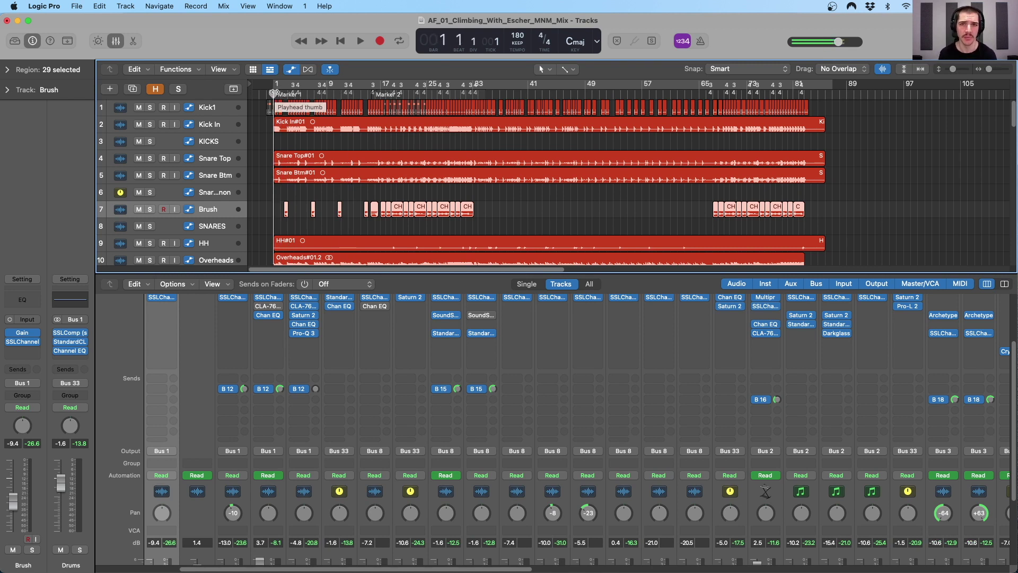
Look through the whole arrangement, from the kick and snare tracks down to the transition track and back
mouse_move(273, 93)
left_mouse_down()
mouse_move(317, 93)
mouse_move(273, 93)
left_mouse_up()
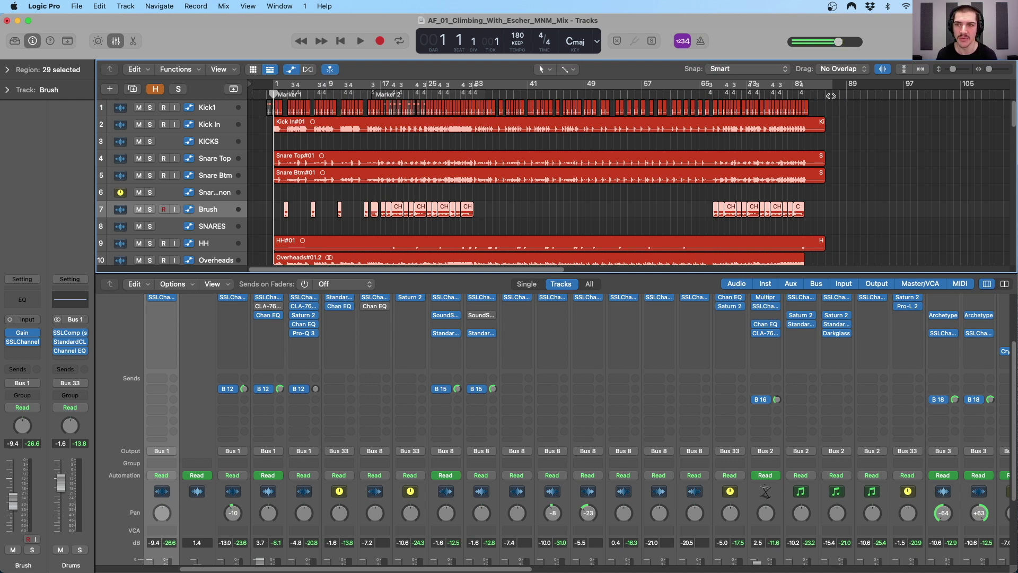
scroll(360, 146, "down", 5)
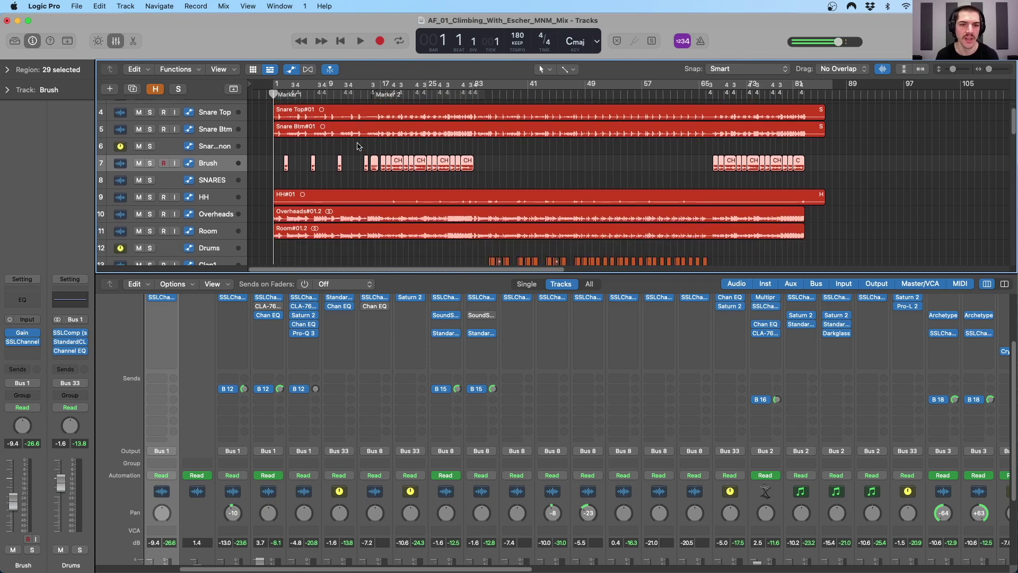
scroll(449, 198, "down", 6)
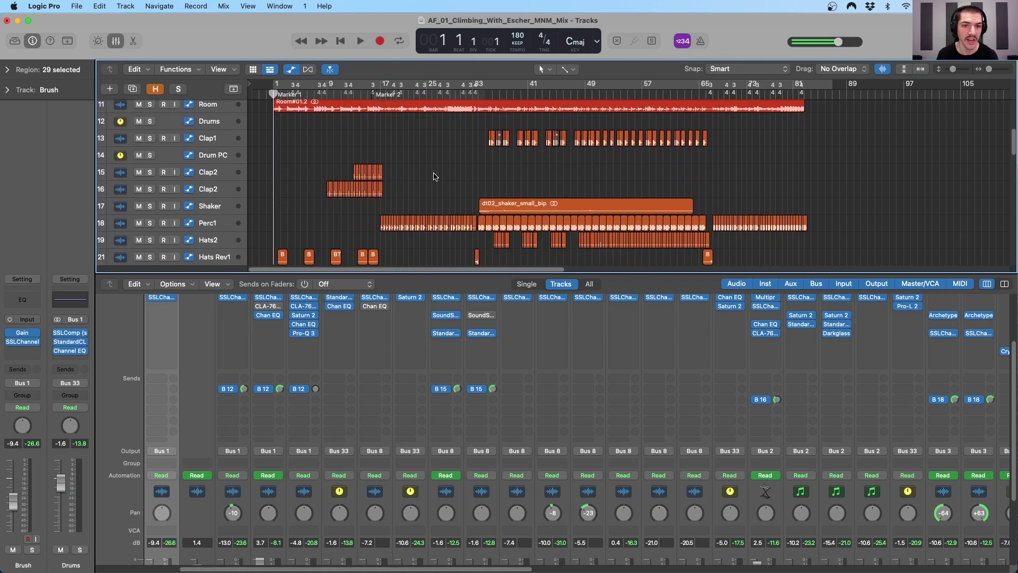
scroll(509, 166, "down", 5)
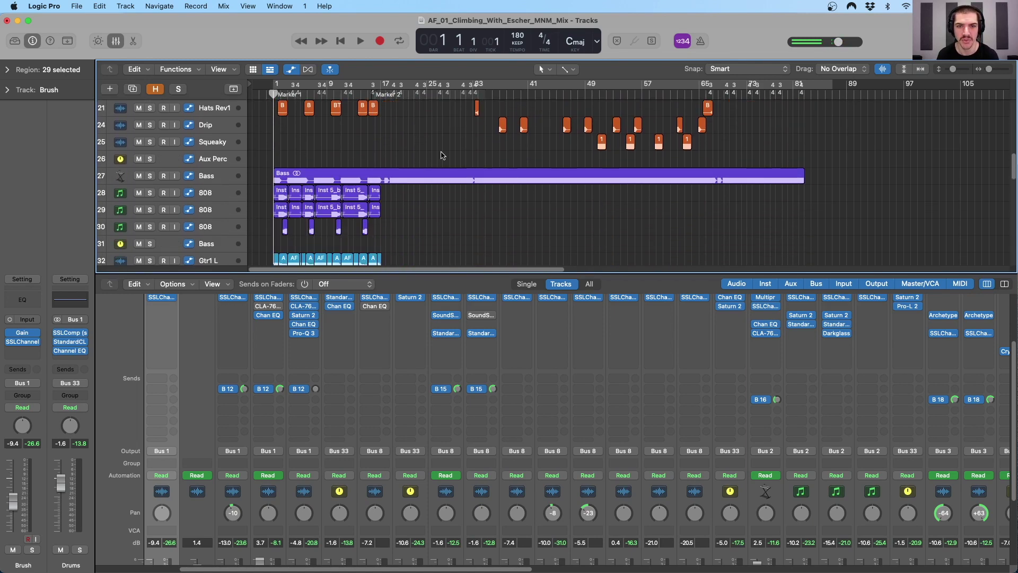
scroll(448, 191, "down", 5)
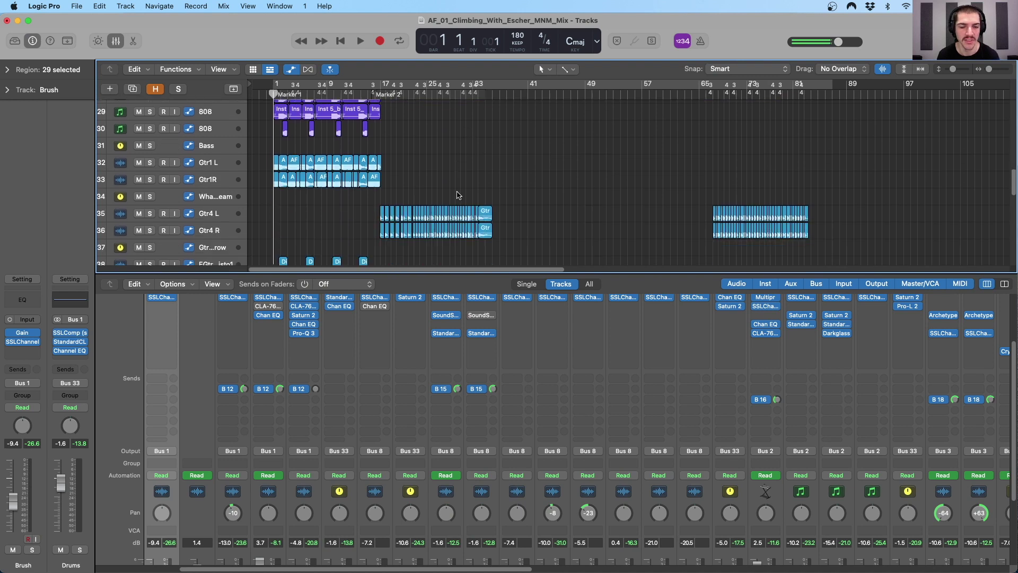
scroll(456, 195, "down", 5)
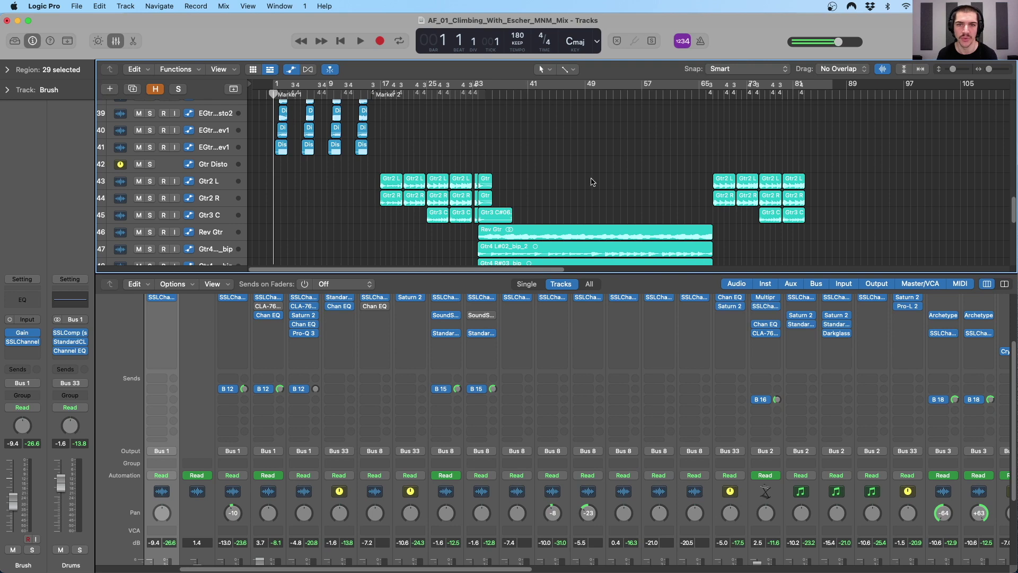
scroll(548, 155, "down", 2)
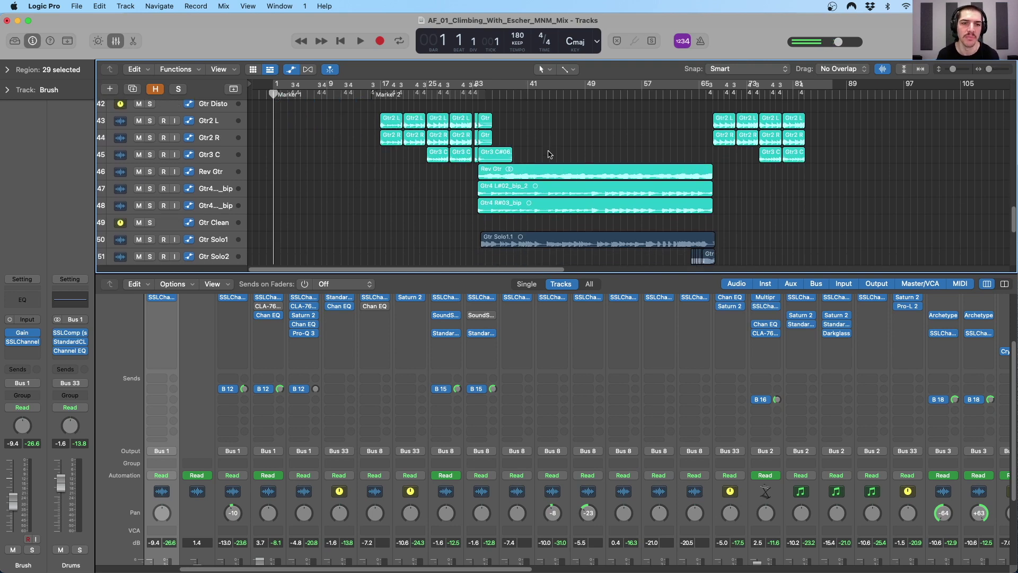
scroll(548, 152, "down", 4)
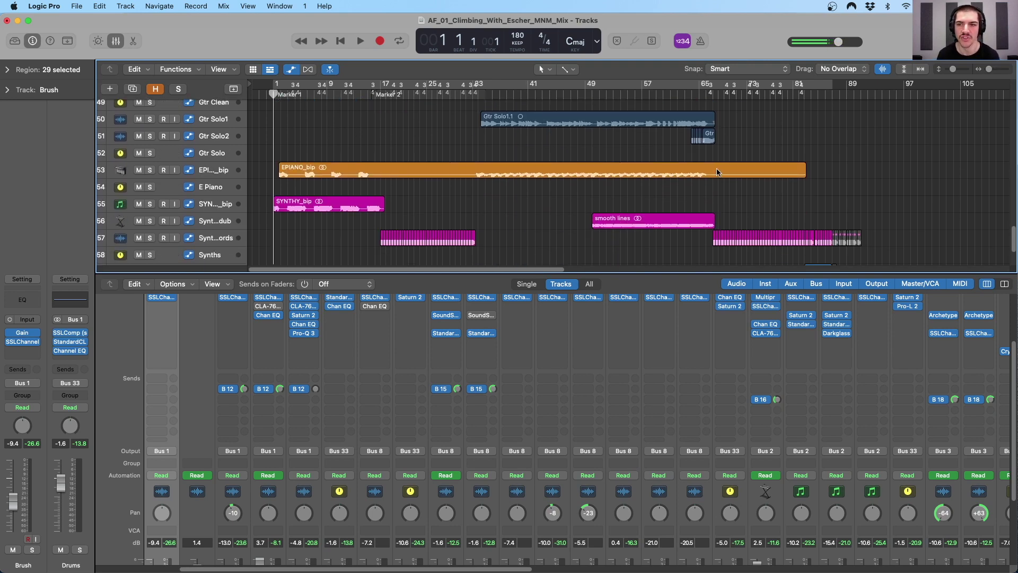
scroll(642, 150, "down", 2)
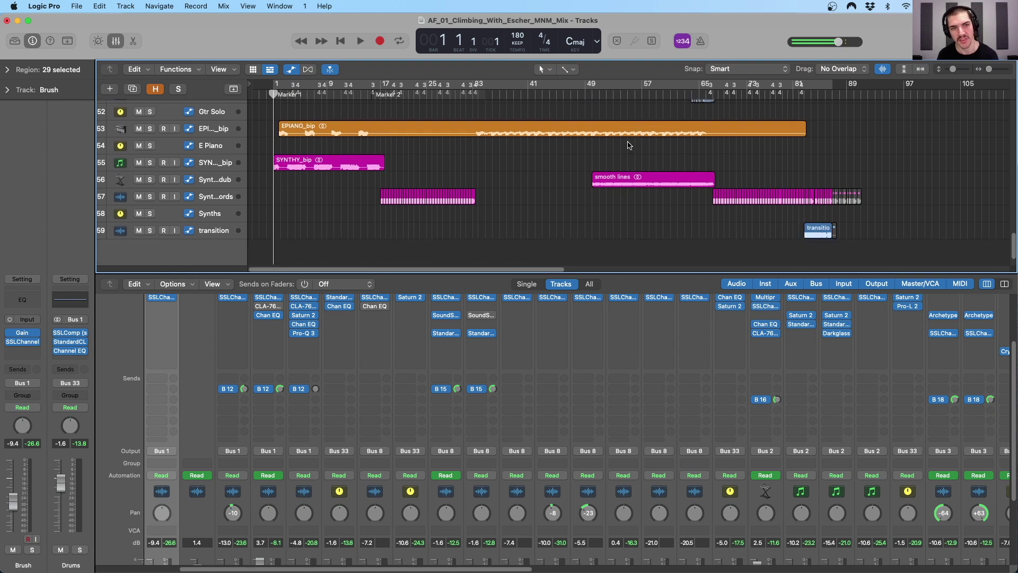
scroll(628, 145, "down", 1)
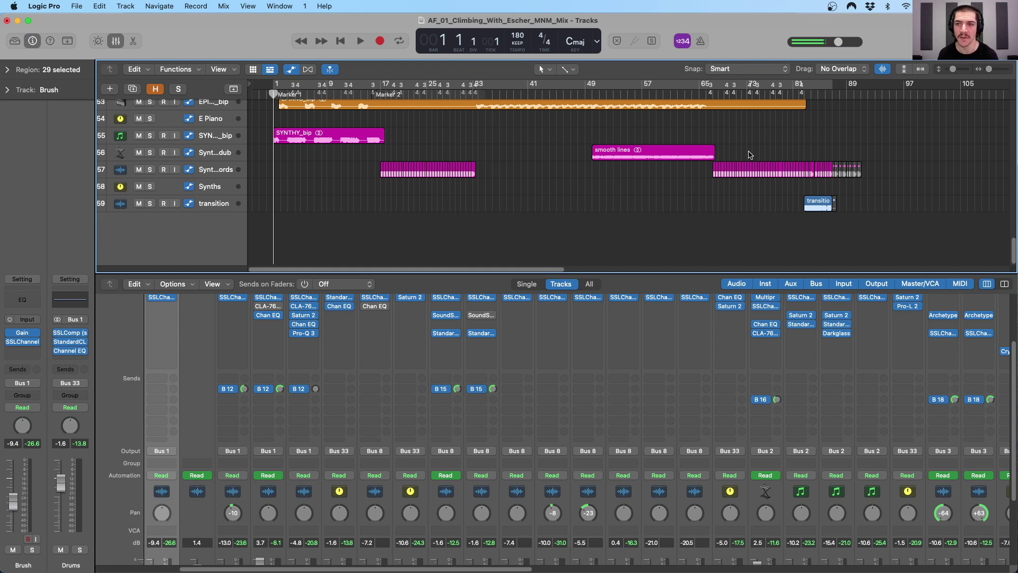
scroll(748, 153, "up", 15)
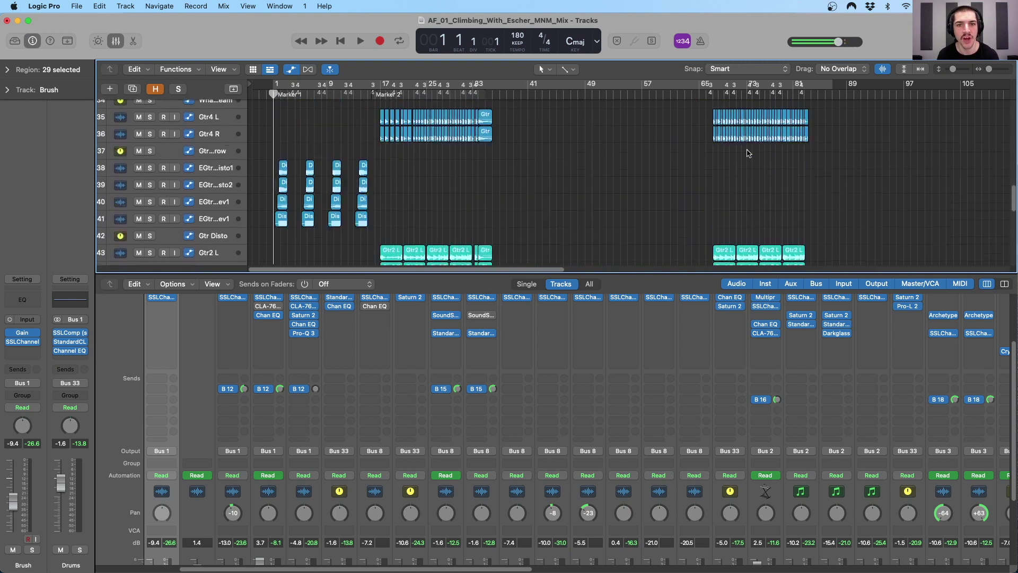
scroll(748, 152, "up", 8)
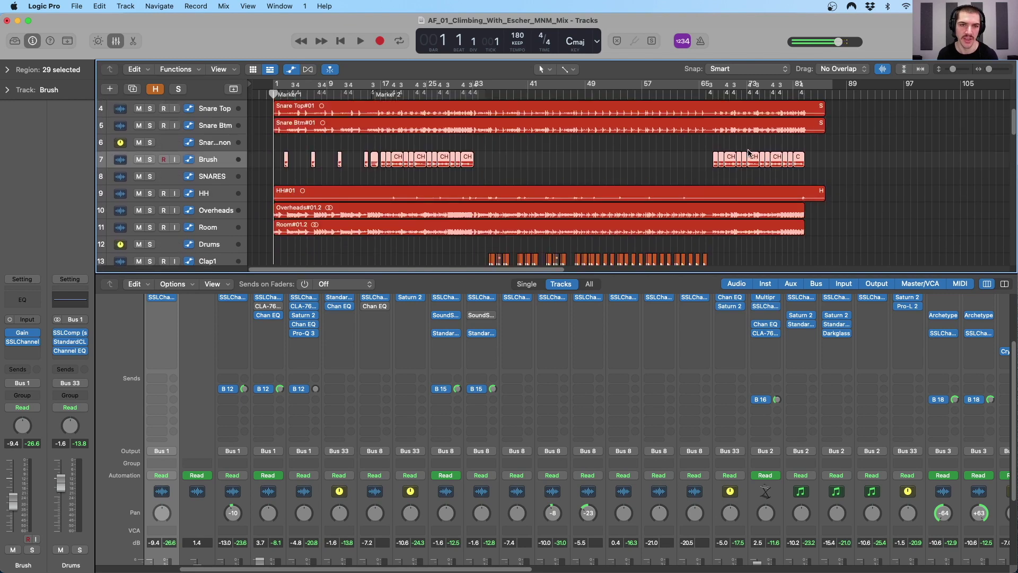
Select the Kick In, Snare Top, Snare Btm, HH, Overheads and Room tracks together
left_click(228, 114)
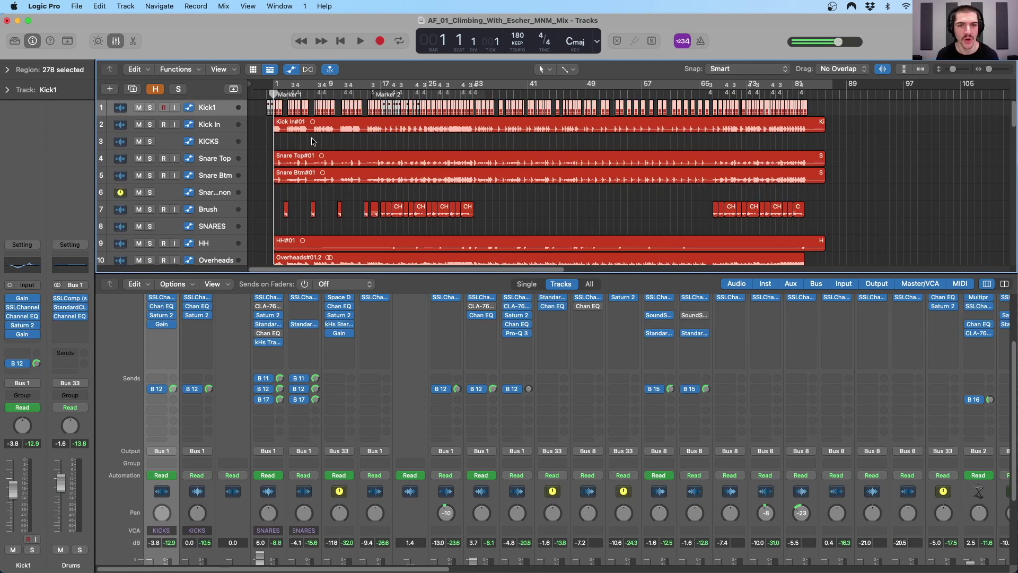
left_click(222, 127)
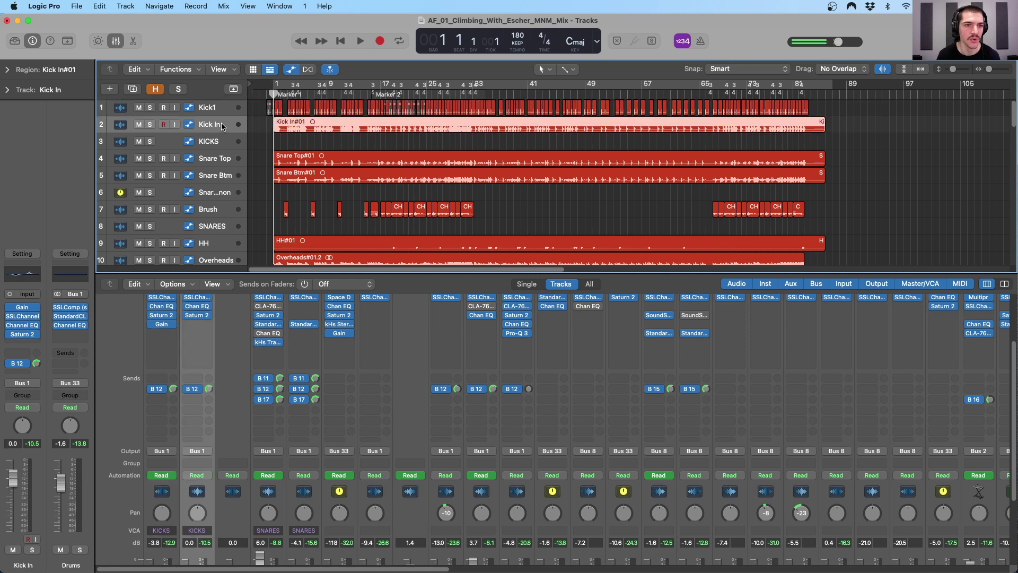
left_click(215, 162, "super")
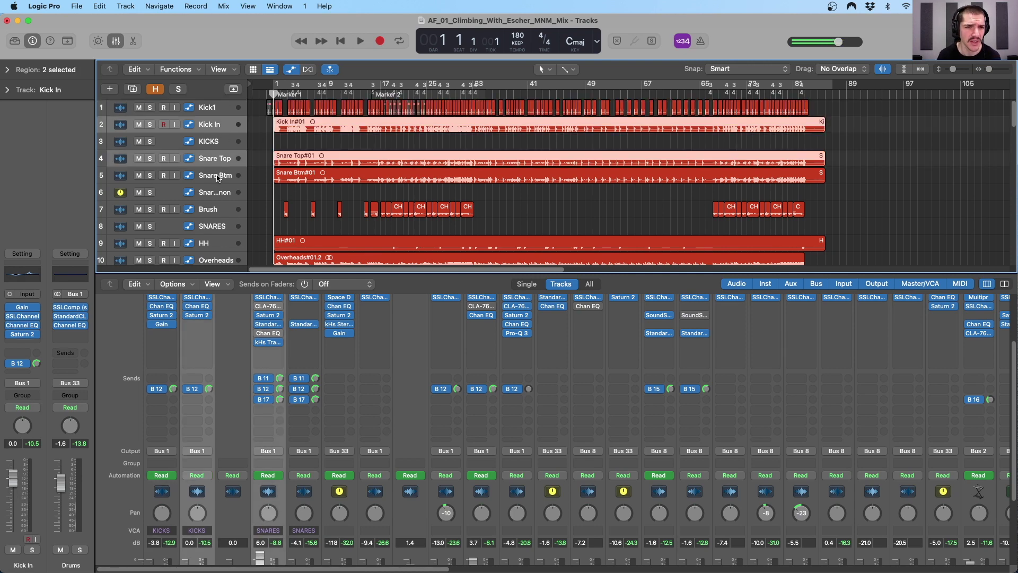
left_click(217, 178, "super")
scroll(221, 200, "down", 2)
left_click(216, 213, "super")
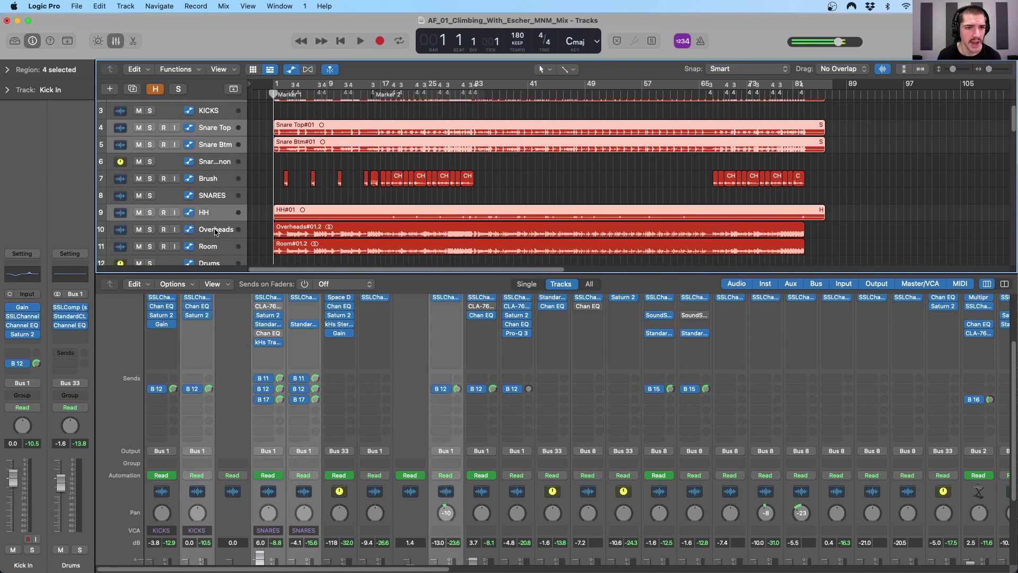
left_click(217, 232, "super")
scroll(221, 223, "down", 1)
left_click(222, 218, "super")
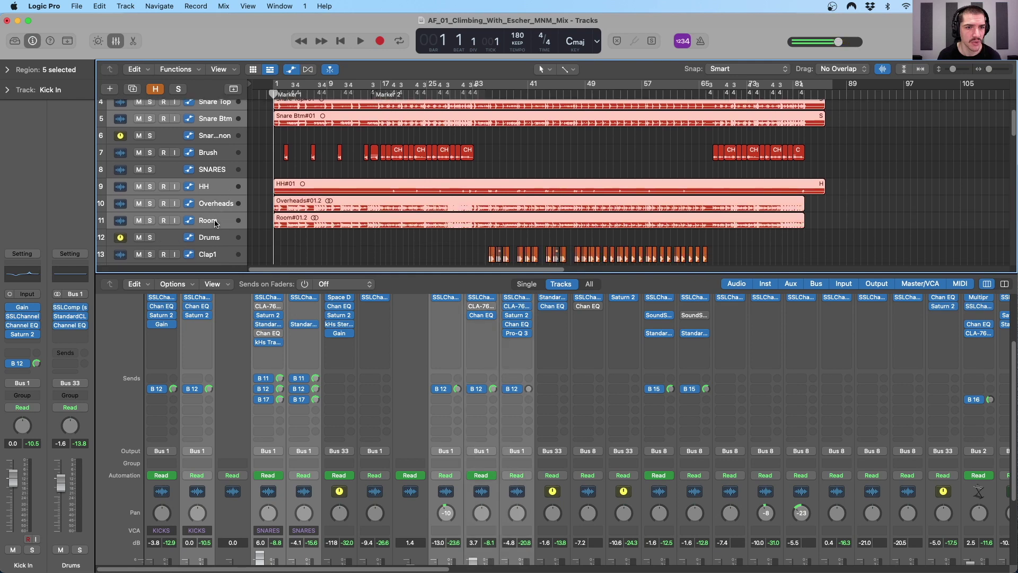
Examine the regions and waveforms of the selected drum tracks at different track heights
scroll(297, 202, "up", 3)
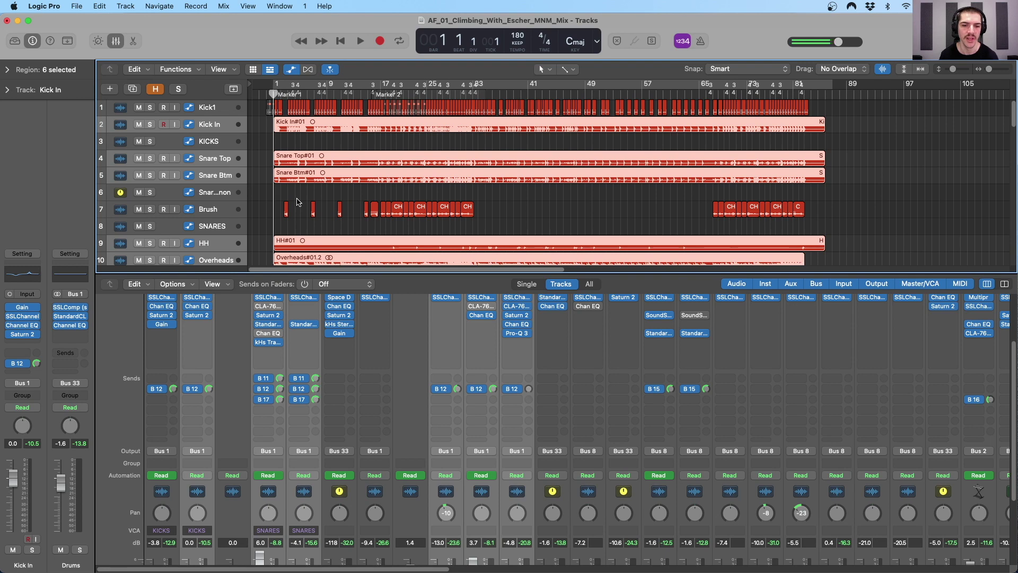
scroll(342, 148, "down", 1)
scroll(432, 161, "down", 1)
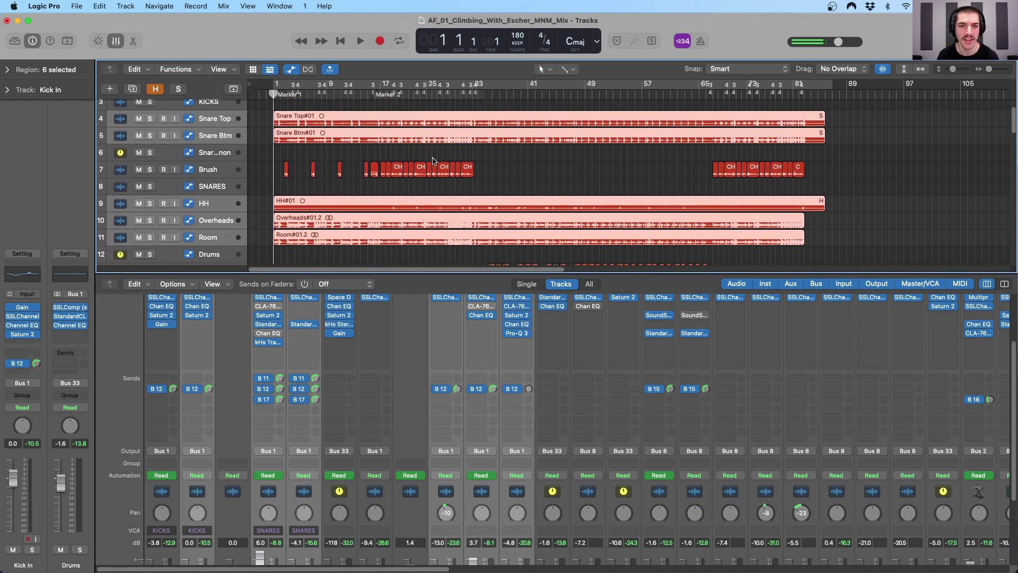
scroll(495, 168, "down", 1)
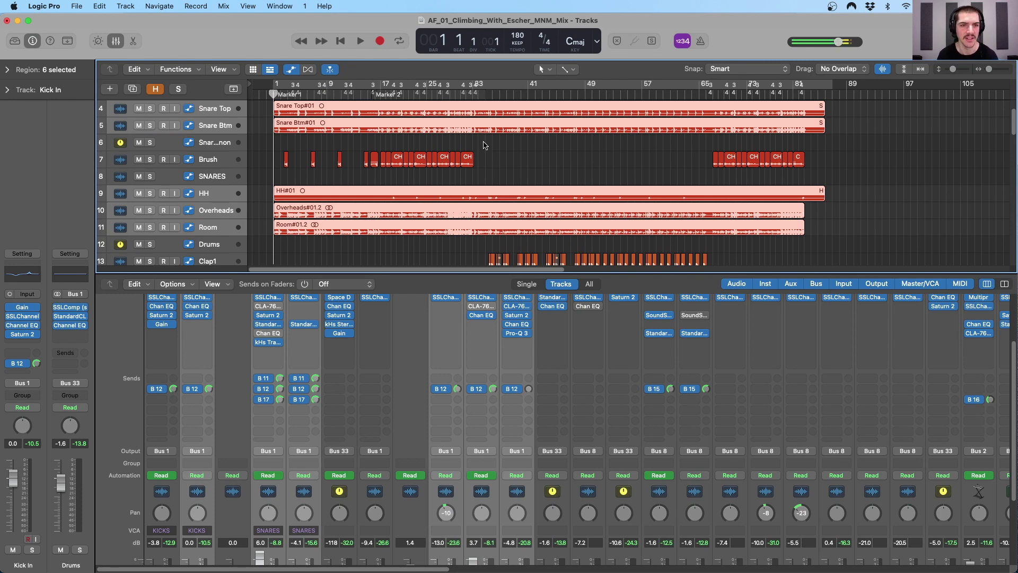
scroll(420, 141, "up", 3)
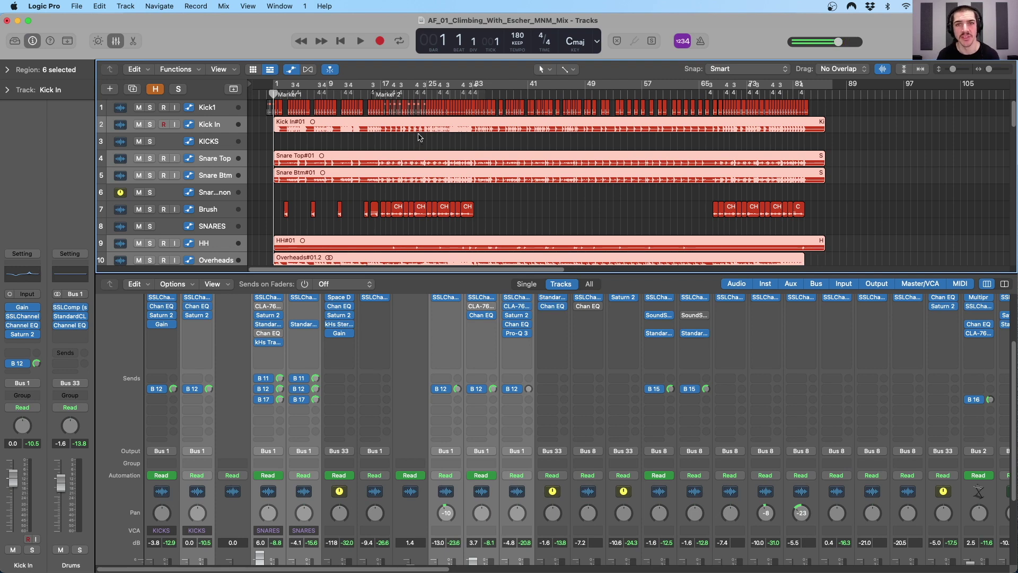
scroll(424, 141, "up", 3)
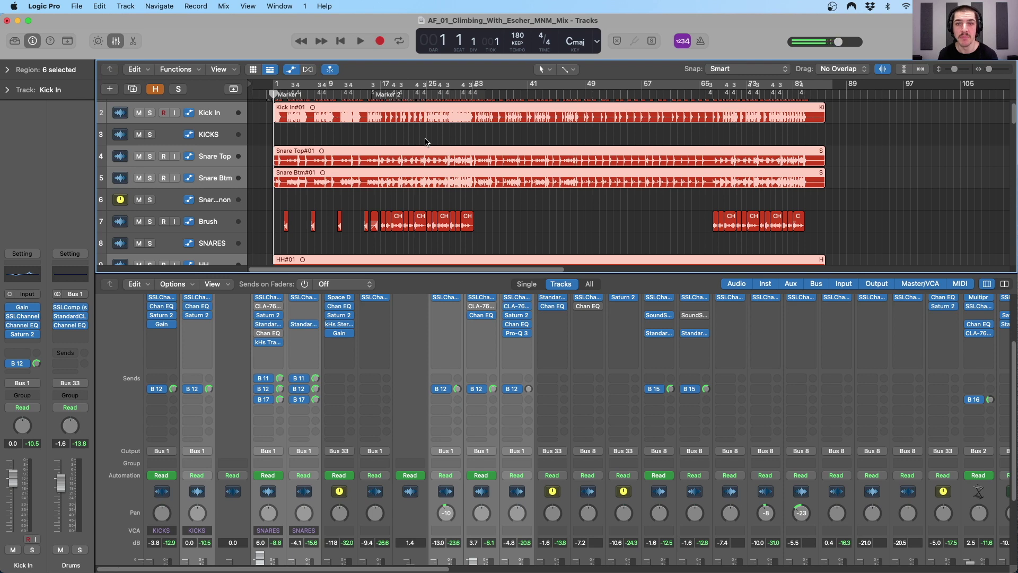
scroll(408, 133, "up", 2)
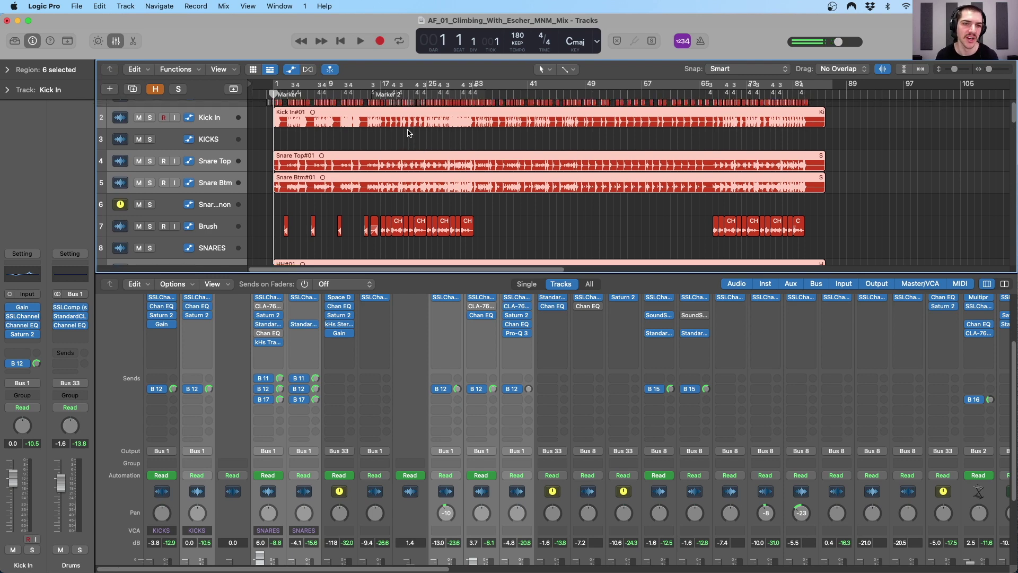
scroll(386, 136, "down", 4)
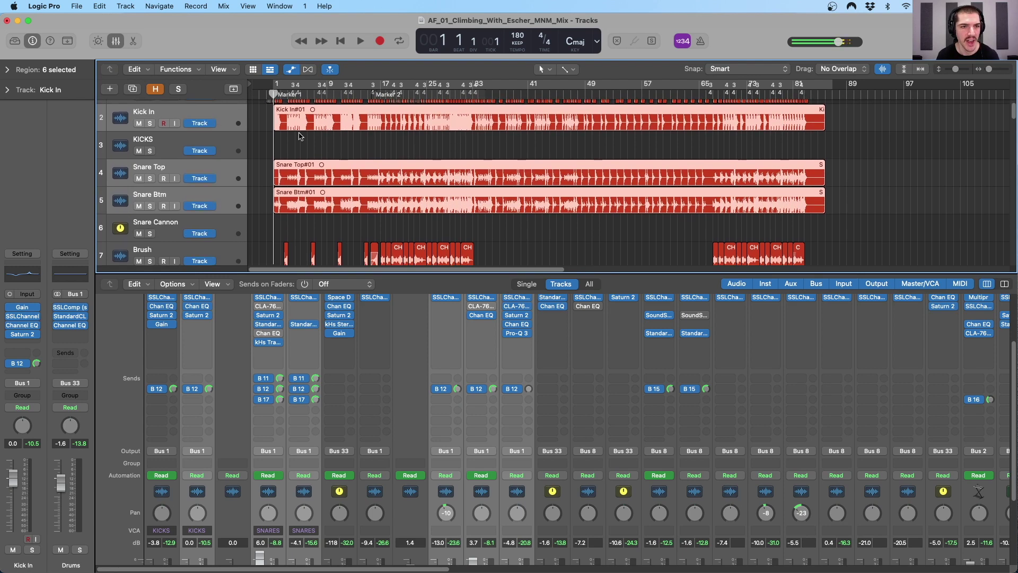
scroll(280, 135, "down", 2)
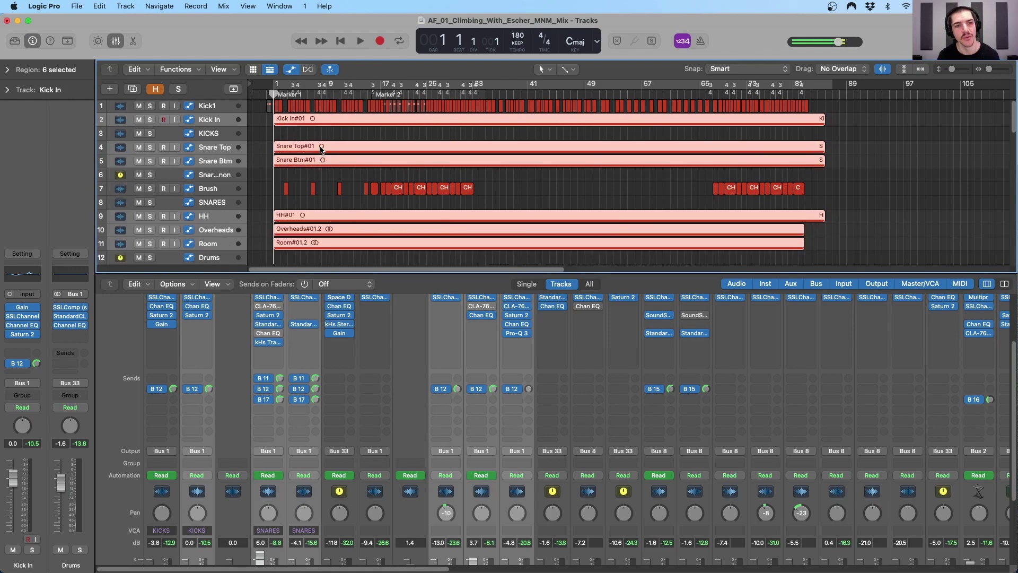
Audition the selected drum tracks in solo from the start of the song
left_click(150, 119)
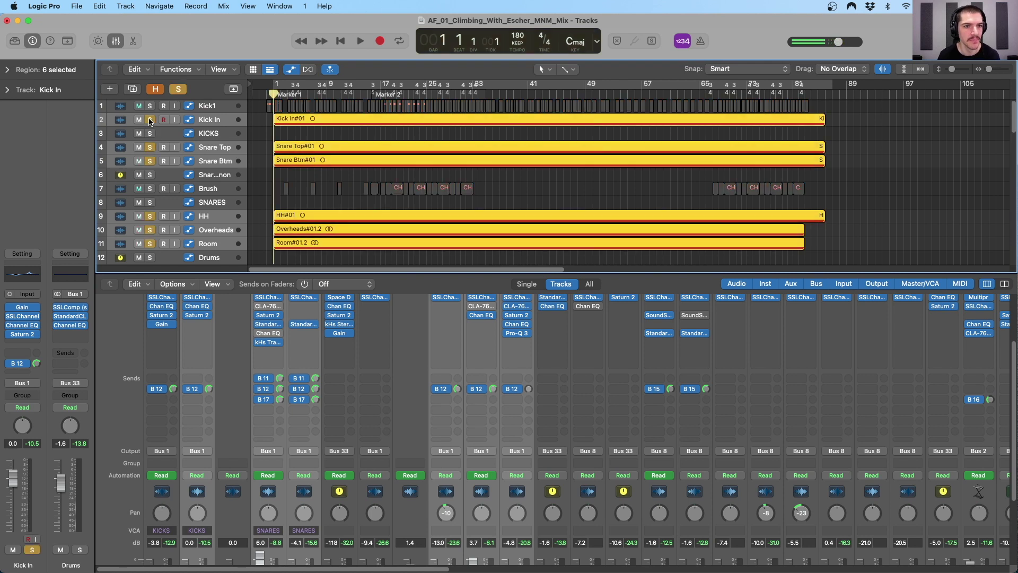
key("space")
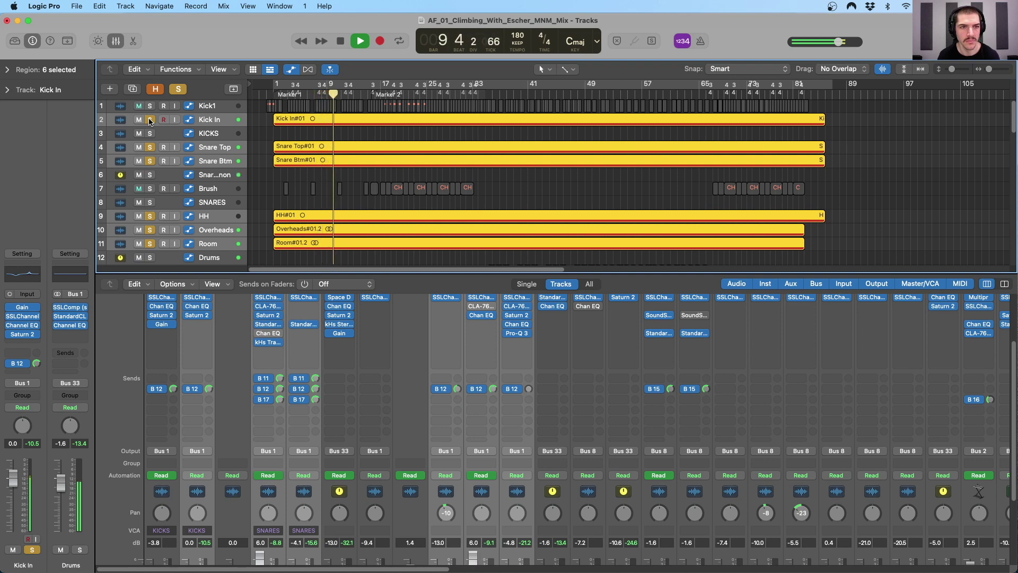
left_click(149, 121, "alt")
key("space")
Inspect the Kick1, Kick In and Brush tracks one after another, with the track height enlarged enough to show waveforms
key("super+a")
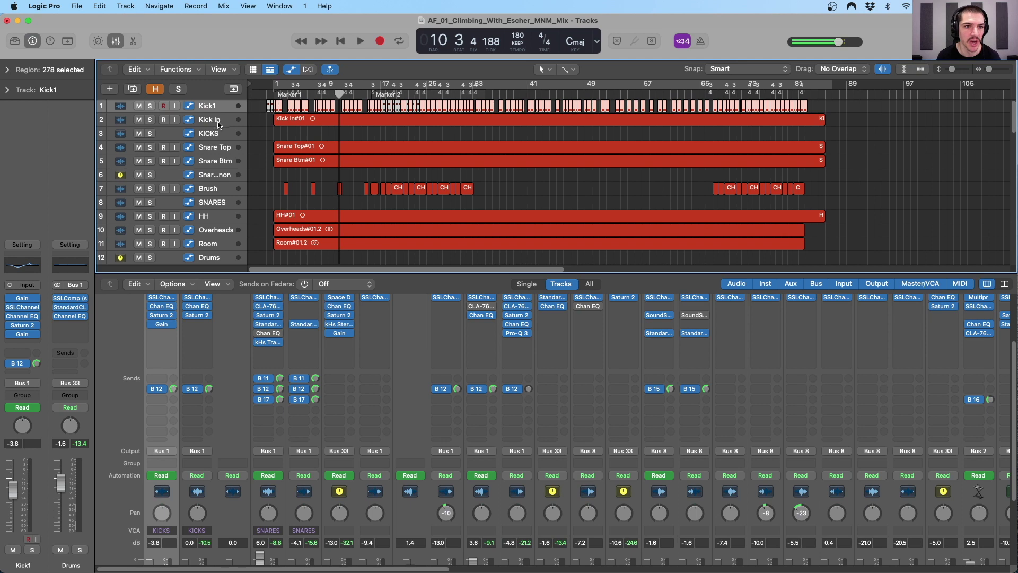
left_click(216, 121)
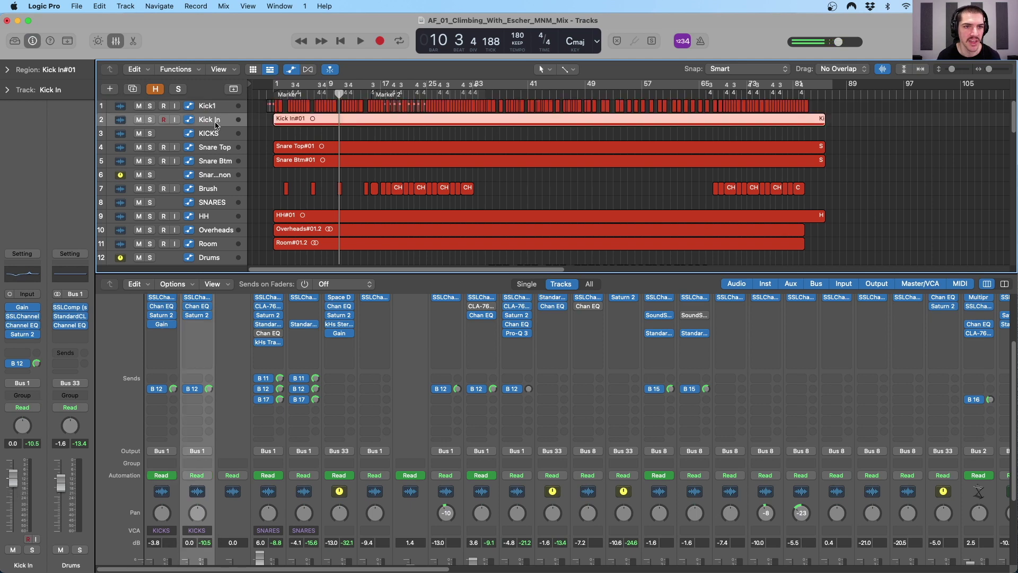
left_click(219, 192)
key("super+Down")
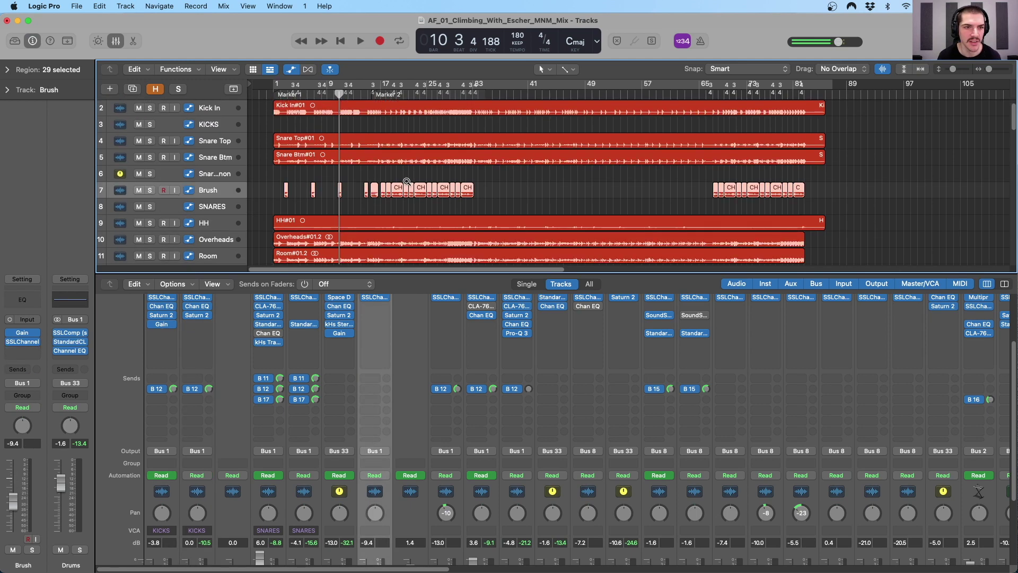
key("super+Up")
Select the Clap1 track below the Drums bus to inspect its regions and channel strip
scroll(440, 411, "down", 2)
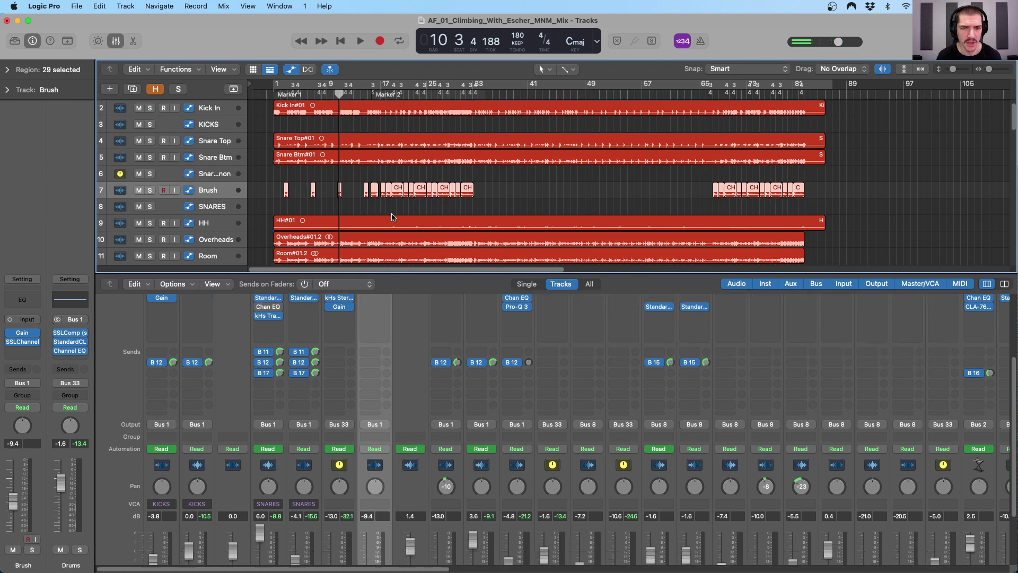
scroll(392, 217, "down", 1)
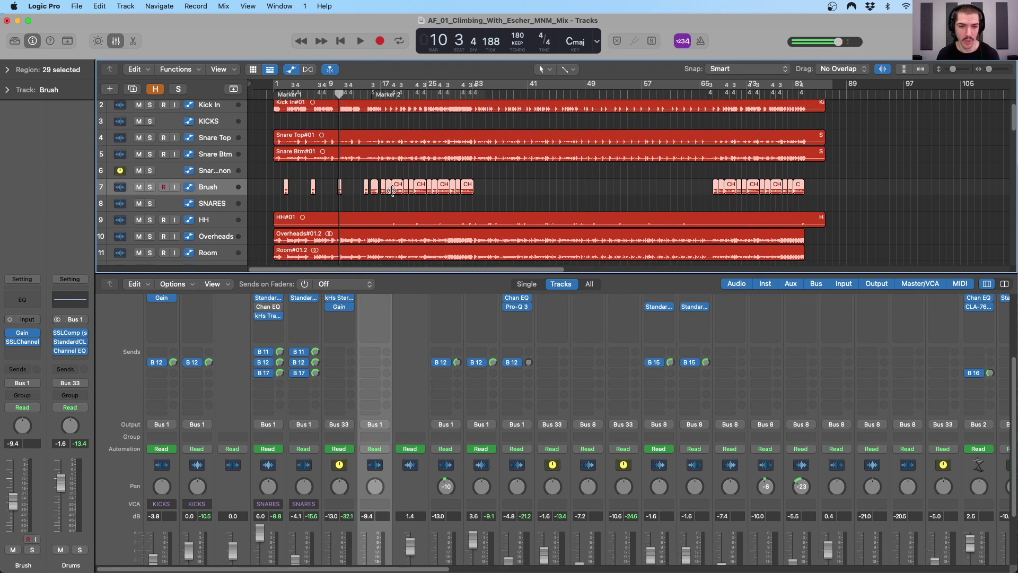
scroll(393, 191, "down", 5)
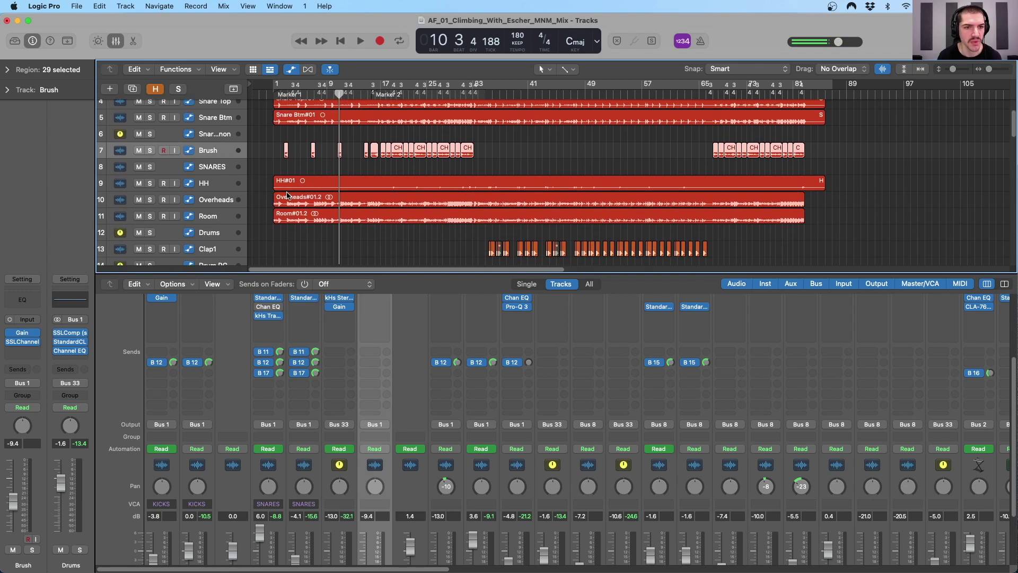
scroll(310, 161, "down", 2)
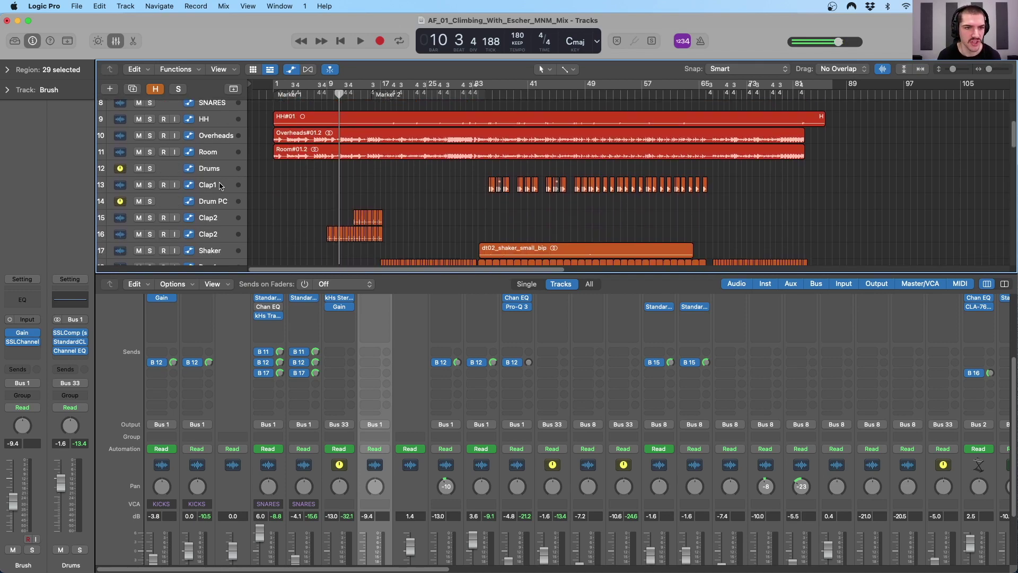
left_click(215, 187)
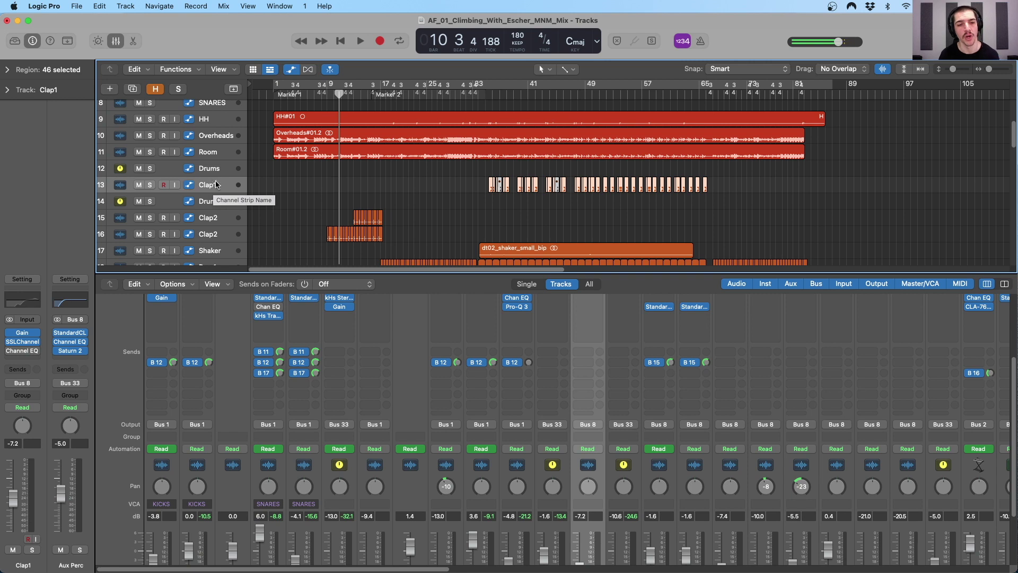
Select the lower Clap2, Shaker and Perc1 tracks in turn to inspect their regions and channel strips
left_click(211, 235)
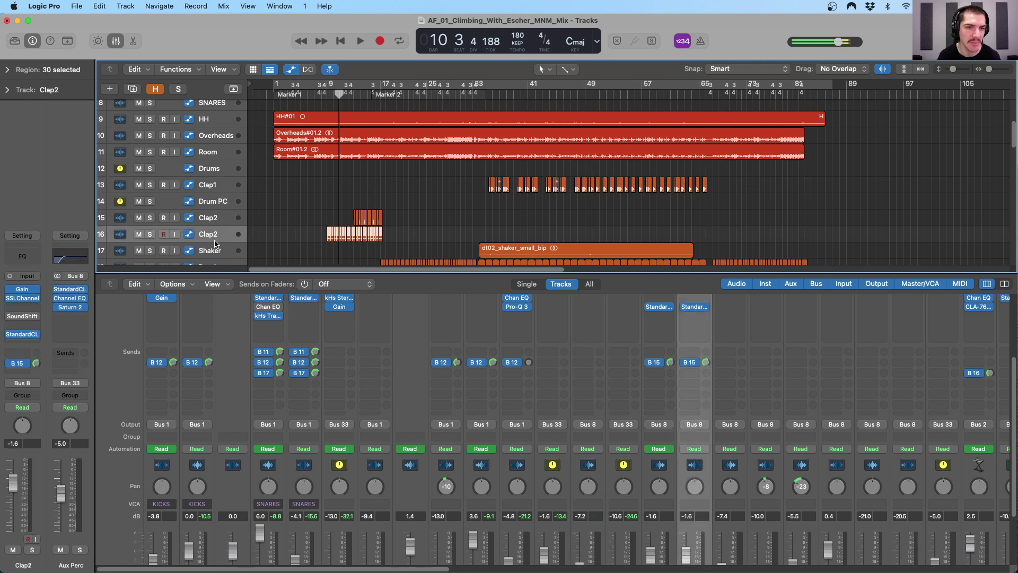
left_click(215, 250)
scroll(214, 250, "down", 1)
left_click(219, 251)
scroll(219, 251, "down", 4)
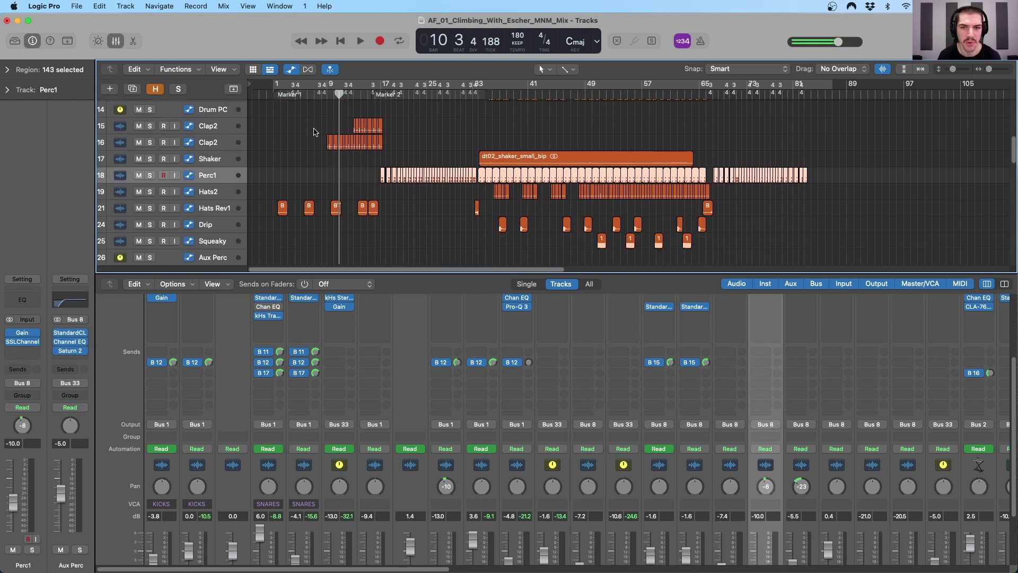
Audition the Perc1 track in solo from bar 21
left_click(152, 175)
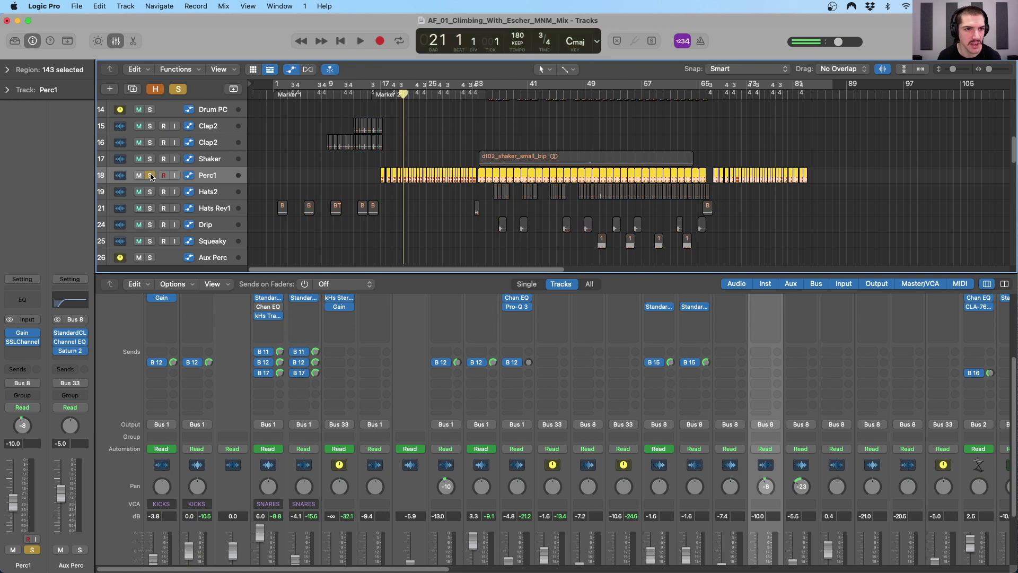
key("space")
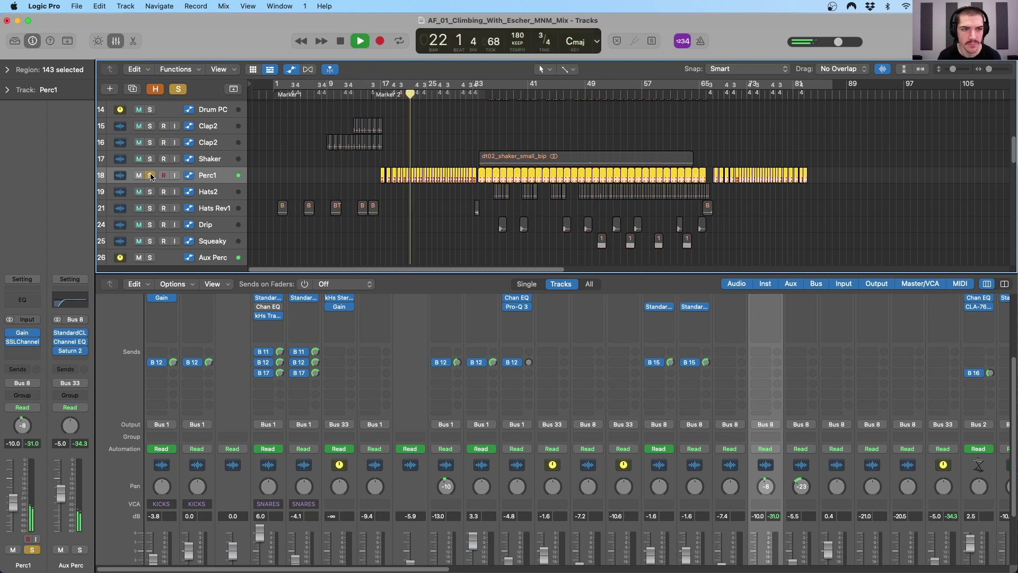
key("space")
left_click(151, 176)
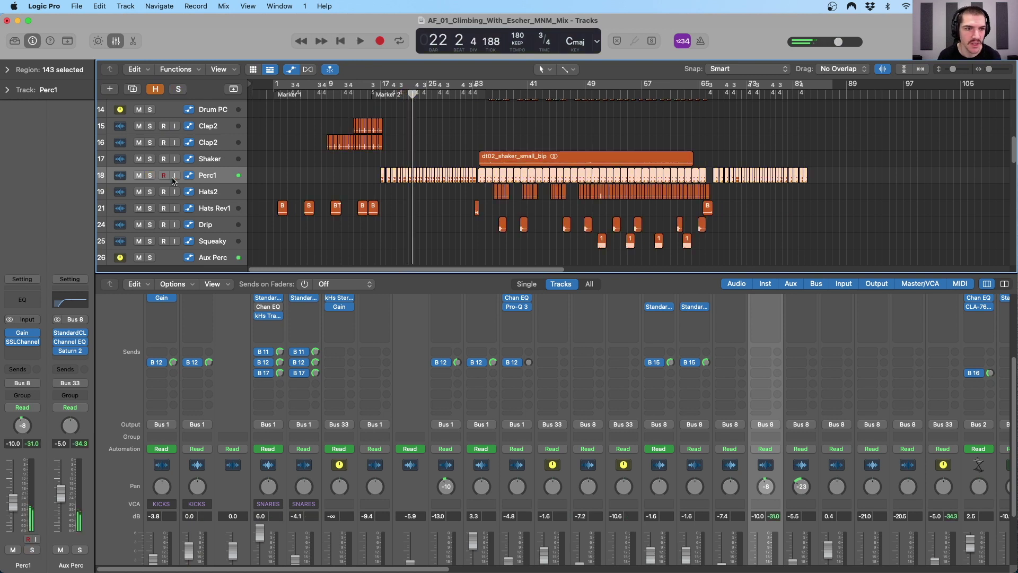
Inspect the Hats2, Hats Rev1, Drip and Squeaky tracks in turn, followed by the Aux Perc bus and its inserts
left_click(221, 192)
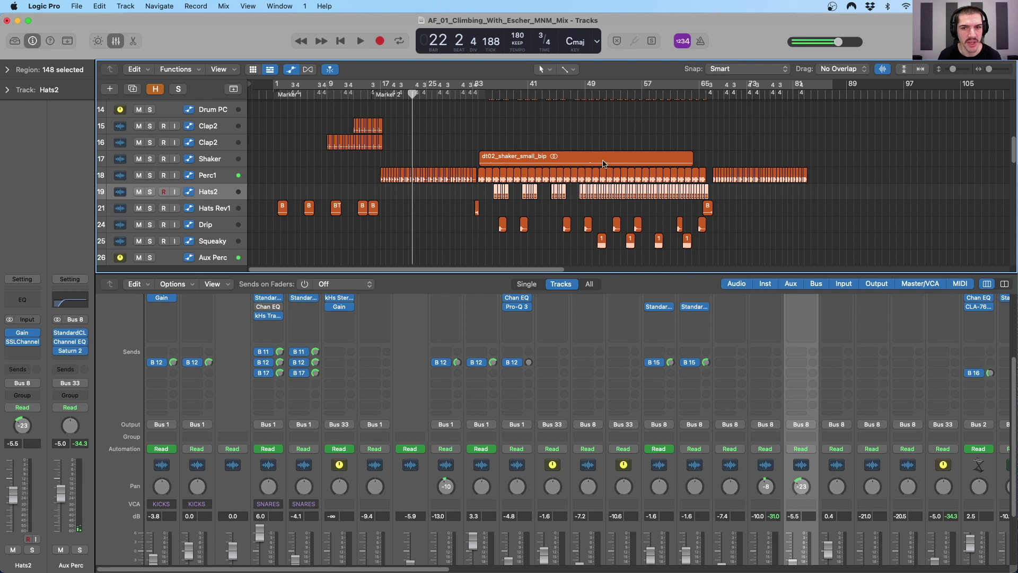
left_click(225, 208)
left_click(222, 227)
left_click(214, 243)
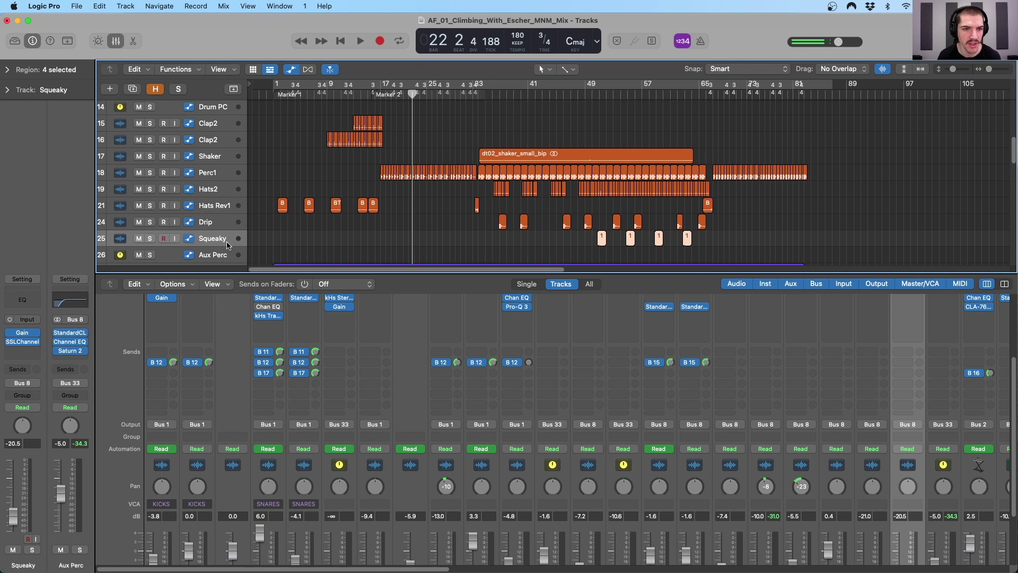
scroll(215, 233, "down", 1)
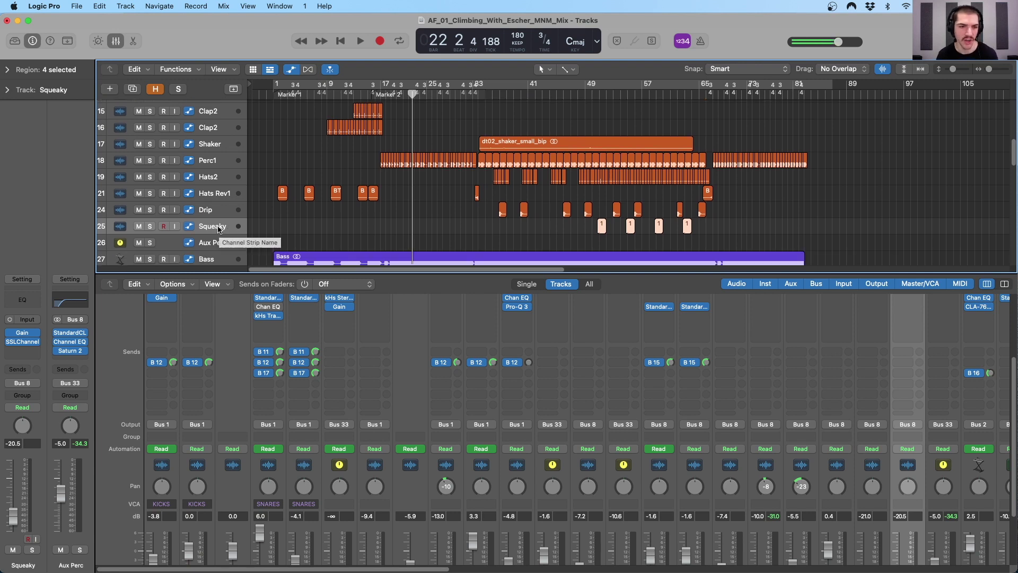
left_click(215, 244)
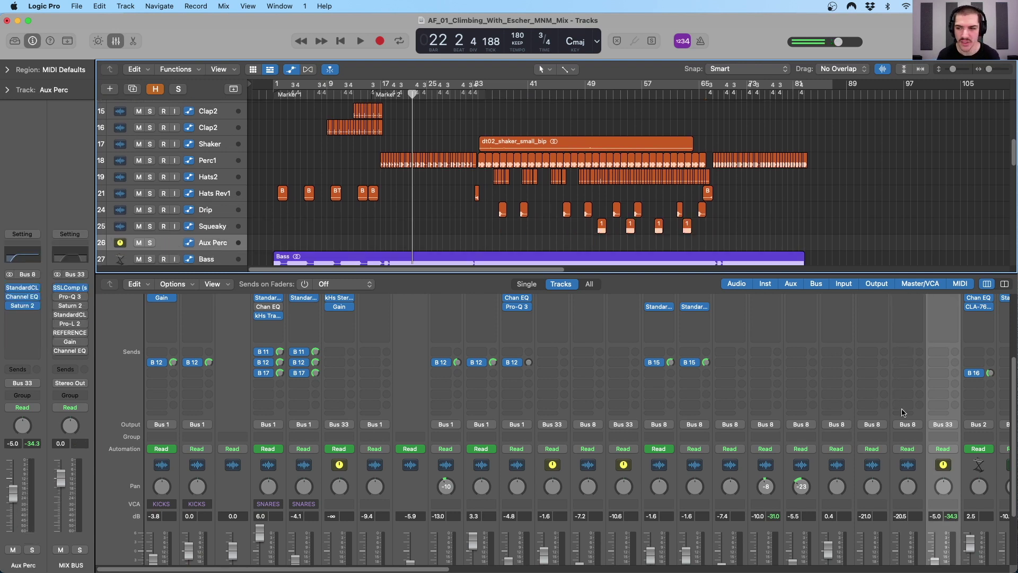
scroll(949, 371, "up", 4)
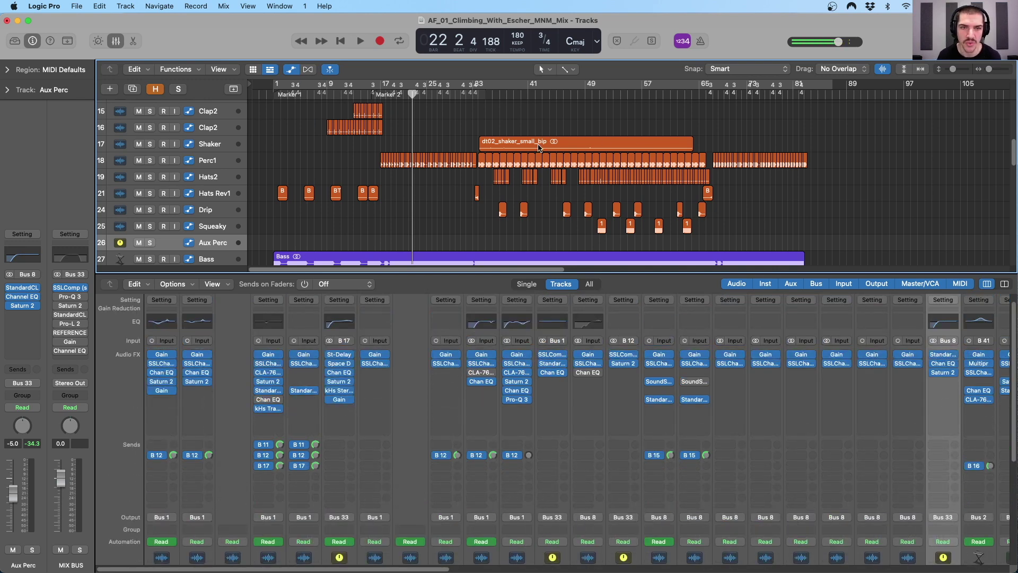
Review the drum and percussion tracks once more and select the Bass track below the Aux Perc bus
scroll(435, 118, "up", 3)
scroll(413, 163, "up", 4)
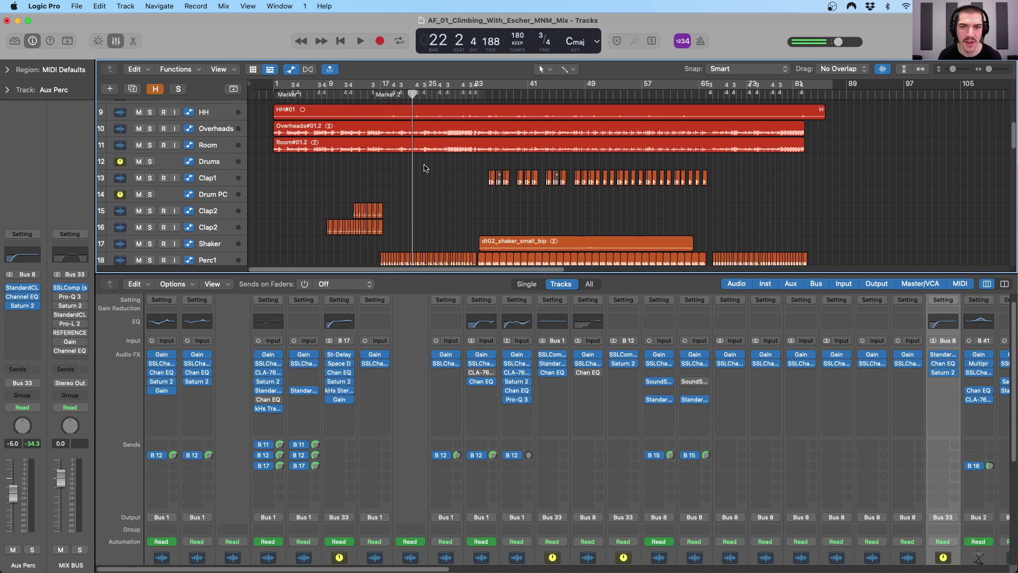
scroll(424, 180, "down", 8)
scroll(237, 190, "down", 2)
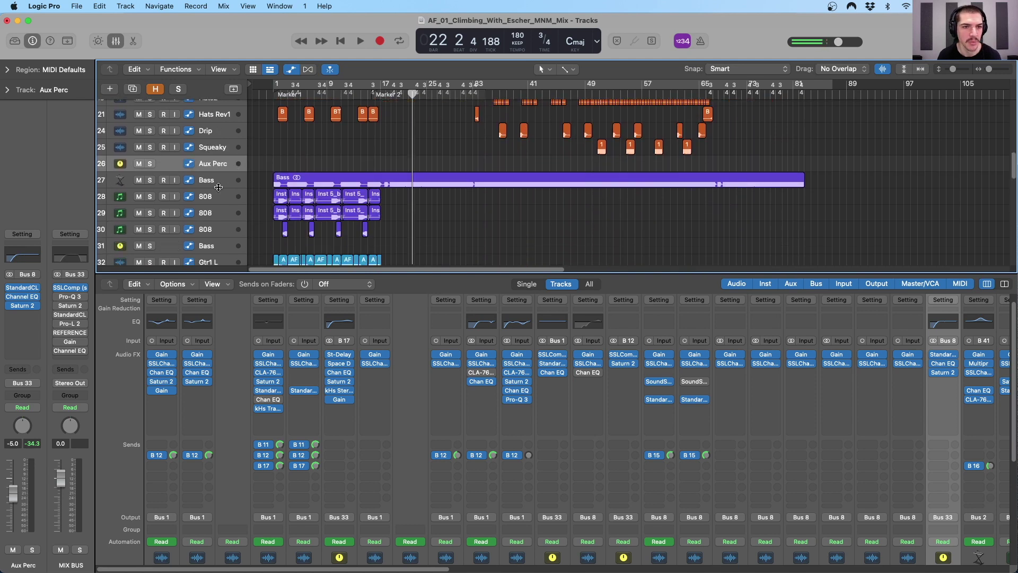
left_click(218, 185)
scroll(218, 185, "down", 2)
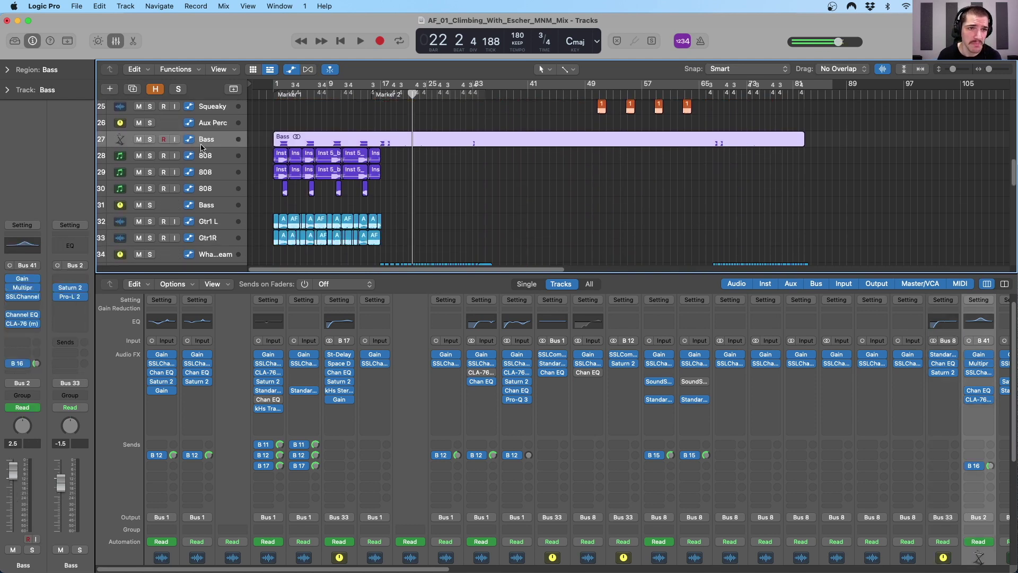
Select the three 808 channel strips together in the mixer to inspect their inserts
scroll(532, 450, "right", 10)
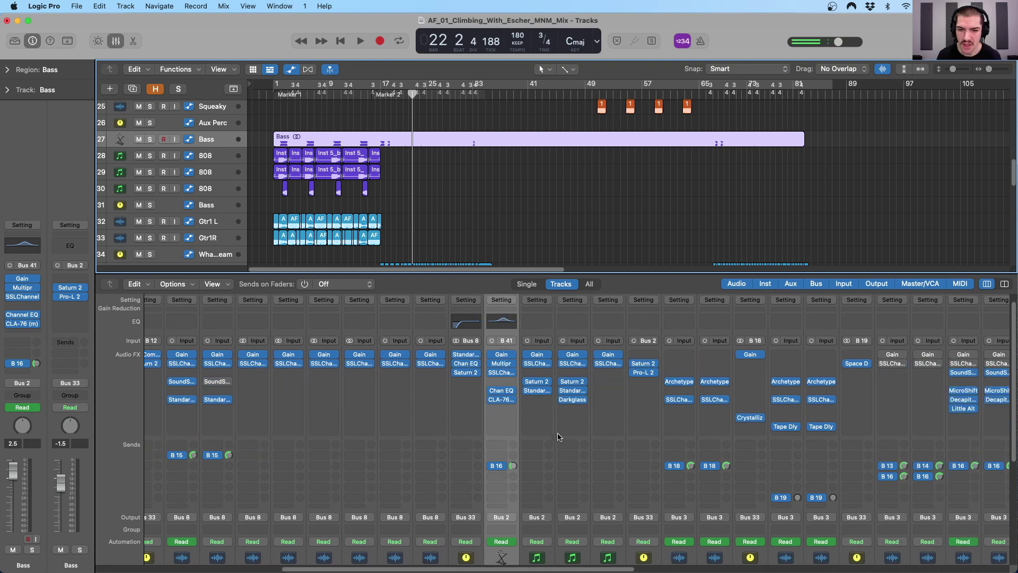
scroll(533, 449, "down", 5)
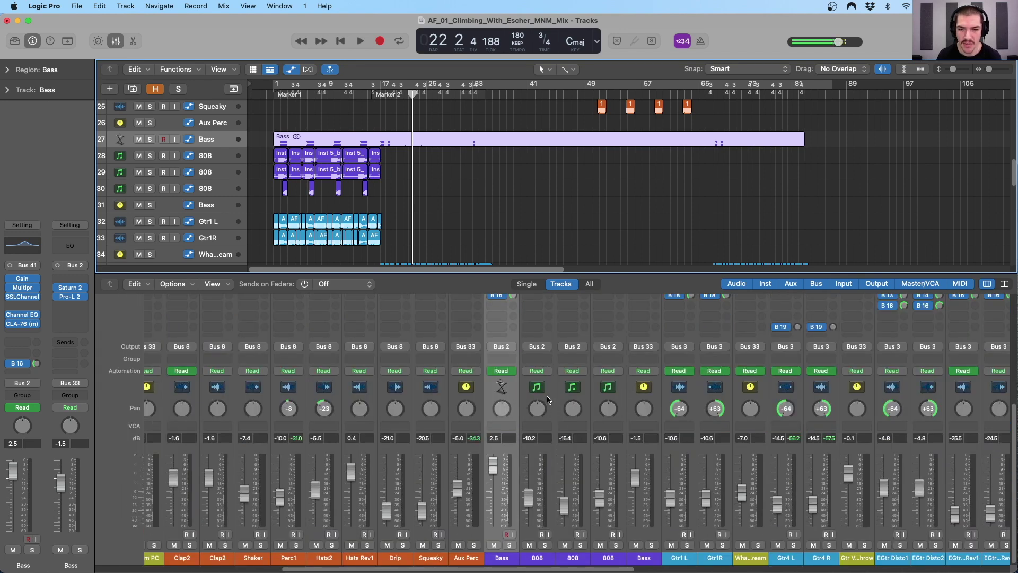
left_click(548, 400)
left_click(608, 399, "shift")
scroll(570, 387, "up", 6)
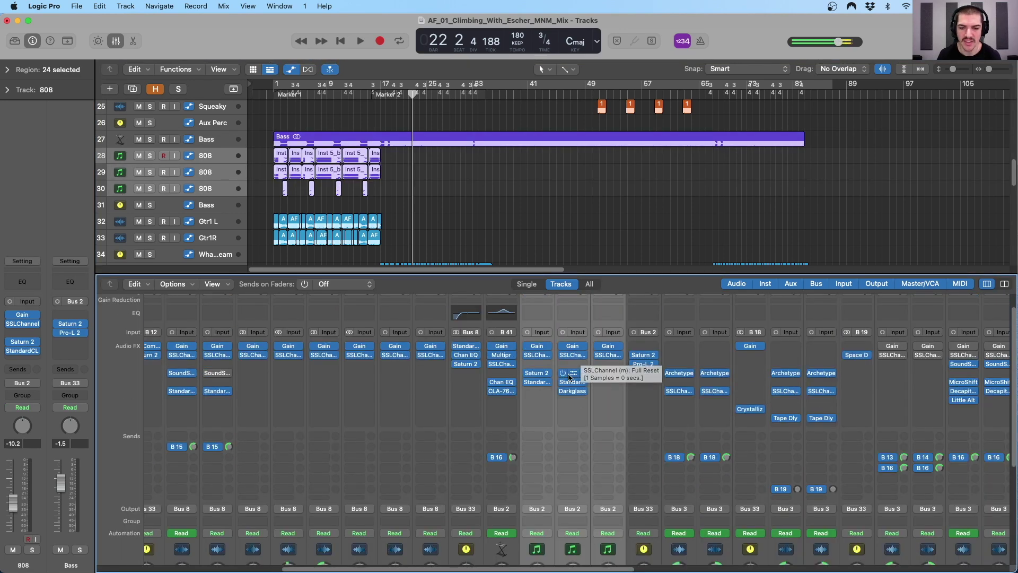
scroll(586, 444, "down", 1)
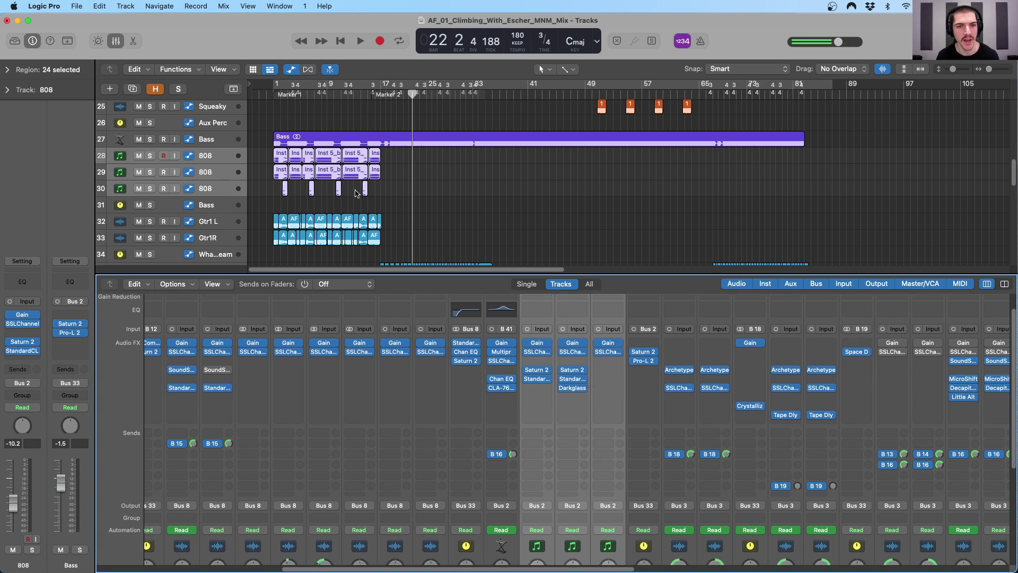
Zoom in on the 808 regions with taller tracks to examine their waveforms, and select region Inst 5_bip.4 on the third 808 track
key("z")
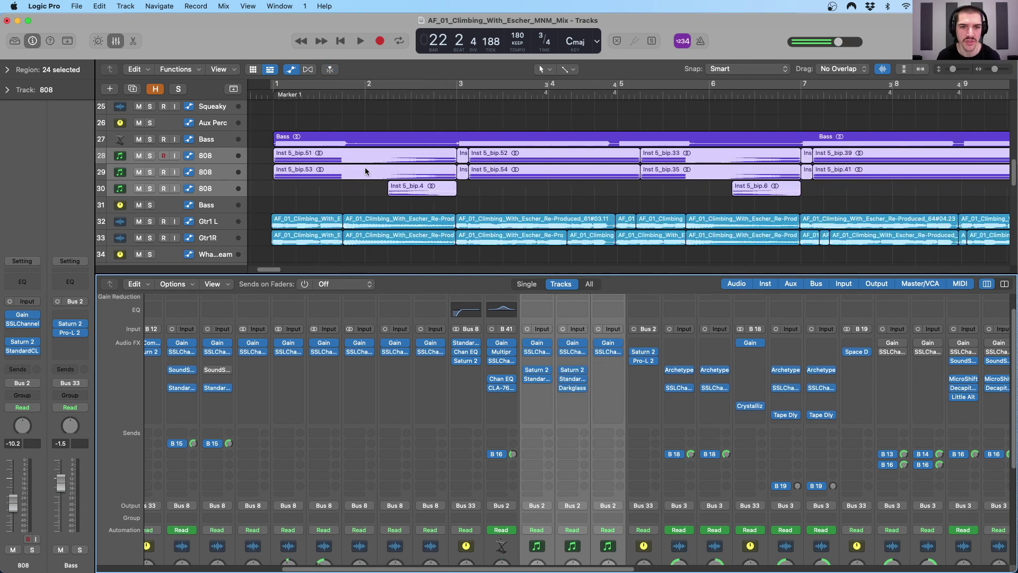
key("shift+super+a")
key("super+Down")
key("super+Down")
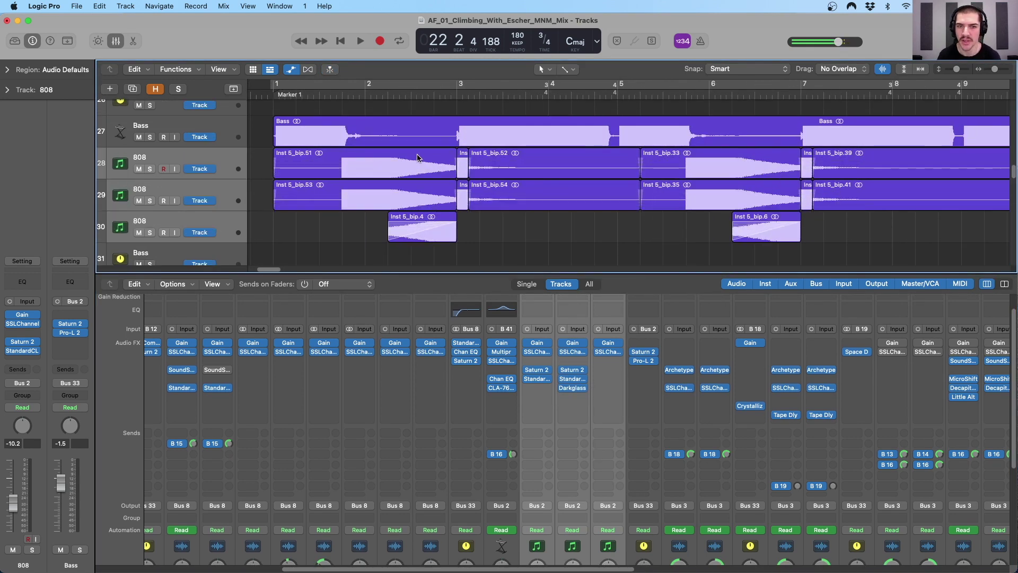
left_click(423, 234)
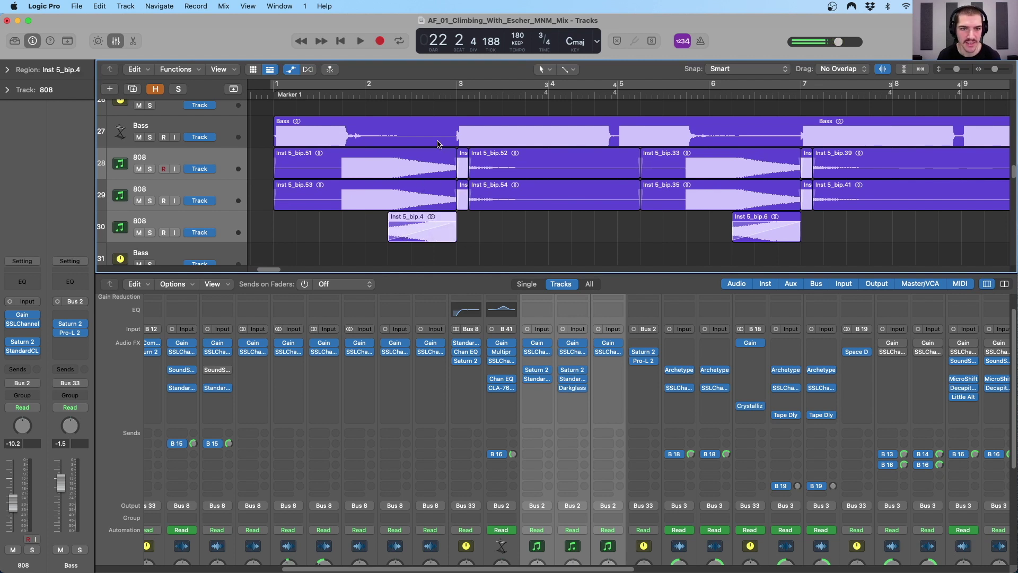
Select the first 808 track and zoom out to compare its regions with the surrounding bass and guitar tracks
key("super+Left")
left_click(179, 158)
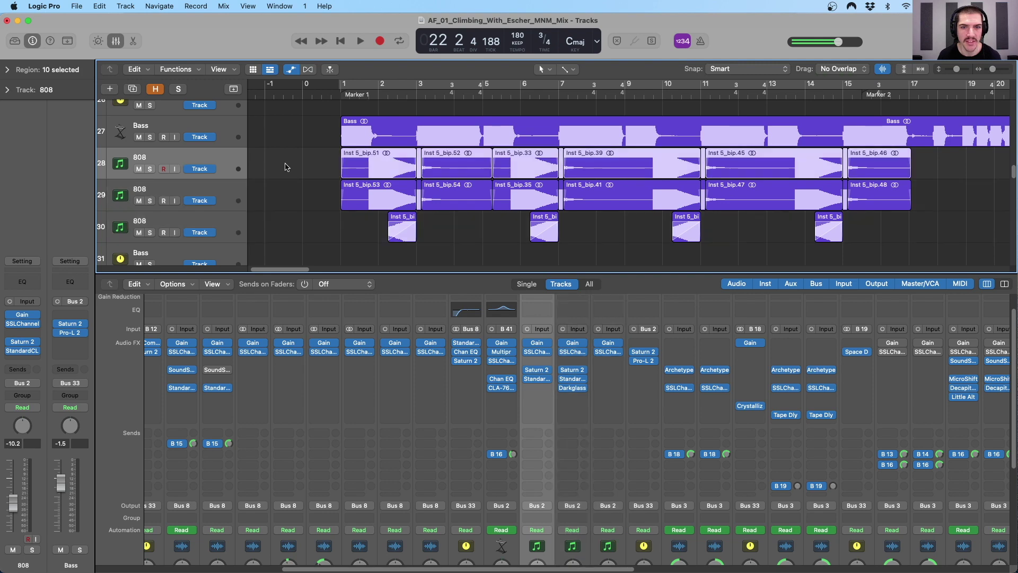
key("super+Left")
key("super+Up")
key("super+Up")
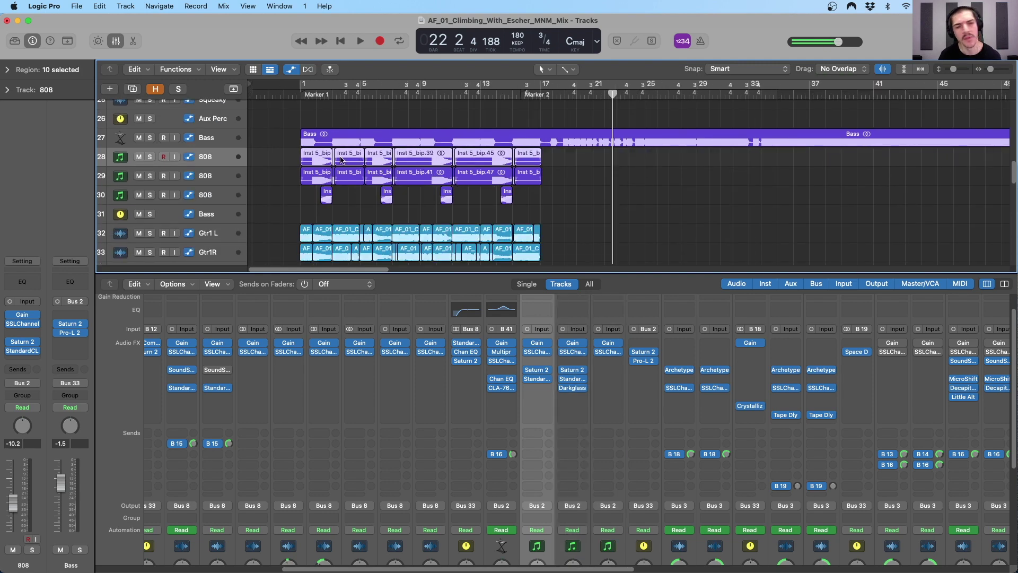
Return the playhead to bar 1 and examine the Bass track's waveform against the 808 regions at different zoom levels
left_click(215, 140)
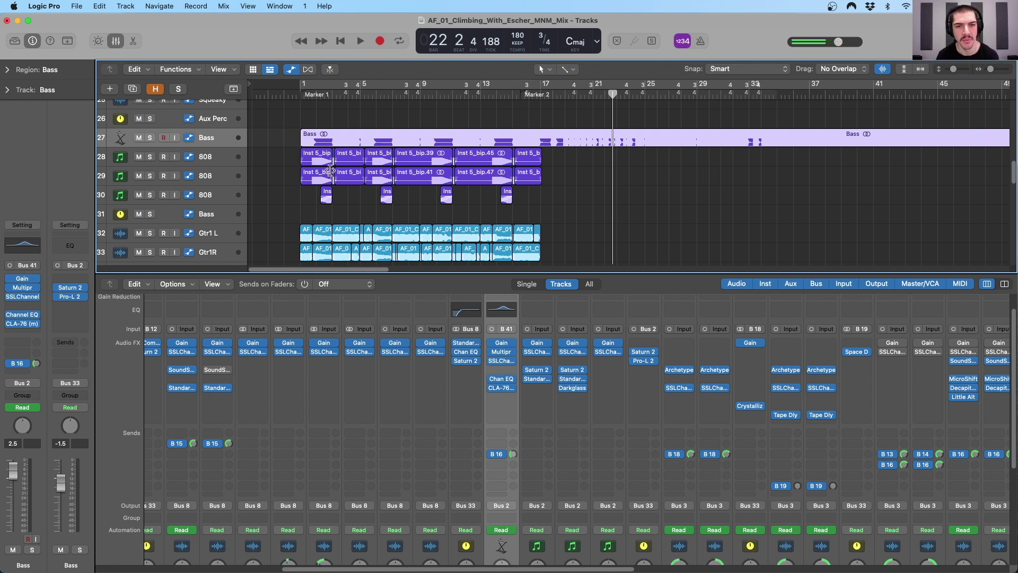
left_click_drag(323, 93, 300, 94)
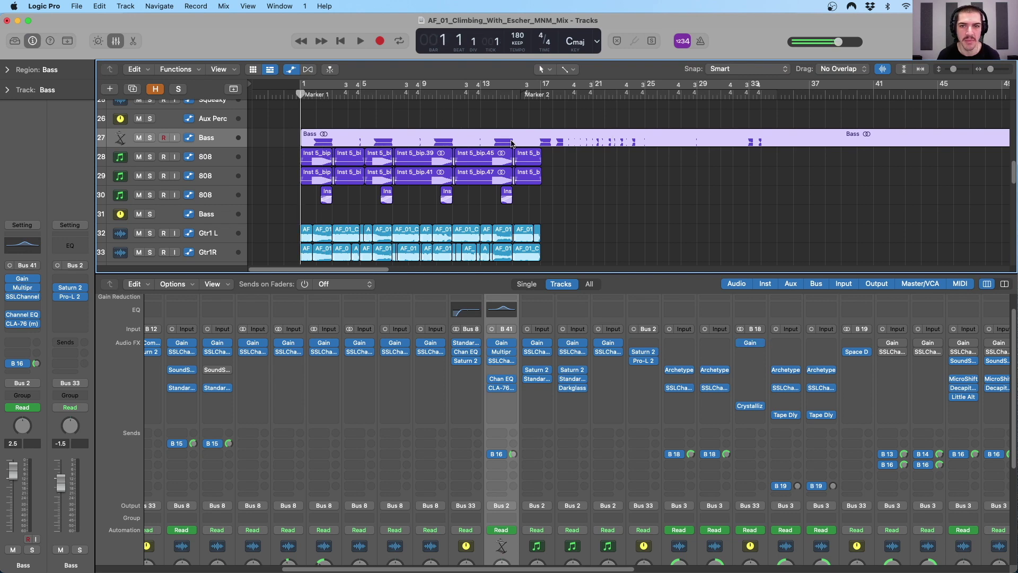
key("z")
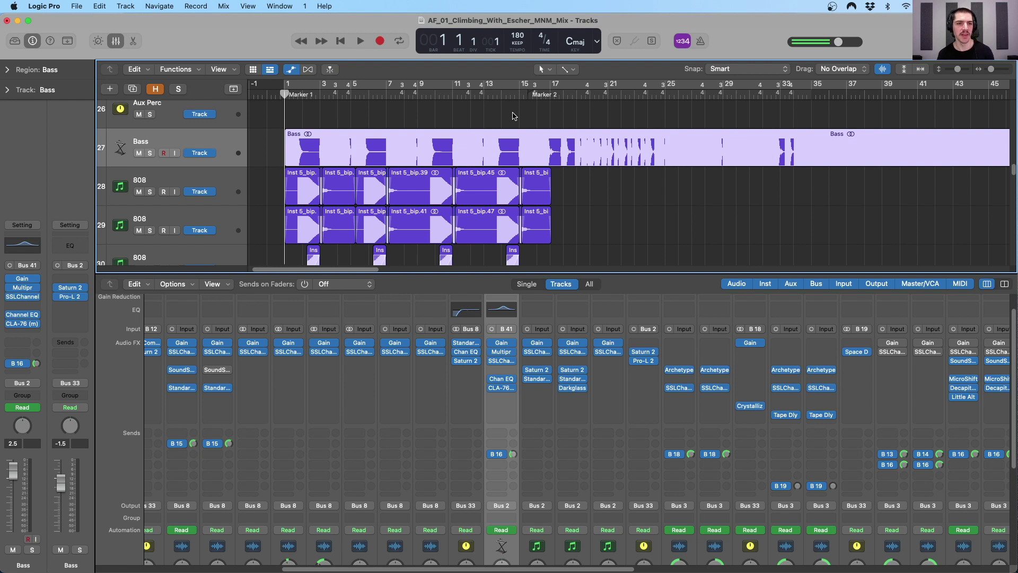
key("super+Up")
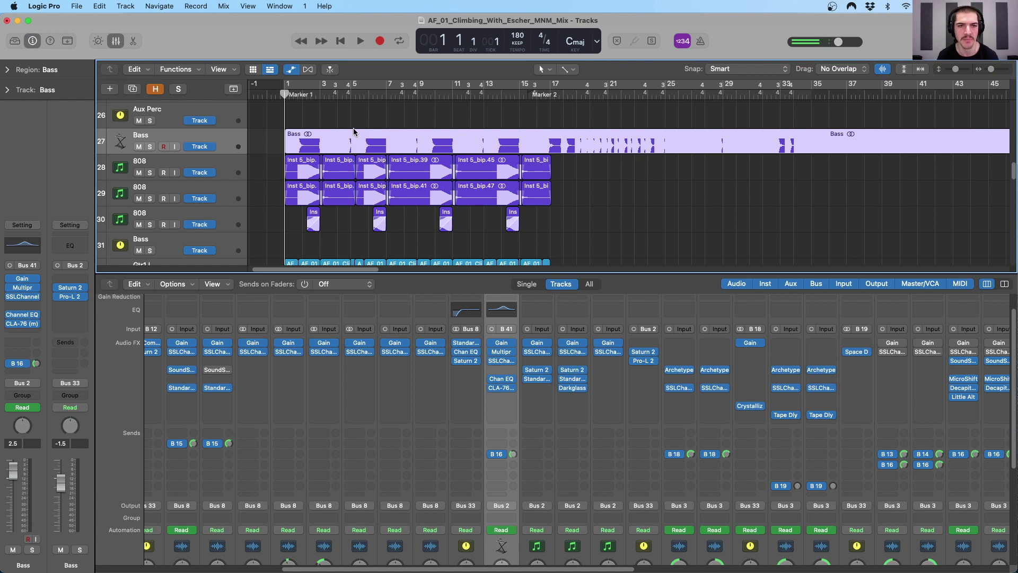
key("super+Up")
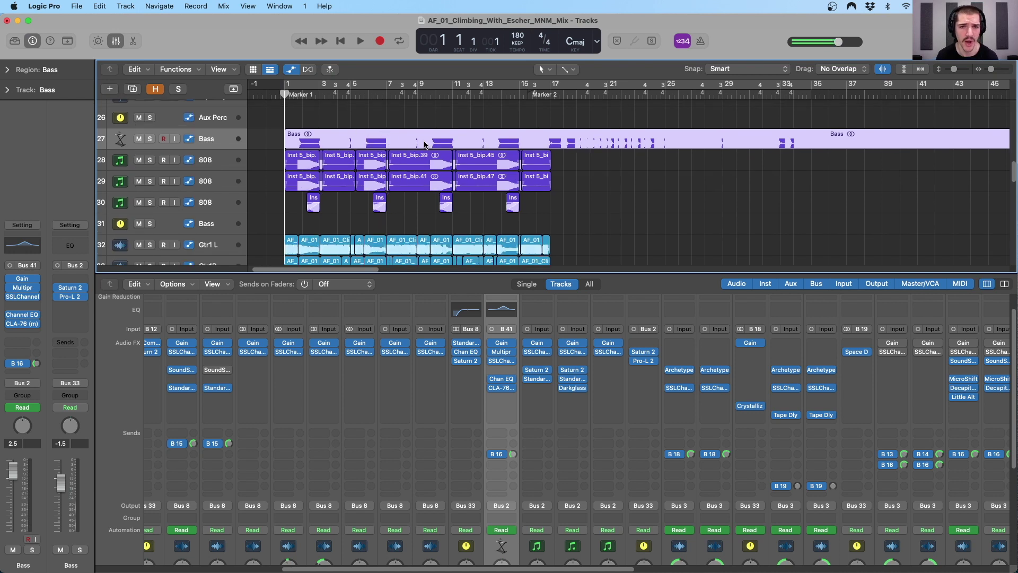
Select the Gtr1 L and Gtr1R tracks to inspect their regions and channel strips
scroll(494, 143, "down", 2)
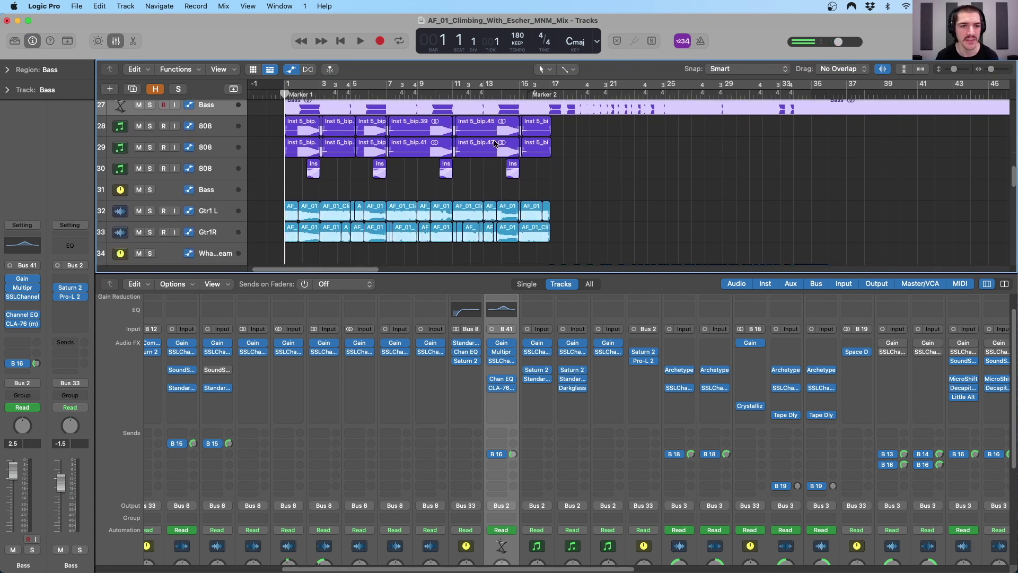
left_click(214, 212)
left_click(217, 233, "shift")
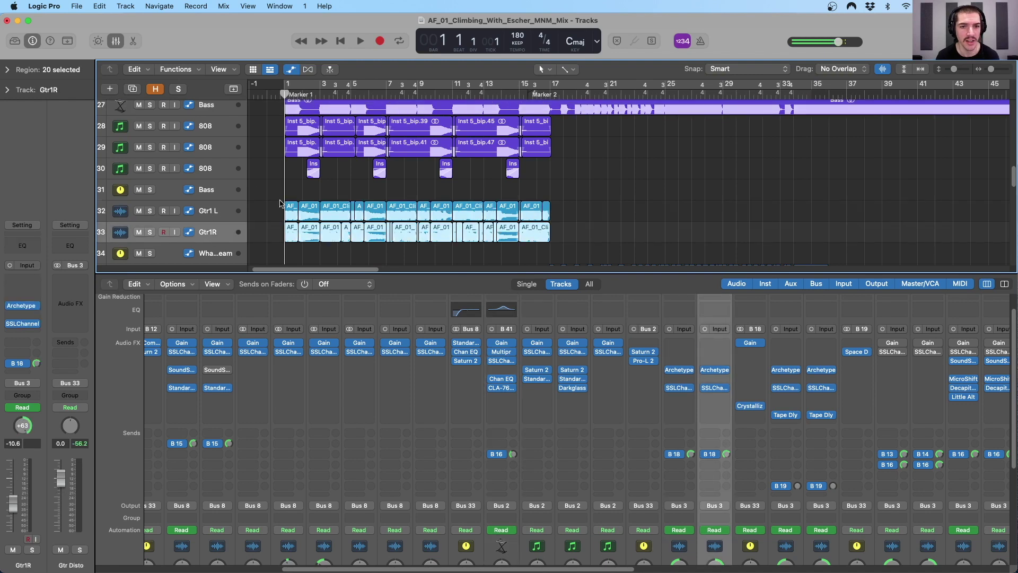
Examine the layout of the remaining guitar tracks, from Gtr4 L through the distorted, clean and solo guitars to the E Piano and synth tracks
scroll(280, 207, "down", 2)
scroll(379, 166, "down", 3)
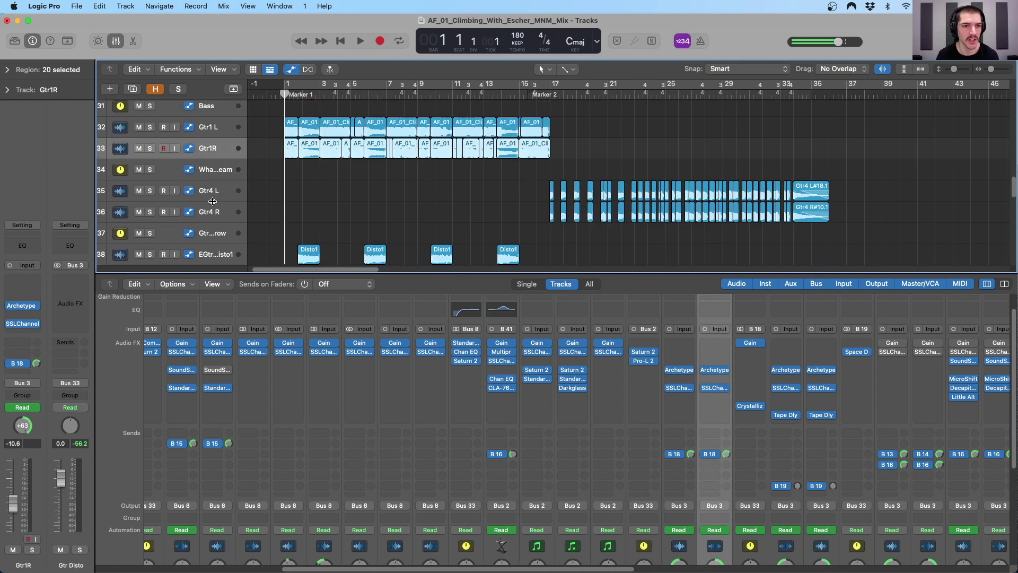
scroll(562, 217, "down", 3)
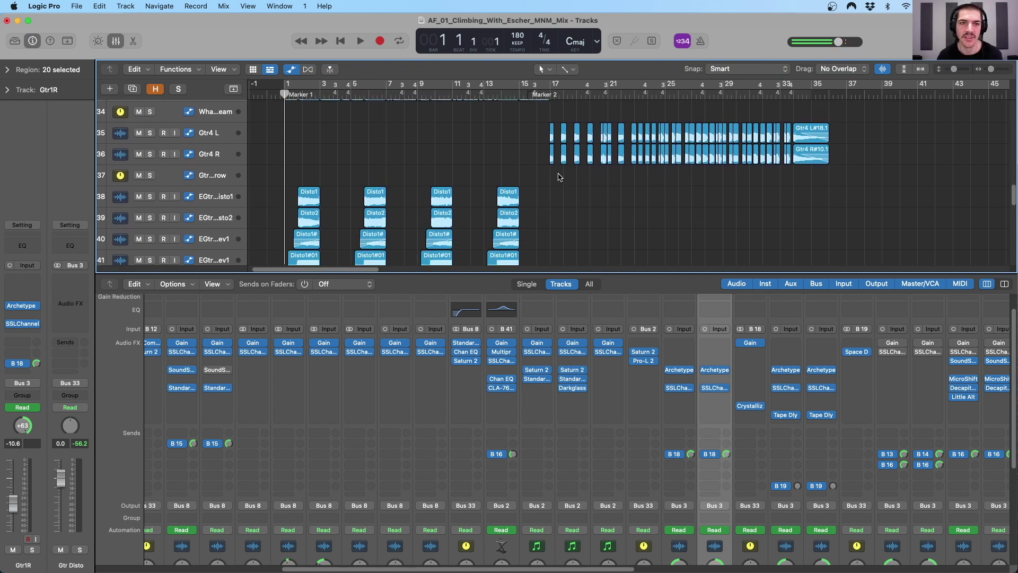
left_click(284, 132, "ctrl+alt")
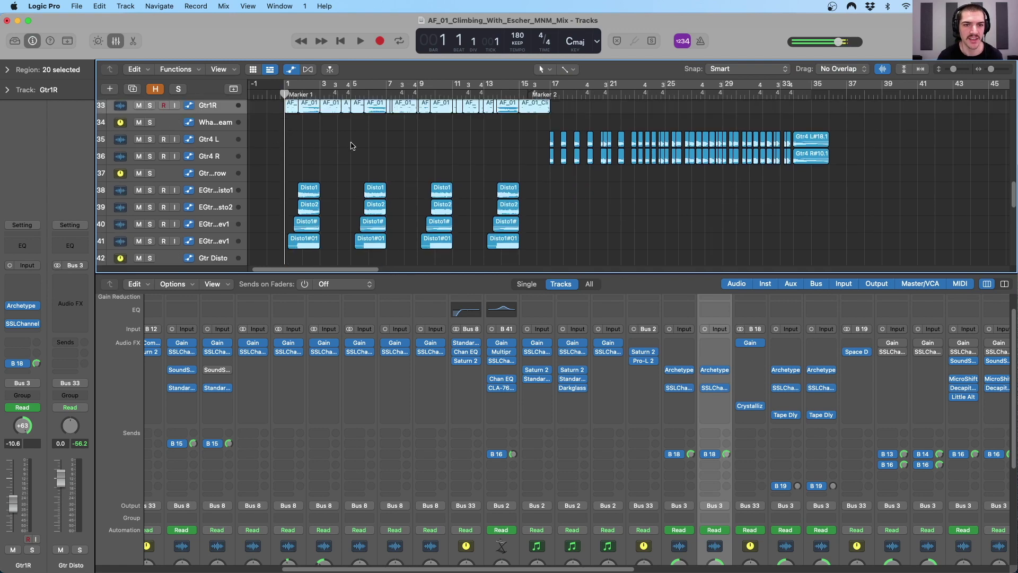
scroll(604, 175, "down", 6)
scroll(615, 174, "down", 4)
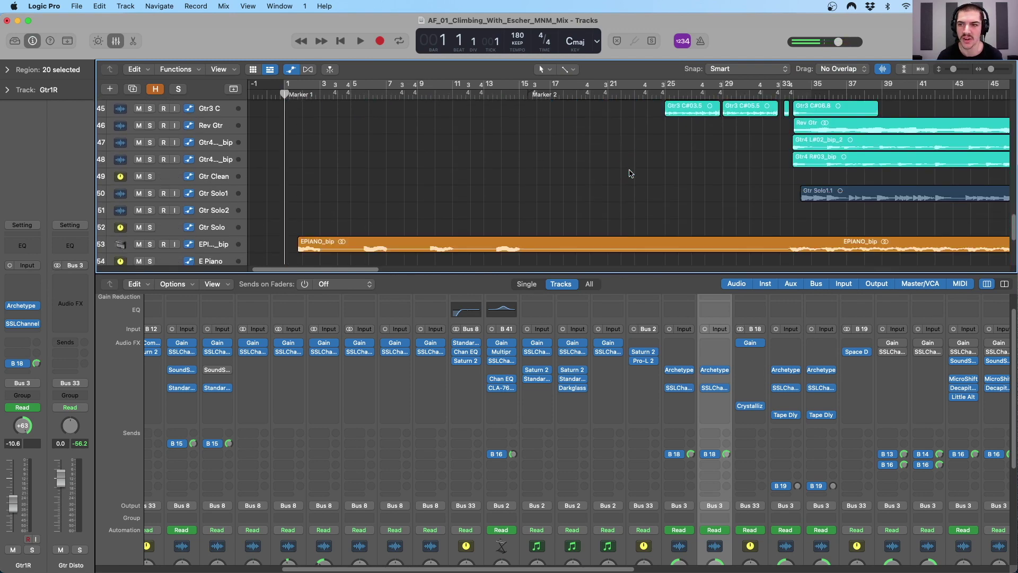
left_click(385, 169, "ctrl+alt")
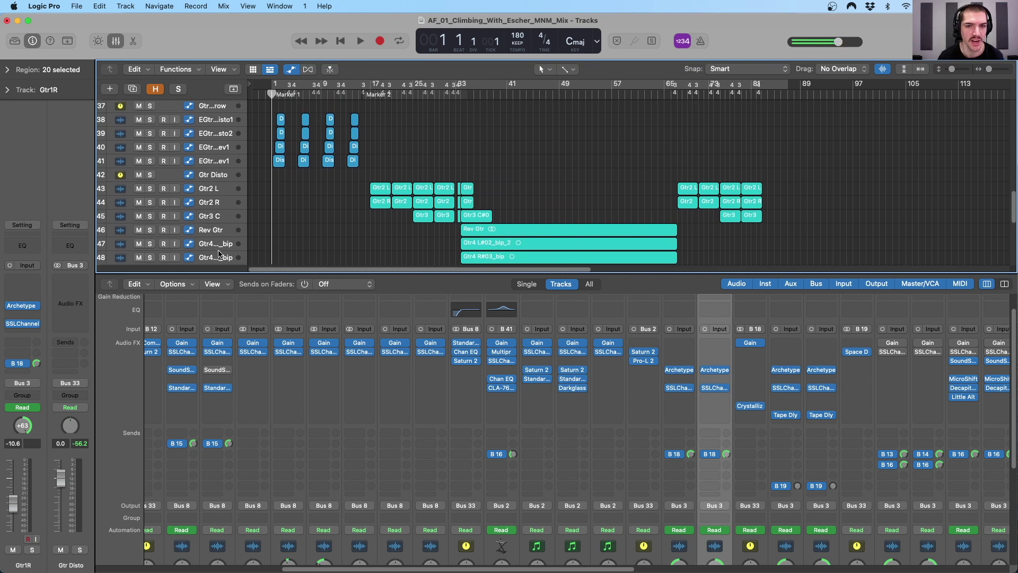
scroll(219, 254, "down", 3)
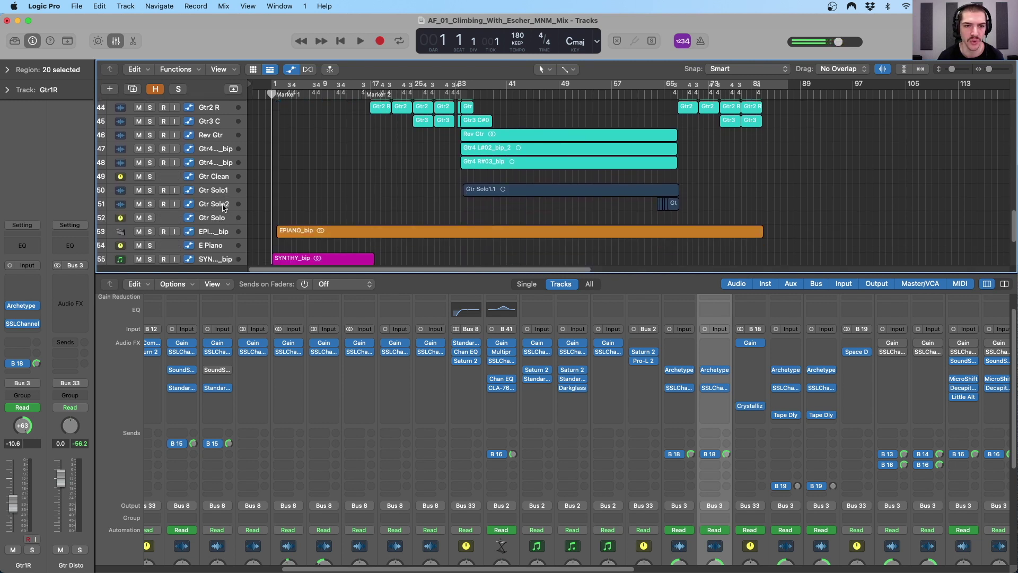
Select the EPIANO_bip track and enlarge the track heights to inspect its waveform
left_click(216, 232)
scroll(387, 218, "down", 1)
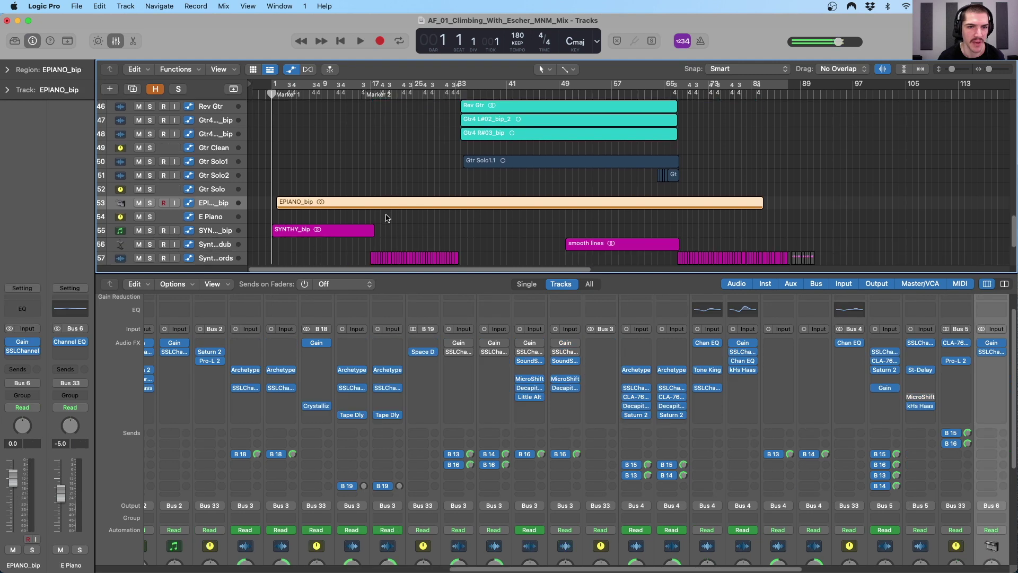
left_click(340, 195, "ctrl+alt")
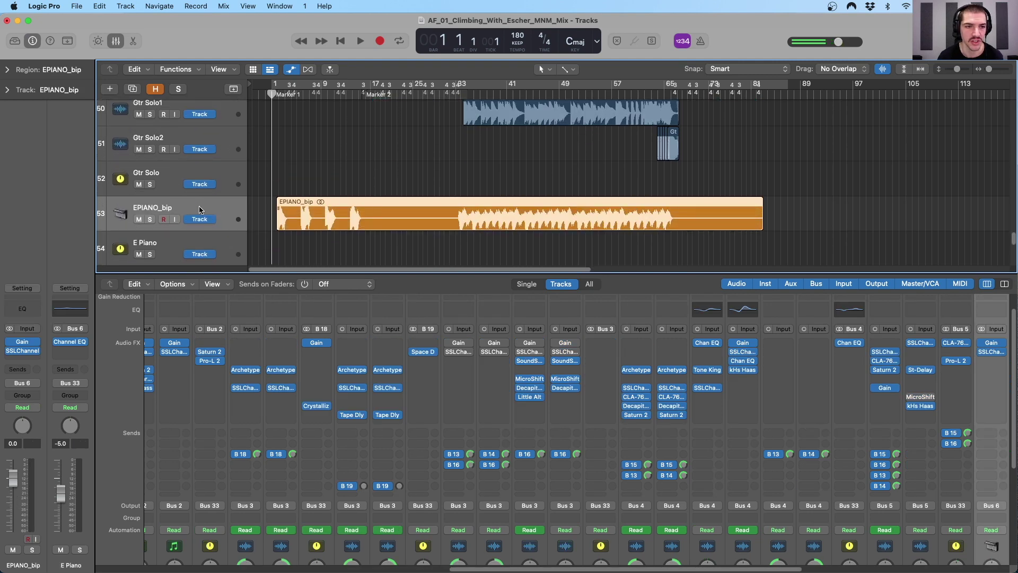
scroll(215, 202, "down", 3)
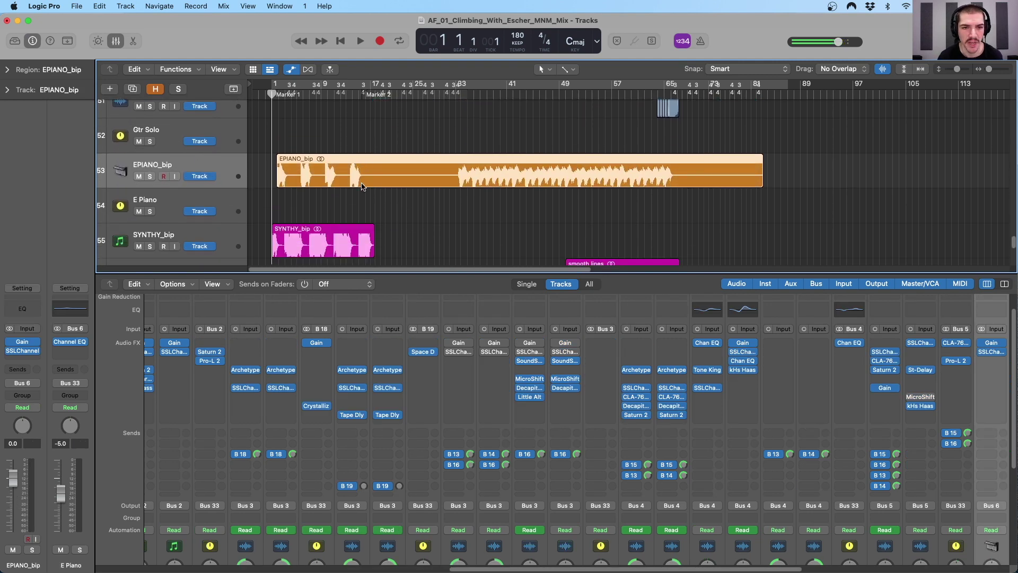
Select the three synth tracks from SYNTHY_bip through the synth chords and inspect their regions along with the transition track
left_click(177, 182)
scroll(180, 186, "down", 1)
scroll(189, 188, "down", 1)
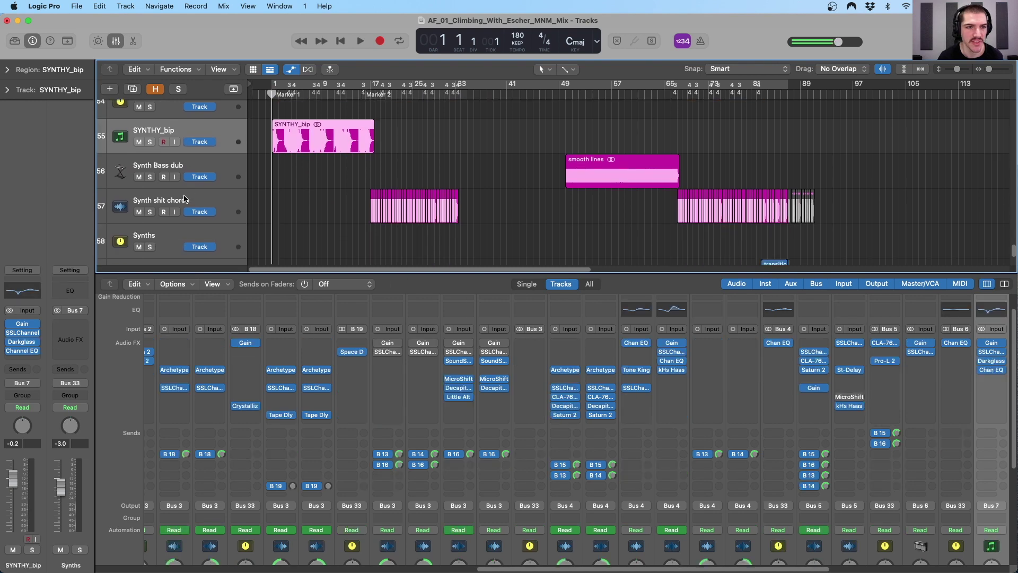
key("super+a")
scroll(185, 199, "down", 1)
scroll(242, 169, "up", 1)
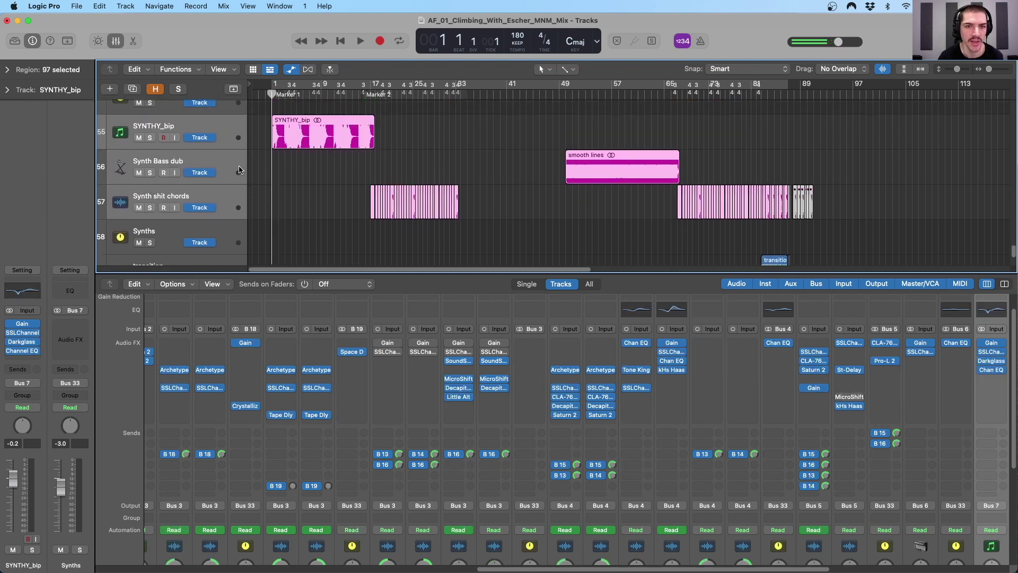
scroll(349, 155, "down", 1)
scroll(351, 155, "up", 1)
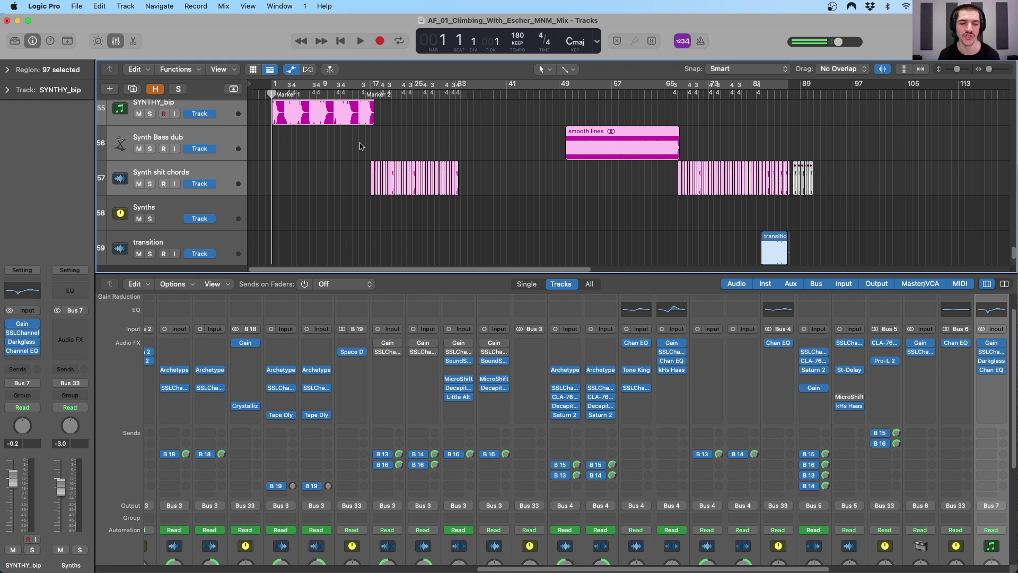
Reduce the track heights and review the arrangement from the synths back up to the drum tracks
key("super+Up")
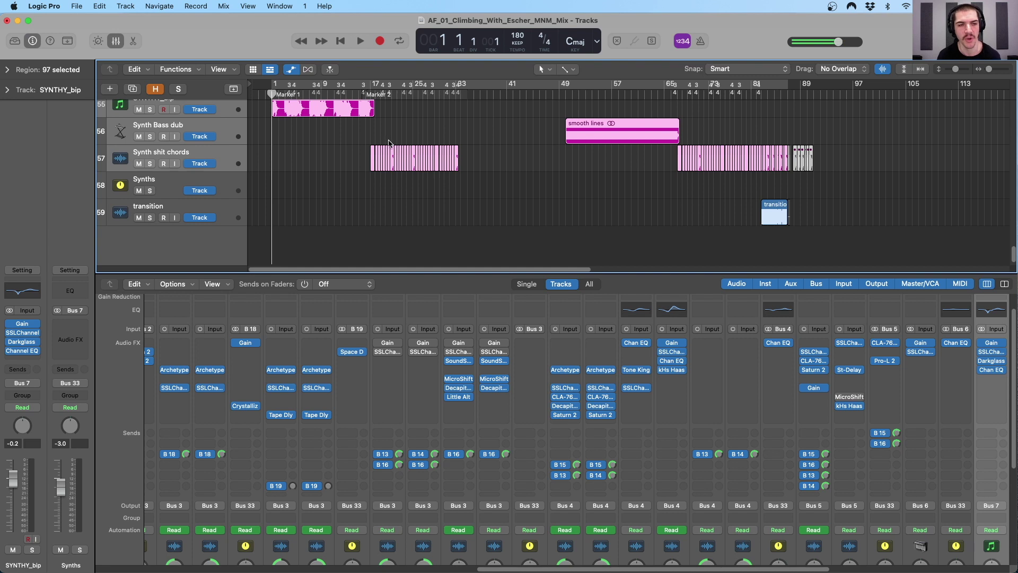
scroll(431, 183, "up", 1)
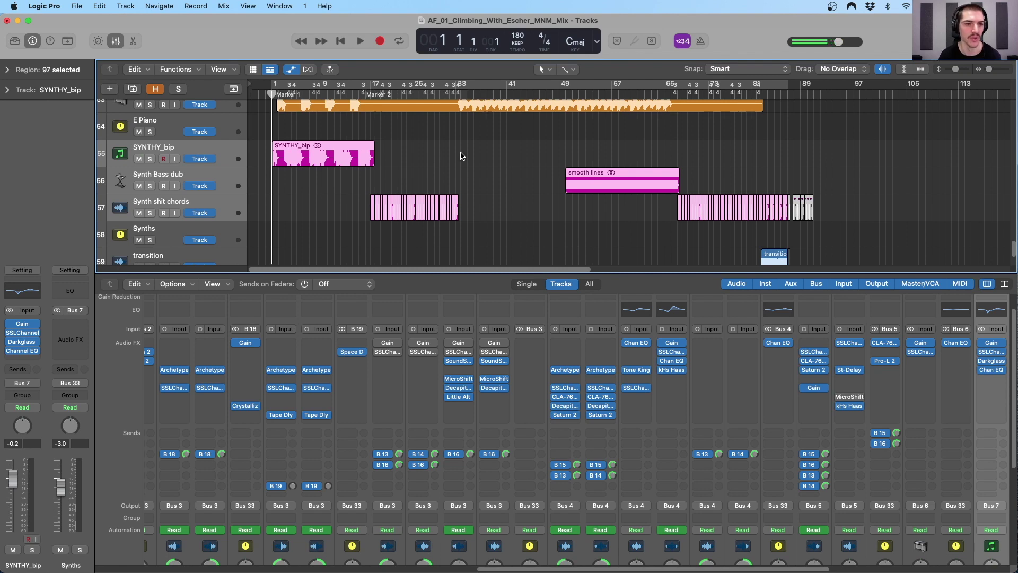
key("super+Up")
scroll(468, 163, "up", 10)
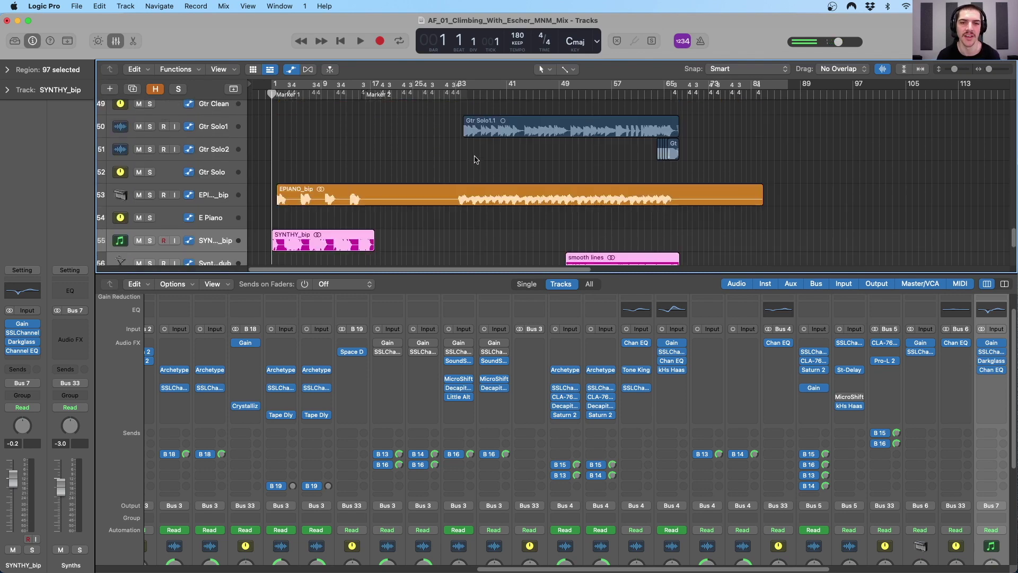
scroll(477, 154, "up", 20)
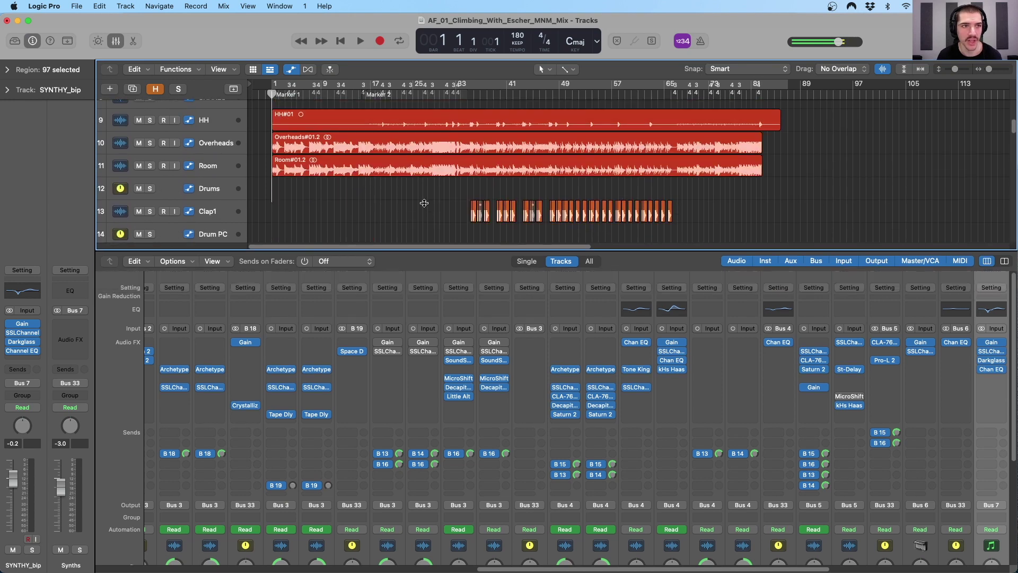
Enlarge the mixer over the arrangement, hide the inspector, and bring the faders of the drum channel strips into view
left_click_drag(429, 273, 421, 200)
key("i")
scroll(337, 351, "left", 15)
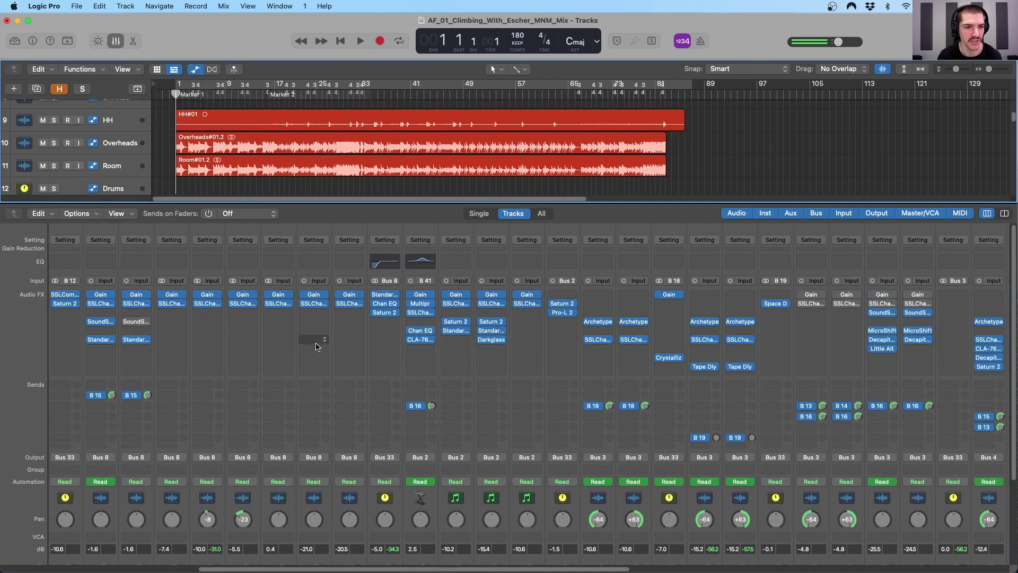
scroll(277, 317, "down", 5)
scroll(222, 371, "left", 10)
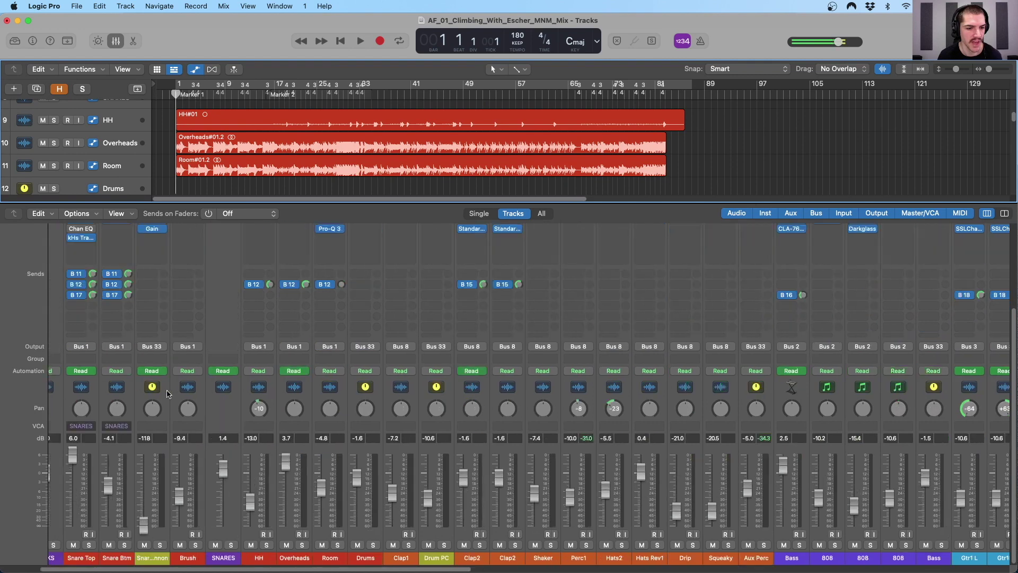
Select the channel strips from Kick1 through Drums and examine their bus routing and plug-ins
left_click(53, 393)
left_click(104, 408)
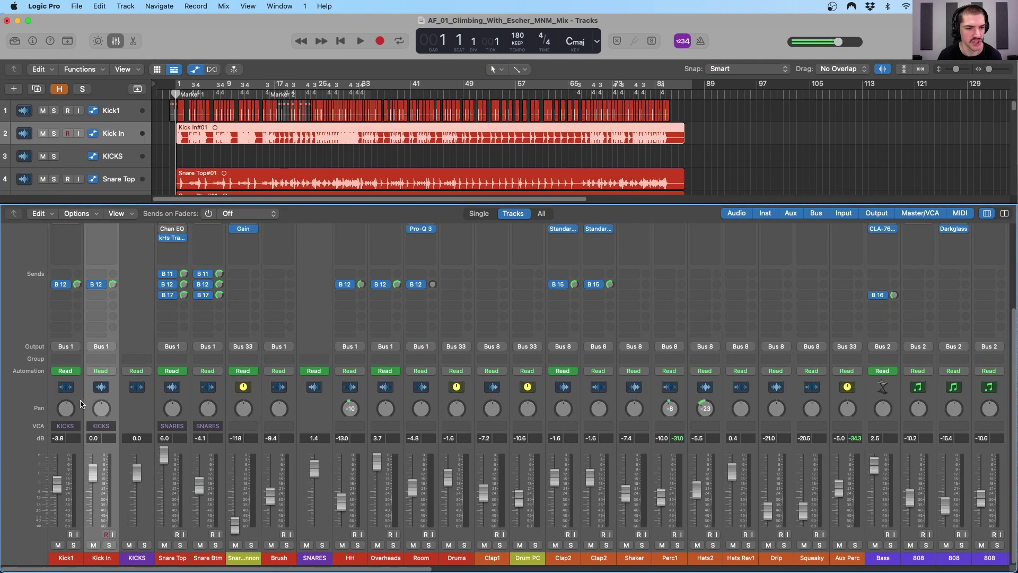
left_click(79, 400, "shift")
left_click(471, 387, "shift")
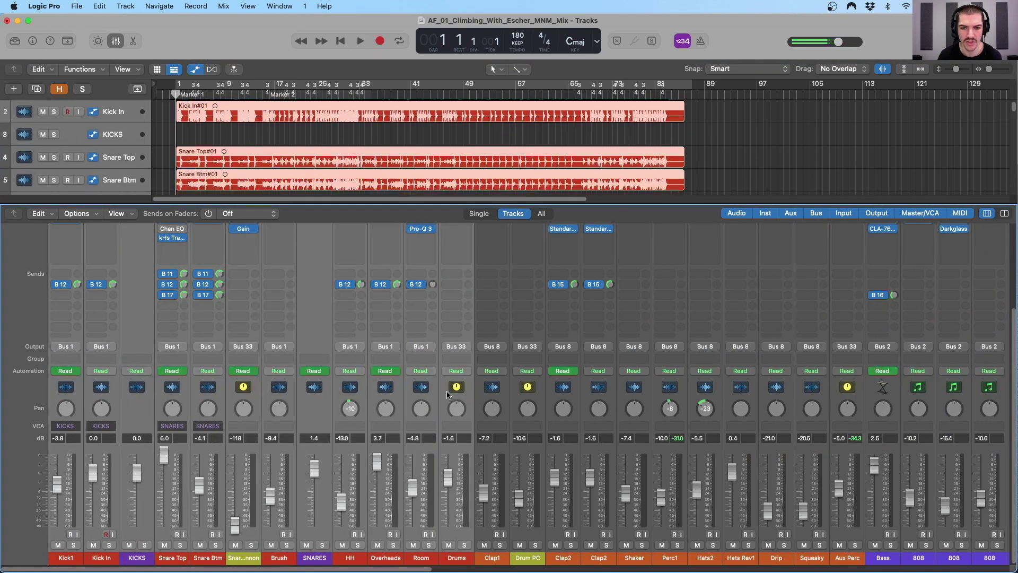
scroll(456, 297, "up", 5)
scroll(459, 262, "down", 5)
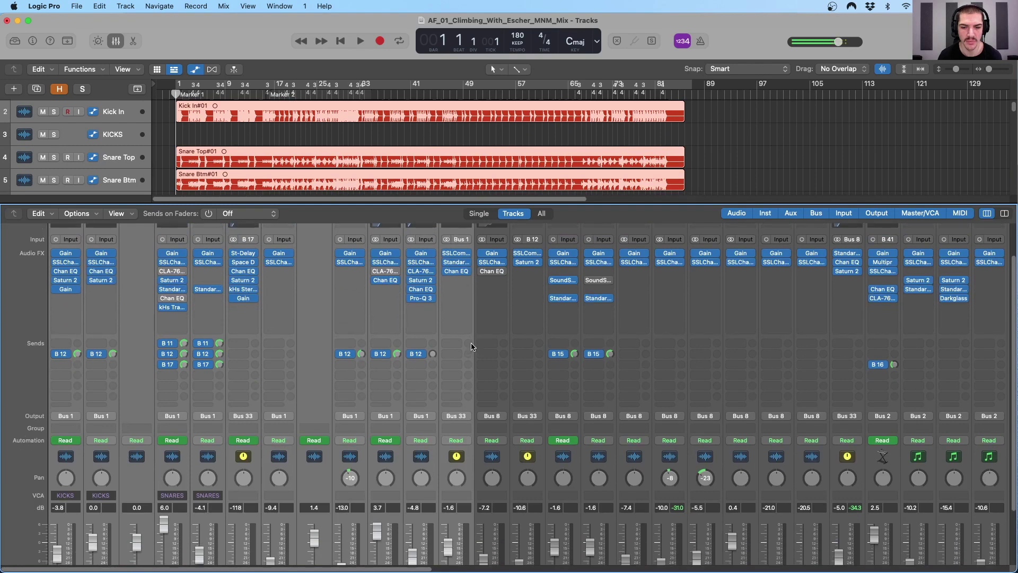
Select the percussion strips from Clap1 through Squeaky and examine their routing and effects, including the Aux Perc bus
left_click(506, 405)
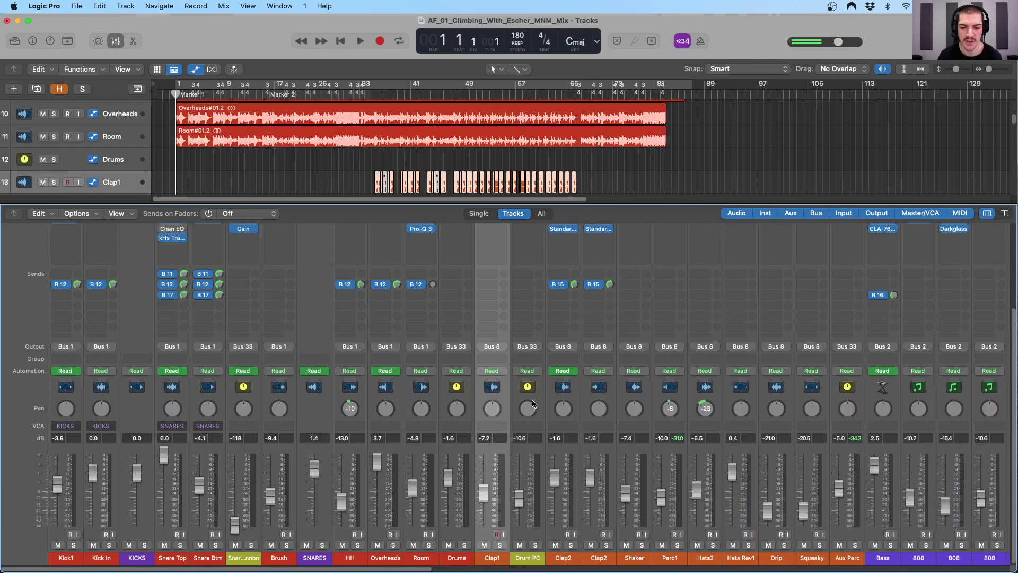
scroll(557, 406, "right", 3)
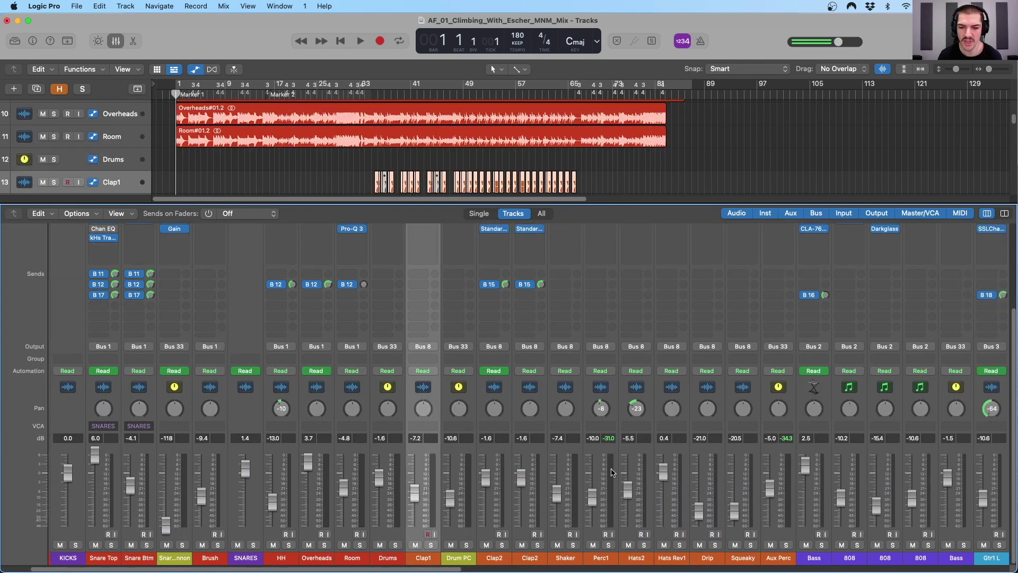
scroll(686, 398, "right", 1)
left_click_drag(734, 392, 432, 371)
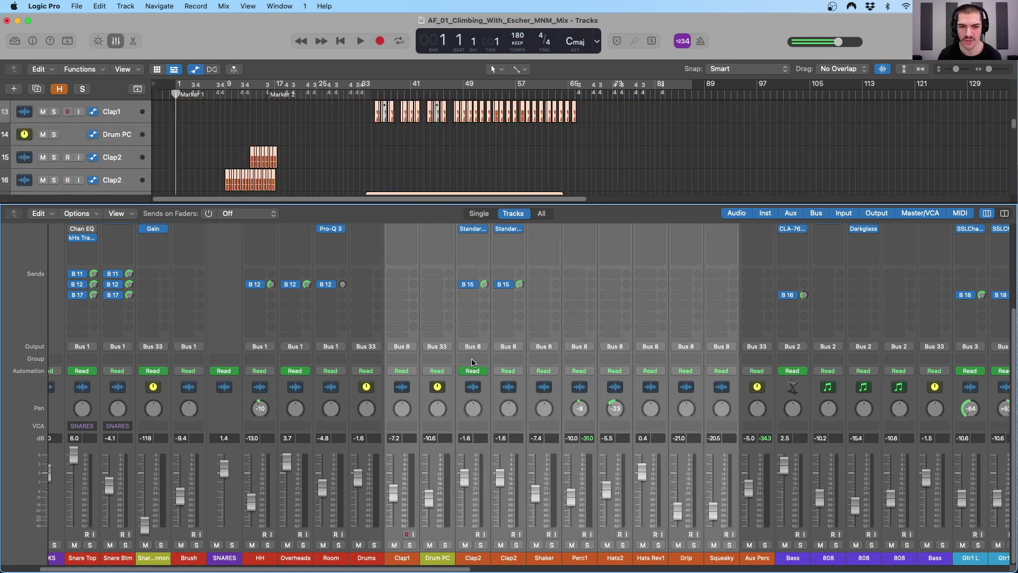
scroll(675, 365, "up", 4)
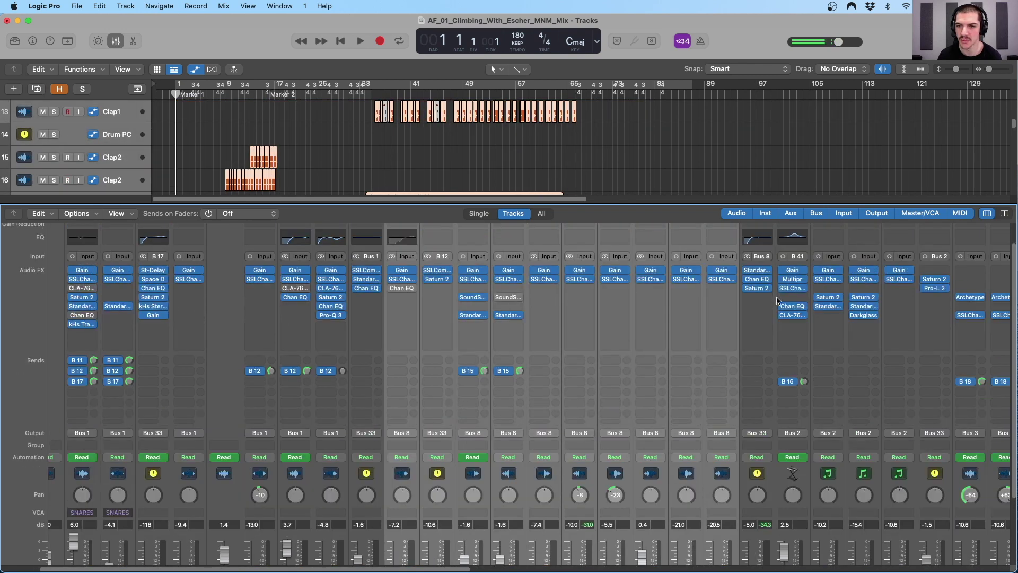
left_click(770, 495)
scroll(761, 479, "down", 4)
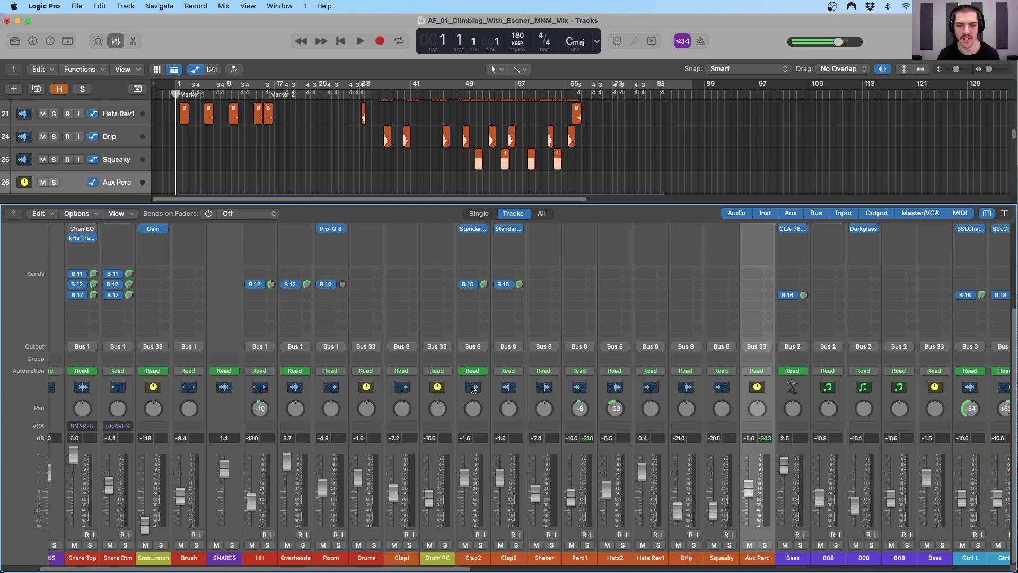
Select the Drum PC and Snar...nnon auxiliary strips in turn to point out the parallel drum channels
left_click(449, 397)
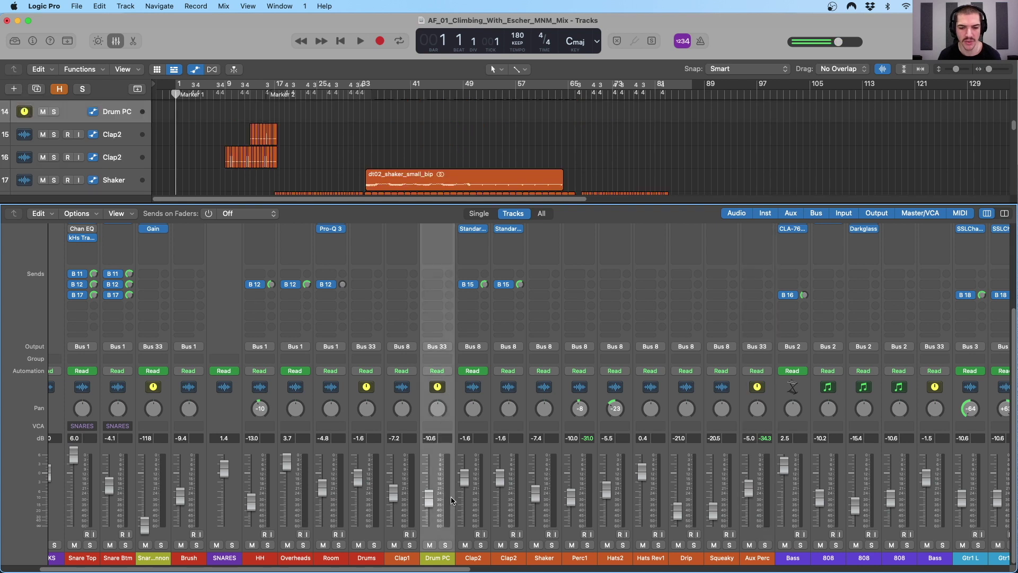
scroll(443, 562, "left", 3)
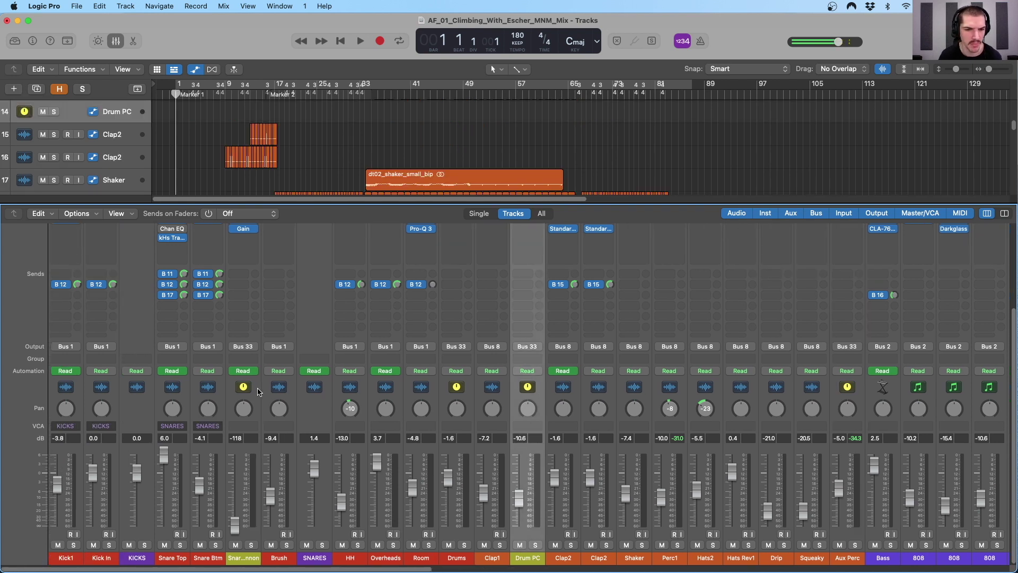
left_click(250, 557)
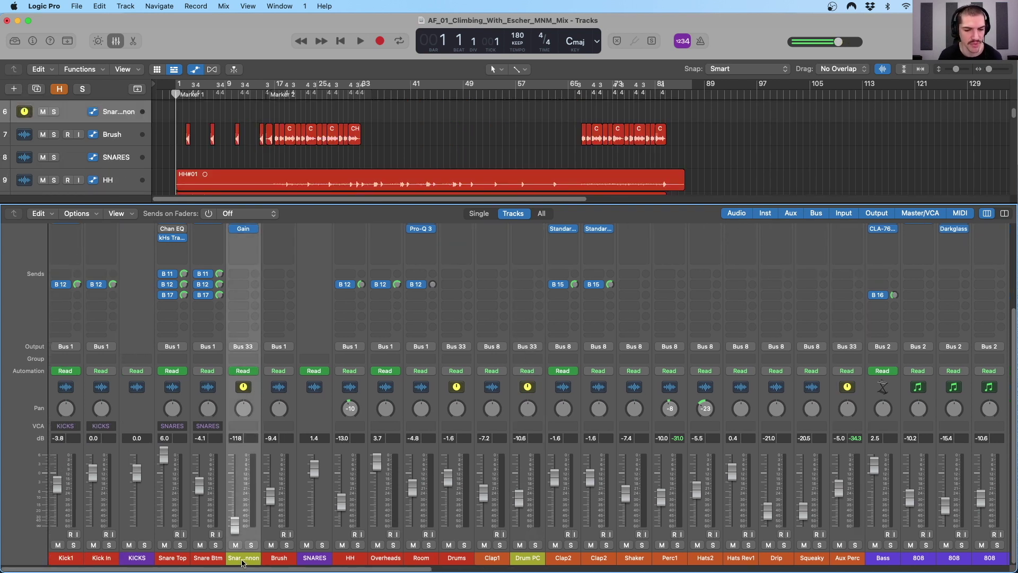
scroll(242, 560, "right", 11)
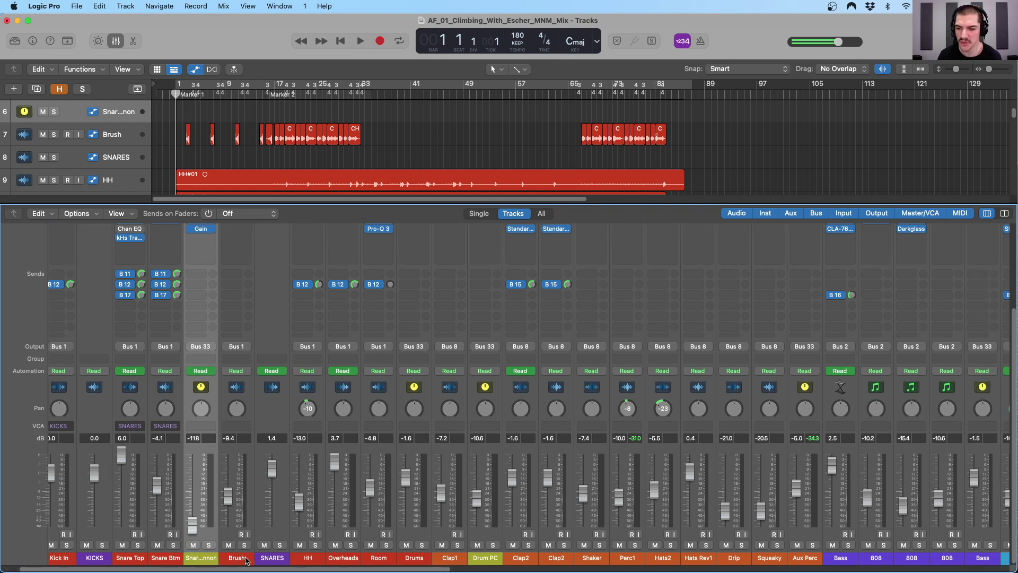
scroll(275, 541, "right", 4)
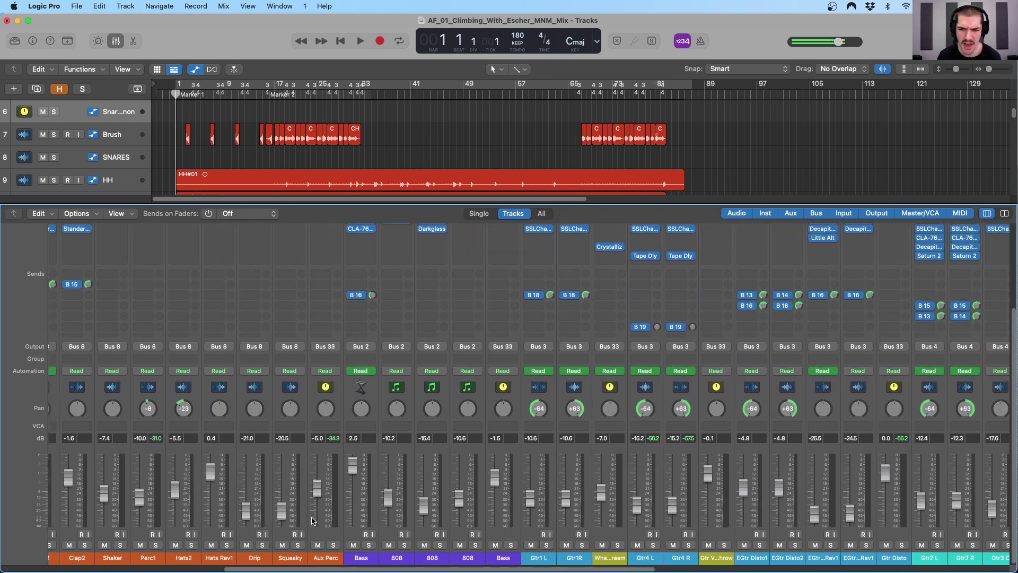
Select the Bass and three 808 channel strips, followed by the Bass aux, and examine their routing and plug-ins
left_click(364, 395)
left_click(469, 395, "shift")
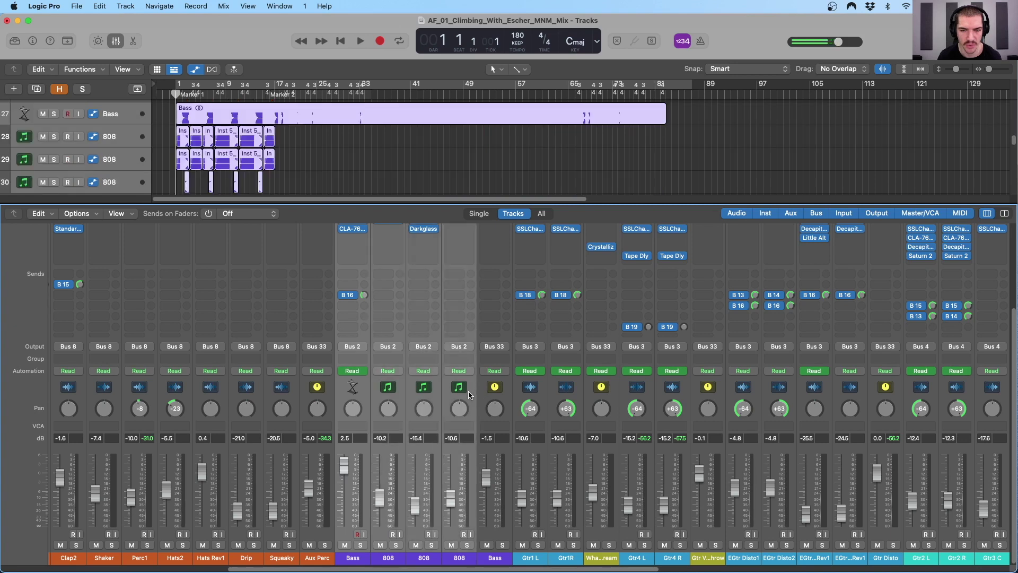
left_click(506, 397)
scroll(501, 403, "up", 5)
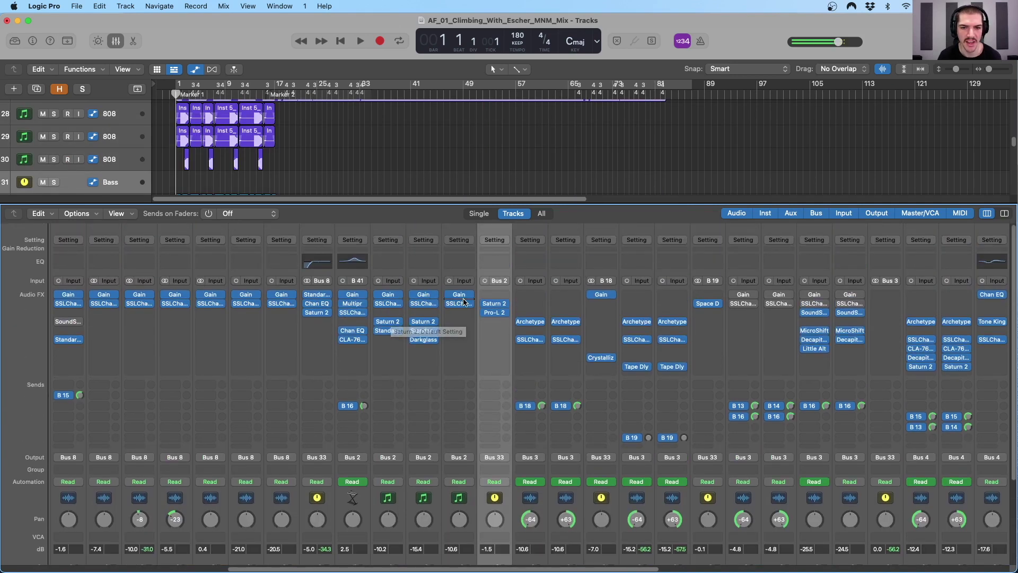
scroll(471, 436, "down", 2)
scroll(471, 436, "down", 4)
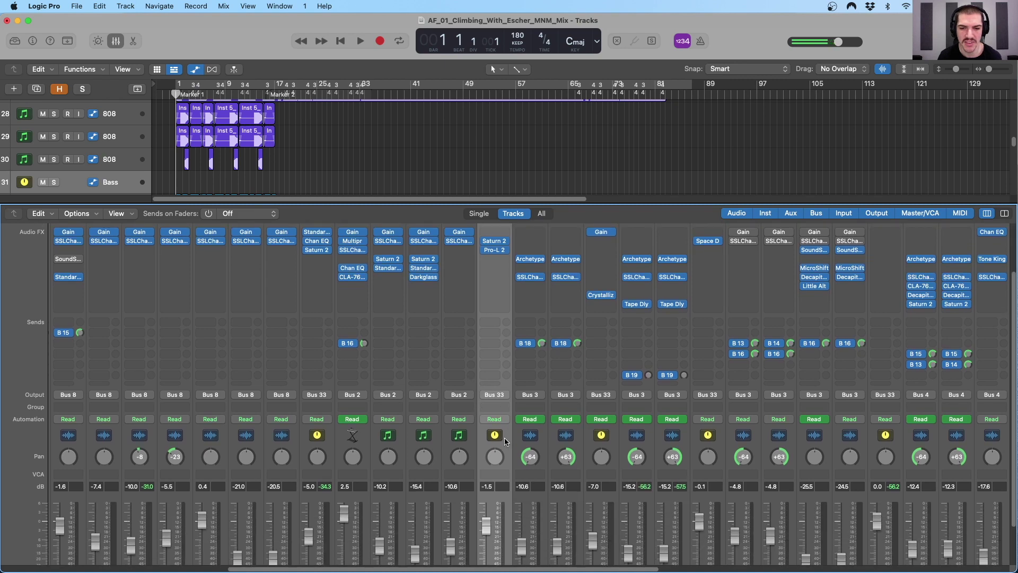
scroll(502, 477, "down", 4)
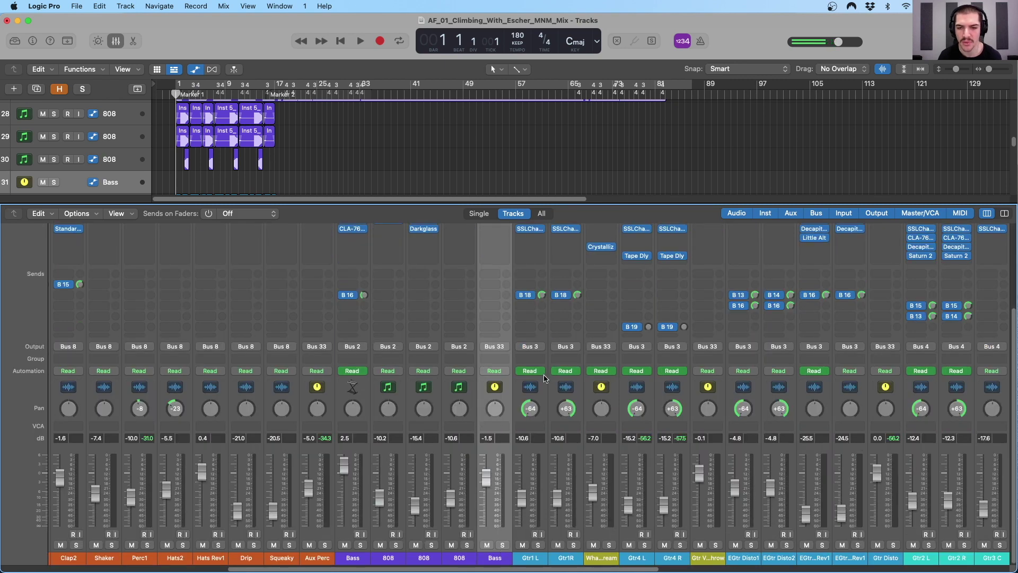
Select the guitar strips from Gtr1 L through the EGtr reverse tracks, followed by the Gtr Disto aux, to examine their routing
left_click(542, 392)
scroll(562, 403, "right", 4)
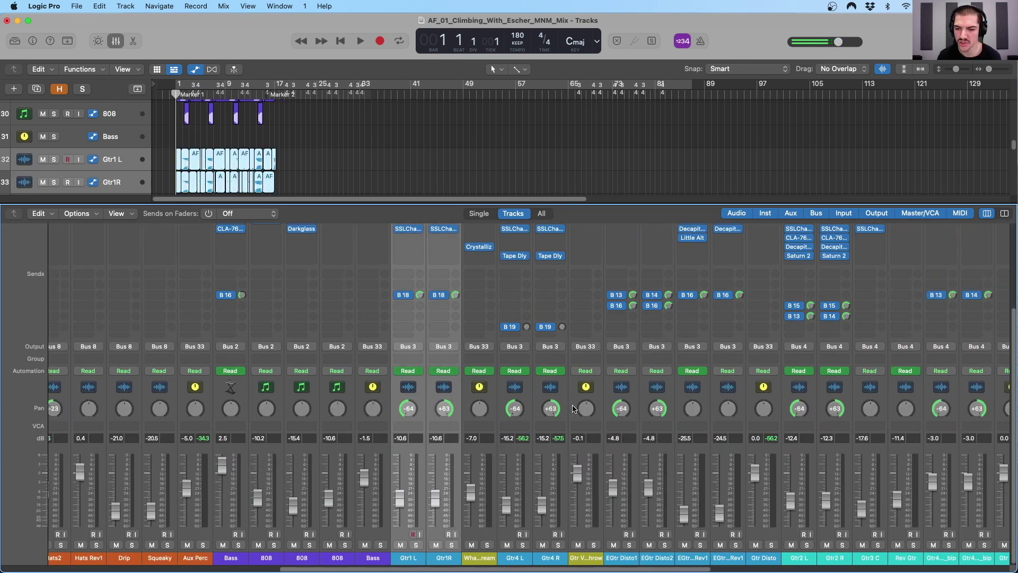
left_click(740, 401, "shift")
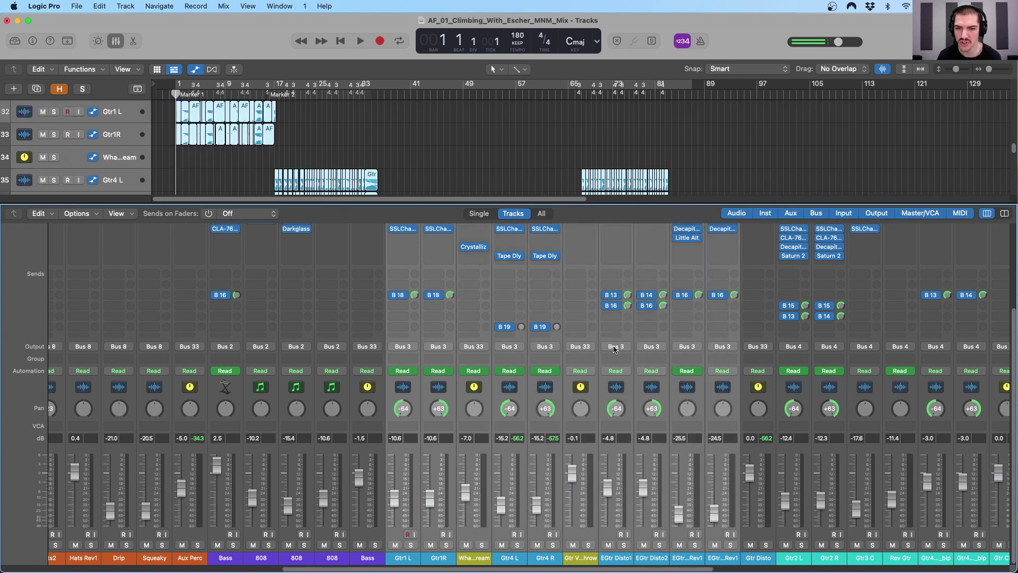
left_click(772, 407)
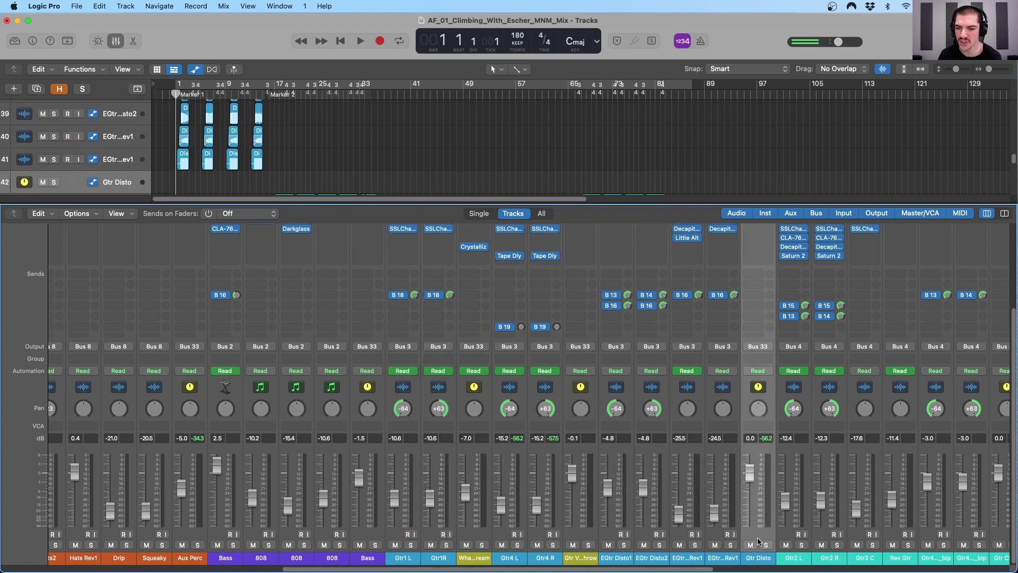
scroll(765, 553, "up", 5)
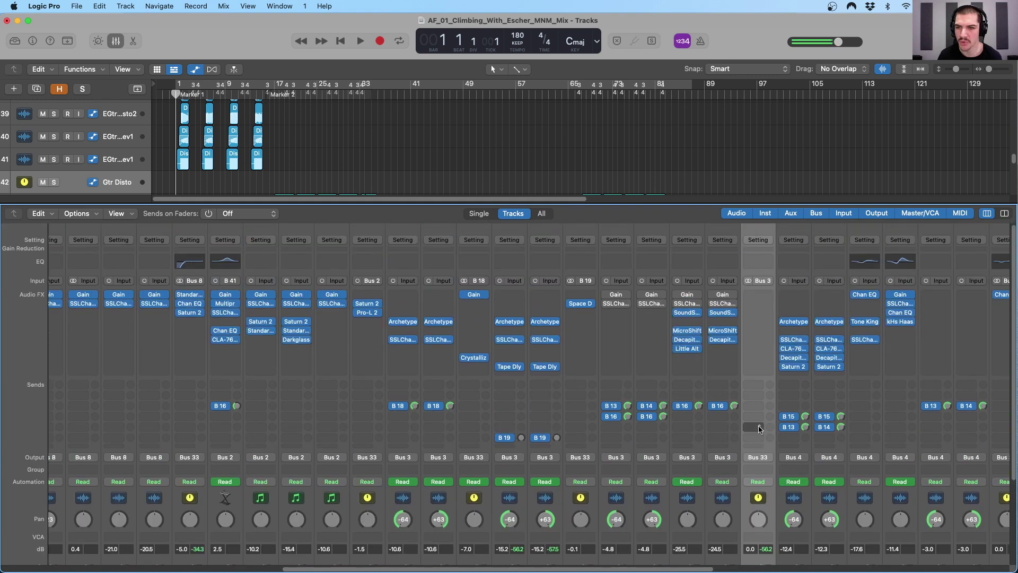
Select the clean guitar strips from Gtr2 L through the two Gtr4 bip tracks, followed by the Gtr Clean aux, to examine their routing
scroll(771, 499, "down", 4)
scroll(535, 435, "right", 10)
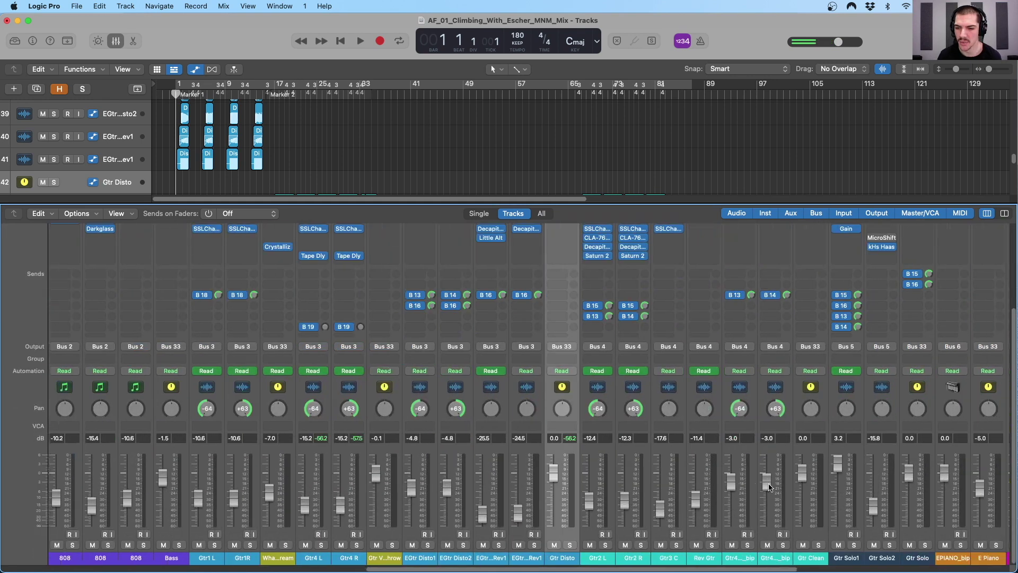
left_click(371, 407)
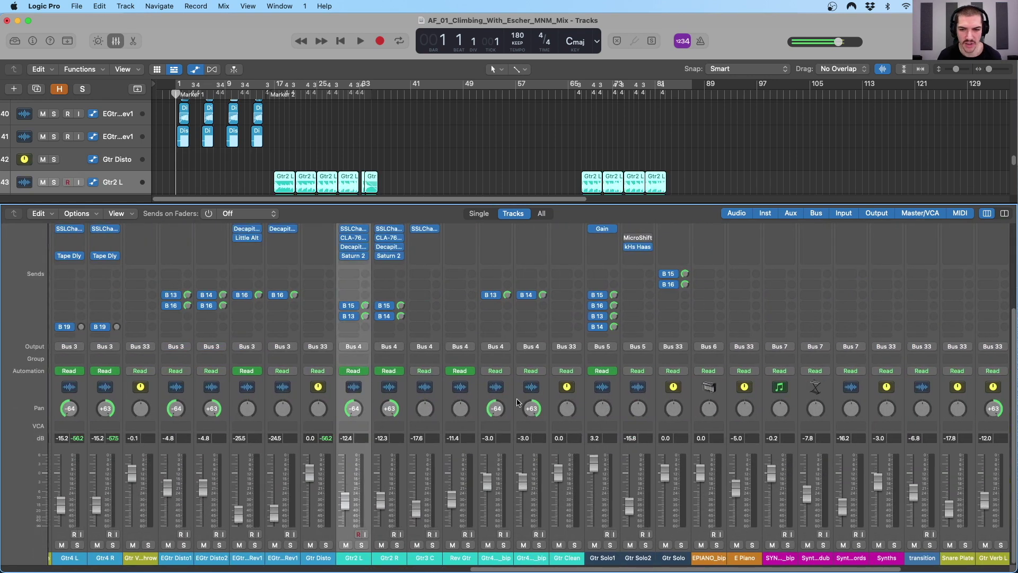
left_click(546, 398, "shift")
left_click(577, 400)
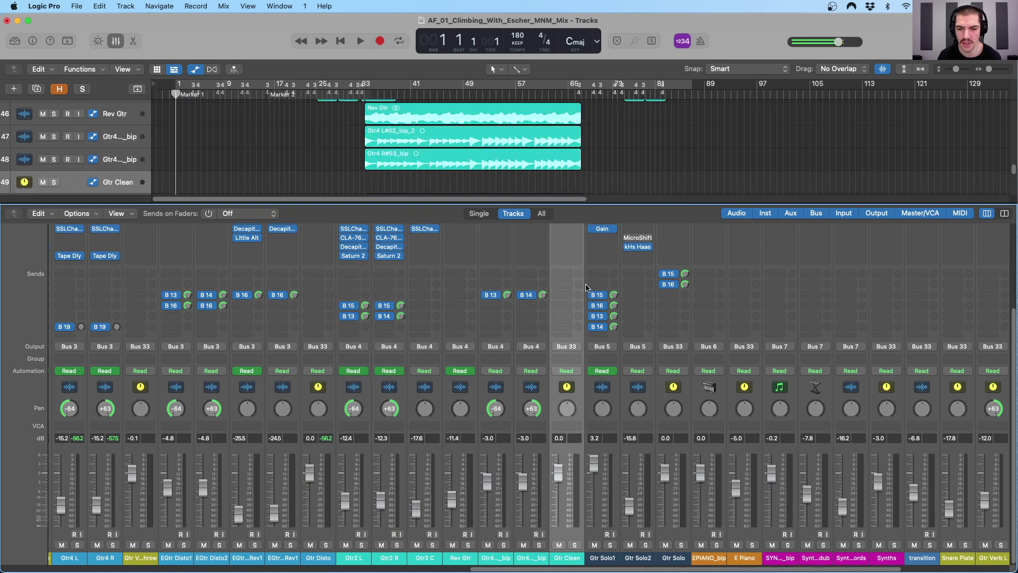
Select the Gtr Solo1 and Gtr Solo2 strips, followed by the Gtr Solo aux, to point out the solo guitar routing
left_click(615, 405)
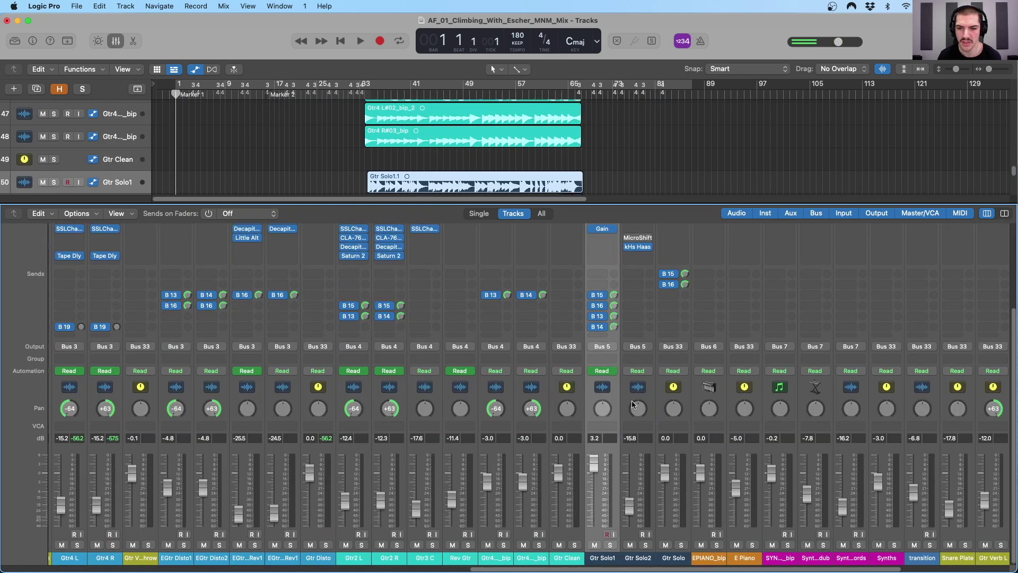
left_click(631, 400, "shift")
left_click(688, 401)
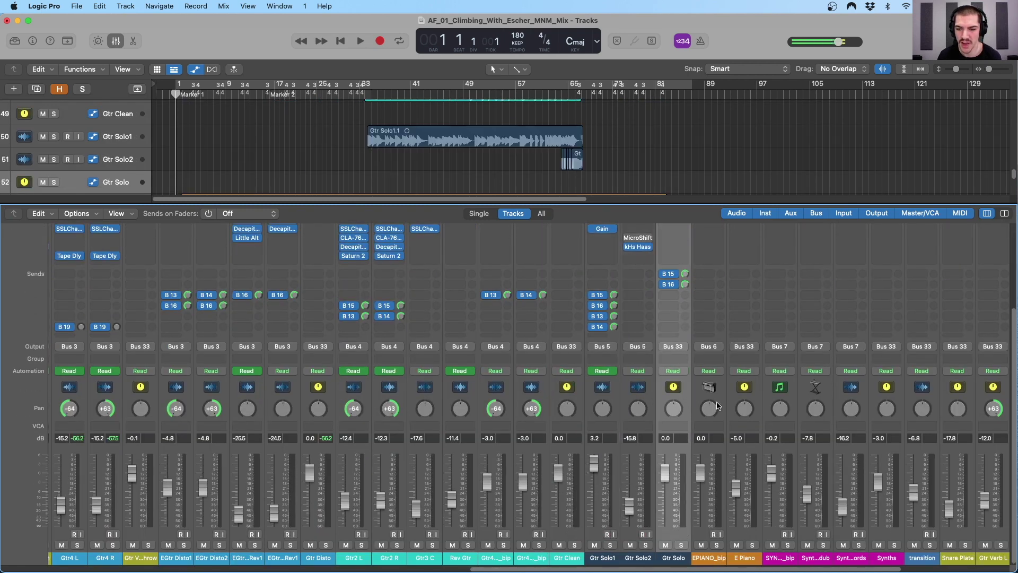
Select the EPIANO_bip strip and its E Piano aux, followed by the three synth strips, to examine their bus routing
left_click(719, 403)
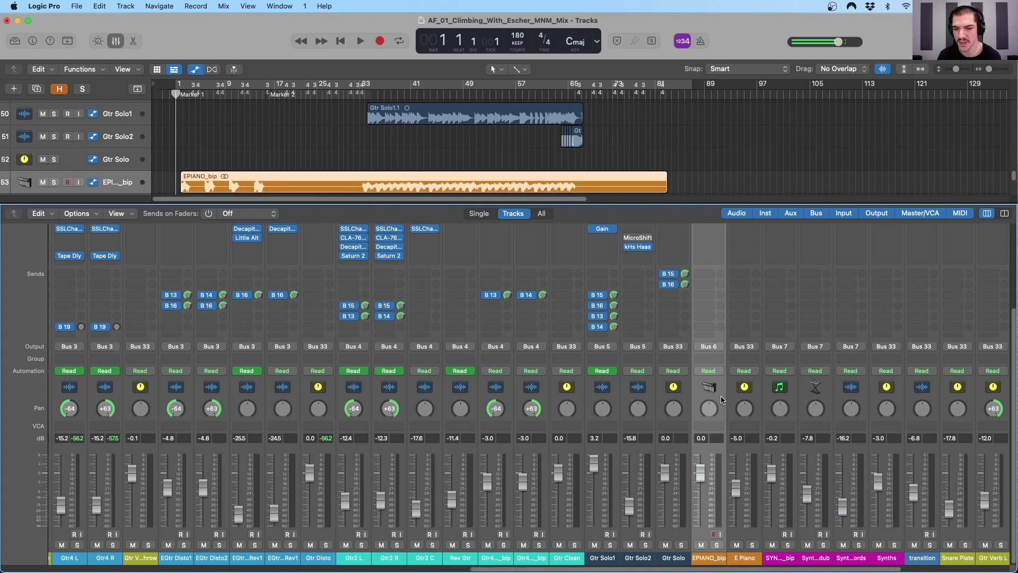
left_click(759, 397)
left_click(791, 401)
left_click(862, 400, "shift")
scroll(848, 403, "right", 1)
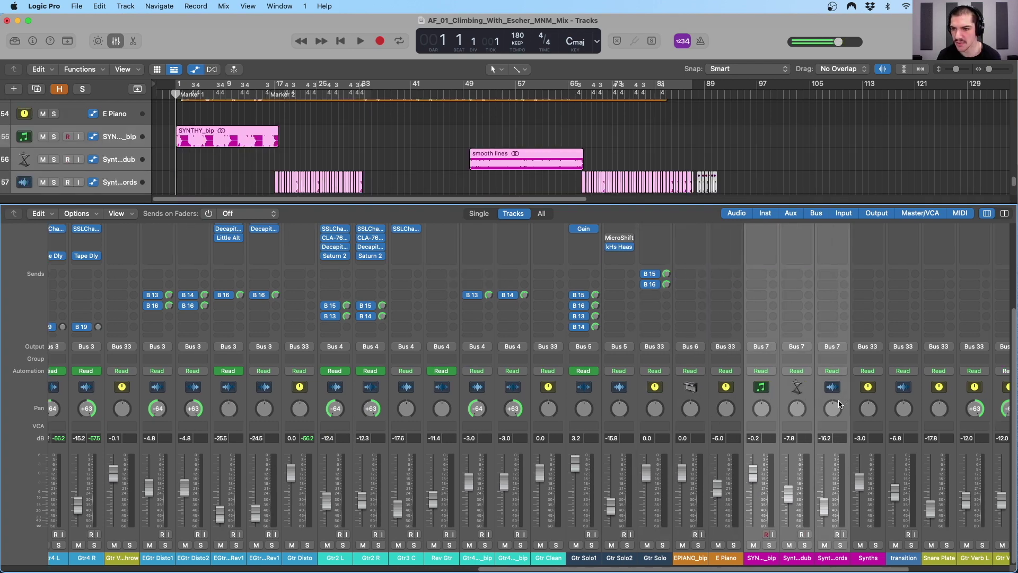
Select the MIX BUS strip and examine its input and plug-in chain
scroll(839, 404, "right", 5)
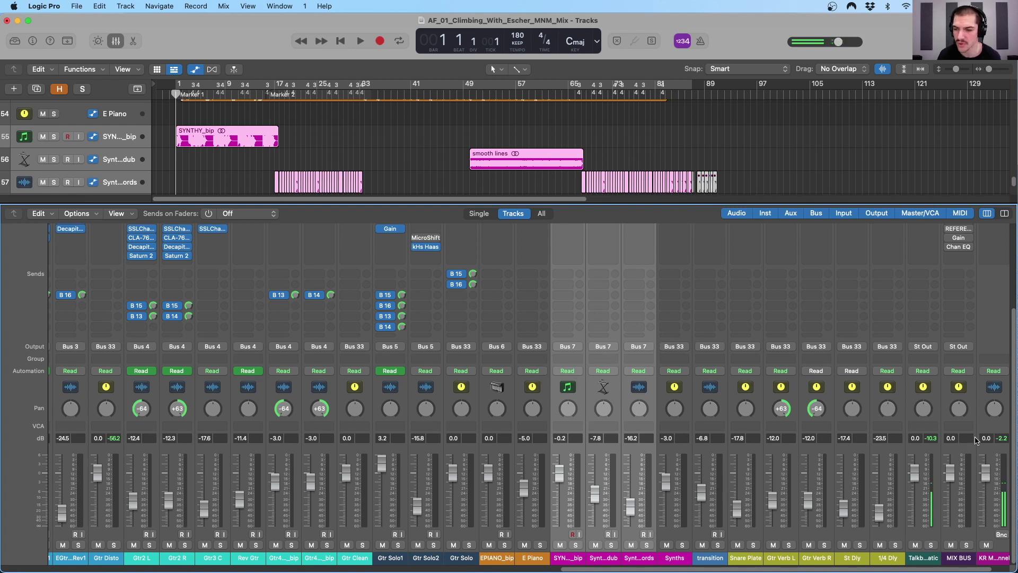
left_click(971, 409)
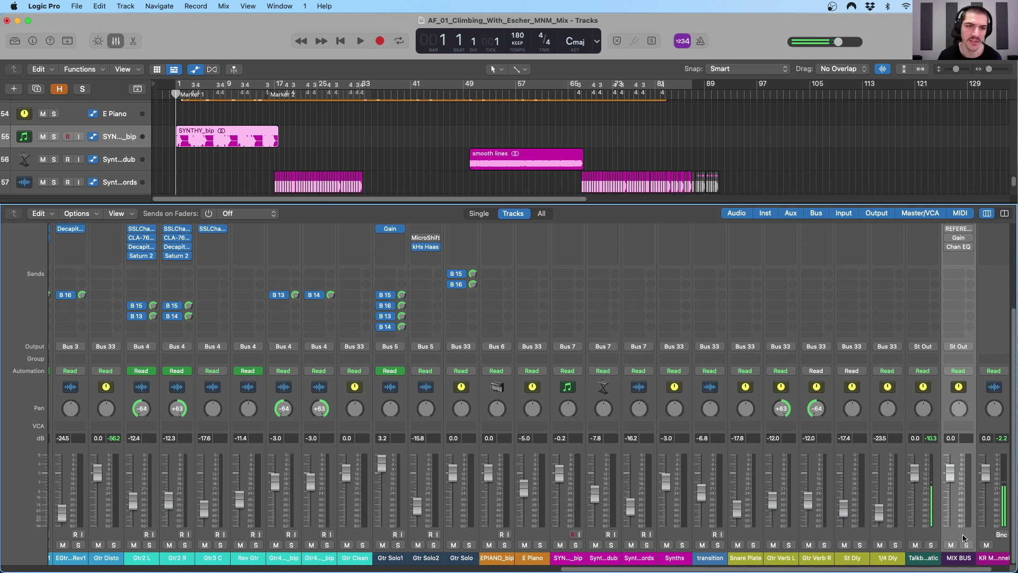
scroll(960, 477, "up", 5)
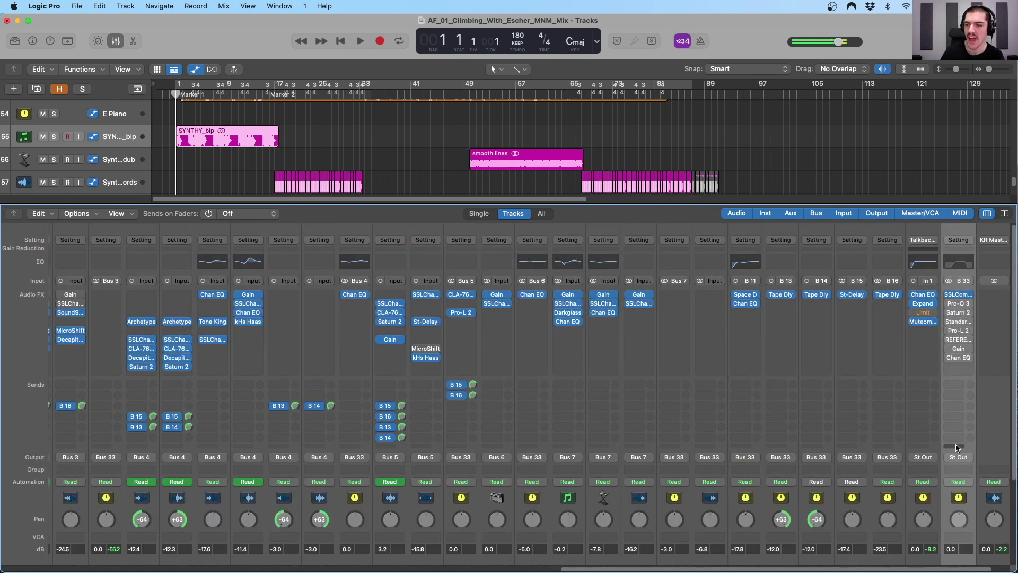
Open the SSLComp and Channel EQ plug-ins on the MIX BUS in turn to inspect them, closing each window
left_click(959, 296)
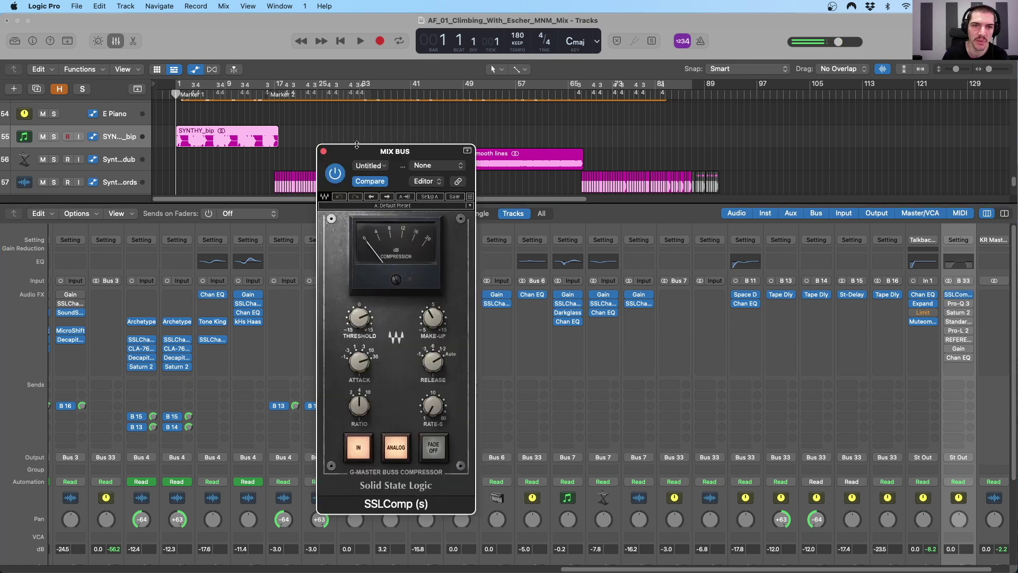
left_click_drag(356, 144, 365, 124)
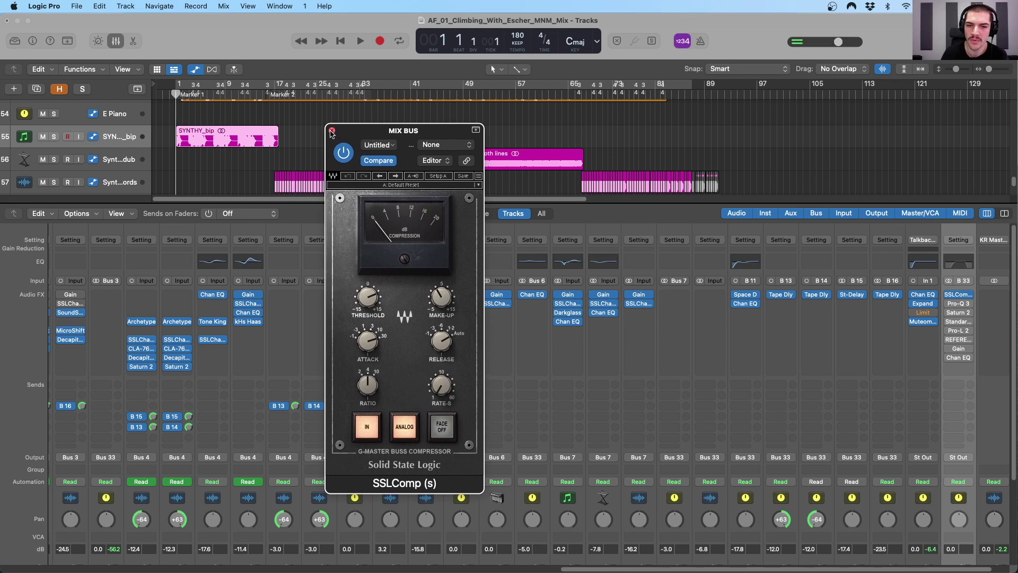
left_click(332, 130)
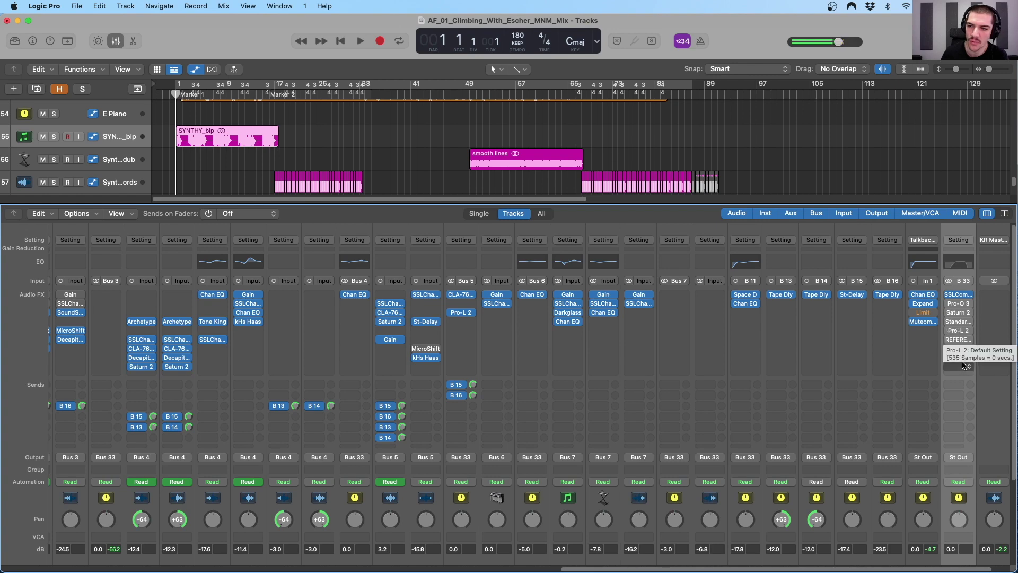
left_click_drag(960, 358, 961, 359)
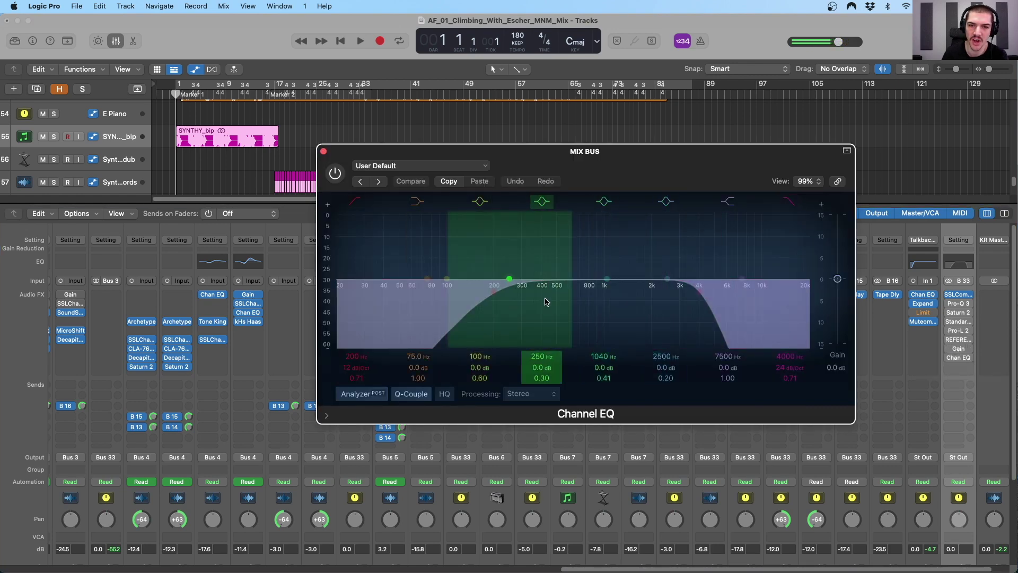
left_click(324, 152)
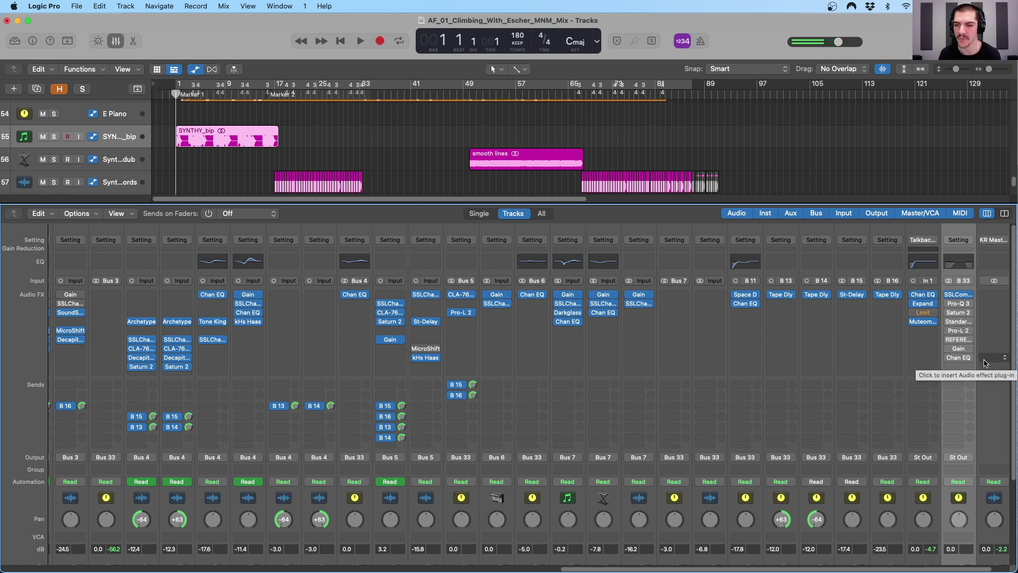
Review the MIX BUS plug-in chain and output, followed by the neighbouring talkback strip
scroll(964, 403, "down", 3)
scroll(969, 434, "up", 3)
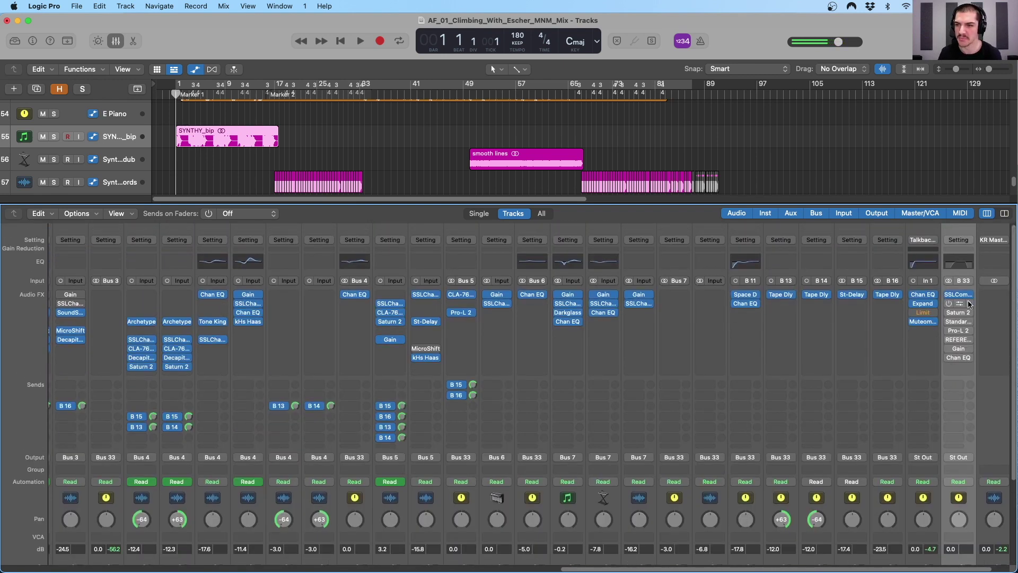
scroll(962, 289, "down", 3)
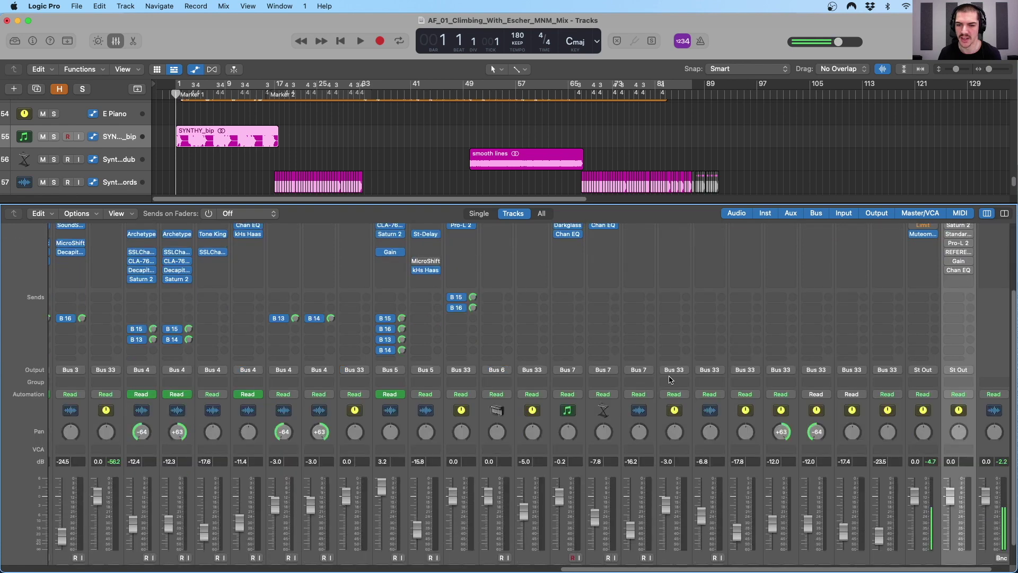
scroll(939, 427, "right", 2)
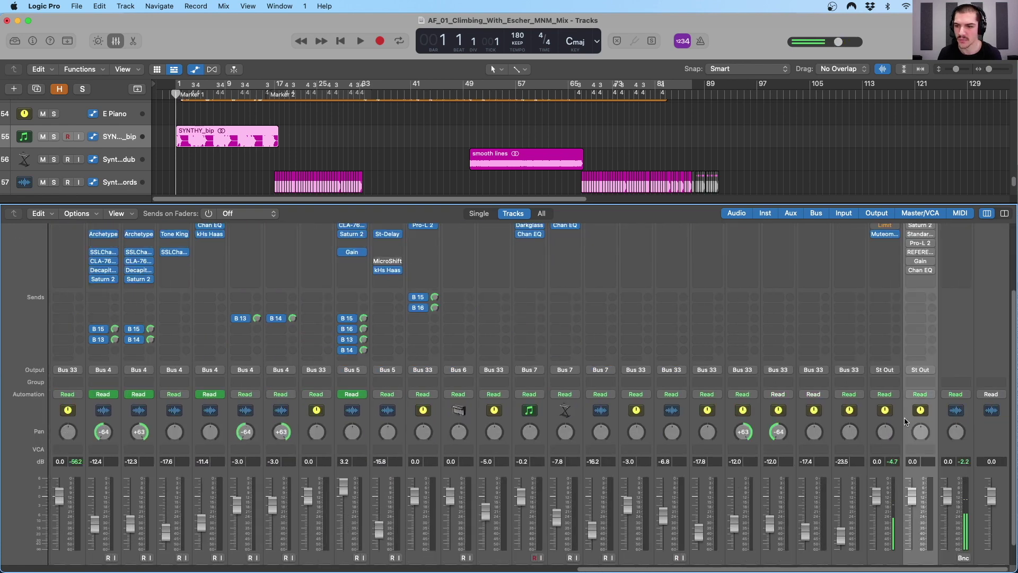
scroll(889, 525, "down", 1)
scroll(941, 483, "up", 3)
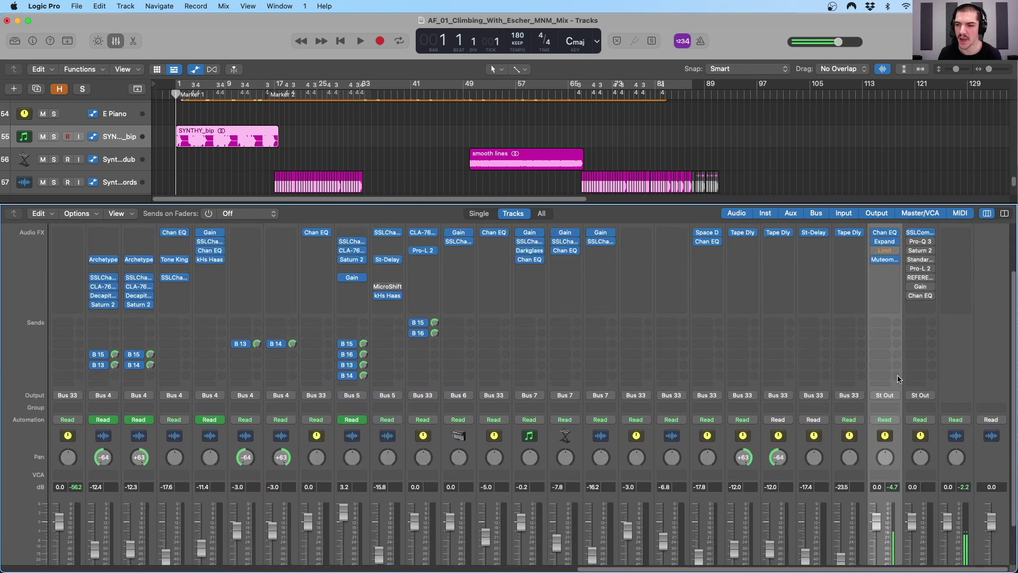
Select the KR Master output channel and examine its full strip from inserts to fader
left_click(965, 499)
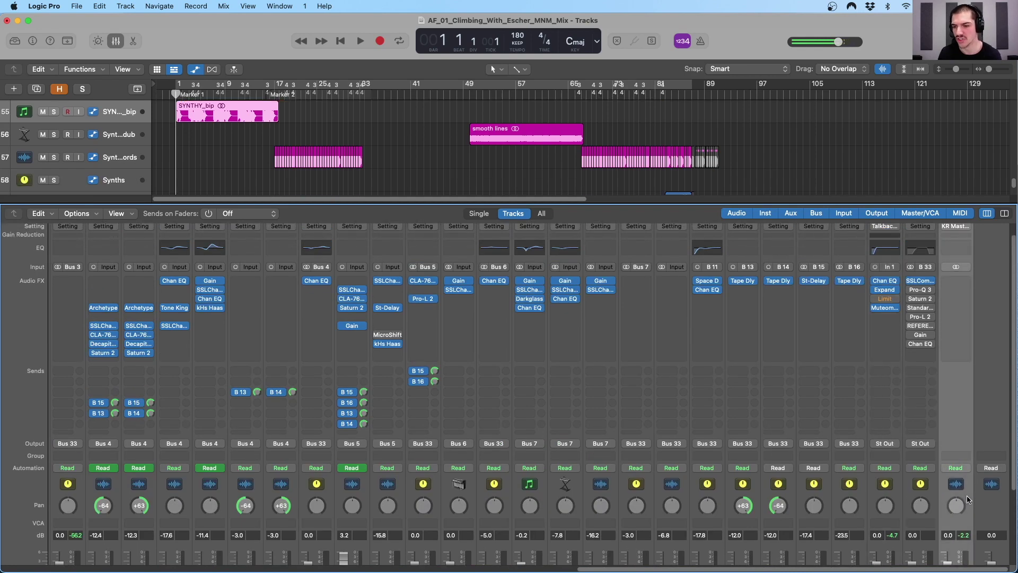
scroll(966, 501, "down", 3)
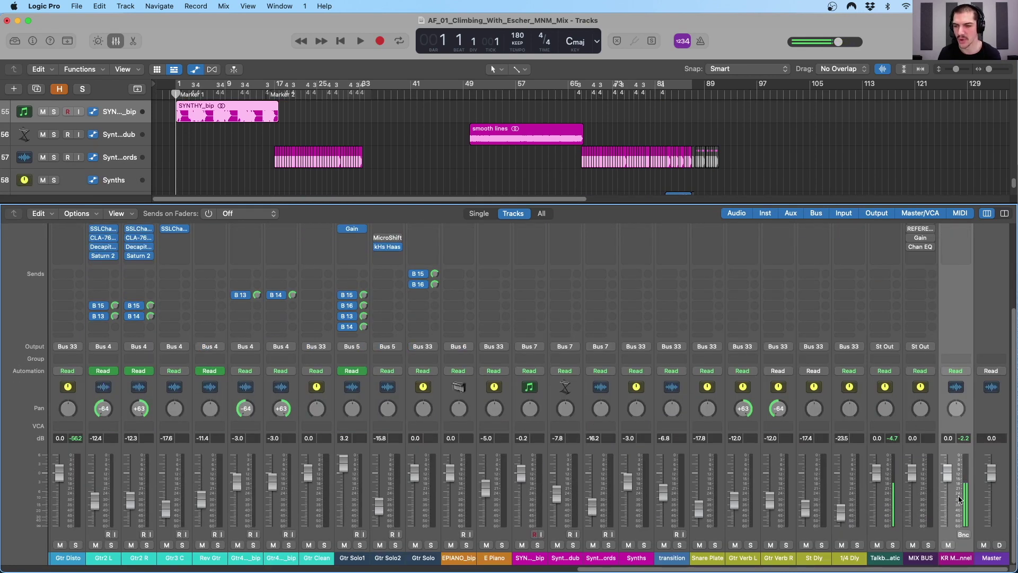
scroll(959, 483, "up", 3)
scroll(956, 461, "down", 3)
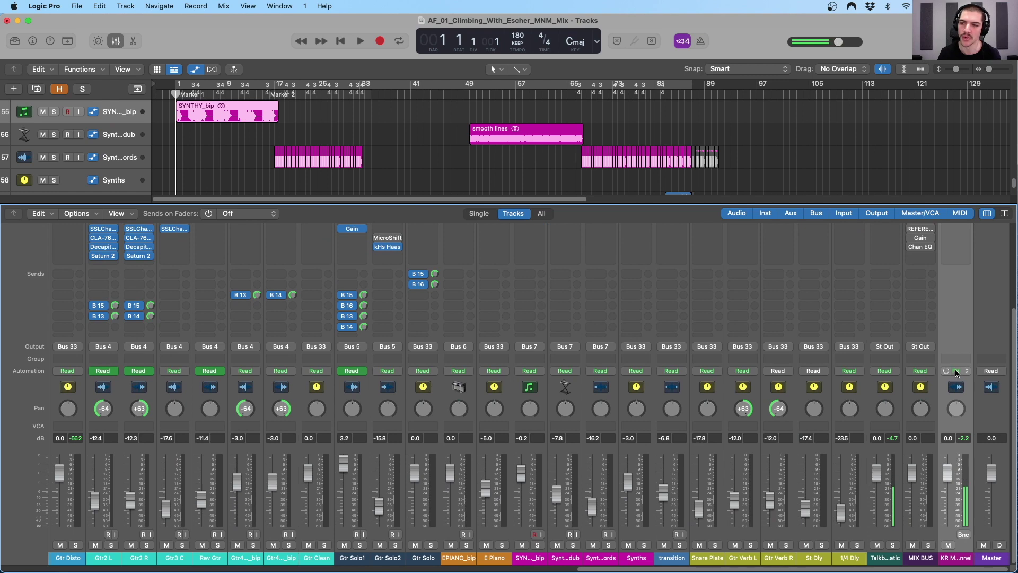
scroll(956, 459, "up", 3)
Select the talkback strip and add the MIX BUS to compare their St Out routing, followed by the 1/4 Dly strip
left_click(901, 480)
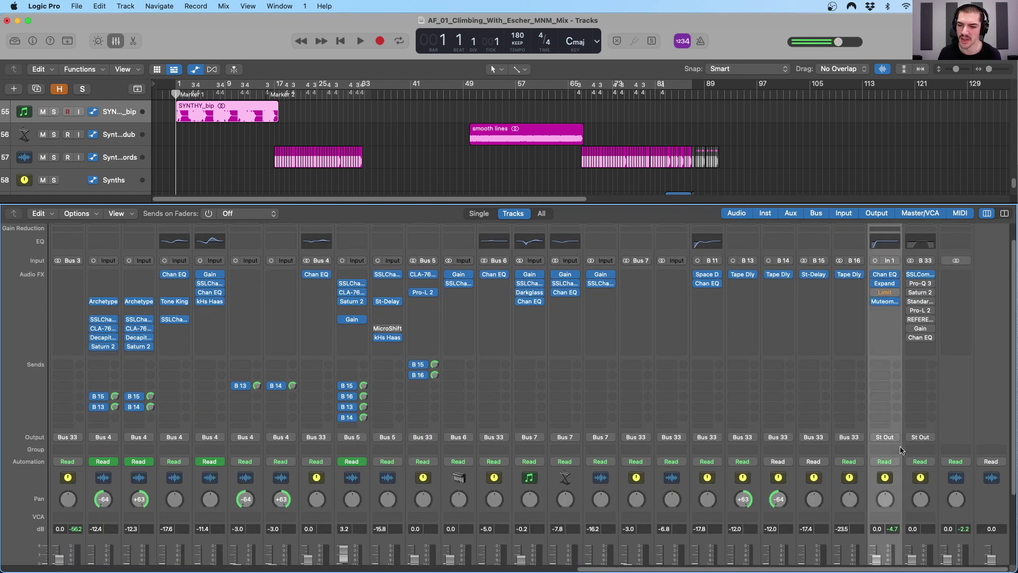
scroll(896, 466, "down", 3)
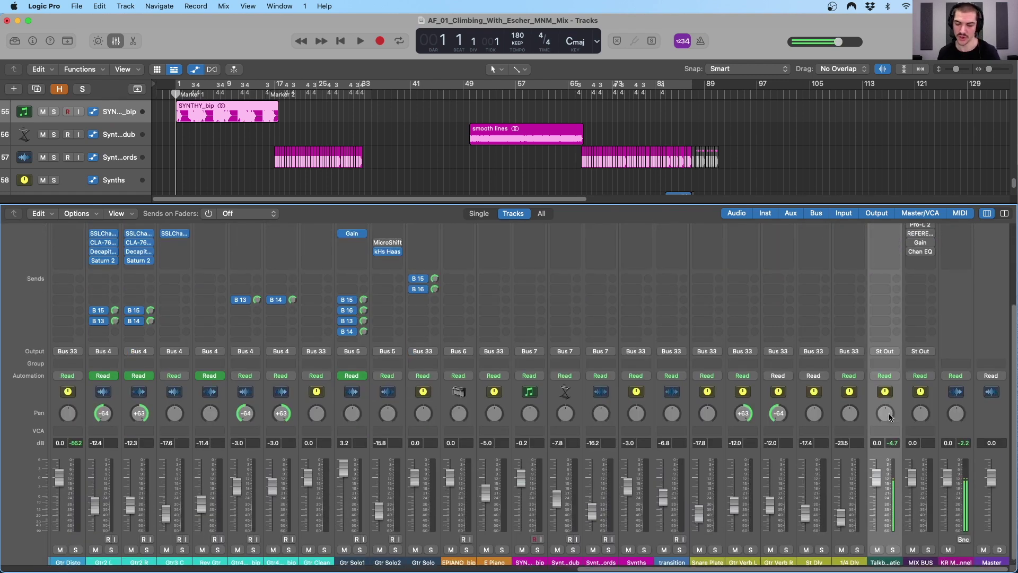
scroll(896, 467, "up", 3)
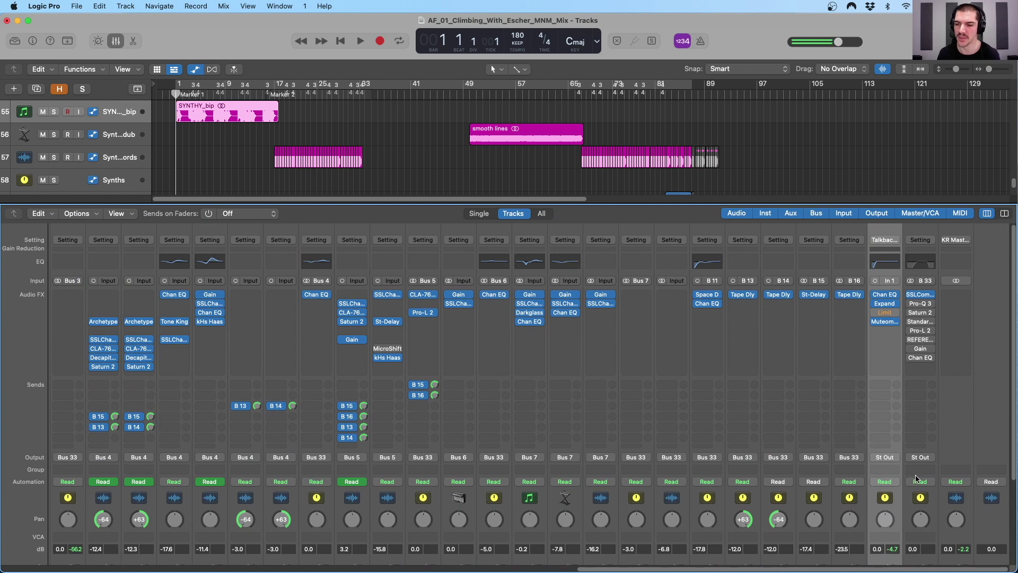
left_click(932, 509)
left_click(898, 511)
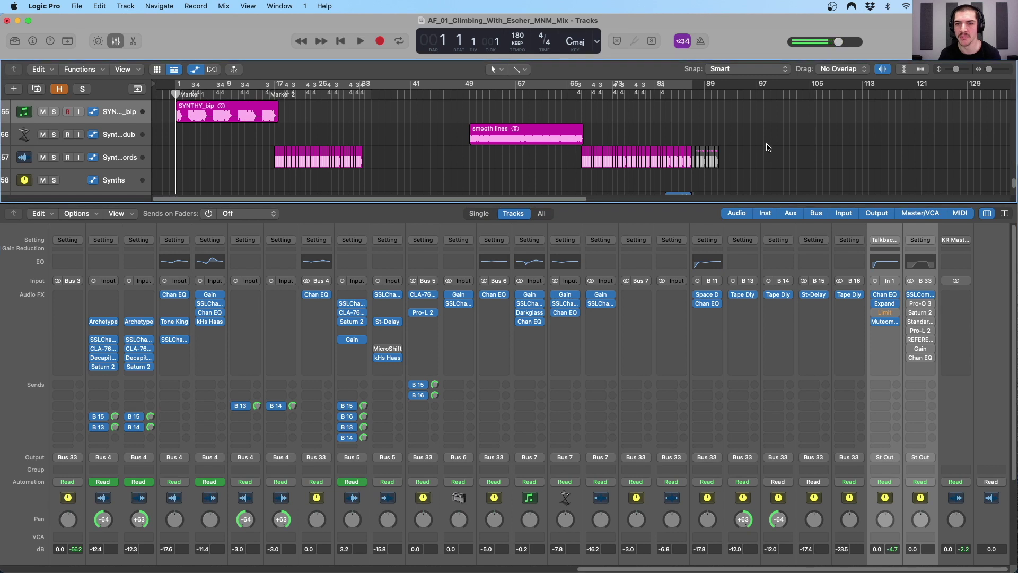
left_click(862, 504)
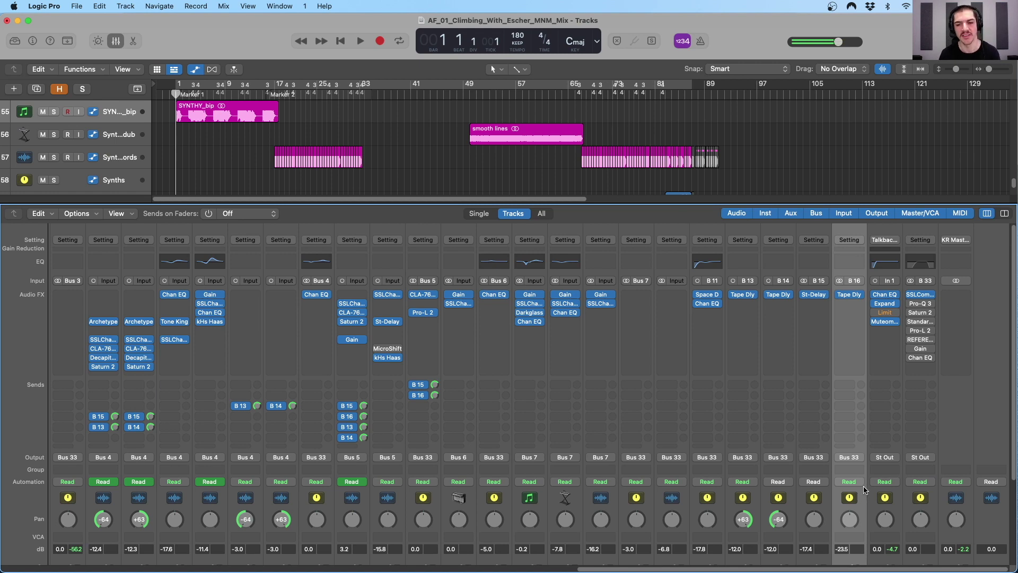
Return to the drum channels and select Kick1 through Room, followed by the Drums aux, to recap their routing
scroll(742, 477, "left", 10)
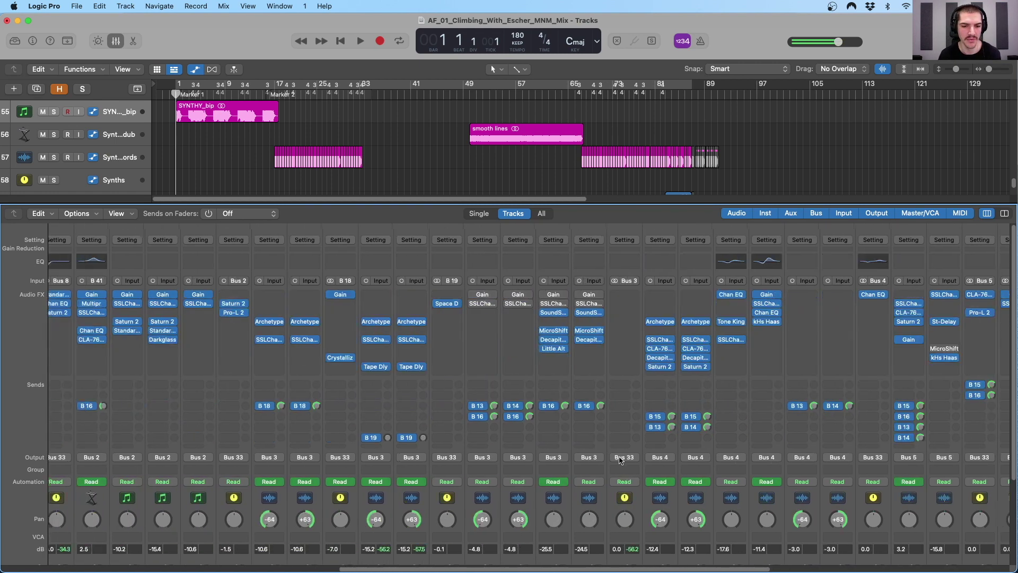
scroll(620, 459, "left", 15)
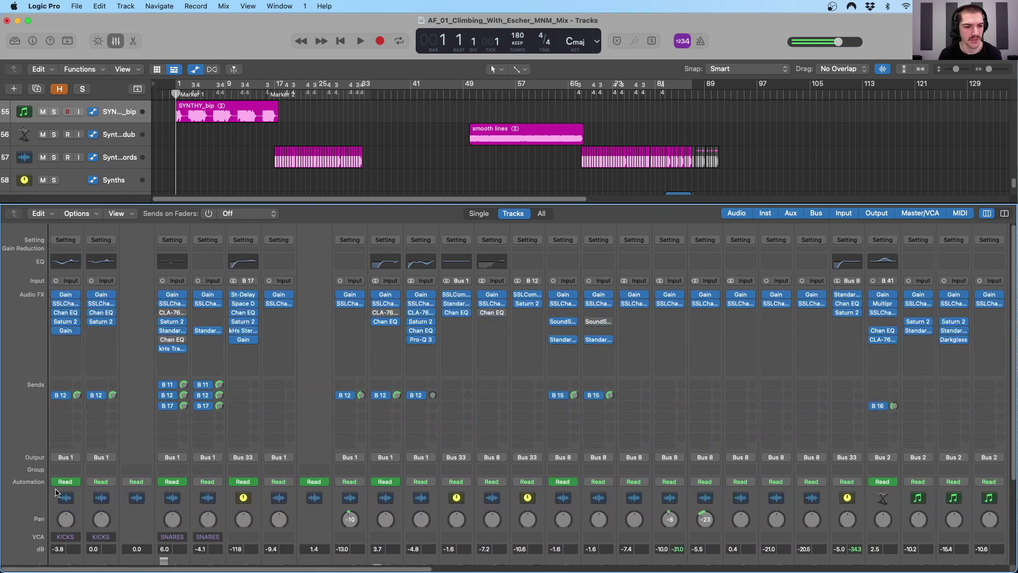
left_click(433, 506)
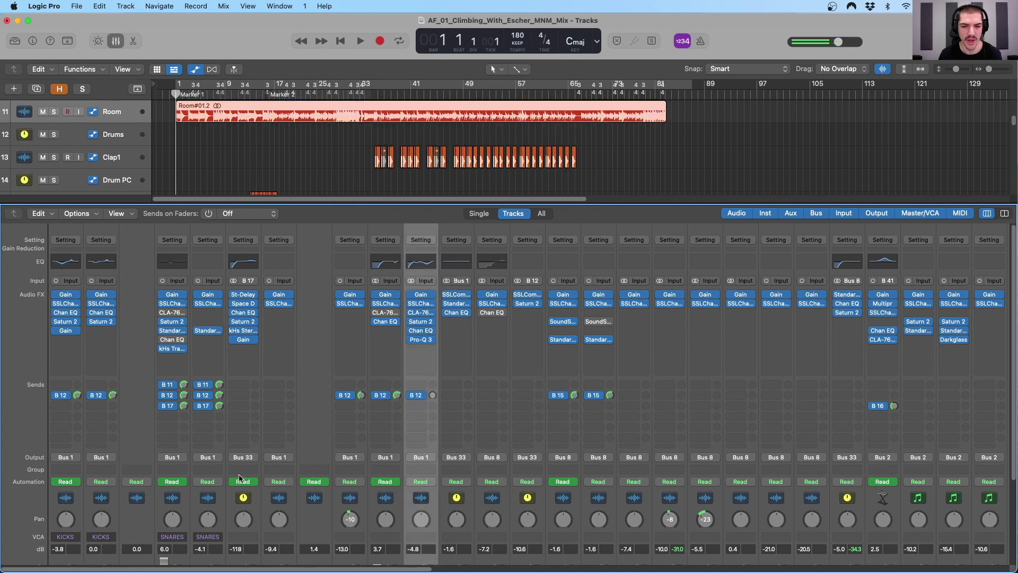
left_click(456, 497)
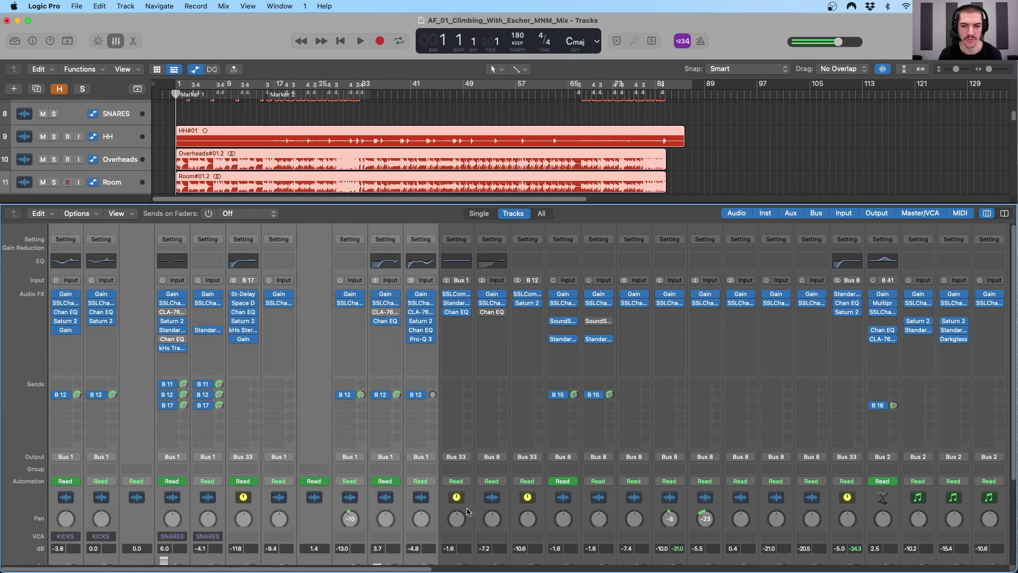
left_click(467, 512)
Select the percussion strips Clap1 through Squeaky again, followed by Aux Perc, to recap their bus routing
scroll(459, 551, "down", 3)
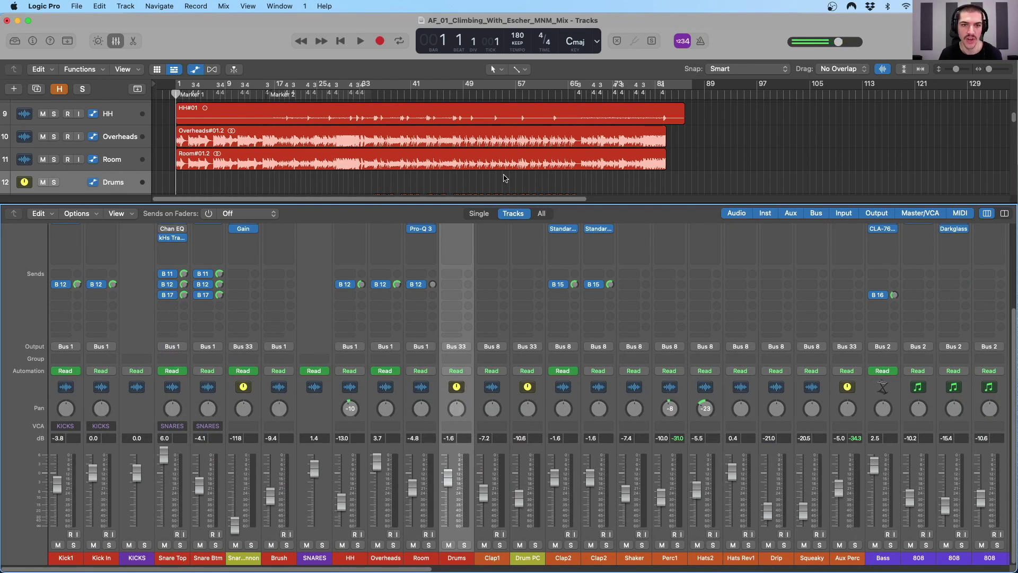
left_click(507, 400)
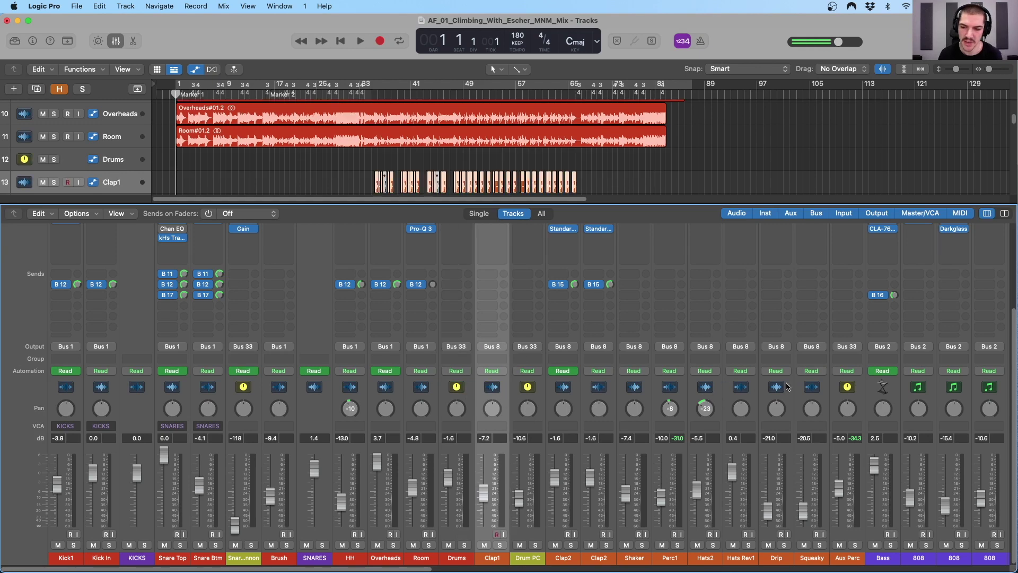
left_click(826, 399, "shift")
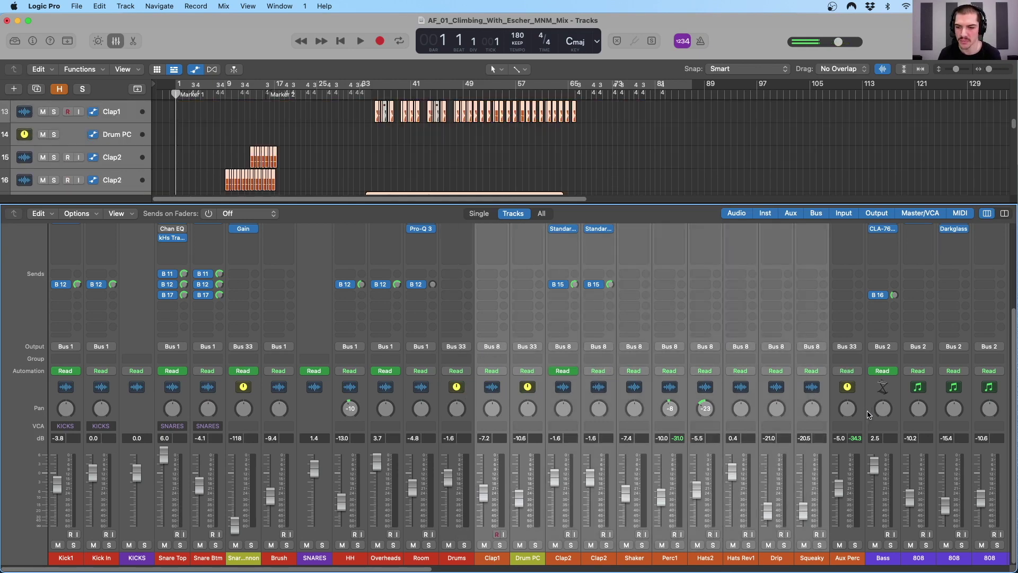
left_click(859, 395)
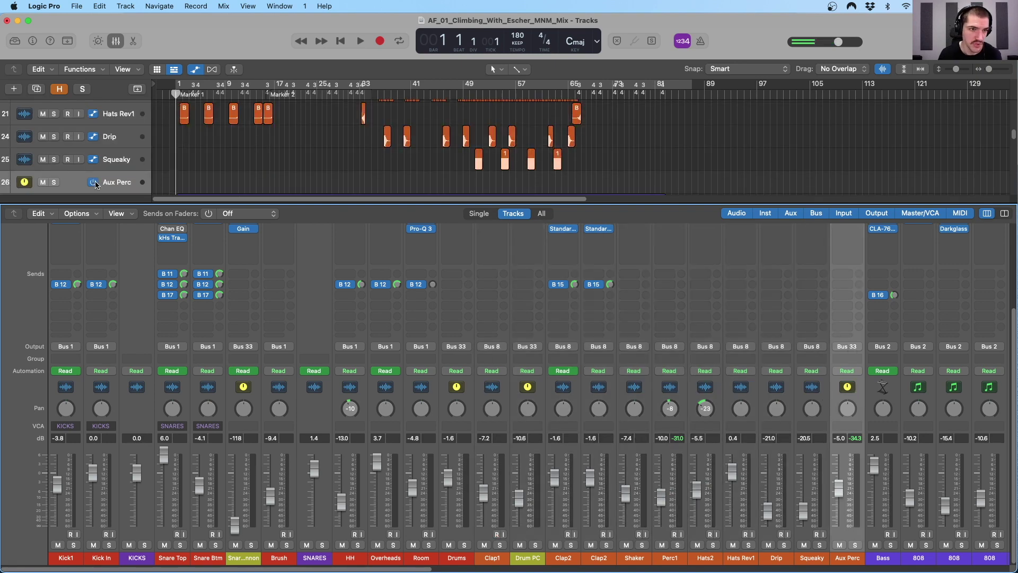
Reduce the track height and select Snare Btm, followed by the Snare Cannon aux, to examine its input, inserts and output
key("super+Up")
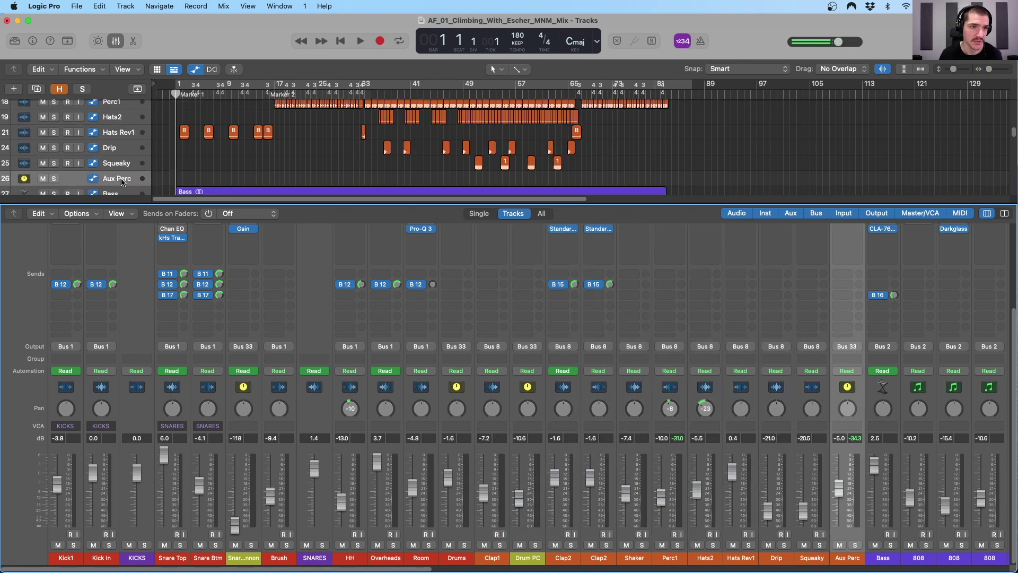
scroll(121, 172, "down", 1)
left_click(207, 319)
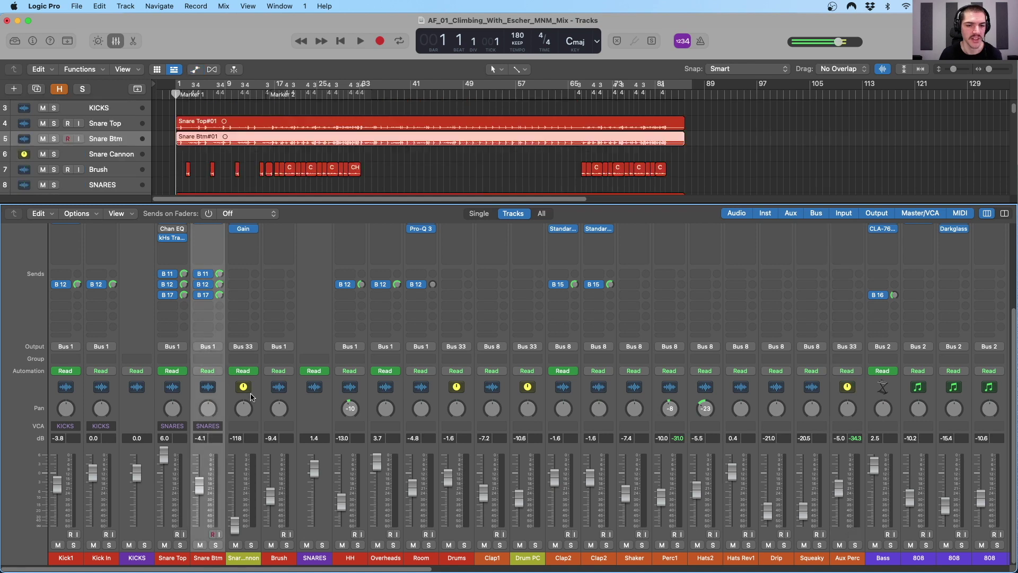
left_click(252, 398)
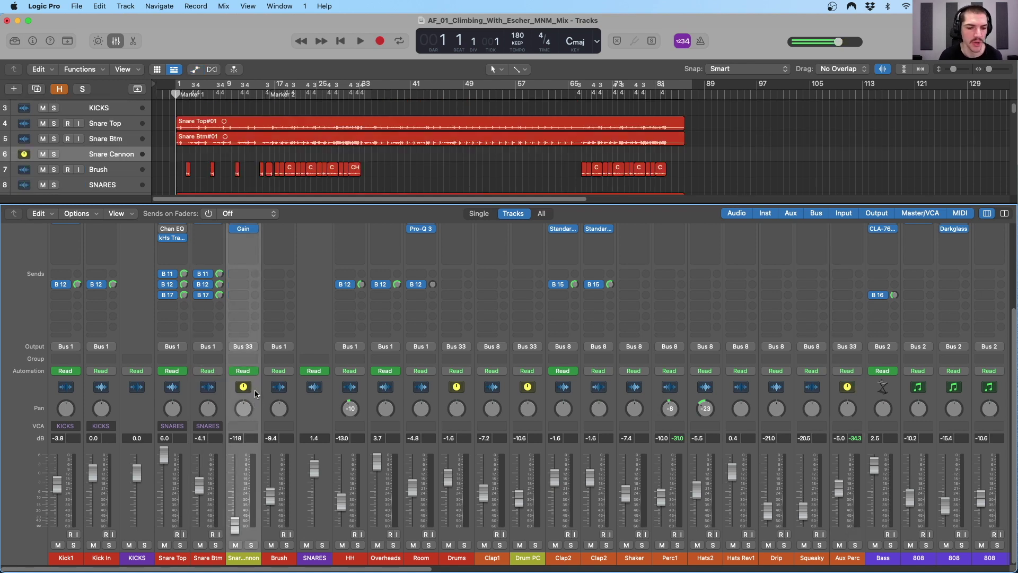
scroll(255, 388, "up", 5)
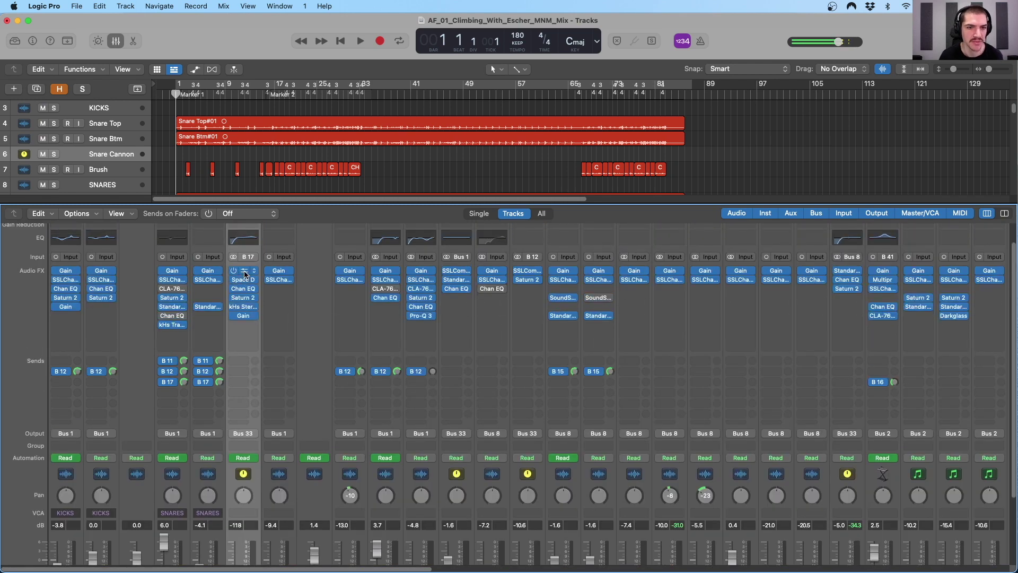
scroll(245, 274, "down", 5)
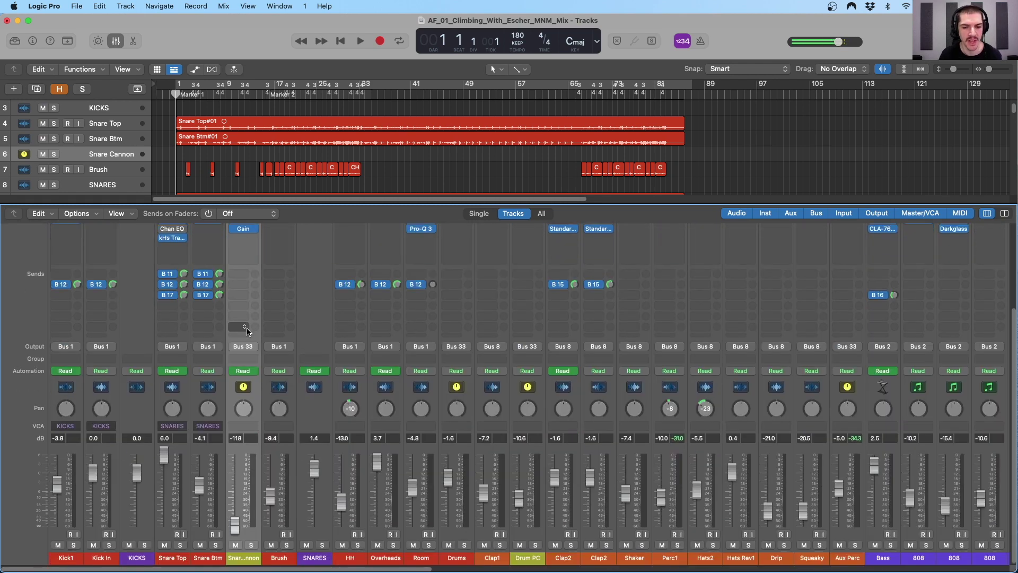
Select the Drum PC aux and enlarge the mixer area to examine its full strip from input to fader
left_click(548, 317)
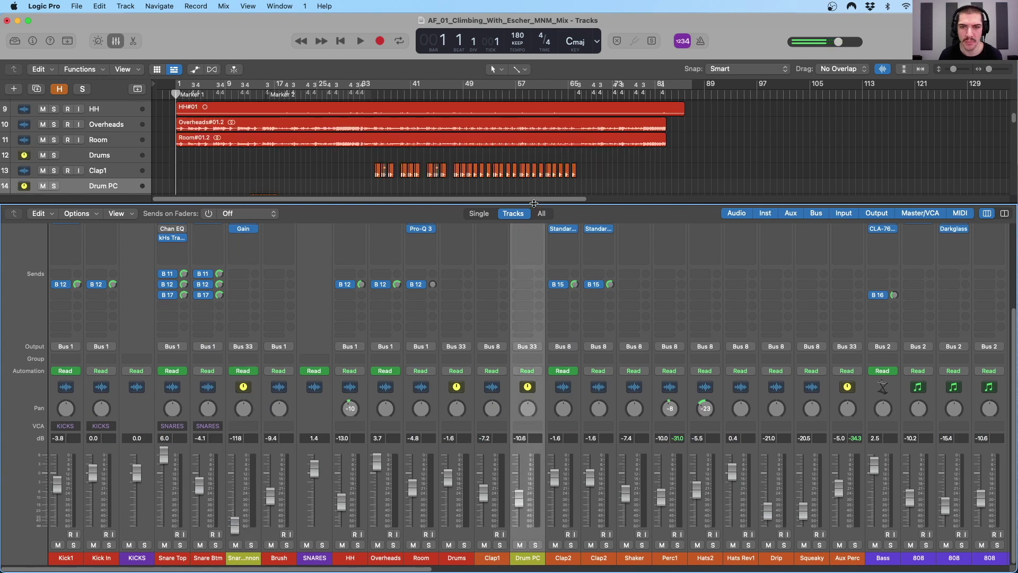
left_click_drag(535, 203, 530, 109)
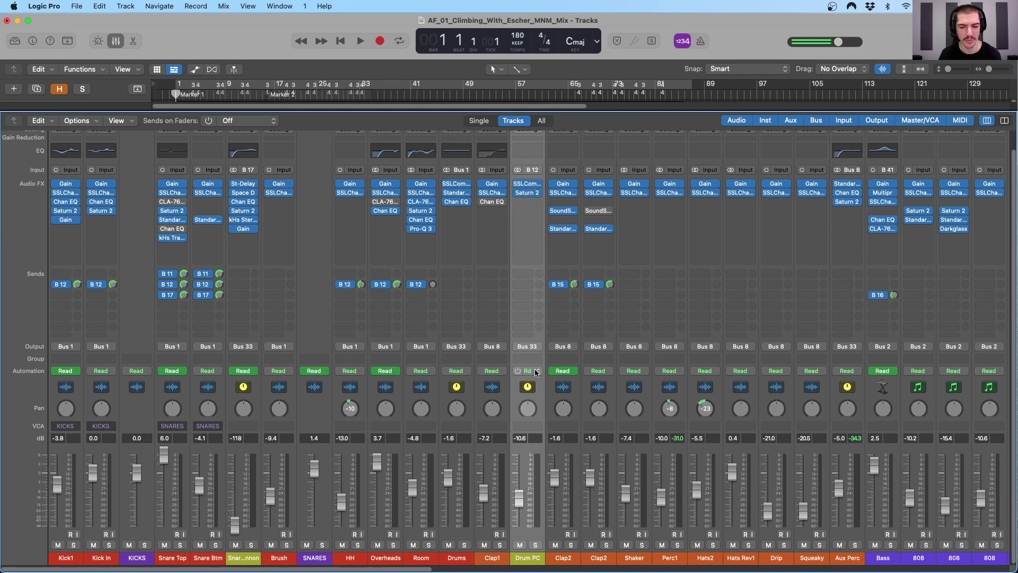
Open the Crystallizer insert on the Whammy Scream aux to inspect its settings, and close the plug-in
scroll(539, 404, "right", 10)
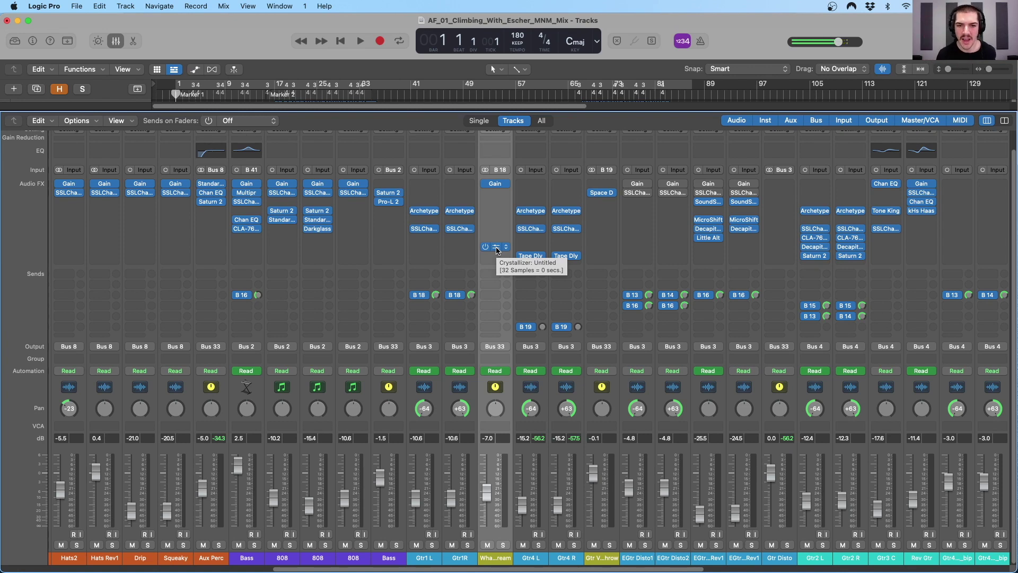
left_click(496, 250)
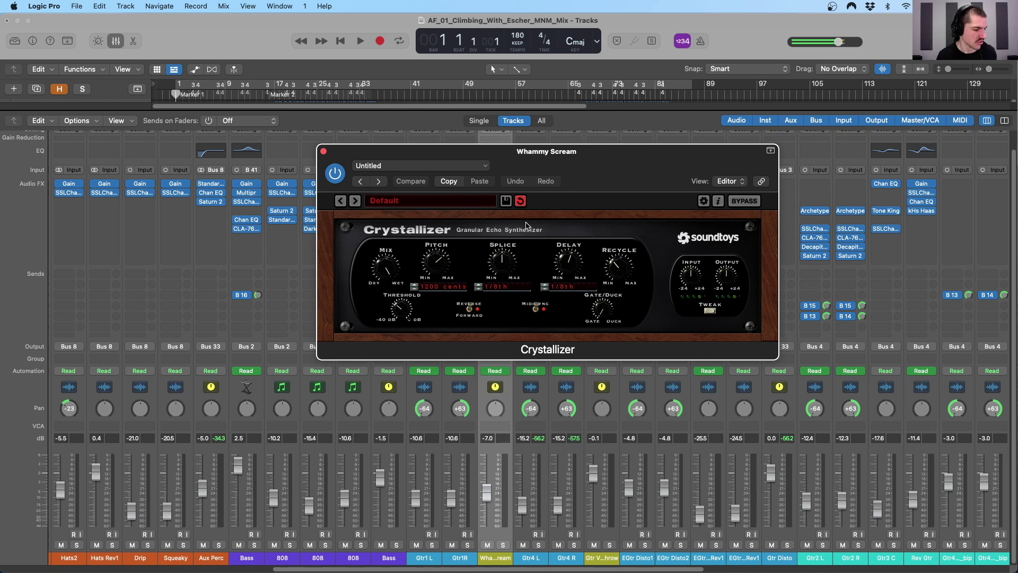
left_click(322, 152)
Select the Gtr Verb Throw aux, followed by the Gtr4 L and Gtr4 R strips, to trace their B 19 sends
left_click(614, 398)
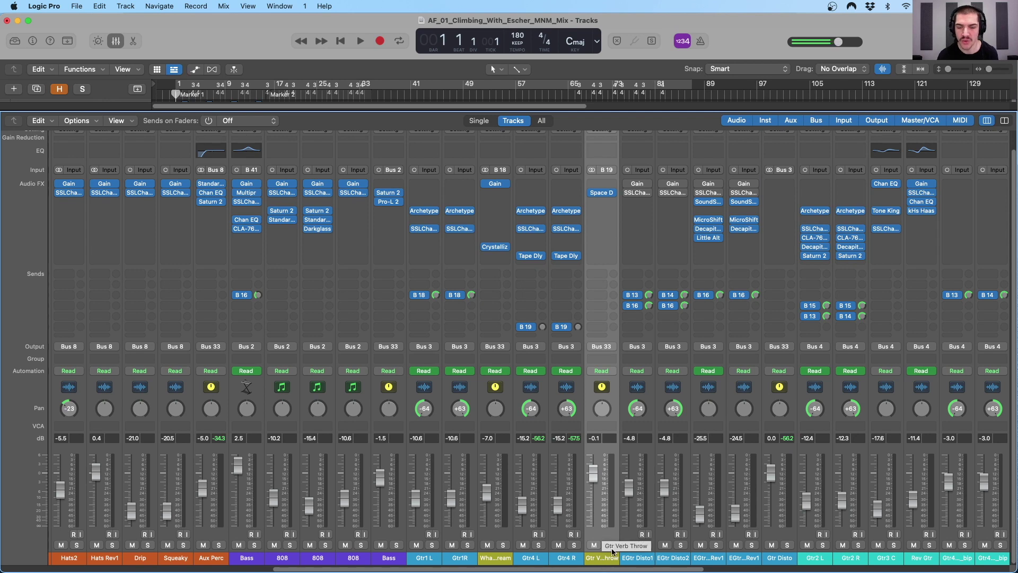
scroll(602, 195, "right", 1)
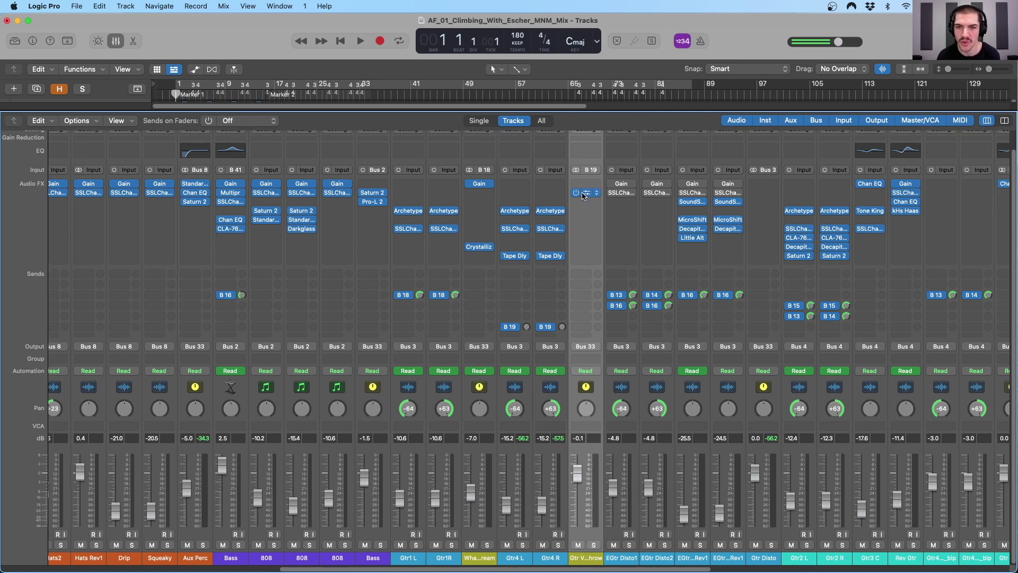
scroll(560, 387, "right", 2)
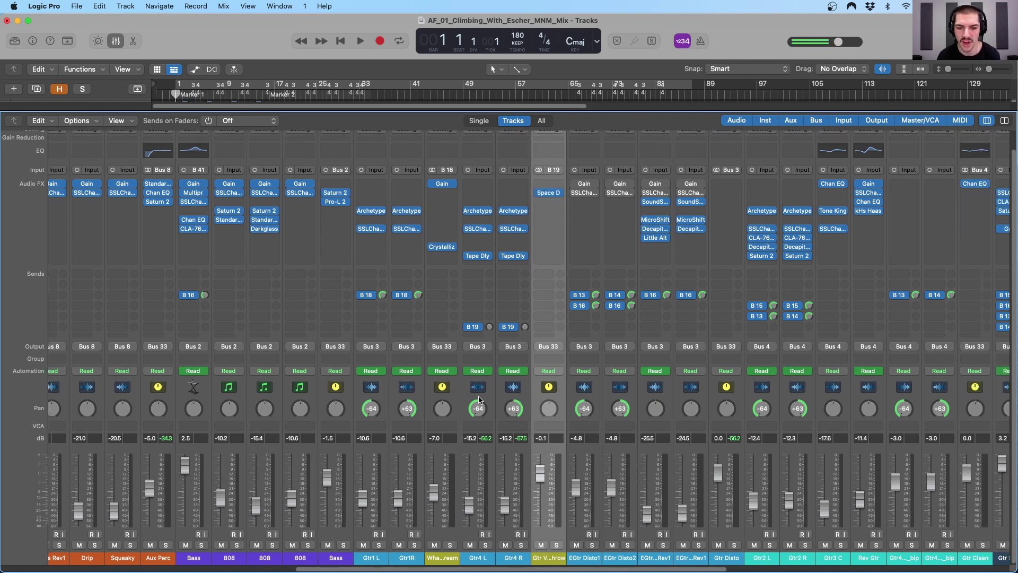
left_click(484, 379)
left_click(514, 365, "shift")
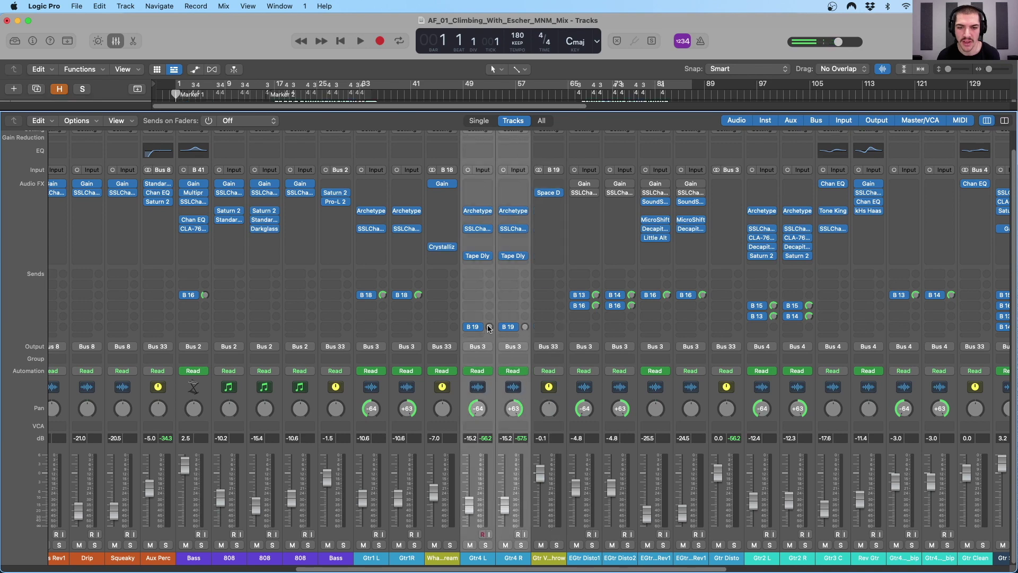
Enlarge the tracks area, show automation for the Gtr4 verb throw sends and place the playhead at bar 34
left_click_drag(455, 112, 455, 379)
key("a")
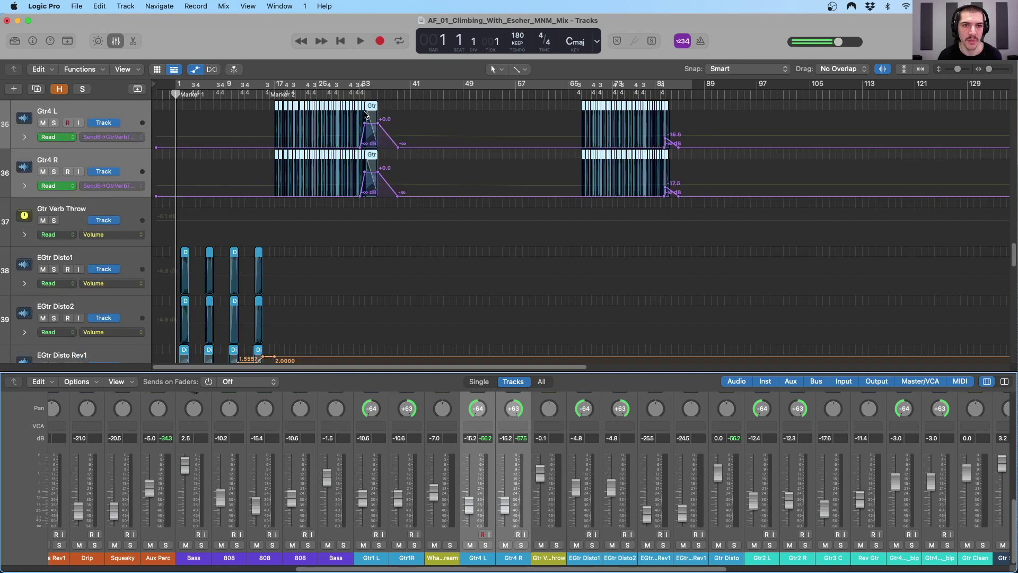
left_click(361, 92)
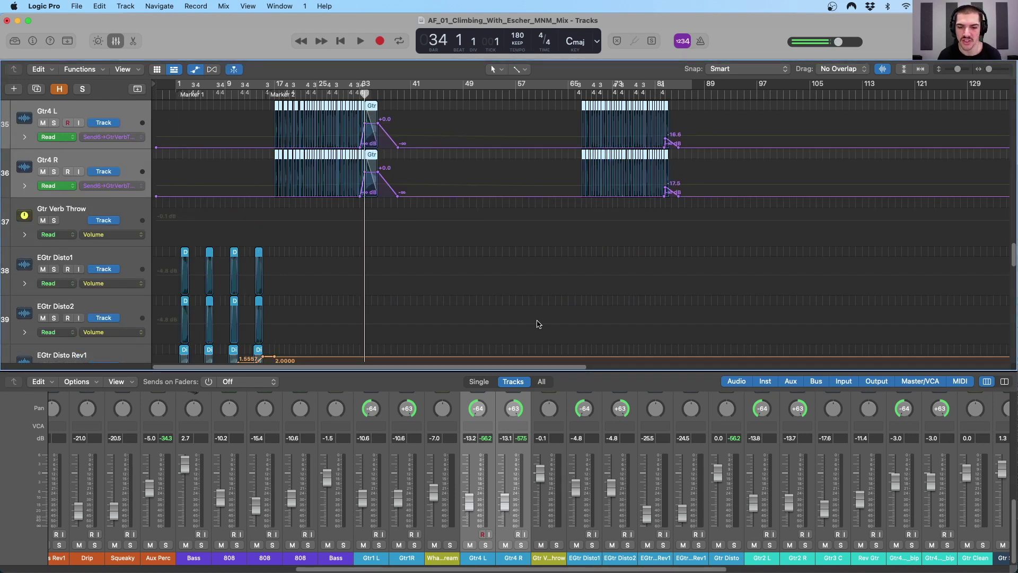
Enlarge the mixer again and select the Snare Plate aux to examine its strip among the effect returns
left_click_drag(541, 372, 540, 198)
scroll(602, 404, "right", 10)
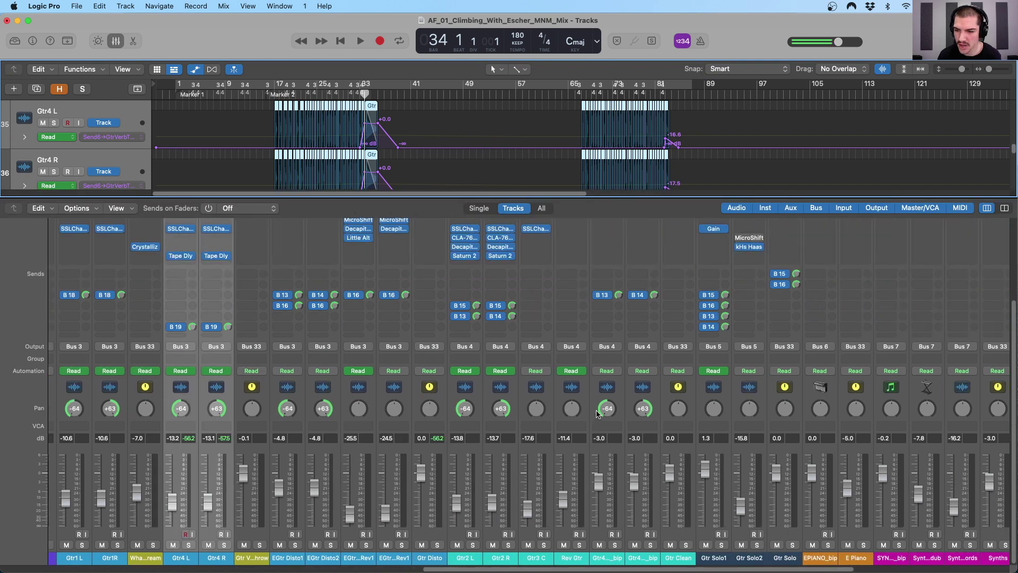
scroll(602, 404, "right", 3)
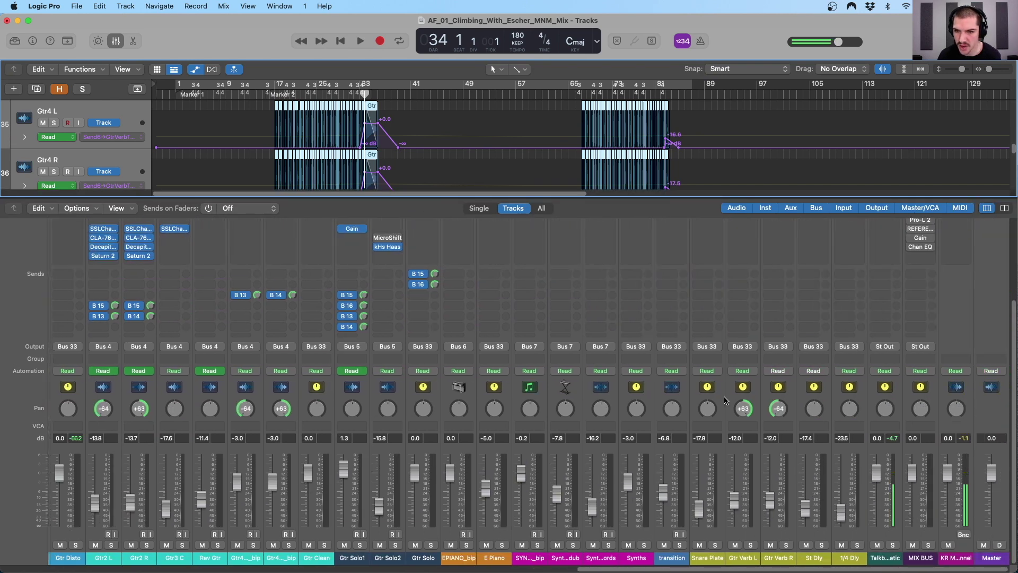
left_click(722, 404)
scroll(724, 404, "up", 4)
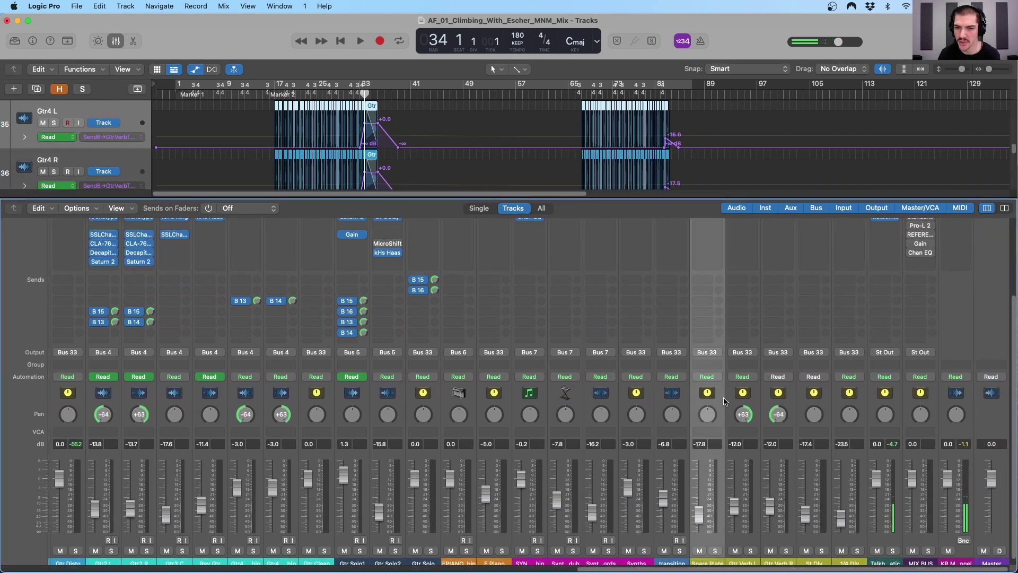
scroll(725, 404, "down", 4)
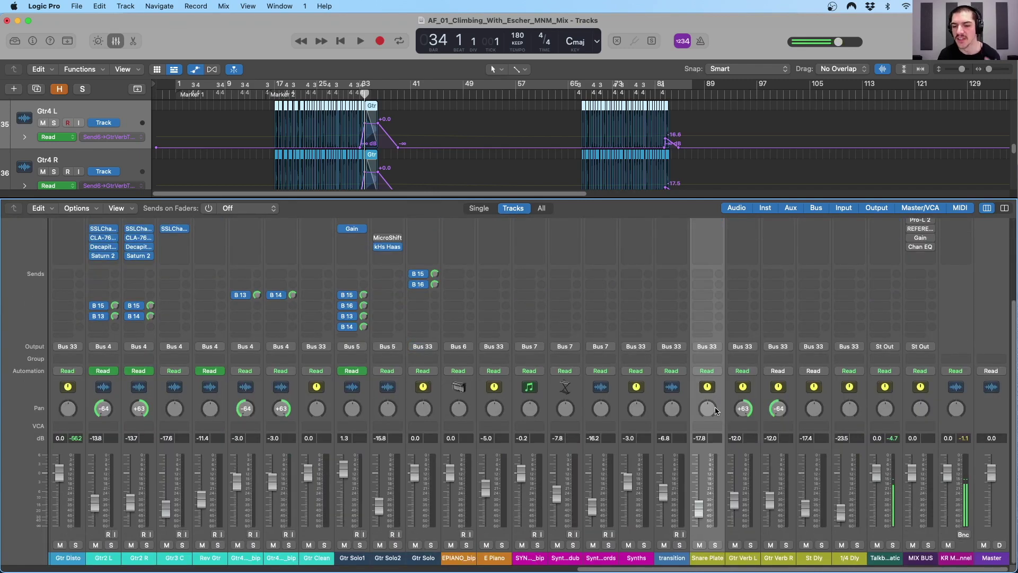
Select the Gtr Verb R, Gtr Verb L, St Dly and 1/4 Dly auxes in turn to examine their inputs and inserts
left_click(764, 403)
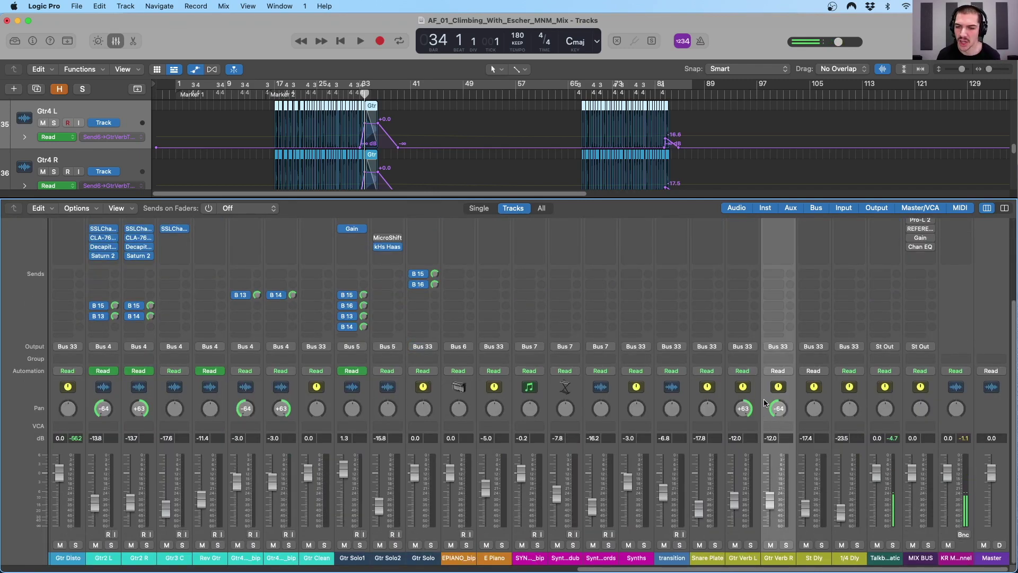
left_click(752, 395)
scroll(752, 392, "up", 3)
left_click_drag(685, 198, 686, 111)
scroll(765, 424, "down", 1)
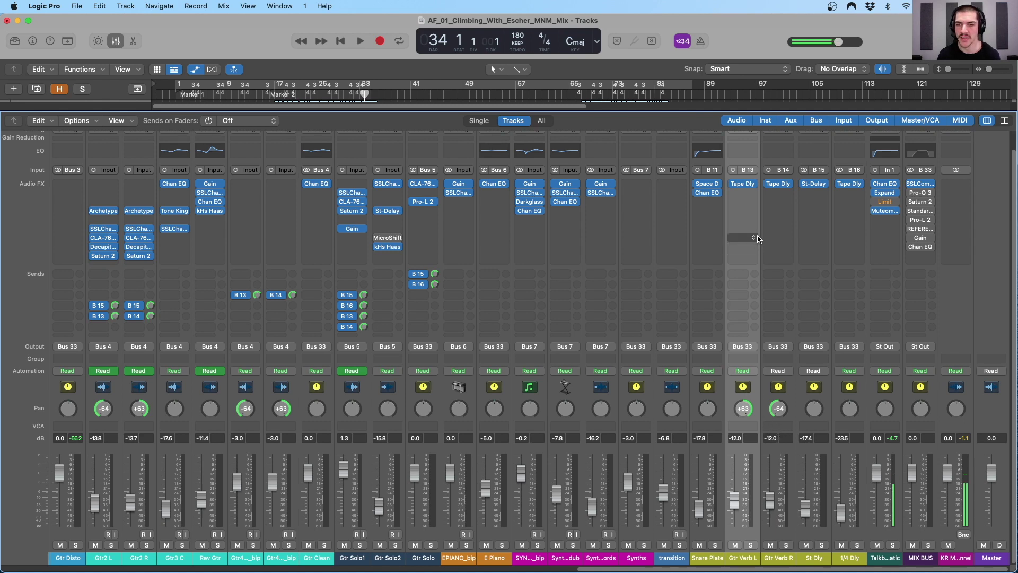
mouse_move(746, 187)
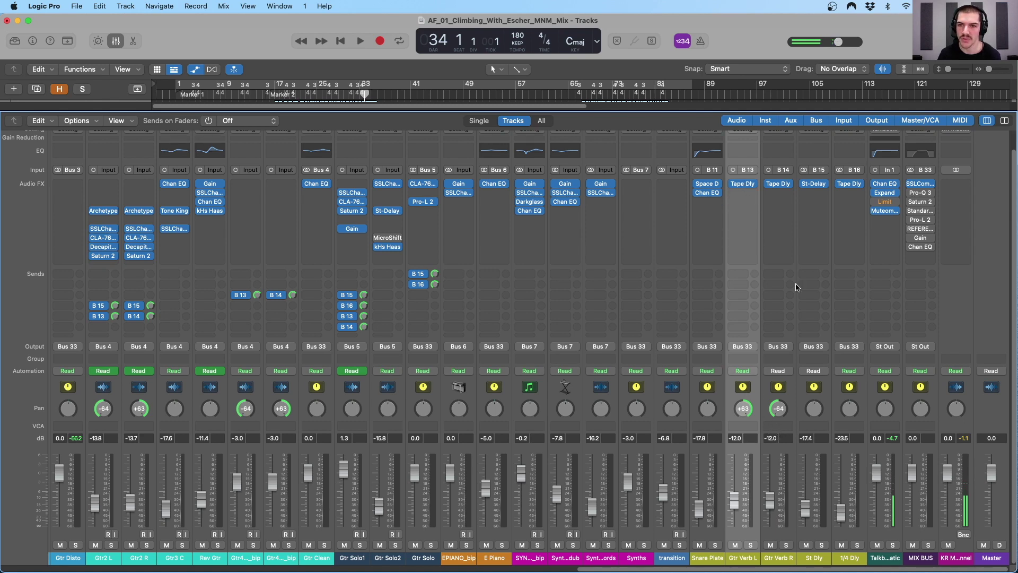
left_click(826, 408)
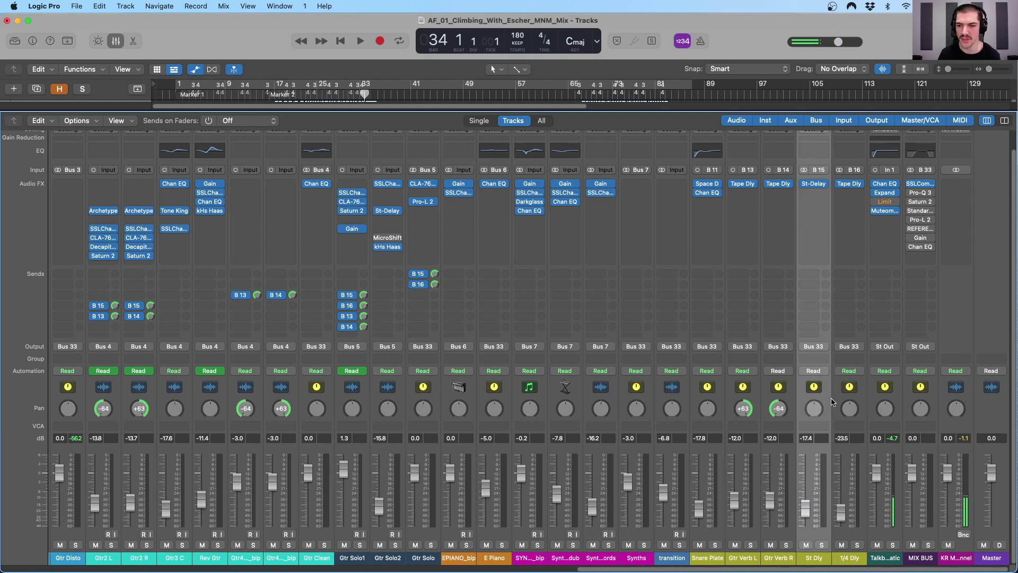
left_click(859, 406)
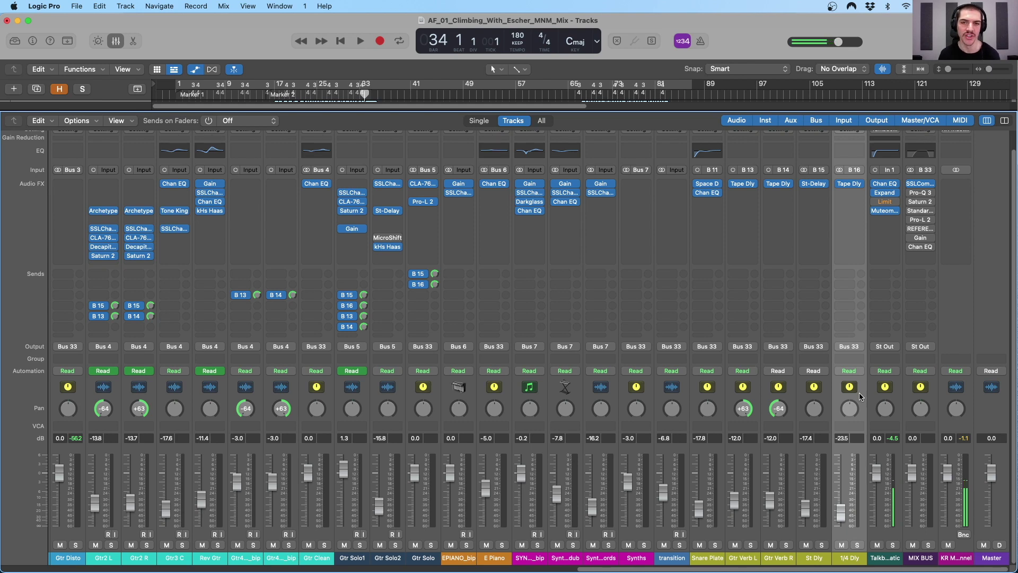
Return to the drum channels and select Kick1 and Kick In to relate them to the KICKS VCA fader
scroll(860, 397, "left", 15)
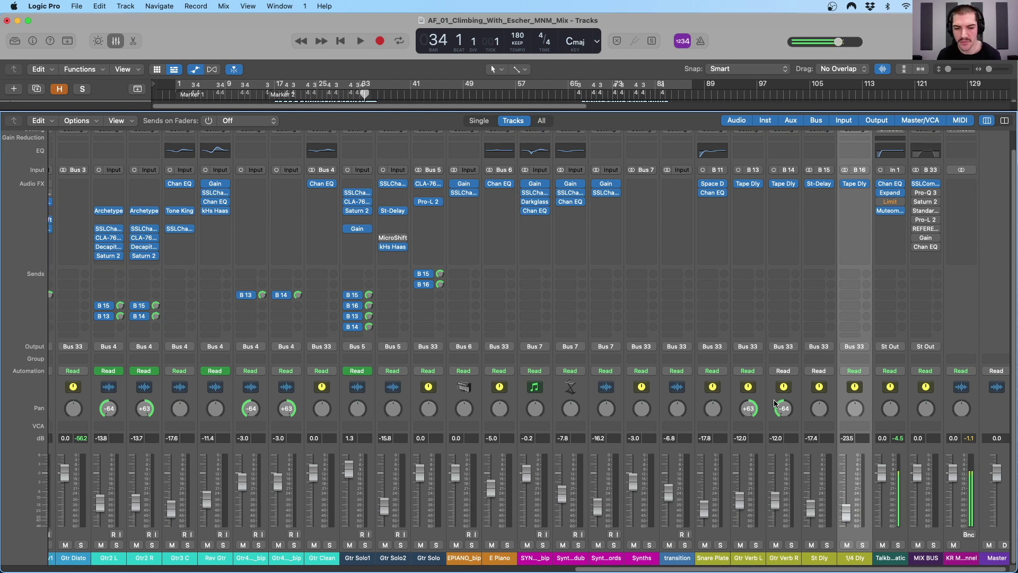
scroll(684, 404, "left", 15)
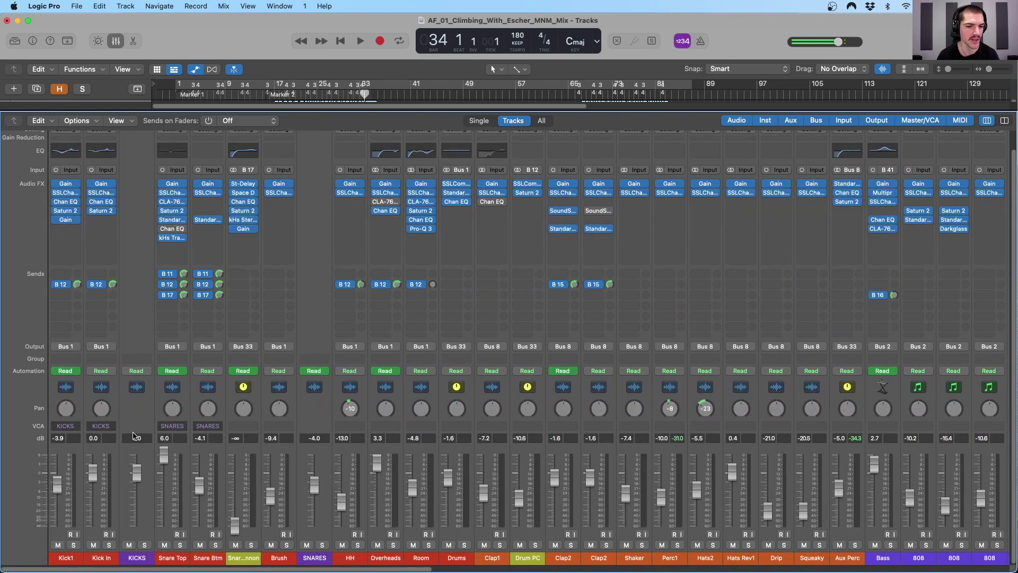
left_click(136, 473)
left_click(113, 404)
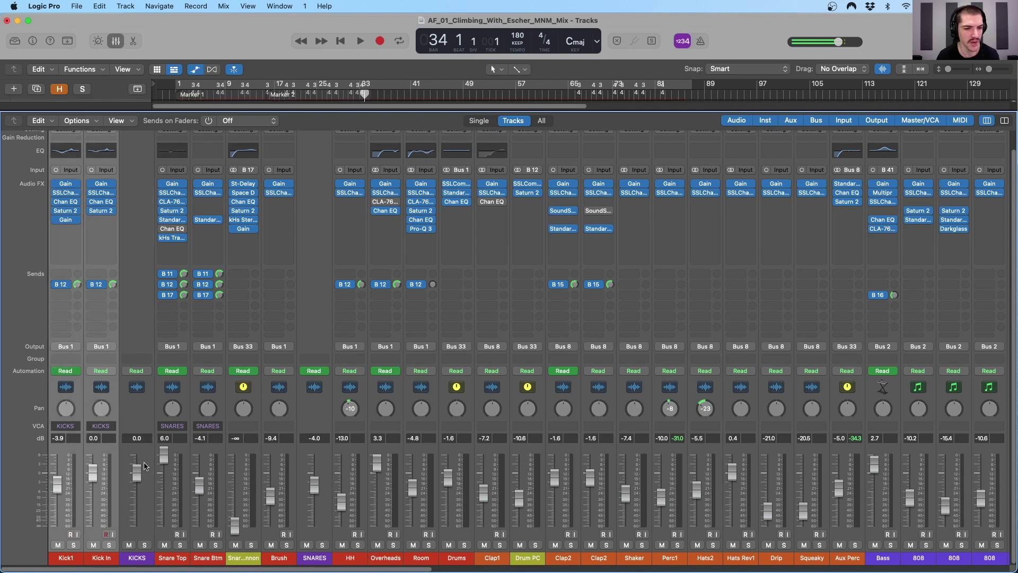
left_click(144, 489)
left_click(70, 394)
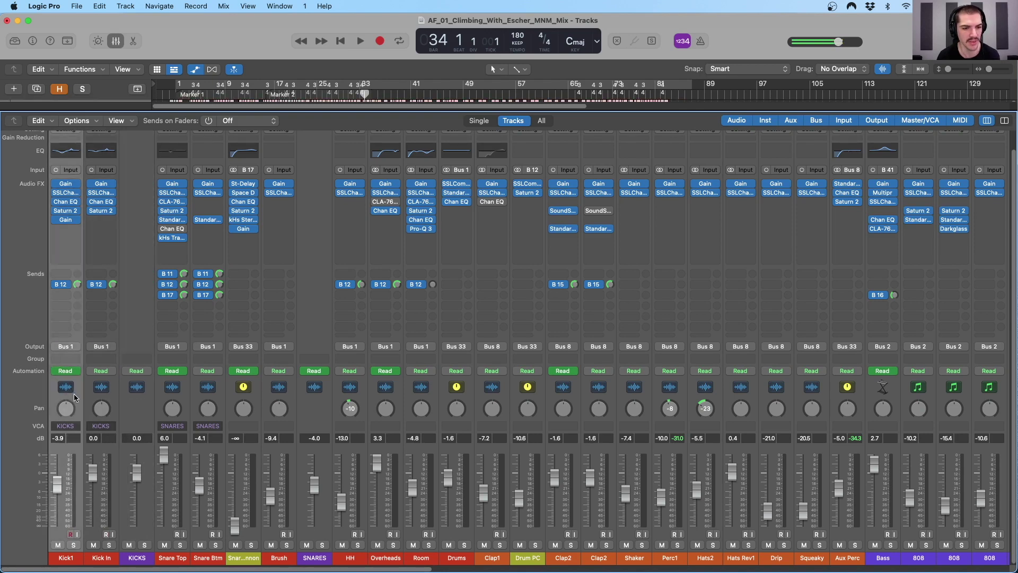
left_click(111, 438)
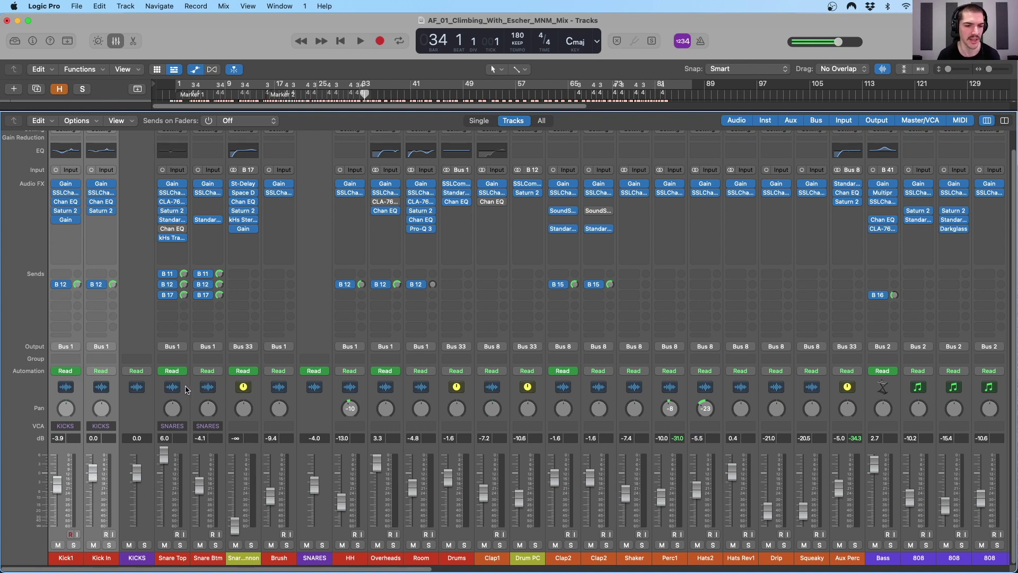
Select the Snare Top and Snare Btm strips and lower the SNARES VCA fader to -4.2 dB
left_click(183, 403)
left_click(223, 399, "shift")
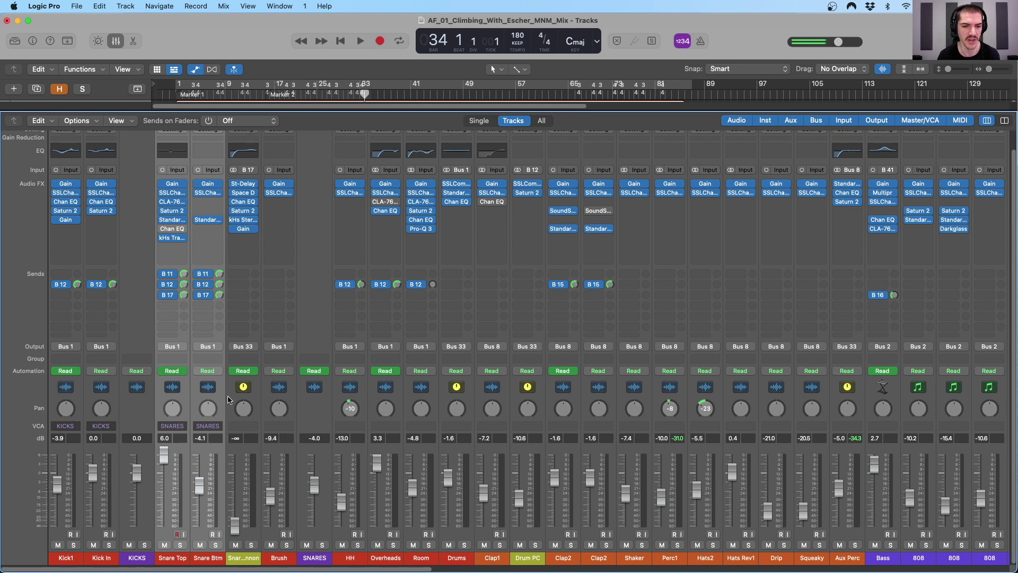
left_click(289, 401, "shift")
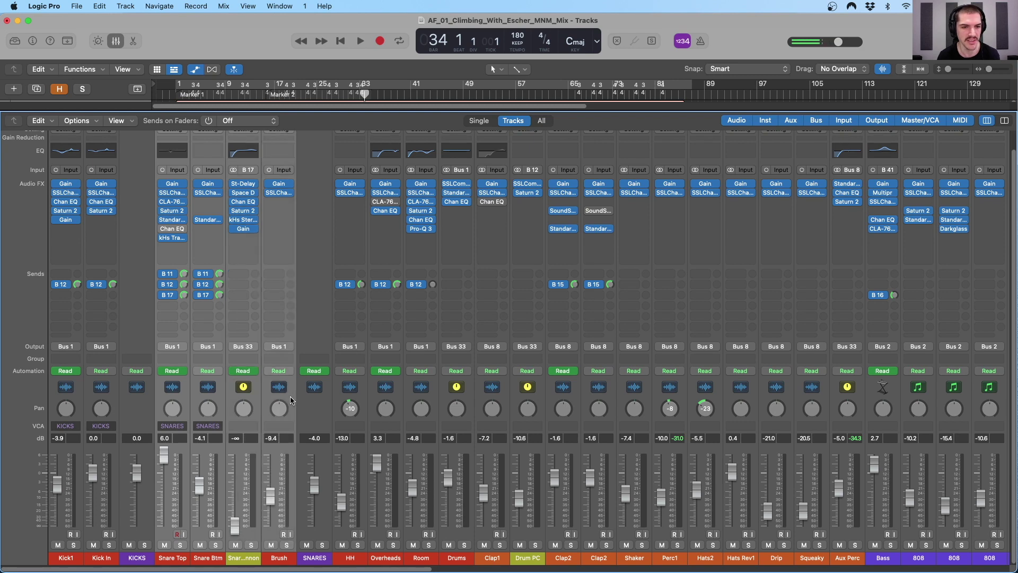
left_click(218, 402)
left_click(183, 399, "shift")
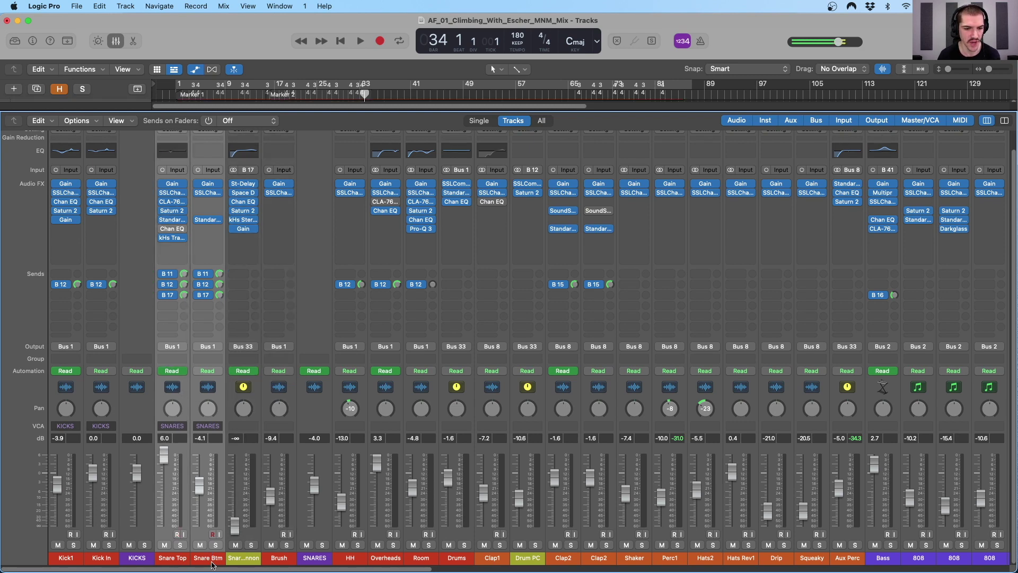
left_click_drag(314, 484, 315, 486)
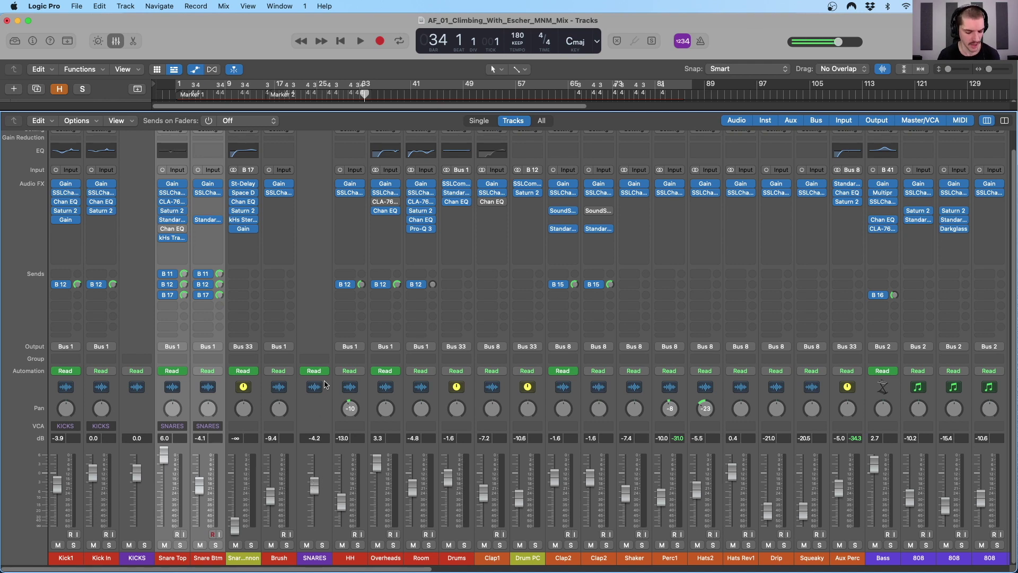
Enlarge the tracks area and examine the automation lanes of the SNARES VCA and the neighbouring drum tracks
left_click_drag(402, 110, 401, 346)
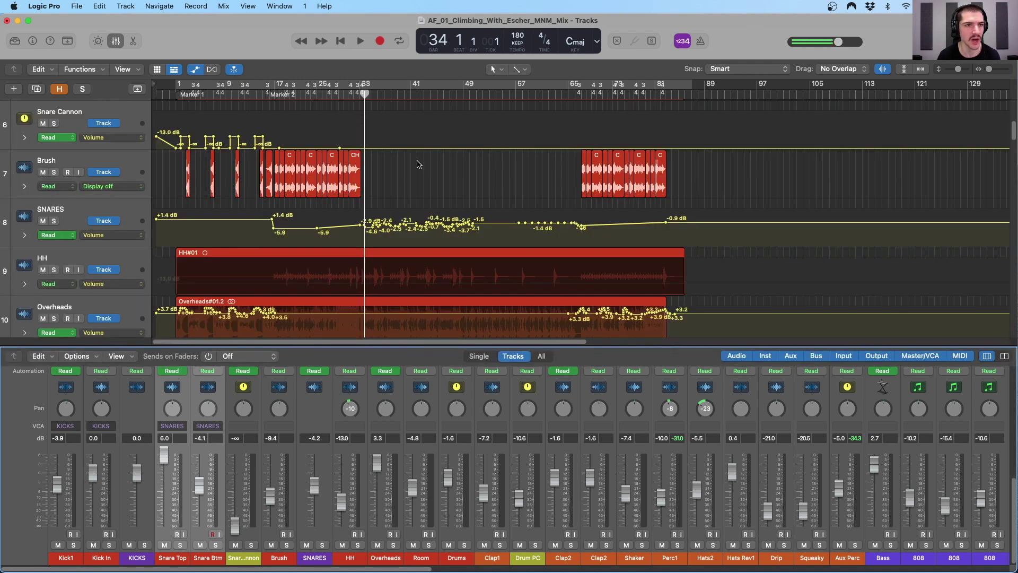
scroll(415, 163, "down", 2)
scroll(414, 163, "up", 2)
scroll(415, 163, "up", 5)
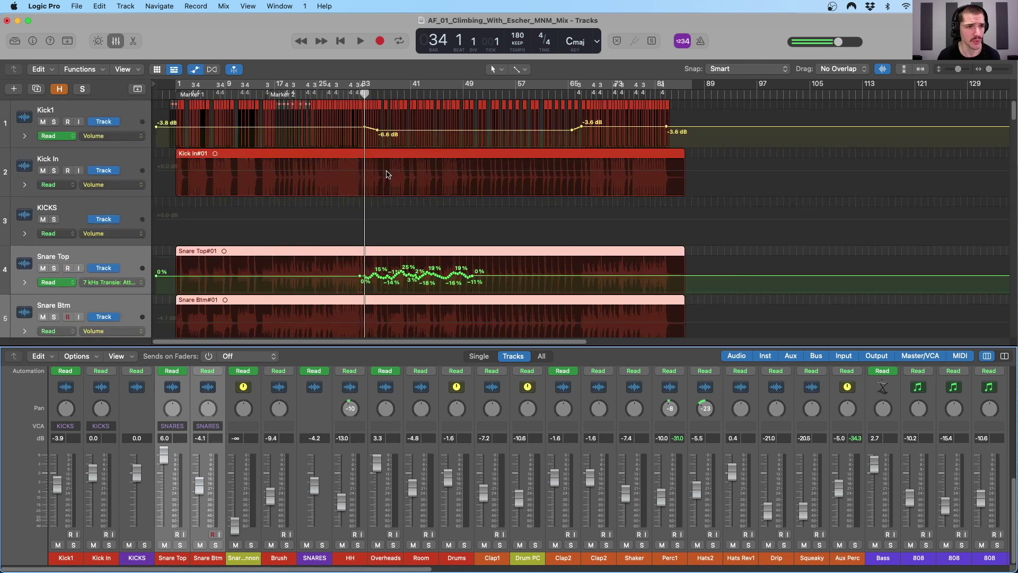
Select the KICKS and SNARES VCA tracks in turn and examine their volume automation alongside the kick and snare lanes
scroll(387, 173, "up", 2)
scroll(387, 174, "down", 1)
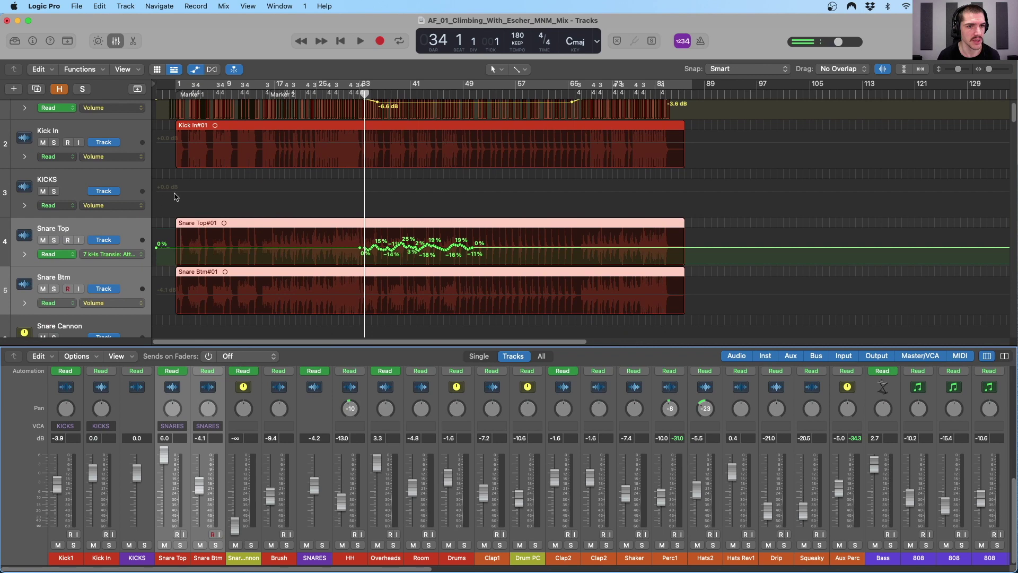
left_click(109, 184)
scroll(249, 174, "down", 3)
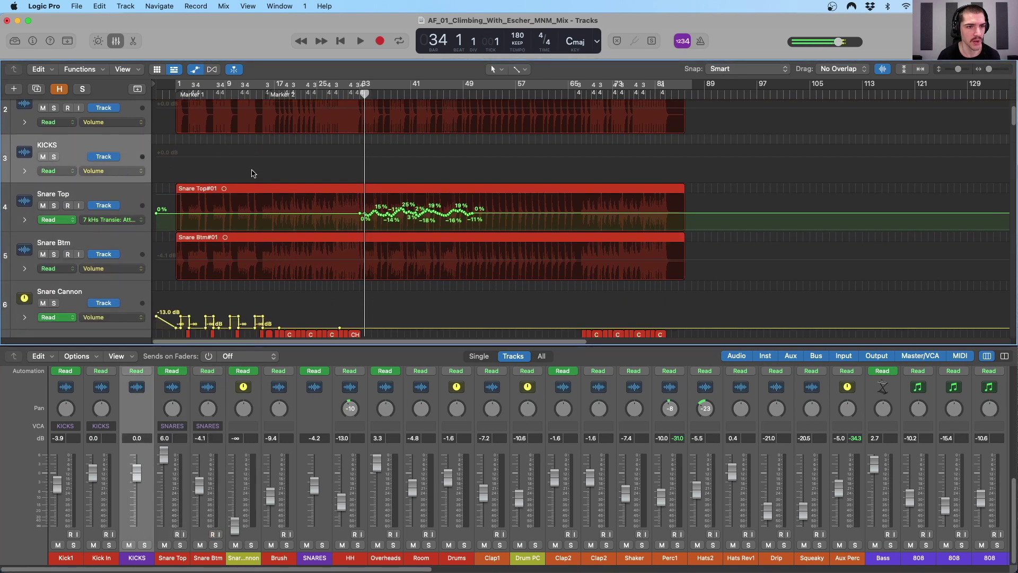
scroll(242, 174, "down", 2)
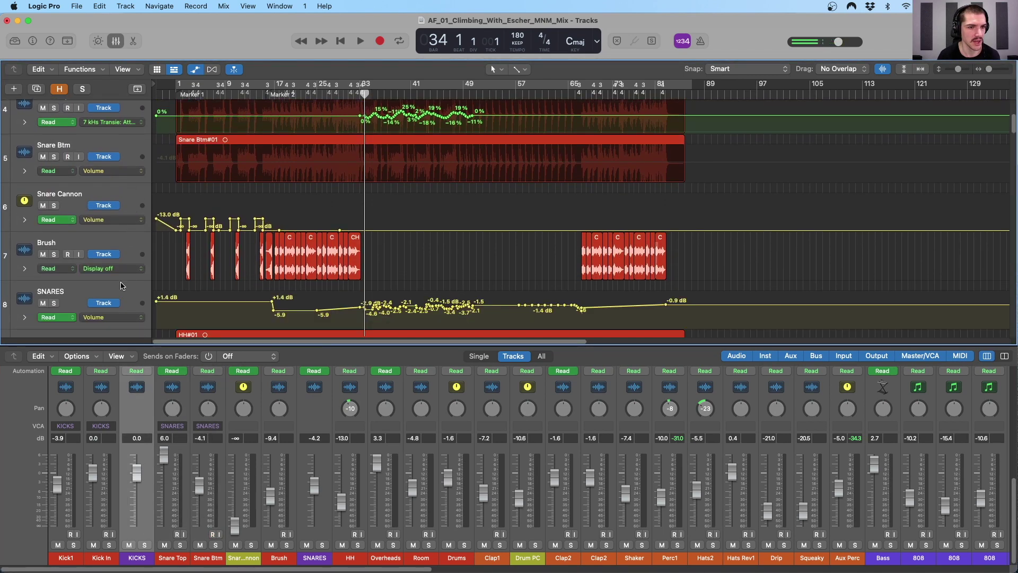
left_click(120, 286)
scroll(224, 284, "down", 1)
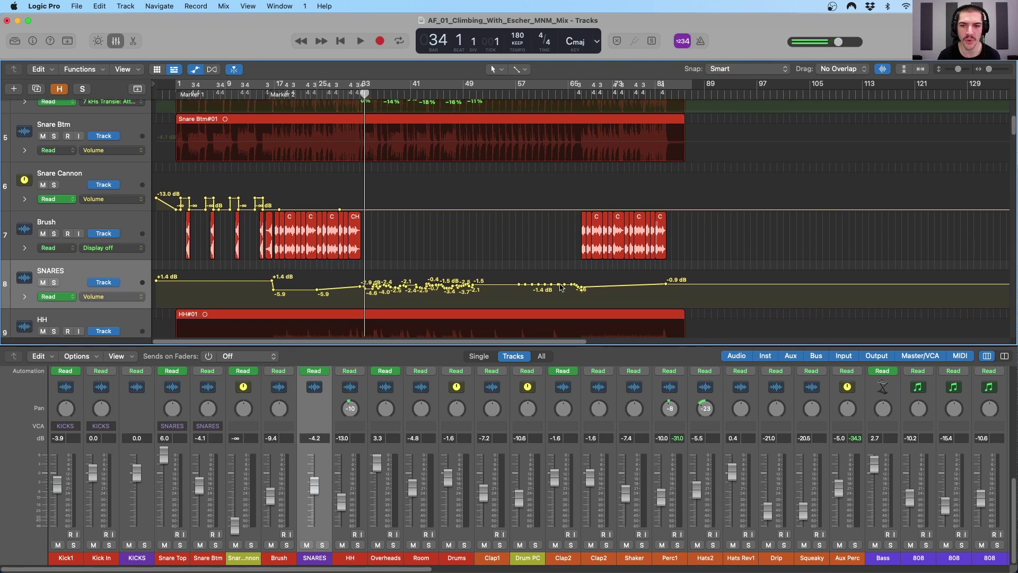
Enlarge the mixer to show the inserts and examine the Gain plug-in at the top of Kick1's chain
left_click_drag(538, 344, 538, 303)
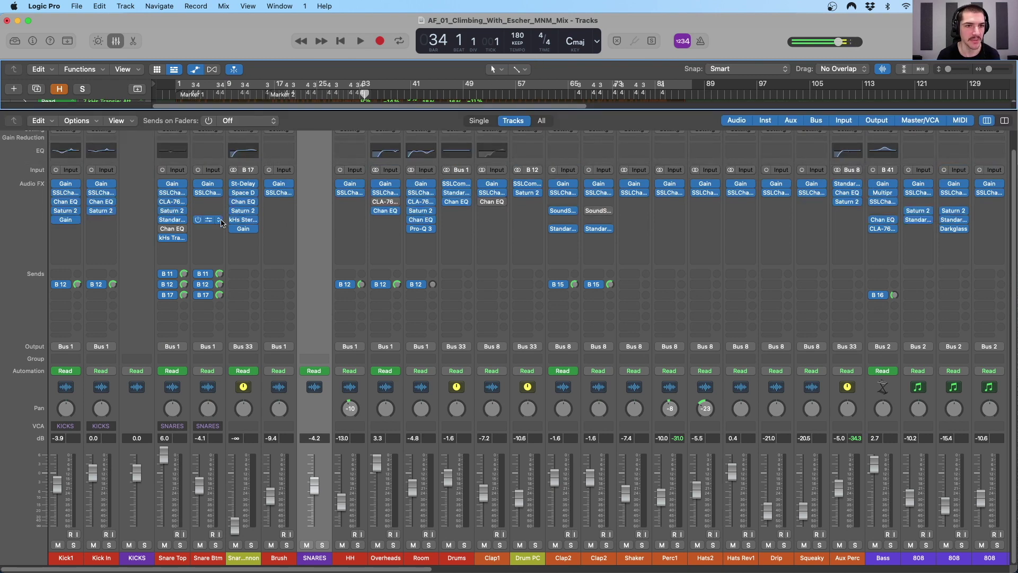
left_click(74, 395)
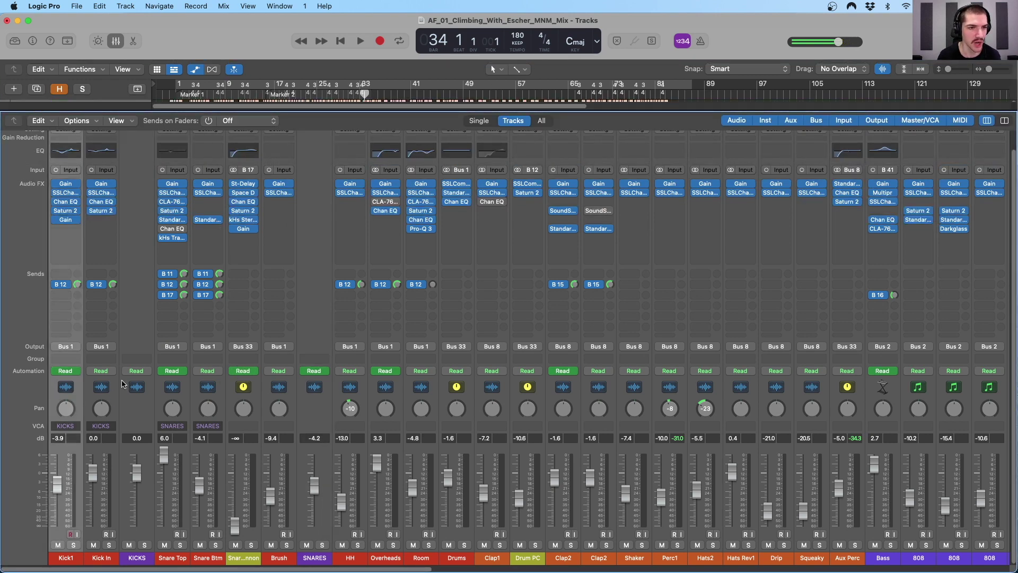
left_click(75, 184)
mouse_move(385, 154)
left_mouse_down()
mouse_move(450, 147)
mouse_move(427, 145)
mouse_move(398, 225)
mouse_move(405, 179)
mouse_move(368, 163)
left_mouse_up()
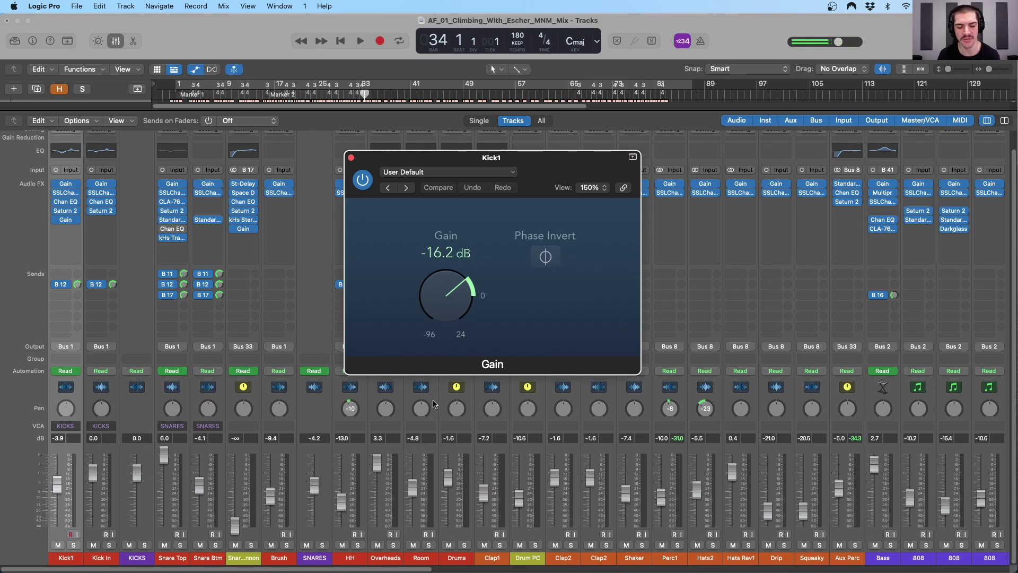
left_click_drag(400, 161, 402, 162)
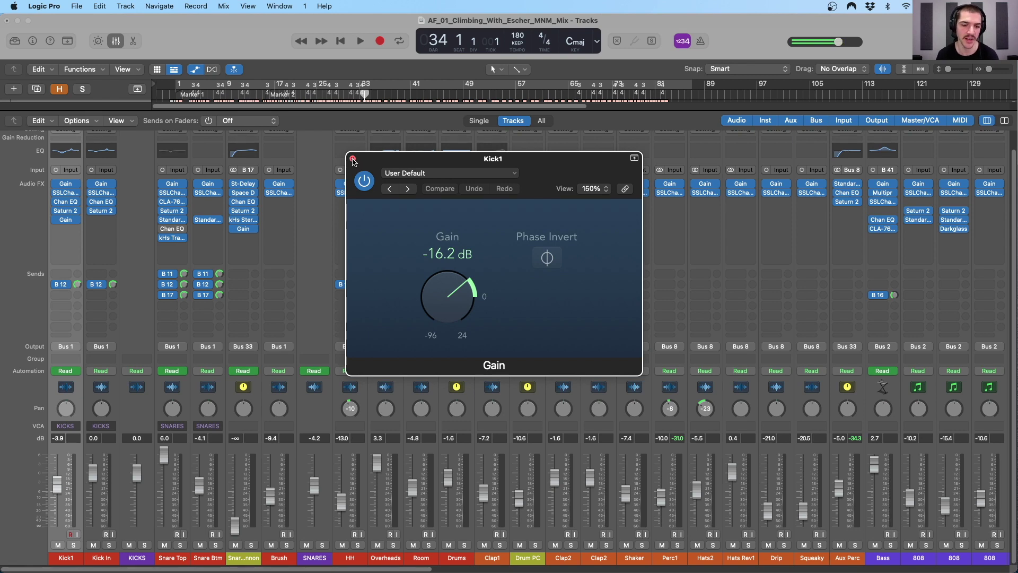
left_click(353, 159)
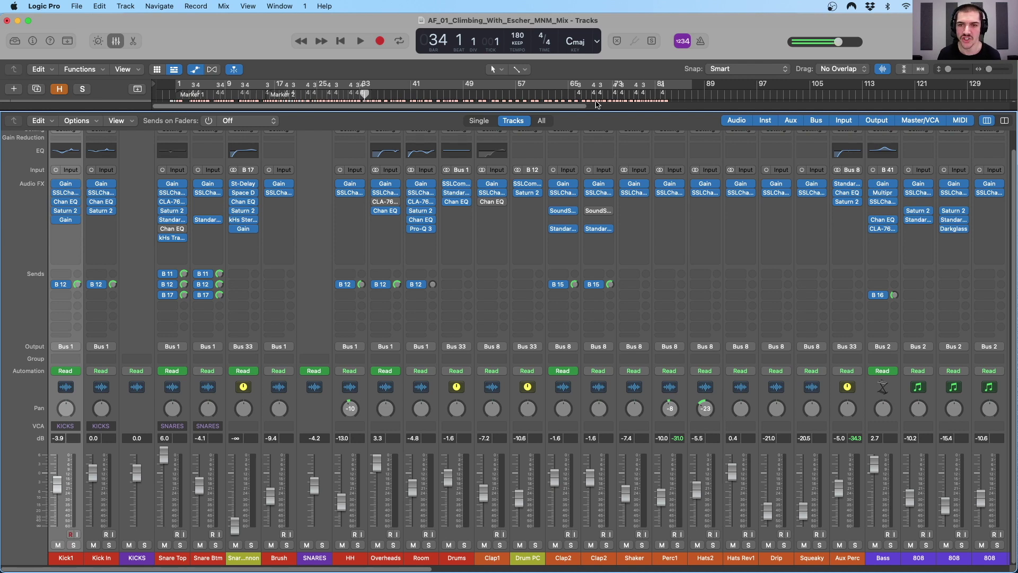
Check the Gain plug-in on the first Clap2 channel and close it
mouse_move(646, 185)
left_click(562, 183)
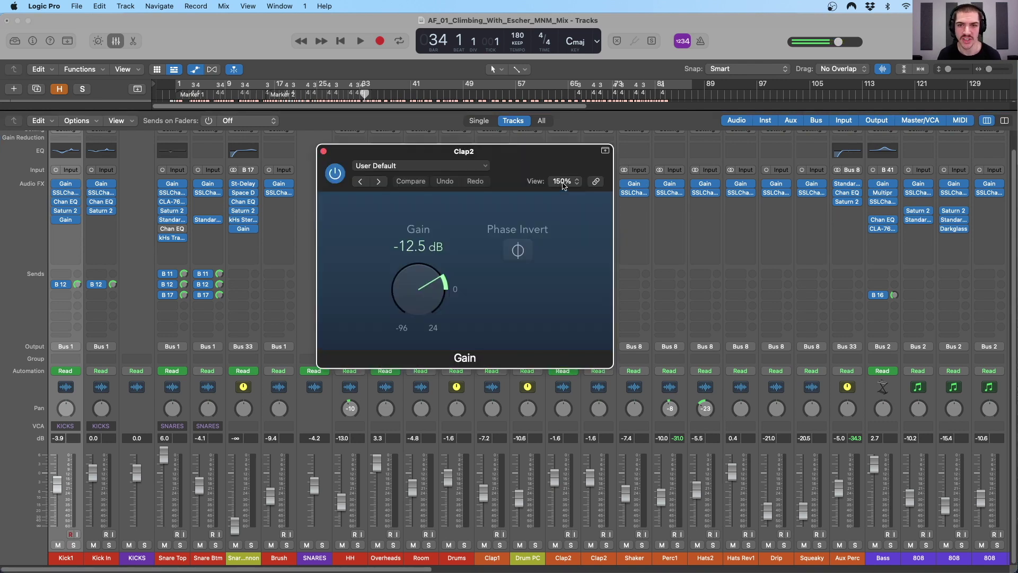
left_click_drag(462, 141, 492, 110)
left_click(351, 122)
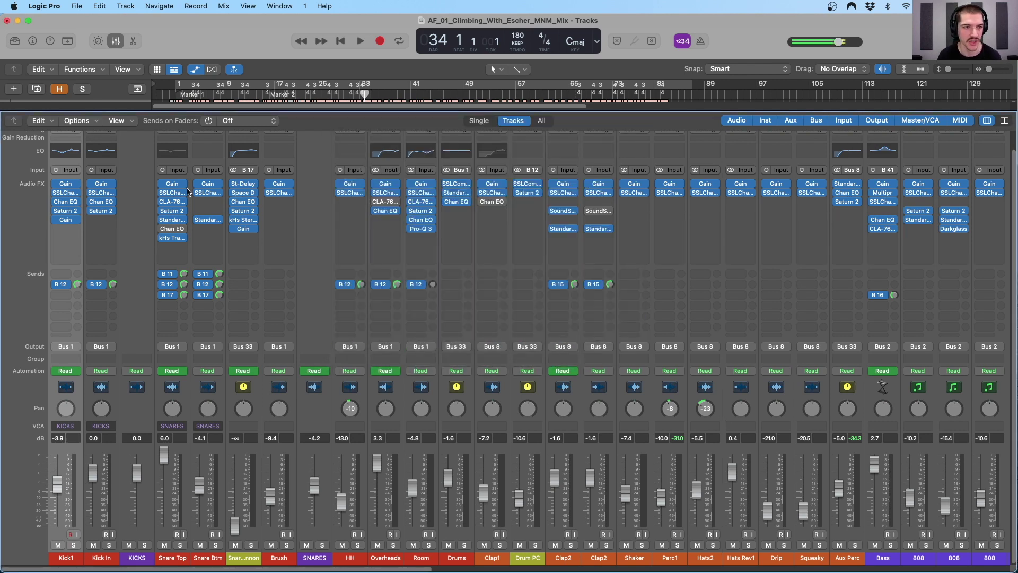
Open Kick1's SSLChannel plug-in and examine its high-pass filter and the LF band's gain and frequency
left_click(66, 195)
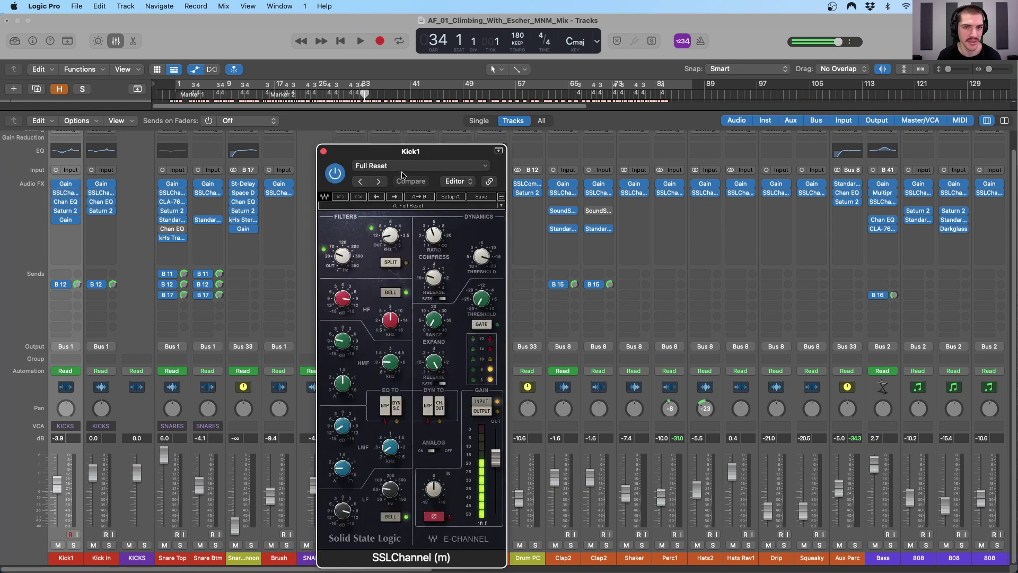
left_click_drag(371, 147, 419, 113)
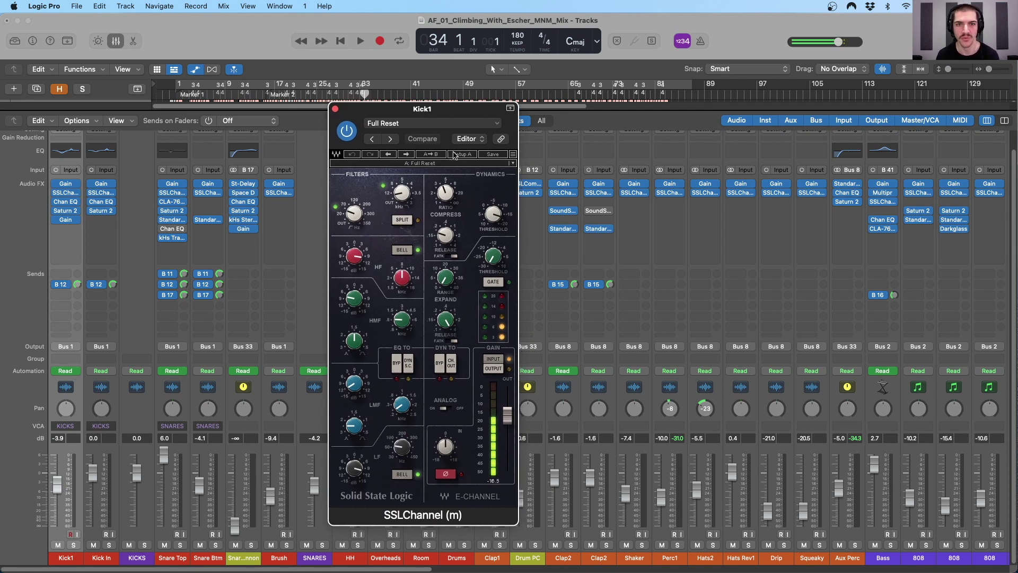
left_click_drag(448, 112, 431, 108)
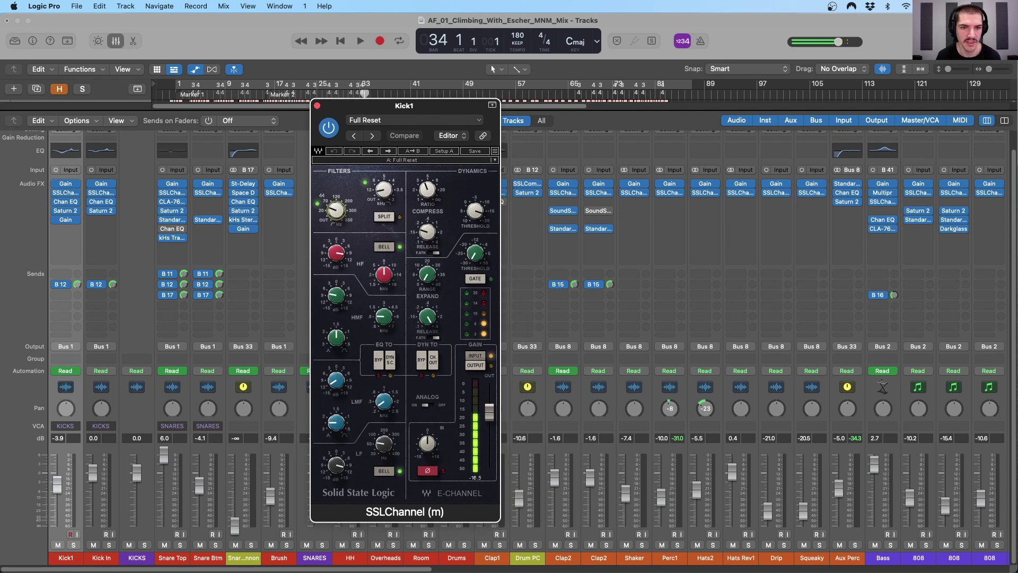
left_click(336, 211)
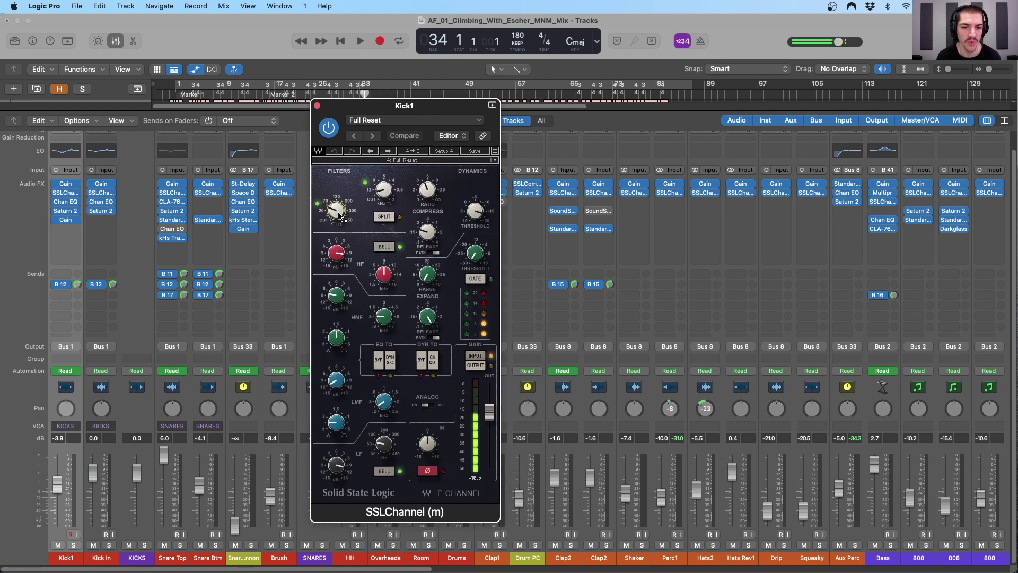
left_click(336, 465)
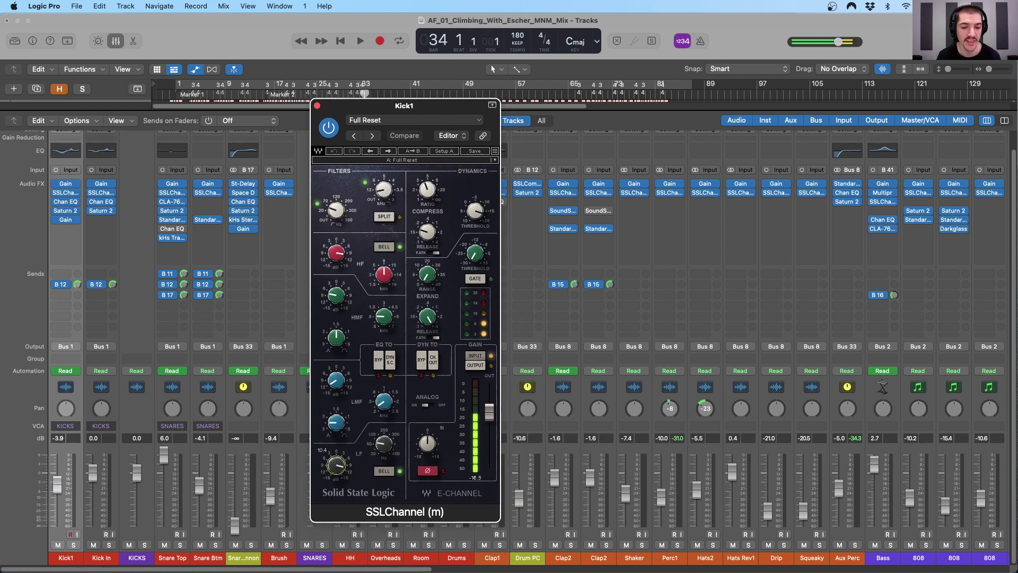
left_click(384, 444)
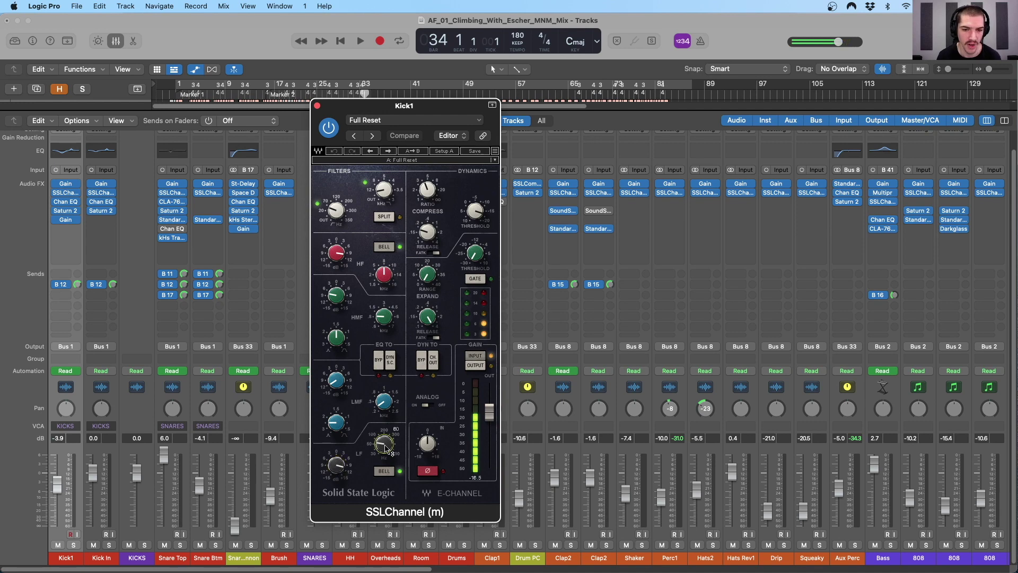
Examine the LMF and HMF gain and frequency and the HF gain in Kick1's SSLChannel
left_click(336, 380)
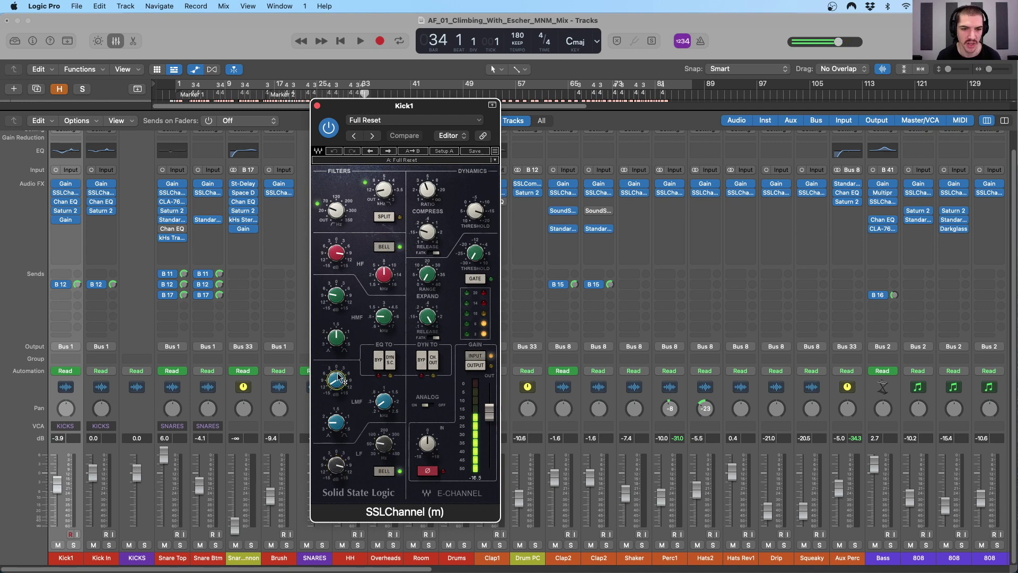
left_click(384, 401)
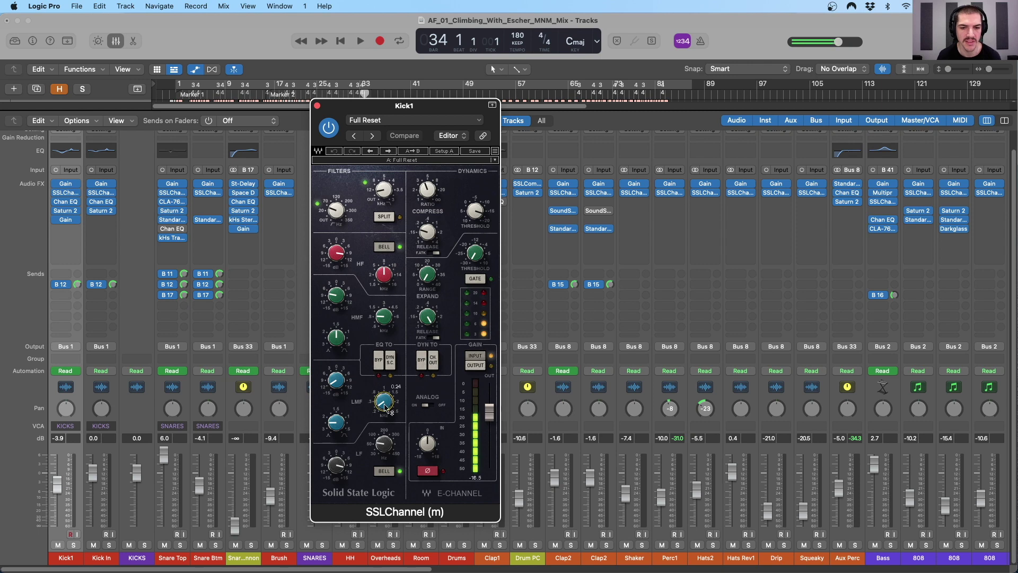
left_click(337, 295)
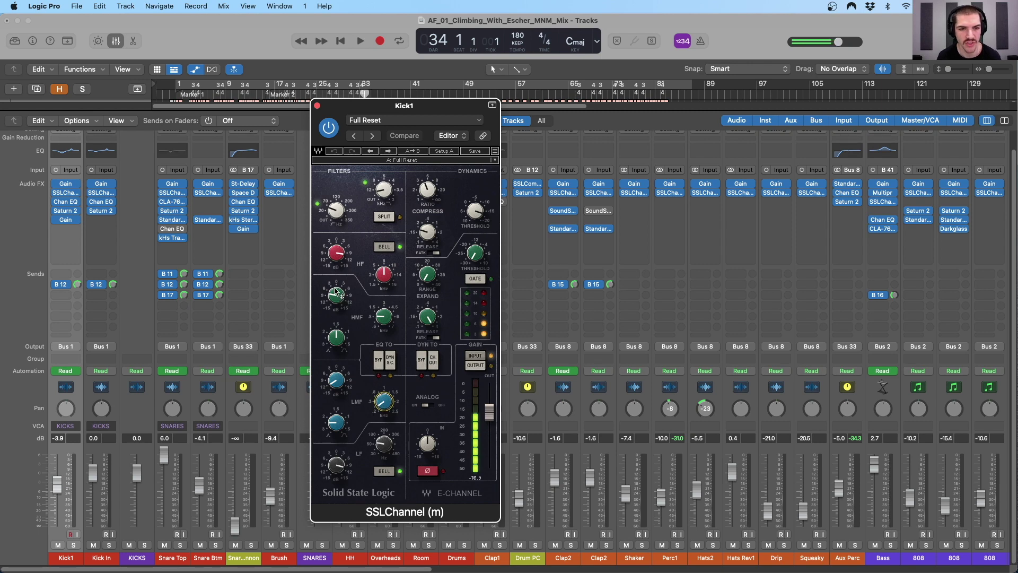
left_click(383, 316)
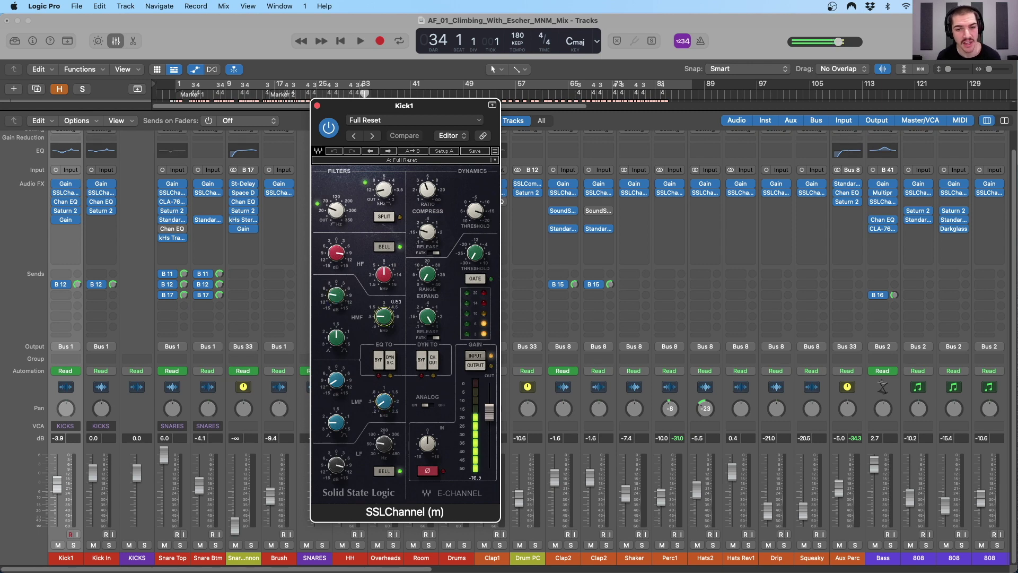
left_click(336, 253)
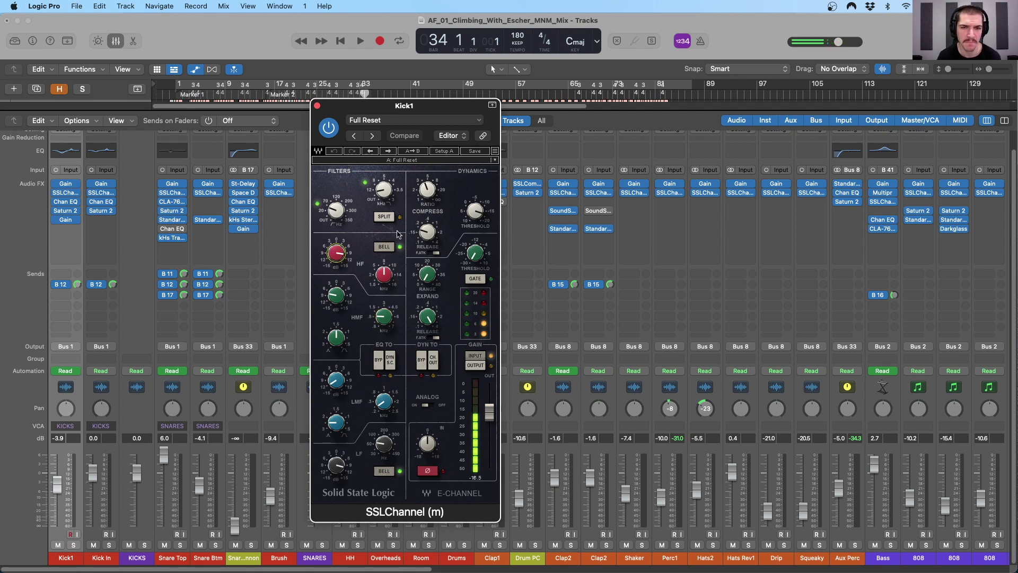
Examine the compressor's ratio, threshold and release in Kick1's SSLChannel, and close the plug-in
left_click(427, 189)
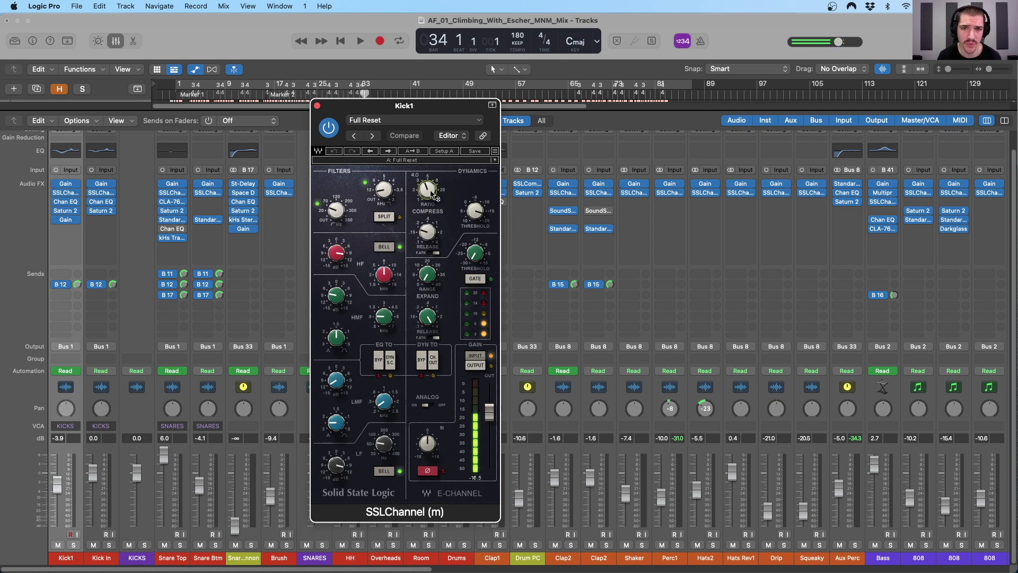
left_click(475, 211)
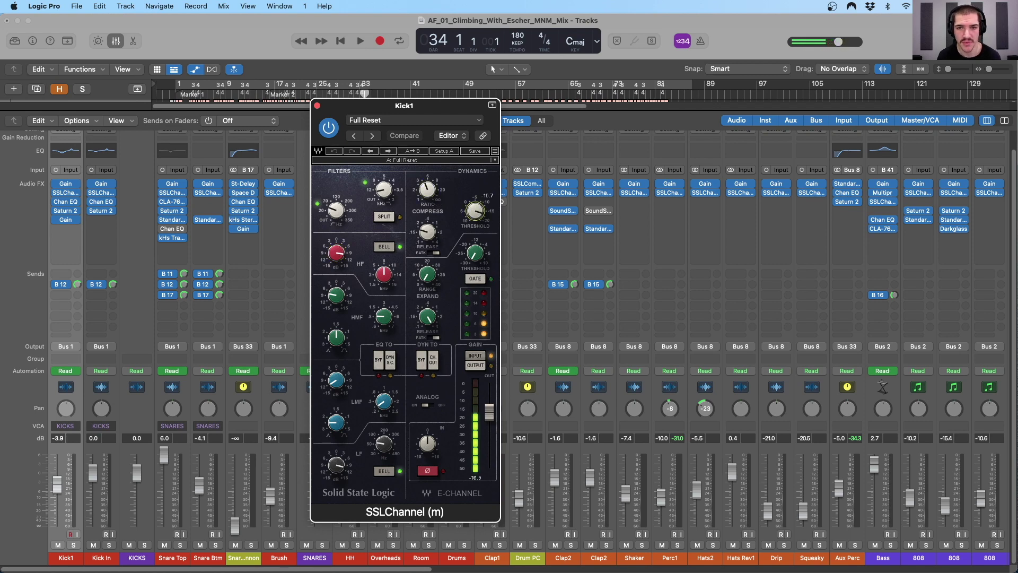
left_click(428, 231)
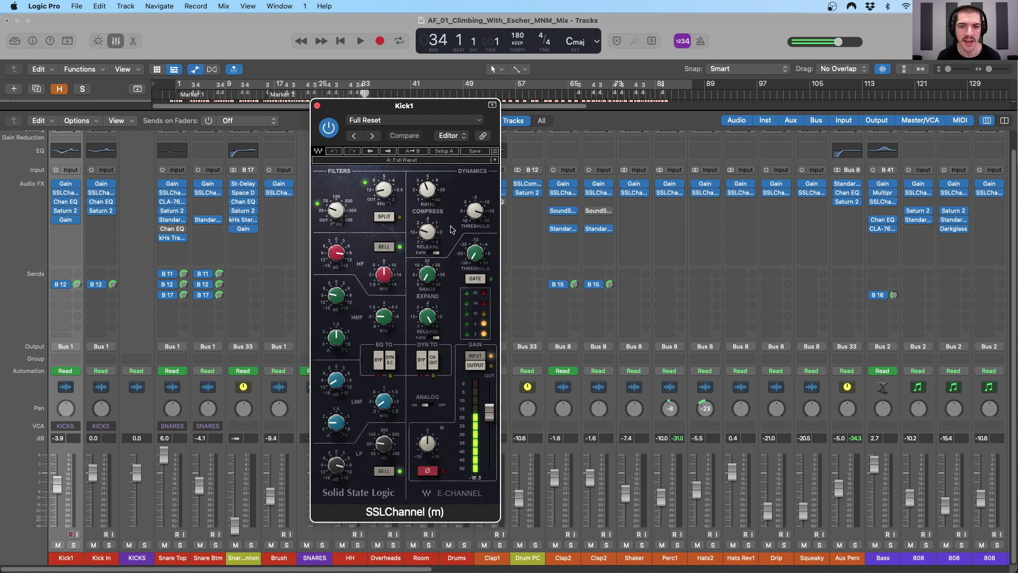
left_click(317, 106)
Open the SSLChannel on Kick In and on Snare Top in turn to examine their filter and EQ settings
left_click(101, 192)
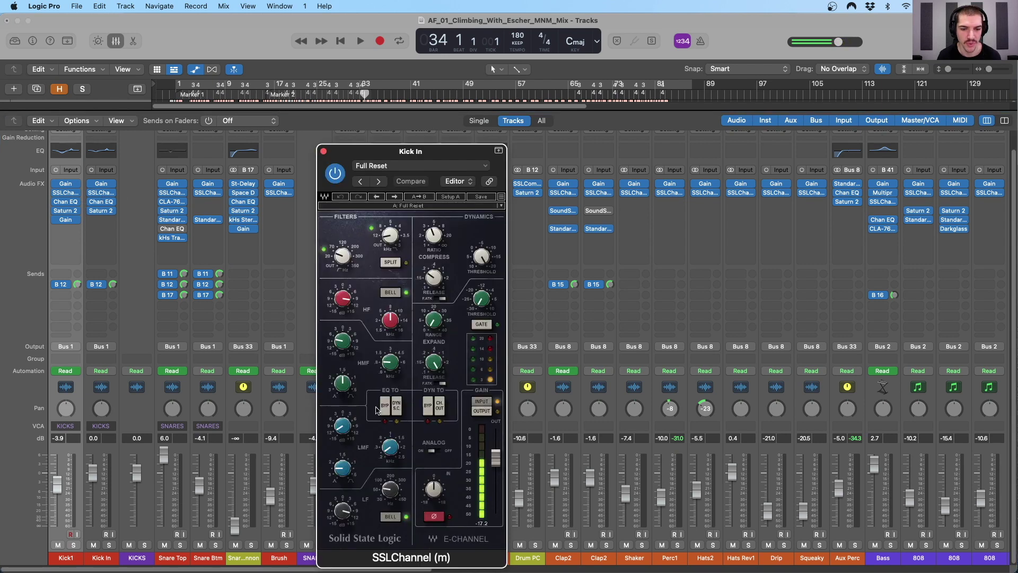
left_click(324, 152)
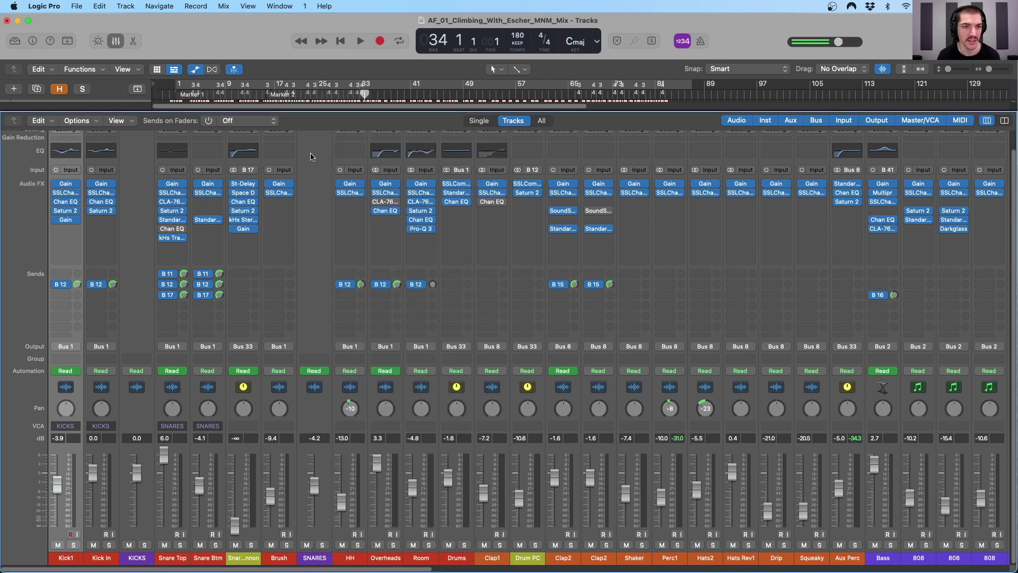
left_click(172, 192)
left_click_drag(342, 261, 345, 259)
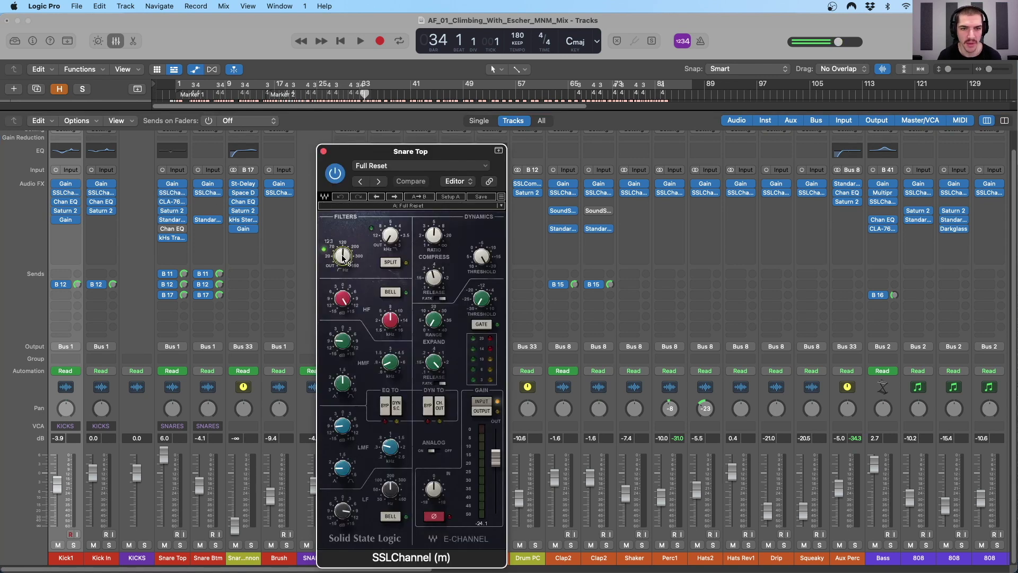
mouse_move(390, 492)
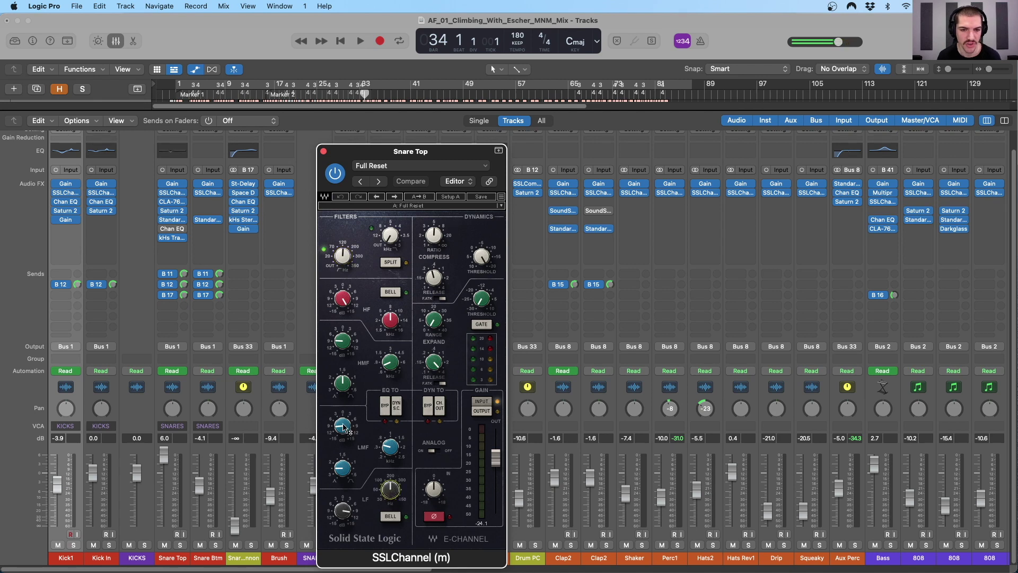
mouse_move(347, 432)
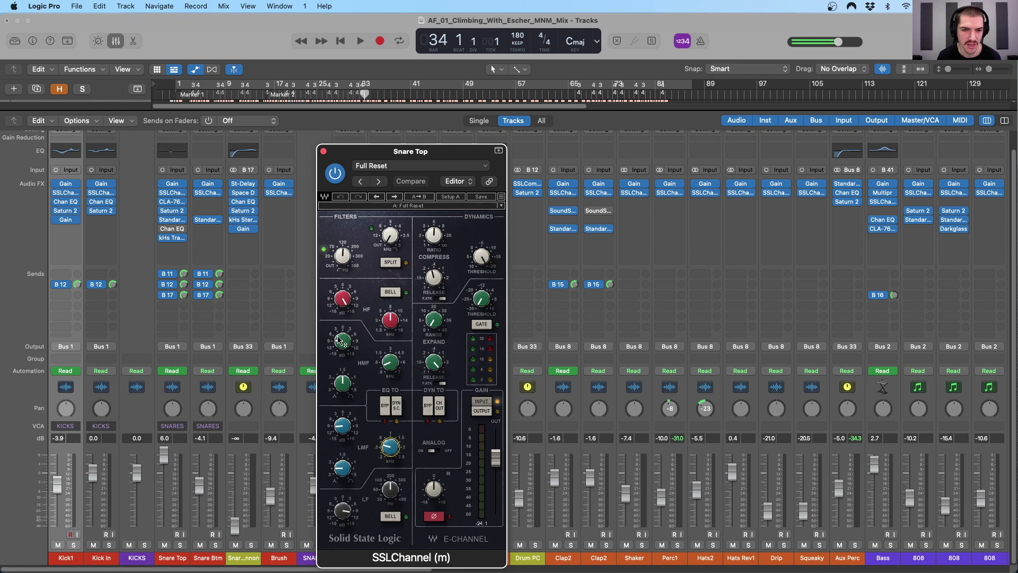
mouse_move(391, 363)
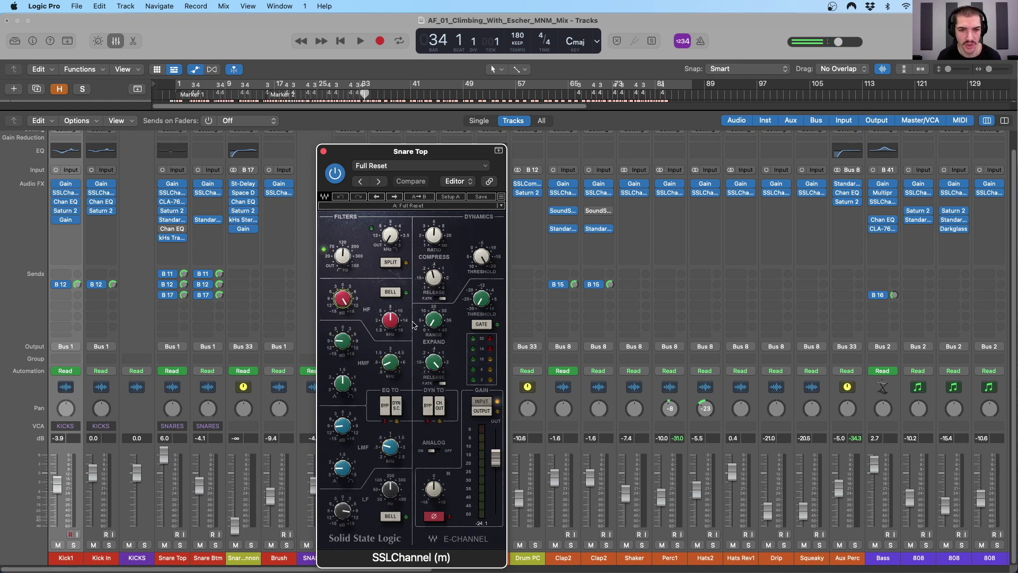
left_click(323, 151)
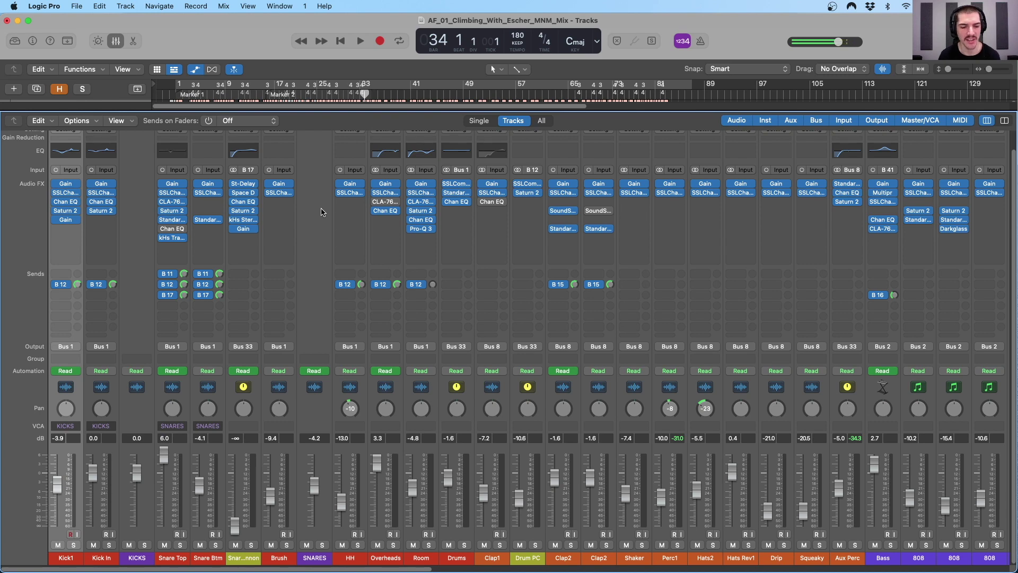
Select the HH, Perc1 and Hats2 channels to examine their panning, and continue to the guitar channels
left_click(367, 411)
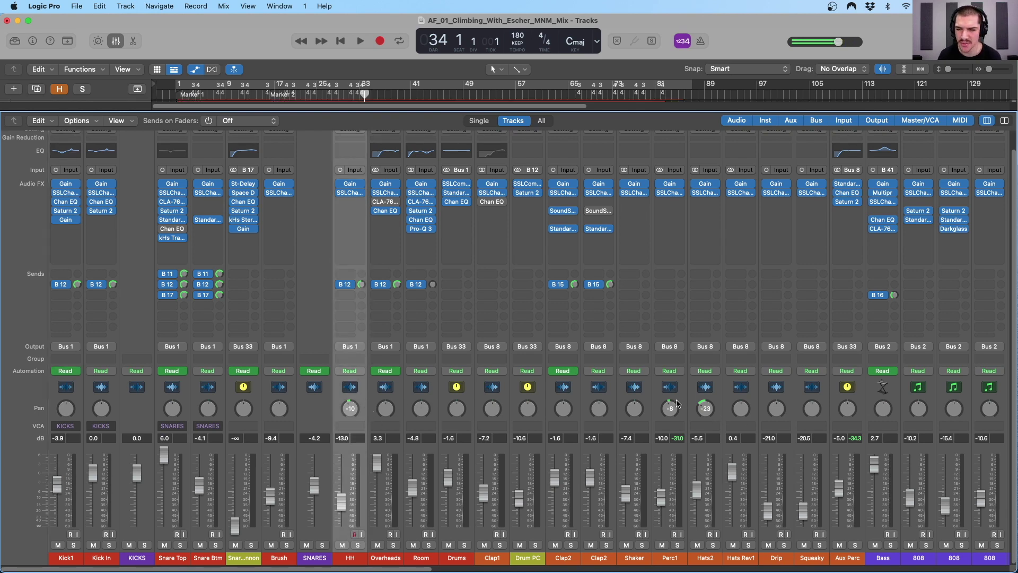
left_click(676, 404)
left_click(702, 406)
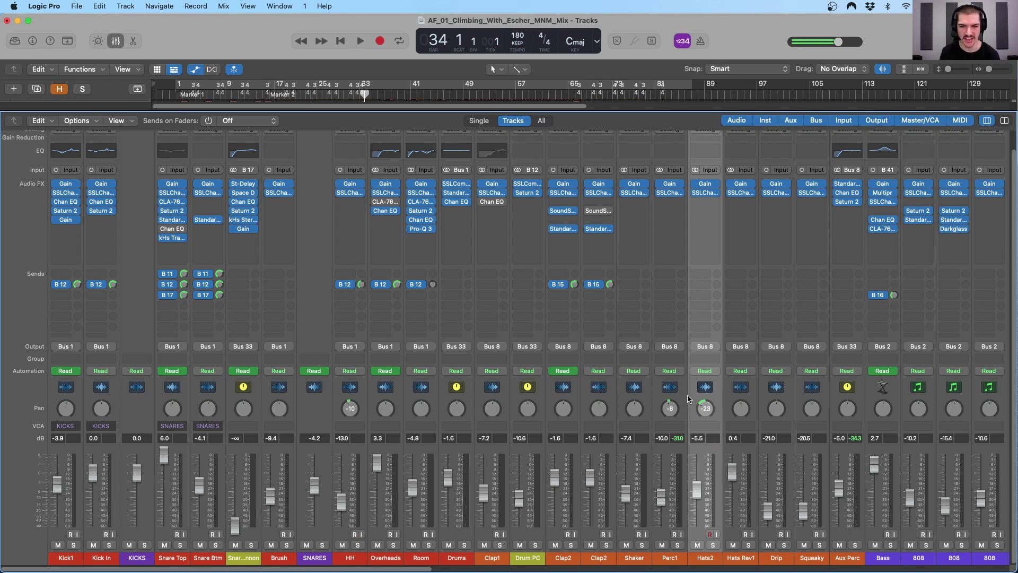
scroll(686, 396, "right", 10)
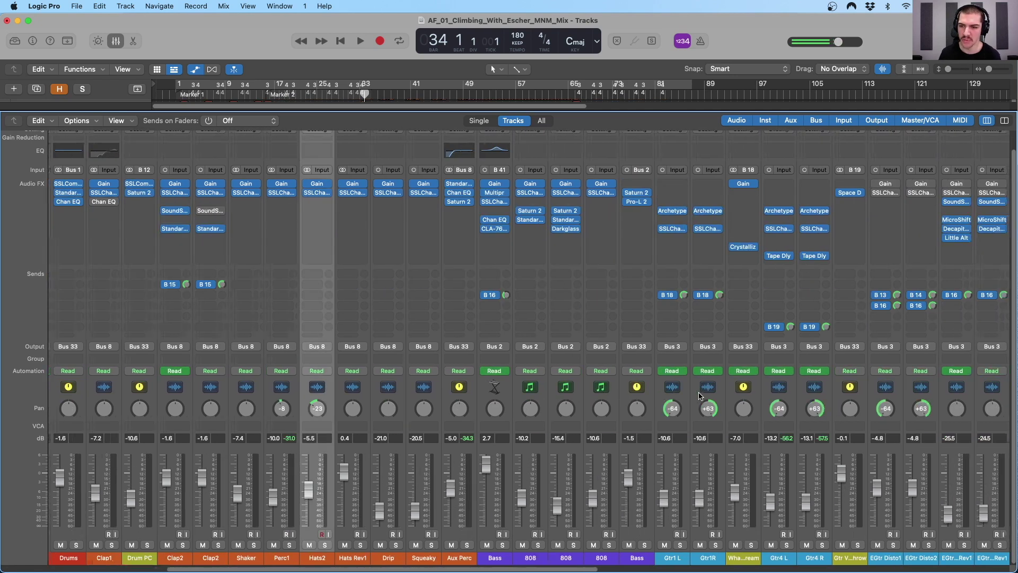
Examine the panning of the guitar, synth and effects return channels through to the Master channel
scroll(699, 395, "right", 6)
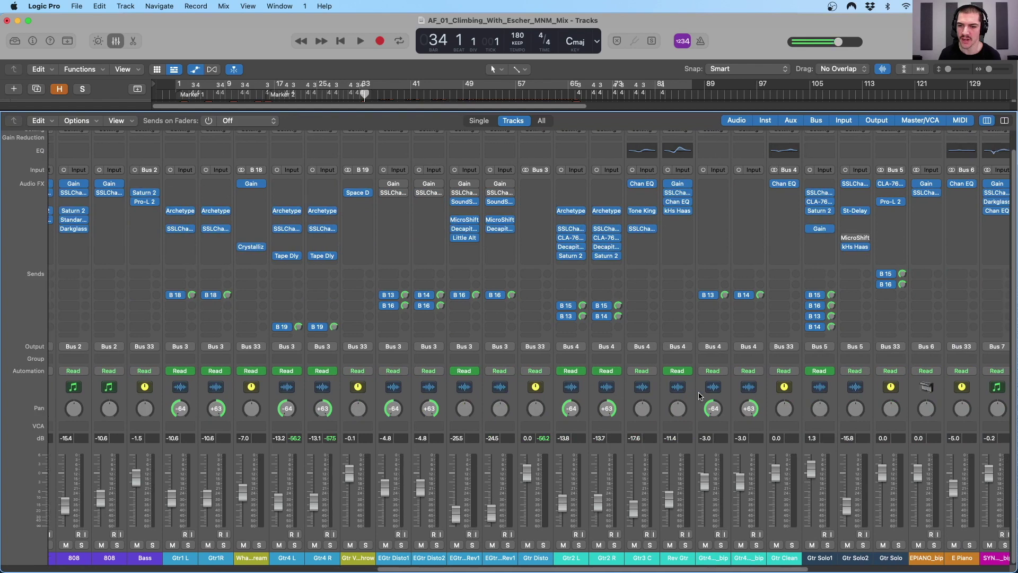
scroll(694, 397, "right", 8)
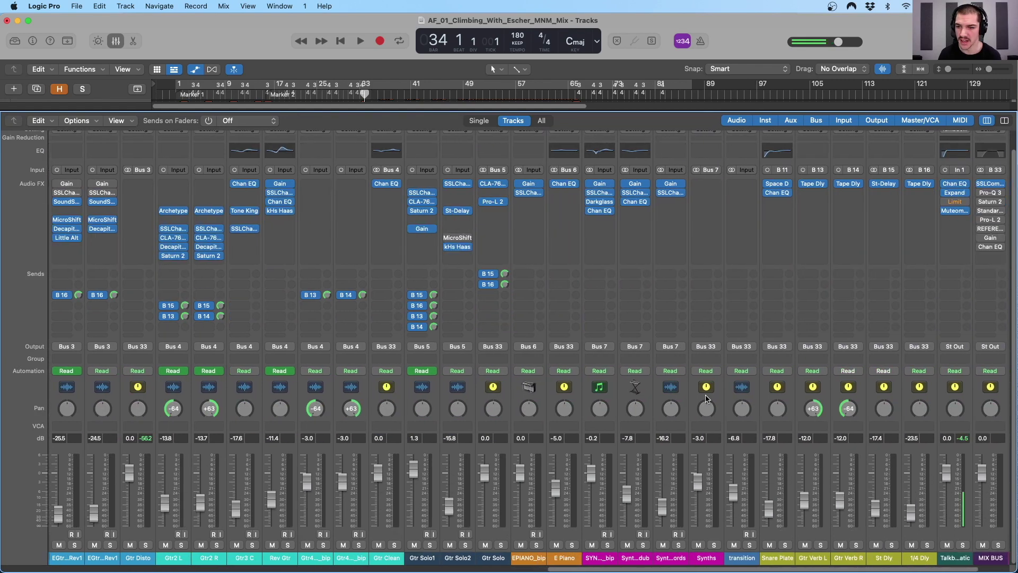
scroll(731, 405, "right", 1)
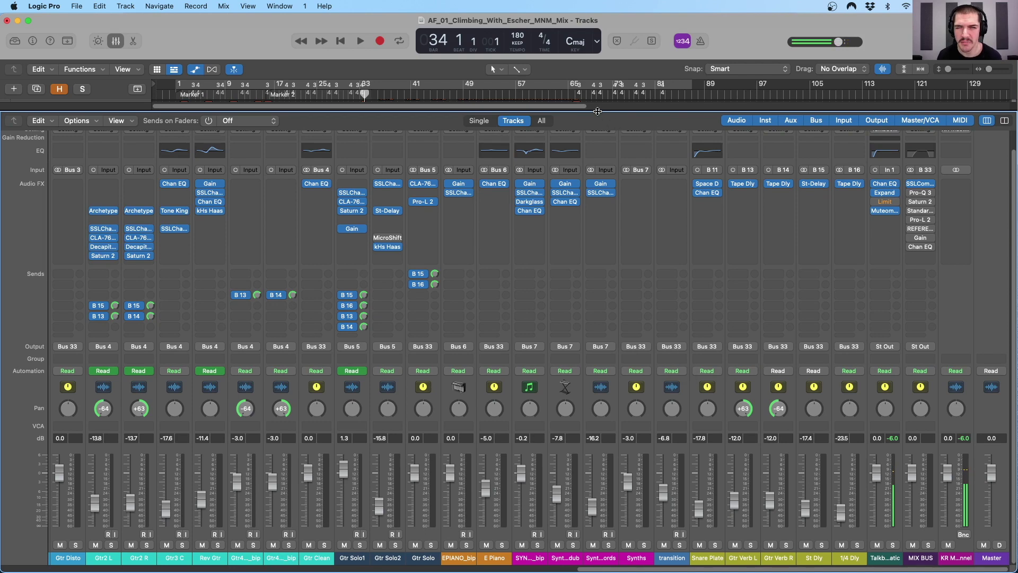
Reduce the track height in the arrangement, showing the tracks from Kick1 down, and enlarge the mixer again
left_click_drag(597, 111, 597, 420)
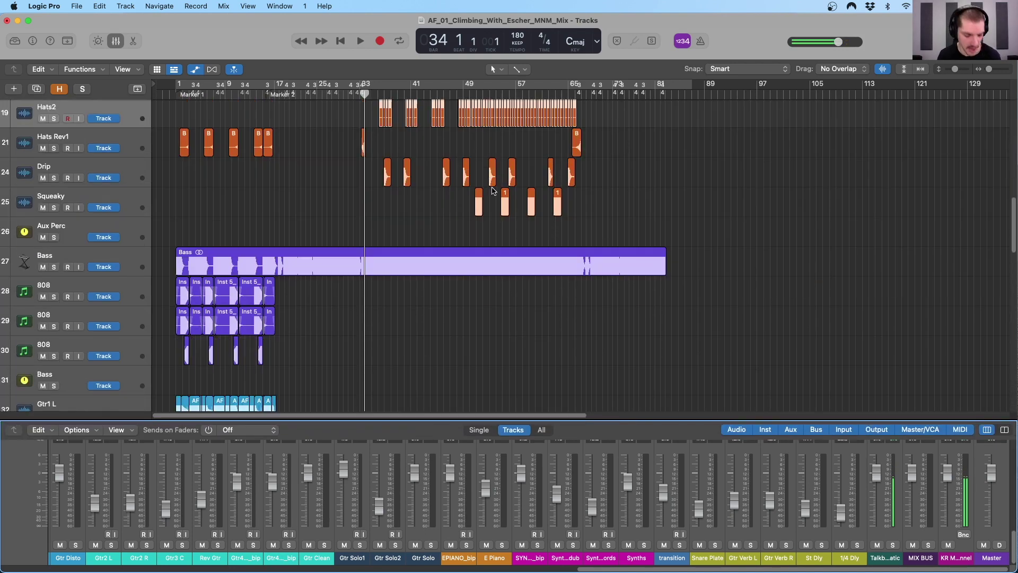
scroll(492, 179, "up", 15)
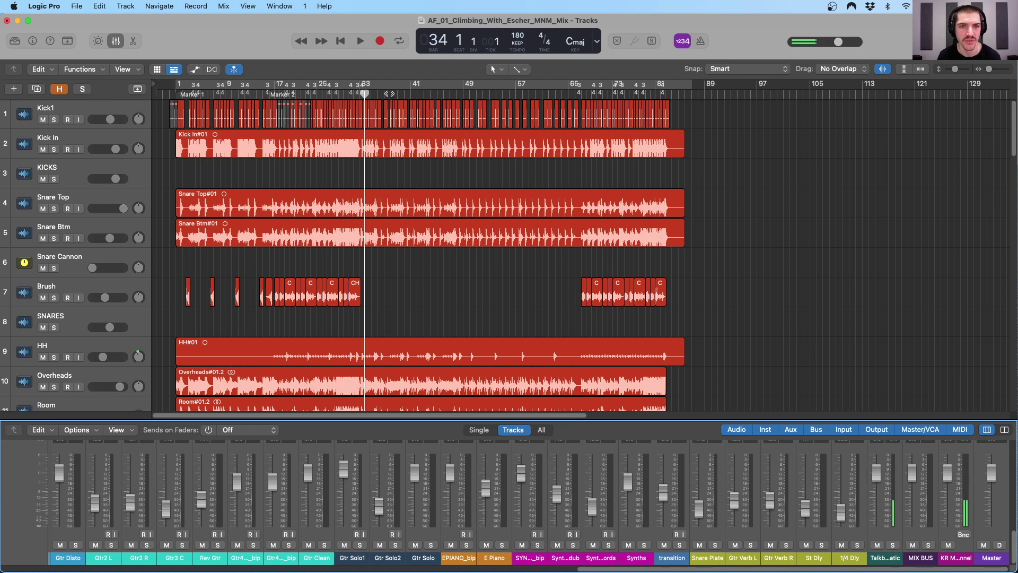
key("super+Up")
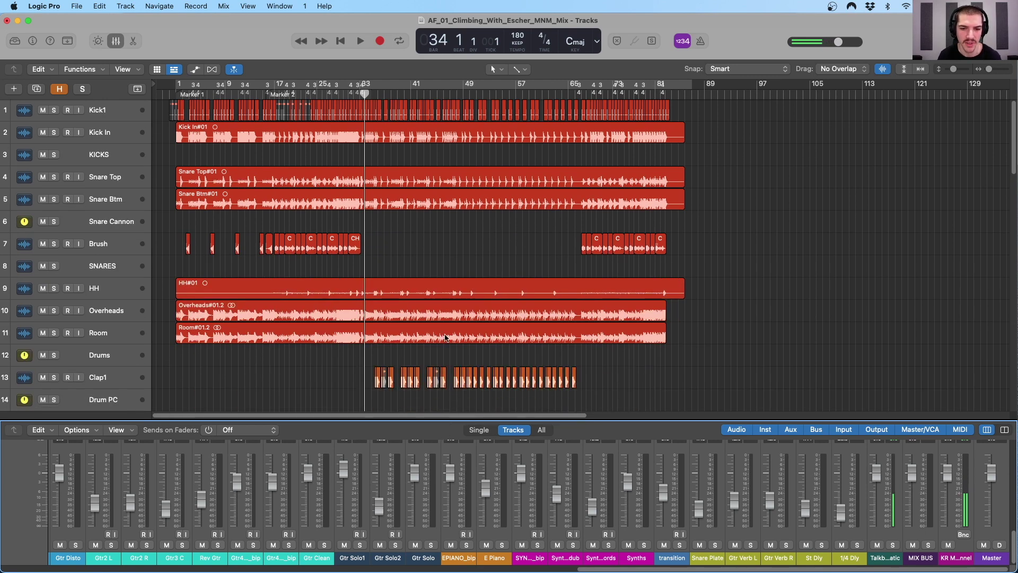
left_click_drag(437, 420, 466, 161)
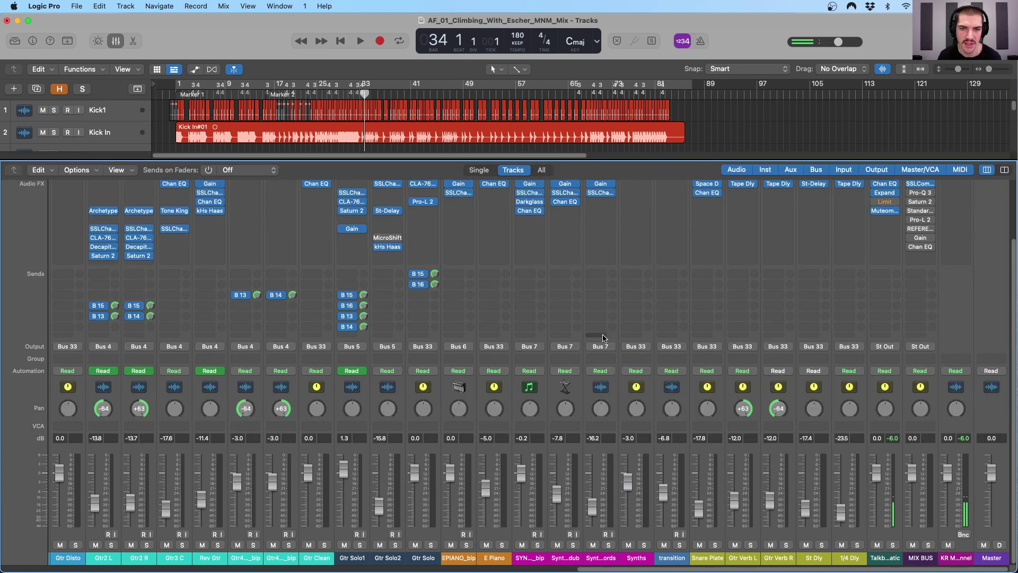
Select the live drum channels from Kick1 through Room and compare their routing and panning with the percussion, bass and guitar channels
scroll(407, 205, "left", 10)
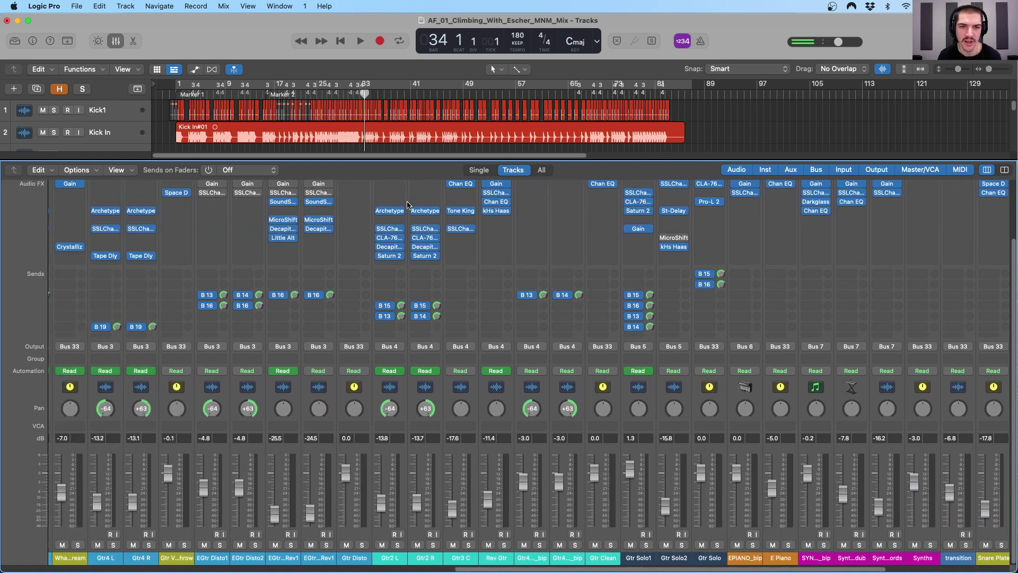
scroll(407, 205, "left", 15)
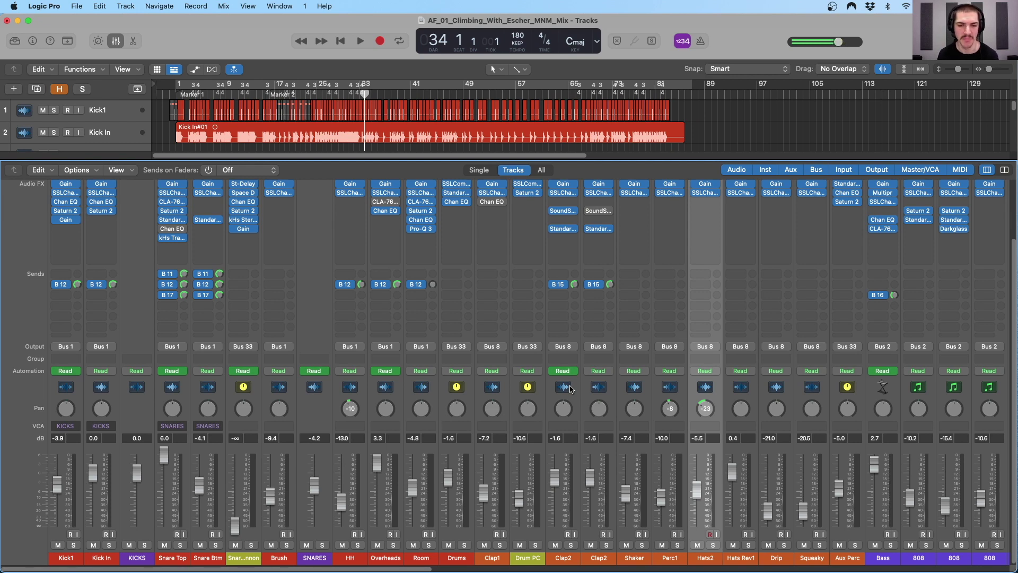
left_click(74, 398)
left_click(437, 396, "shift")
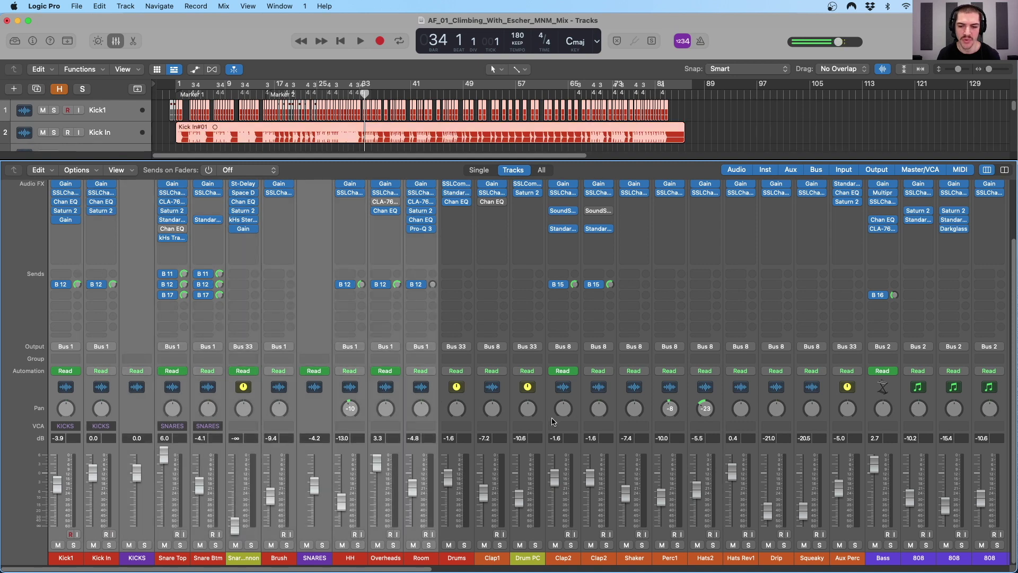
scroll(936, 418, "right", 8)
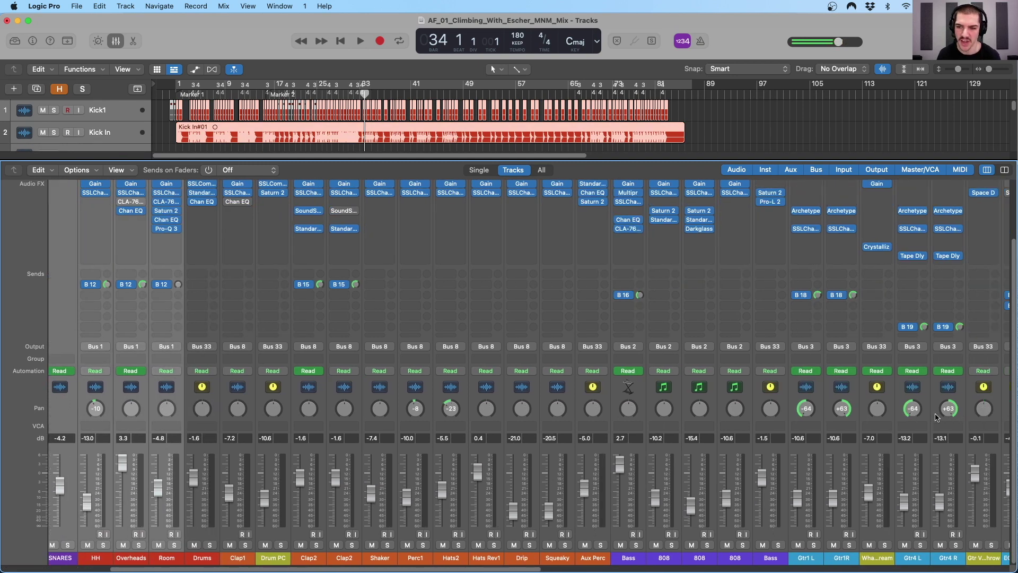
scroll(935, 417, "right", 8)
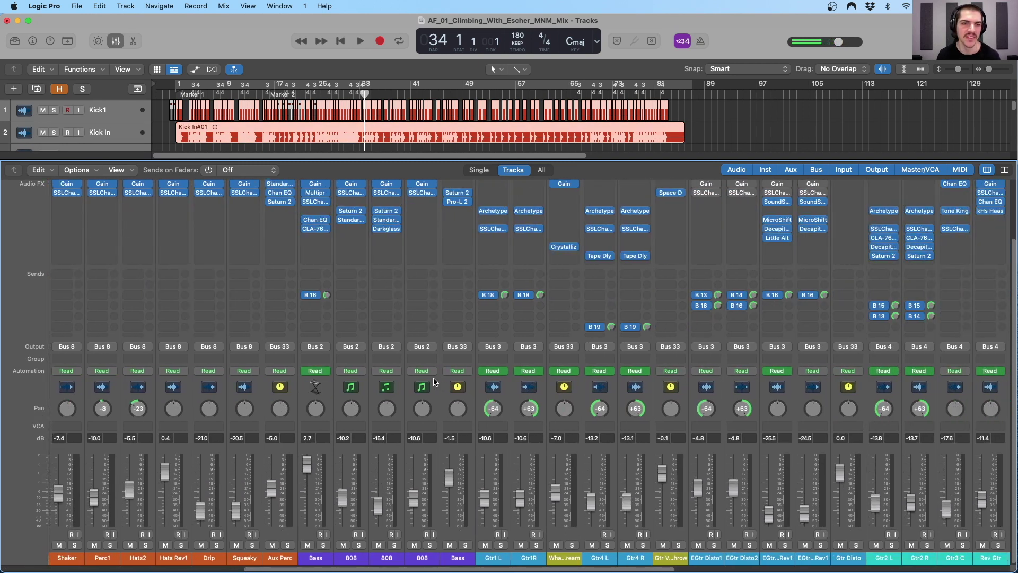
scroll(433, 382, "left", 15)
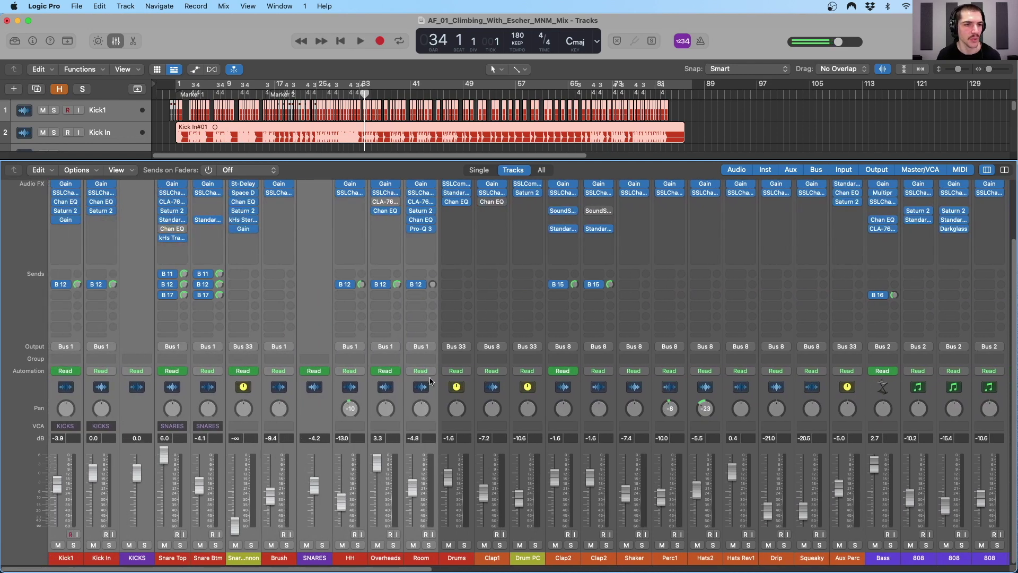
scroll(66, 212, "up", 2)
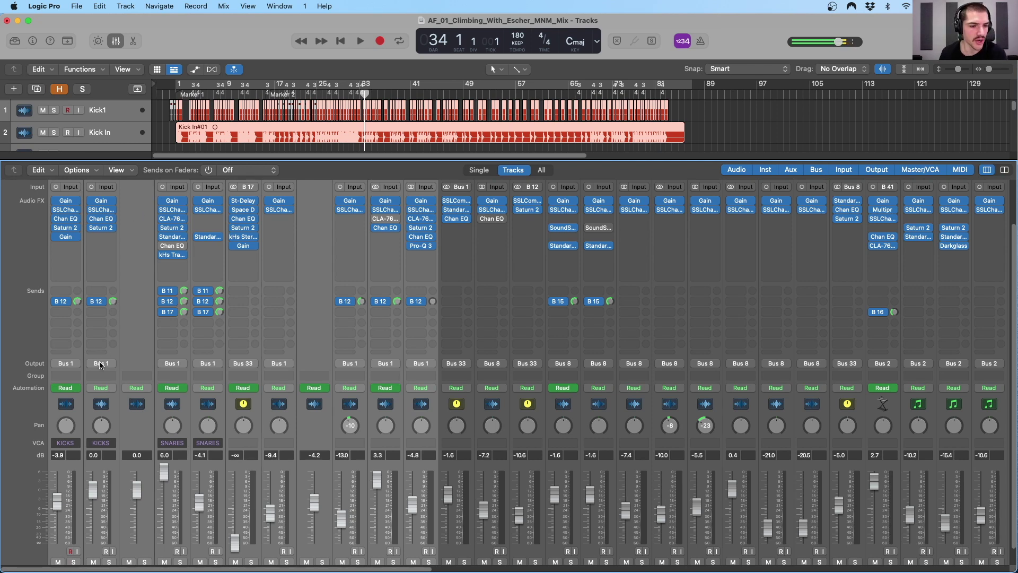
Select Kick1 and play the song from the beginning with cycle mode off, stopping in bar 8
left_click(109, 418)
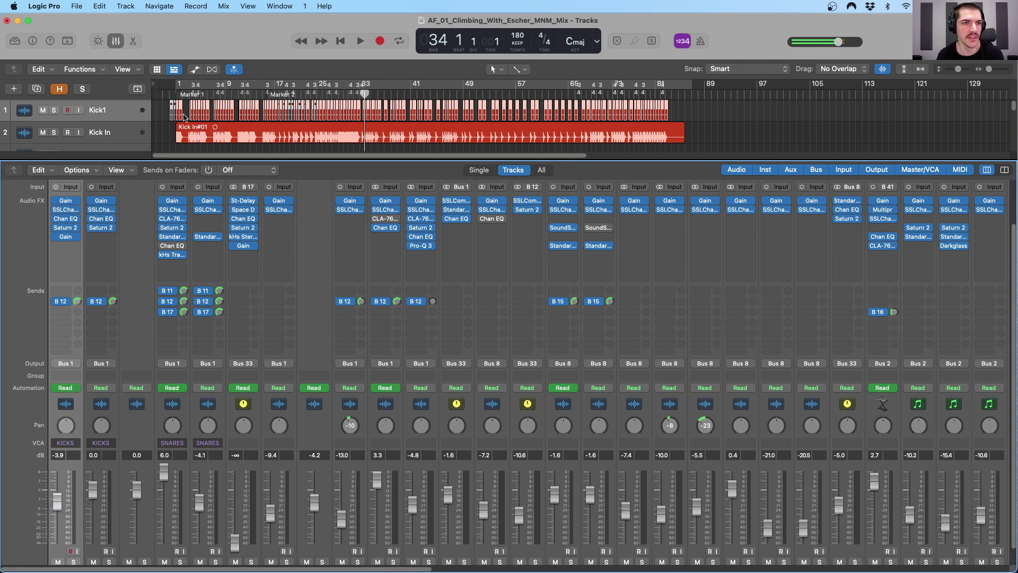
key("c")
key("Return")
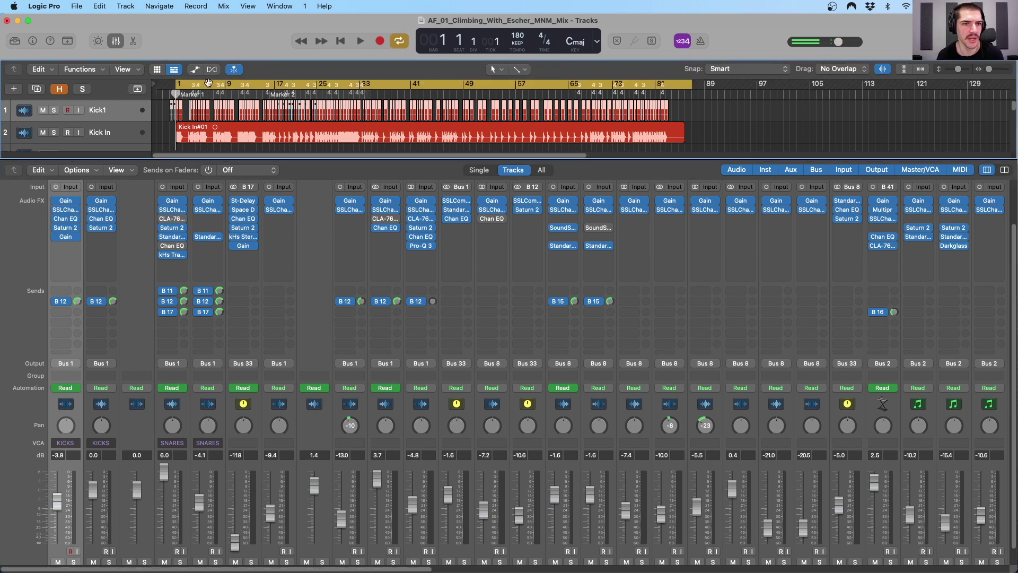
left_click(208, 86)
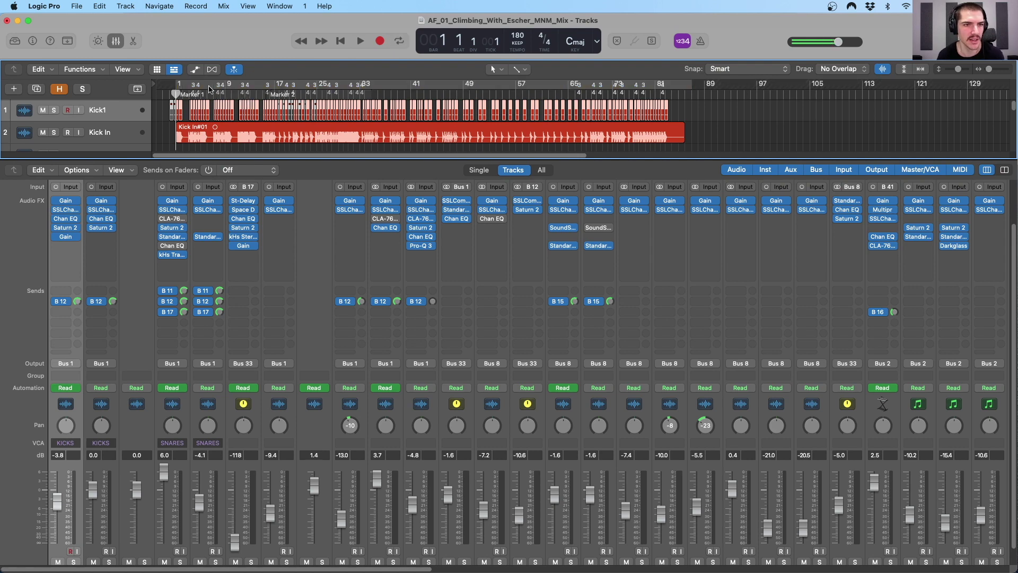
key("space")
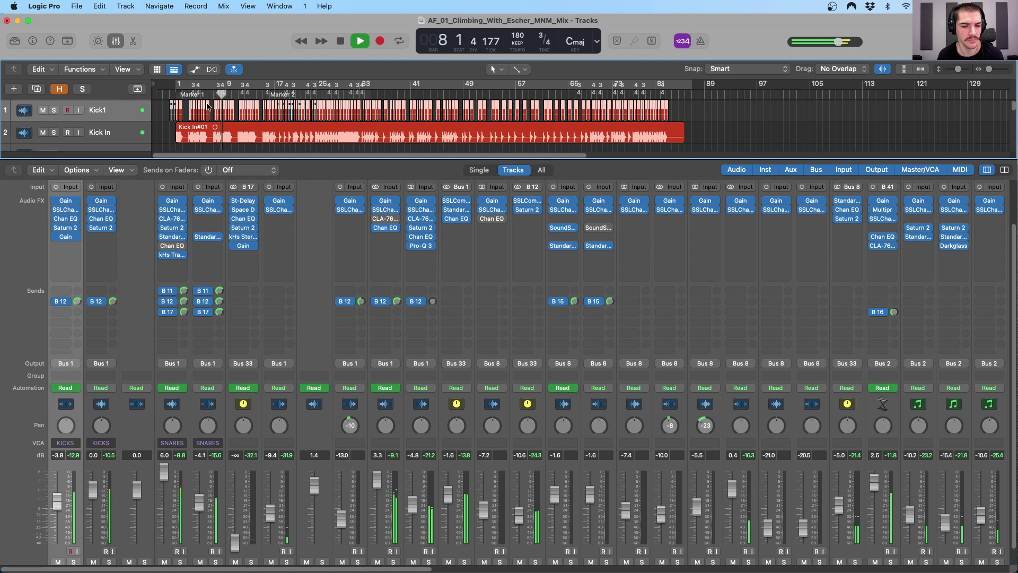
key("space")
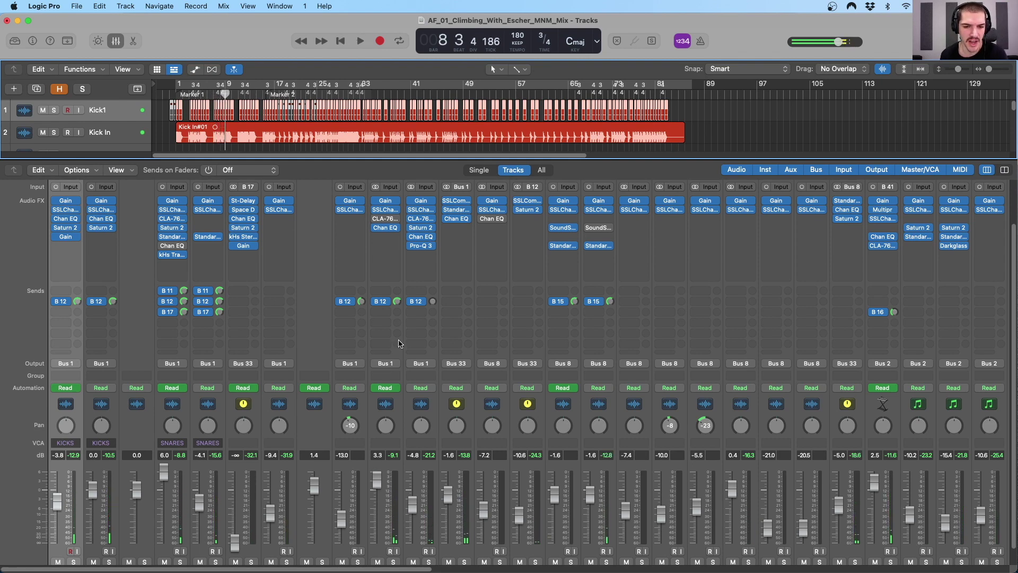
Enlarge the mixer to show the input slots and channel names, selecting Overheads and then Kick1 to view their inserts
left_click(400, 417)
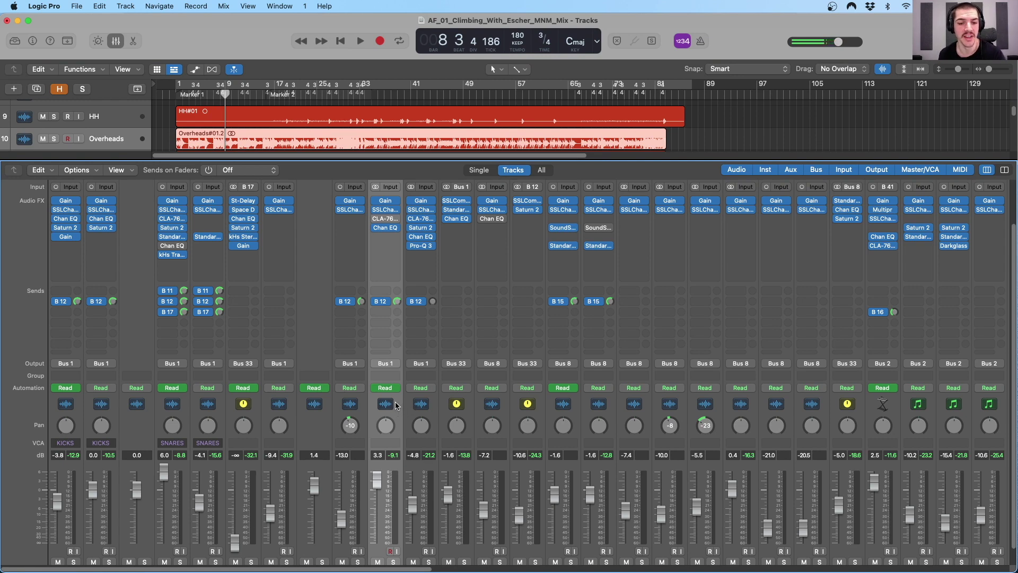
left_click_drag(384, 161, 385, 158)
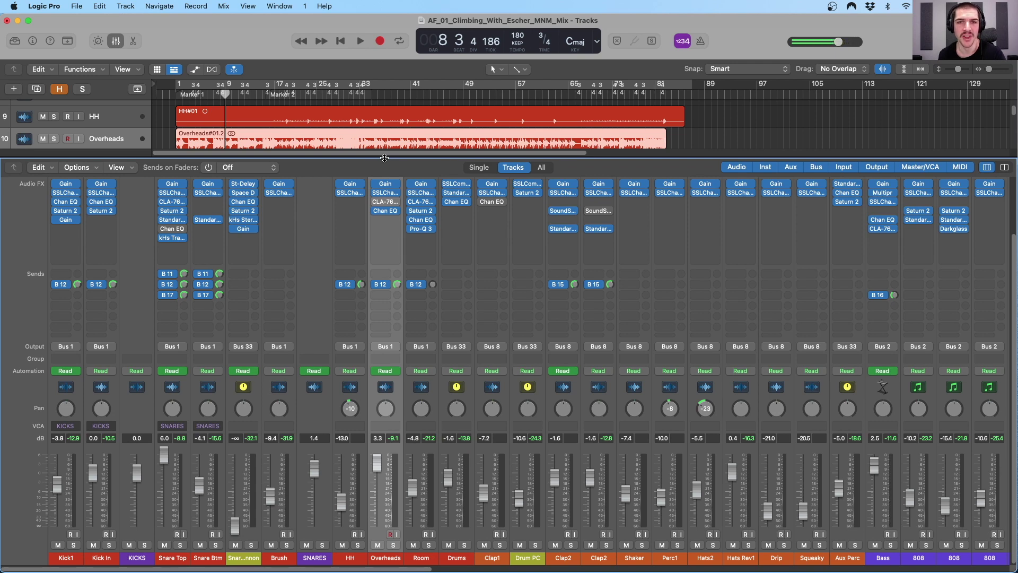
mouse_move(384, 158)
left_mouse_down()
mouse_move(386, 133)
mouse_move(384, 144)
left_mouse_up()
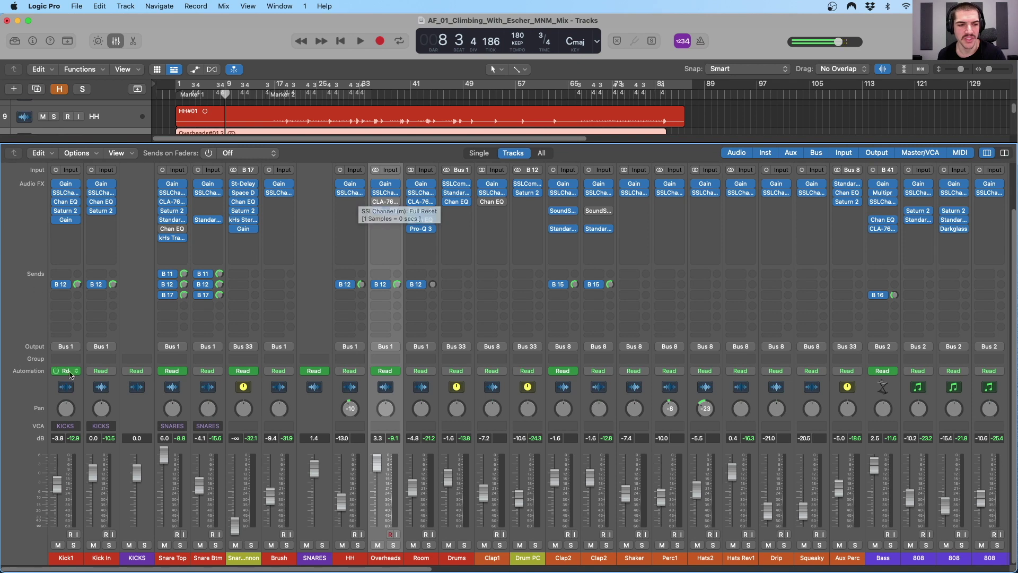
left_click(76, 401)
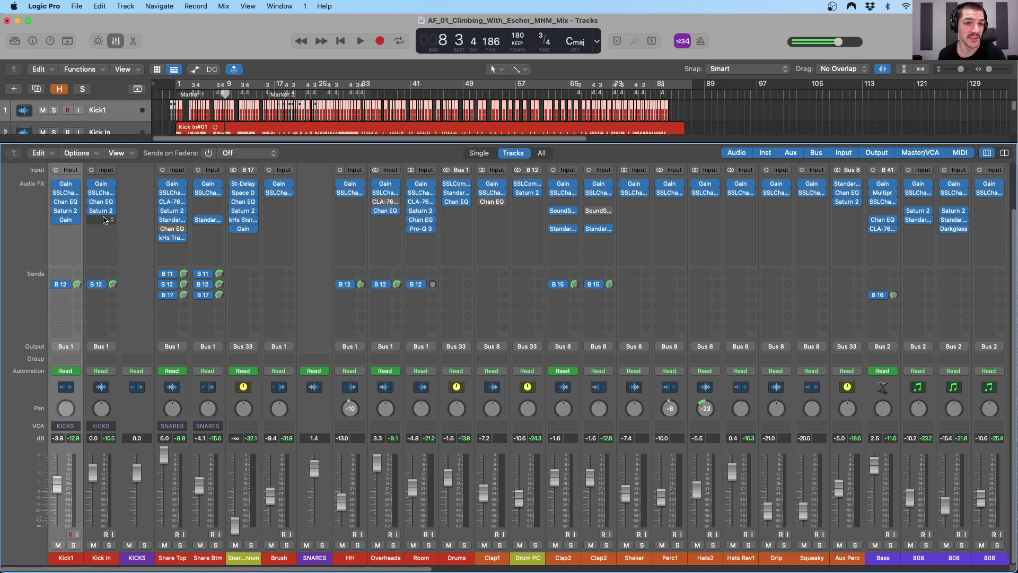
mouse_move(65, 185)
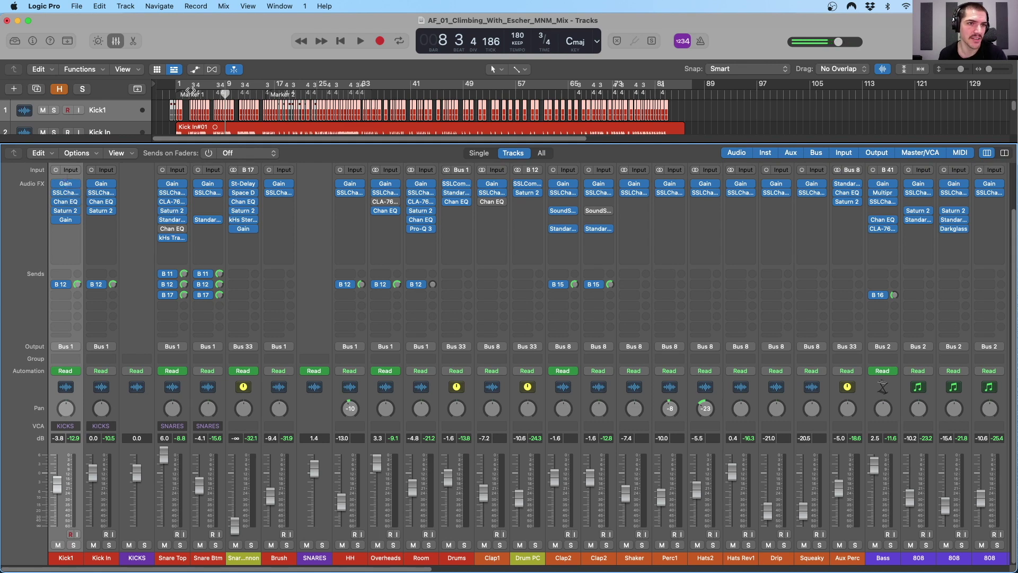
Return the playhead to the song start and open Kick1's SSLChannel to examine its LF, HF and compressor release controls
key("Return")
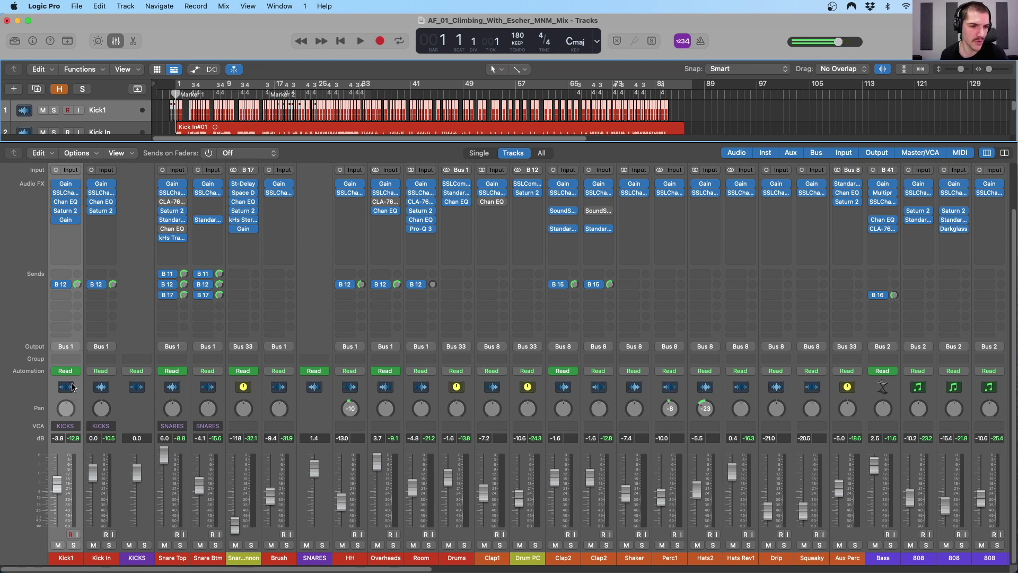
left_click(66, 194)
left_click_drag(385, 108, 370, 85)
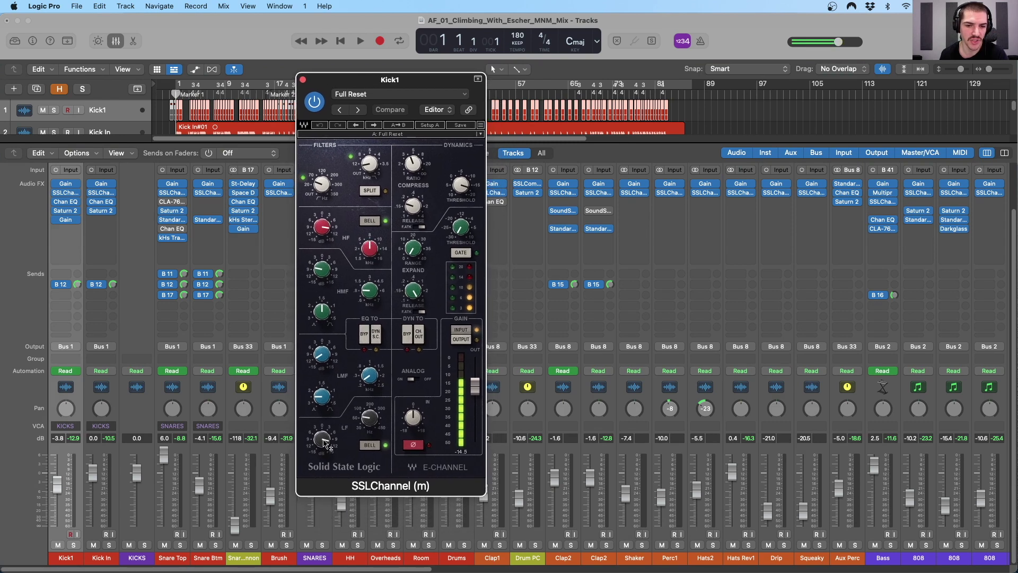
mouse_move(370, 419)
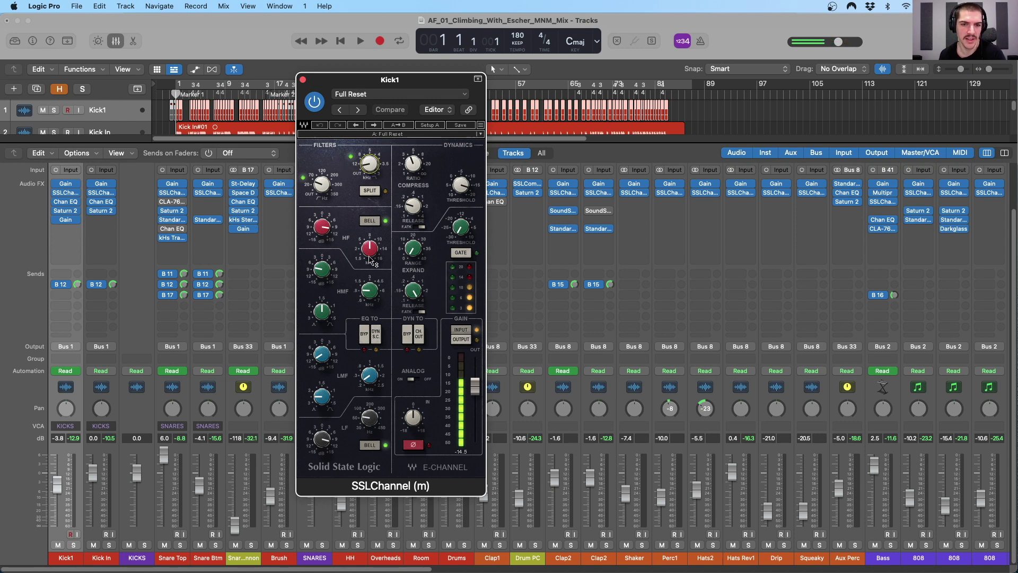
mouse_move(375, 254)
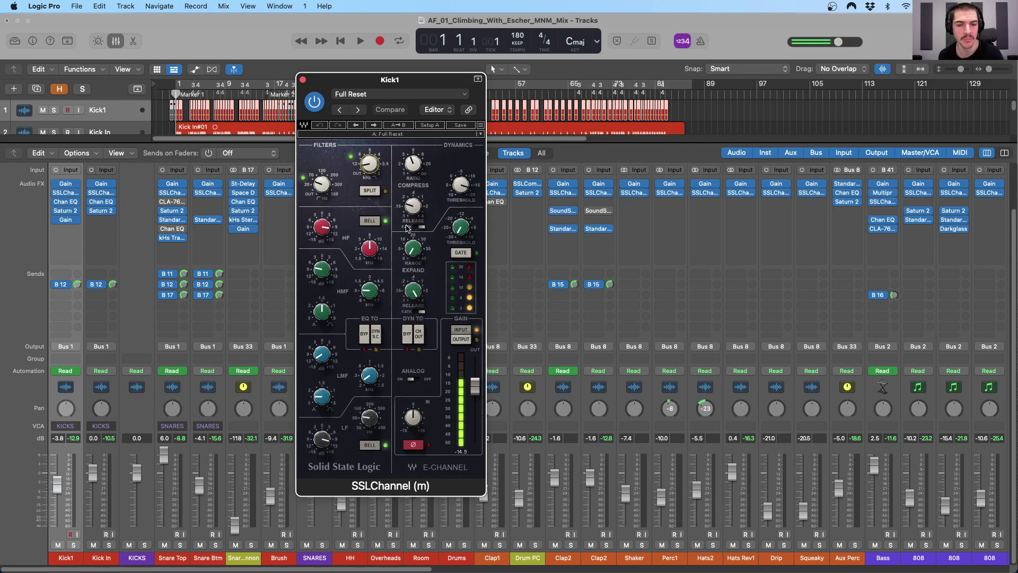
mouse_move(416, 210)
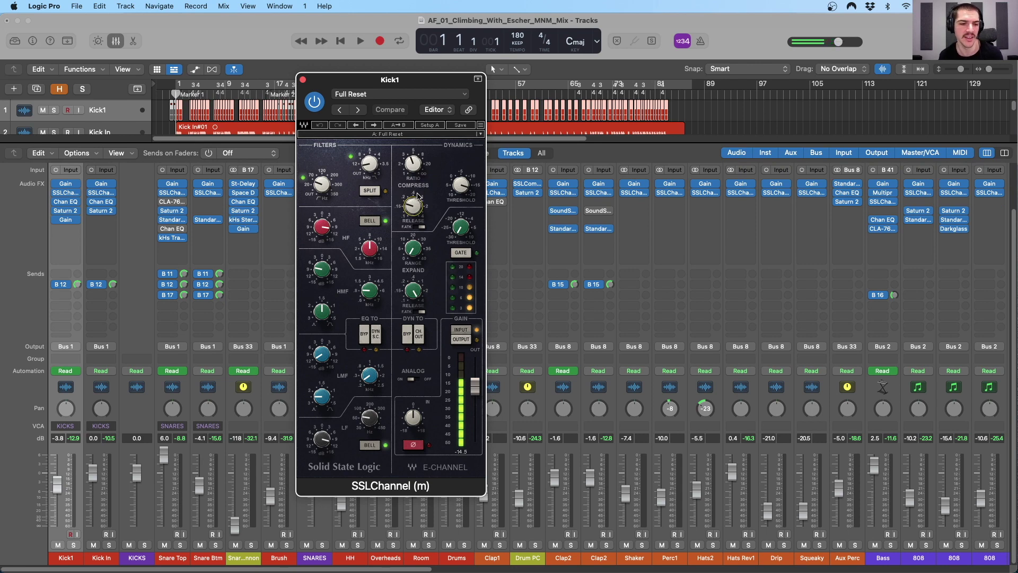
Solo Kick1 and play it while bypassing and re-enabling its SSLChannel for comparison, then stop playback and unsolo the track
left_click_drag(404, 80, 403, 75)
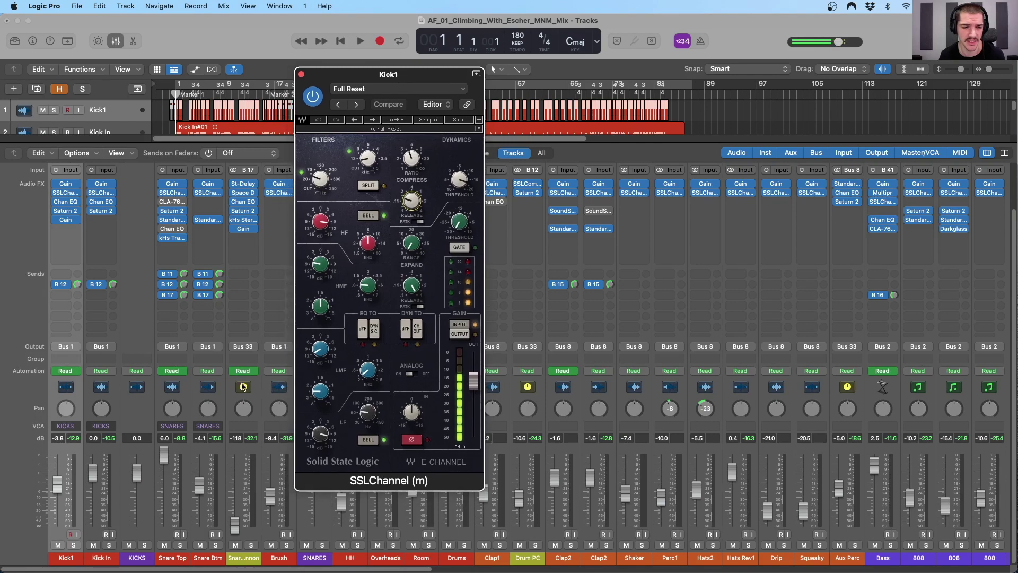
left_click(73, 545)
key("space")
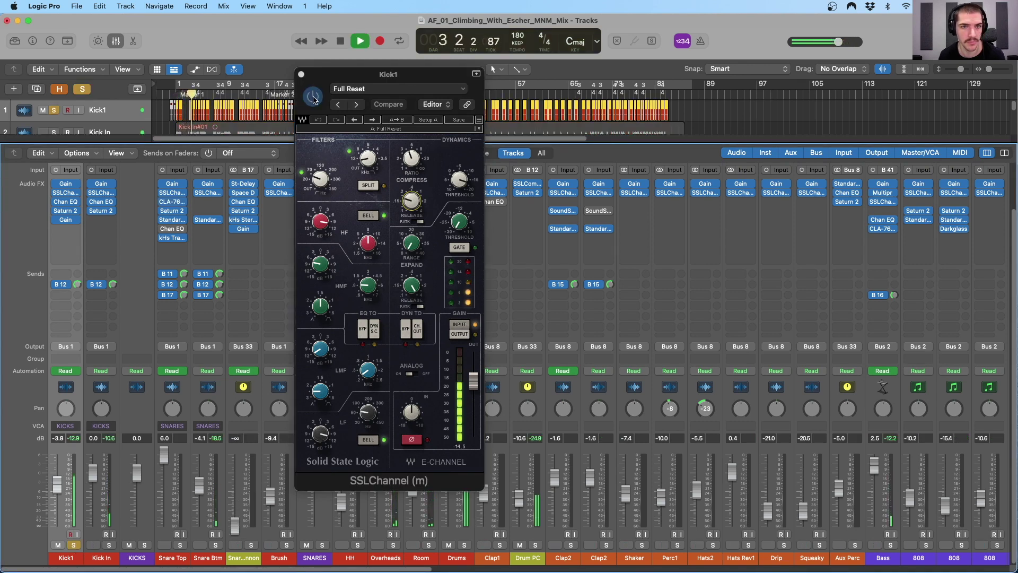
left_click(313, 98)
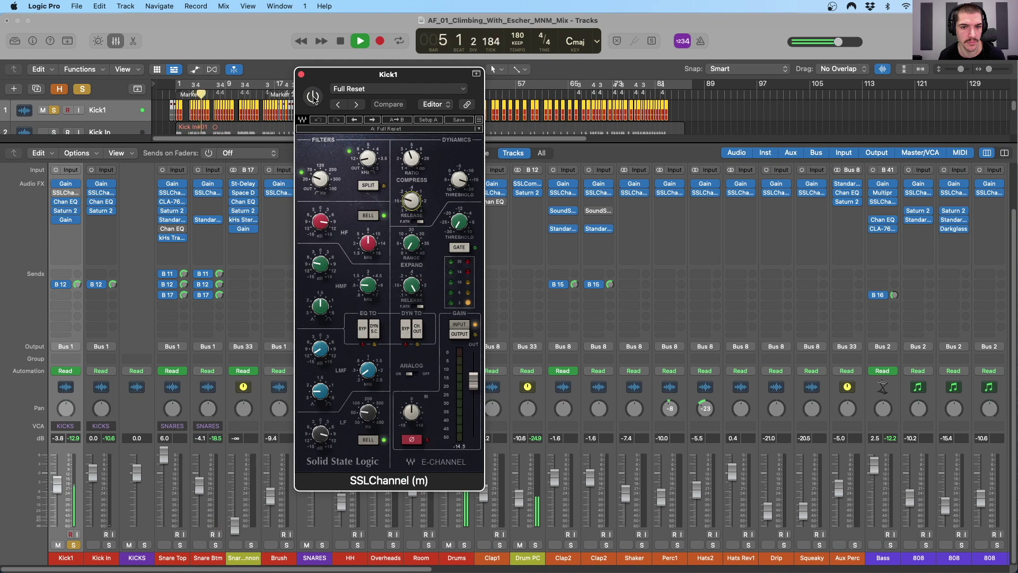
left_click(313, 98)
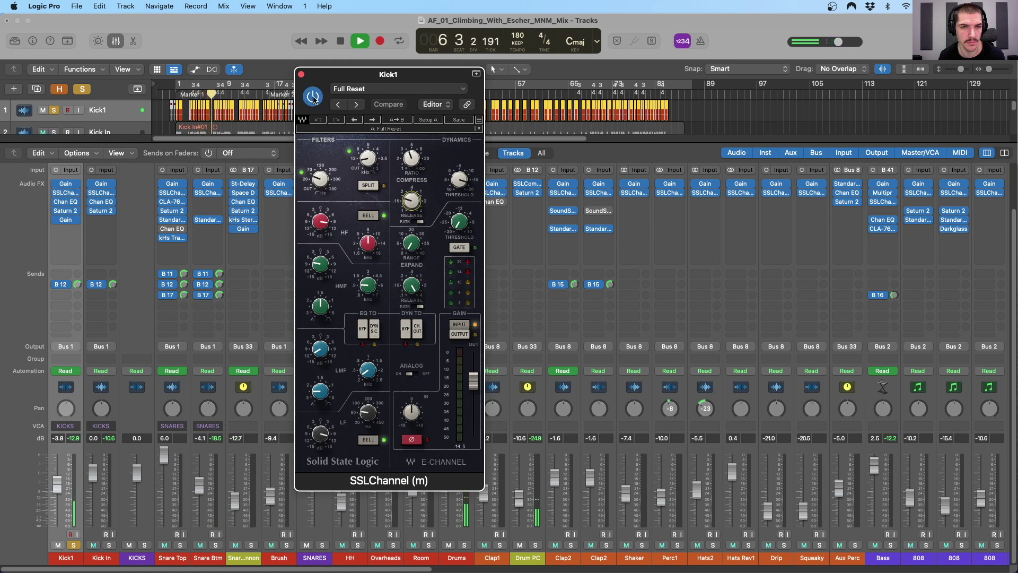
key("space")
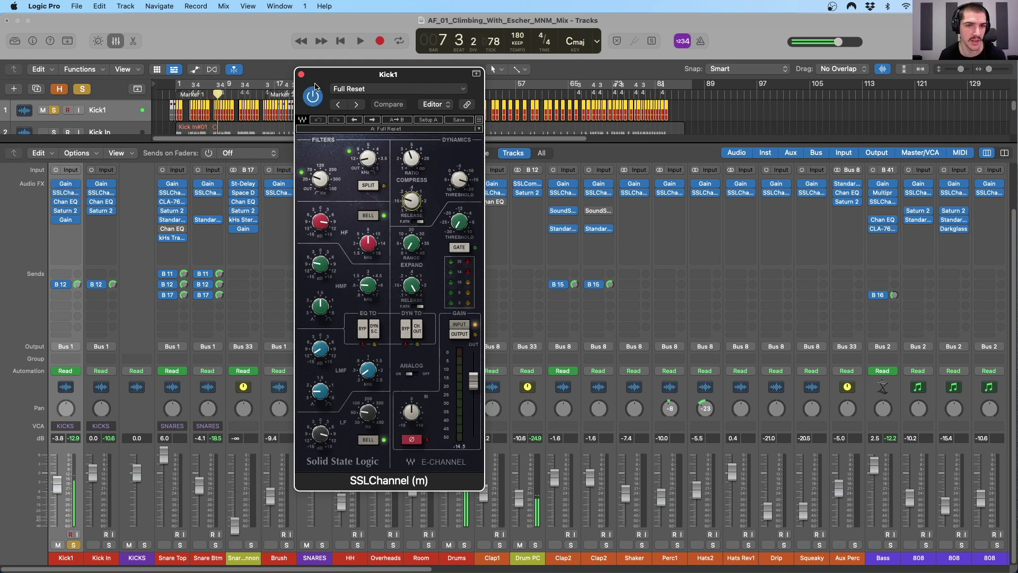
key("s")
left_click_drag(321, 80, 448, 114)
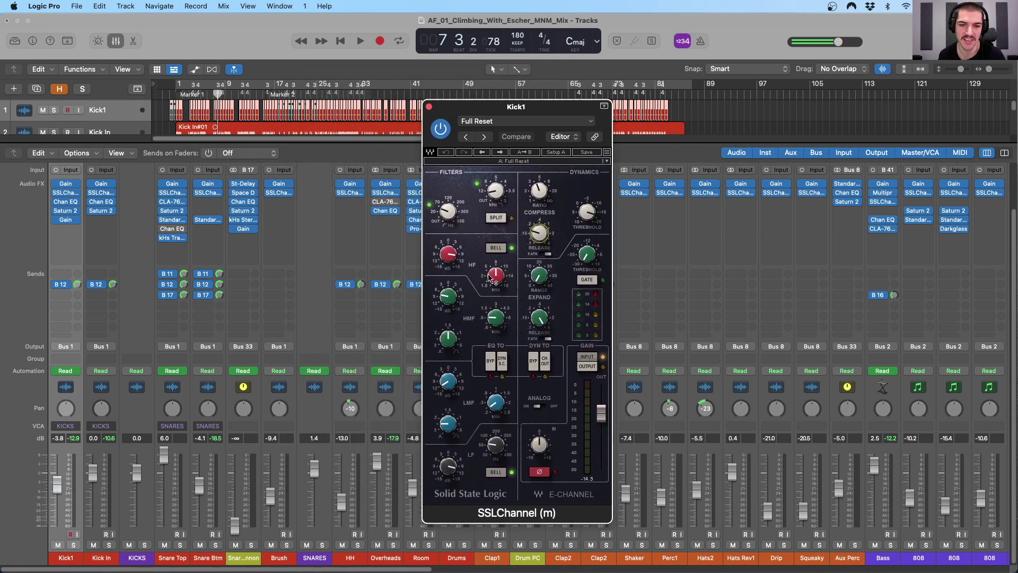
Close Kick1's SSLChannel and open Kick In's SSLChannel to examine its LF and HF controls
left_click_drag(444, 109, 445, 87)
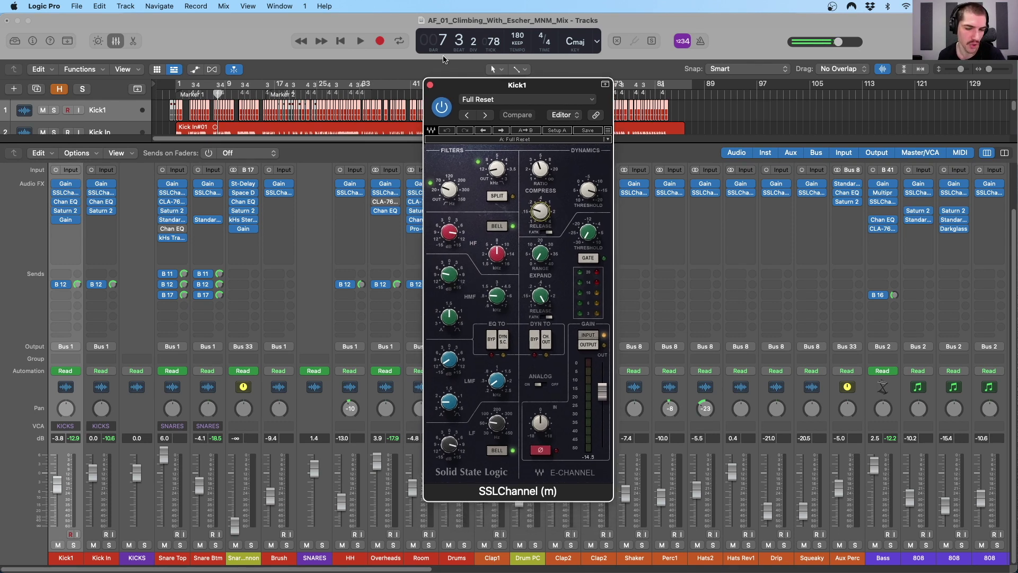
left_click(430, 86)
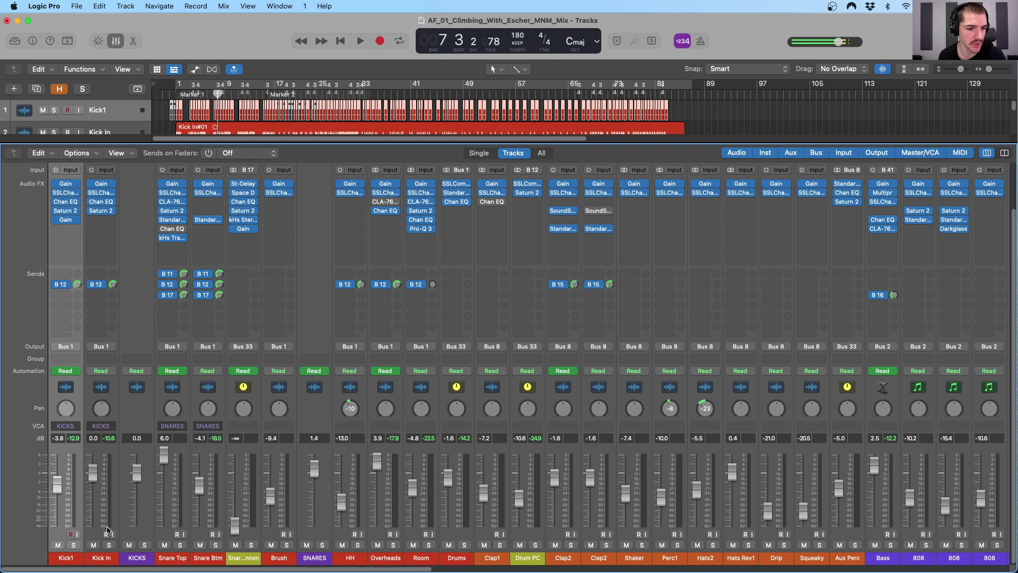
left_click(101, 193)
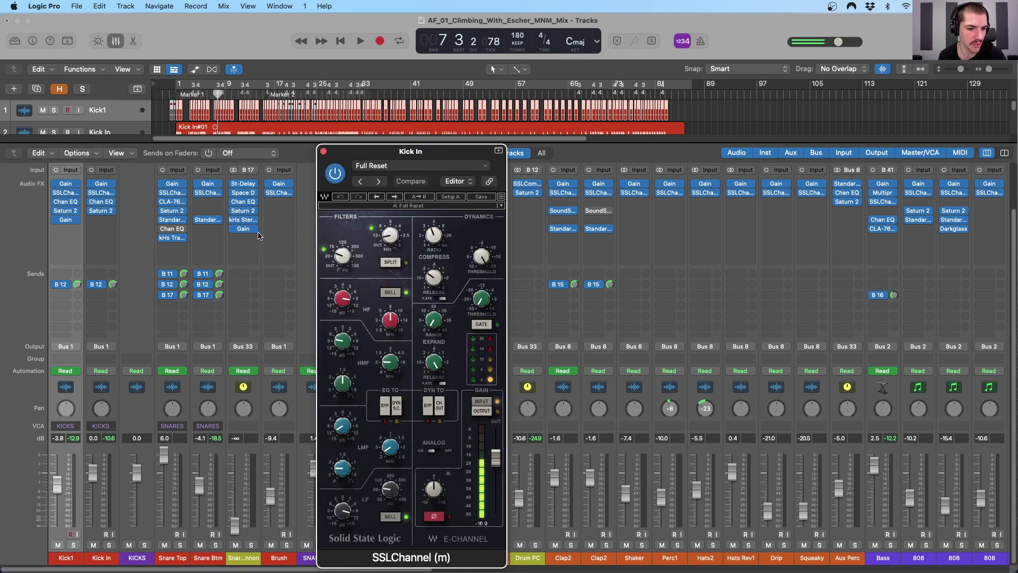
left_click_drag(489, 162, 586, 100)
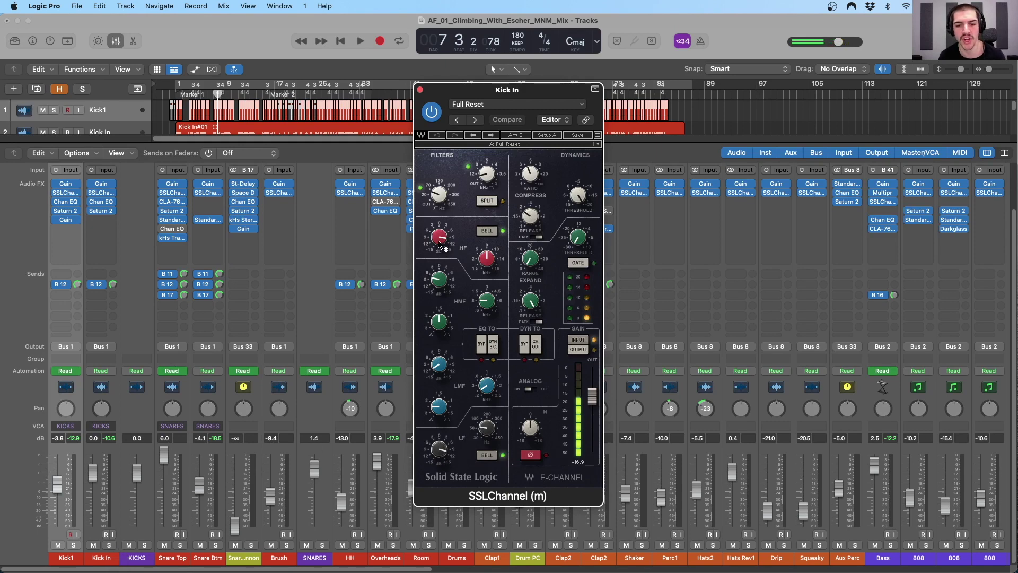
mouse_move(444, 455)
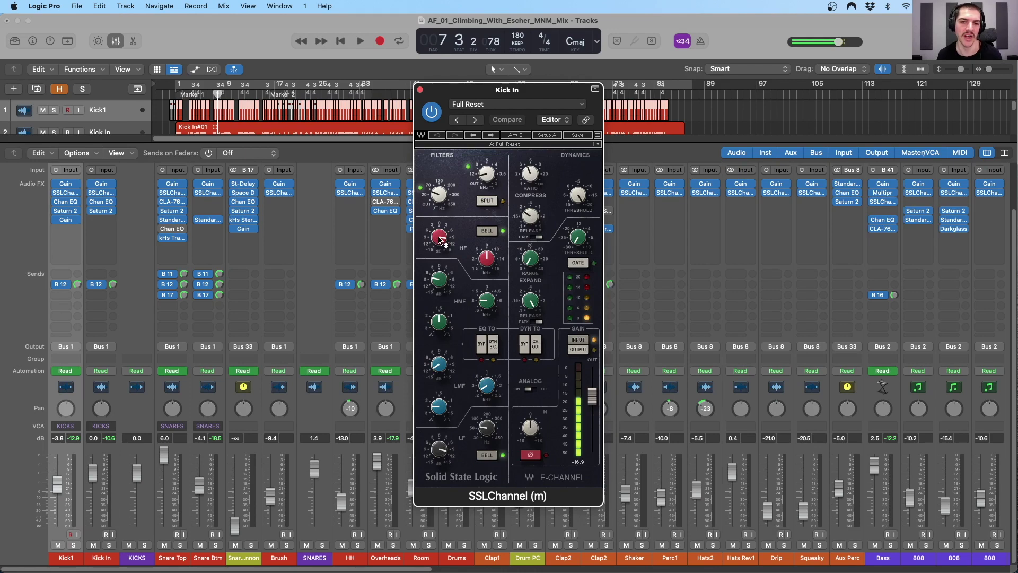
mouse_move(443, 240)
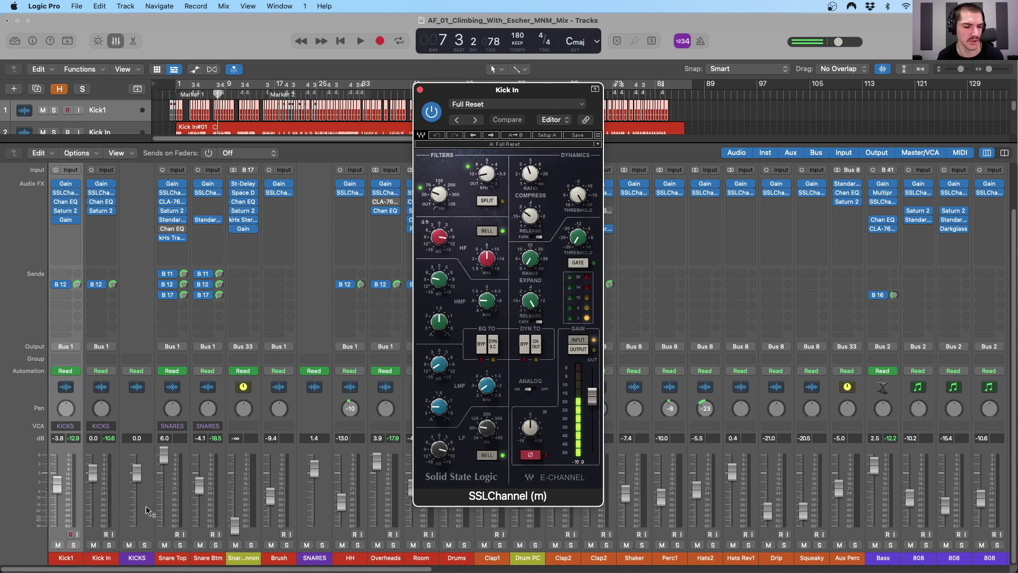
Solo Kick In during playback, bypass and re-enable its SSLChannel for comparison, then stop playback and unsolo the track
key("space")
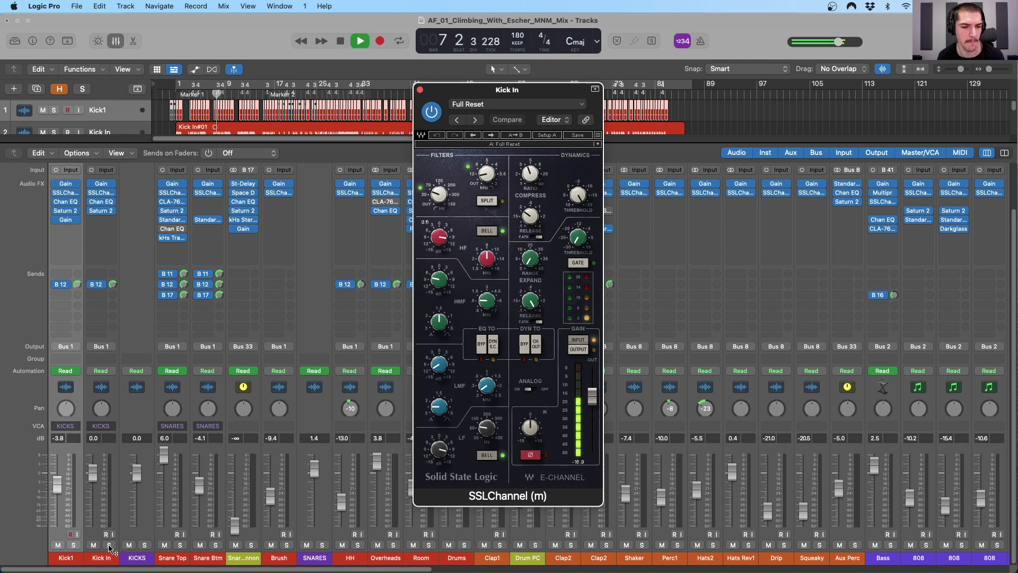
left_click(109, 546)
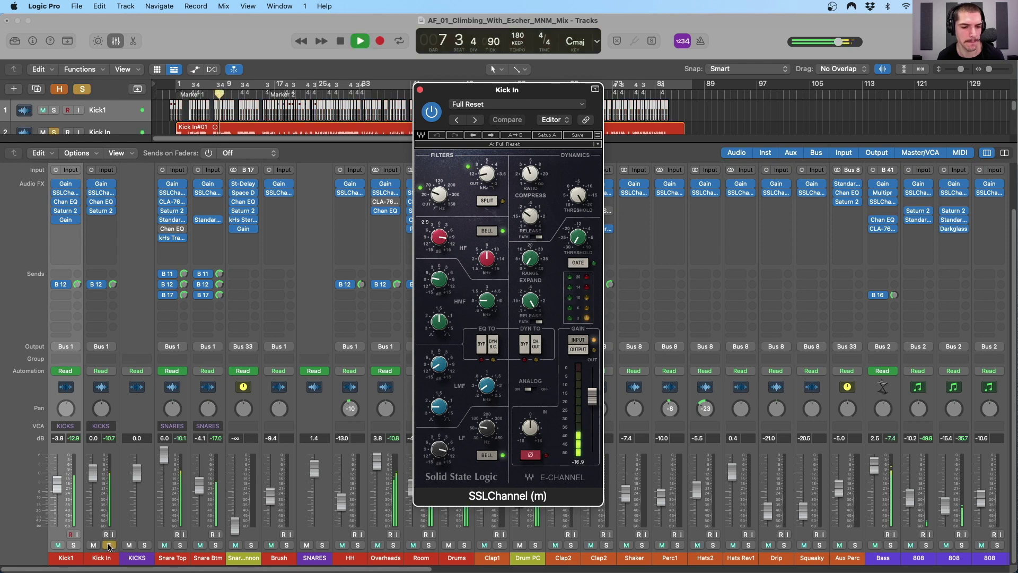
left_click(432, 112)
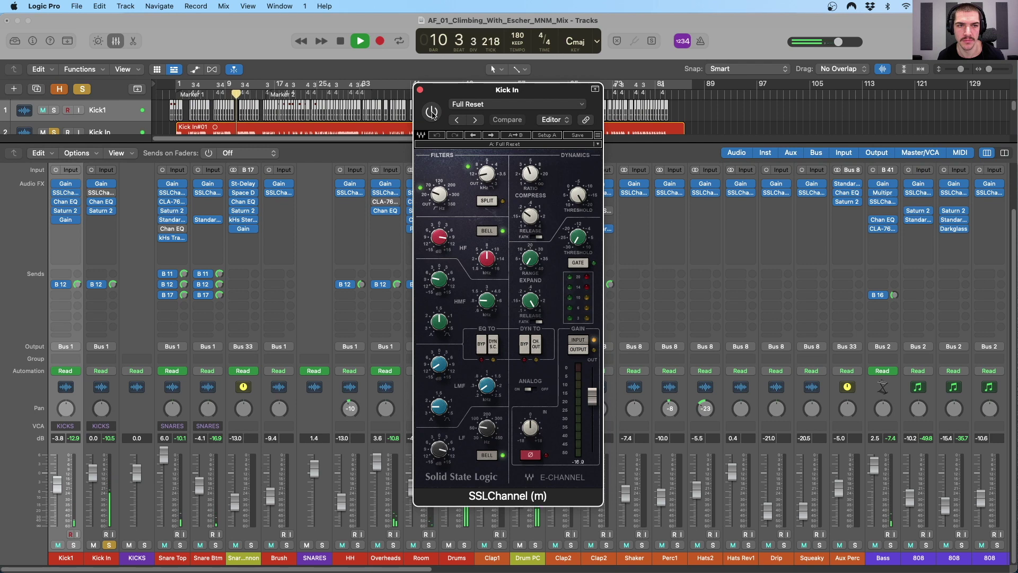
left_click(432, 112)
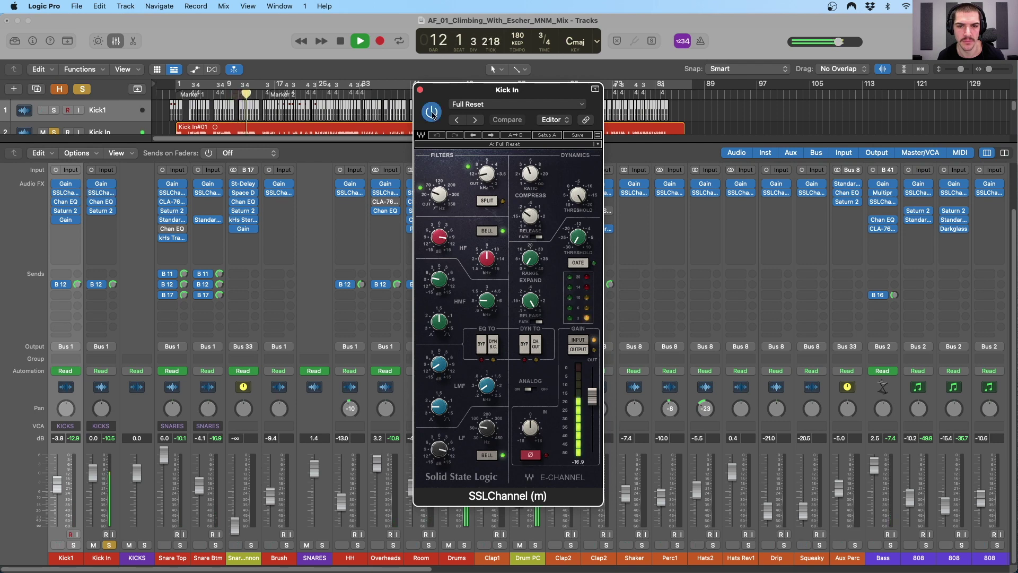
key("space")
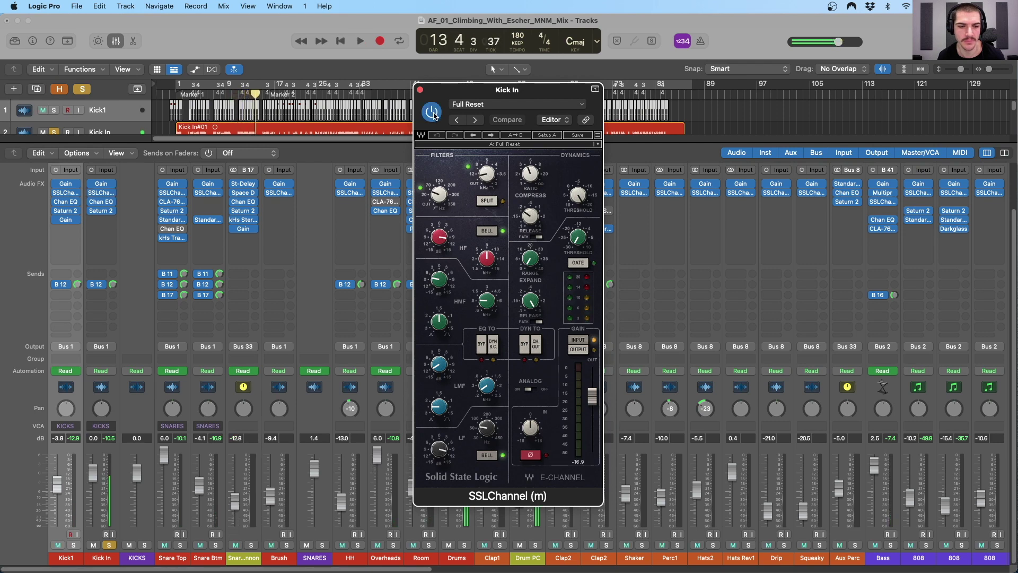
left_click(109, 545)
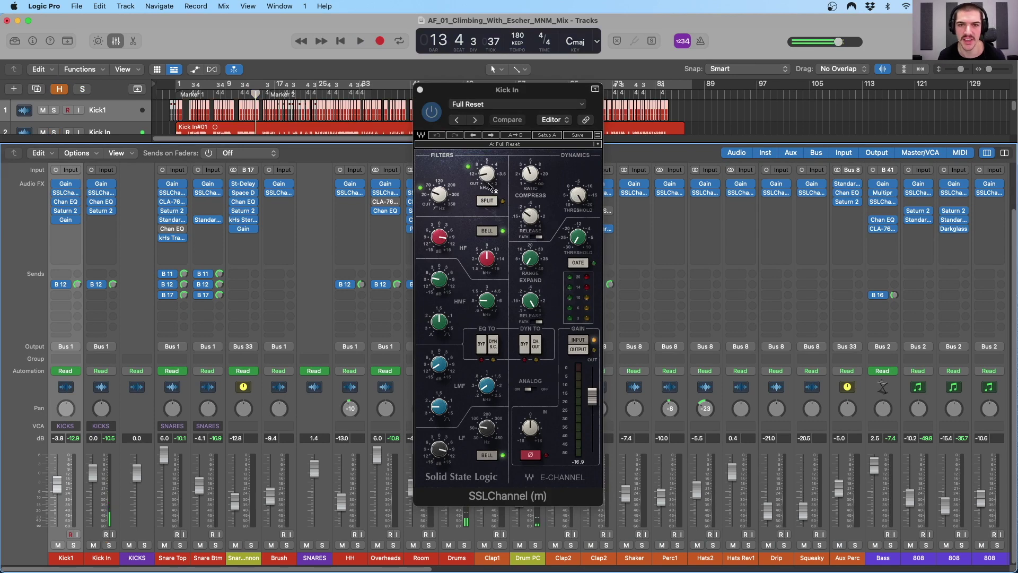
Open the Channel EQs of Kick1 and Kick In and arrange both windows to compare their low-mid cuts and 2680 Hz boosts
left_click_drag(494, 96, 520, 92)
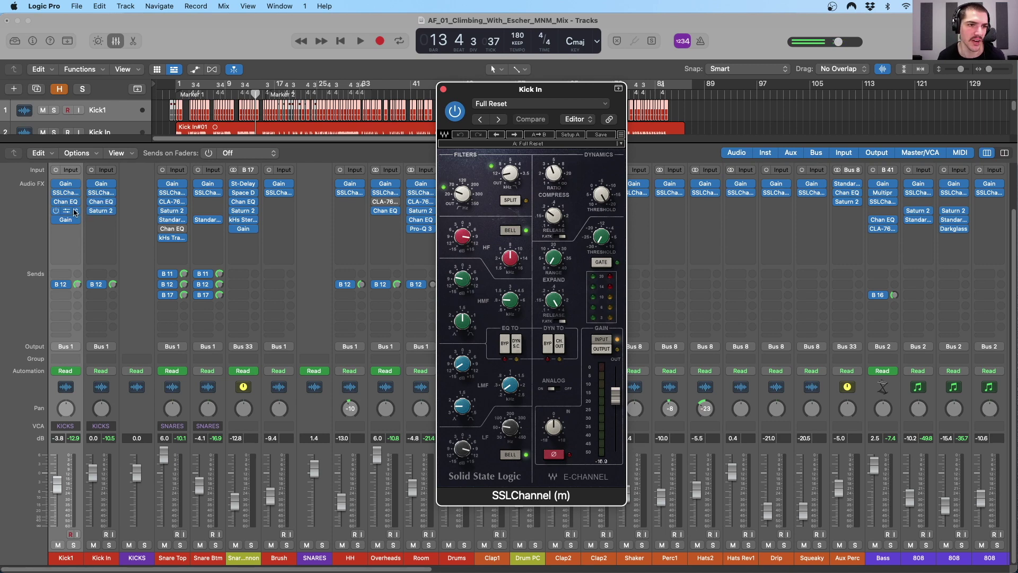
scroll(69, 206, "up", 1)
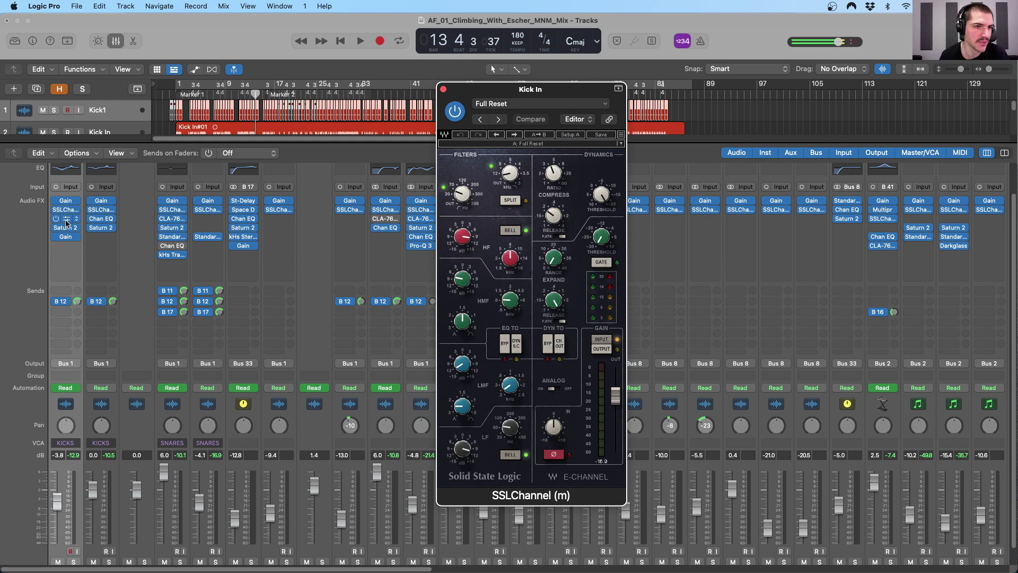
left_click(66, 219)
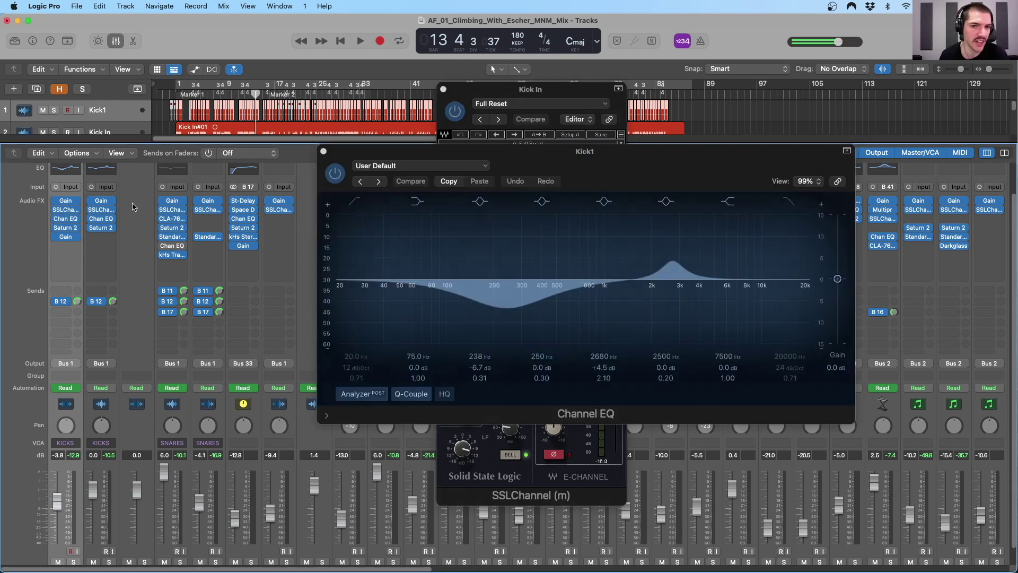
left_click(671, 258)
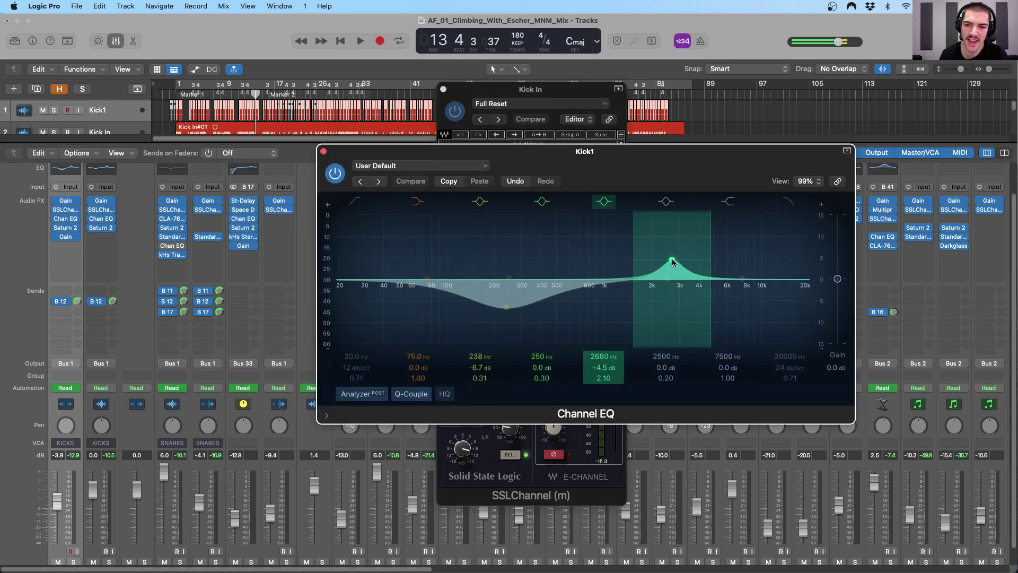
left_click(102, 170)
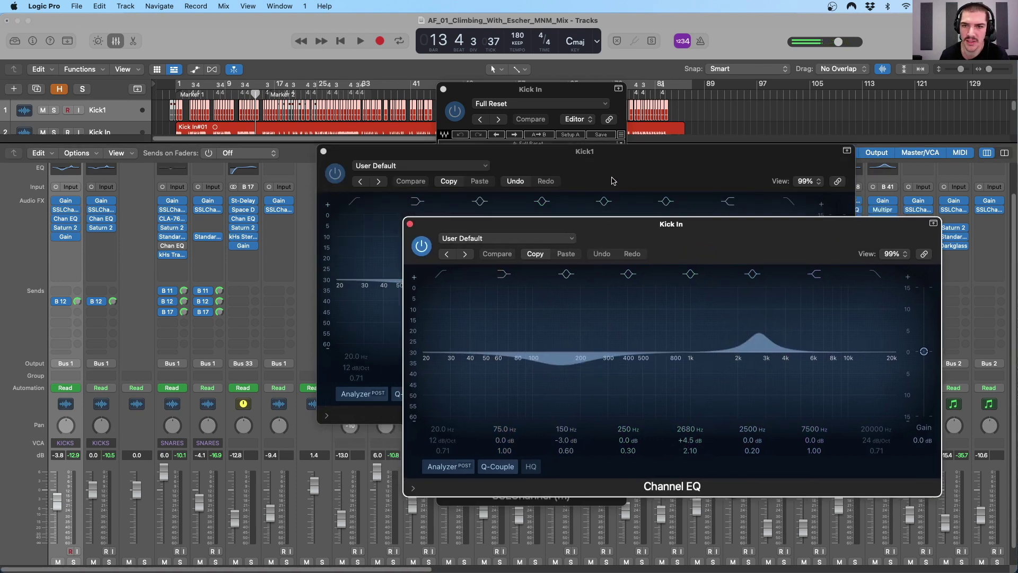
left_click_drag(611, 180, 447, 72)
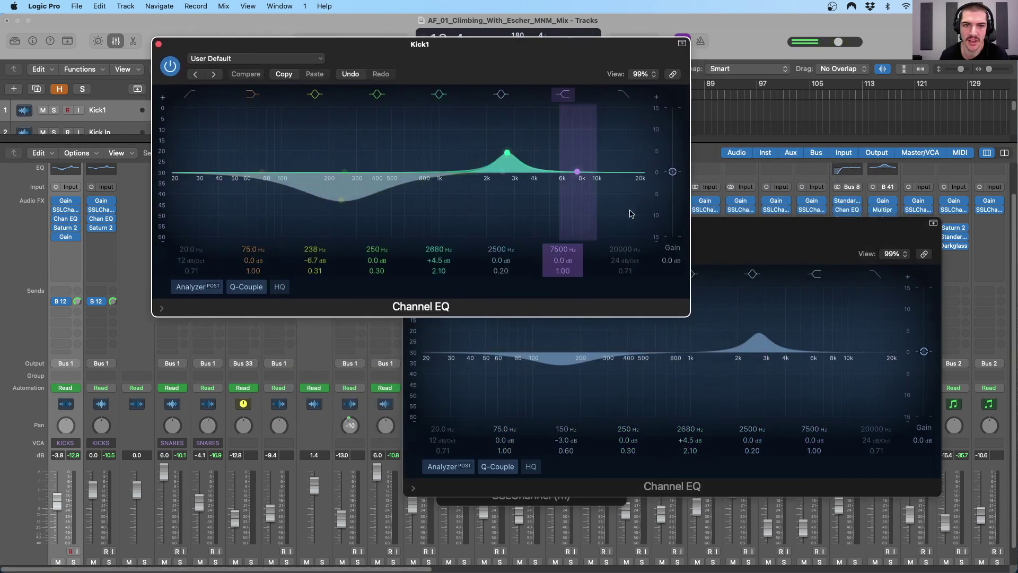
left_click(753, 239)
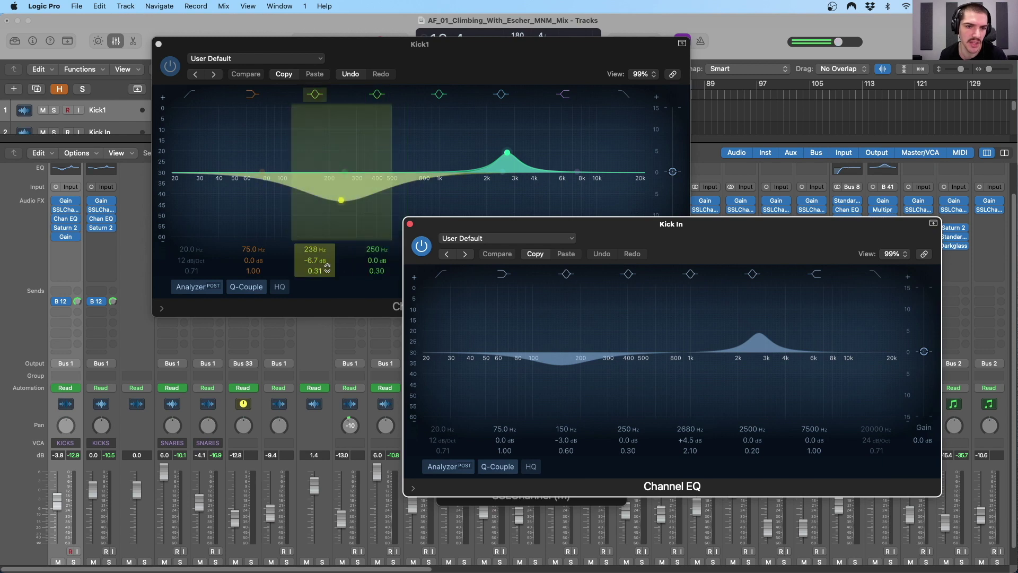
Close both kick Channel EQ windows and Kick In's SSLChannel
left_click(410, 224)
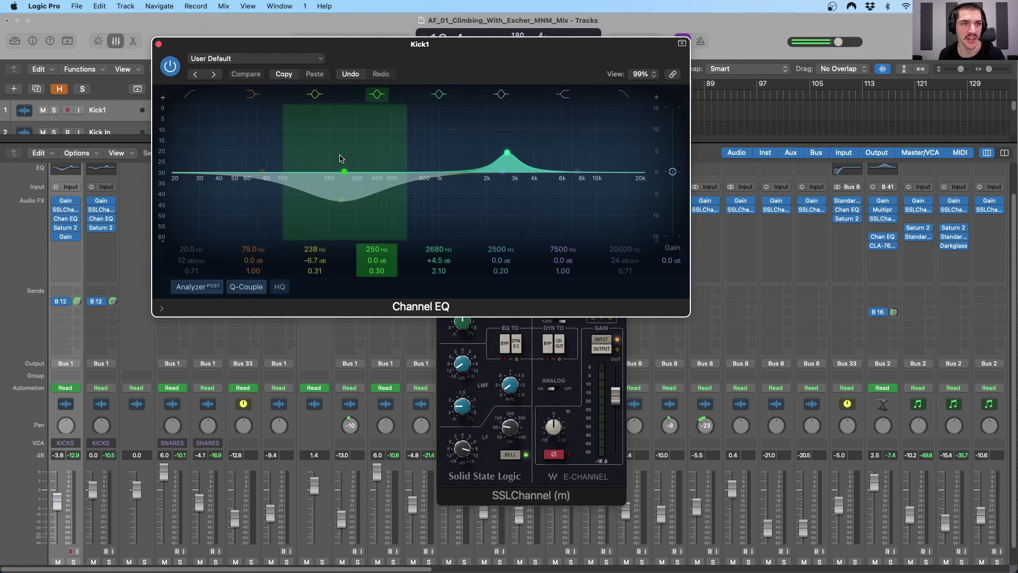
left_click(158, 45)
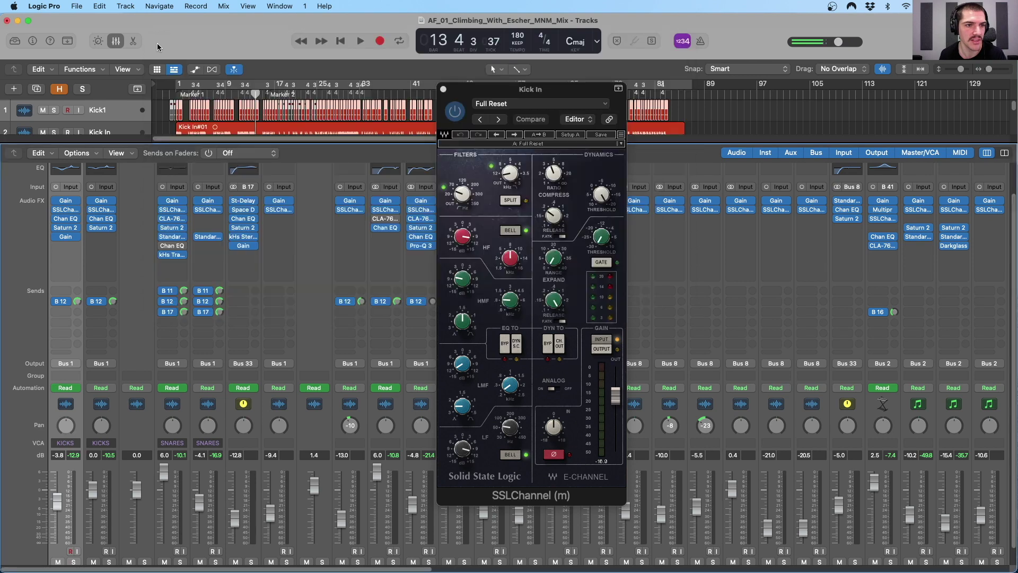
left_click(442, 89)
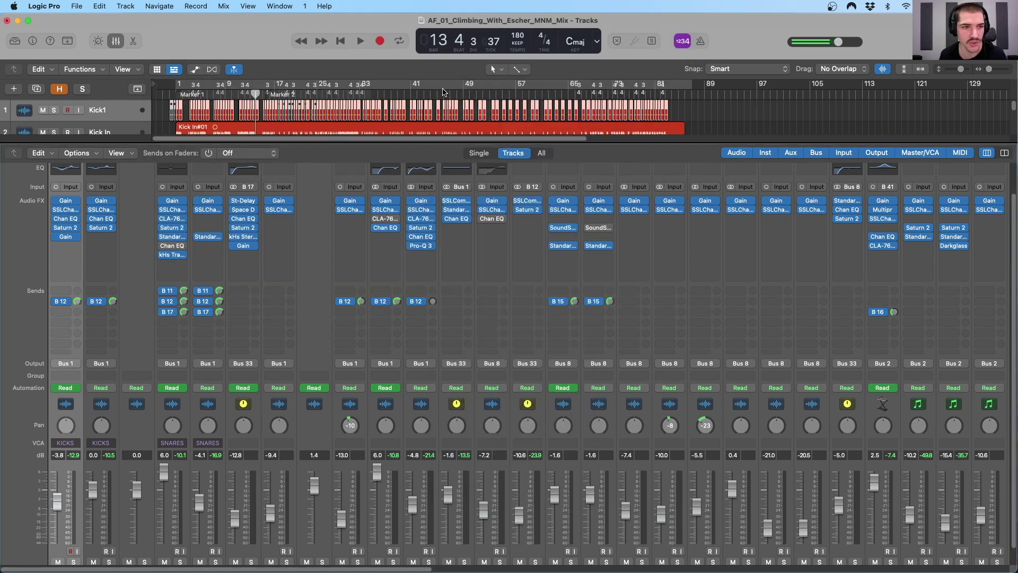
Open Saturn 2 on Kick1 and Kick In and place the windows next to each other to compare their Warm Tape settings
left_click(66, 228)
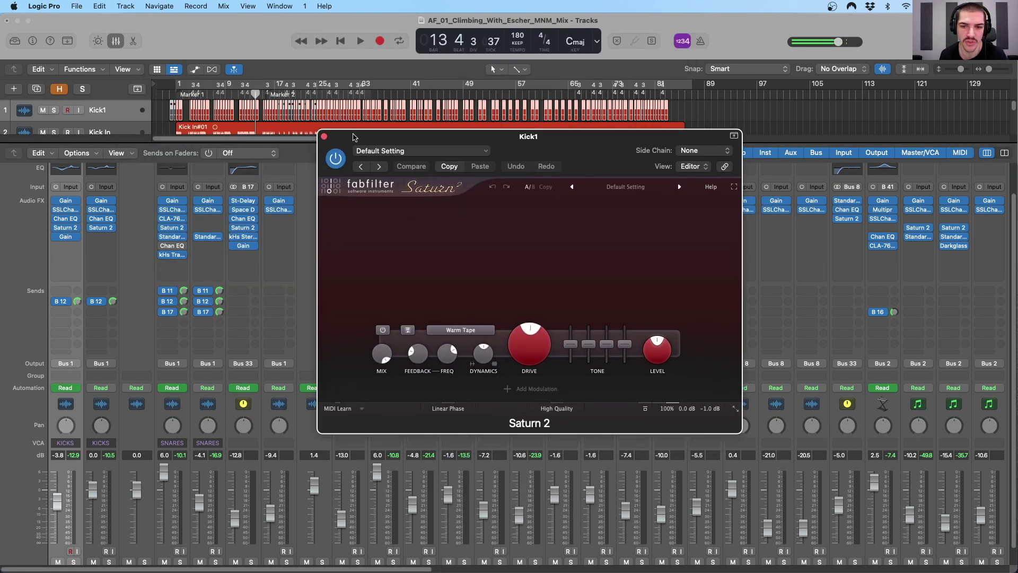
left_click(101, 228)
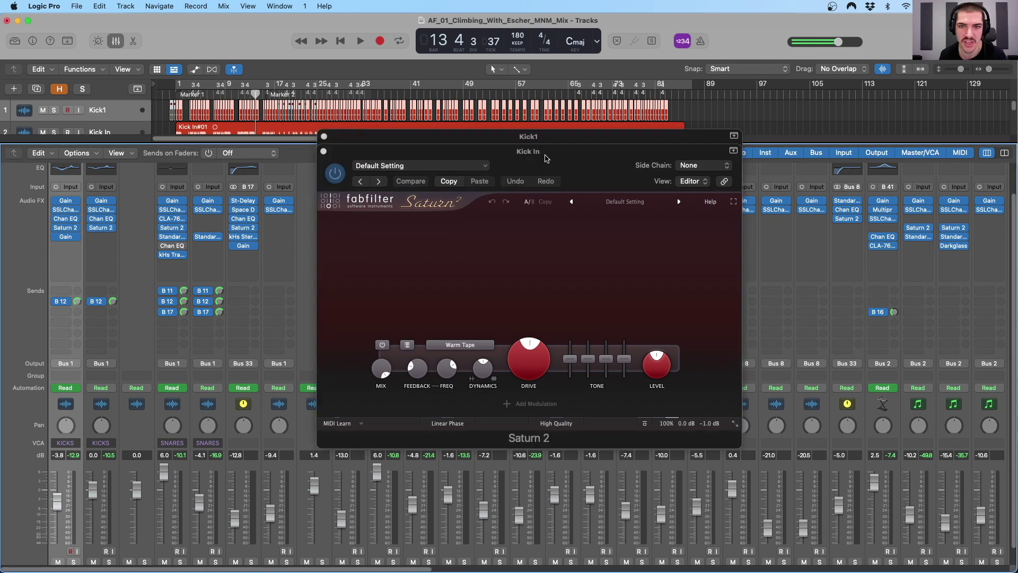
left_click(577, 145)
left_click_drag(578, 145, 335, 188)
left_click_drag(528, 170, 567, 174)
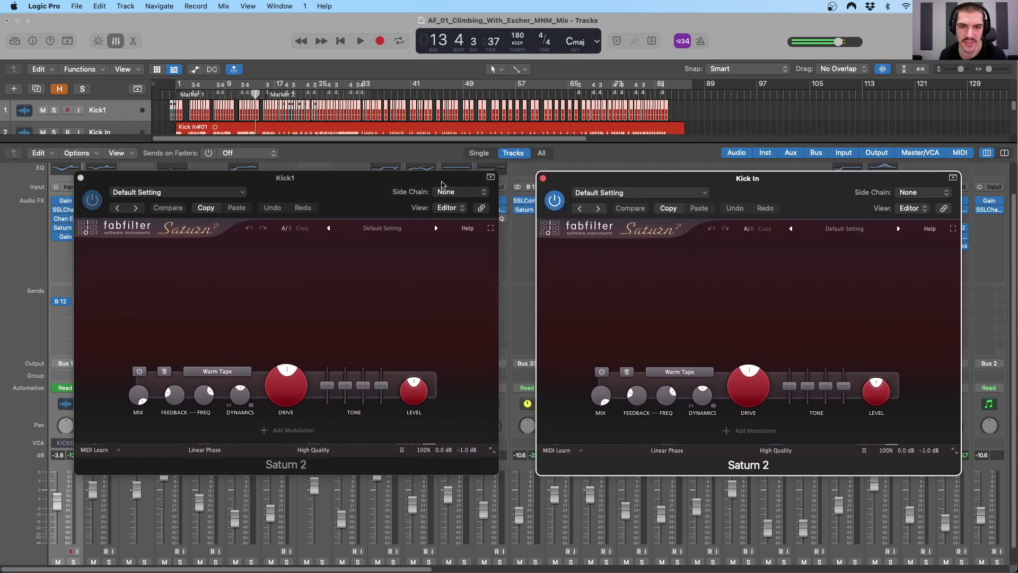
left_click_drag(440, 181, 467, 179)
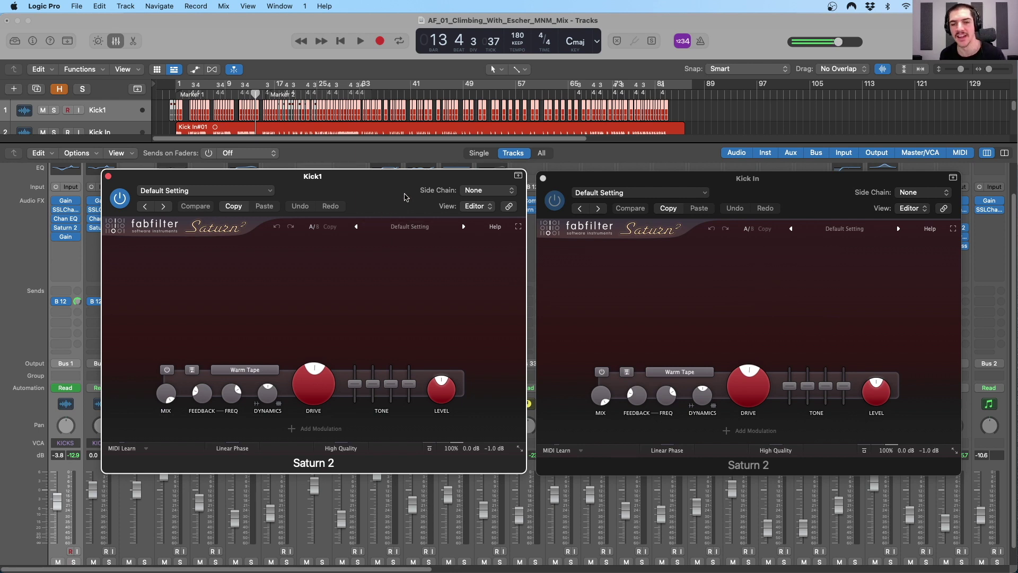
left_click_drag(145, 183, 210, 163)
Select and solo Kick1 and Kick In together, play them while switching their Saturn 2 inserts off, on and off again, then stop playback
scroll(81, 506, "down", 2)
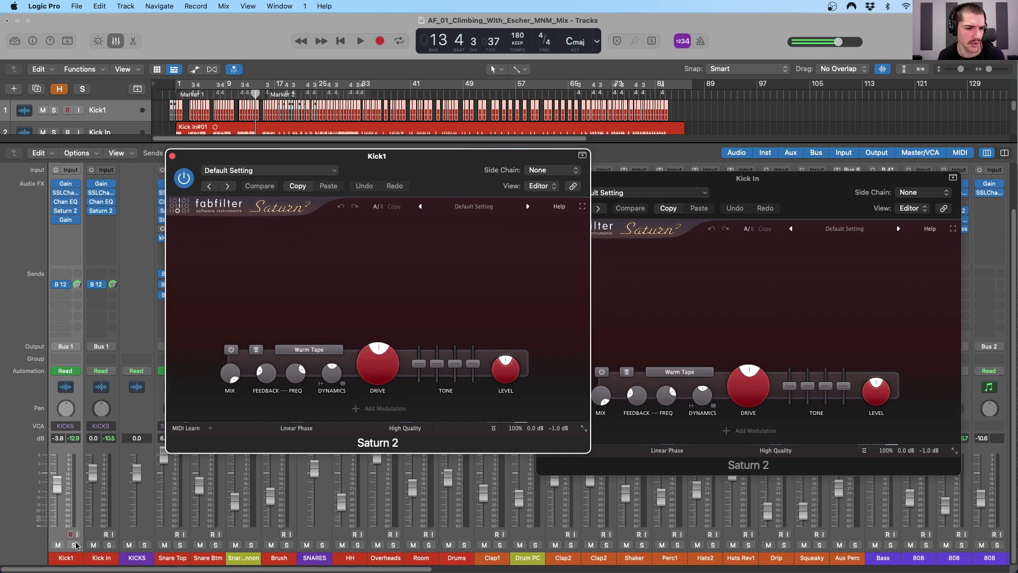
left_click(113, 419)
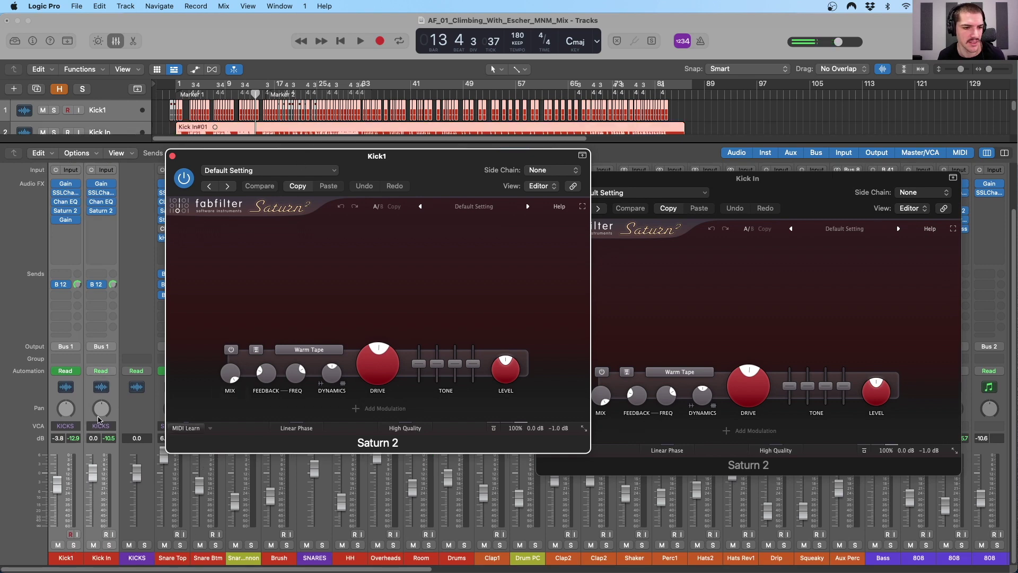
left_click(73, 545)
key("space")
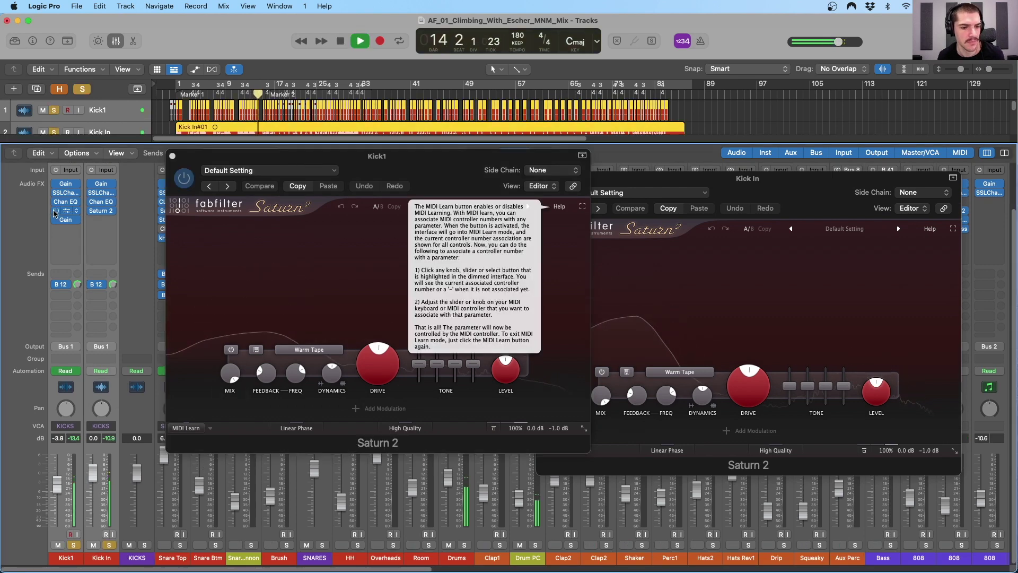
left_click(56, 212)
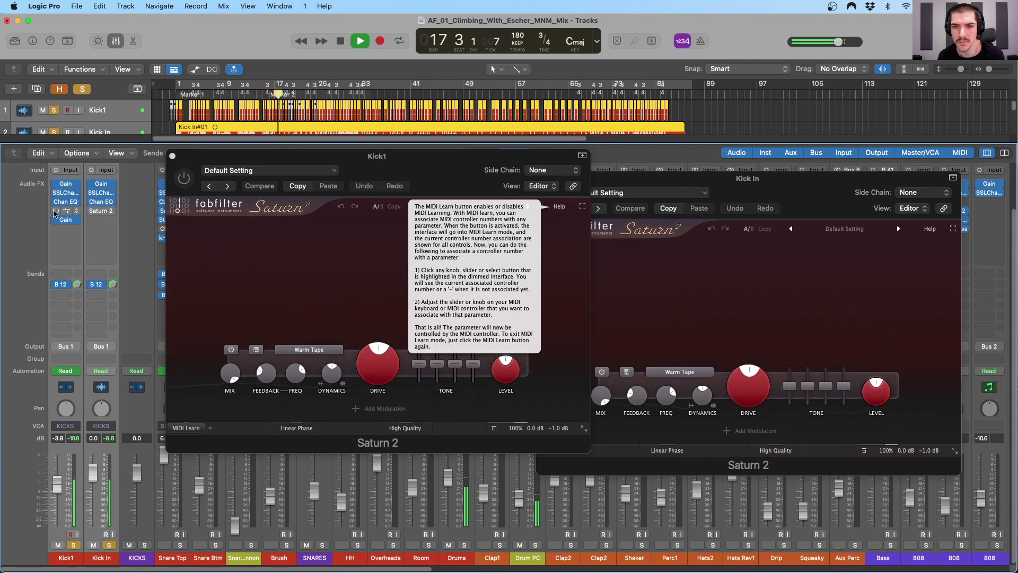
left_click(56, 212)
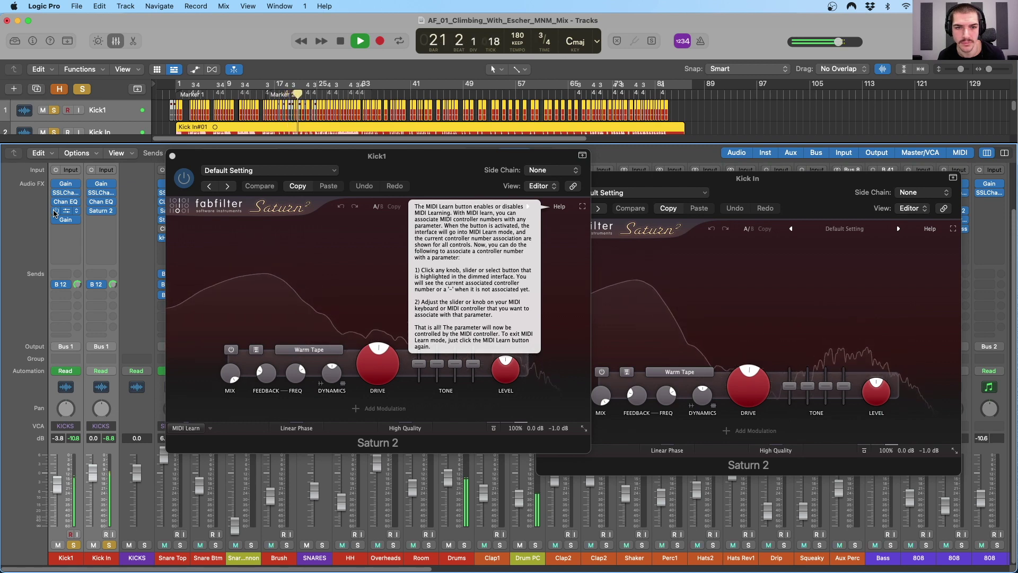
left_click(55, 213)
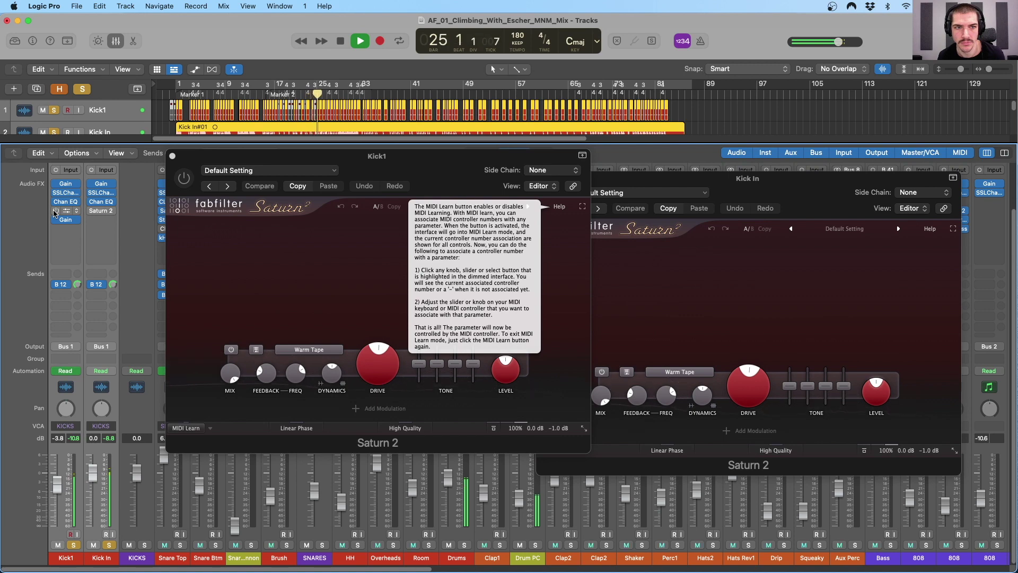
key("space")
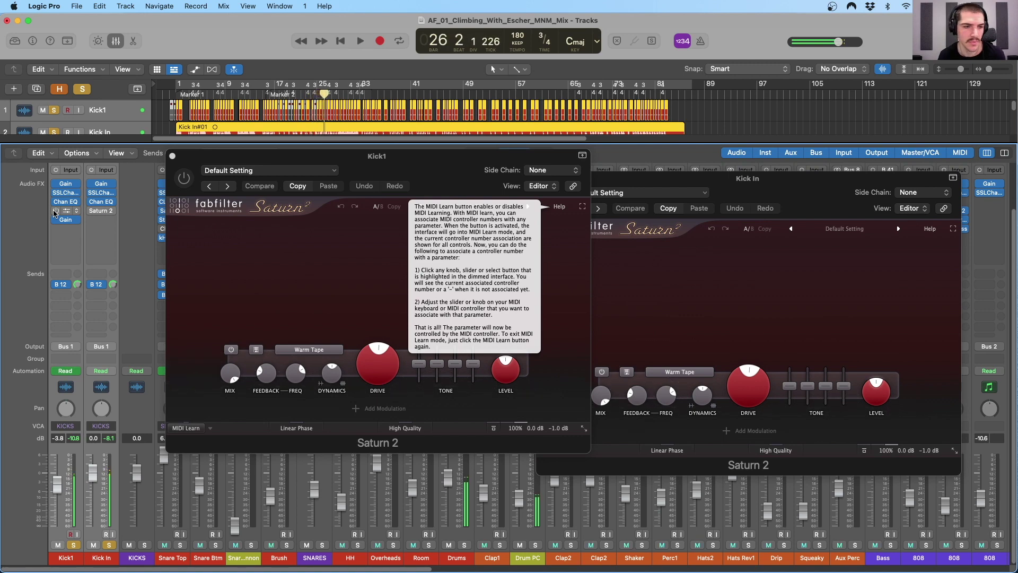
Unsolo both kicks and re-enable their Saturn 2 inserts, keeping the two plug-in windows side by side
left_click_drag(340, 165, 288, 174)
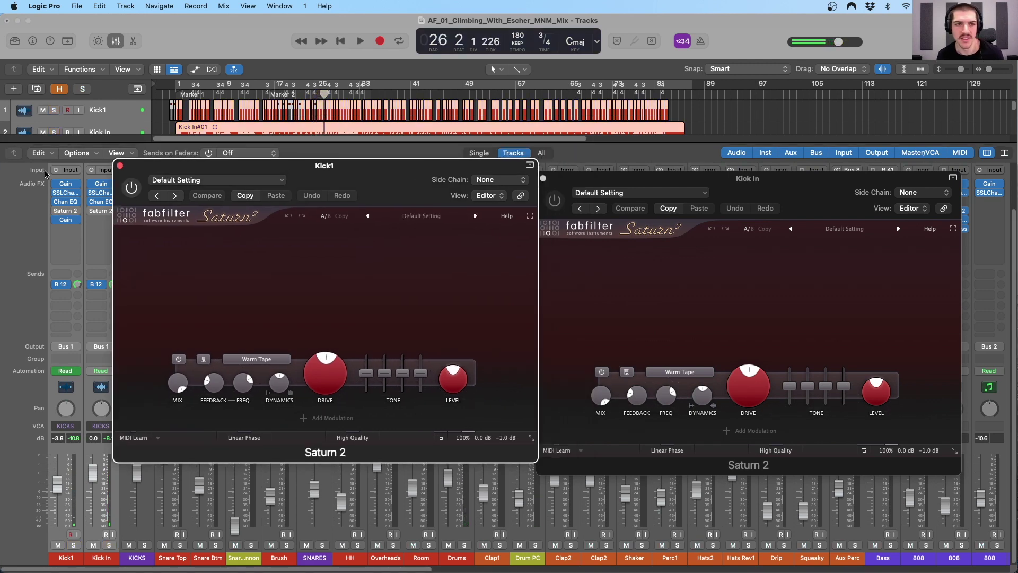
left_click(556, 201)
left_click_drag(561, 180, 581, 161)
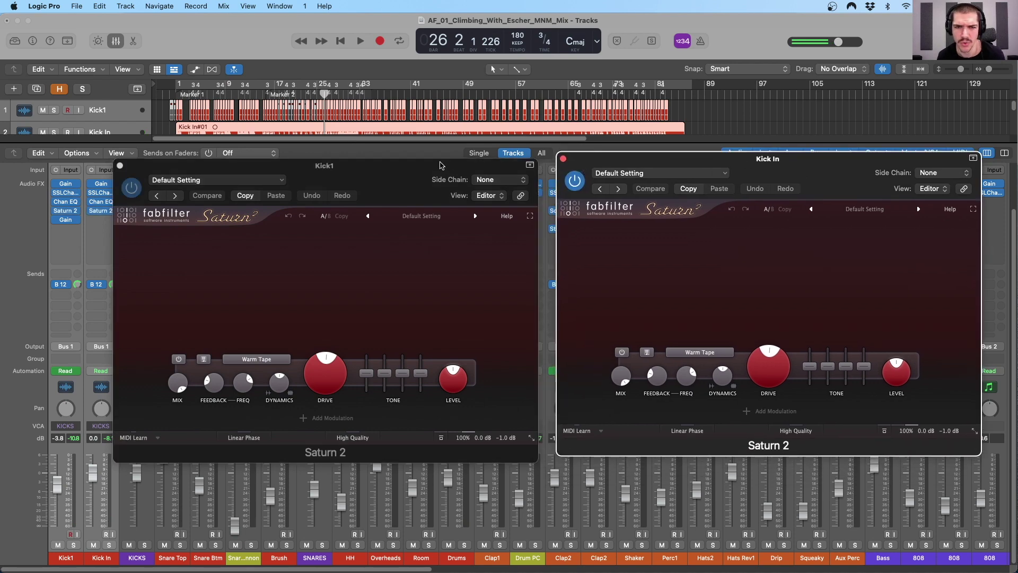
Move Kick1's Saturn 2 window clear of the faders and mute the Drum PC channel
left_click_drag(439, 171, 454, 164)
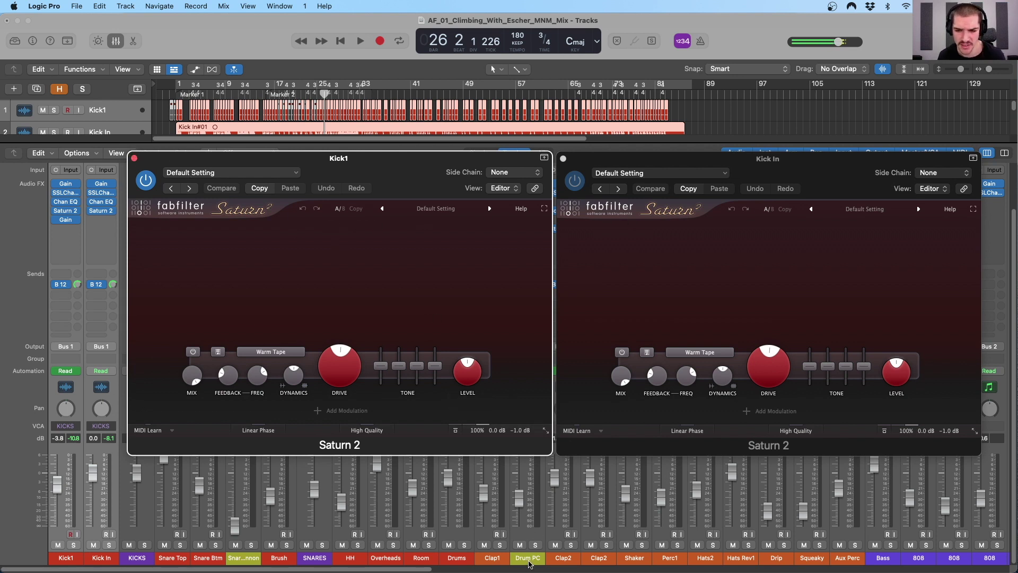
left_click_drag(374, 169, 371, 152)
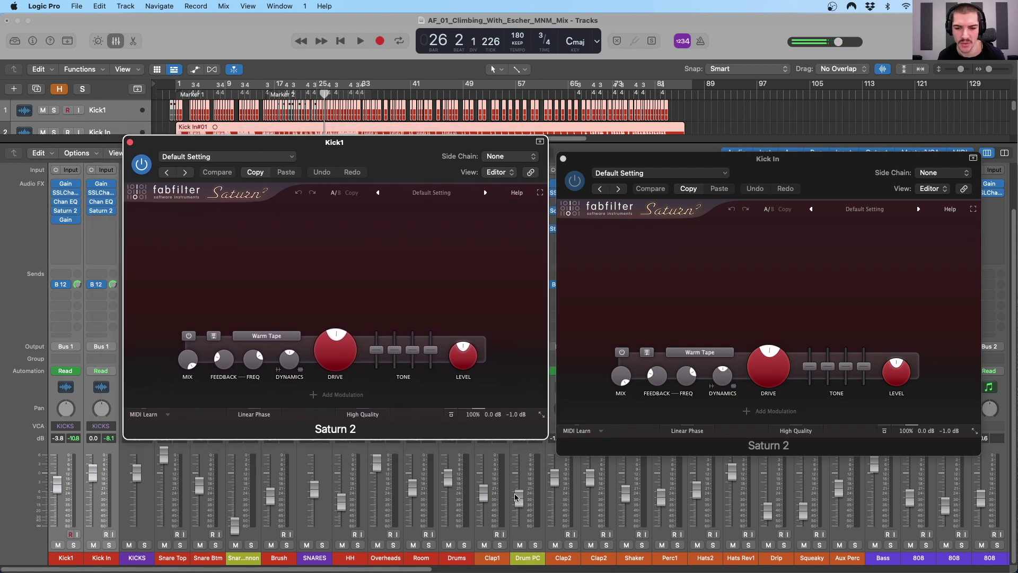
left_click(520, 546)
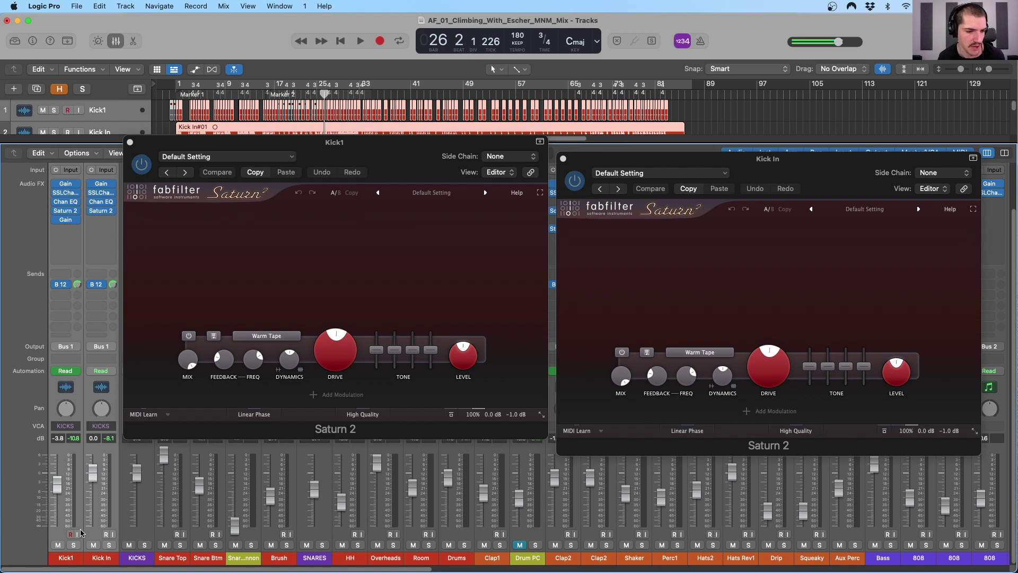
Solo both kicks, play them while switching their Saturn 2 inserts off, on and off again, then unsolo them and stop playback
left_click(74, 545)
key("space")
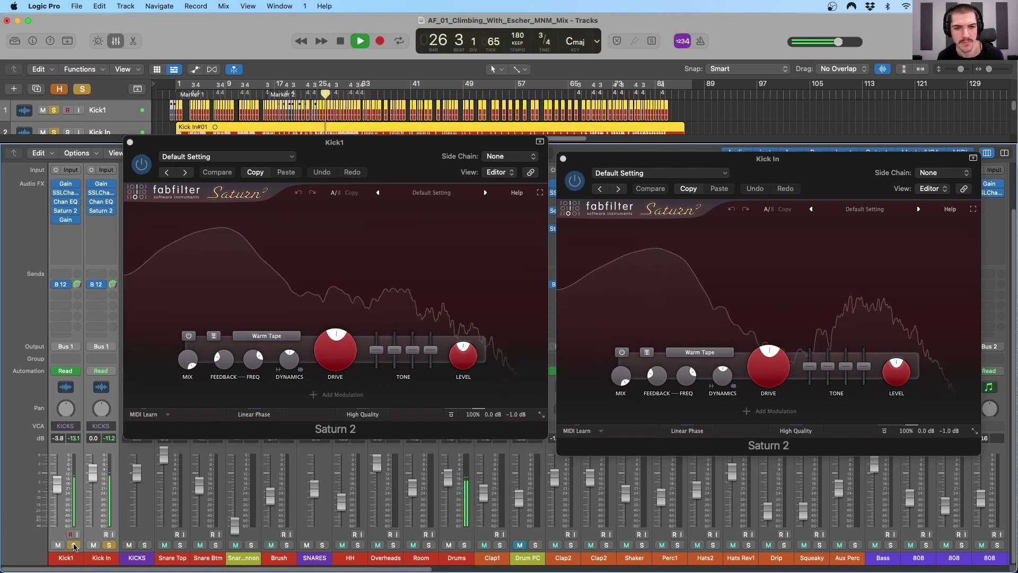
left_click(91, 211)
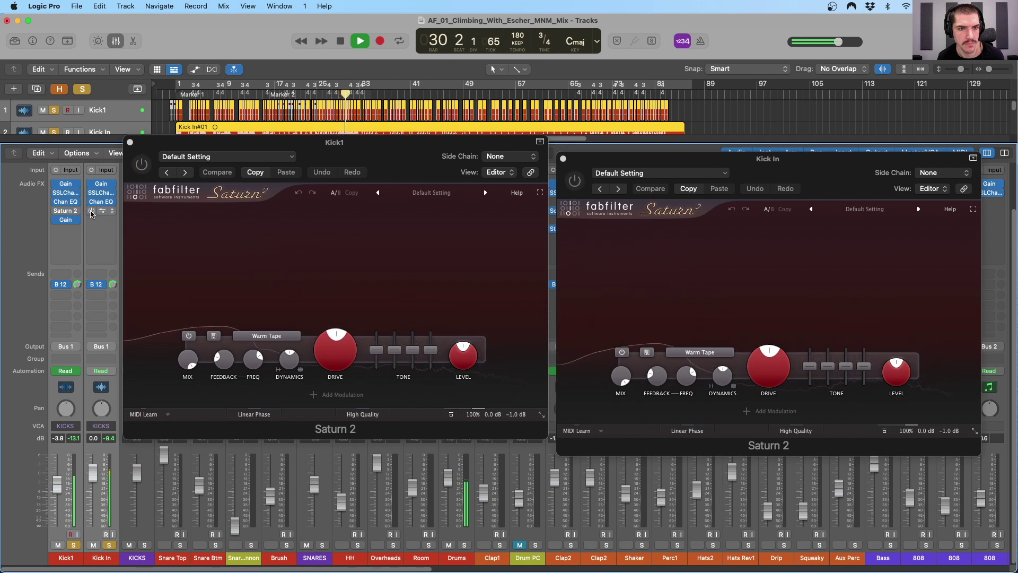
left_click(91, 213)
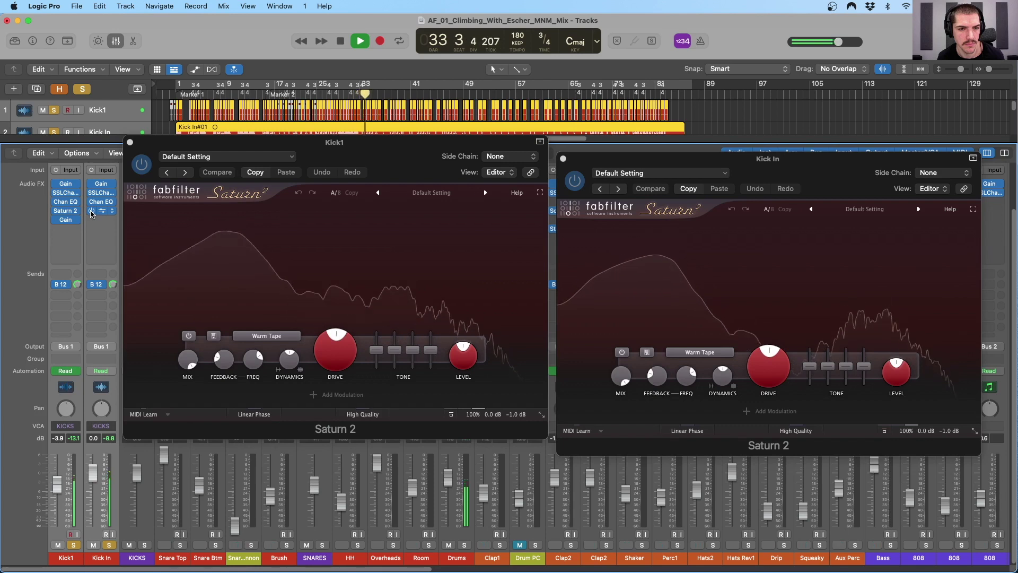
left_click(92, 212)
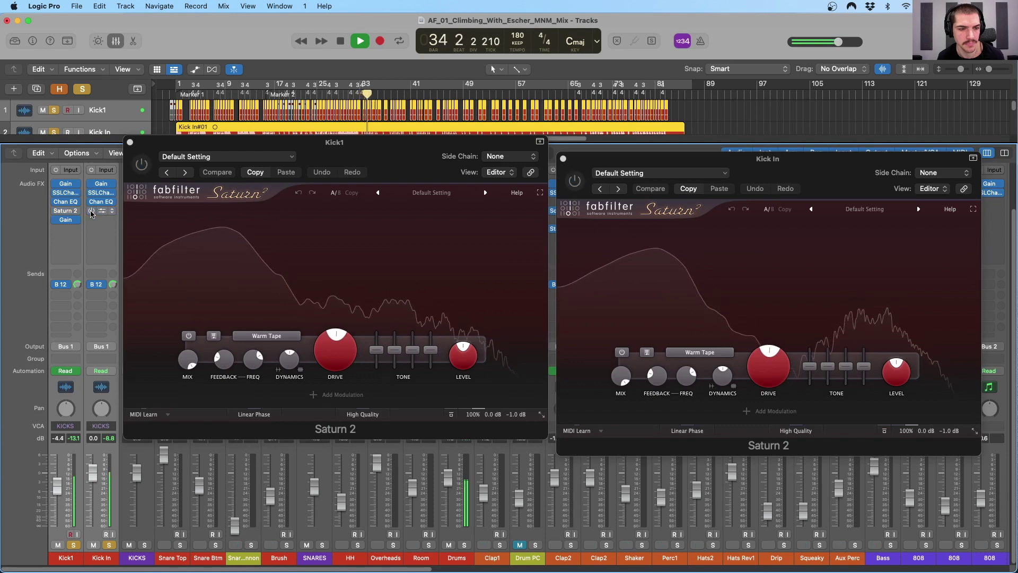
left_click(108, 546)
left_click(109, 546)
key("space")
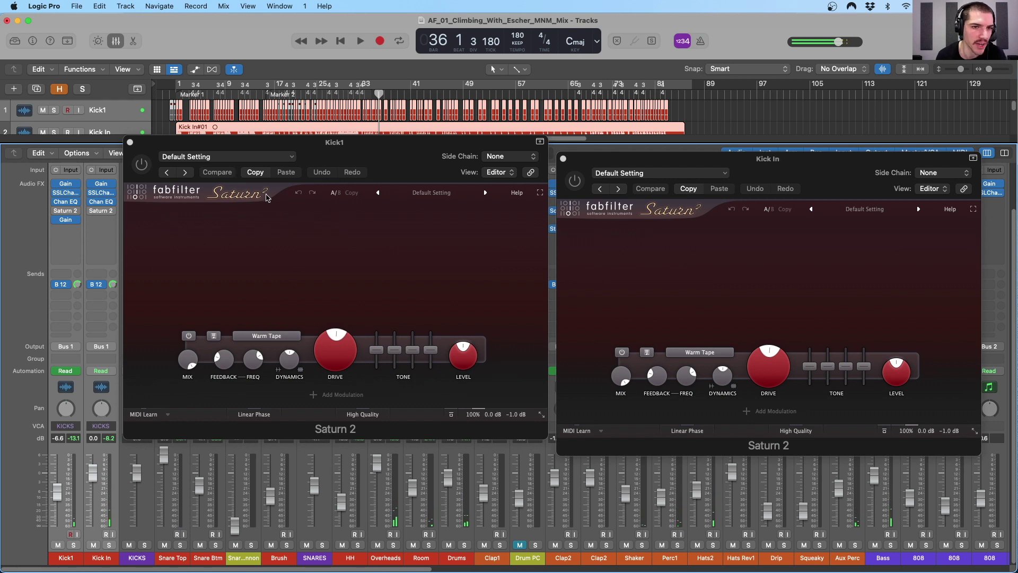
Return the playhead to bar 25 and re-enable Saturn 2 on Kick1 and Kick In
mouse_move(211, 147)
left_mouse_down()
mouse_move(212, 171)
mouse_move(212, 163)
left_mouse_up()
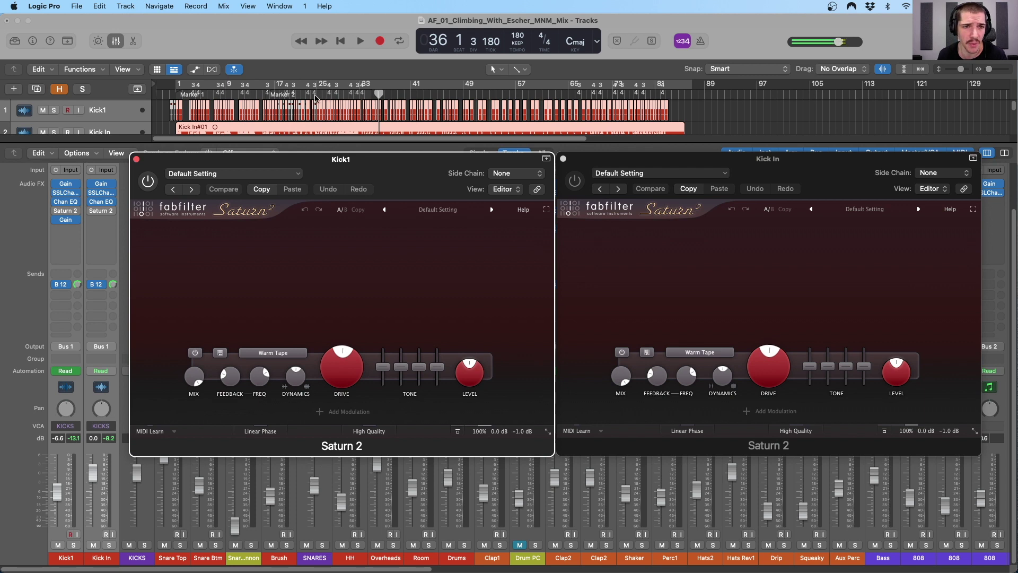
mouse_move(315, 97)
left_mouse_down()
mouse_move(541, 92)
mouse_move(318, 95)
left_mouse_up()
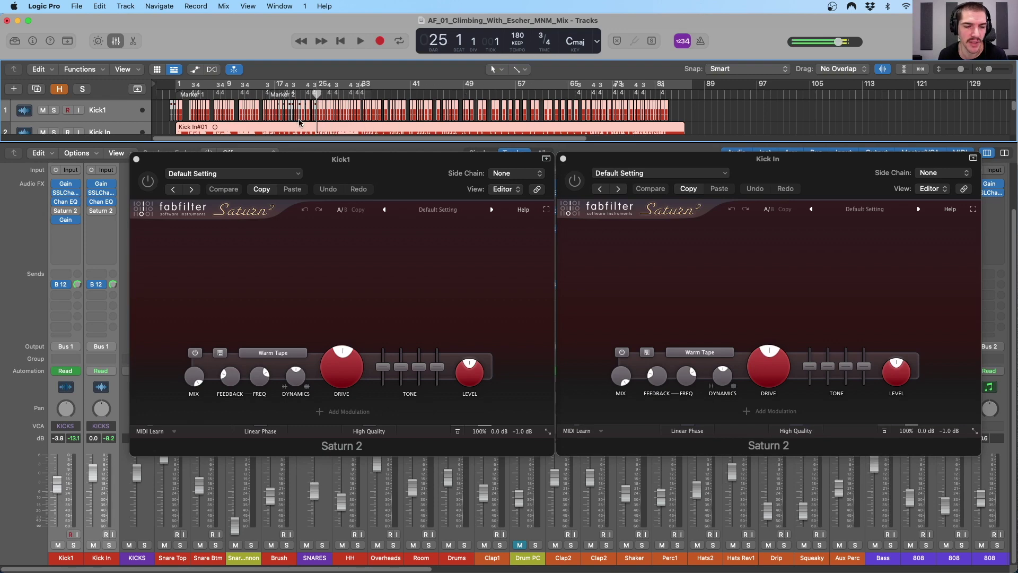
left_click(155, 185)
left_click(567, 172)
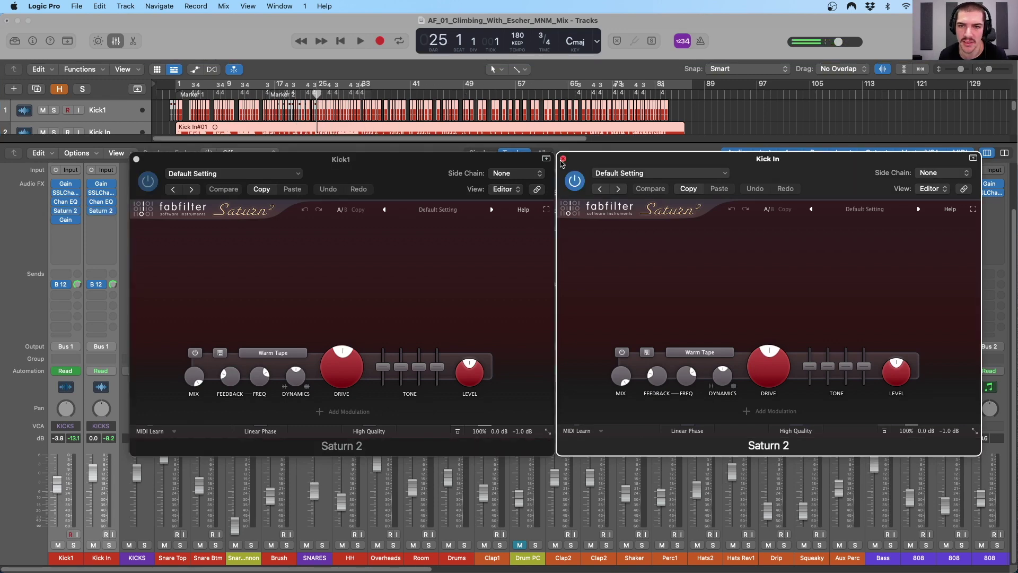
Close both kicks' Saturn 2 windows and select only the Kick In channel
left_click(563, 158)
left_click(136, 159)
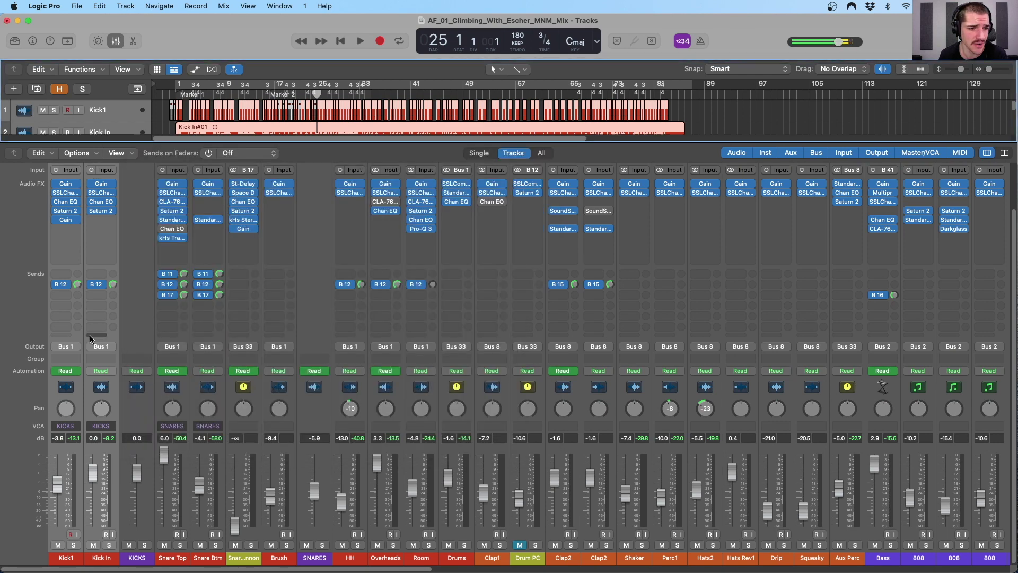
left_click(90, 335)
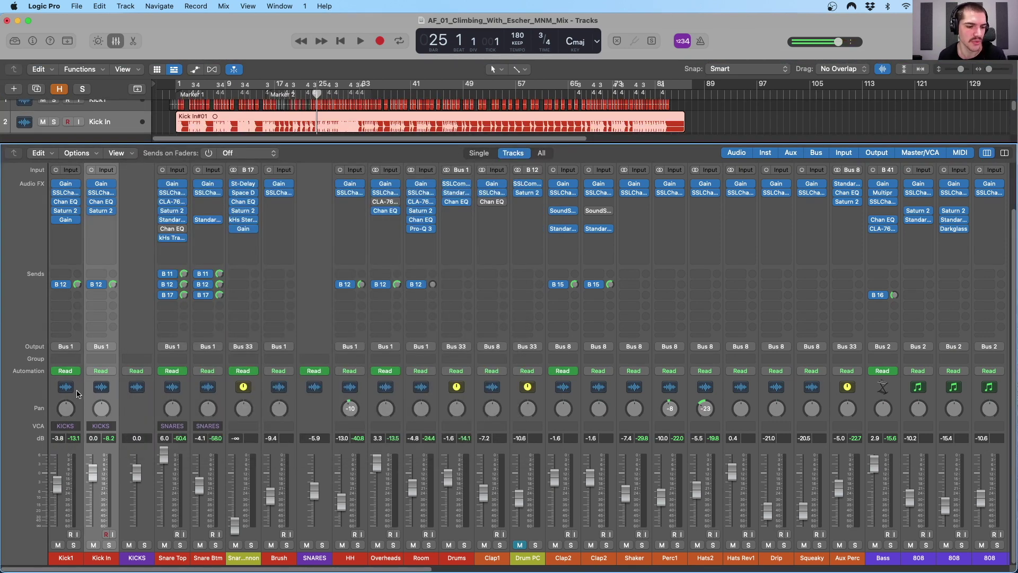
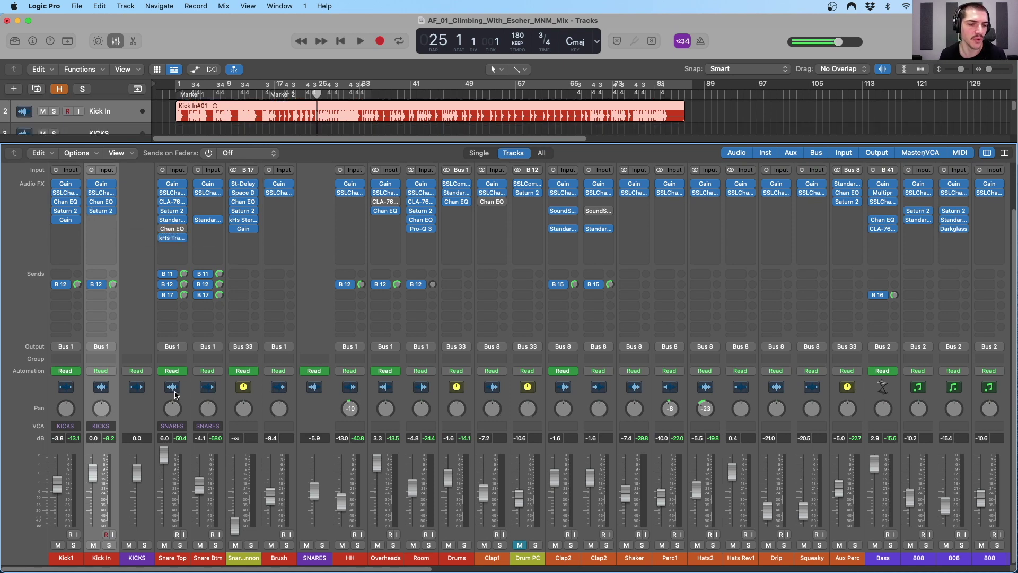
Open SSLChannel on Snare Top and Snare Btm and place the two plug-in windows side by side
left_click(171, 193)
left_click(207, 192)
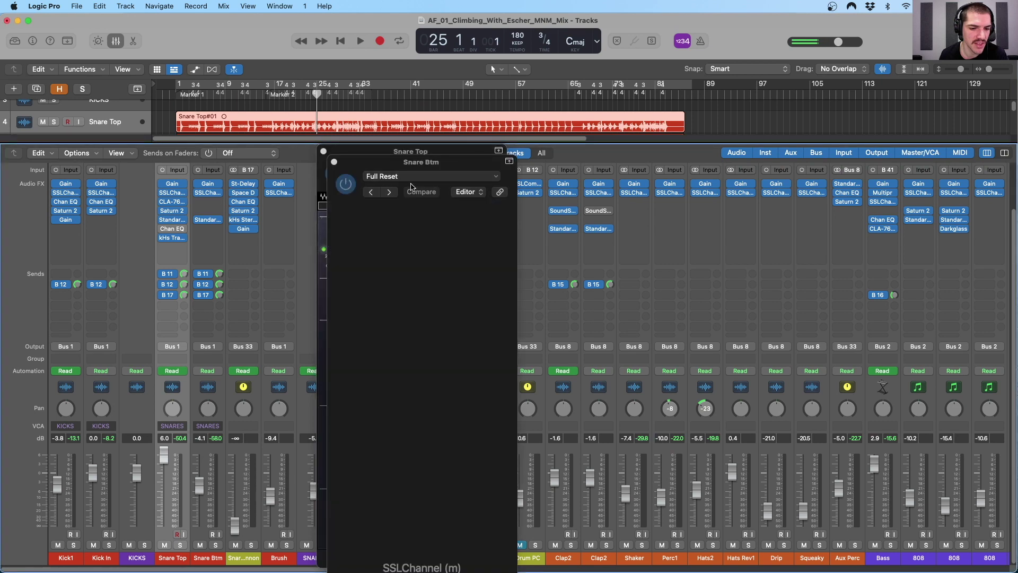
left_click_drag(432, 164, 644, 198)
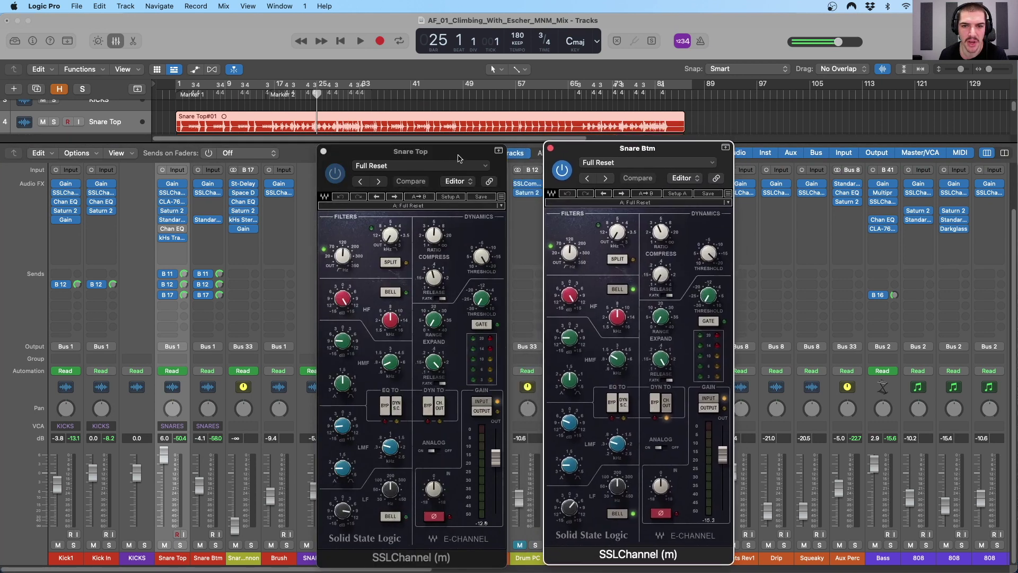
left_click_drag(410, 151, 407, 111)
left_click_drag(644, 198, 635, 131)
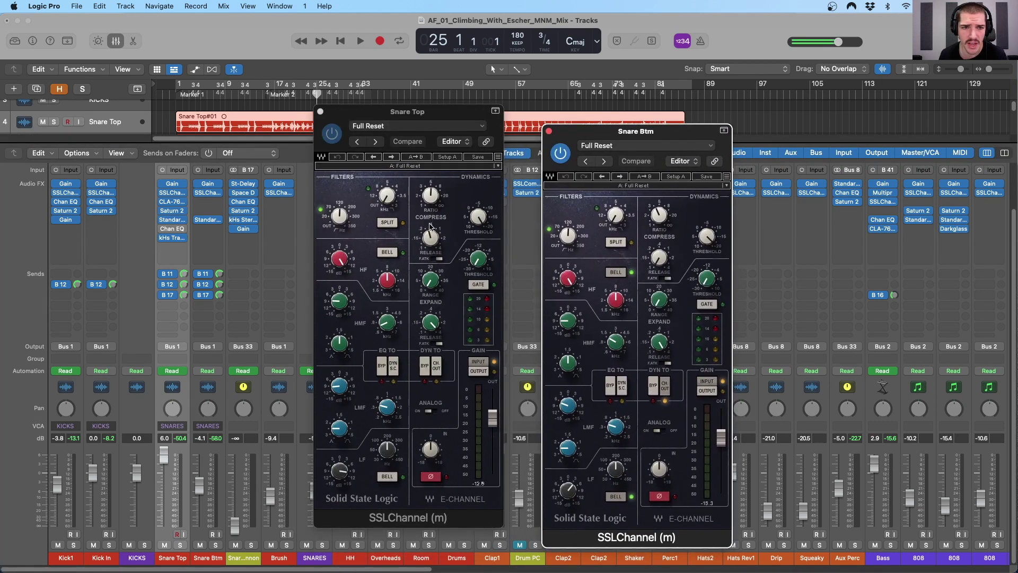
Examine the high-pass filter and the HF, HMF, LMF and LF band settings in the Snare Top and Snare Btm SSLChannel plug-ins
left_click(337, 217)
left_click_drag(565, 236, 571, 204)
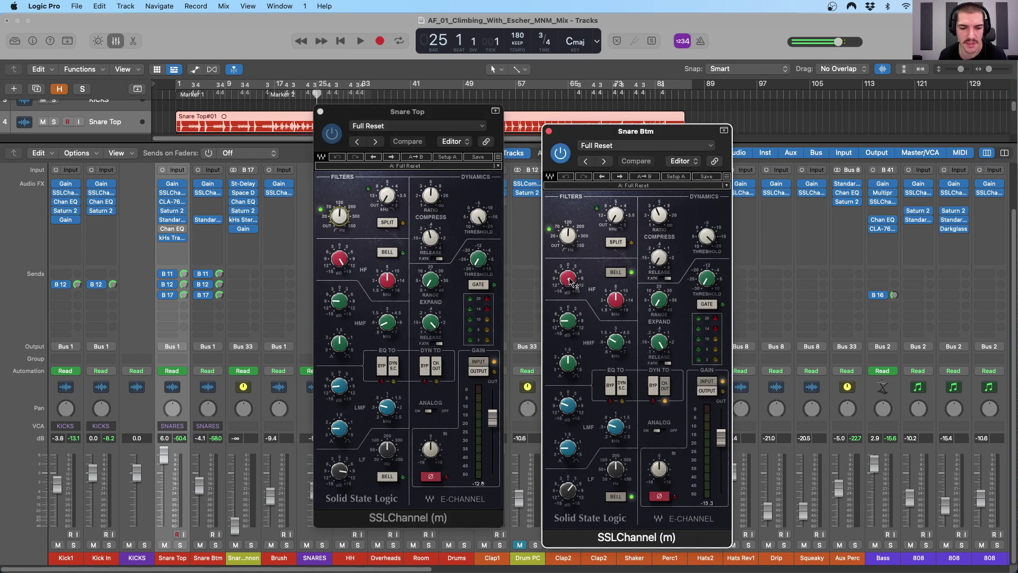
left_click(615, 299)
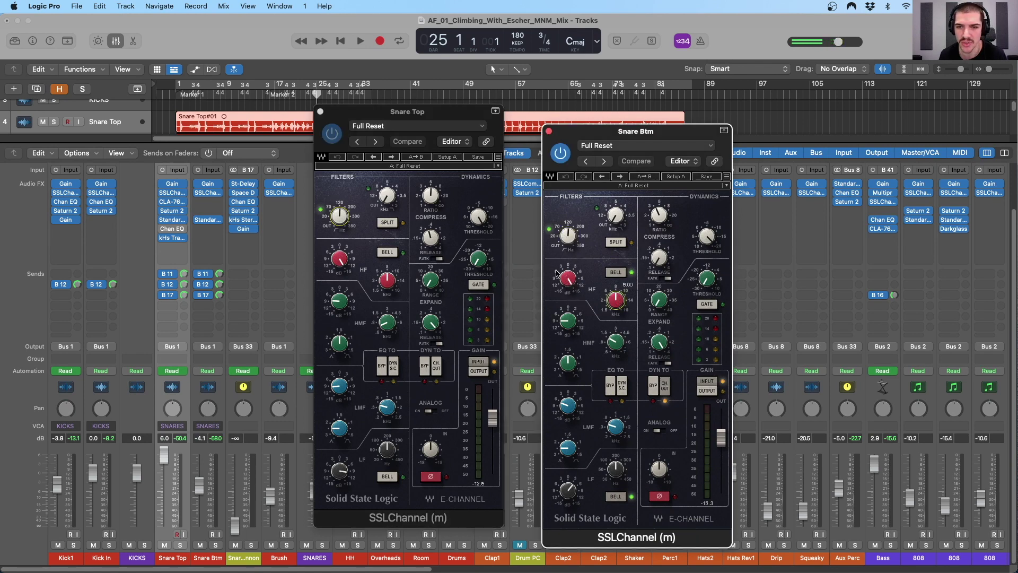
left_click(342, 301)
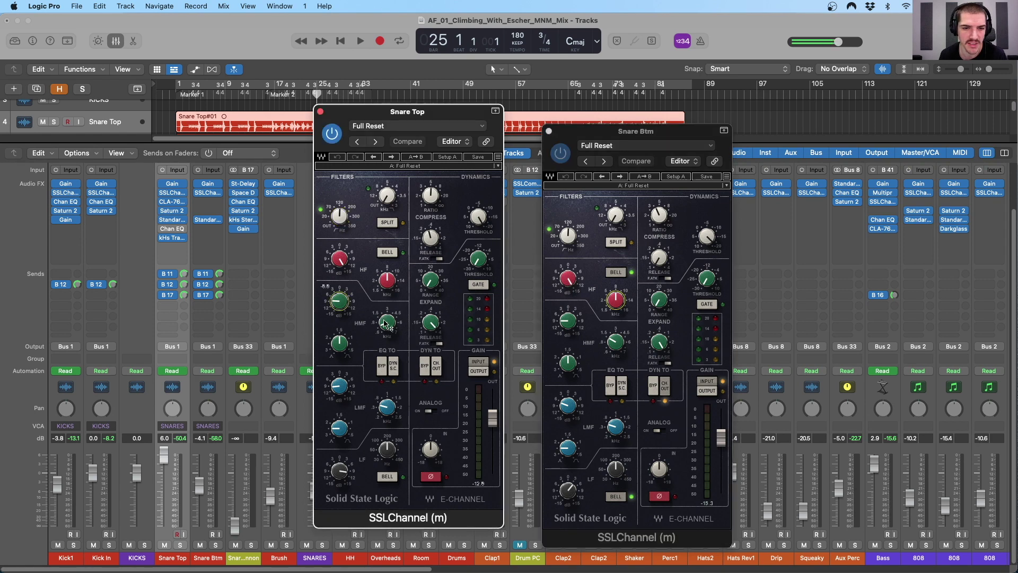
left_click(340, 385)
left_click(387, 407)
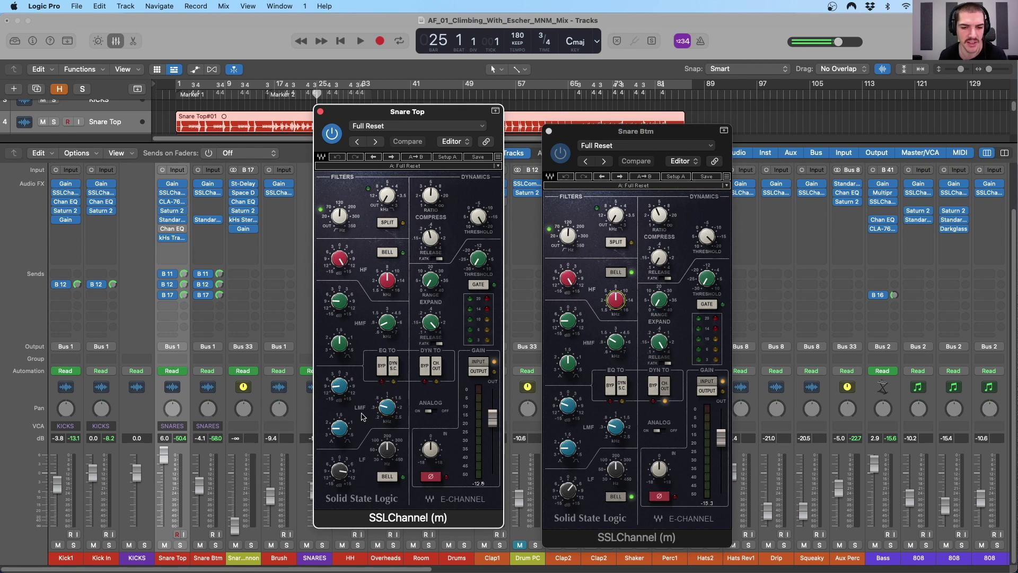
left_click(341, 471)
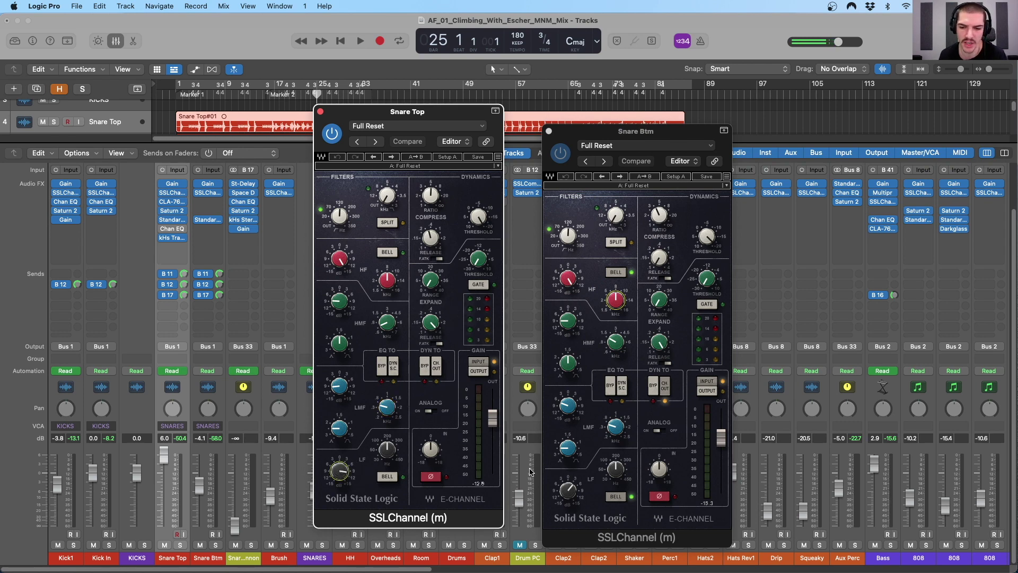
left_click(387, 449)
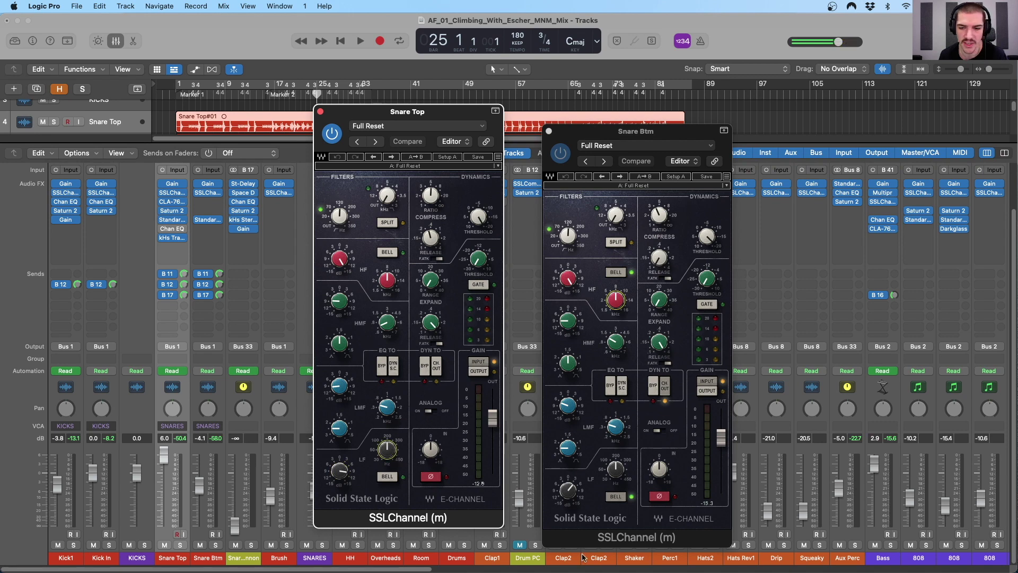
left_click(567, 489)
left_click(615, 469)
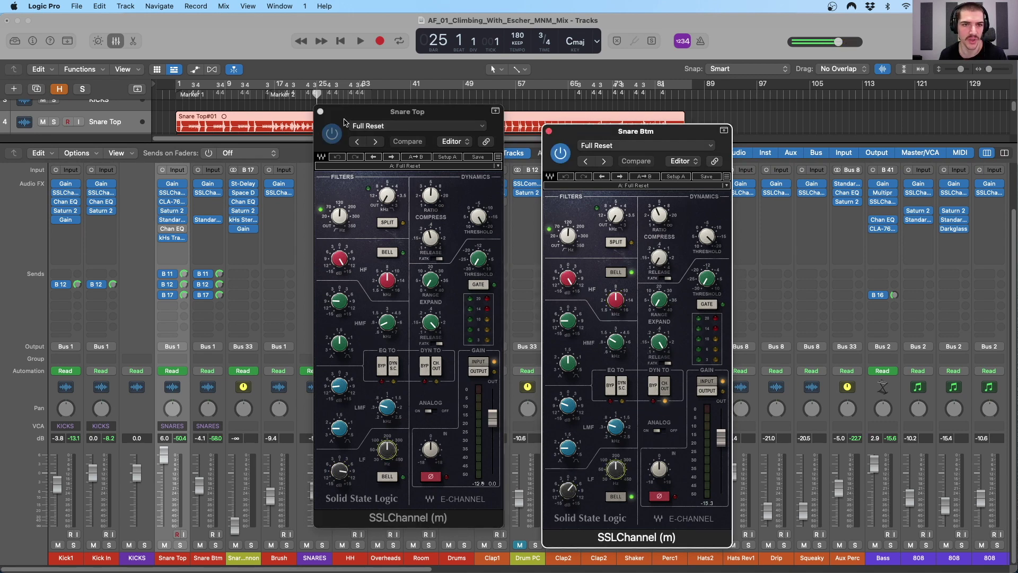
Select and solo Snare Top and Snare Btm together, play them to hear their SSLChannel processing, then stop playback and unsolo them
left_click_drag(344, 122, 373, 139)
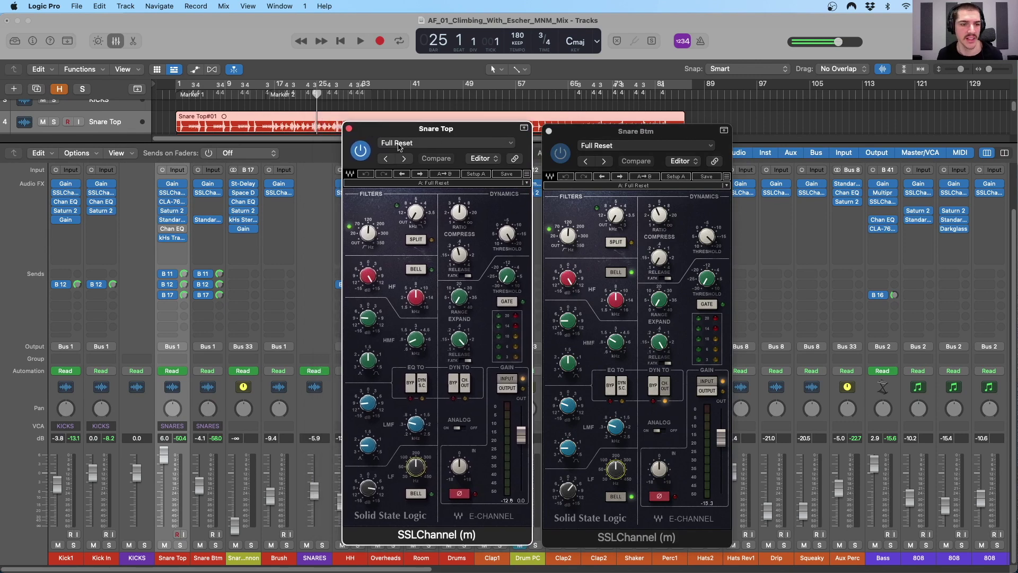
left_click(219, 425)
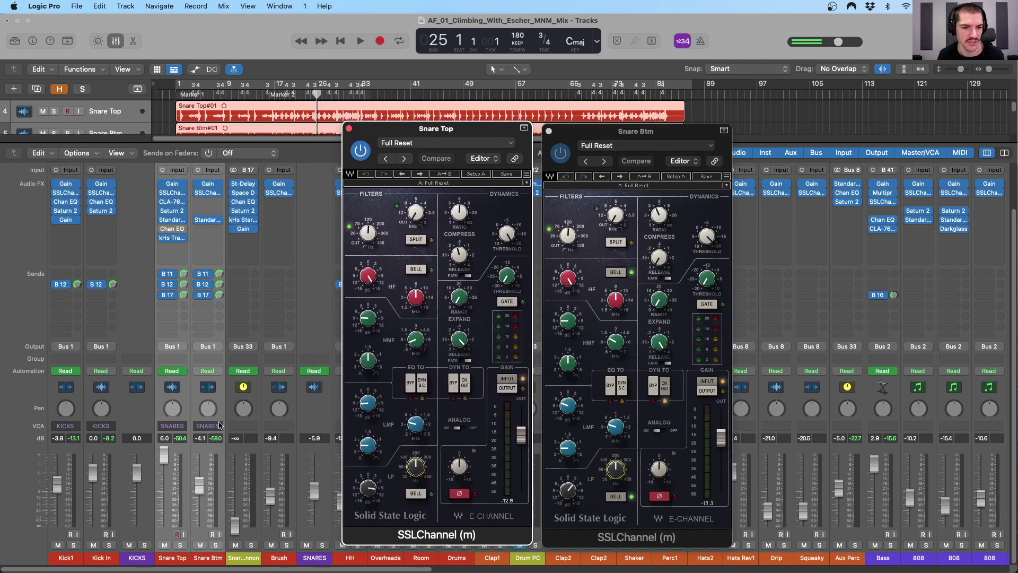
left_click(215, 546)
key("space")
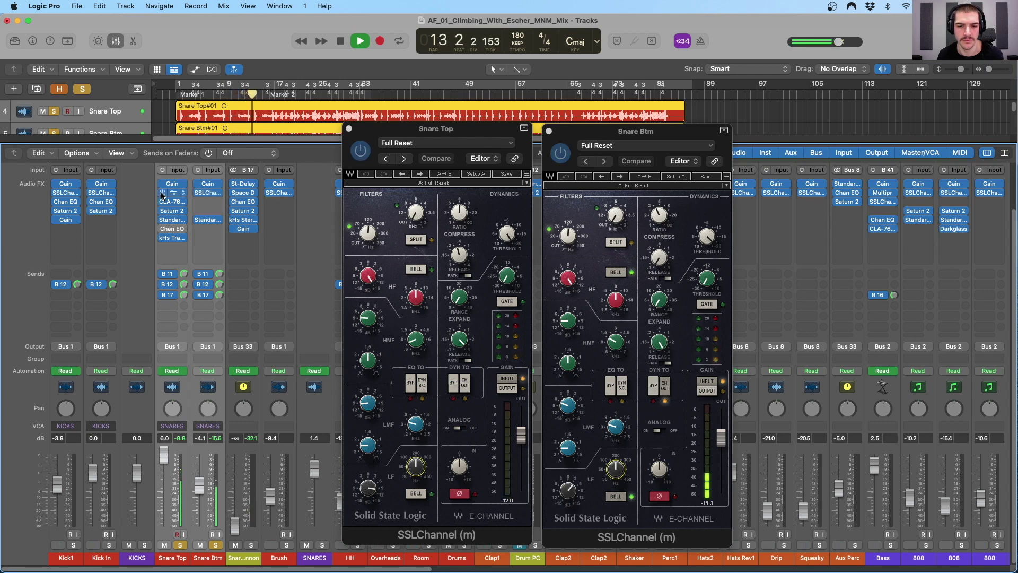
key("space")
left_click(180, 545)
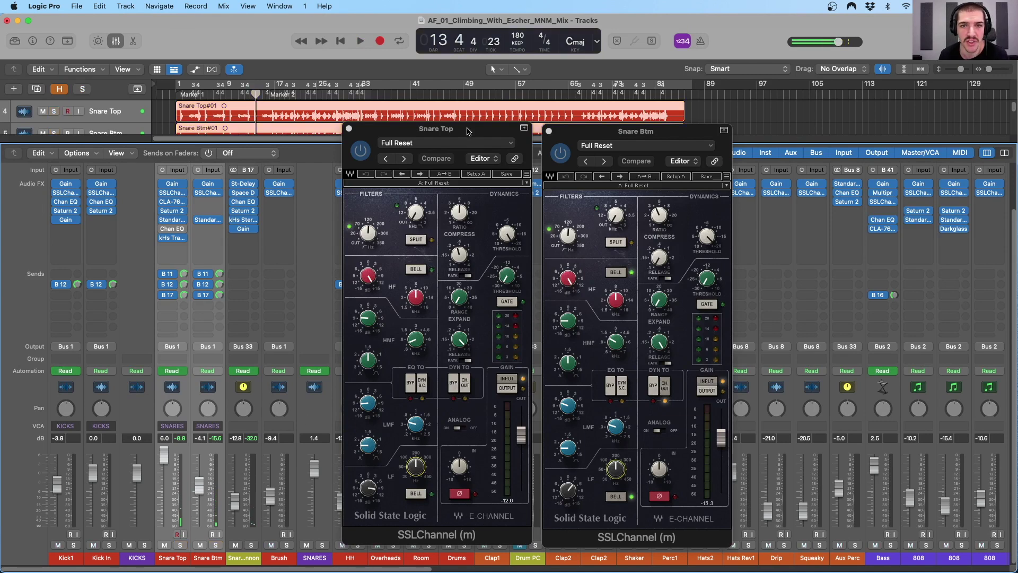
Compare the compressor ratio and threshold settings in both snares' aligned SSLChannel windows, then close Snare Btm's window
left_click_drag(468, 131, 474, 133)
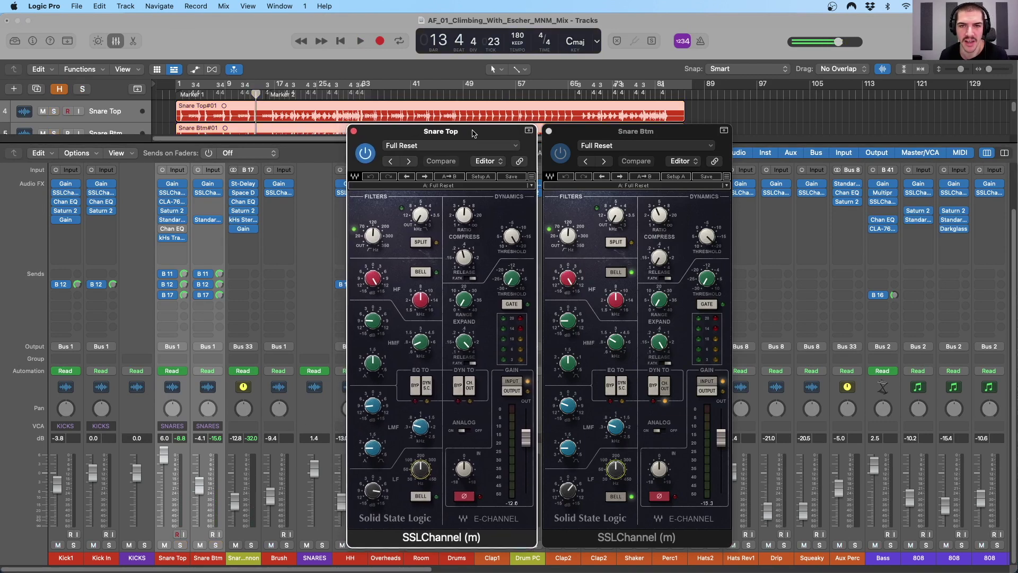
left_click_drag(578, 134, 575, 133)
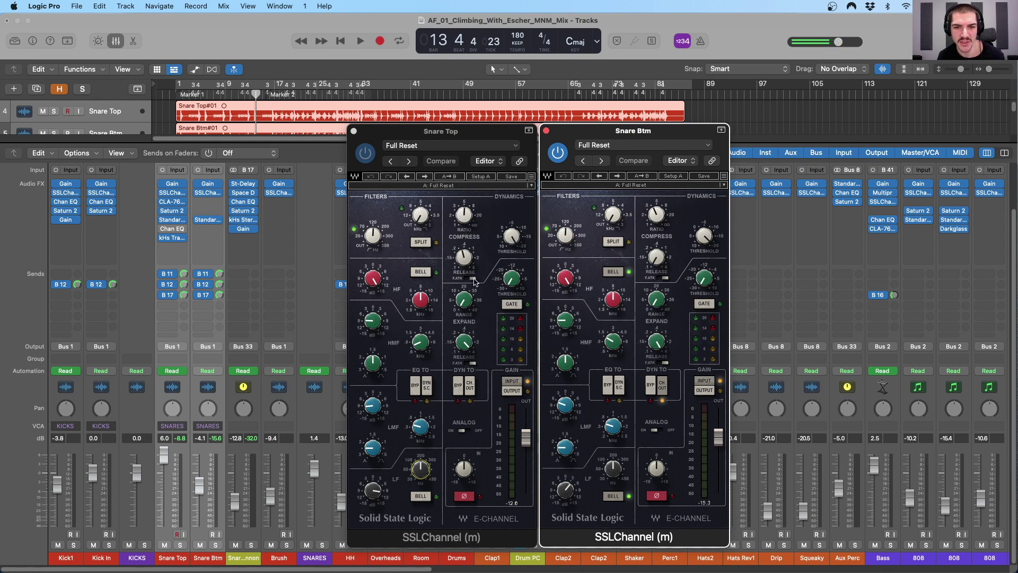
left_click_drag(465, 216, 464, 212)
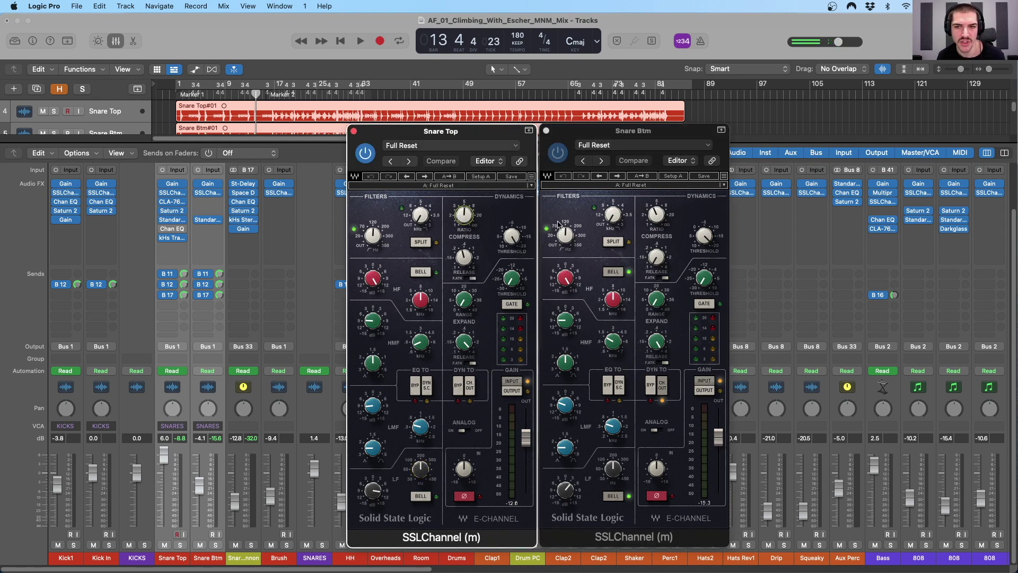
left_click(657, 214)
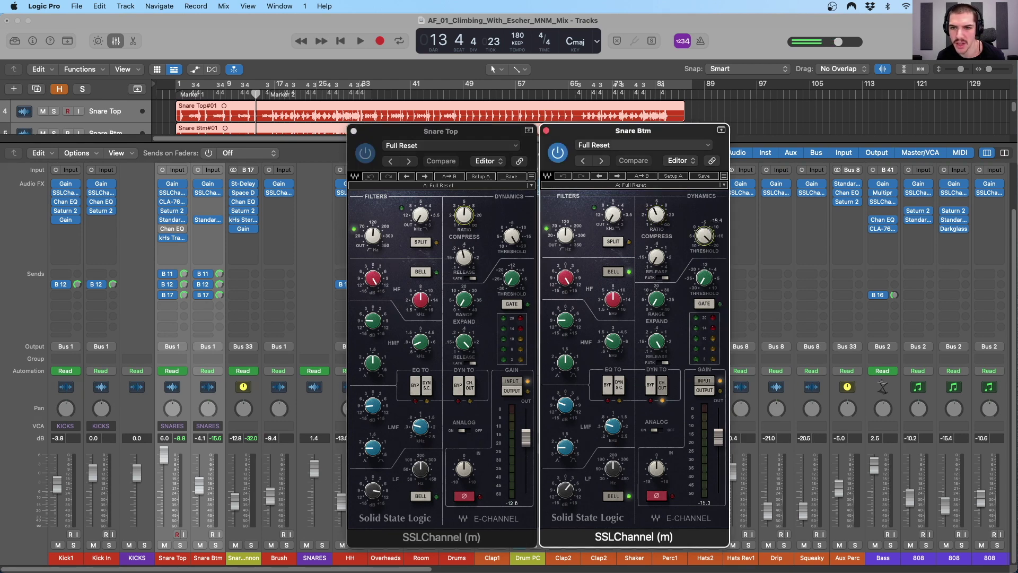
left_click(511, 236)
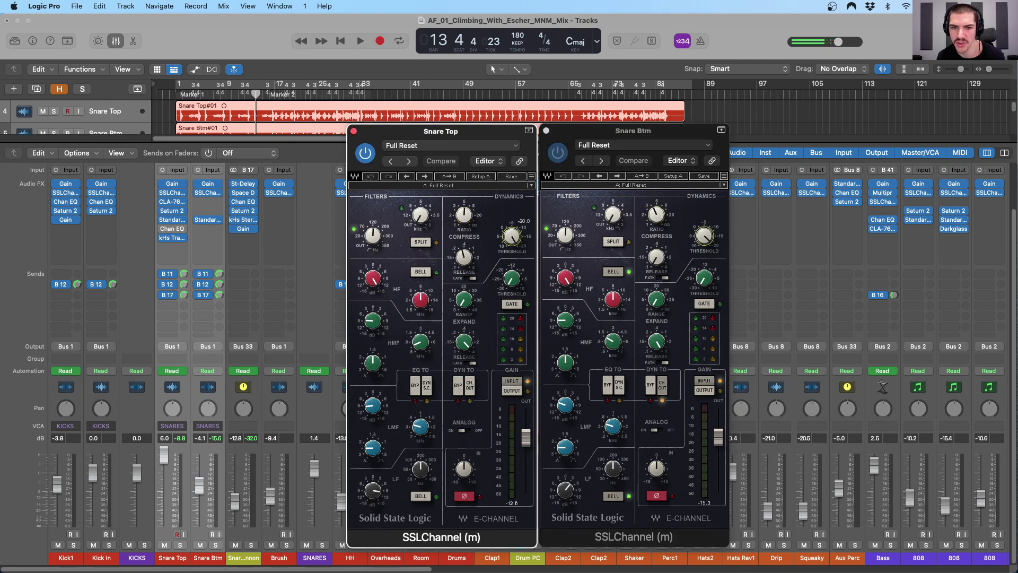
left_click(702, 242)
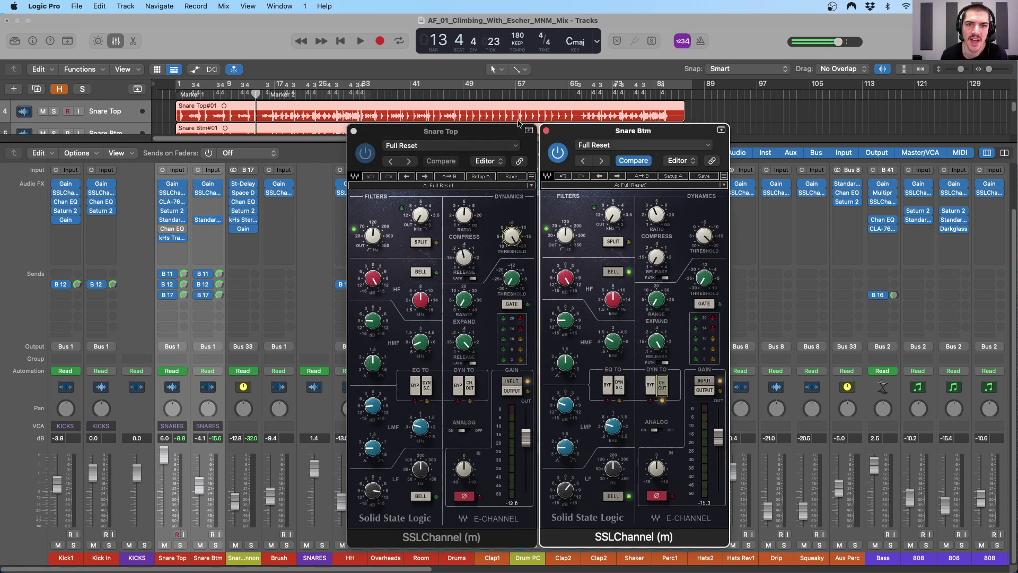
left_click(546, 131)
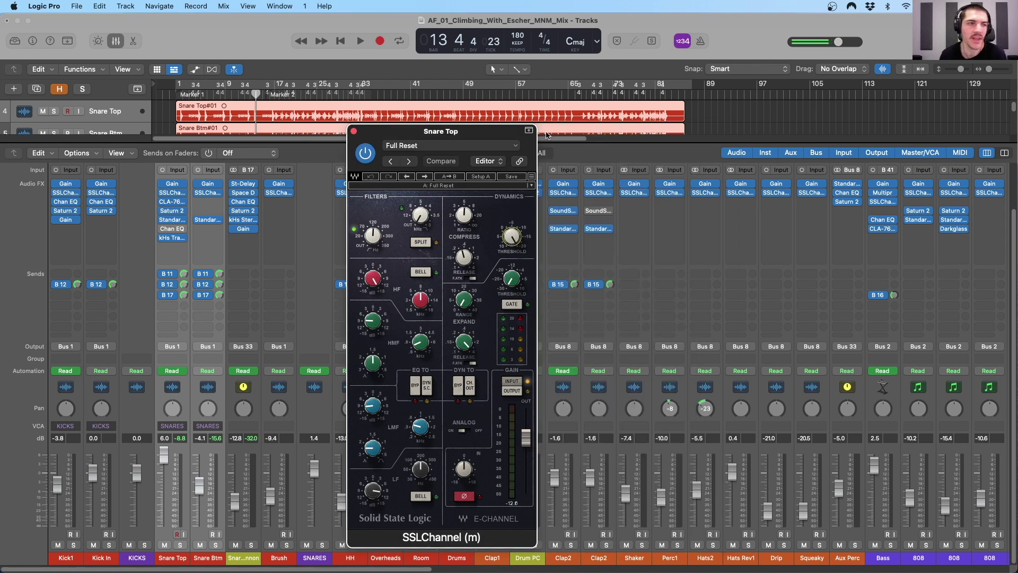
Close Snare Top's SSLChannel, open its CLA-76 compressor and choose the Snare preset from the Blacky factory presets
left_click(354, 131)
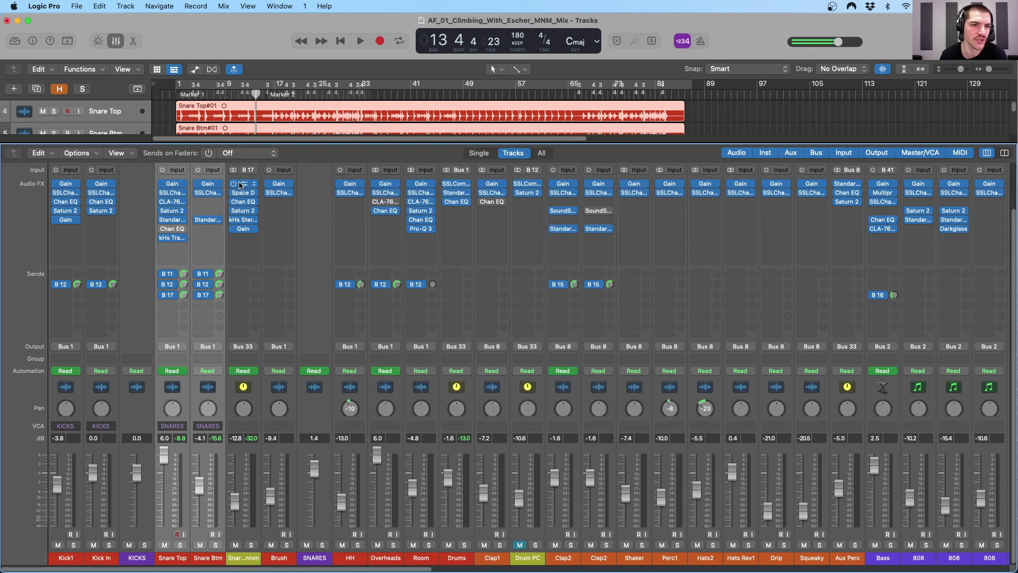
left_click(173, 203)
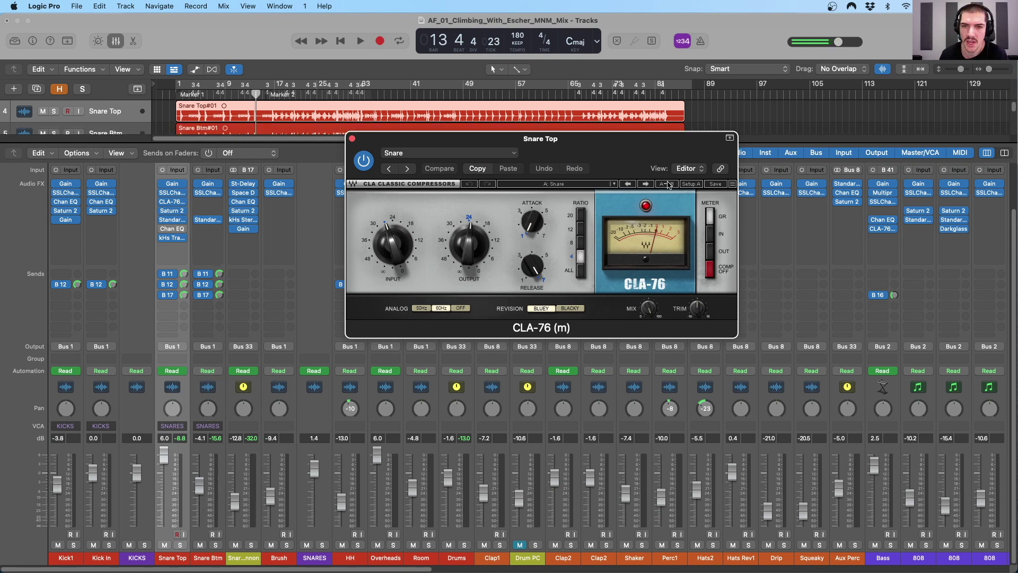
left_click(575, 186)
mouse_move(594, 342)
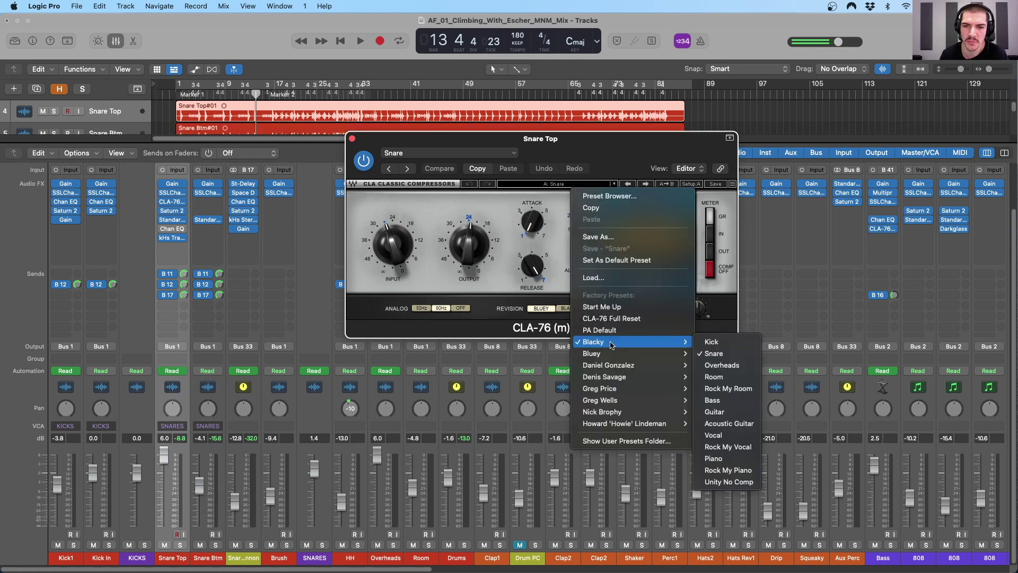
left_click(710, 353)
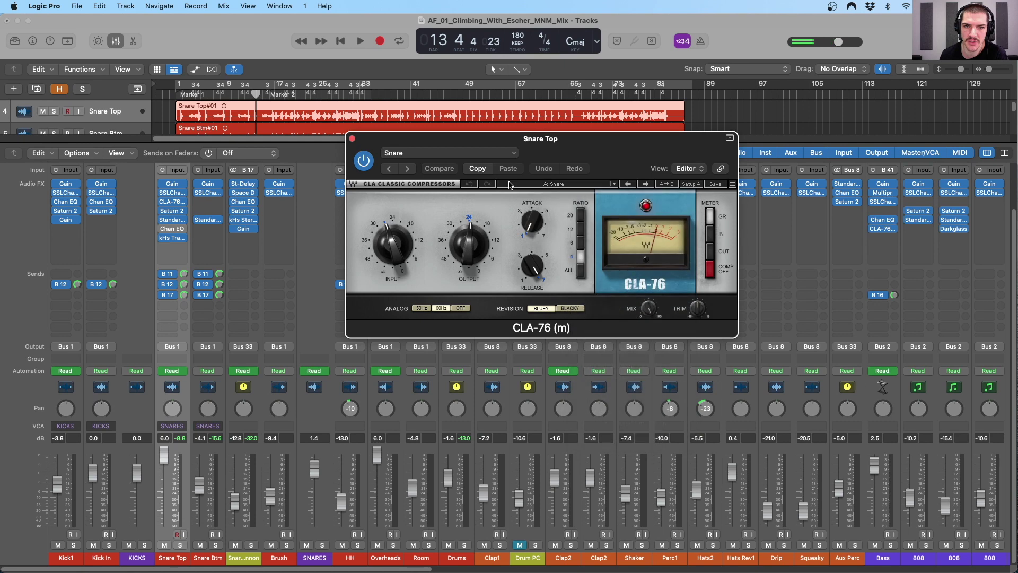
Examine the ratio, attack and release controls in Snare Top's CLA-76 and set its analog noise to Off
left_click_drag(553, 141, 536, 134)
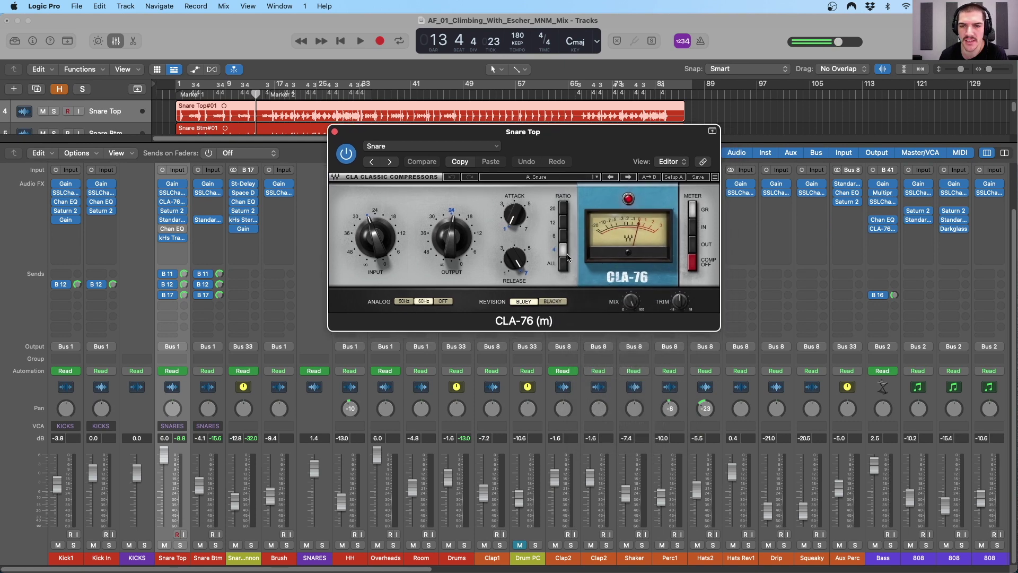
left_click_drag(513, 219, 514, 259)
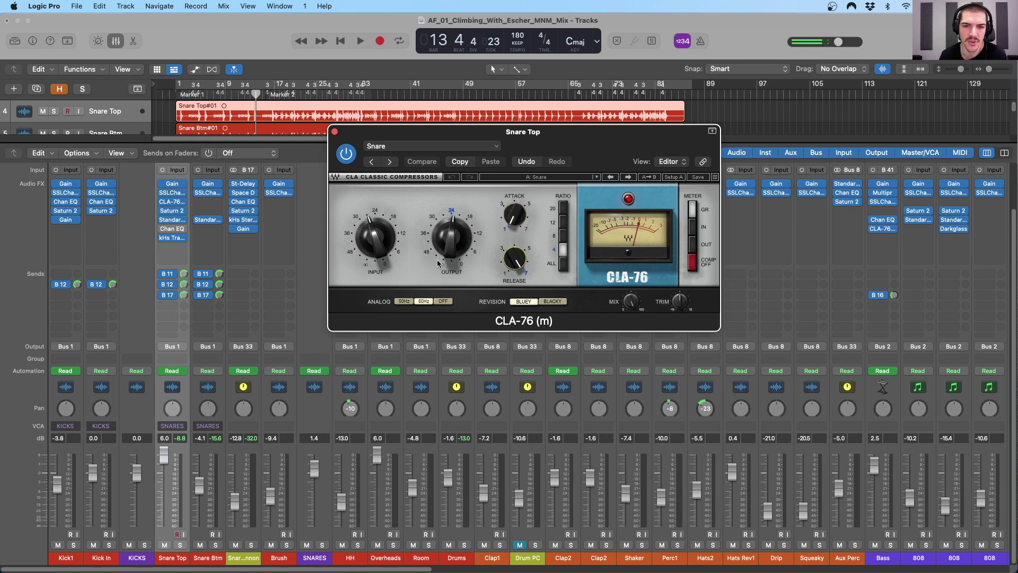
left_click_drag(494, 138, 482, 122)
left_click(461, 305)
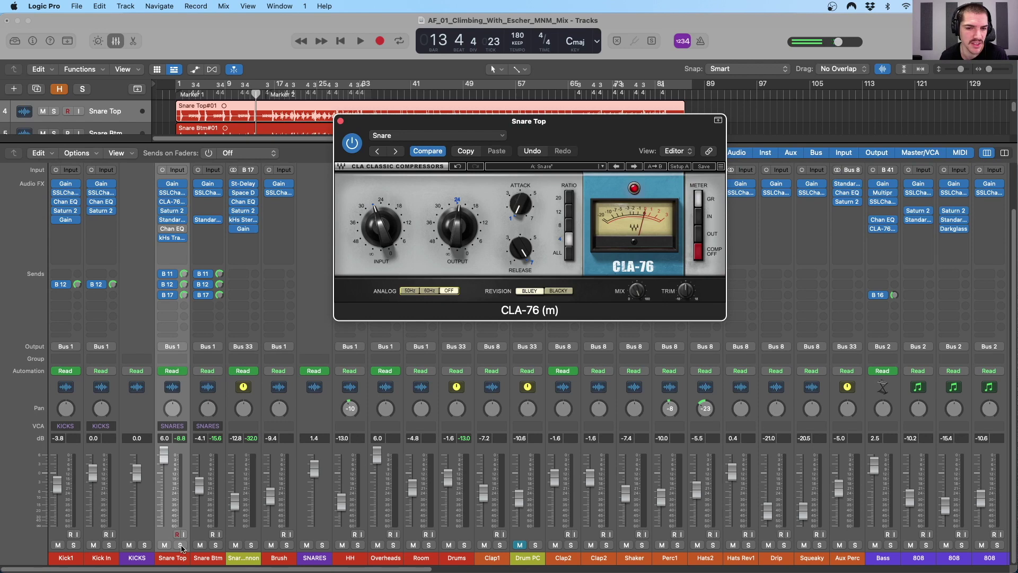
Solo Snare Top and start playback to hear its CLA-76 compression
left_click(180, 545)
key("space")
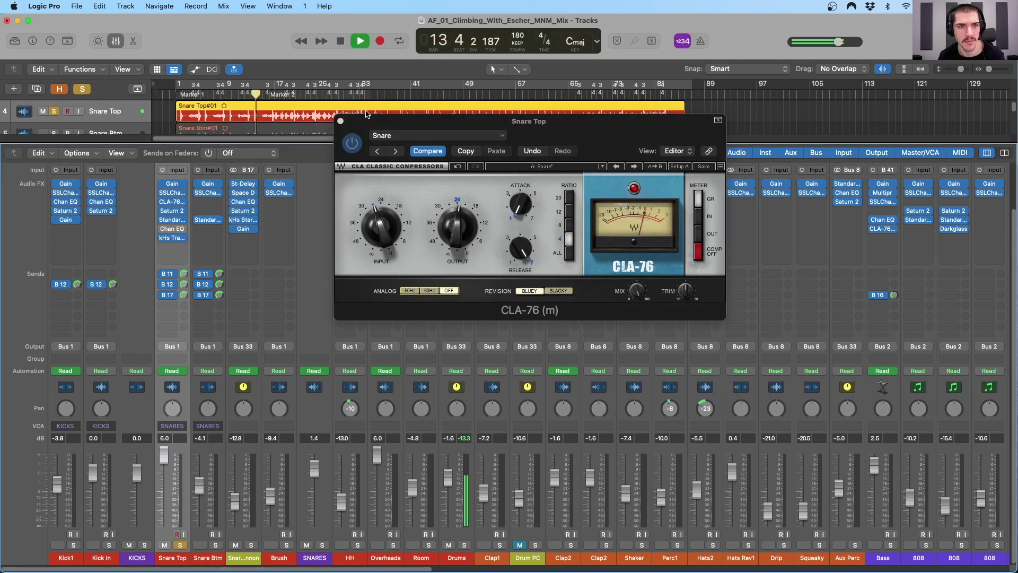
Compare the soloed Snare Top with the CLA-76 compressor bypassed and active, leave it active, and stop playback
left_click(352, 143)
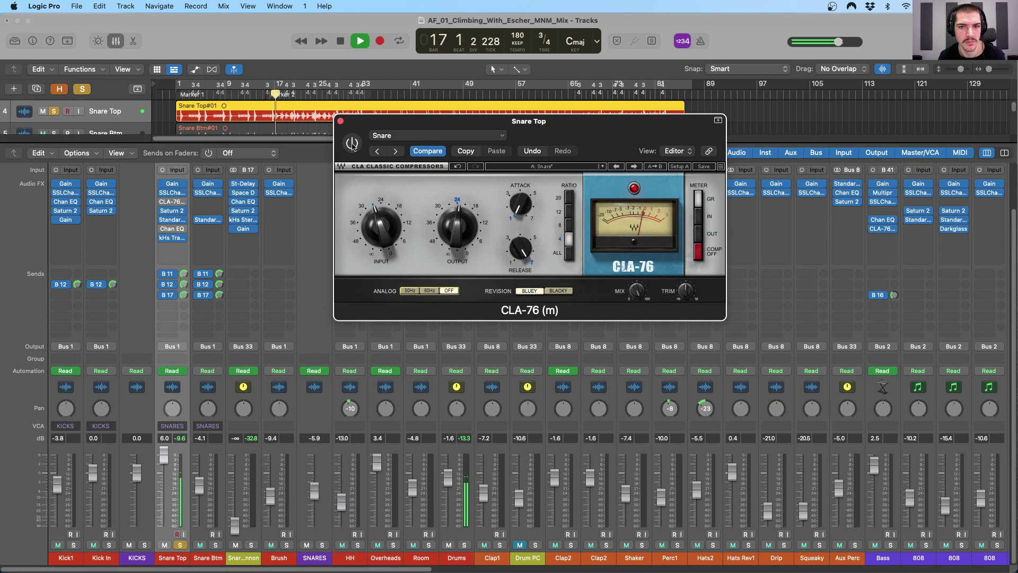
left_click(352, 144)
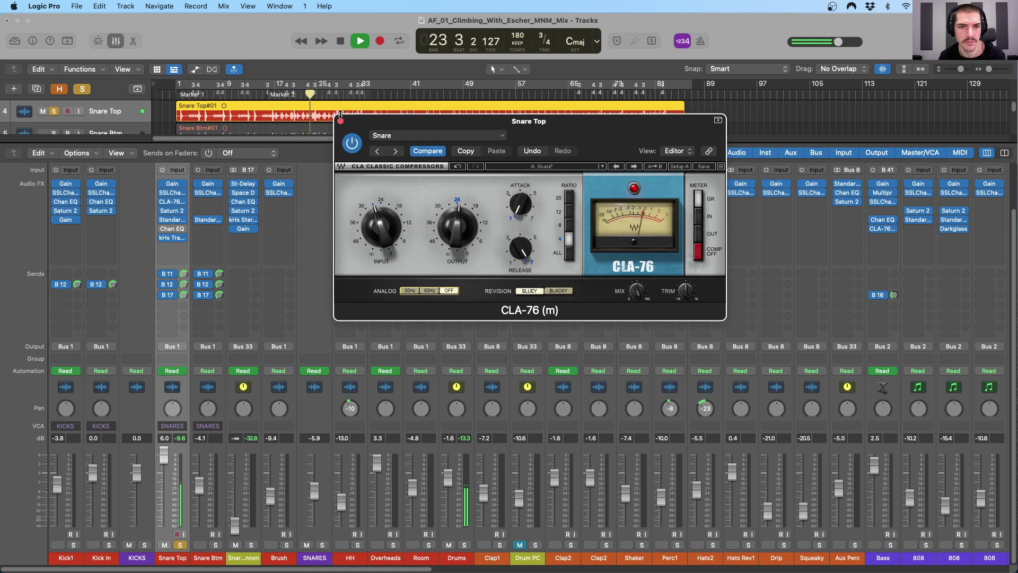
left_click(352, 144)
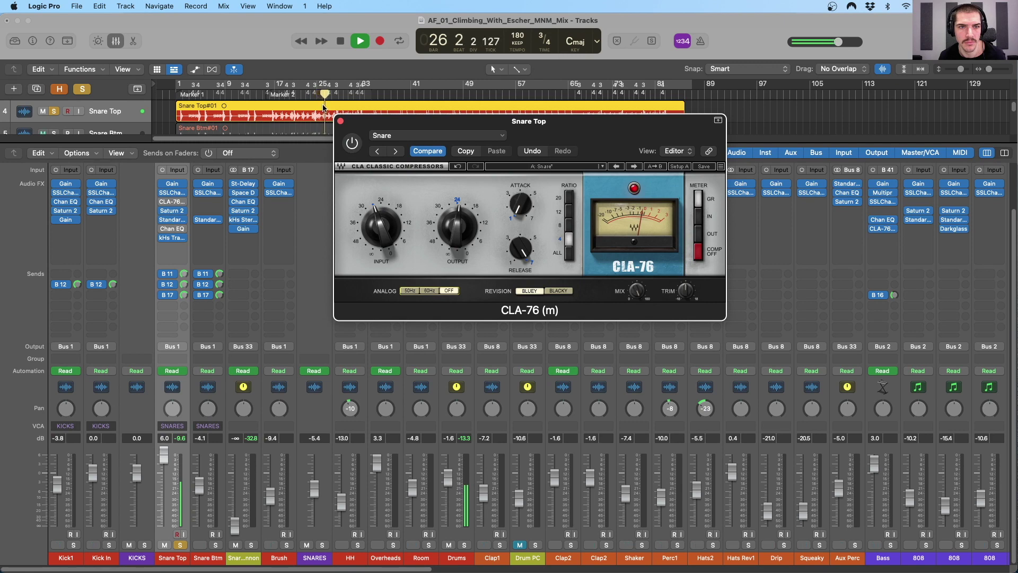
left_click_drag(356, 125, 373, 136)
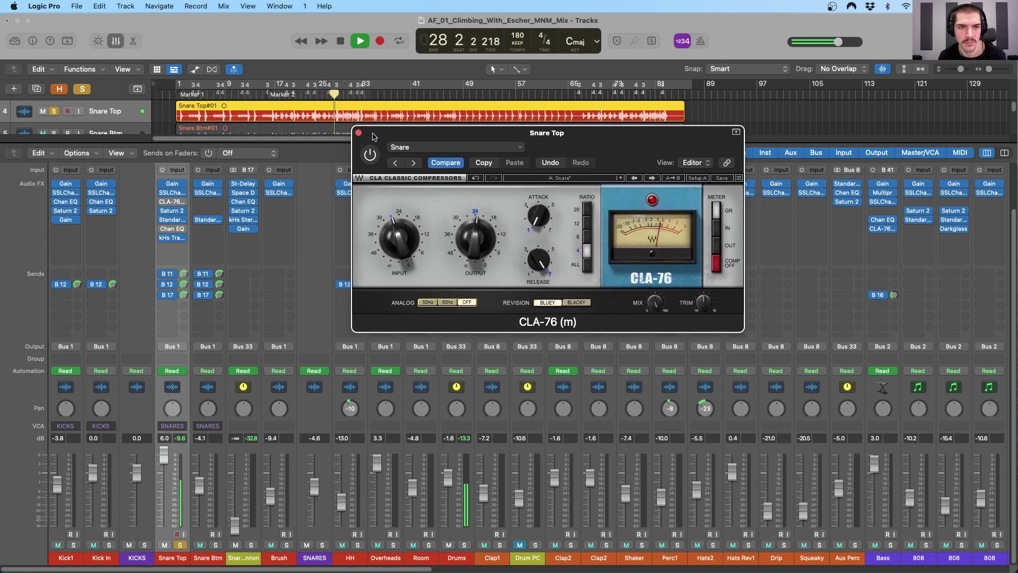
left_click(371, 149)
key("space")
left_click_drag(506, 139, 487, 115)
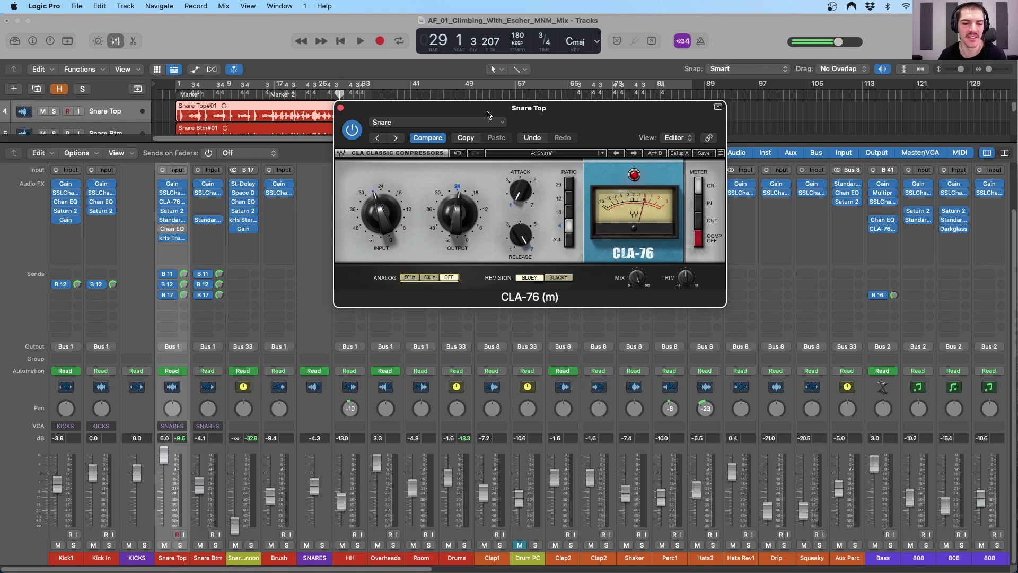
left_click_drag(488, 114, 509, 148)
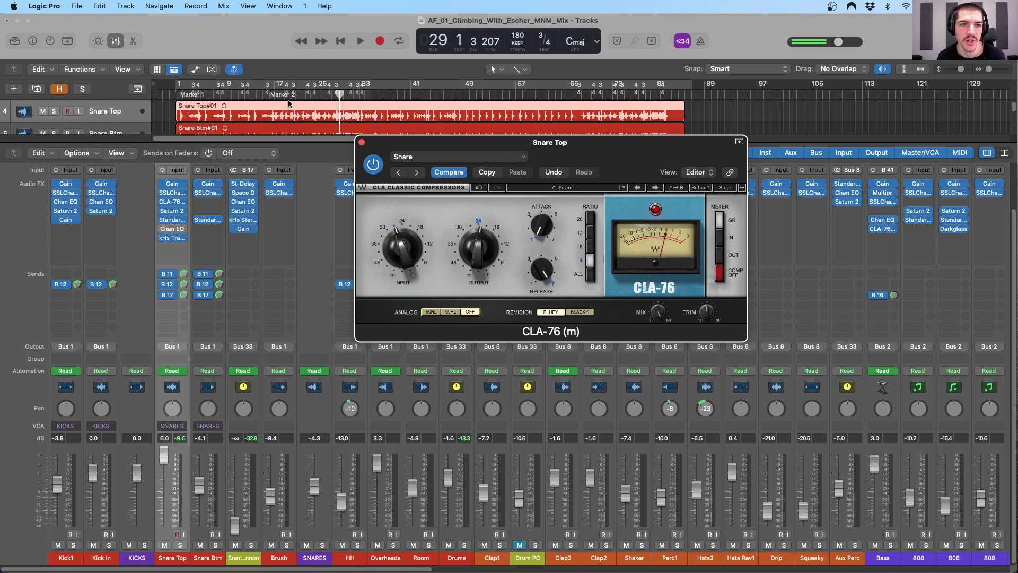
Play the full mix from bar 15, compare the snare with the CLA-76 bypassed and active, and stop playback
left_click(263, 95)
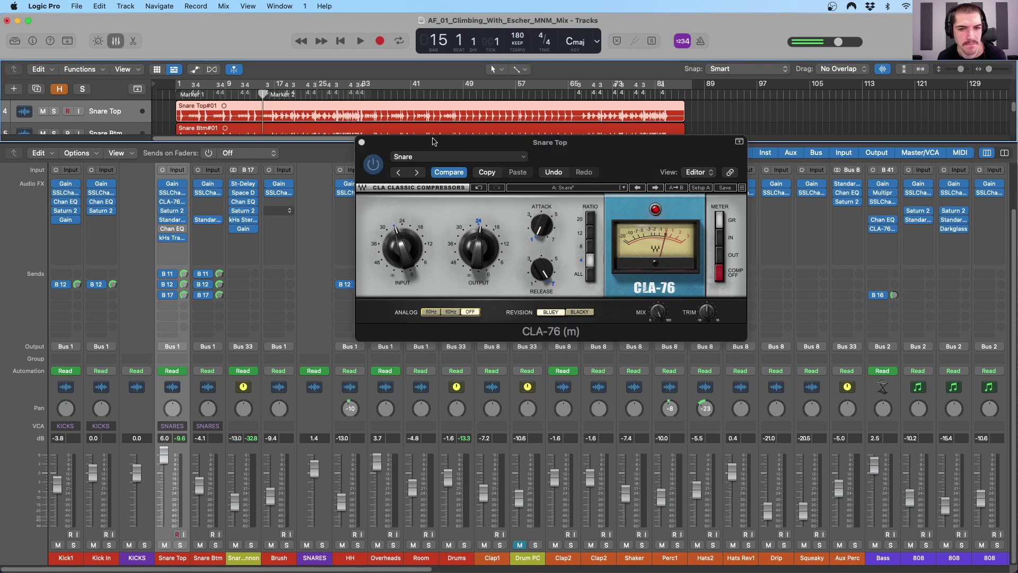
key("space")
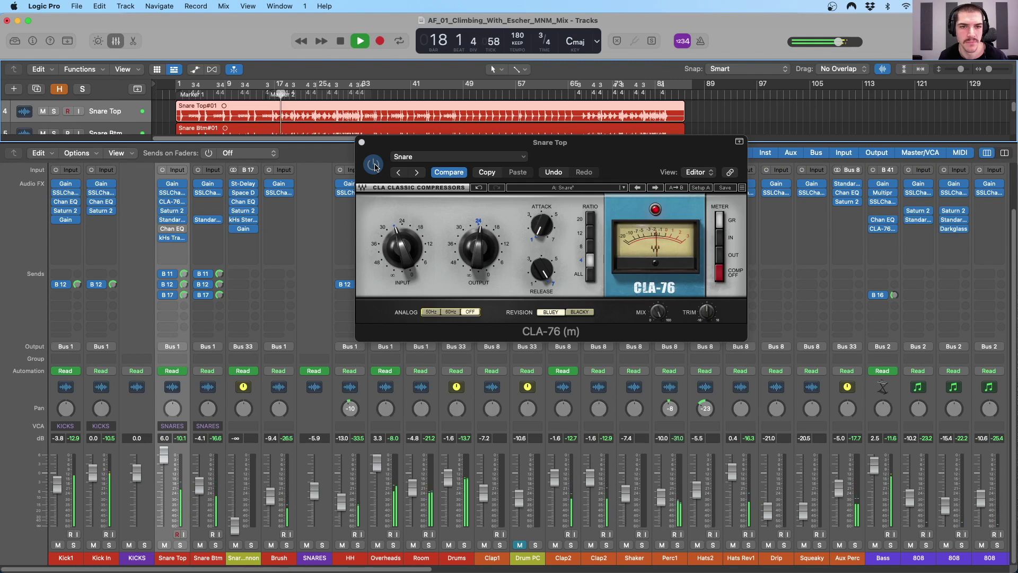
left_click(374, 165)
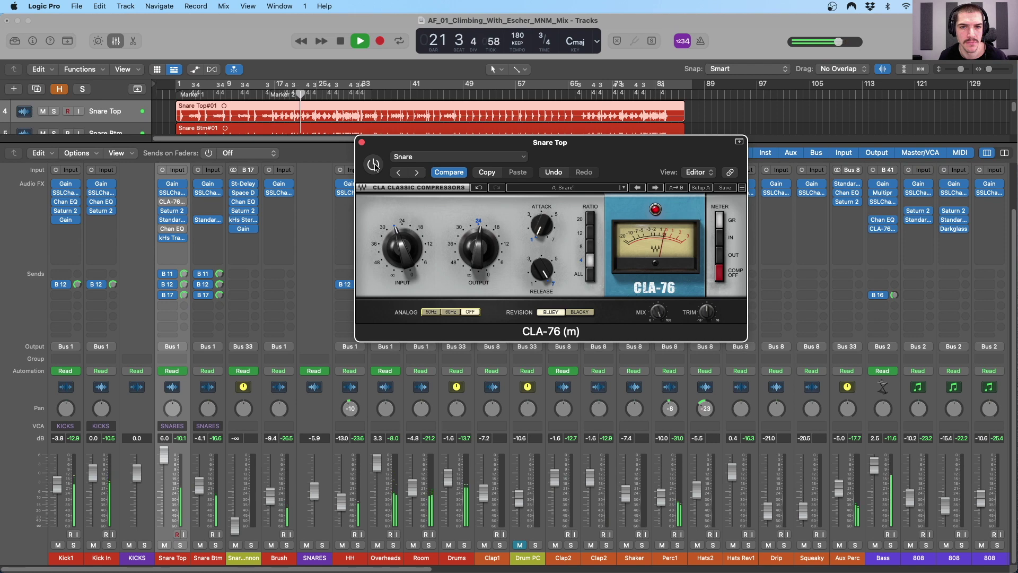
left_click(374, 165)
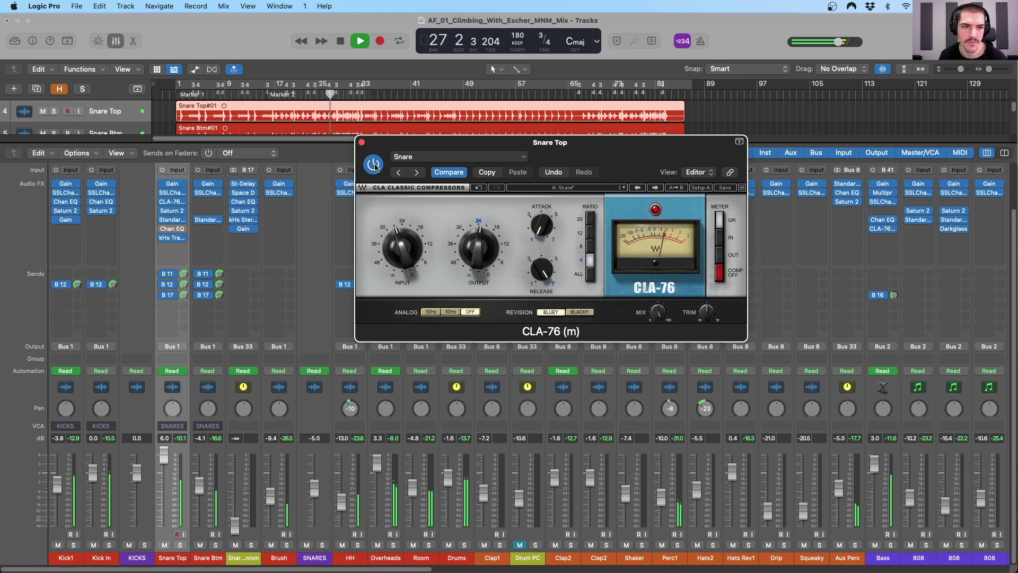
key("space")
left_click_drag(379, 144, 383, 141)
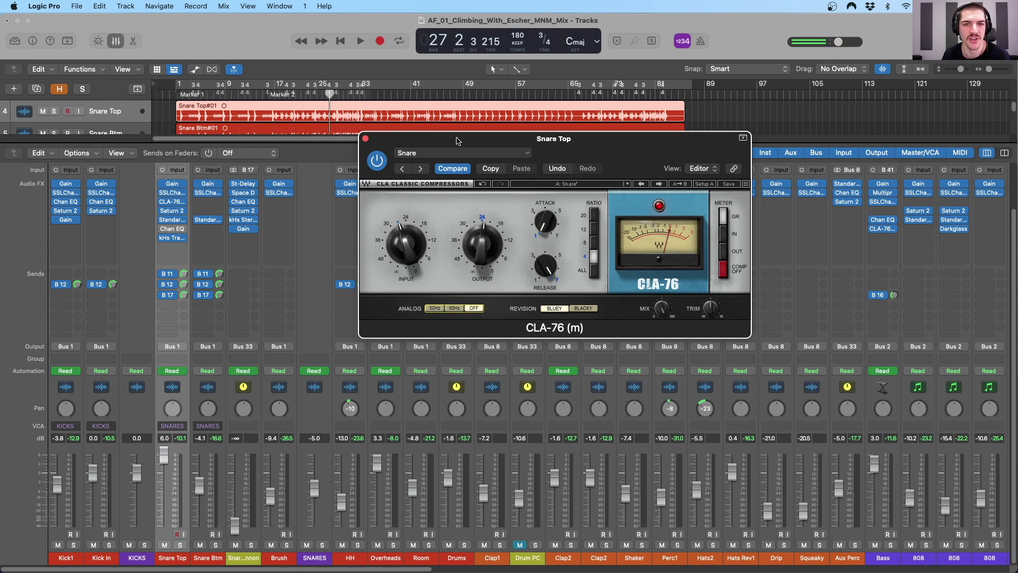
left_click_drag(458, 141, 468, 127)
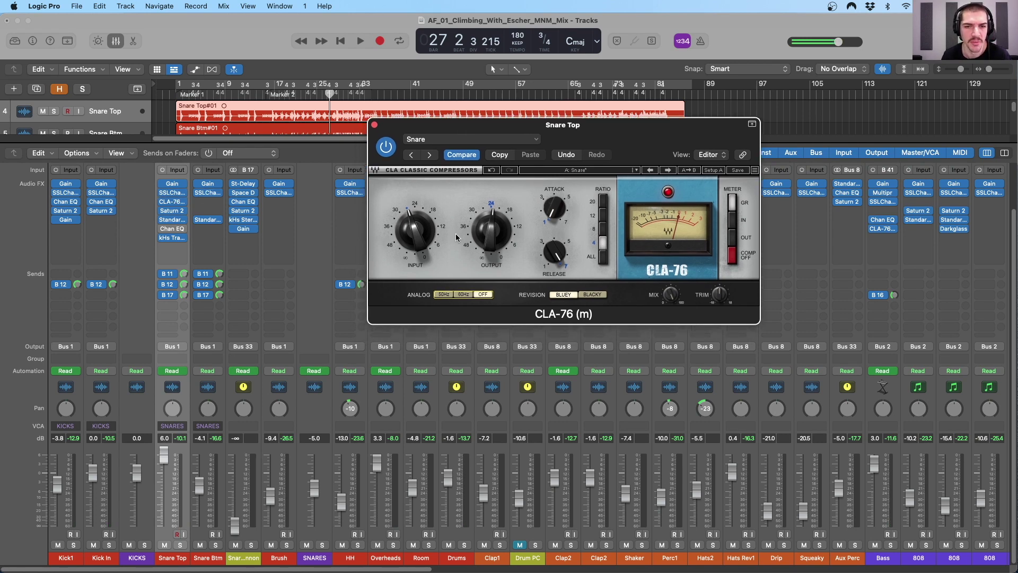
left_click_drag(403, 128, 424, 139)
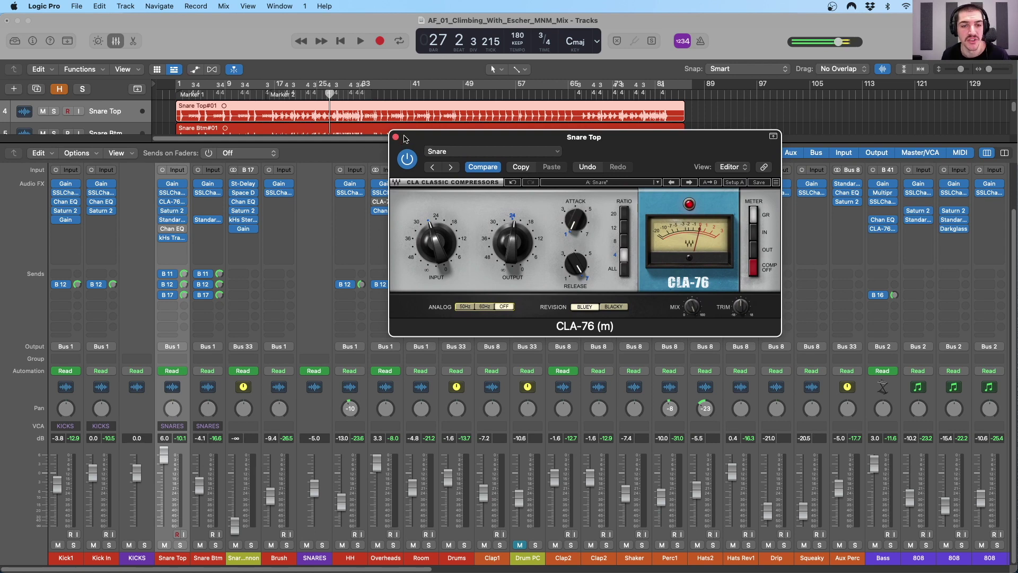
Close the CLA-76 and open the Saturn 2 saturator on the Snare Top channel
mouse_move(169, 195)
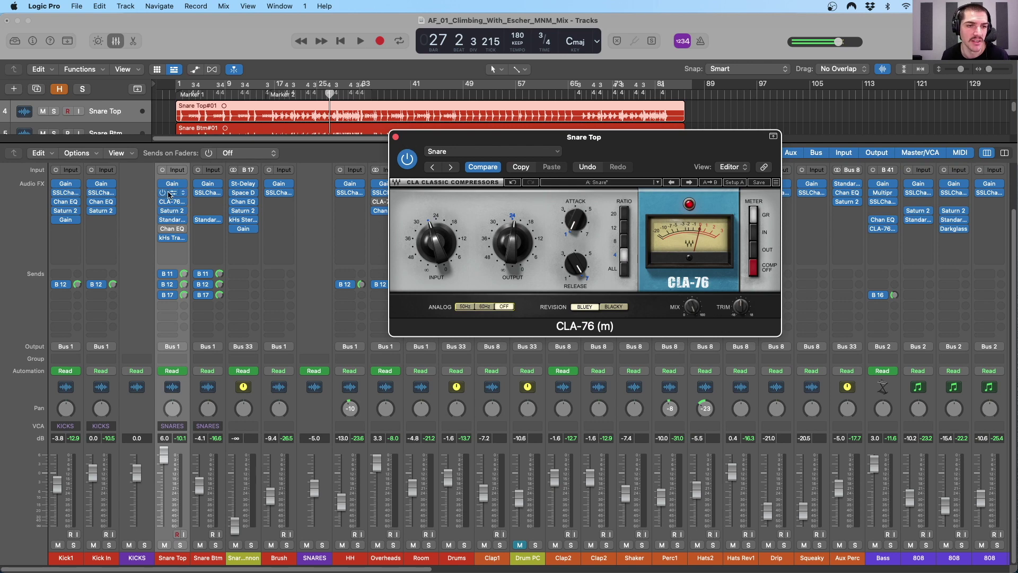
left_click(397, 137)
left_click(172, 210)
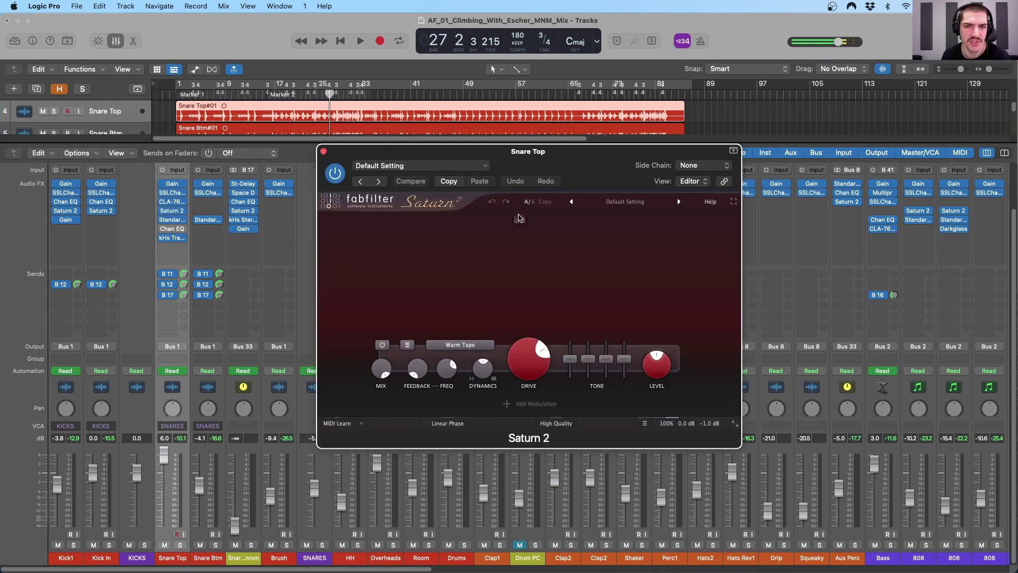
mouse_move(547, 156)
left_mouse_down()
mouse_move(531, 154)
mouse_move(546, 171)
left_mouse_up()
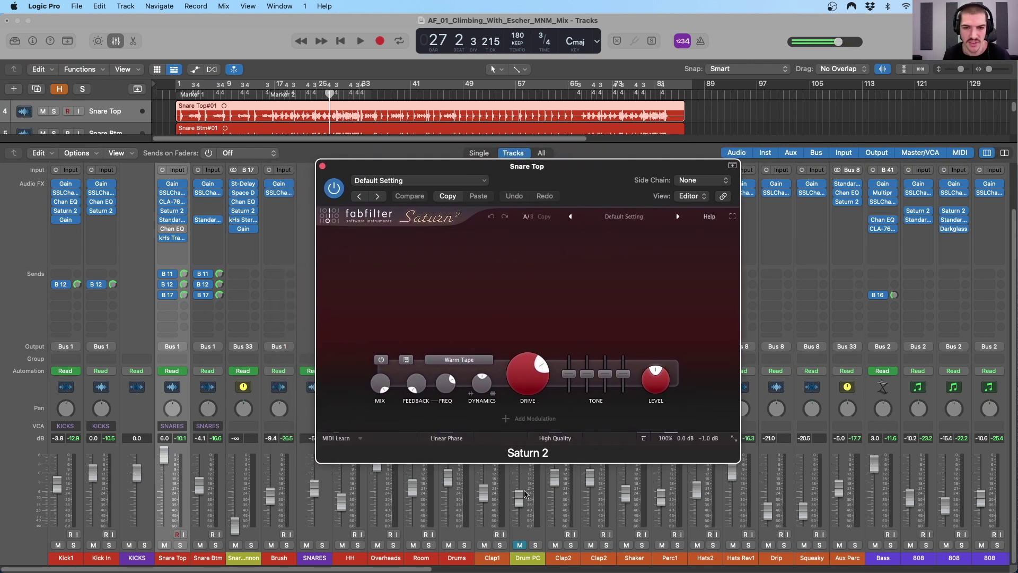
mouse_move(530, 389)
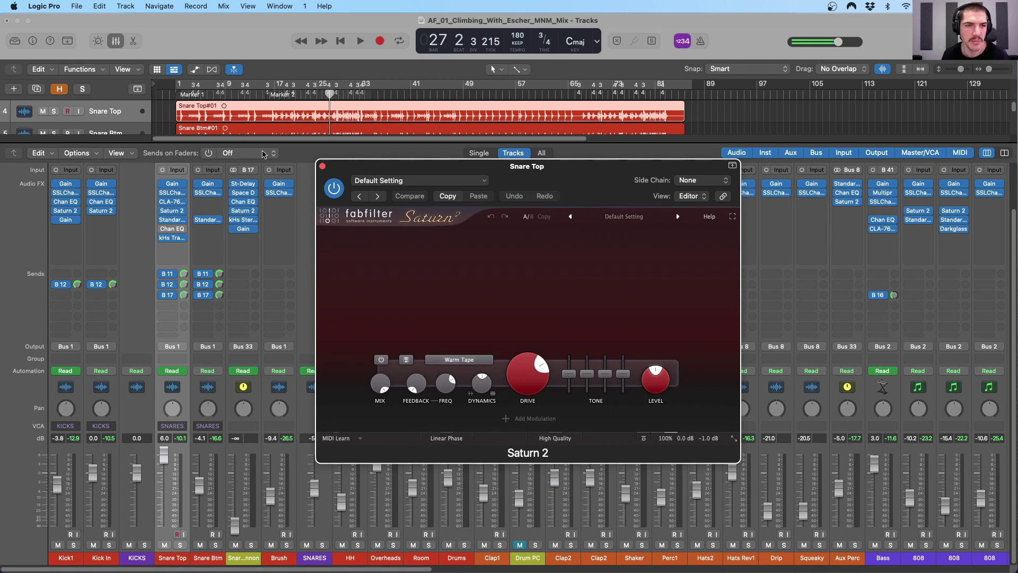
Solo Snare Top during playback, compare it with Saturn 2 bypassed and active, and stop playback and unsolo the track
left_click(180, 560)
key("space")
left_click(180, 545)
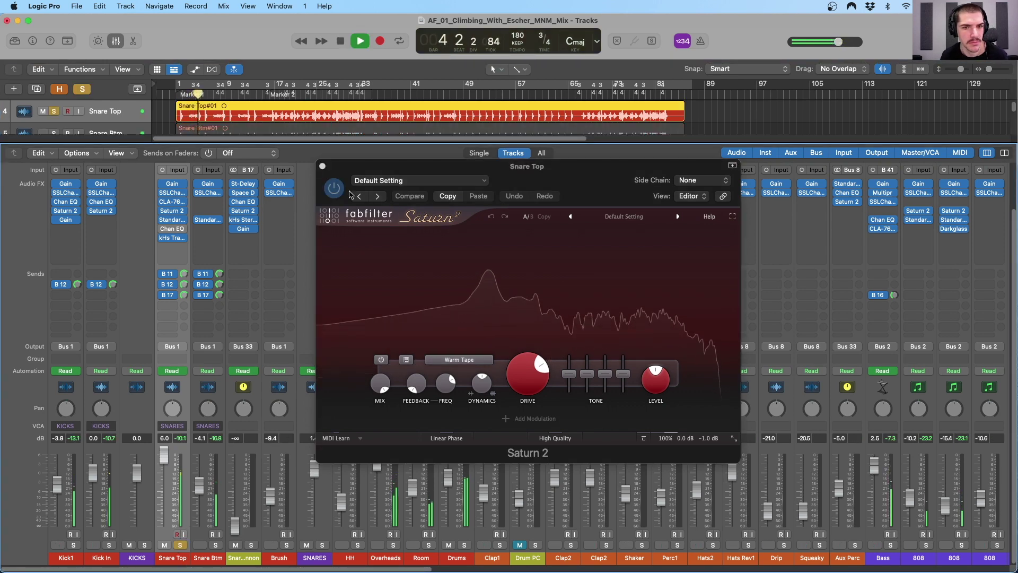
left_click(333, 189)
left_click(333, 189)
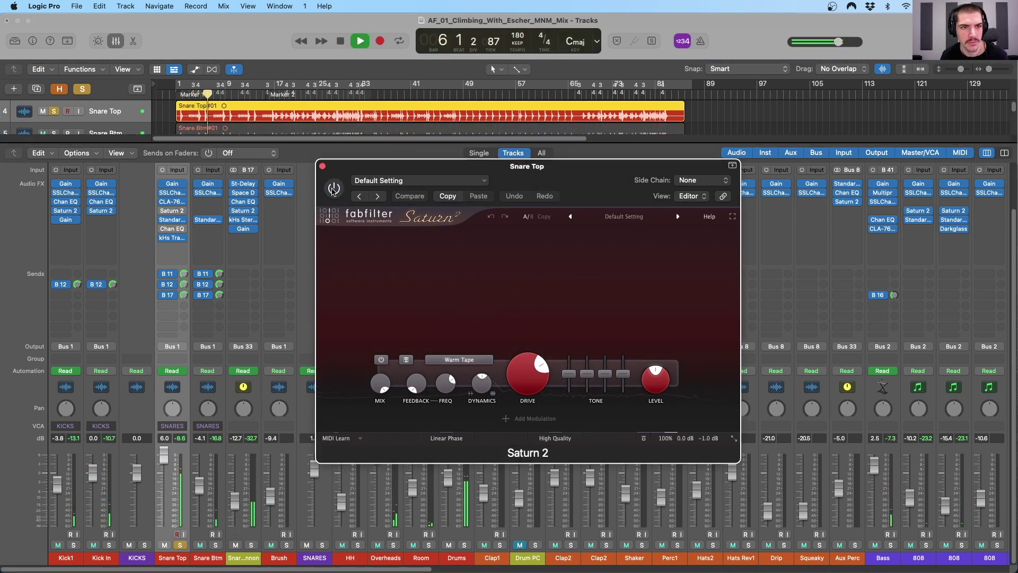
left_click(333, 188)
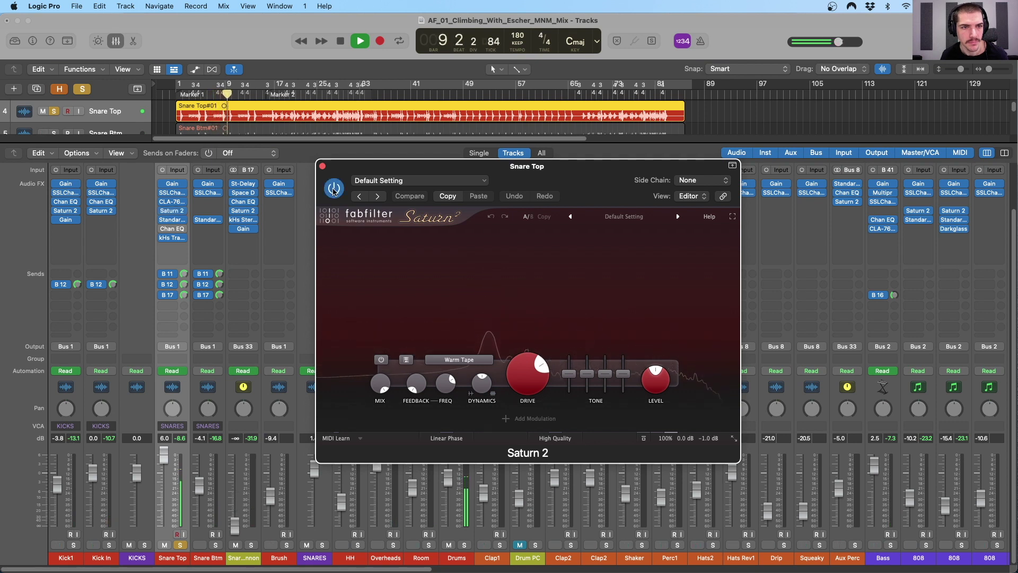
key("space")
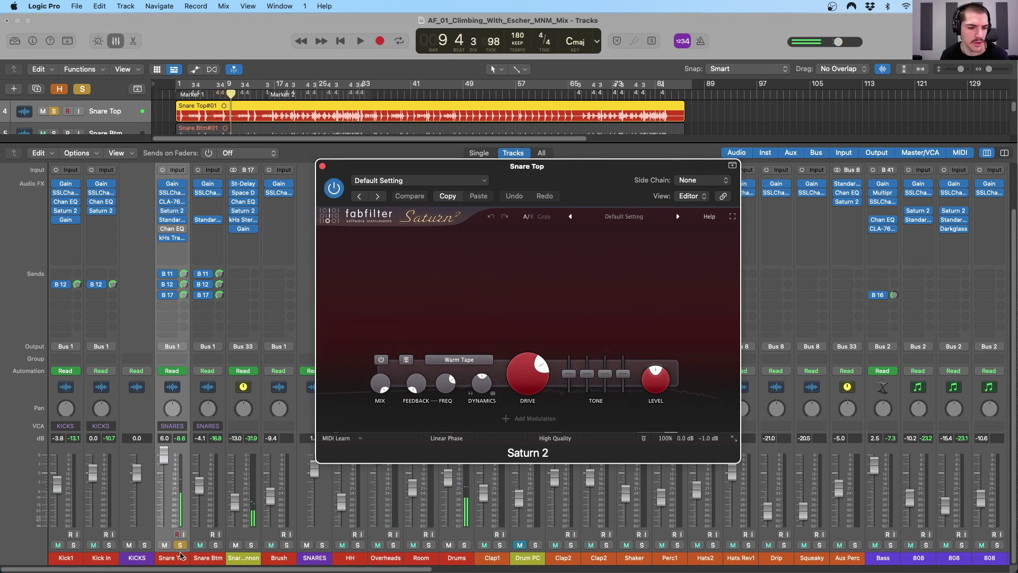
left_click(180, 545)
left_click_drag(574, 360, 592, 323)
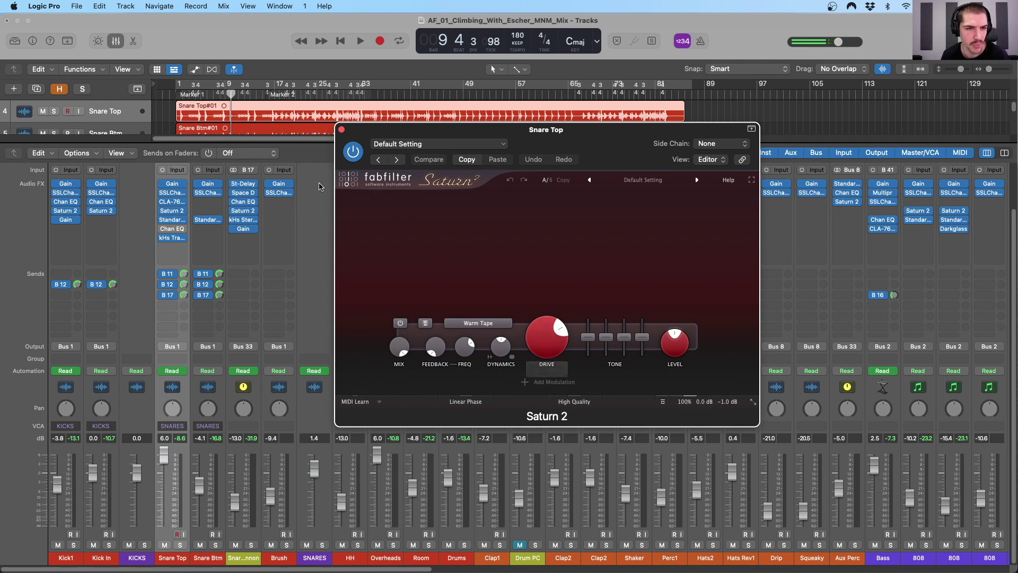
left_click_drag(358, 136, 368, 133)
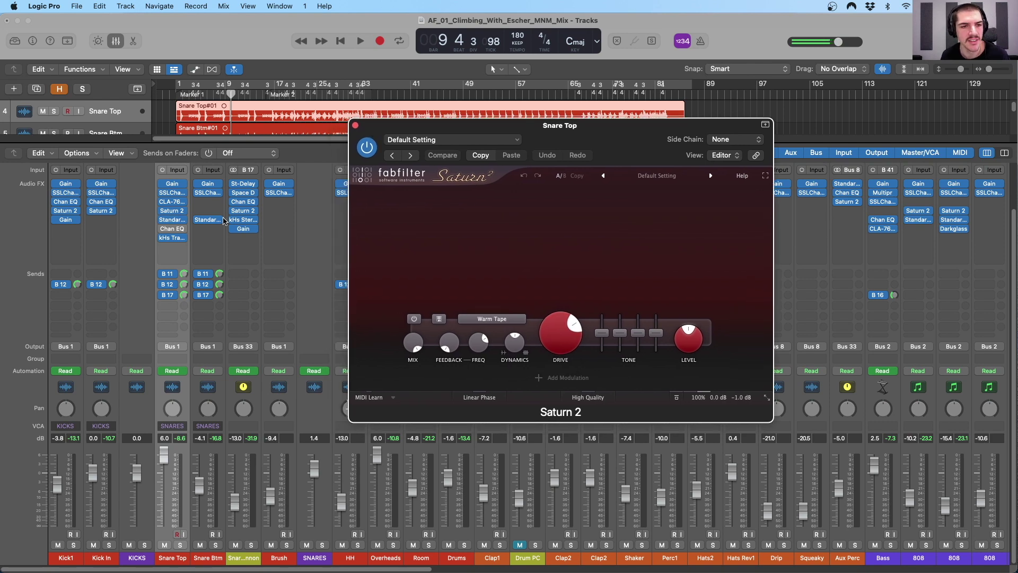
Close Saturn 2, open StandardCLIP on both Snare Top and Snare Btm, and arrange the two plugin windows for side-by-side viewing
left_click(353, 127)
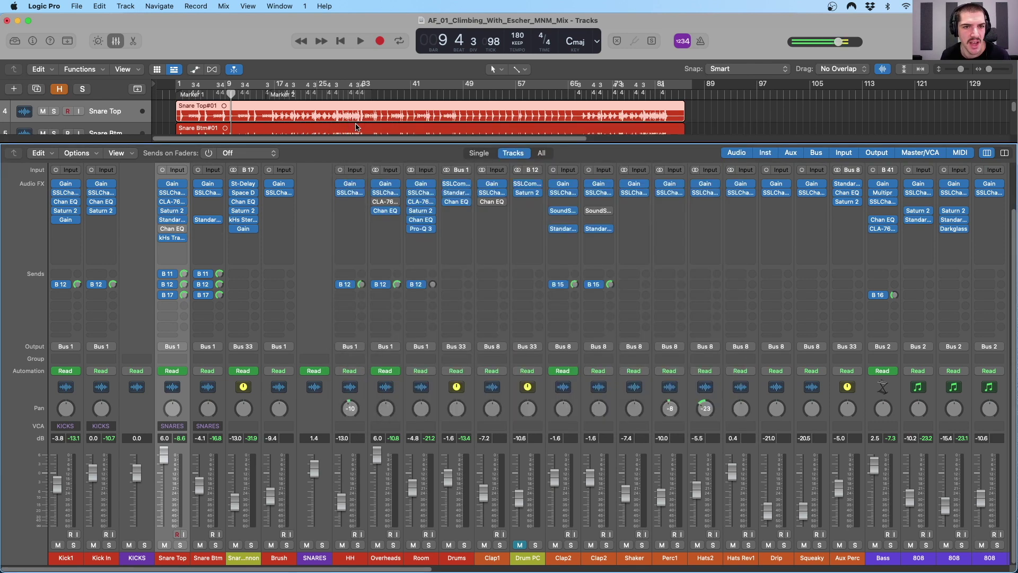
left_click(173, 220)
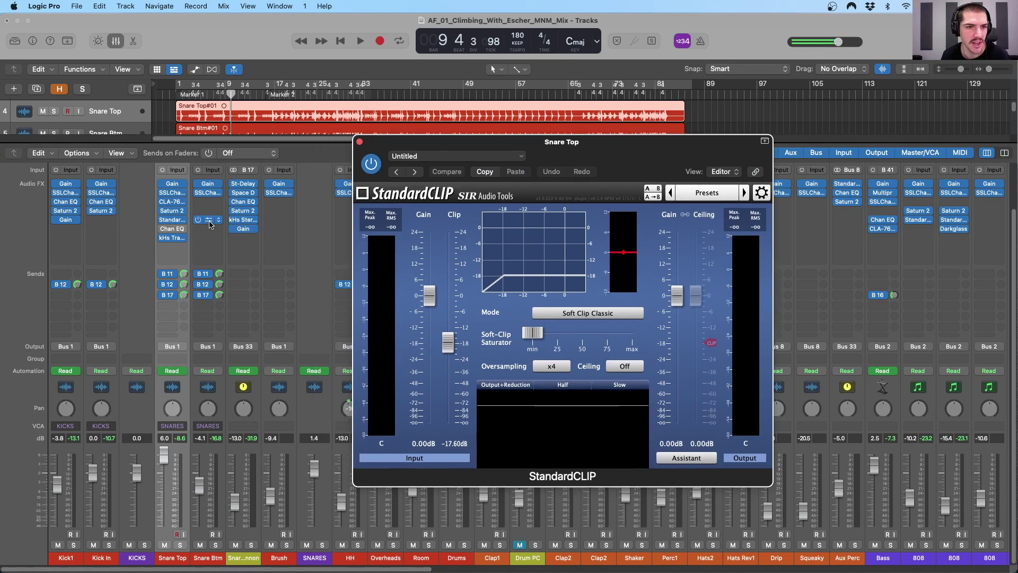
left_click(207, 220)
left_click_drag(582, 150, 502, 103)
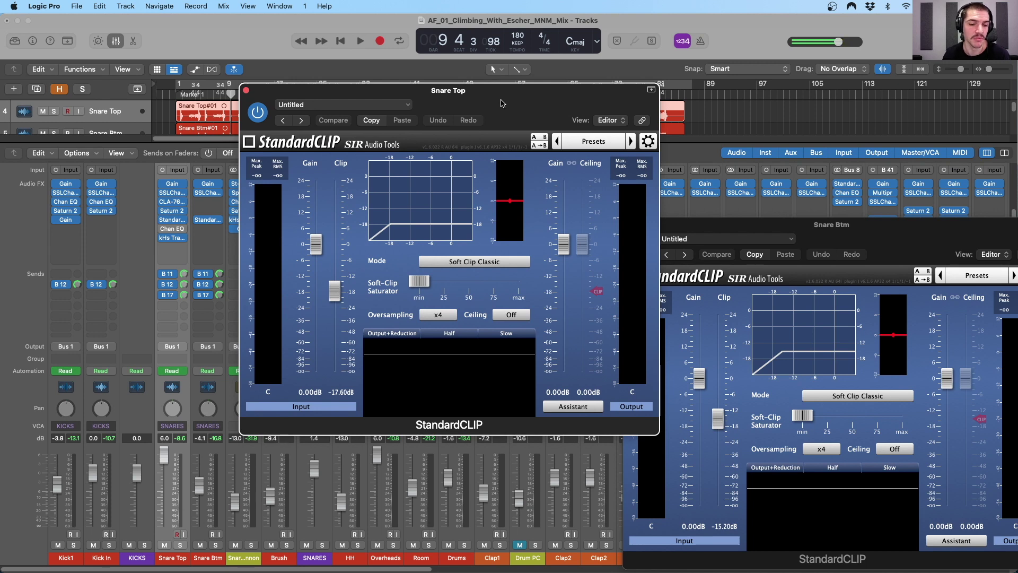
left_click_drag(527, 102, 554, 97)
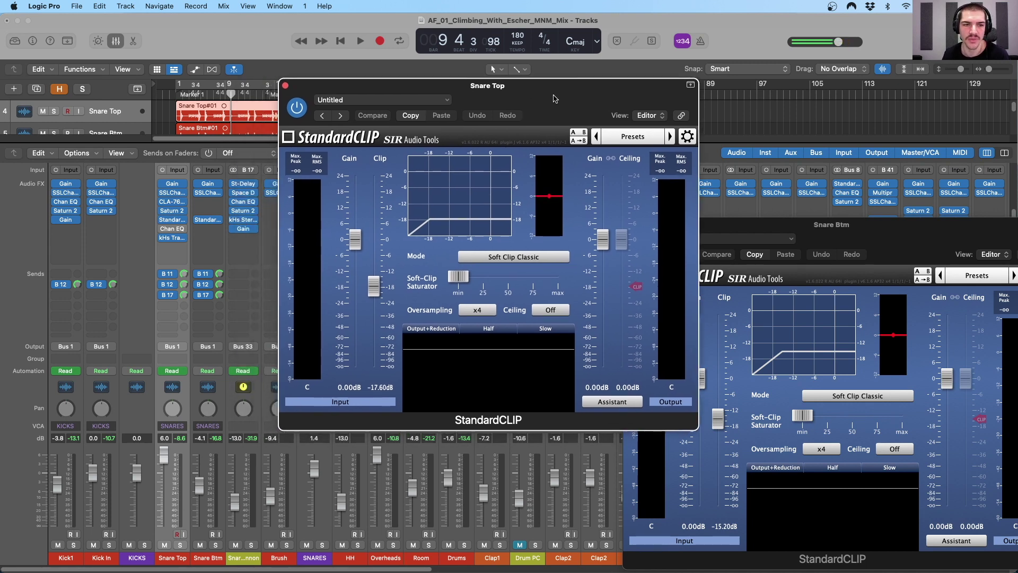
left_click_drag(453, 89, 452, 87)
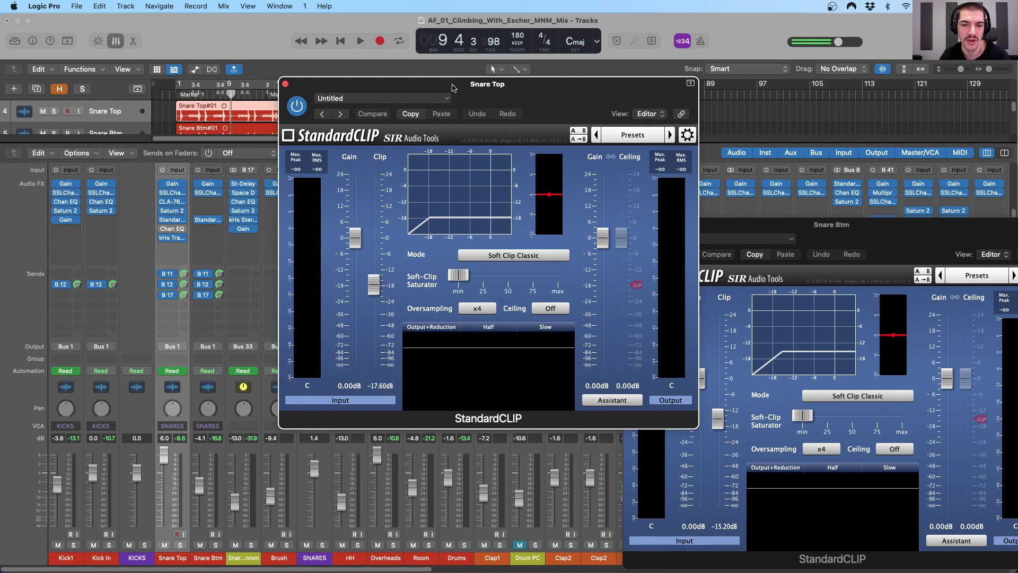
left_click_drag(468, 79, 472, 66)
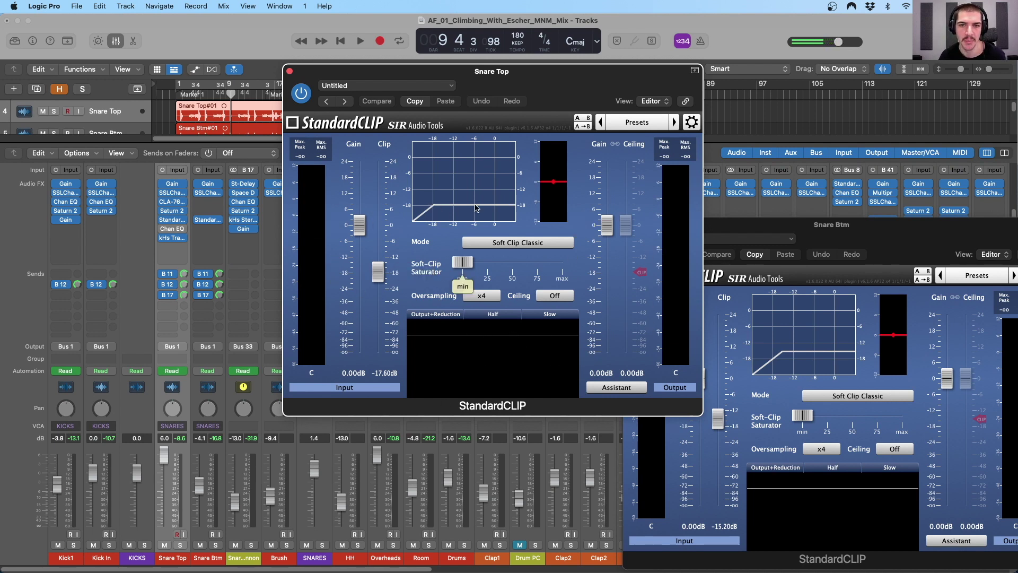
left_click_drag(509, 71, 473, 198)
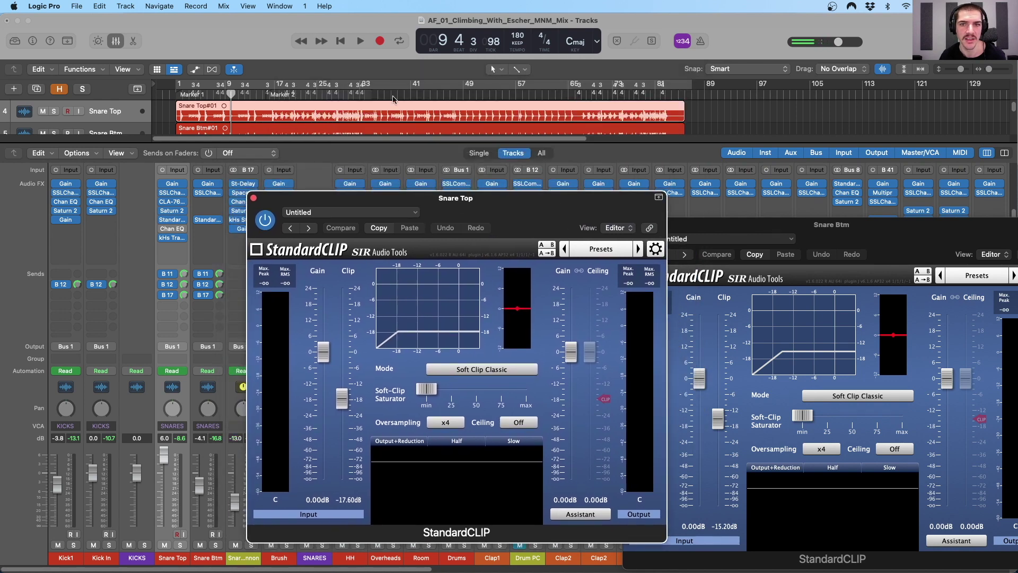
Play the full mix from just before Marker 2, examine the clipping meters of both StandardCLIP instances, and stop playback
left_click(276, 94)
key("space")
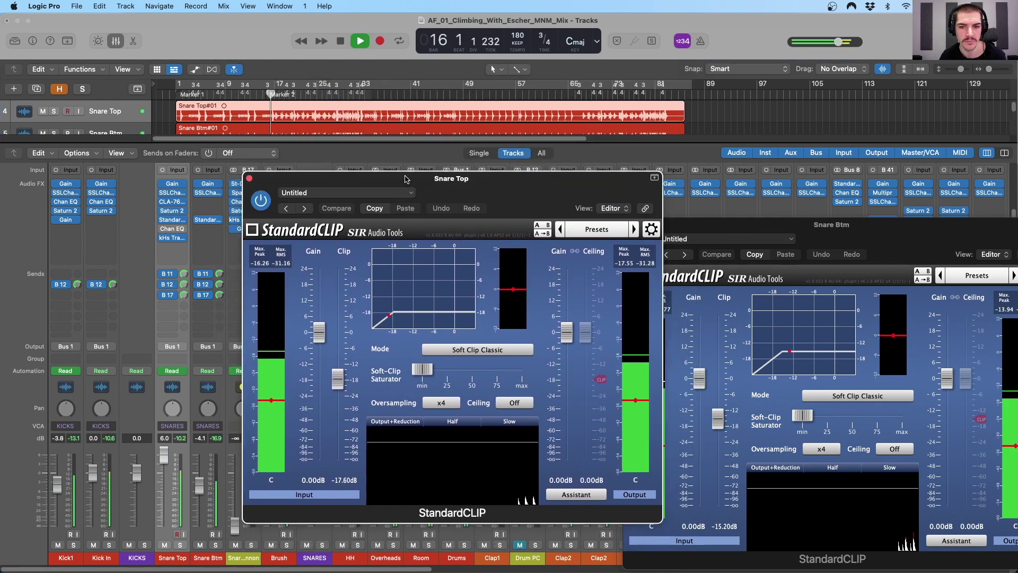
left_click_drag(428, 207, 410, 111)
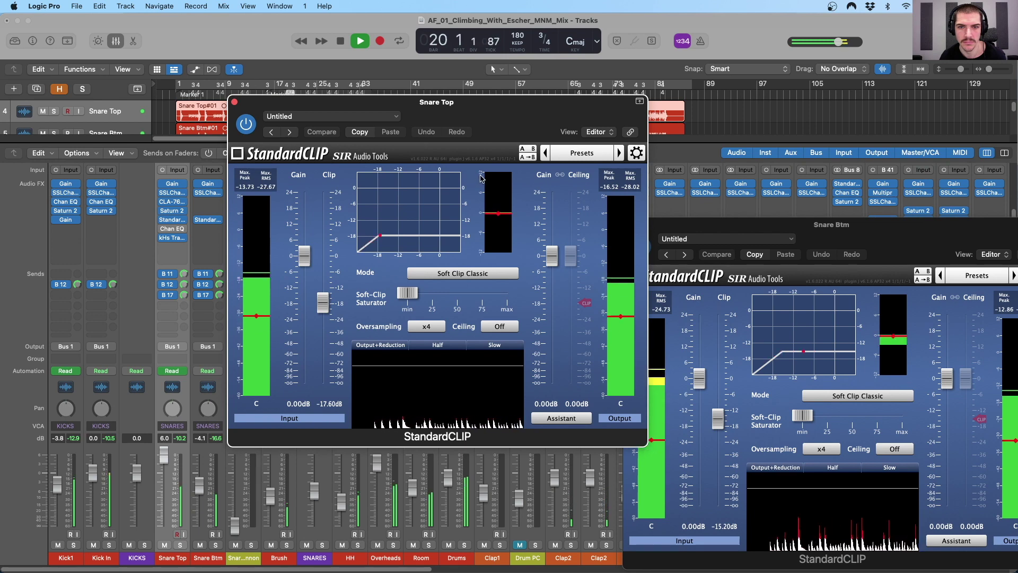
left_click_drag(444, 111, 437, 173)
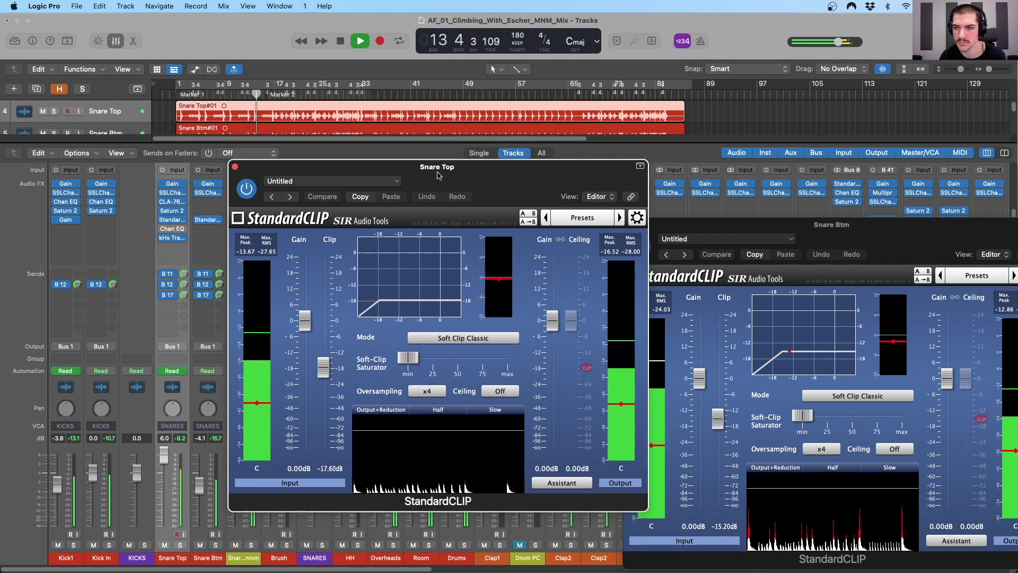
key("space")
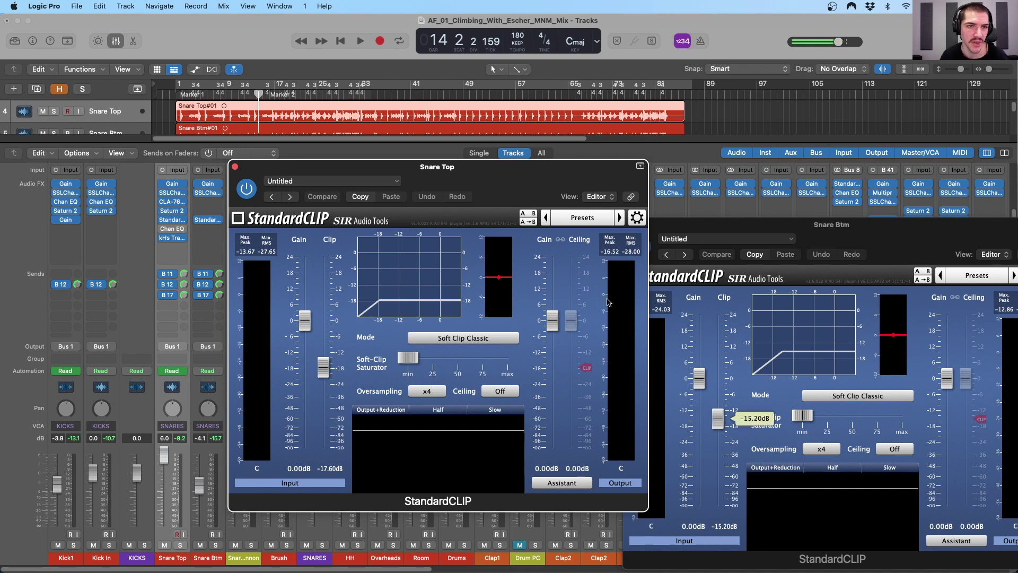
Rewind three bars and replay the section to examine the clipping on Snare Top and Snare Btm again
key("comma")
key("comma")
key("comma")
key("space")
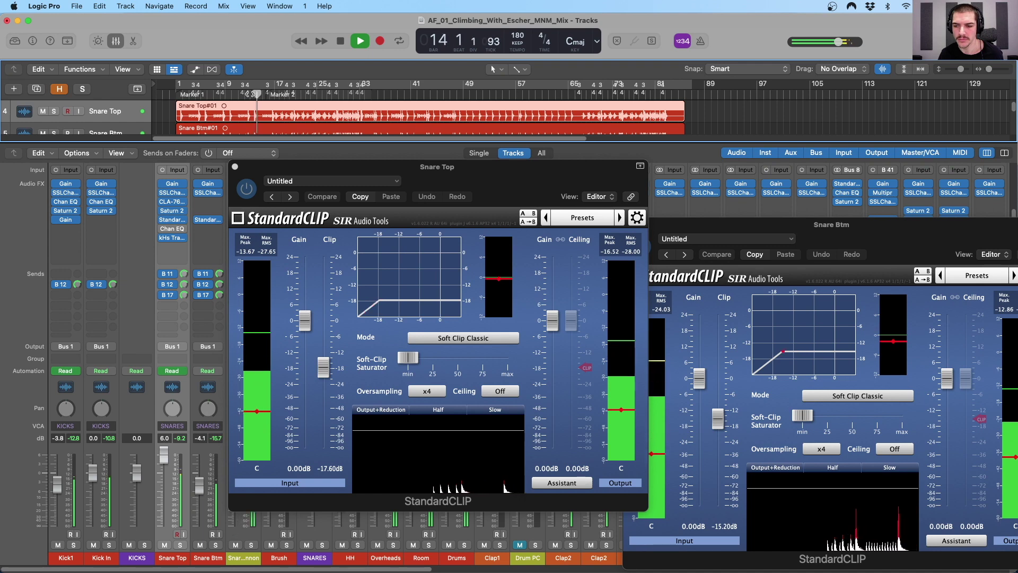
Compare the full mix with the StandardCLIP instances on Snare Top and Snare Btm bypassed and active, and stop playback
left_click_drag(316, 200, 274, 209)
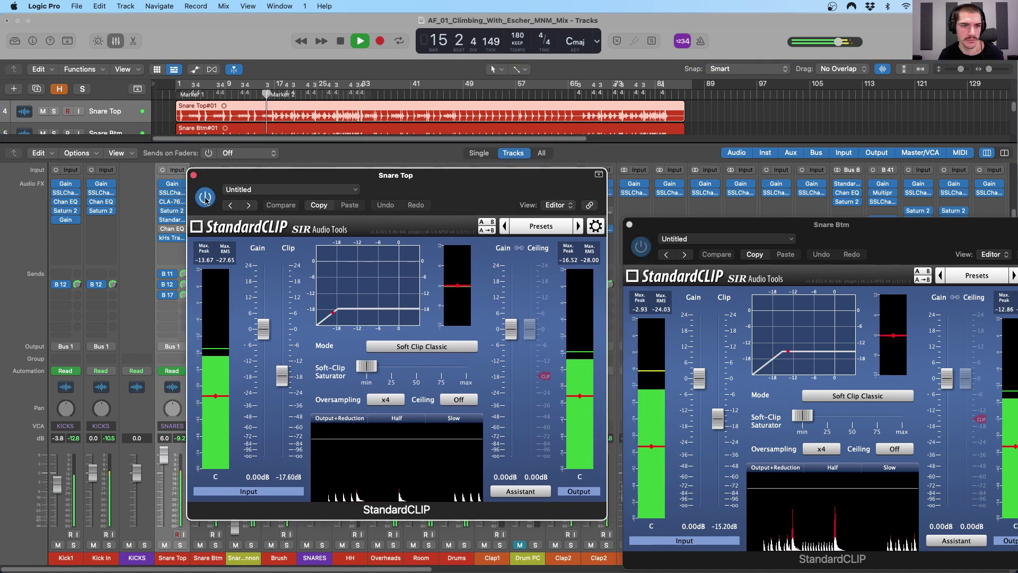
left_click(640, 247)
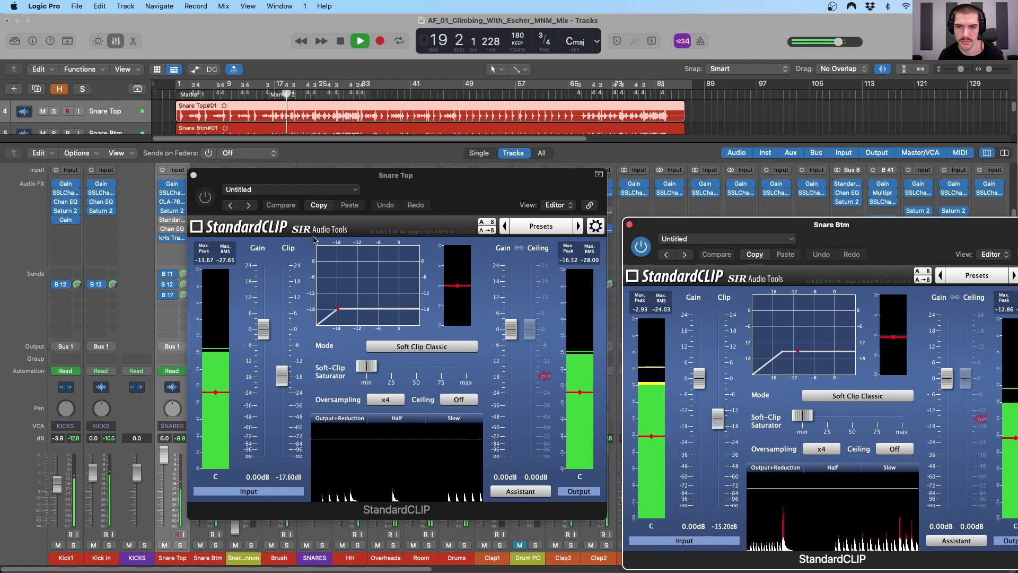
left_click(205, 198)
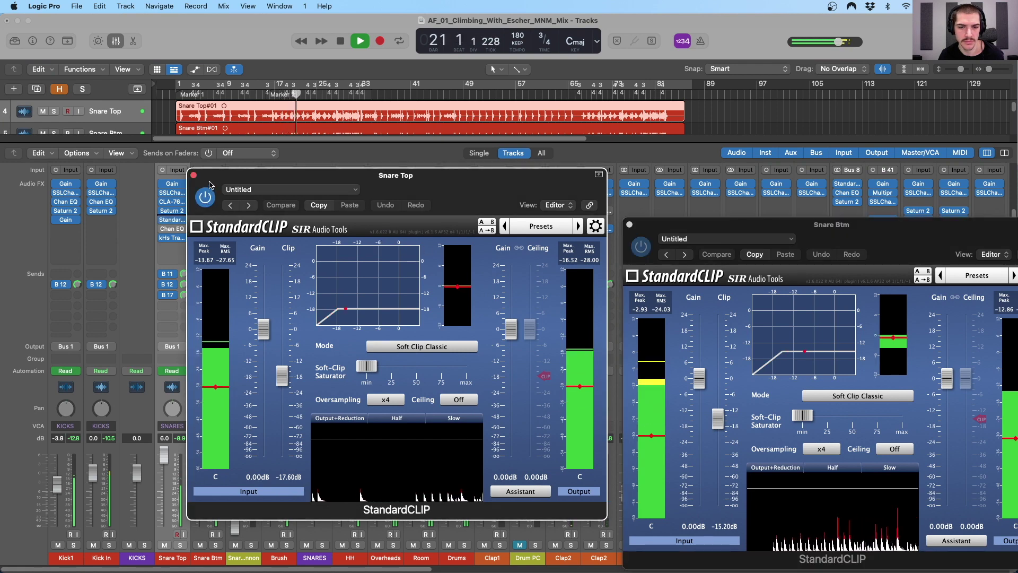
key("space")
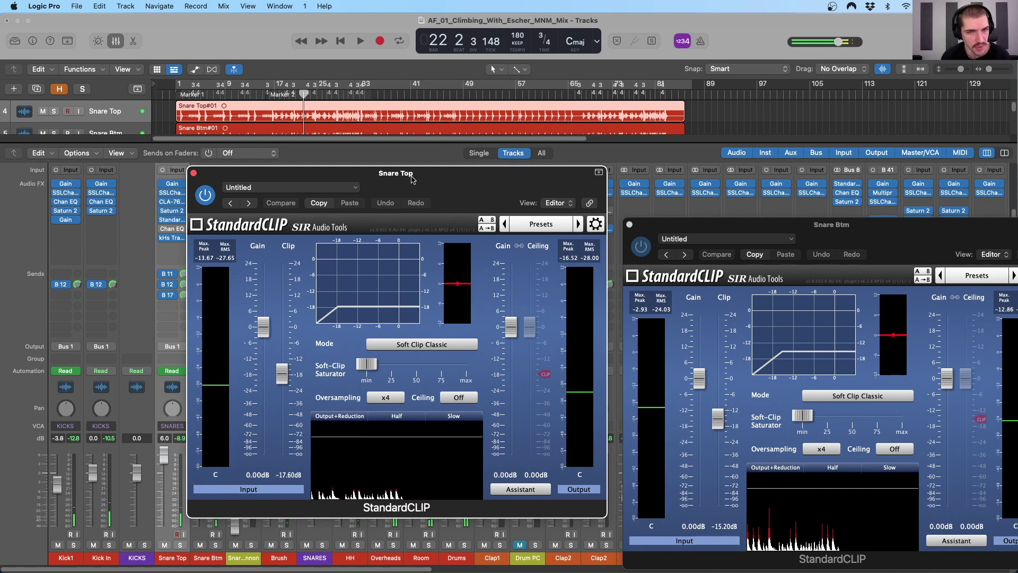
Line up the two StandardCLIP windows, close the Snare Top one and move the Snare Btm window beside the snare channels
left_click_drag(399, 196, 365, 188)
left_click_drag(661, 240, 594, 176)
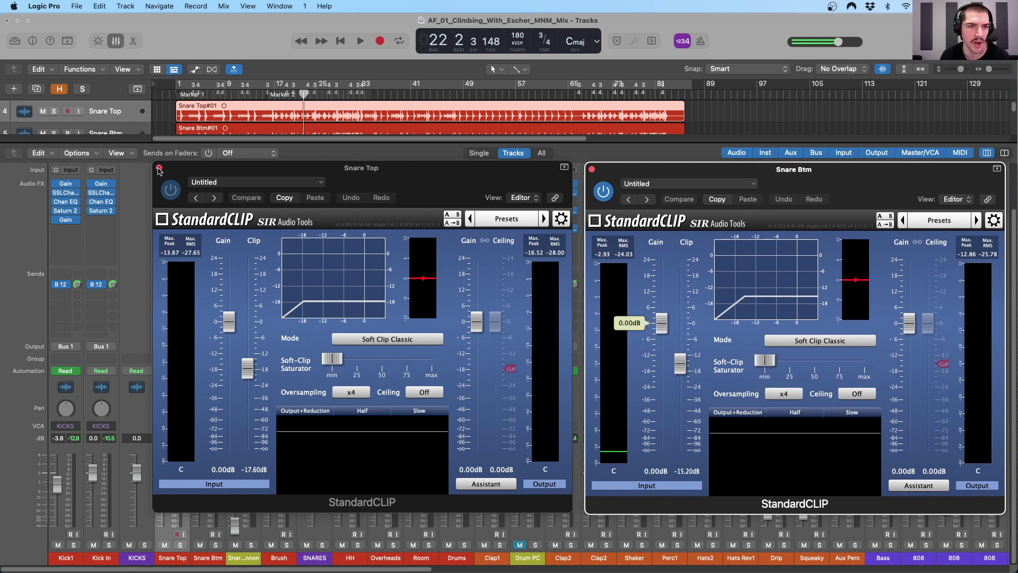
left_click(159, 167)
left_click_drag(694, 167, 539, 166)
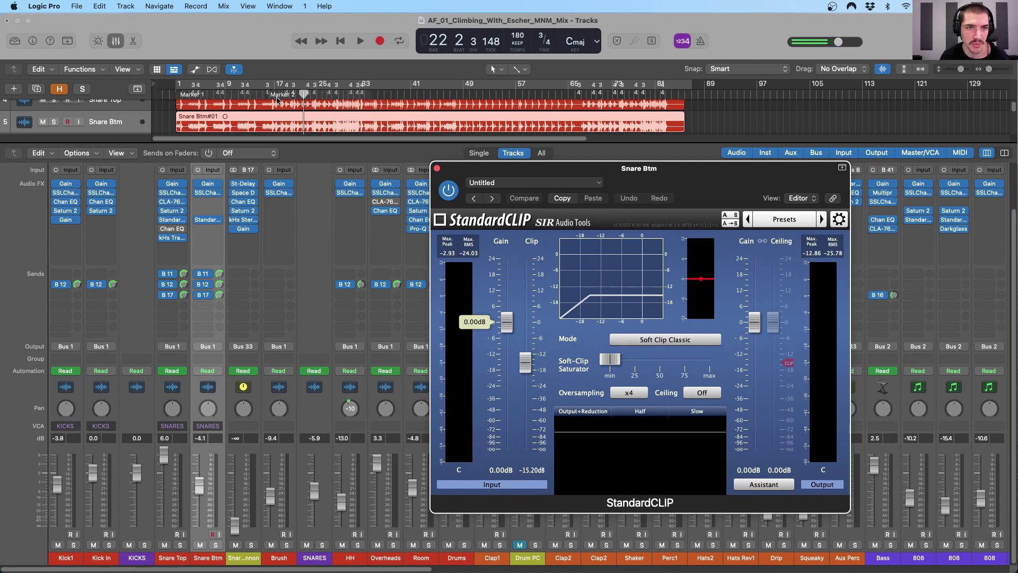
Play the section leading into Marker 2, examine StandardCLIP's clipping on Snare Btm, and stop with the playhead at bar 12
key("space")
left_click(178, 498)
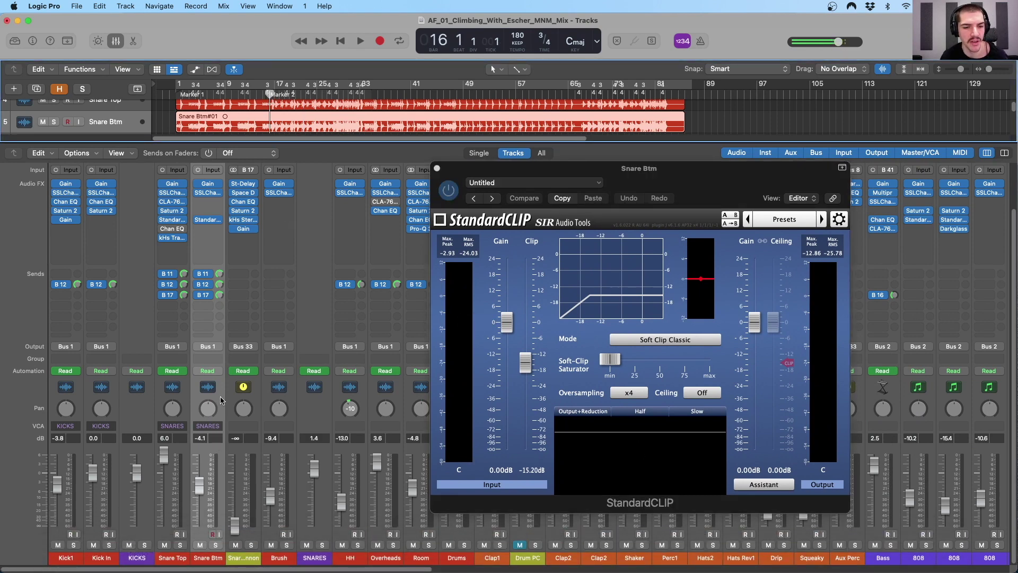
key("space")
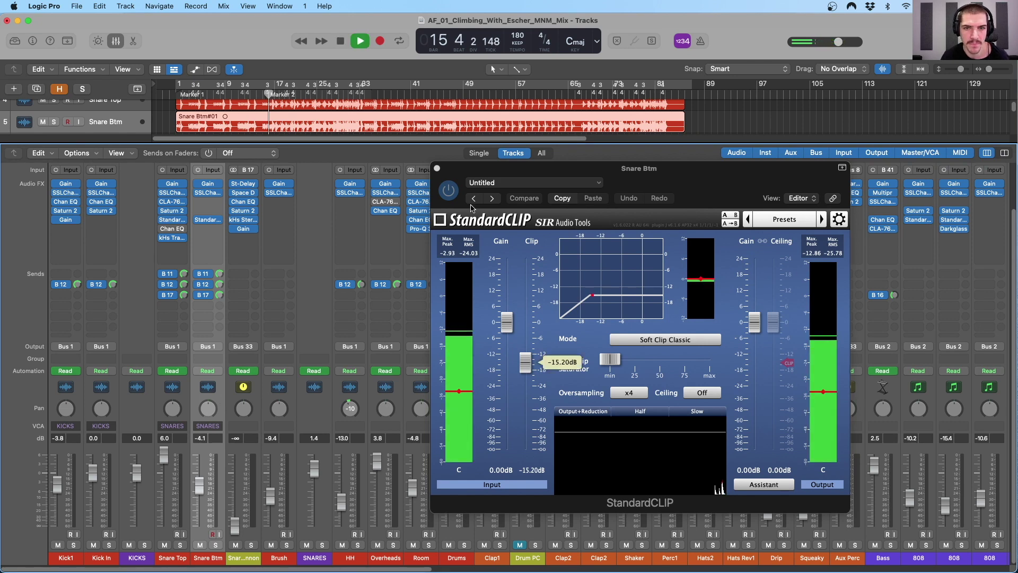
left_click(252, 92)
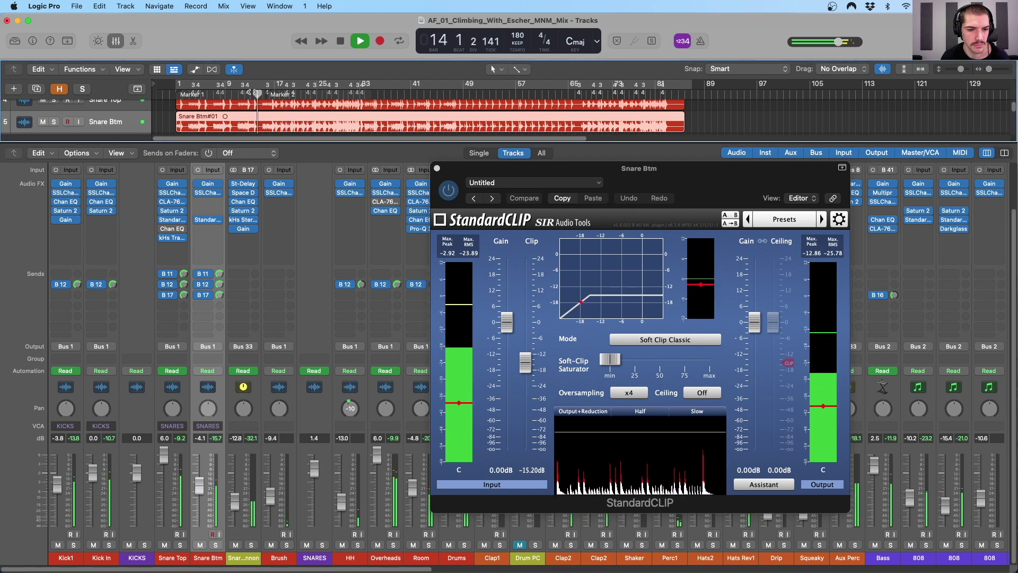
key("space")
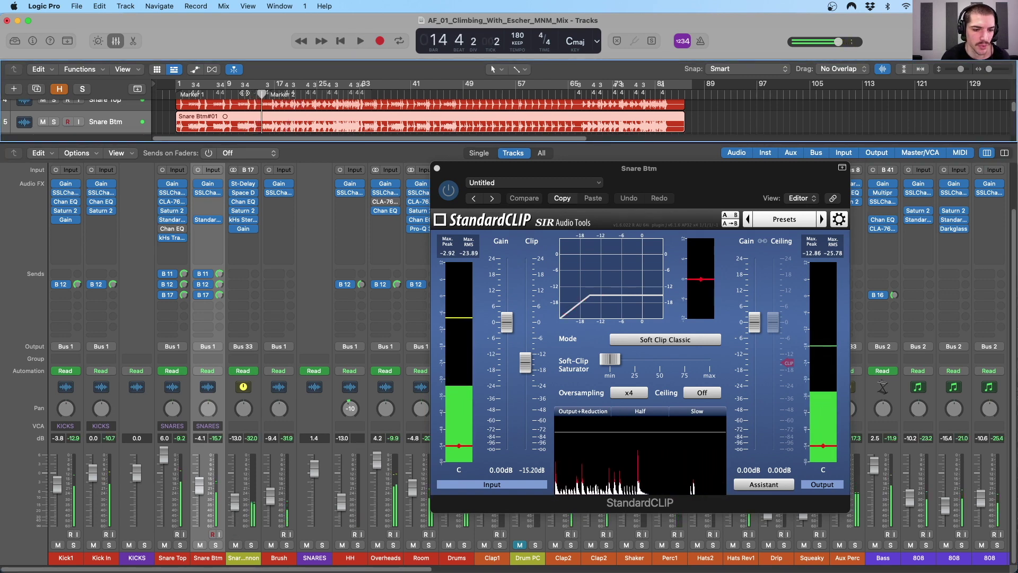
left_click(246, 93)
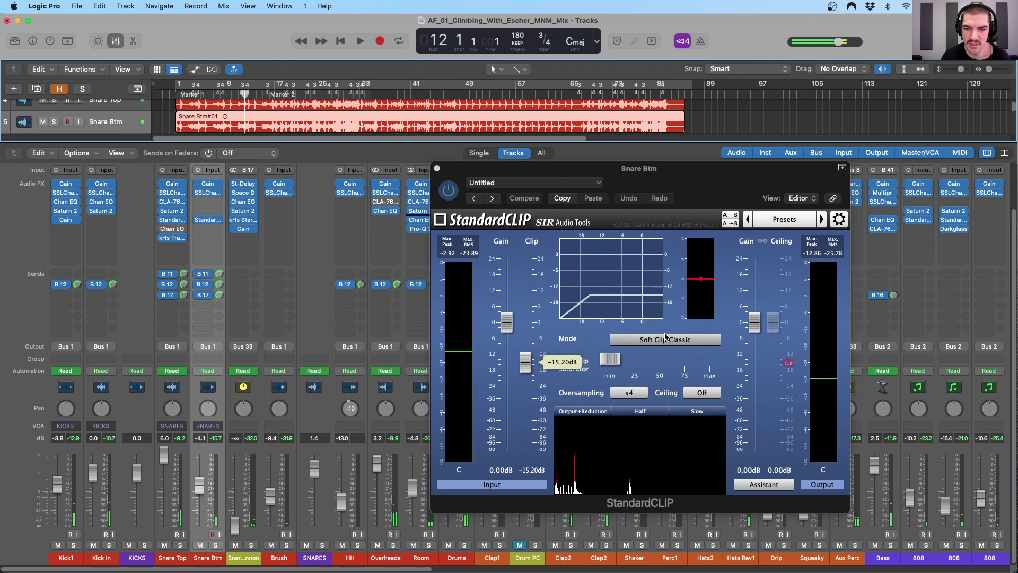
Audition the section from bar 12 with StandardCLIP bypassed on Snare Btm, stop playback, reactivate the plugin and close its window
left_click(450, 185)
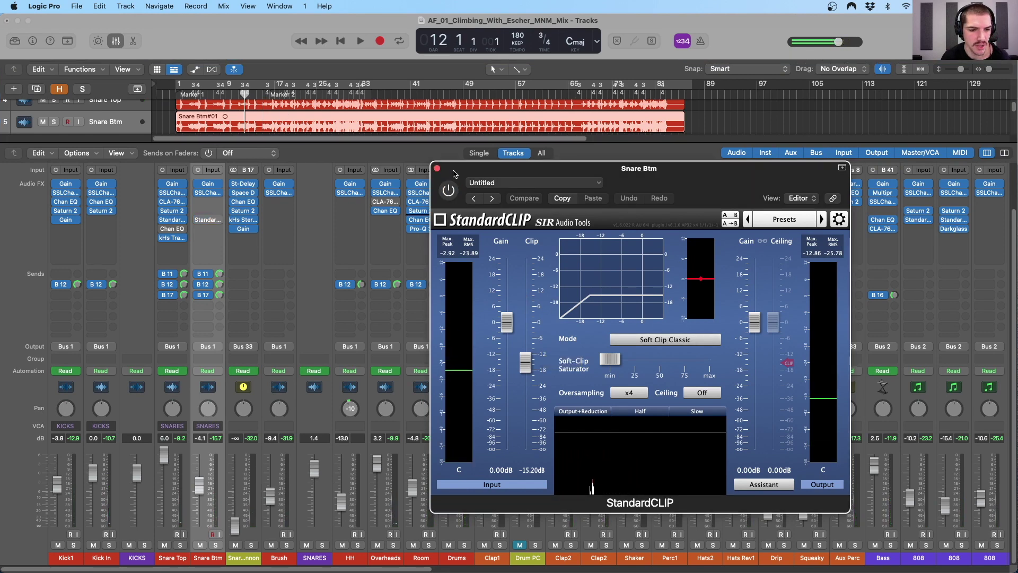
key("space")
key("space")
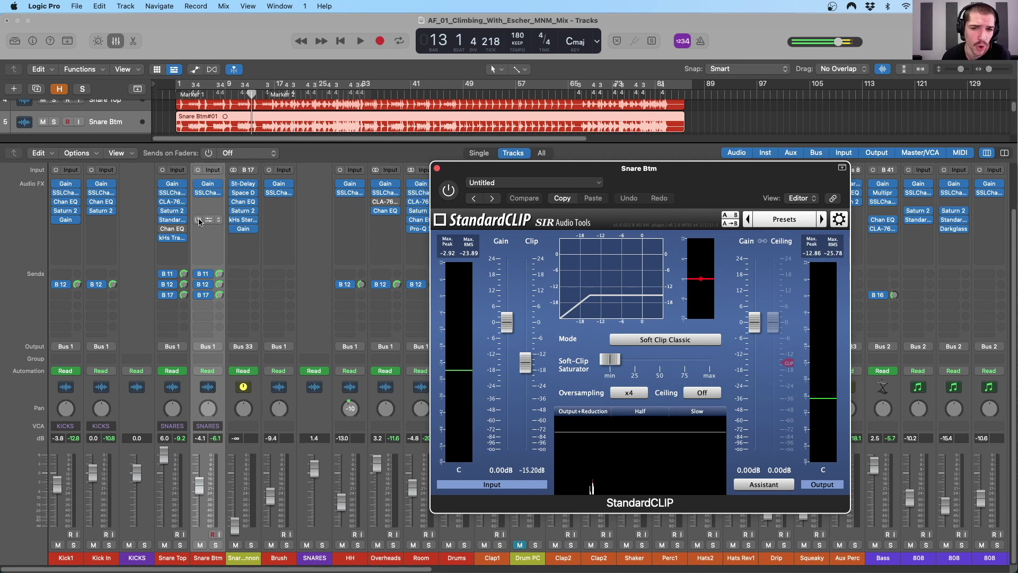
left_click(199, 222)
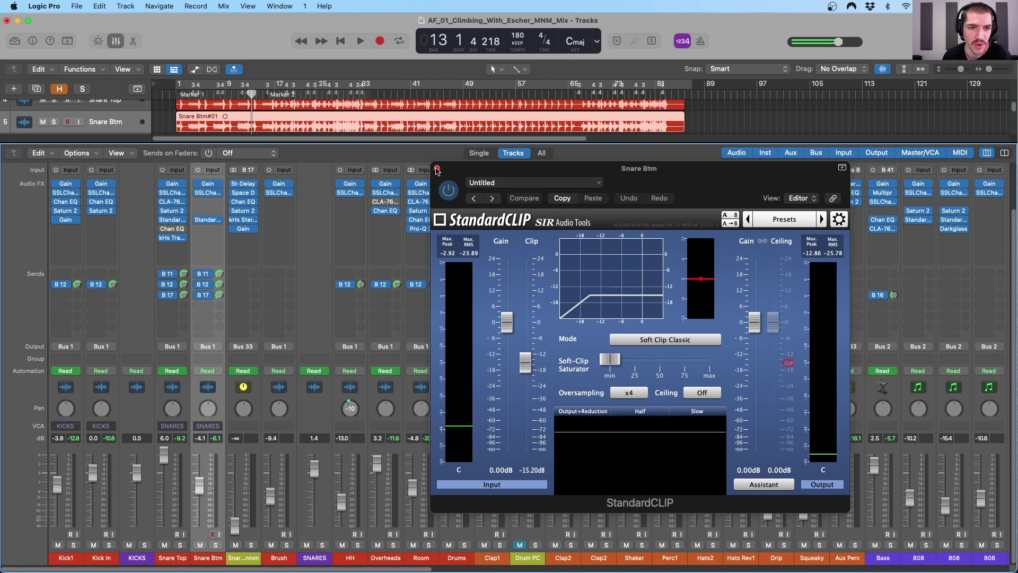
left_click(437, 169)
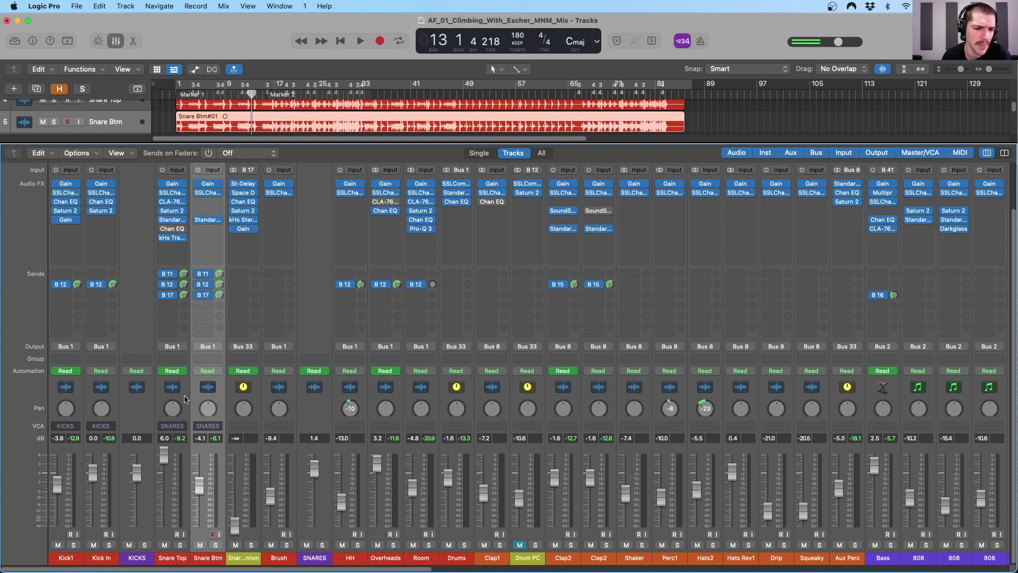
Open kHs Transient Shaper on Snare Top to examine its settings, bypass the plugin and close its window
left_click(169, 246)
left_click(172, 238)
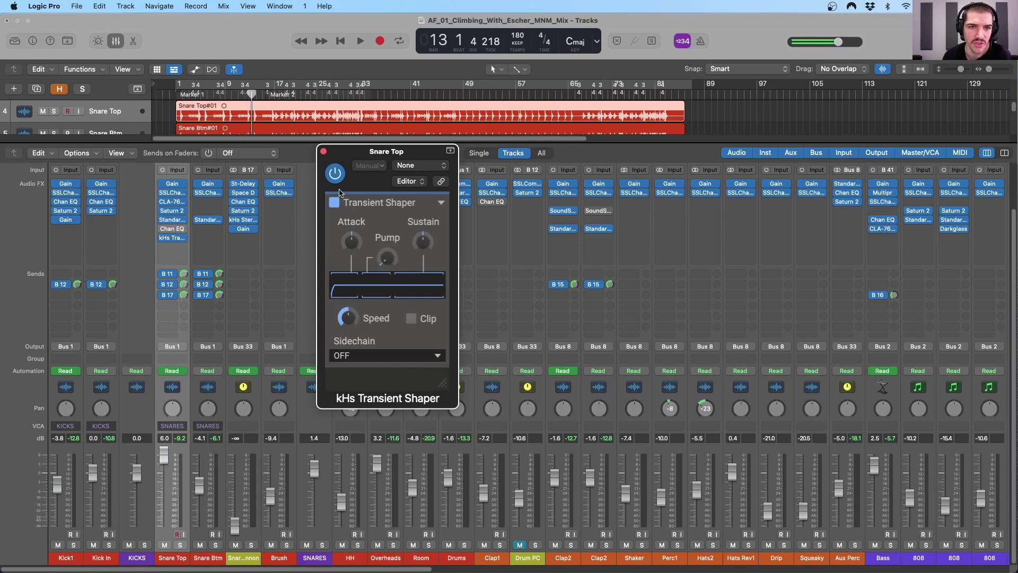
left_click_drag(355, 159, 351, 137)
mouse_move(164, 240)
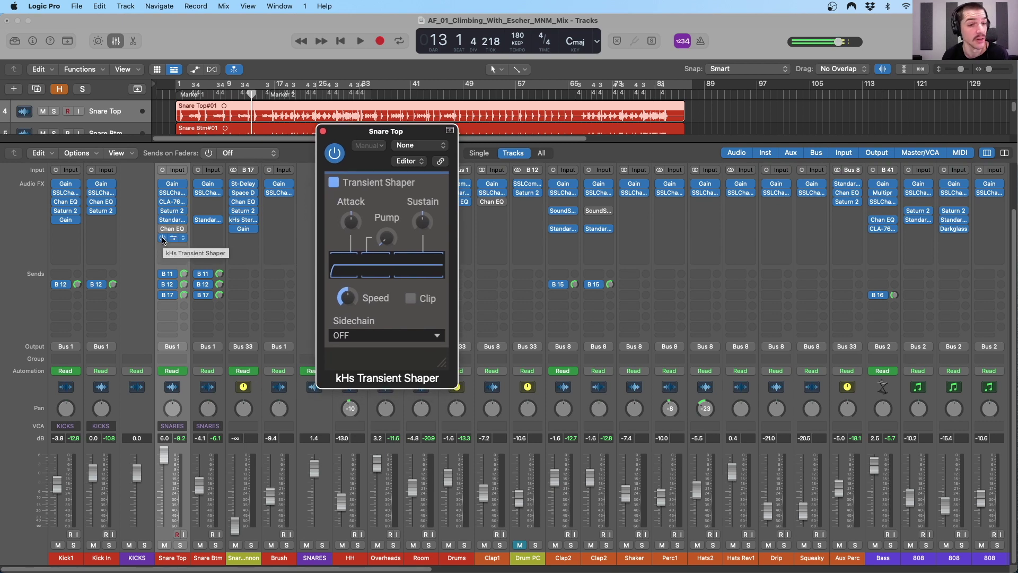
left_click(163, 238)
left_click(323, 131)
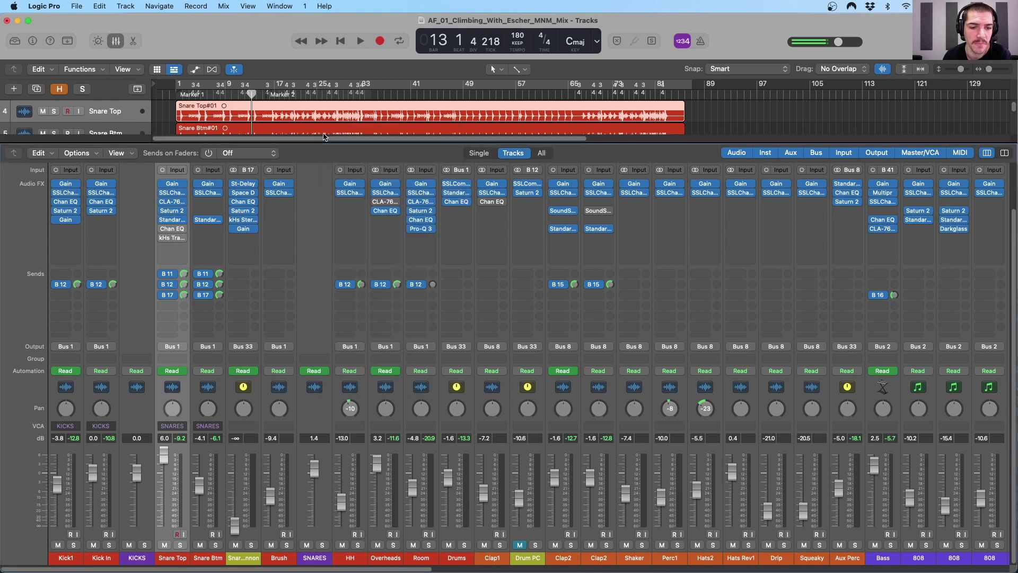
Select the Snare Cannon track, display track automation, and enlarge the arrangement area for a closer view of its volume curve
left_click(257, 398)
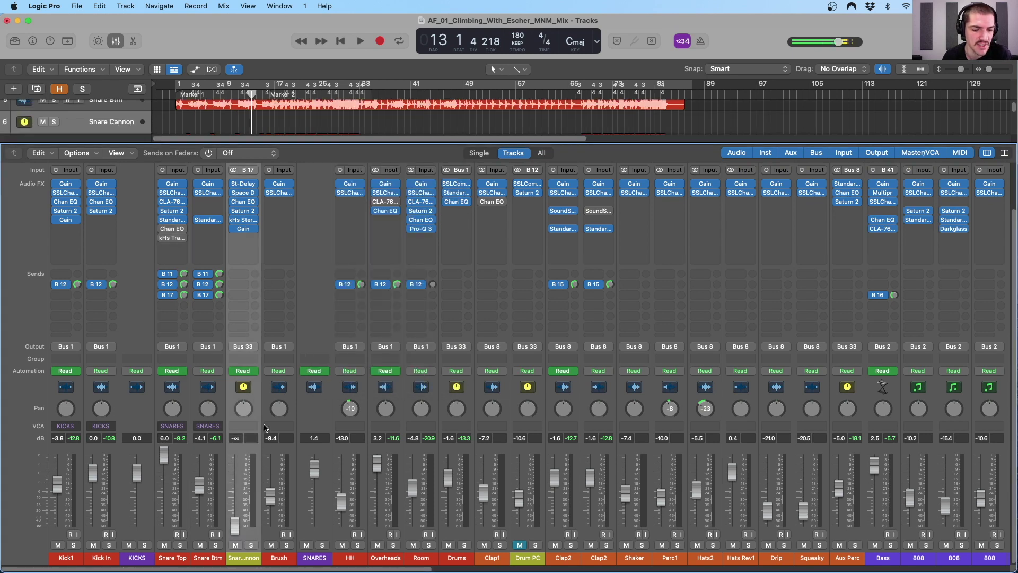
key("a")
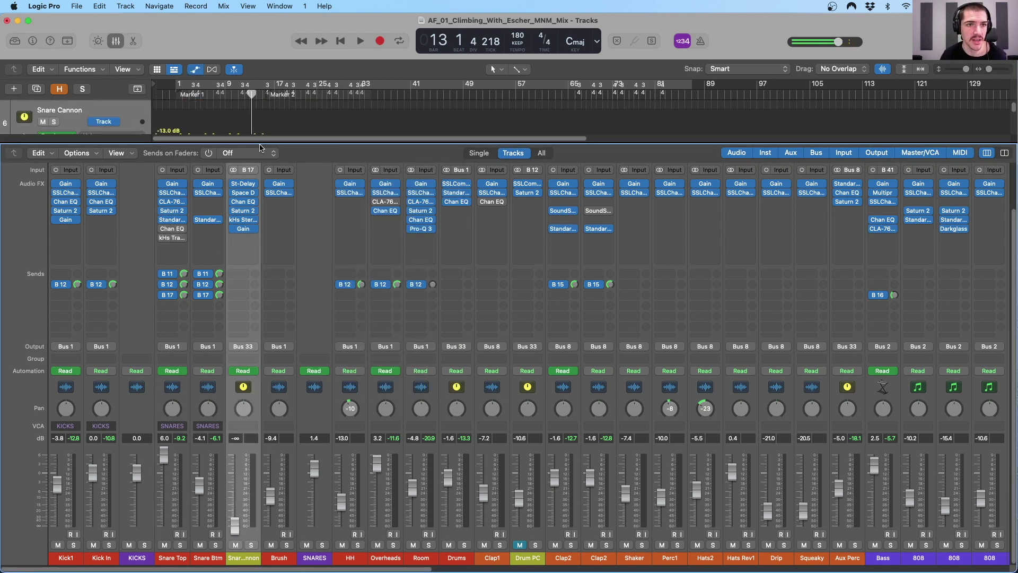
left_click_drag(260, 147, 260, 268)
key("super+Right")
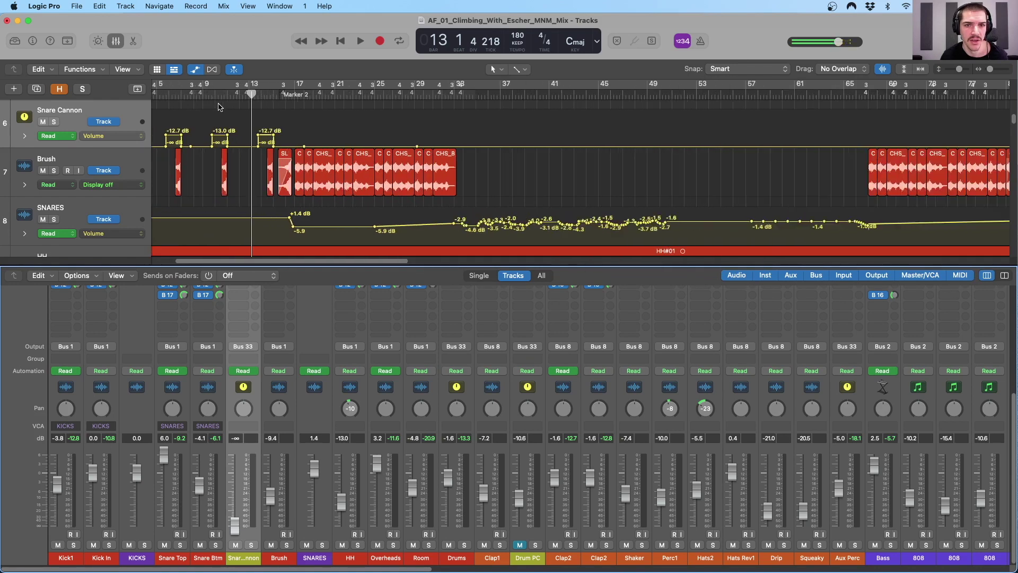
Examine Snare Cannon's volume automation against the snare hits, moving the playhead from the first raised section to bar 4 beat 3
left_click_drag(237, 98, 211, 94)
scroll(230, 122, "up", 3)
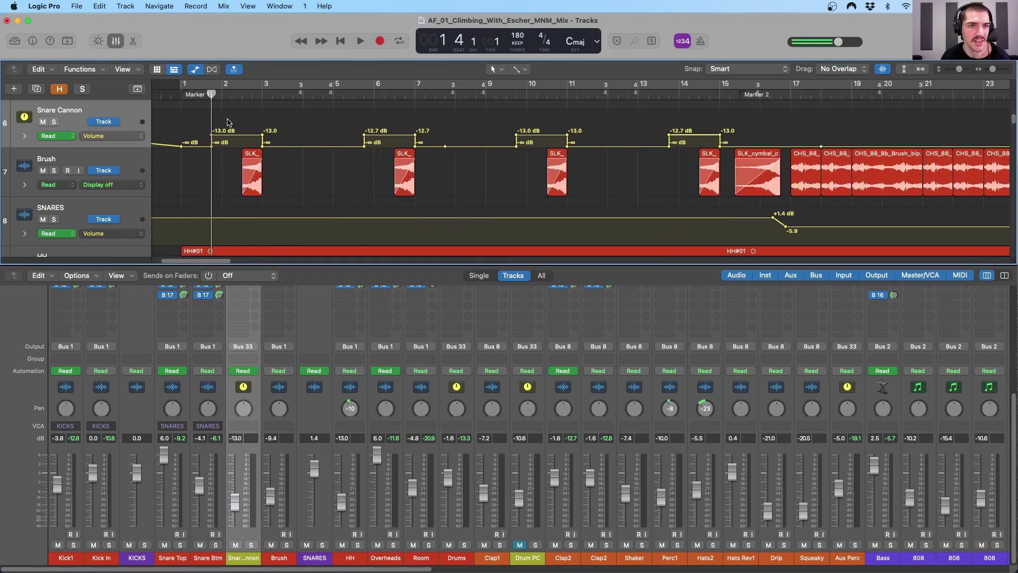
scroll(364, 121, "up", 5)
scroll(360, 122, "down", 2)
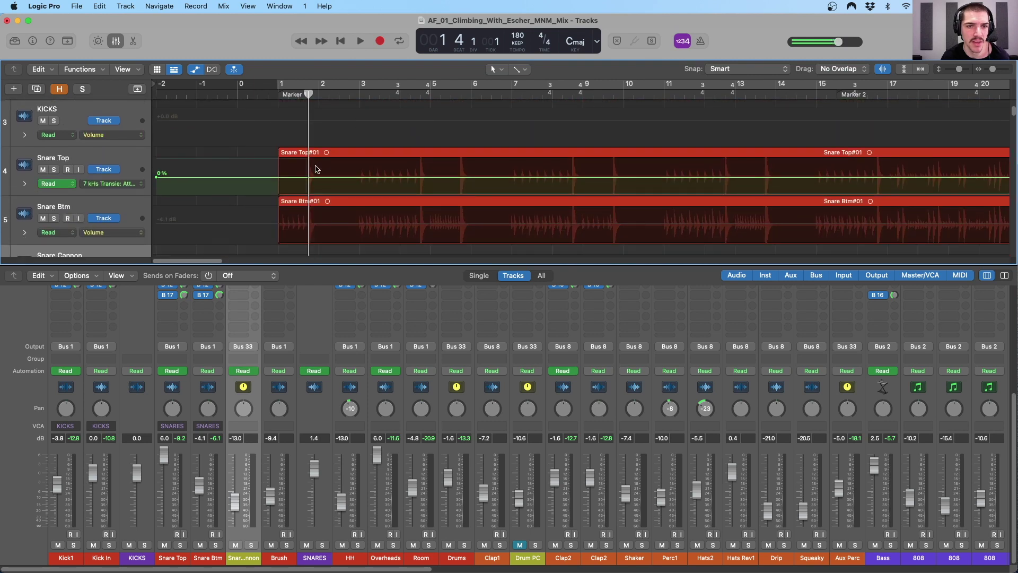
scroll(318, 159, "down", 5)
left_click(359, 92)
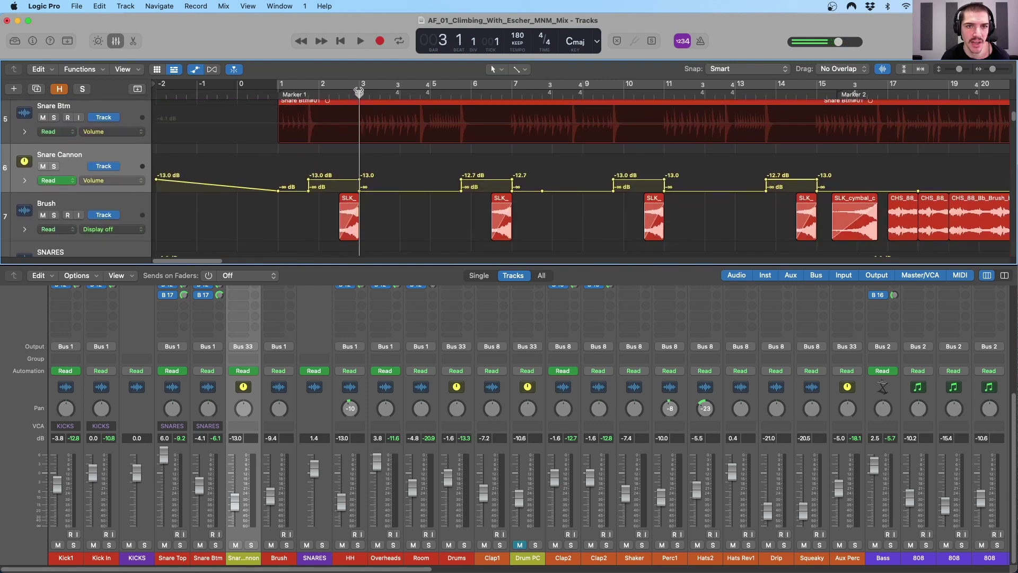
left_click_drag(359, 92, 420, 92)
Open Stereo Delay and Space Designer on the Snare Cannon channel and examine their delay and reverb settings
scroll(265, 384, "up", 5)
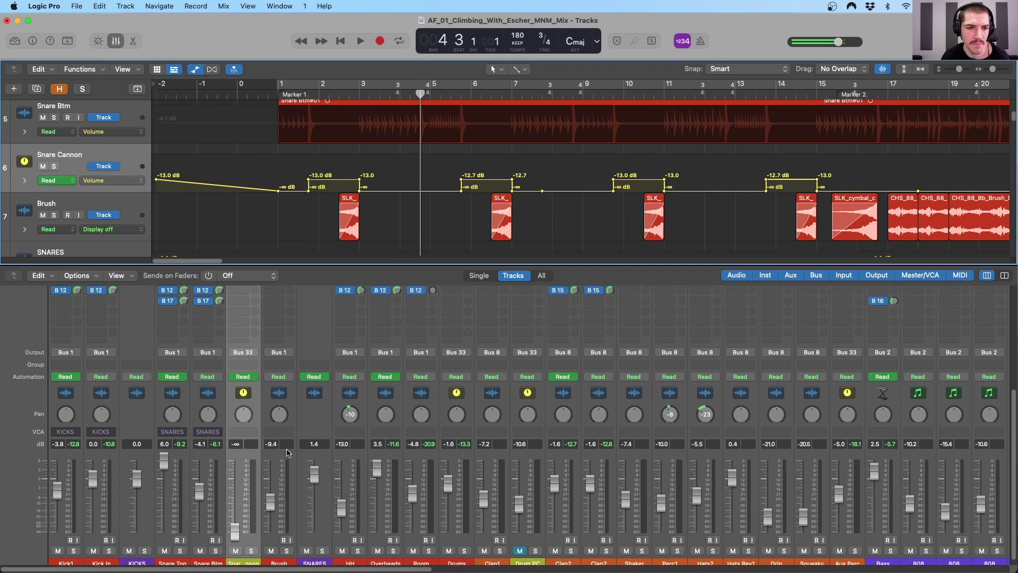
scroll(267, 384, "up", 3)
left_click(243, 356)
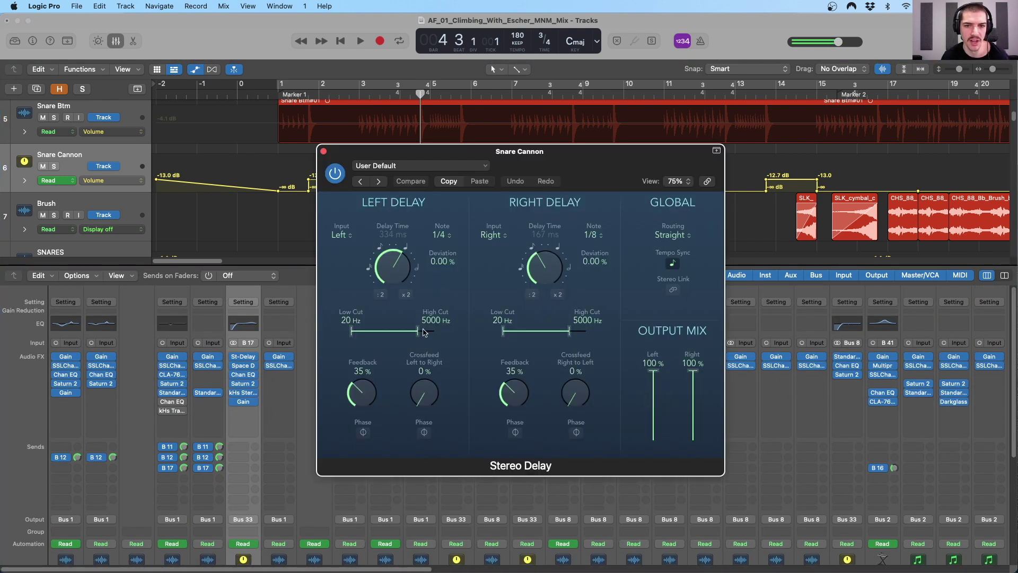
left_click_drag(509, 162, 617, 116)
left_click(243, 365)
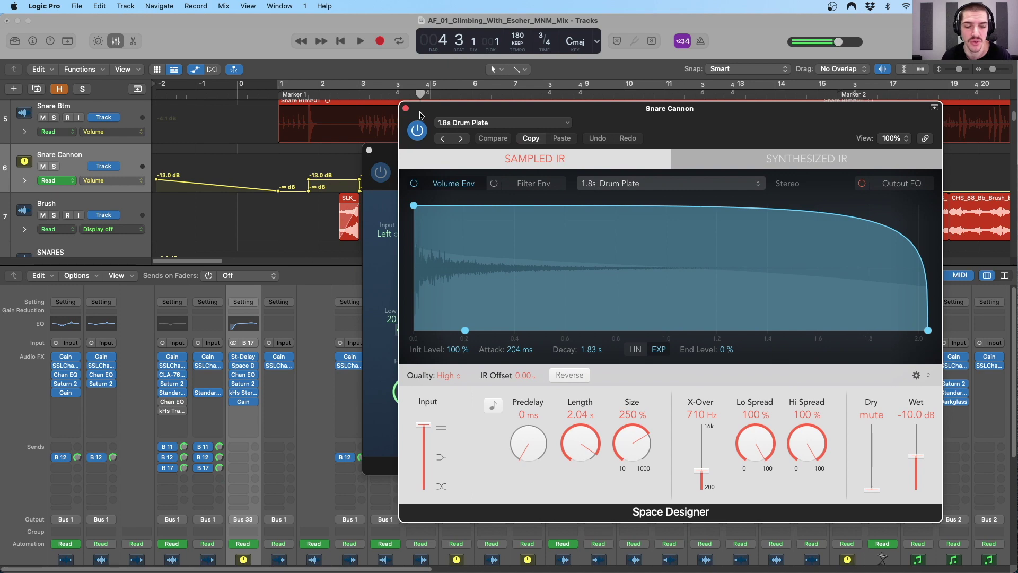
Open Channel EQ and Saturn 2 on Snare Cannon and examine the EQ curve and the saturation settings
left_click(243, 374)
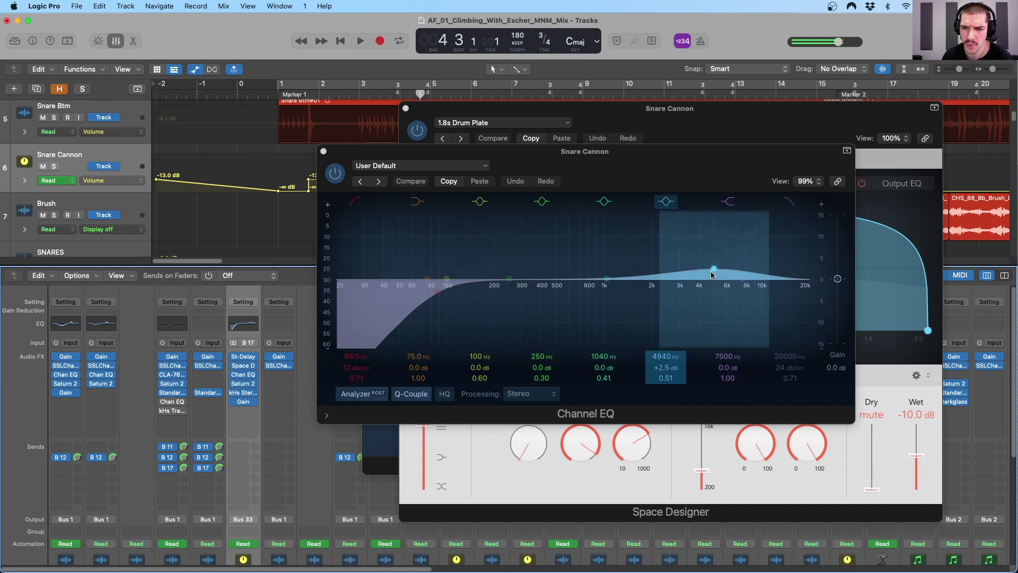
left_click(243, 386)
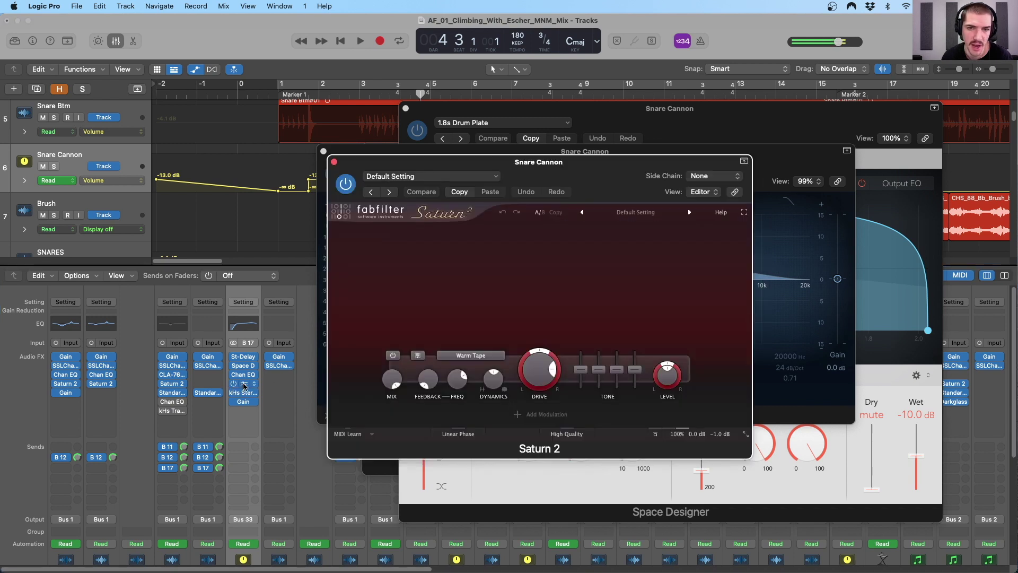
left_click_drag(499, 166, 525, 147)
mouse_move(565, 354)
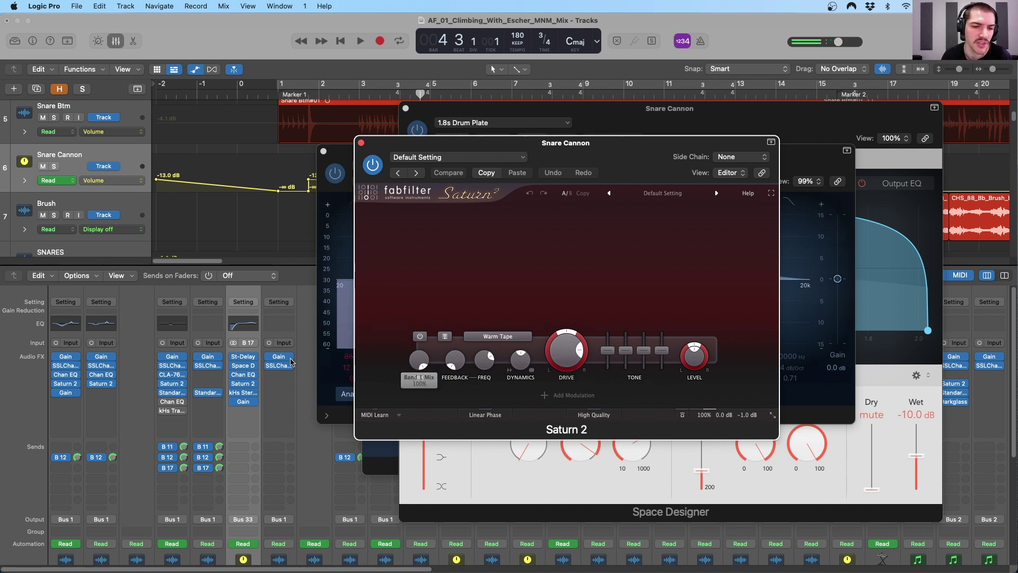
Open kHs Stereo and the last Gain plugin on Snare Cannon to examine the stereo width and gain settings
left_click(243, 393)
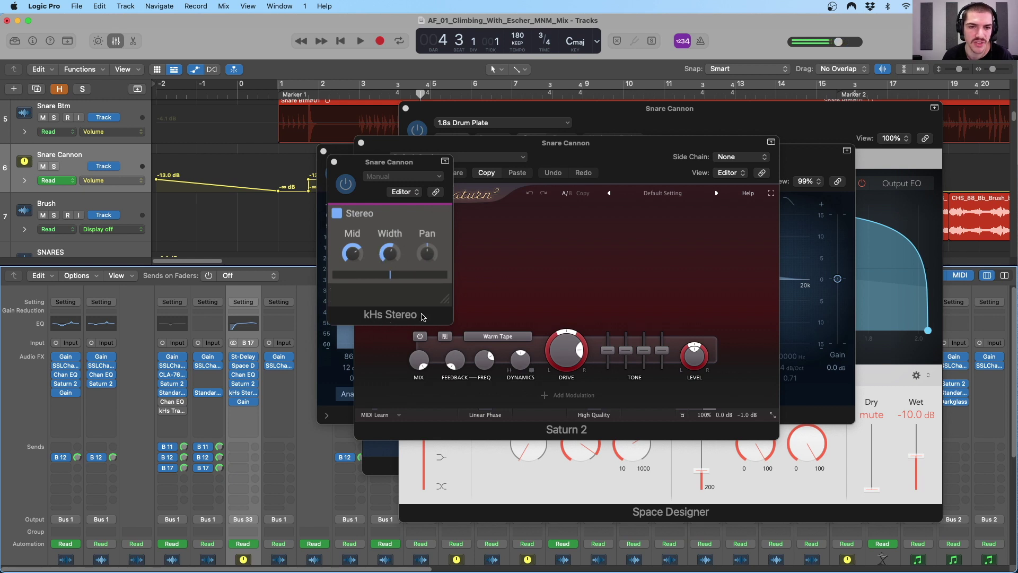
left_click(389, 253)
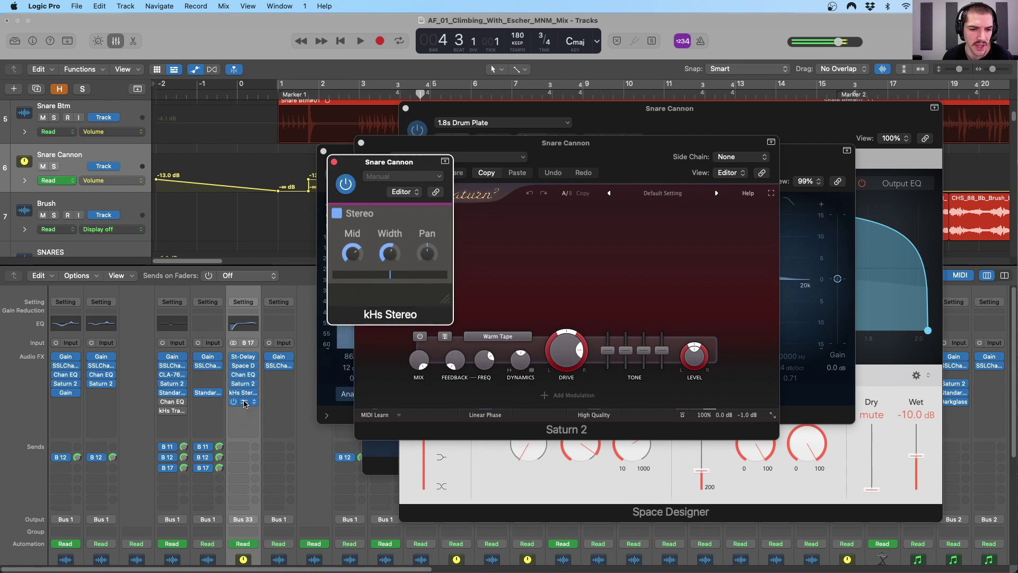
left_click(243, 402)
left_click_drag(543, 175, 502, 113)
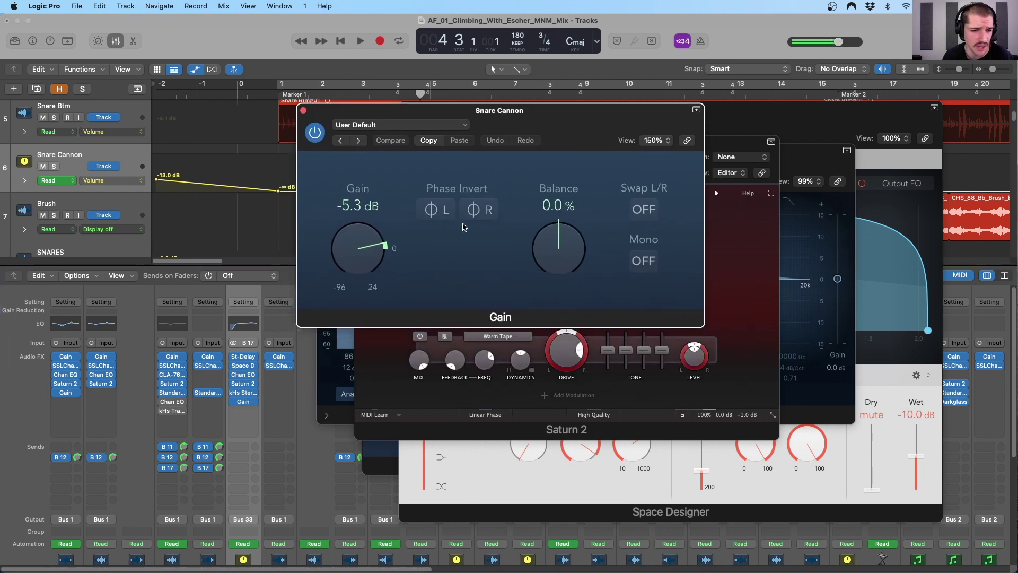
Open the last Gain plugin on Kick1 and arrange it beside Snare Cannon's Gain window to compare their controls
left_click(67, 393)
left_click_drag(376, 174, 510, 170)
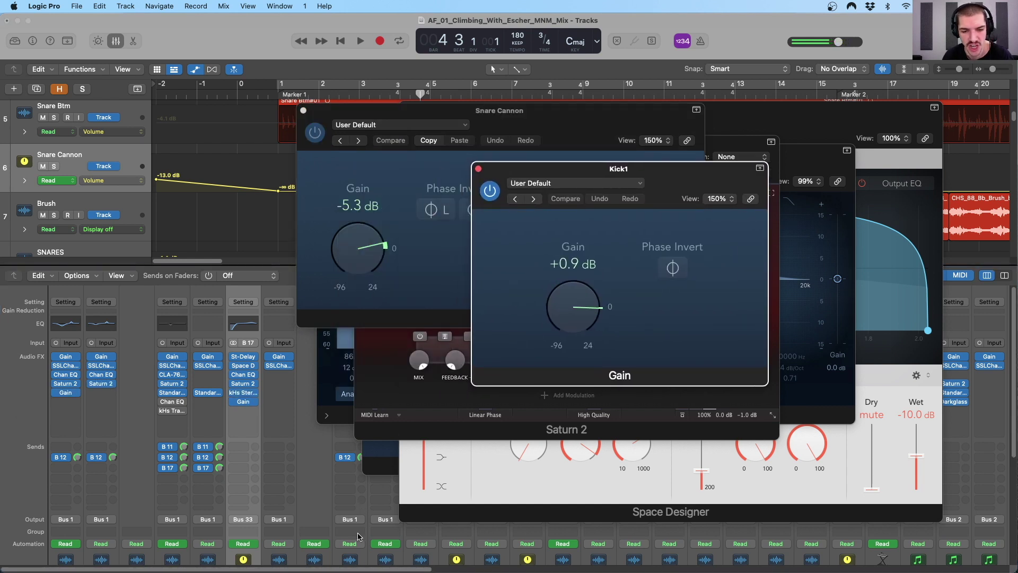
left_click_drag(497, 117, 306, 106)
left_click_drag(643, 167, 720, 150)
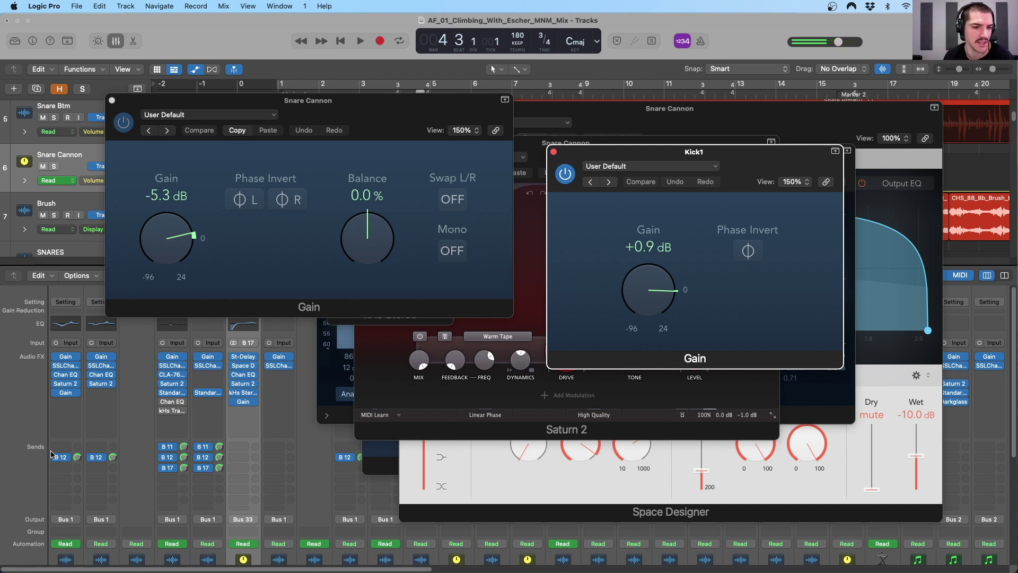
Examine the Kick1 channel strip's sends, pan and volume fader in relation to its last Gain plugin
scroll(52, 454, "down", 5)
left_click(78, 409)
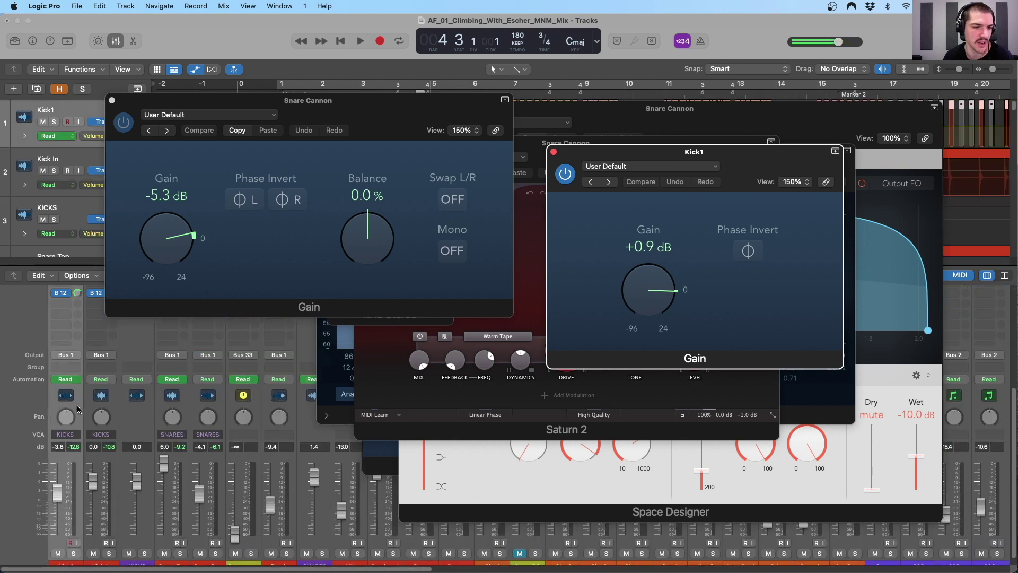
scroll(93, 341, "up", 5)
scroll(84, 361, "up", 1)
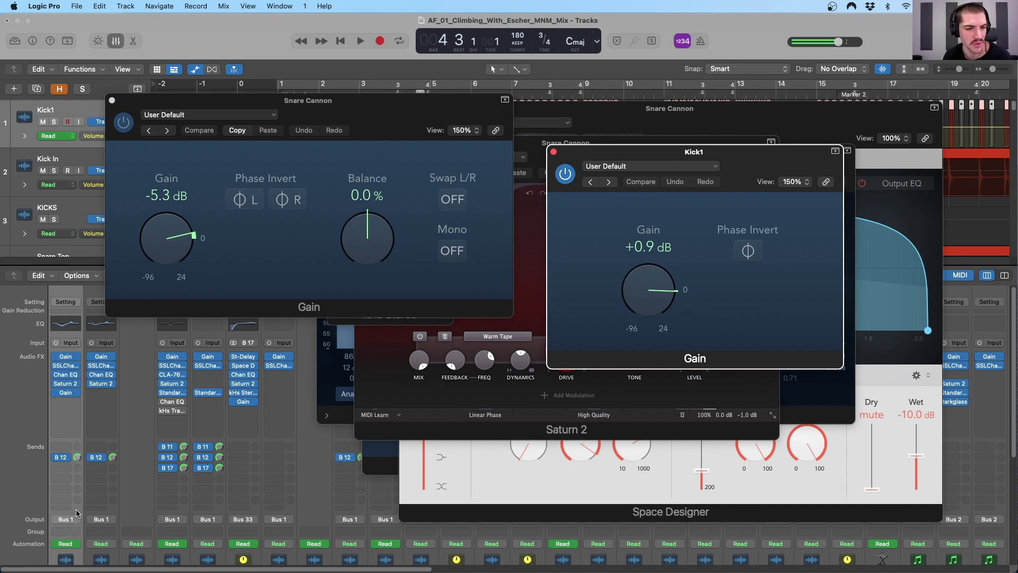
mouse_move(68, 395)
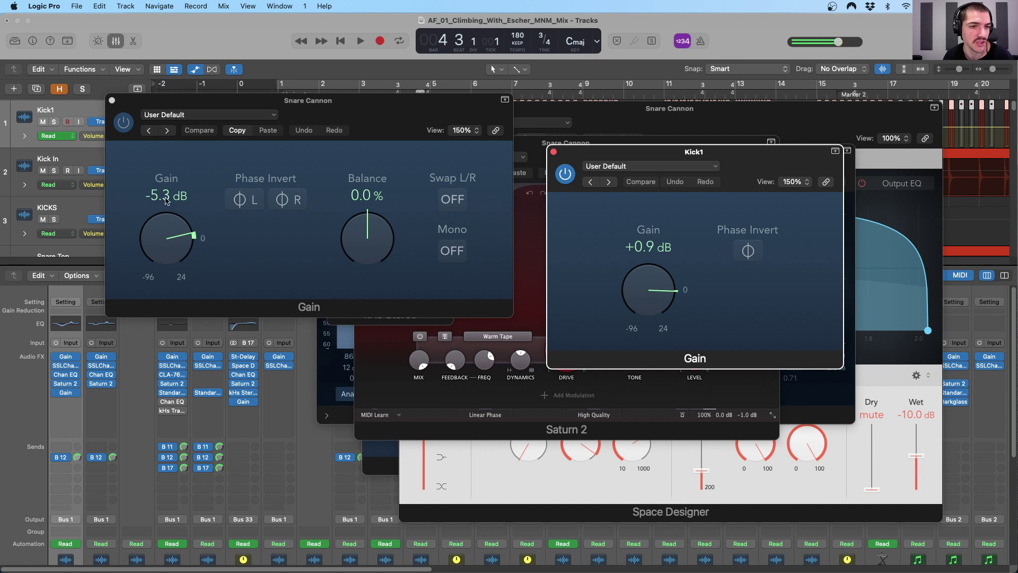
scroll(256, 422, "down", 4)
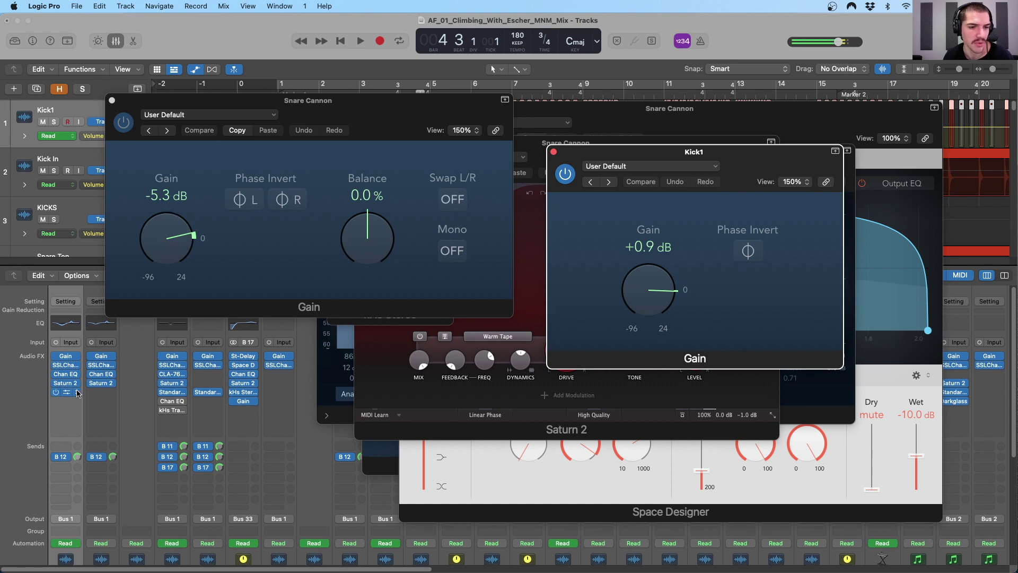
scroll(257, 422, "down", 1)
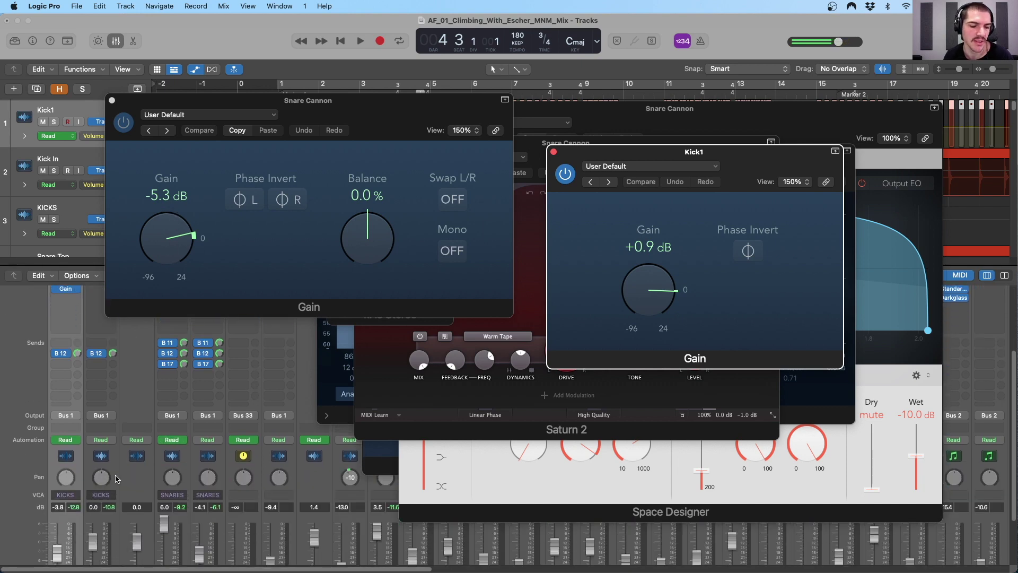
scroll(117, 478, "up", 5)
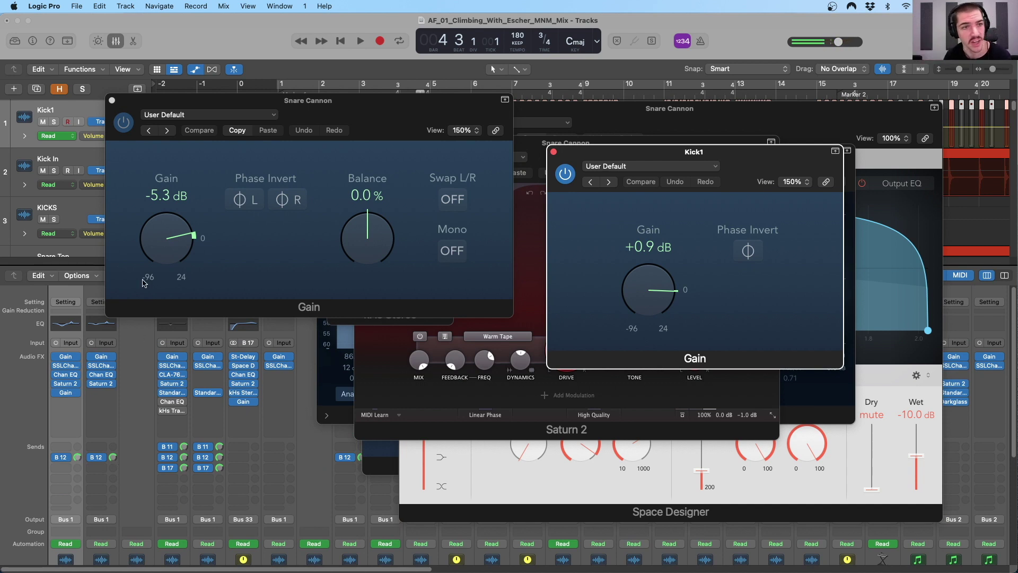
Close all open Snare Cannon and Kick1 plugin windows to clear the arrangement and mixer
left_click(113, 101)
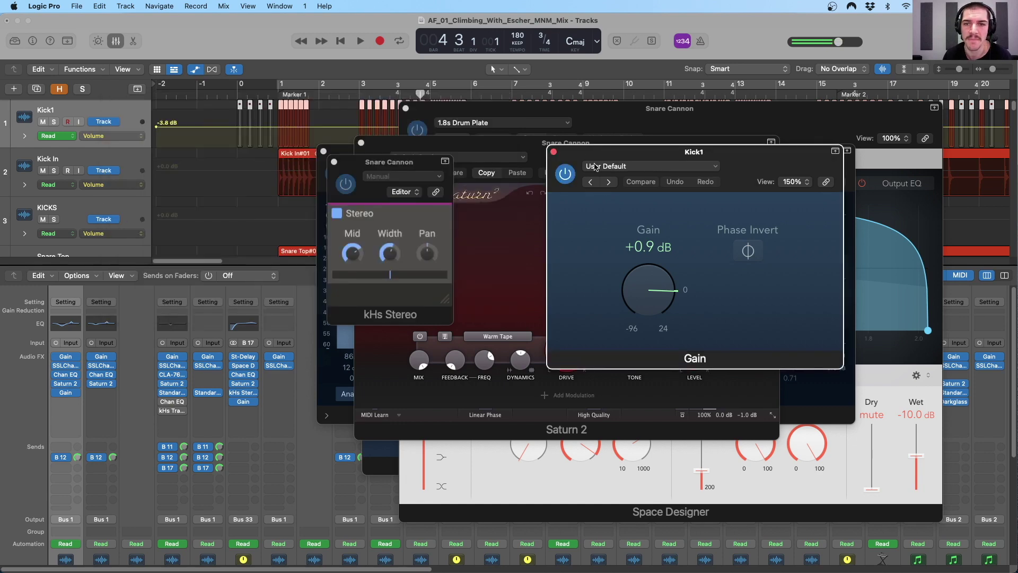
left_click(553, 153)
scroll(251, 348, "down", 5)
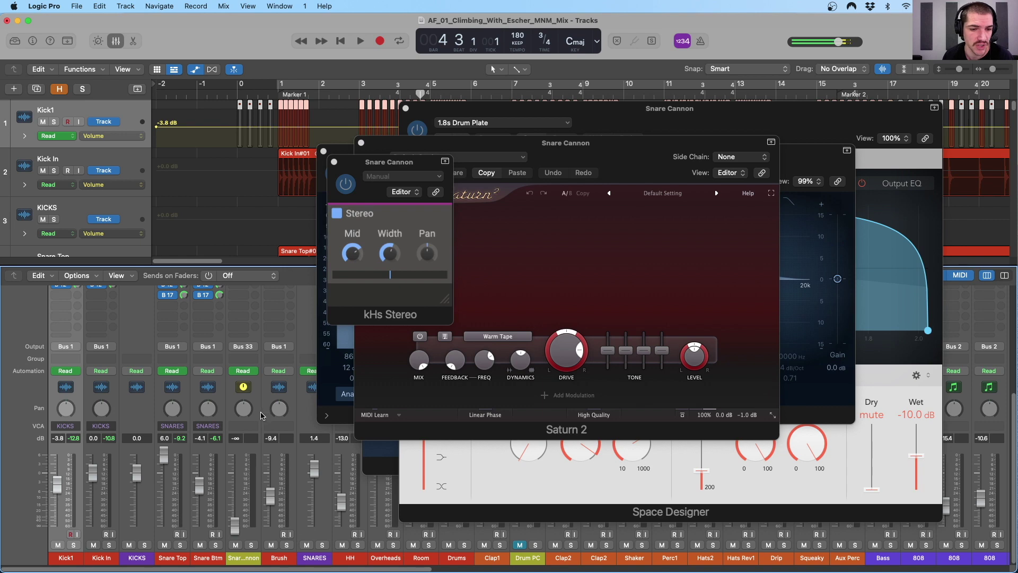
left_click(333, 161)
left_click(323, 151)
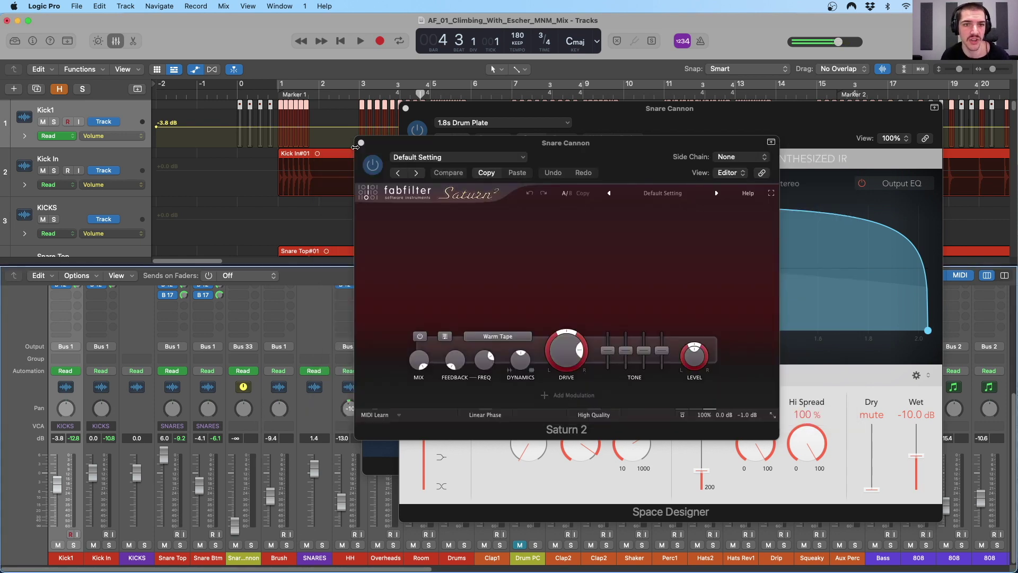
left_click(408, 108)
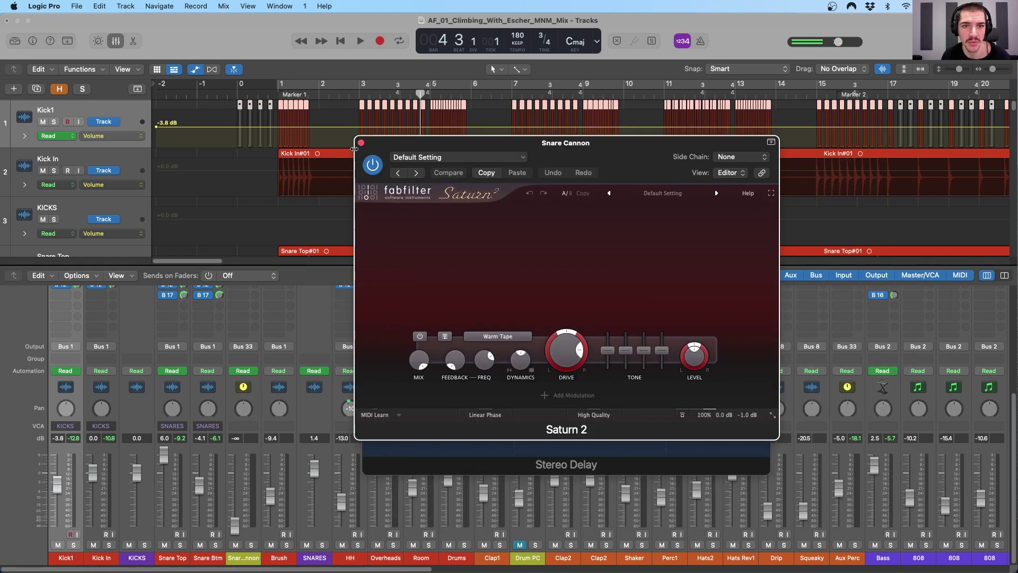
left_click(361, 143)
left_click(354, 146)
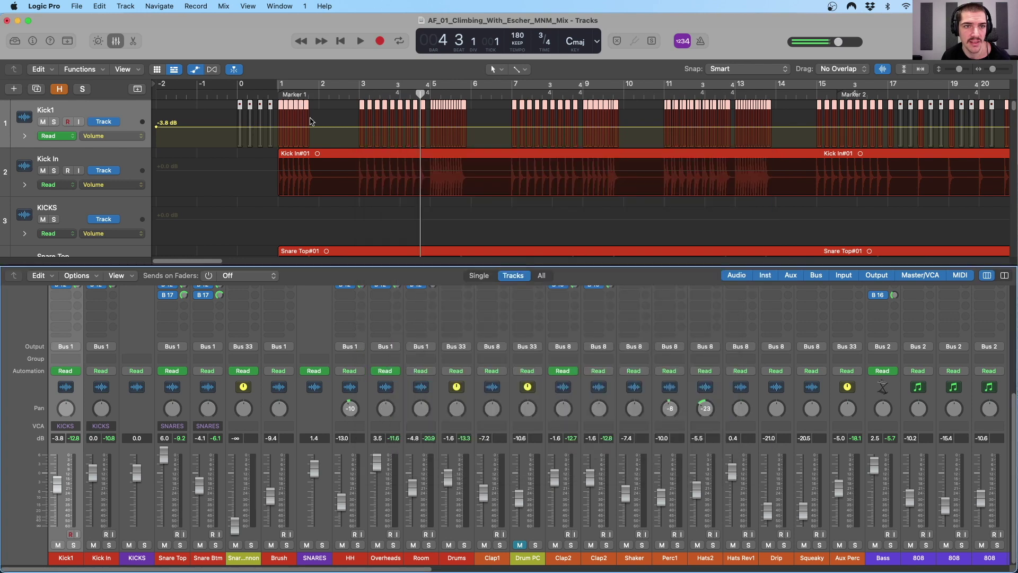
Return the playhead to bar 1 and select the Snare Cannon track
left_click(278, 91)
scroll(293, 155, "down", 10)
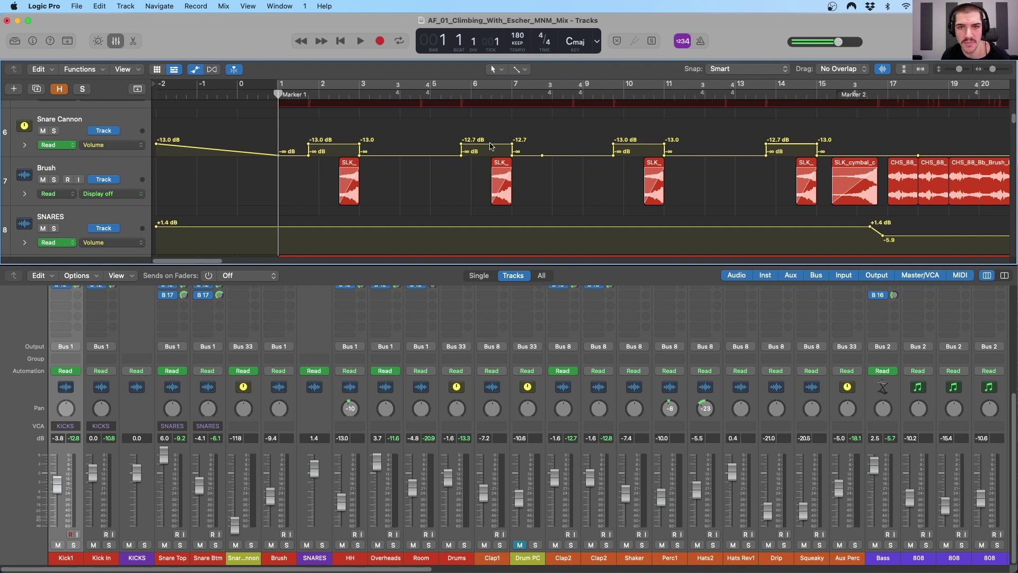
left_click(111, 155)
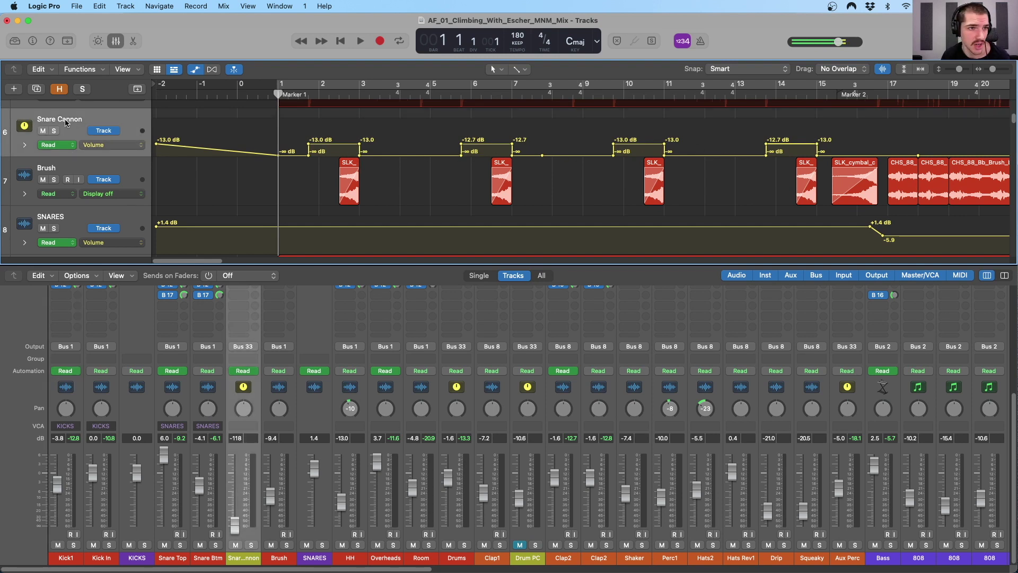
Switch Snare Cannon's displayed automation parameter to Mute and back to Volume
left_click(102, 145)
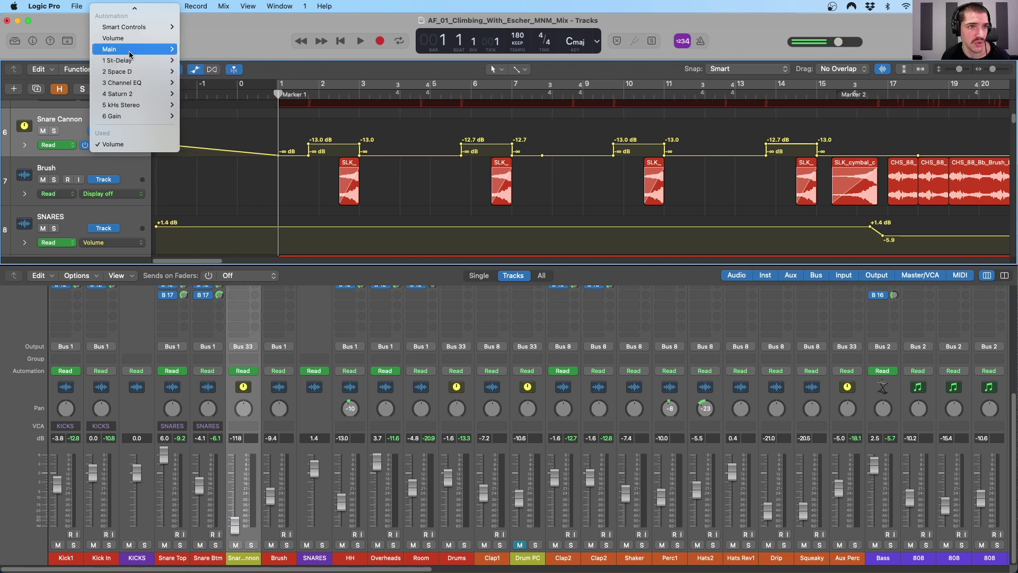
mouse_move(130, 50)
left_click(217, 85)
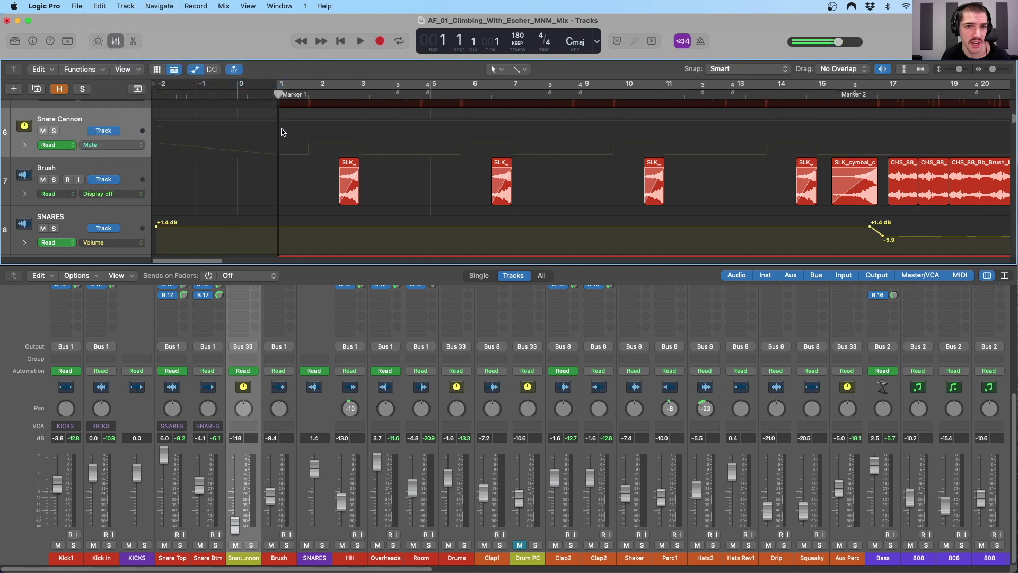
left_click(111, 149)
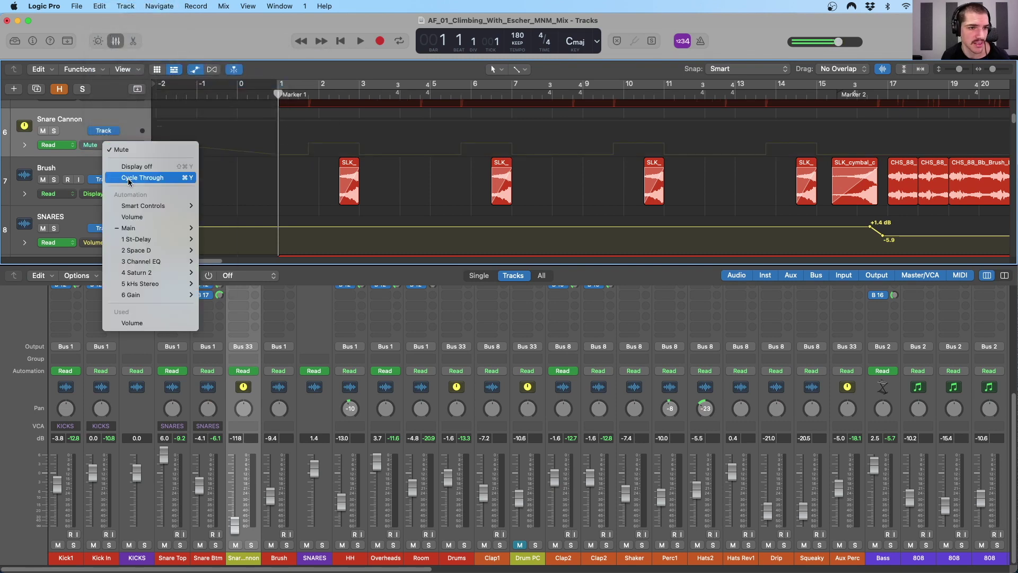
left_click(132, 218)
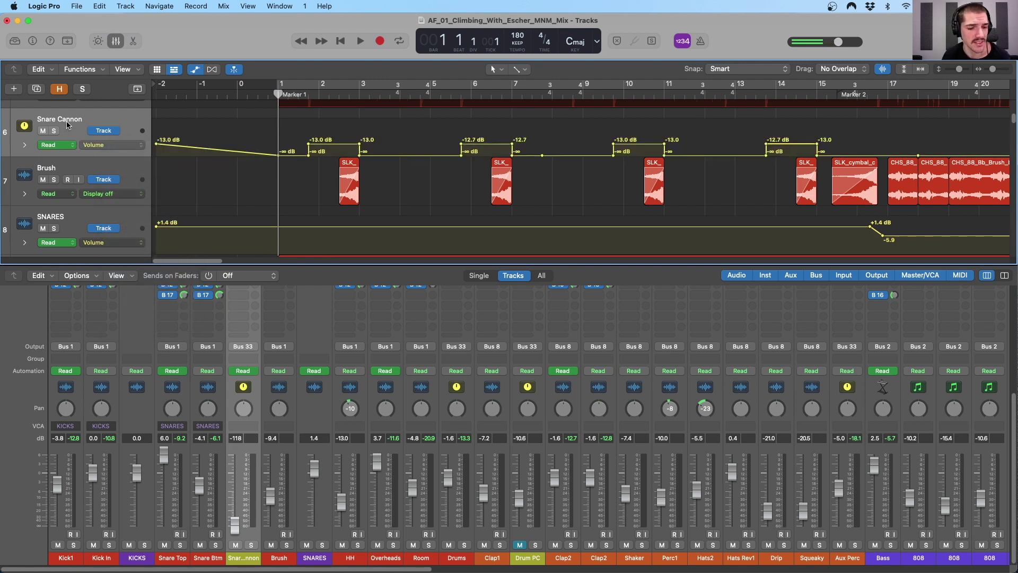
Play from bar 1 and audition Snare Top, Snare Btm and Snare Cannon soloed together, clearing the solos and stopping playback at the end
key("space")
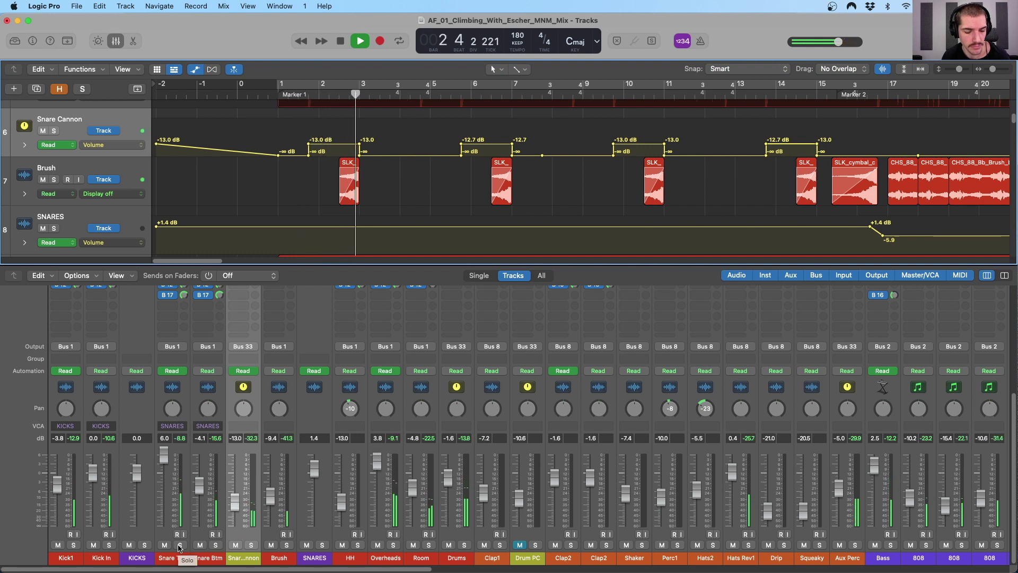
left_click(180, 546)
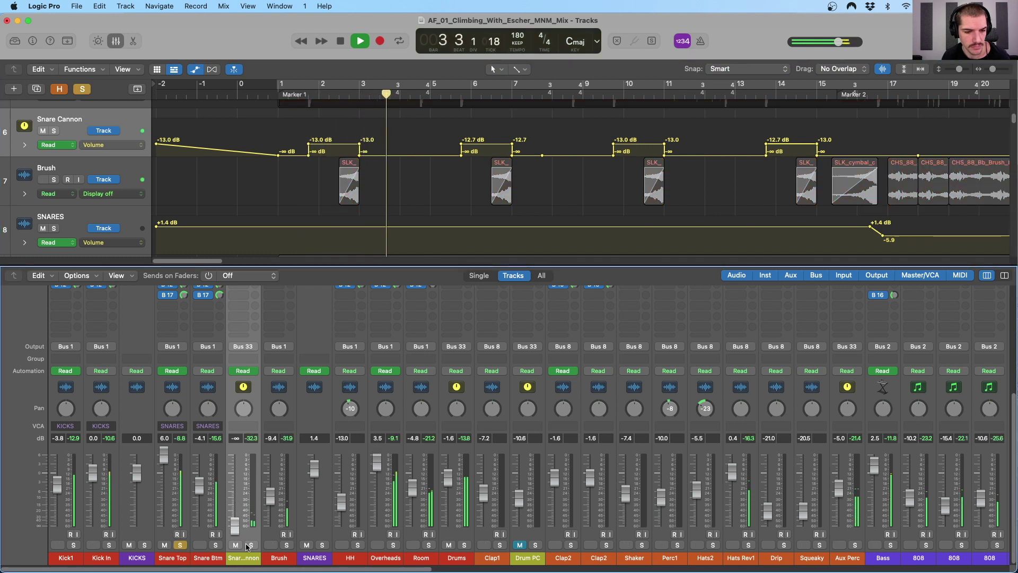
left_click(215, 546)
left_click(251, 546)
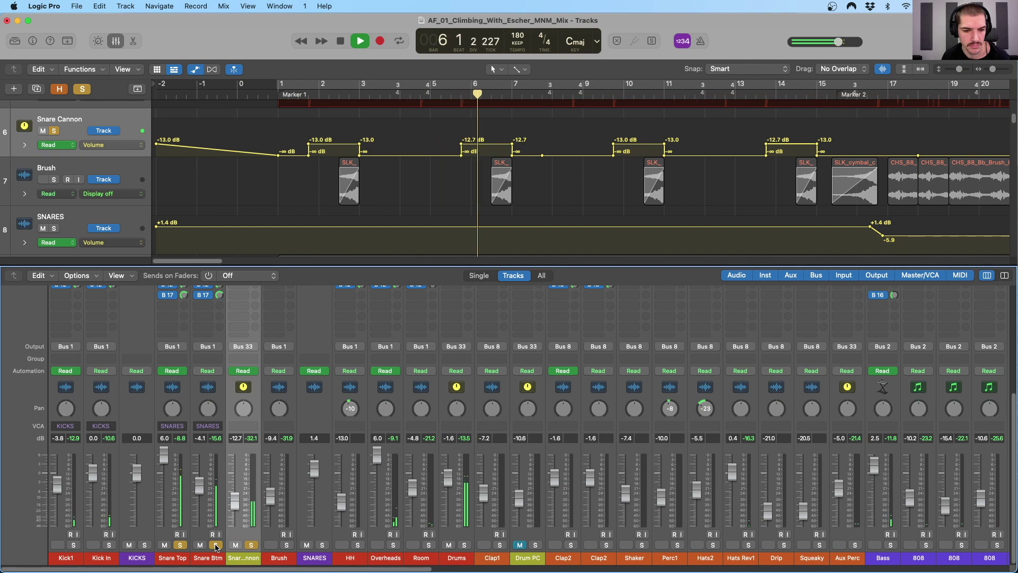
left_click(251, 546)
left_click(216, 546)
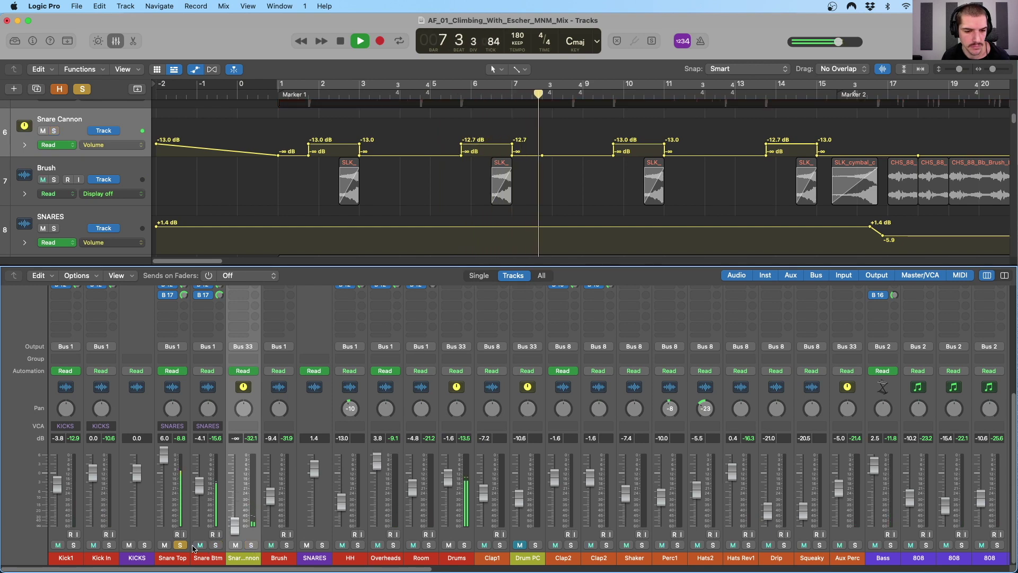
left_click(180, 546)
key("space")
Reopen Stereo Delay and Space Designer on Snare Cannon to examine the delay and plate reverb settings, and close both windows
scroll(239, 413, "up", 5)
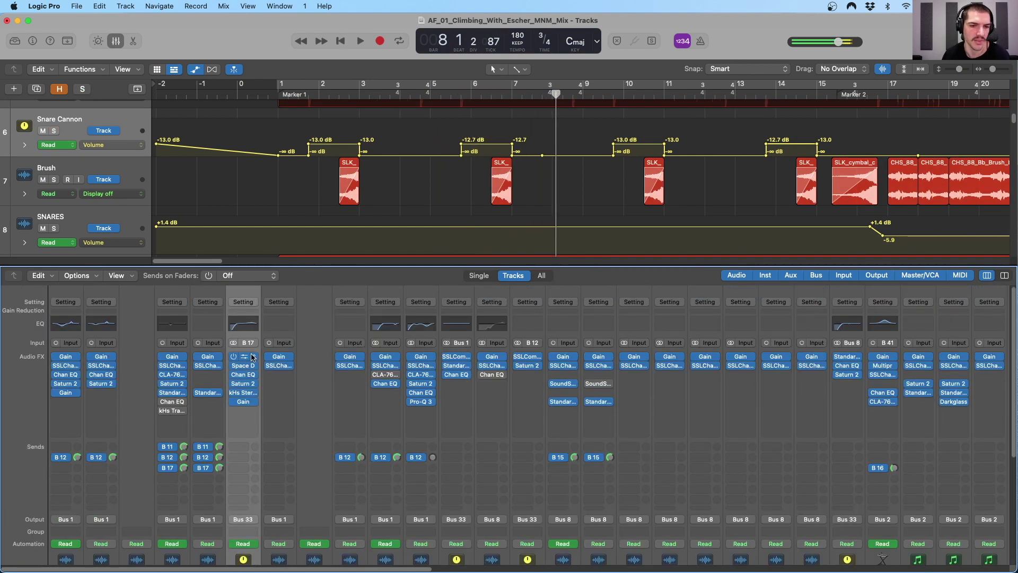
left_click(245, 359)
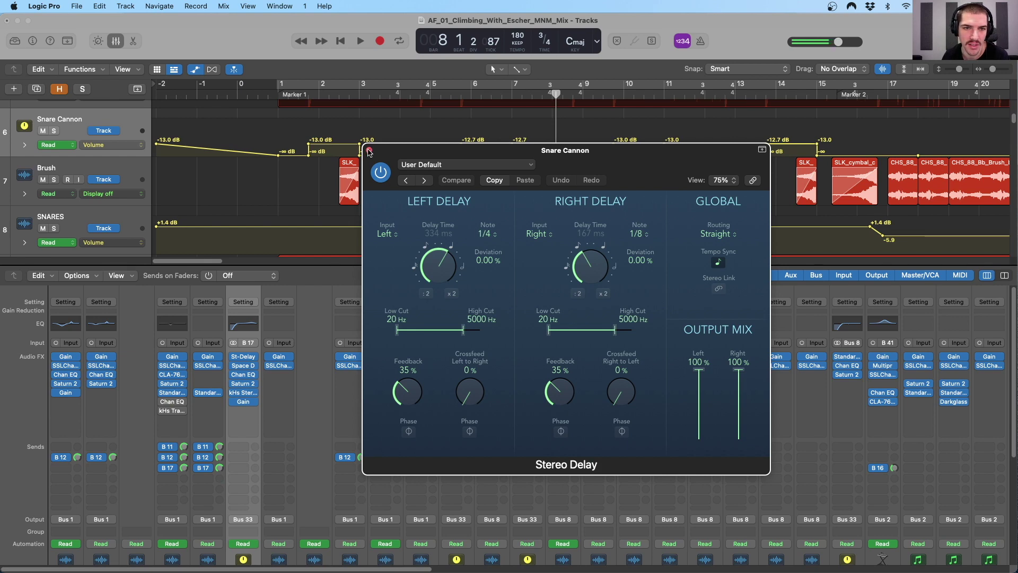
left_click(244, 368)
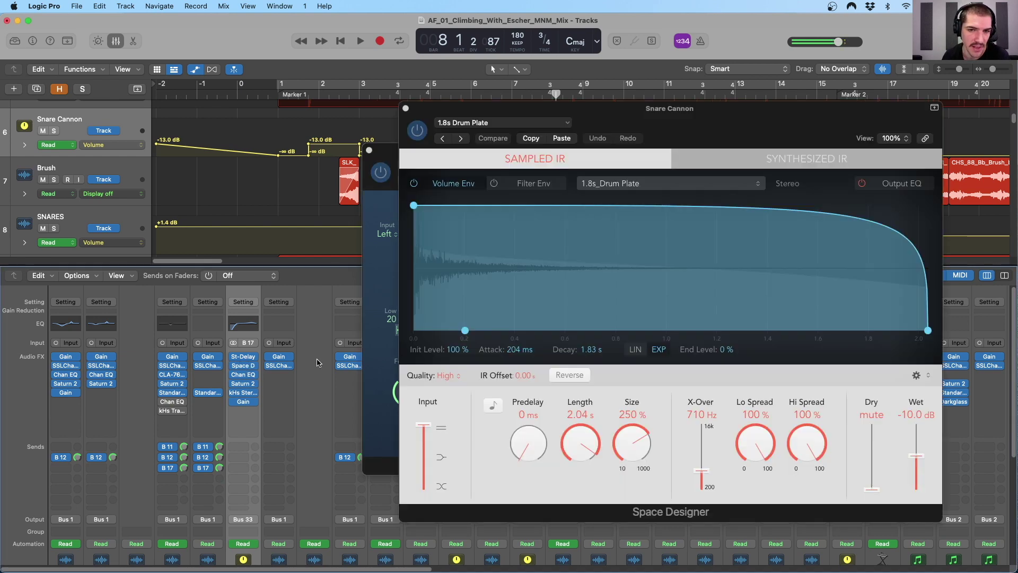
left_click(393, 154)
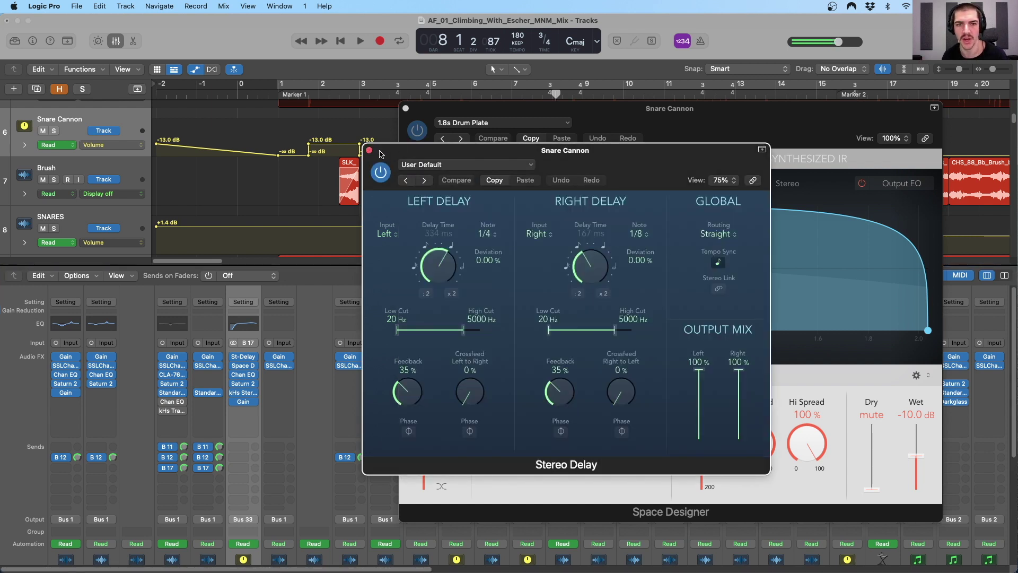
left_click(373, 153)
left_click_drag(488, 111, 464, 103)
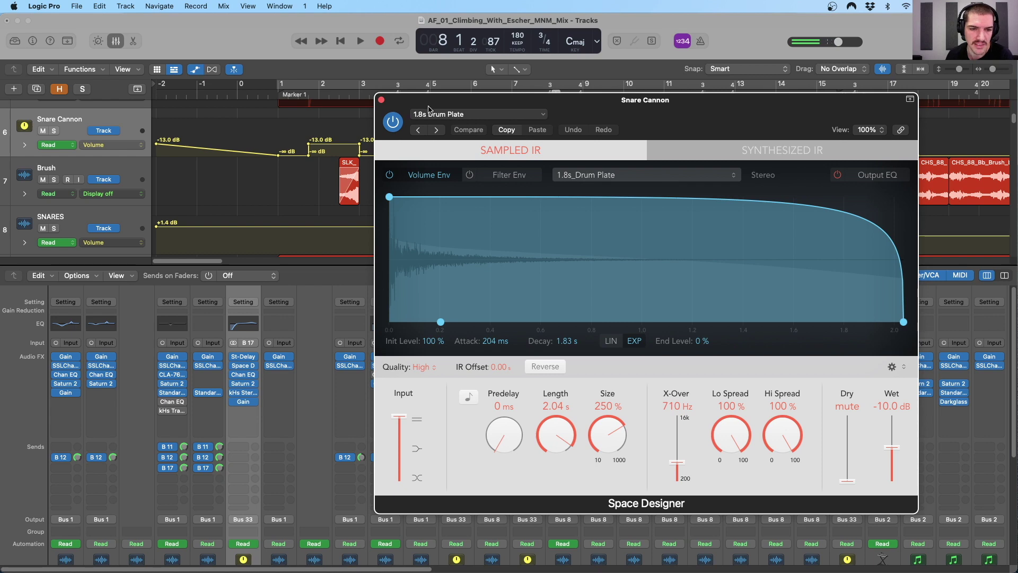
left_click(243, 365)
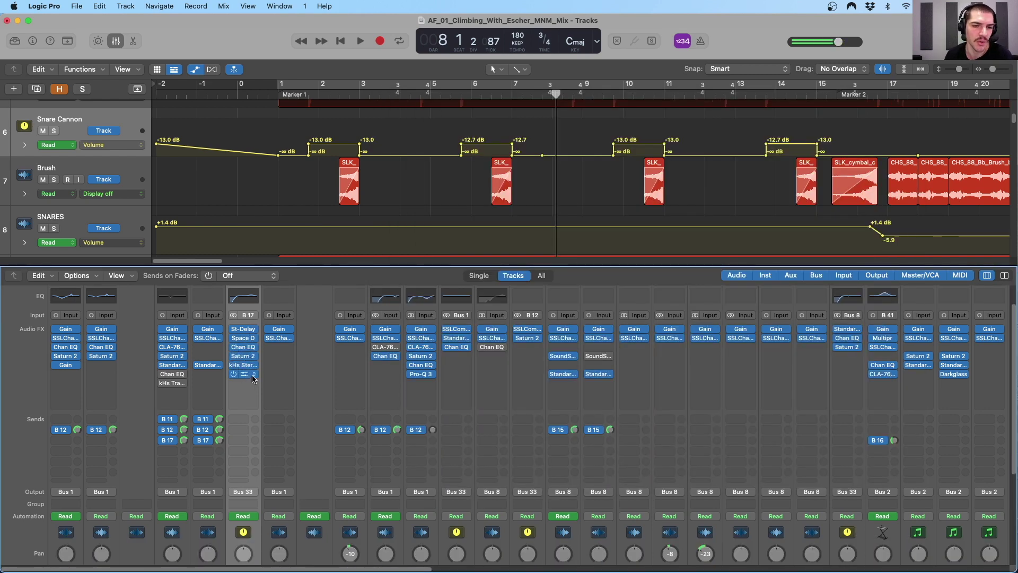
Select the Brush channel and play it soloed from bar 17
scroll(260, 403, "down", 8)
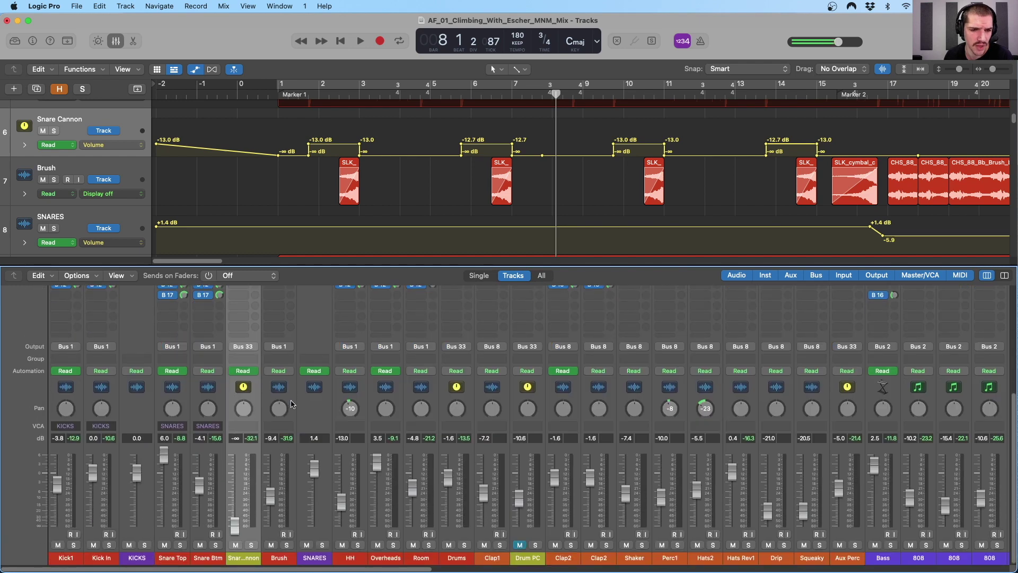
left_click(291, 404)
key("super+Left")
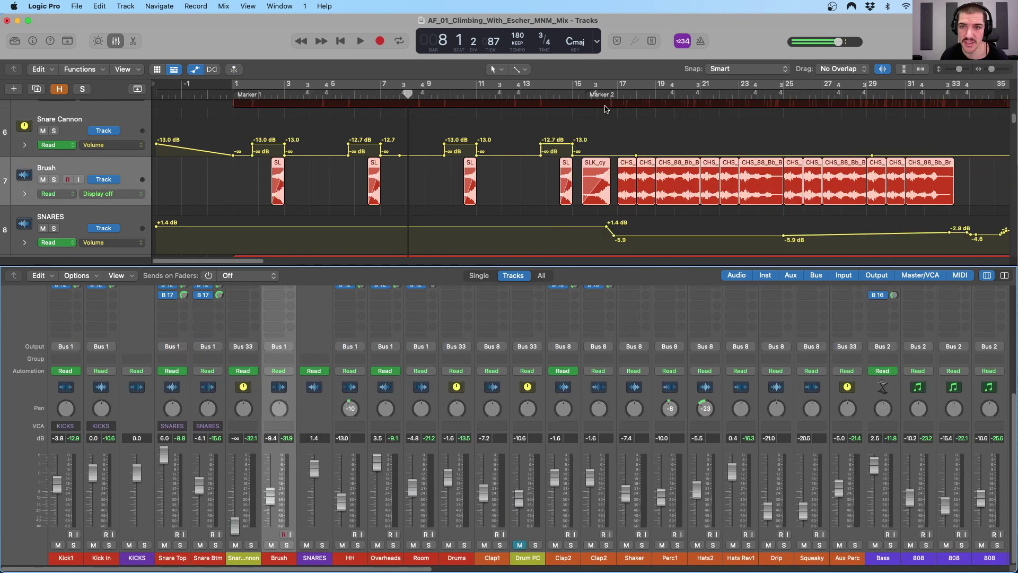
left_click(613, 105)
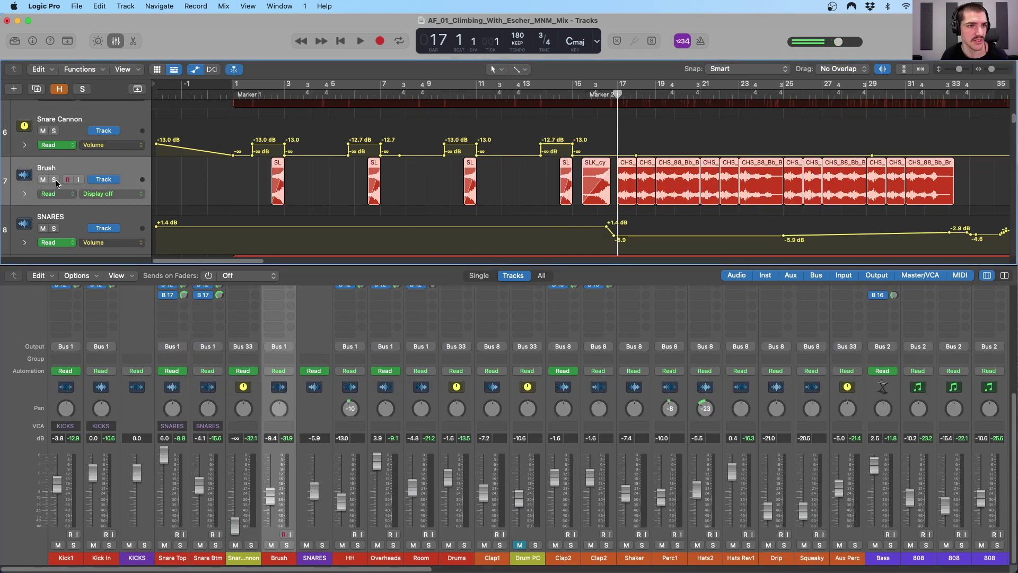
left_click(55, 179)
key("space")
Examine the SSLChannel settings on Brush during soloed playback, and end the audition with the solo off and the playhead at bar 17
scroll(275, 334, "up", 6)
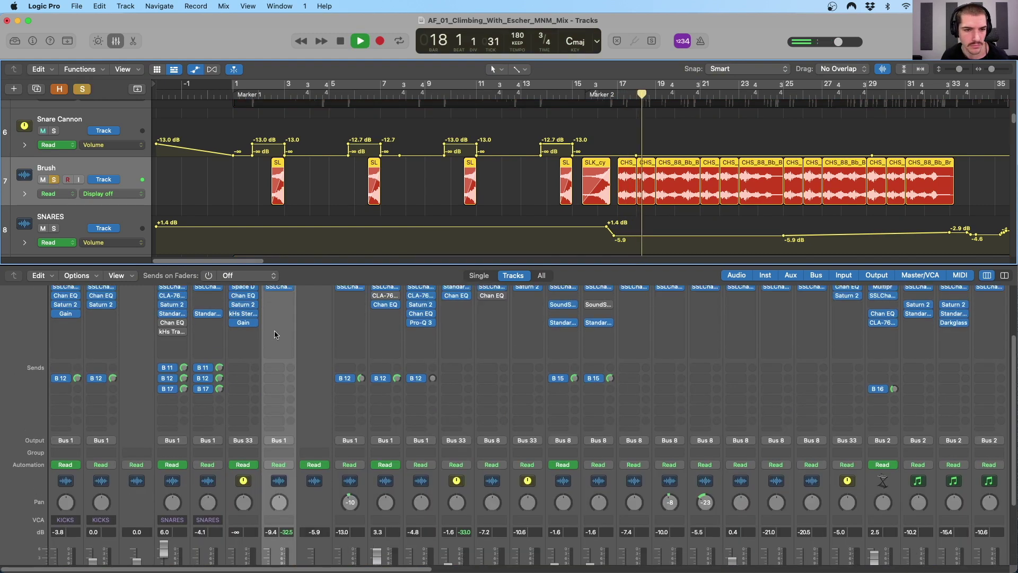
scroll(275, 334, "up", 3)
left_click(279, 365)
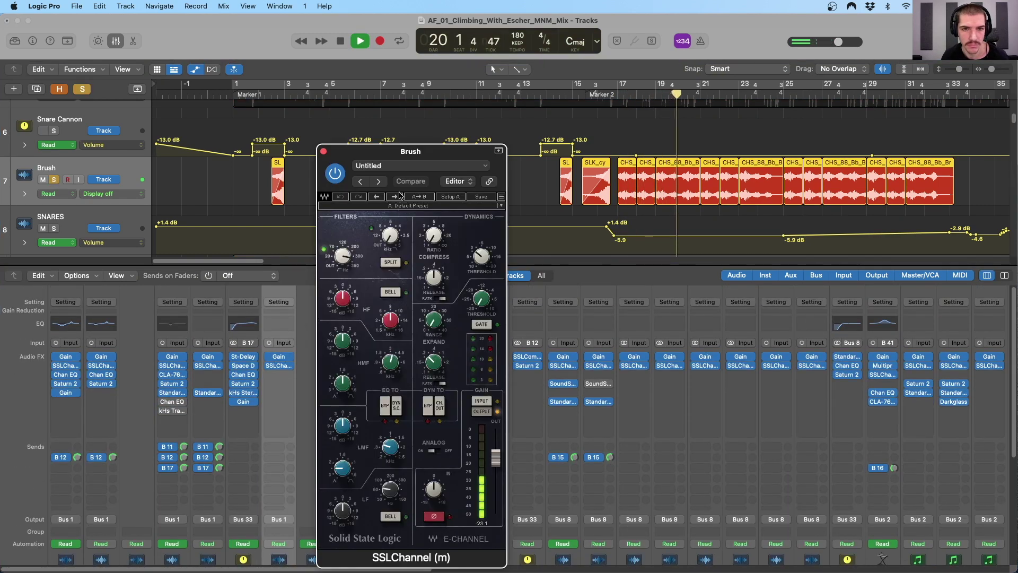
left_click_drag(403, 152, 415, 153)
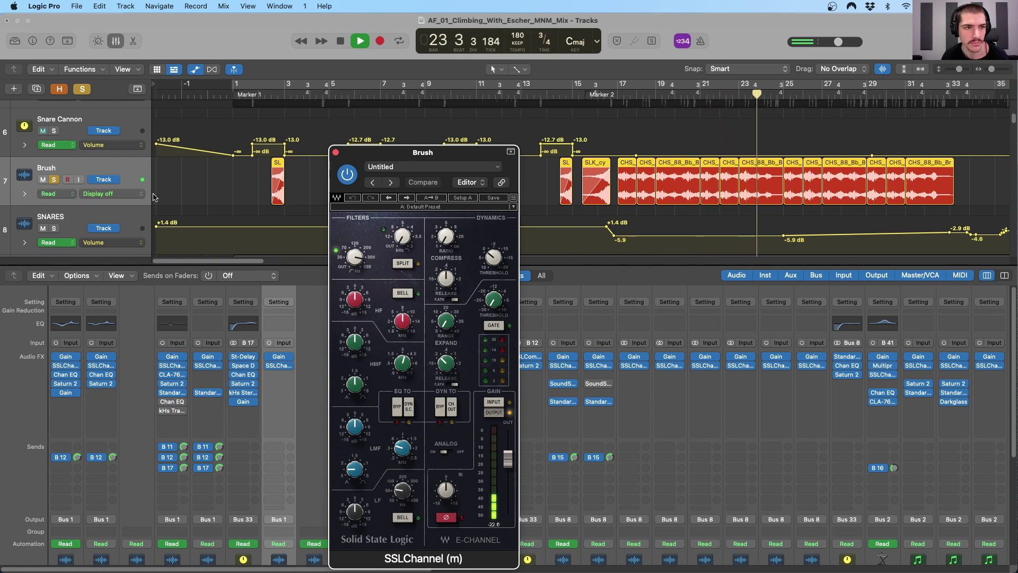
key("space")
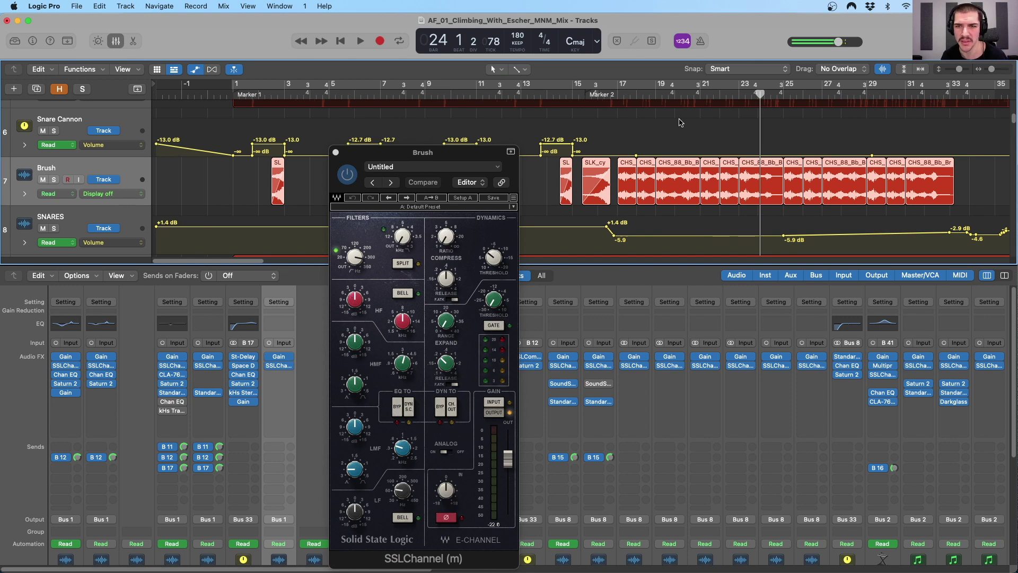
left_click(623, 89)
scroll(632, 143, "right", 2)
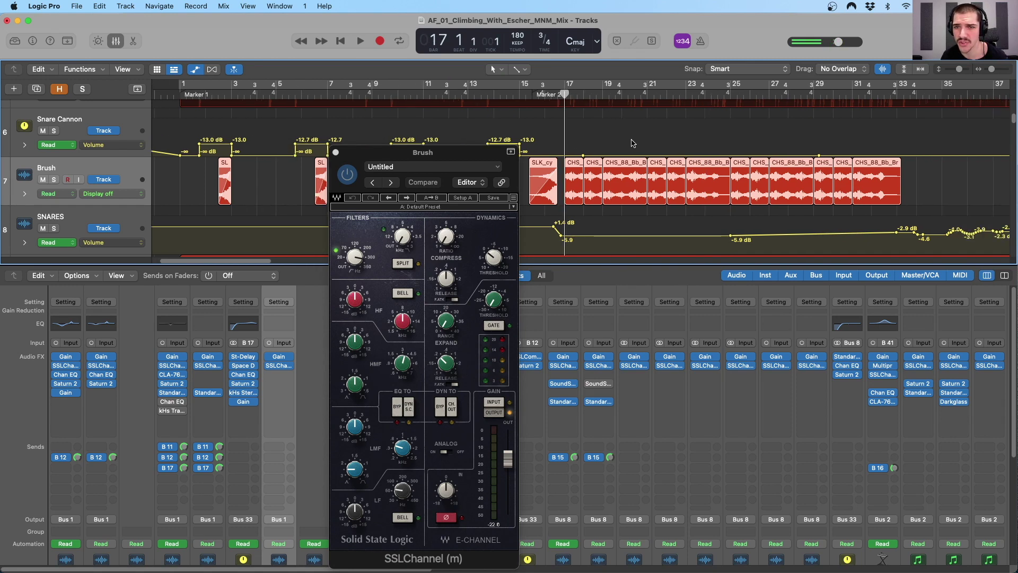
Play the full mix from bar 17, muting and unmuting Brush during playback to compare, and stop
scroll(631, 143, "right", 4)
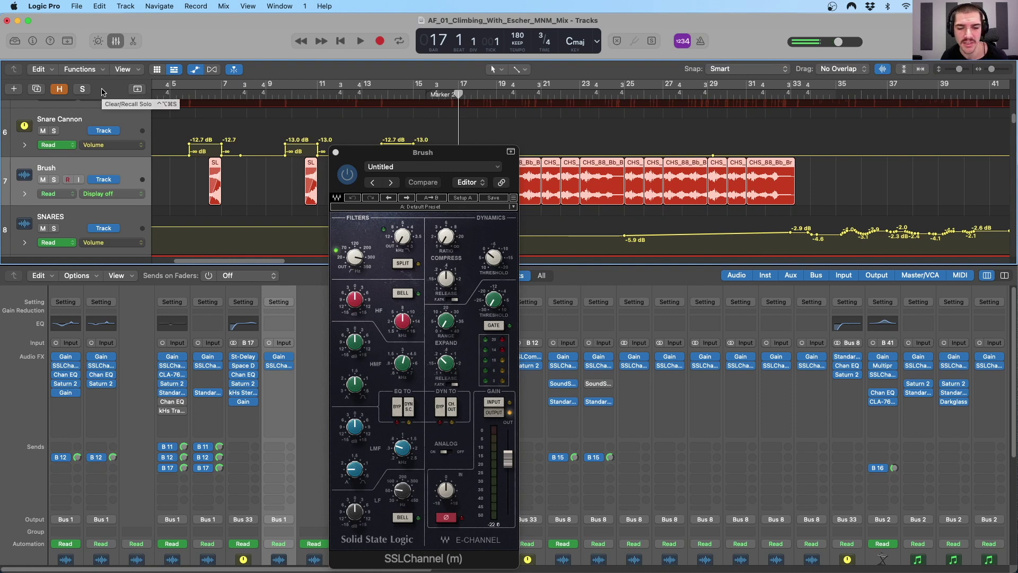
key("space")
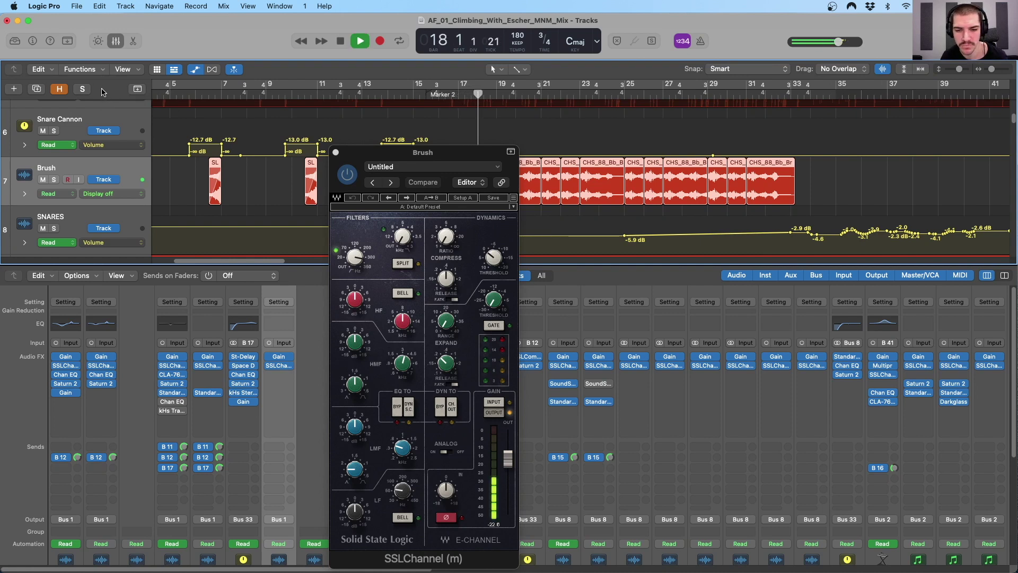
scroll(274, 544, "down", 6)
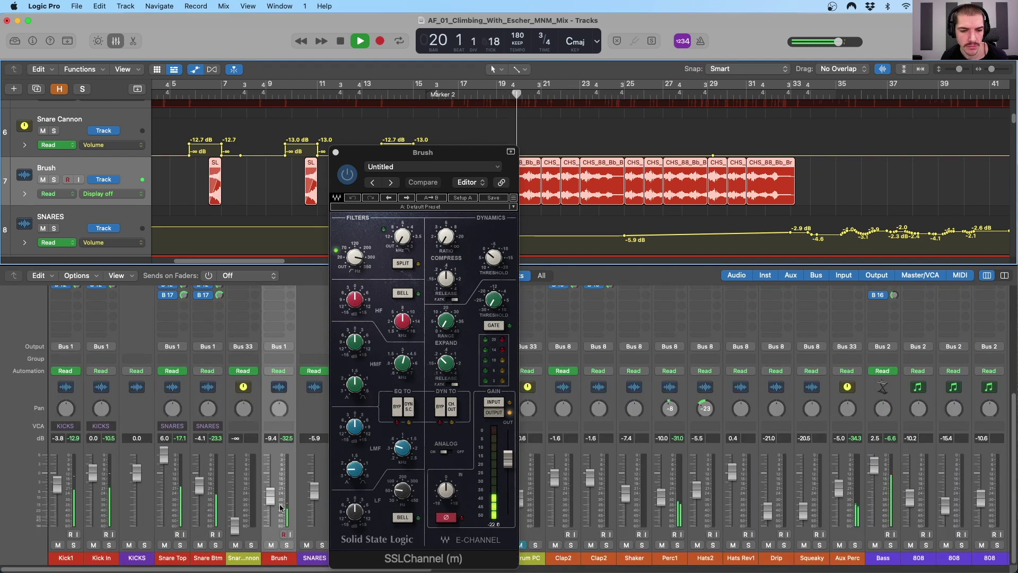
left_click(272, 545)
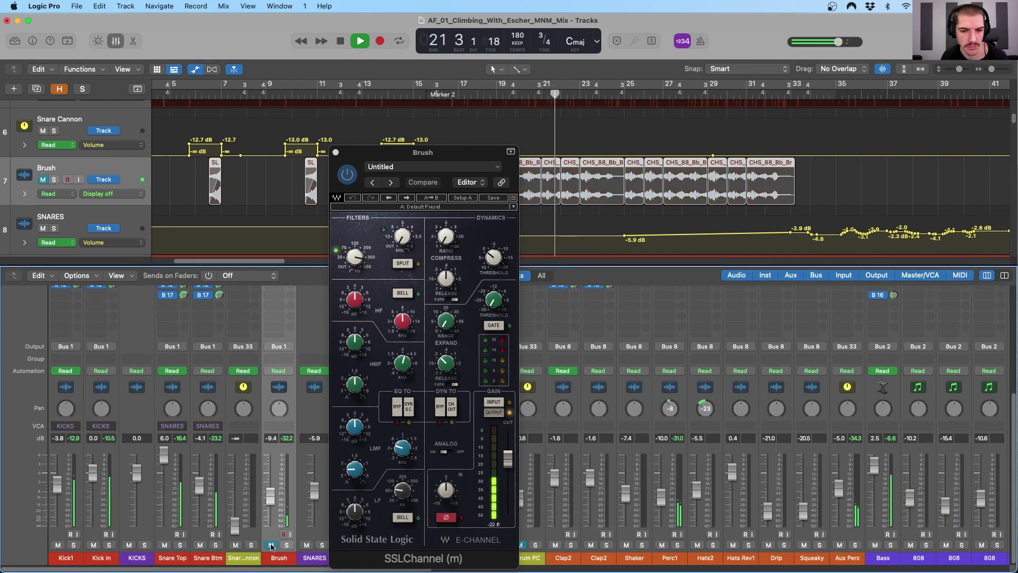
left_click(272, 544)
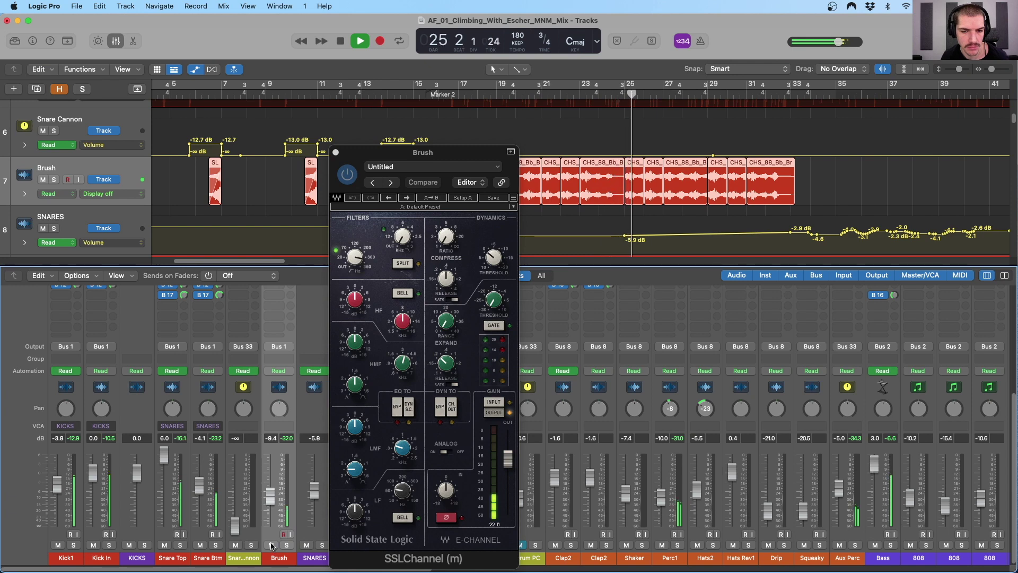
key("space")
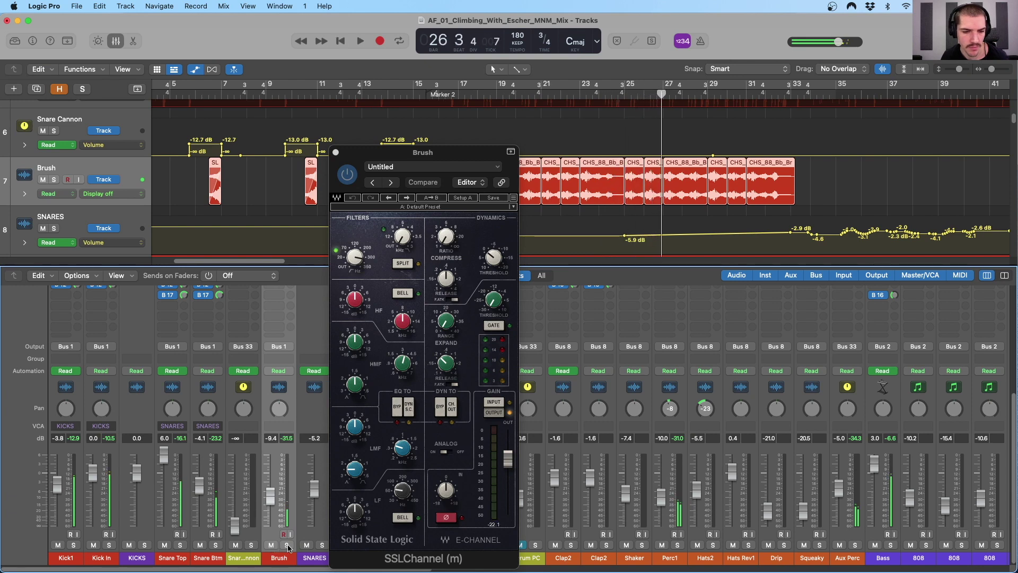
Audition the channels from Snare Top through Brush soloed together, clear the solos during playback, and stop
left_click(283, 395, "shift")
key("s")
key("space")
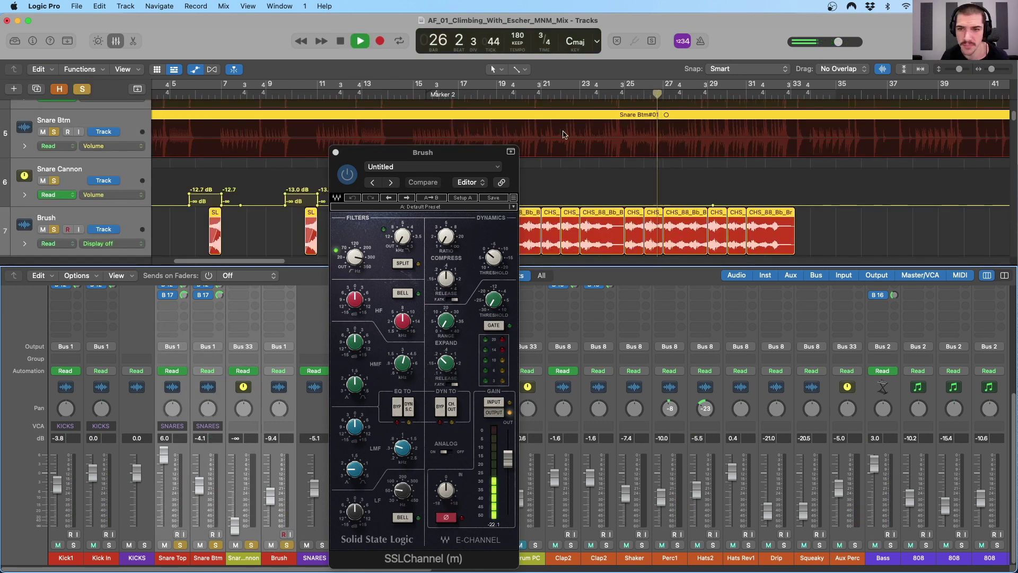
left_click(180, 545)
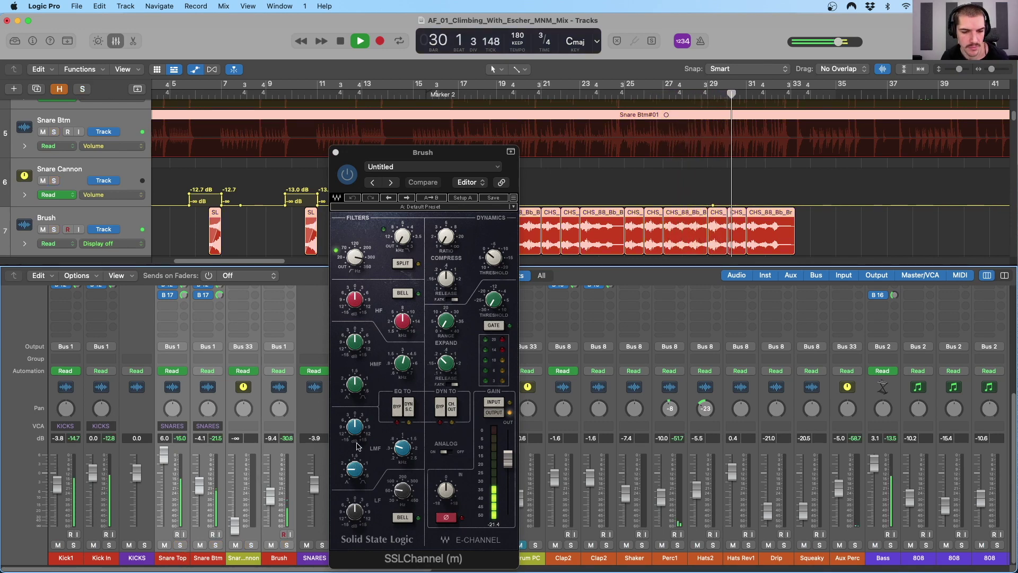
key("space")
Move the Brush SSLChannel window aside, place the playhead at bar 79 with the whole song in view, and examine Brush's high-pass filter
mouse_move(396, 155)
left_mouse_down()
mouse_move(378, 138)
mouse_move(325, 132)
mouse_move(317, 142)
left_mouse_up()
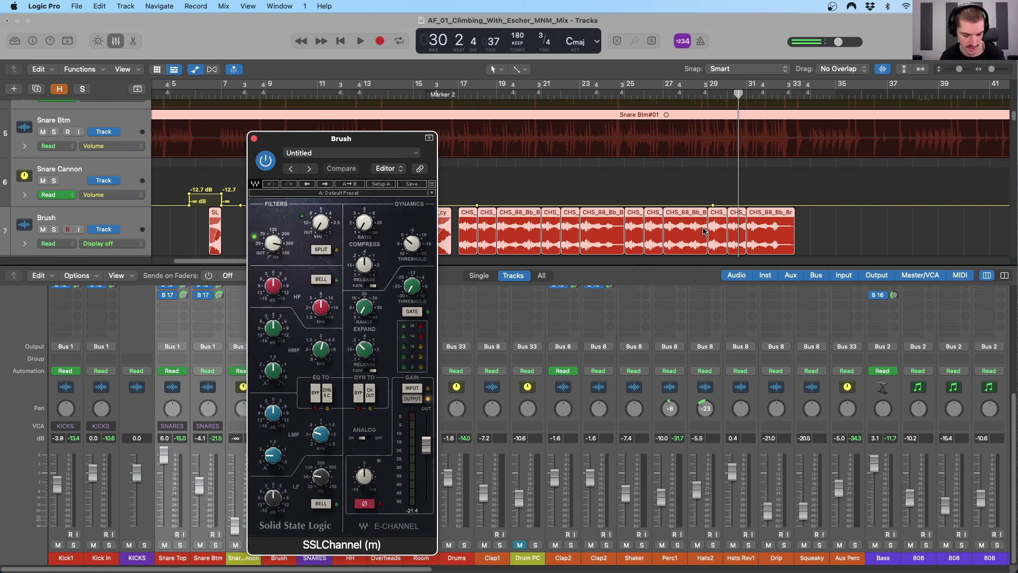
scroll(703, 231, "down", 5)
left_click_drag(487, 97, 539, 97)
left_click_drag(388, 144, 768, 107)
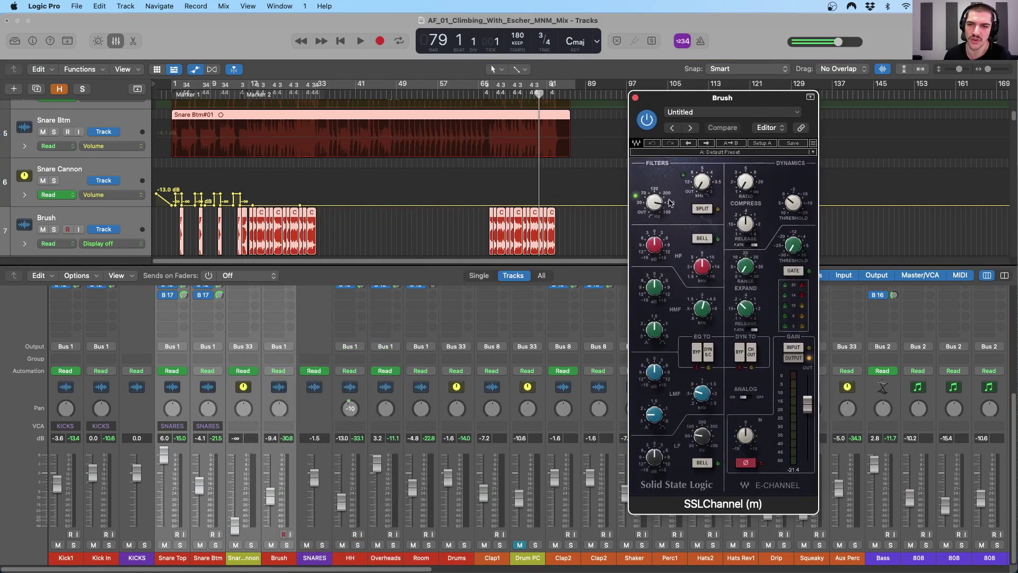
left_click_drag(661, 202, 656, 205)
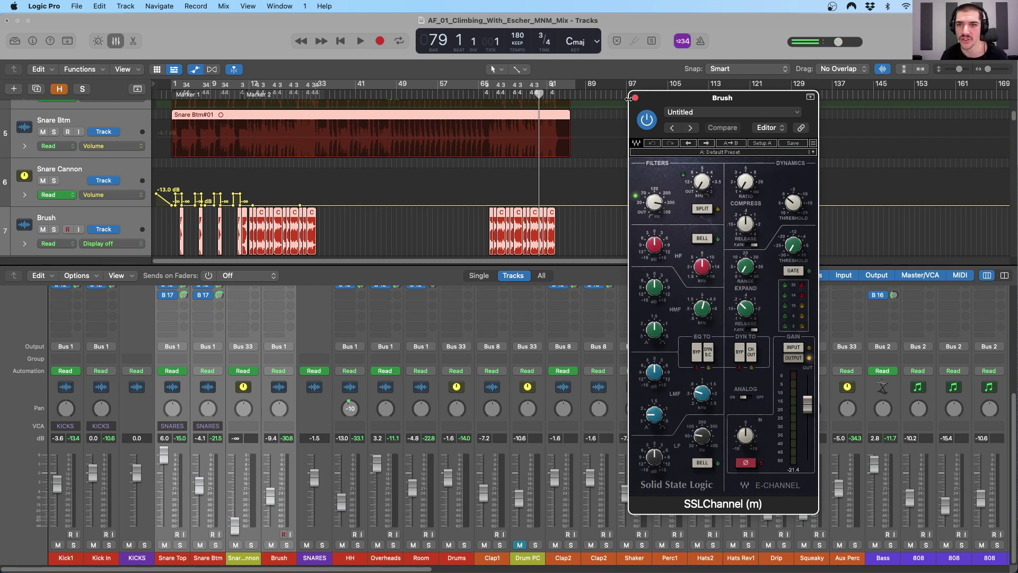
mouse_move(660, 207)
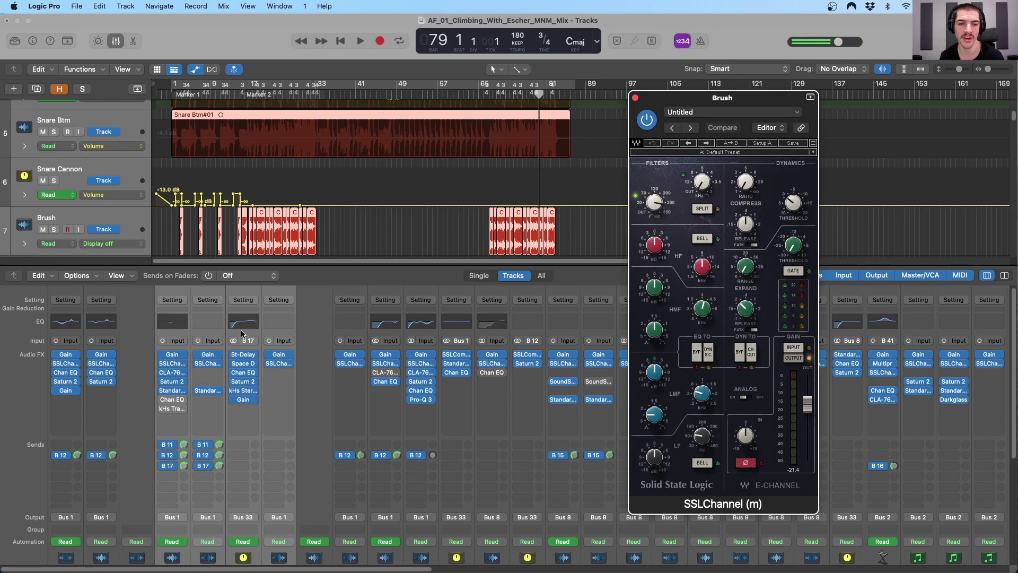
Open SSLChannel on Kick1, compare its high-pass filter with the one on Brush, and close both plugin windows
mouse_move(65, 365)
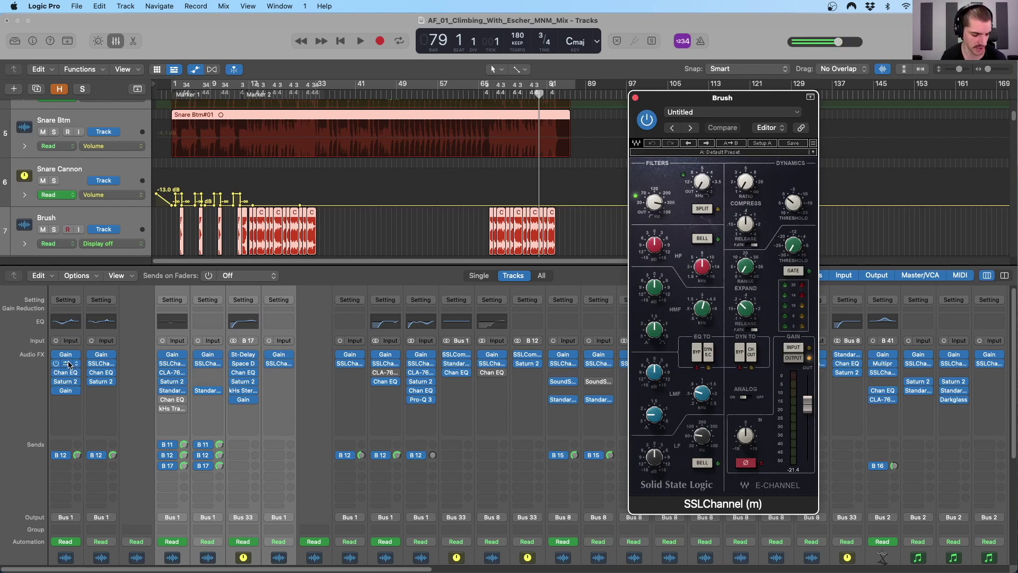
left_click(65, 365)
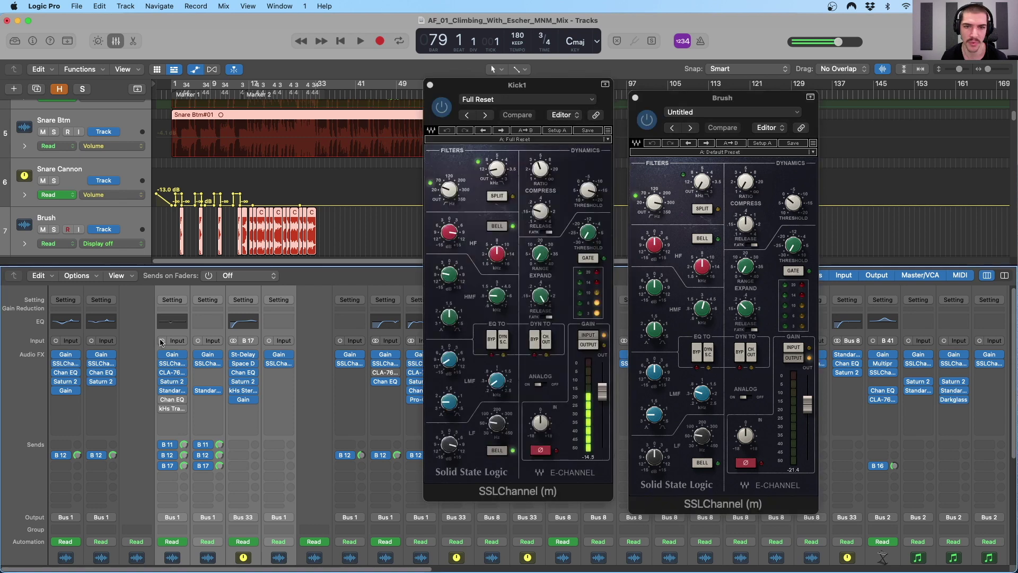
left_click(453, 191)
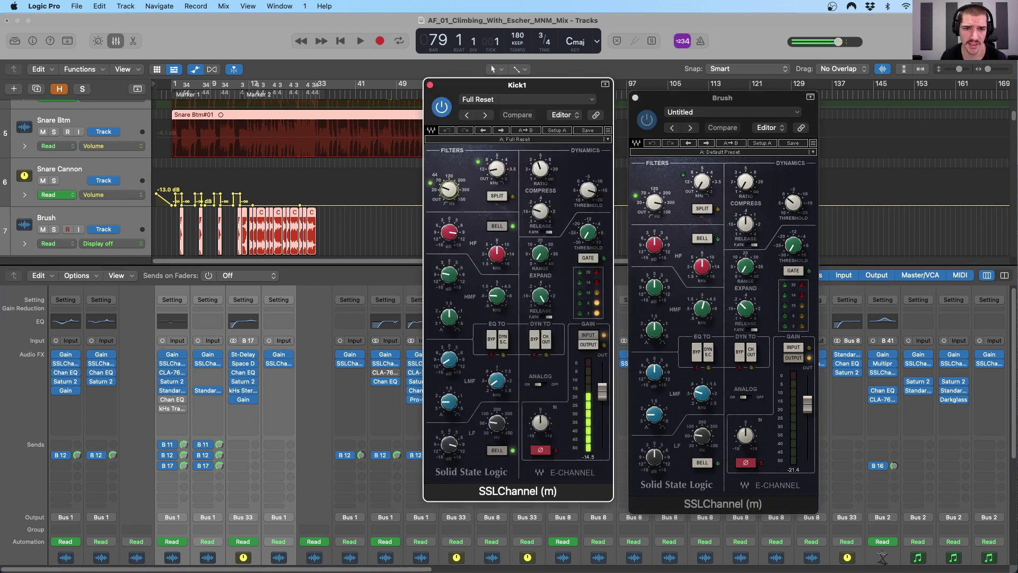
left_click(449, 191)
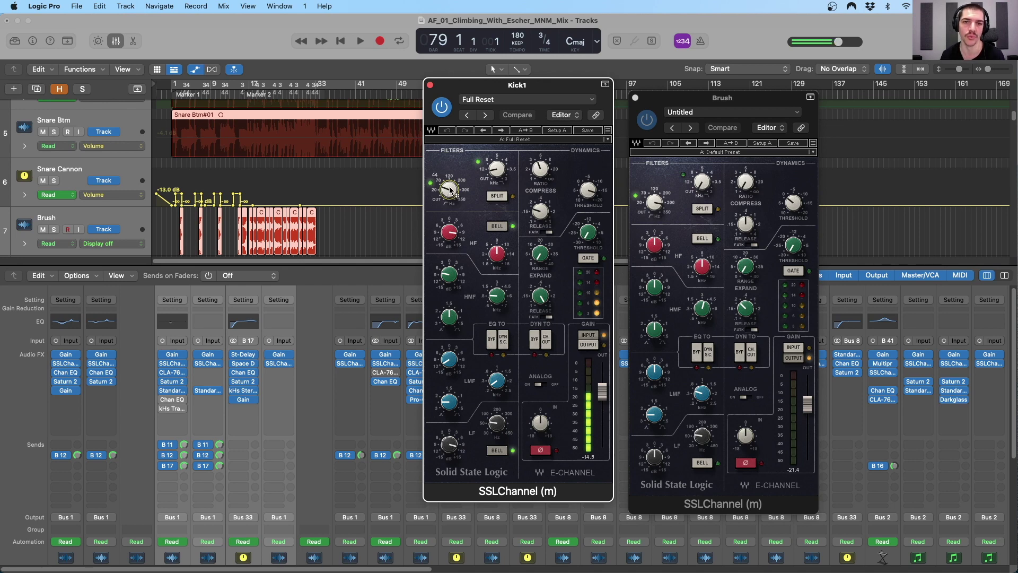
left_click(431, 86, "alt")
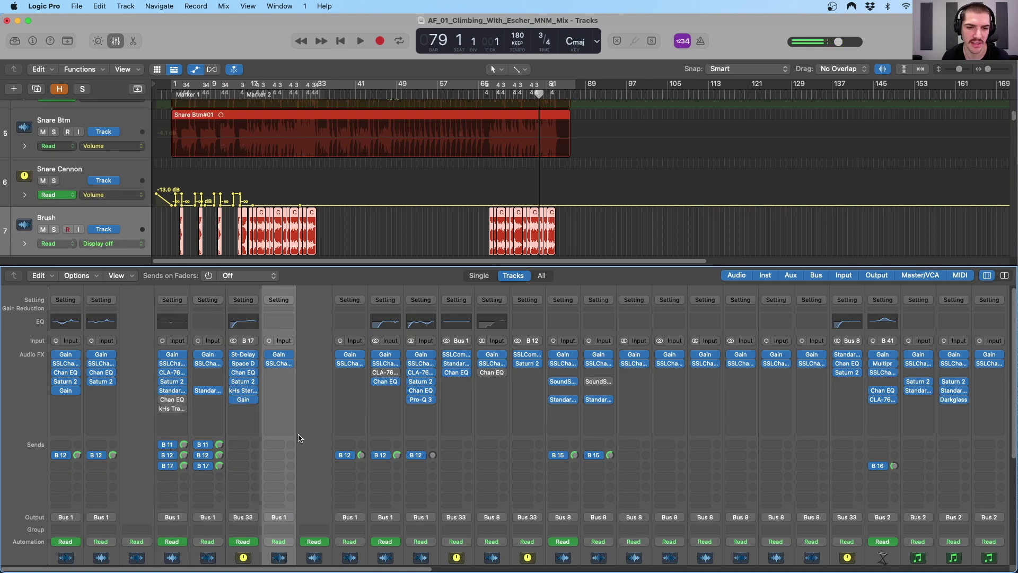
Open SSLChannel on the HH channel, examine its high-pass filter and LMF, HMF and HF settings, and close the window
left_click(363, 509)
scroll(378, 436, "down", 5)
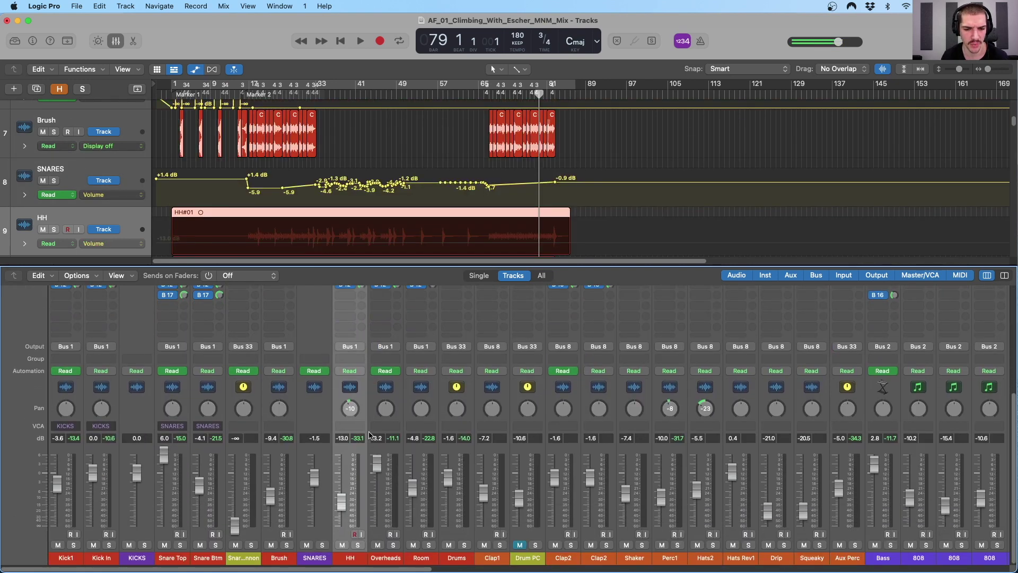
scroll(363, 394, "up", 5)
scroll(362, 392, "up", 2)
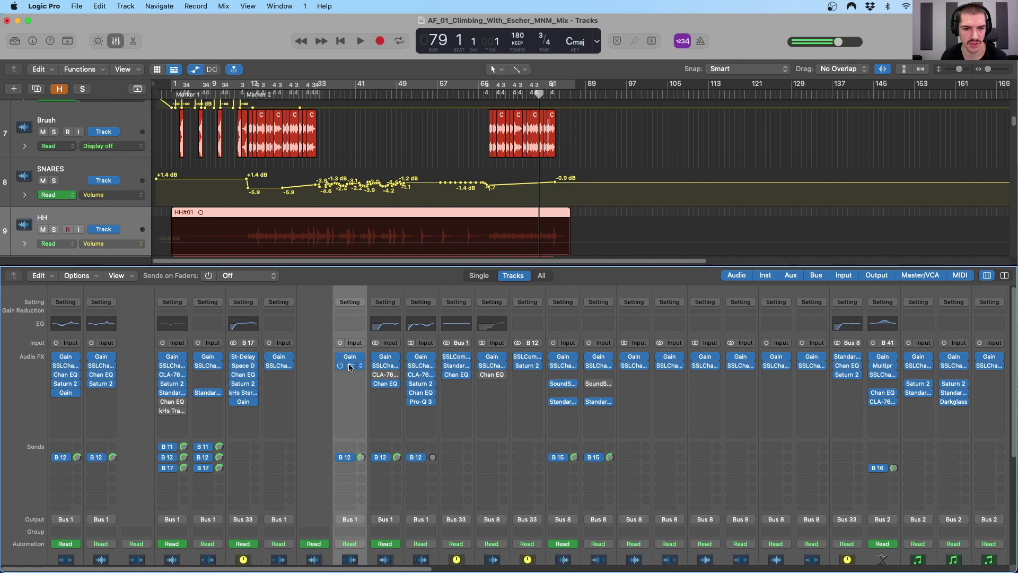
left_click(350, 365)
left_click_drag(352, 258, 352, 238)
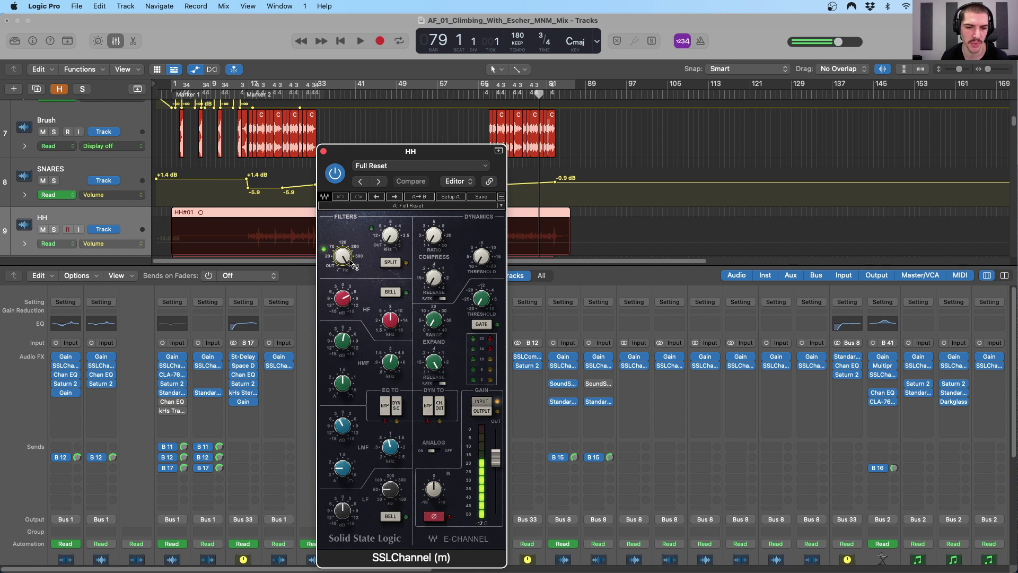
left_click_drag(343, 425, 343, 431)
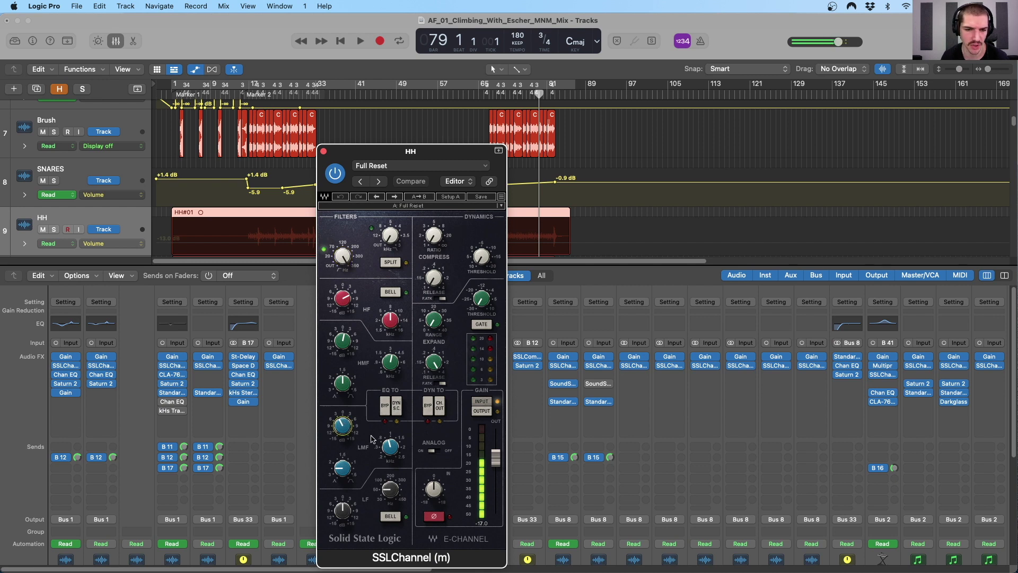
left_click_drag(393, 454, 393, 449)
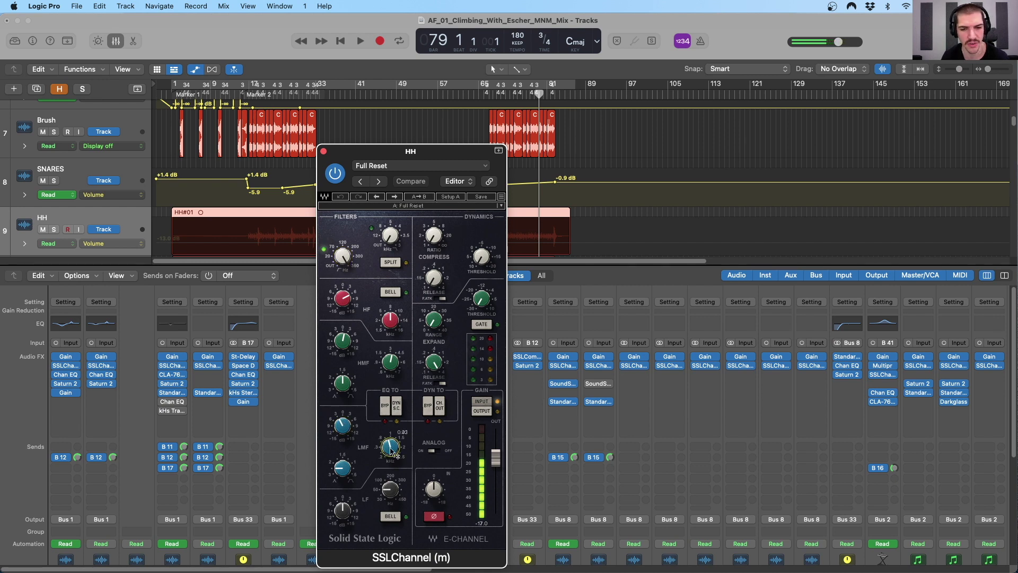
left_click_drag(343, 342, 342, 336)
left_click_drag(342, 298, 342, 293)
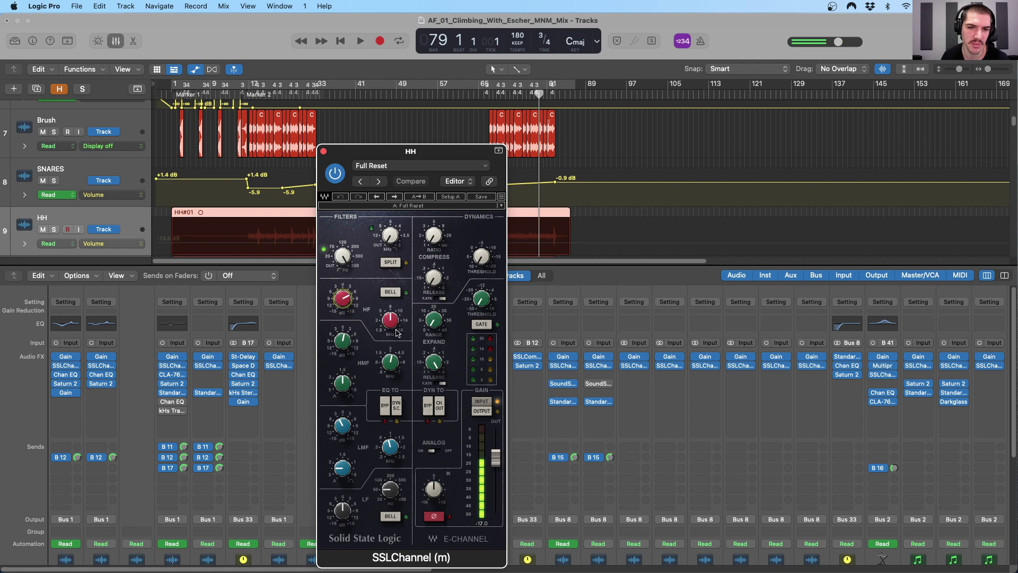
left_click(324, 151)
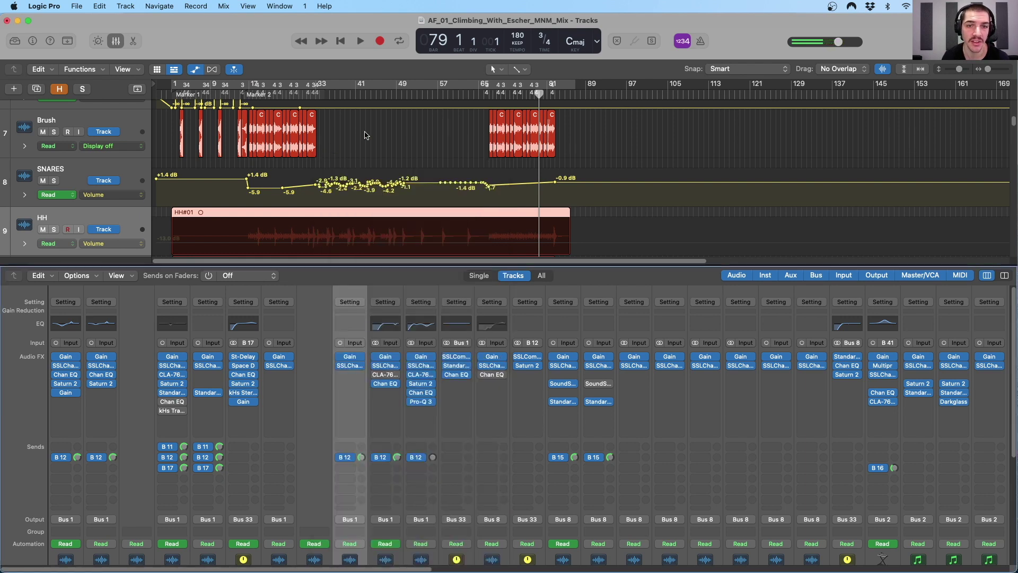
Place the playhead at bar 30 and play HH soloed, bringing in Kick1 and Kick In
left_click(302, 85)
scroll(342, 371, "down", 5)
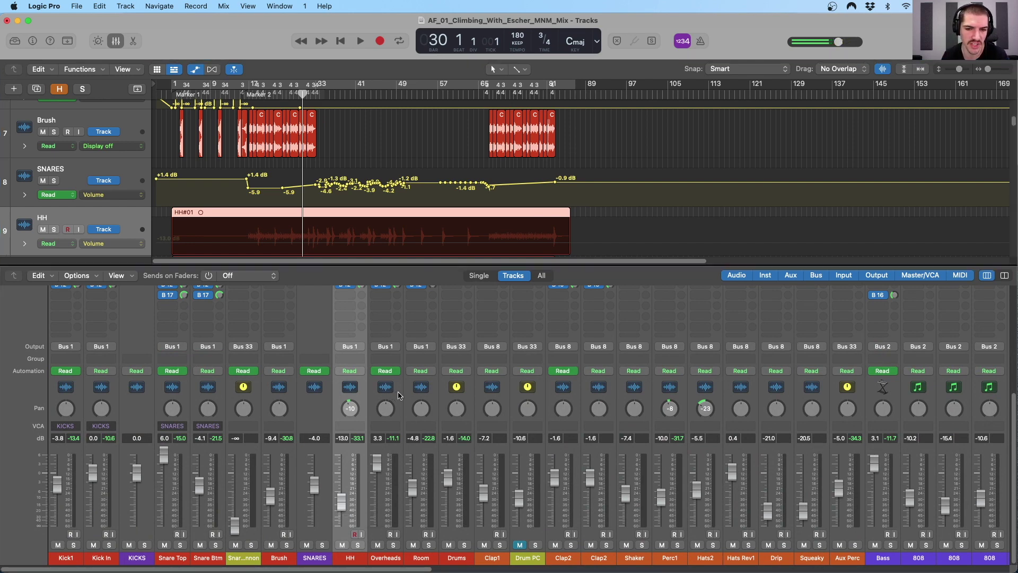
left_click(384, 418)
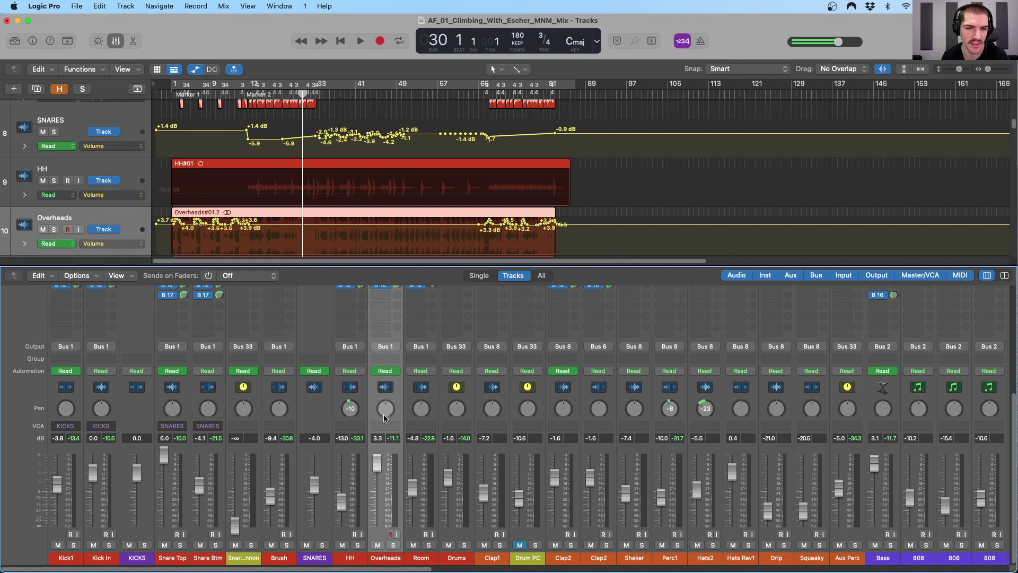
left_click(54, 181)
key("space")
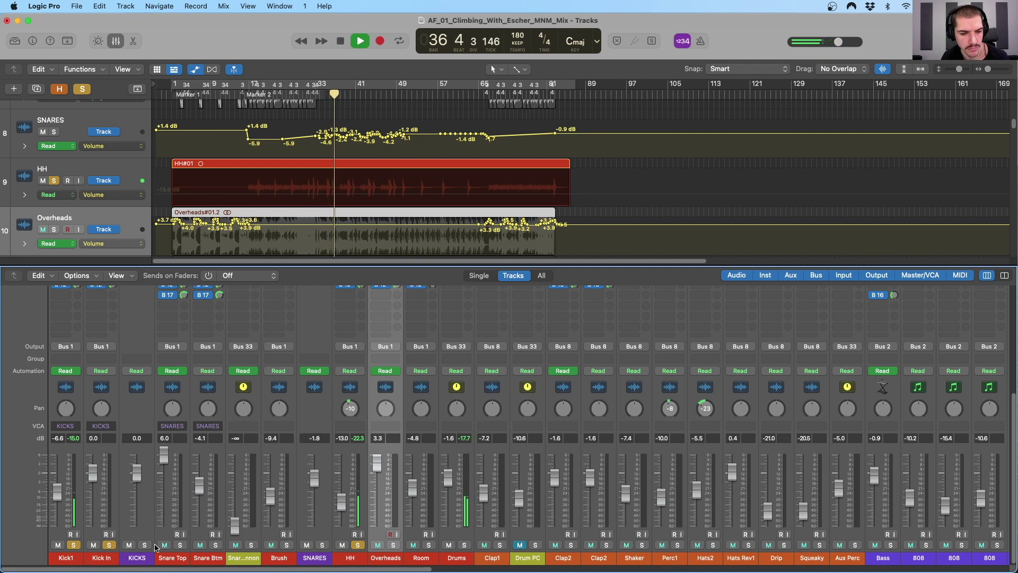
Add Snare Top, Snare Btm and Brush to the soloed playback, then stop and clear all solos
left_click(226, 546)
left_click(215, 544)
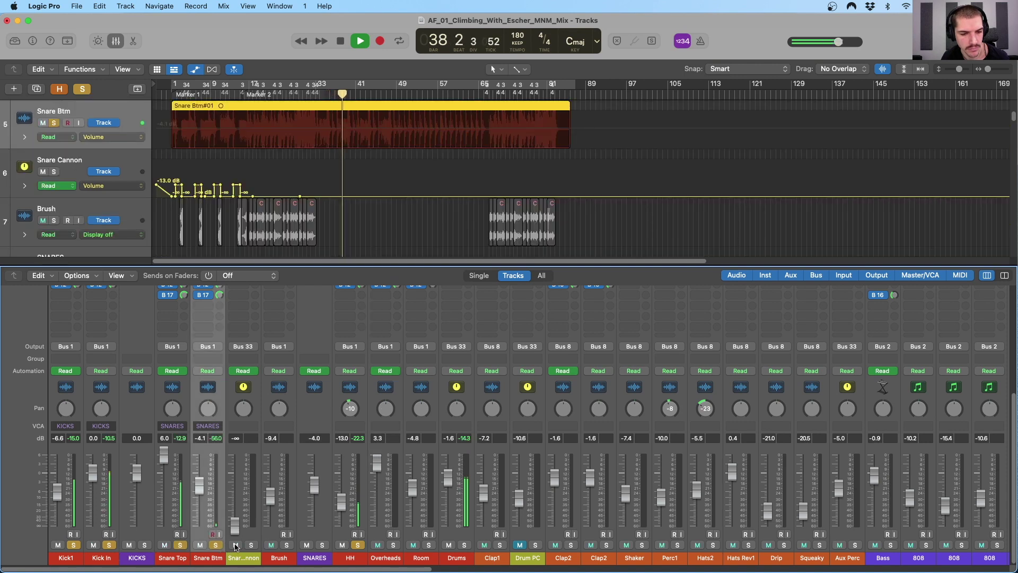
left_click(287, 544)
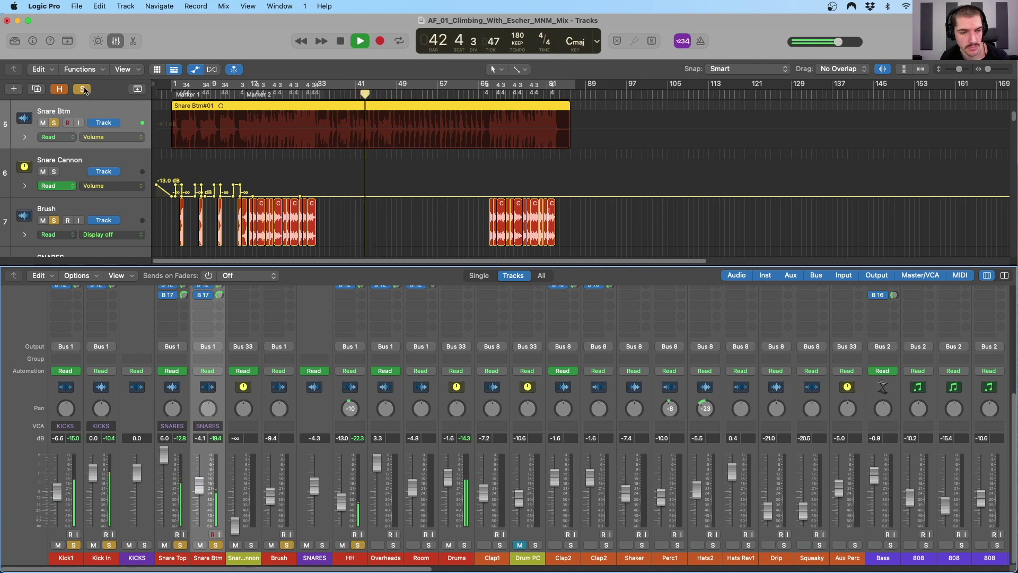
key("space")
left_click(83, 89)
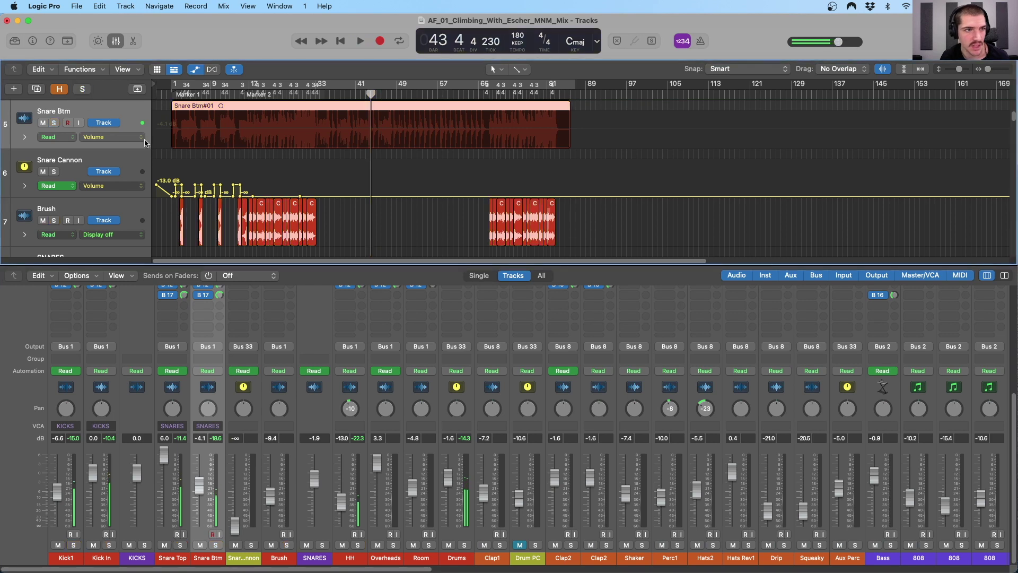
Open SSLChannel on the Overheads channel and examine its high-pass filter, HF and LMF settings and compression ratio
left_click(364, 408)
key("Down")
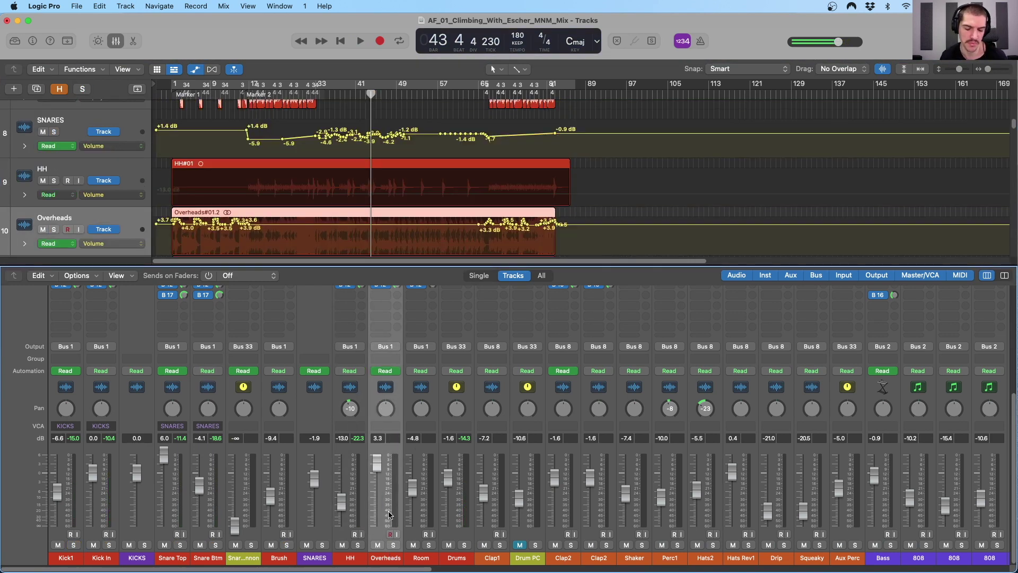
scroll(392, 451, "up", 5)
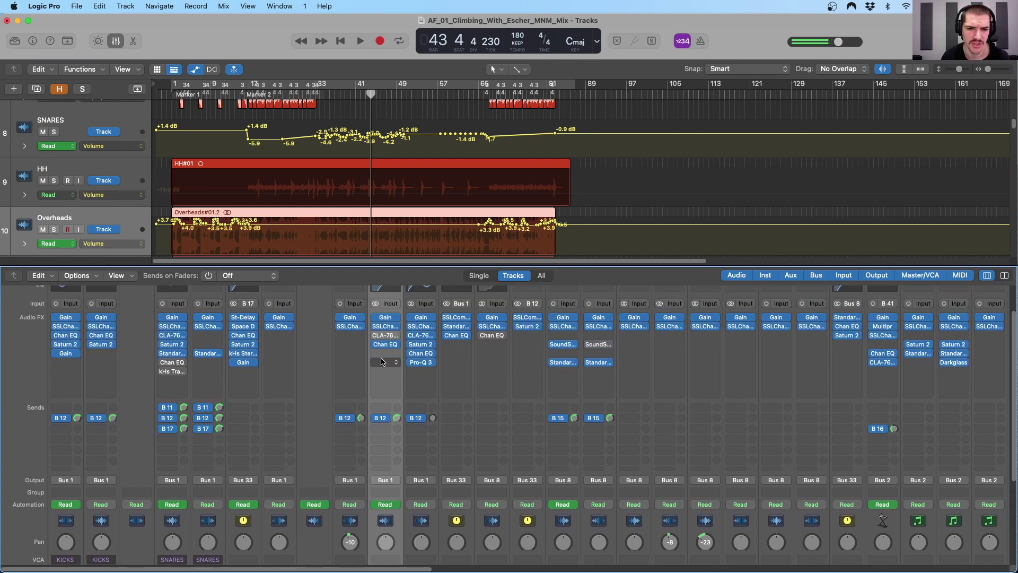
left_click(385, 305)
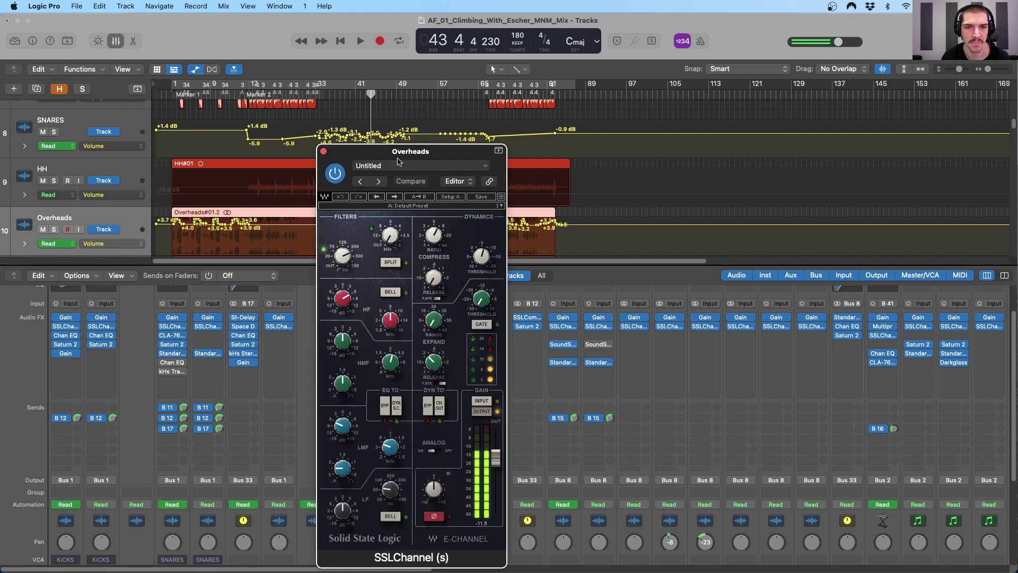
left_click_drag(408, 152, 417, 92)
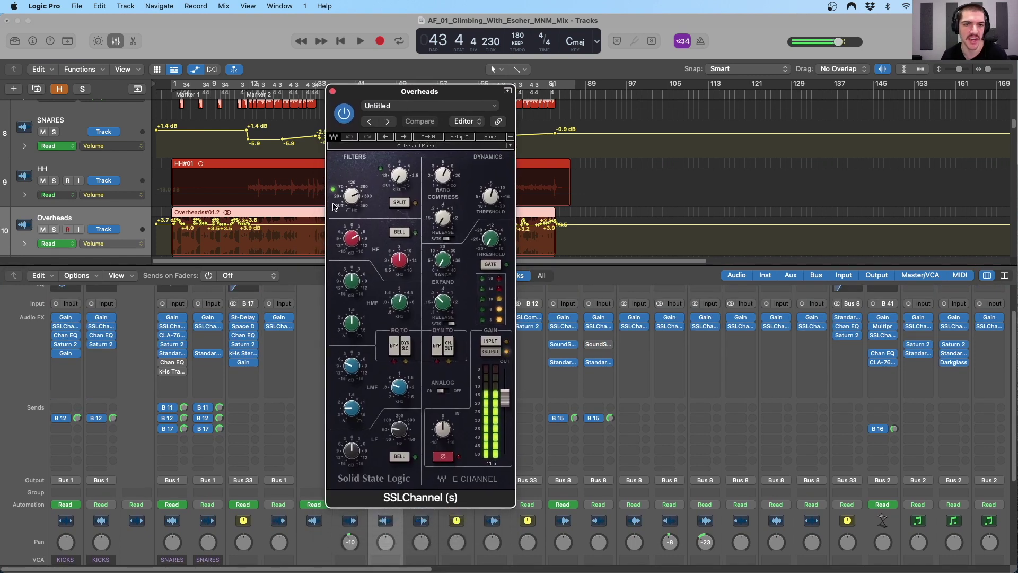
left_click(354, 198)
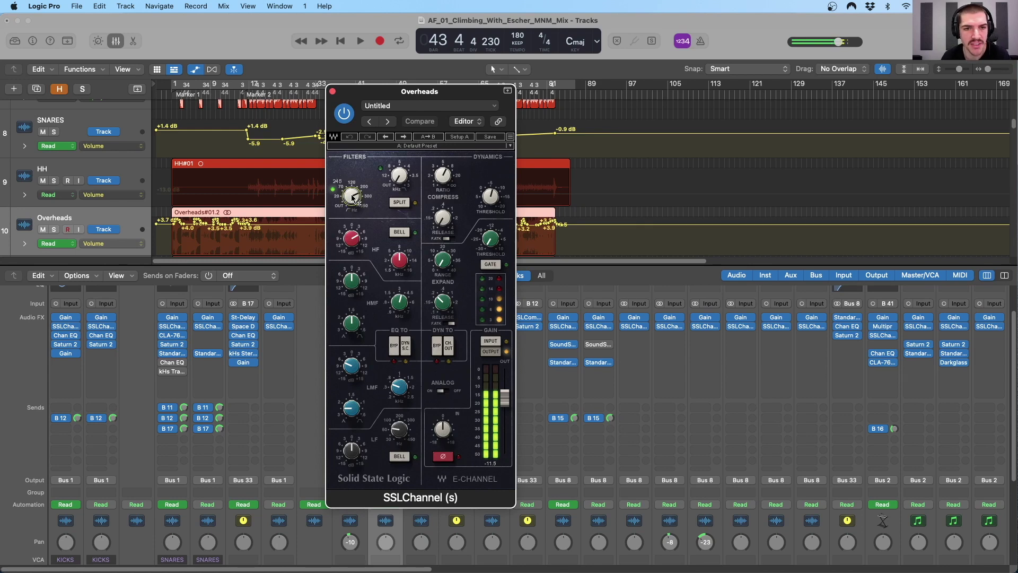
left_click(352, 240)
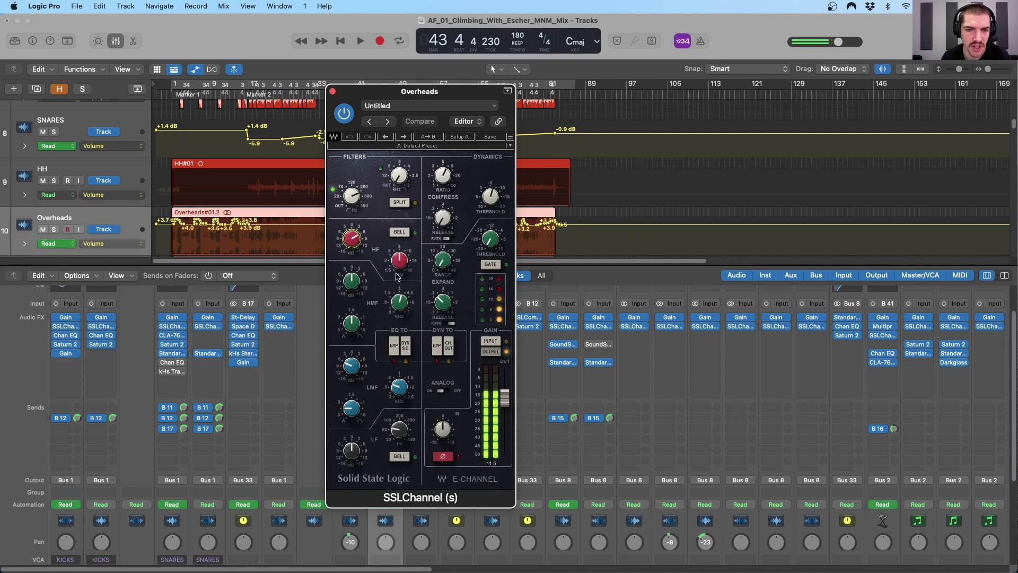
left_click(399, 386)
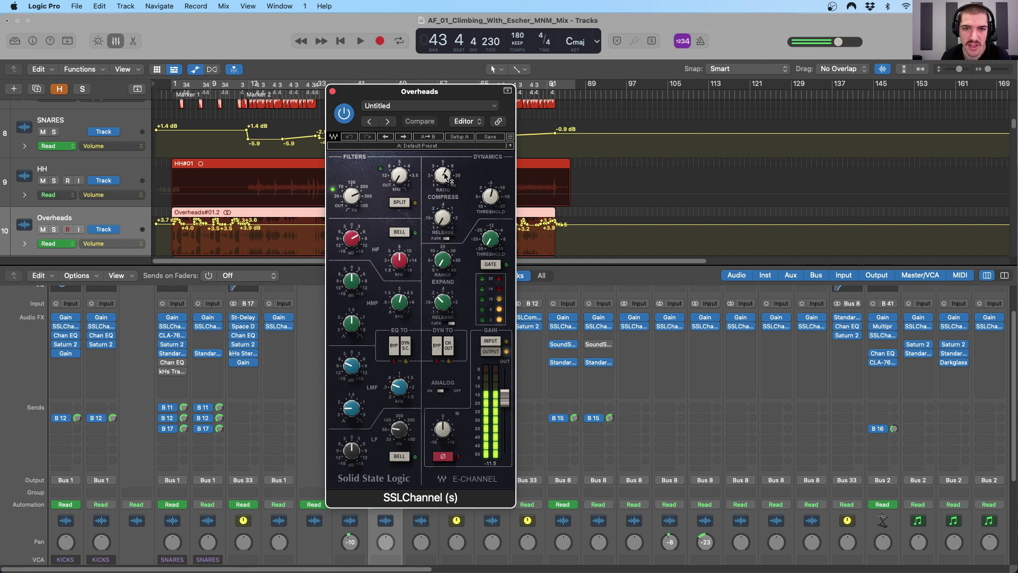
left_click_drag(447, 177, 447, 178)
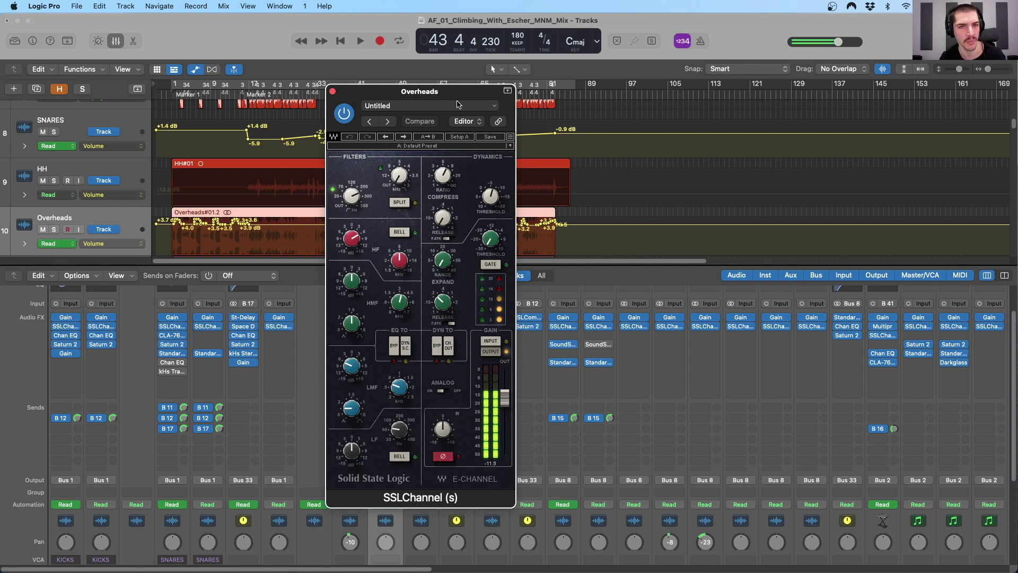
Move the SSLChannel window off the Overheads channel strip, play Overheads soloed, then stop and clear the solo
left_click_drag(441, 94, 710, 86)
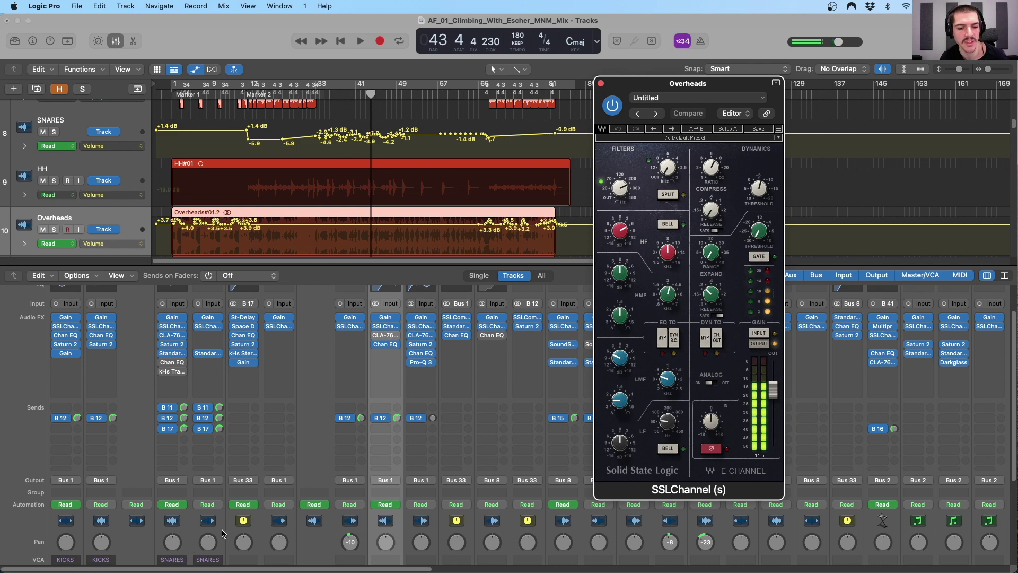
scroll(379, 432, "down", 5)
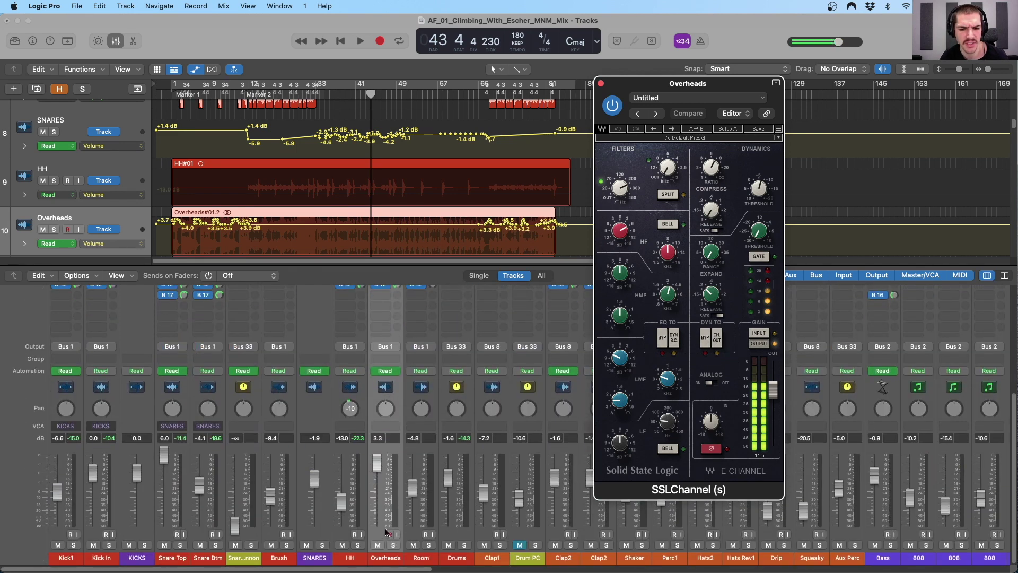
left_click(393, 545)
key("space")
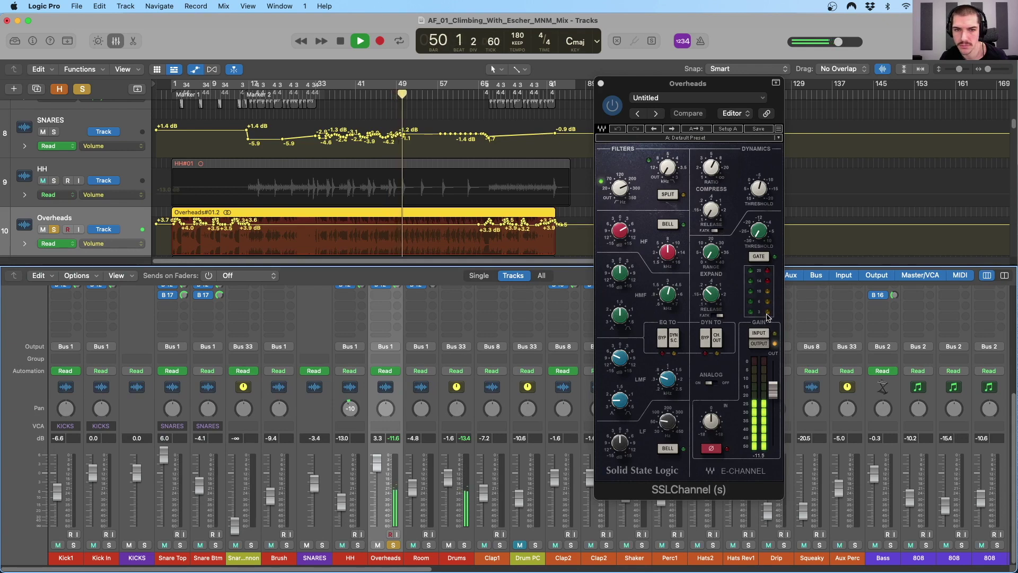
key("space")
left_click(393, 545)
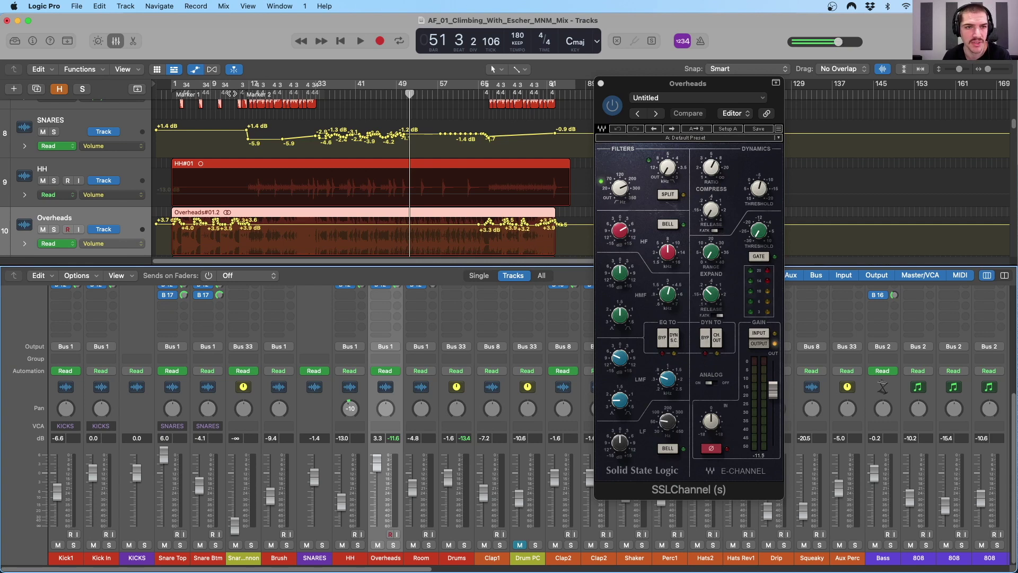
Place the playhead at bar 1 and examine the Overheads volume automation across the song's opening section
left_click_drag(219, 90, 172, 97)
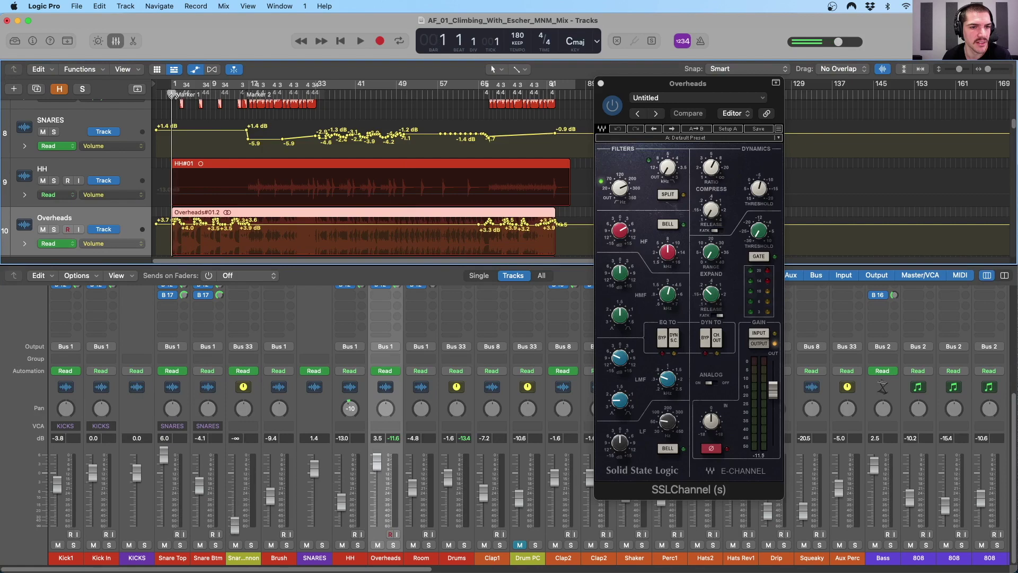
key("super+Right")
key("super+Right")
key("super+Right")
key("super+Right")
key("super+Right")
key("super+Right")
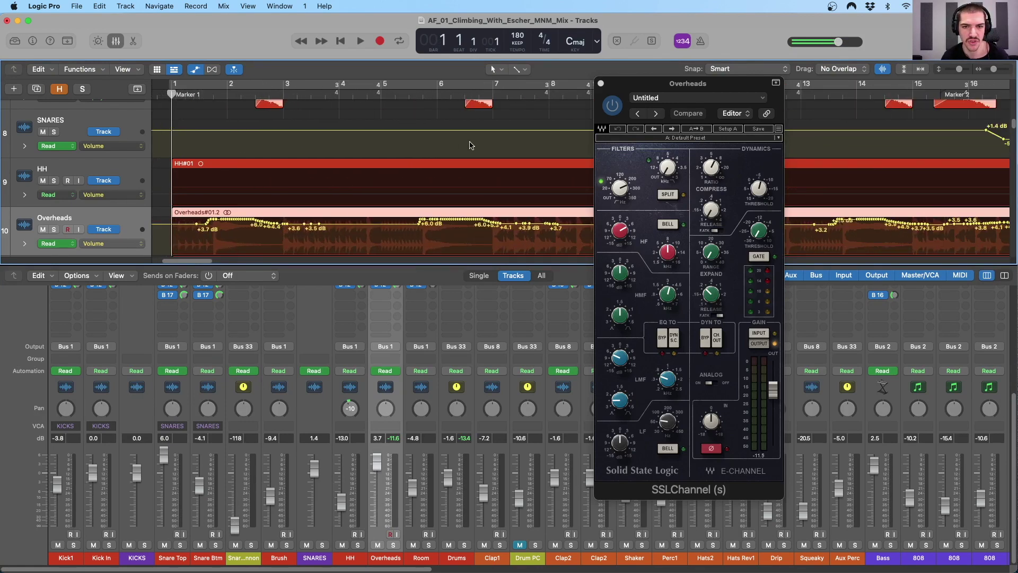
key("super+Left")
key("super+Left")
key("super+Left")
key("super+Left")
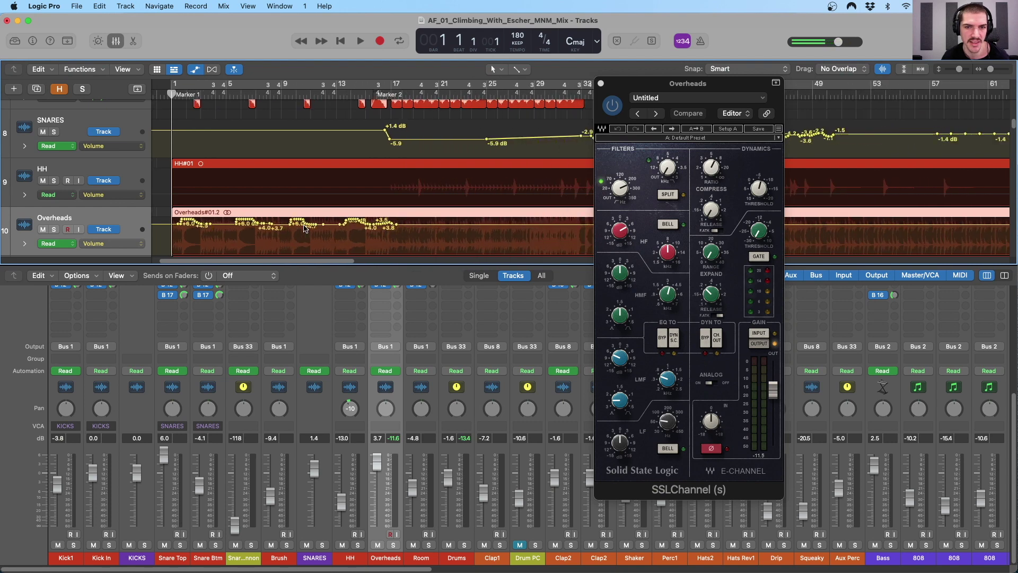
key("super+Left")
key("super+Left")
key("super+Left")
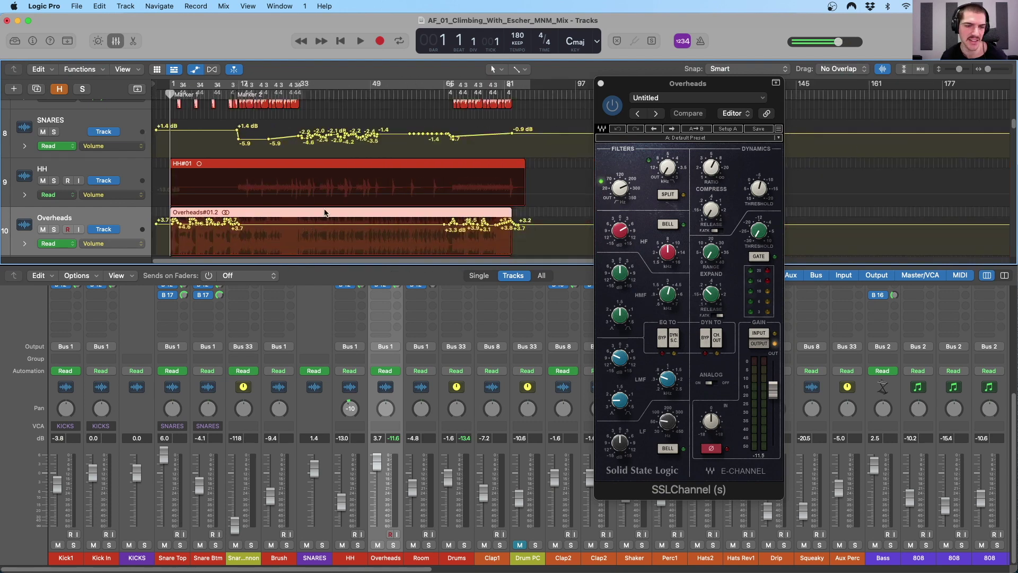
Place the playhead at bar 66, examine the Overheads volume automation there, and play that section of the full mix
left_click(447, 96)
key("super+Right")
key("super+Right")
key("super+Right")
key("super+Right")
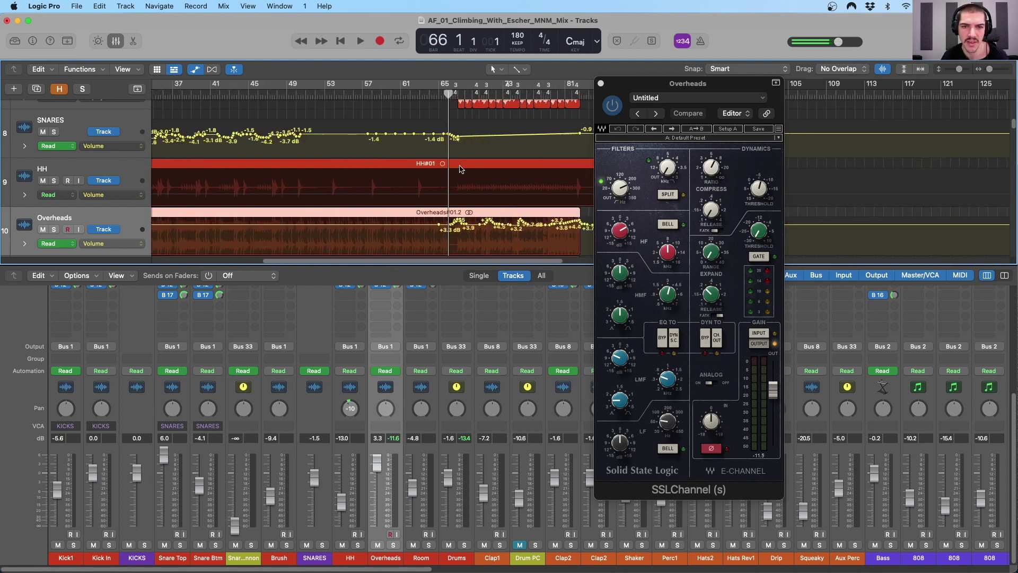
scroll(461, 170, "right", 10)
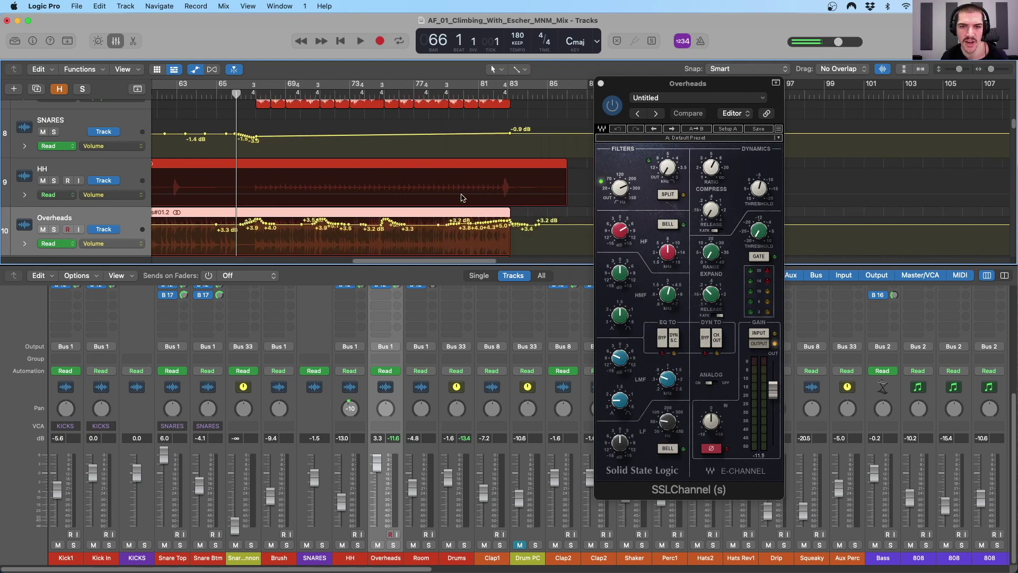
key("space")
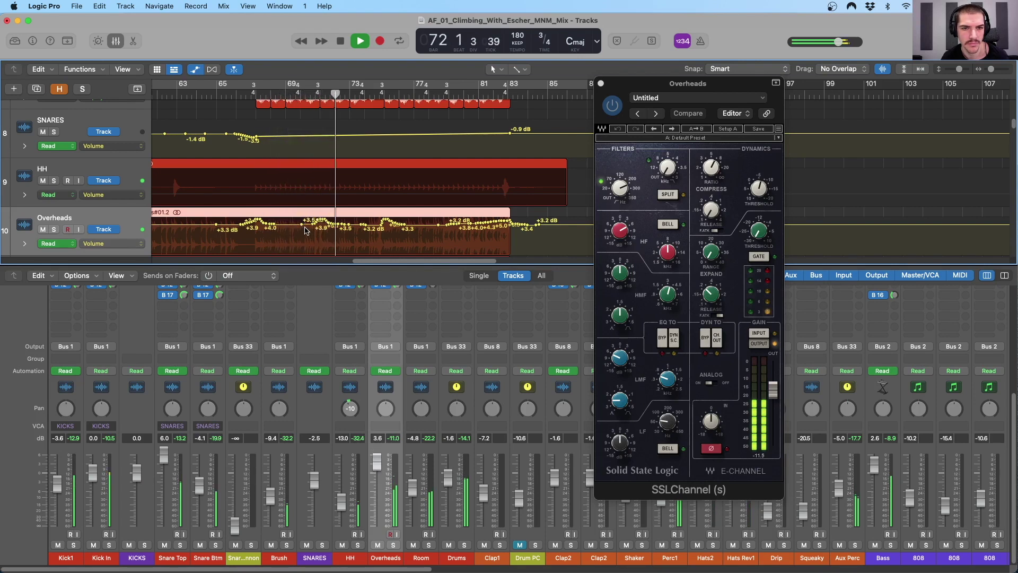
key("space")
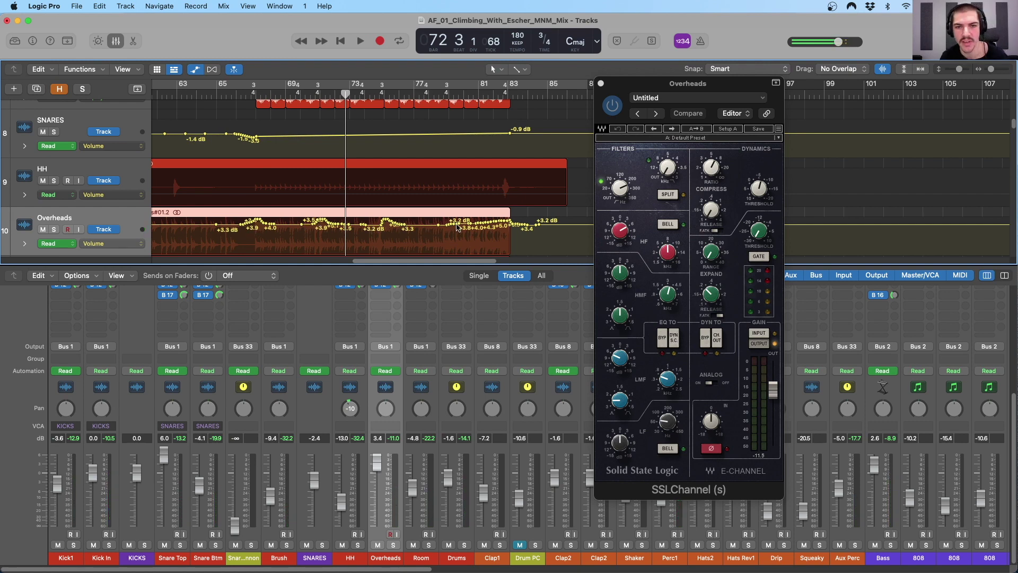
Play the opening of the full mix from bar 1, stop, and close the Overheads SSLChannel window
scroll(509, 224, "down", 5)
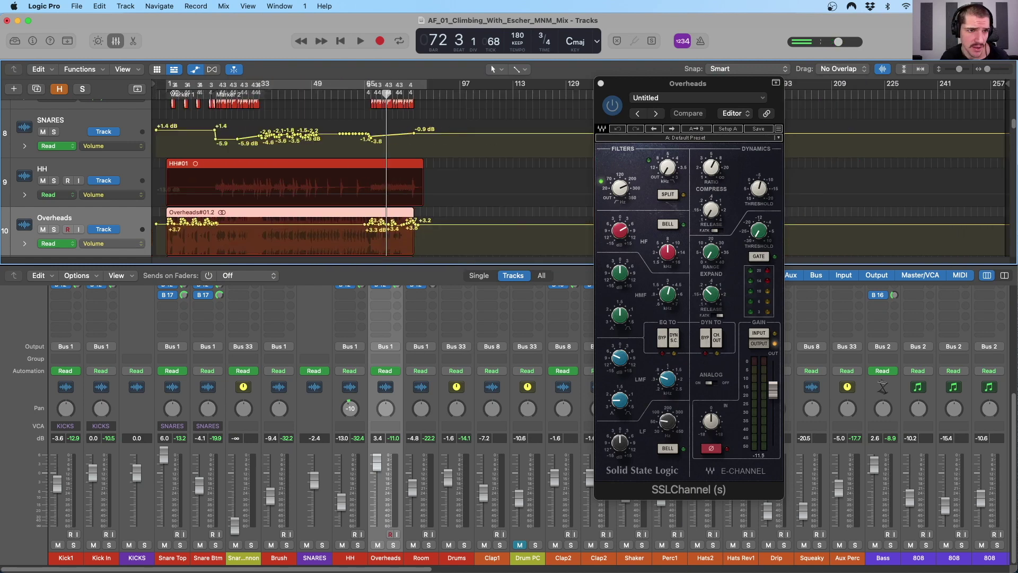
left_click(175, 93)
scroll(296, 91, "up", 5)
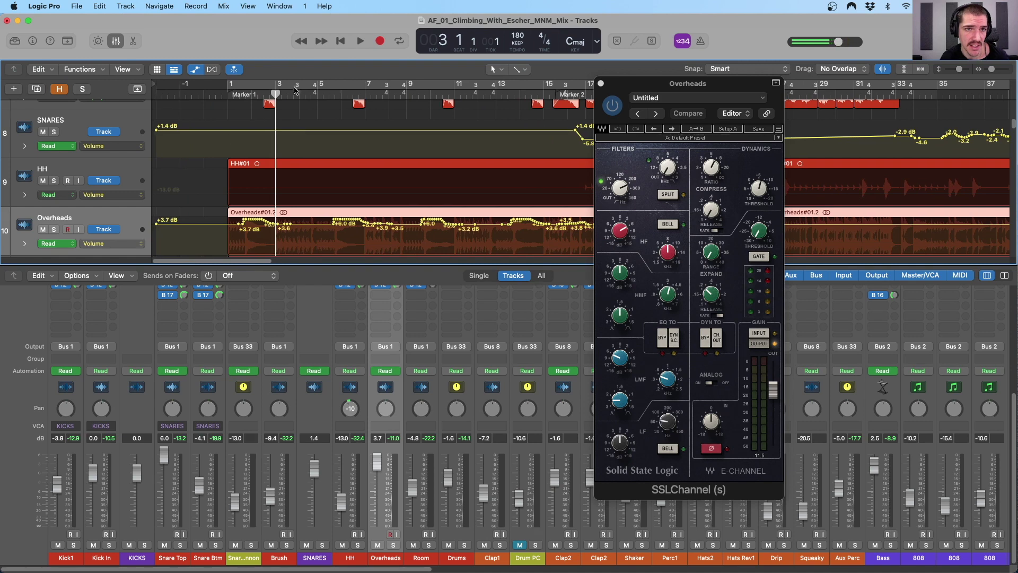
mouse_move(243, 93)
left_mouse_down()
mouse_move(252, 93)
mouse_move(227, 92)
left_mouse_up()
key("space")
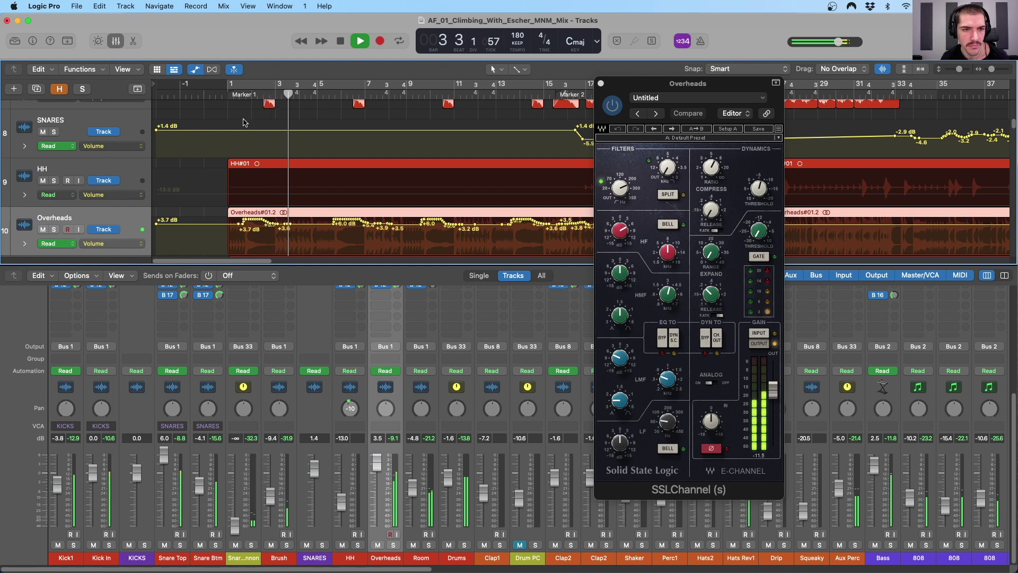
key("space")
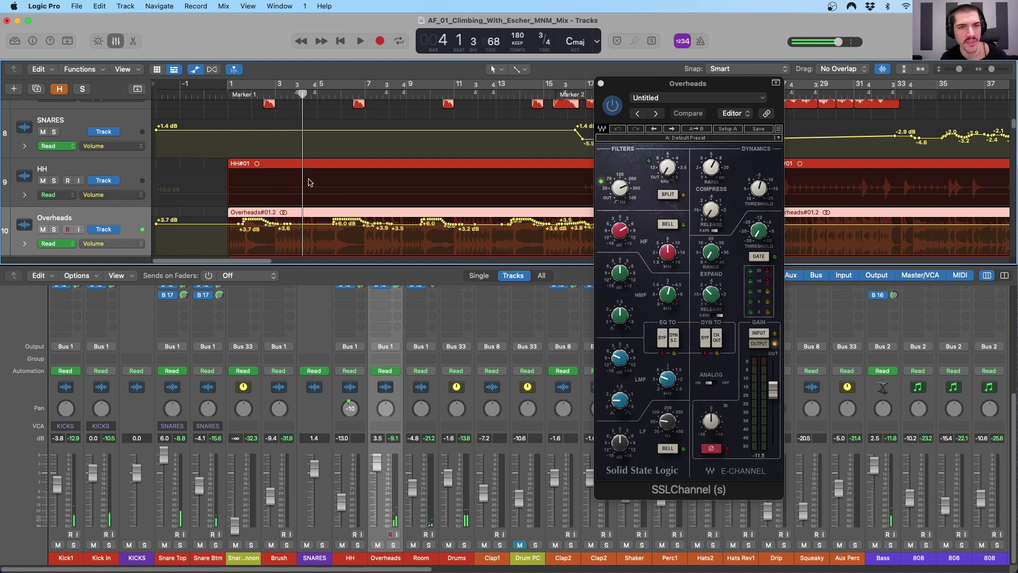
scroll(310, 181, "up", 4)
left_click(601, 83)
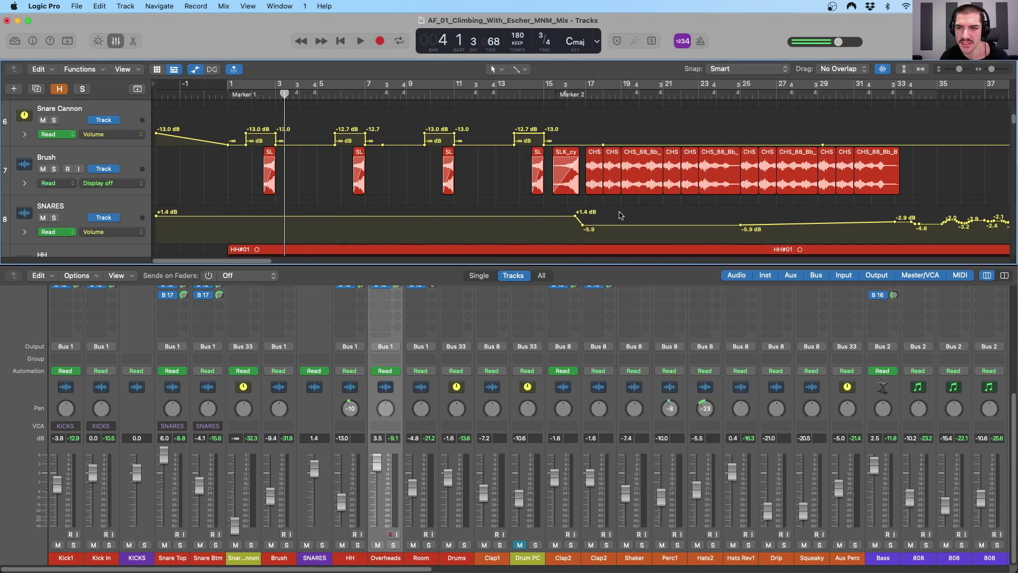
Review the SNARES track's volume automation together with the Snare Top and Snare Btm channels assigned to that VCA
scroll(390, 209, "down", 6)
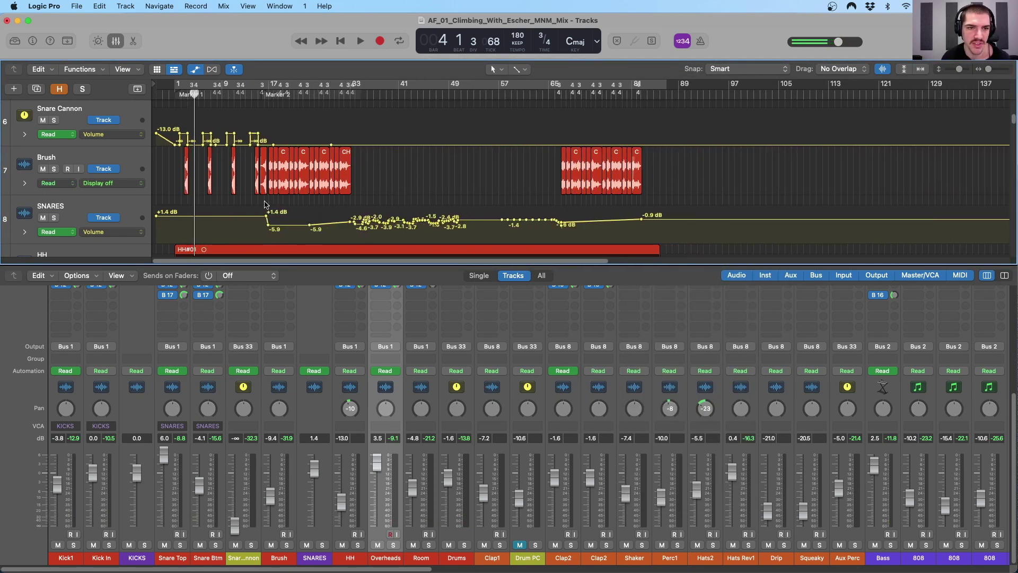
key("alt+period")
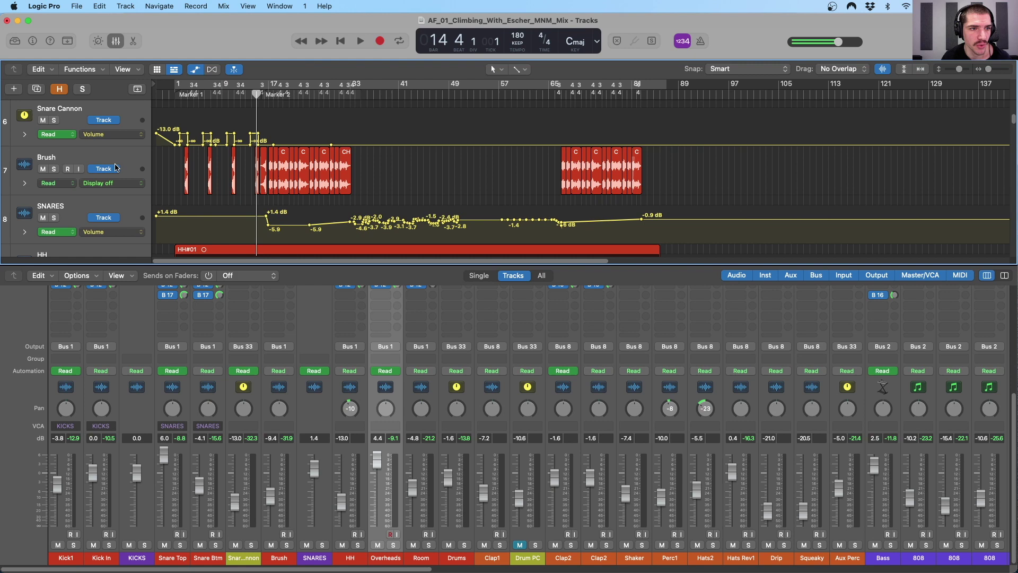
left_click(75, 211)
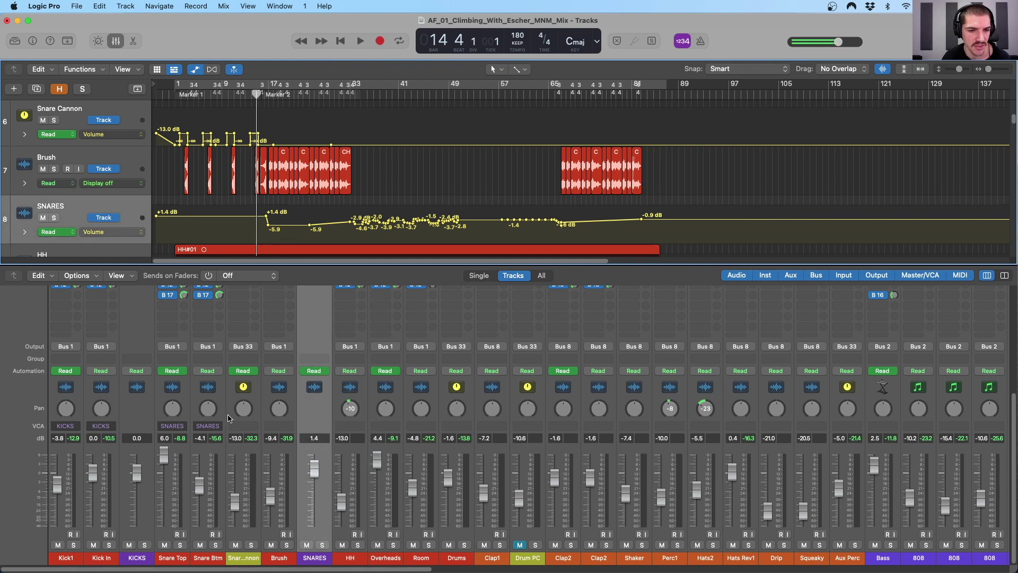
left_click(209, 401)
left_click(180, 402)
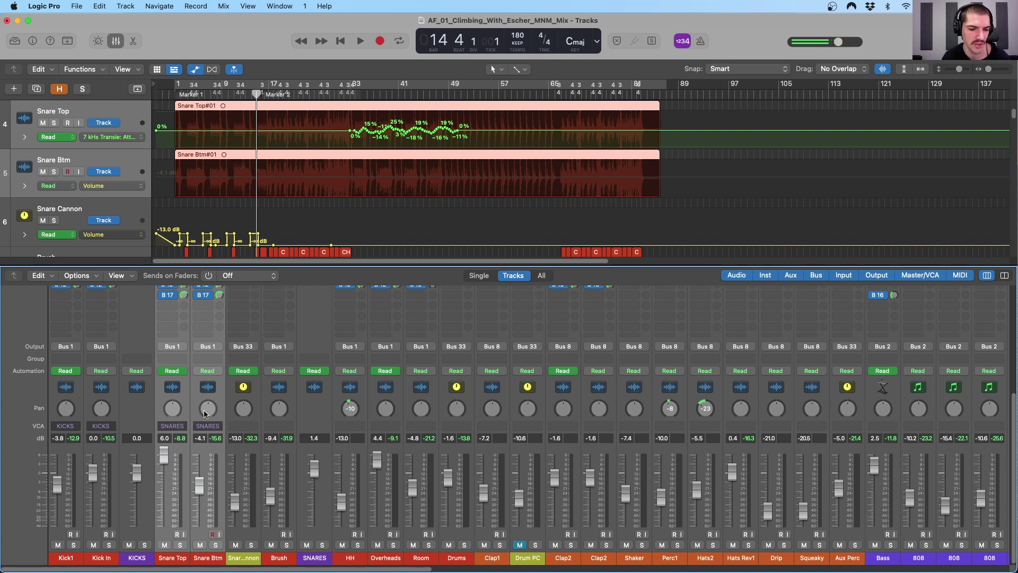
left_click(319, 414)
scroll(362, 212, "down", 1)
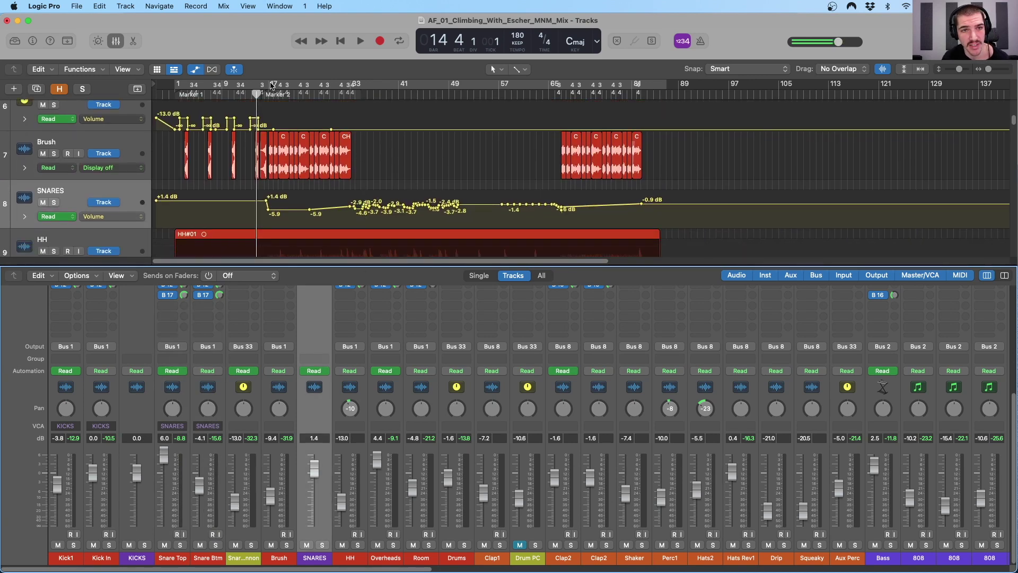
Place the playhead at bar 33, examine the SNARES volume automation up close, and play that section
left_click_drag(256, 94, 351, 94)
key("super+Right")
key("super+Right")
key("super+Right")
key("super+Right")
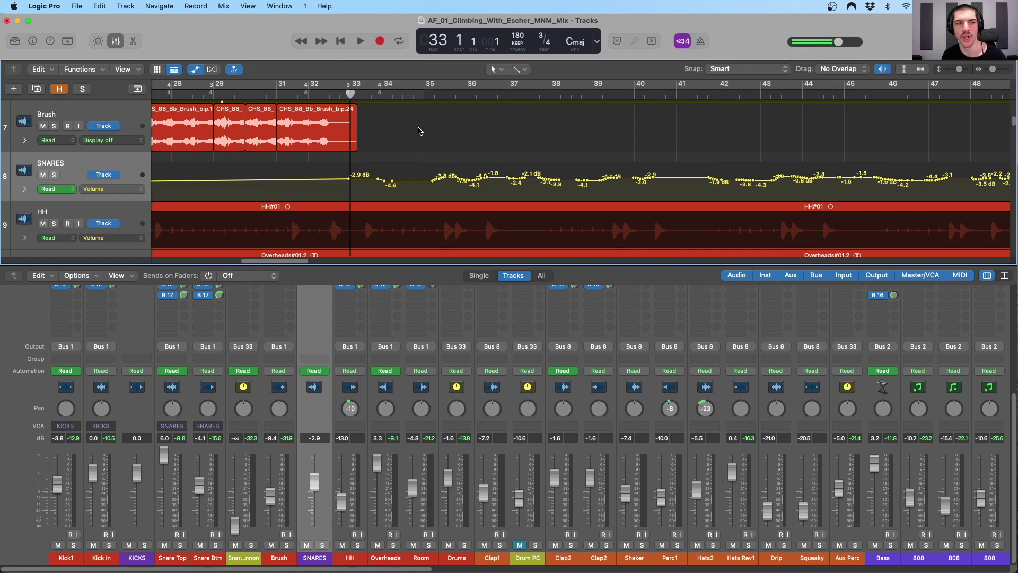
key("space")
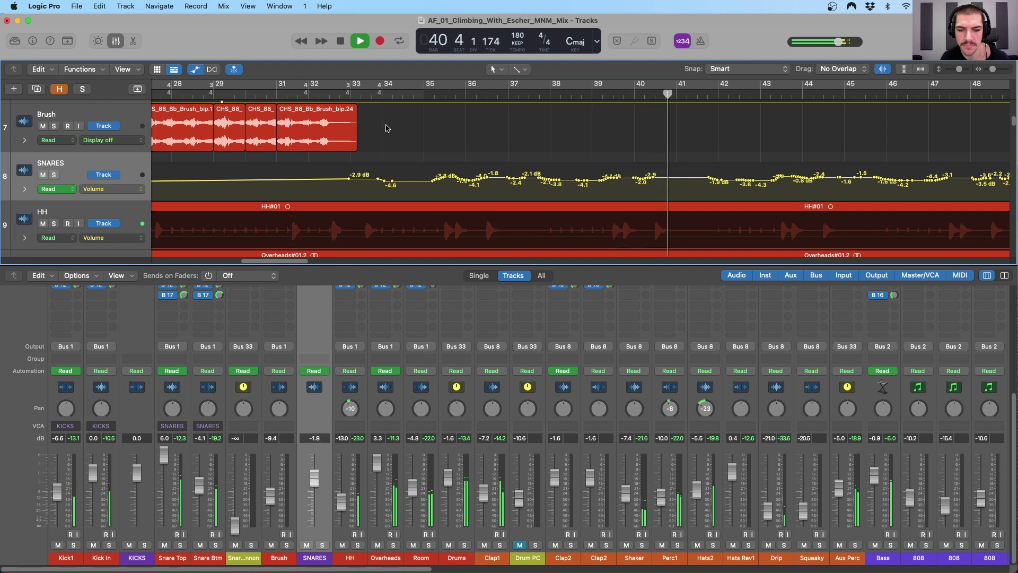
key("space")
Select the Room channel and enlarge the mixer area to show its inserts and sends
left_click(433, 400)
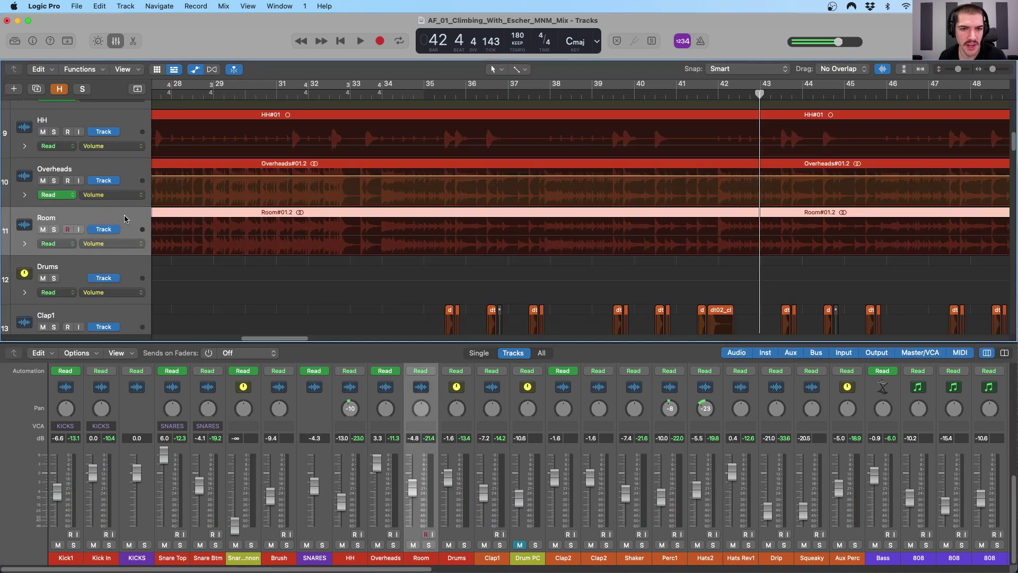
left_click_drag(416, 339, 422, 183)
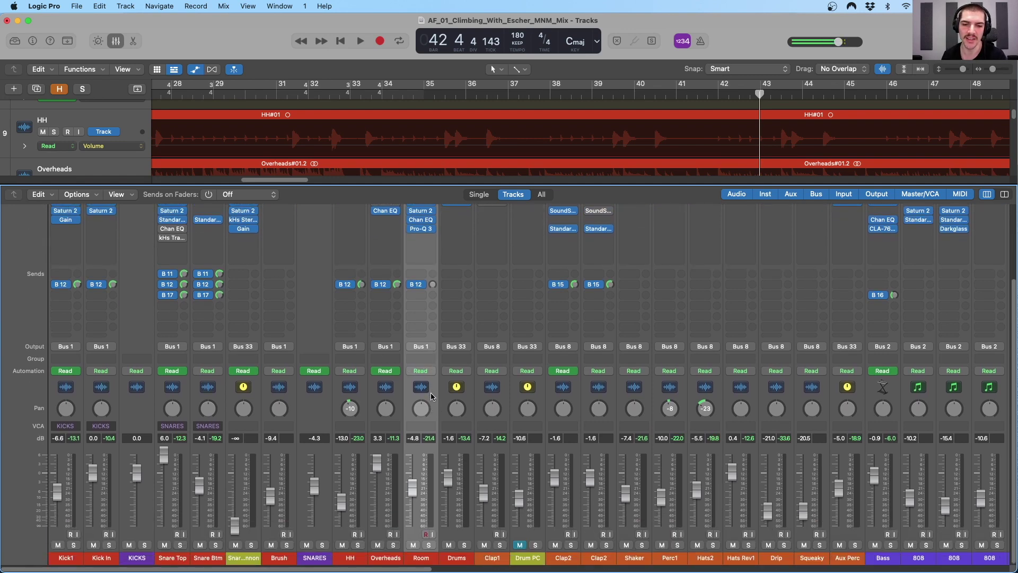
scroll(431, 395, "up", 1)
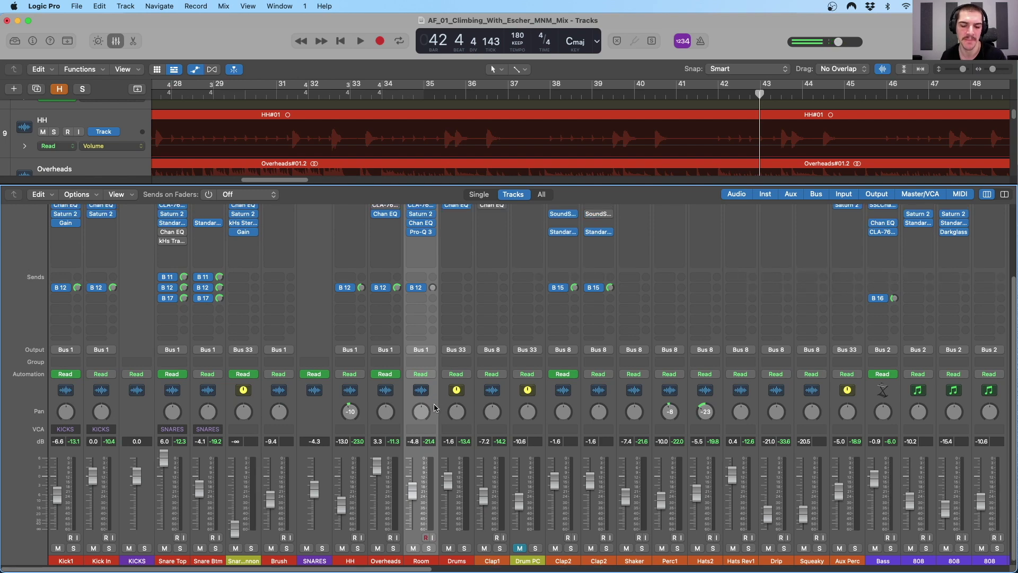
Enlarge the mixer area, open the Room channel's SSLChannel, and examine its compression ratio, filters, HF and LMF settings
scroll(433, 407, "down", 1)
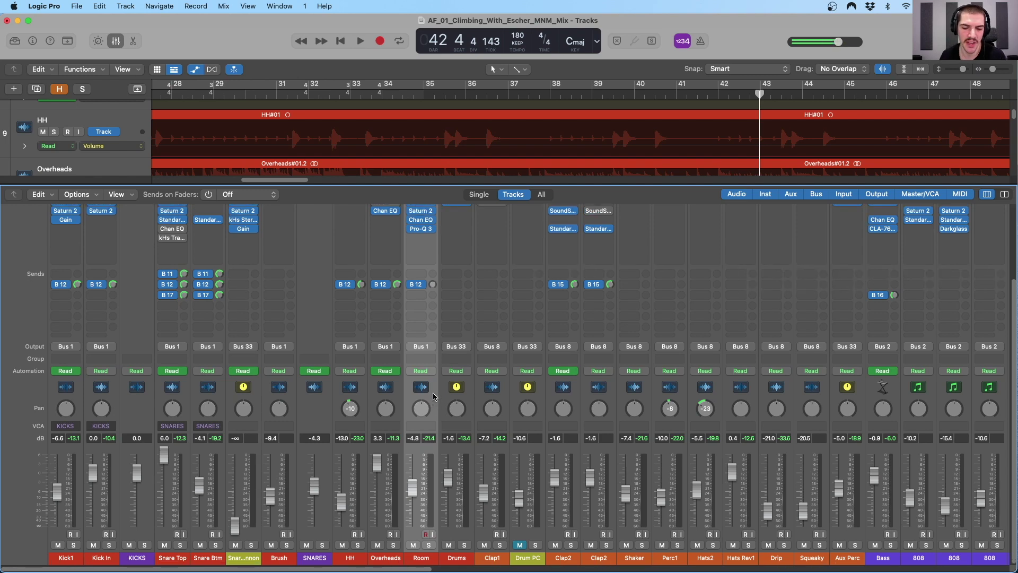
left_click_drag(428, 184, 567, 125)
left_click(422, 194)
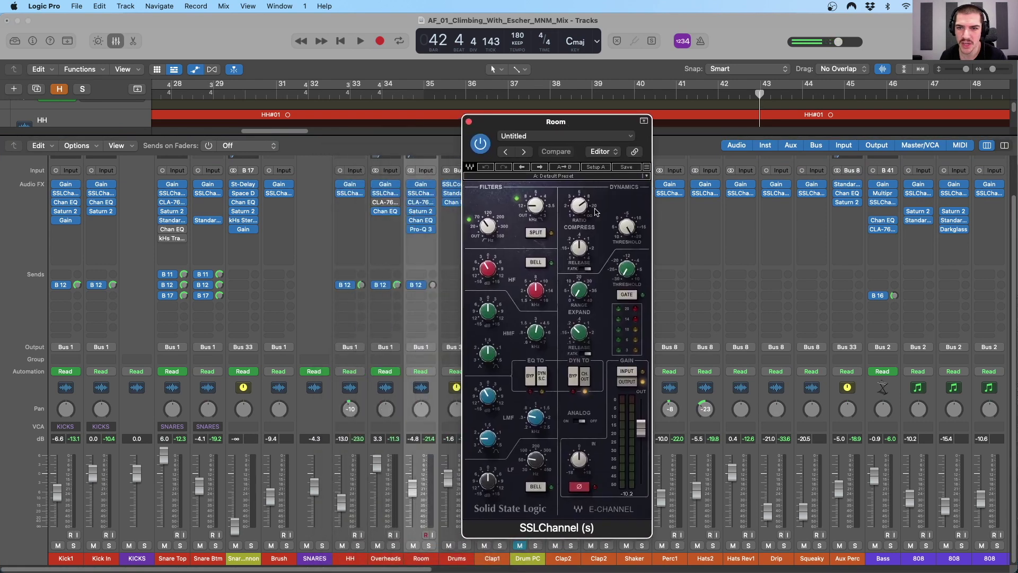
mouse_move(578, 206)
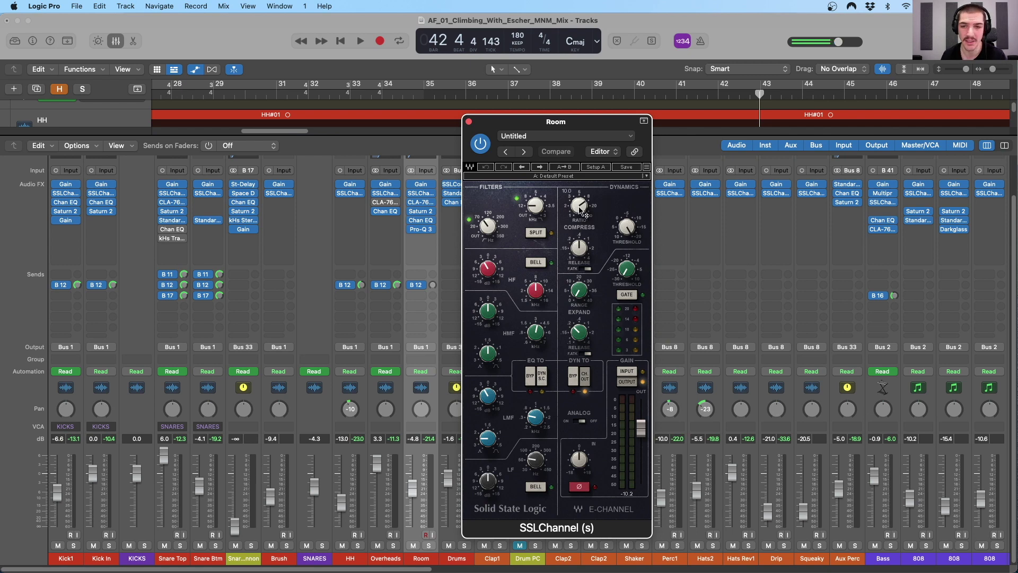
mouse_move(487, 226)
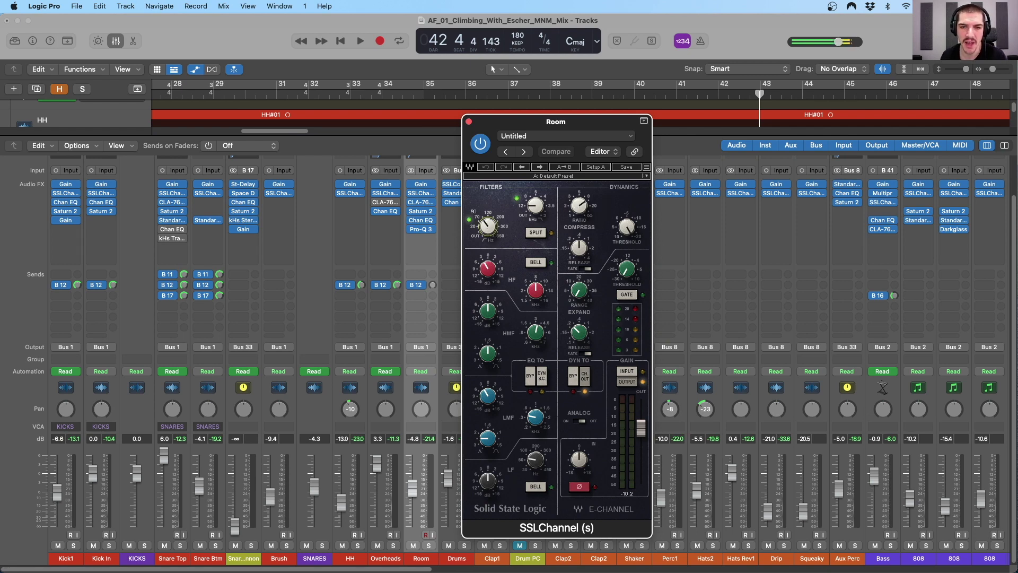
mouse_move(535, 206)
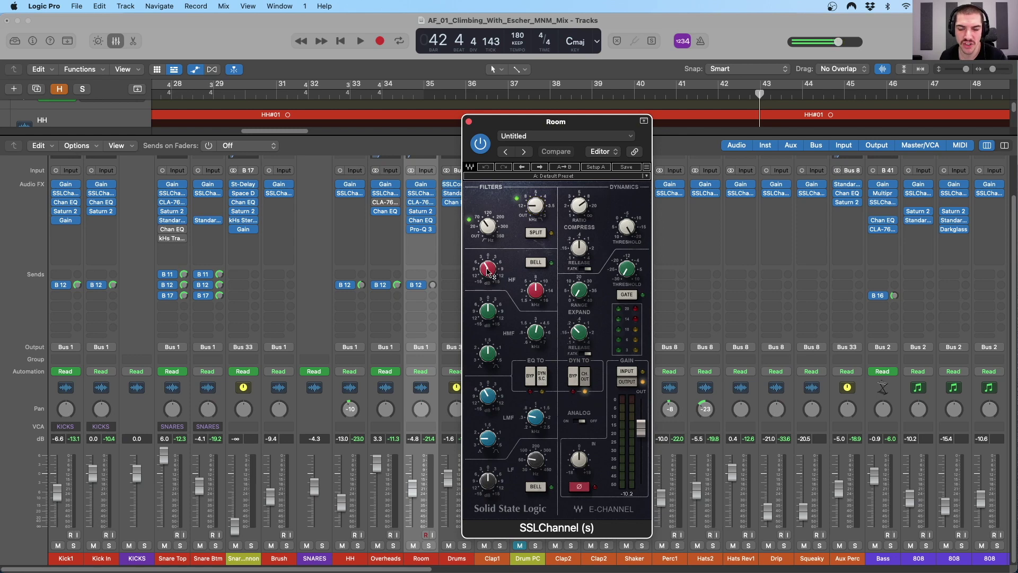
mouse_move(489, 272)
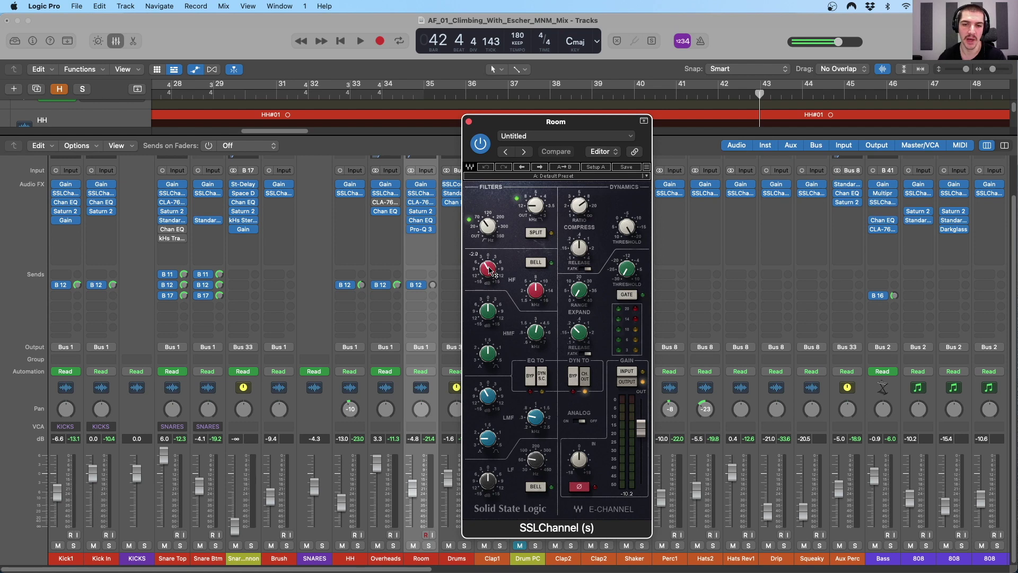
left_click(488, 397)
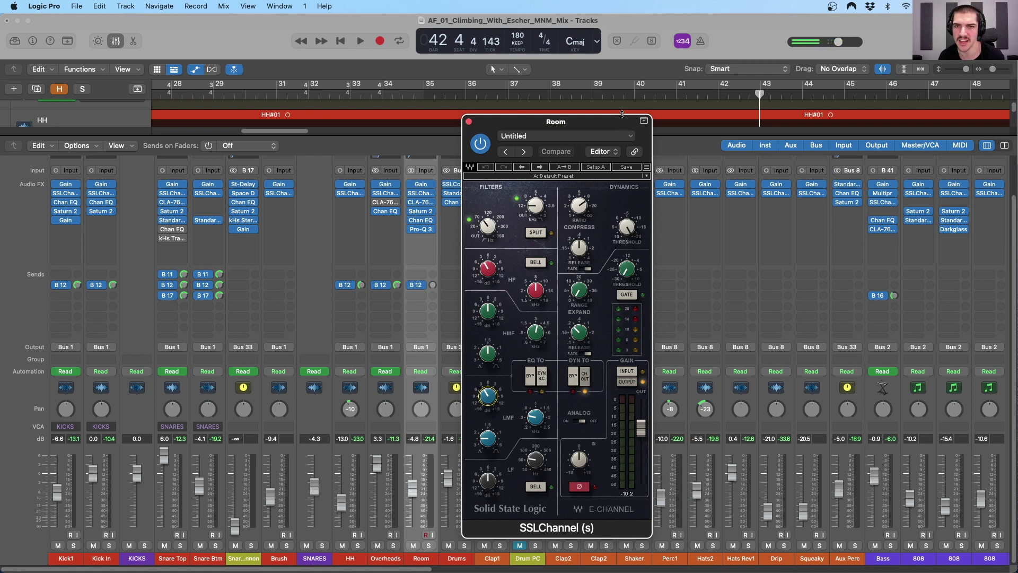
Play a short passage from just before bar 39 to check the Room SSLChannel's gain reduction, and stop
left_click(591, 94)
key("space")
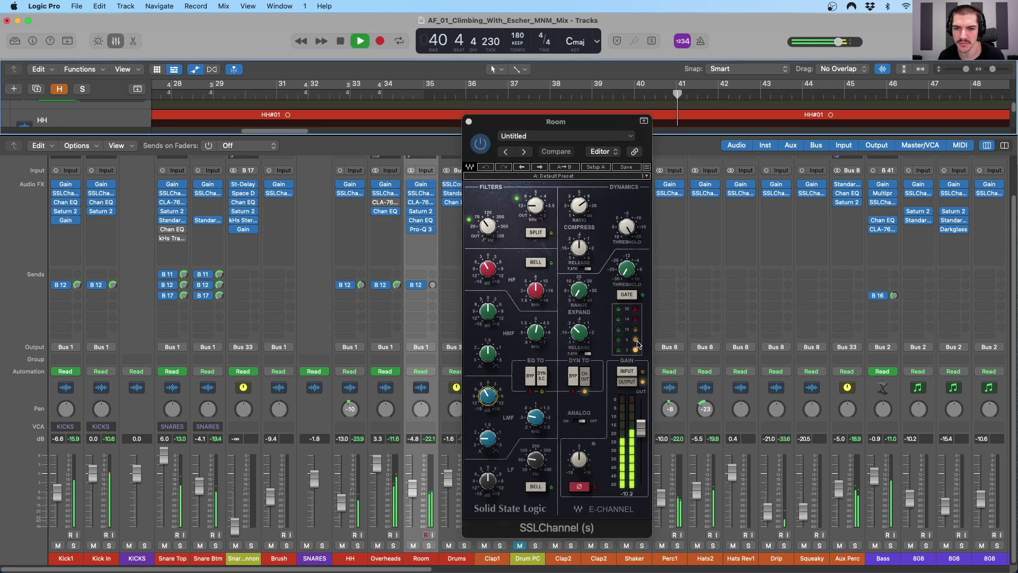
key("space")
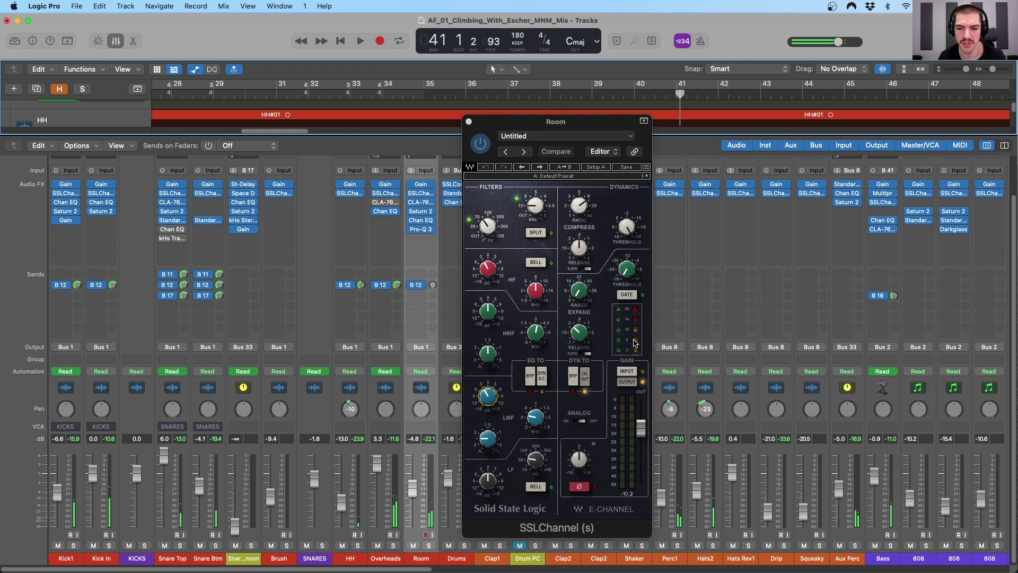
Open the Room channel's CLA-76 and look up Rock My Room among its Blacky factory presets, leaving the preset as is
left_click(420, 202)
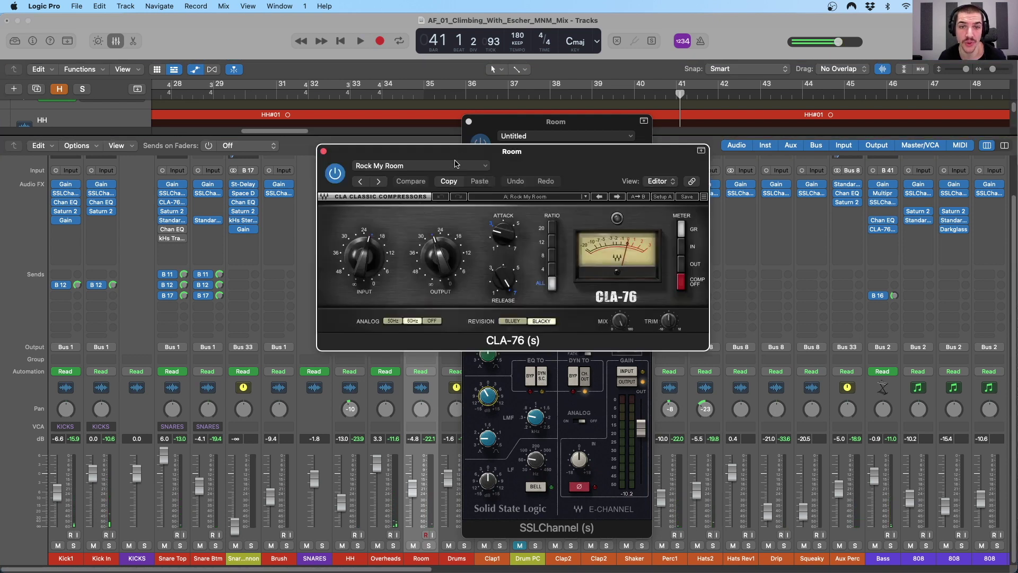
left_click_drag(461, 157, 571, 180)
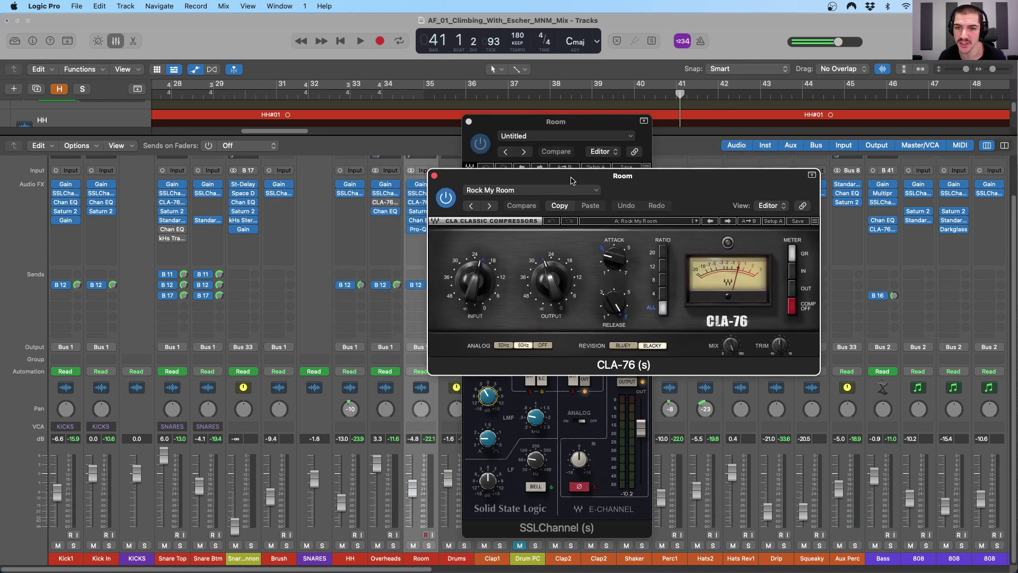
left_click(625, 222)
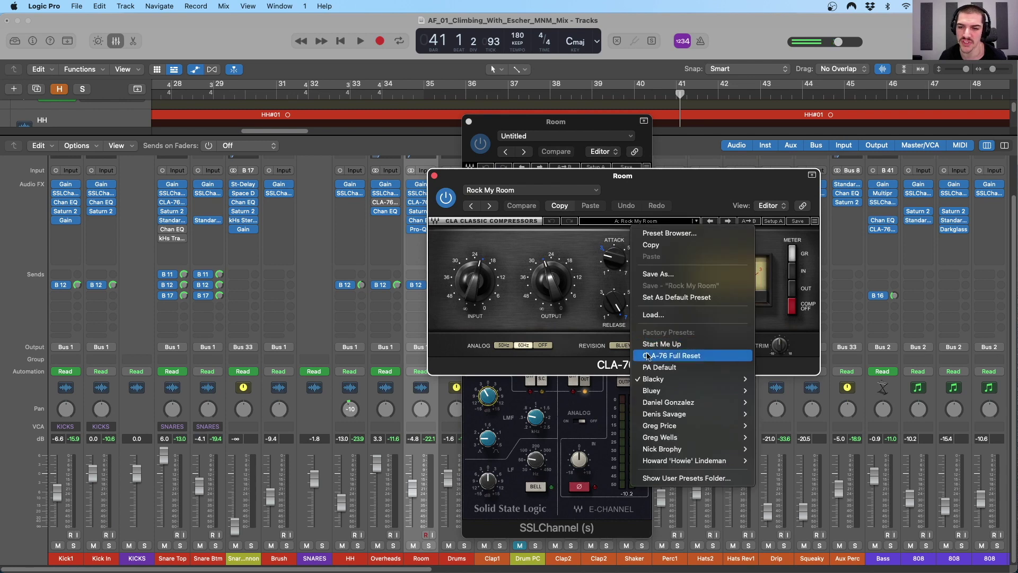
mouse_move(652, 378)
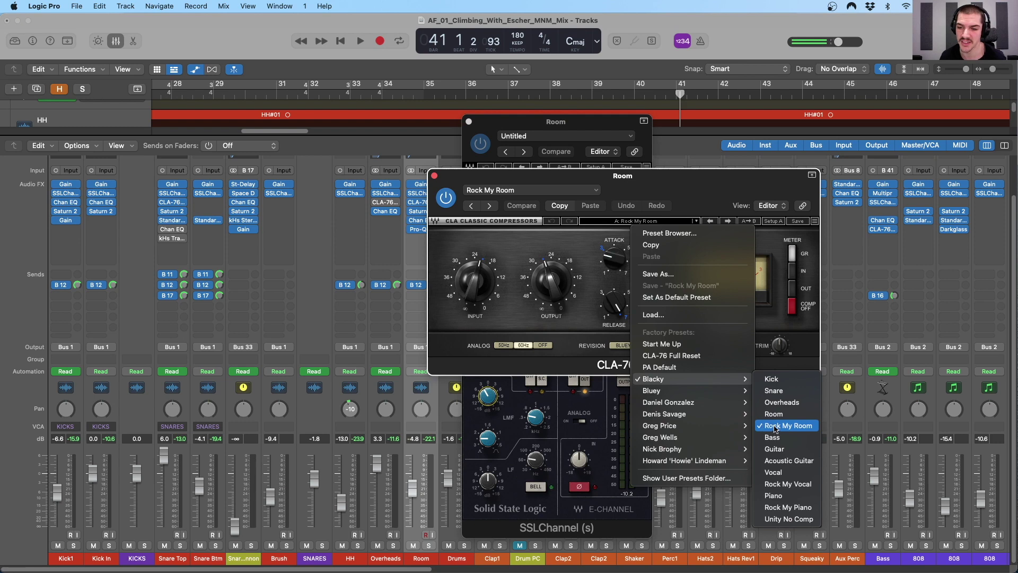
left_click(642, 193)
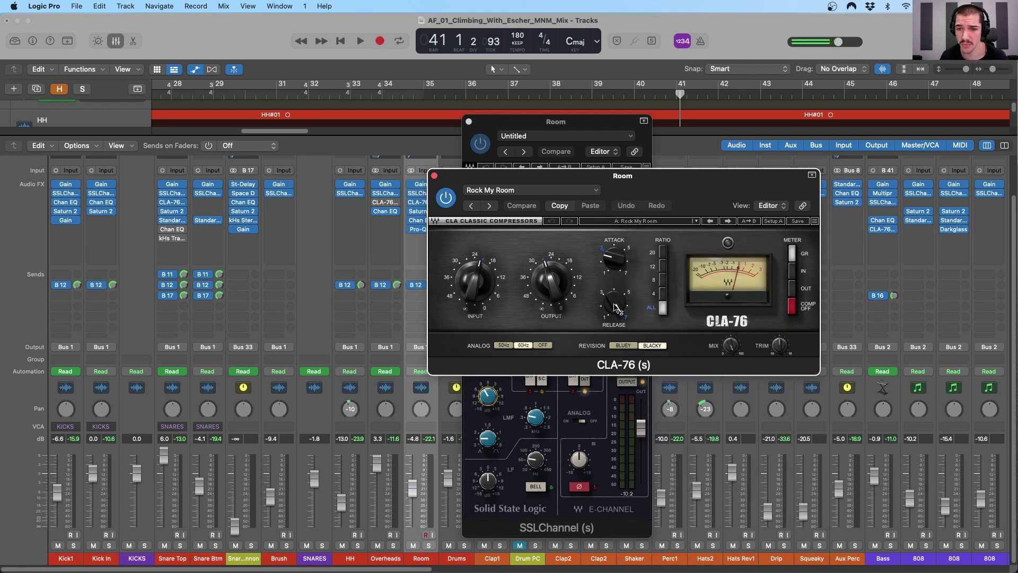
Inspect the attack and release settings of the Room channel's CLA-76
left_click(615, 305)
left_click(615, 264)
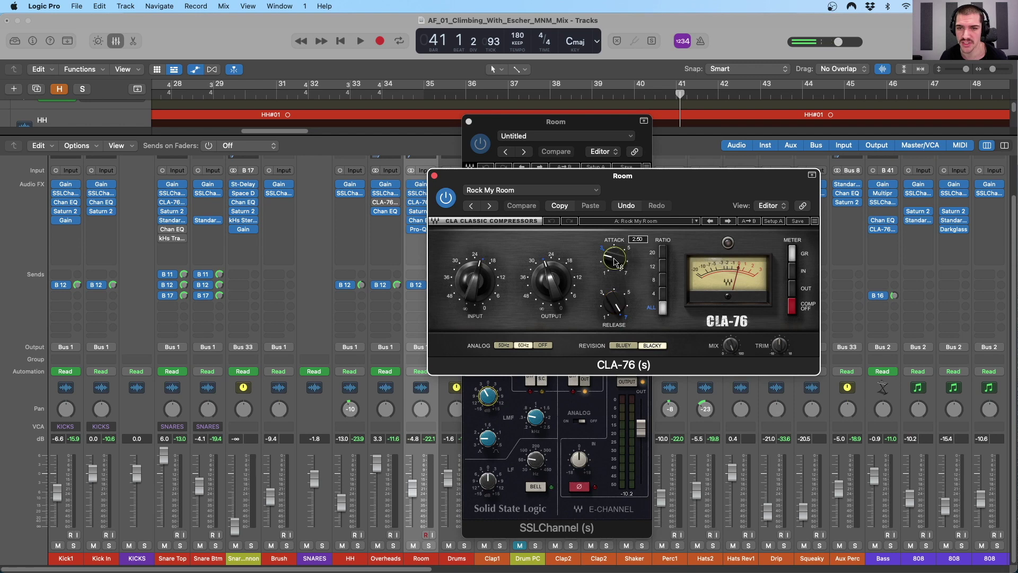
left_click(615, 305)
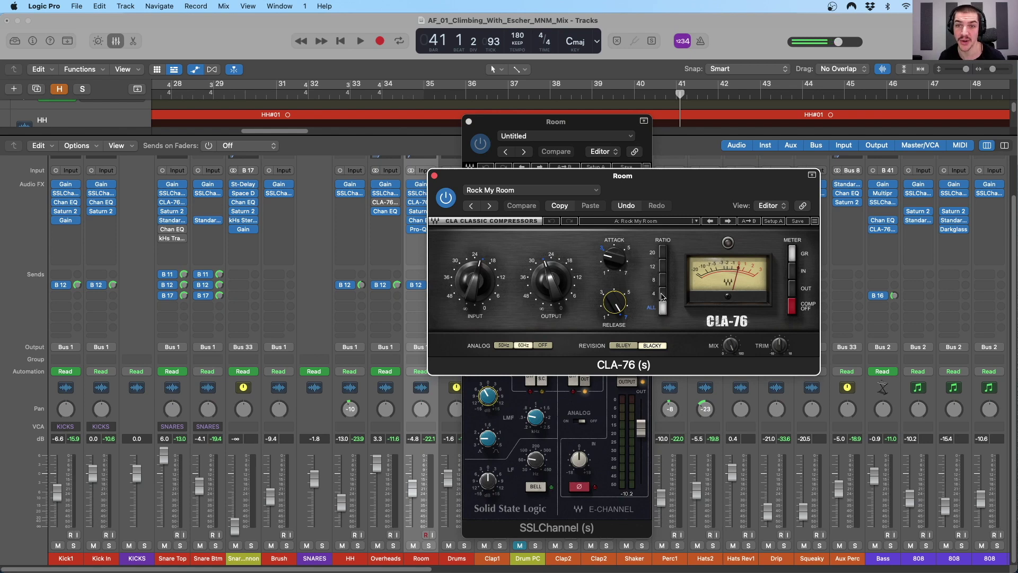
Start playback from bar 38 beat 3 with the CLA-76 in view and solo the Room channel
left_click_drag(626, 183, 647, 223)
left_click(566, 91)
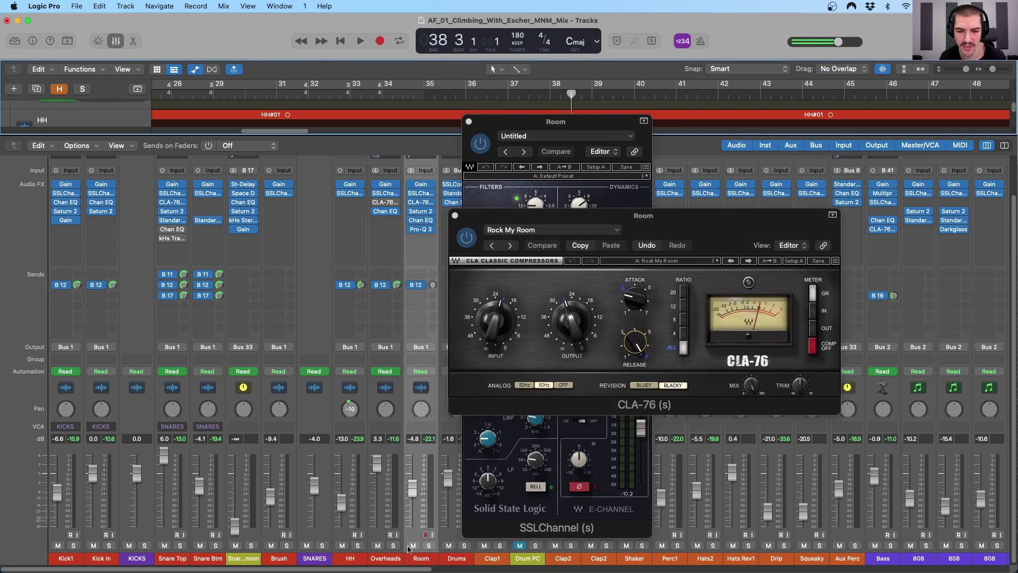
key("space")
left_click(429, 545)
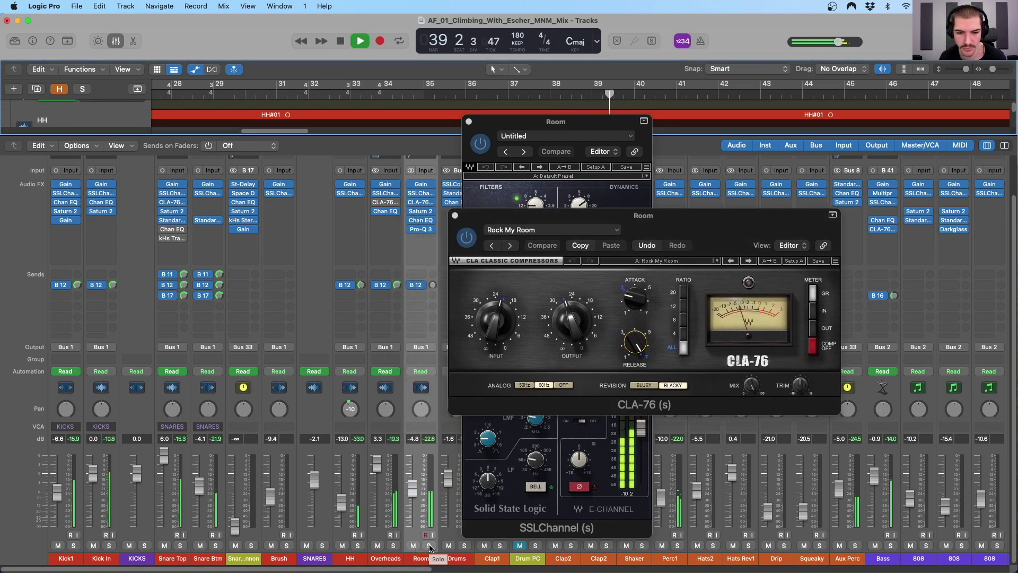
Compare the soloed Room with its compression bypassed and active, re-enable the CLA-76, stop playback, and unsolo the channel
left_click(534, 401)
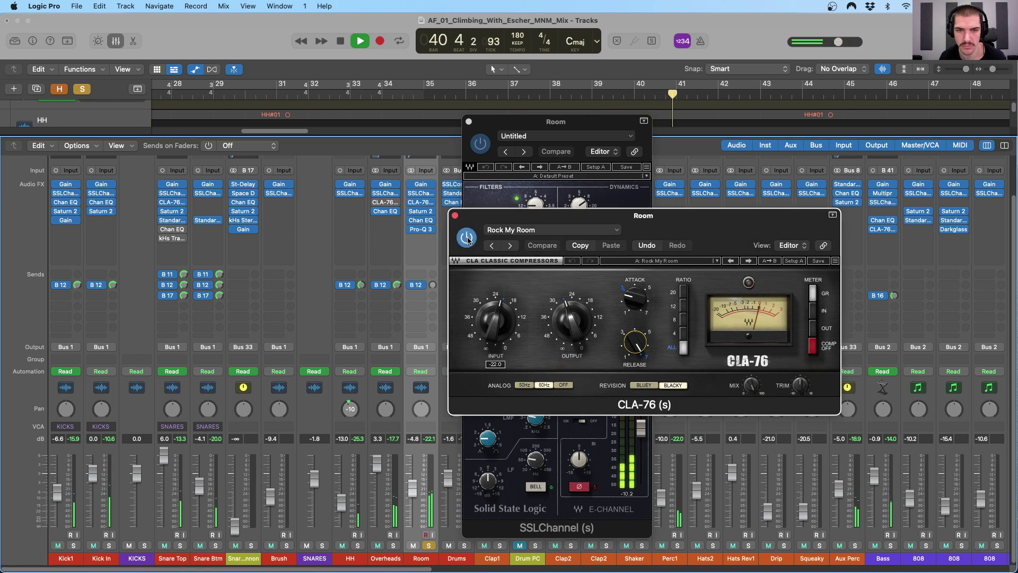
left_click(480, 143)
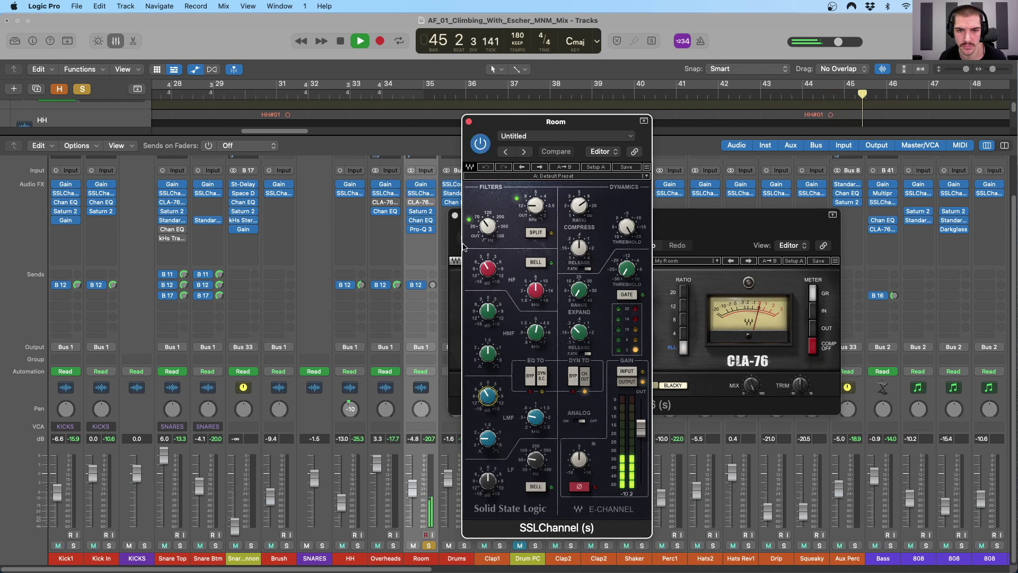
left_click(457, 235)
left_click(466, 237)
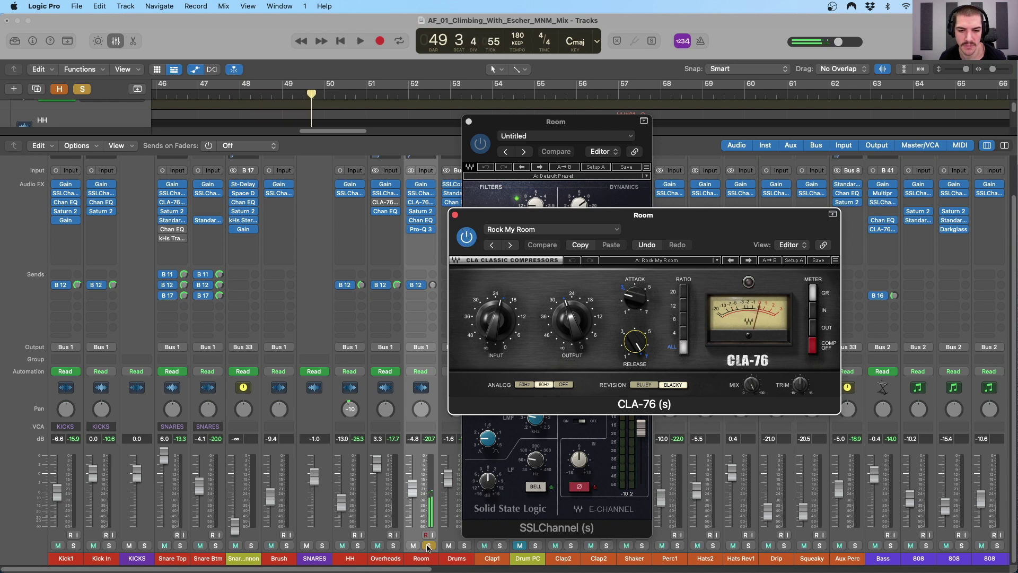
key("space")
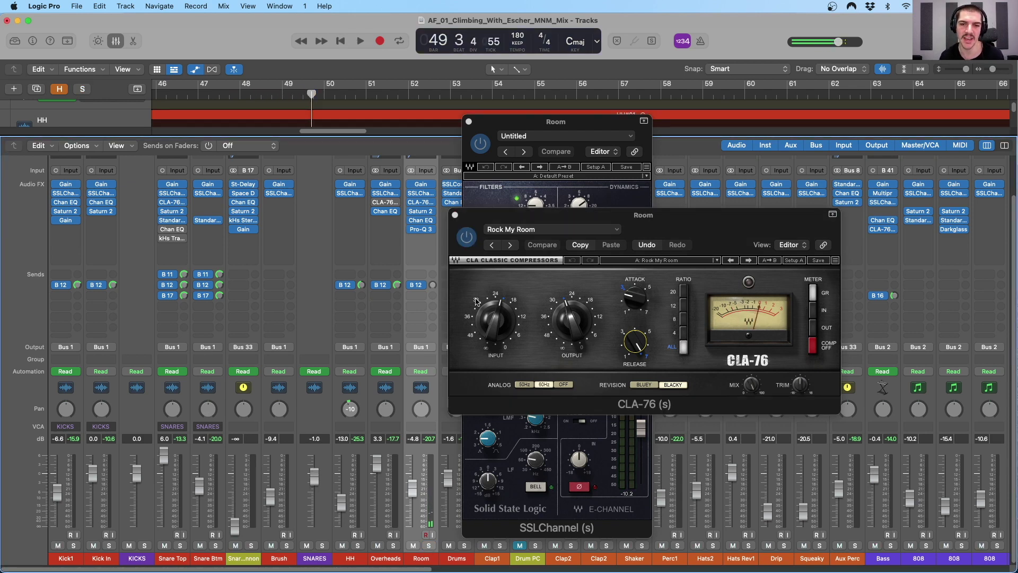
Close the CLA-76 and SSLChannel windows and open the Room channel's Saturn 2 with its Warm Tape settings in view
left_click(454, 215)
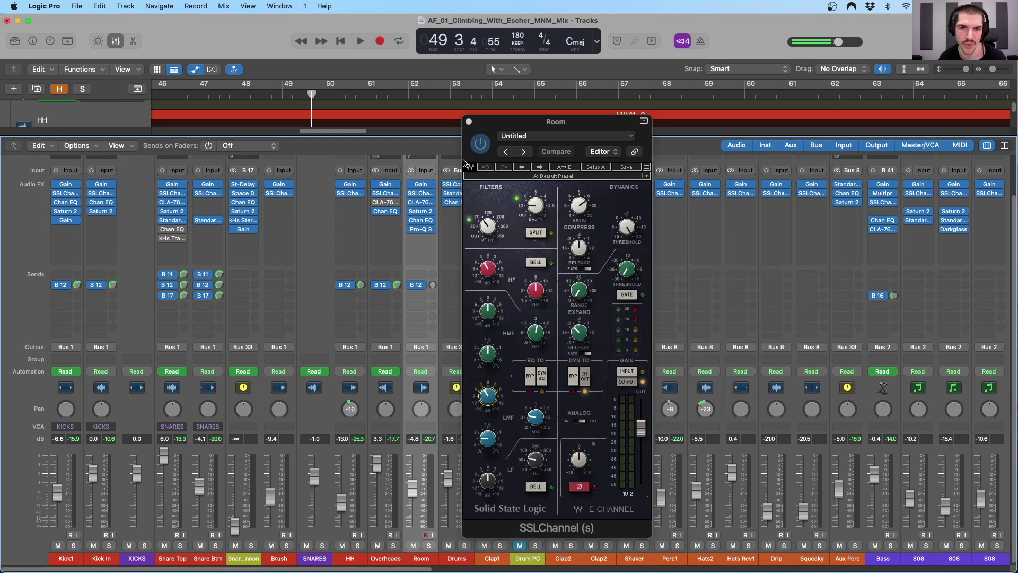
left_click(469, 121)
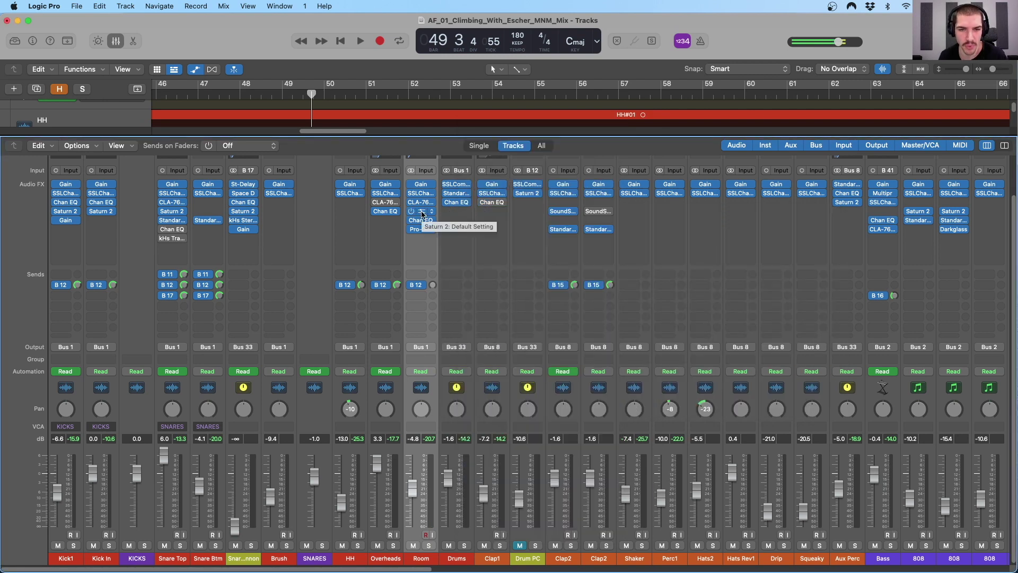
left_click(423, 214)
left_click_drag(549, 153, 660, 135)
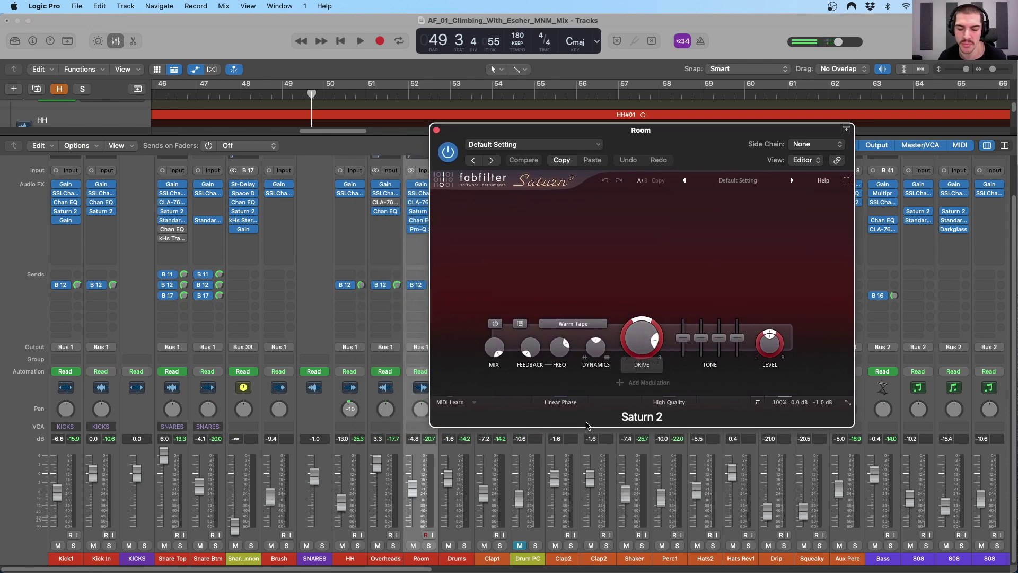
Solo the Room and play it with Saturn 2 bypassed and re-enabled, close the plug-in, stop, and unsolo
left_click(429, 545)
key("space")
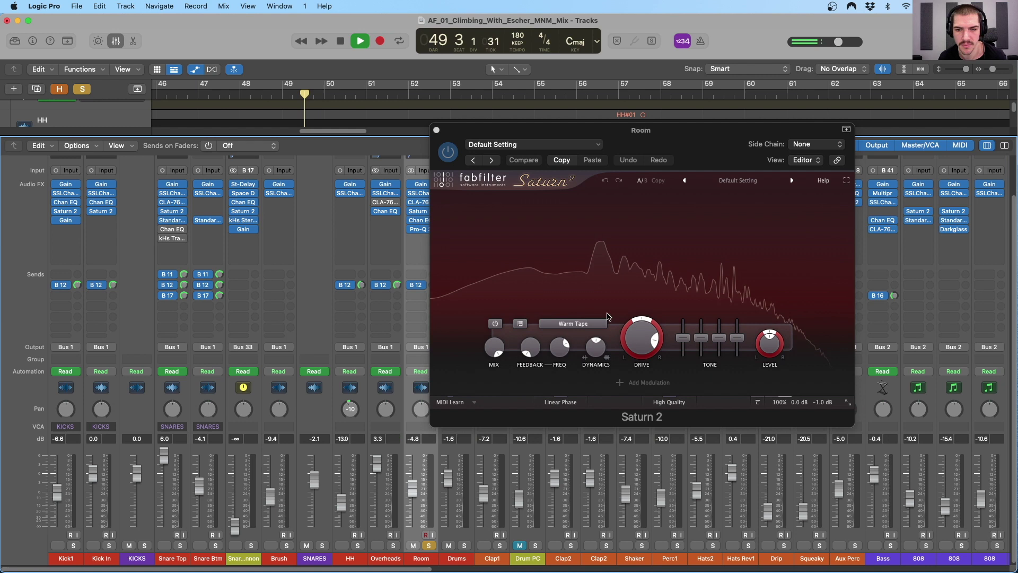
left_click(449, 153)
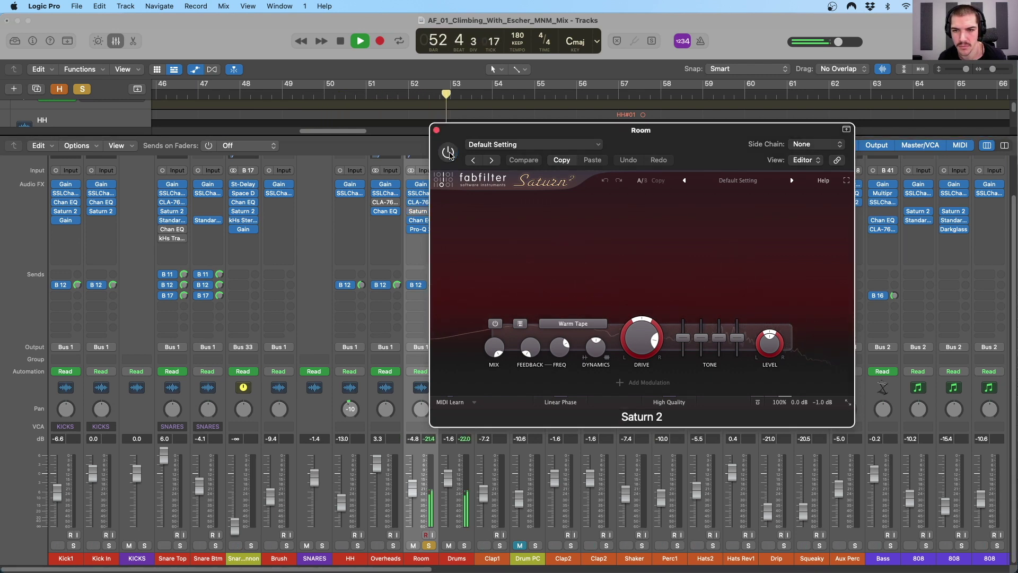
left_click(449, 153)
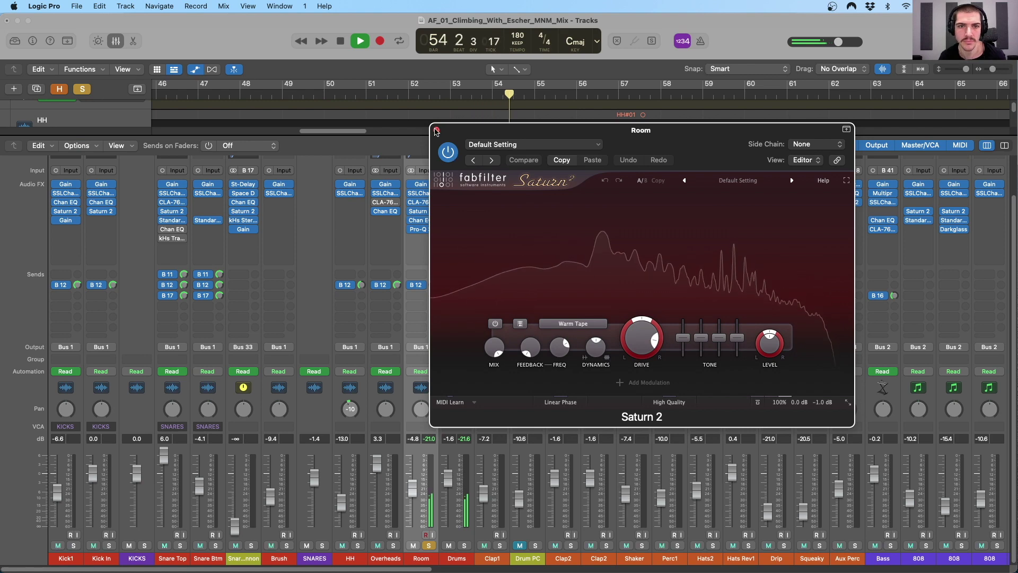
left_click(436, 131)
key("space")
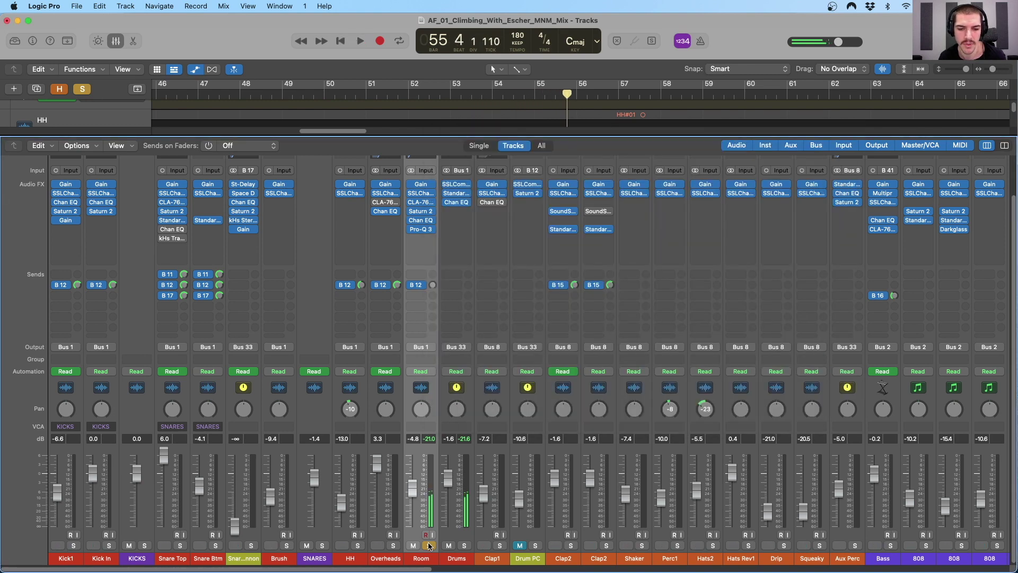
Recheck the Room's SSLChannel filters, and examine the 2860 Hz band in its Channel EQ, closing each window
left_click(420, 195)
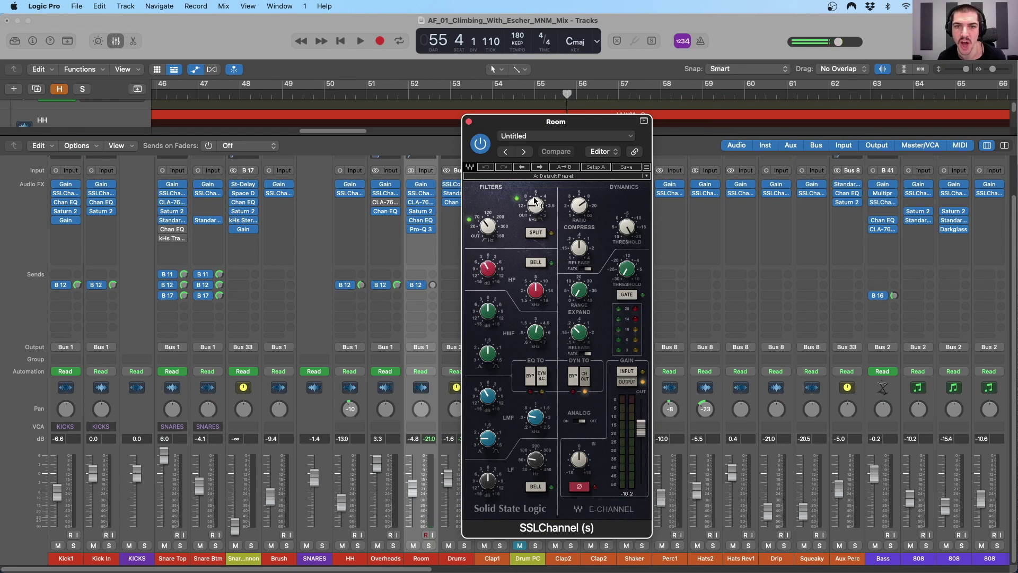
left_click(469, 123)
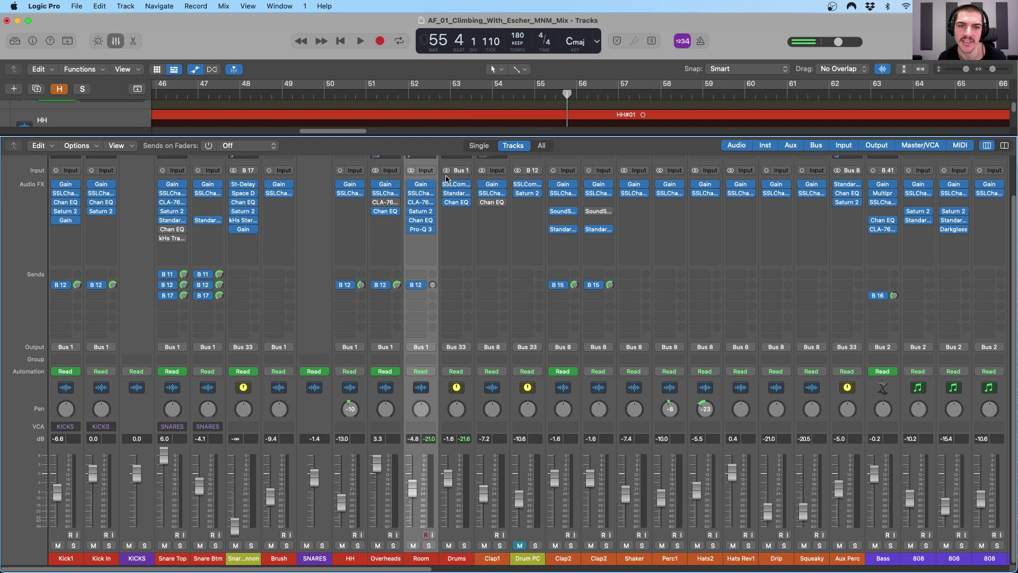
left_click(421, 220)
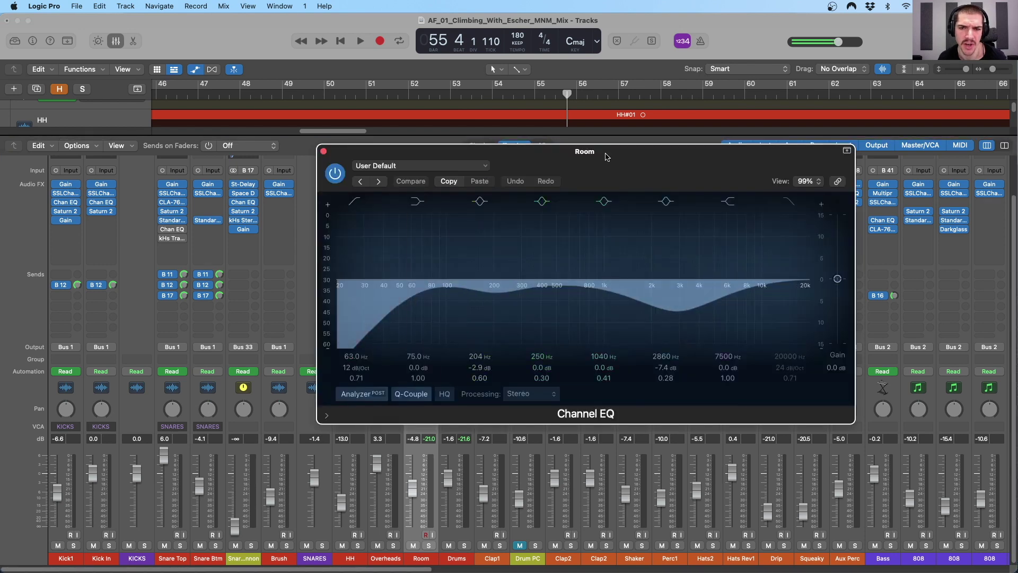
left_click(677, 314)
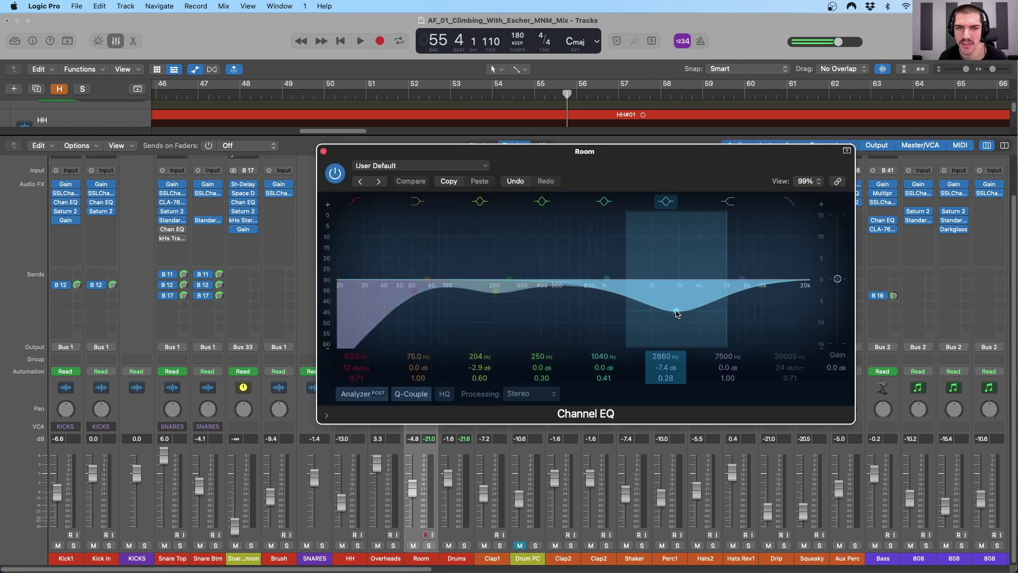
left_click(324, 152)
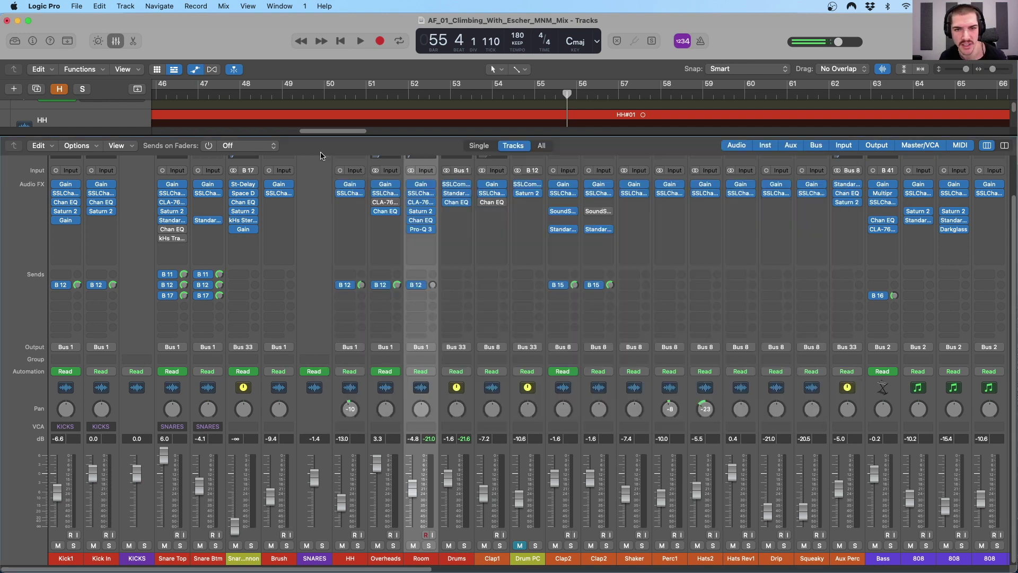
Open the Room channel's Pro-Q 3, examine its low-cut and 938 Hz bands, and close the plug-in
left_click(422, 230)
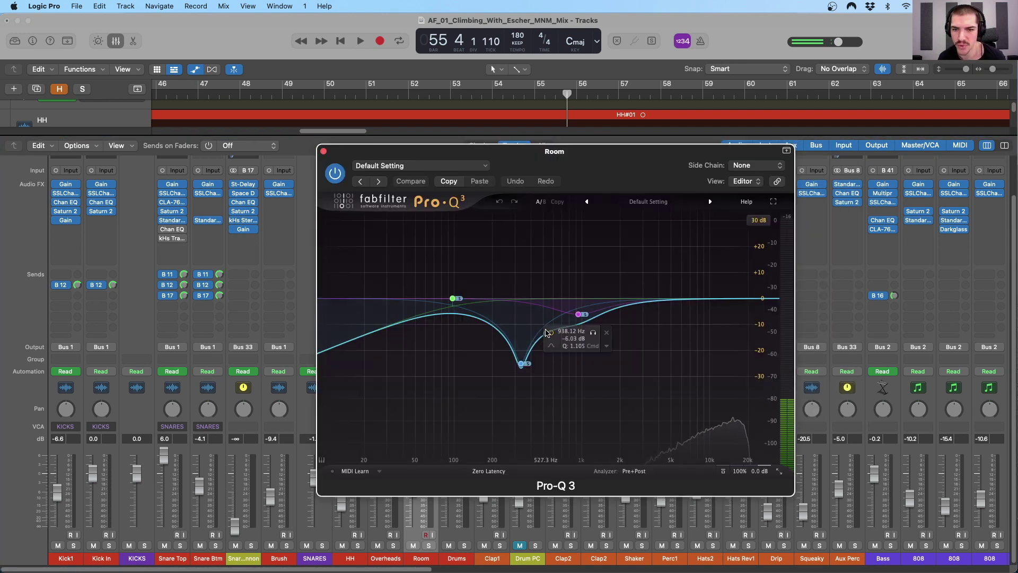
mouse_move(453, 300)
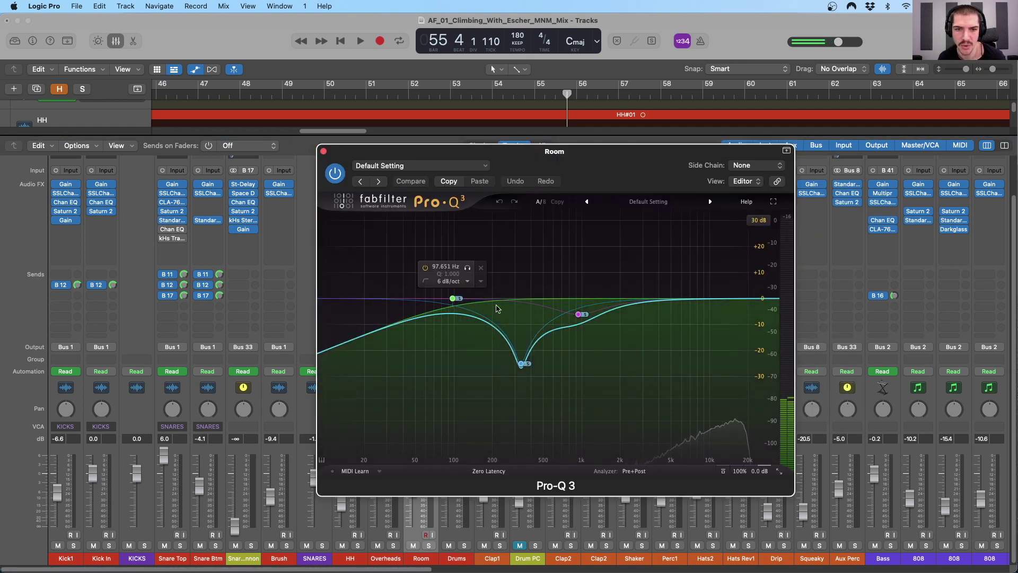
mouse_move(579, 313)
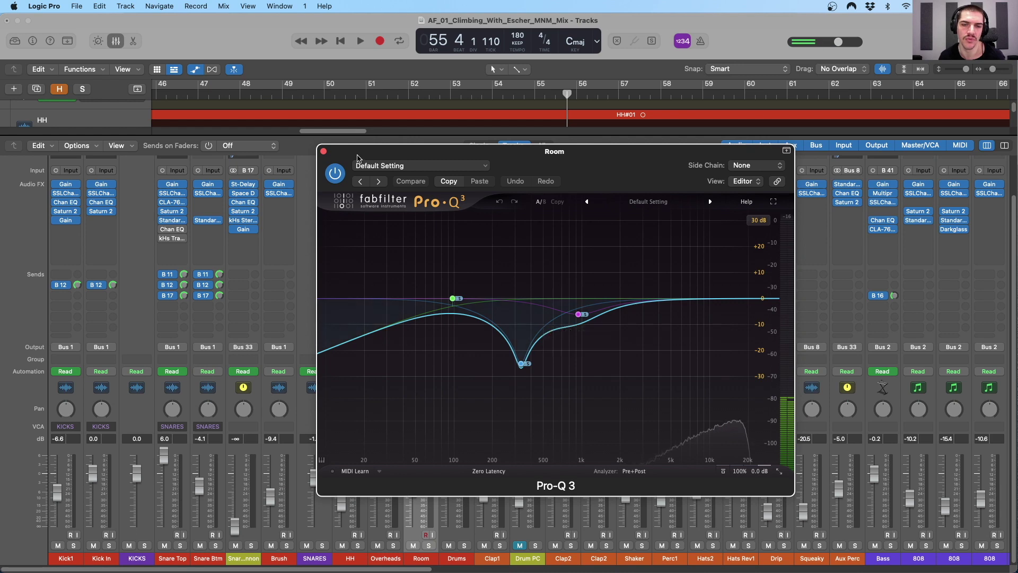
left_click(323, 151)
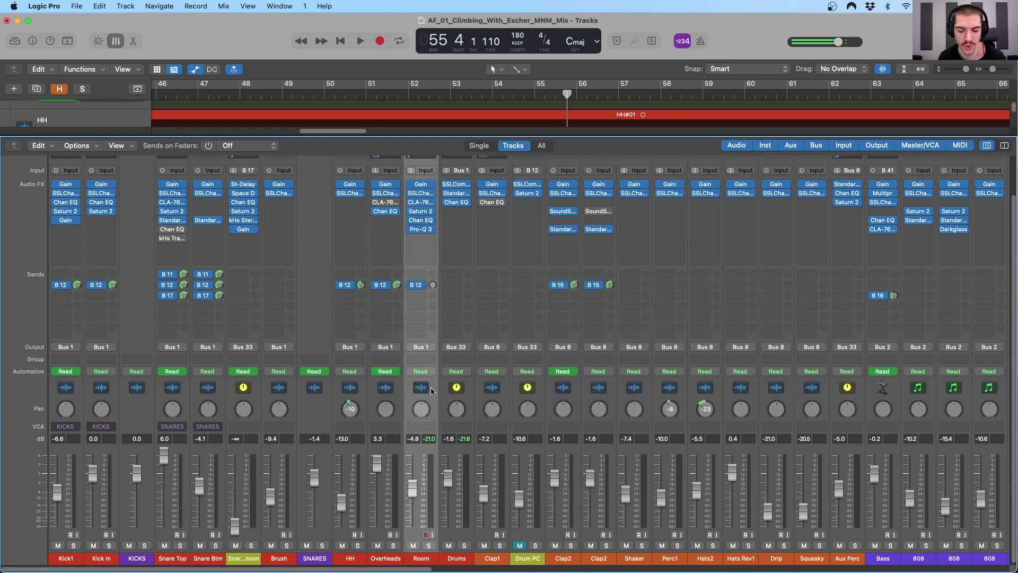
Select the Drums bus and examine the attack, release, make-up and threshold settings of its SSLComp
left_click(468, 396)
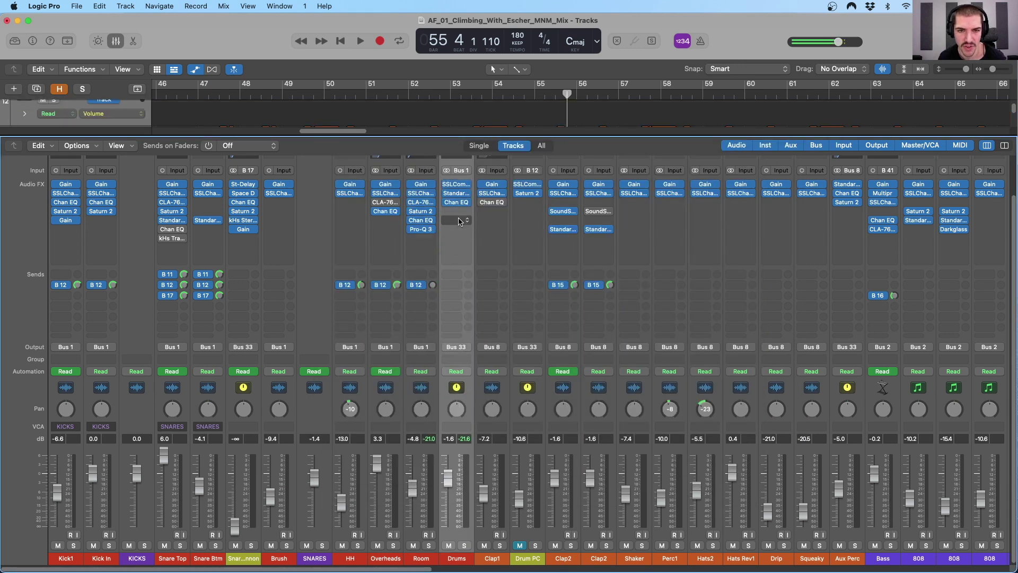
left_click(456, 184)
left_click_drag(409, 149, 675, 118)
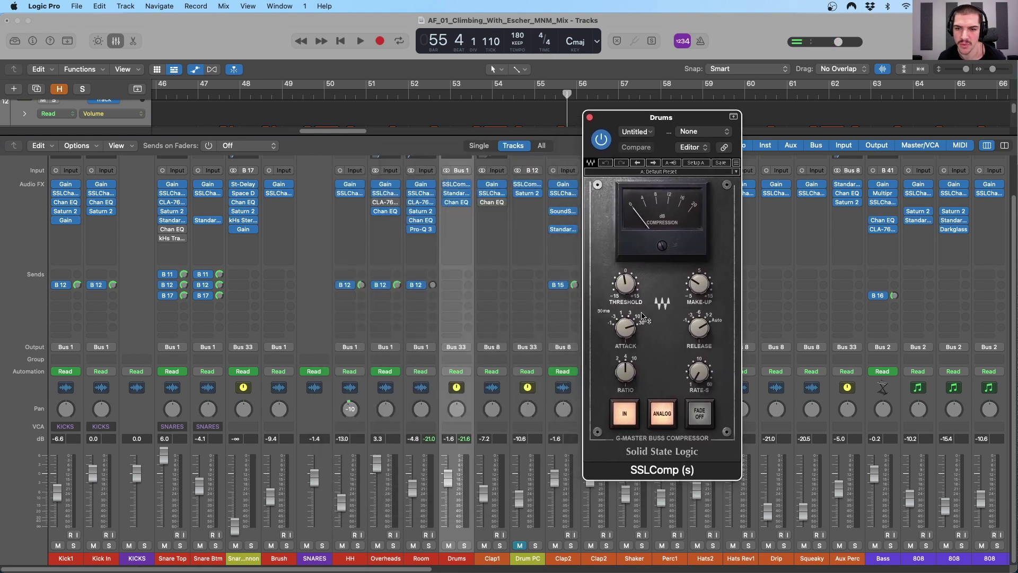
mouse_move(631, 332)
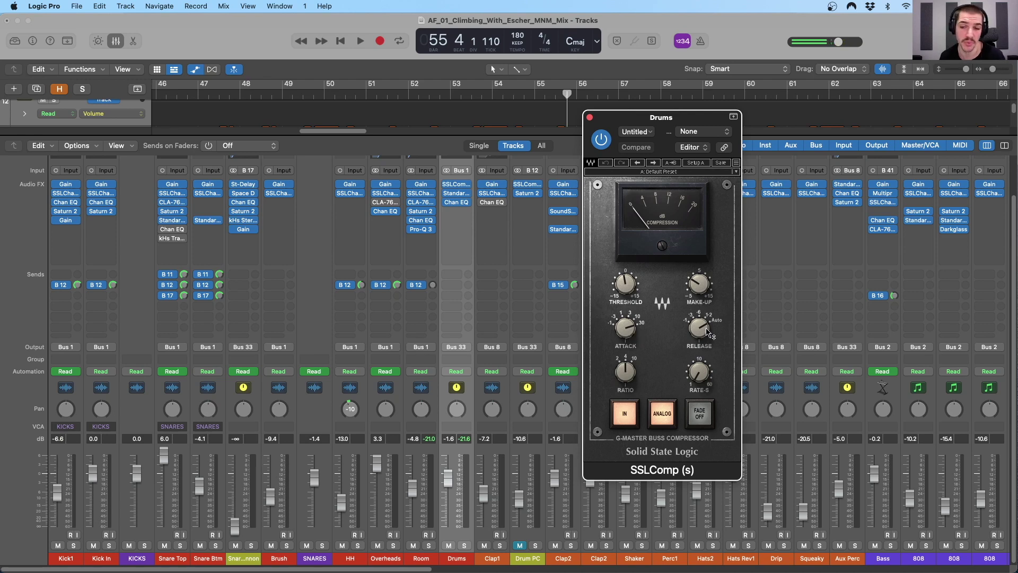
mouse_move(698, 285)
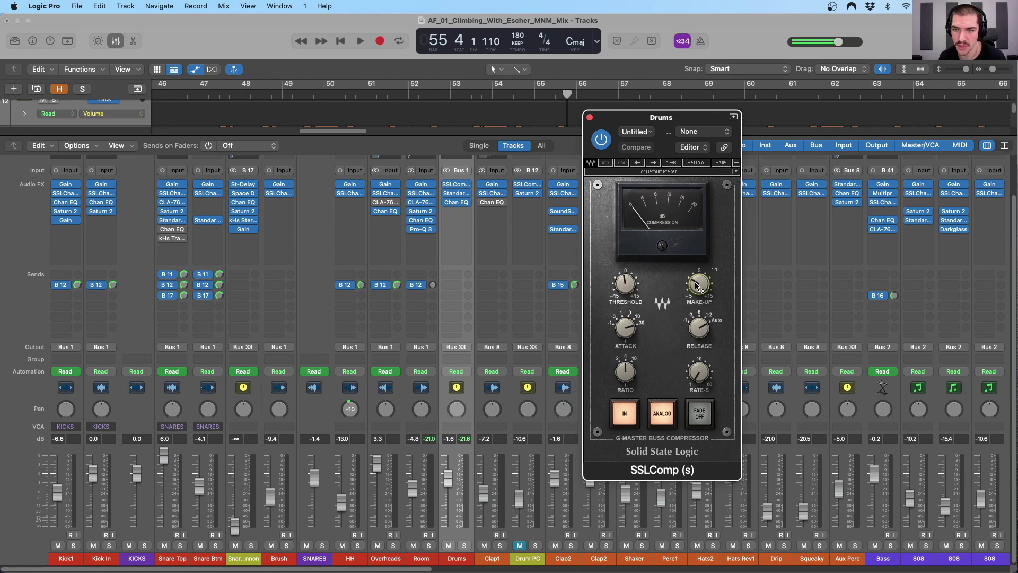
mouse_move(629, 285)
Open the Drums bus's StandardCLIP and bring it and the SSLComp to the front alternately to review their order
left_click(455, 195)
left_click_drag(543, 152, 768, 178)
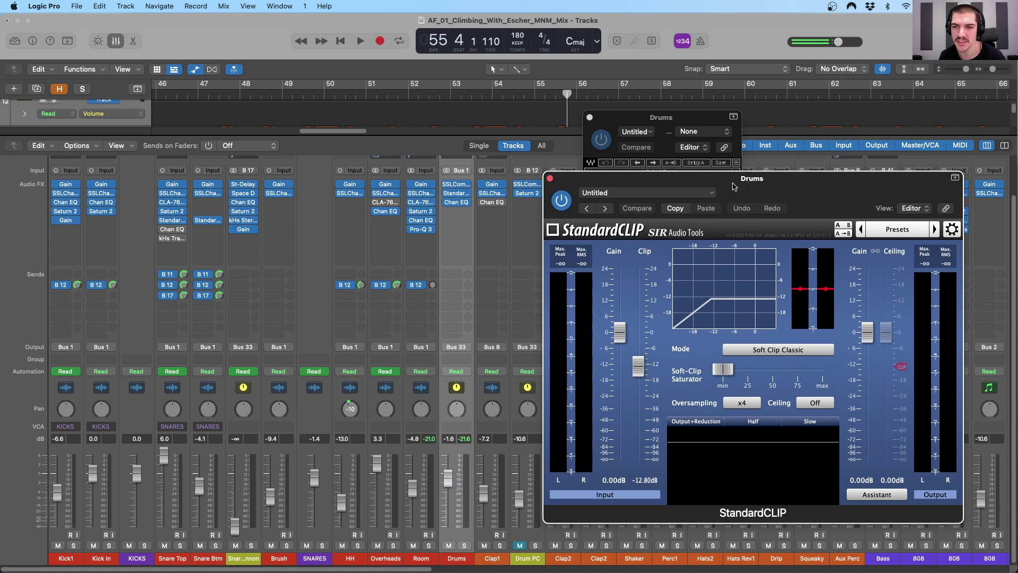
left_click(665, 119)
left_click_drag(665, 119, 669, 112)
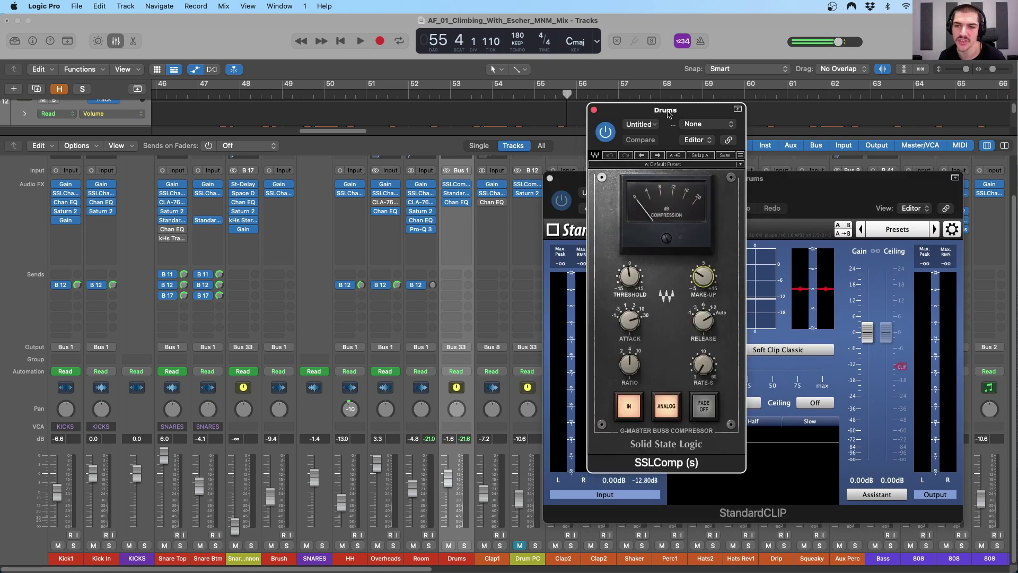
left_click(765, 186)
left_click_drag(765, 186, 767, 192)
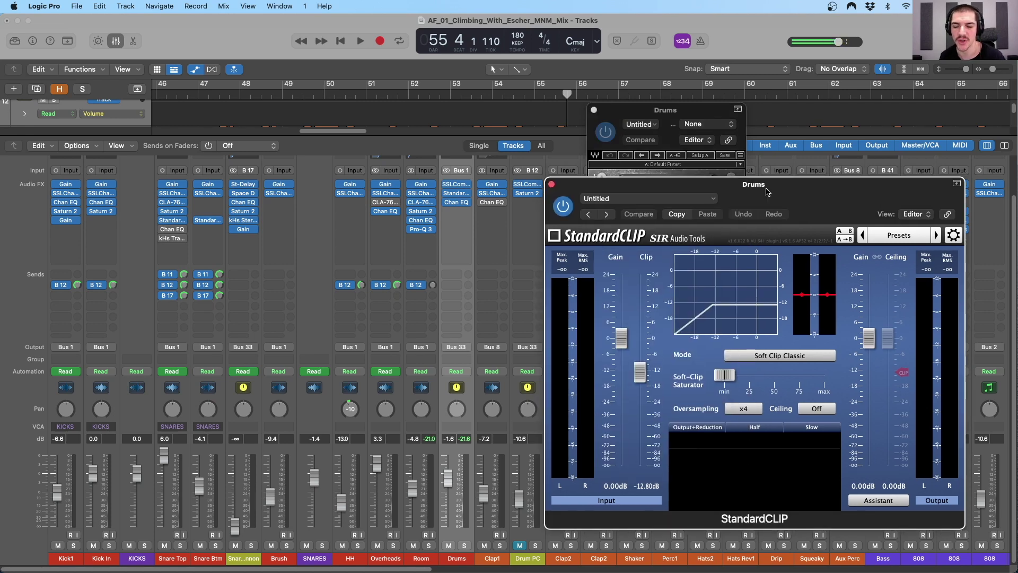
left_click(705, 115)
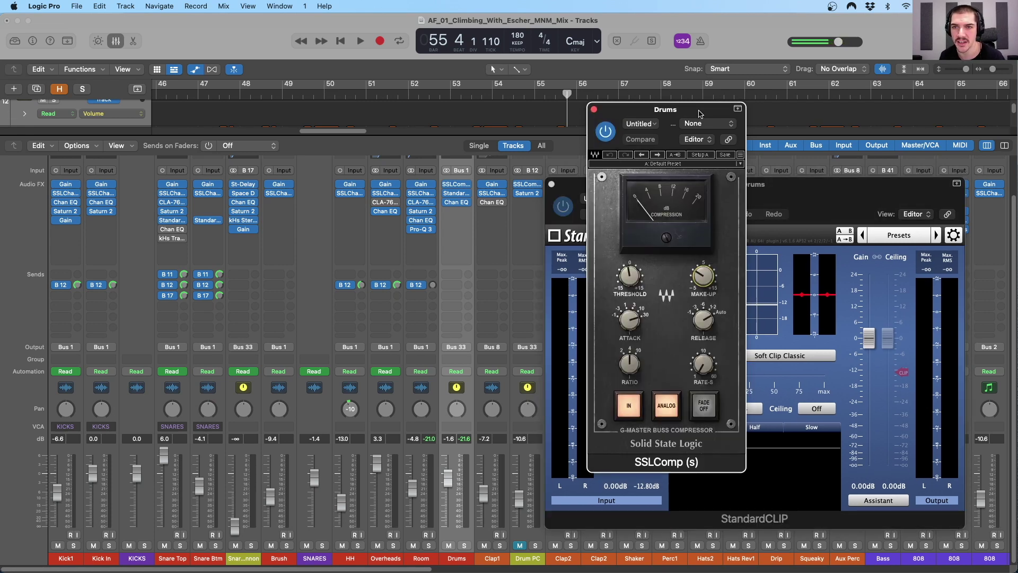
left_click(801, 199)
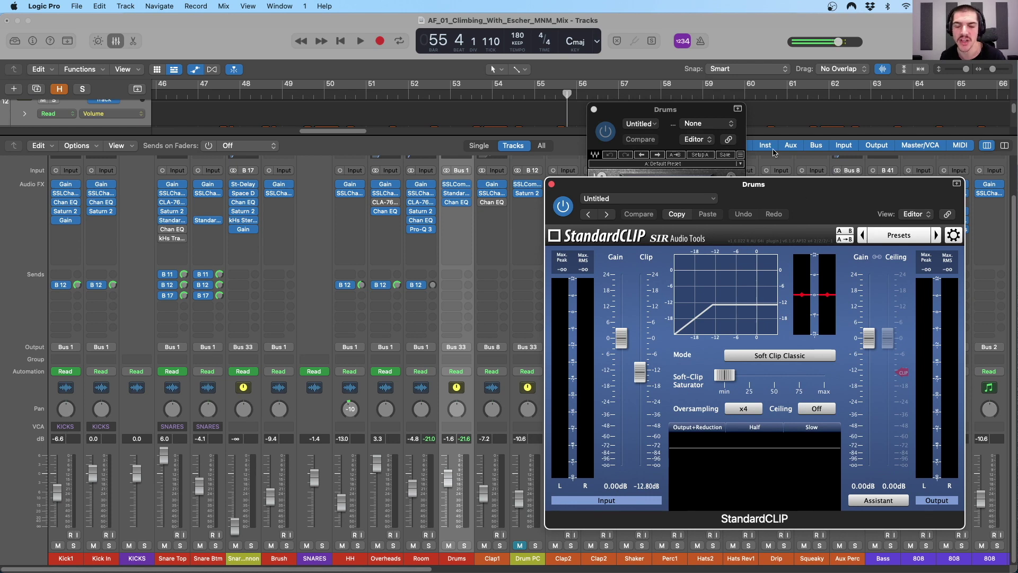
Reposition the SSLComp and StandardCLIP windows and examine the clipper's Soft Clip Classic settings and output gain
left_click_drag(684, 113, 676, 95)
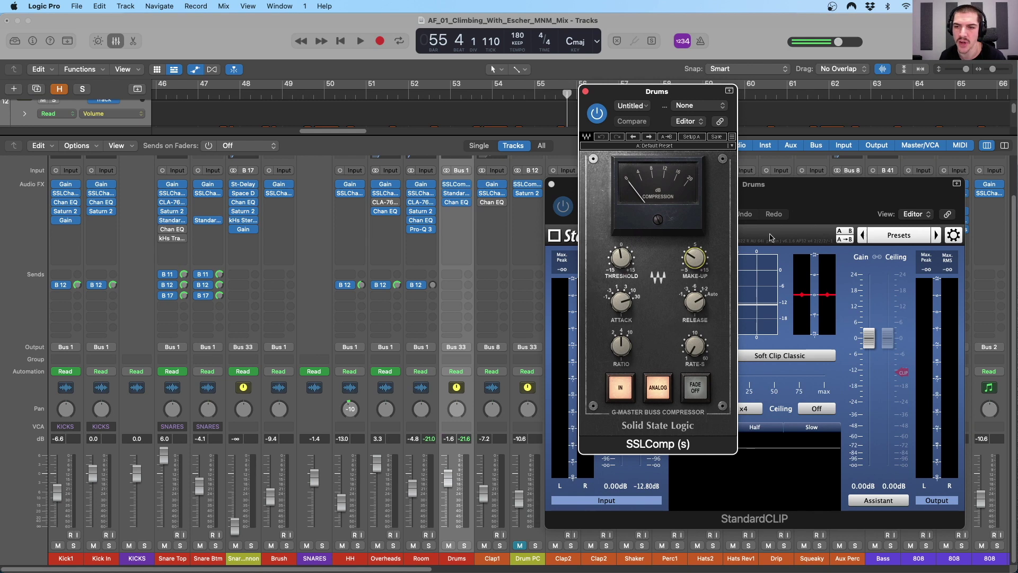
left_click(778, 188)
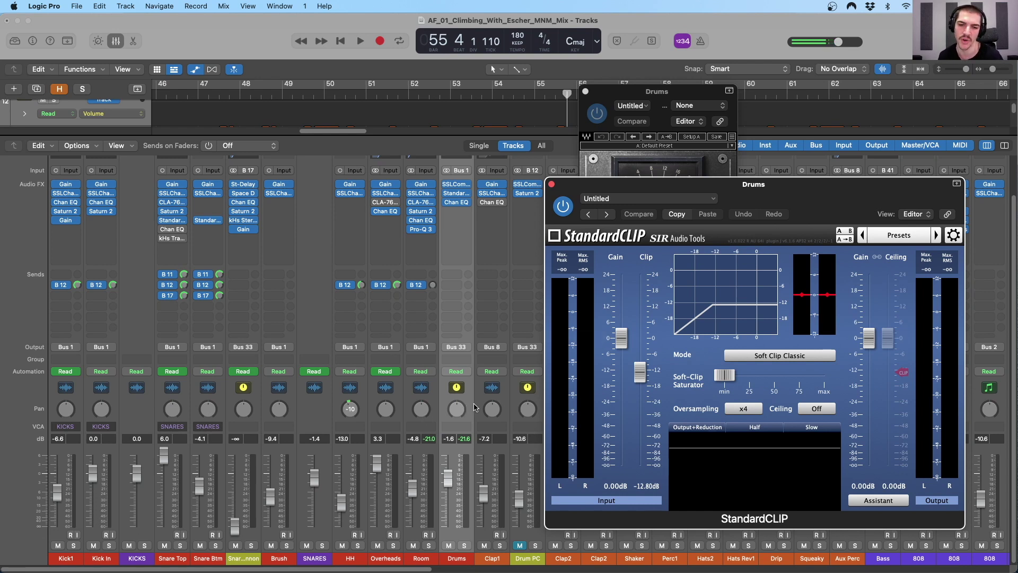
left_click_drag(693, 189, 693, 184)
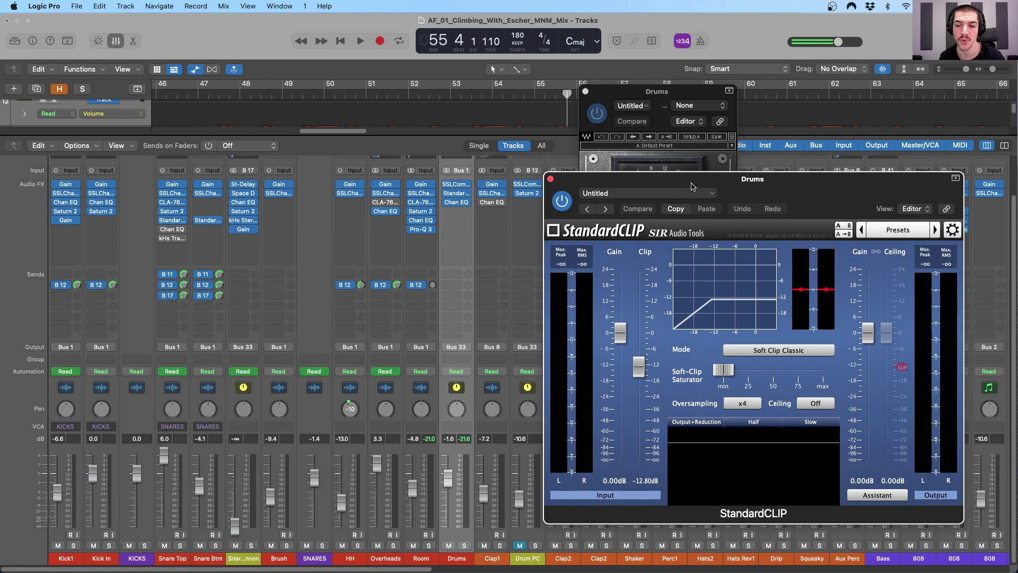
left_click_drag(691, 184, 684, 166)
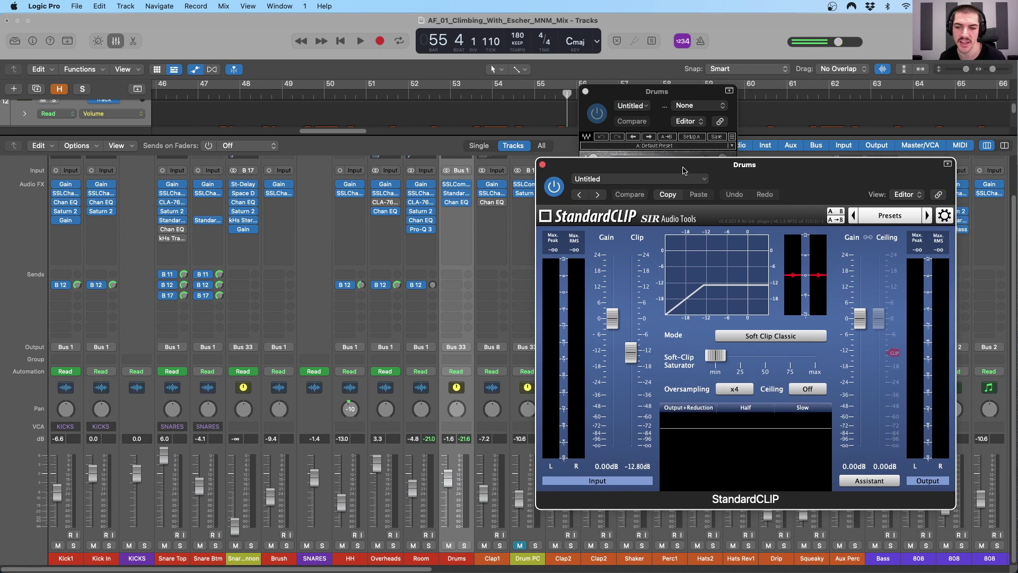
left_click_drag(662, 95, 652, 83)
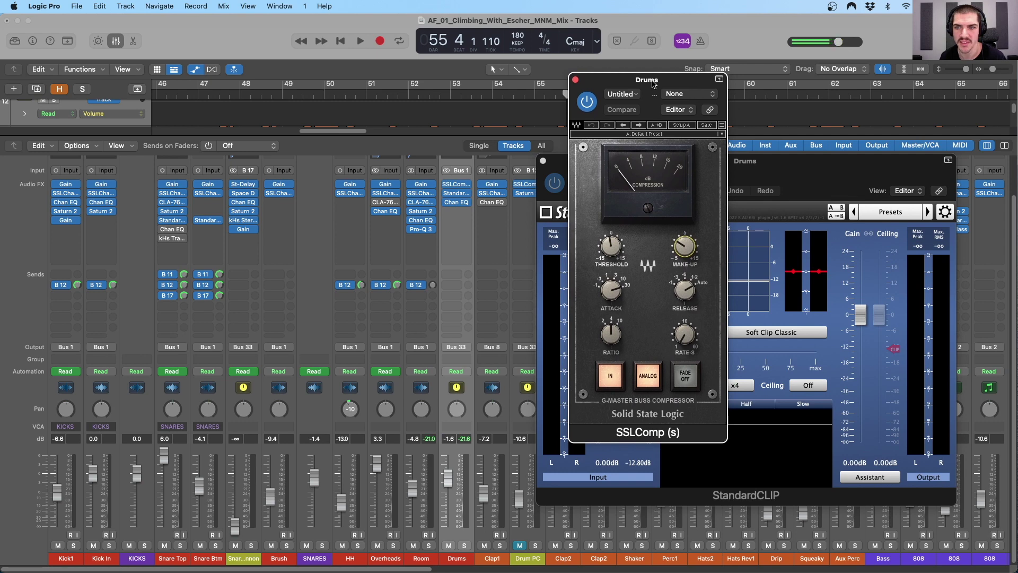
left_click(764, 179)
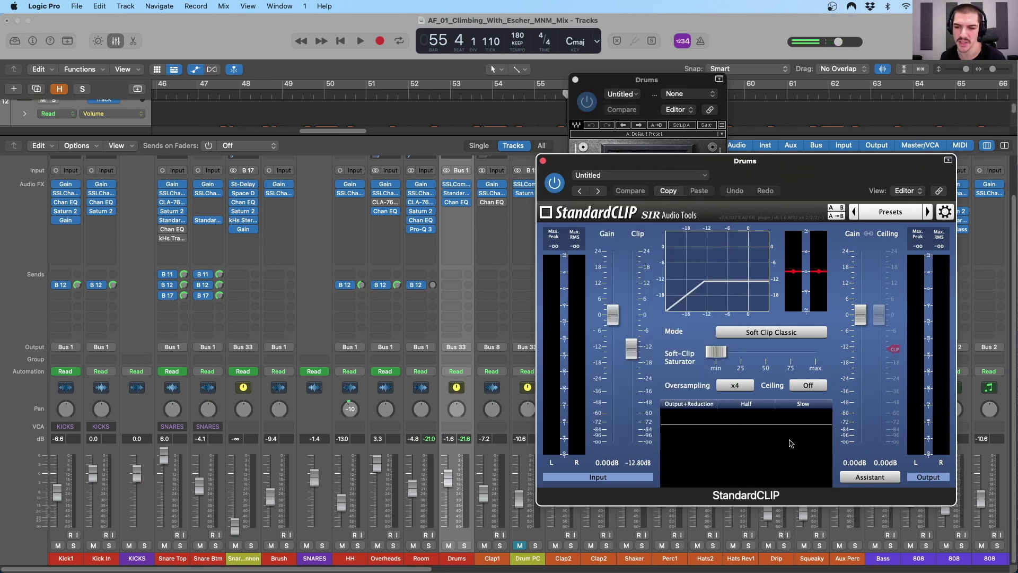
mouse_move(857, 373)
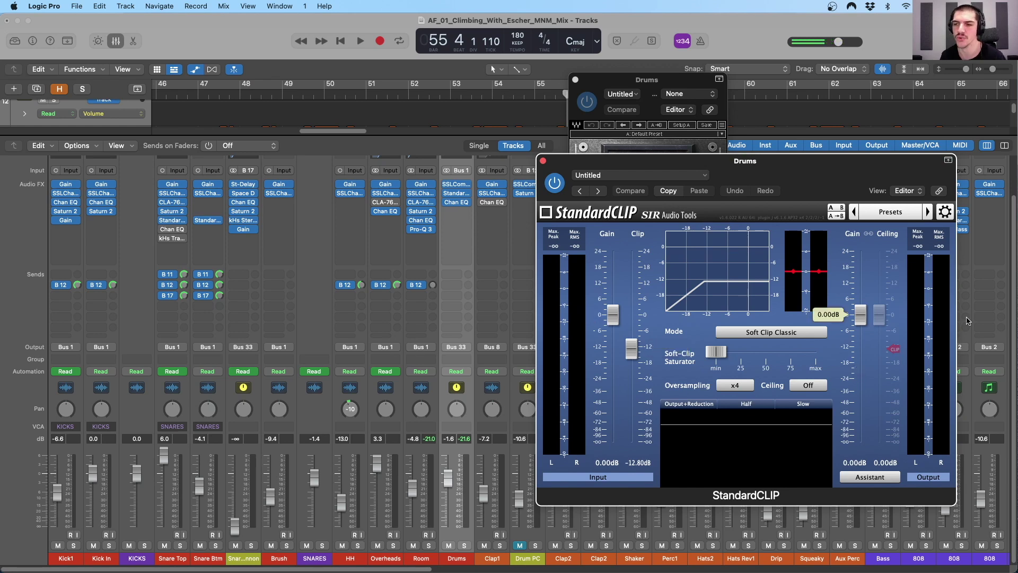
Close StandardCLIP, turn on cycling, and play the soloed Drums bus with SSLComp in view, jumping to about bar 40
left_click(543, 160)
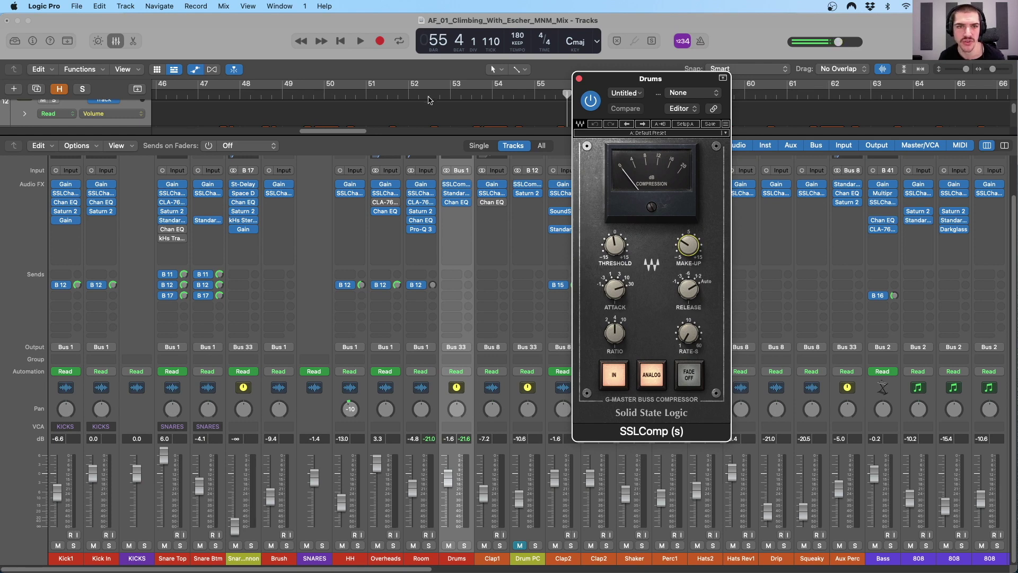
scroll(424, 98, "down", 5)
left_click(233, 85)
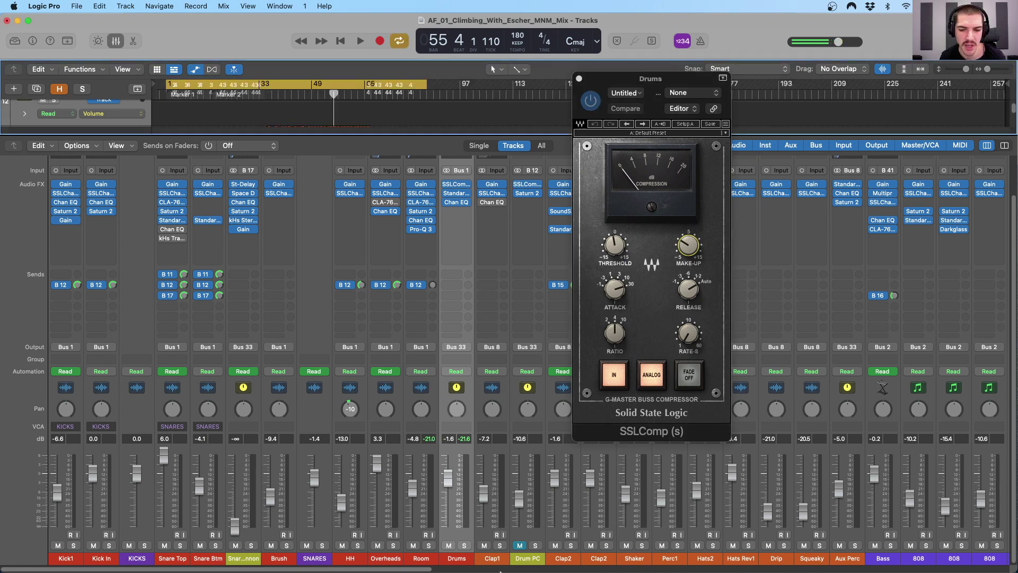
left_click(465, 546)
key("space")
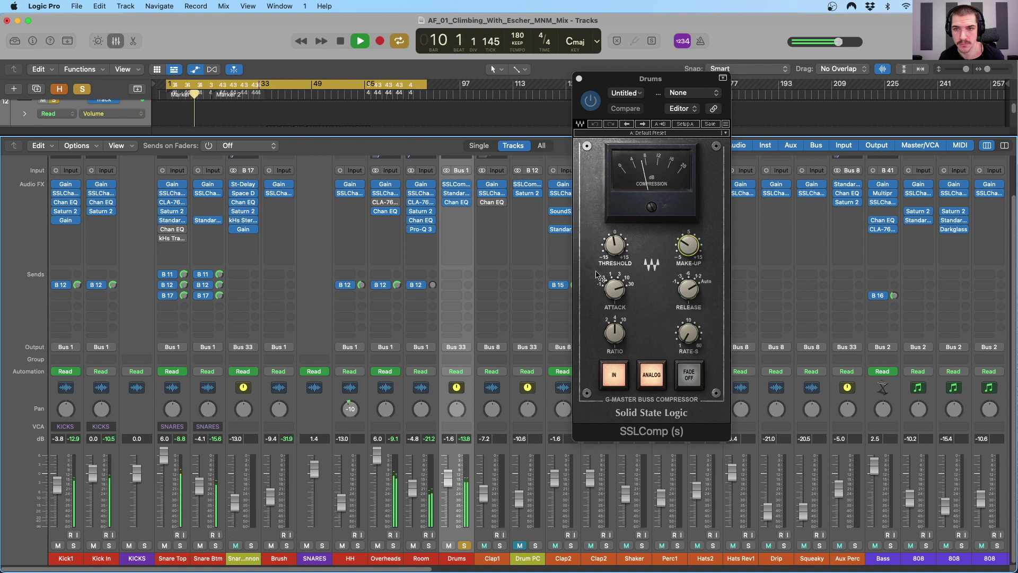
mouse_move(614, 245)
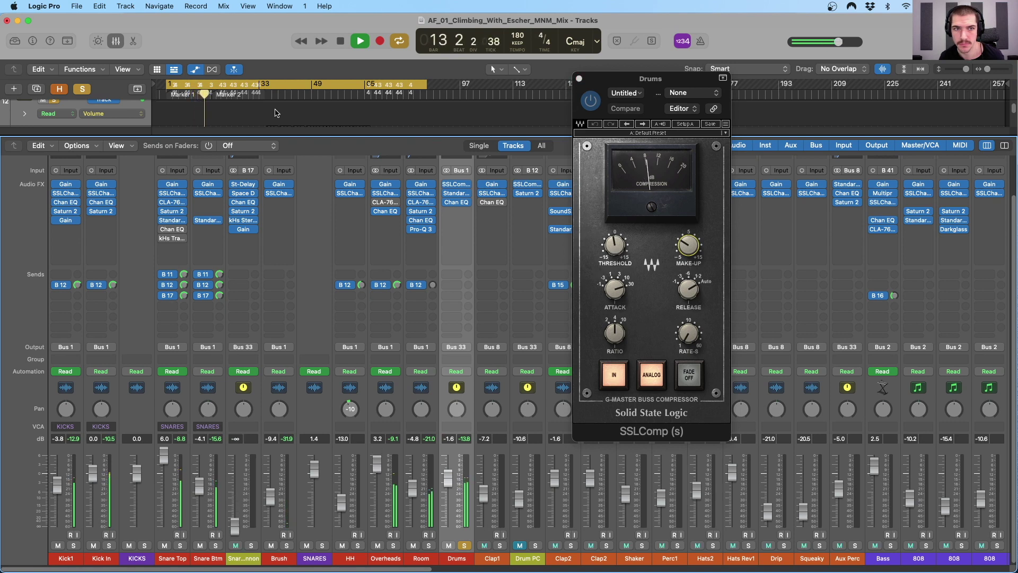
left_click(281, 94)
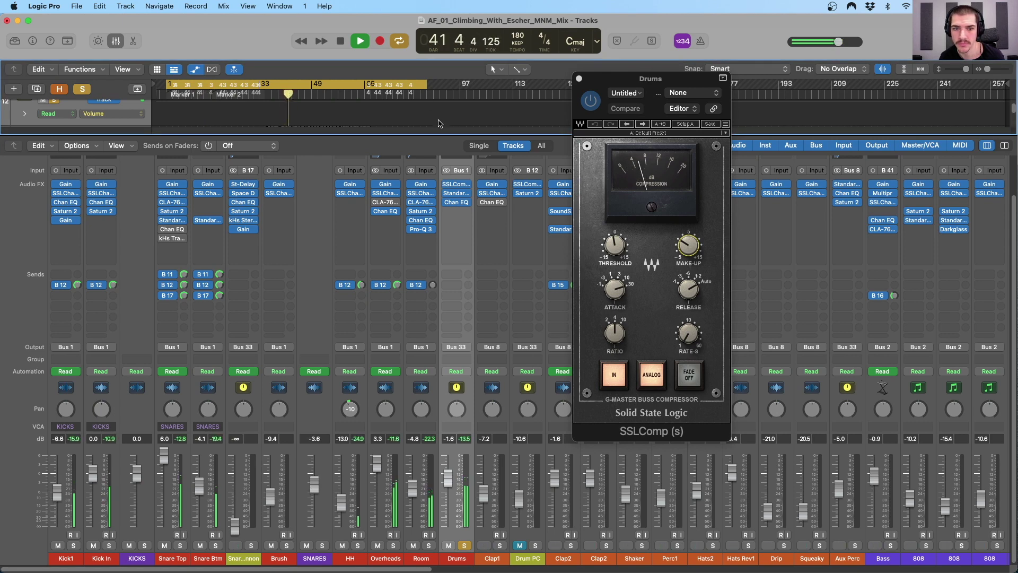
Swap the SSLComp window for the Drums bus's StandardCLIP, watch its clipping during playback, stop, and unsolo the bus
left_click(579, 79)
left_click(580, 79)
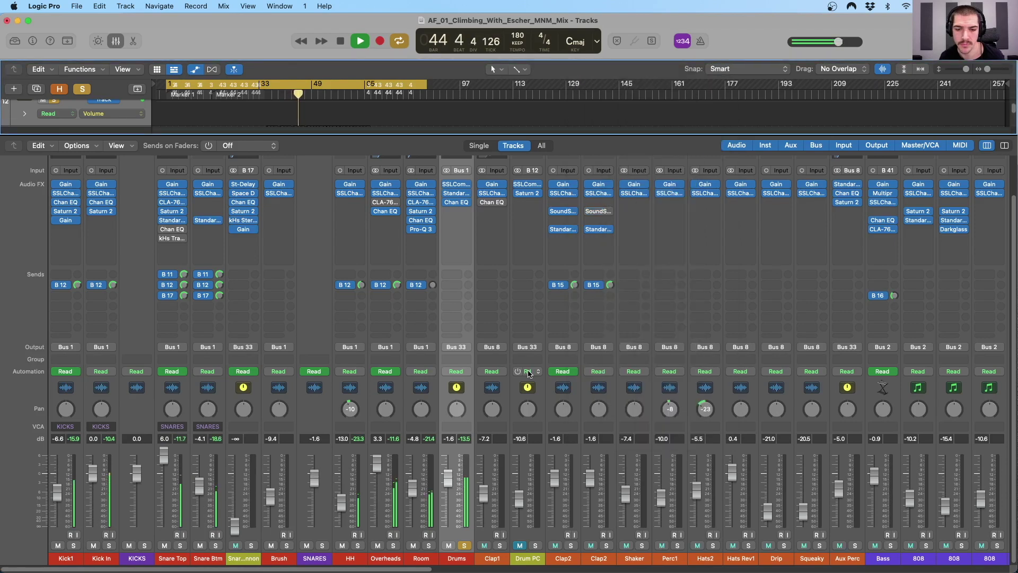
left_click(455, 193)
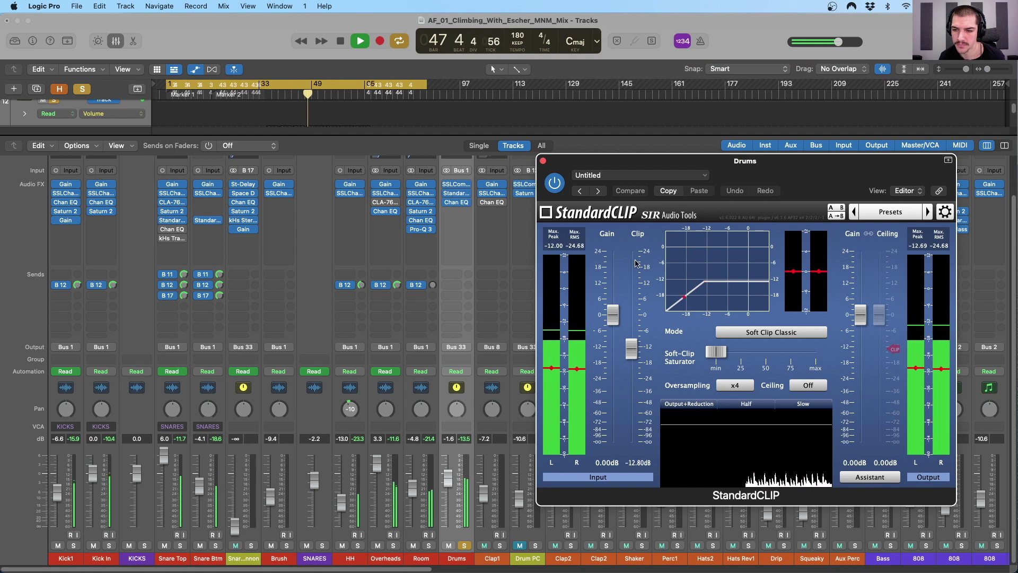
mouse_move(632, 347)
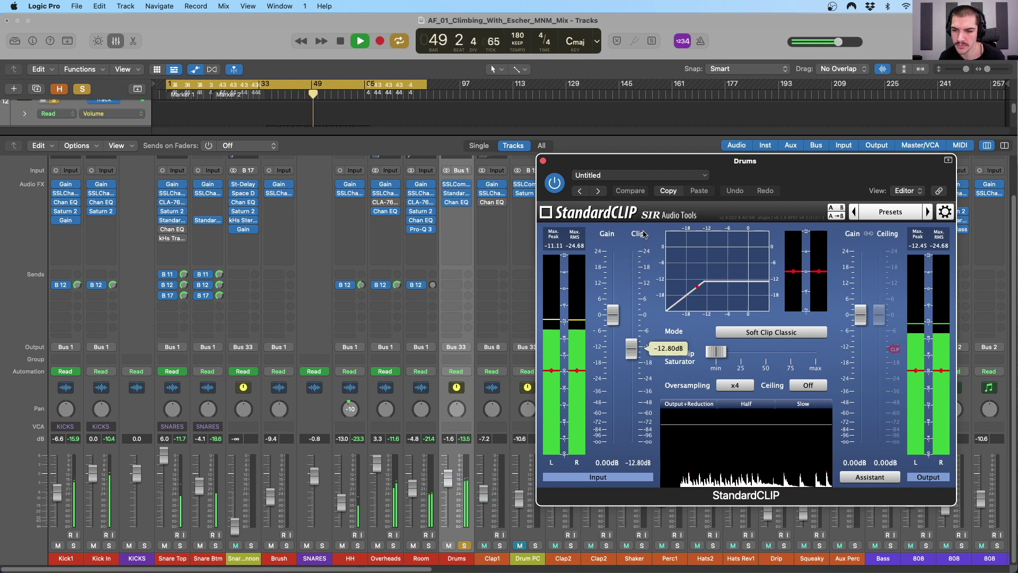
key("space")
left_click(420, 189)
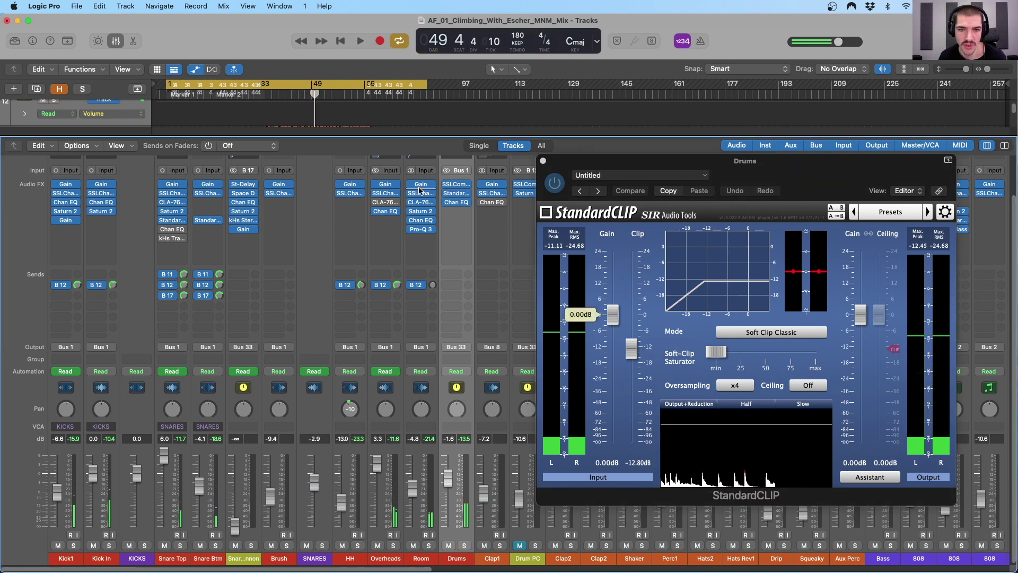
Reopen the Drums bus's SSLComp in front of StandardCLIP, examine its compression meter, and close the compressor
left_click(456, 184)
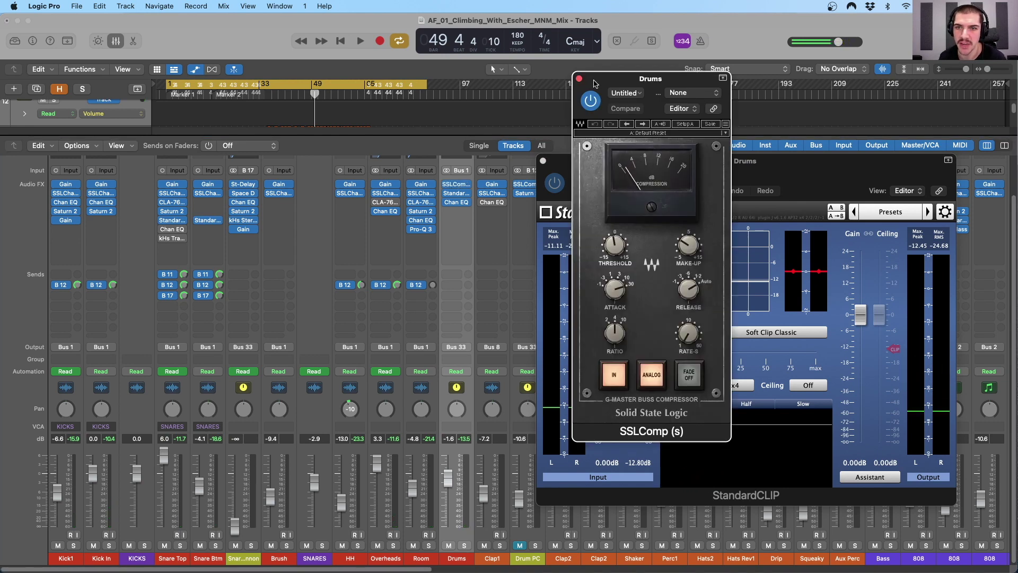
left_click_drag(599, 85, 589, 83)
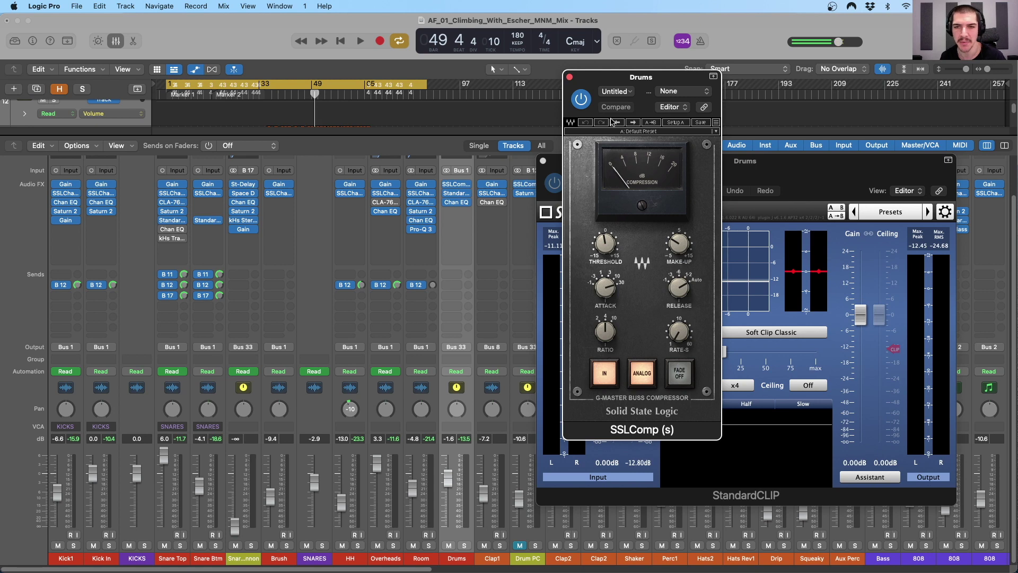
left_click_drag(591, 74, 576, 73)
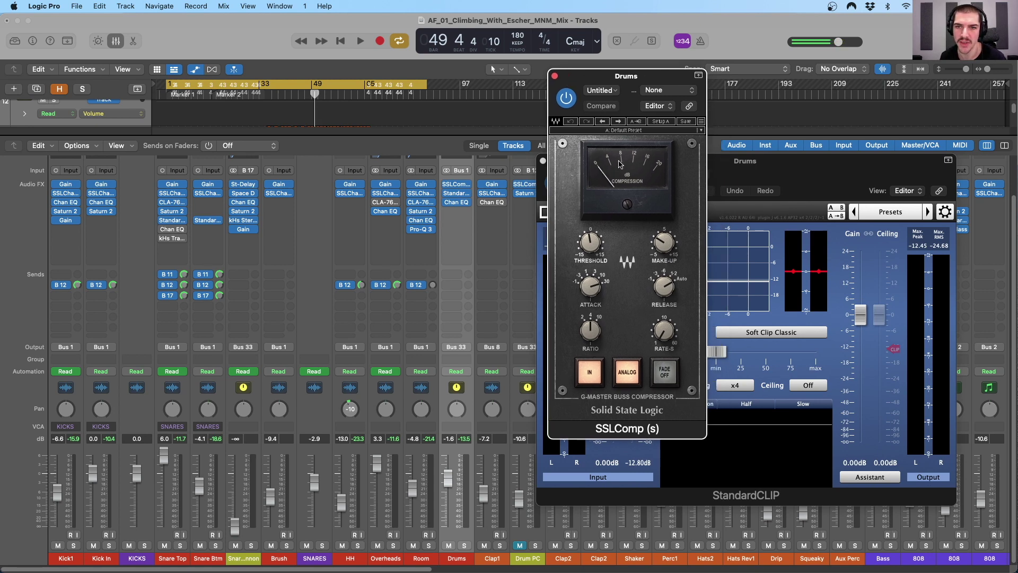
left_click(555, 77)
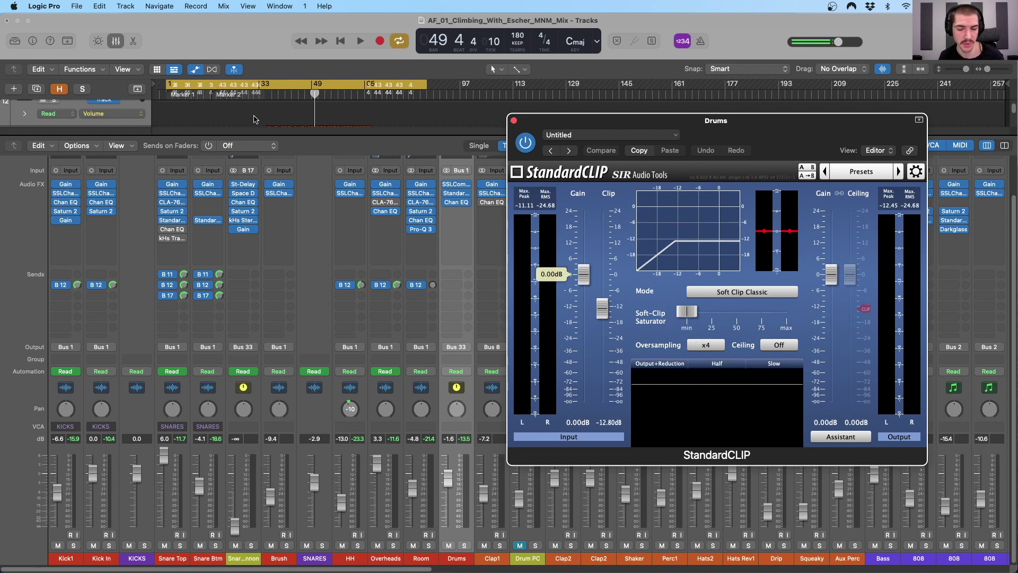
Play the full mix from the beginning with the Drums bus's StandardCLIP in view, and stop playback
key("Return")
key("space")
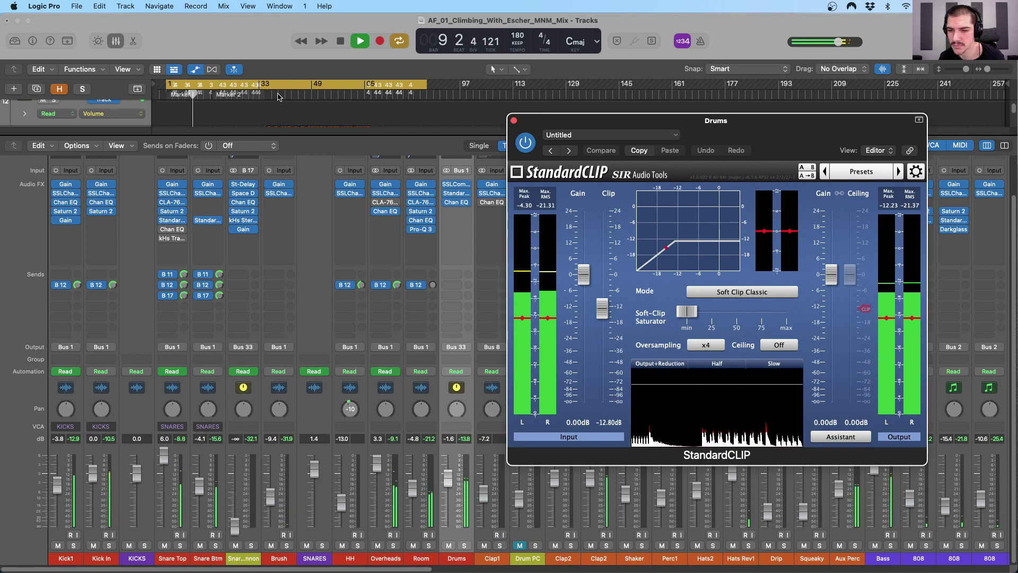
key("space")
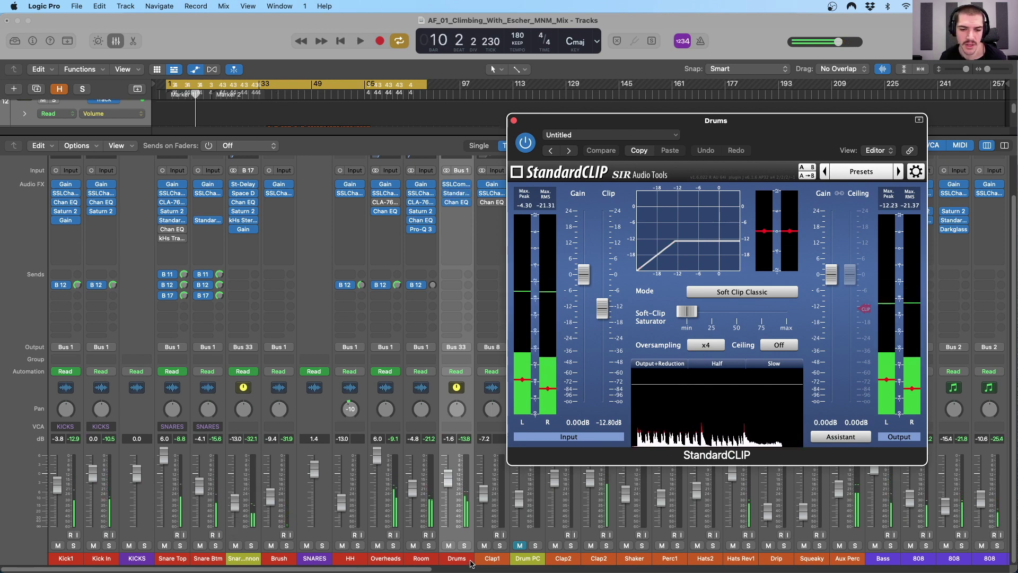
Solo the Drums bus, play it with StandardCLIP in view, stop, unsolo it, and move the plug-in window off the channel strips
left_click(471, 563)
left_click(465, 546)
key("space")
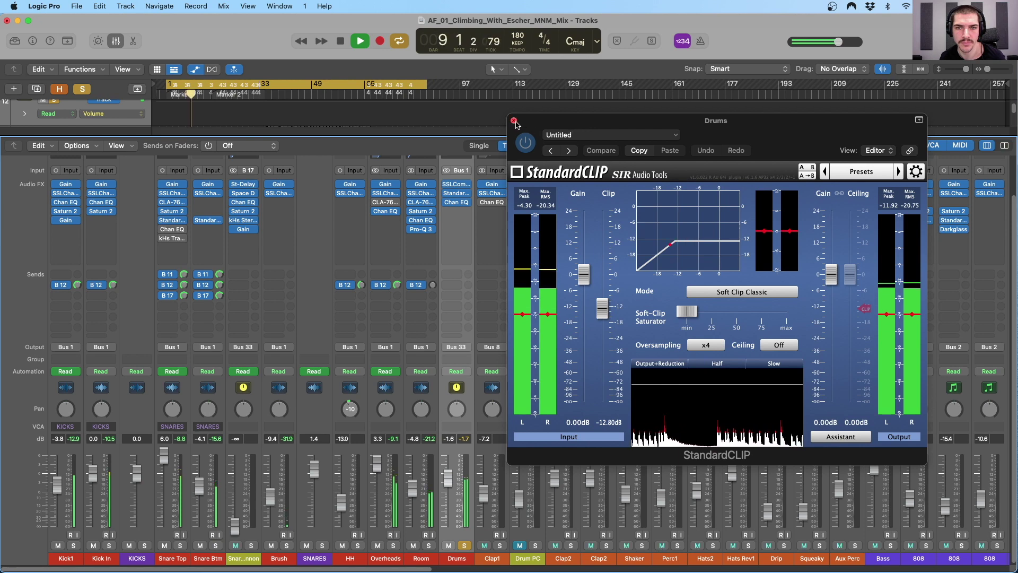
key("space")
left_click(464, 547)
left_click_drag(523, 126, 555, 119)
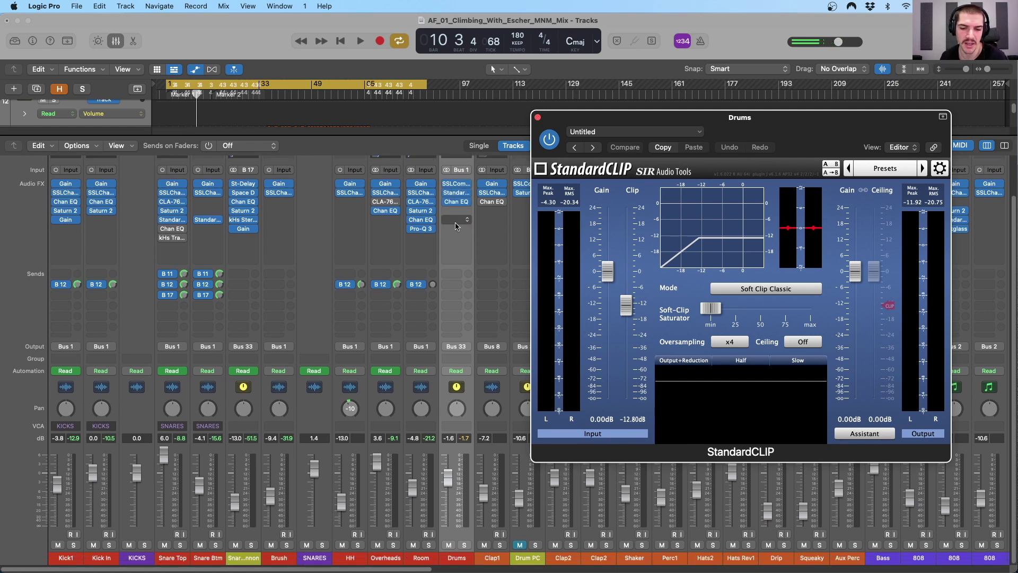
Inspect the Channel EQ on the Drums bus, and close both it and StandardCLIP
scroll(456, 225, "up", 3)
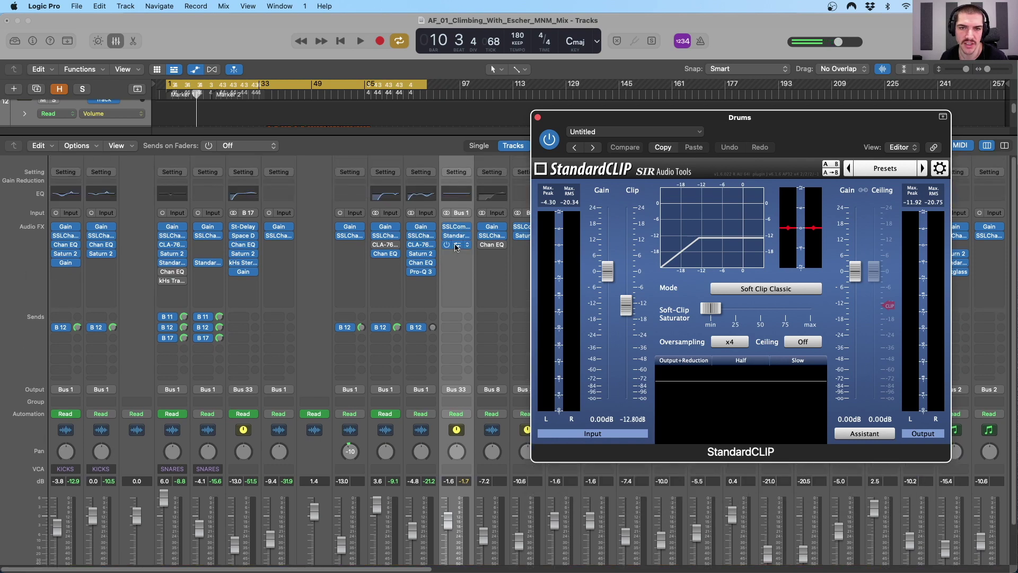
left_click(456, 247)
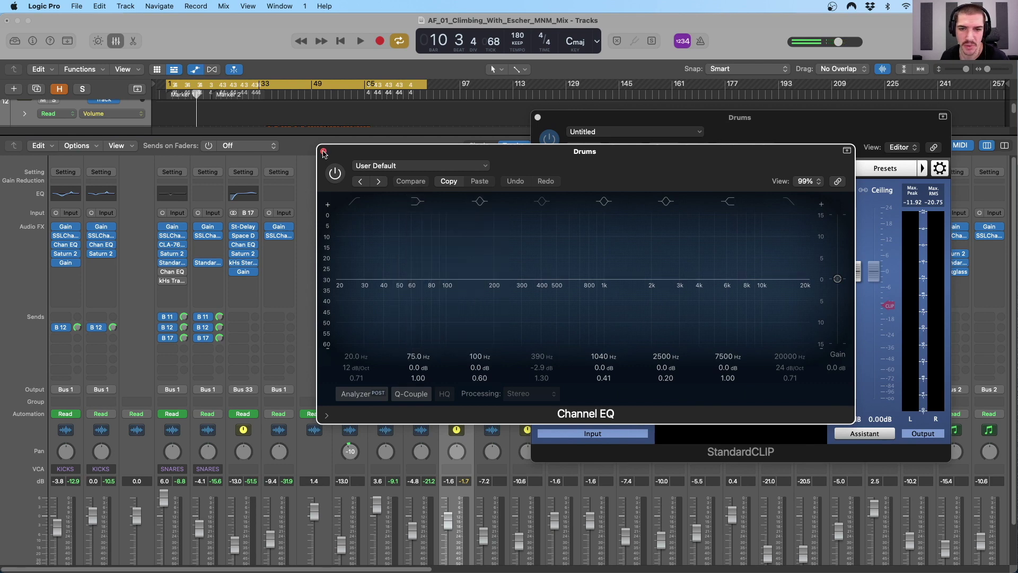
left_click(324, 153)
left_click(538, 118)
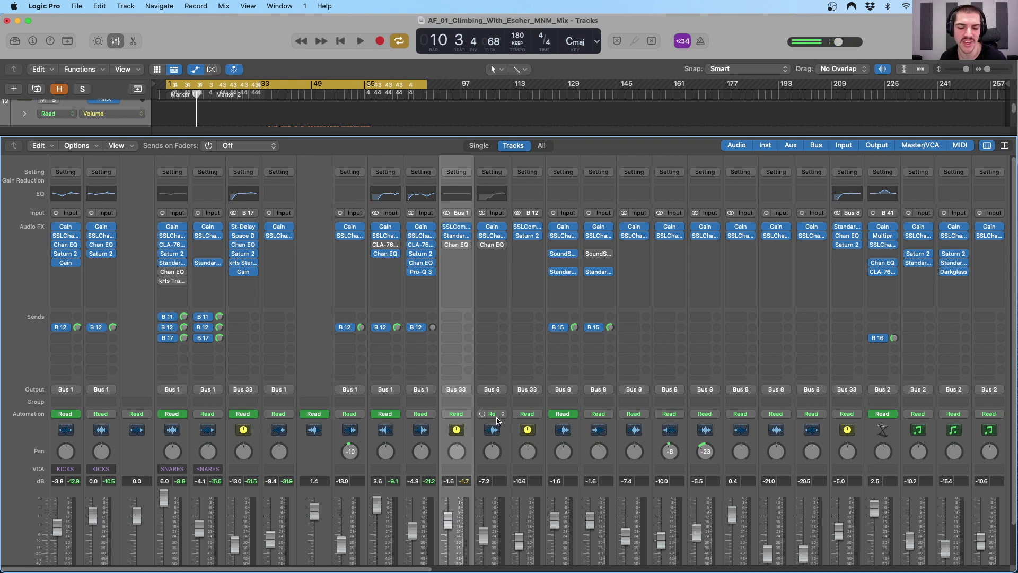
Examine the Bus 12 sends that route the kick, snare, hi-hat, overhead and room channels to the Drum PC bus
left_click(505, 440)
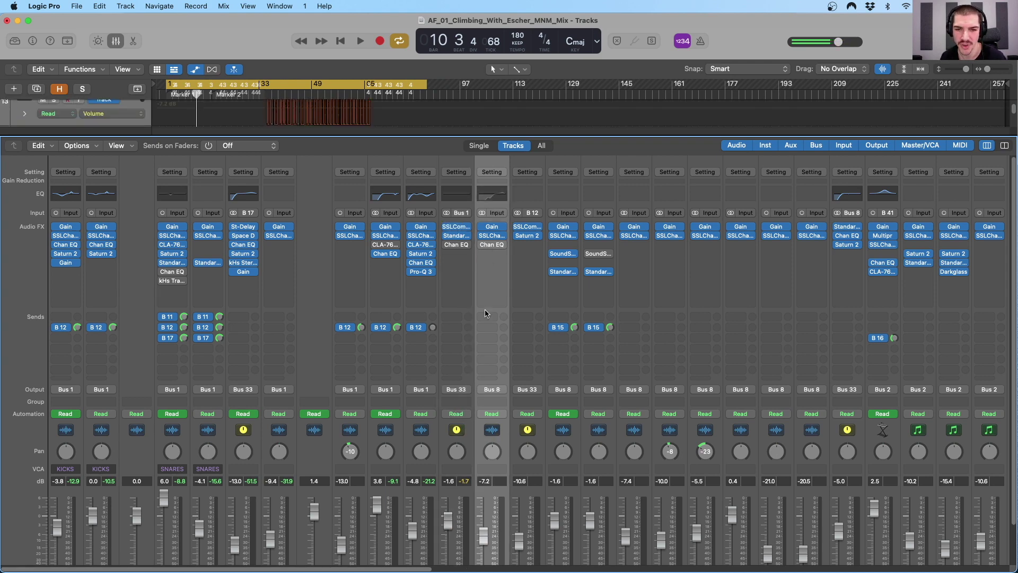
scroll(486, 315, "down", 2)
left_click(471, 395)
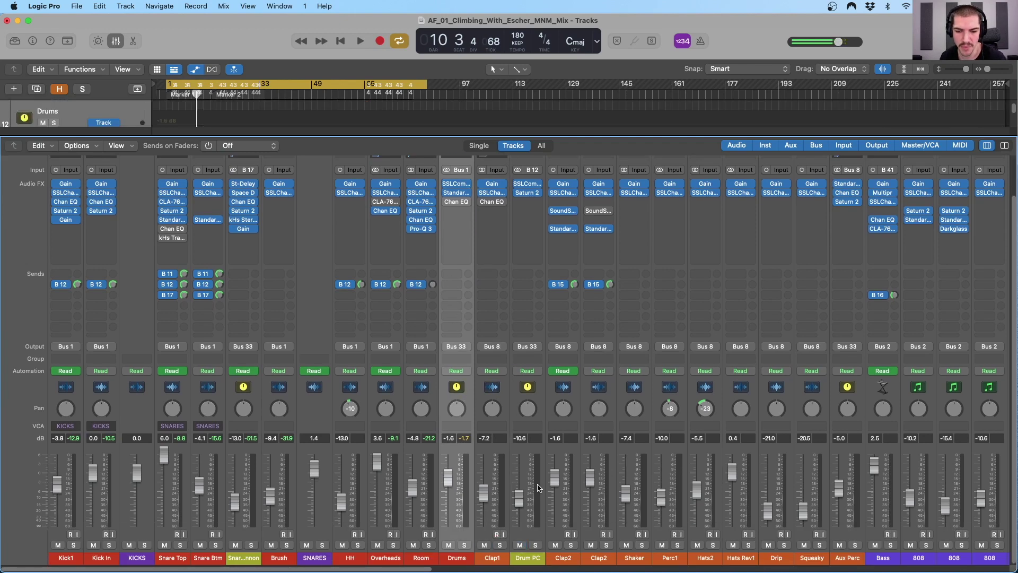
left_click(537, 404)
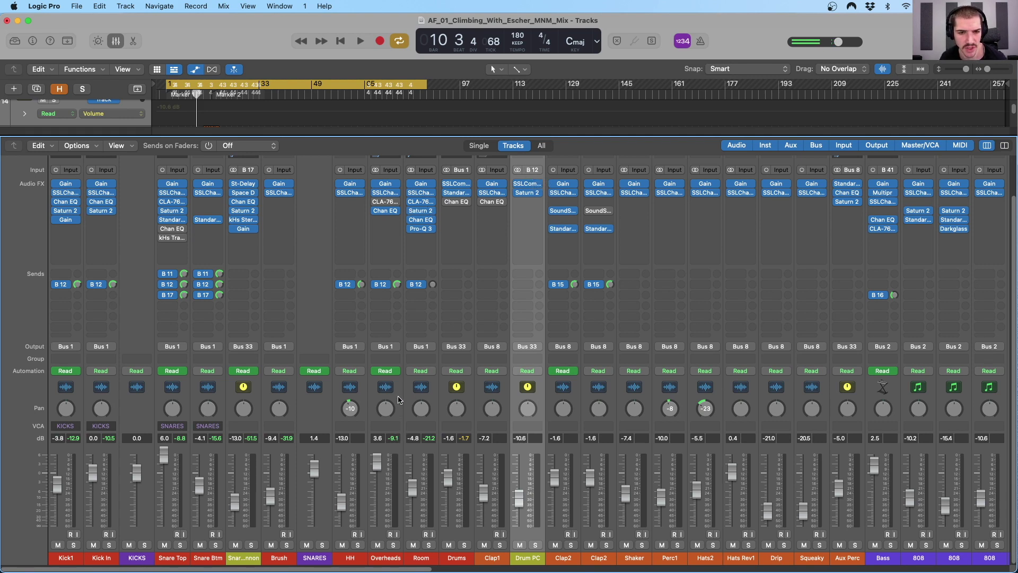
left_click(399, 399)
left_click(359, 398)
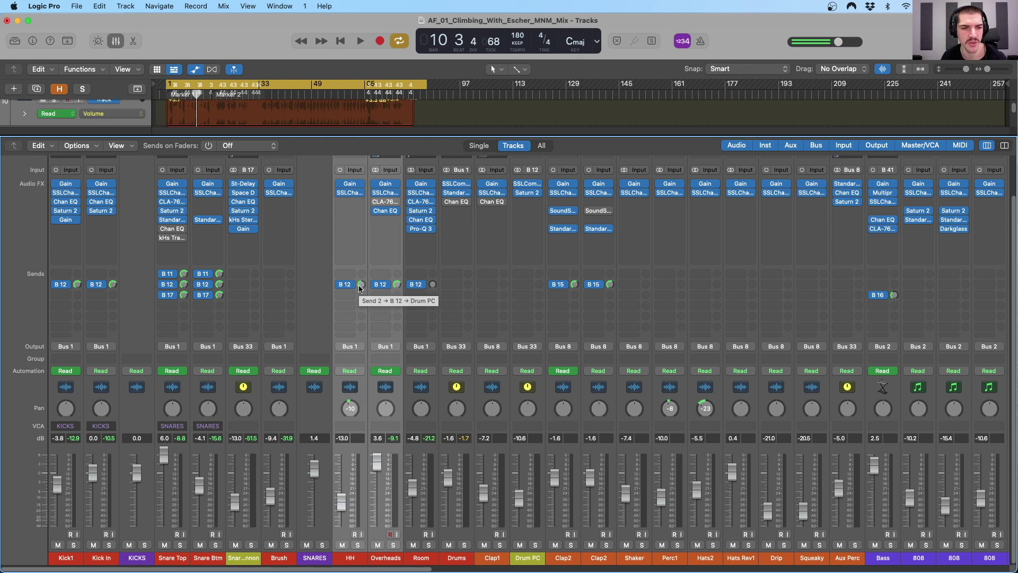
left_click(220, 401)
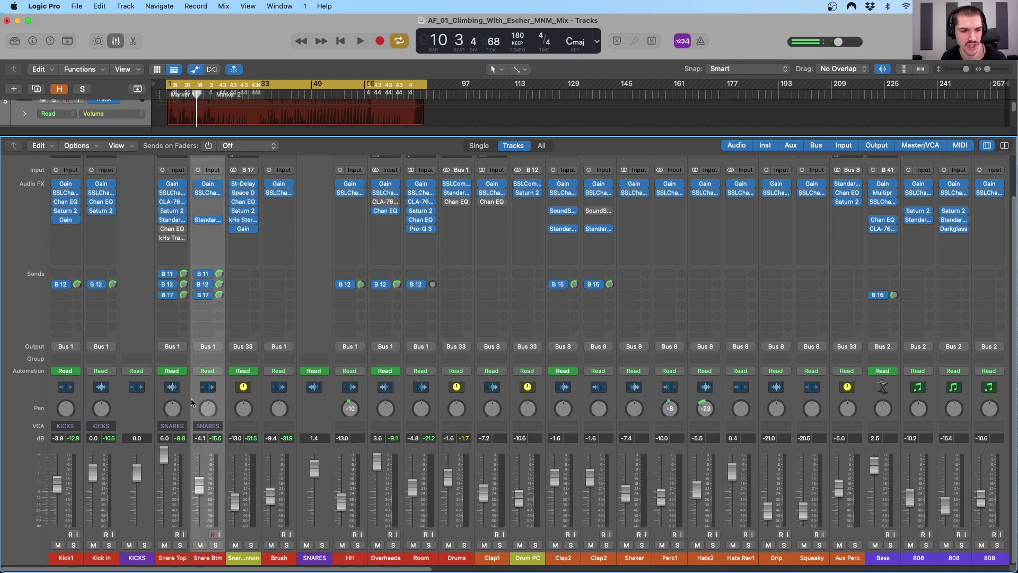
left_click(76, 400, "shift")
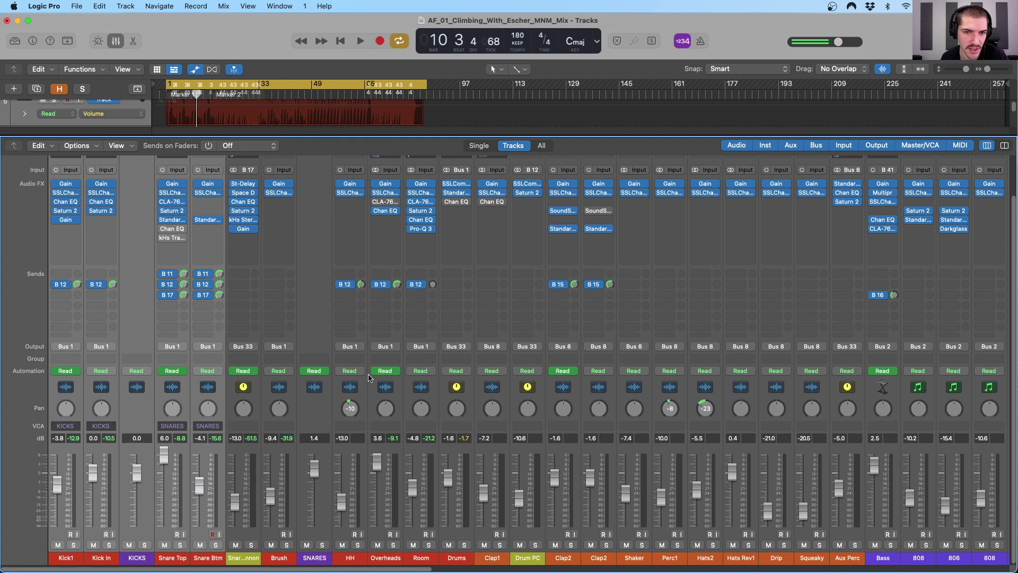
left_click(363, 404)
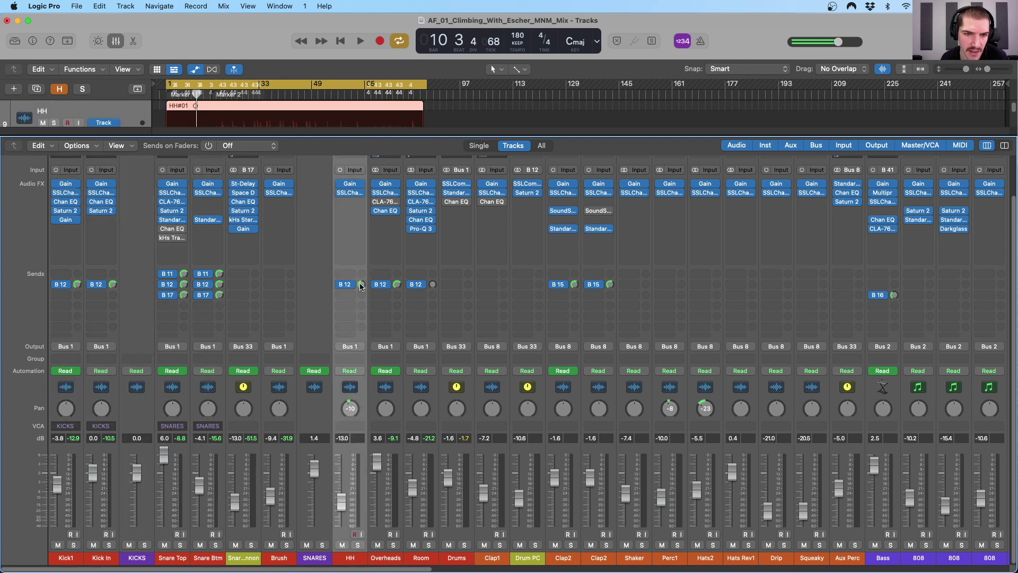
left_click(394, 297)
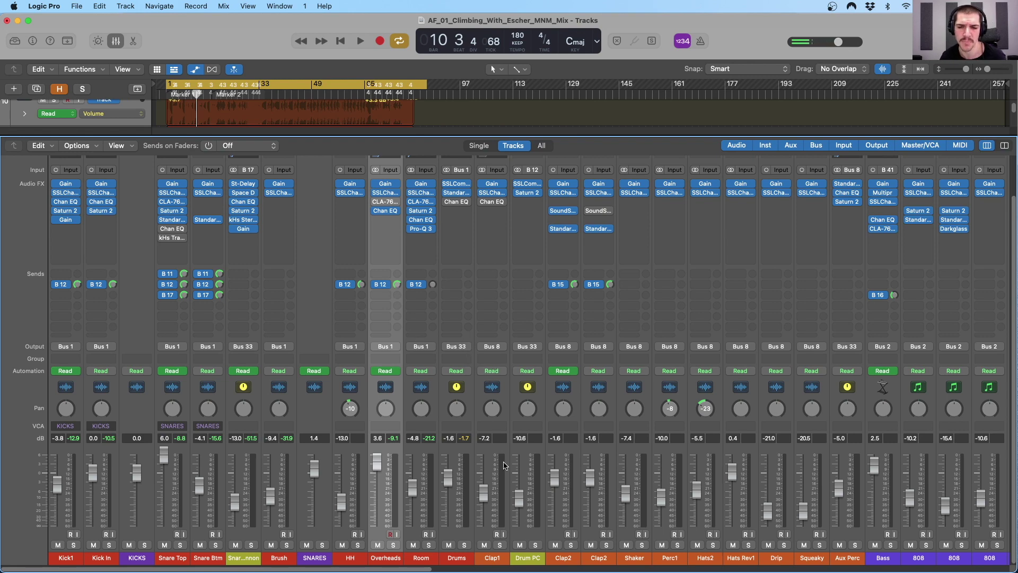
Solo the Drum PC bus, play from the beginning, and show its SSLComp and Saturn 2 side by side
left_click(530, 510)
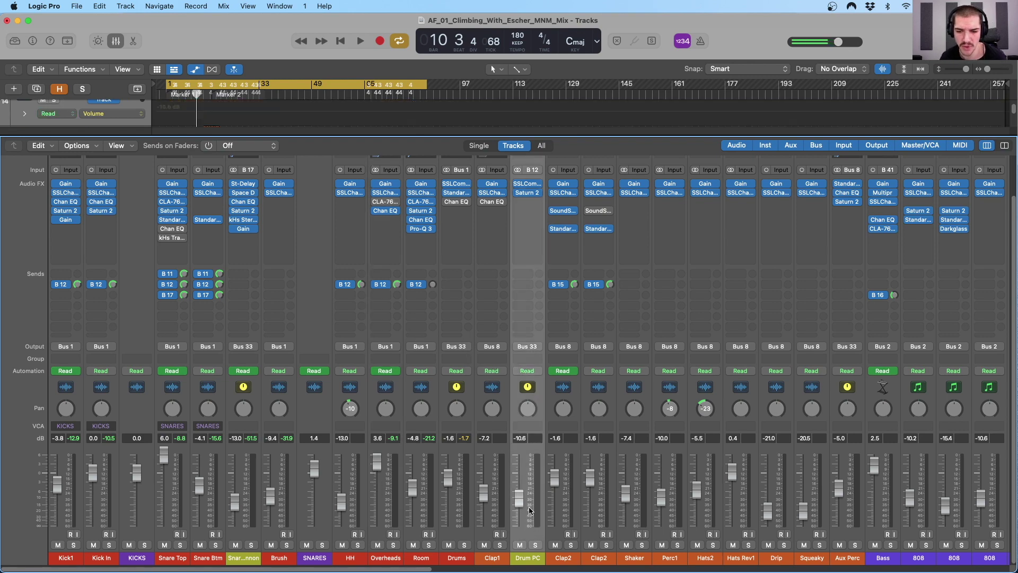
left_click(535, 545)
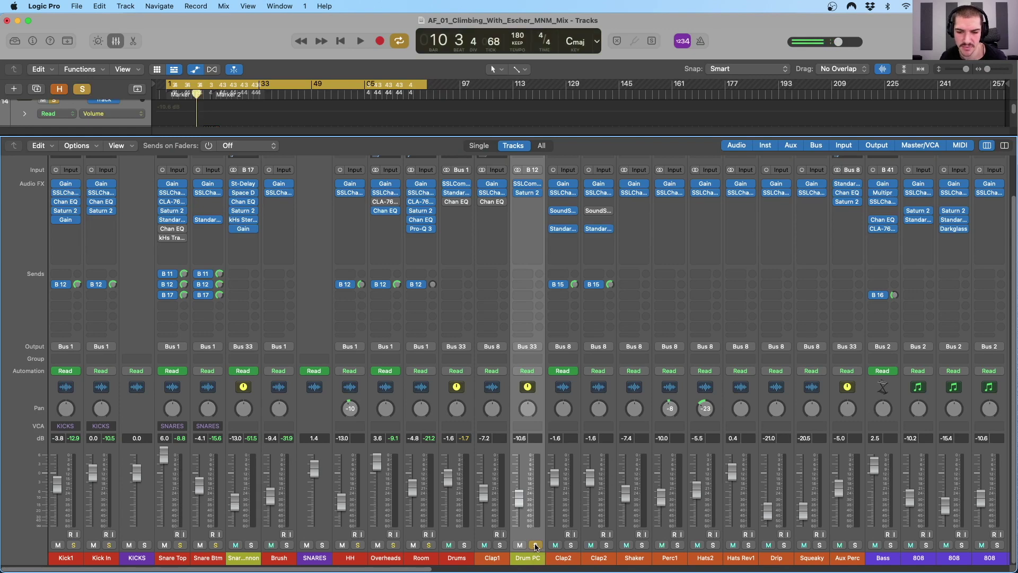
key("Return")
key("space")
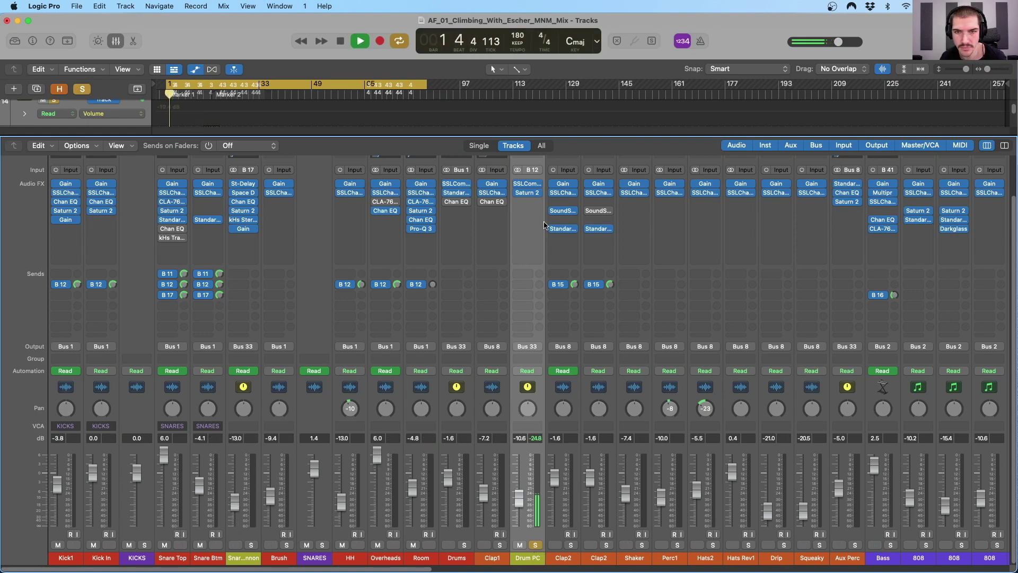
left_click(527, 183)
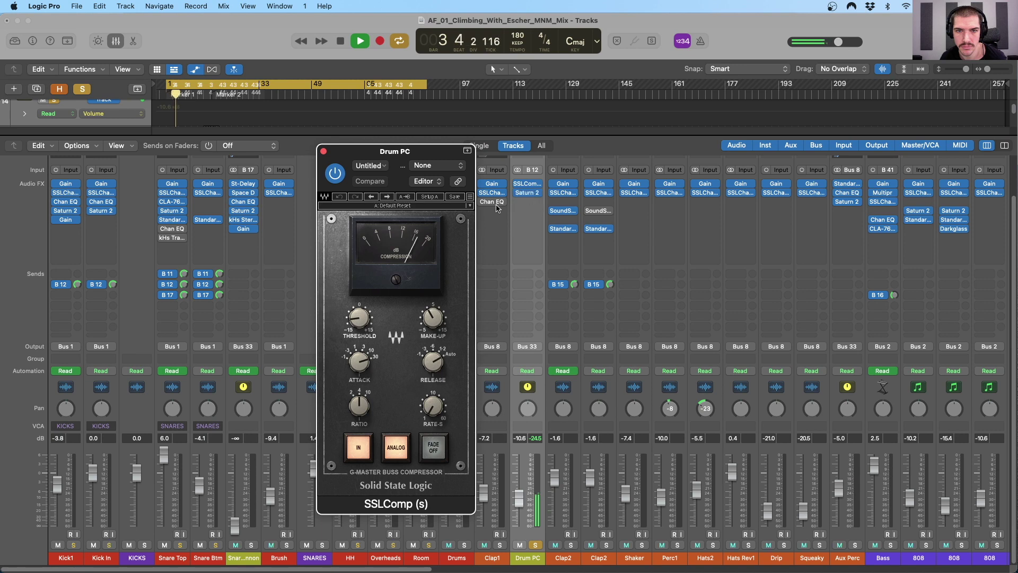
left_click(528, 192)
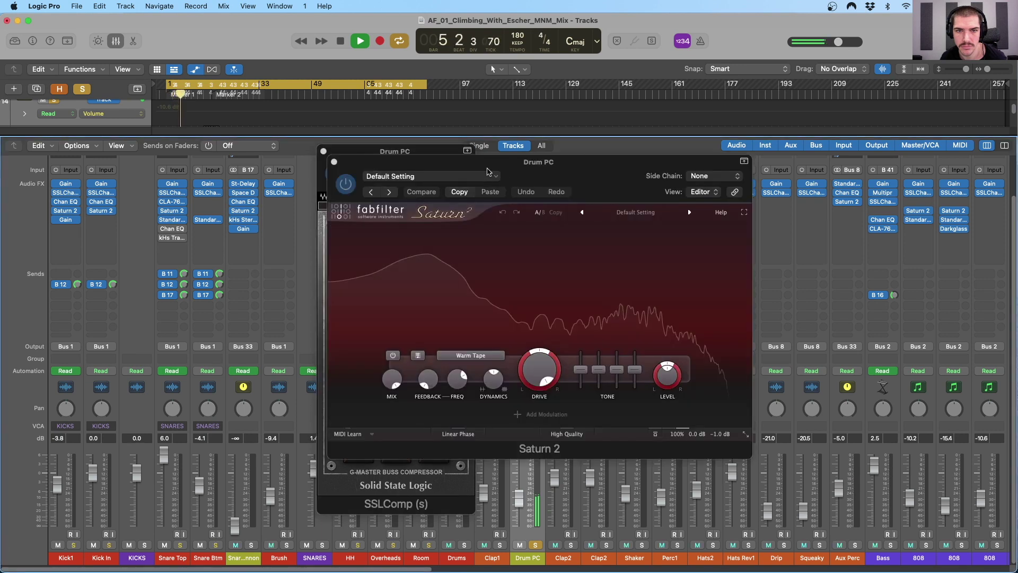
left_click_drag(490, 153, 719, 138)
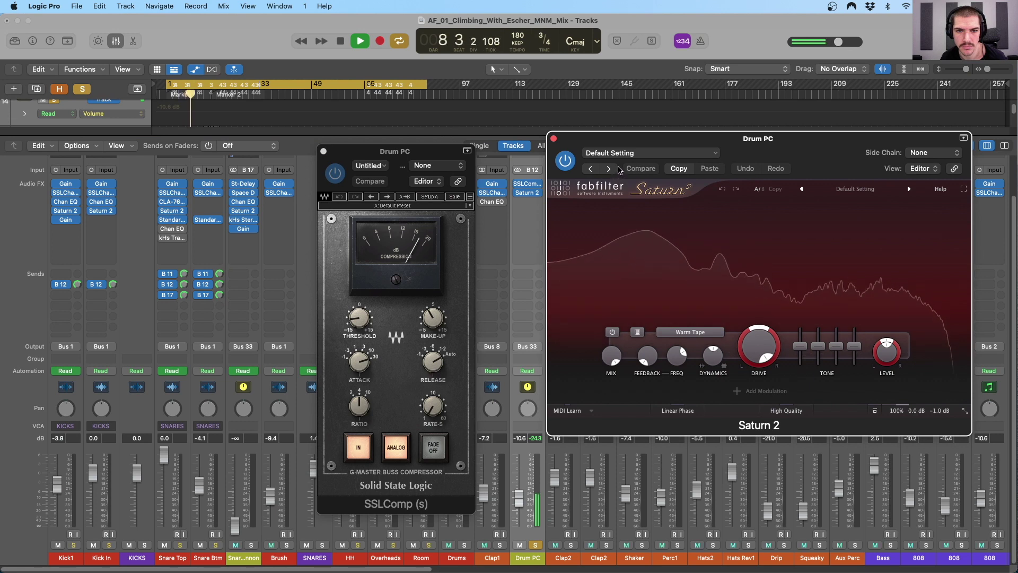
Try the release control on Drum PC's SSLComp during playback, leave it at Auto, stop, and unsolo the bus
left_click(536, 545)
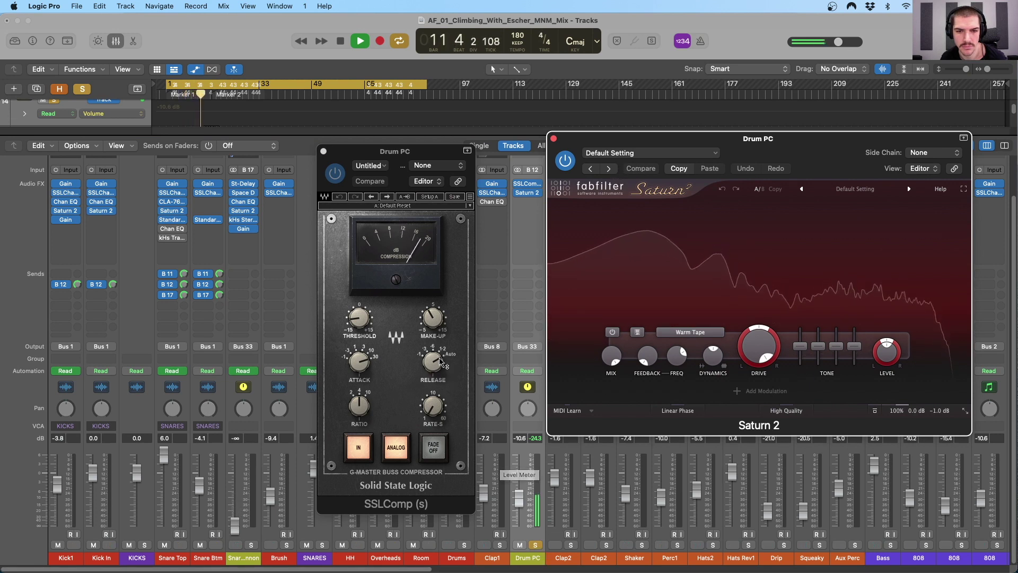
left_click_drag(433, 362, 454, 368)
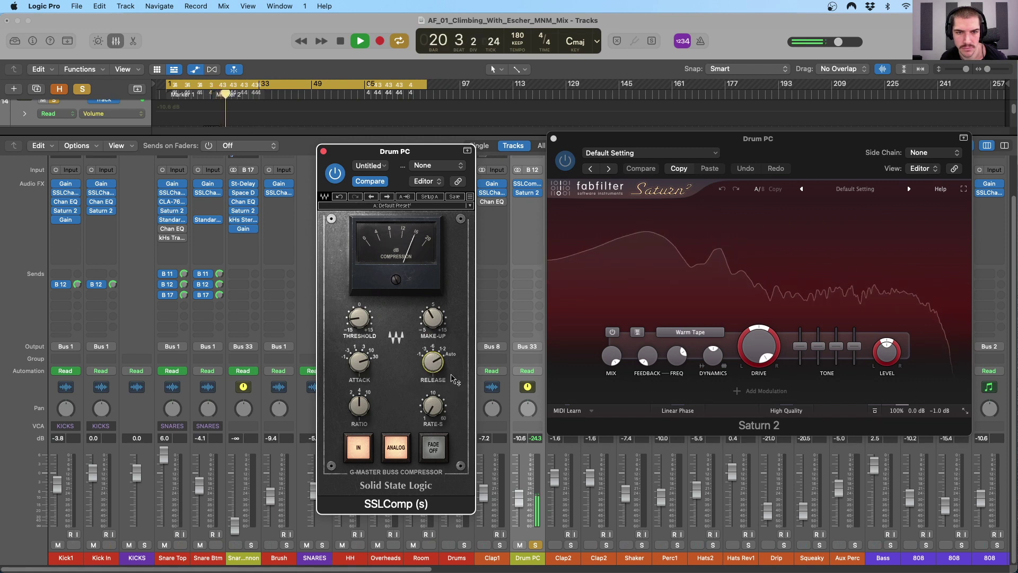
key("space")
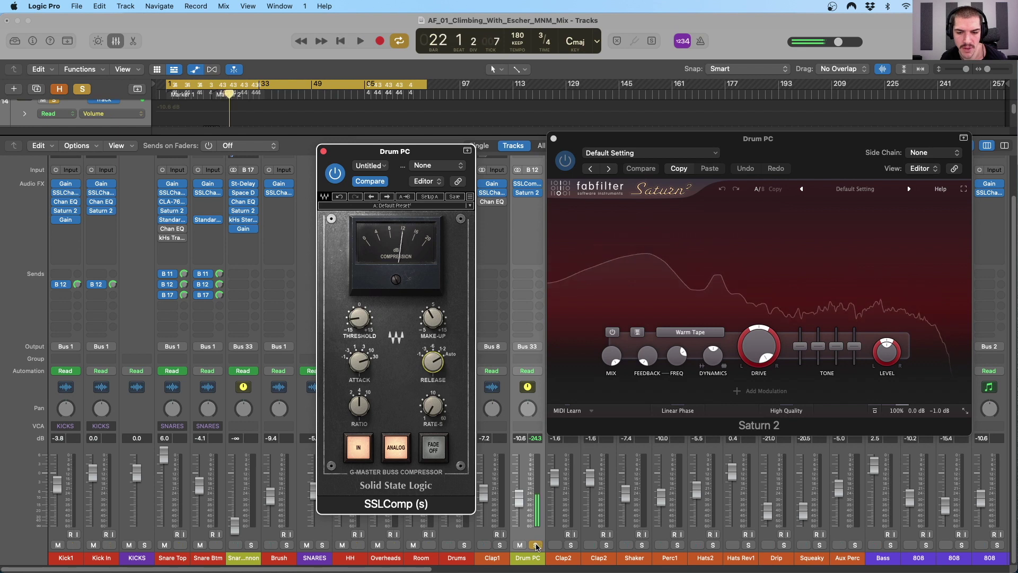
left_click(535, 545)
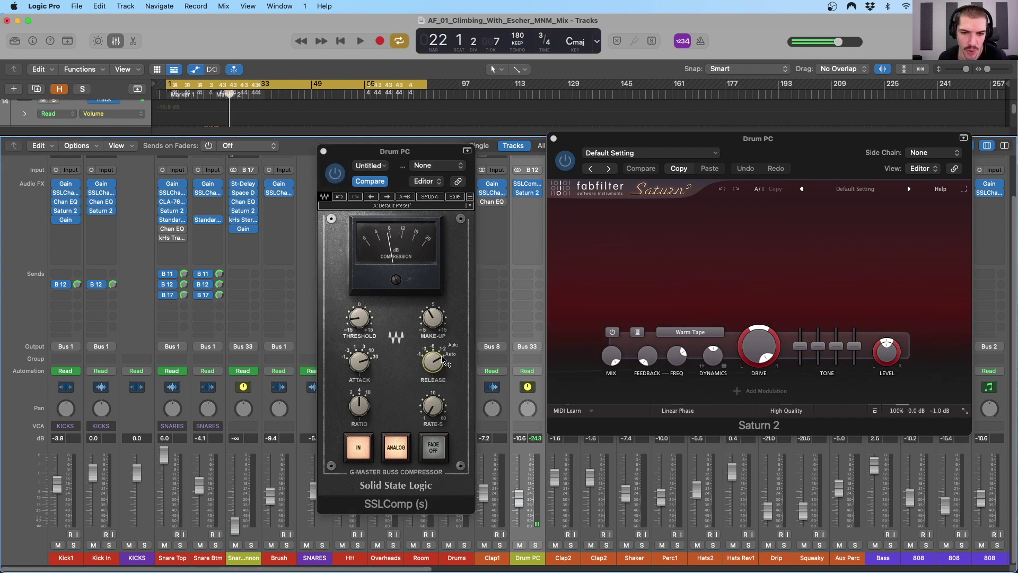
mouse_move(439, 367)
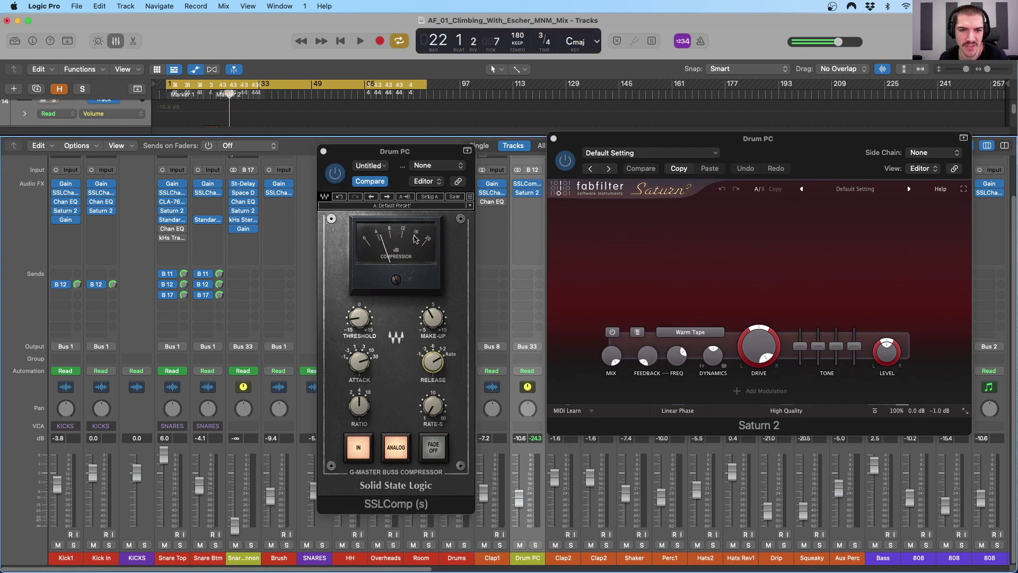
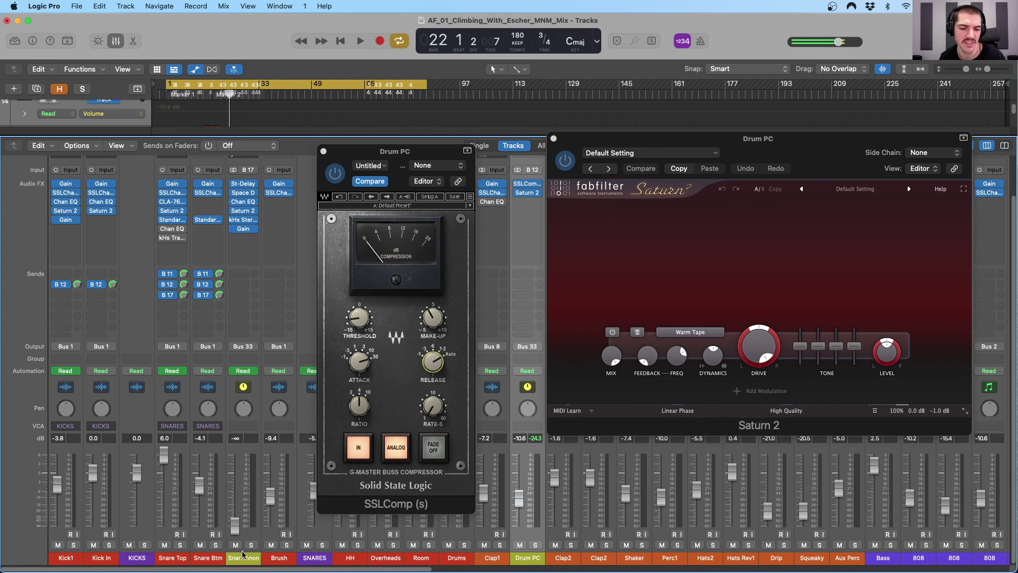
Solo the drum channels from Kick1 to Drum PC, compare playback with Drum PC muted and unmuted, stop, and clear the solos
left_click(73, 544)
key("space")
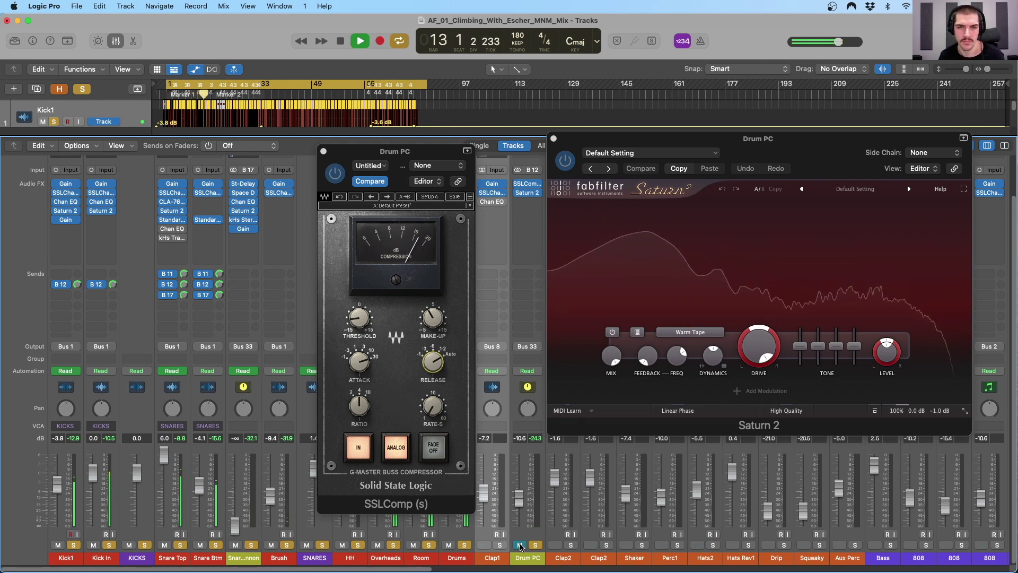
left_click(520, 545)
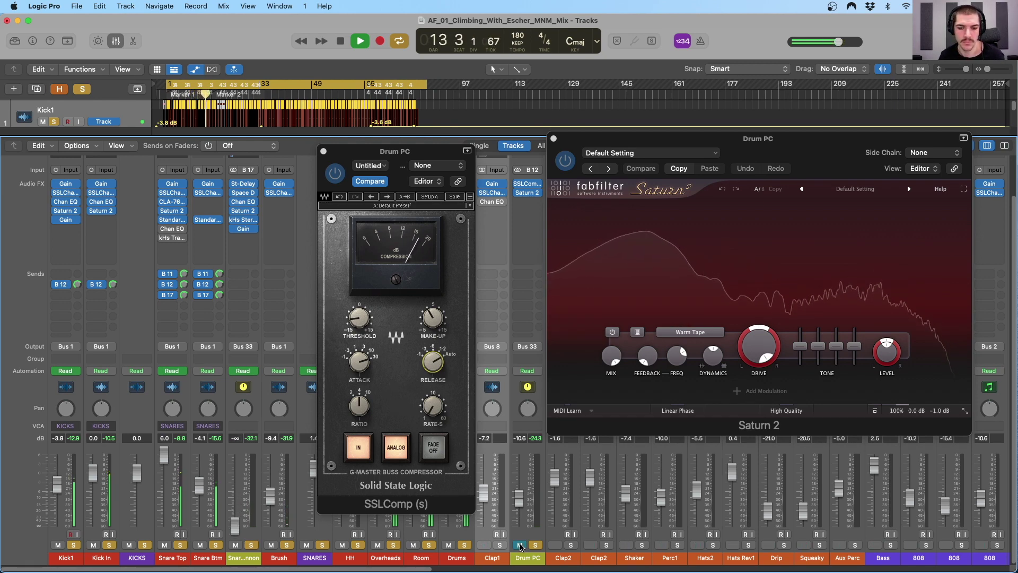
key("space")
left_click(83, 89)
Close Saturn 2, demonstrate a faster release on Drum PC's SSLComp, restore it to Auto, and close the compressor
left_click_drag(387, 153, 317, 142)
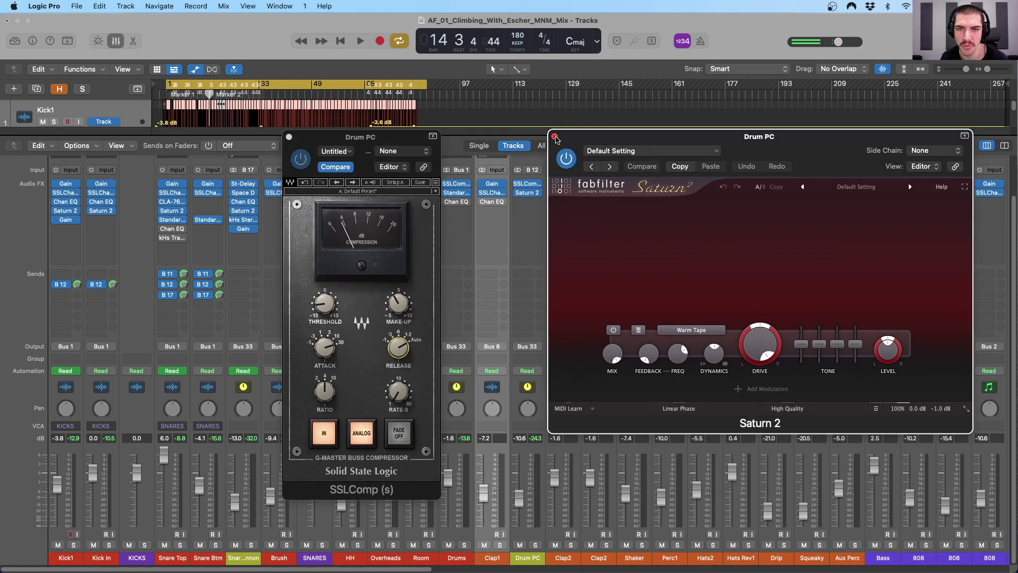
left_click(552, 138)
left_click_drag(396, 349, 395, 343)
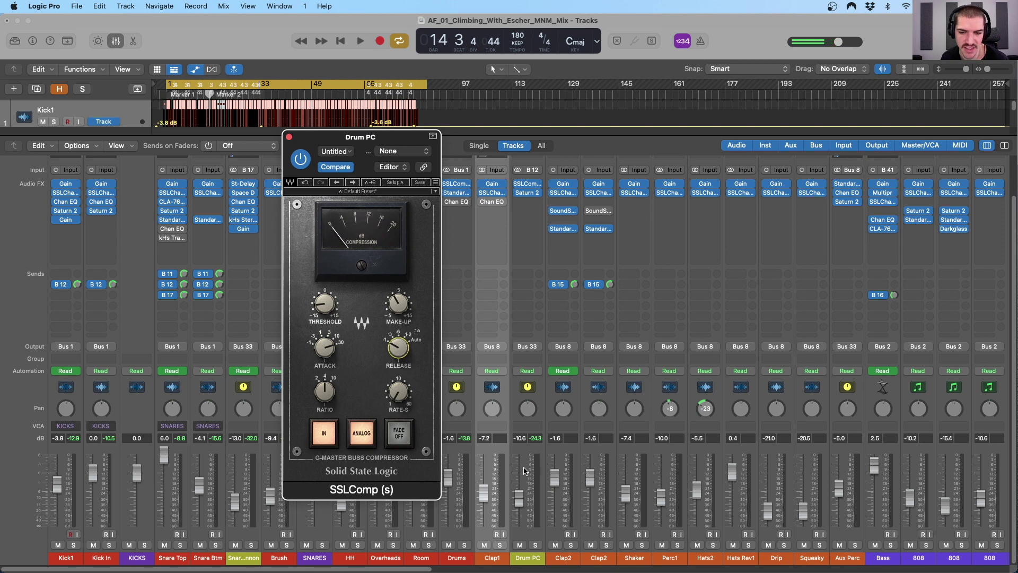
left_click(539, 397)
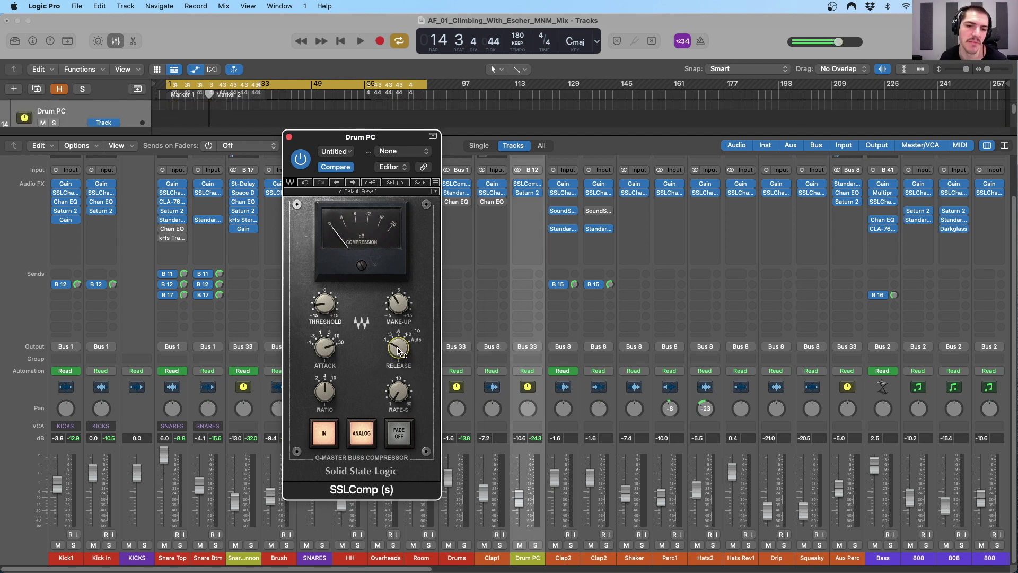
left_click_drag(399, 352, 399, 344)
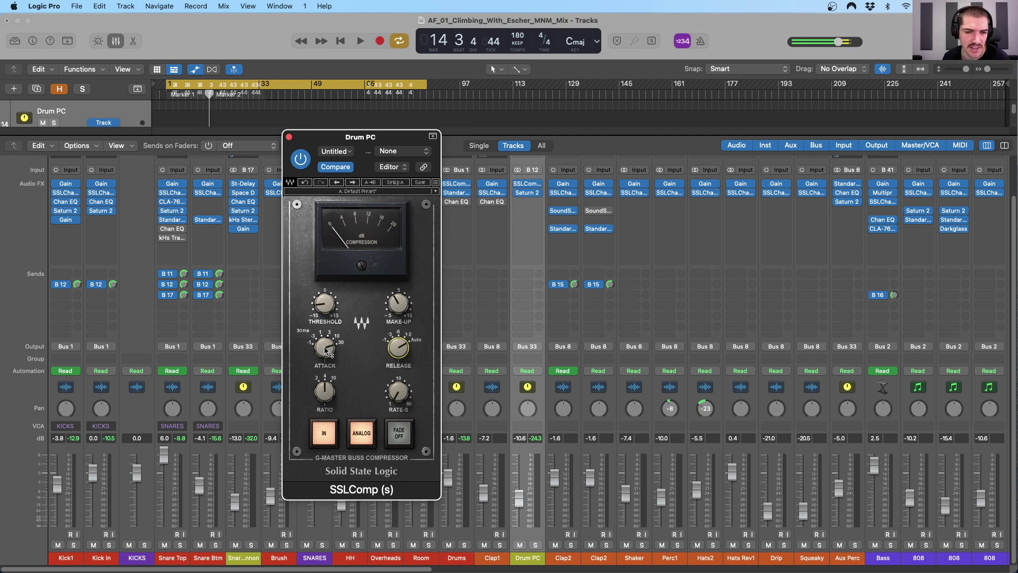
mouse_move(327, 351)
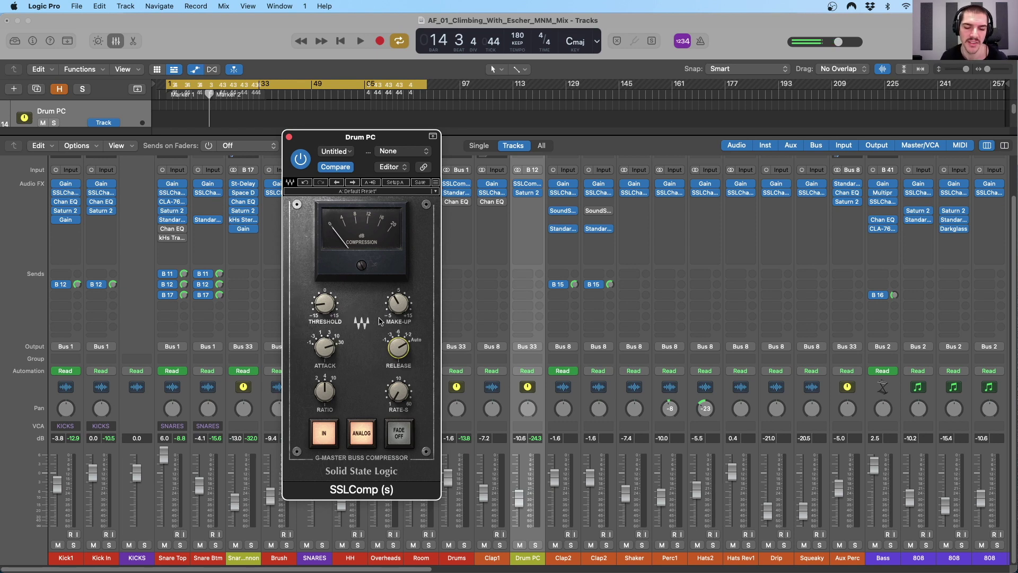
left_click(289, 137)
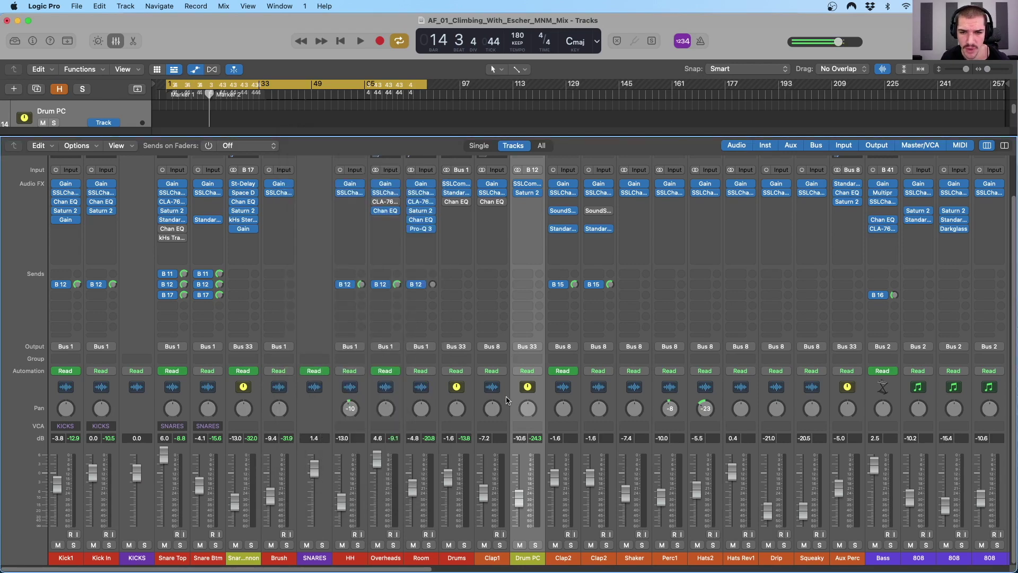
Enlarge the tracks area and reorder the track list so that Clap1 sits directly below Drum PC
left_click(506, 400)
left_click_drag(124, 135, 124, 220)
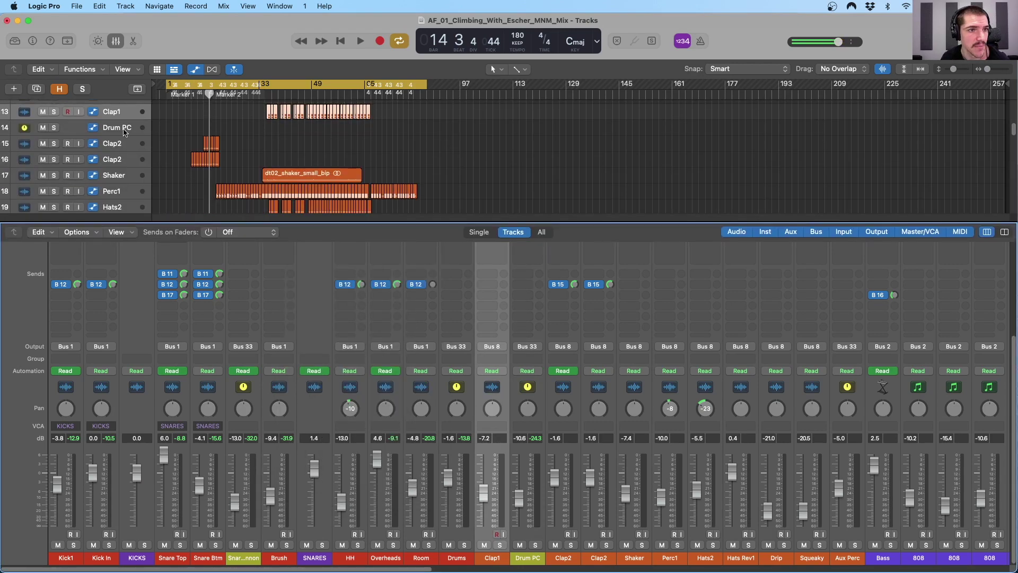
left_click_drag(121, 112, 118, 131)
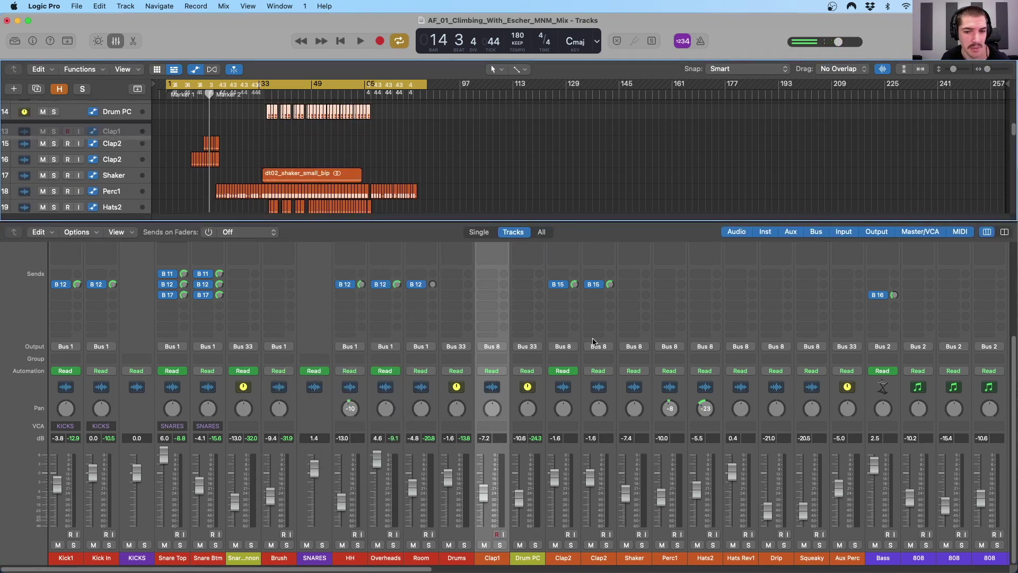
Select the percussion channels from Clap1 through Squeaky, then select the Aux Perc bus and look over its strip
scroll(541, 416, "right", 8)
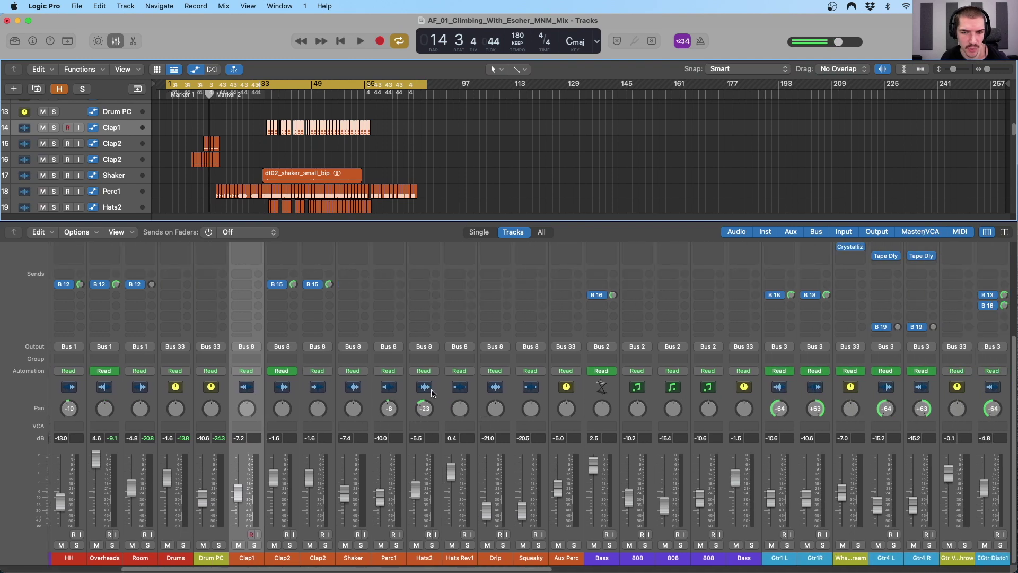
left_click(535, 400, "shift")
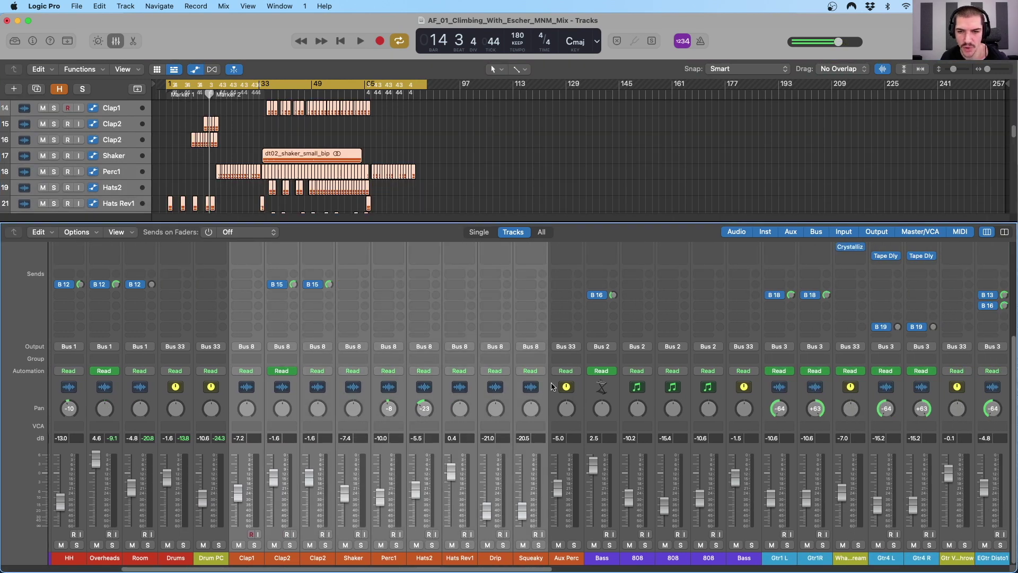
left_click(581, 403)
scroll(572, 414, "up", 5)
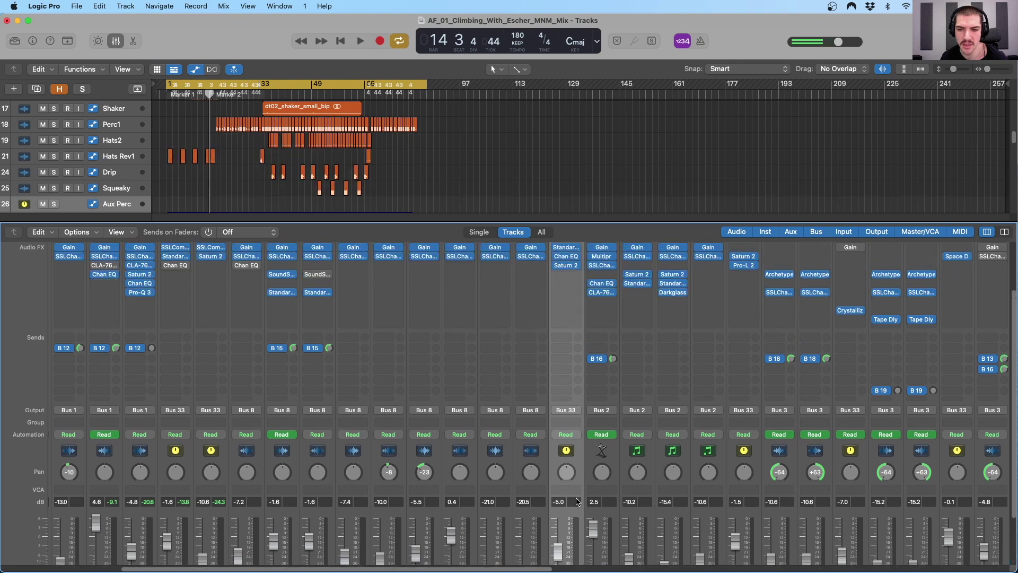
scroll(568, 424, "down", 5)
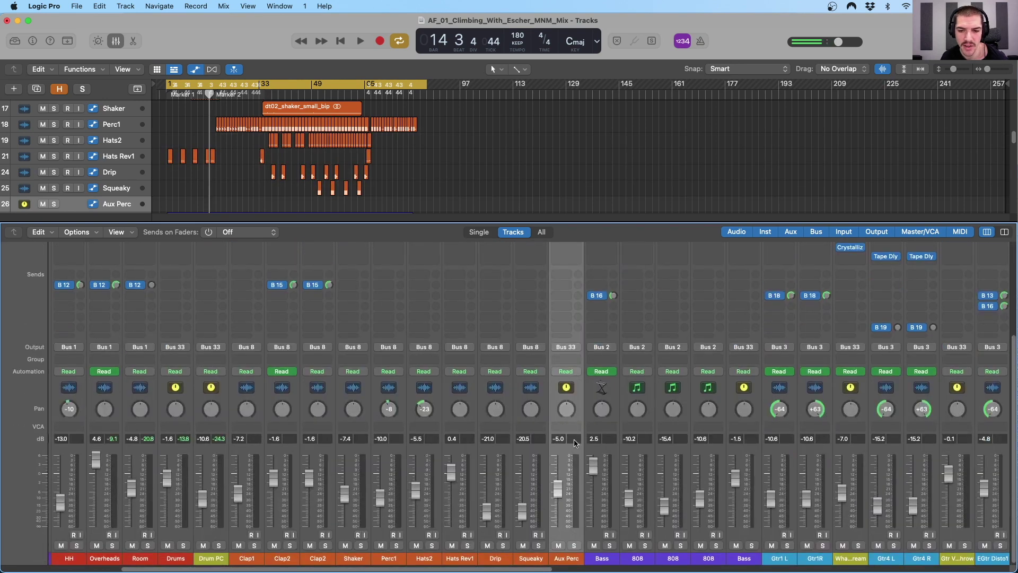
scroll(457, 325, "up", 4)
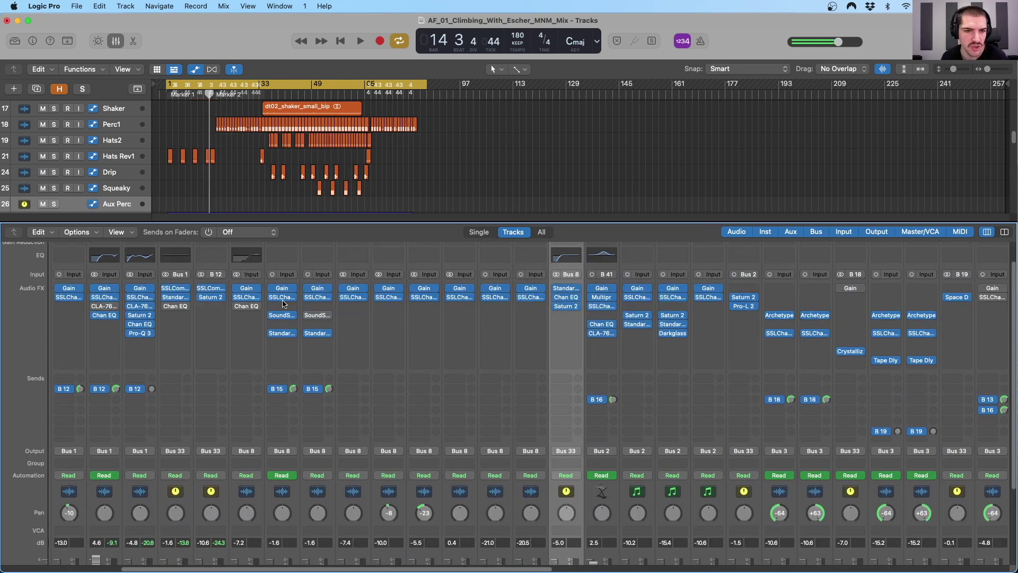
Open the Shaker channel's SSLChannel plug-in, inspect its filter and EQ settings, and close it
left_click(353, 298)
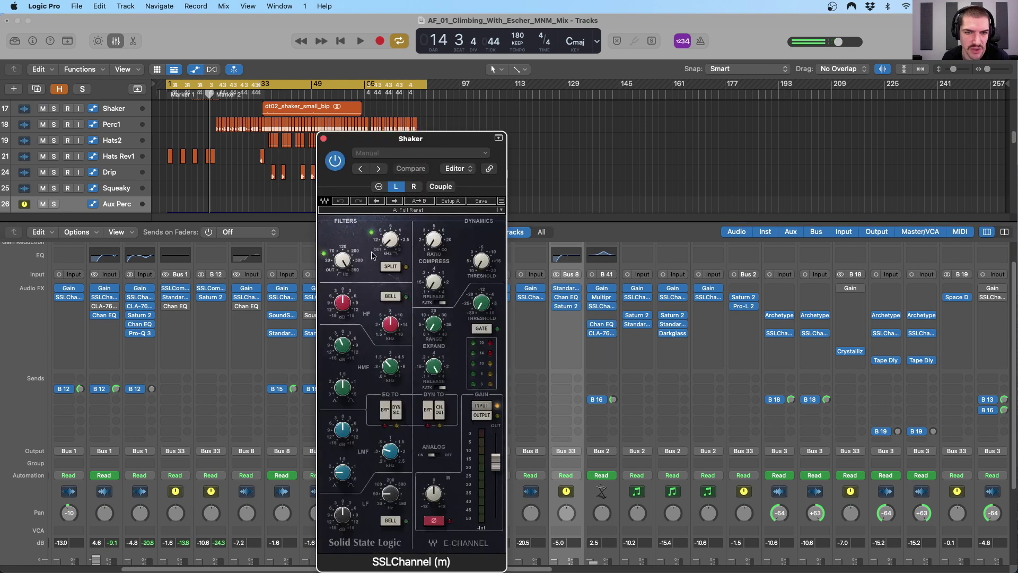
left_click_drag(371, 142, 526, 91)
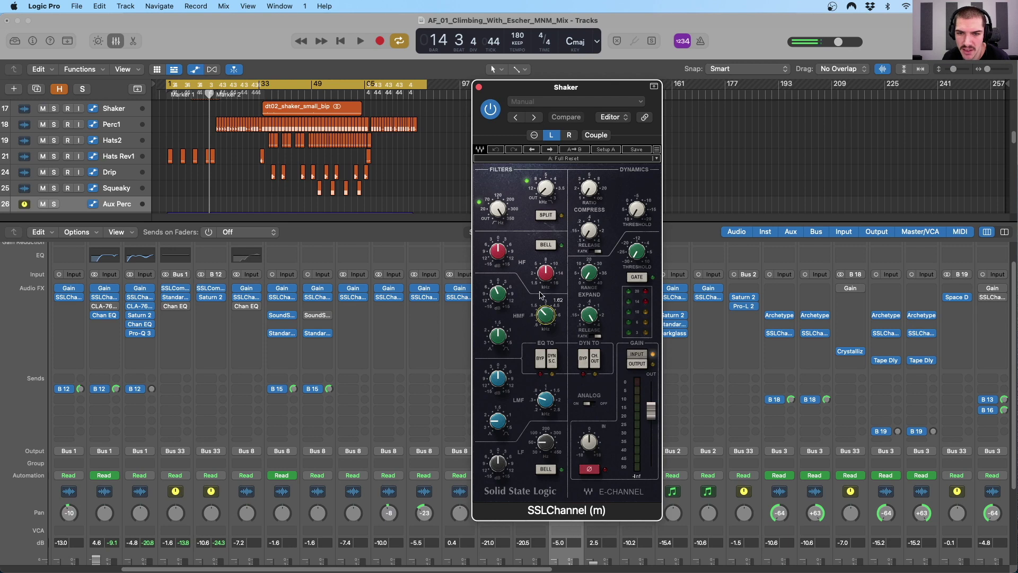
left_click(479, 88)
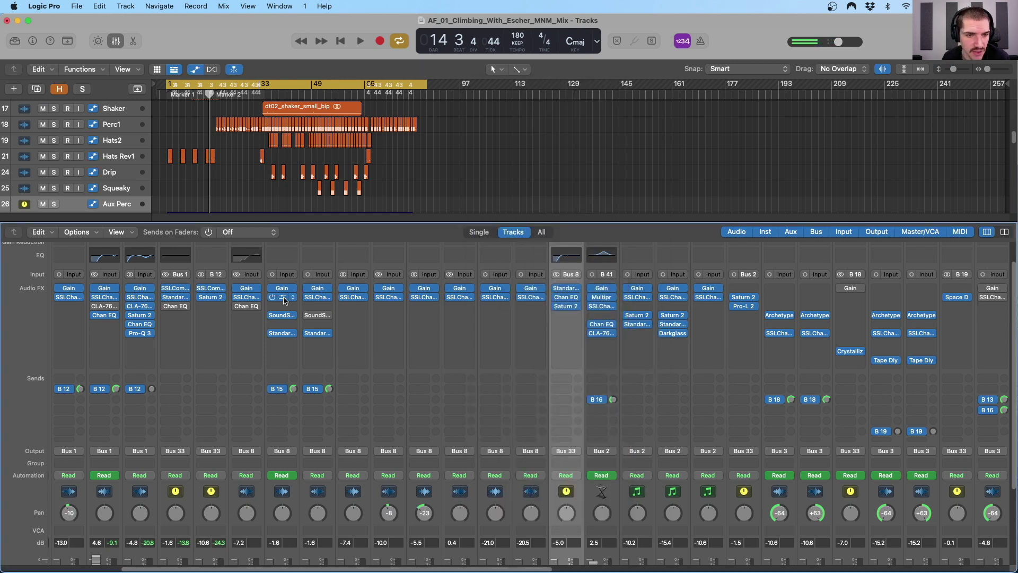
Enlarge the mixer area, examine the filters and HF, HMF and LMF bands in Clap1's SSLChannel, and close the plug-in
scroll(283, 300, "down", 5)
left_click_drag(284, 222, 284, 109)
left_click(247, 192)
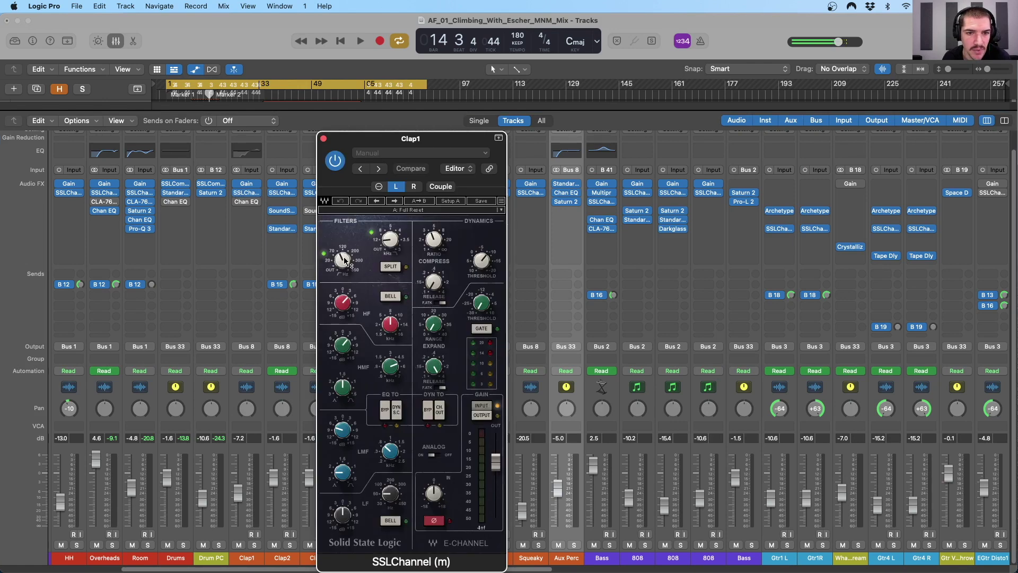
mouse_move(343, 261)
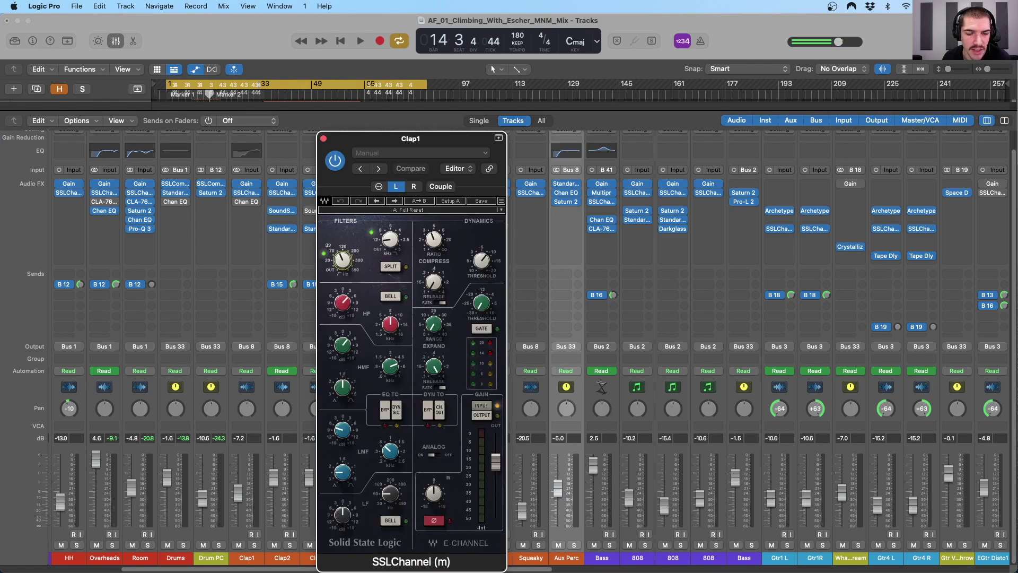
left_click(342, 302)
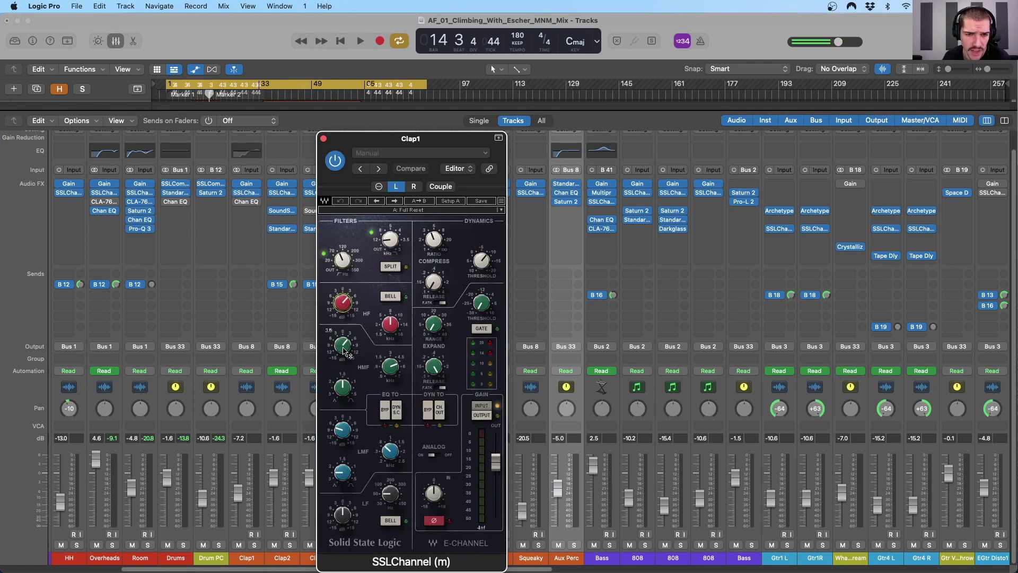
left_click(390, 359)
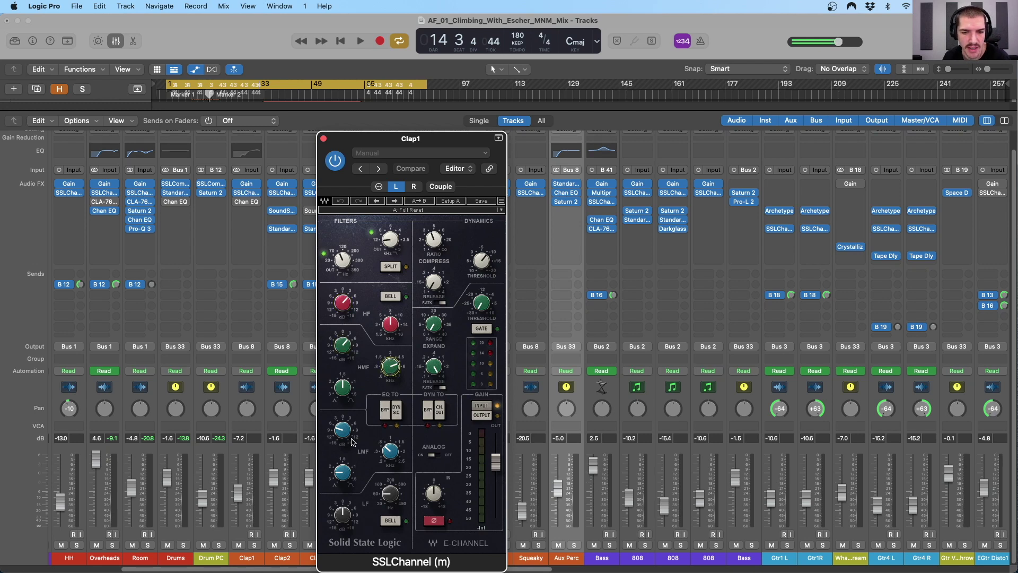
left_click(390, 450)
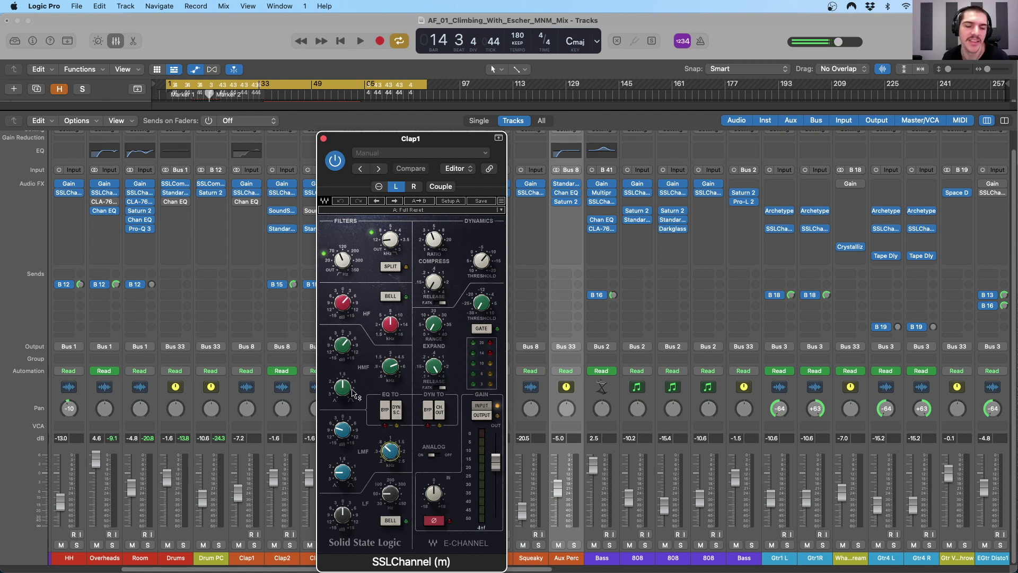
left_click(323, 139)
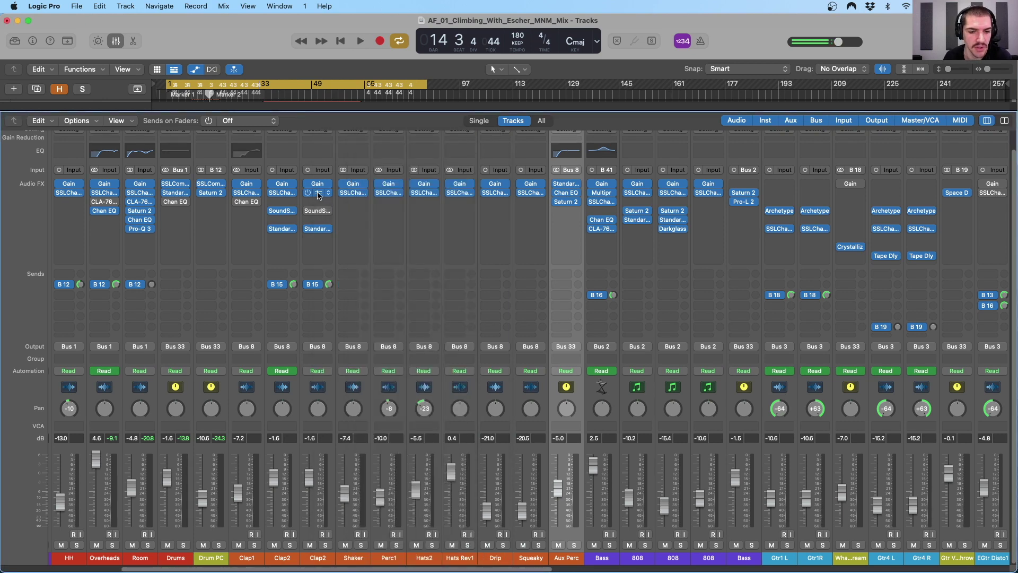
Inspect the filter and EQ settings in the second Clap2 channel's SSLChannel and close the plug-in
left_click(318, 193)
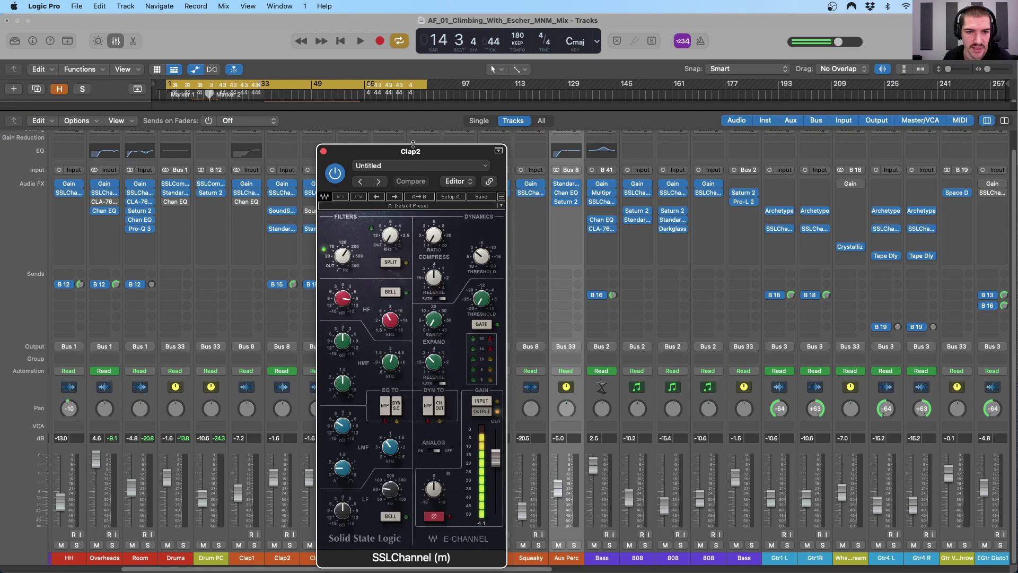
left_click_drag(412, 144, 474, 114)
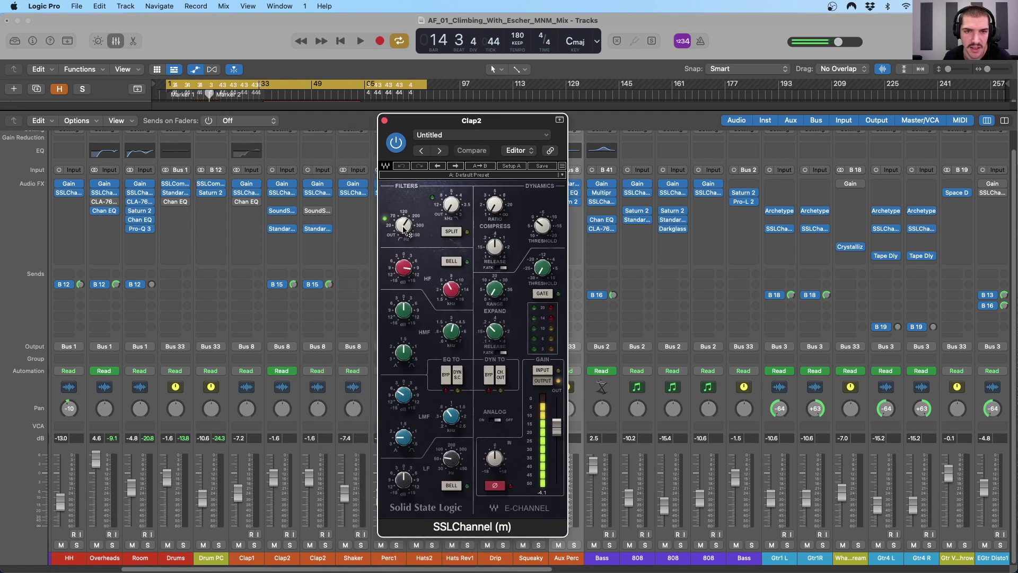
left_click(384, 120)
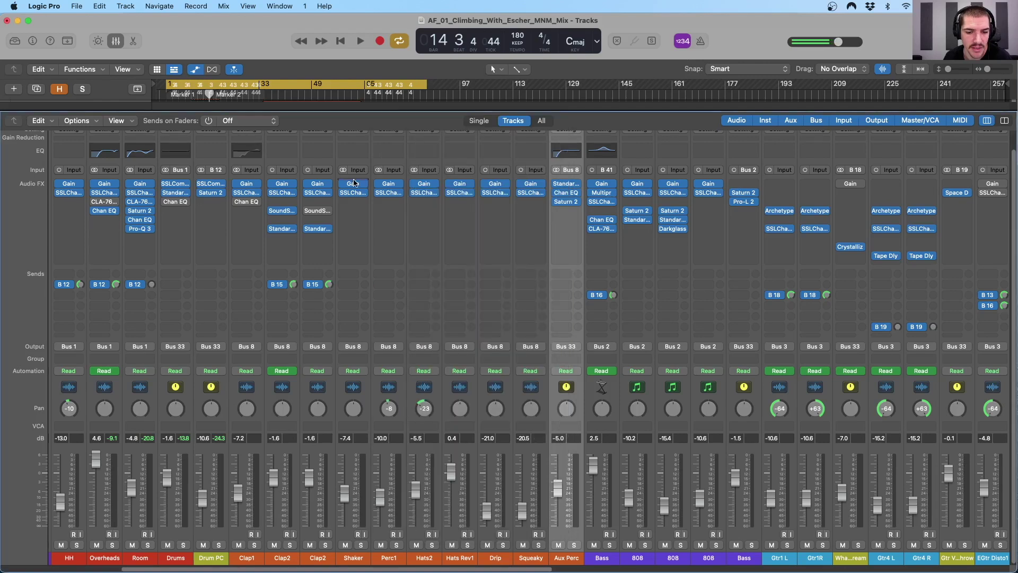
left_click(315, 194)
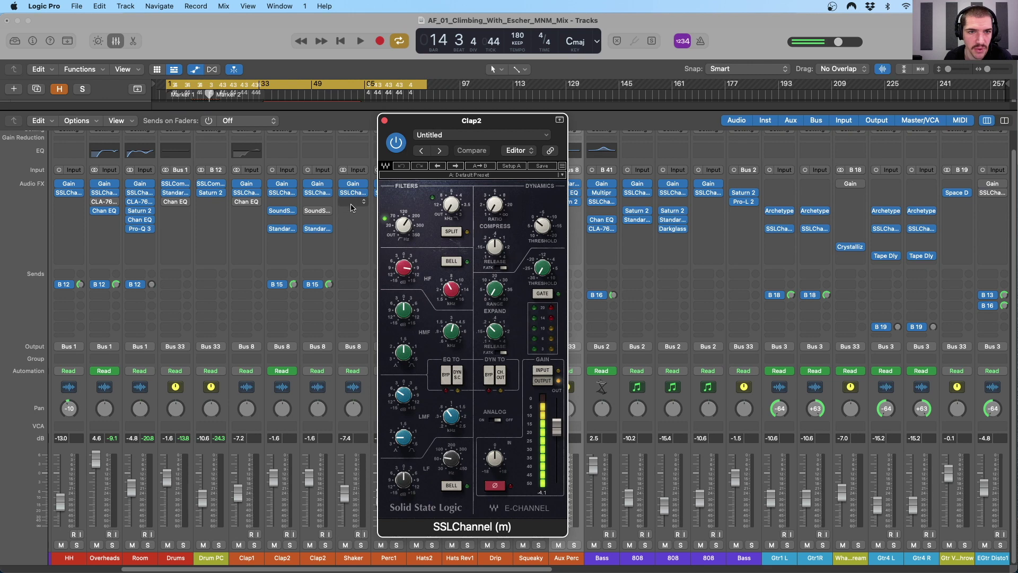
left_click(384, 120)
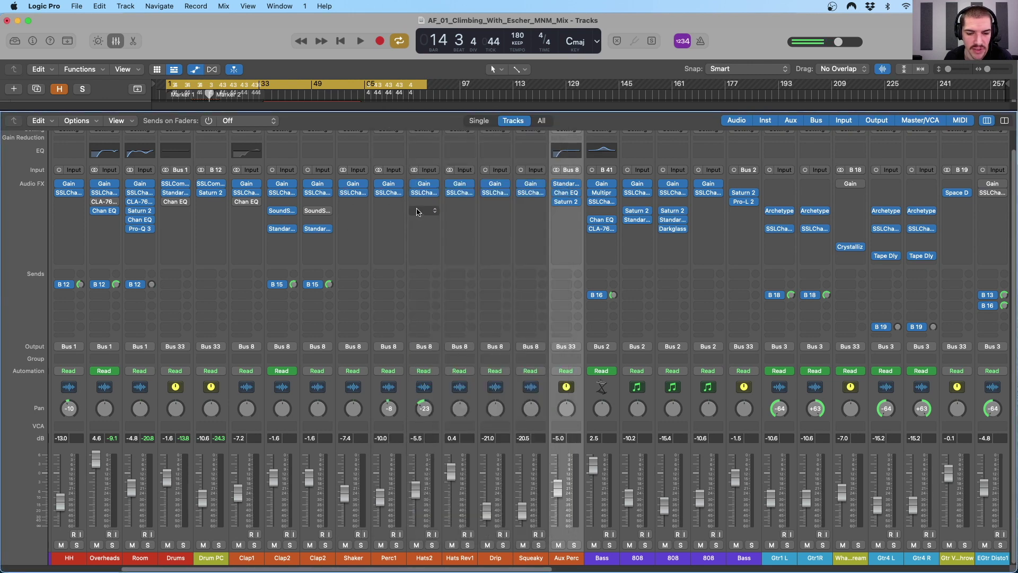
Inspect the SSLChannel settings on Perc1 and close the plug-in
left_click(389, 184)
left_click_drag(393, 154, 518, 128)
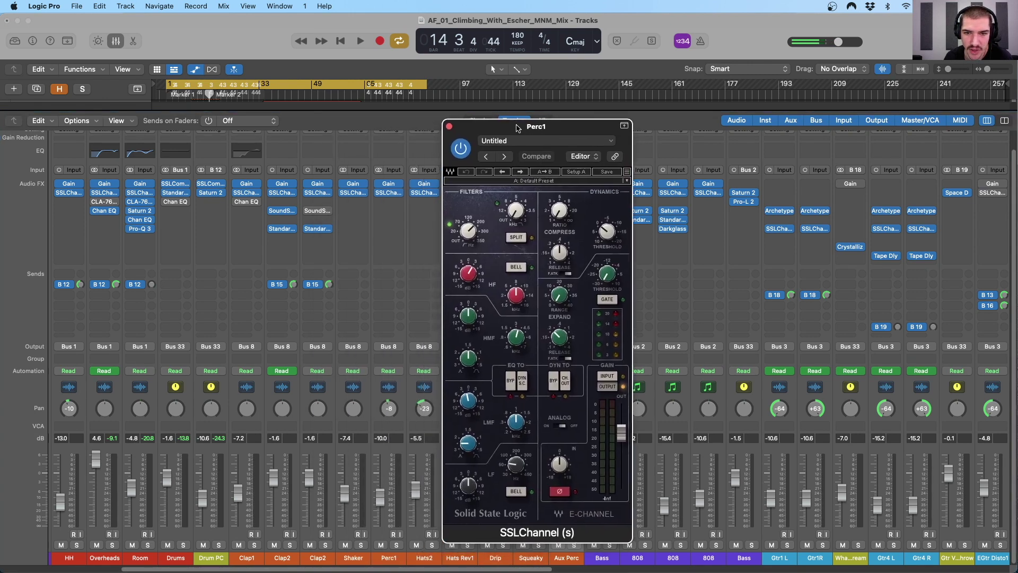
left_click(448, 126)
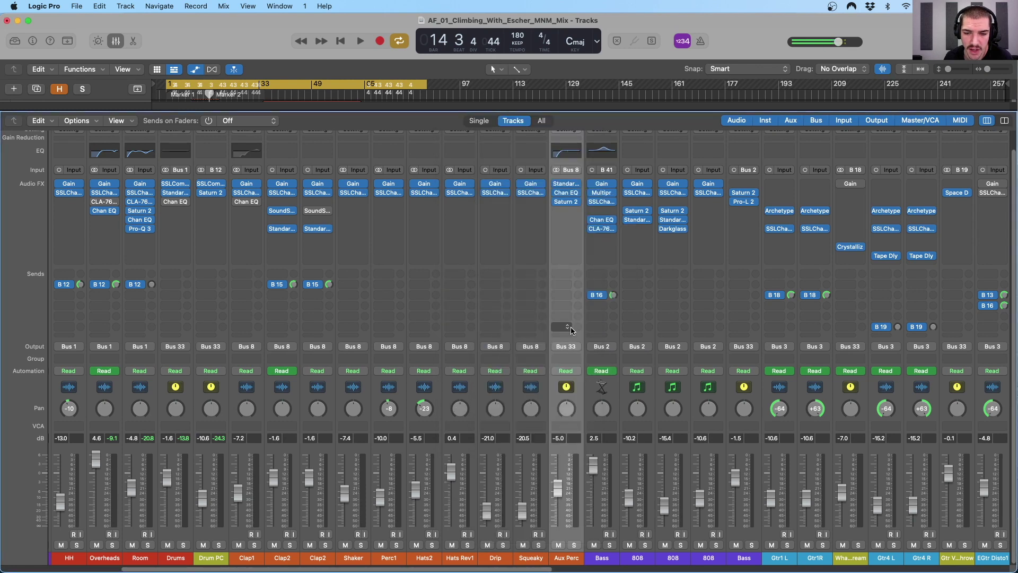
Open the Channel EQ on the Aux Perc bus, examine its low-cut curve, and close it
left_click(566, 152)
left_click_drag(535, 152, 556, 126)
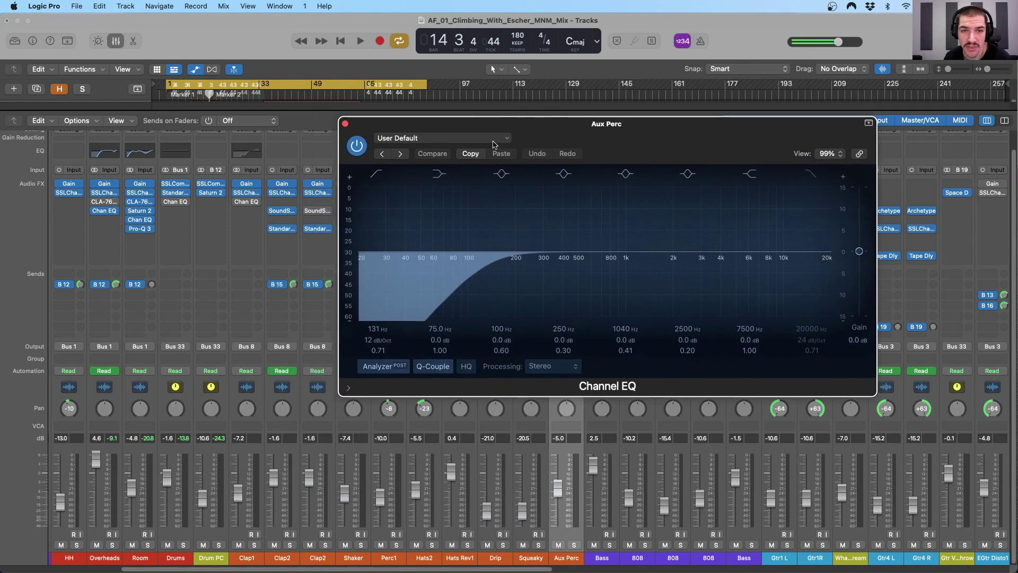
left_click(346, 125)
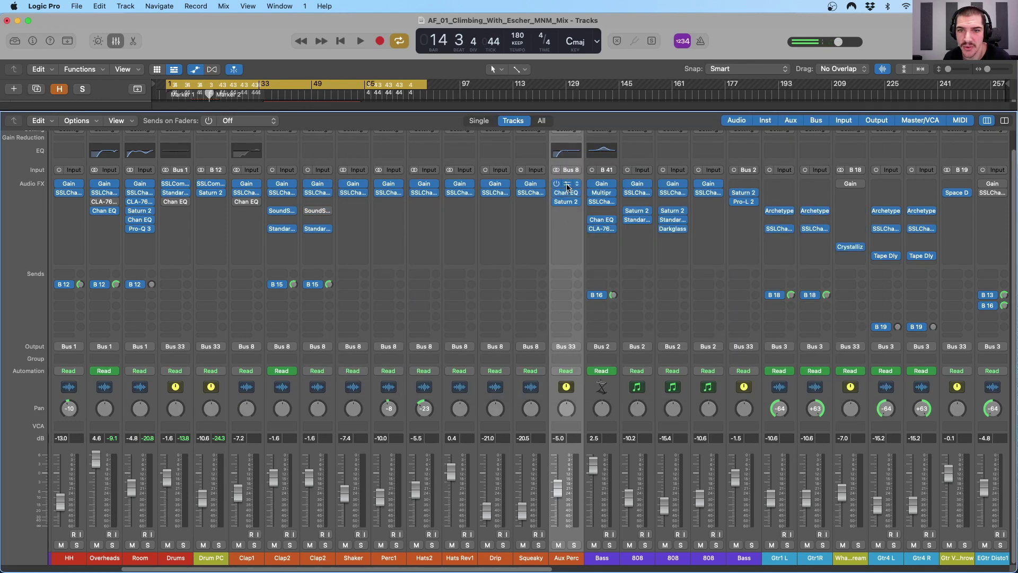
Open StandardCLIP and Saturn 2 on the Aux Perc bus and arrange their windows clear of the channel strips
left_click(567, 186)
left_click_drag(452, 157, 566, 263)
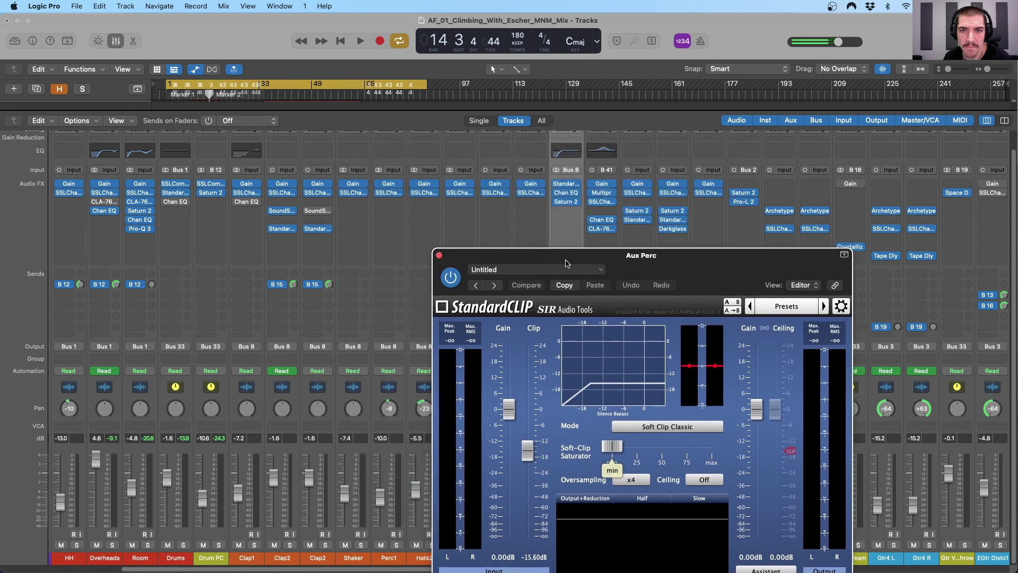
left_click(566, 201)
left_click_drag(523, 154, 774, 153)
left_click_drag(498, 260, 612, 236)
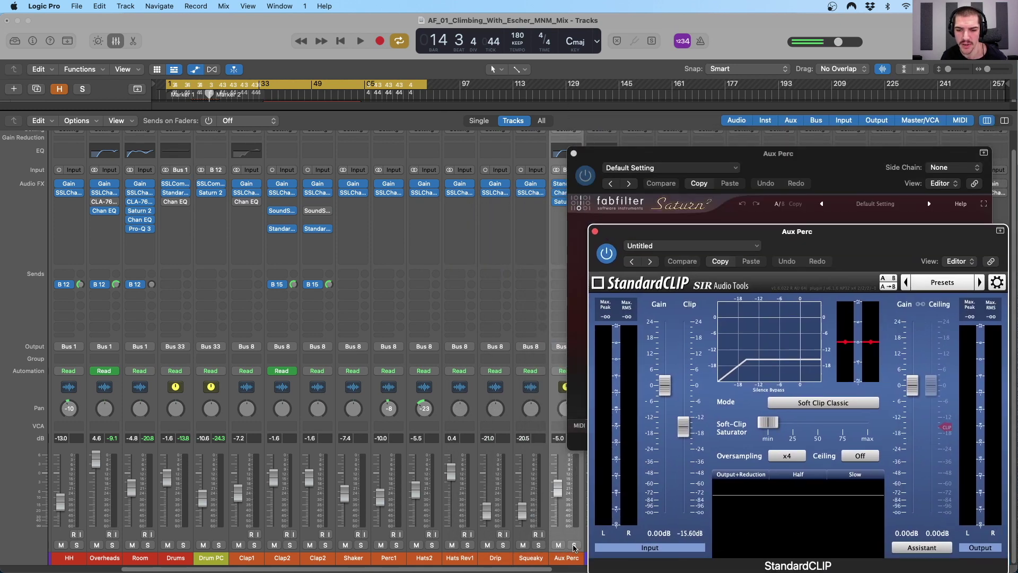
Solo Aux Perc, start playback, watch Saturn 2 and StandardCLIP process the signal, and close both plug-ins
left_click(573, 545)
key("space")
left_click_drag(655, 238, 571, 217)
left_click(706, 157)
left_click_drag(706, 157, 700, 118)
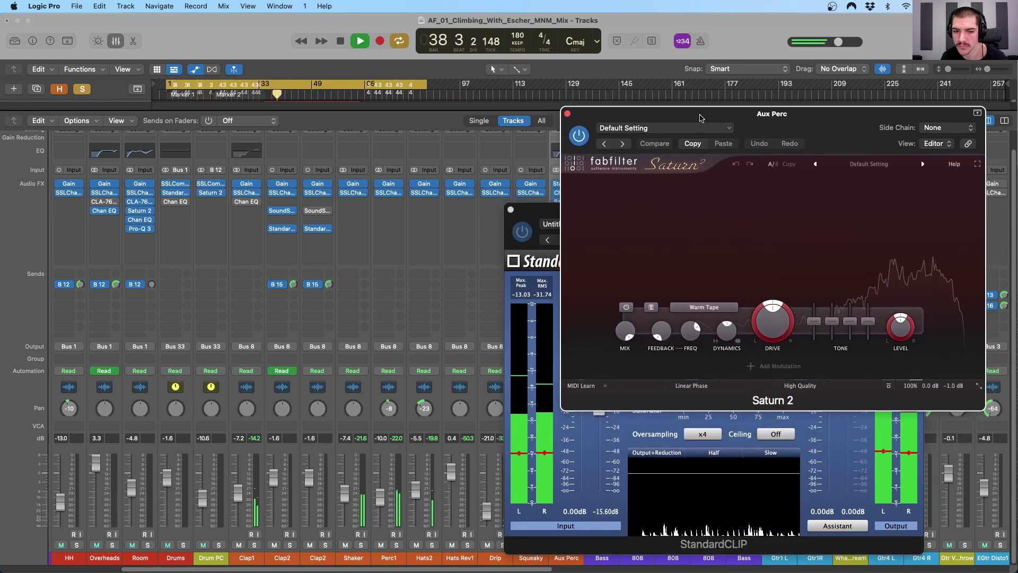
left_click(523, 217)
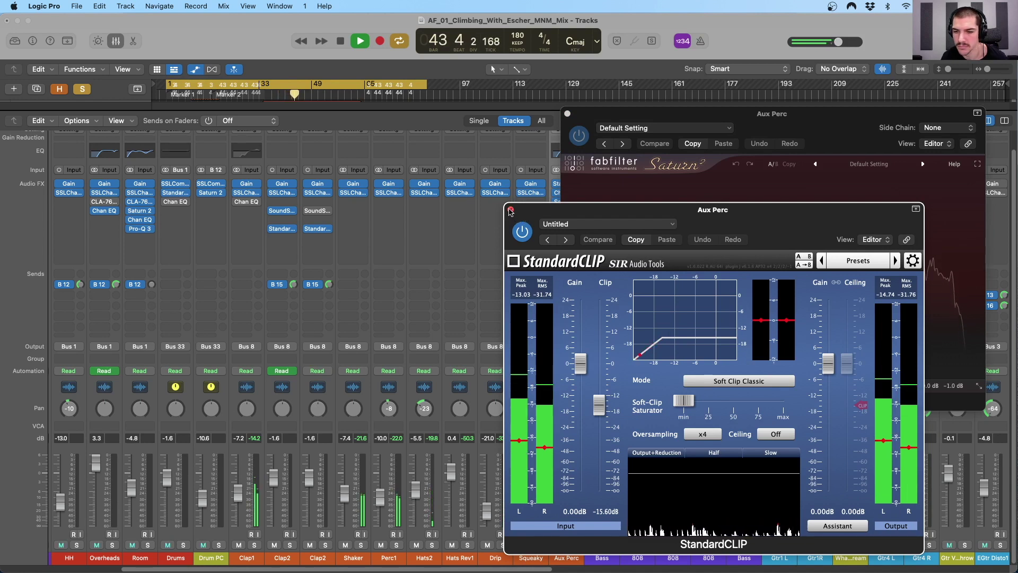
left_click(510, 211)
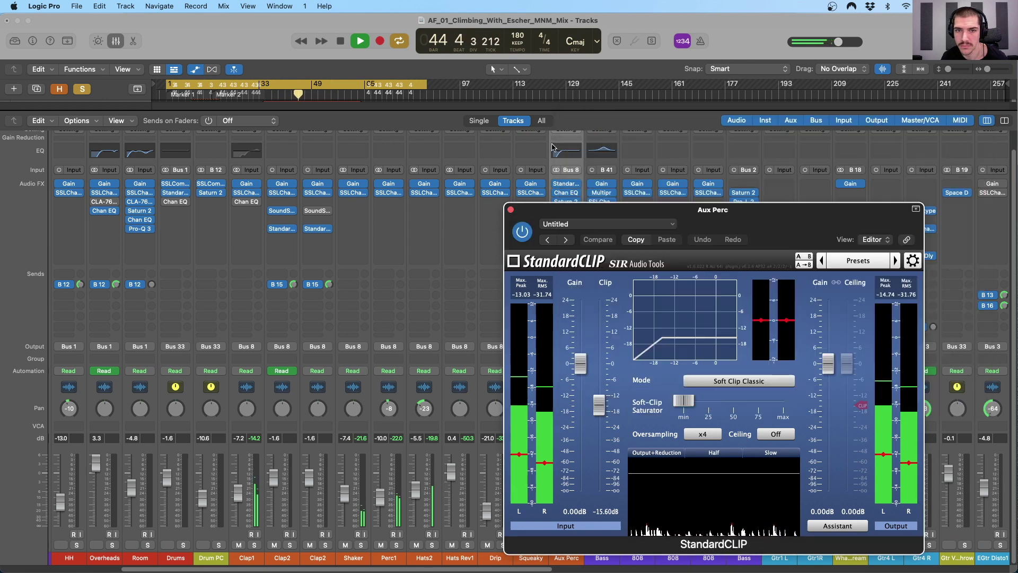
left_click(510, 210)
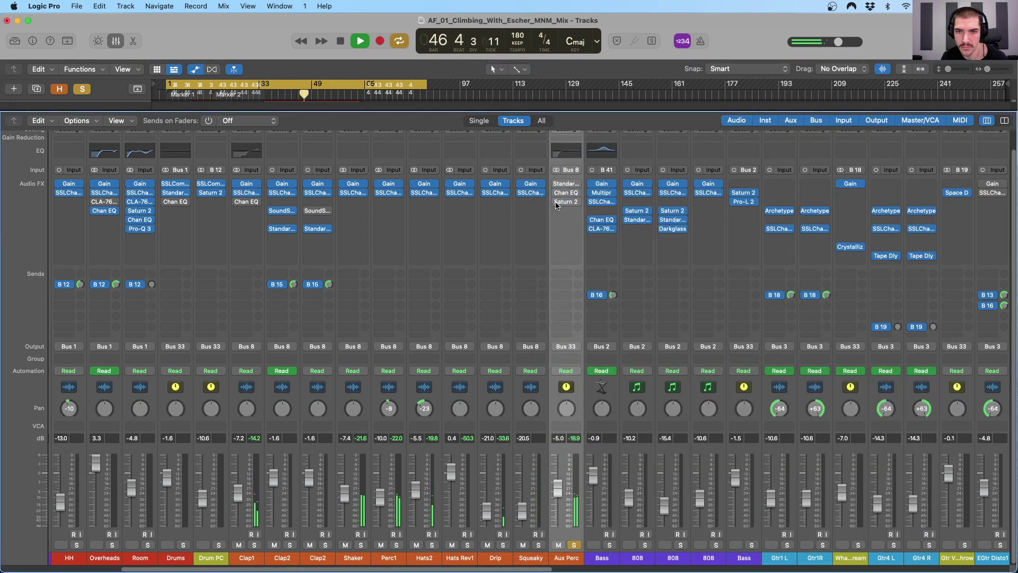
Compare the Aux Perc bus with its inserts bypassed and active, stop playback, and unsolo the bus
mouse_move(555, 206)
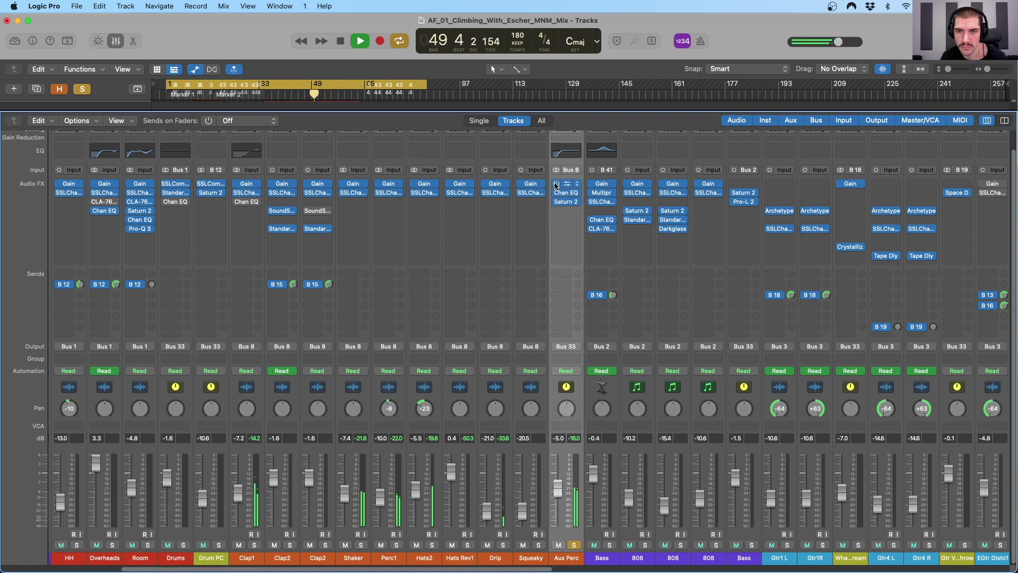
key("space")
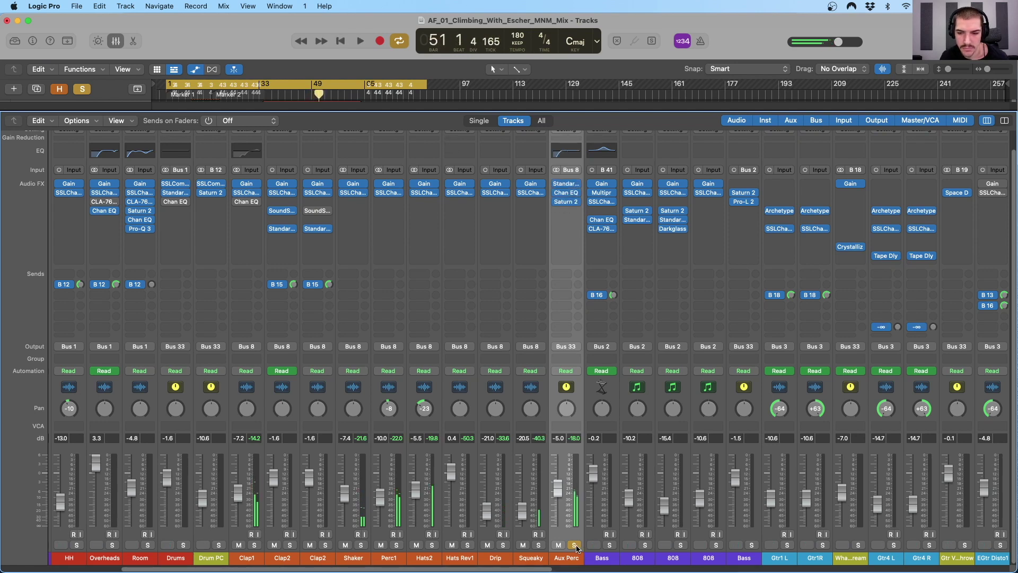
left_click(574, 545)
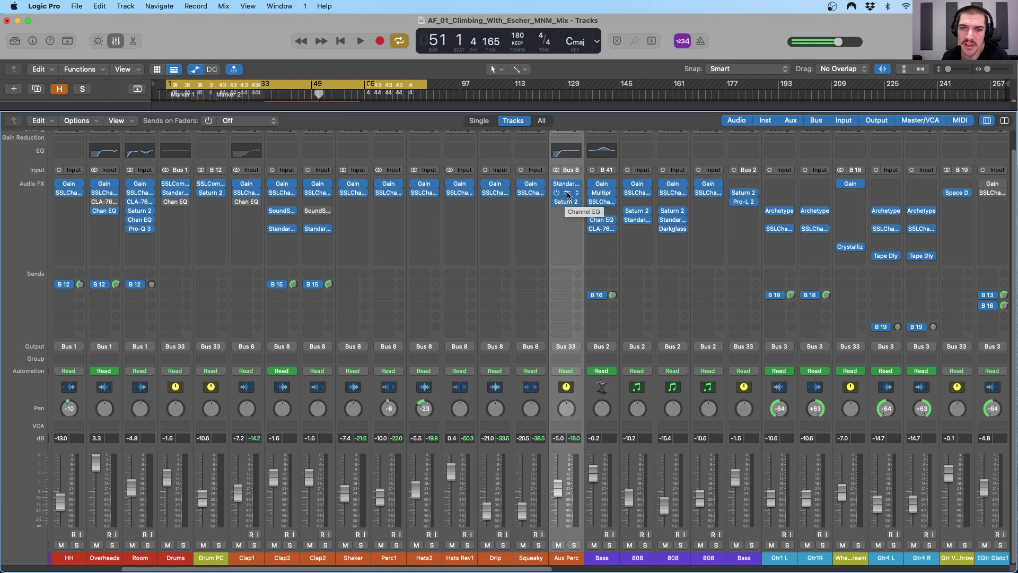
Review Aux Perc's Channel EQ low cut again, close it, and select the first Clap2 channel
left_click(566, 193)
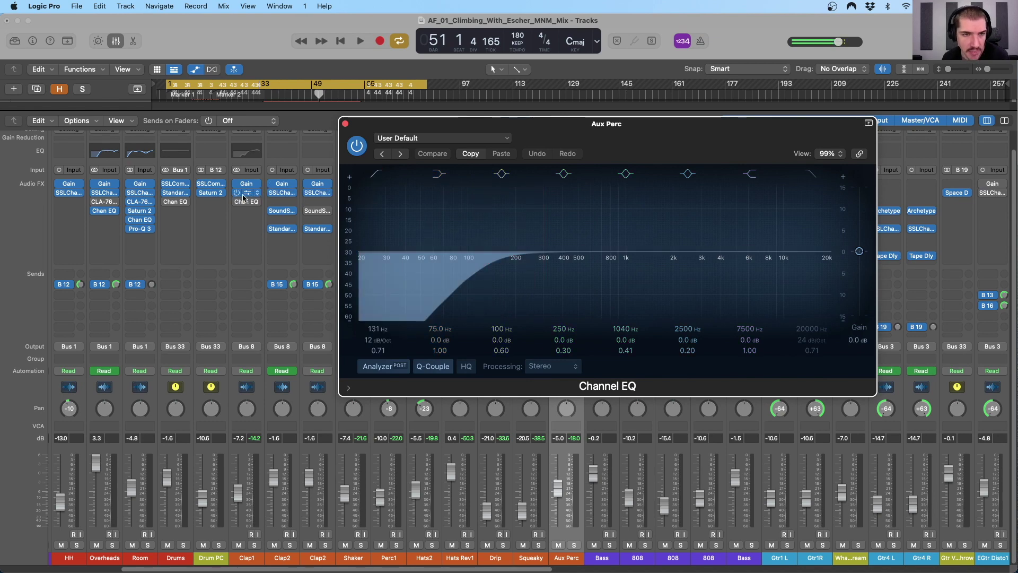
mouse_move(319, 198)
left_click(344, 123)
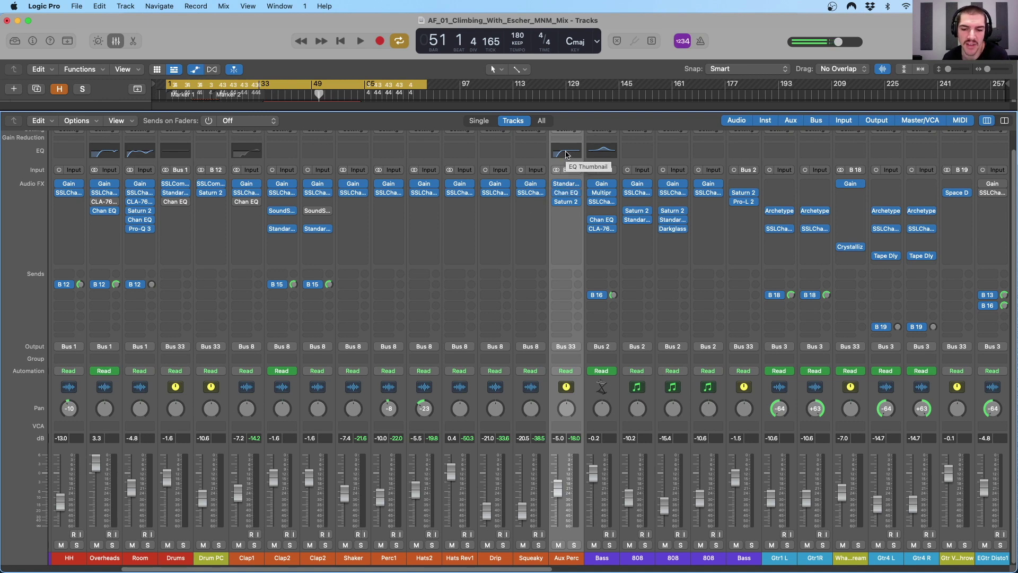
left_click(293, 415)
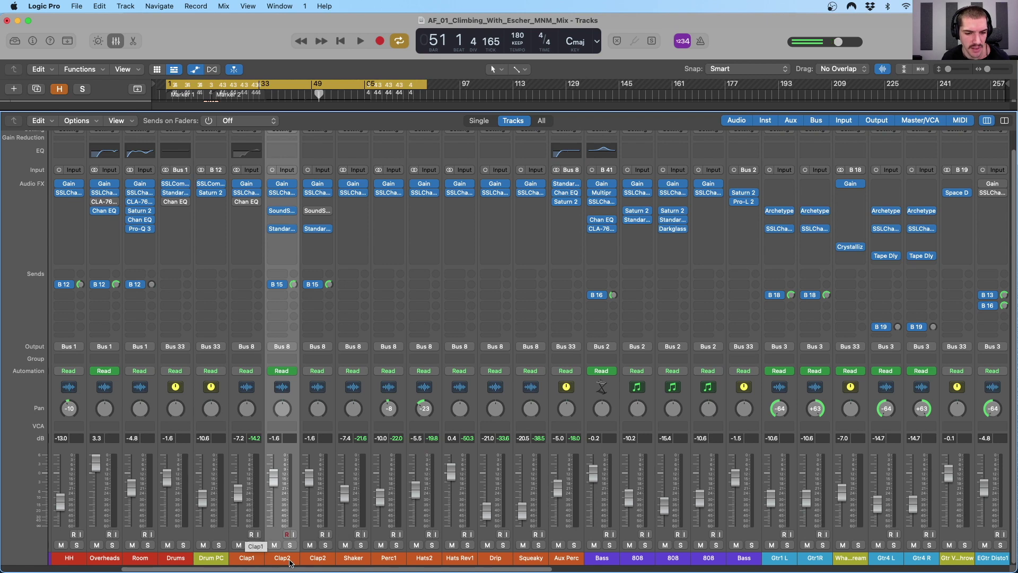
Open SoundShifter Pitch on the first Clap2 channel, enlarge the Tracks area, and show the track's pitch automation
left_click(282, 210)
left_click(282, 210)
left_click(282, 210)
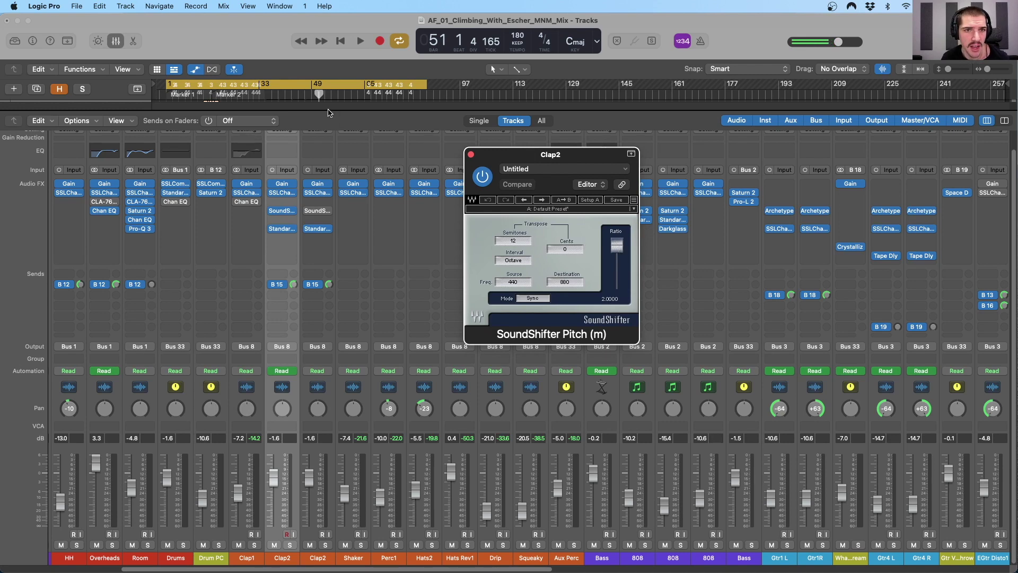
left_click_drag(329, 112, 329, 228)
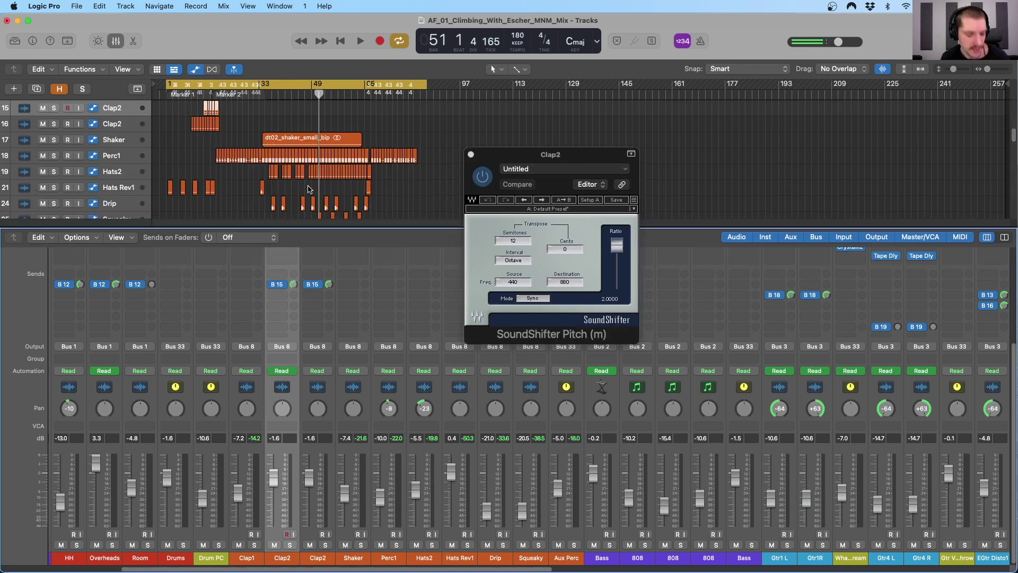
key("a")
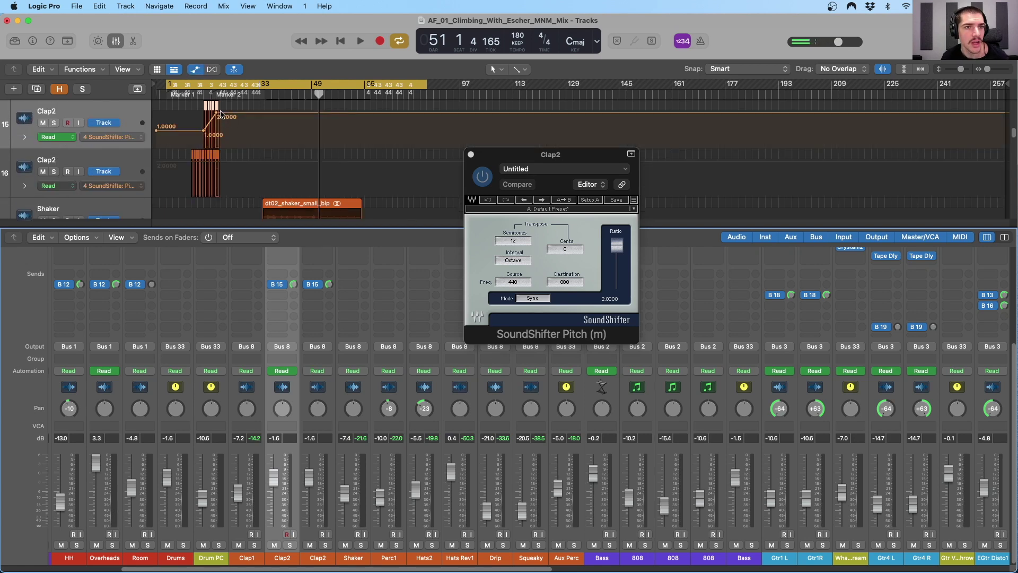
Turn cycling off, cue the playhead to bar 12 beat 3, and play the full mix through the Clap2 pitch ramp
left_click(203, 95)
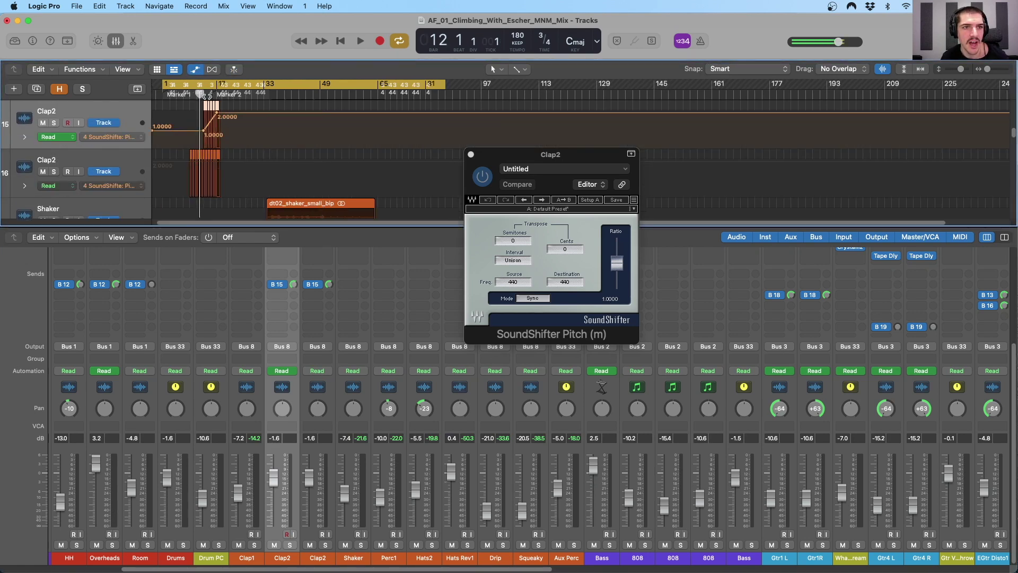
key("super+Right")
key("super+Right")
key("super+Right")
key("super+Right")
key("super+Right")
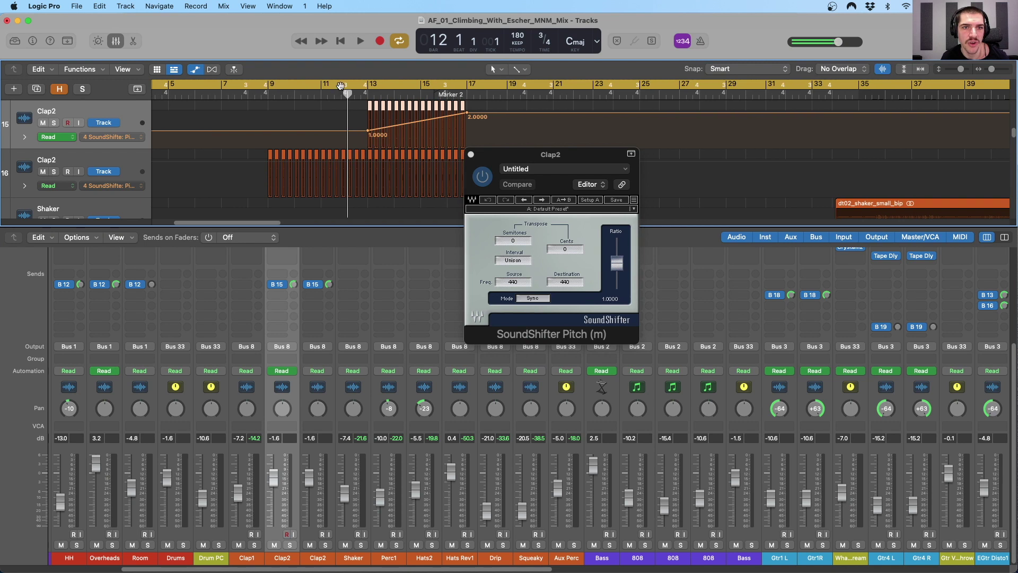
key("c")
left_click_drag(366, 94, 360, 94)
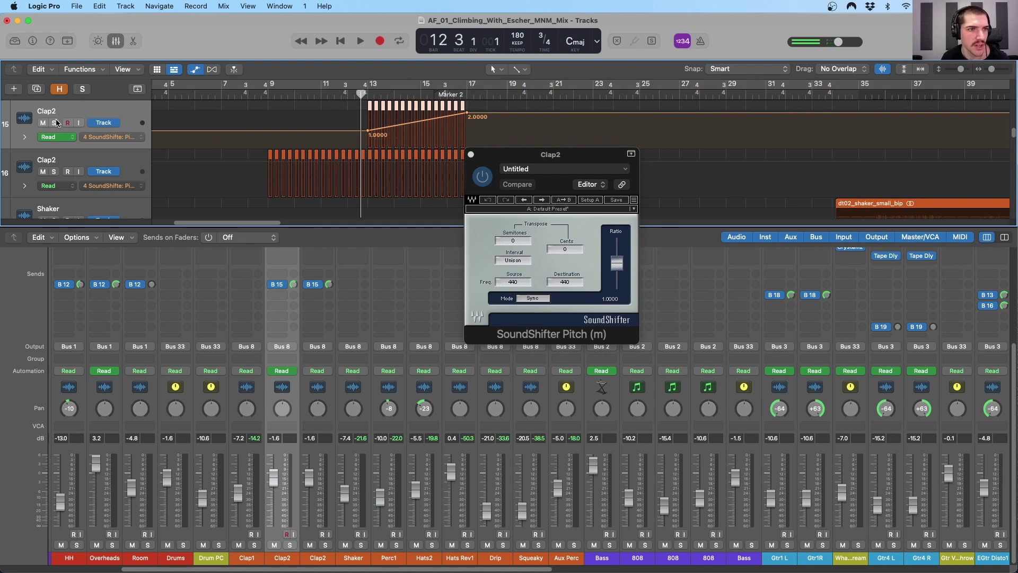
key("space")
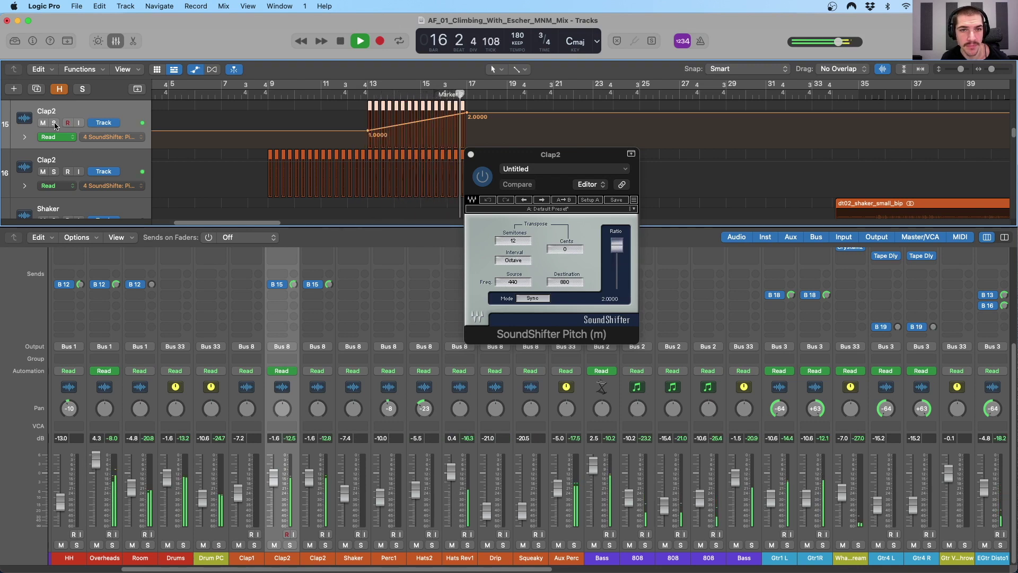
key("space")
Solo the two Clap2 tracks and play their pitch rise, stop playback, unsolo them, and close SoundShifter Pitch
left_click(54, 123)
key("space")
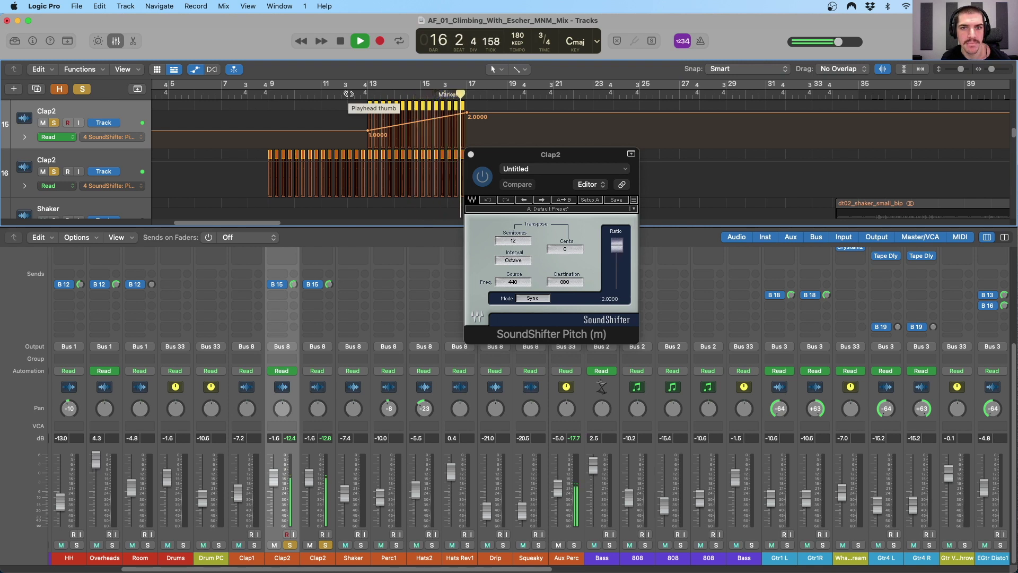
key("space")
left_click(470, 154)
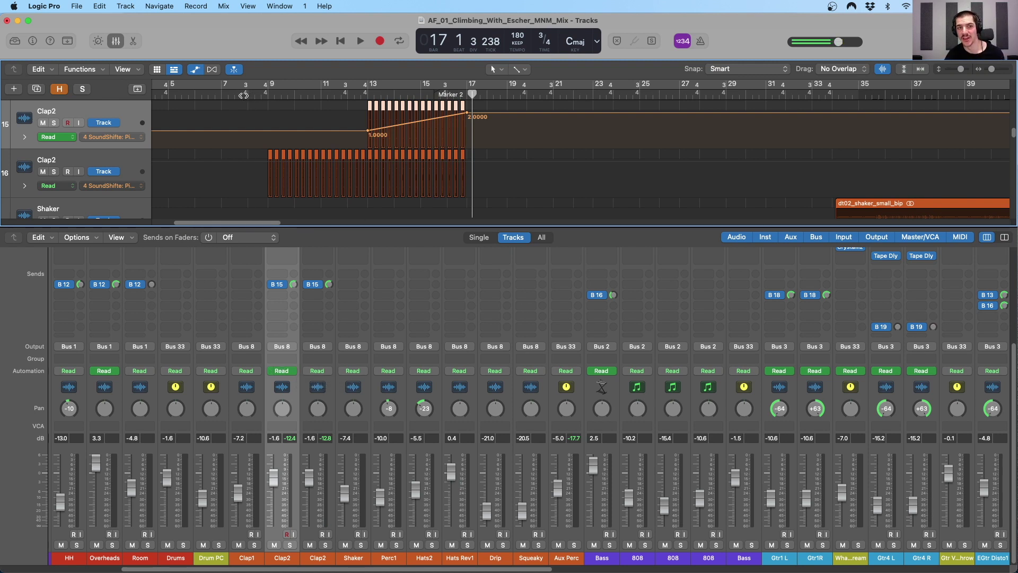
Cue the playhead to bar 8, ahead of the Clap2 regions, and hide the track automation
left_click(216, 95)
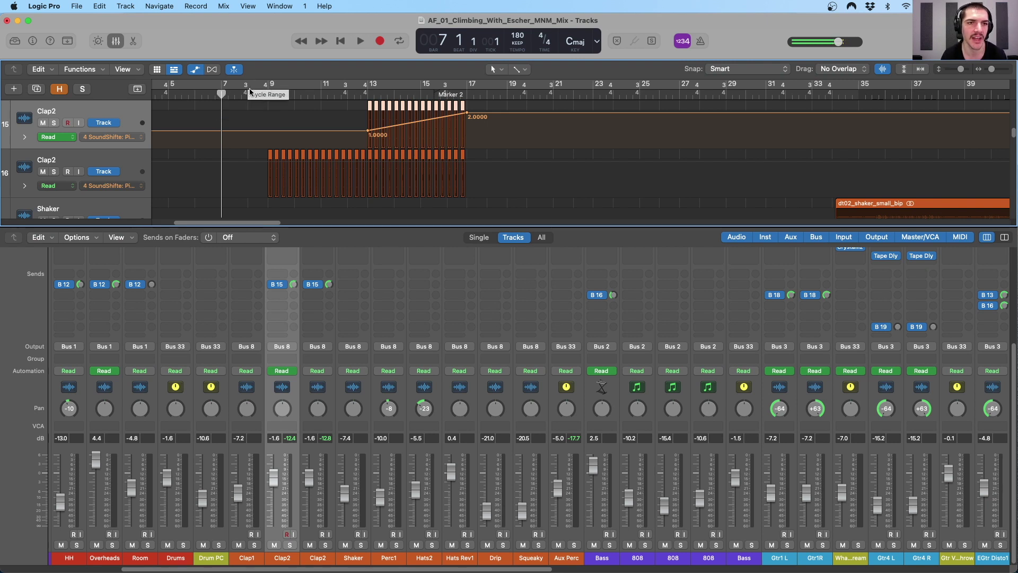
left_click_drag(221, 94, 247, 93)
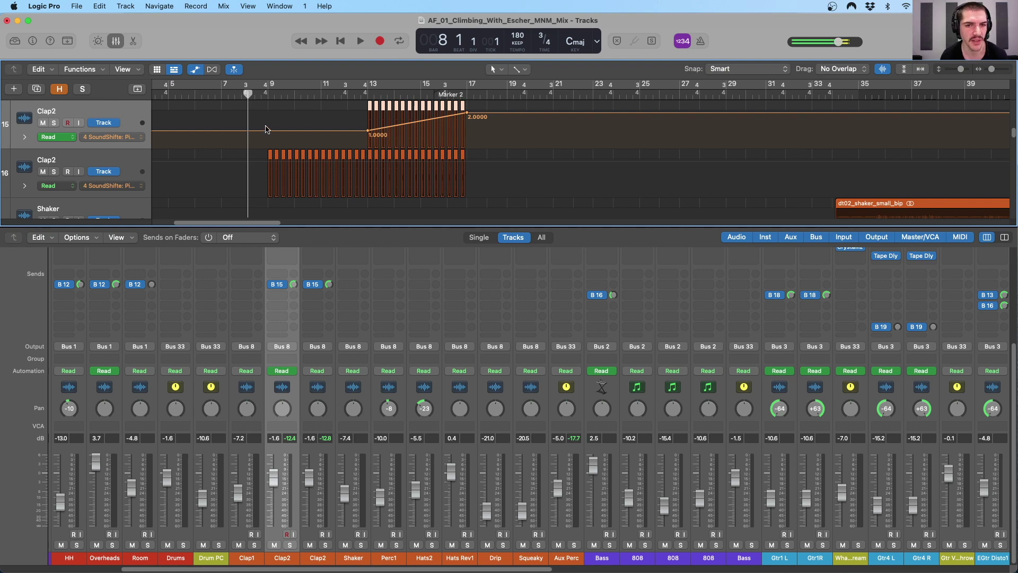
scroll(272, 129, "down", 4)
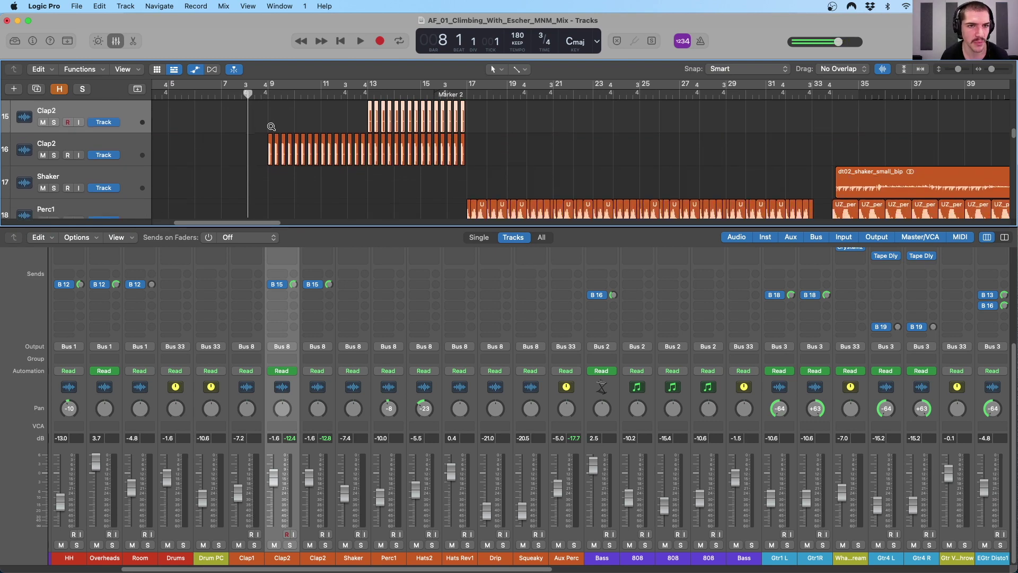
Play the Clap2 build-up into bar 17 with its pitch automation shown, and check where the Clap2 Bus 15 send goes
scroll(272, 129, "up", 4)
scroll(272, 129, "up", 1)
key("space")
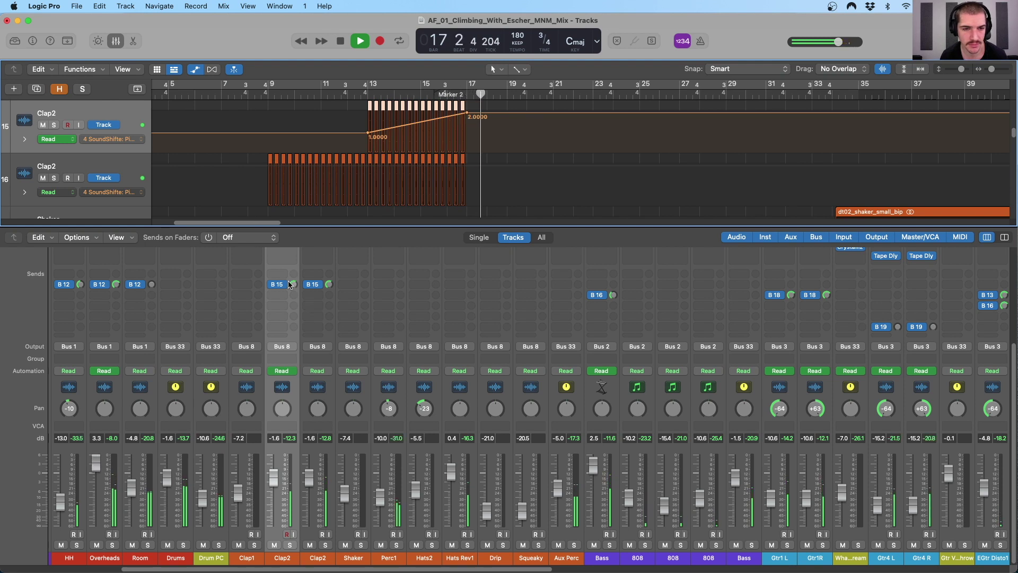
key("space")
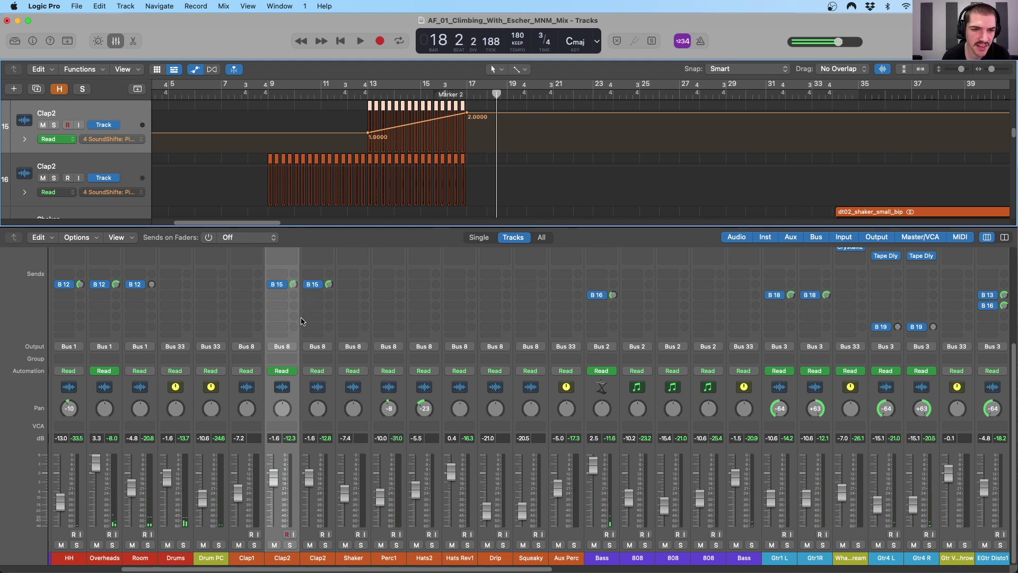
left_click(281, 286)
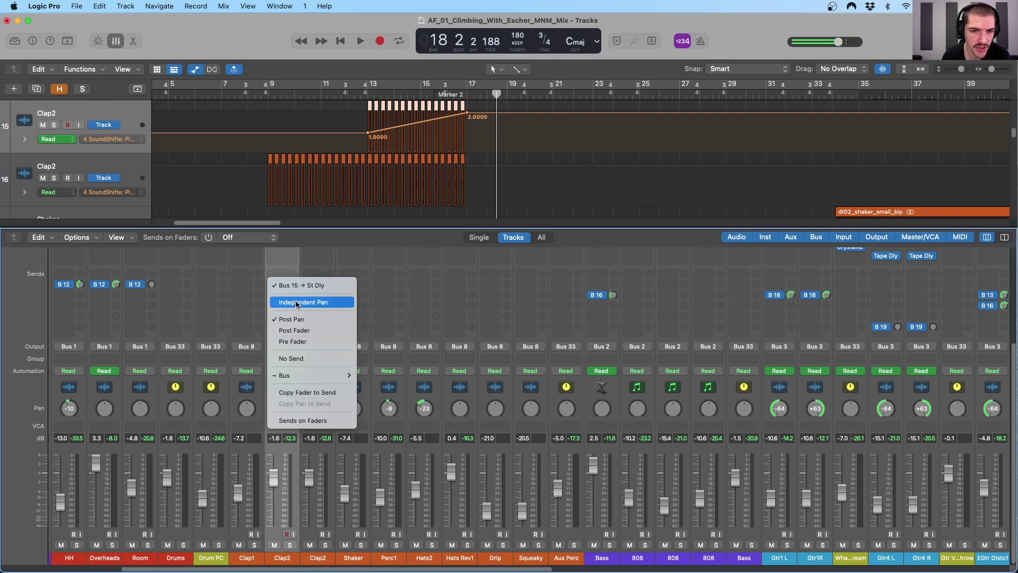
left_click(268, 402)
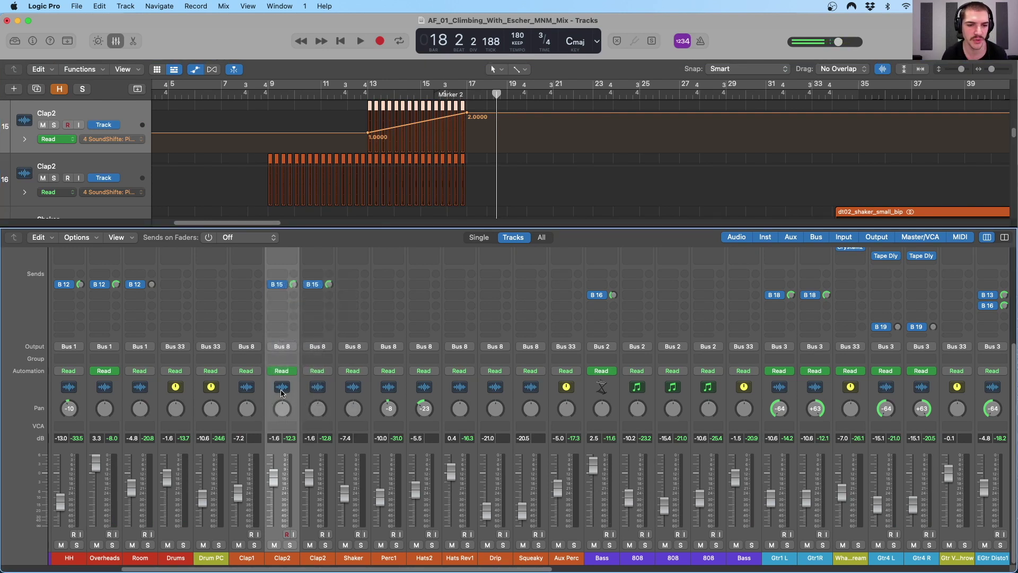
Select the Snare Top and Snare Btm channels and check the destination of their Bus 11 send
scroll(289, 371, "left", 3)
scroll(291, 373, "left", 5)
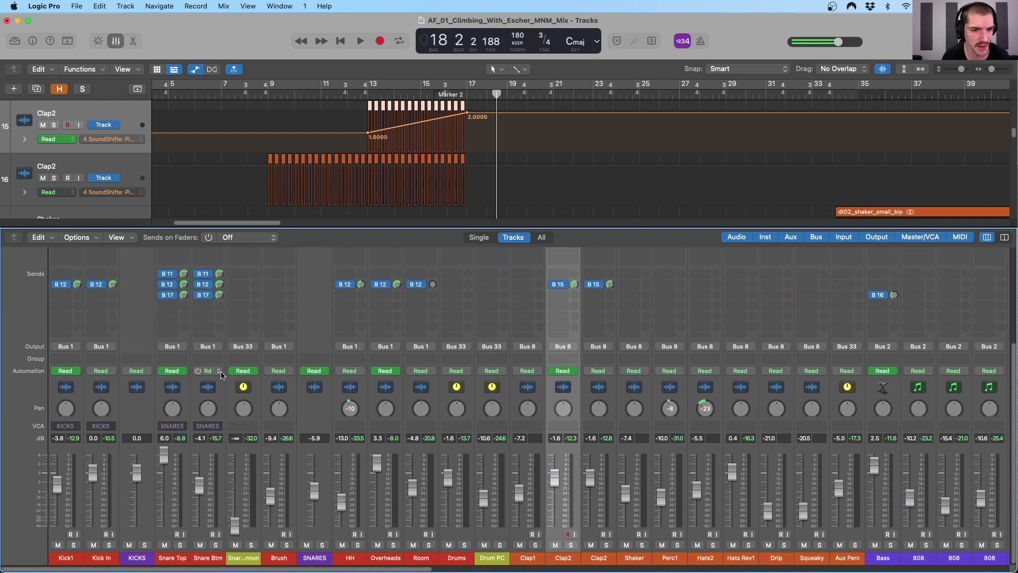
left_click(209, 393)
left_click(189, 393, "shift")
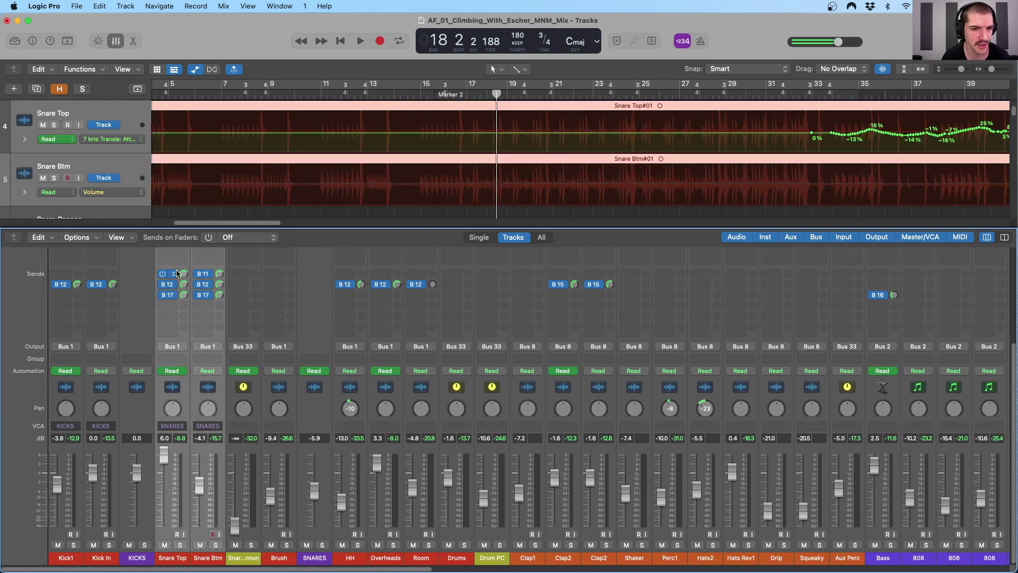
left_click(169, 275)
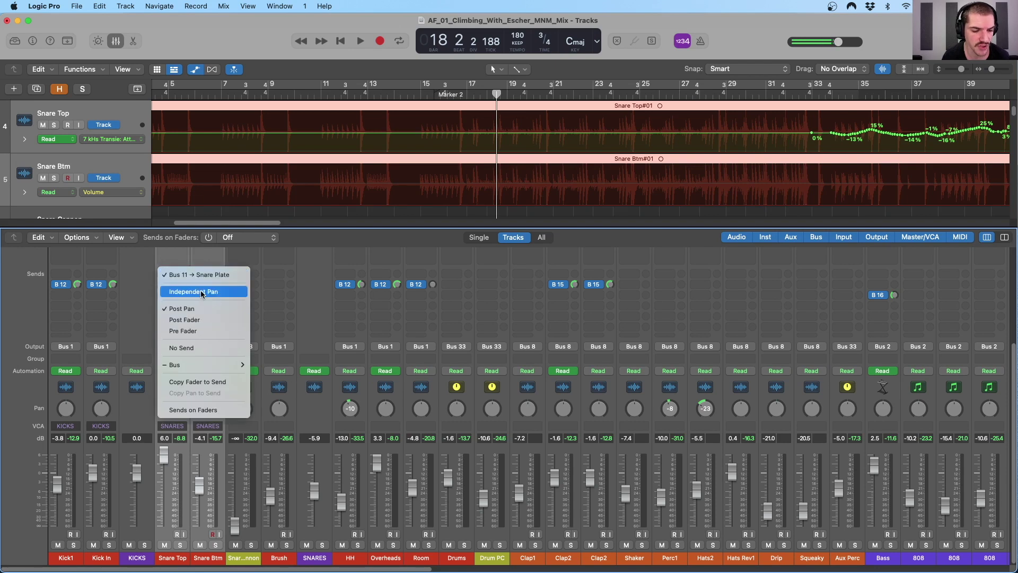
left_click(223, 425)
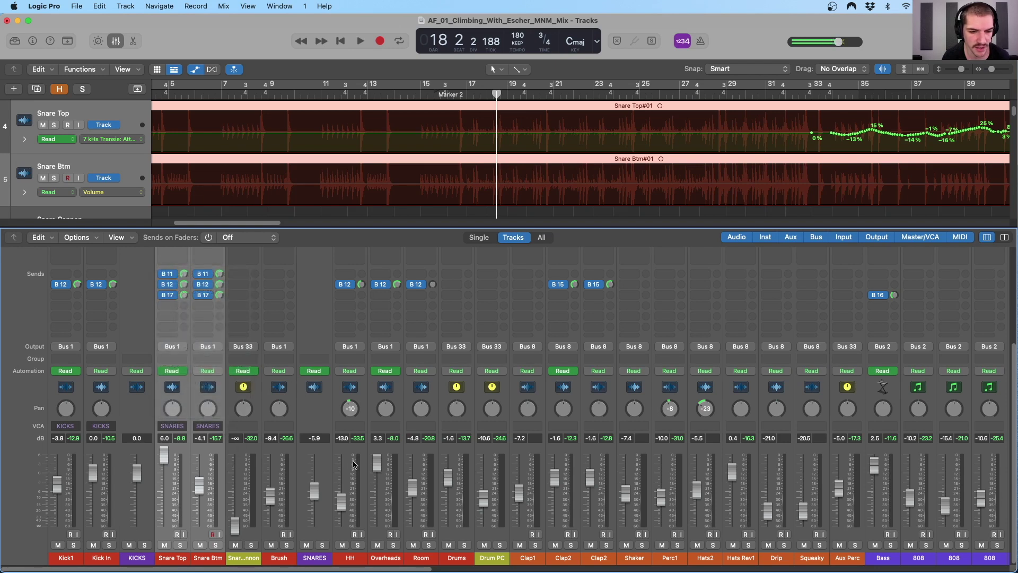
Find the Snare Plate aux channel and examine the reverb settings of its Space Designer plug-in
scroll(354, 464, "right", 10)
scroll(354, 465, "right", 10)
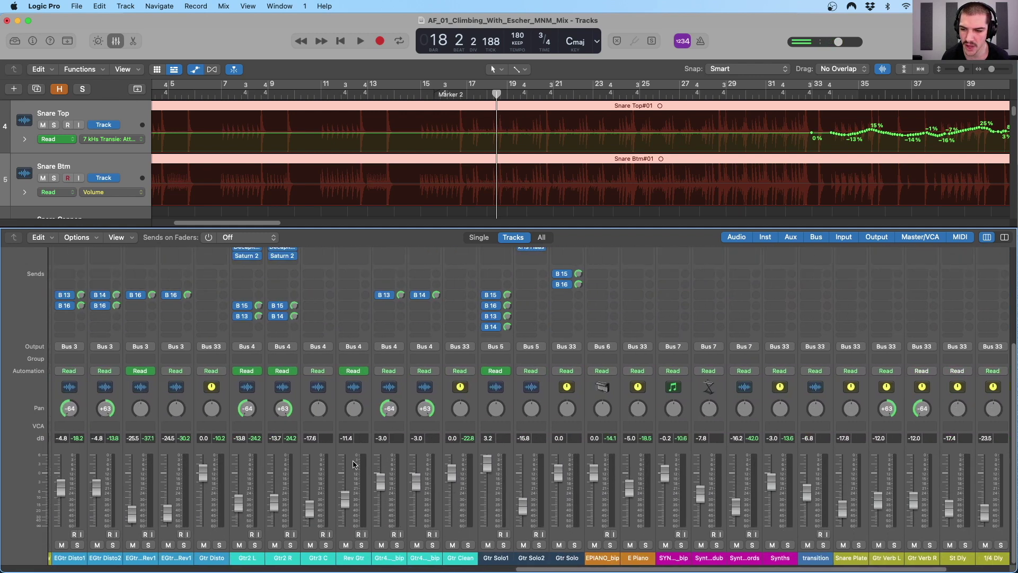
scroll(531, 397, "up", 5)
left_click(718, 393)
scroll(717, 357, "up", 1)
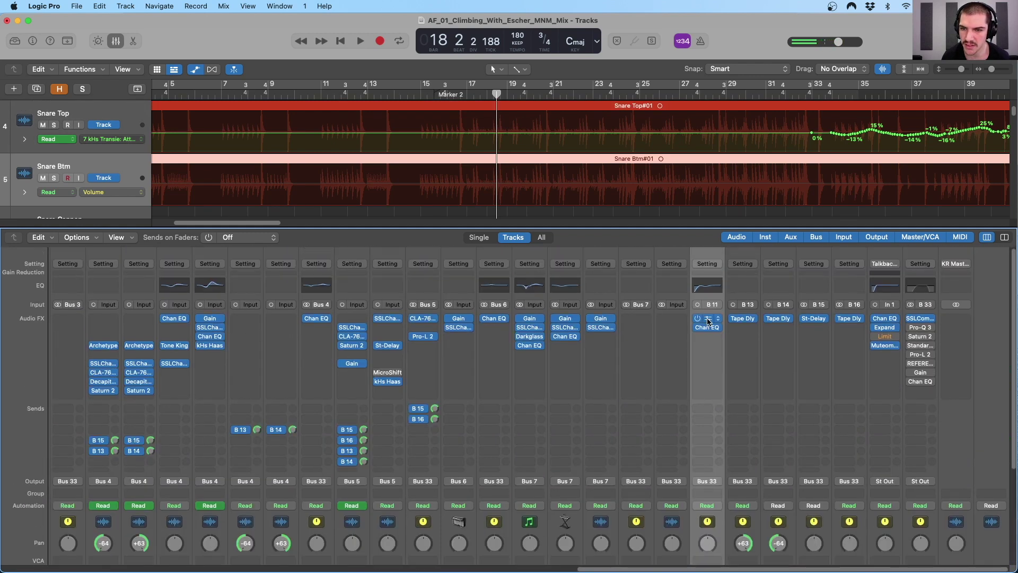
left_click(708, 319)
left_click_drag(626, 165, 566, 105)
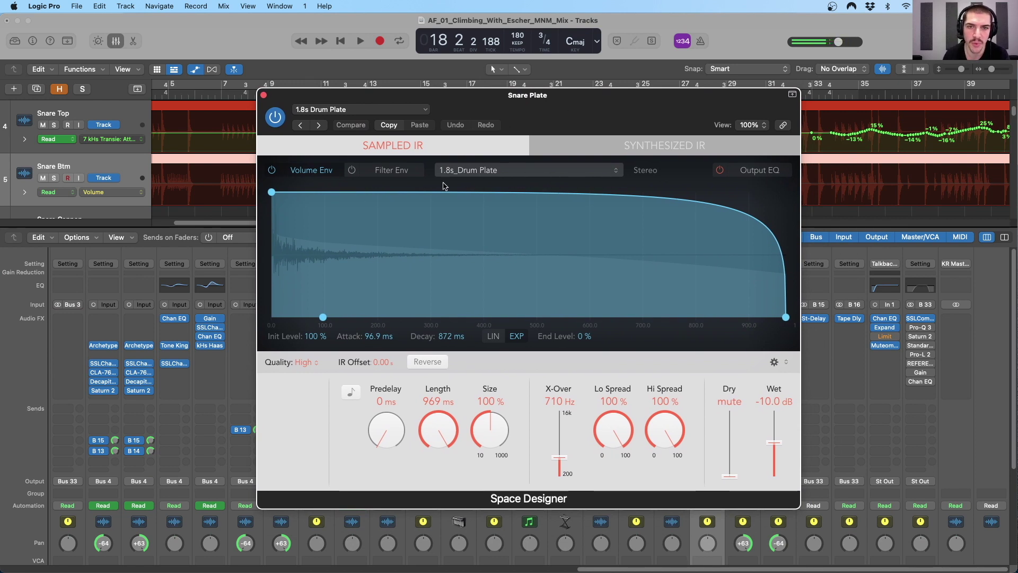
left_click(264, 96)
left_click(294, 108)
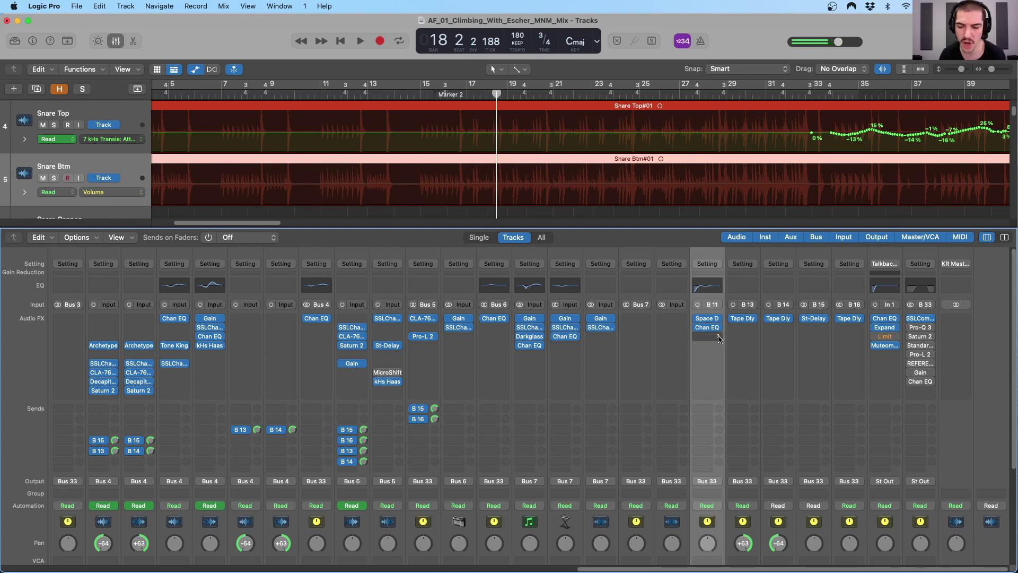
Set the 394 Hz band in the Snare Plate channel's Channel EQ to -3.0 dB and close the plug-in
scroll(714, 371, "down", 2)
scroll(715, 371, "down", 5)
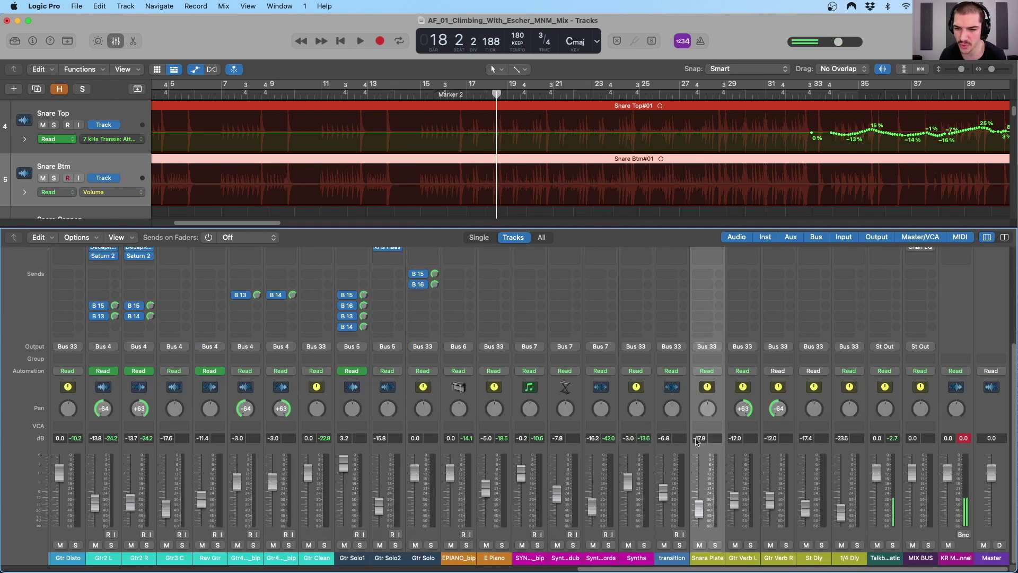
scroll(705, 403, "up", 7)
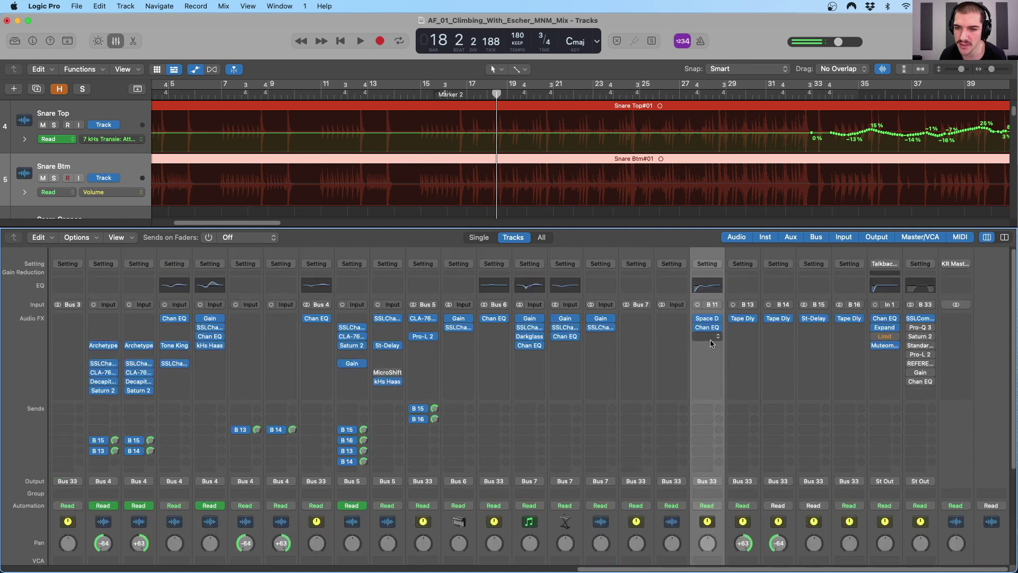
left_click(707, 287)
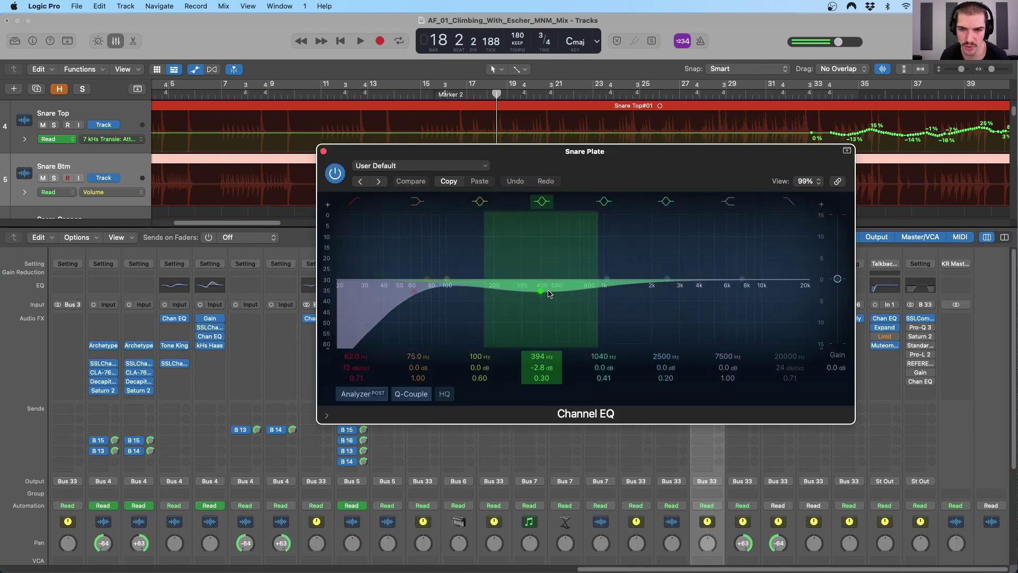
left_click_drag(538, 295, 541, 295)
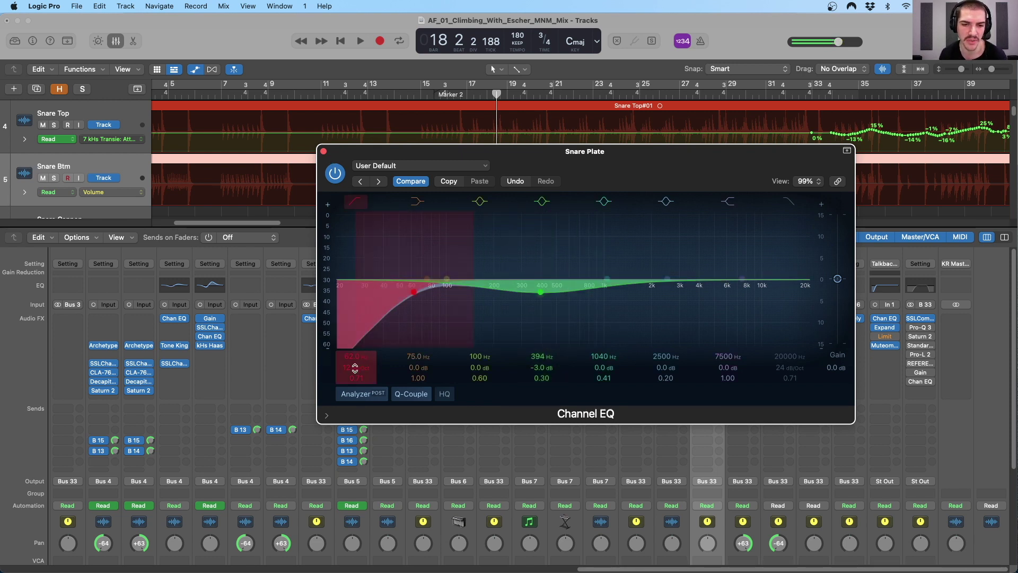
left_click(324, 151)
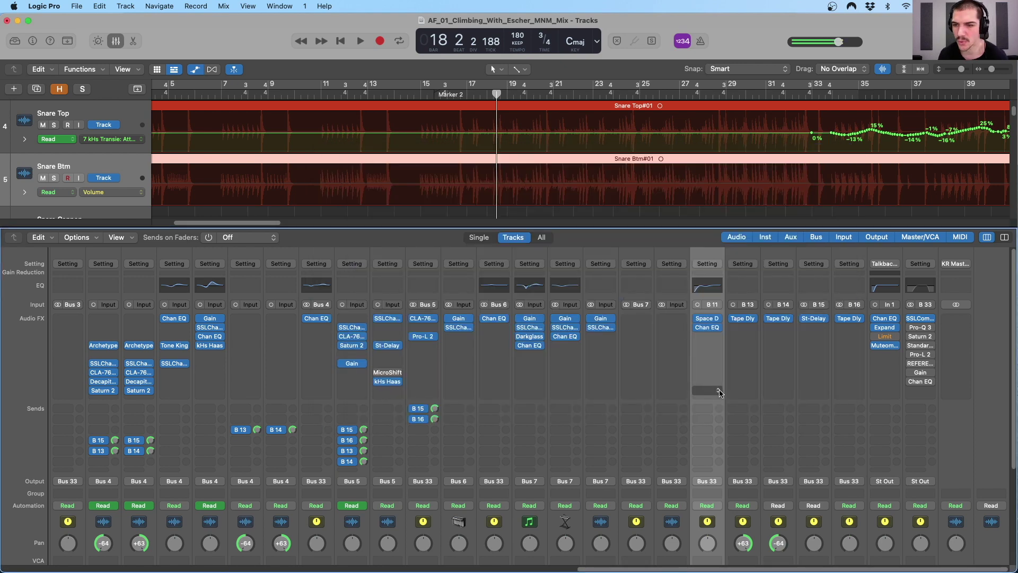
Examine the Stereo Delay settings on the St Dly aux channel, including delay times and filter cuts, and close the plug-in
scroll(838, 407, "down", 5)
left_click(798, 484)
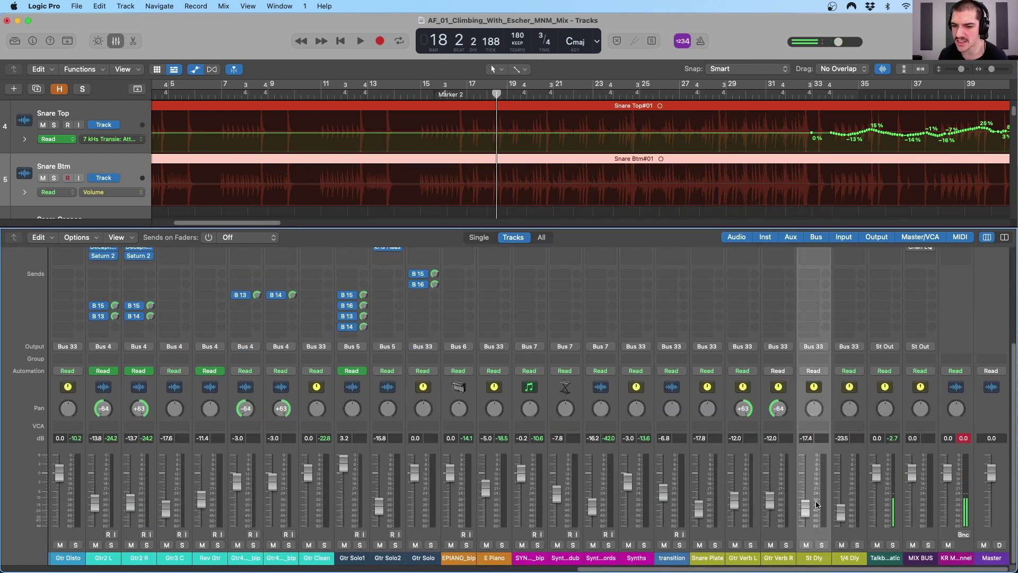
scroll(817, 504, "up", 5)
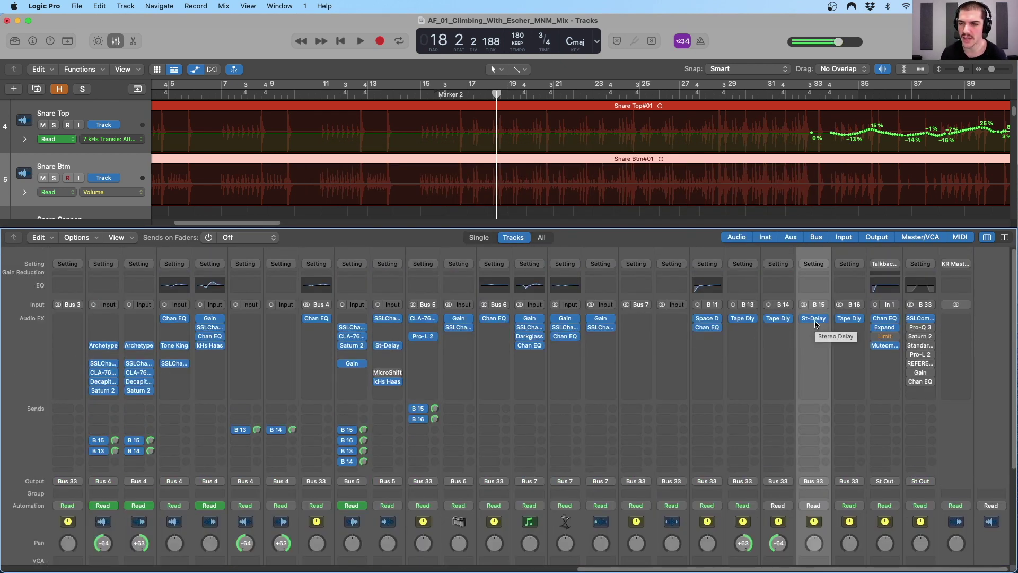
left_click(813, 320)
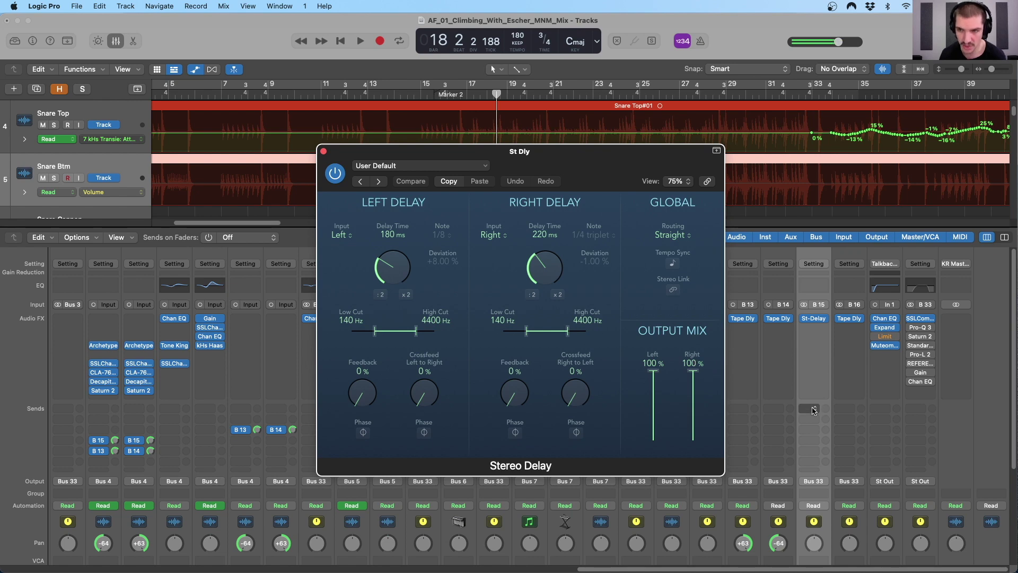
scroll(816, 414, "down", 1)
scroll(821, 493, "up", 1)
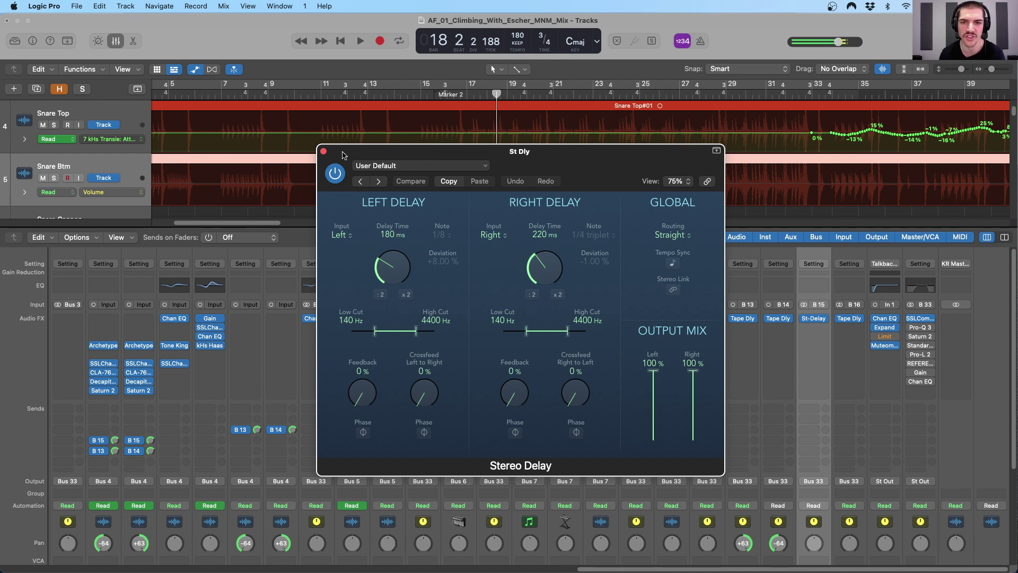
mouse_move(338, 155)
left_mouse_down()
mouse_move(353, 156)
mouse_move(343, 157)
left_mouse_up()
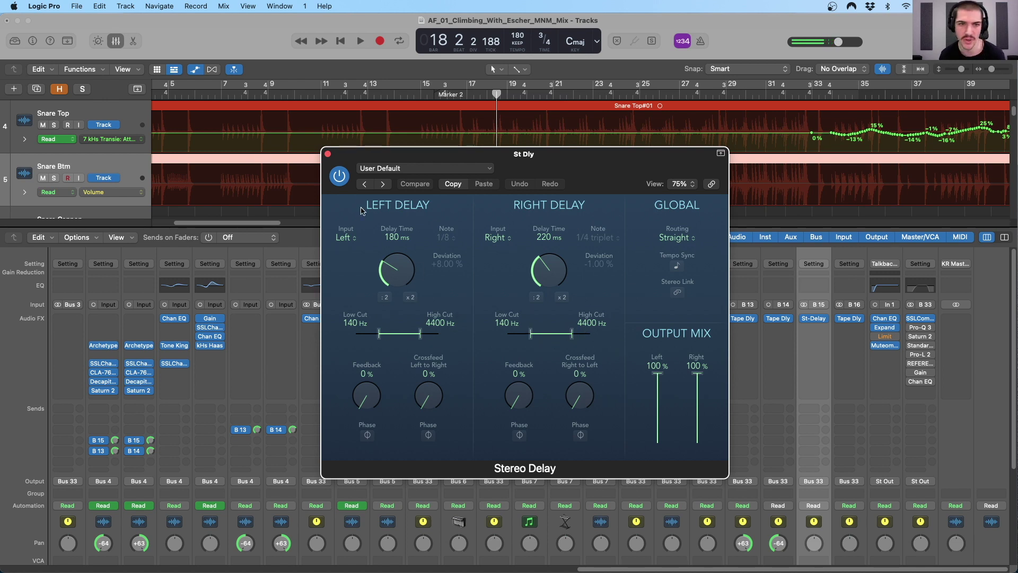
left_click(328, 154)
Solo all drum and percussion channels from Kick1 through Aux Perc and play them back
scroll(450, 461, "left", 10)
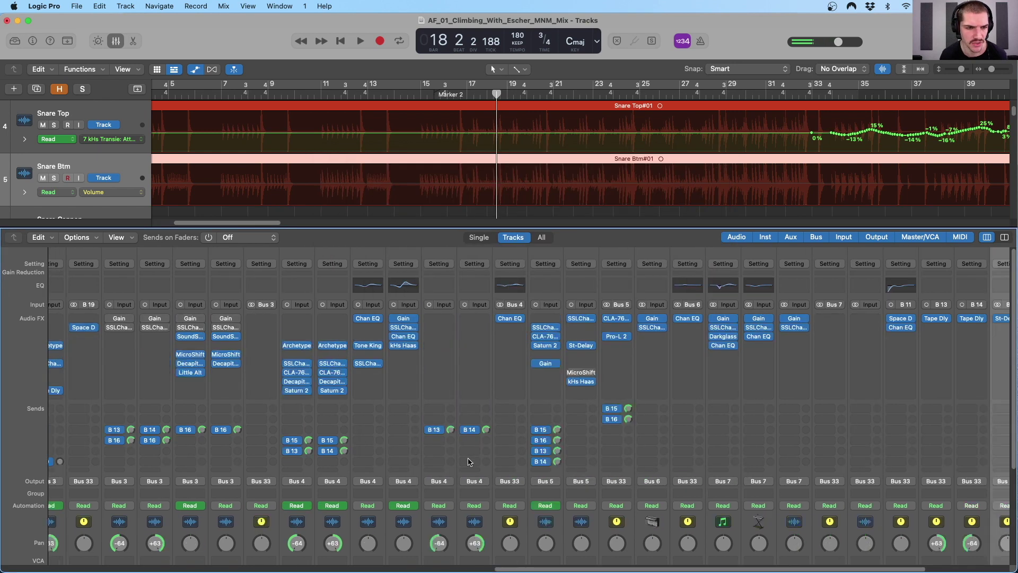
scroll(438, 458, "left", 15)
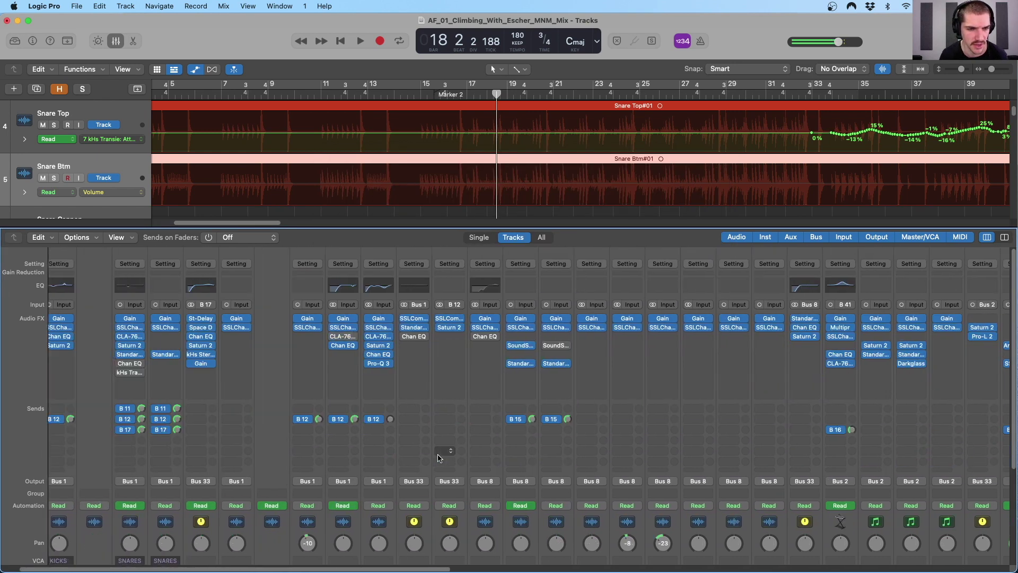
scroll(484, 439, "down", 5)
scroll(484, 439, "right", 10)
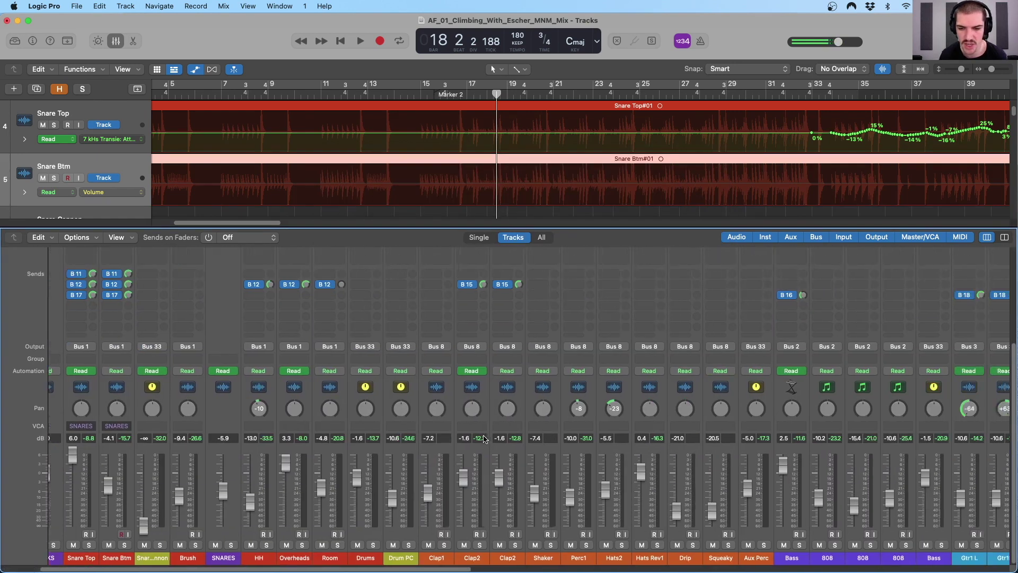
left_click(592, 403)
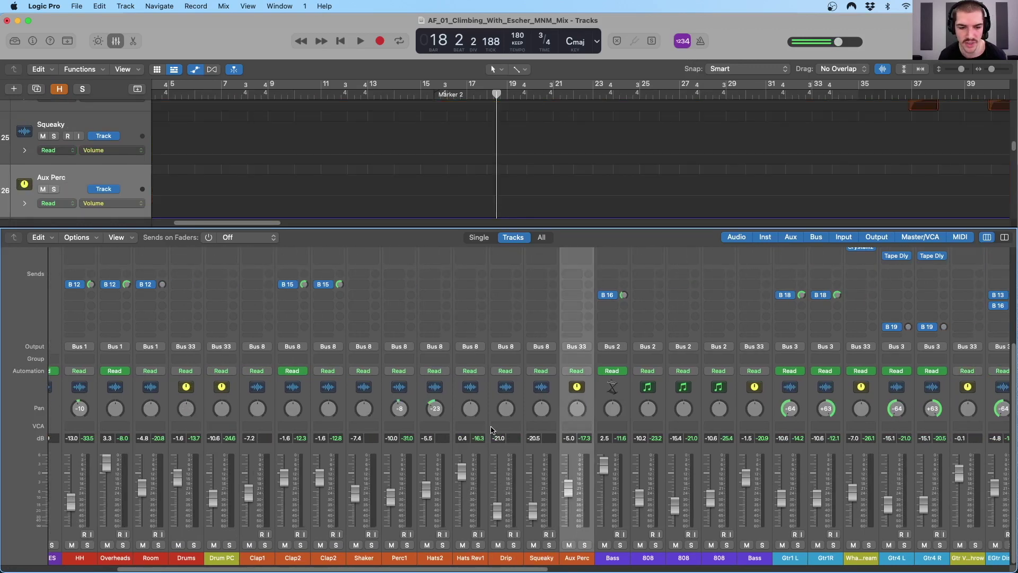
scroll(491, 429, "left", 8)
left_click(80, 401, "shift")
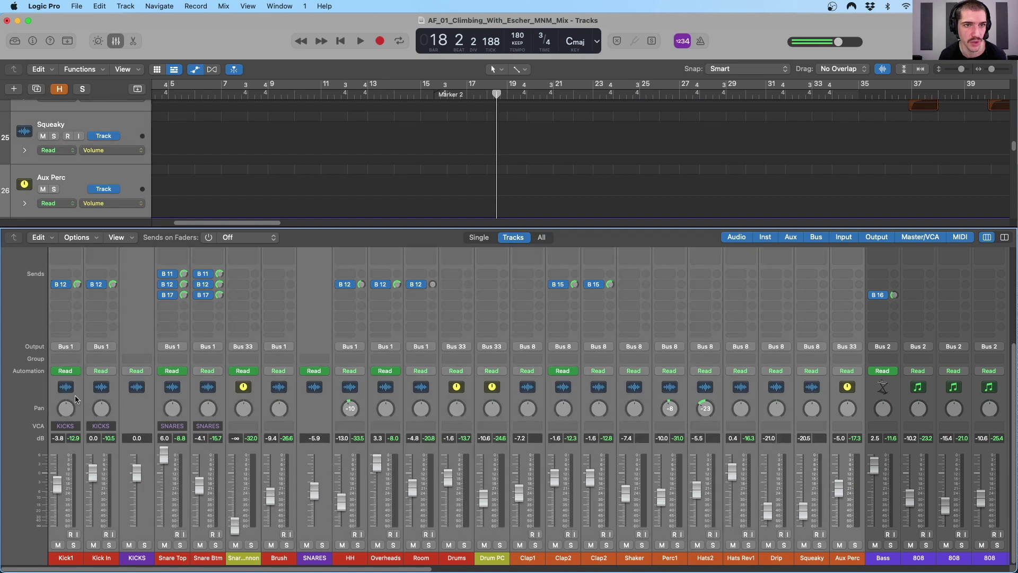
key("space")
left_click(109, 545)
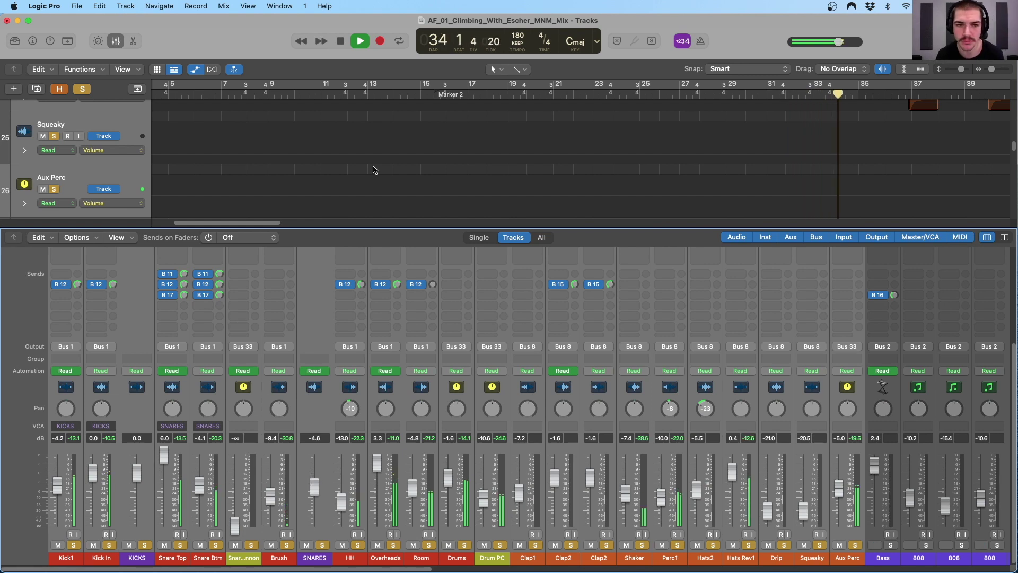
Hide the track automation and play the soloed drums from about bar 49 and again from the start of the song
scroll(435, 149, "down", 6)
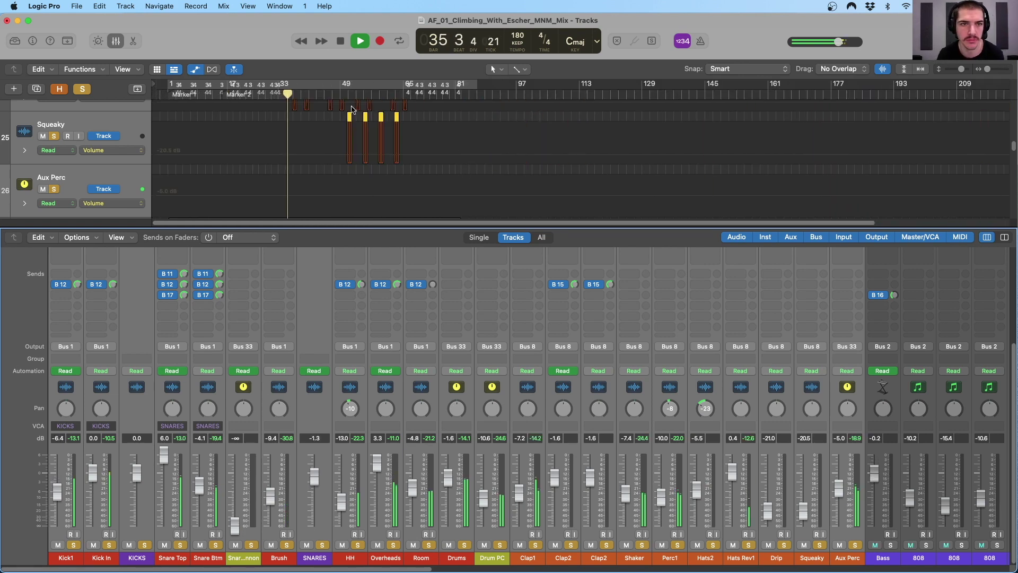
scroll(371, 127, "up", 5)
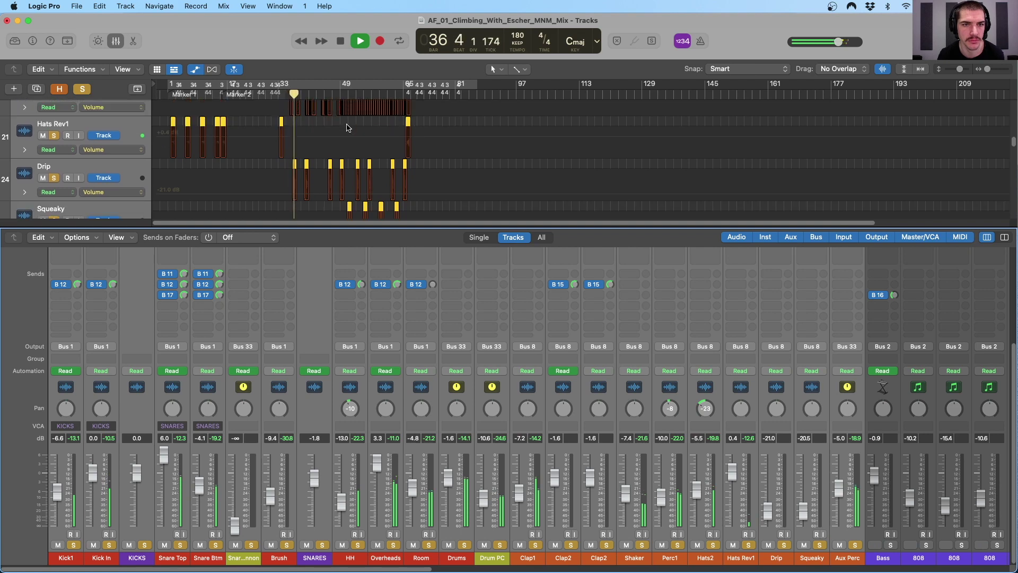
key("a")
scroll(335, 162, "down", 1)
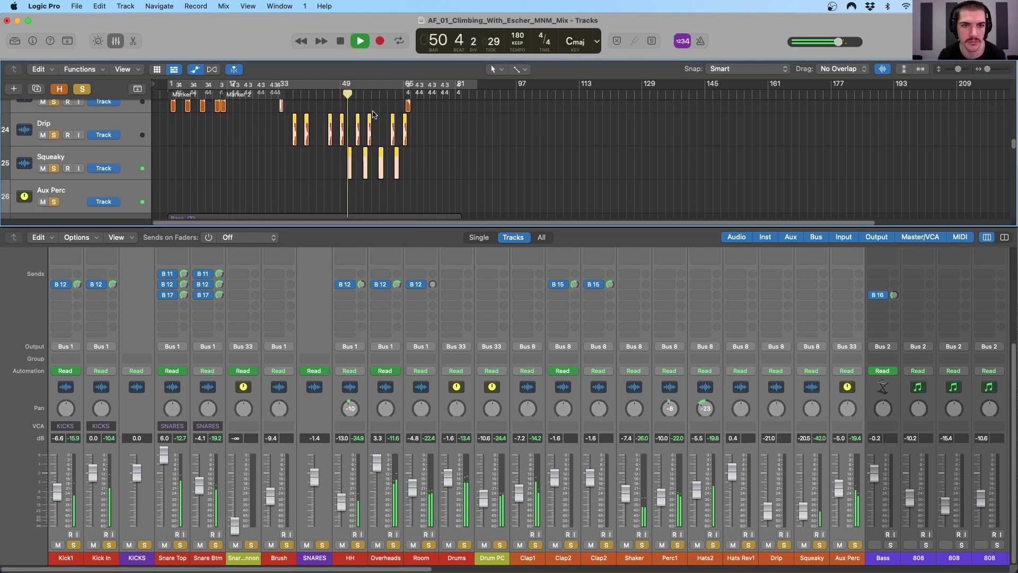
left_click(171, 94)
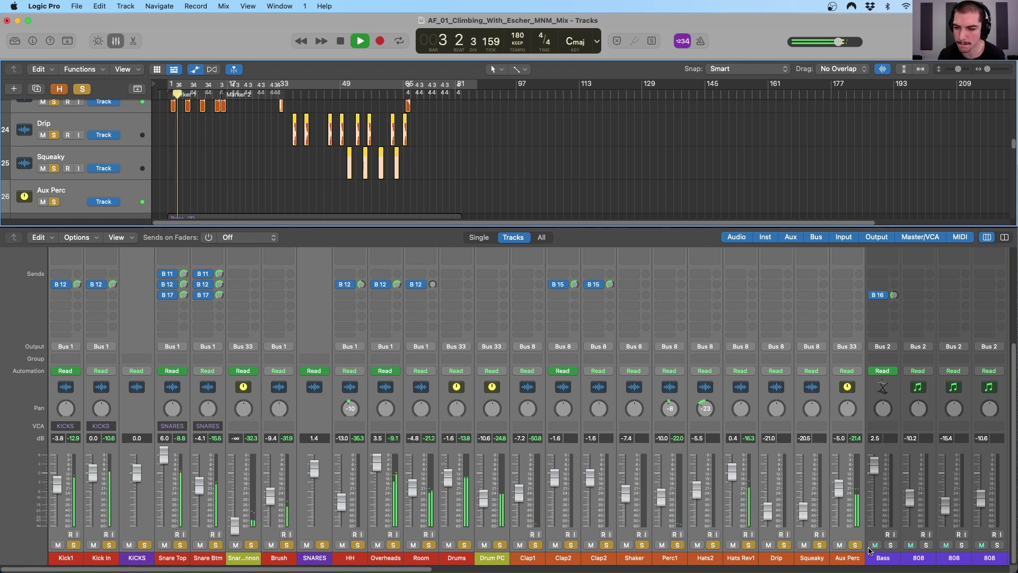
Clear all solos, stop playback and select the Bass channel in the mixer
left_click(83, 90)
key("space")
scroll(615, 371, "right", 2)
scroll(615, 371, "right", 5)
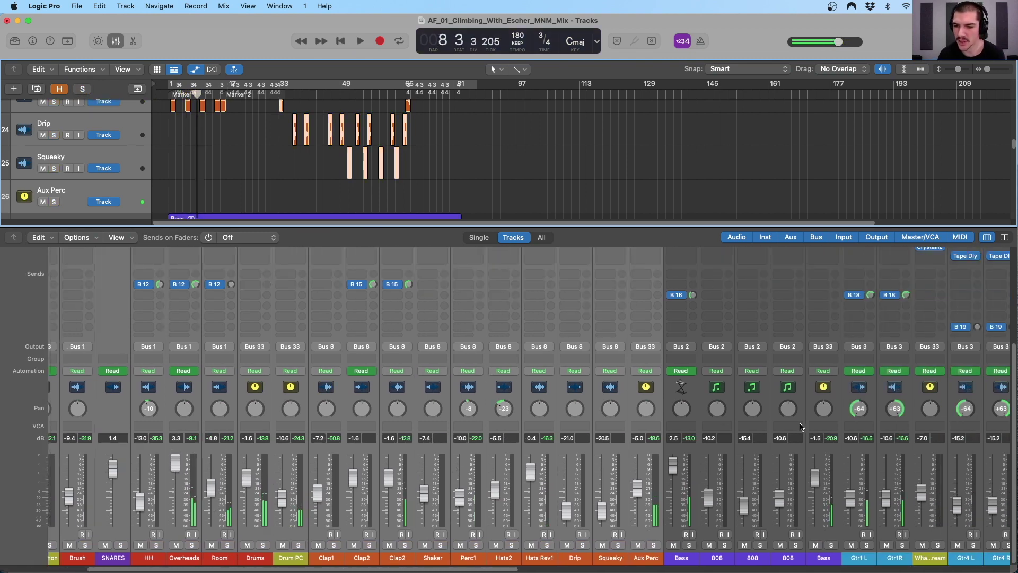
left_click(680, 390)
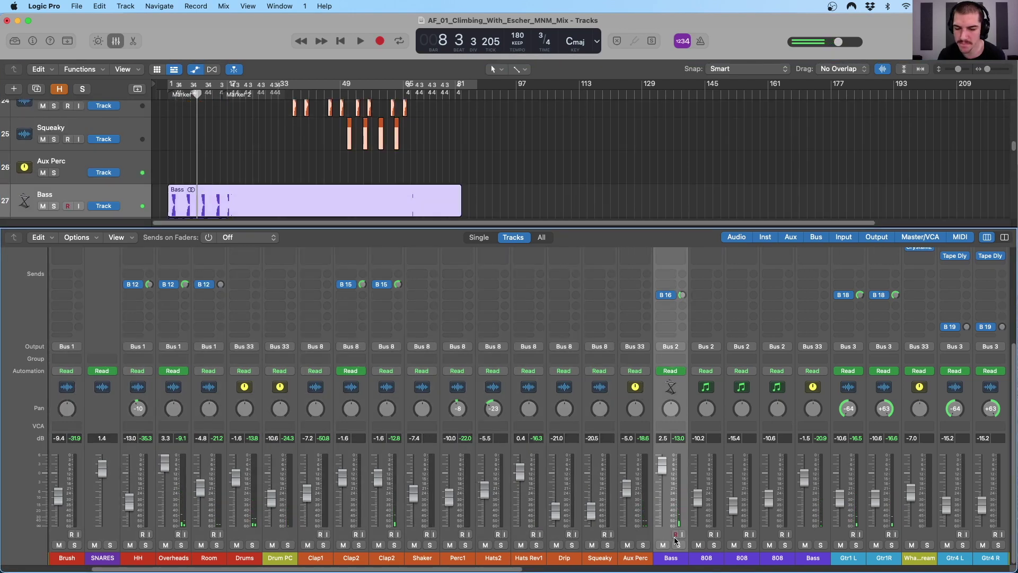
scroll(679, 362, "up", 1)
scroll(678, 362, "down", 1)
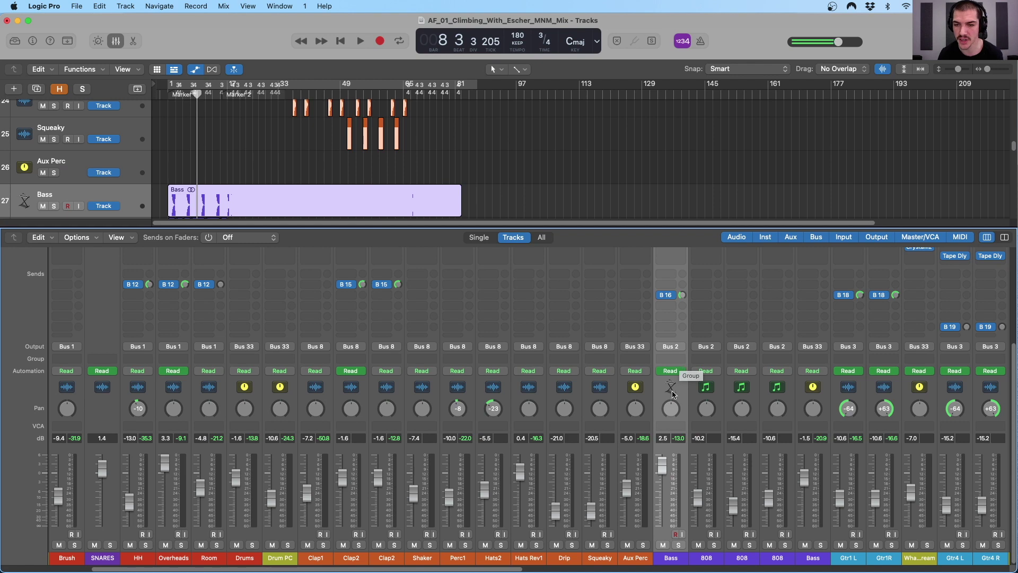
Check the Gain plug-in in the Bass channel's first insert slot and close it
scroll(682, 373, "up", 6)
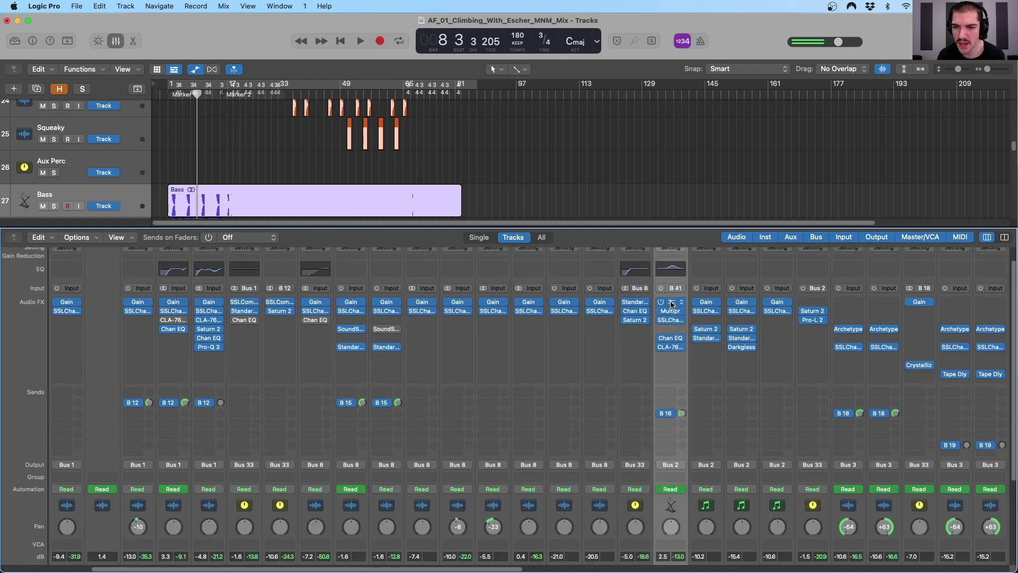
left_click(671, 304)
left_click(324, 152)
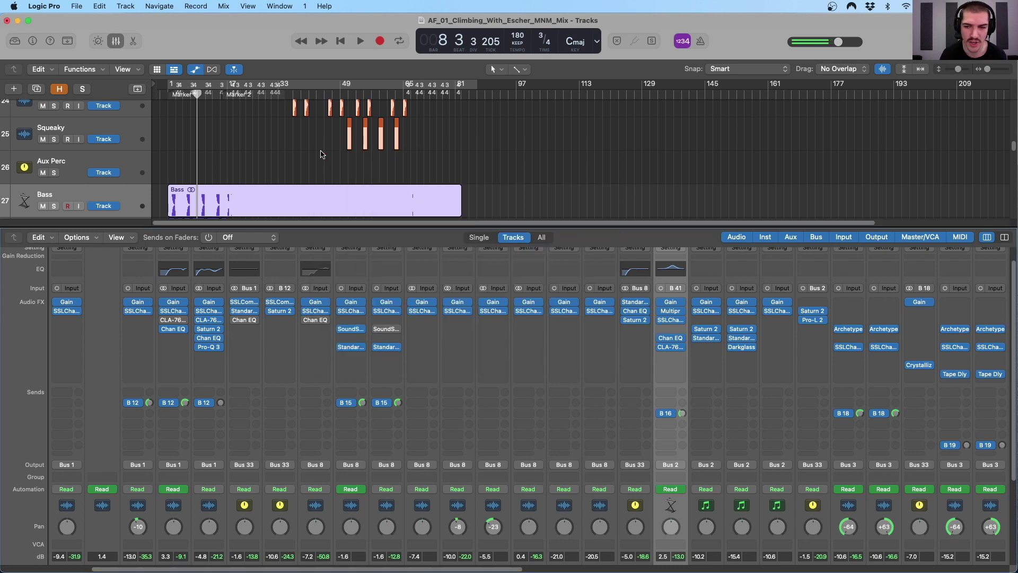
Examine the Bass channel's Multipressor bands during playback from about bar 8, stop, and close the plug-in
left_click(669, 314)
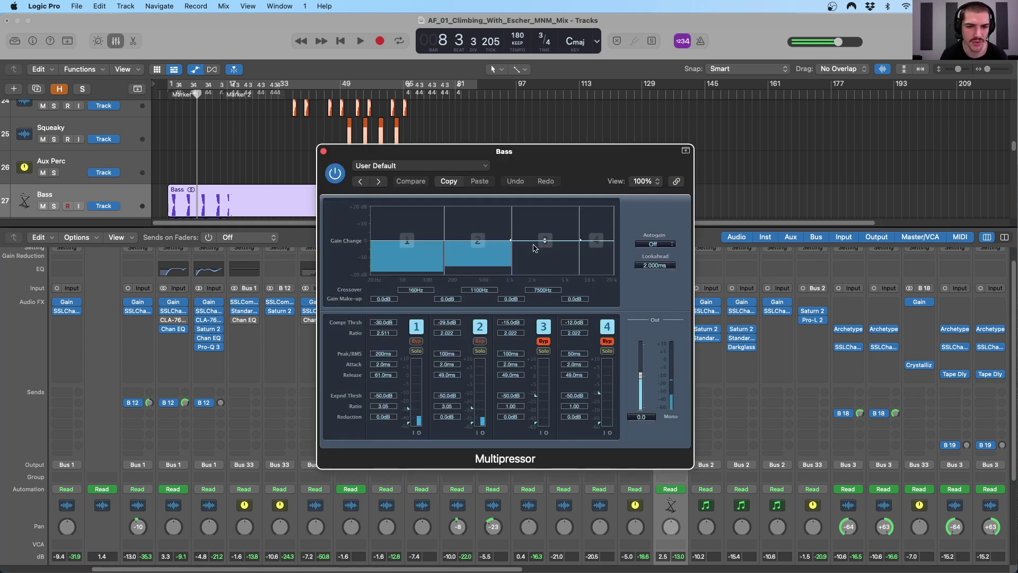
left_click_drag(503, 153, 570, 158)
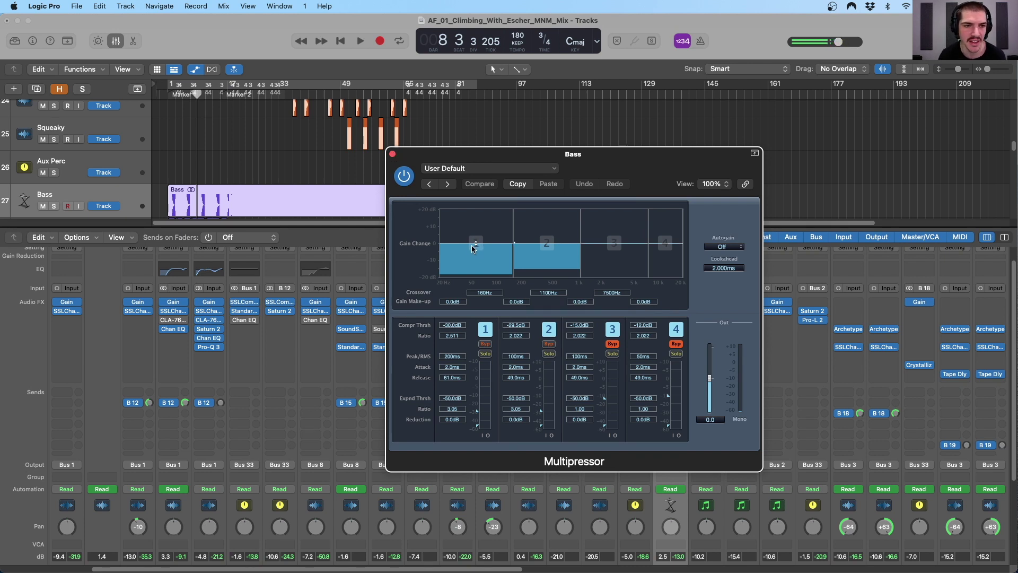
key("space")
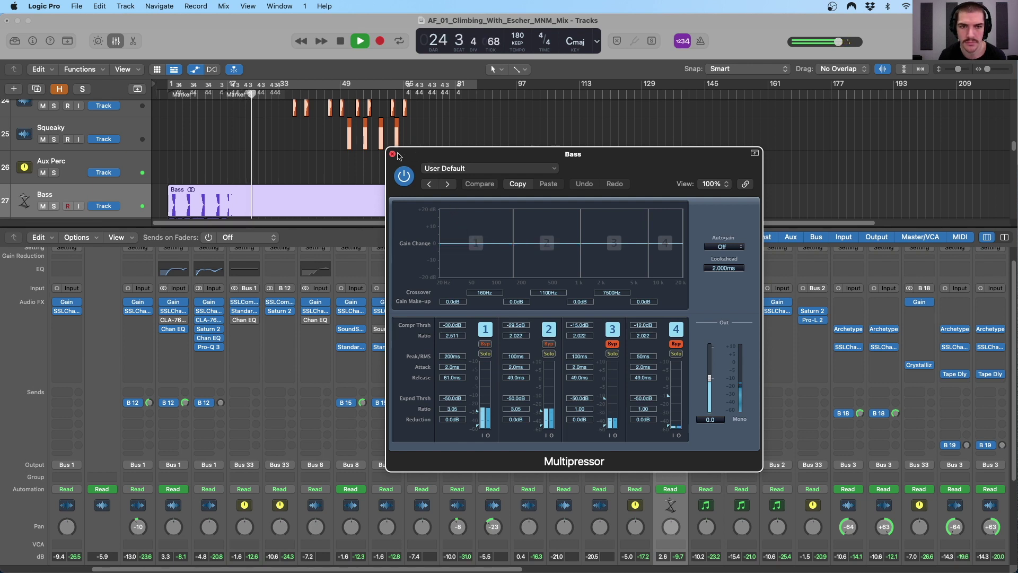
key("space")
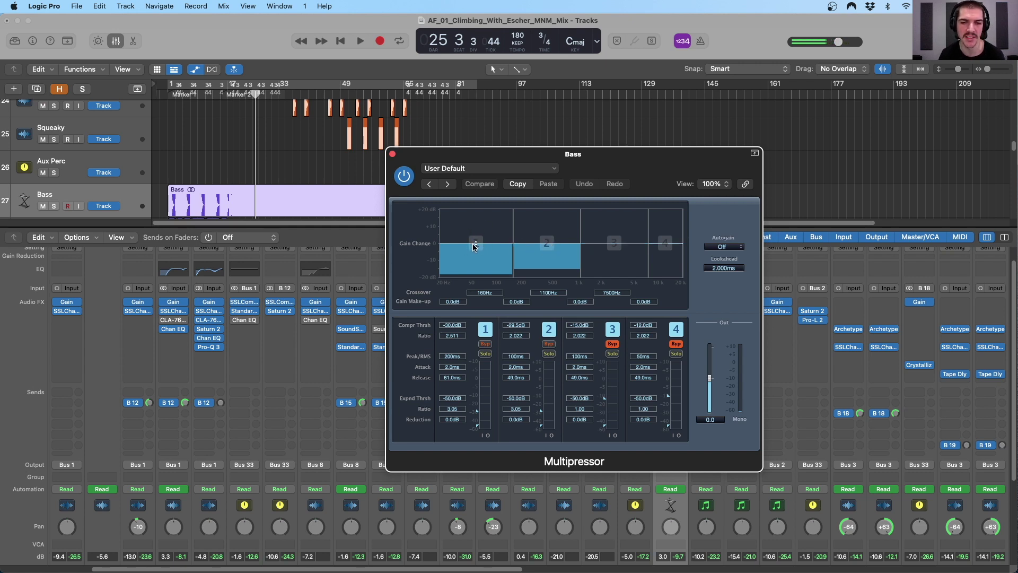
left_click(393, 155)
Examine the Bass channel's SSLChannel filters and the gain and frequency settings of its EQ bands, and close the plug-in
left_click(670, 320)
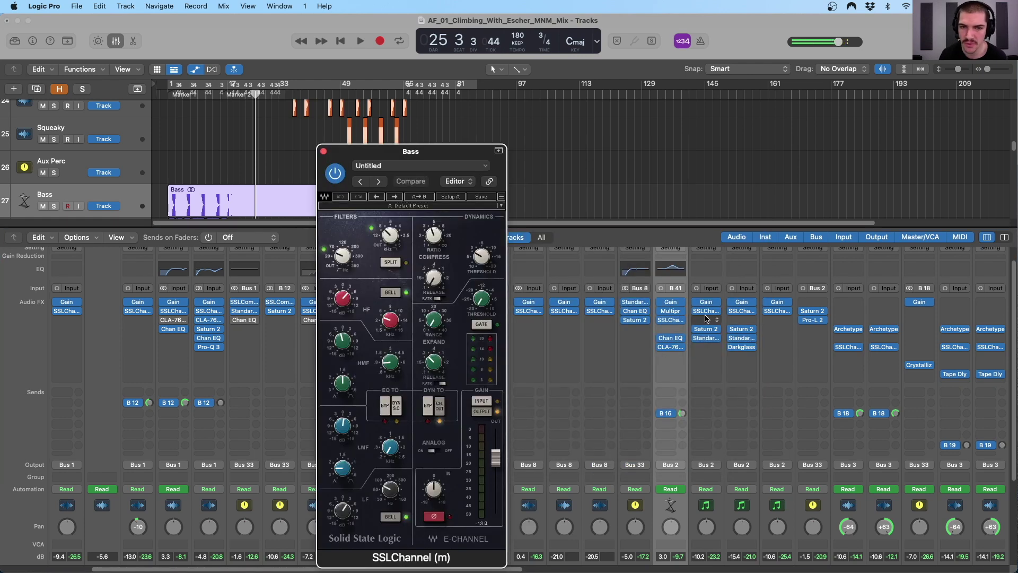
left_click_drag(440, 154, 635, 94)
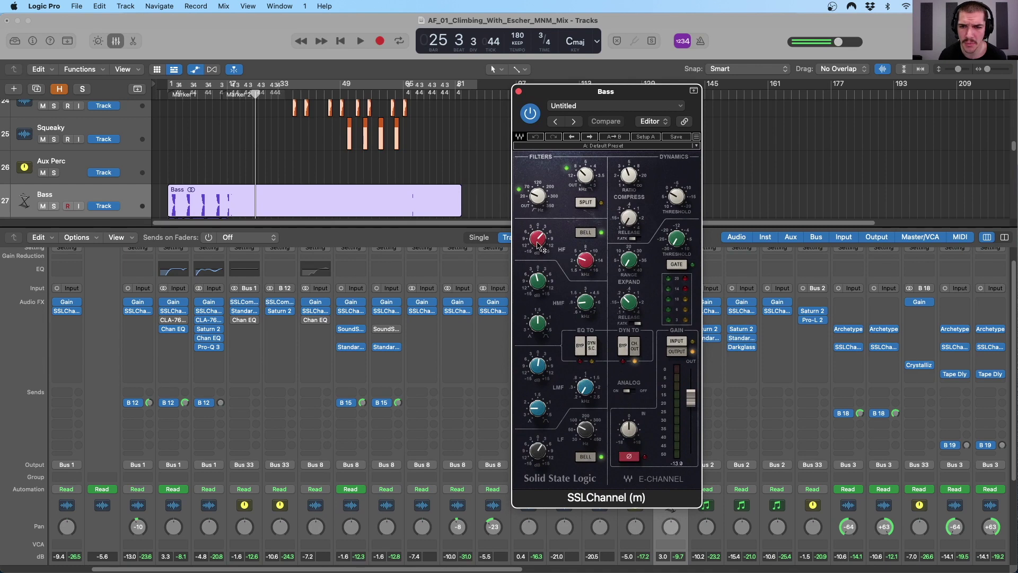
mouse_move(586, 260)
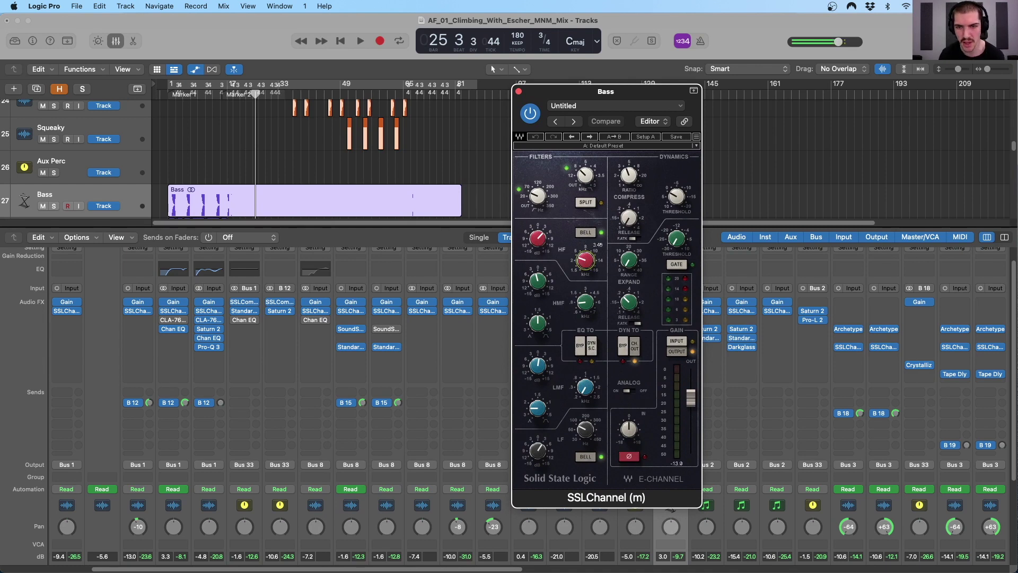
mouse_move(538, 197)
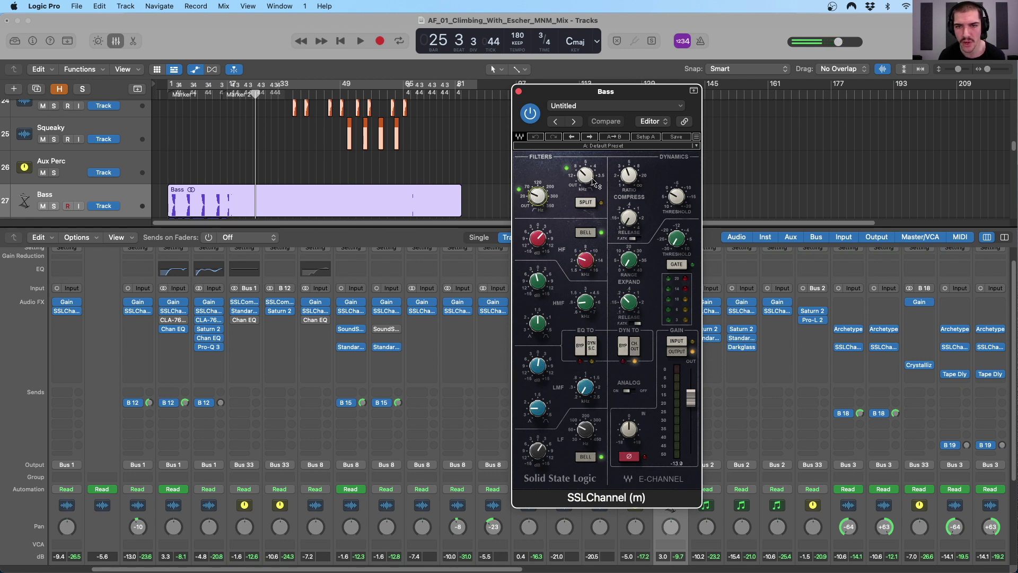
mouse_move(586, 177)
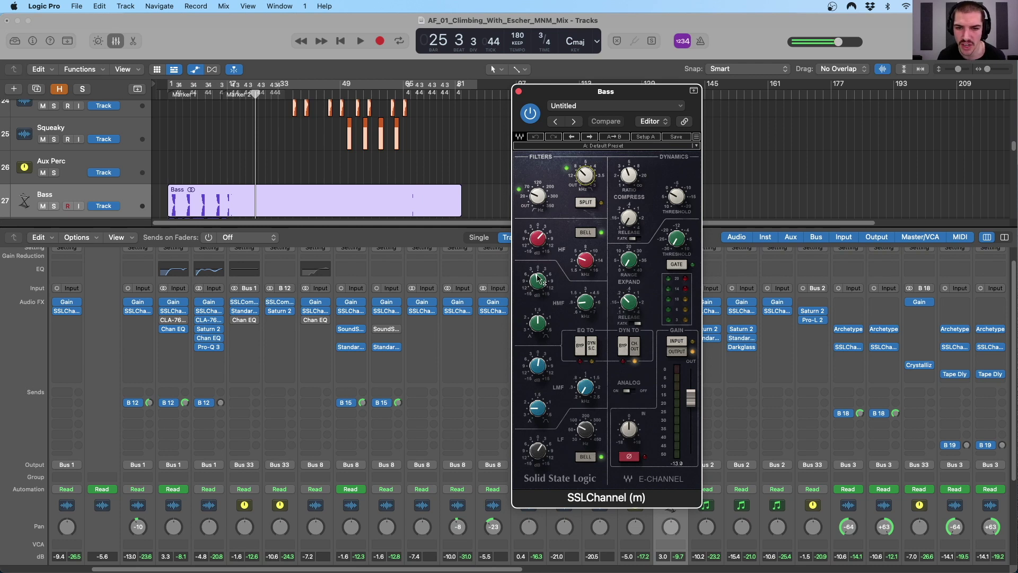
mouse_move(585, 302)
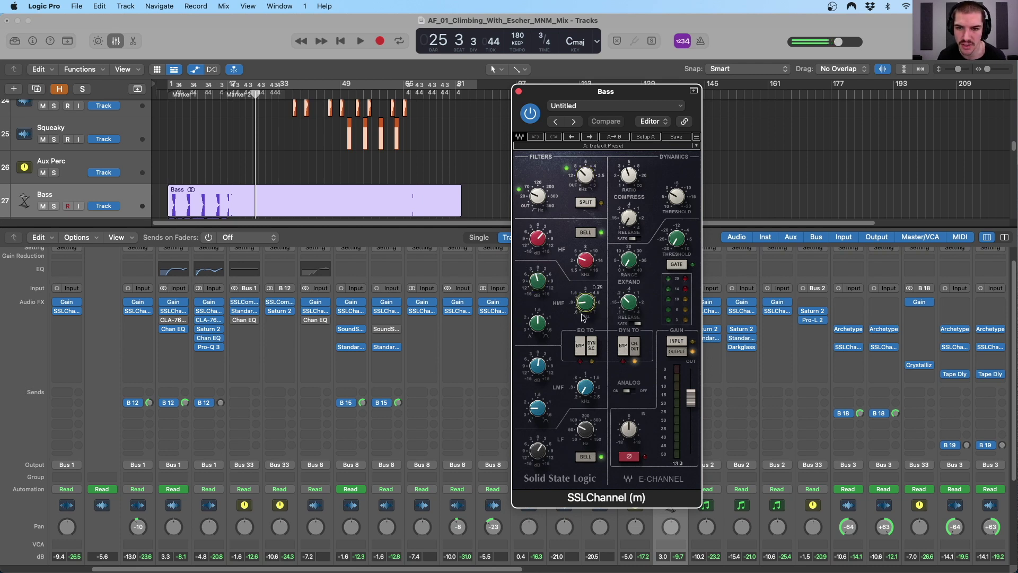
mouse_move(538, 366)
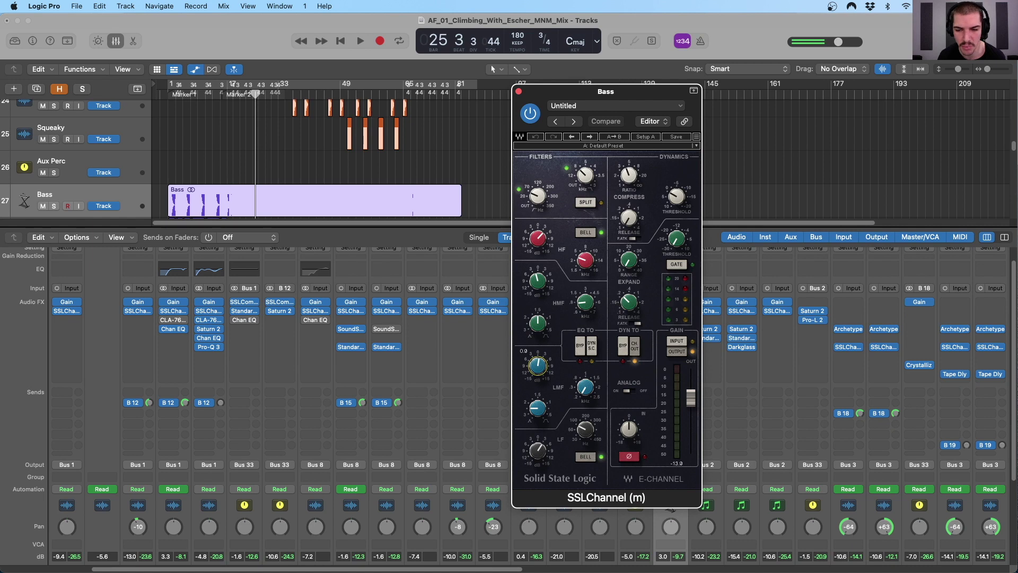
mouse_move(585, 387)
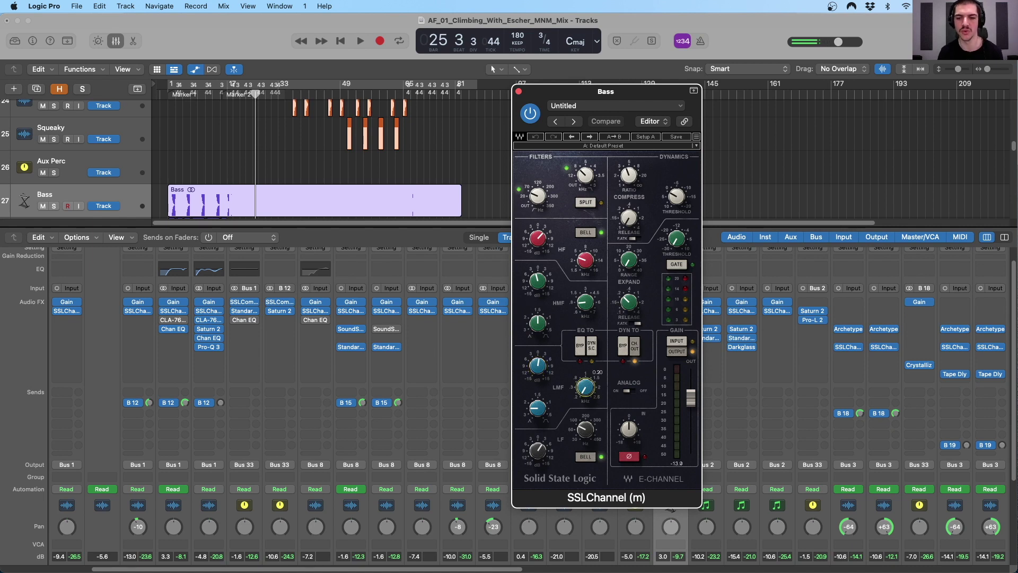
mouse_move(538, 450)
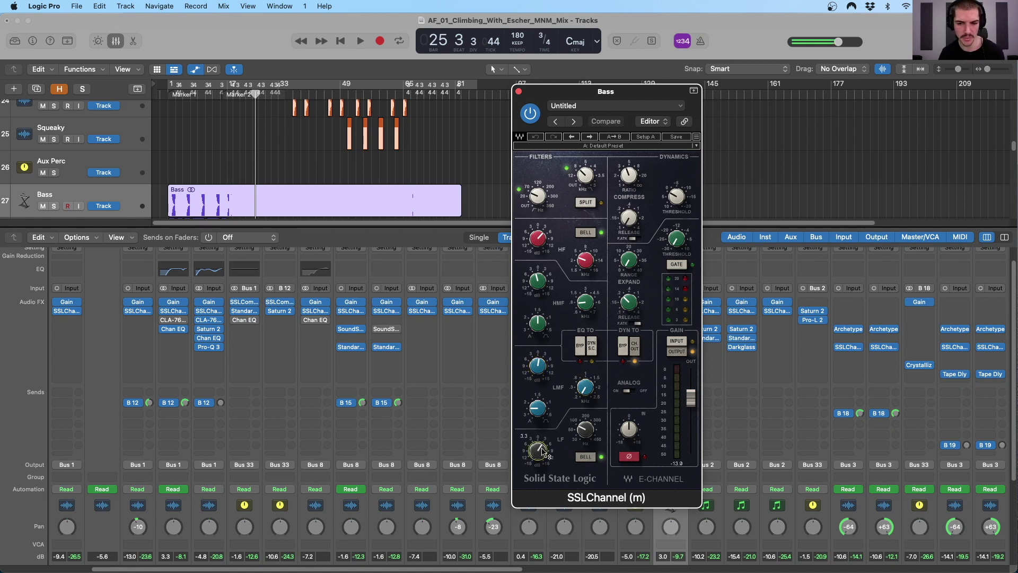
mouse_move(586, 431)
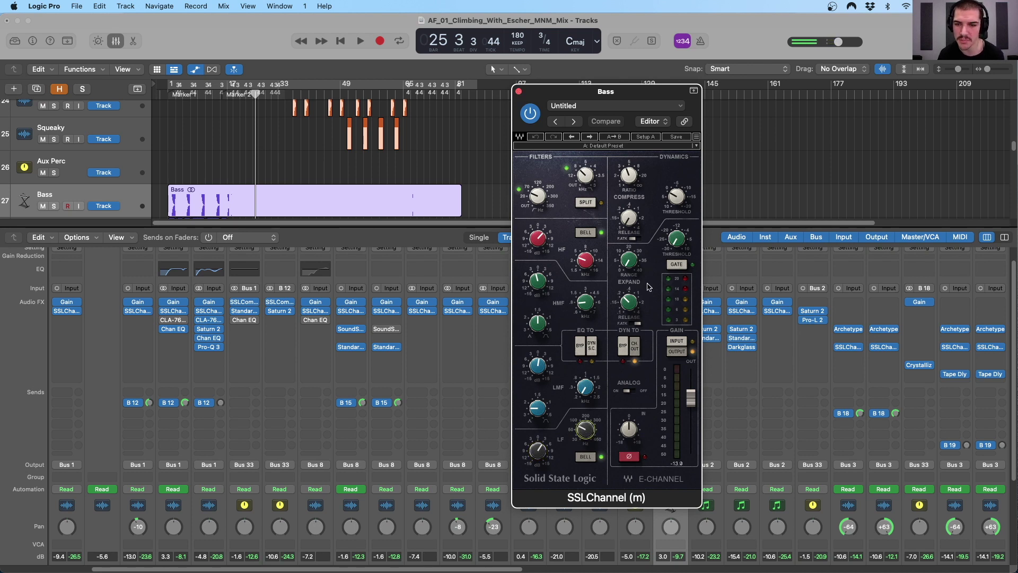
key("super+w")
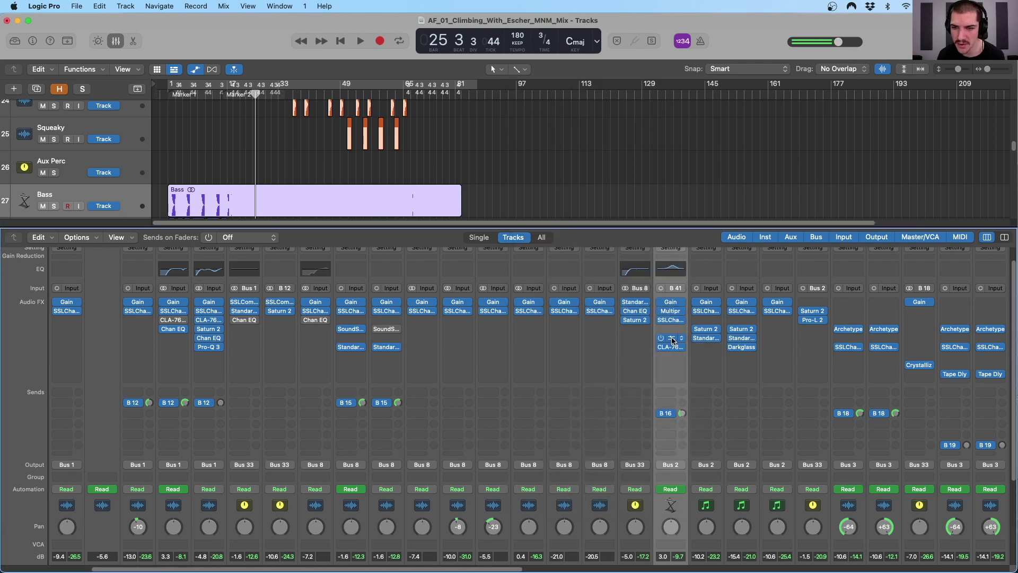
Review the Bass channel's Channel EQ curve and check which factory preset its CLA-76 compressor uses
left_click(670, 269)
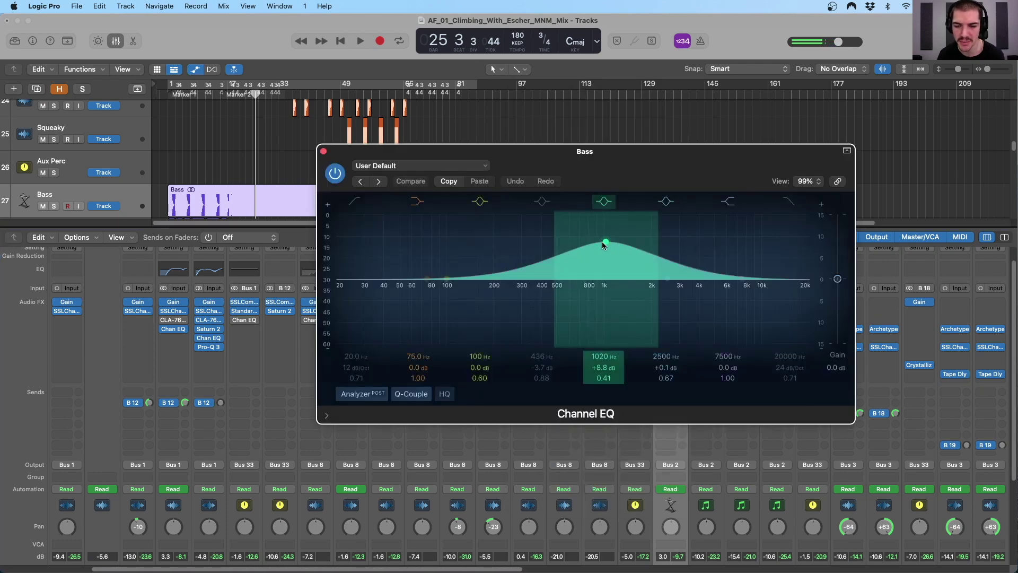
left_click(324, 152)
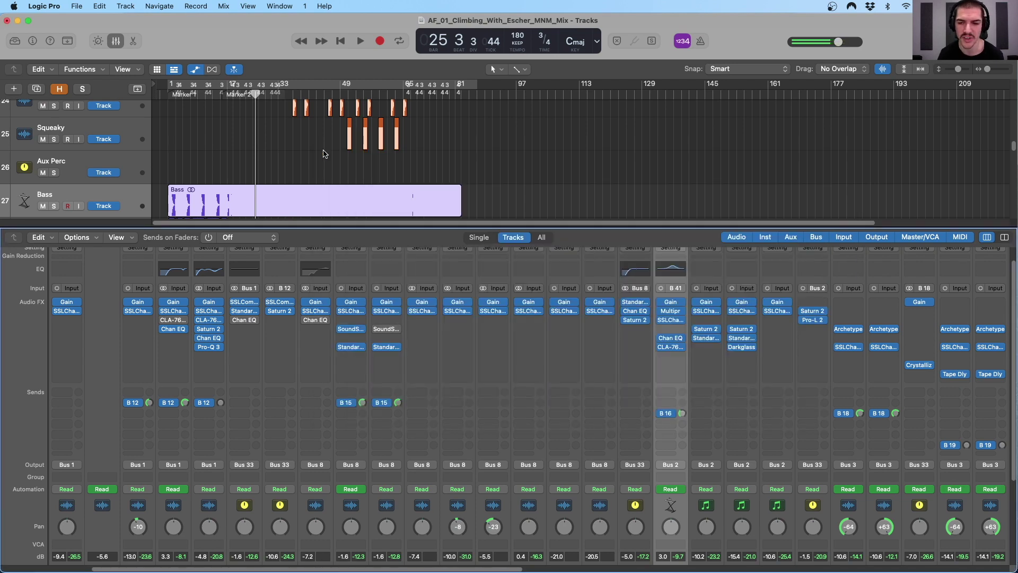
left_click(671, 349)
left_click_drag(521, 165, 671, 125)
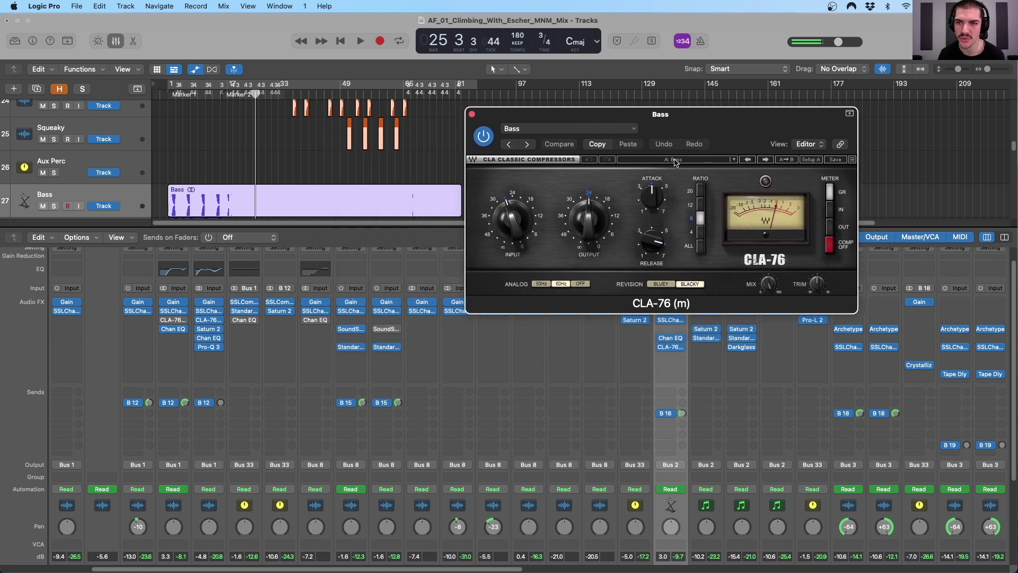
left_click(675, 160)
mouse_move(719, 322)
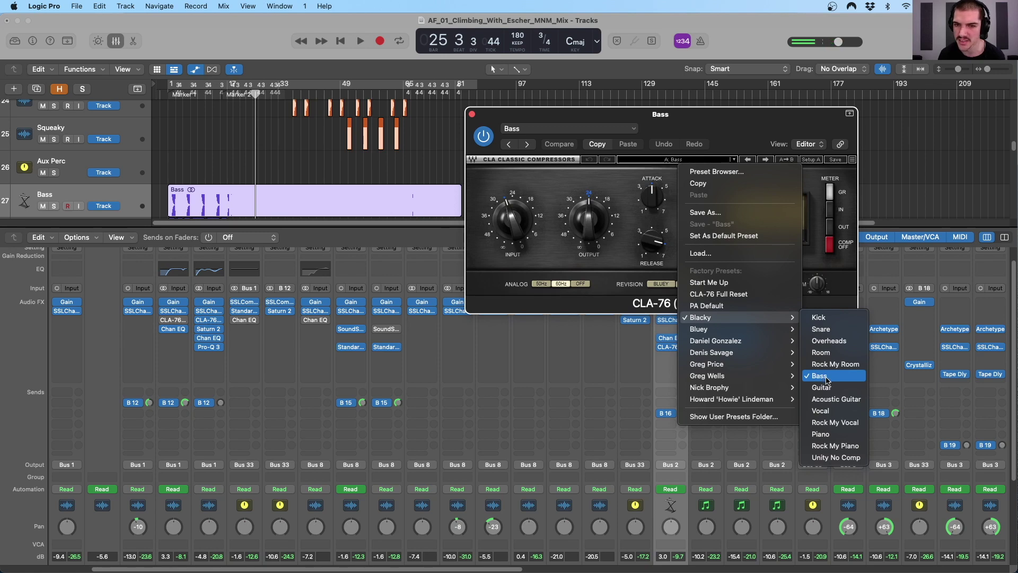
left_click(615, 286)
Play the Bass track soloed with the CLA-76 open, clear the solo and stop playback
key("space")
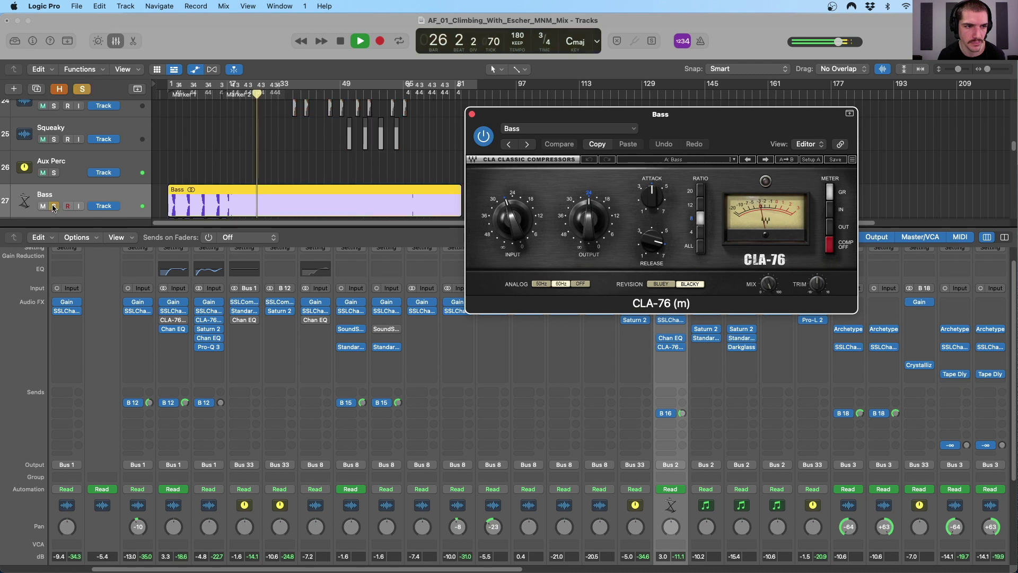
left_click(54, 205)
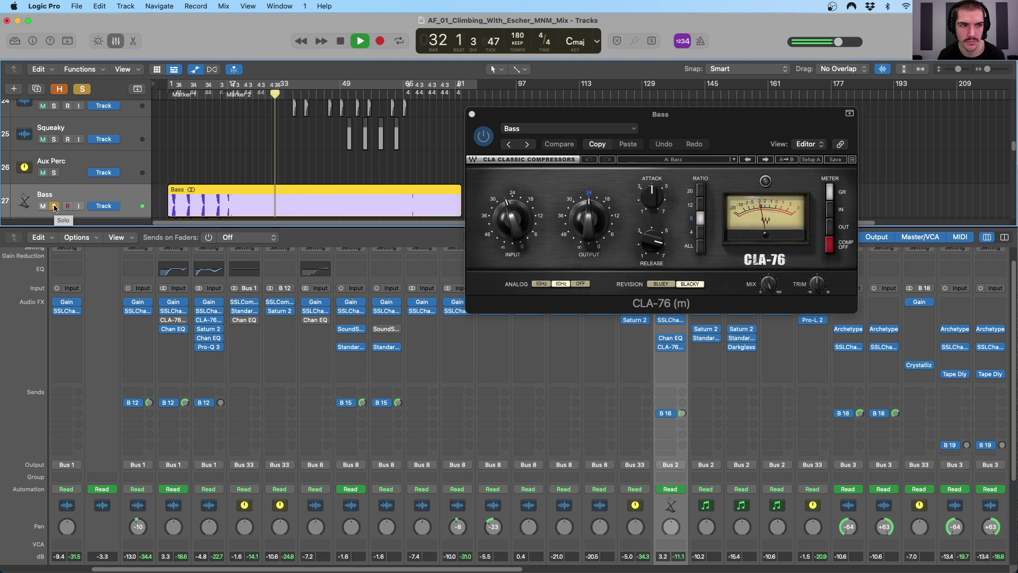
left_click(55, 207)
key("space")
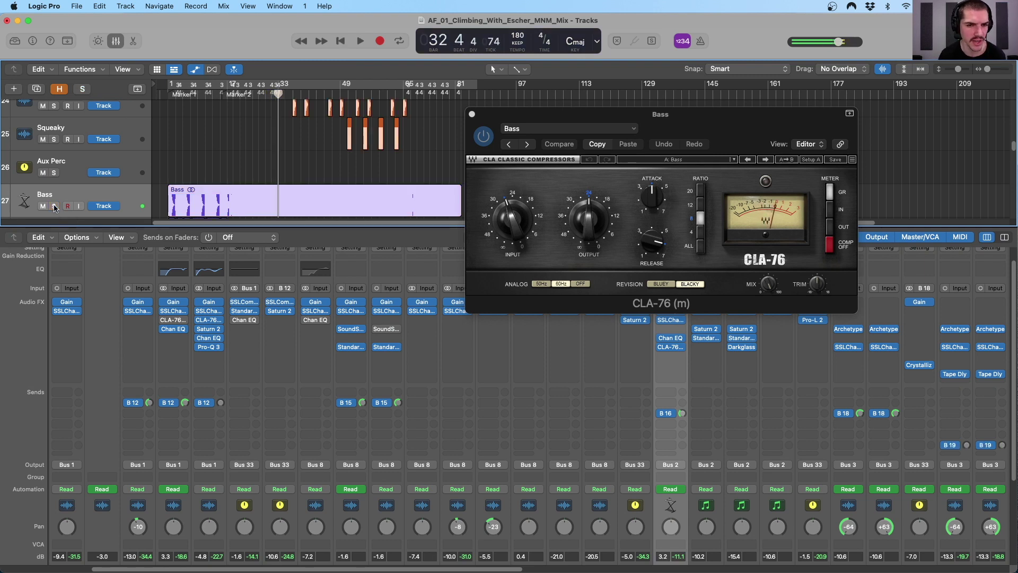
Play the full mix from about bar 32, show the Bass channel's fader, and stop near bar 42
key("space")
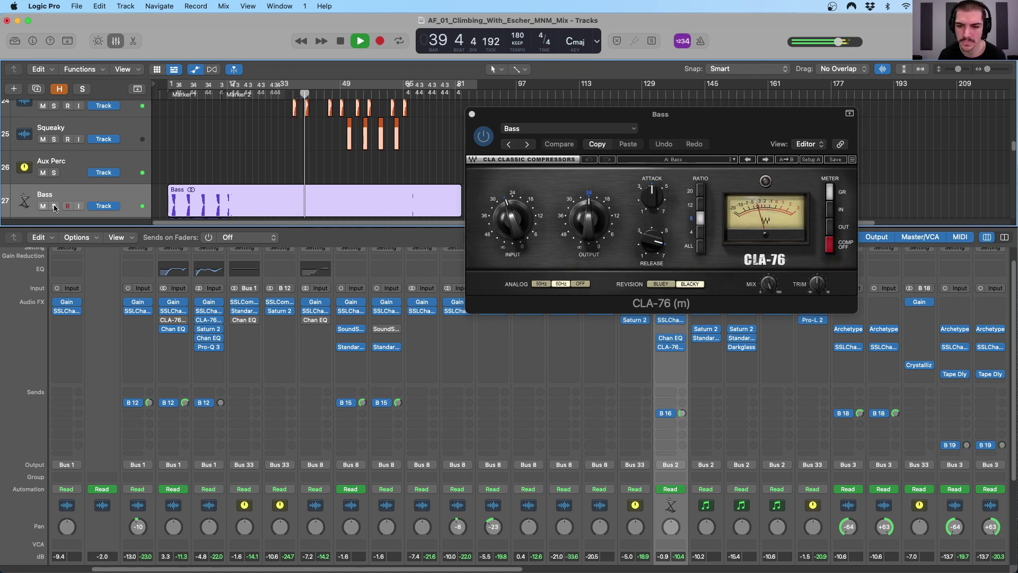
scroll(668, 422, "down", 5)
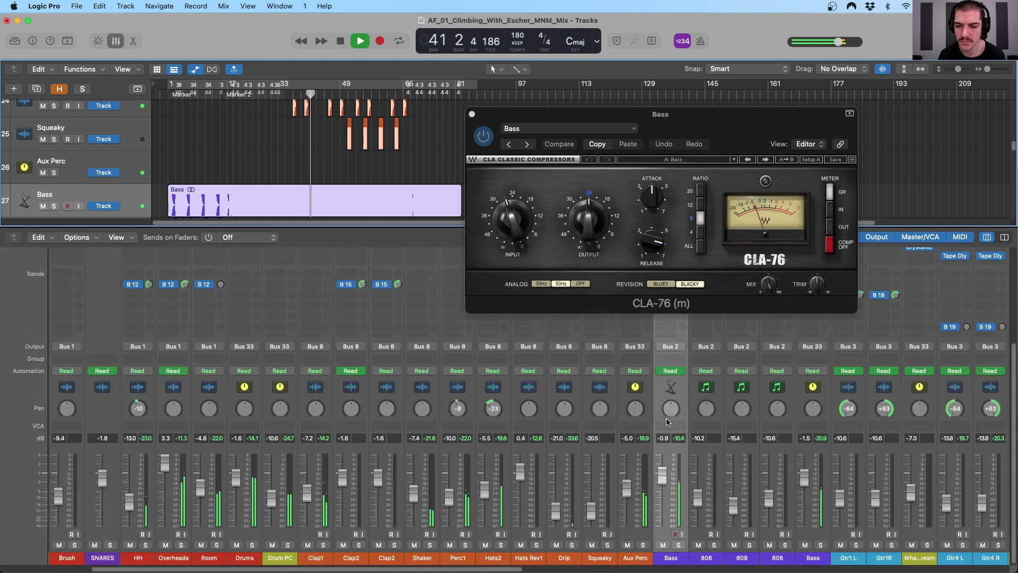
key("space")
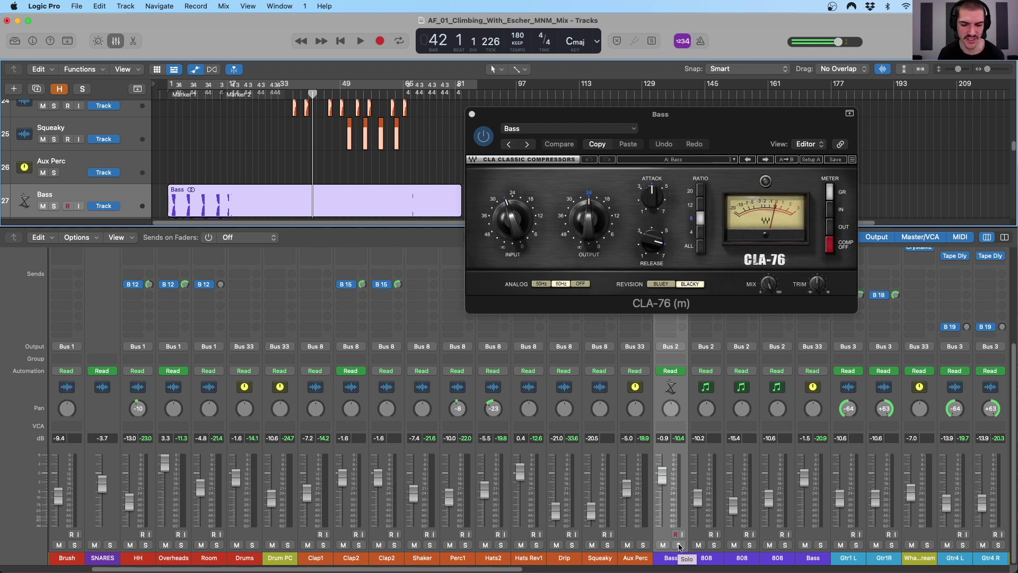
Move the CLA-76 window clear of the mixer and check where the Bass channel's bus 16 send goes
left_click_drag(656, 119, 705, 112)
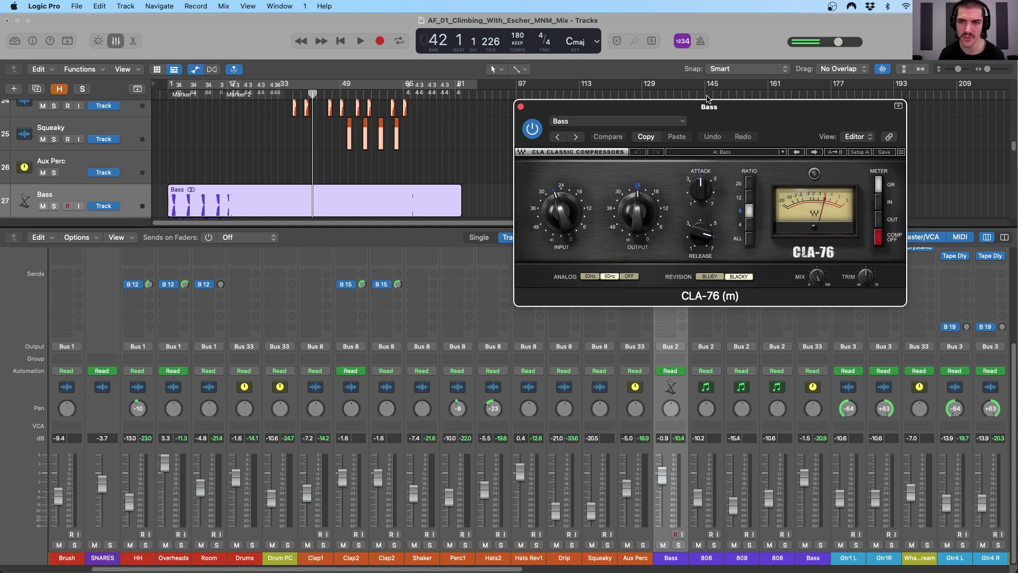
left_click_drag(713, 113, 773, 27)
scroll(689, 301, "up", 2)
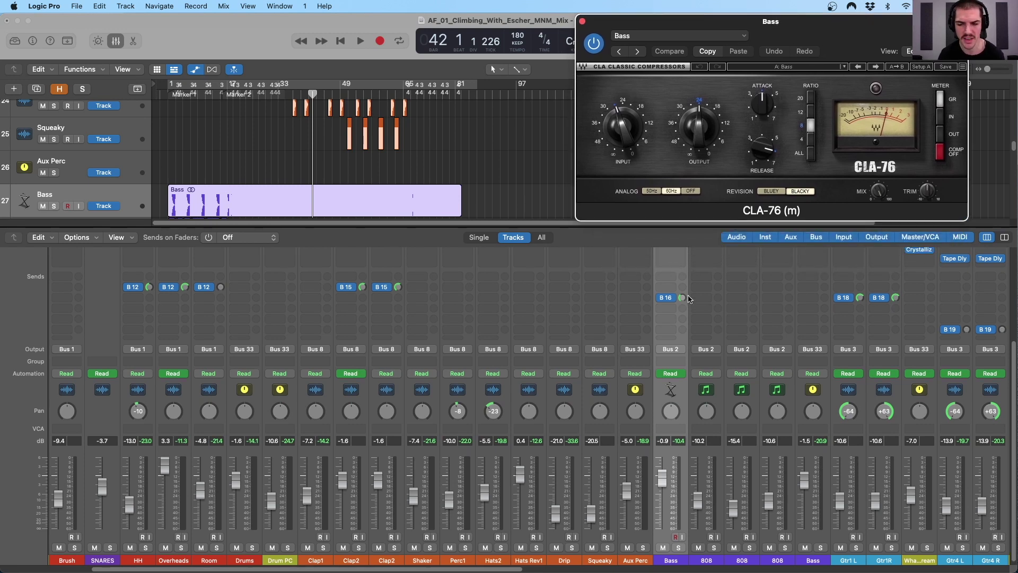
scroll(688, 301, "up", 2)
mouse_move(671, 312)
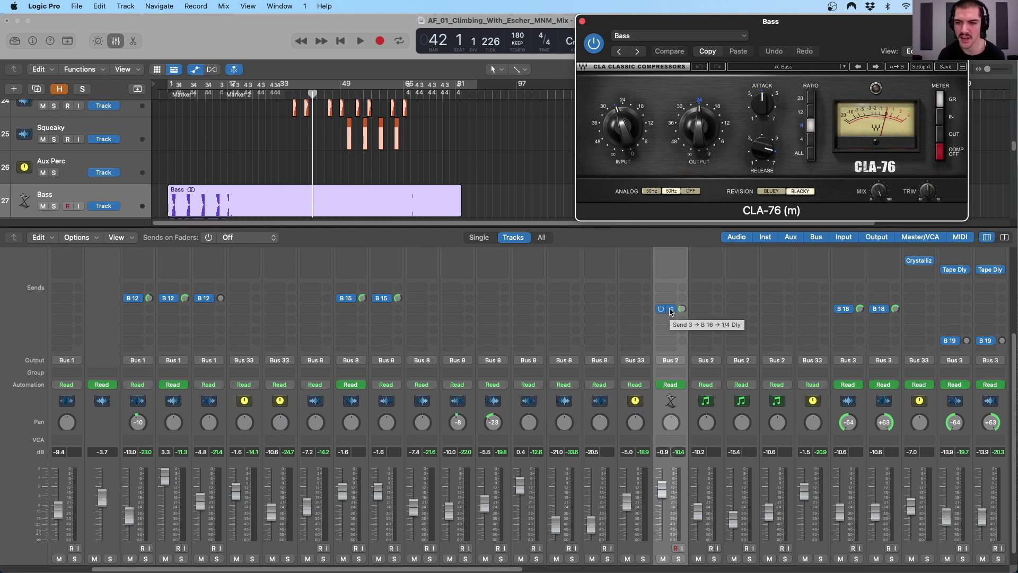
left_click(671, 310)
left_click(699, 312)
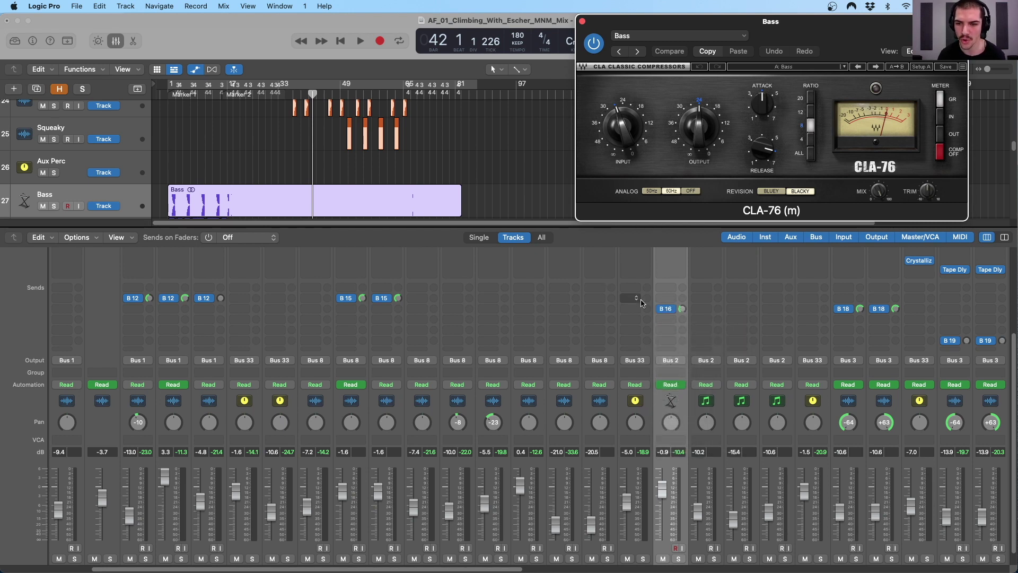
Select the 1/4 Dly aux channel and bring its audio effects into view
scroll(683, 331, "down", 3)
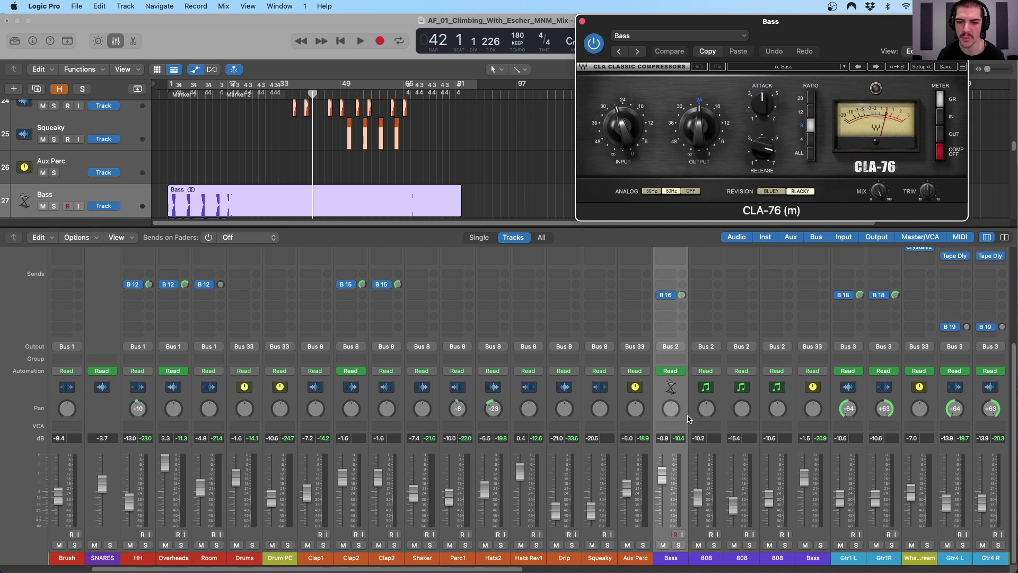
scroll(687, 404, "right", 15)
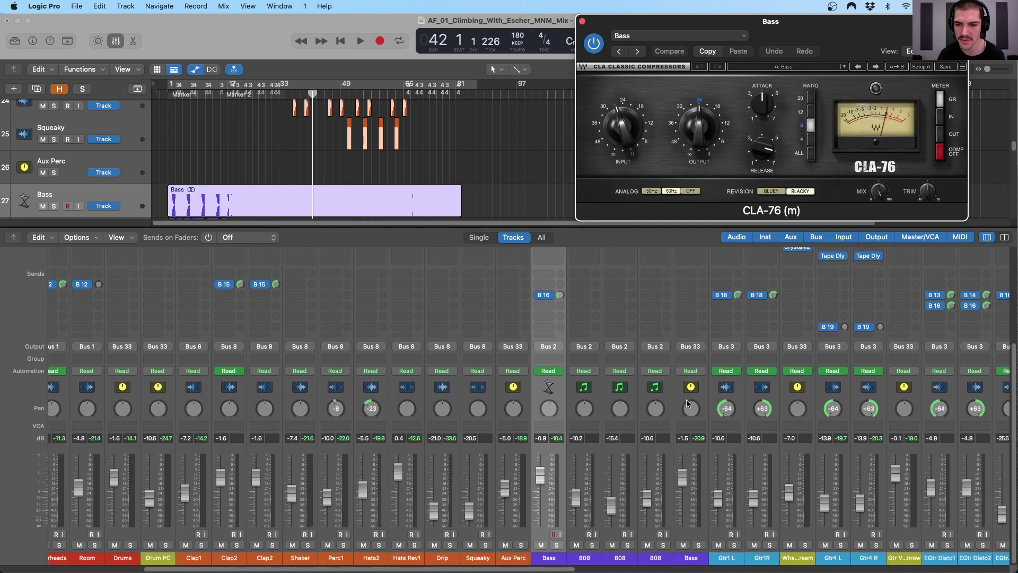
scroll(692, 399, "right", 4)
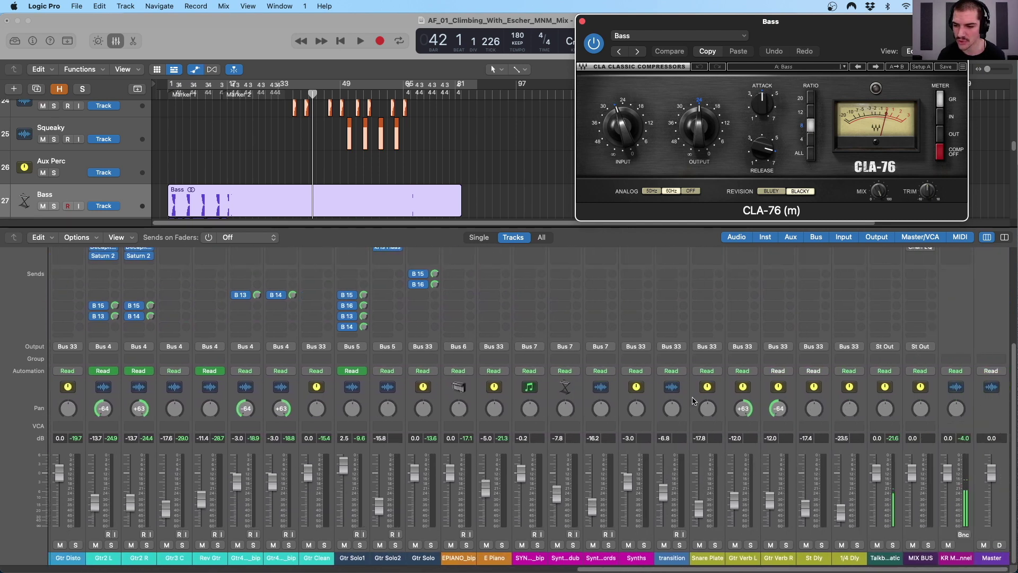
left_click(857, 402)
scroll(859, 401, "up", 5)
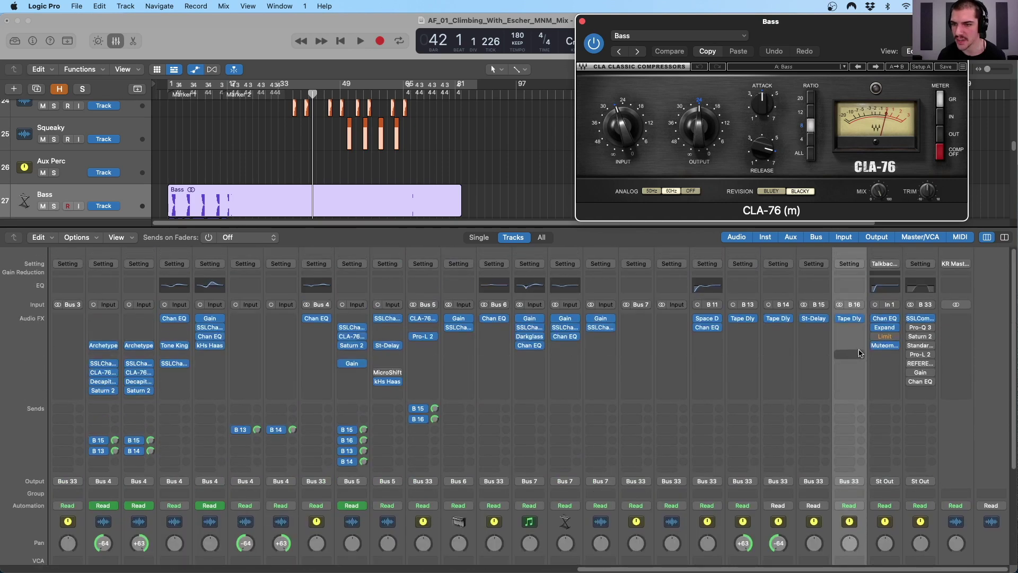
Inspect the Tape Delay settings on the 1/4 Dly channel, including feedback and output mix, and close both open plug-in windows
left_click(849, 319)
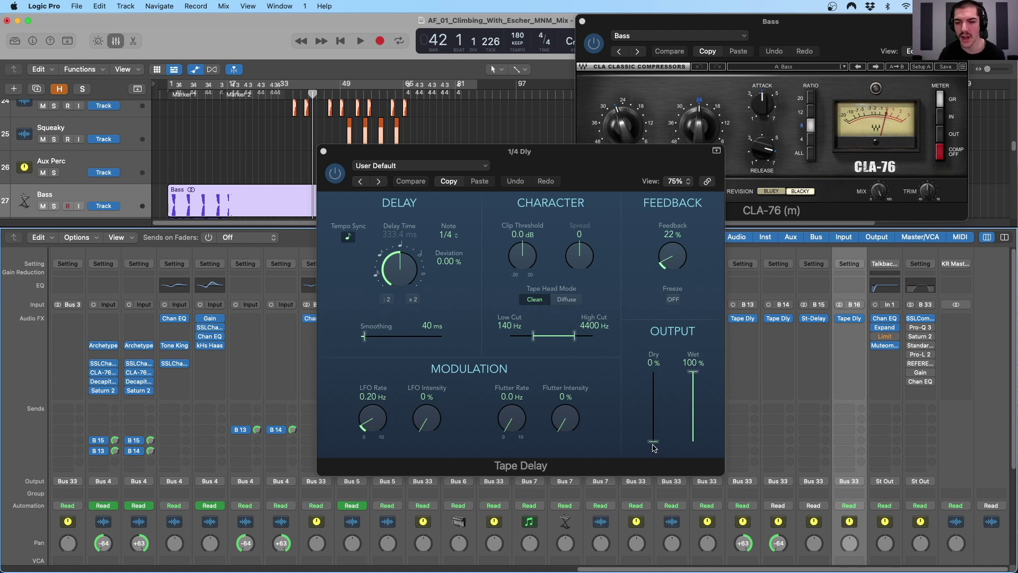
left_click(653, 463)
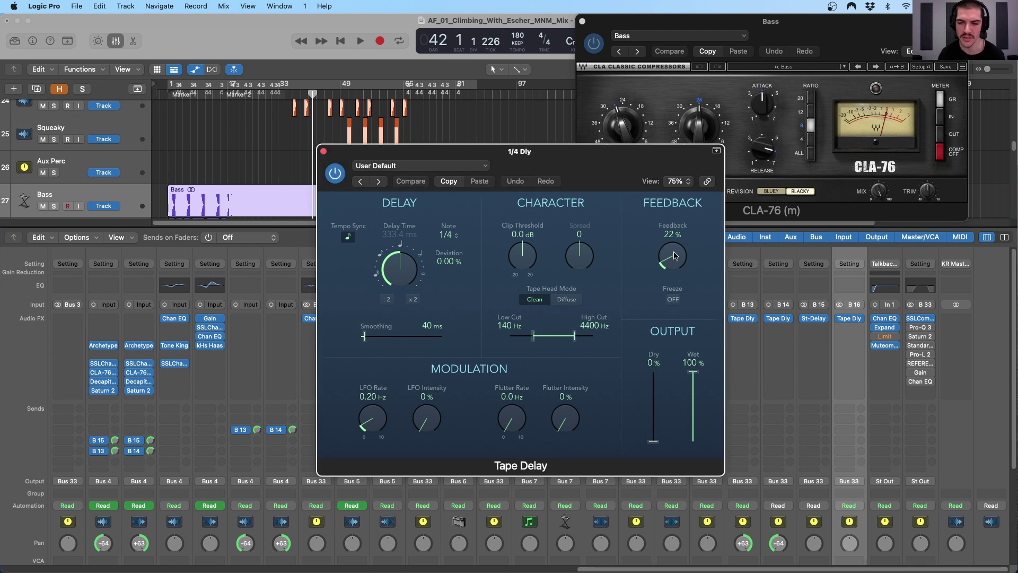
left_click(324, 152)
left_click(583, 23)
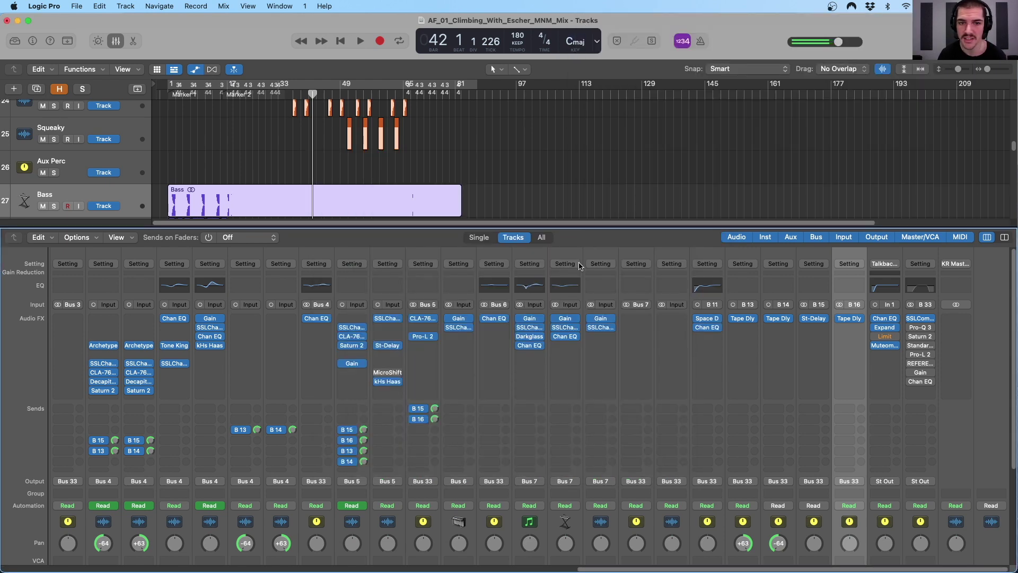
Solo all mixer channels from Kick1 through Bass and play the drums and bass together from bar 42
scroll(411, 186, "down", 8)
scroll(459, 552, "down", 3)
scroll(459, 553, "down", 3)
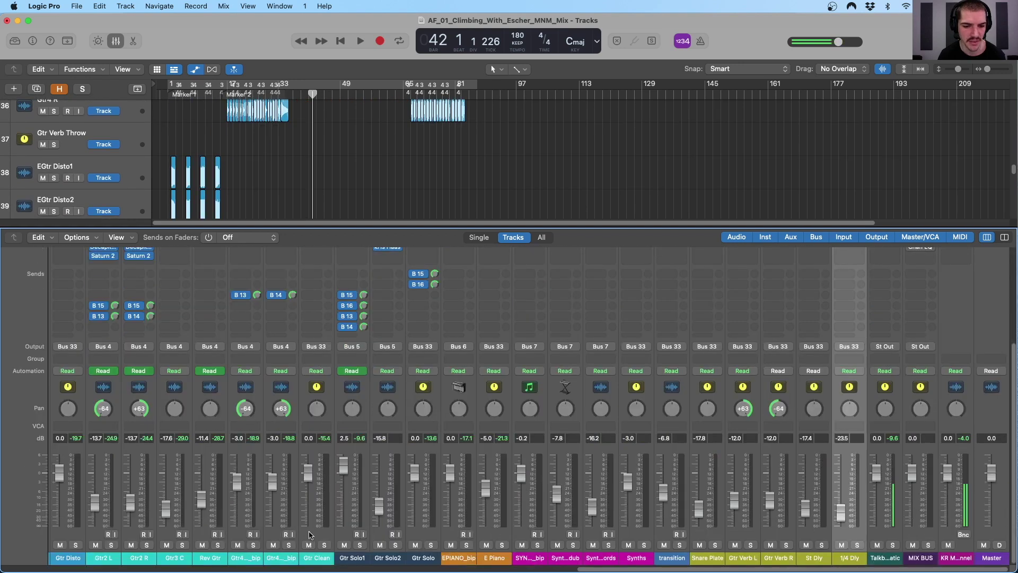
scroll(372, 540, "left", 15)
scroll(311, 534, "left", 3)
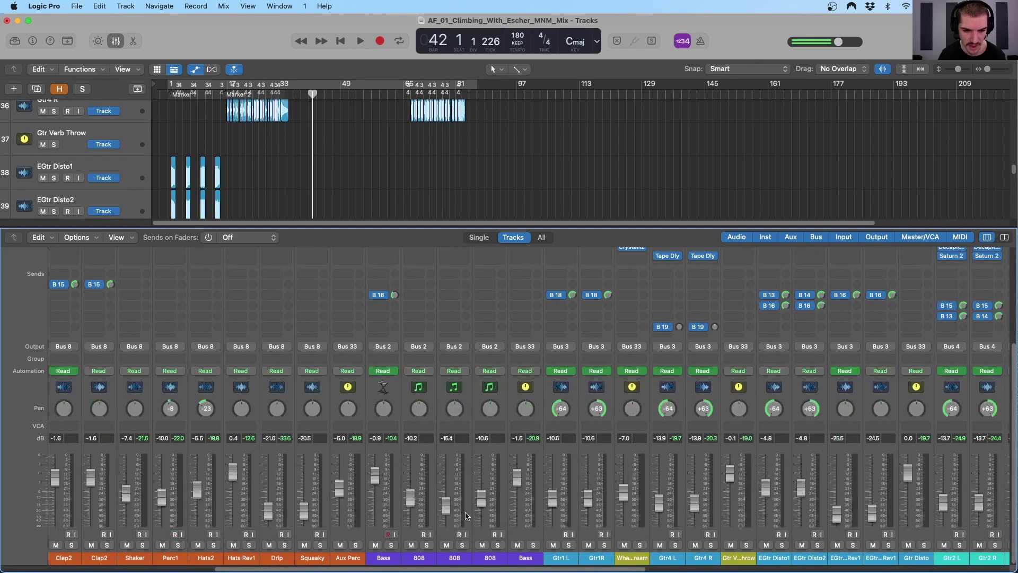
left_click(389, 448)
scroll(132, 427, "left", 14)
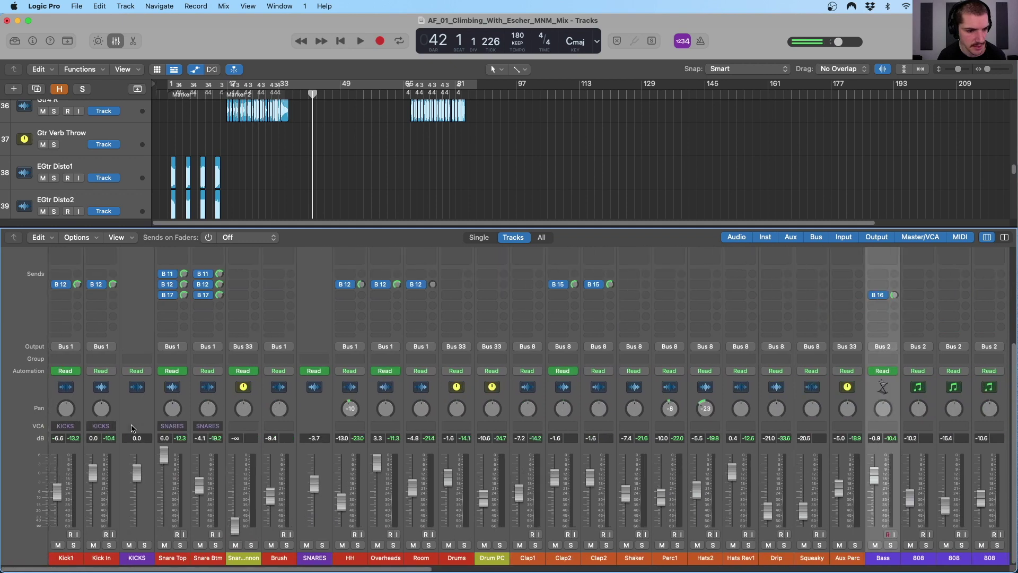
left_click(77, 447, "shift")
key("s")
key("space")
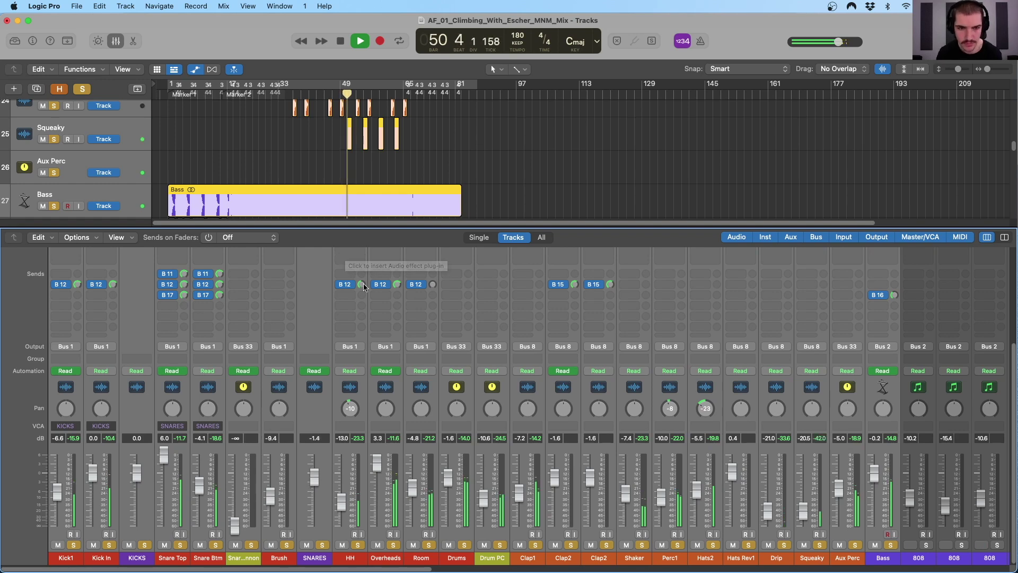
Show the Bass channel's Multipressor and CLA-76 side by side during playback, with the Multipressor moved clear of its inserts
scroll(660, 367, "right", 5)
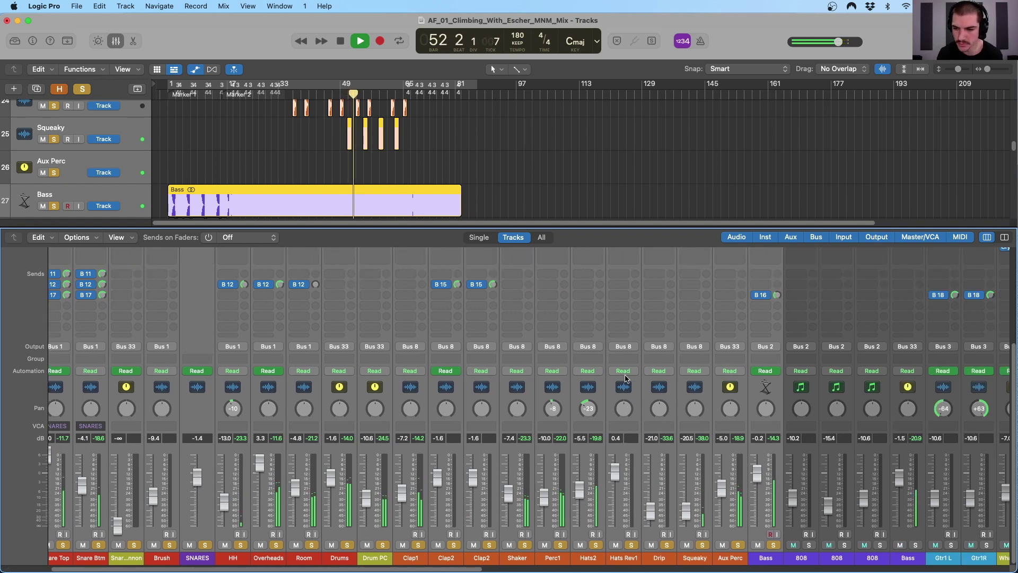
scroll(689, 350, "up", 5)
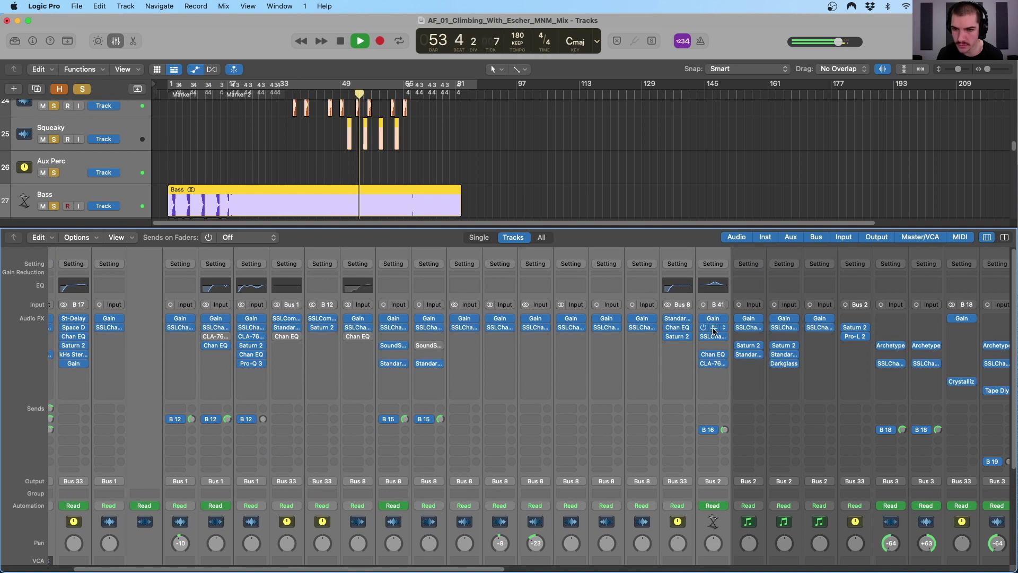
left_click(713, 329)
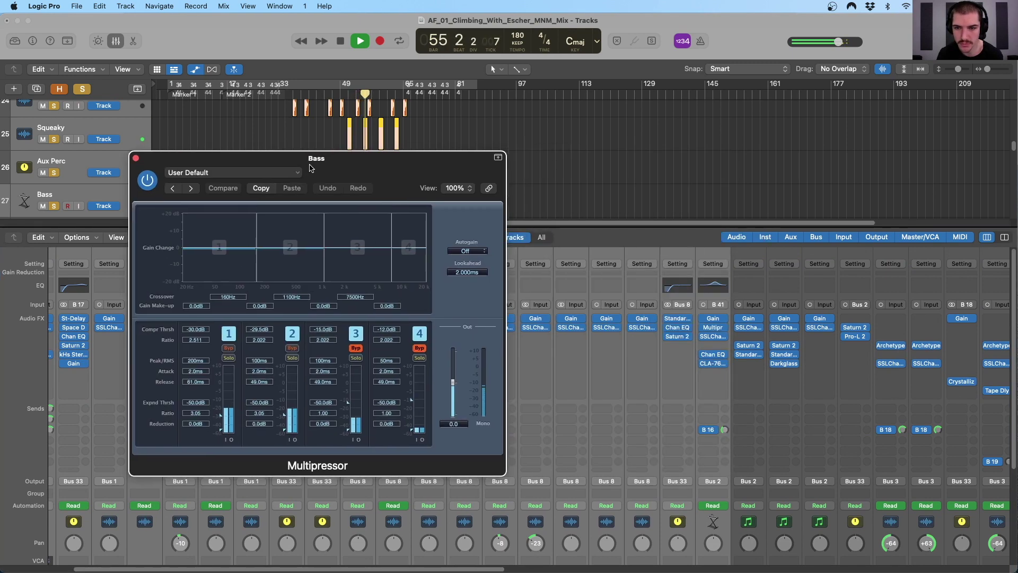
left_click_drag(530, 153, 274, 158)
left_click(719, 364)
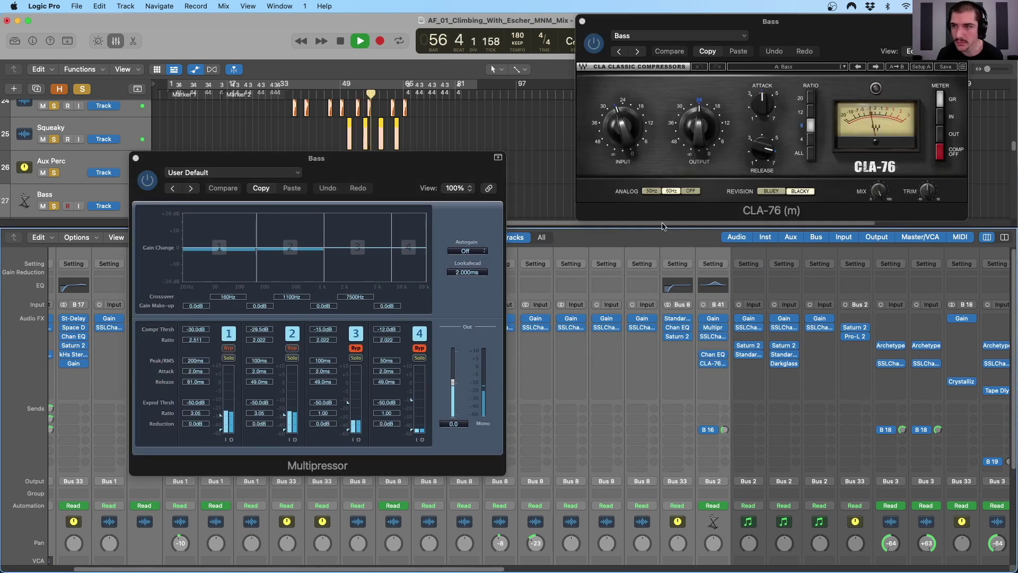
Bypass the Bass channel's Multipressor, EQ and CLA-76 during playback and re-enable them to compare the sound
left_click(687, 217)
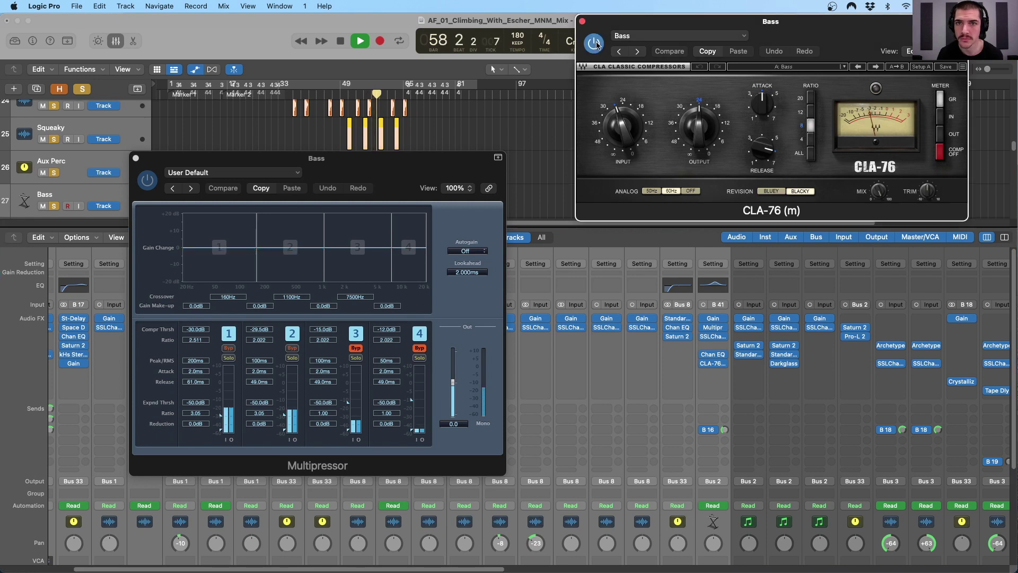
left_click(713, 327)
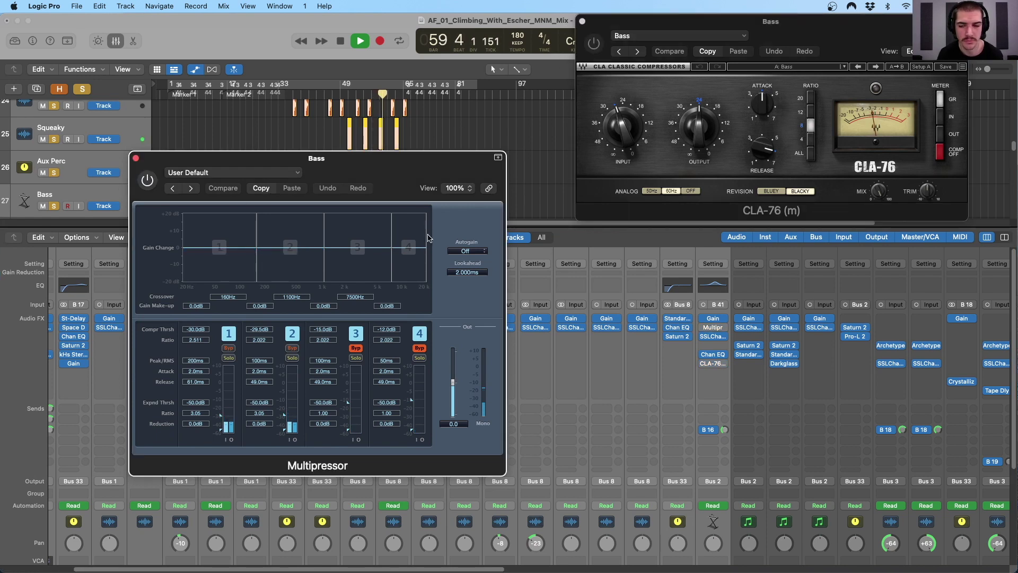
left_click(707, 343)
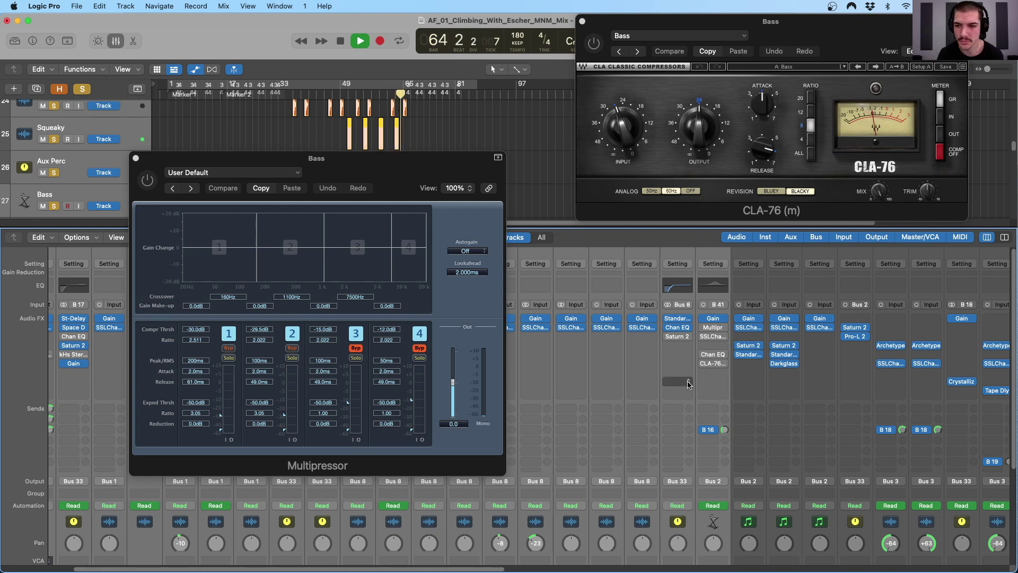
left_click(703, 327)
left_click(702, 365)
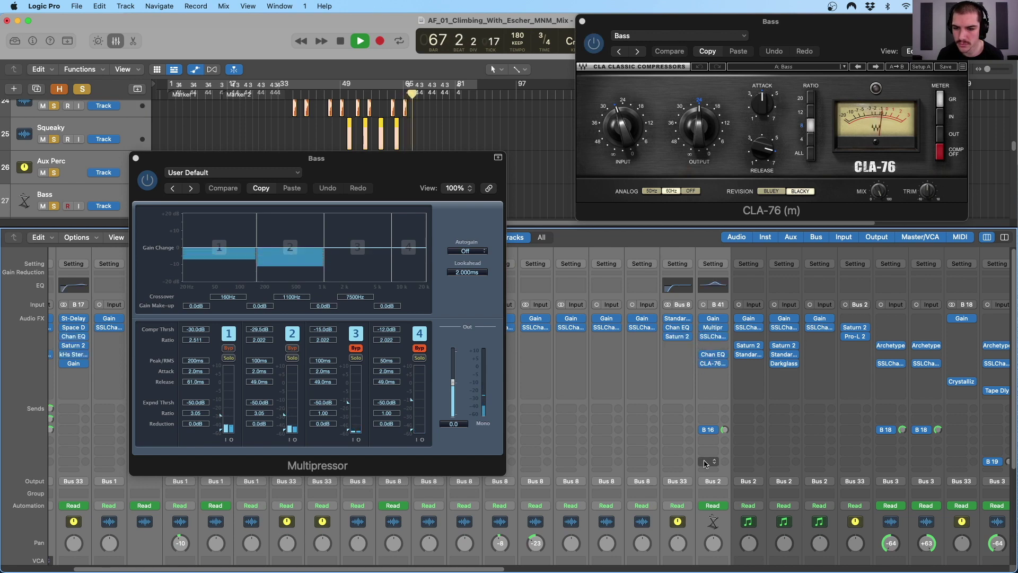
Stop playback near bar 78, clear all solos, and close the Multipressor and CLA-76 windows
left_click(675, 390)
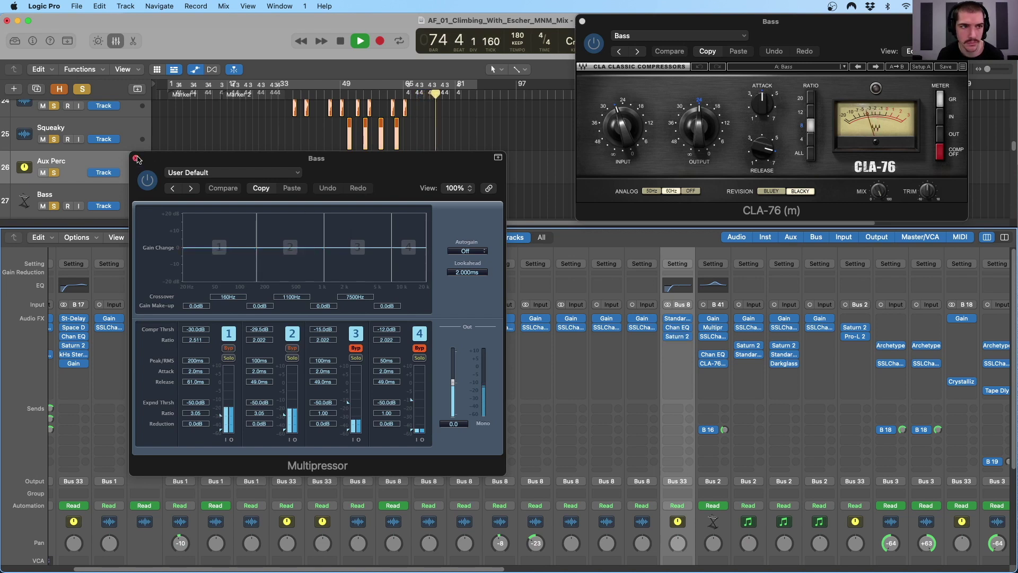
key("space")
left_click(82, 90)
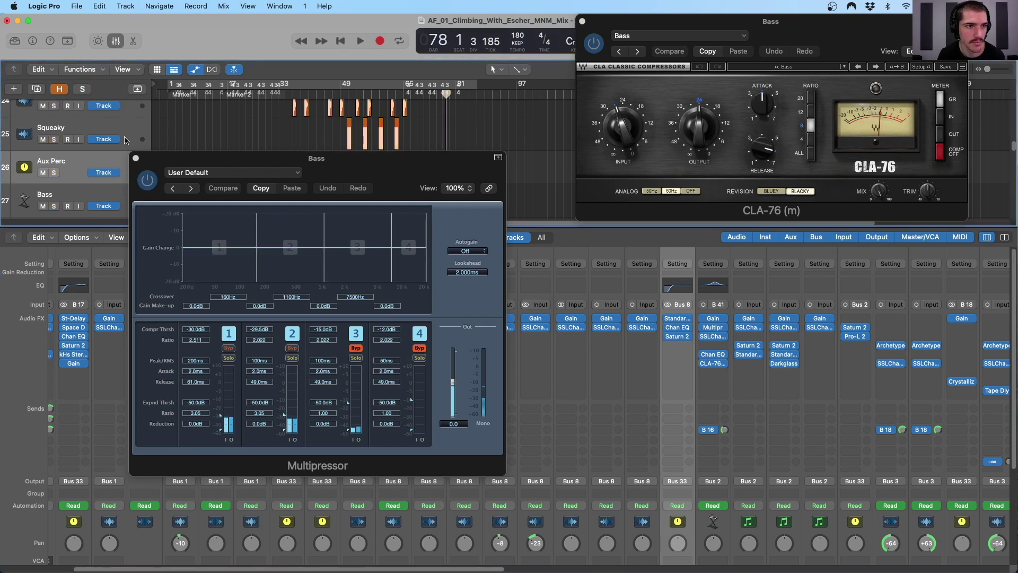
left_click(135, 159)
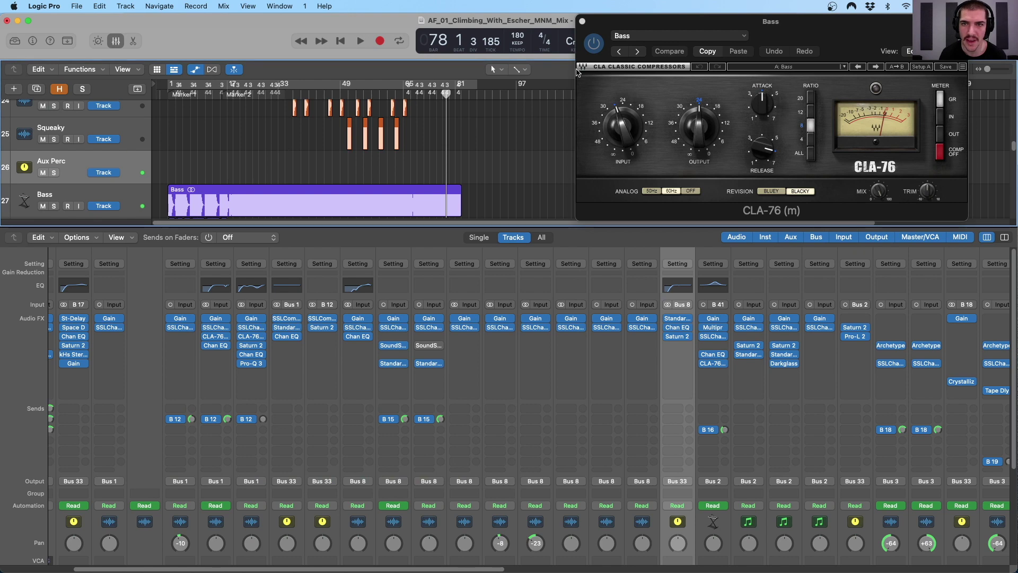
left_click(583, 21)
Select the Bass channel, play the full mix from bar 65 with its fader in view, and stop near bar 74
scroll(688, 408, "down", 5)
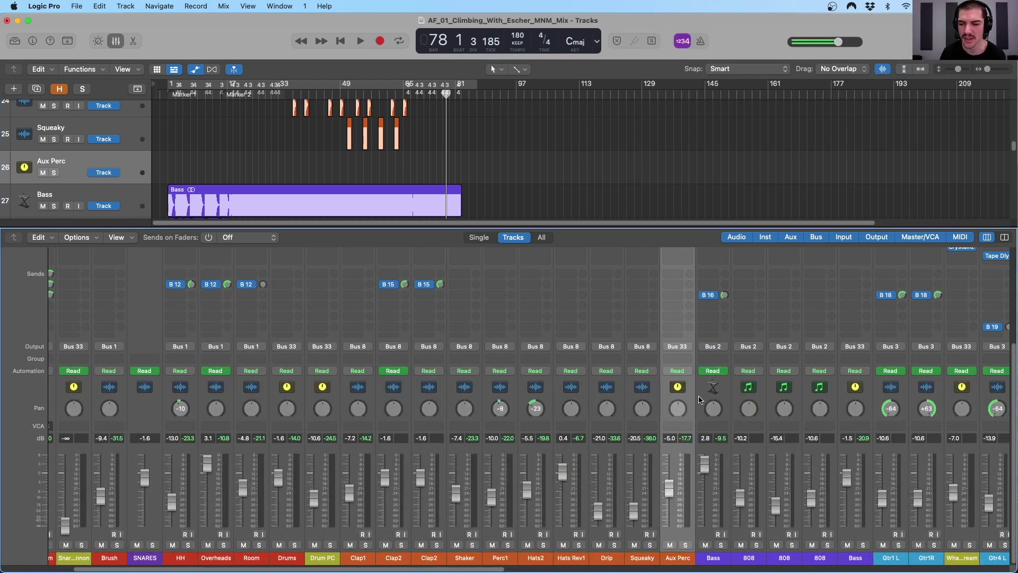
left_click(716, 398)
scroll(500, 384, "right", 10)
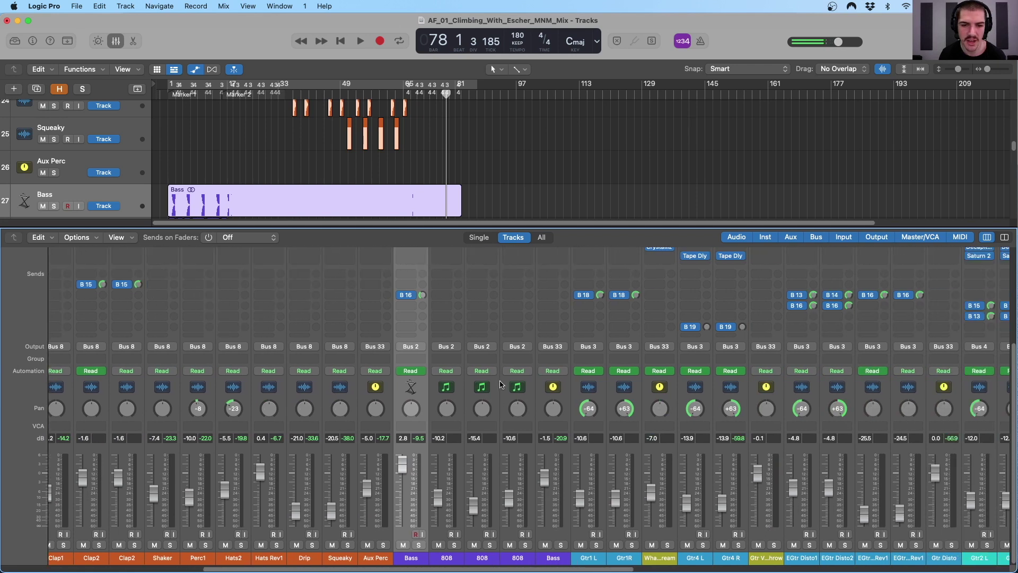
scroll(500, 384, "right", 2)
scroll(635, 415, "right", 3)
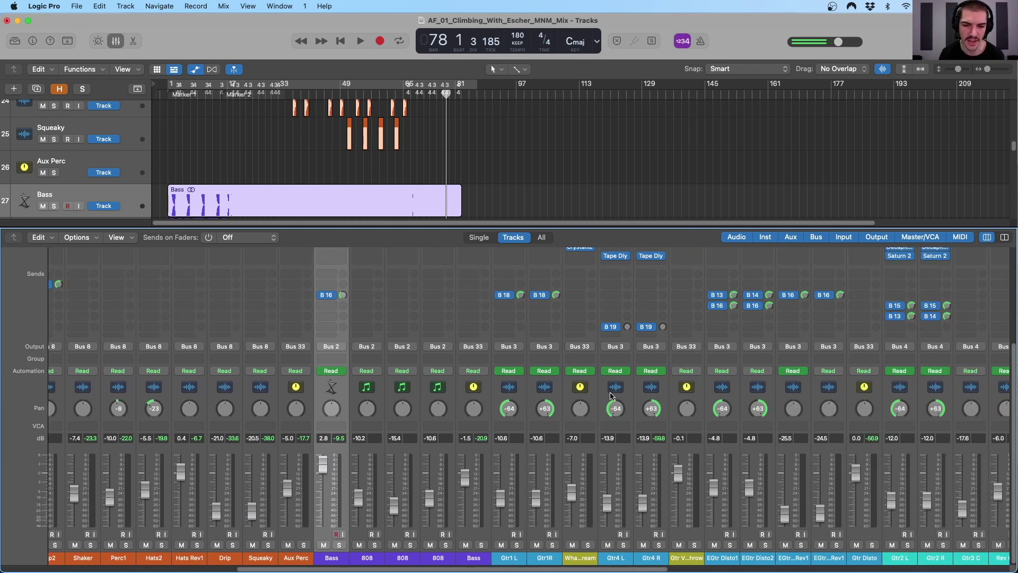
left_click(406, 96)
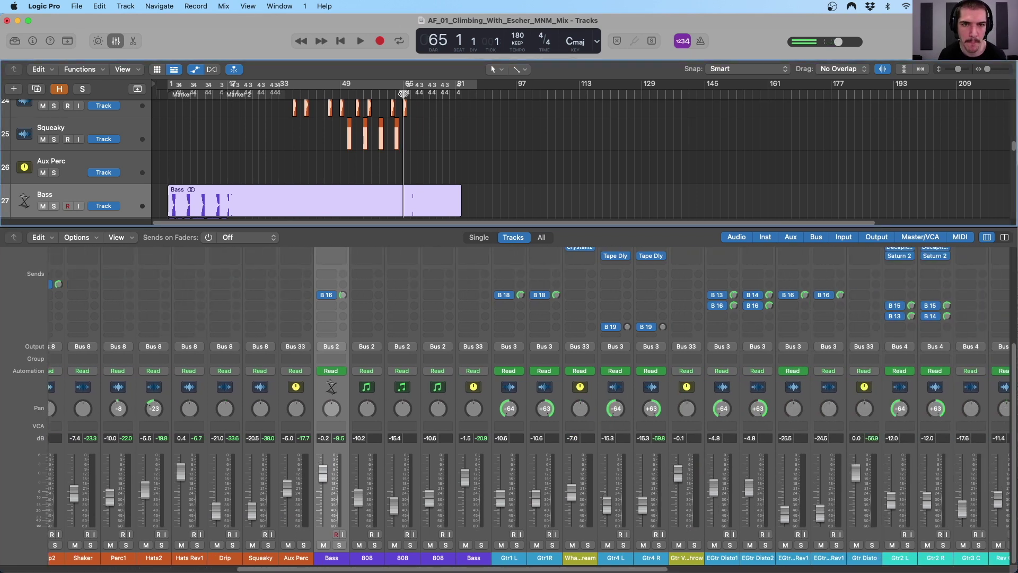
key("space")
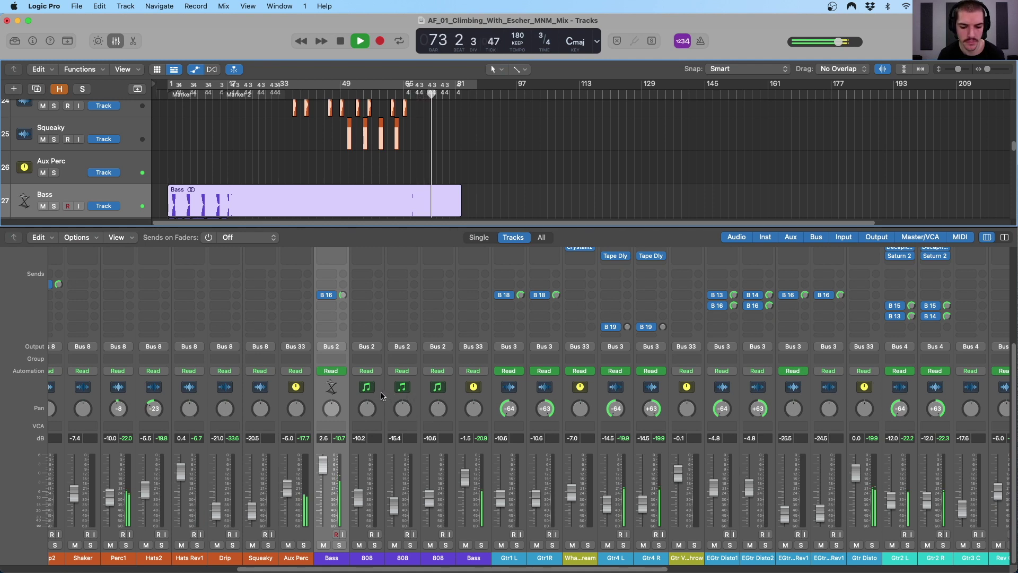
key("space")
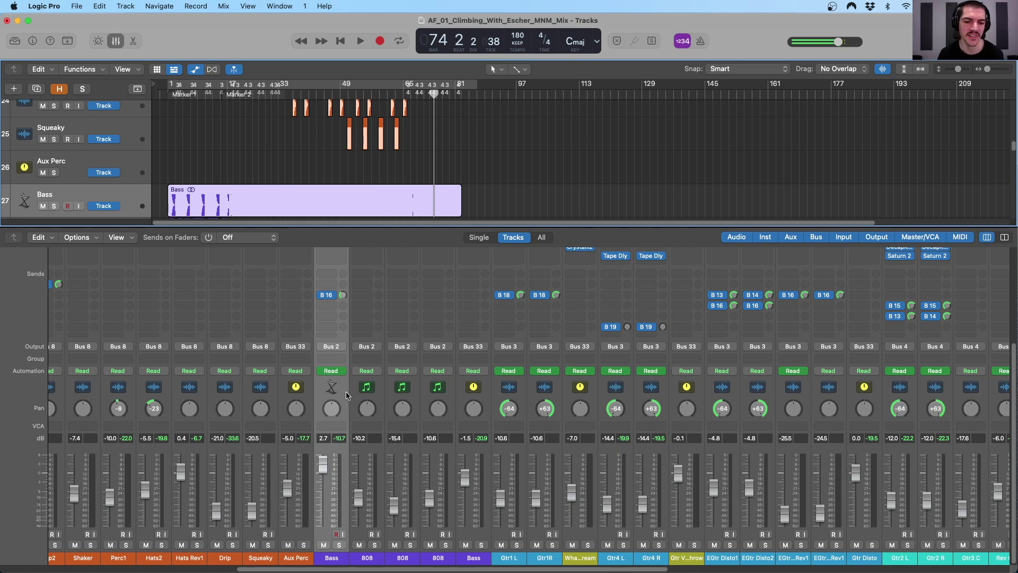
Solo the Bass track and the three 808 tracks and play them from the beginning, with the track rows made shorter
left_click(379, 397)
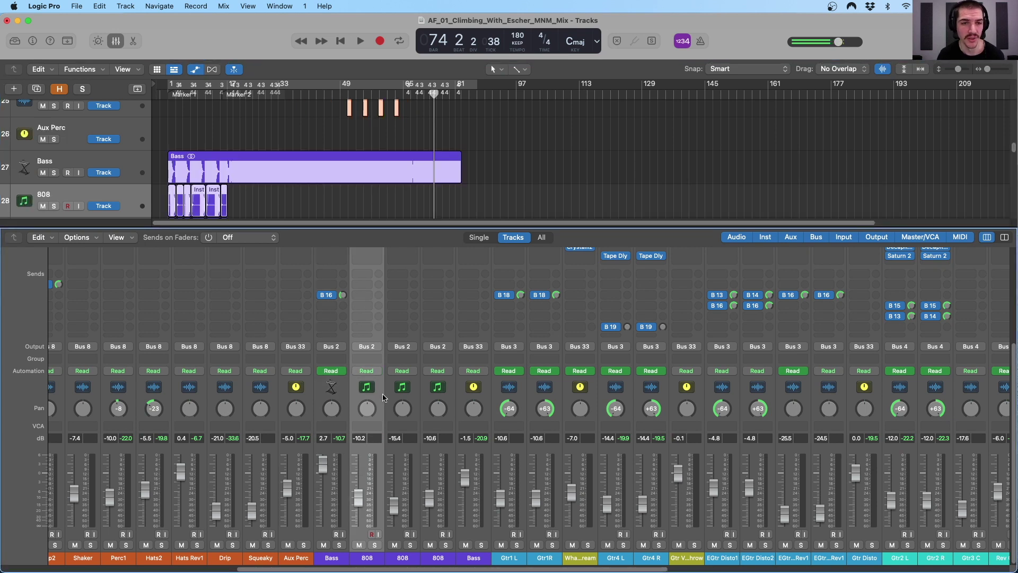
key("Return")
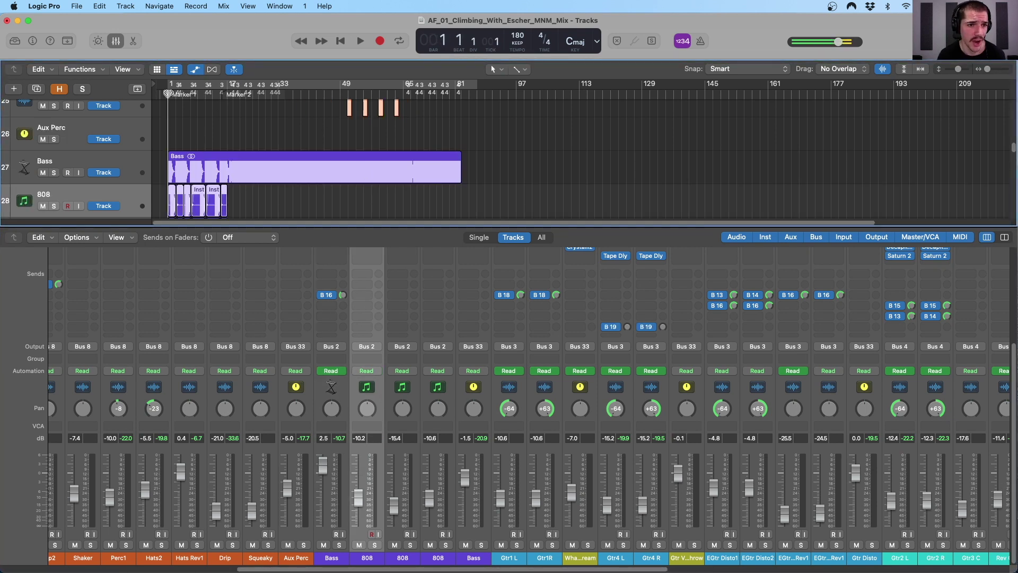
scroll(274, 172, "down", 5)
left_click(320, 189, "ctrl+alt")
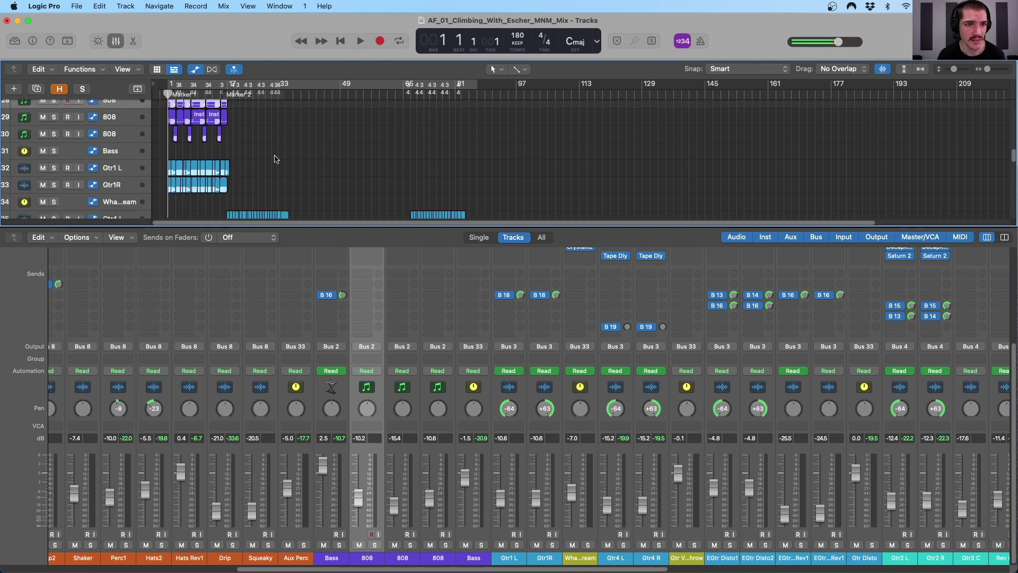
scroll(269, 146, "up", 1)
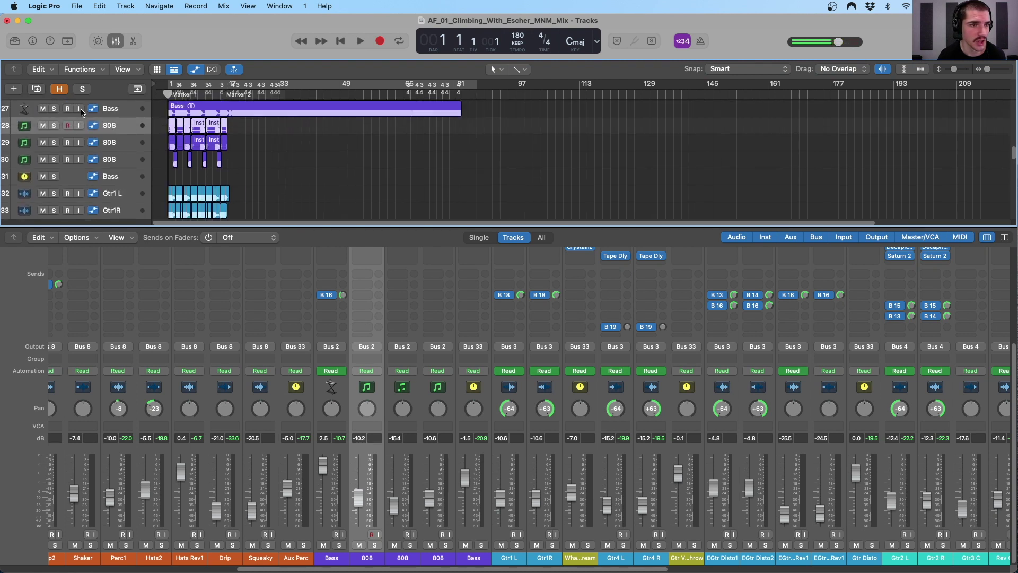
left_click_drag(55, 110, 54, 160)
key("space")
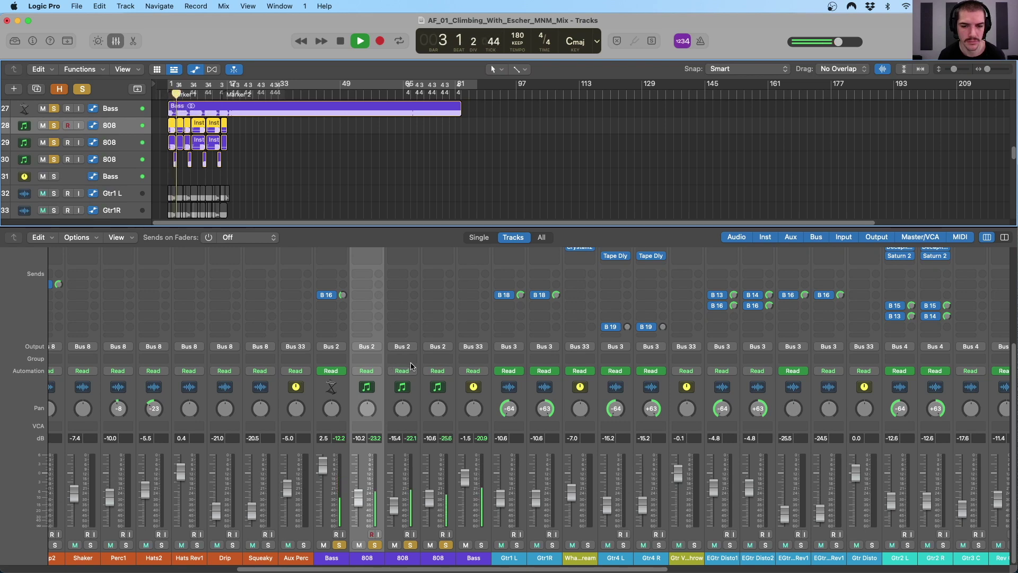
Review the first 808 channel's SSLChannel and StandardCLIP during playback, stop near bar 15, clear the solos and close StandardCLIP
scroll(410, 337, "up", 5)
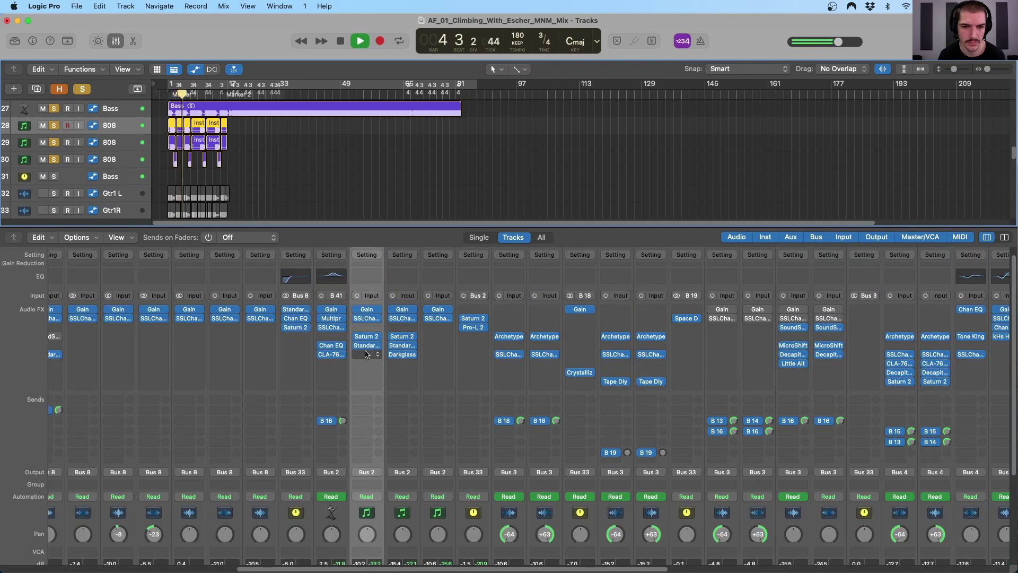
left_click(368, 318)
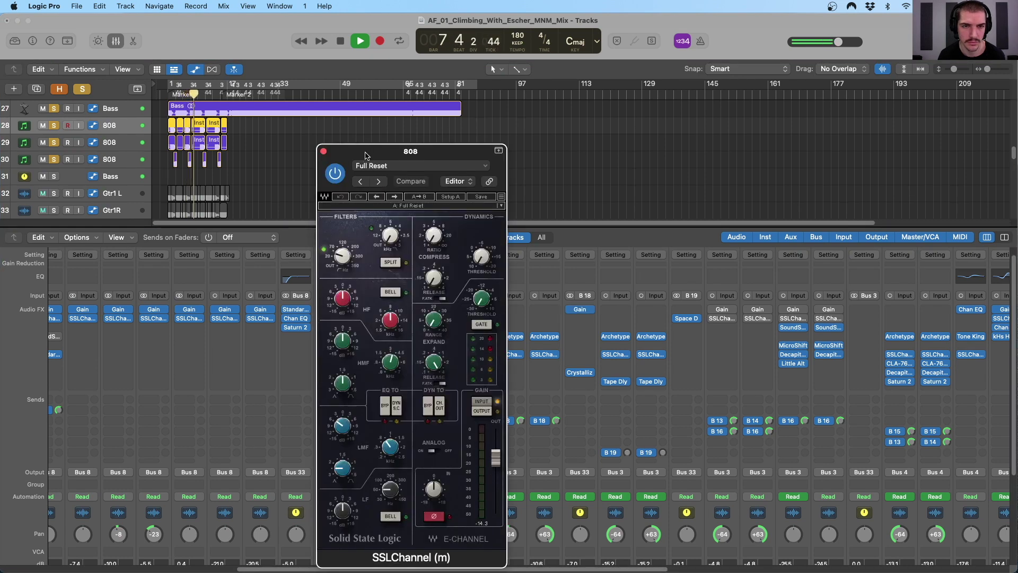
left_click_drag(350, 161, 579, 135)
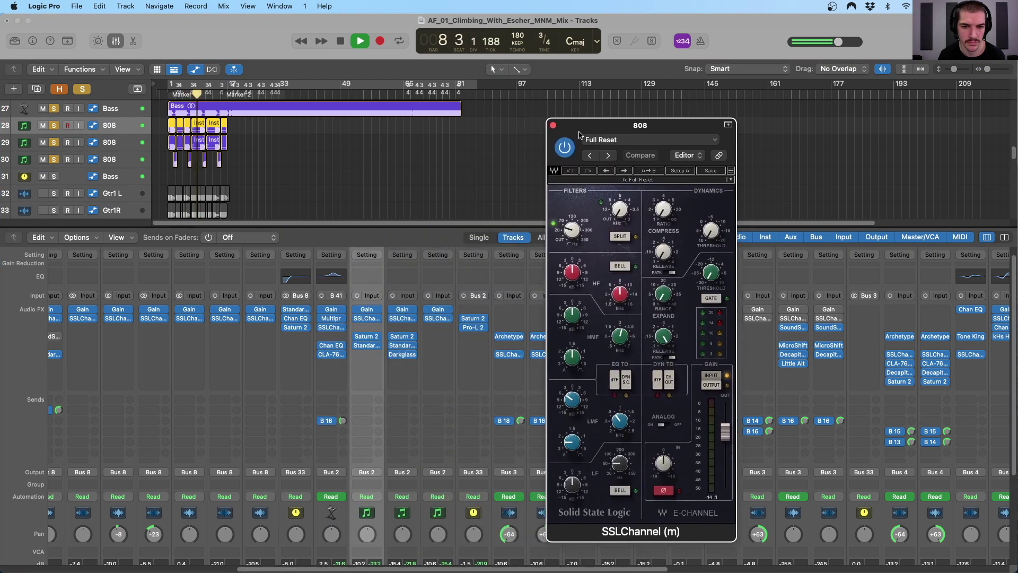
left_click(368, 347)
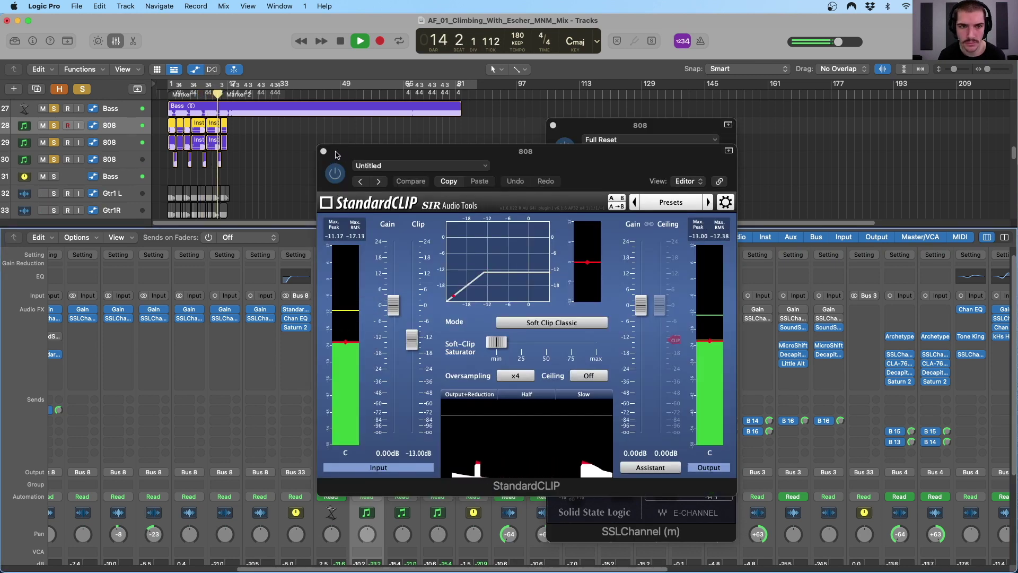
key("space")
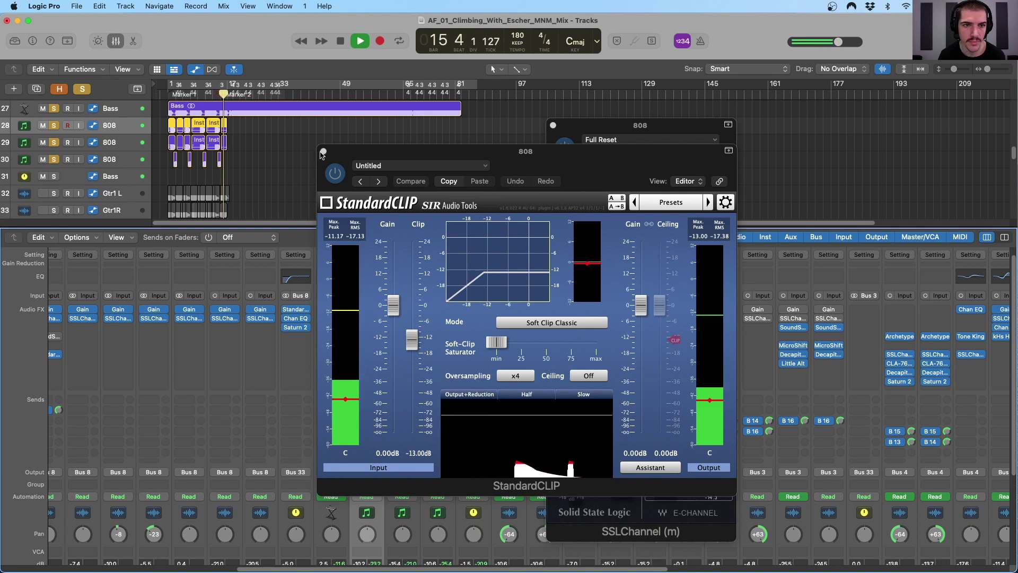
left_click(323, 151)
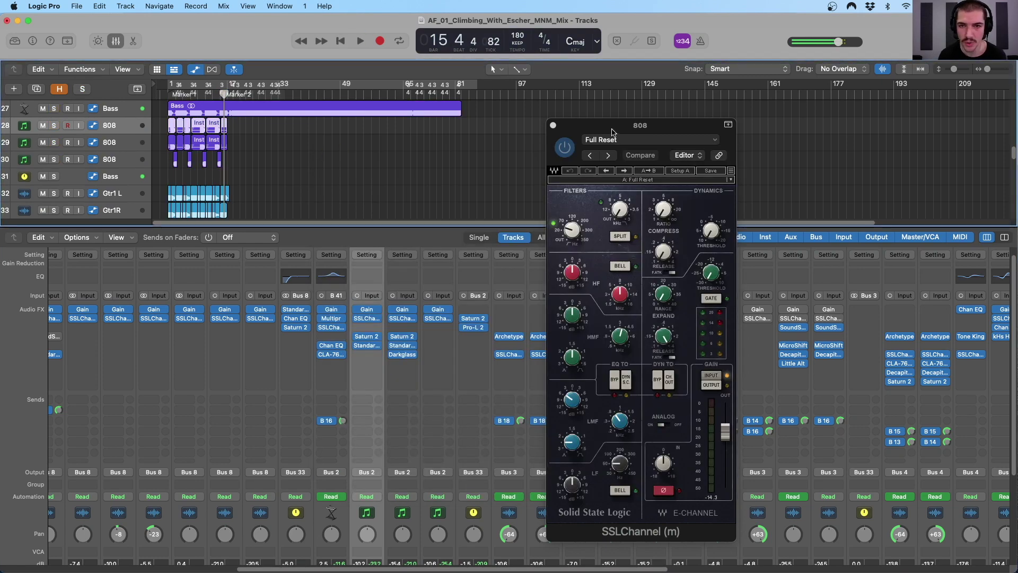
Close the SSLChannel window, select all three 808 channels and return the playhead to the beginning
left_click(553, 126)
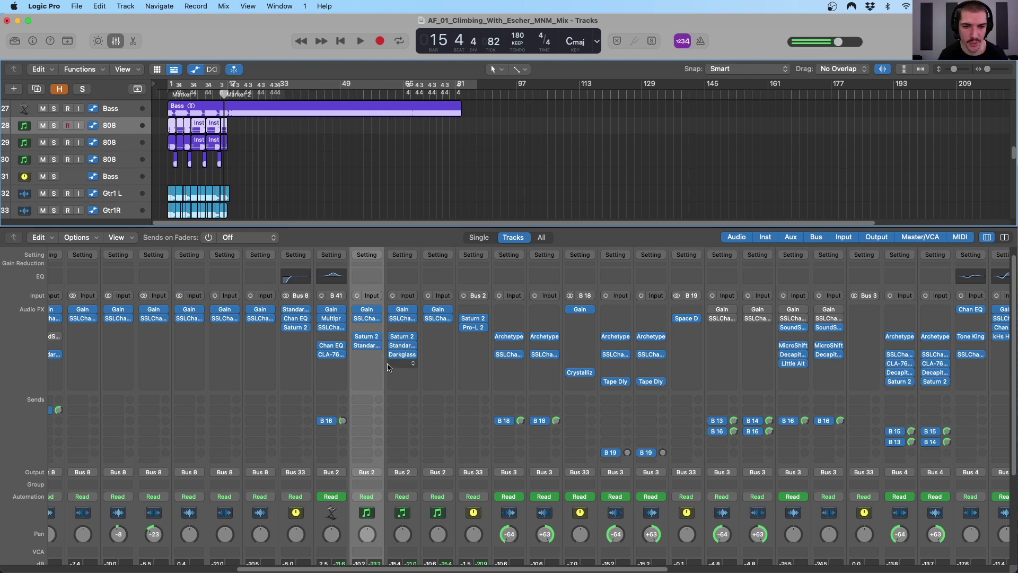
scroll(394, 403, "down", 5)
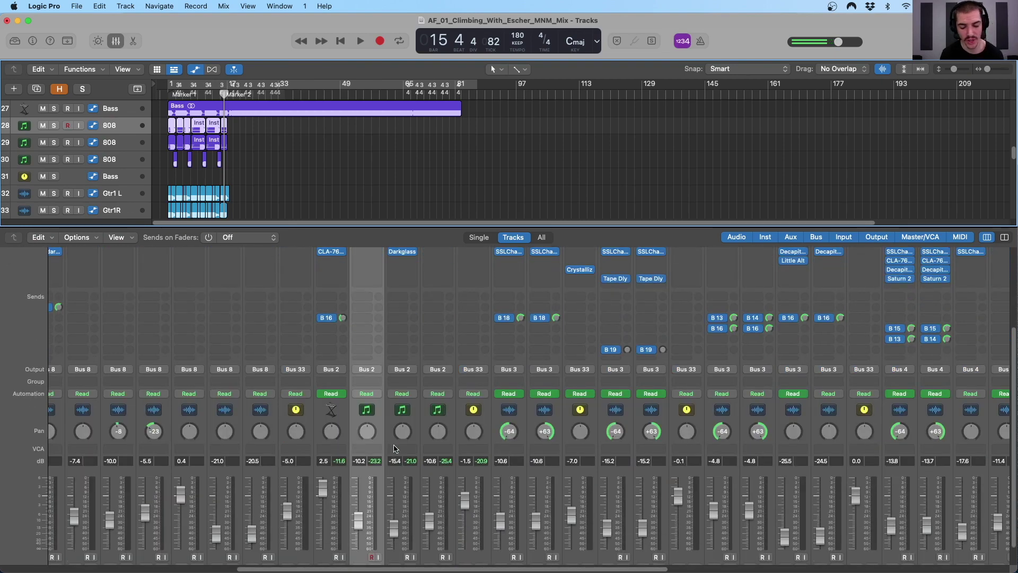
scroll(413, 413, "down", 1)
left_click(450, 403, "shift")
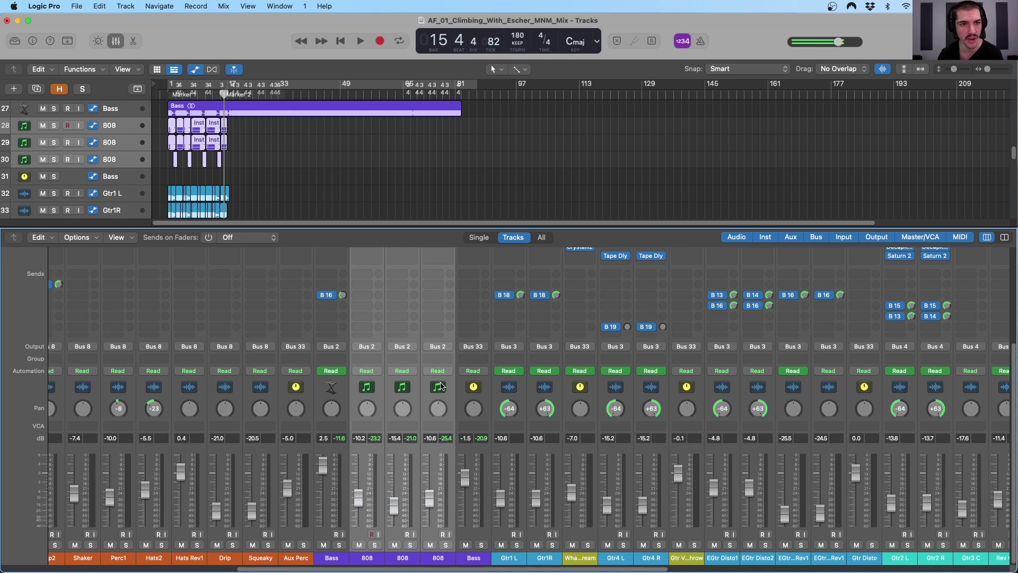
key("Return")
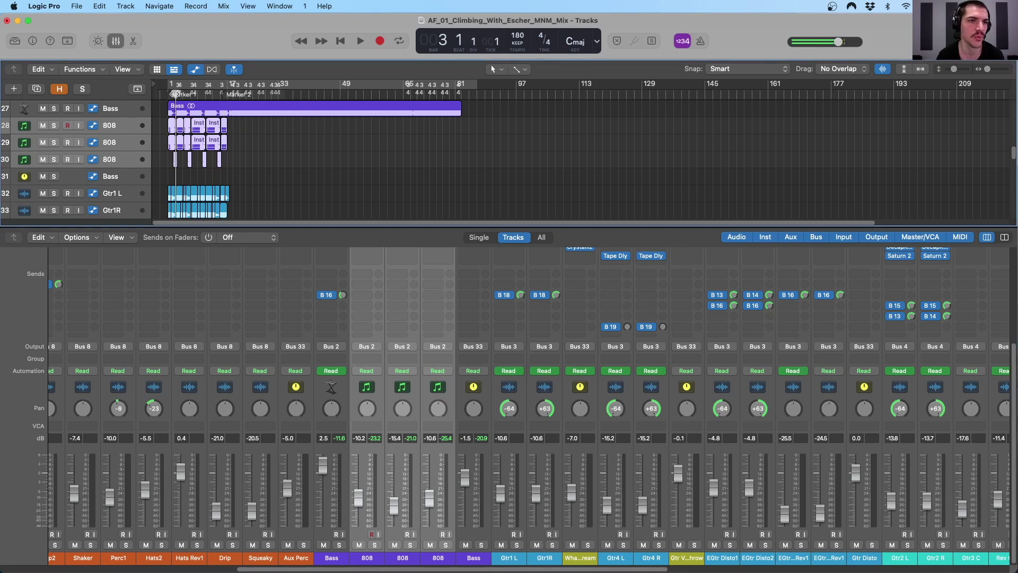
Review the SSLChannel settings on the second and third 808 channels, closing each window
scroll(400, 347, "up", 5)
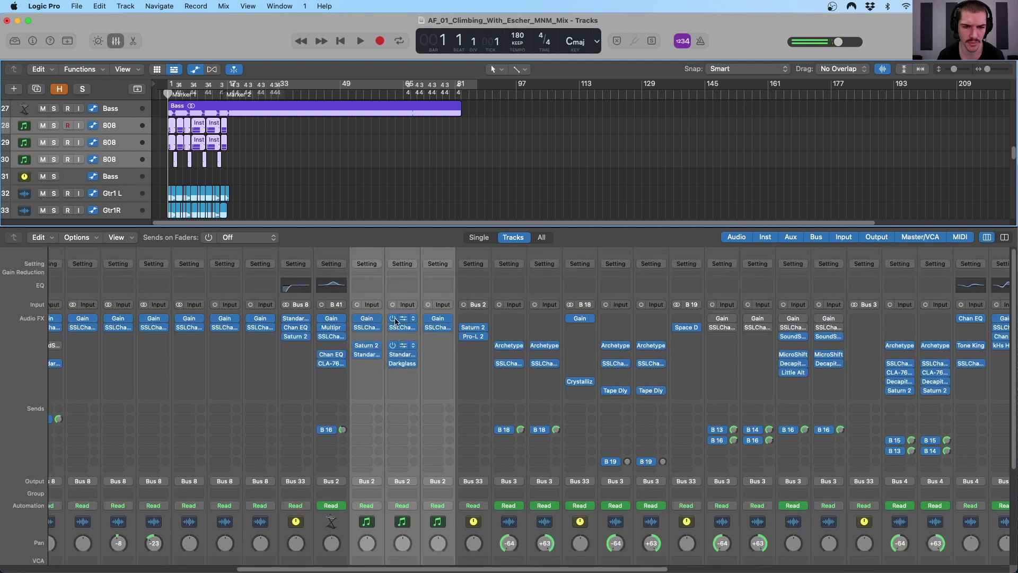
left_click(403, 330)
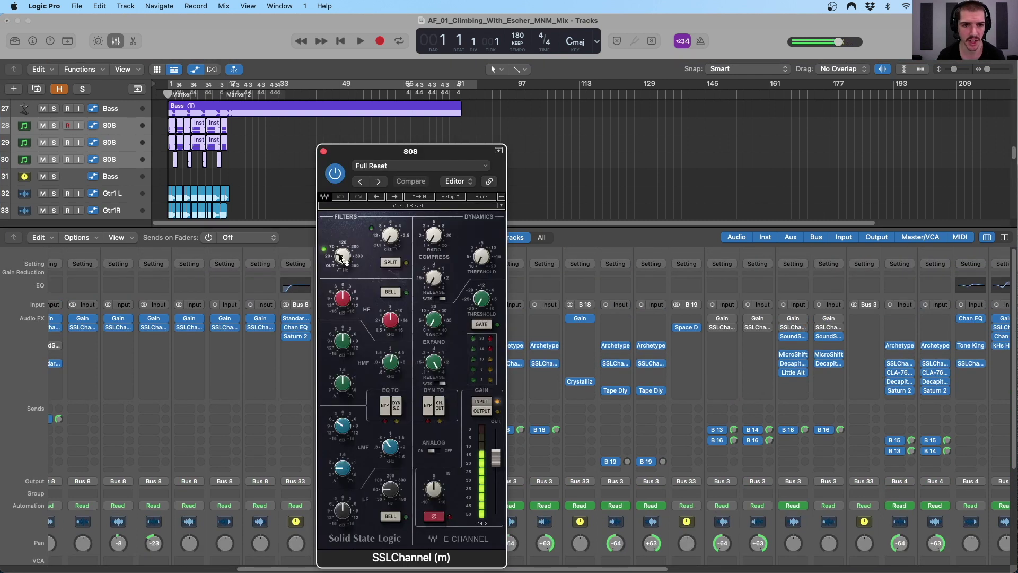
left_click(339, 424)
left_click(324, 152)
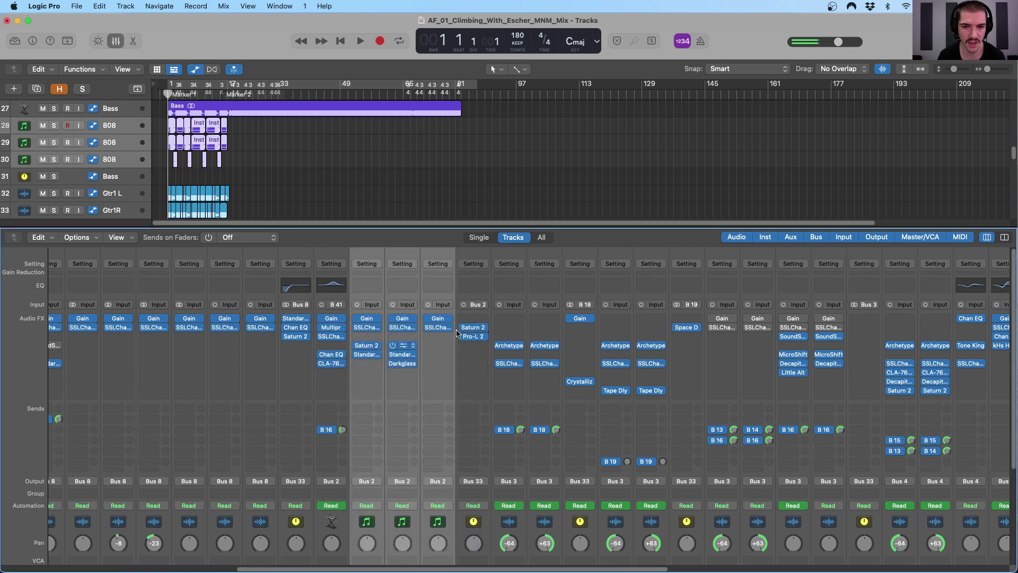
left_click(440, 327)
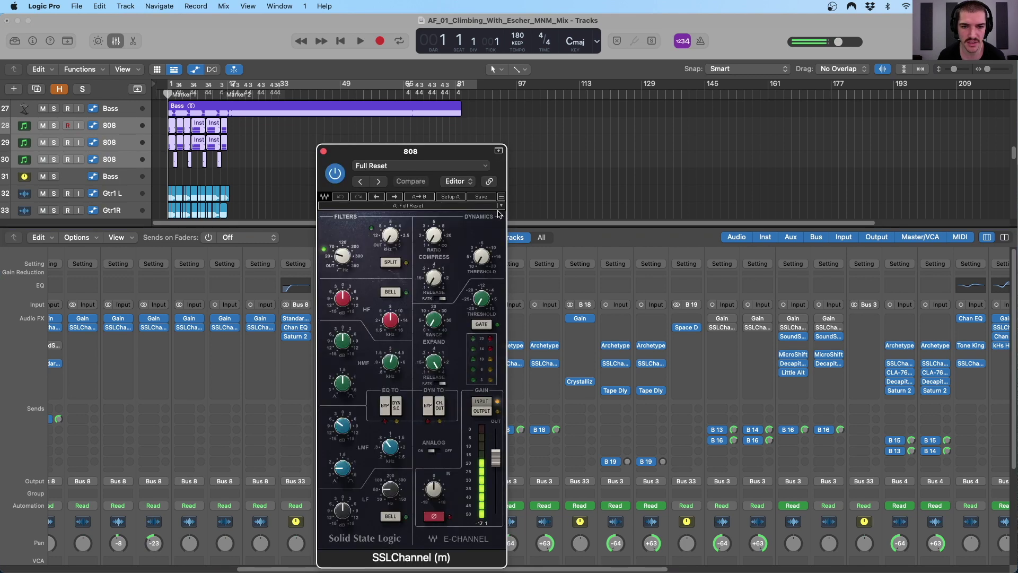
left_click(324, 152)
Examine the first 808 channel's Saturn 2, checking both bands' drive and the tape style choices, and close it
left_click(366, 346)
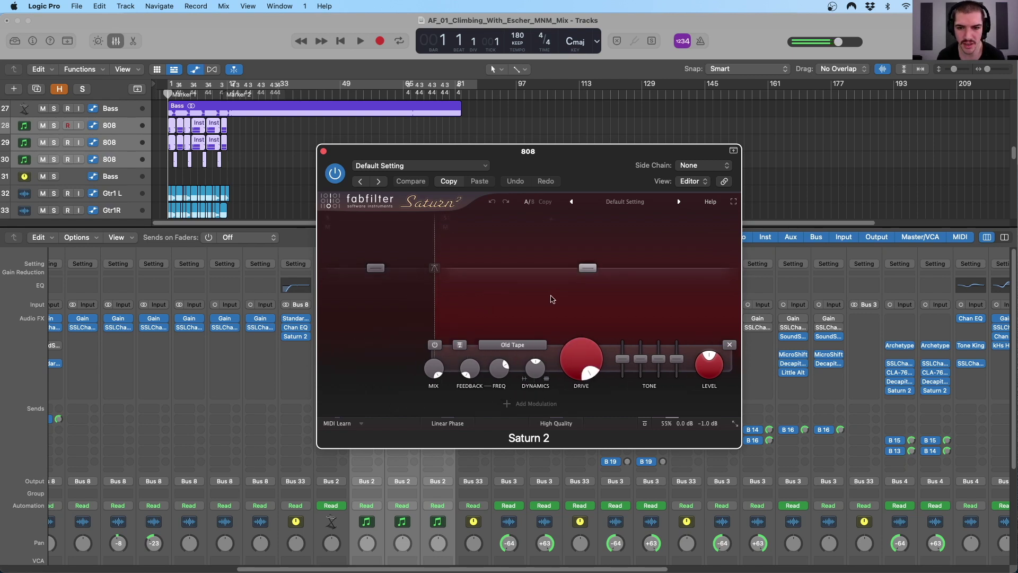
left_click(582, 357)
key("super+z")
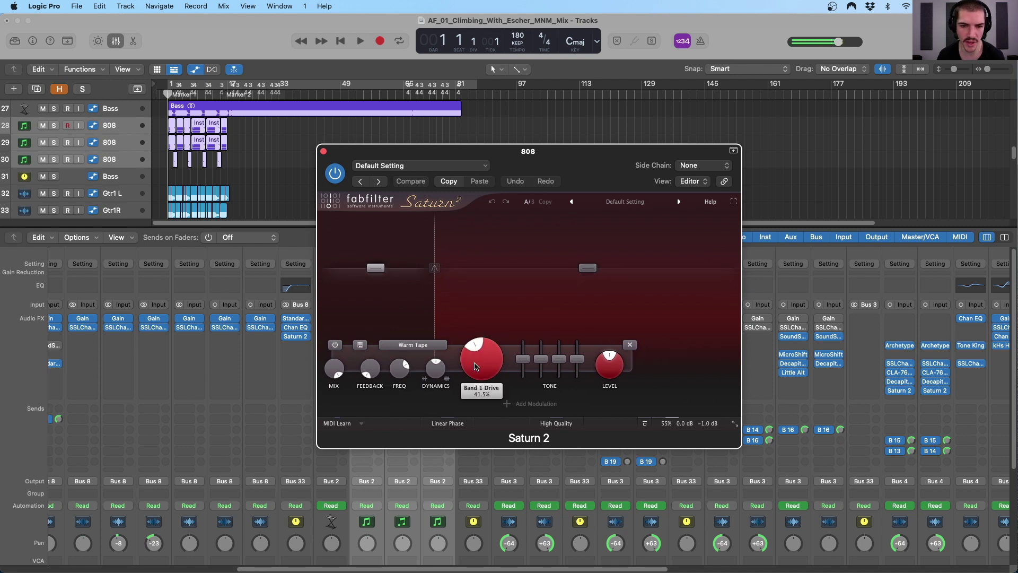
mouse_move(491, 364)
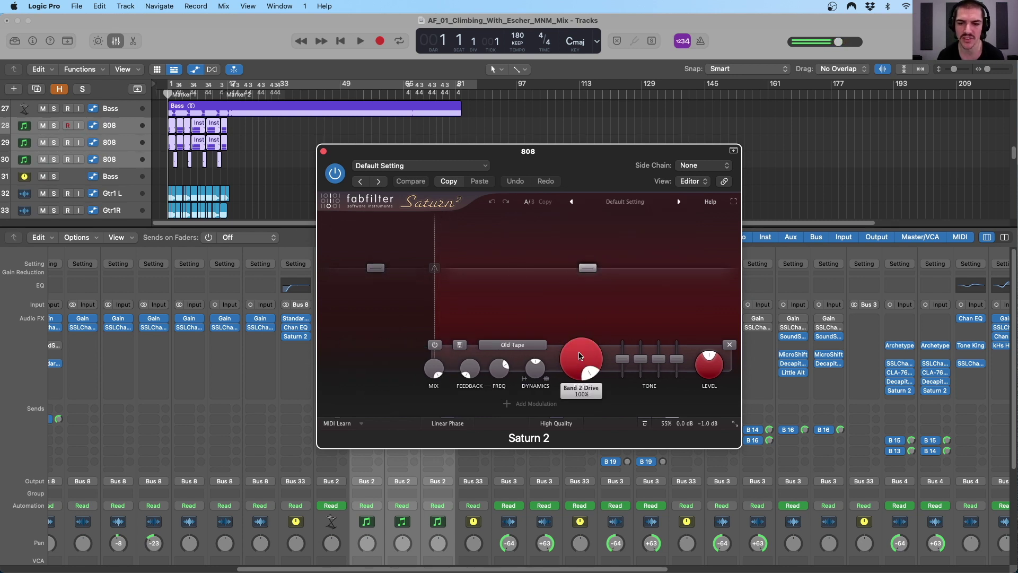
left_click(512, 344)
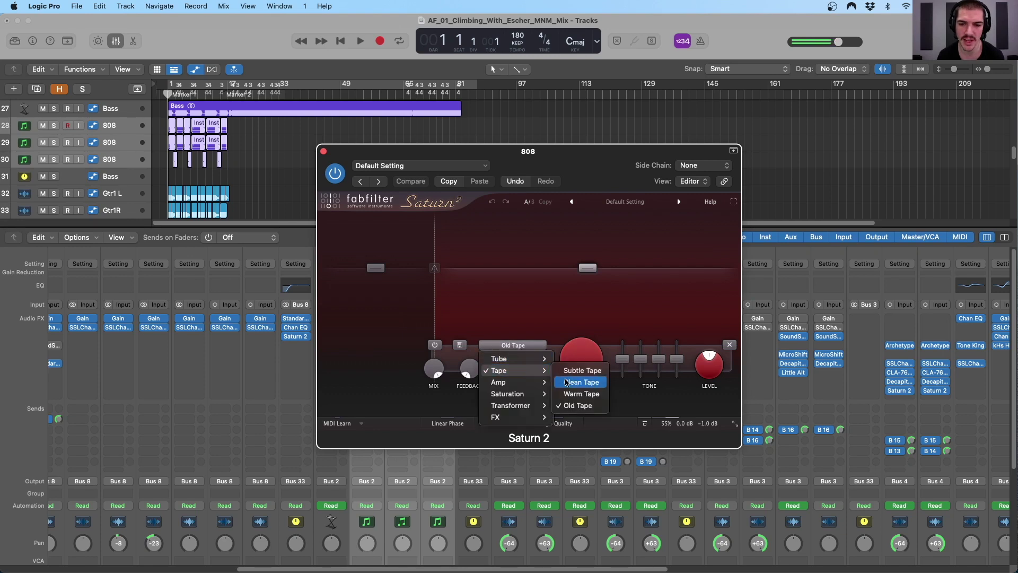
left_click(548, 296)
left_click(389, 296)
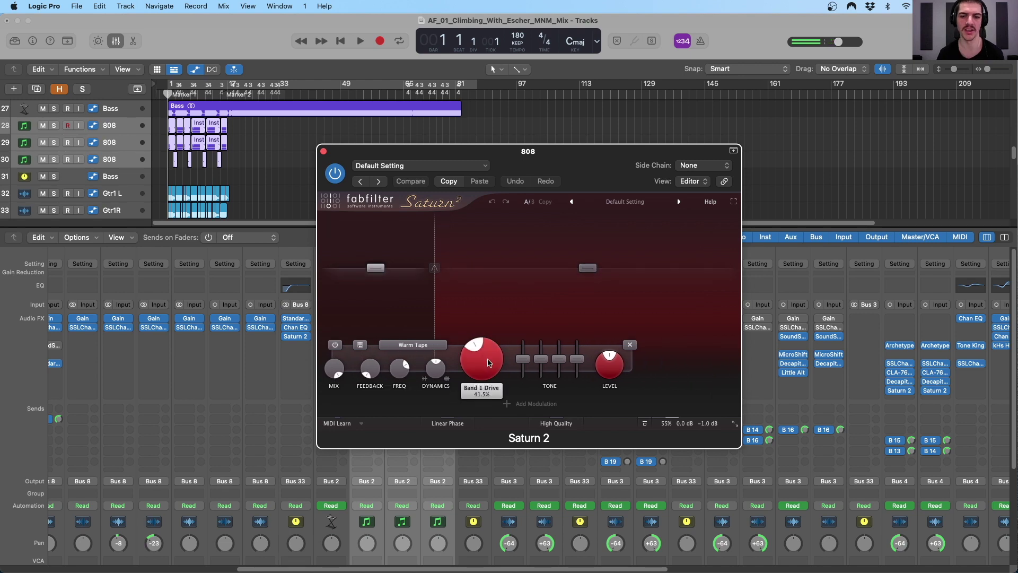
left_click_drag(339, 155, 414, 149)
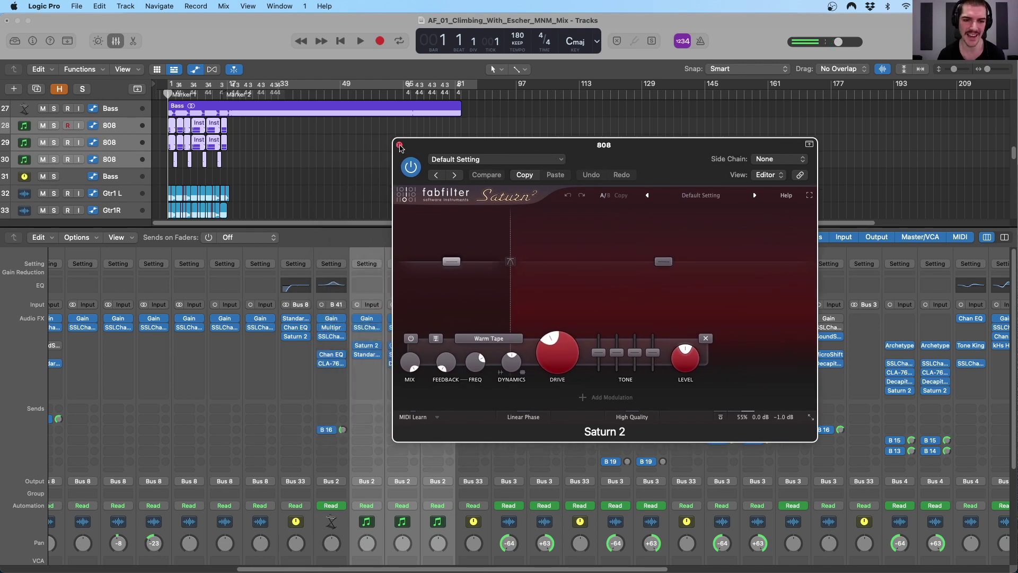
left_click(399, 144)
Solo the three 808 channels, play them from the beginning, stop near bar 8 and clear the solos
scroll(429, 318, "down", 3)
scroll(419, 386, "down", 2)
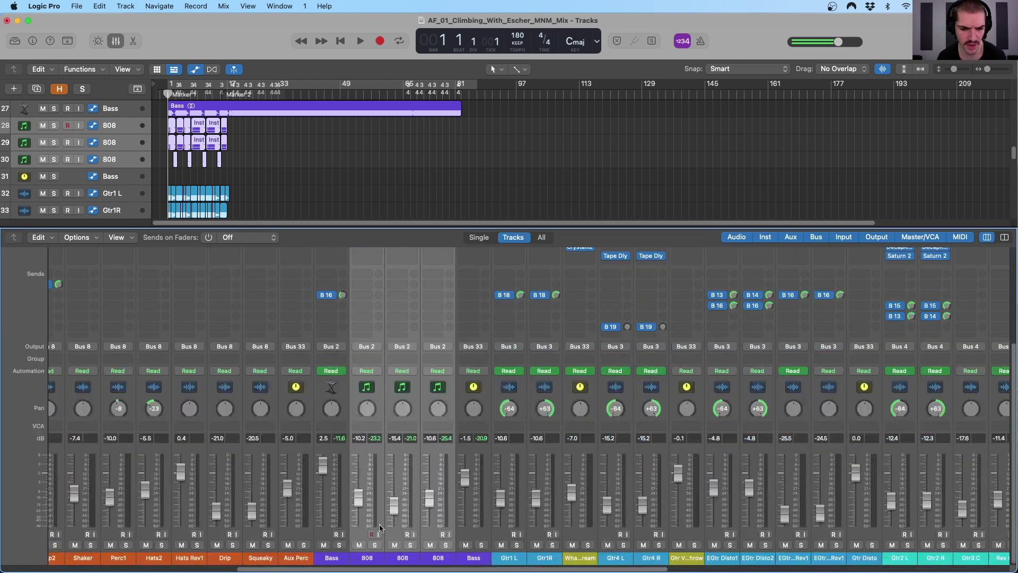
left_click(376, 545)
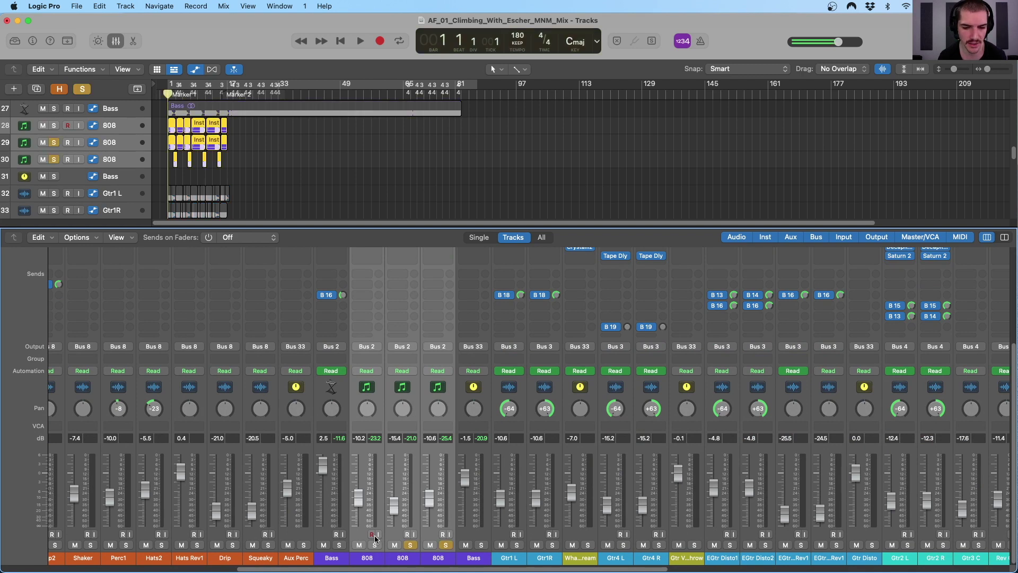
key("space")
scroll(366, 371, "up", 5)
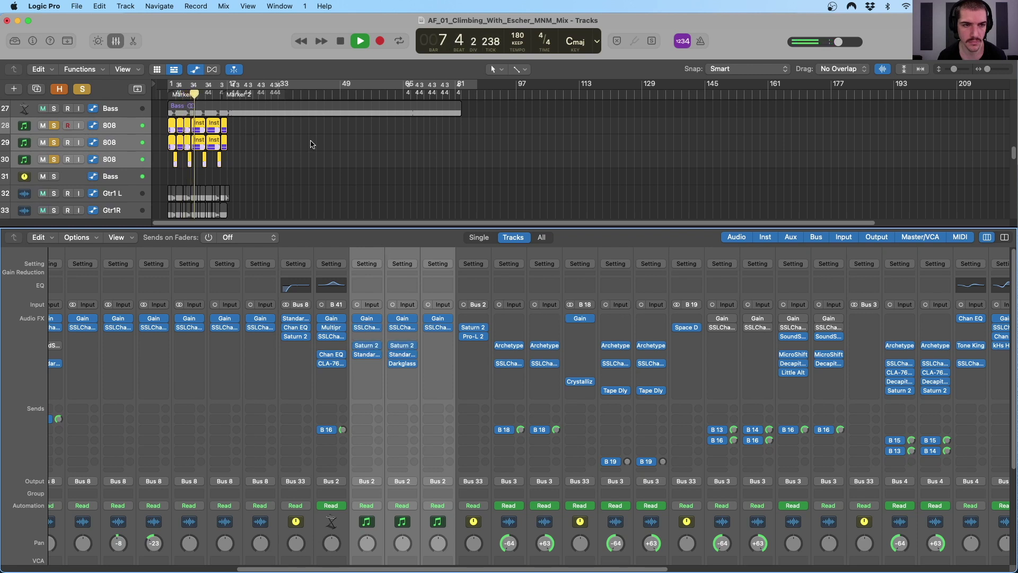
key("space")
scroll(409, 311, "down", 2)
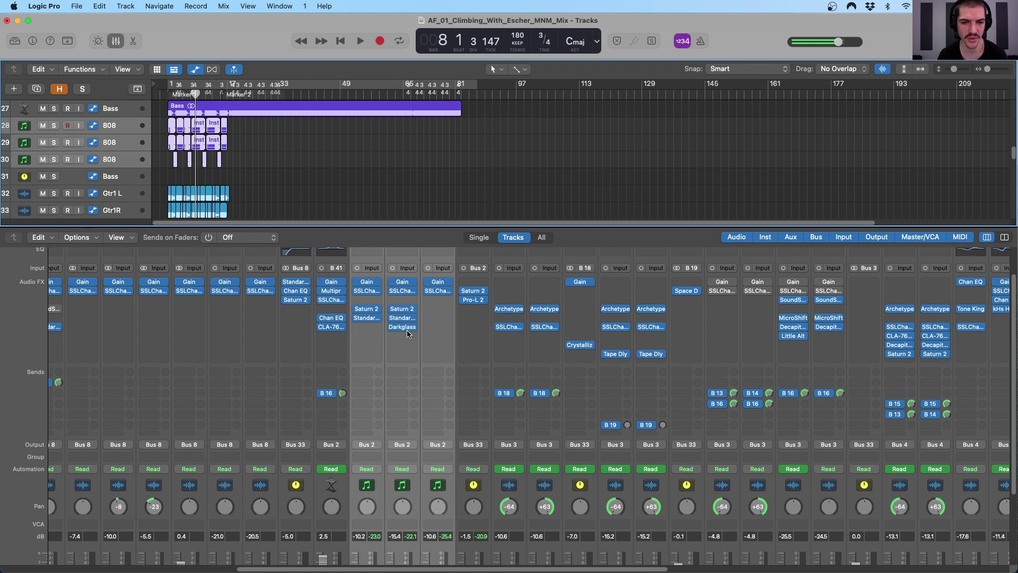
Review the clip level and soft-clip settings of the first 808 channel's StandardCLIP, and close it
left_click(371, 317)
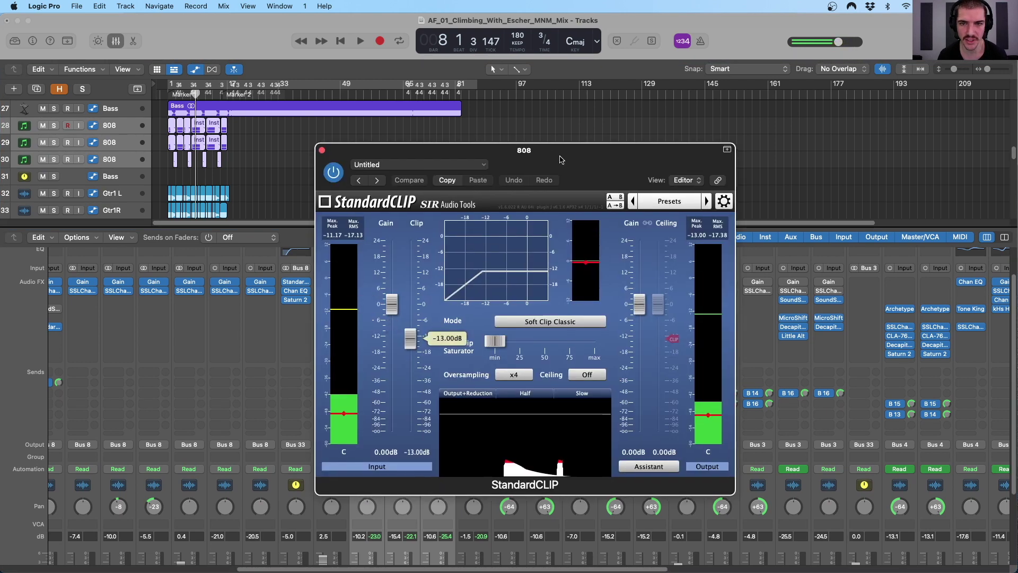
left_click_drag(532, 157, 524, 111)
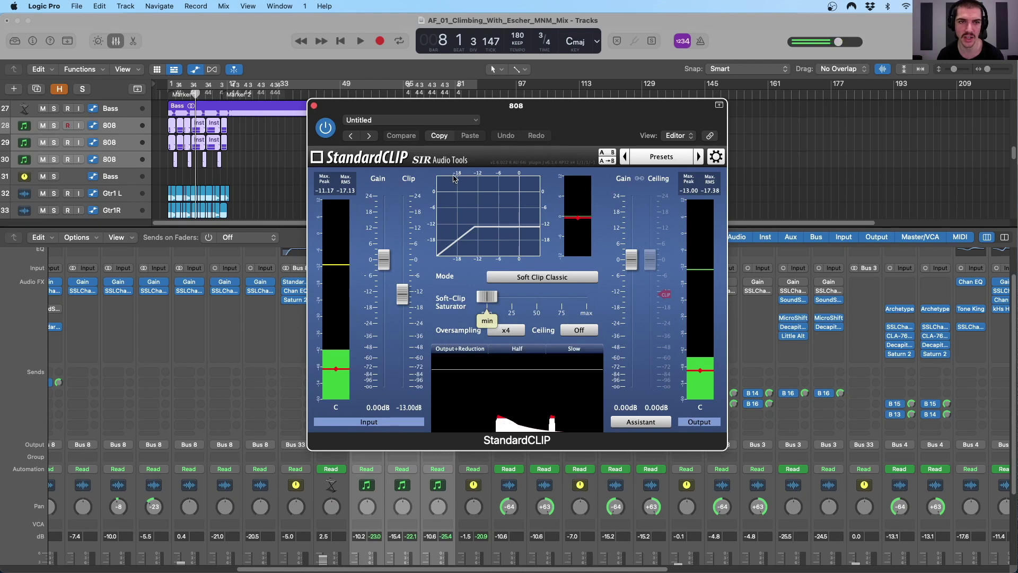
left_click(314, 108)
Solo the three 808 tracks again, play them from bar 8, stop near bar 15 and clear the solos
scroll(432, 409, "down", 5)
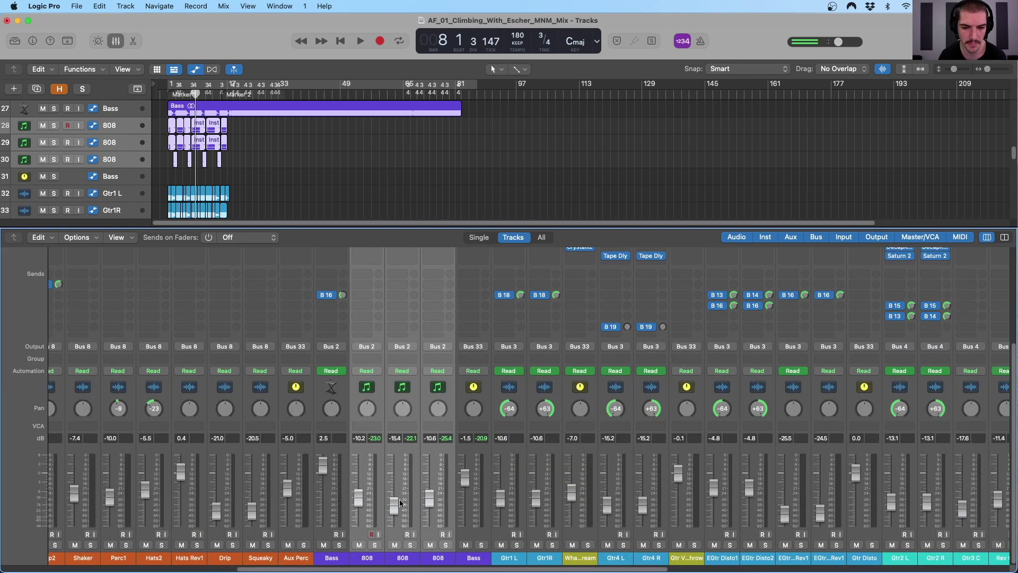
scroll(356, 346, "up", 6)
key("s")
key("space")
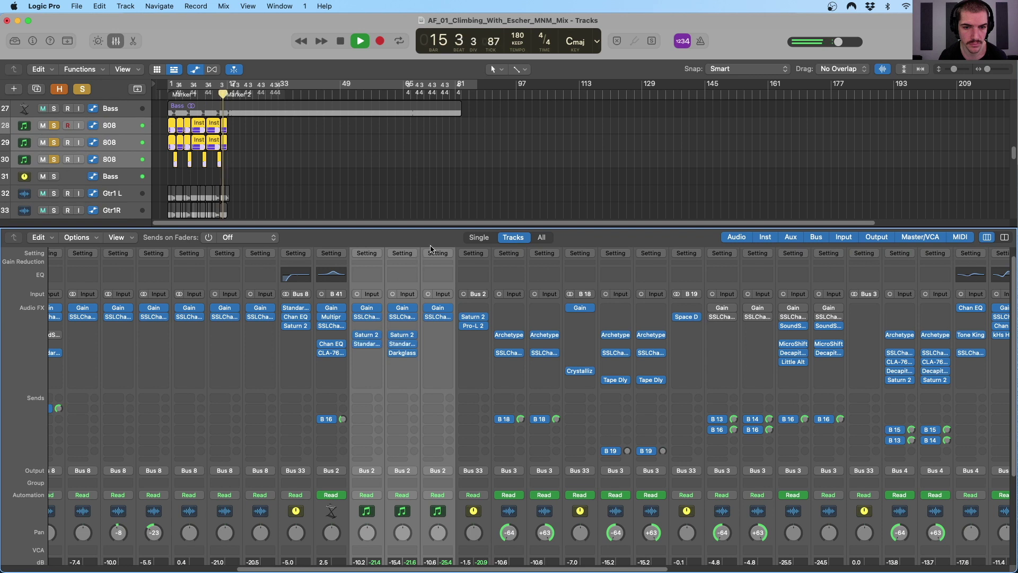
key("space")
scroll(402, 357, "up", 1)
Select the second 808 channel, return the playhead to the beginning and open its Darkglass Ultra, with the mixer made slightly taller
left_click(402, 389)
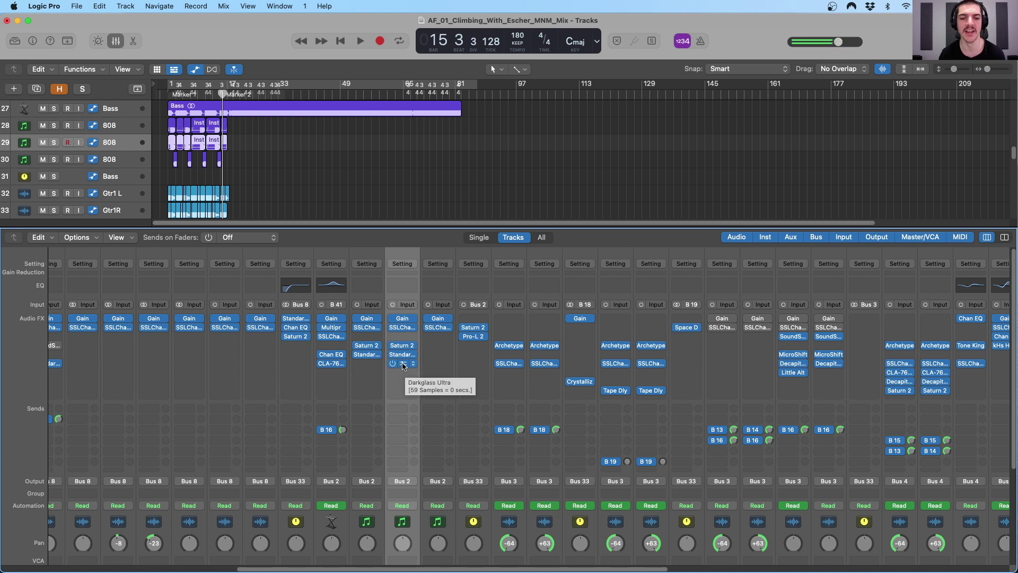
left_click(174, 94)
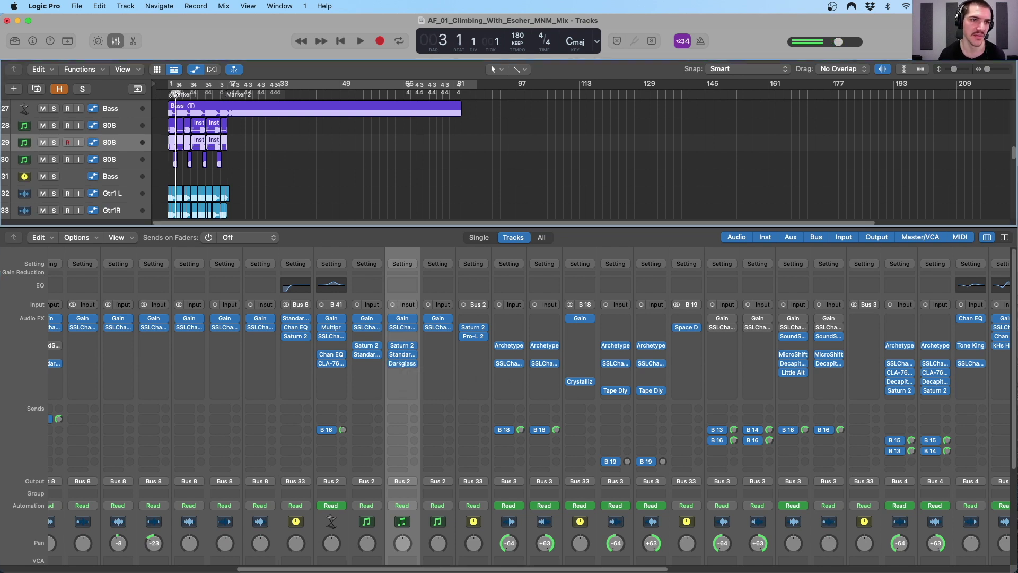
key("Return")
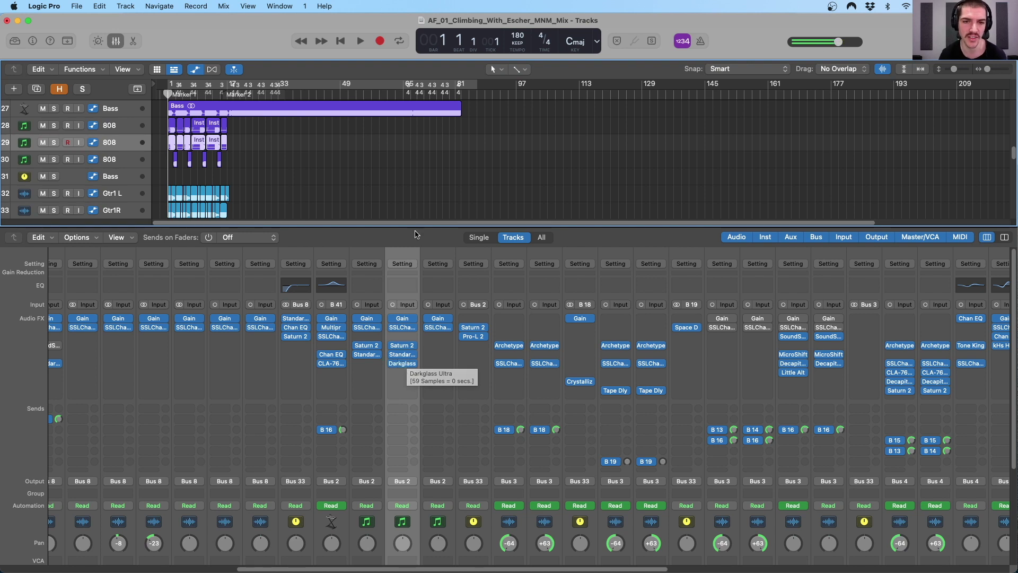
left_click_drag(415, 227, 416, 208)
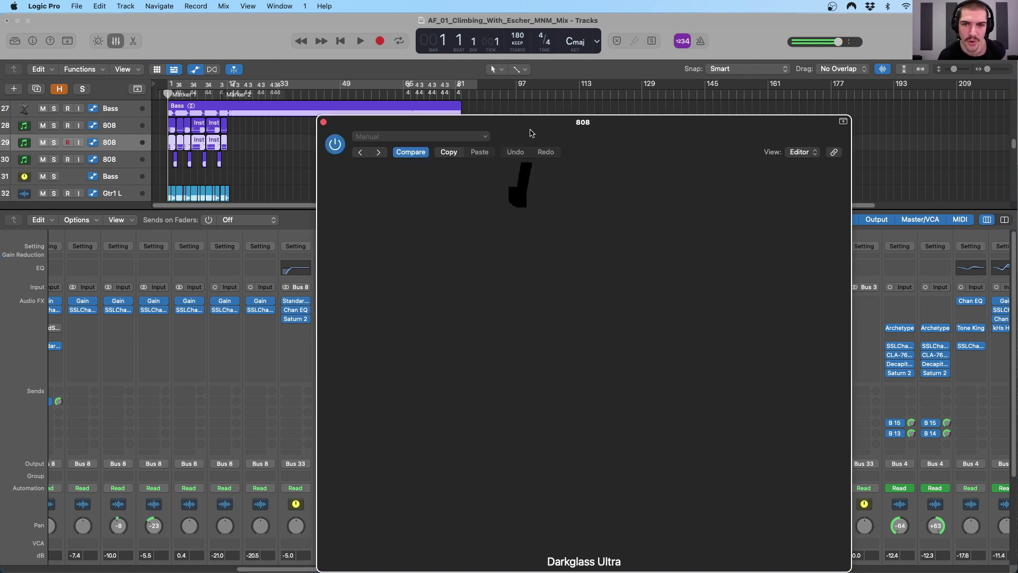
left_click_drag(544, 127, 642, 79)
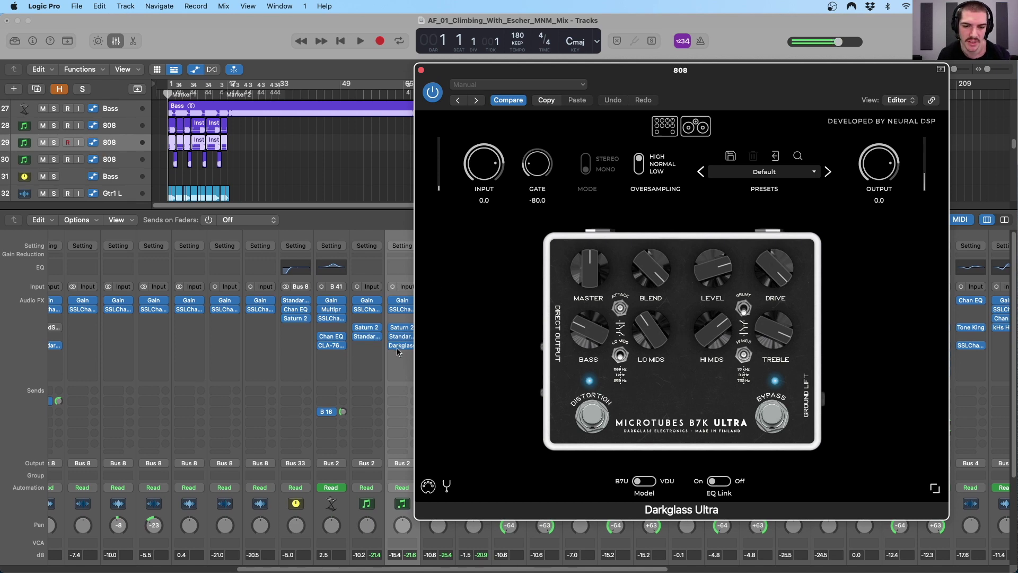
Solo the second 808, play it with Darkglass Ultra bypassed and re-enabled, stop near bar 7 and clear the solo
scroll(399, 352, "down", 5)
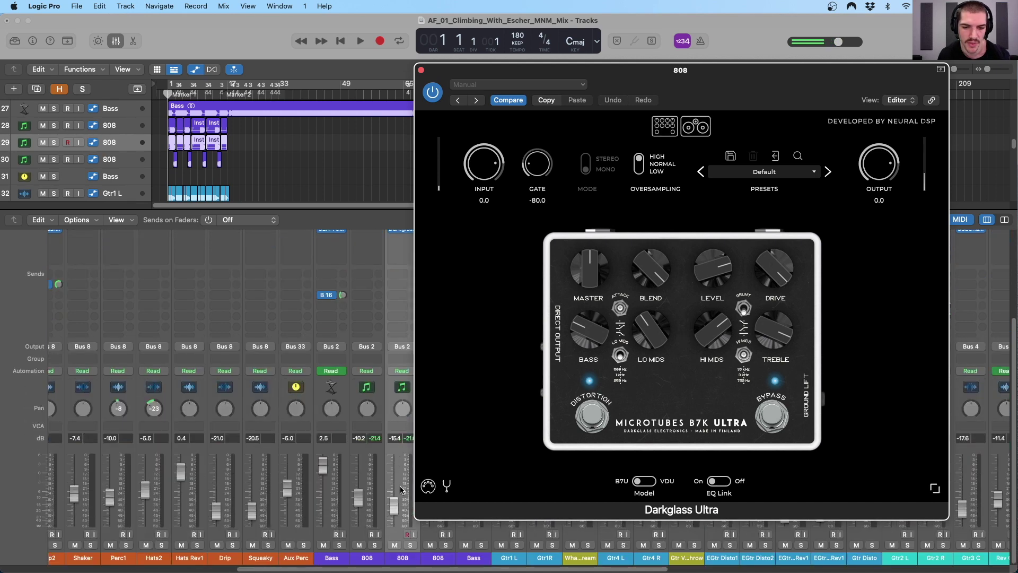
left_click(411, 546)
key("space")
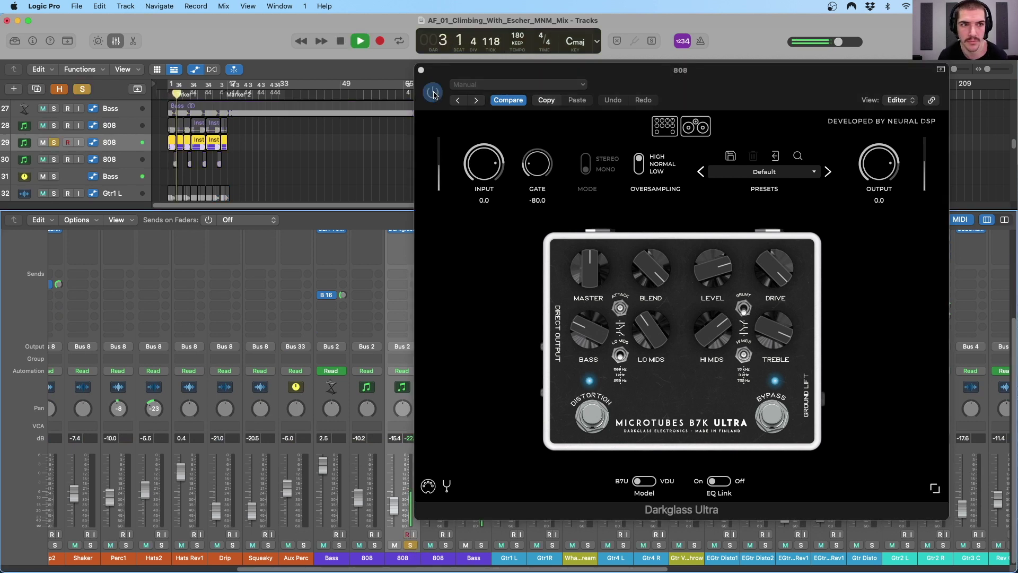
left_click(433, 93)
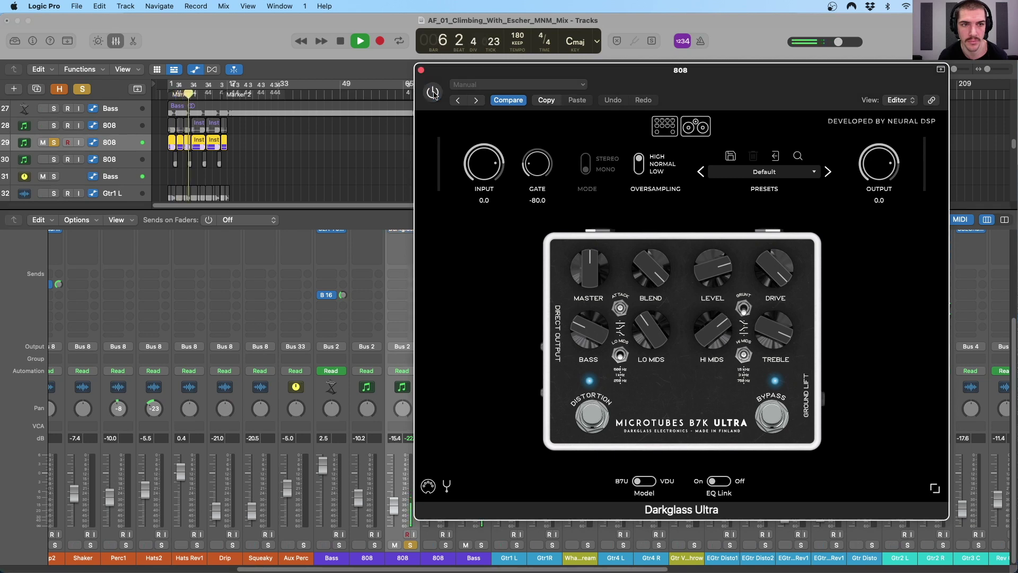
left_click(434, 93)
key("space")
left_click_drag(442, 76, 457, 58)
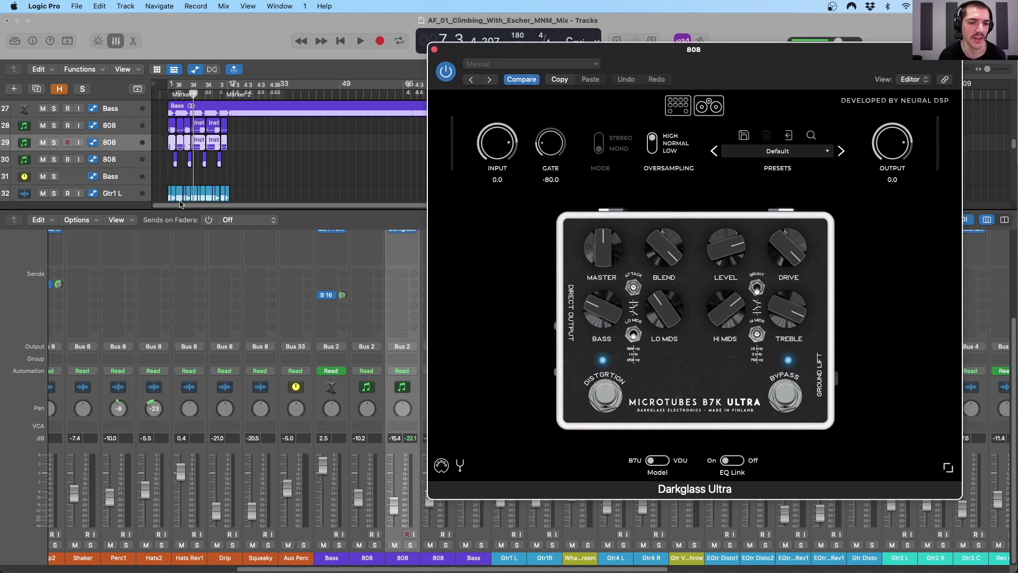
Close Darkglass Ultra, solo every channel from Kick1 through the Bass bus, and play the drums and bass together
left_click(435, 50)
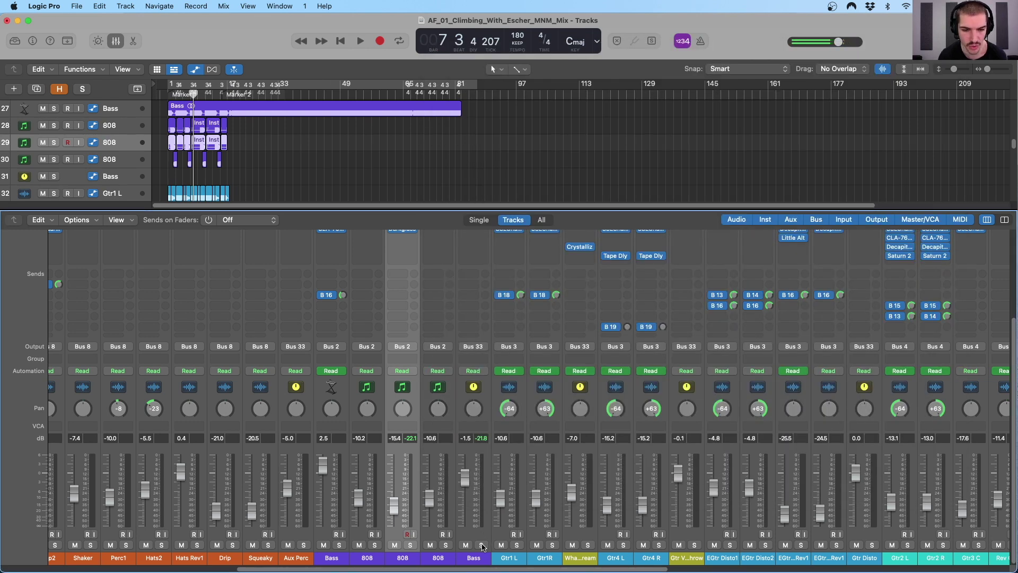
left_click(474, 391)
scroll(91, 403, "left", 10)
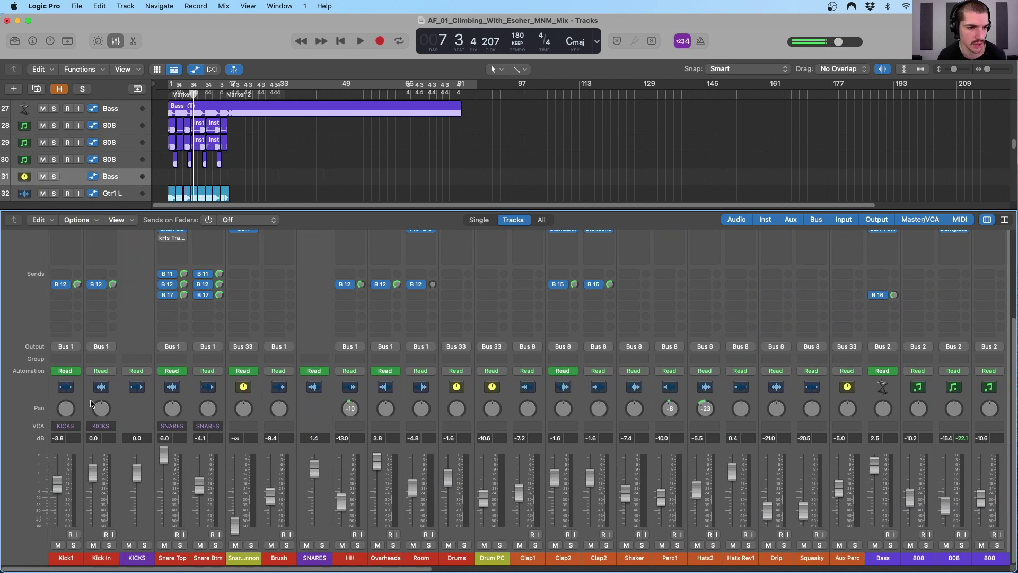
left_click(76, 396, "shift")
key("space")
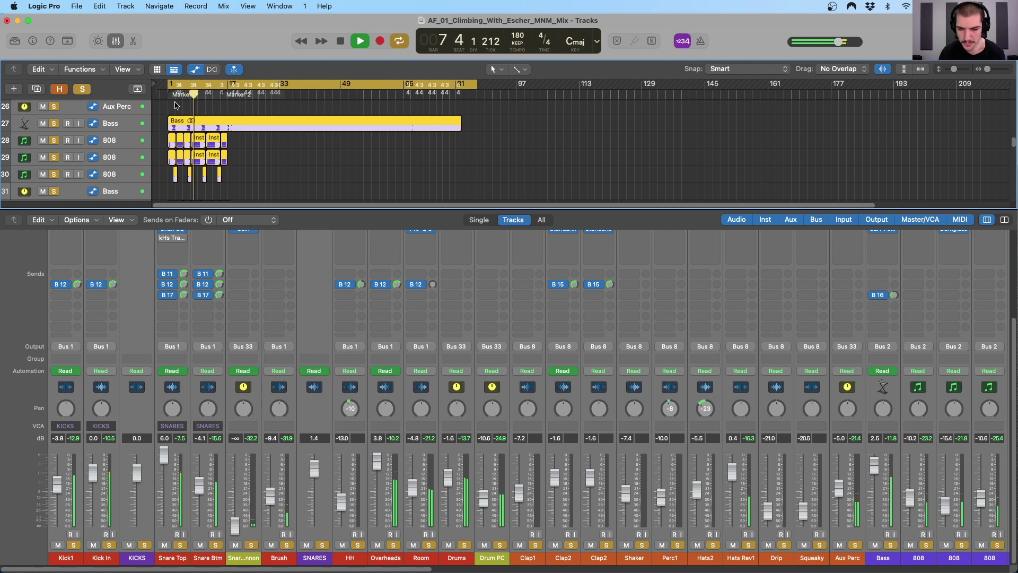
scroll(360, 321, "right", 10)
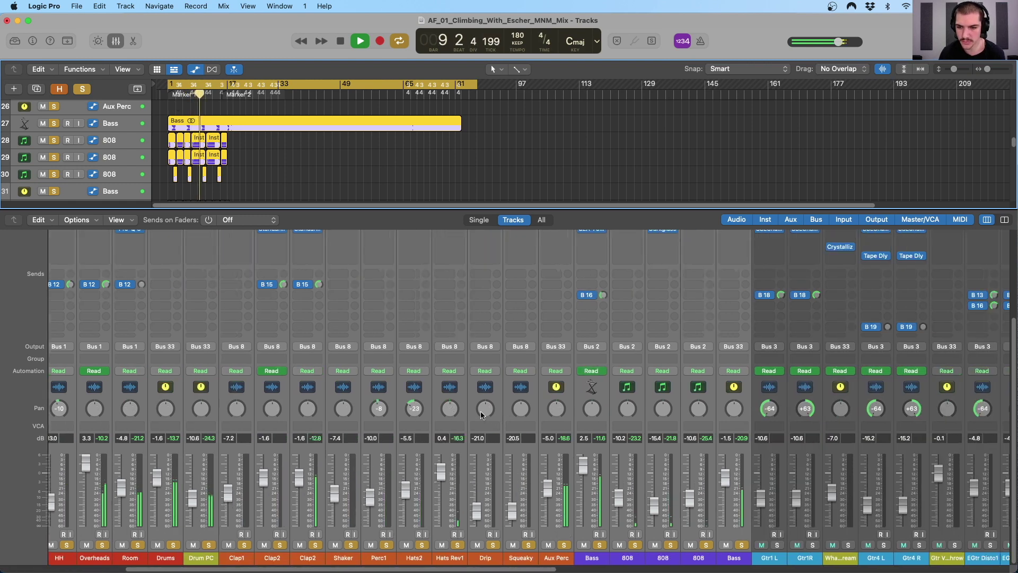
Play the soloed drums and bass on to about bar 19, stop playback and clear all solos
scroll(563, 415, "up", 5)
scroll(551, 416, "right", 3)
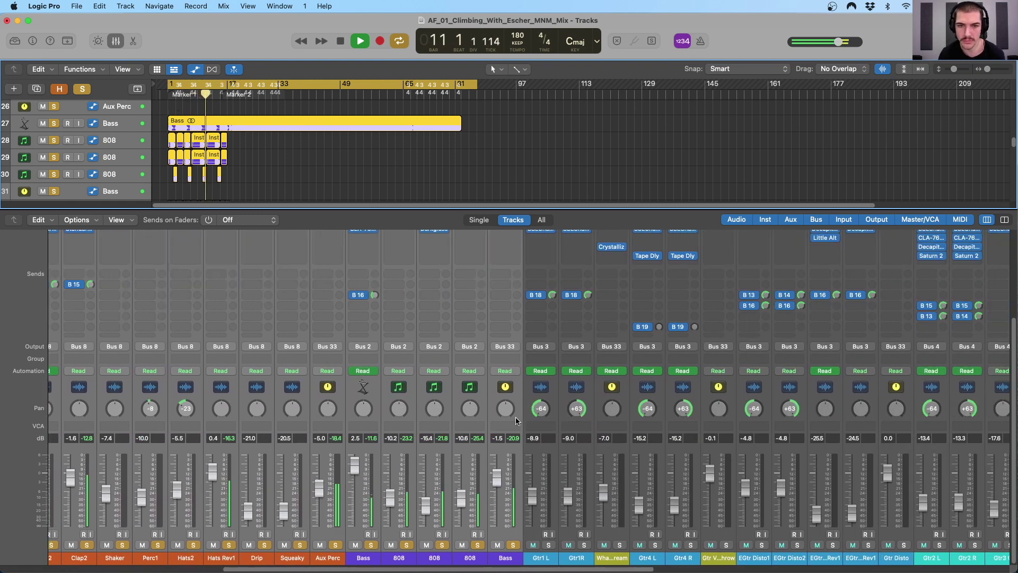
scroll(516, 420, "down", 4)
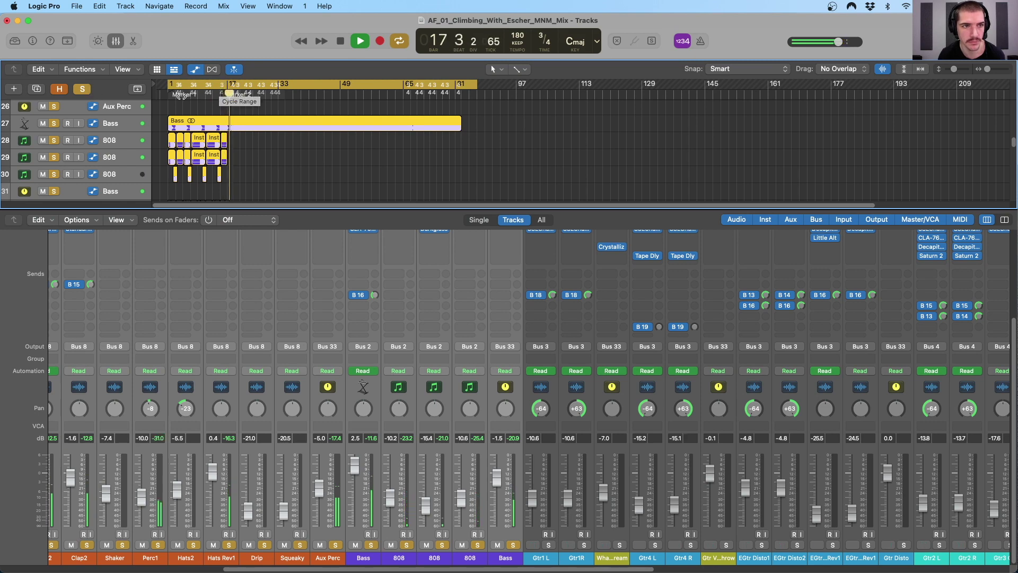
key("space")
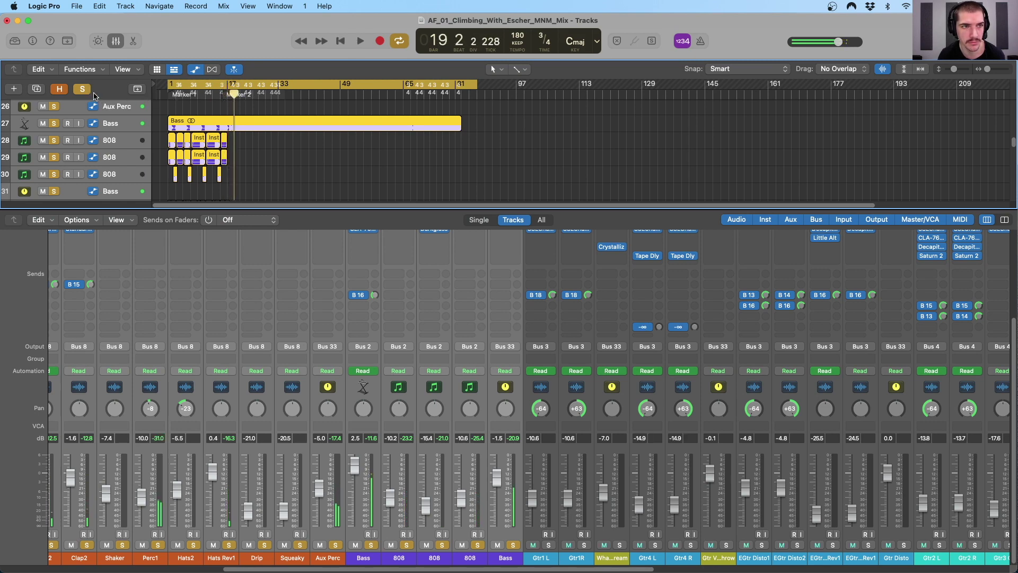
left_click(82, 89)
Open Saturn 2 on the Bass bus, move its window aside, examine its distortion style and close the plug-in
left_click(513, 434)
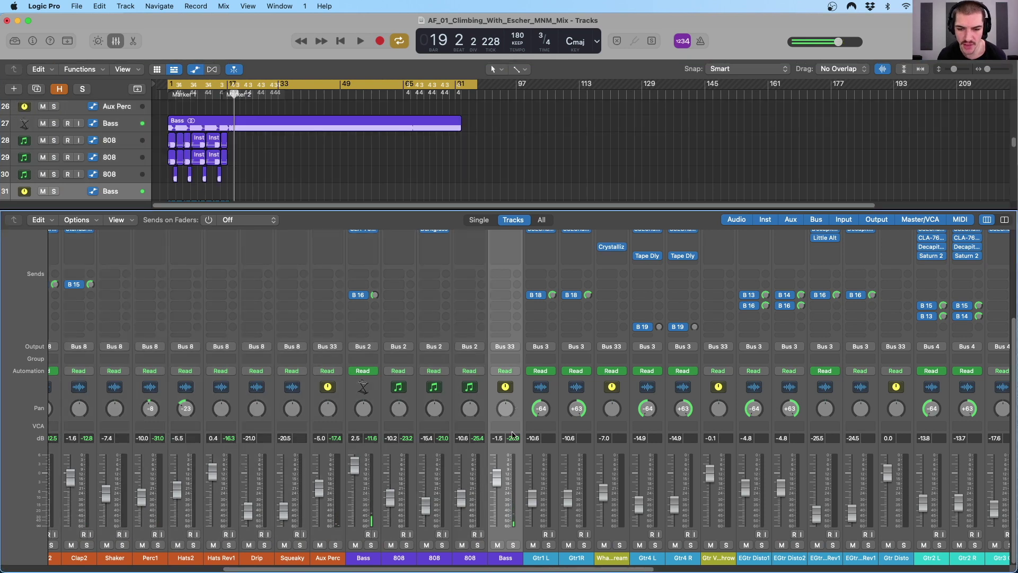
scroll(508, 461, "up", 5)
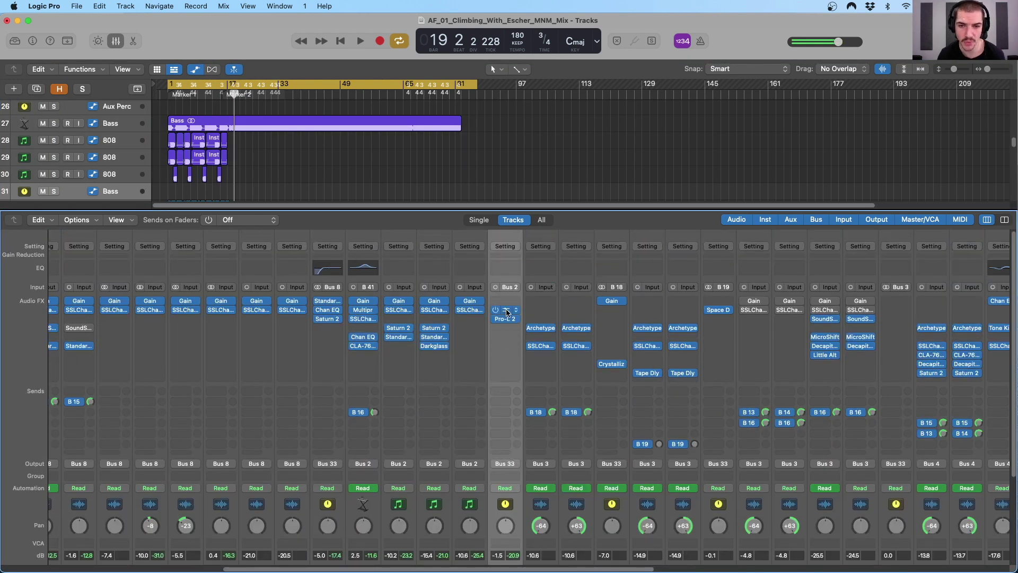
left_click(505, 312)
left_click_drag(530, 152, 751, 106)
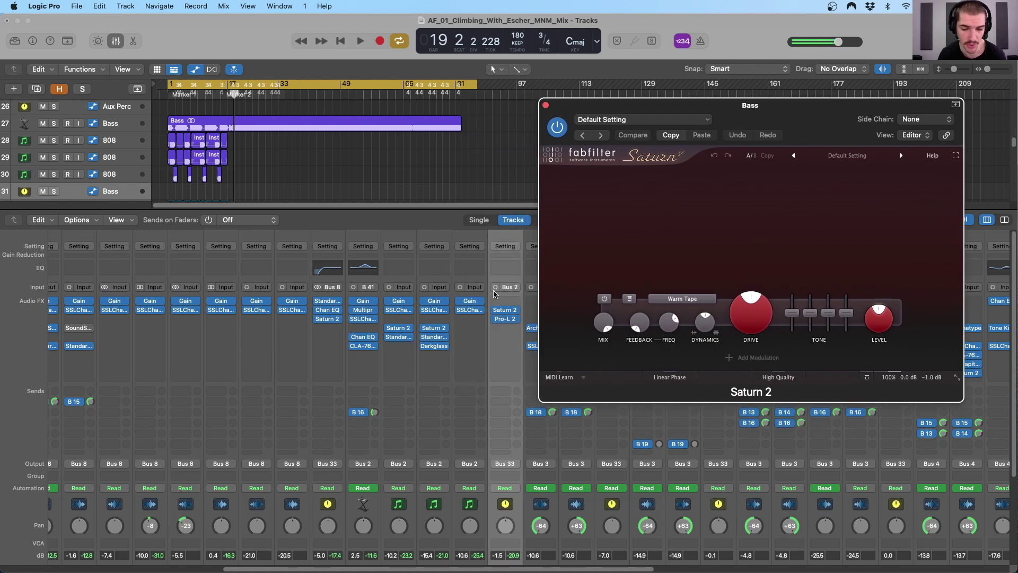
left_click_drag(648, 111, 618, 94)
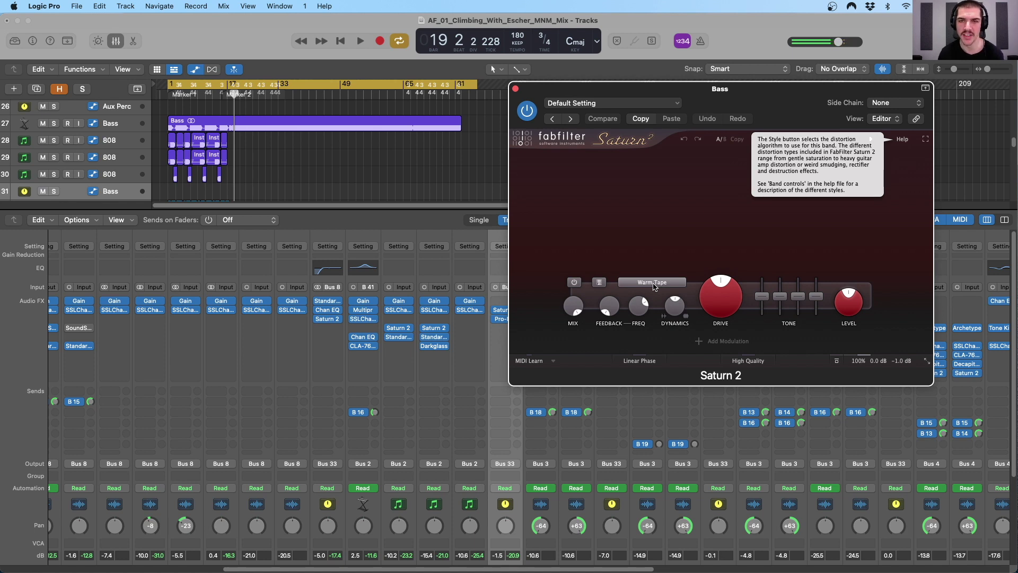
left_click(515, 89)
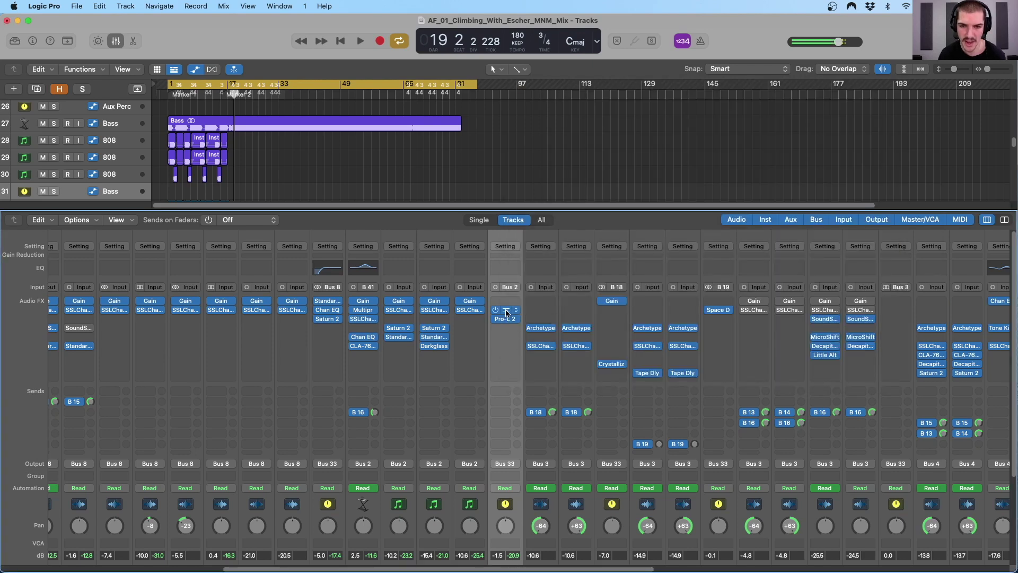
Select the Bass and three 808 channels that feed Bus 2, and reselect the Bass bus
scroll(477, 382, "down", 5)
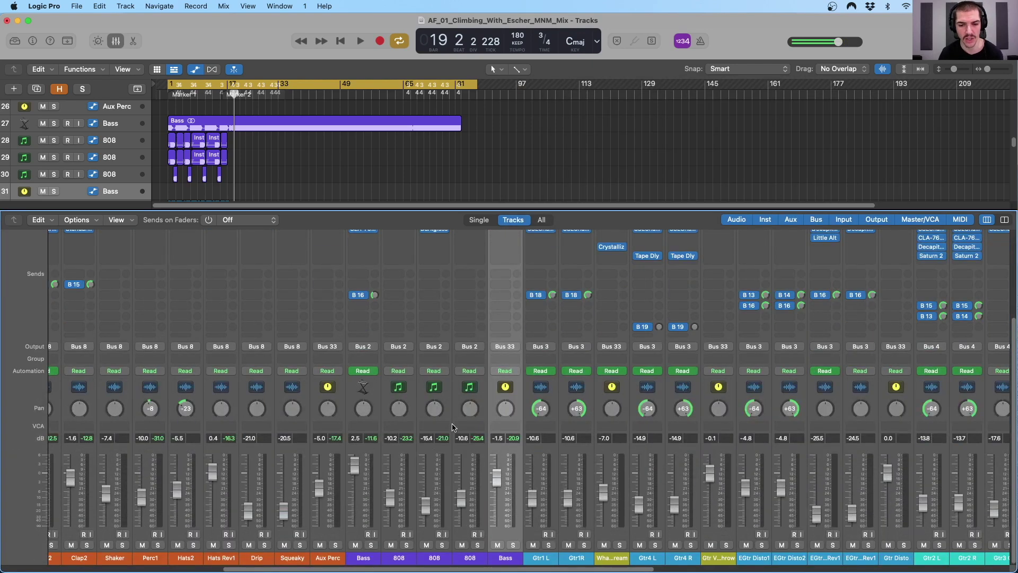
left_click(483, 398)
left_click(378, 394, "shift")
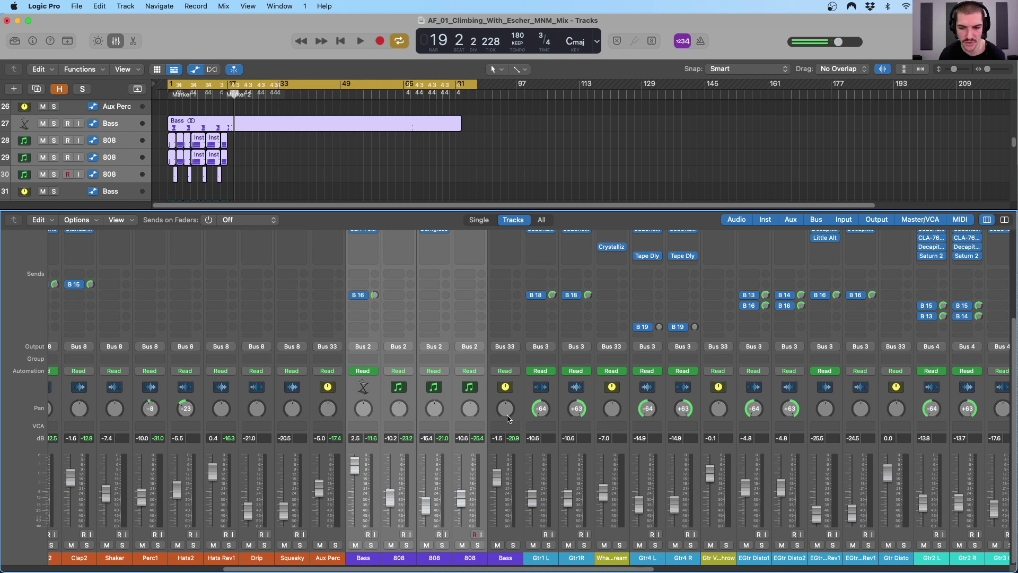
left_click(520, 394)
Open Pro-L 2 on the Bass bus, move its window clear and examine its gain and output settings
scroll(520, 394, "up", 5)
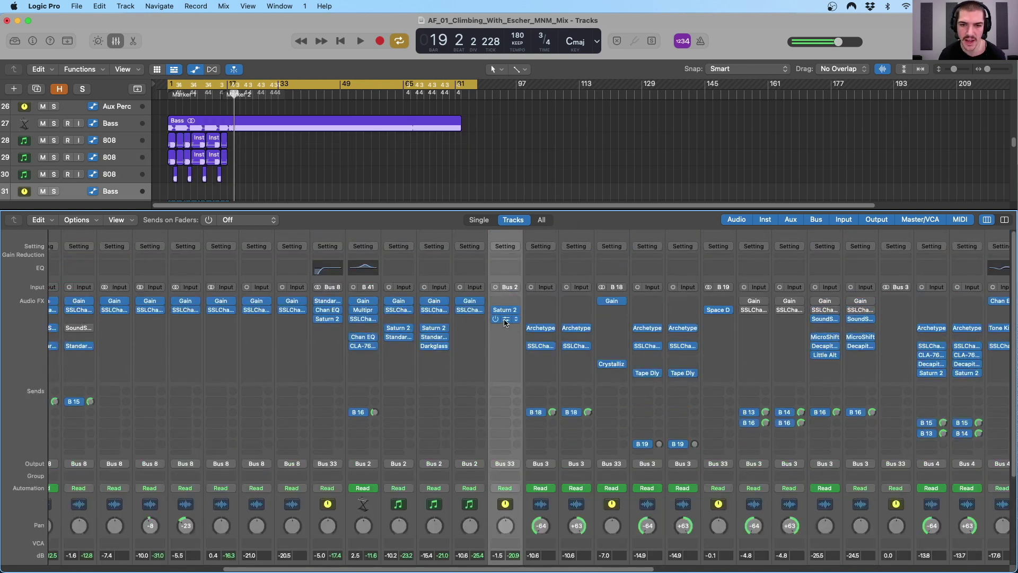
left_click(504, 321)
left_click_drag(549, 164, 701, 143)
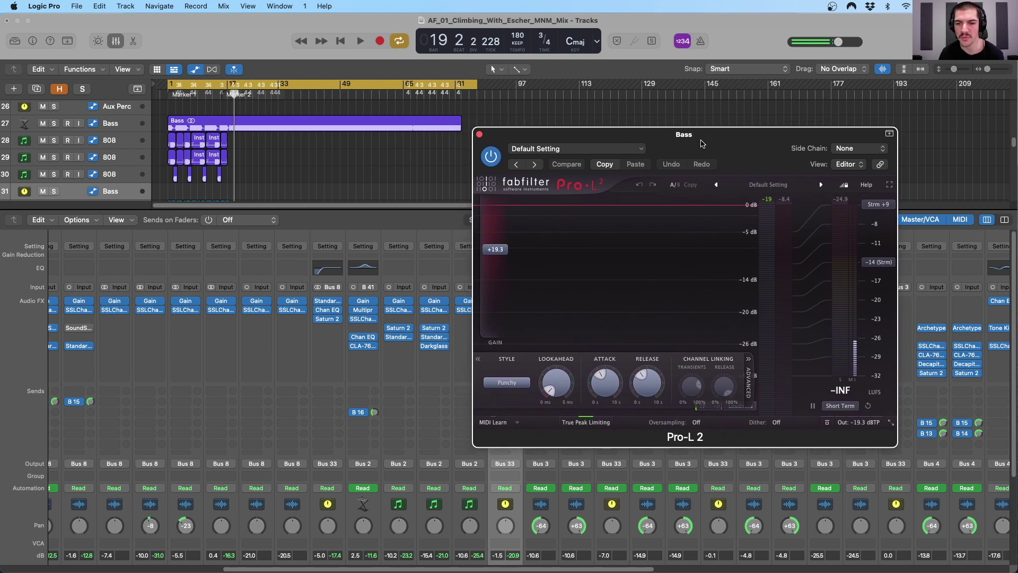
mouse_move(498, 254)
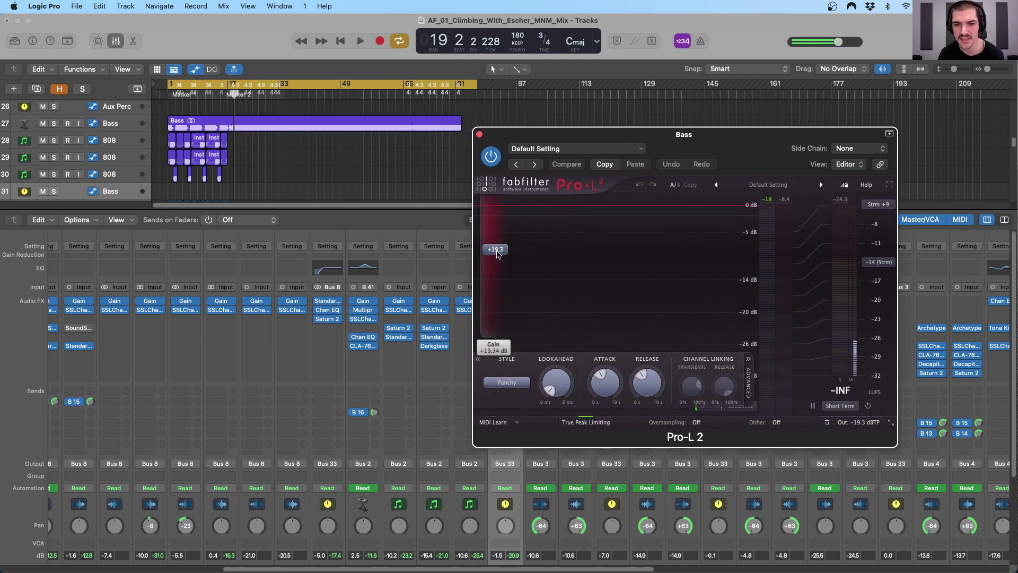
mouse_move(865, 423)
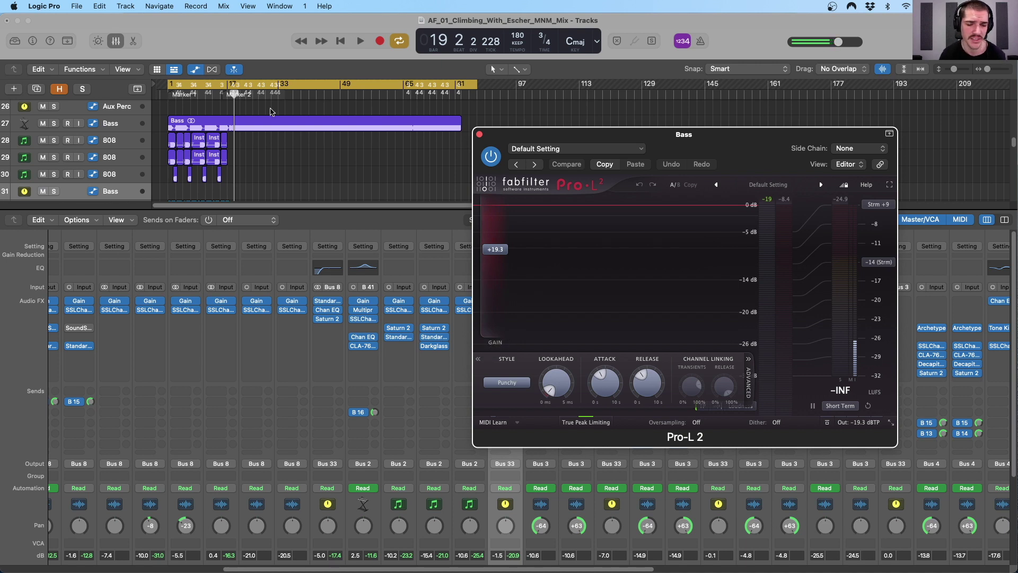
left_click_drag(519, 139, 510, 130)
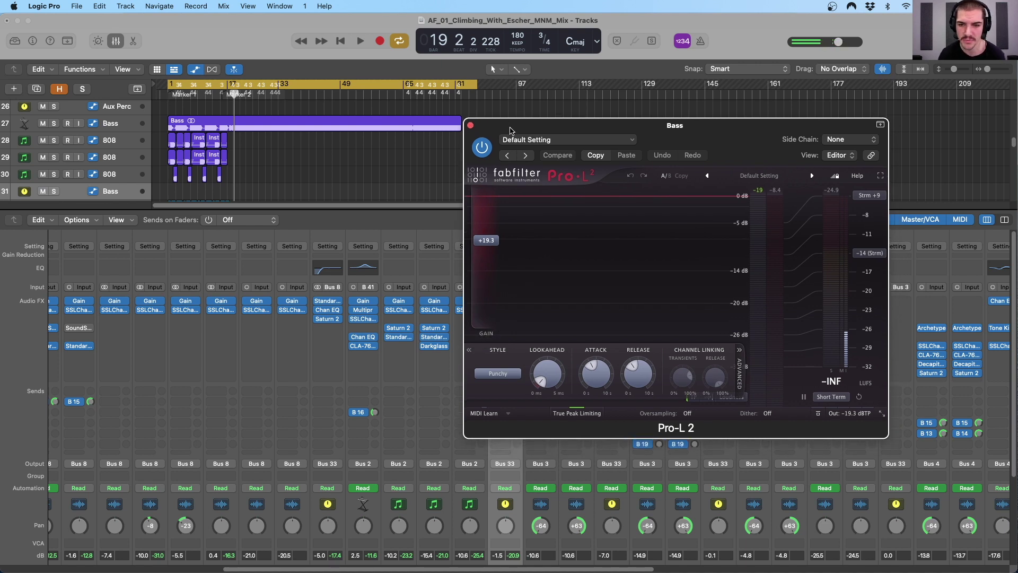
Play the mix, jump past bar 33, compare Pro-L 2 bypassed and enabled, stop near bar 50 and close the plug-in
key("space")
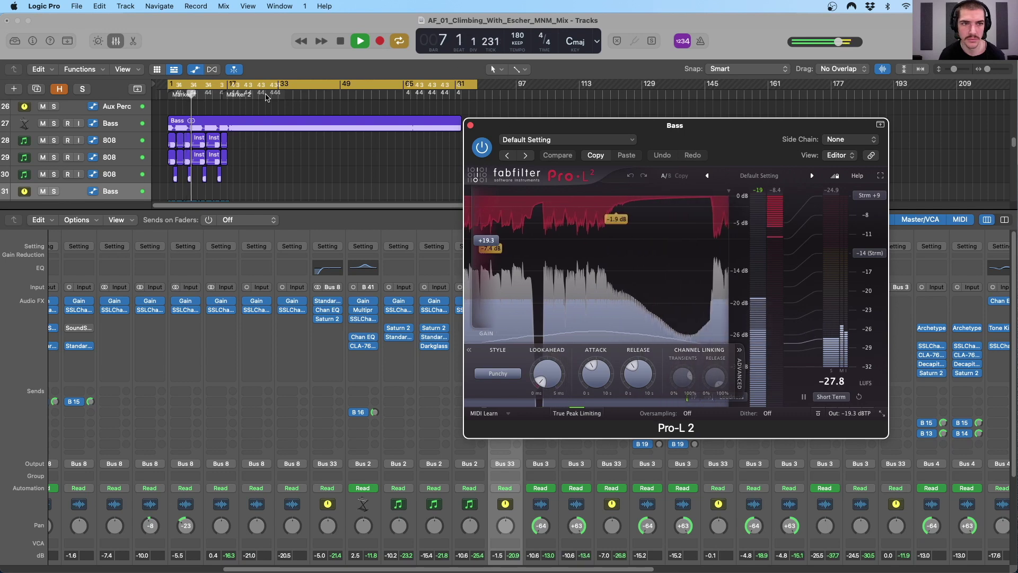
left_click(297, 94)
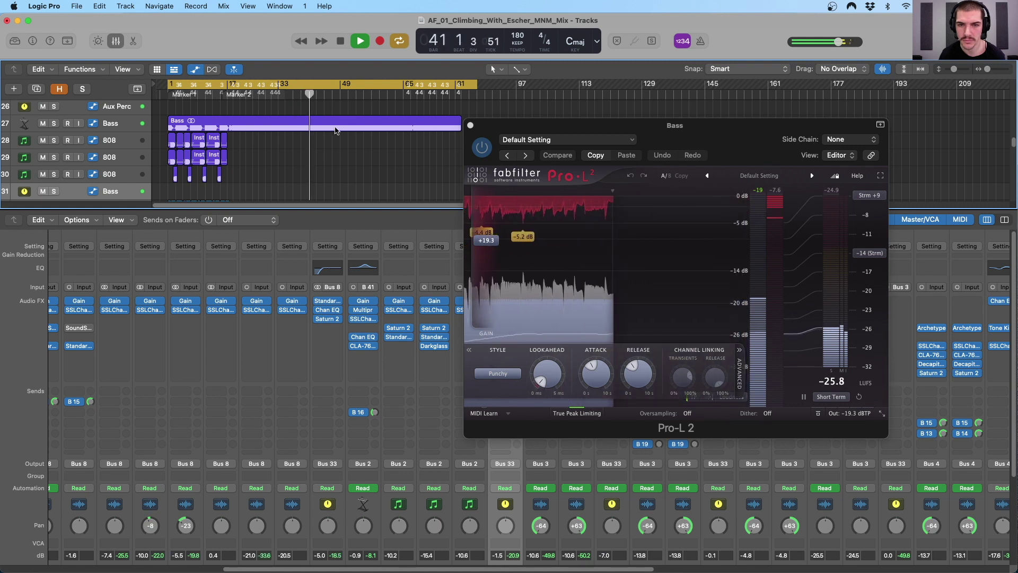
left_click(481, 148)
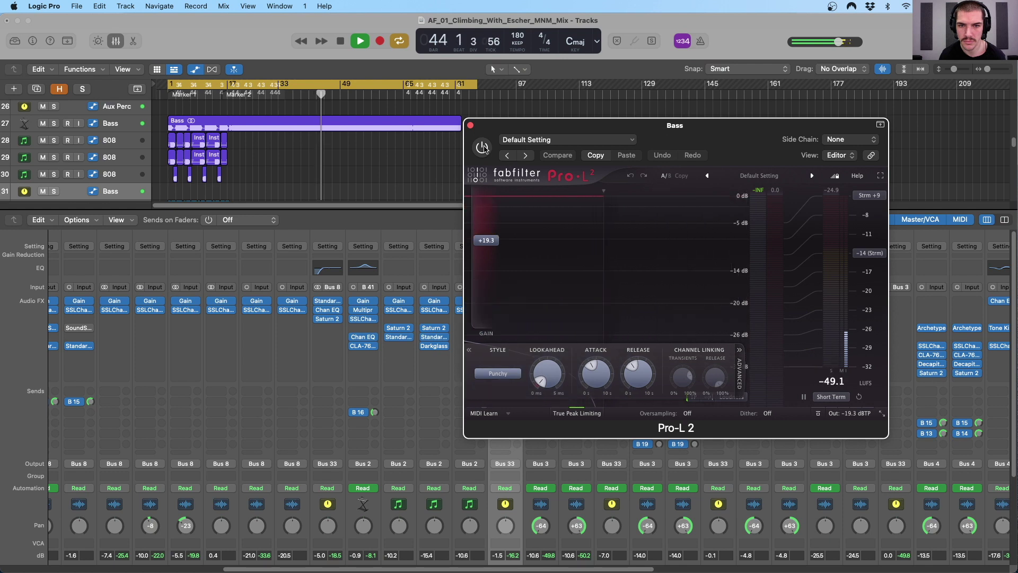
left_click(483, 148)
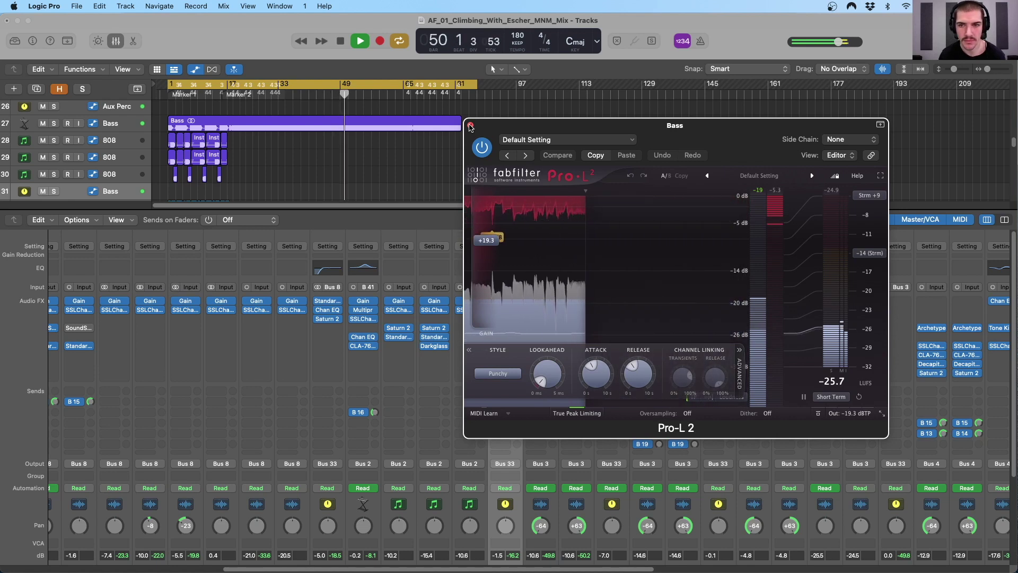
key("space")
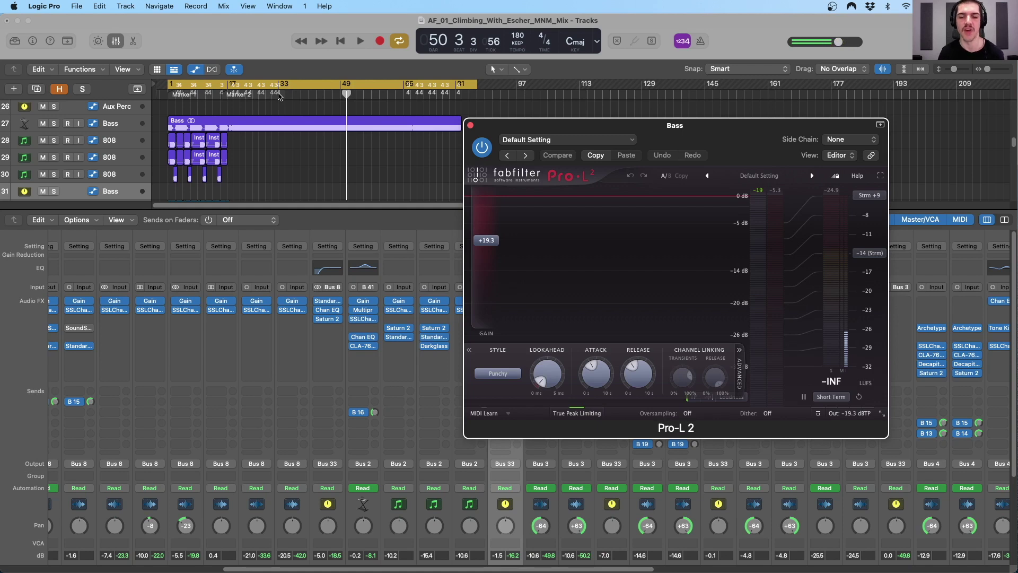
left_click(471, 127)
Solo the Gtr Disto bus, play the distorted guitars to about bar 12, stop and clear the solo
scroll(560, 356, "down", 5)
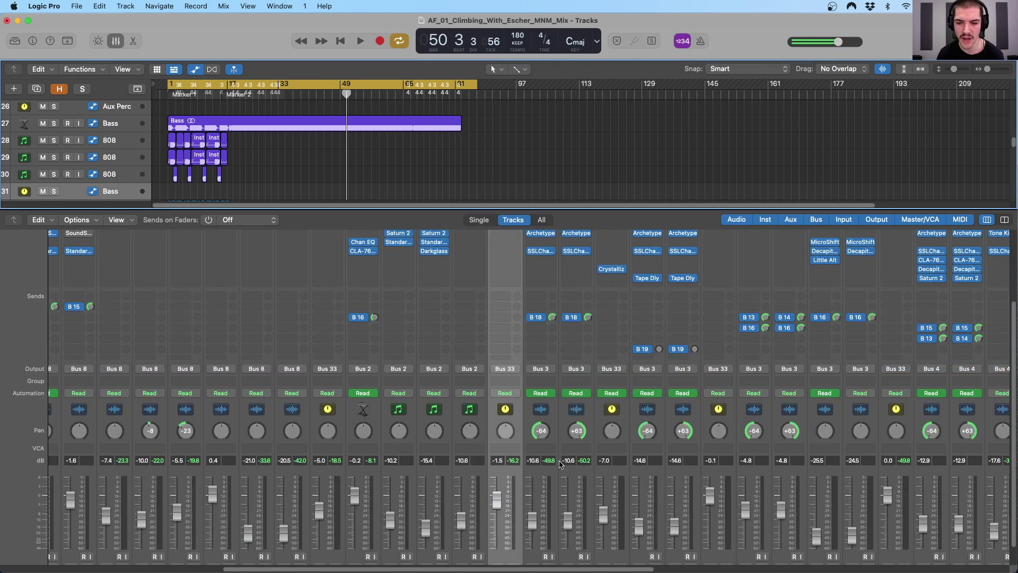
scroll(551, 422, "right", 5)
scroll(416, 420, "down", 1)
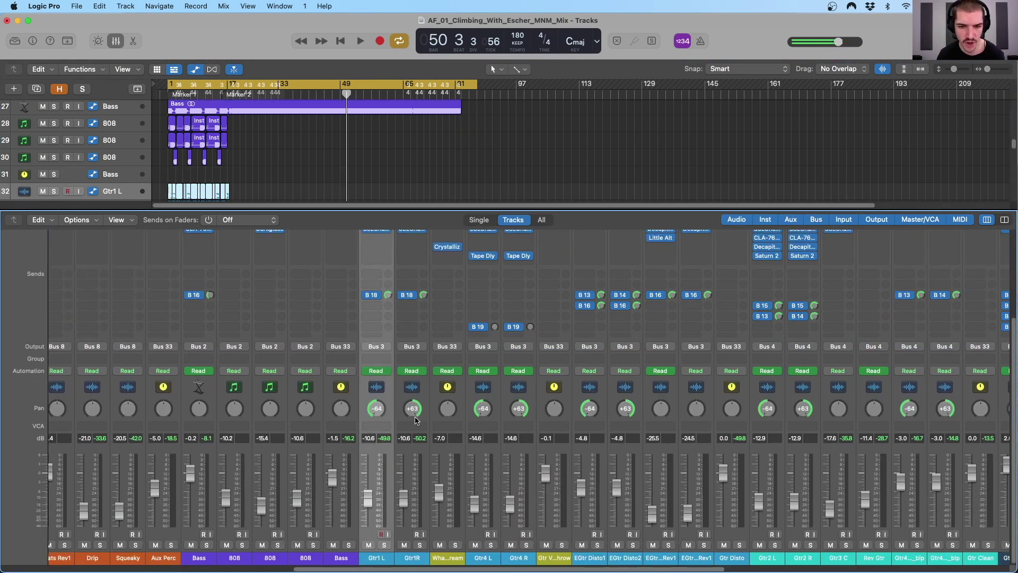
scroll(417, 417, "right", 3)
scroll(416, 416, "right", 1)
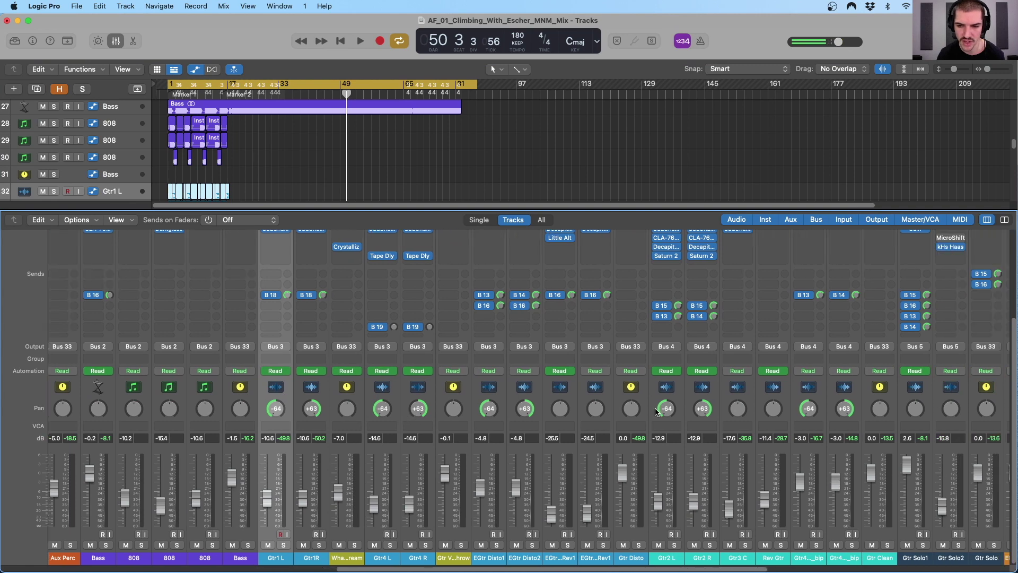
left_click(638, 545)
key("space")
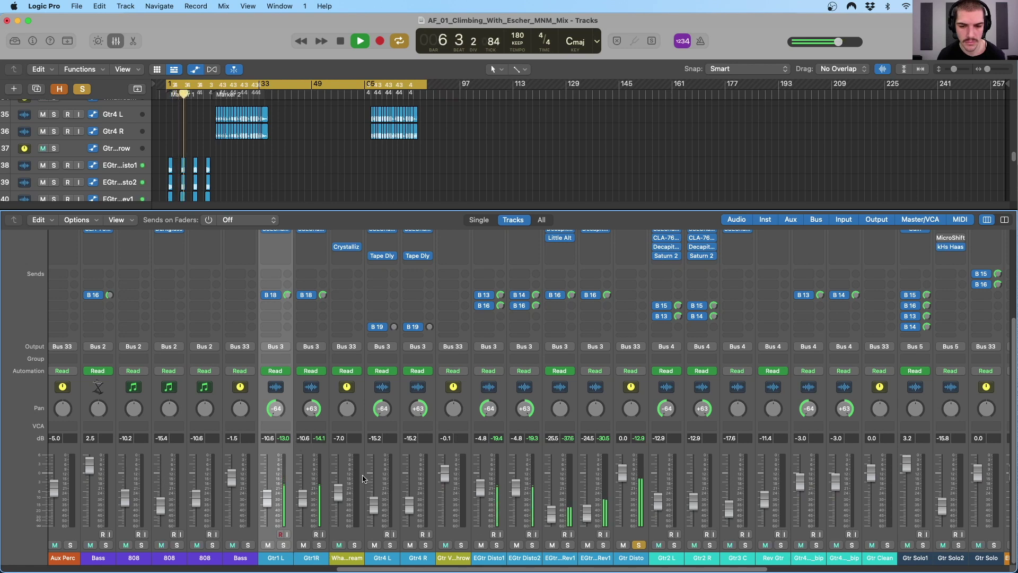
key("space")
left_click(640, 545)
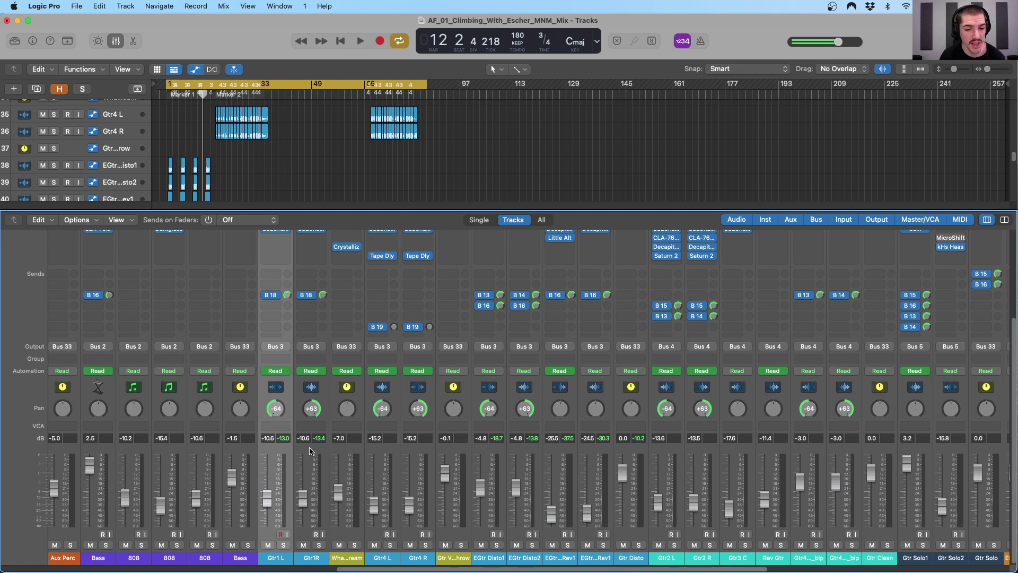
Select and solo Gtr1 L and Gtr1R, play them from the beginning and zoom the timeline in horizontally
left_click(314, 465)
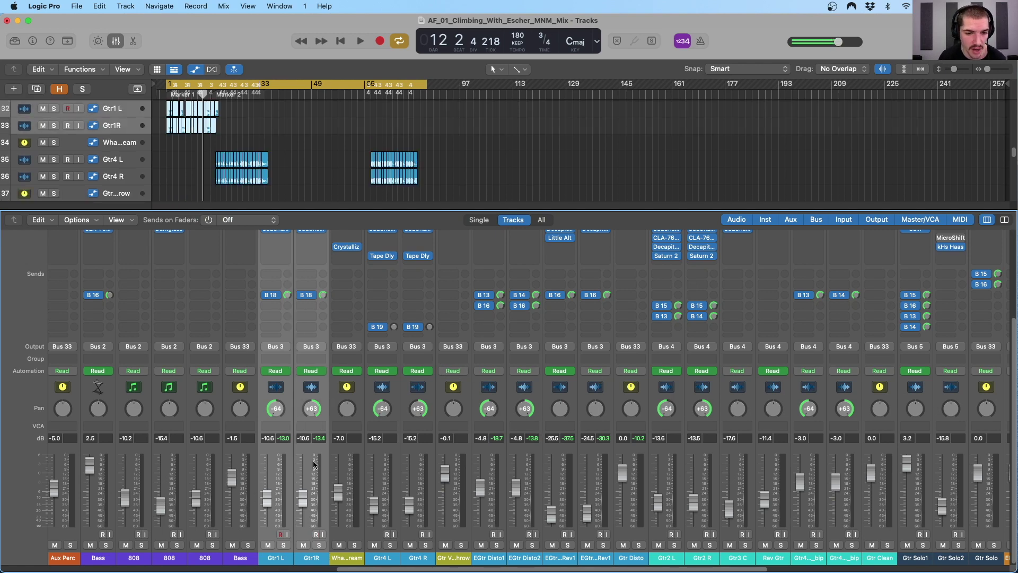
left_click(319, 545)
key("Return")
key("space")
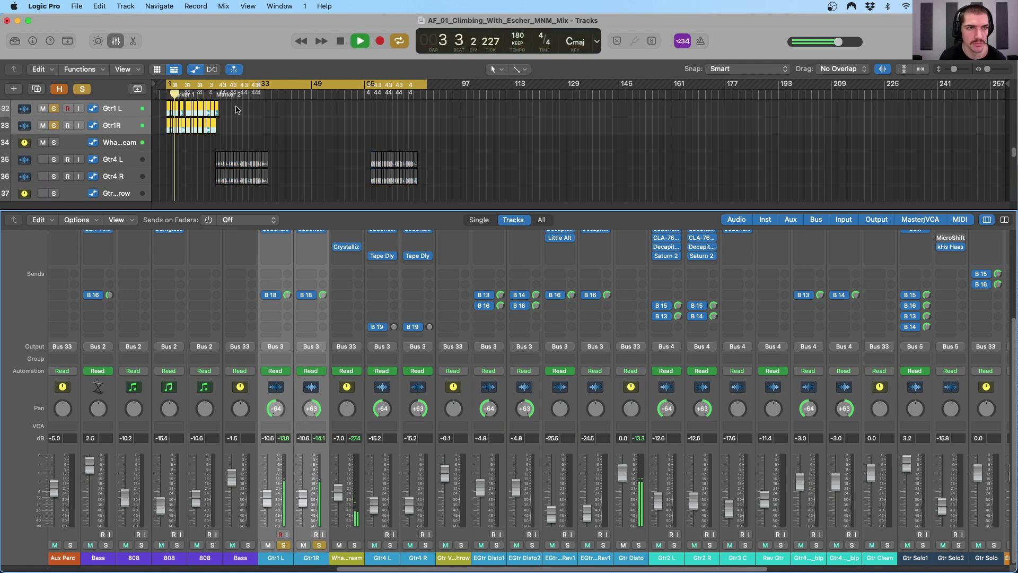
key("super+Right")
key("super+Right")
key("super+Right")
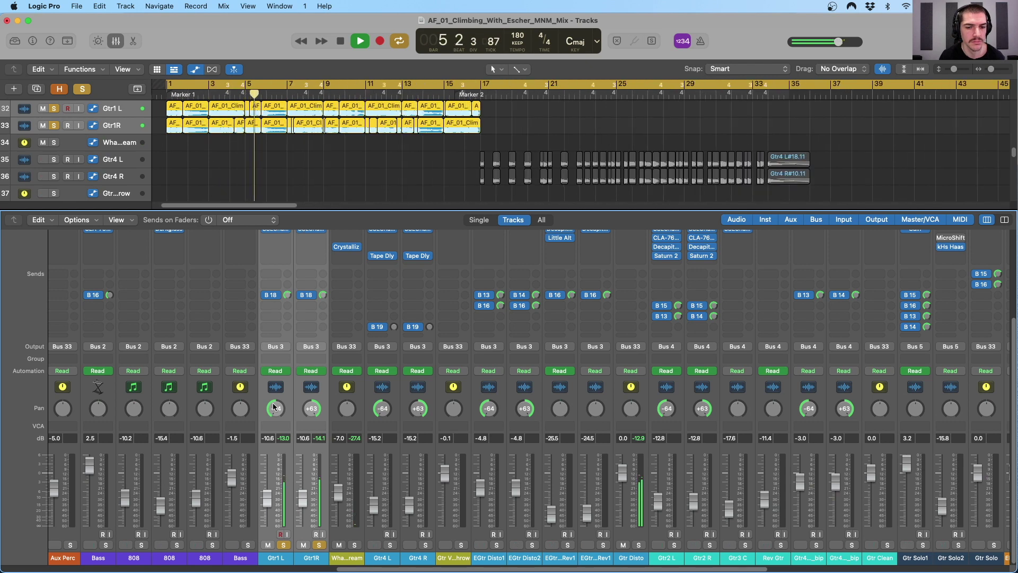
Keep listening to Gtr1 L and Gtr1R while viewing their inserts and sends, stop near bar 11 and clear the solos
left_click(355, 545)
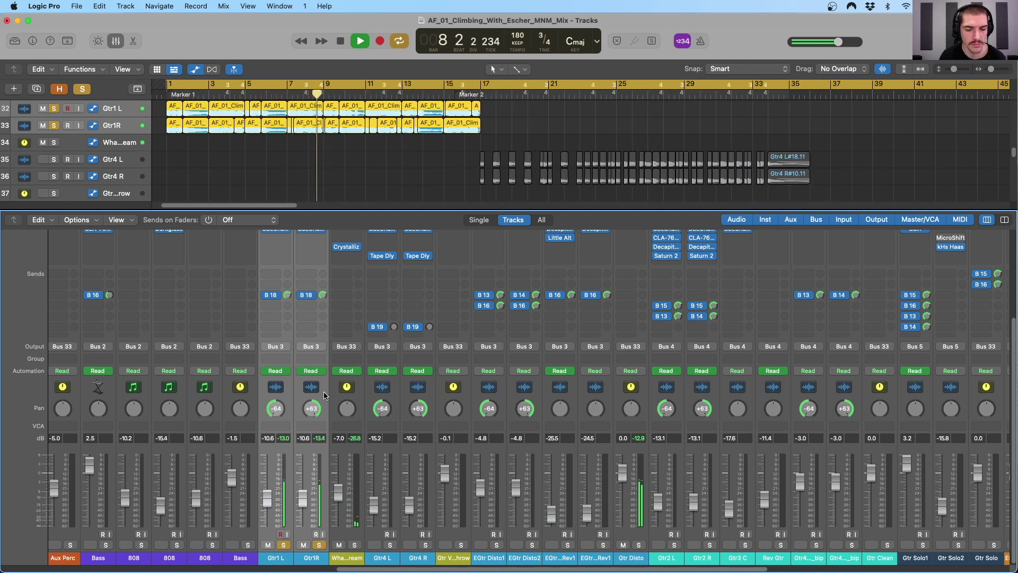
scroll(325, 395, "up", 5)
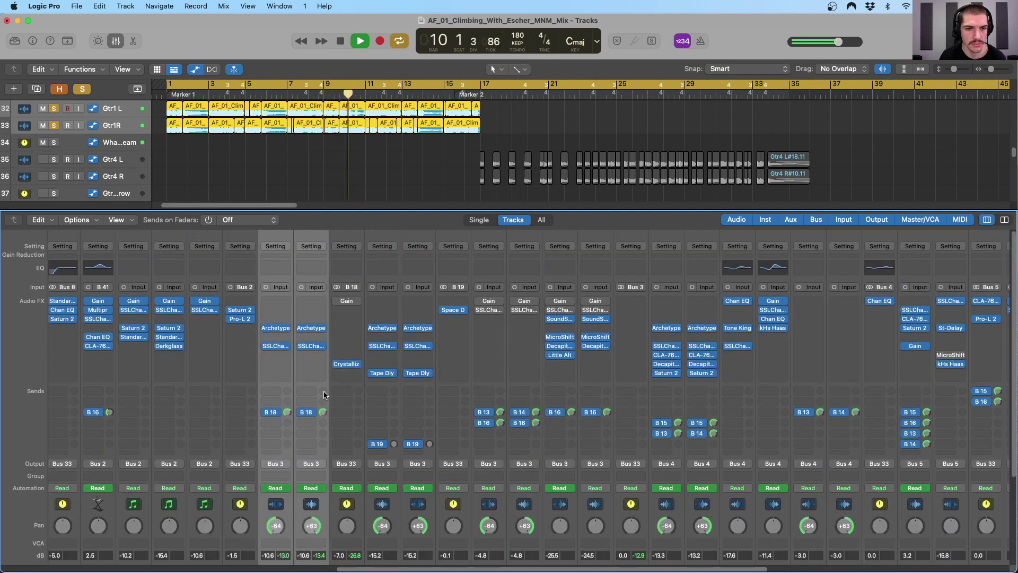
scroll(327, 416, "down", 2)
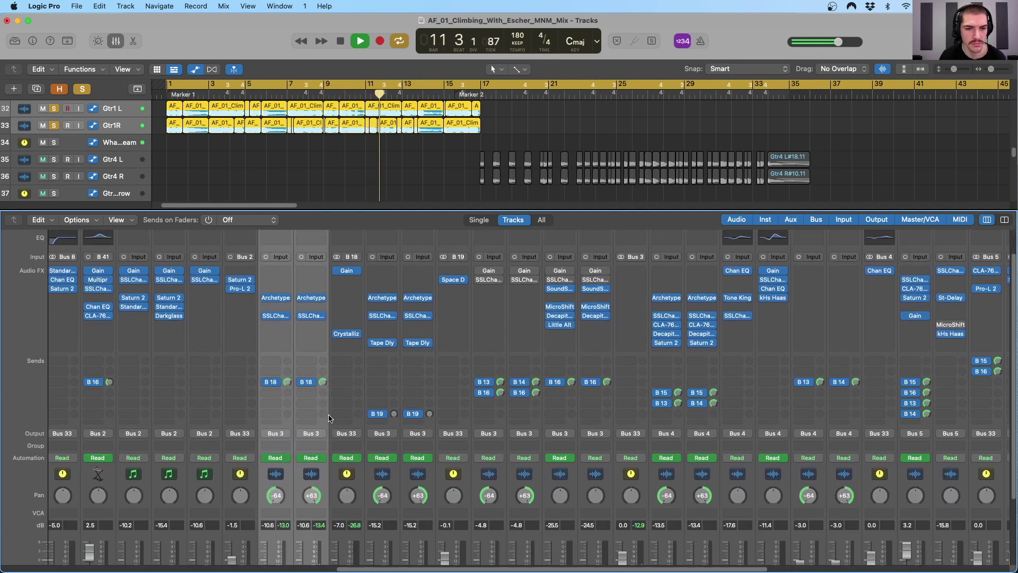
scroll(323, 381, "down", 1)
key("space")
key("ctrl+alt+super+s")
Open the Archetype Nolly amp on Gtr1 L and reduce its window to the Medium size
mouse_move(306, 314)
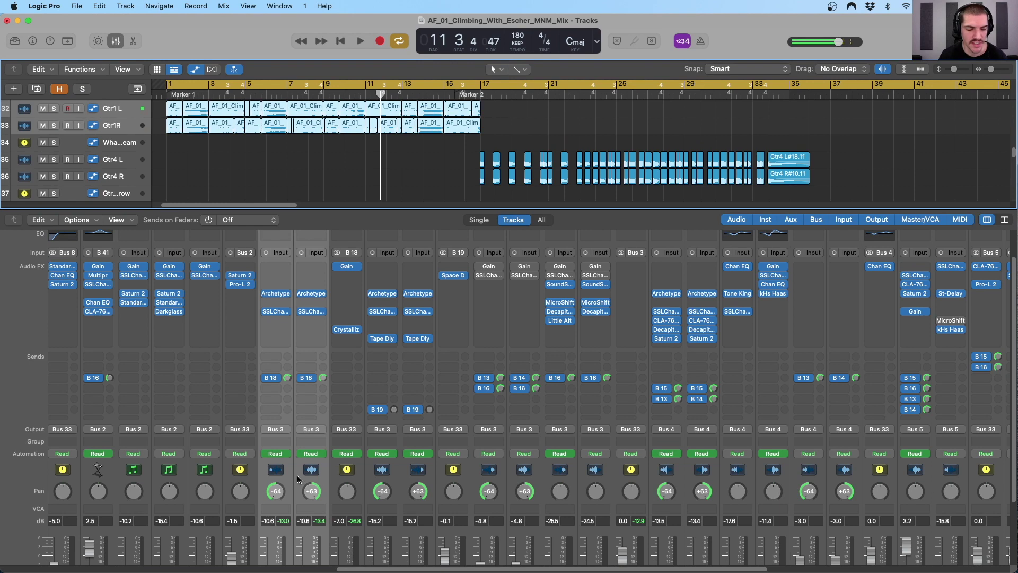
mouse_move(276, 296)
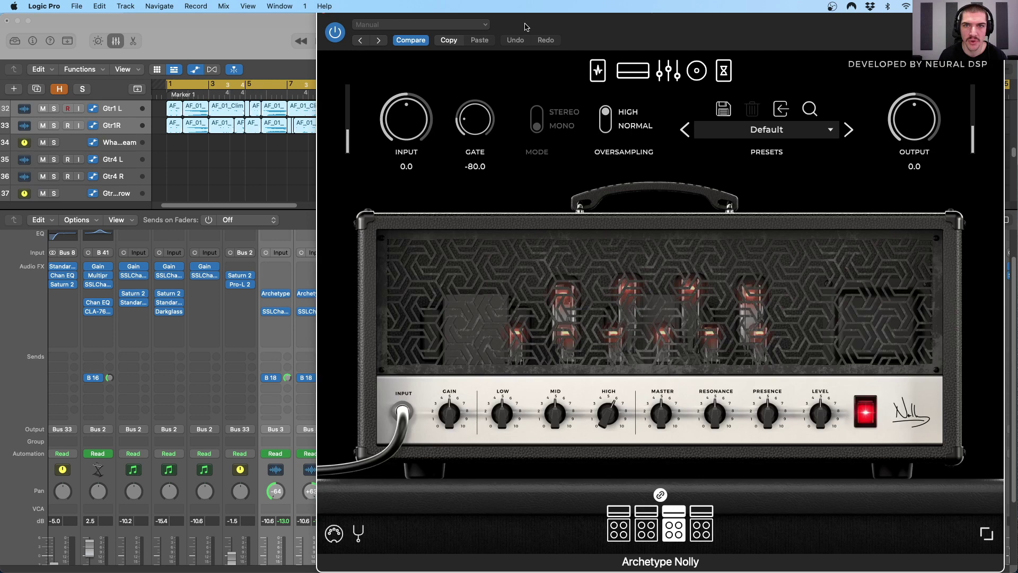
left_click_drag(526, 26, 507, 24)
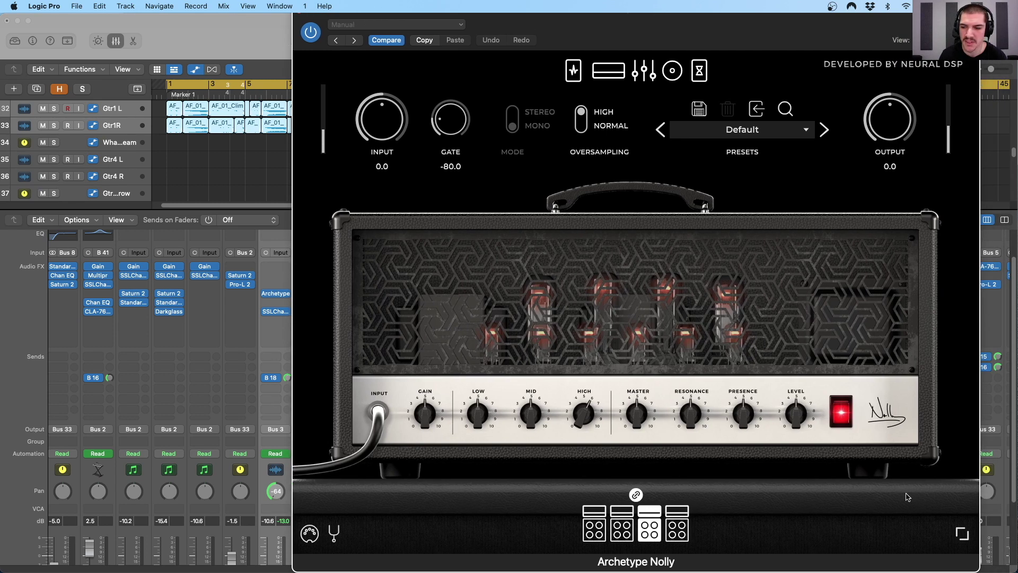
left_click(961, 534)
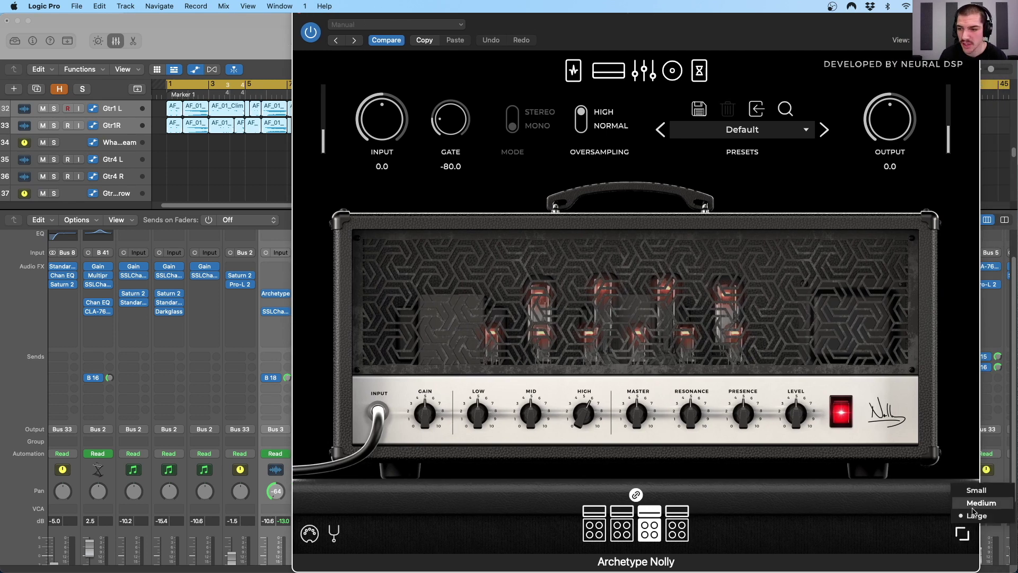
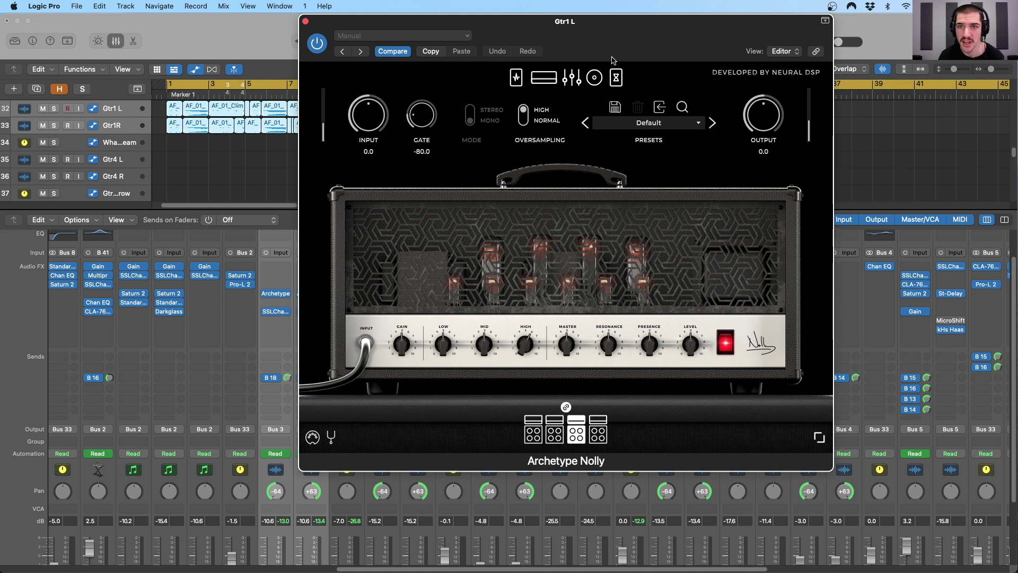
Solo Gtr1 L and Gtr1R, play them from the beginning, compare Archetype Nolly bypassed and enabled, and stop near bar 8 with solos cleared
scroll(248, 525, "down", 5)
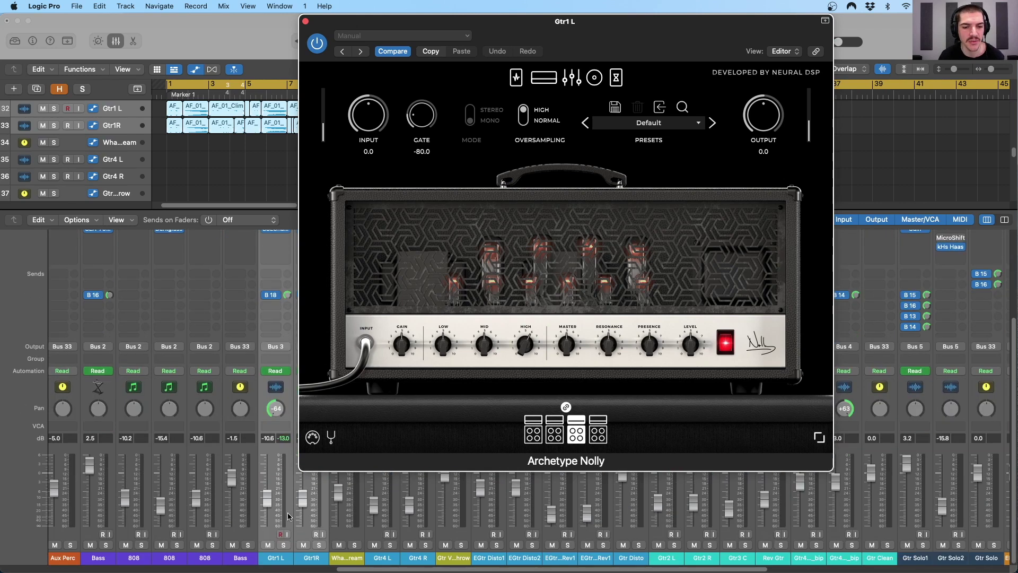
left_click(284, 544)
key("space")
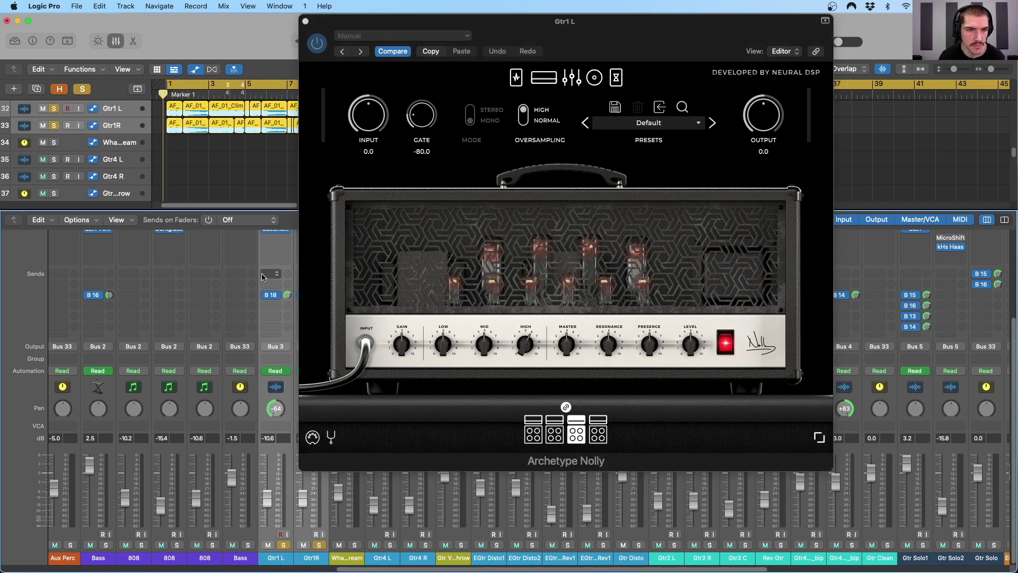
scroll(266, 297, "up", 3)
left_click(265, 264)
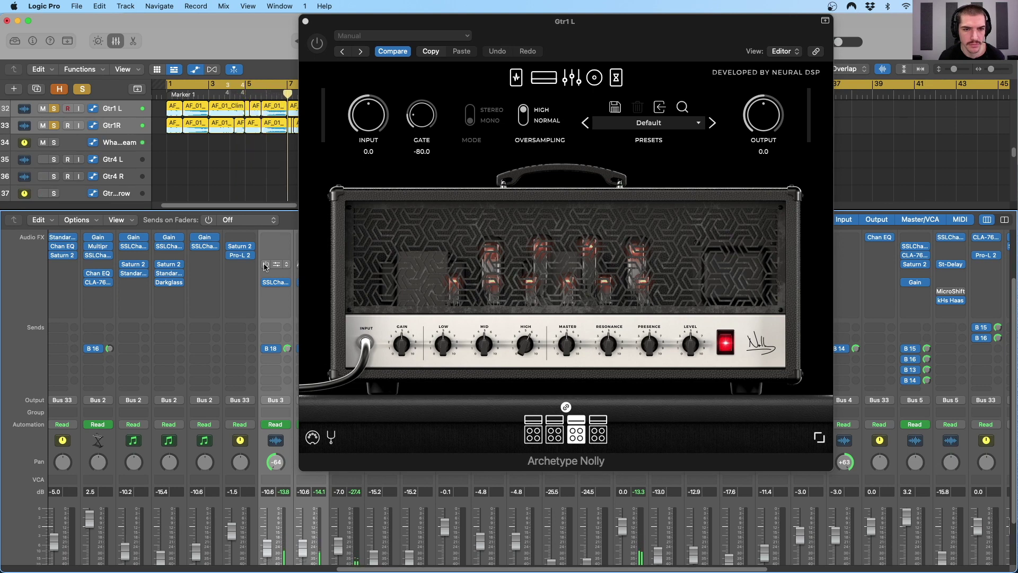
left_click(265, 264)
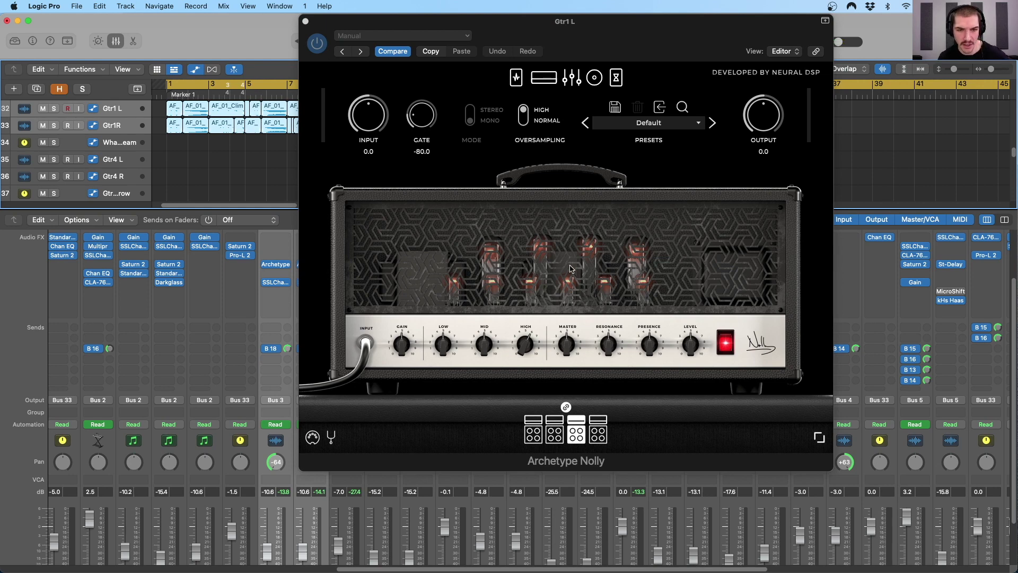
Open the SSLChannel on Gtr1 L and inspect its high-mid and low-mid EQ settings
scroll(277, 255, "up", 2)
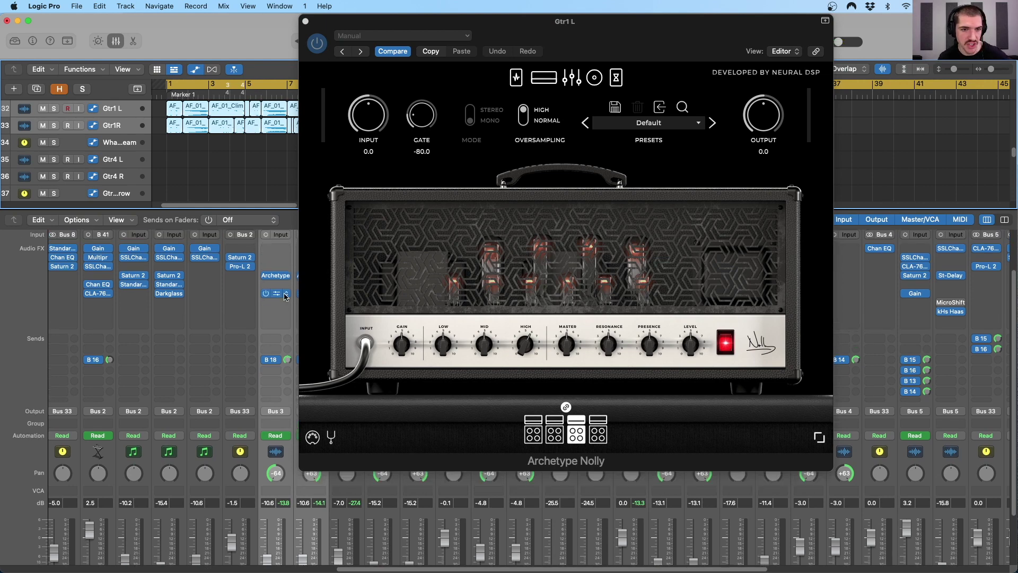
left_click(276, 295)
left_click(276, 294)
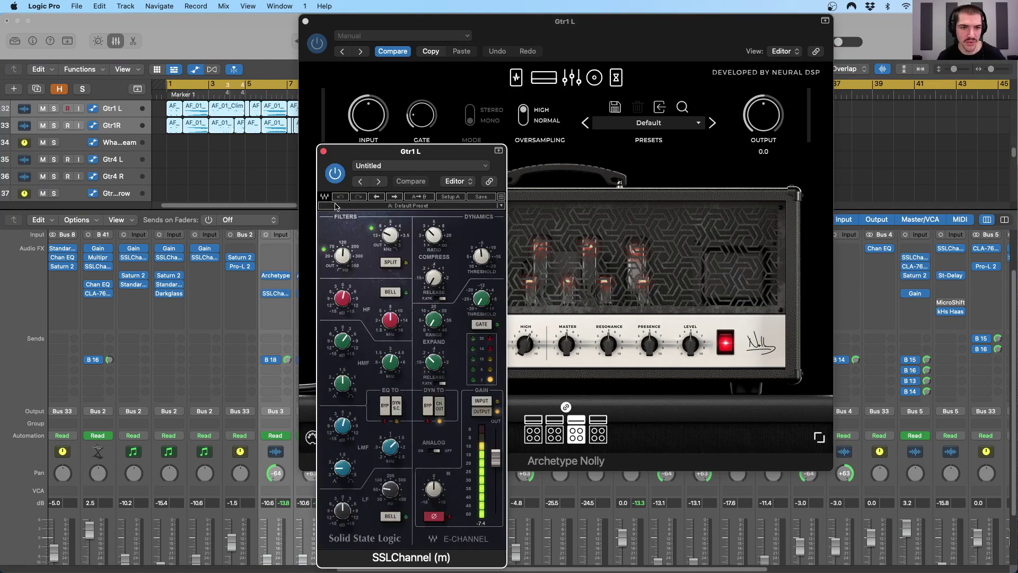
left_click_drag(343, 156, 360, 116)
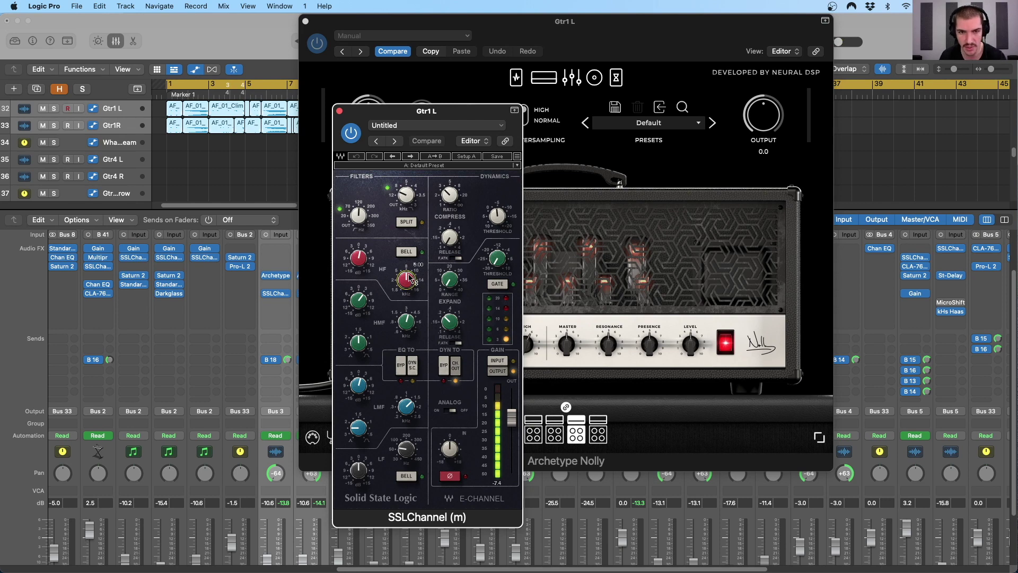
left_click_drag(358, 300, 359, 297)
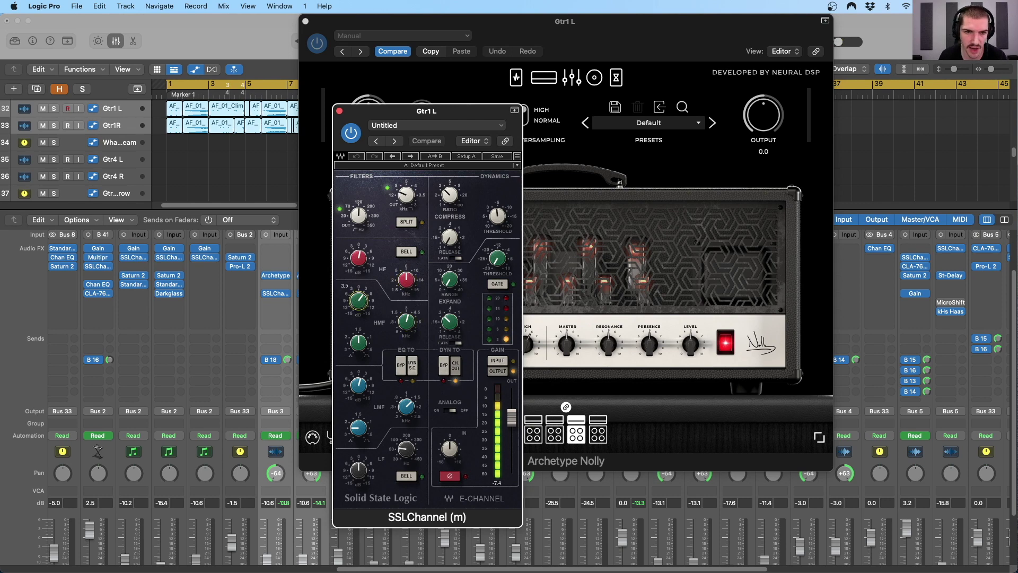
left_click_drag(413, 324, 413, 321)
left_click(359, 385)
left_click_drag(406, 413, 406, 412)
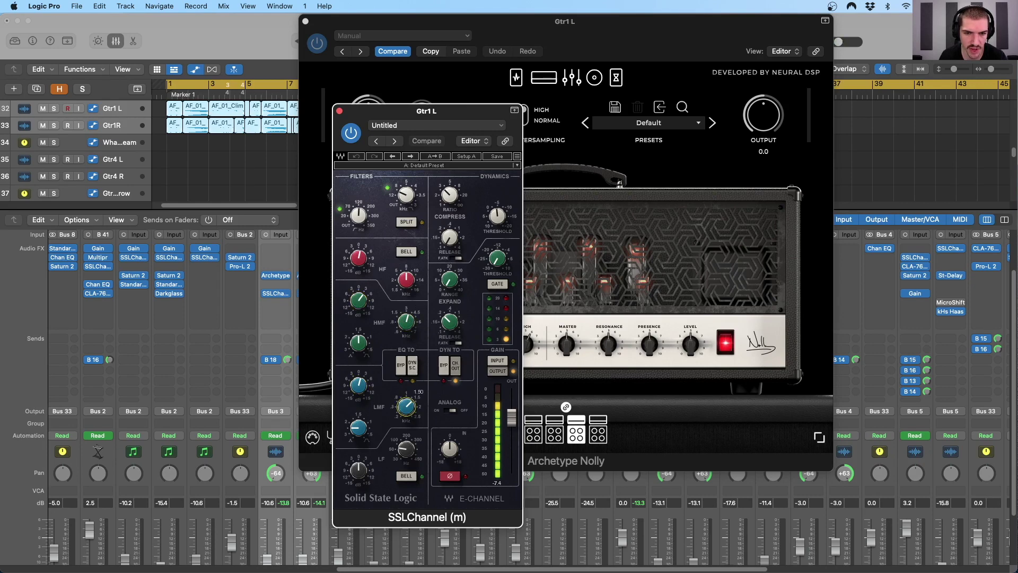
Close both Gtr1 L plug-ins, check the SSLChannel settings on Gtr1R and close that plug-in too
left_click(300, 19)
left_click(306, 22)
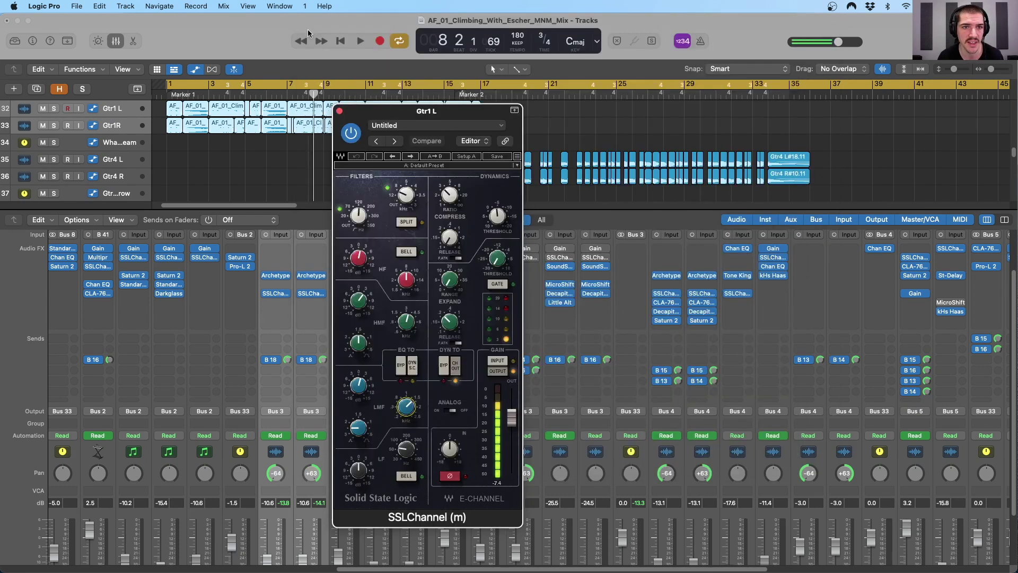
left_click(340, 111)
left_click(312, 295)
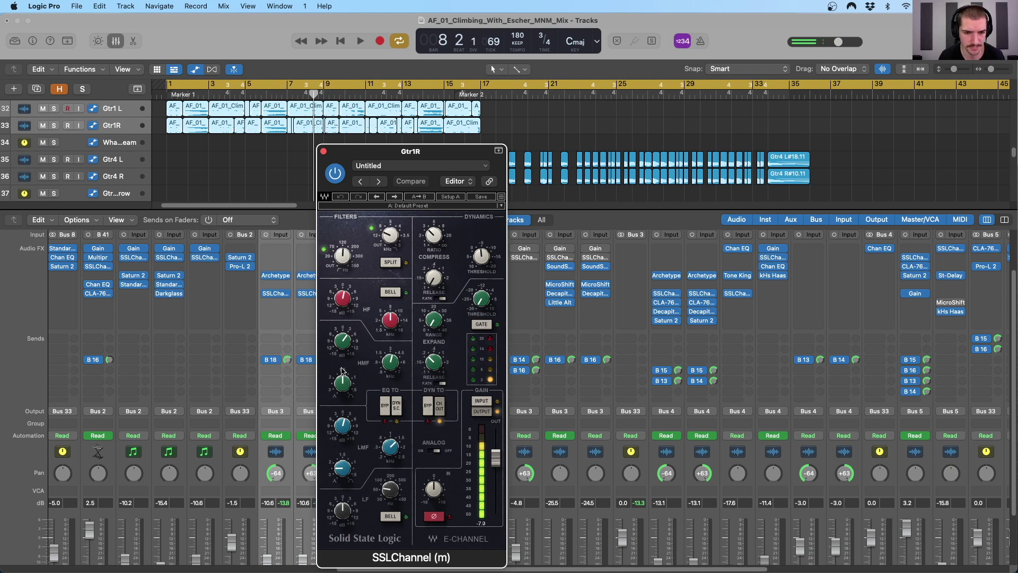
left_click(323, 152)
Select the Whammy Scream aux fed by Bus 18, view its Gain plug-in and close it
scroll(316, 385, "down", 2)
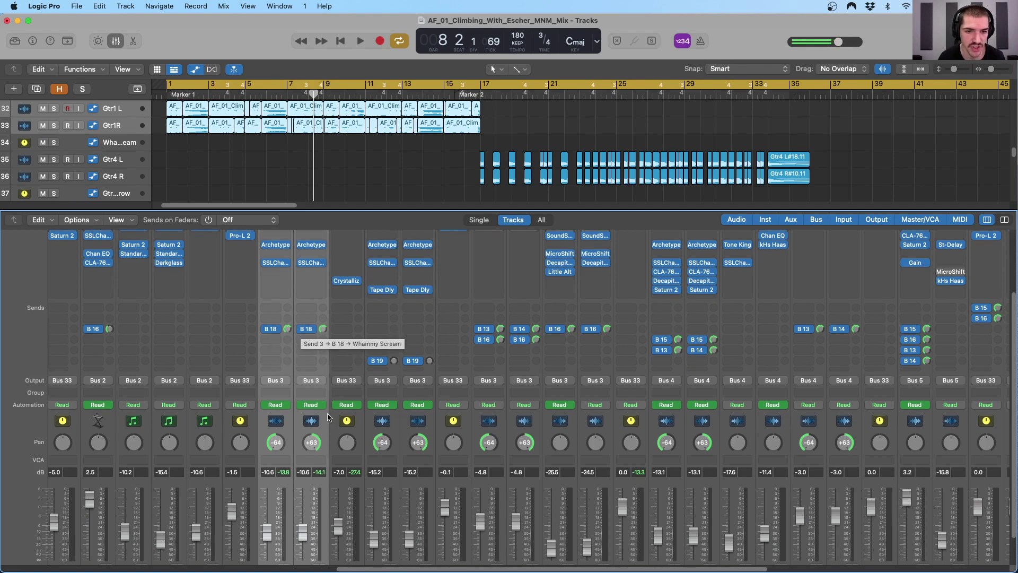
left_click(359, 435)
scroll(360, 436, "up", 5)
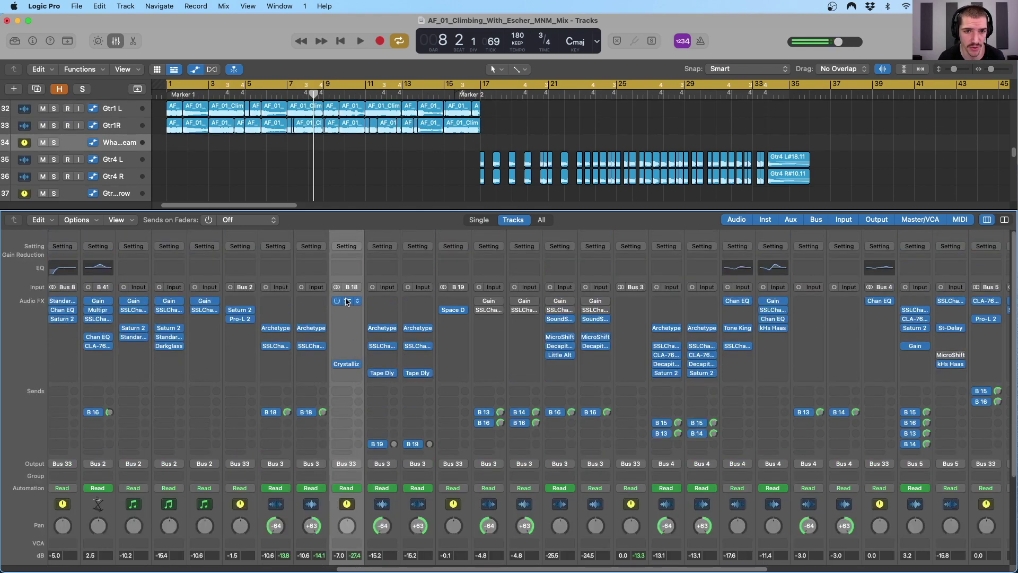
scroll(357, 356, "down", 5)
scroll(357, 356, "up", 5)
left_click(348, 302)
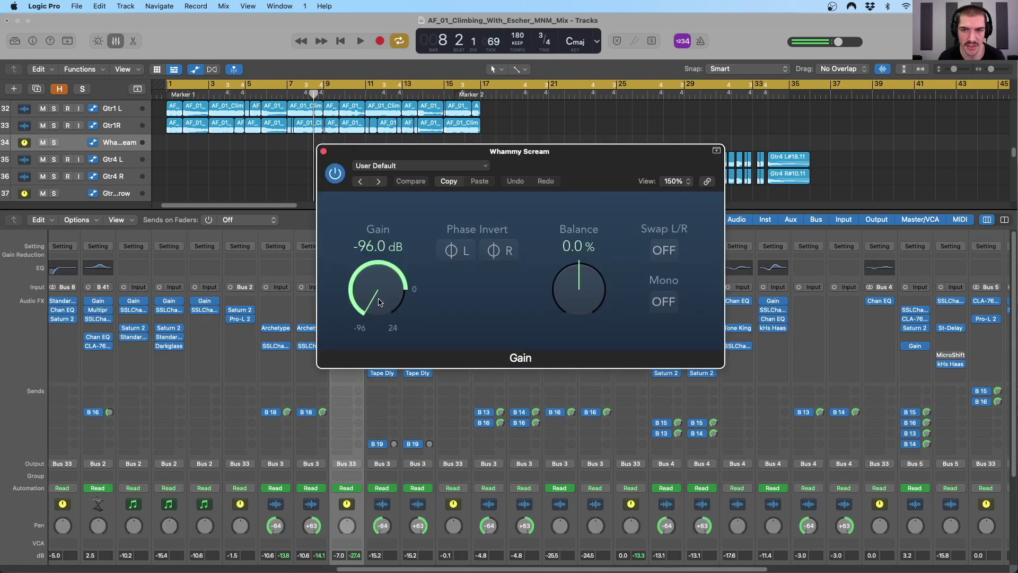
left_click(324, 152)
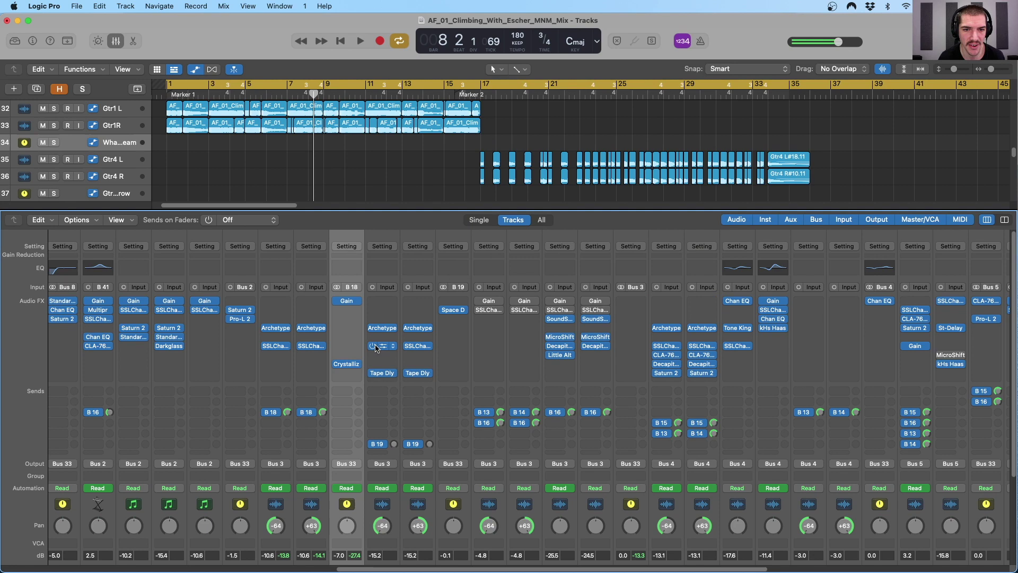
Open the Crystallizer on the Whammy Scream aux and view its settings alongside the channel faders
left_click(346, 364)
left_click(408, 356)
mouse_move(493, 151)
left_mouse_down()
mouse_move(489, 134)
mouse_move(494, 143)
left_mouse_up()
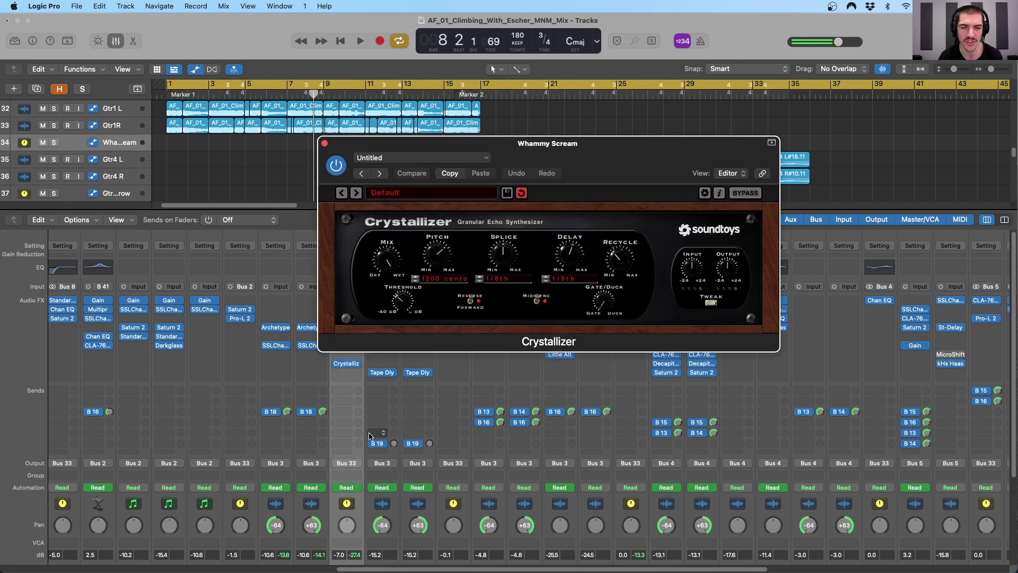
scroll(367, 434, "down", 5)
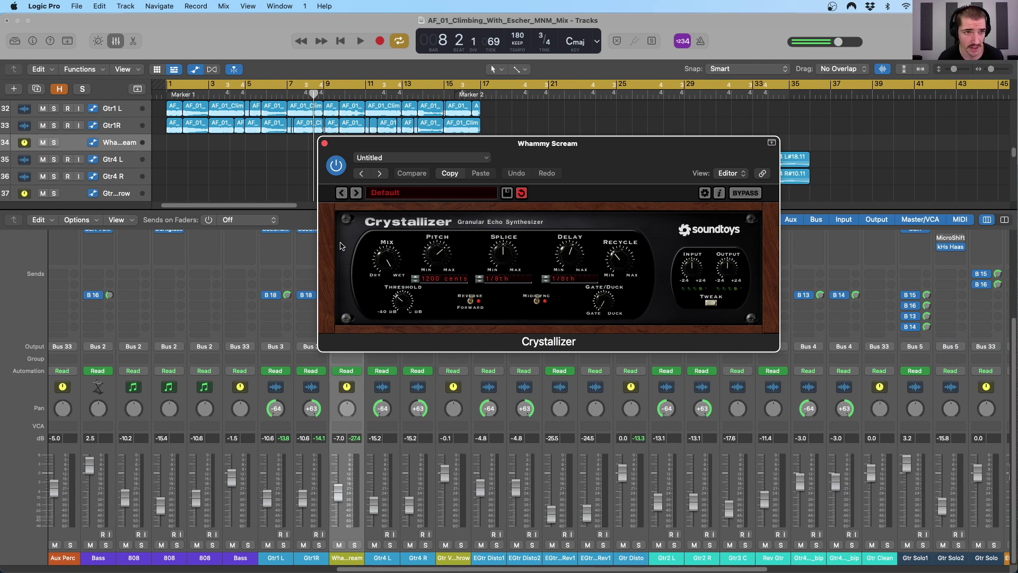
Show the track automation and switch the Whammy Scream lane to Insert 1 Bypass (Gain)
key("a")
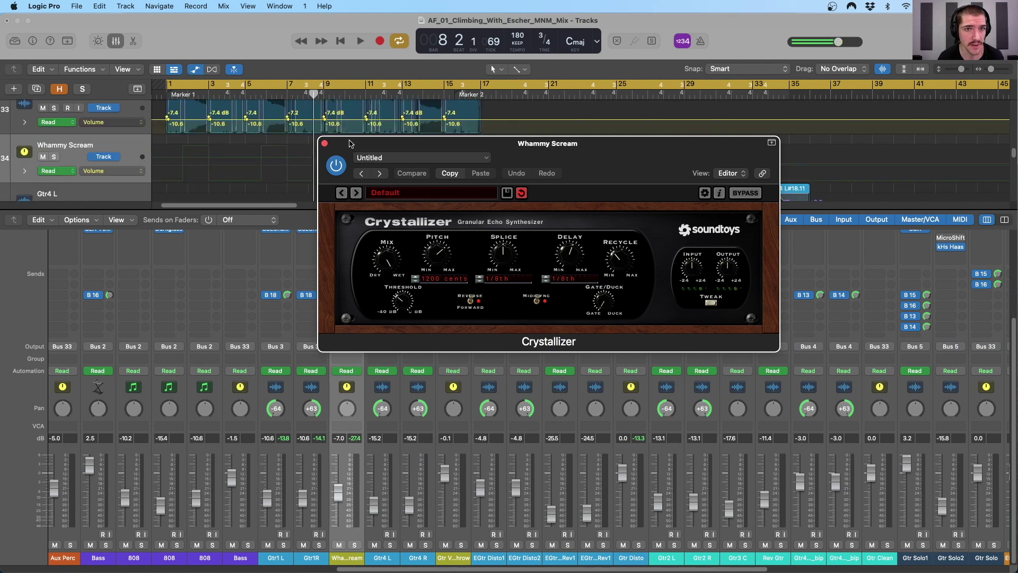
left_click_drag(349, 143, 452, 151)
left_click(97, 185)
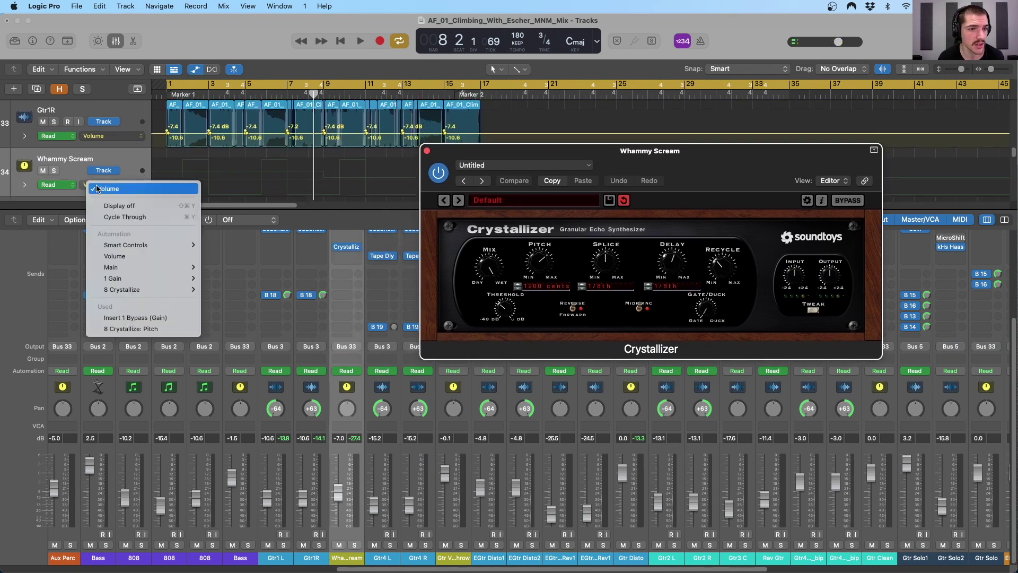
left_click(122, 318)
scroll(199, 162, "left", 3)
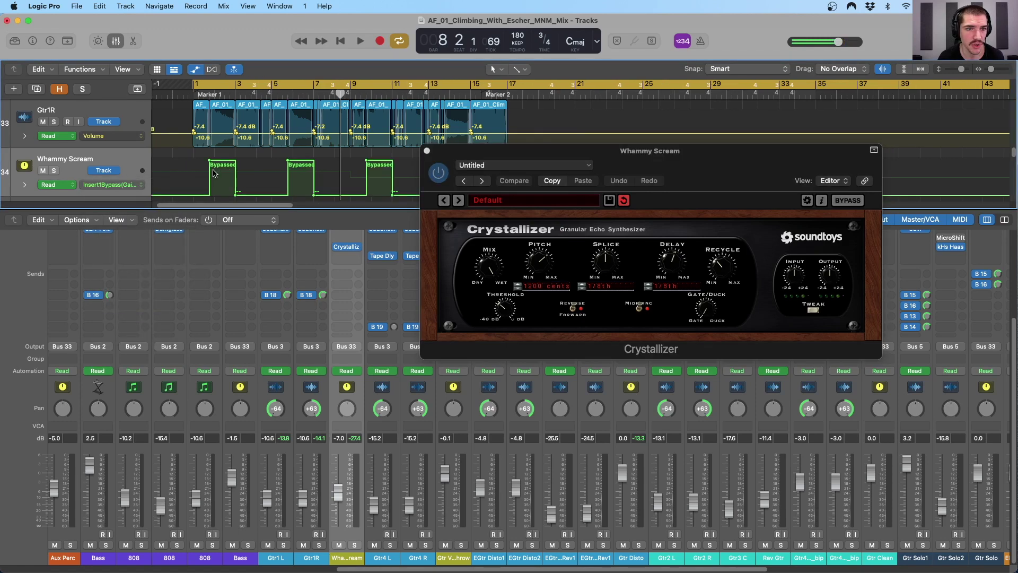
Place the playhead at the start of bar 1 and close the Crystallizer
left_click(225, 94)
left_click(212, 94)
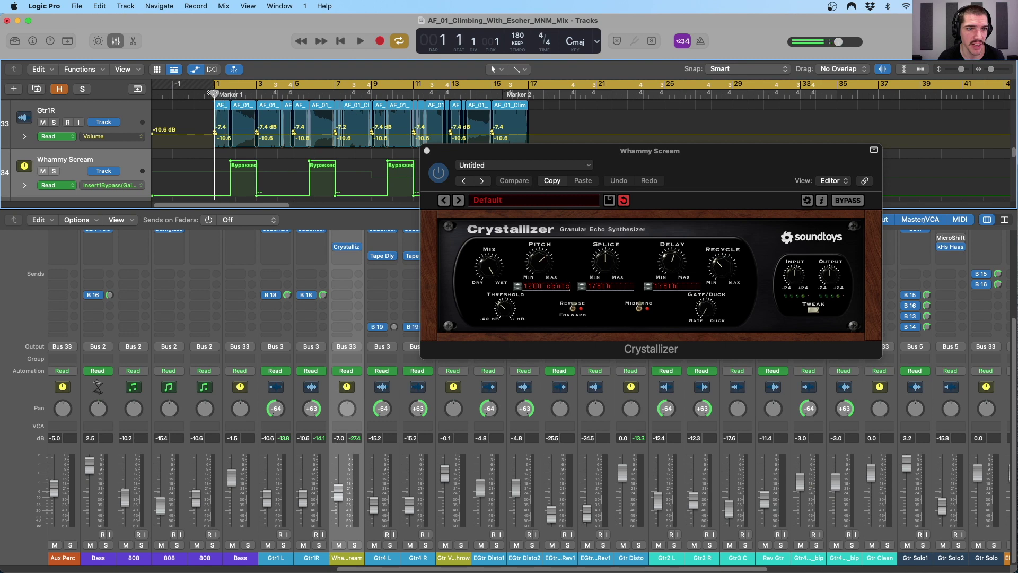
left_click(427, 150)
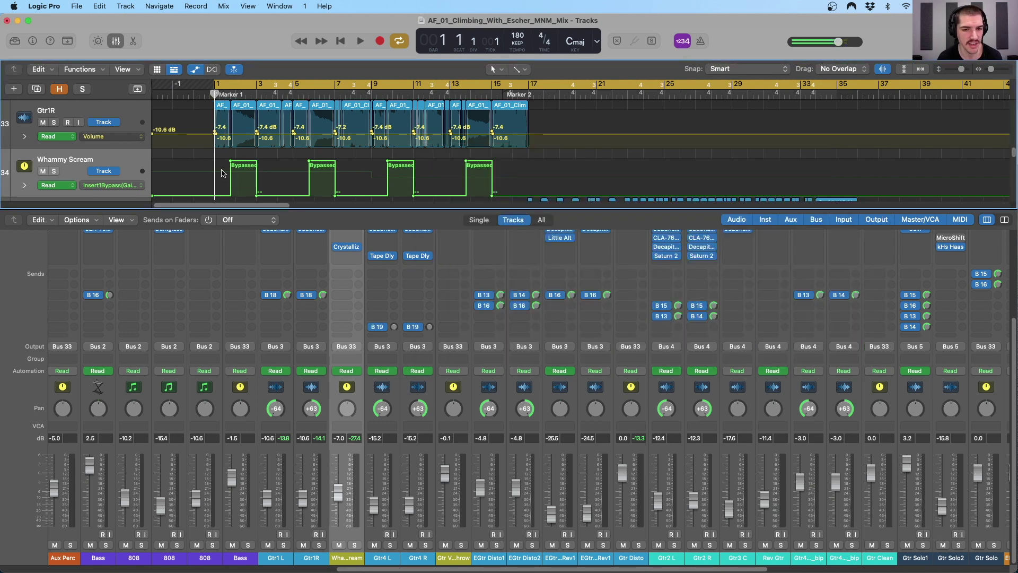
Solo the Whammy Scream aux, play it from bar 1 to about bar 7, stop and clear the solo
scroll(349, 276, "up", 5)
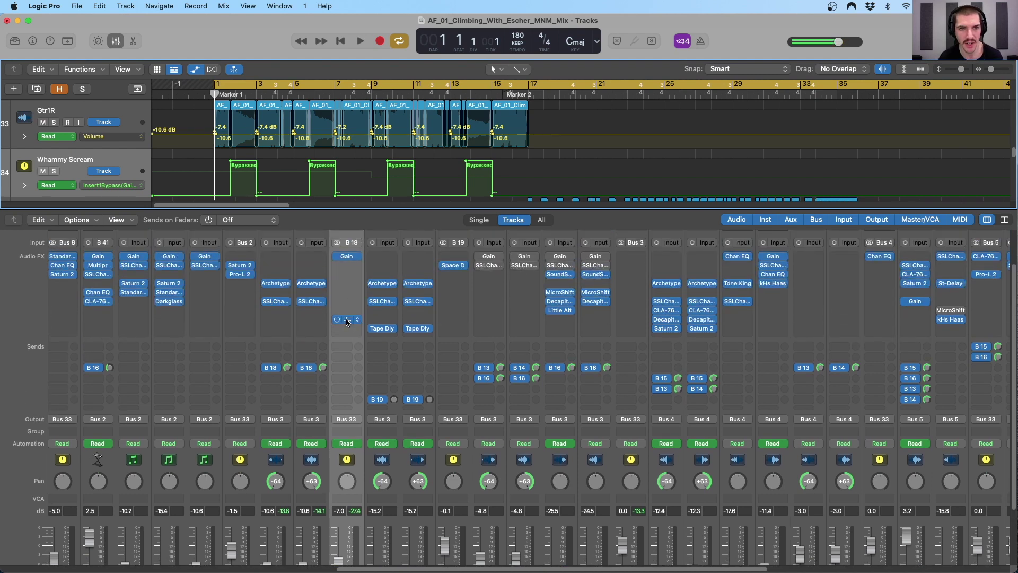
scroll(363, 492, "down", 5)
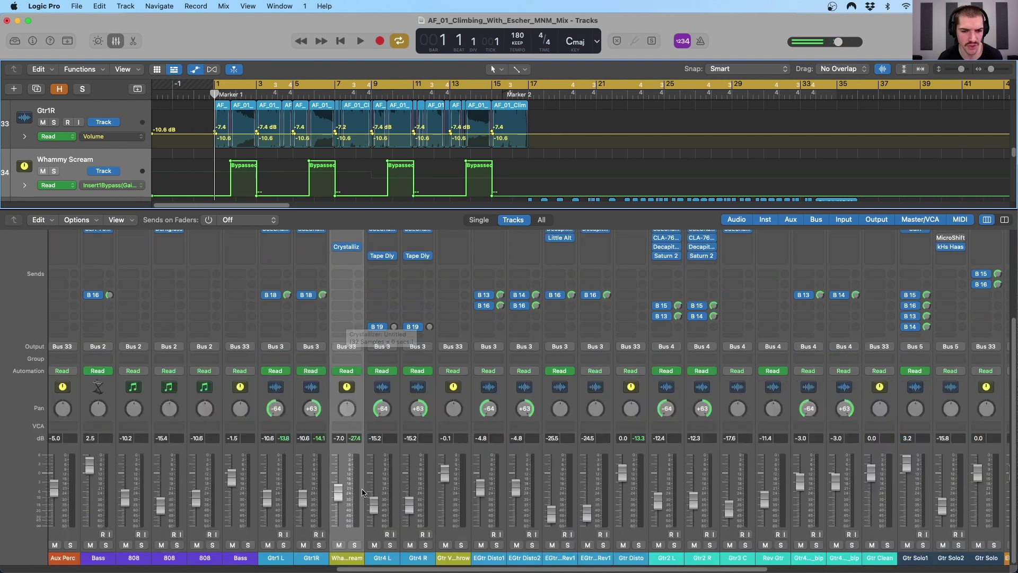
left_click(354, 545)
key("space")
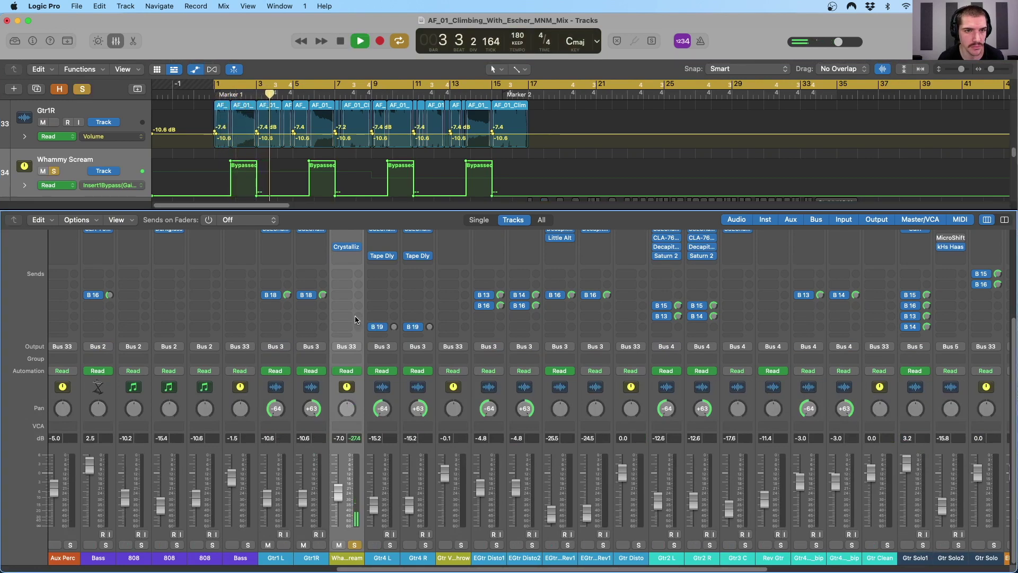
mouse_move(350, 248)
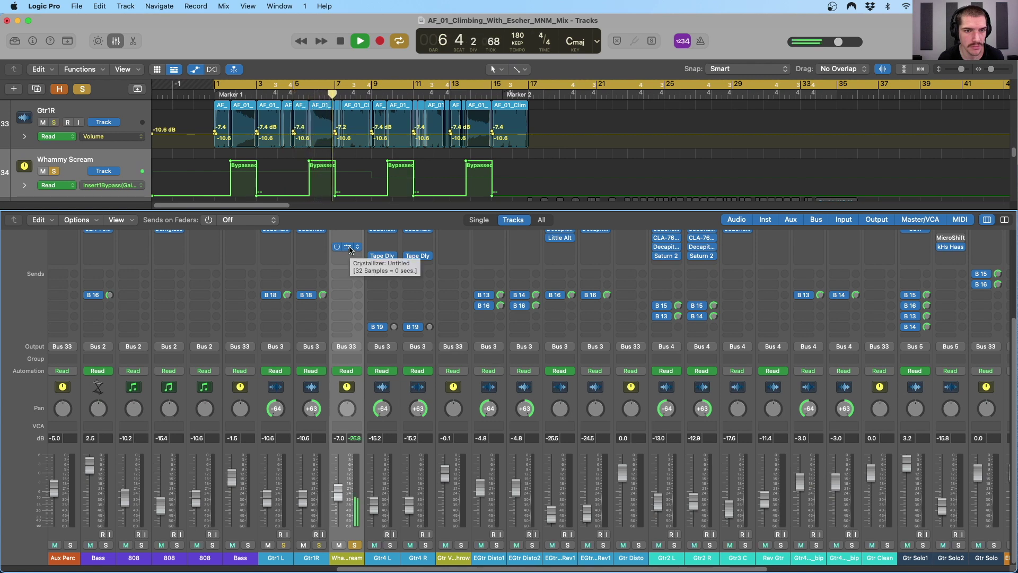
key("space")
left_click(354, 544)
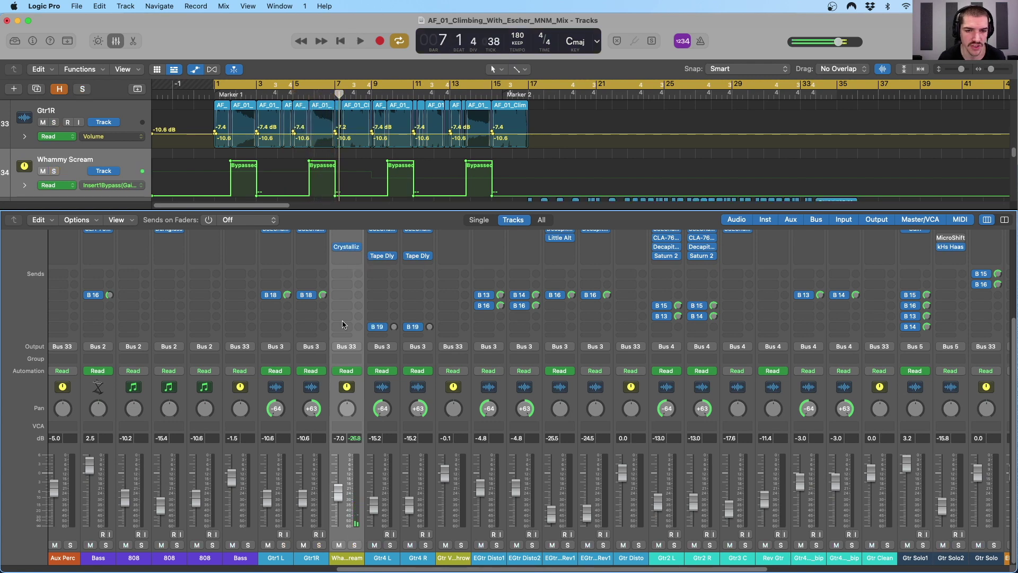
Open the Crystallizer on the Whammy Scream aux, go over its Mix and Pitch controls, and close it
scroll(347, 281, "up", 2)
left_click(348, 263)
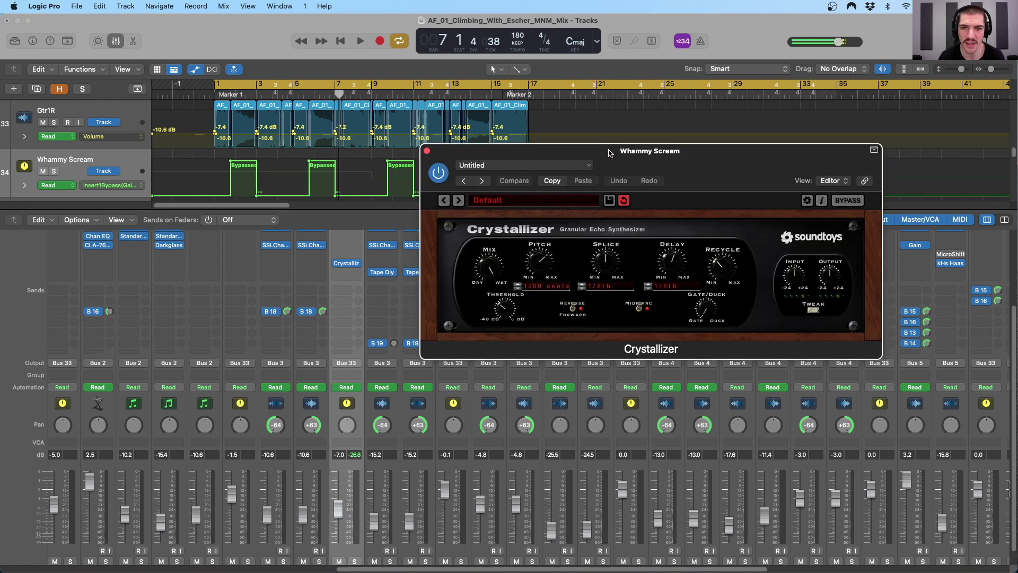
left_click_drag(630, 158, 657, 162)
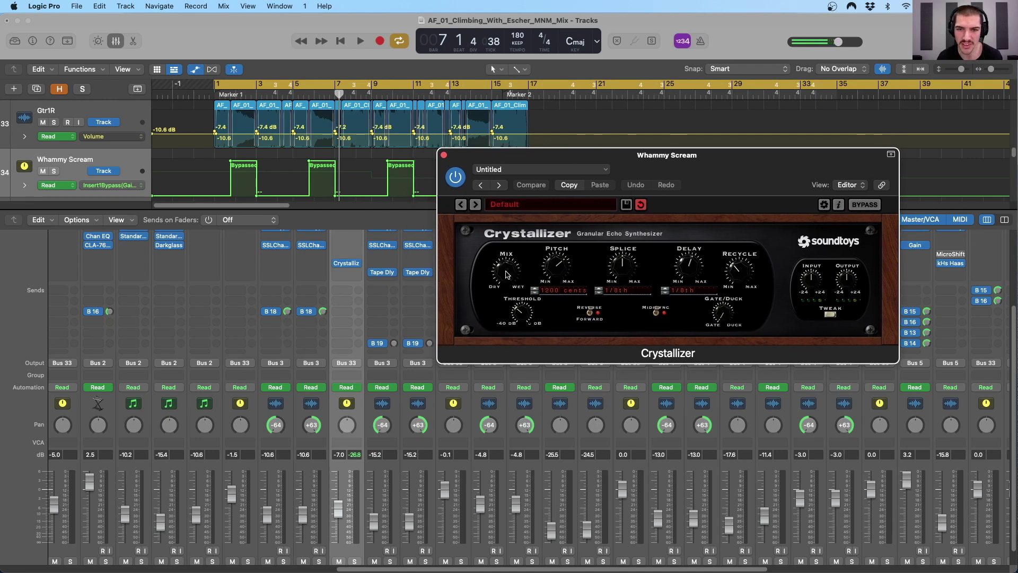
left_click_drag(506, 274, 517, 277)
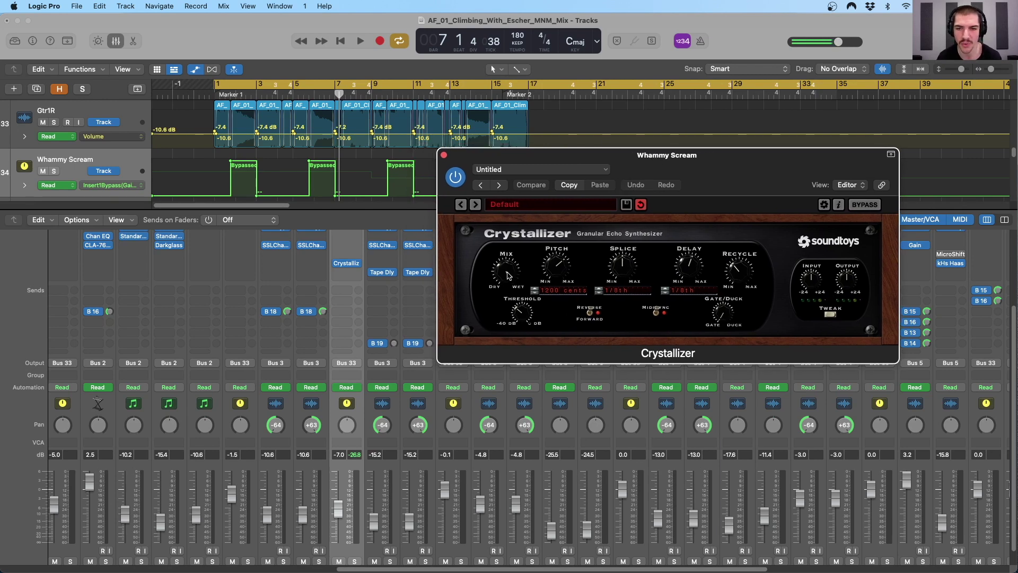
left_click(560, 268, "alt")
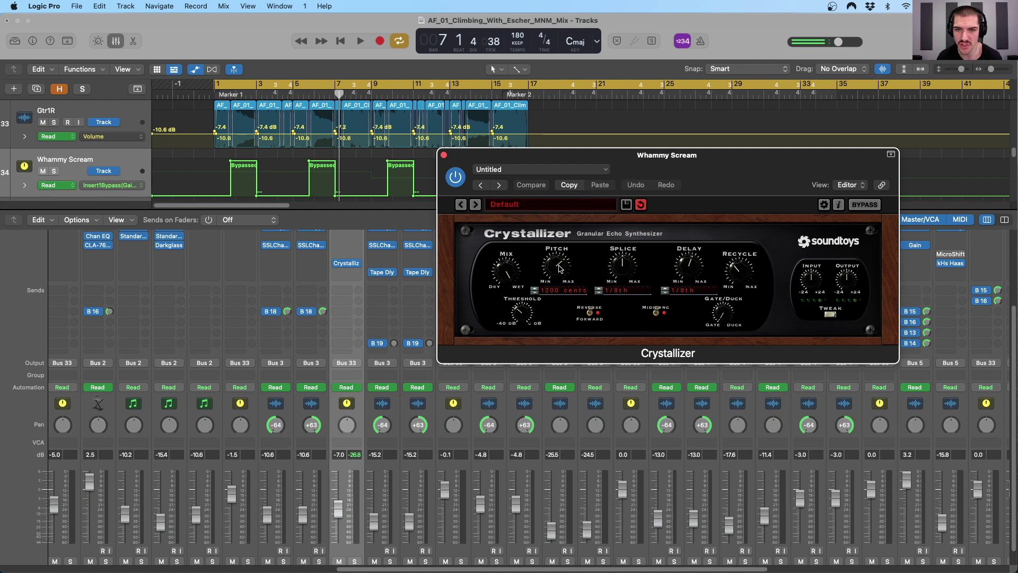
left_click_drag(558, 267, 560, 249)
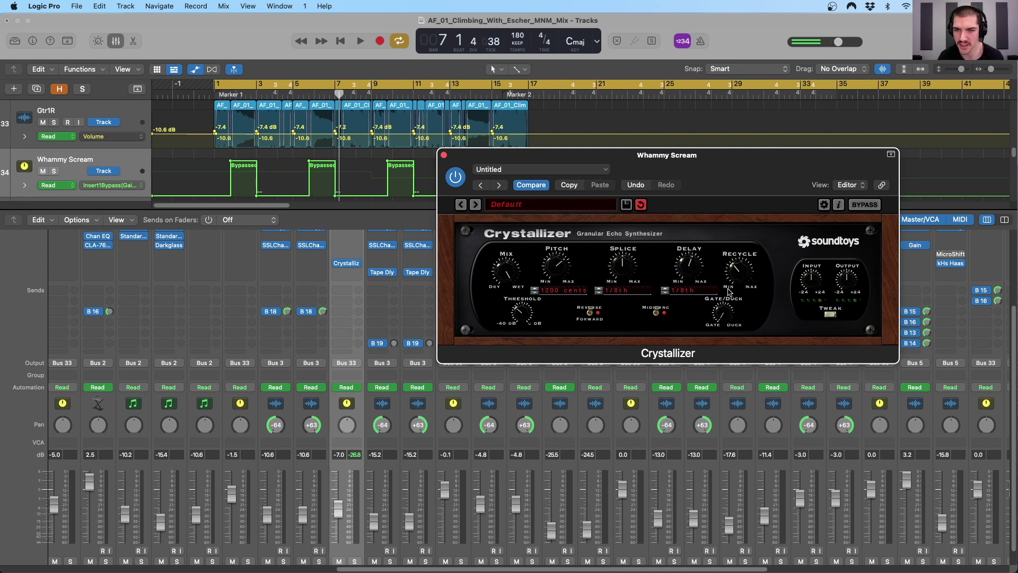
left_click(445, 155)
Play from bar 1 to about bar 7 with Gtr1 L, Gtr1R and Whammy Scream soloed, stop and clear the solos
left_click(214, 93)
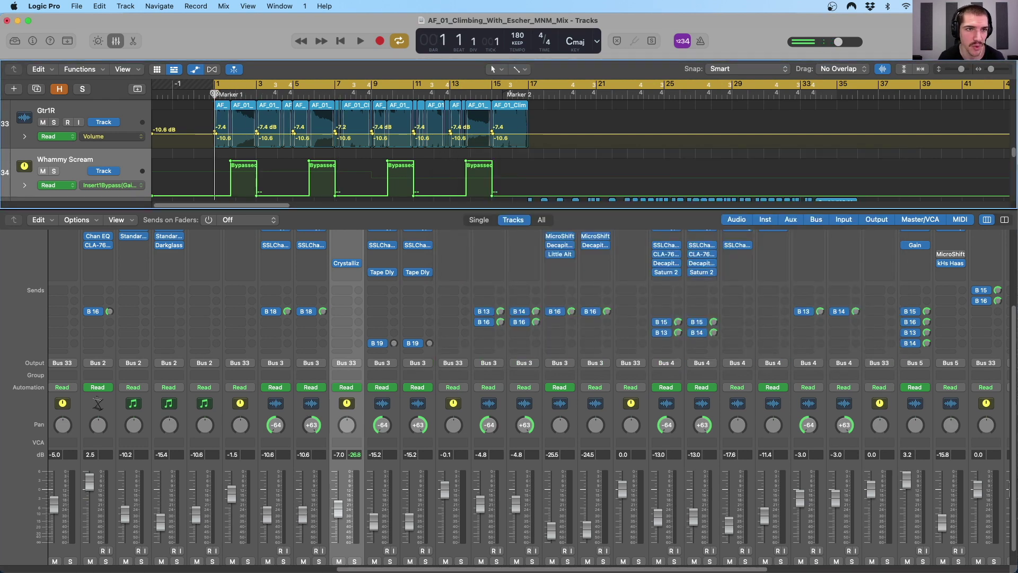
key("space")
scroll(284, 530, "down", 1)
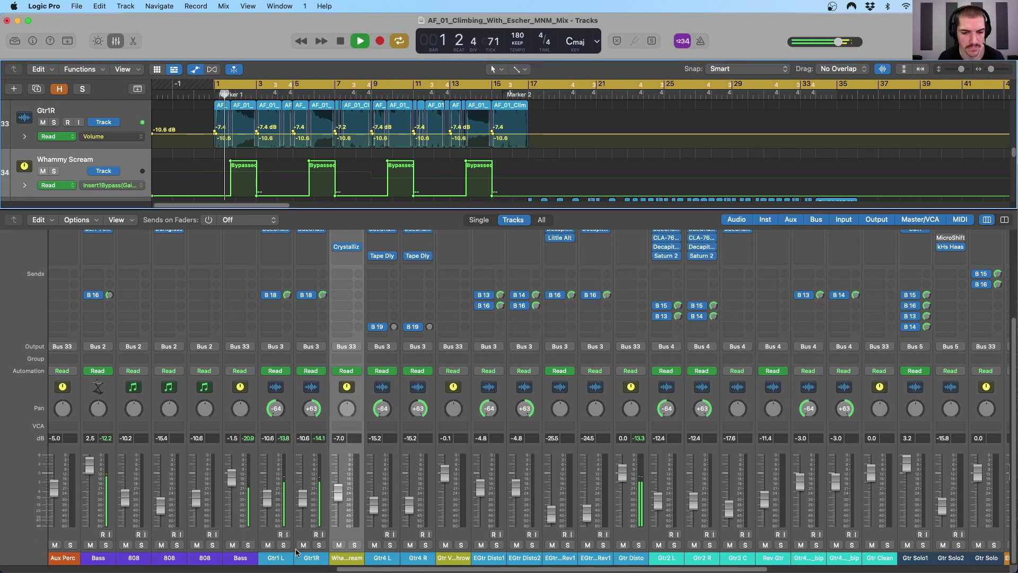
left_click_drag(285, 547, 356, 546)
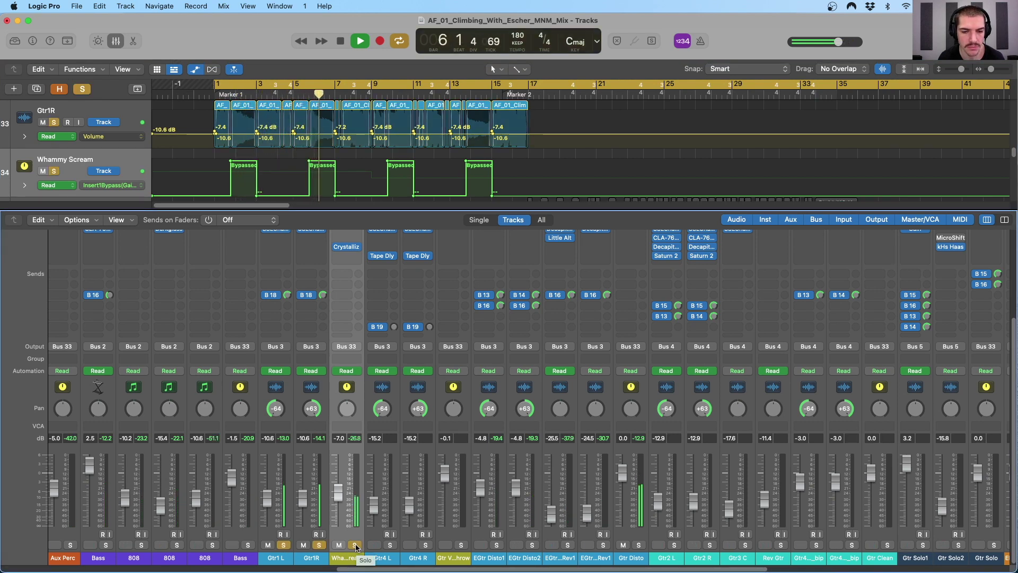
key("space")
left_click(355, 547, "alt")
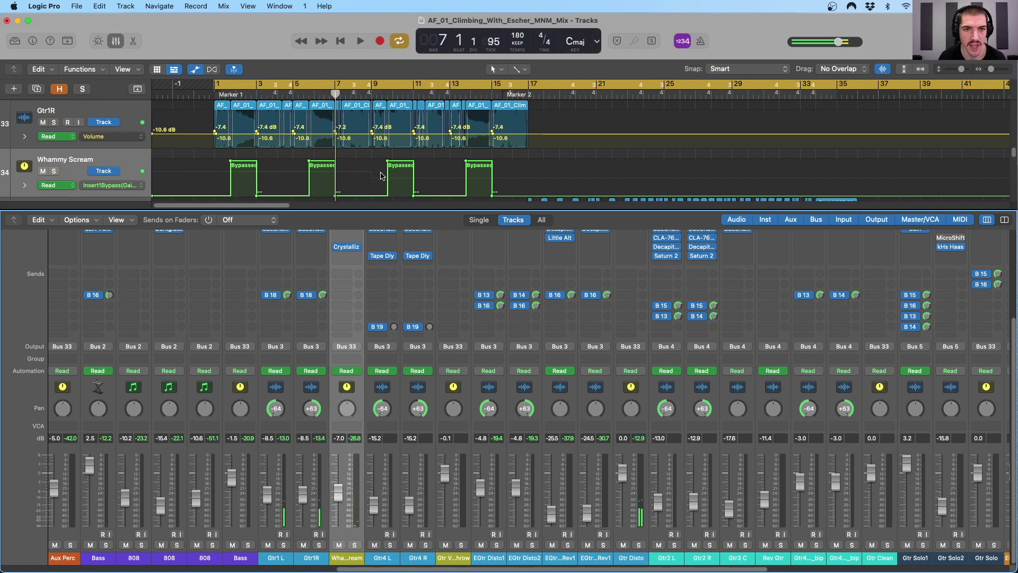
Hide the track automation and move the playhead to Marker 2 at bar 17
scroll(292, 148, "down", 5)
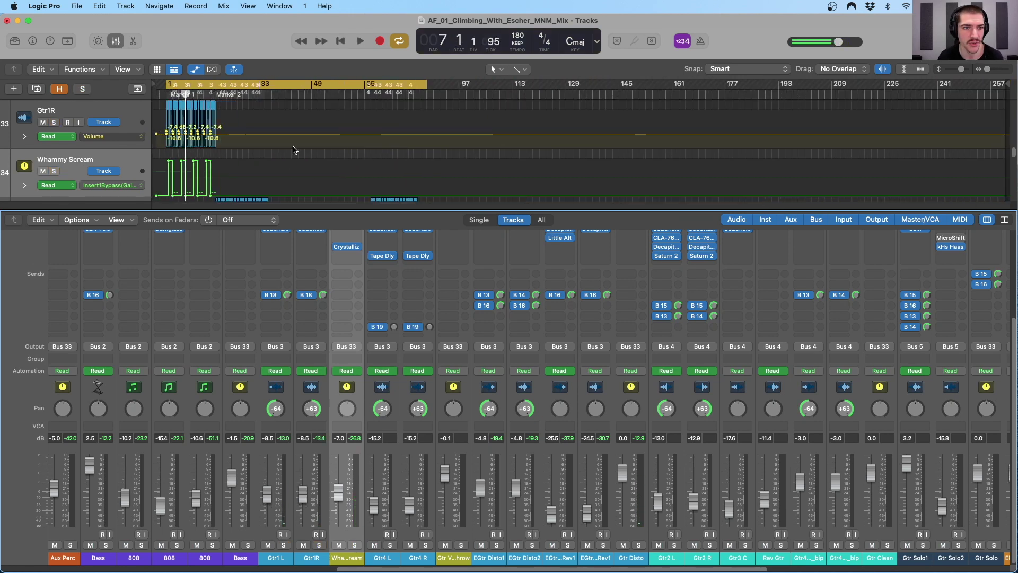
scroll(293, 149, "up", 5)
scroll(294, 149, "left", 5)
key("a")
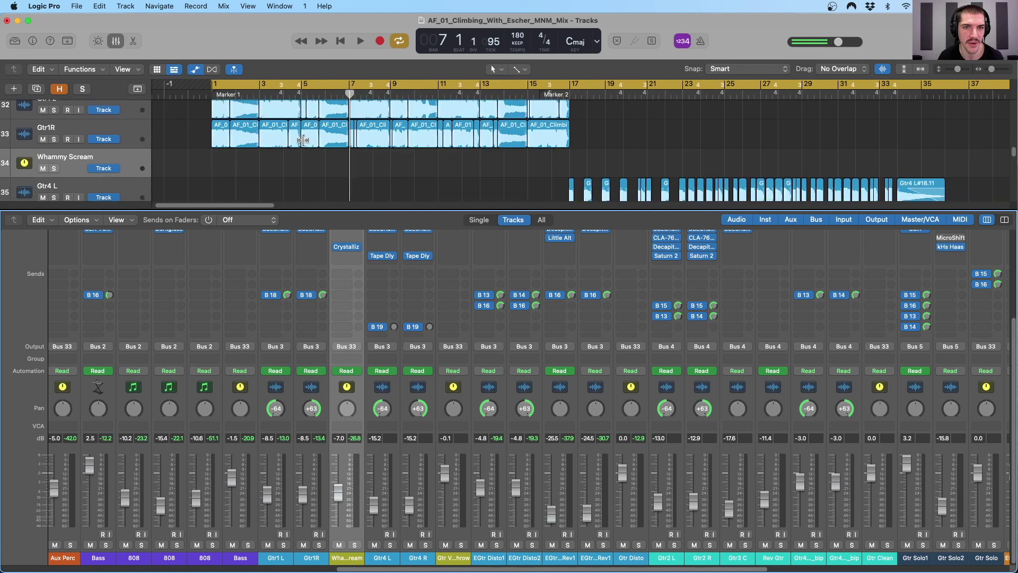
key("alt+period")
Select the four distorted guitar tracks, from EGtr Disto1 through the second EGtr Rev1 track
scroll(275, 159, "down", 5)
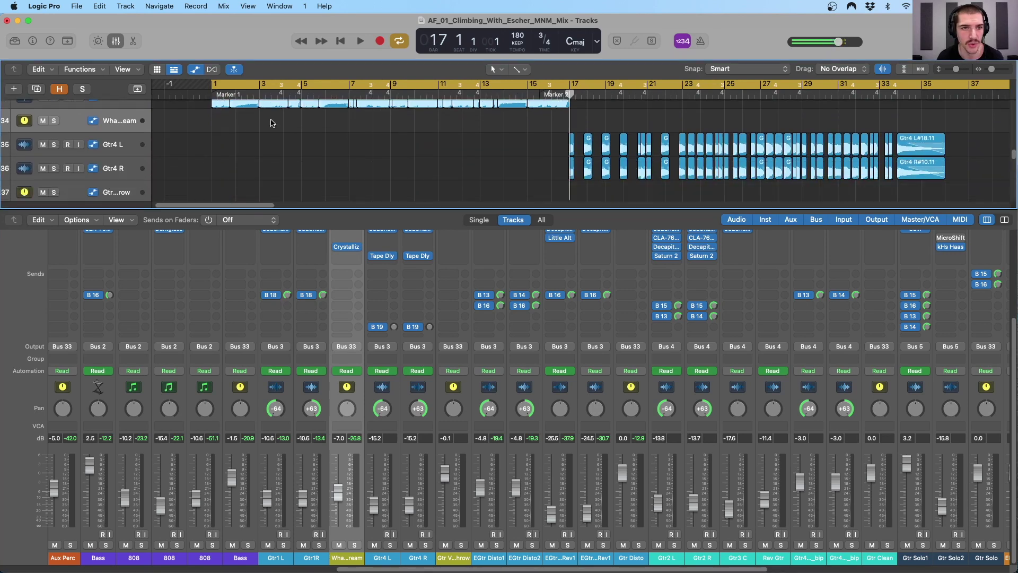
left_click(112, 144)
scroll(122, 154, "down", 1)
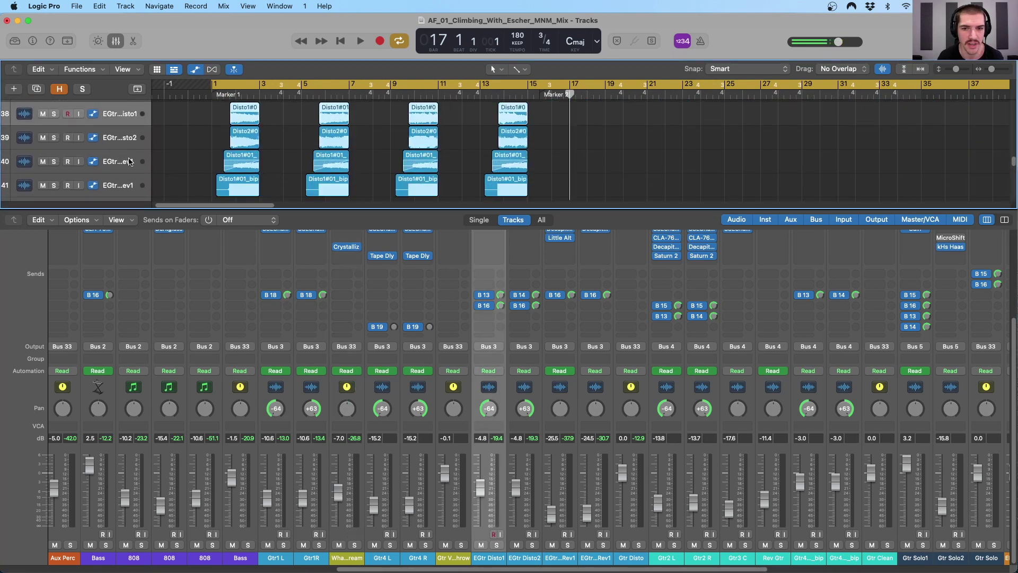
scroll(123, 182, "down", 1)
left_click(627, 363, "shift")
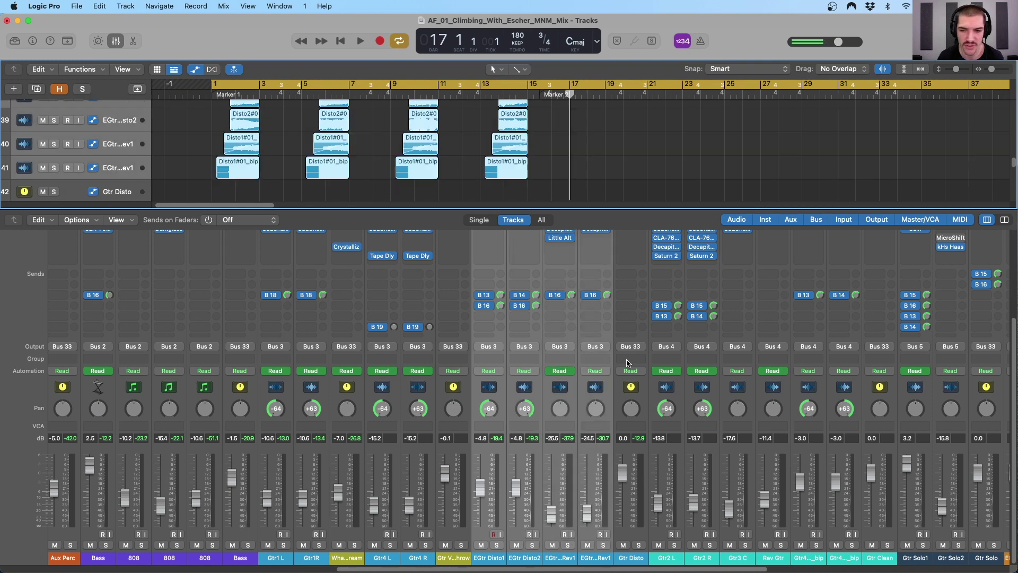
Solo the four selected EGtr tracks, play them to about bar 7 and stop playback
left_click(497, 545)
key("space")
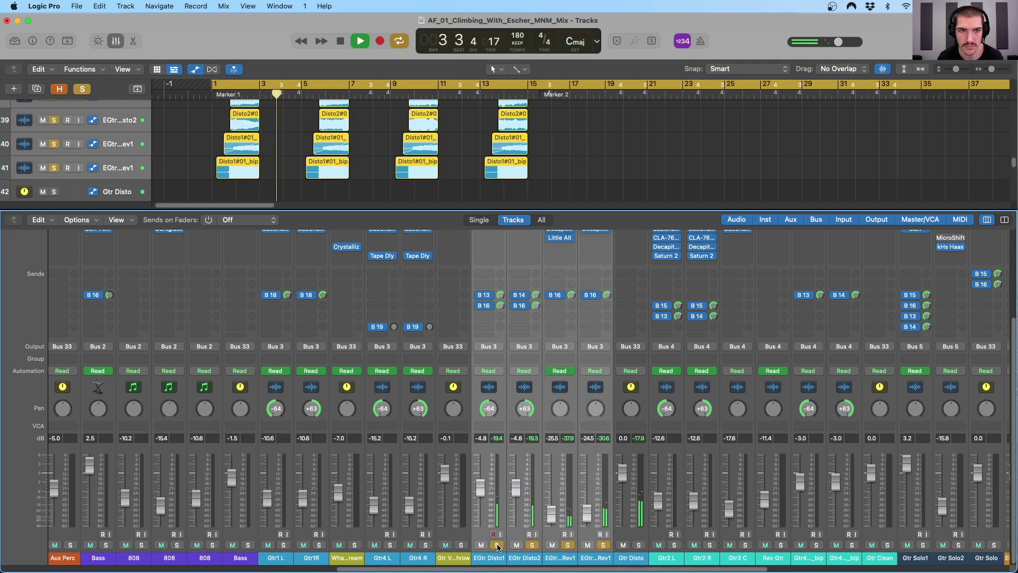
scroll(504, 464, "up", 3)
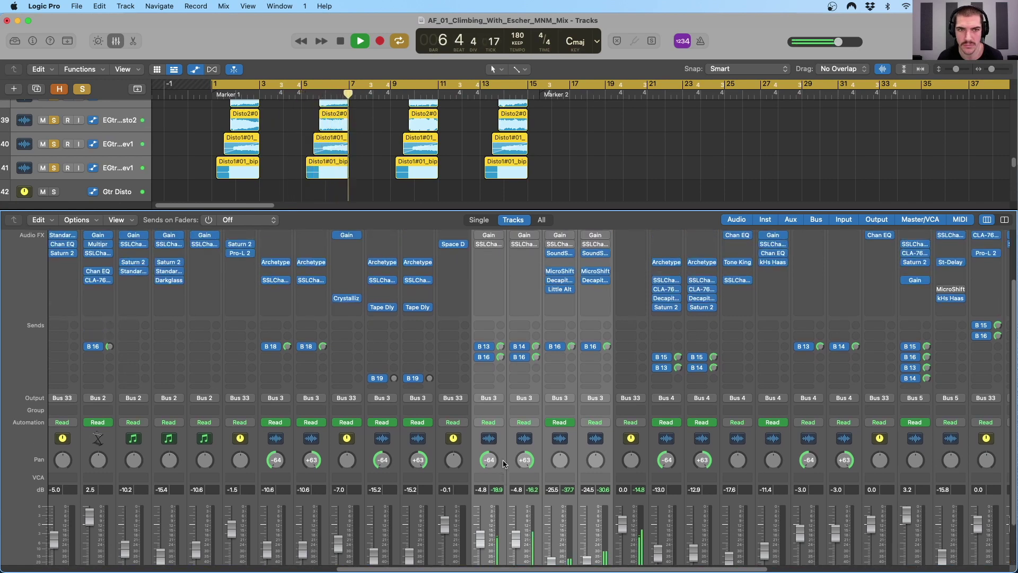
key("space")
Enlarge the mixer area and reduce the track height so the four EGtr tracks fit in the smaller arrangement view
scroll(518, 339, "down", 3)
left_click_drag(530, 208, 530, 165)
key("super+Up")
key("super+Up")
key("super+Up")
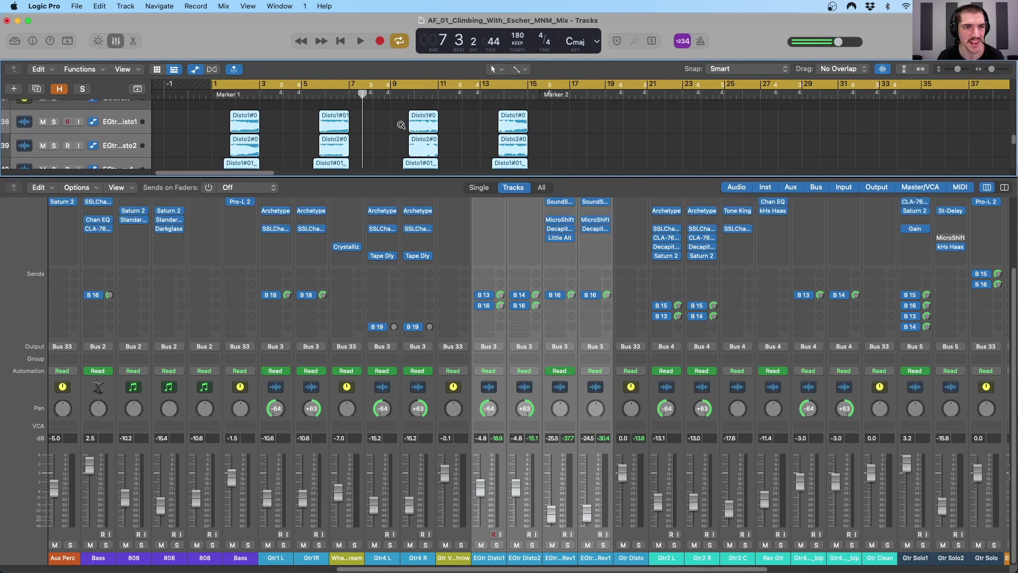
scroll(255, 119, "down", 1)
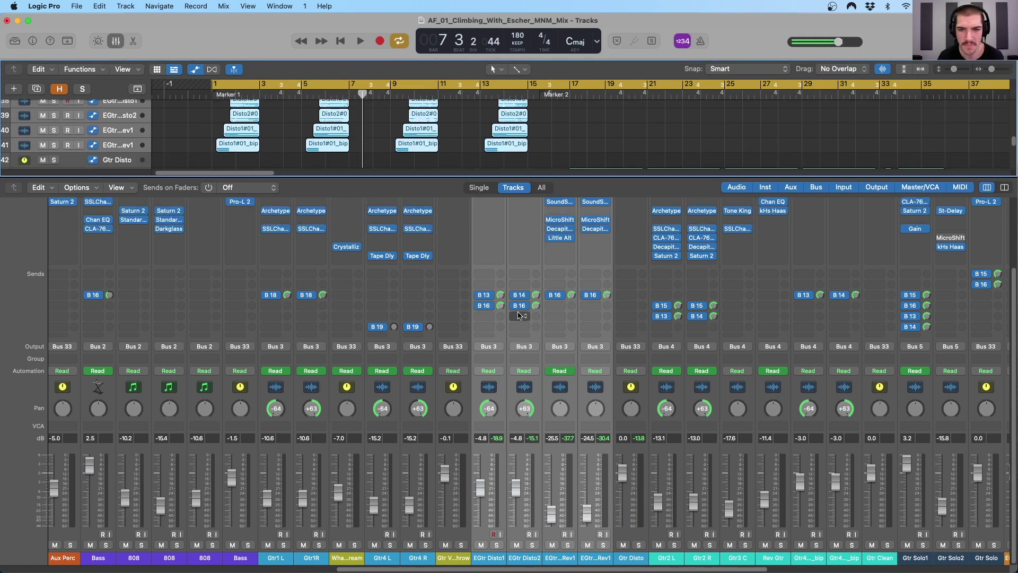
Check the destination buses of the first sends on EGtr Disto1 and EGtr Disto2, leaving the routing as it is
scroll(519, 281, "up", 1)
left_click(488, 301)
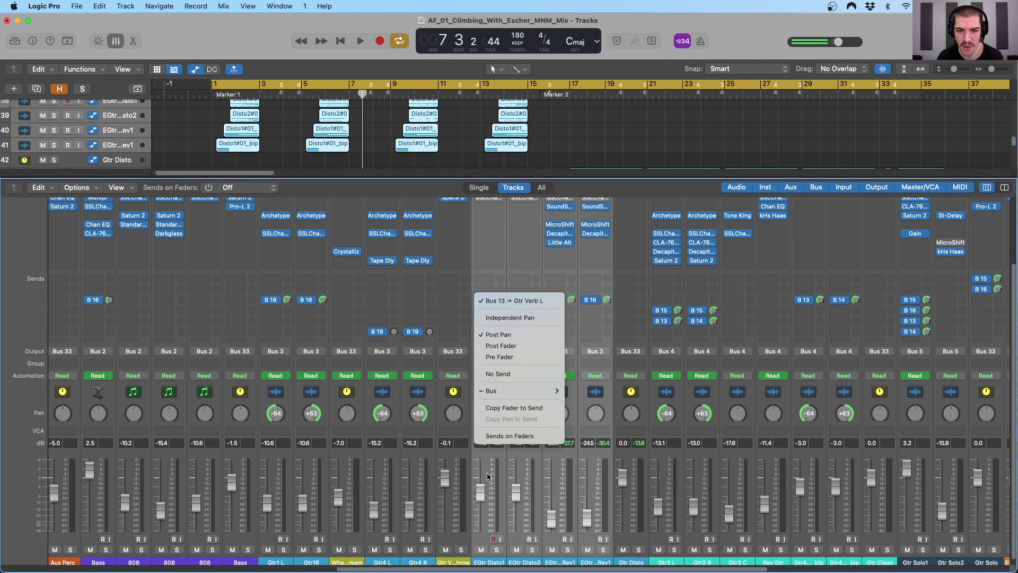
left_click(506, 301)
left_click(521, 301)
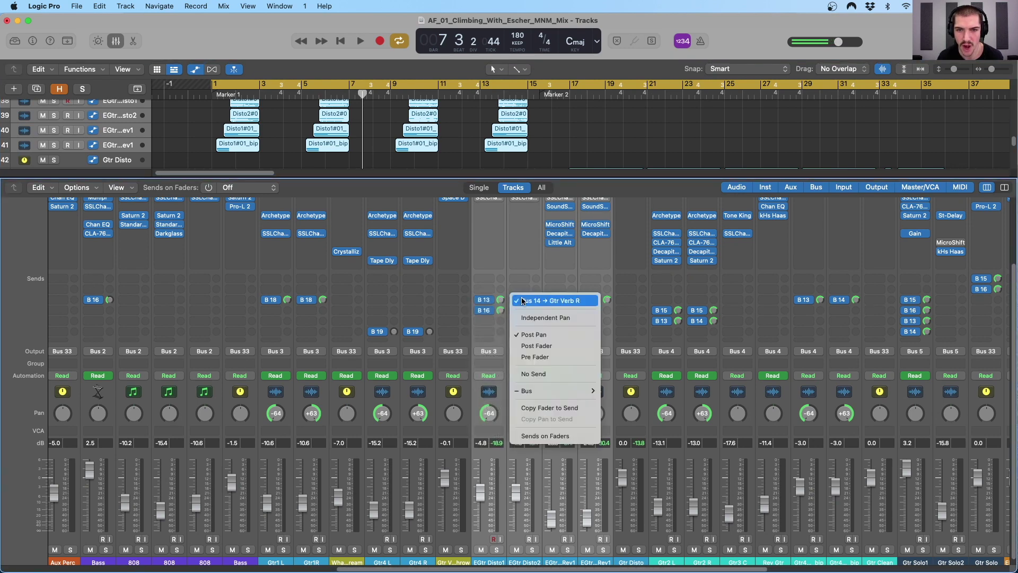
left_click(530, 434)
left_click(498, 390)
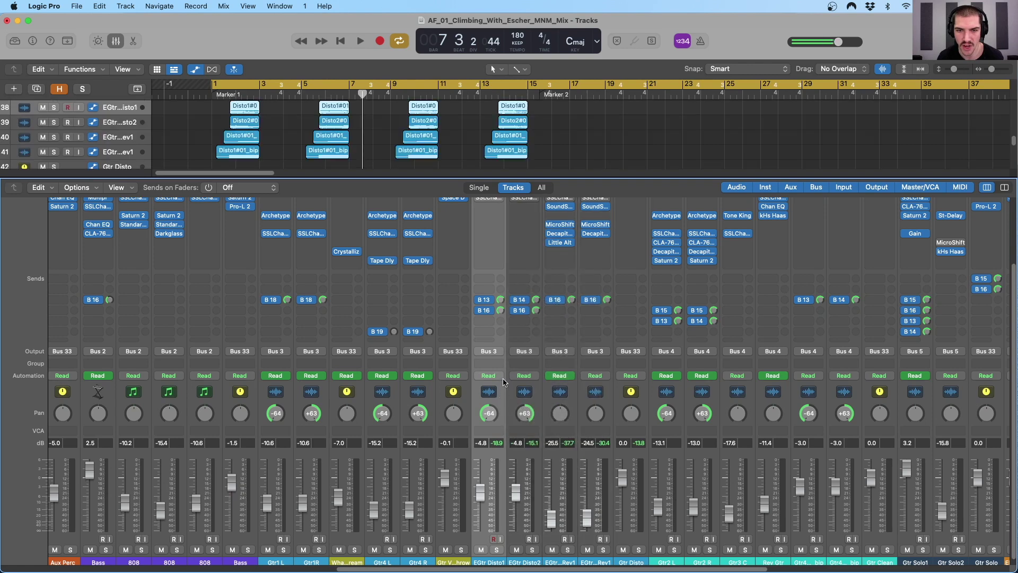
left_click(489, 301)
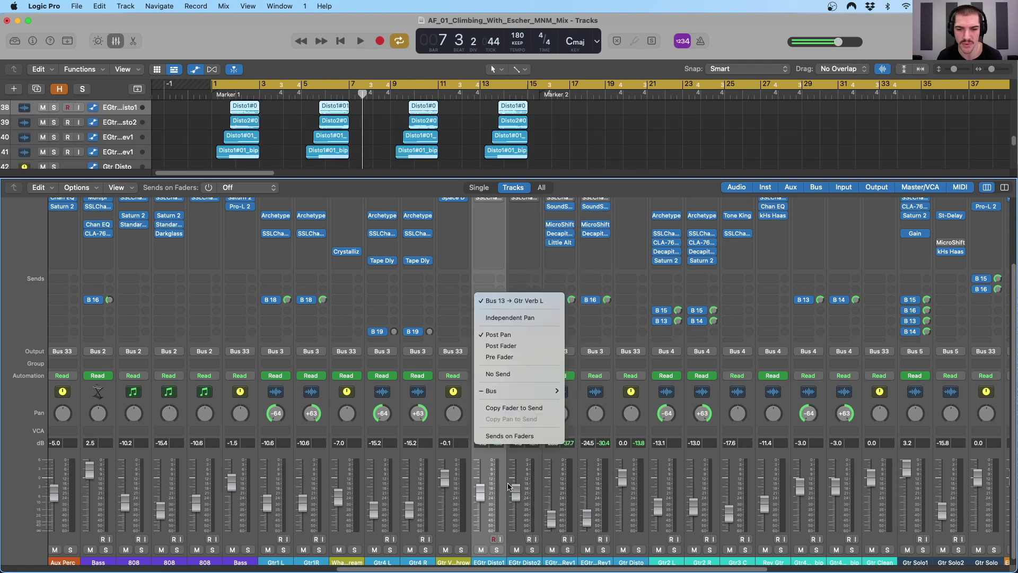
left_click(498, 403)
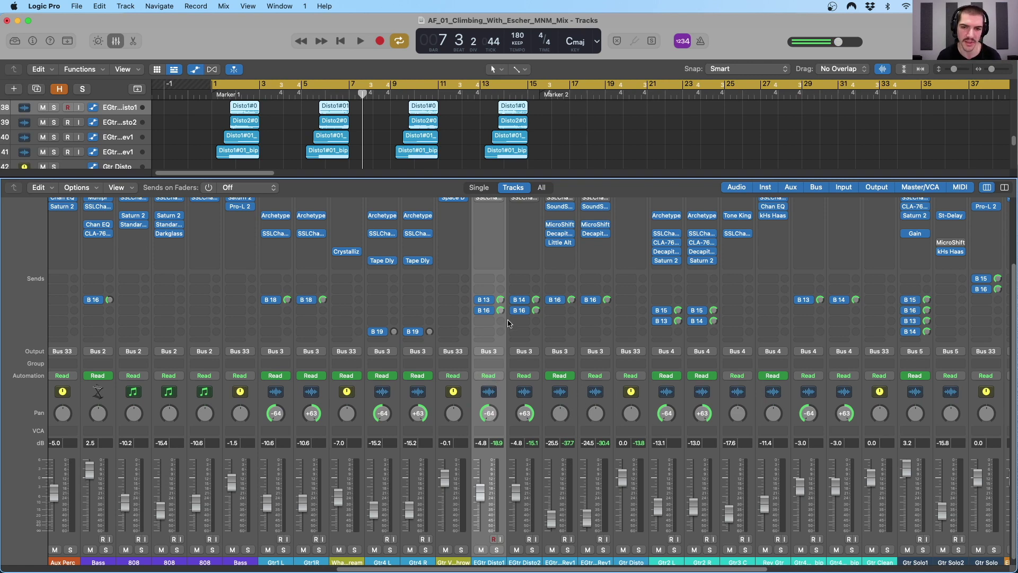
Check the sends on the neighbouring EGtr channels and reselect all four, from EGtr Disto1 through the second EGtr Rev1
left_click(535, 408)
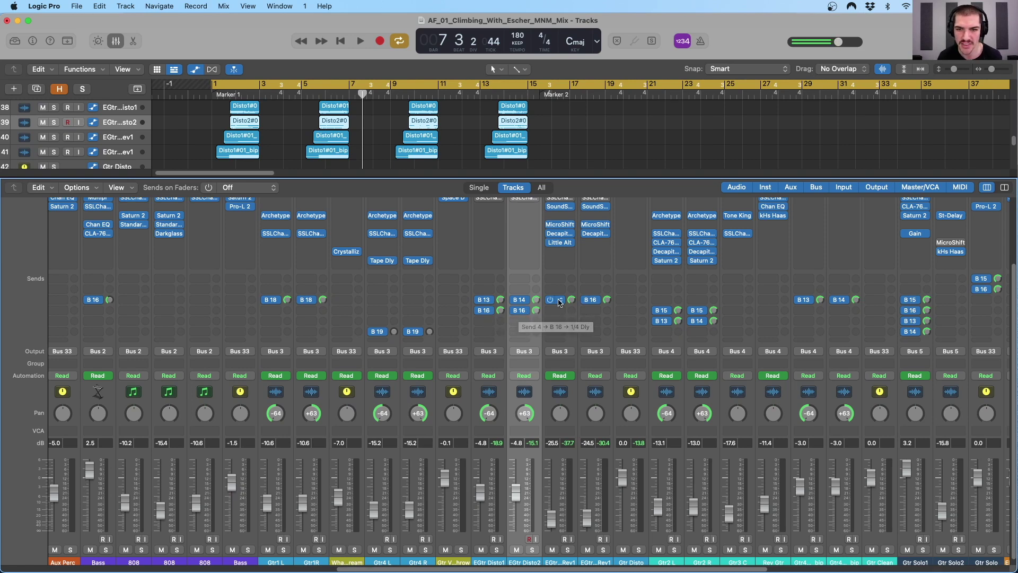
left_click(592, 401)
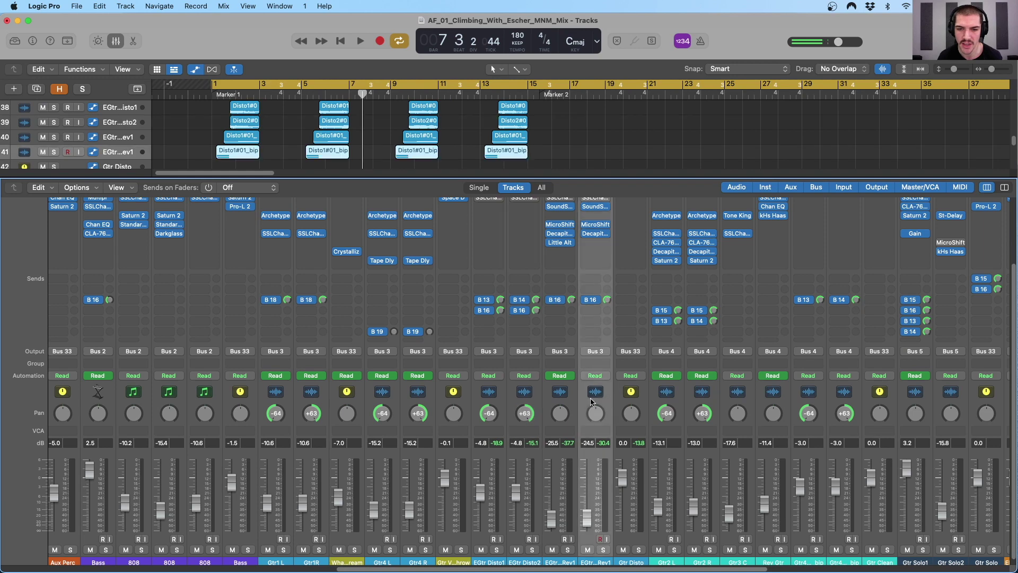
left_click(502, 404, "shift")
Open the Tape Delay on the 1/4 Dly aux to view its settings, and close it
scroll(593, 409, "right", 10)
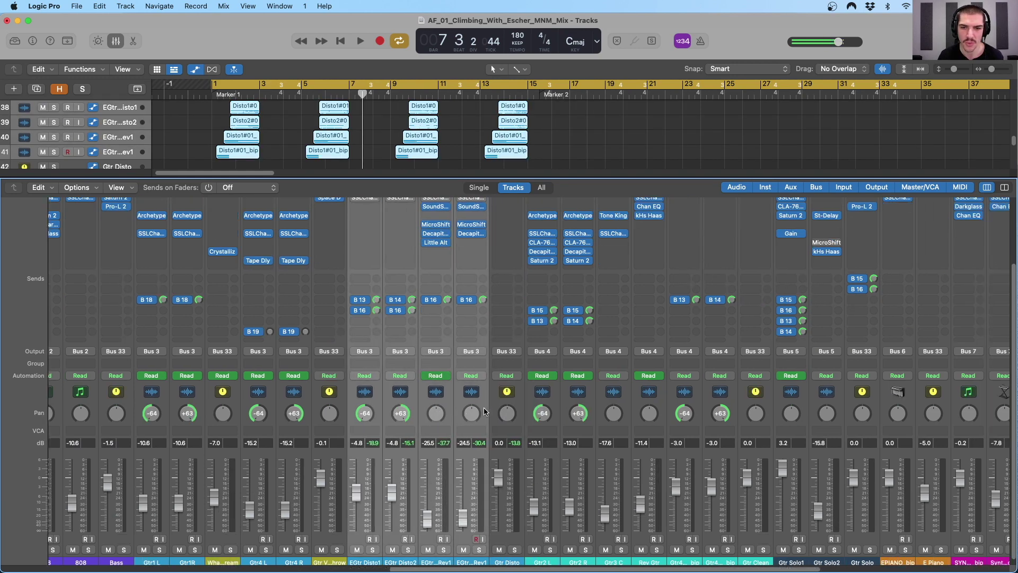
left_click(866, 402)
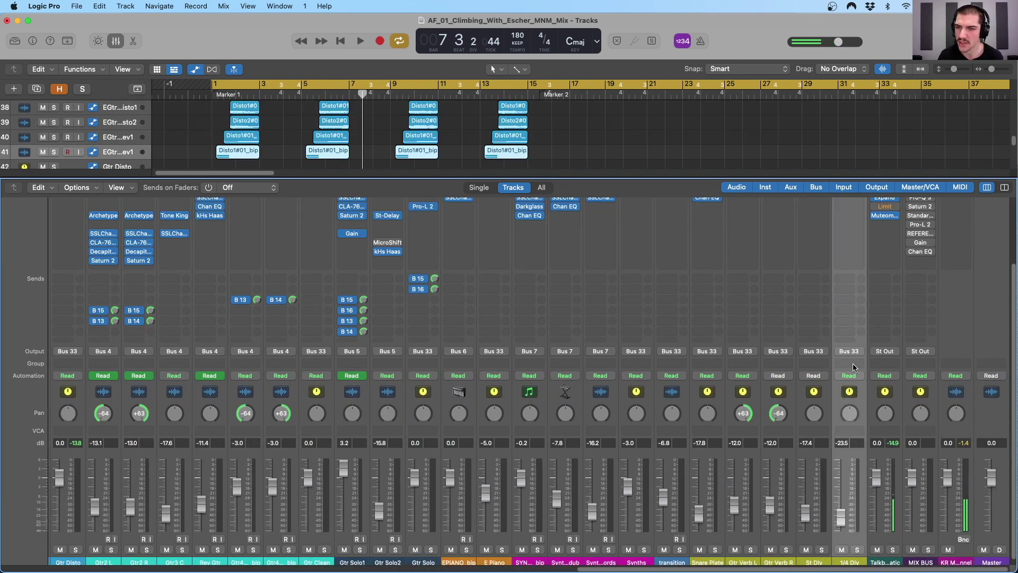
scroll(851, 272, "up", 5)
left_click(849, 269)
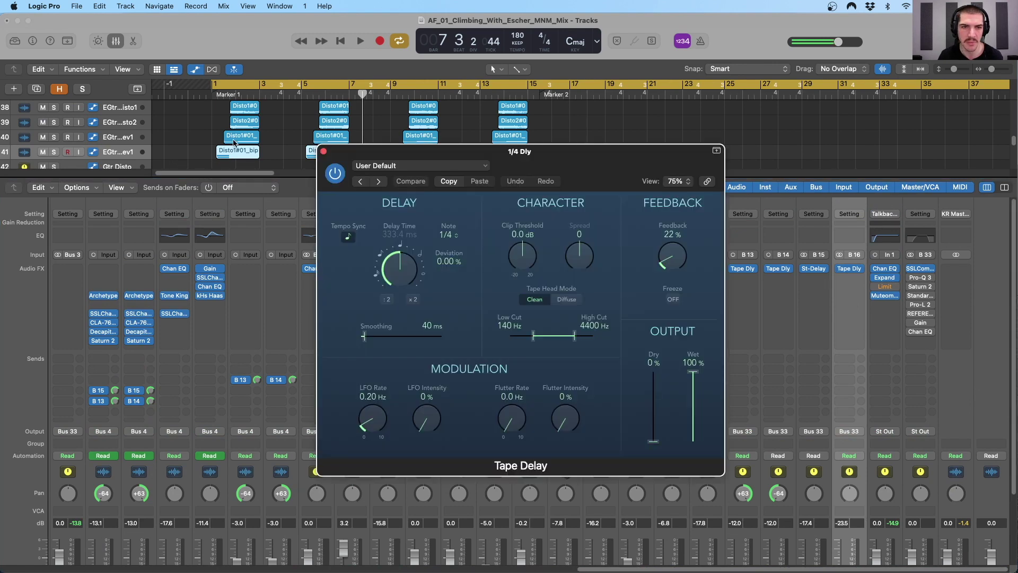
left_click(323, 152)
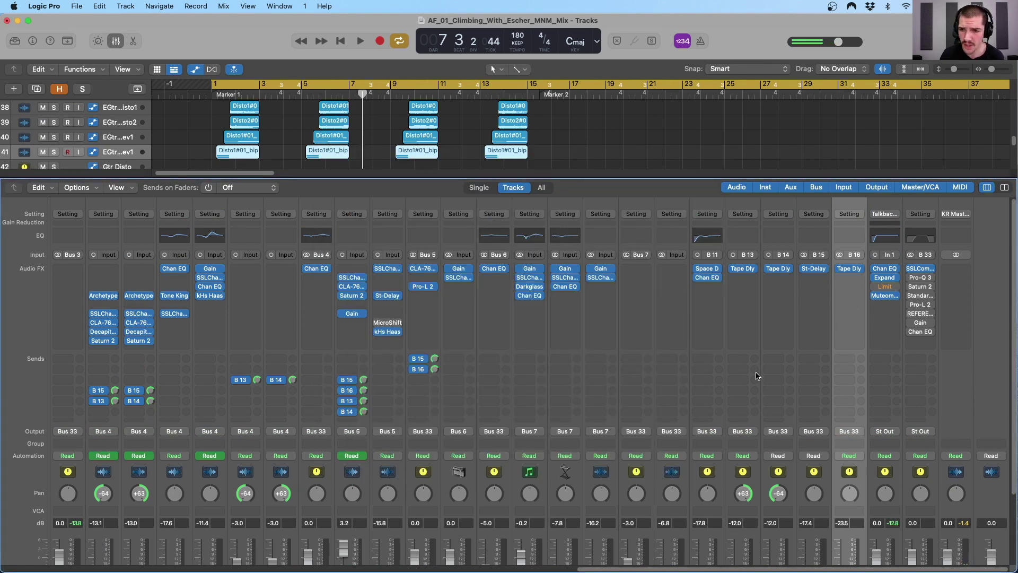
Open the Tape Delays on the Gtr Verb L and Gtr Verb R auxes, compare their settings, and close both
left_click(755, 477)
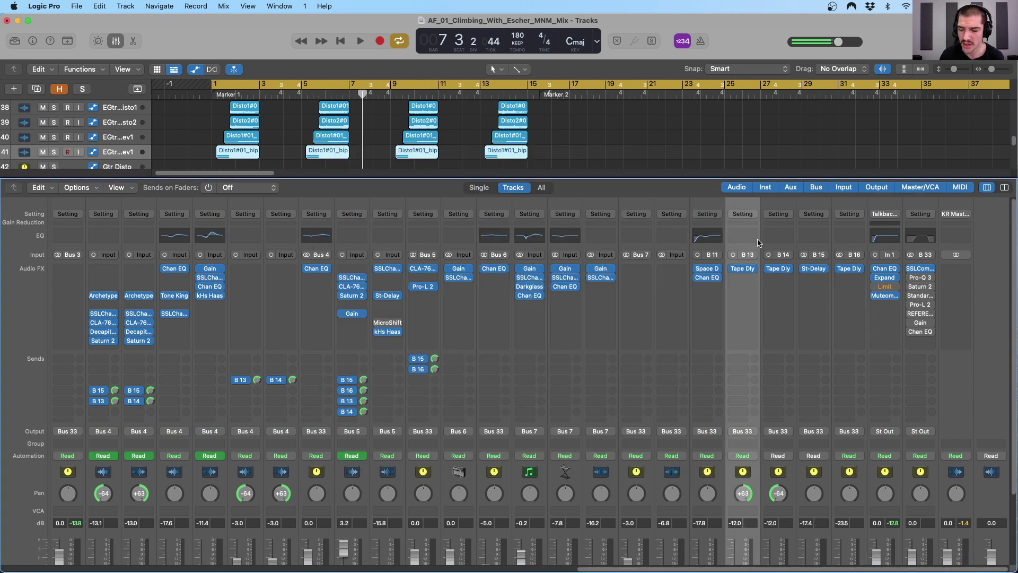
left_click(744, 272)
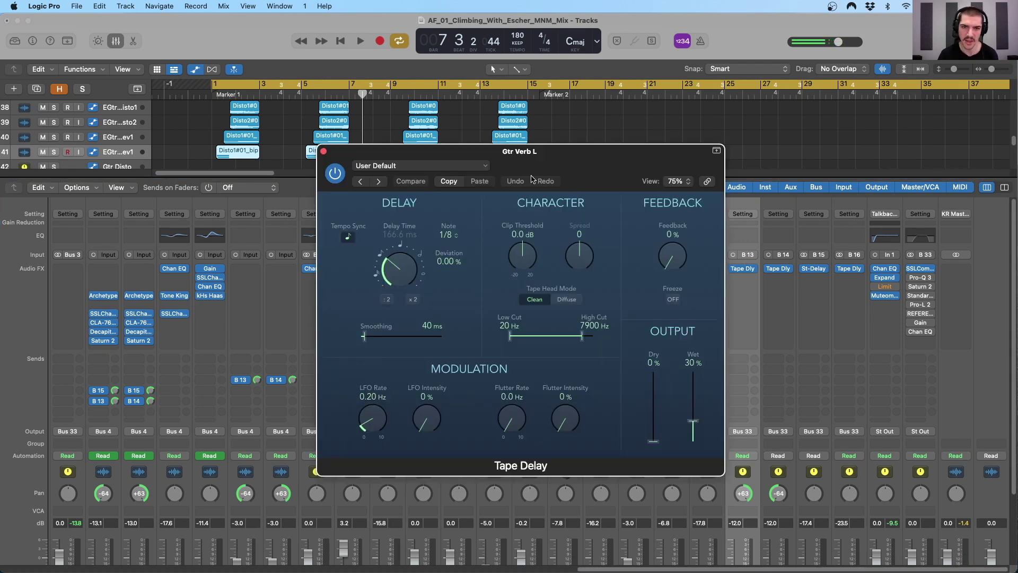
left_click_drag(511, 165, 500, 155)
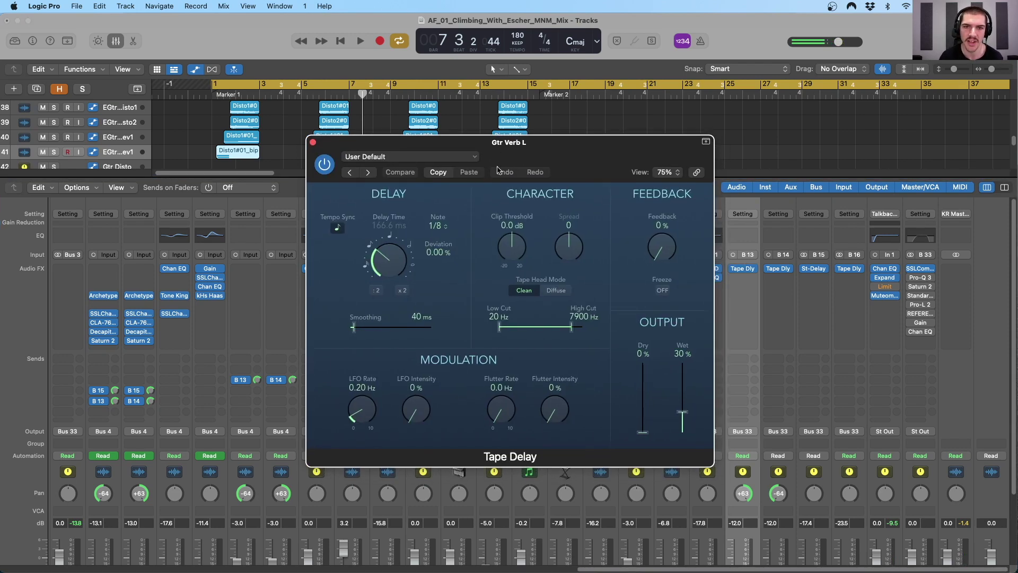
left_click(779, 271)
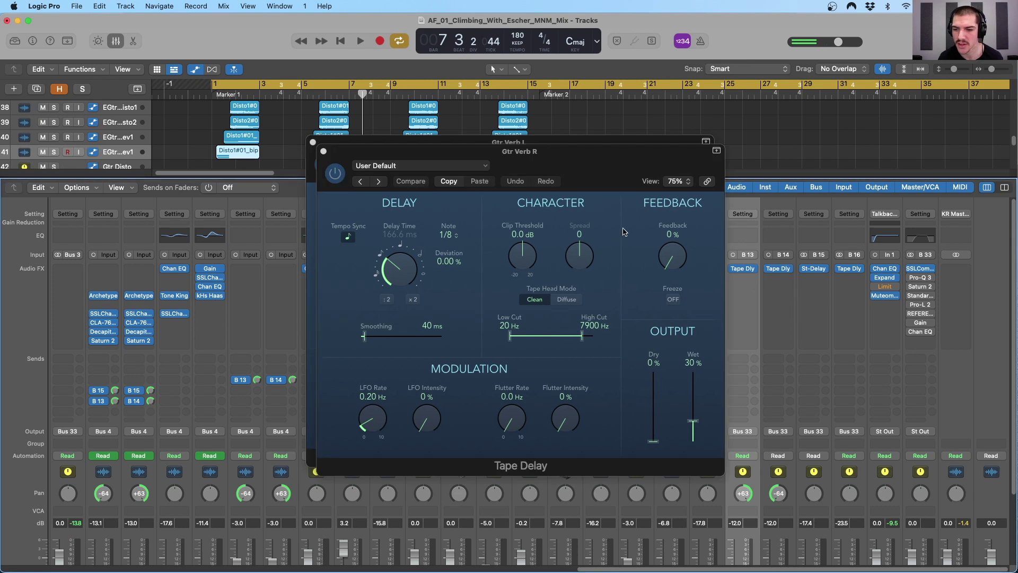
left_click(323, 152)
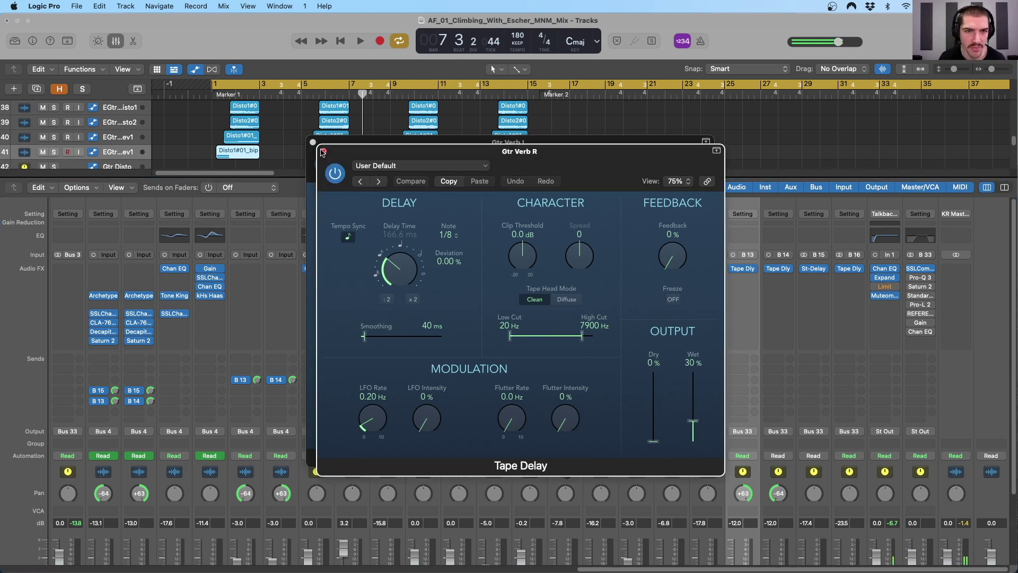
left_click(313, 142)
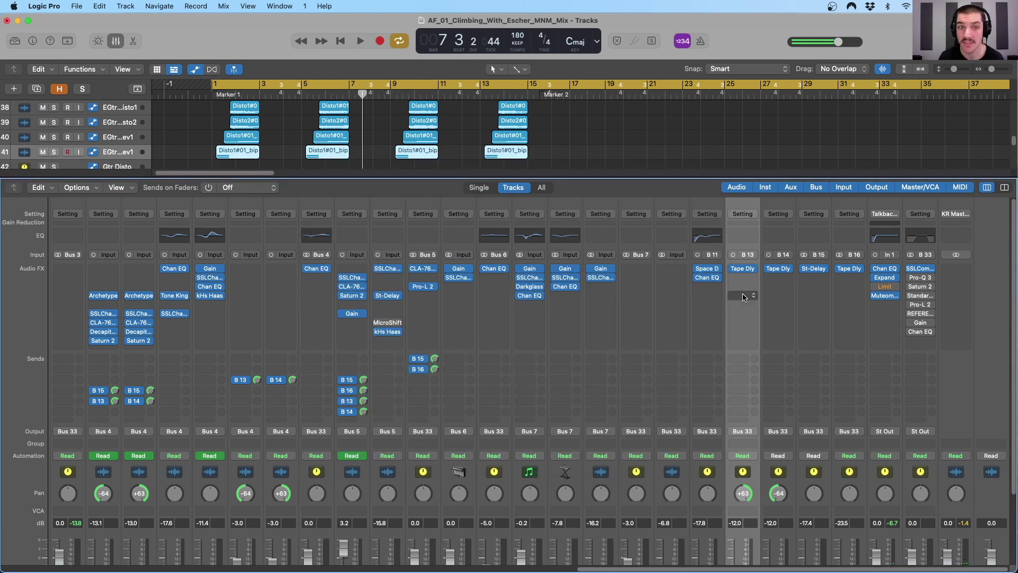
Rename the Gtr Verb L aux to "Gtr Dly R" and the Gtr Verb R aux to "Gtr Dly L"
scroll(742, 297, "down", 4)
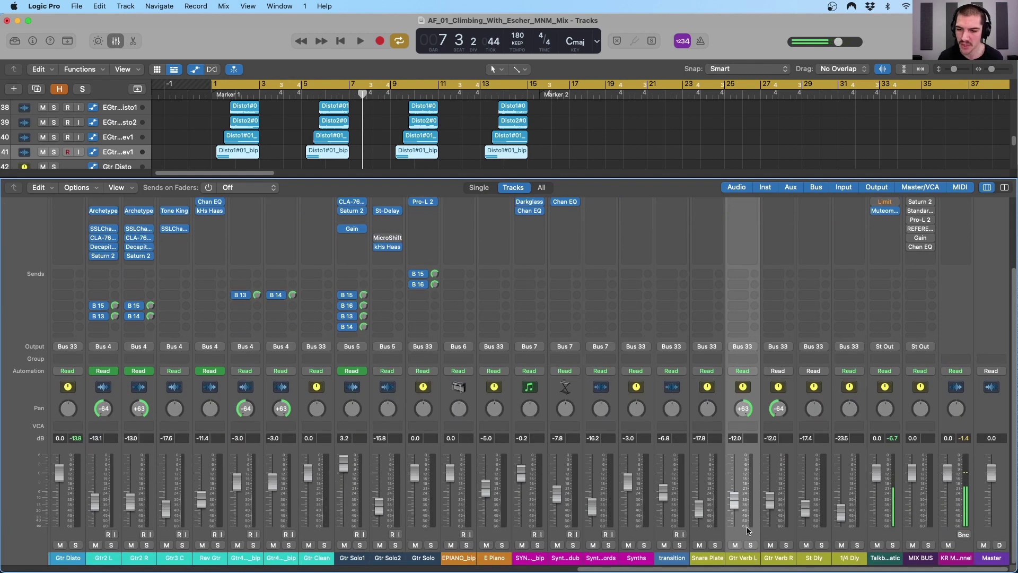
double_click(748, 558)
type("Gtr D")
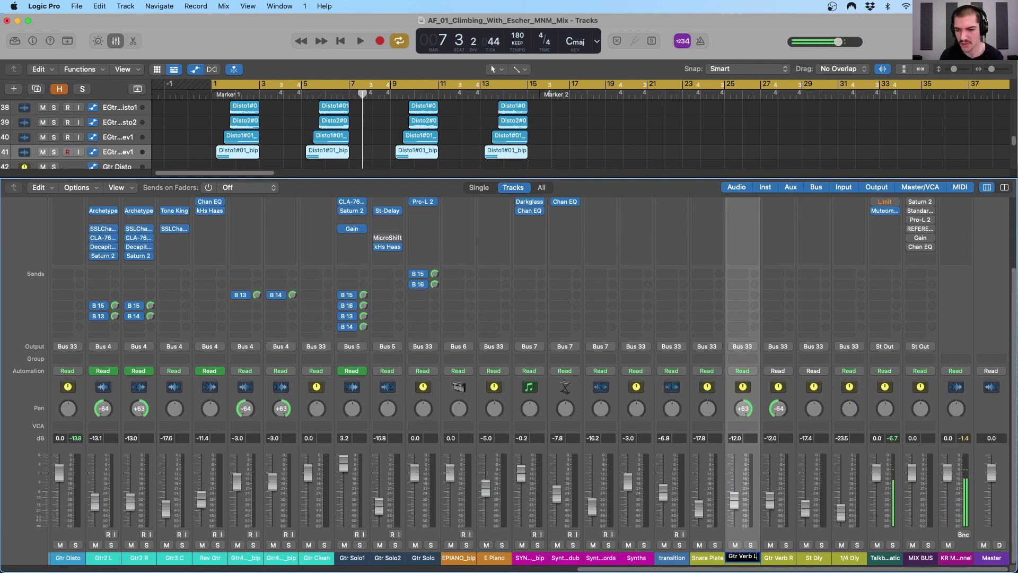
type("ly R")
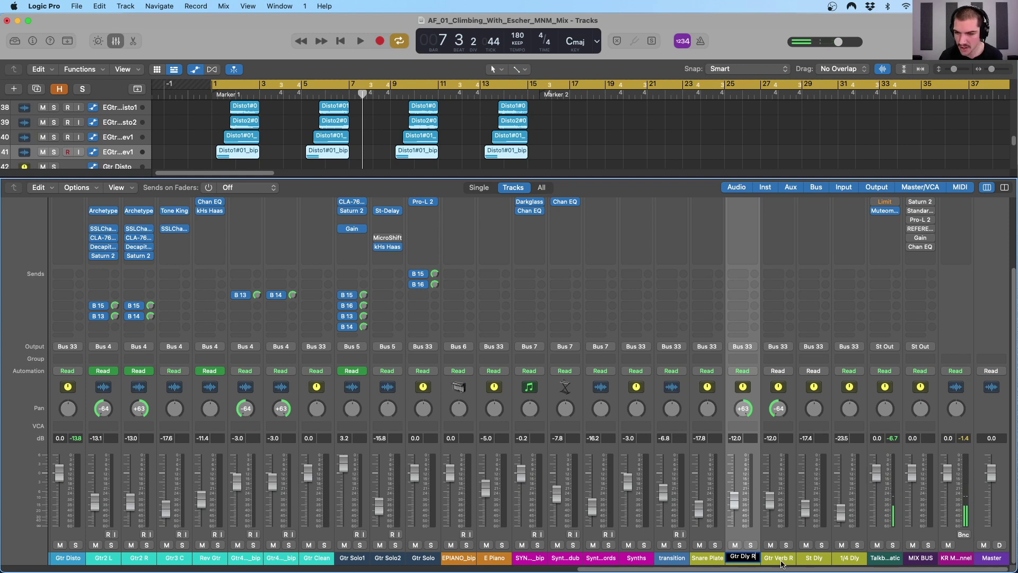
key("Tab")
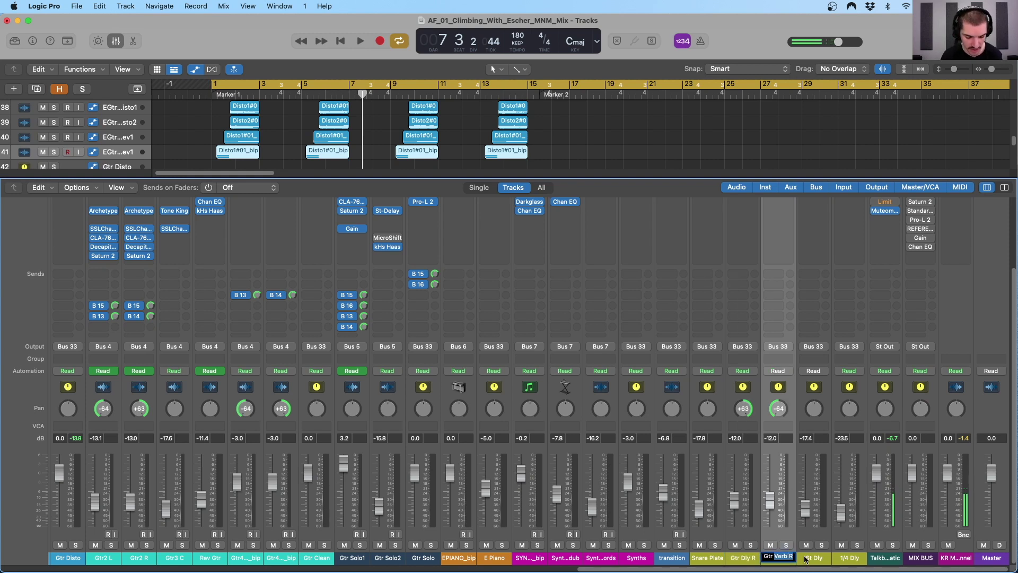
type("Gtr Dly L")
key("Return")
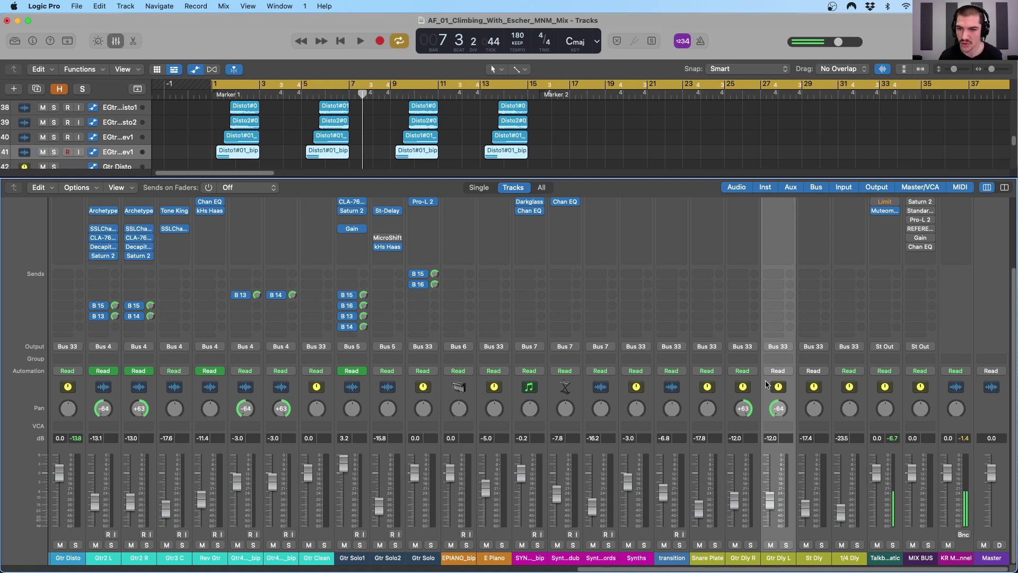
Check that the first sends on EGtr Disto1 and EGtr Disto2 show the renamed delay auxes, keeping the routing as it is
scroll(766, 384, "left", 20)
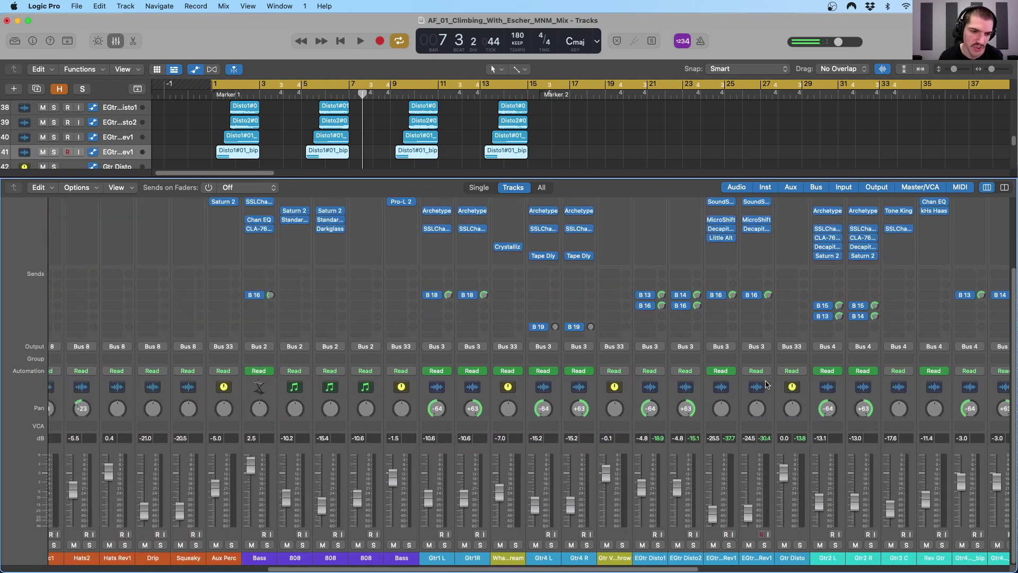
scroll(766, 384, "right", 3)
scroll(659, 368, "right", 6)
left_click(597, 412)
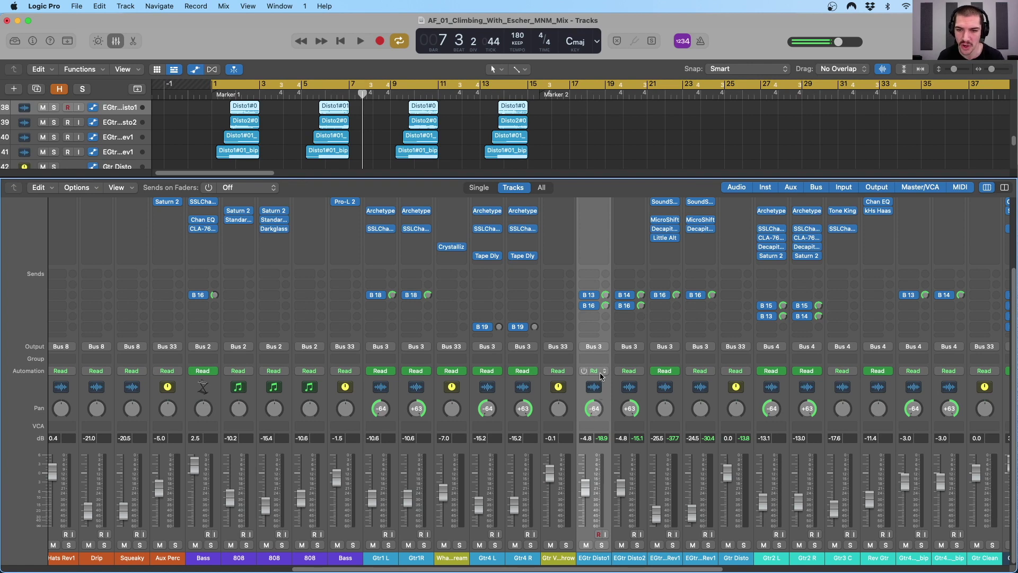
left_click(591, 295)
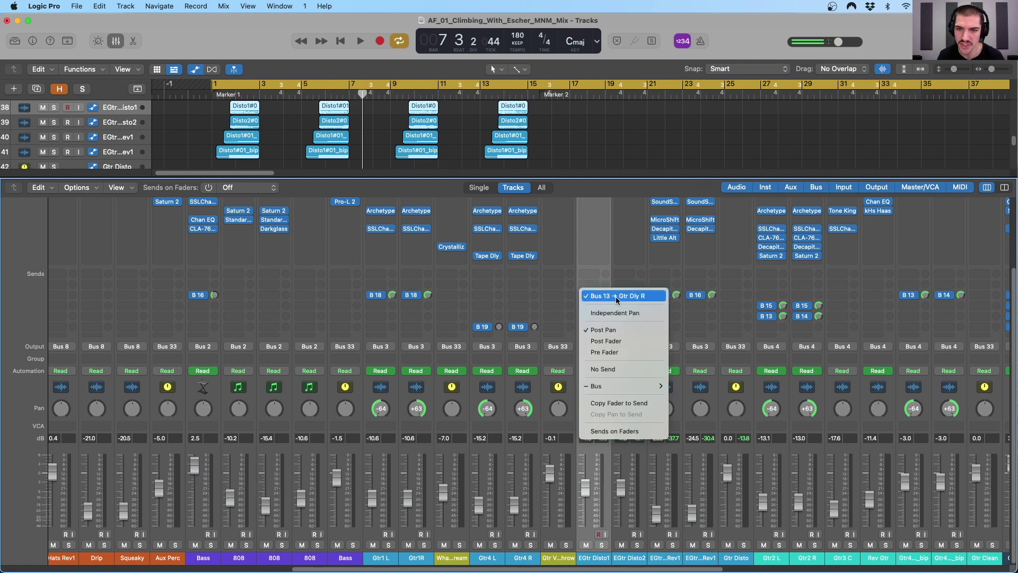
left_click(633, 297)
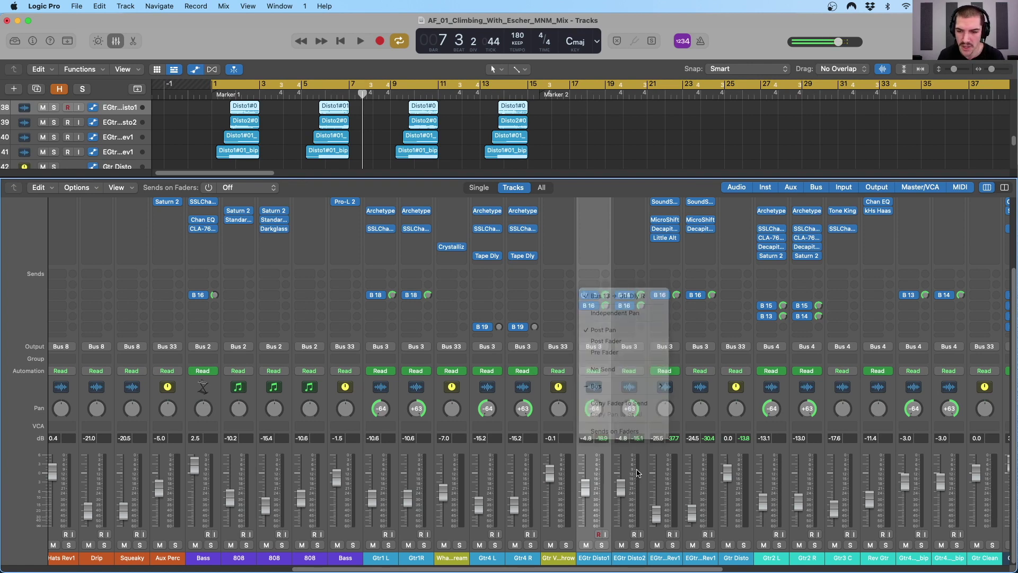
left_click(645, 399)
left_click(626, 296)
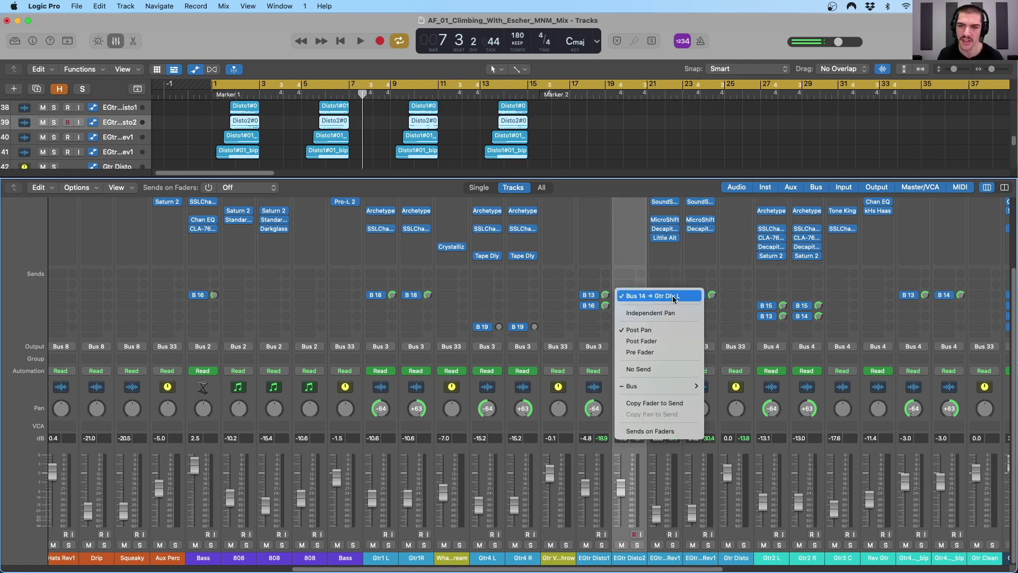
left_click(605, 402)
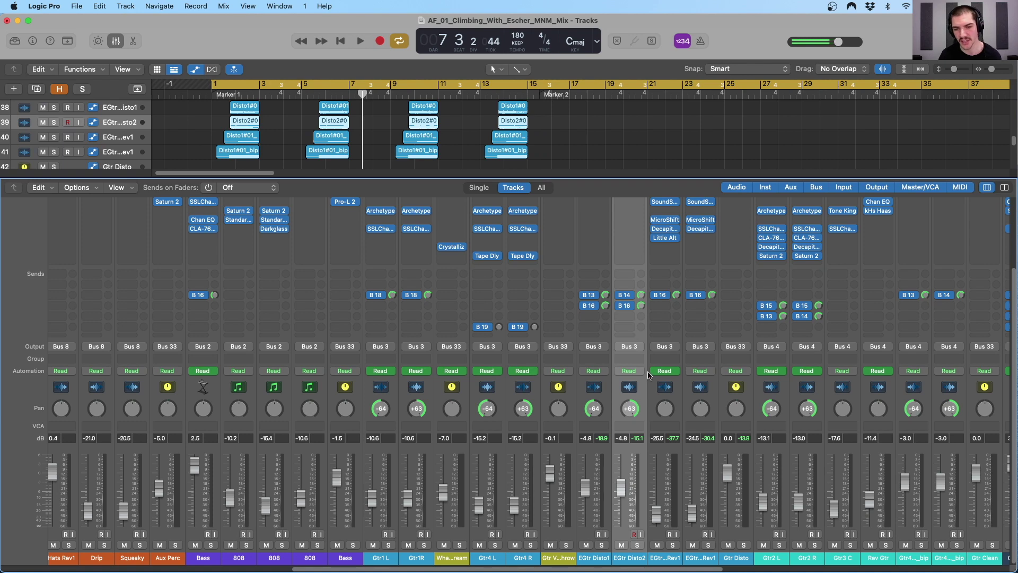
Select the EGtr Disto Rev1 channels and open SoundShifter Pitch on the first one, keeping its window clear of the tracks
left_click(605, 396)
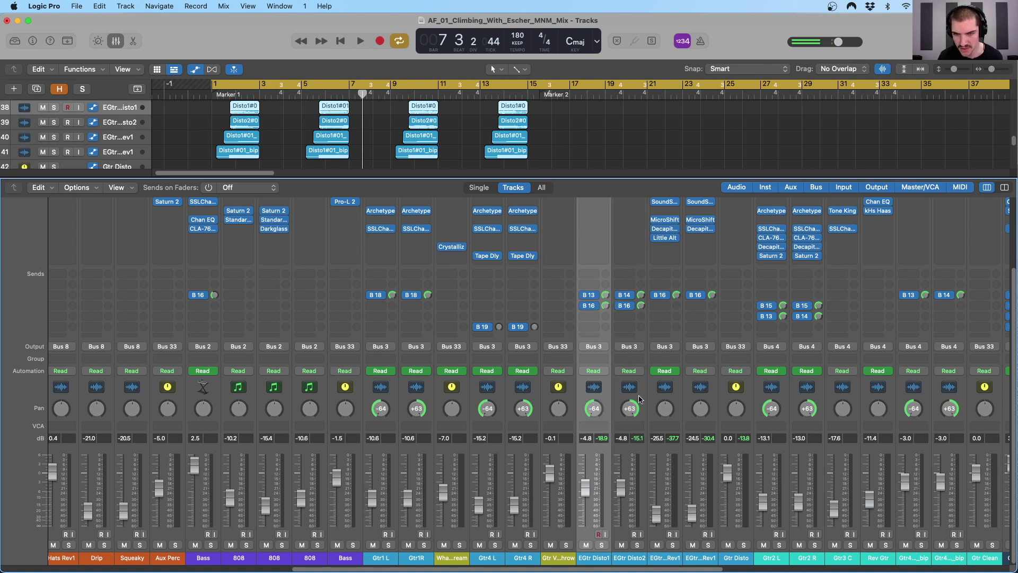
left_click(714, 399, "shift")
scroll(713, 424, "up", 5)
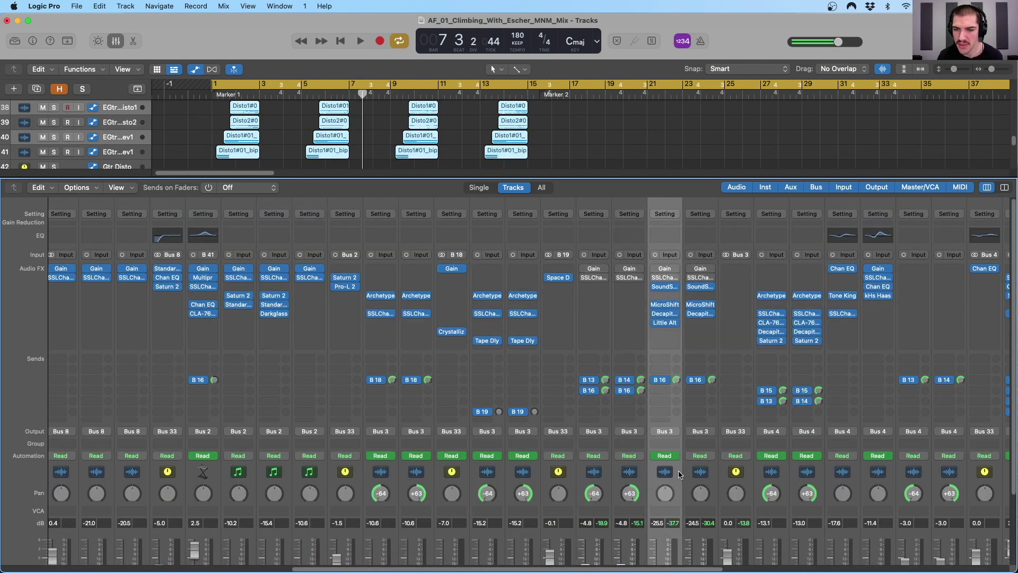
left_click(665, 287)
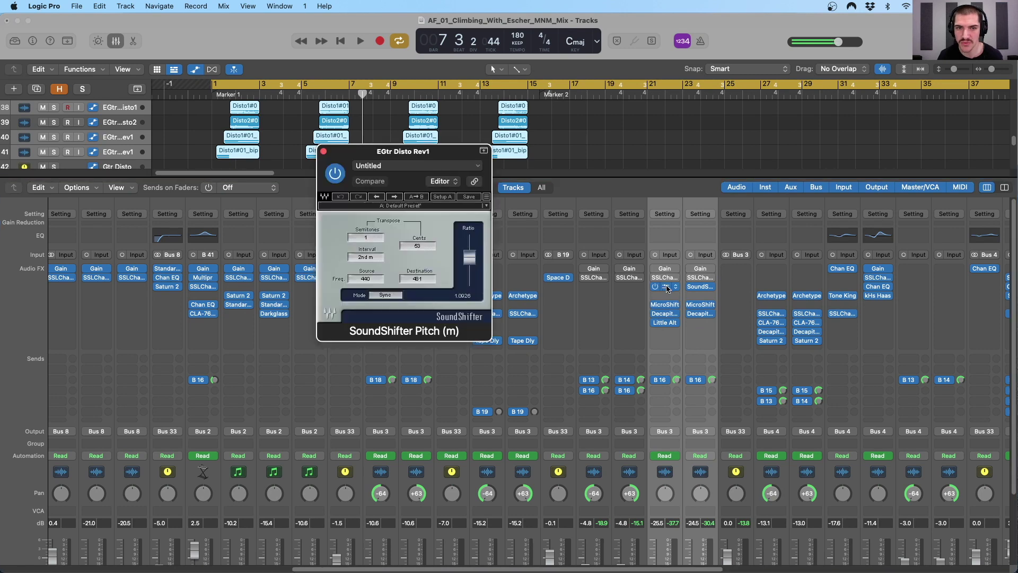
left_click_drag(453, 147, 483, 243)
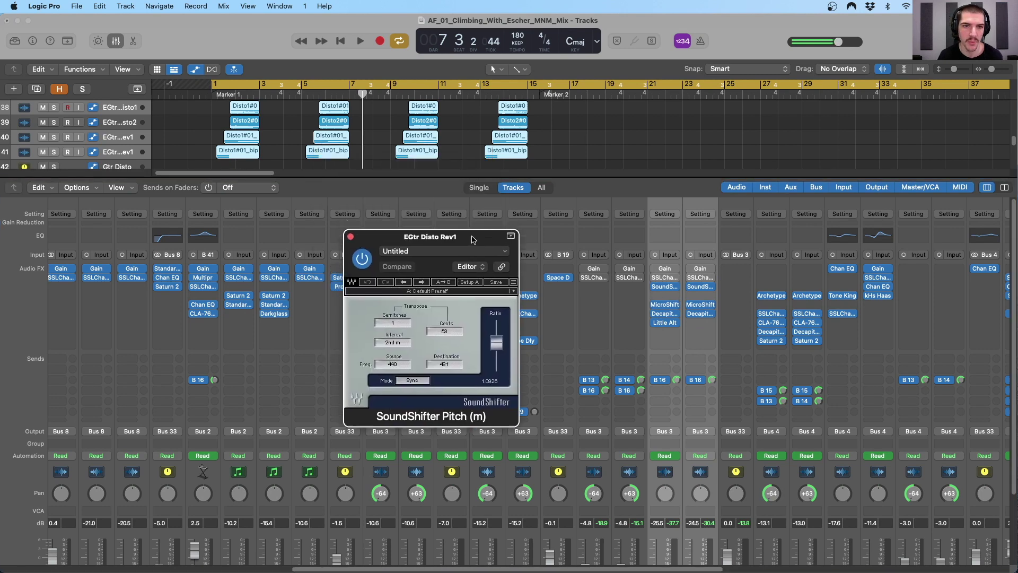
Show track automation, enlarge the tracks area, and compare the SoundShifter pitch automation on the two EGtr Disto Rev1 tracks
left_click(423, 136)
key("a")
scroll(450, 128, "up", 3)
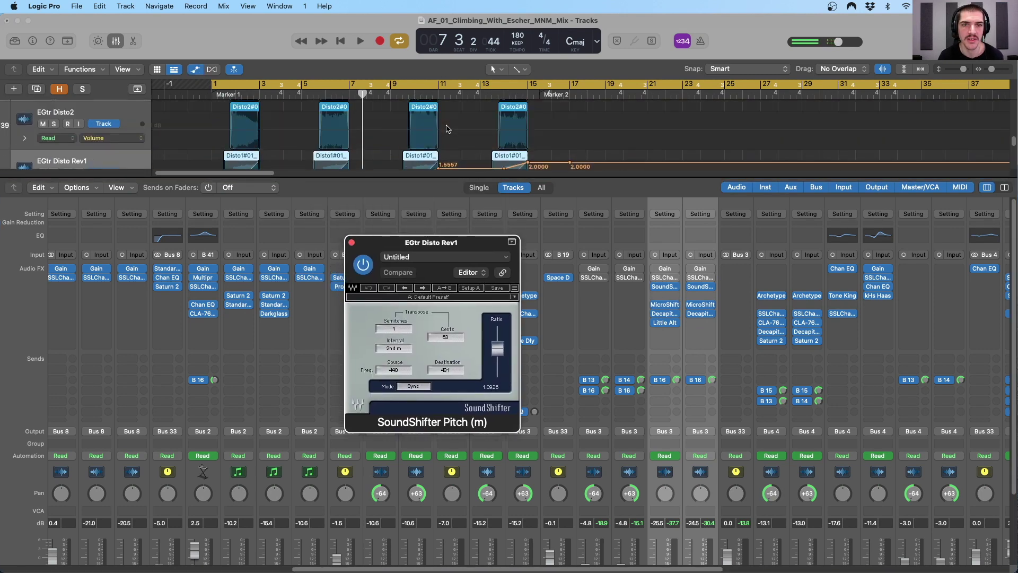
left_click_drag(440, 194, 440, 273)
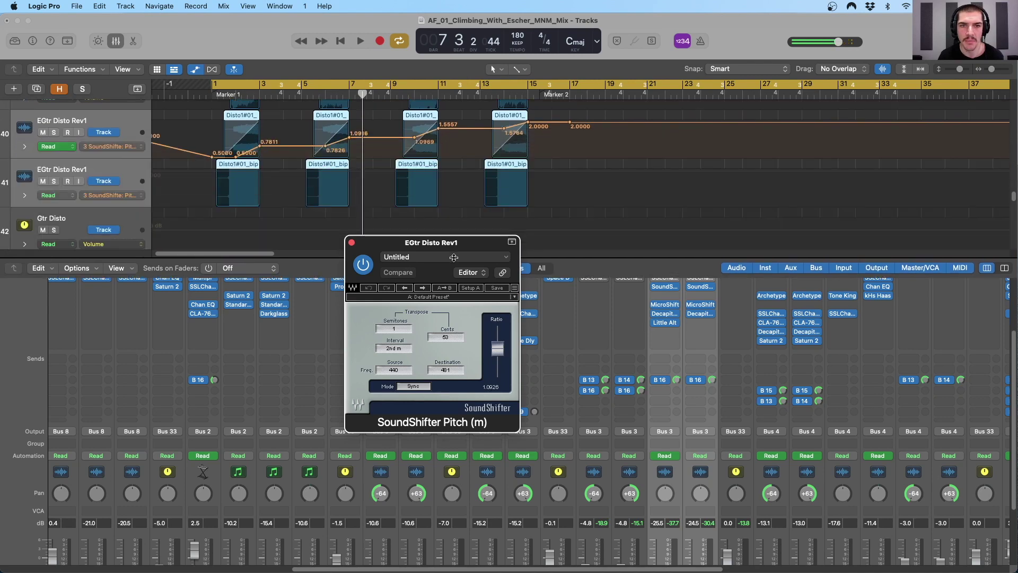
left_click(419, 186)
left_click(121, 177)
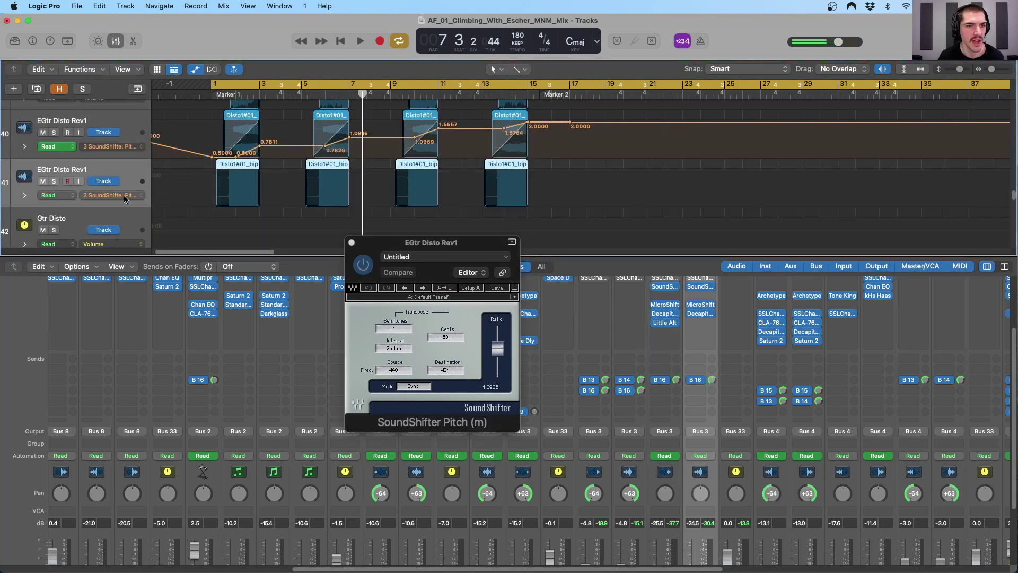
left_click(133, 134)
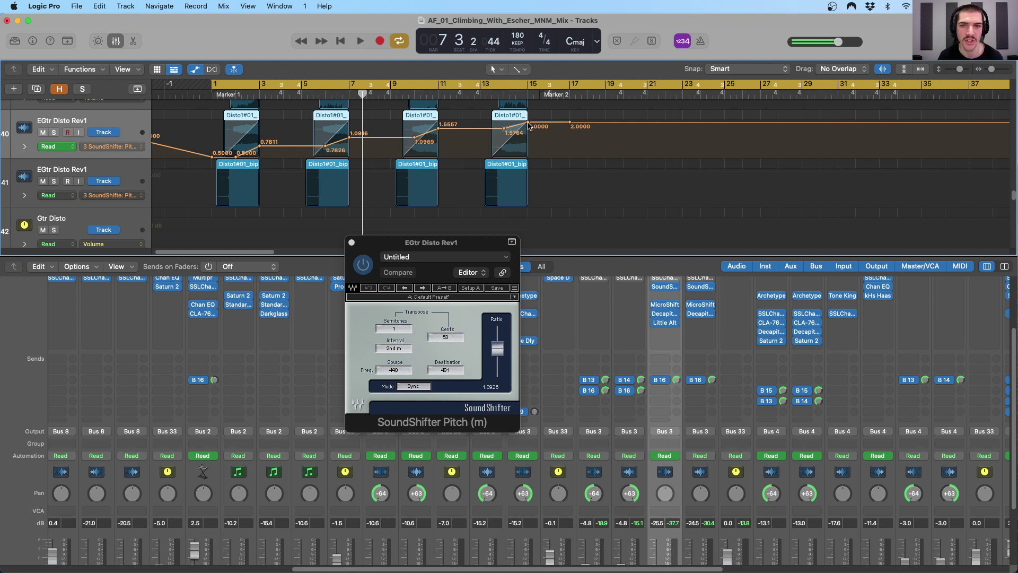
left_click(97, 172)
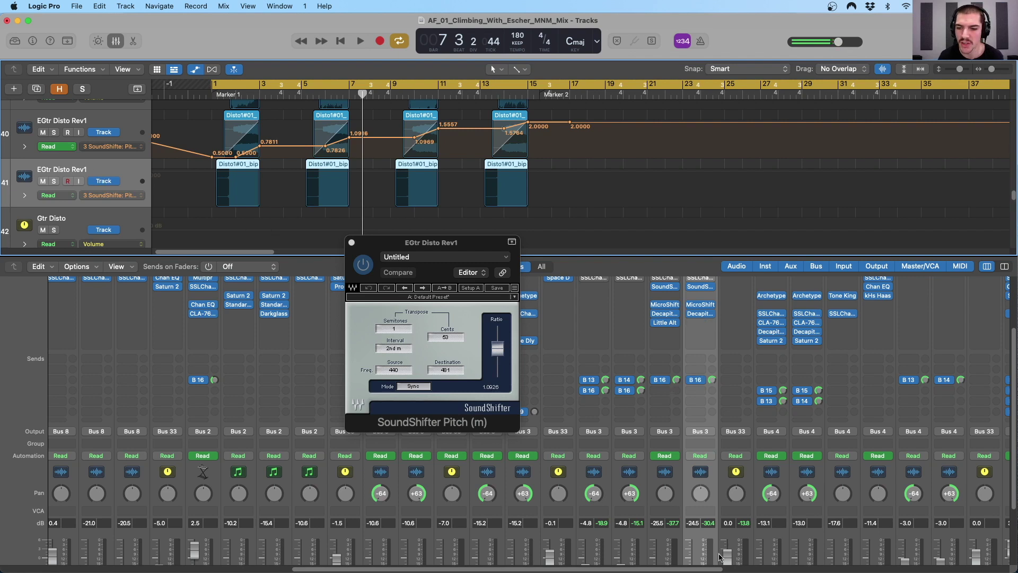
Open MicroShift on the first EGtr Disto Rev1 channel to view its settings, and close it
scroll(667, 479, "down", 1)
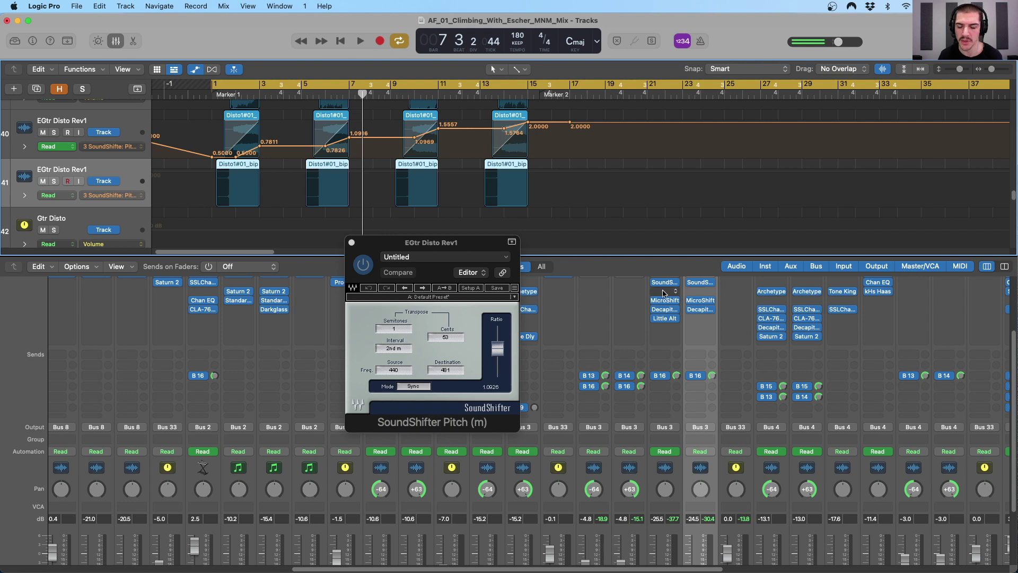
scroll(665, 320, "up", 3)
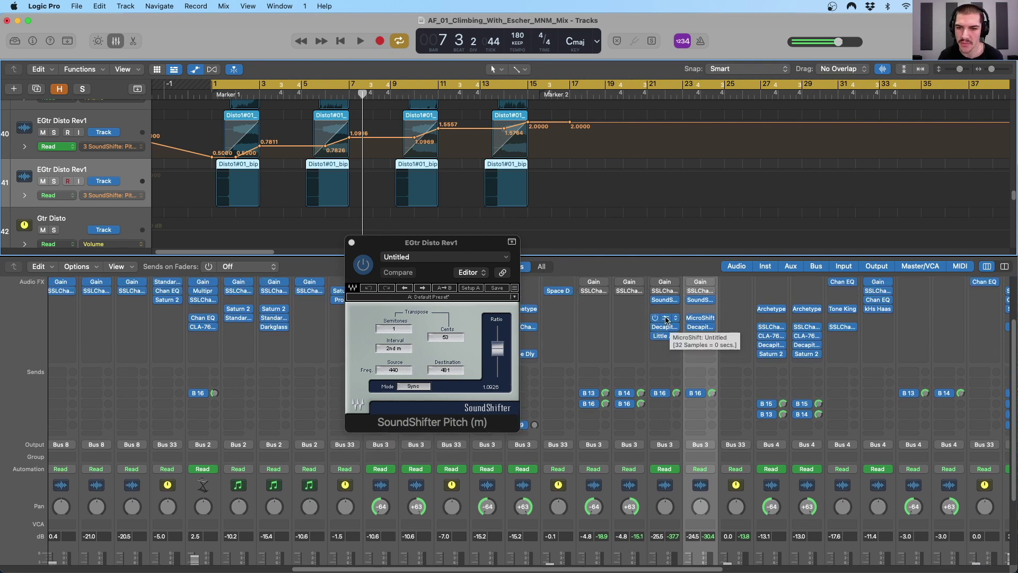
left_click(666, 319)
left_click_drag(478, 157, 419, 159)
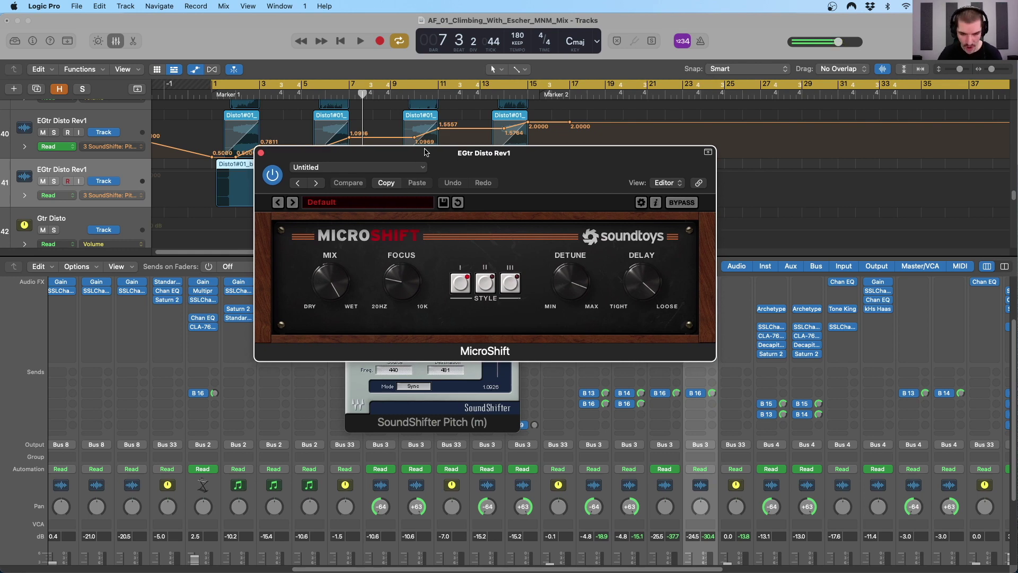
left_click(665, 320)
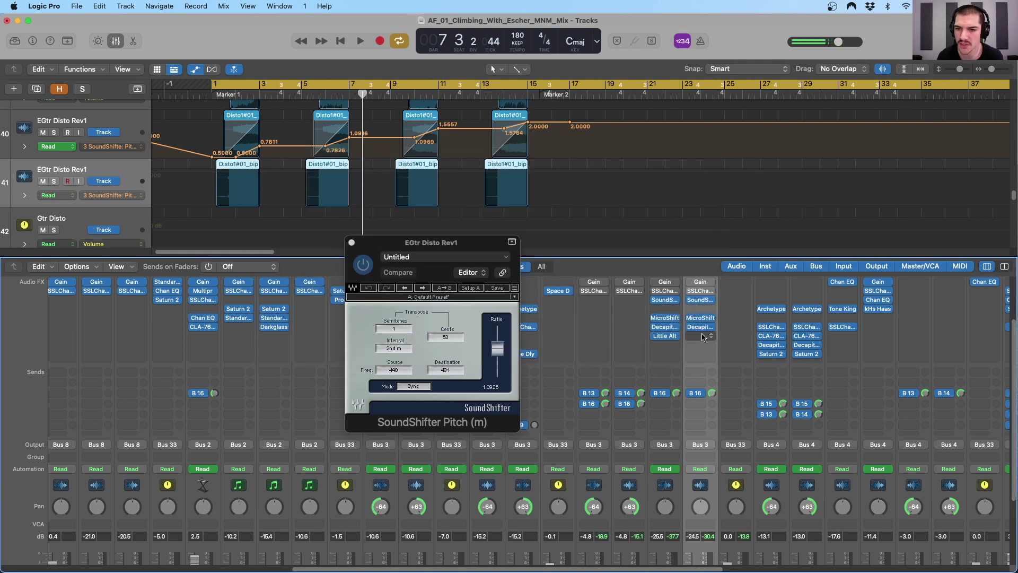
Open Decapitator on the first EGtr Disto Rev1, audition both Rev1 channels soloed from the song start, and clear the solo
left_click(665, 329)
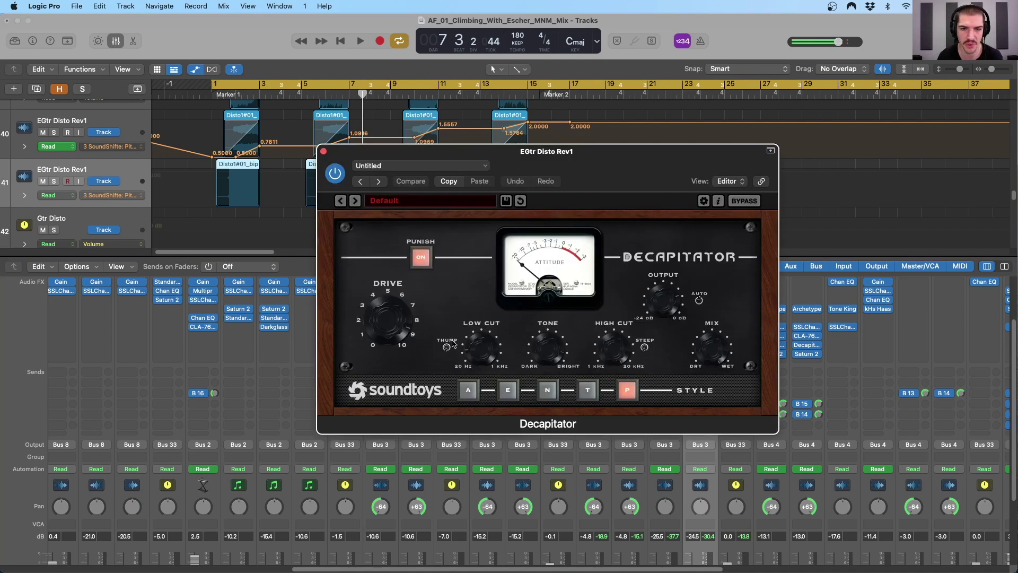
scroll(692, 451, "down", 5)
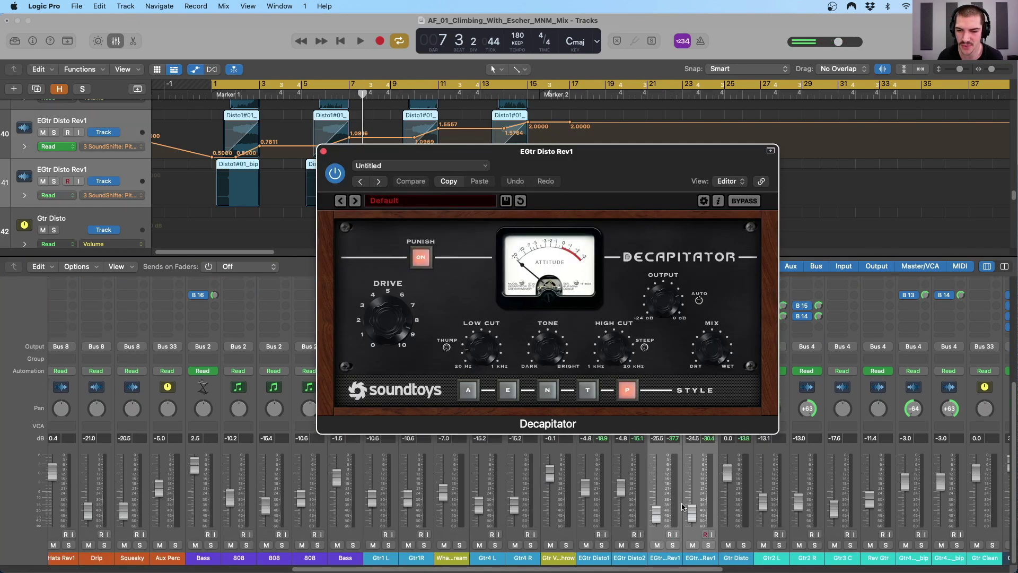
left_click(672, 545)
key("space")
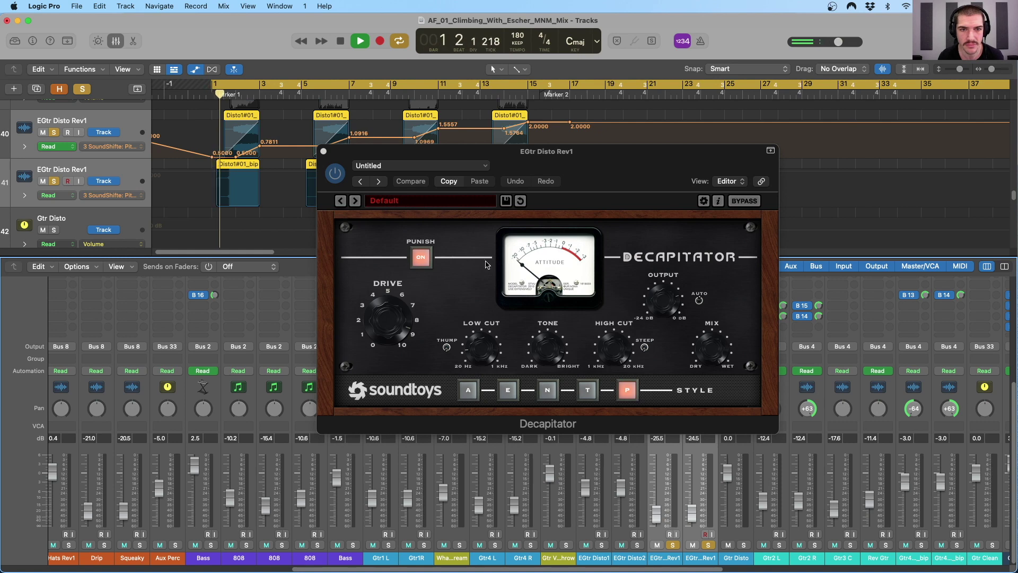
left_click_drag(585, 164, 387, 268)
scroll(662, 339, "up", 5)
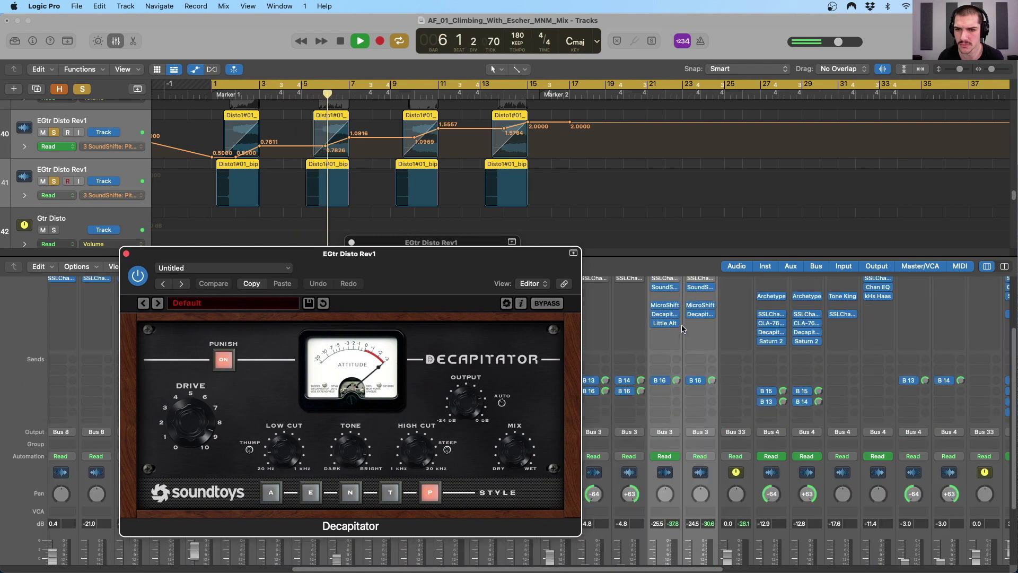
mouse_move(669, 326)
key("space")
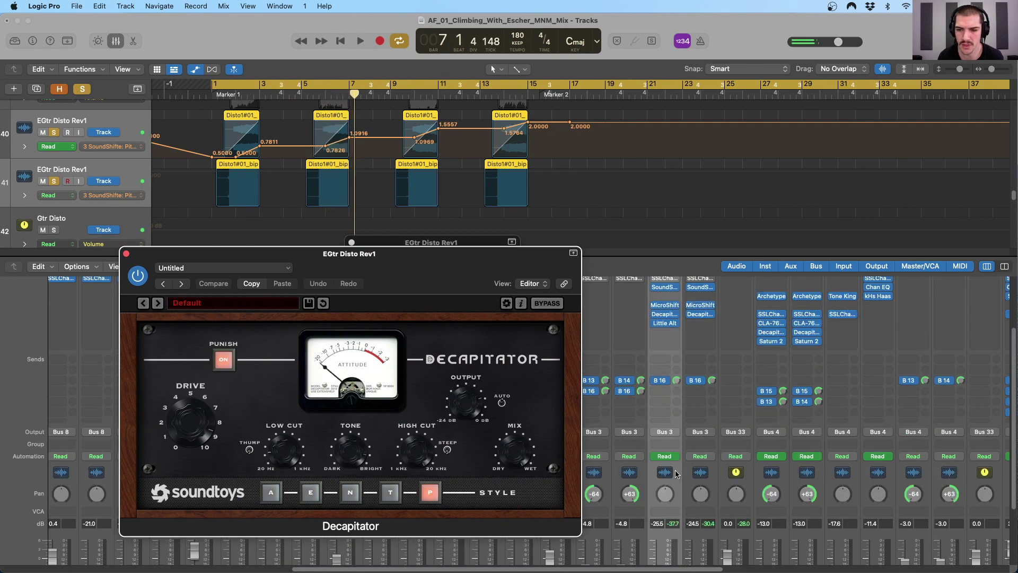
left_click(678, 475)
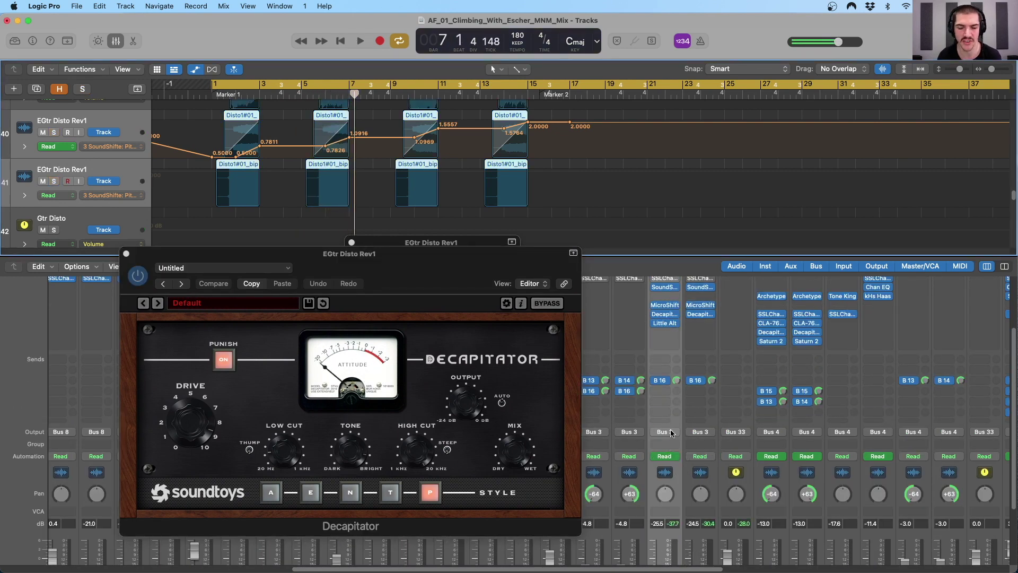
Open Little AlterBoy on the first EGtr Disto Rev1 channel to view its settings, and close all open plug-in windows
mouse_move(668, 338)
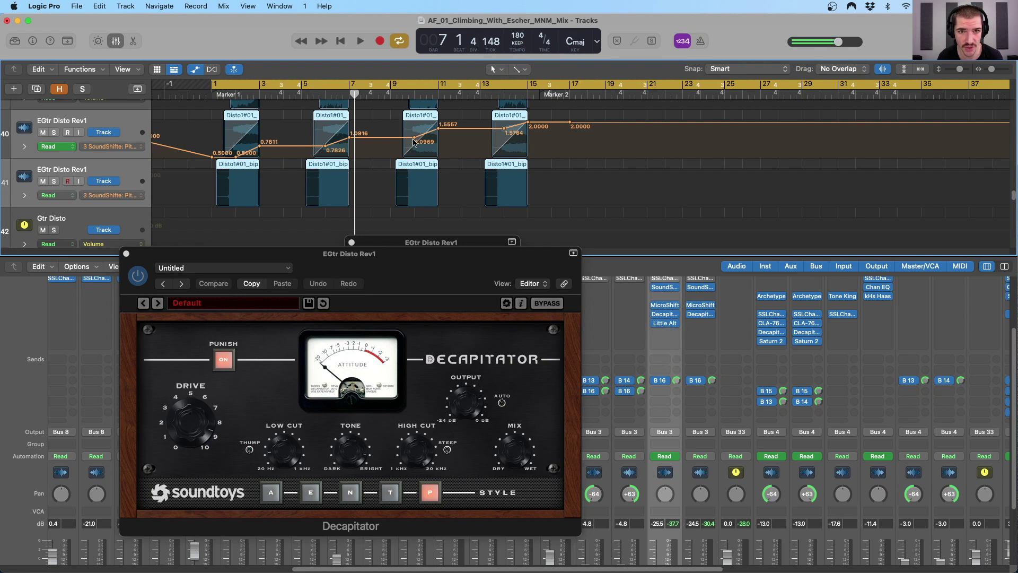
left_click(665, 324)
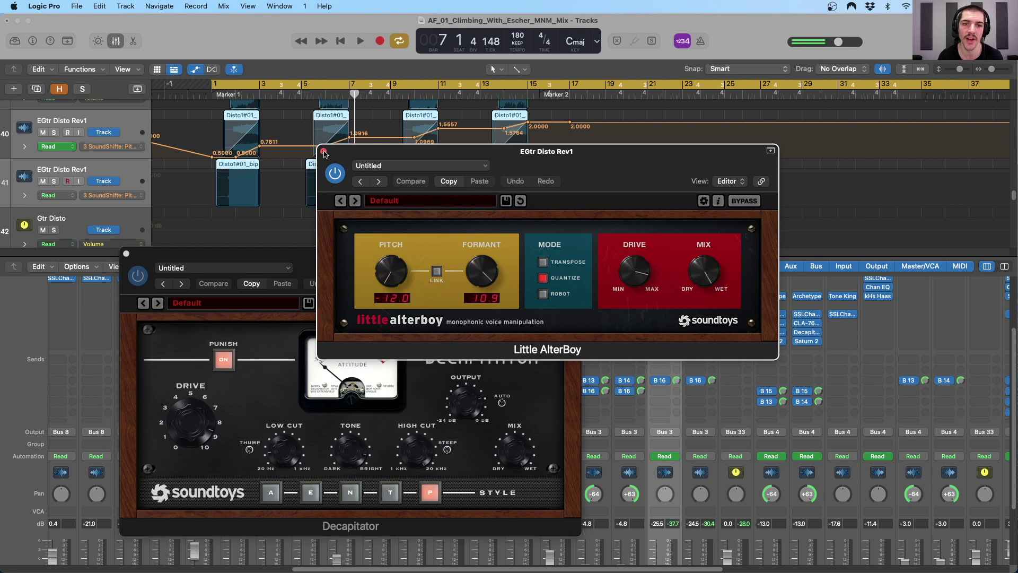
mouse_move(549, 158)
left_mouse_down()
mouse_move(553, 143)
mouse_move(533, 169)
mouse_move(547, 164)
left_mouse_up()
left_click_drag(329, 167, 329, 167)
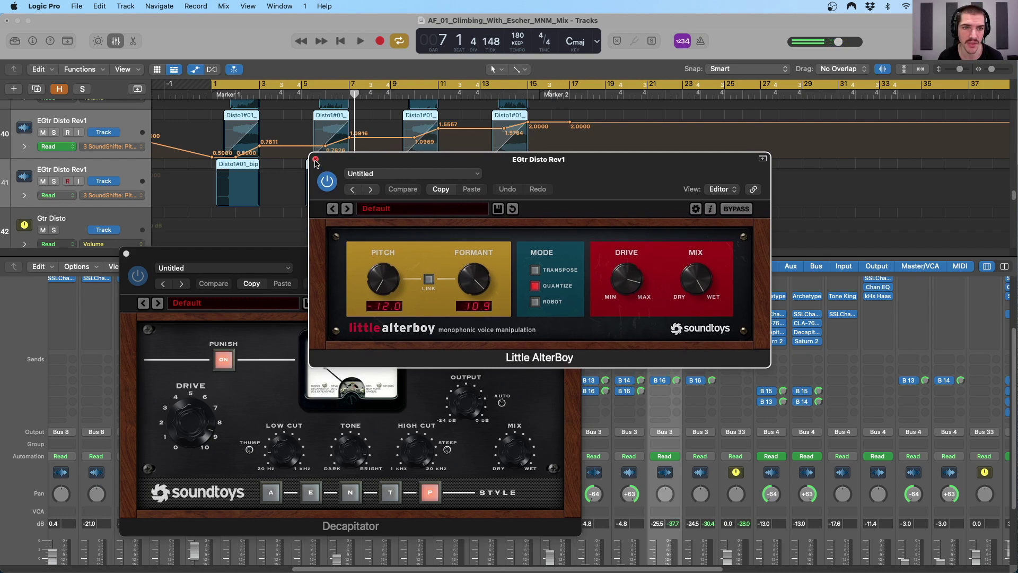
left_click(316, 160, "alt")
Return the playhead to the song start and bring the Gtr4 and EGtr Disto tracks around Gtr Verb Throw into view
key("Return")
scroll(539, 122, "down", 8)
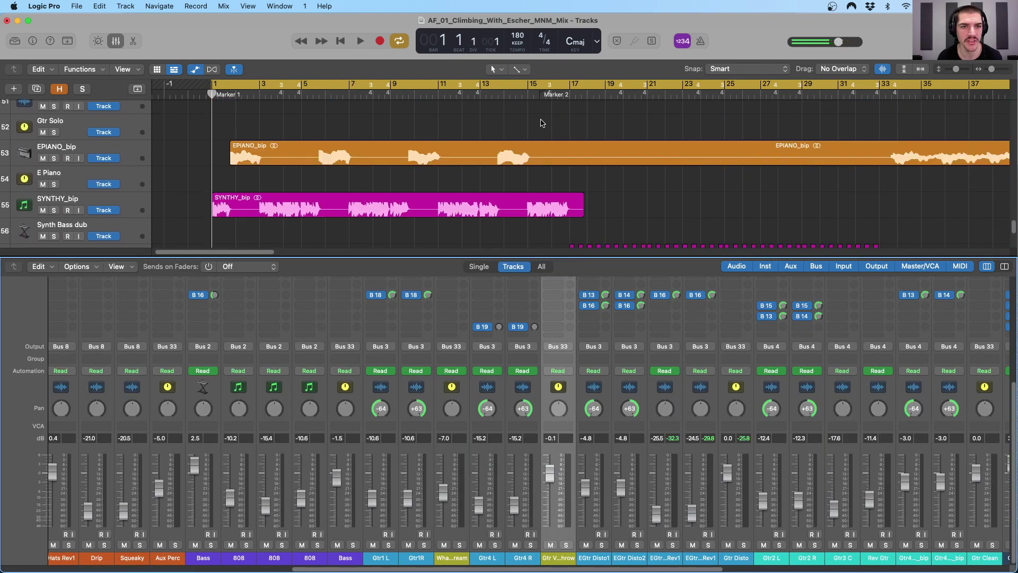
scroll(541, 123, "up", 15)
scroll(533, 107, "right", 2)
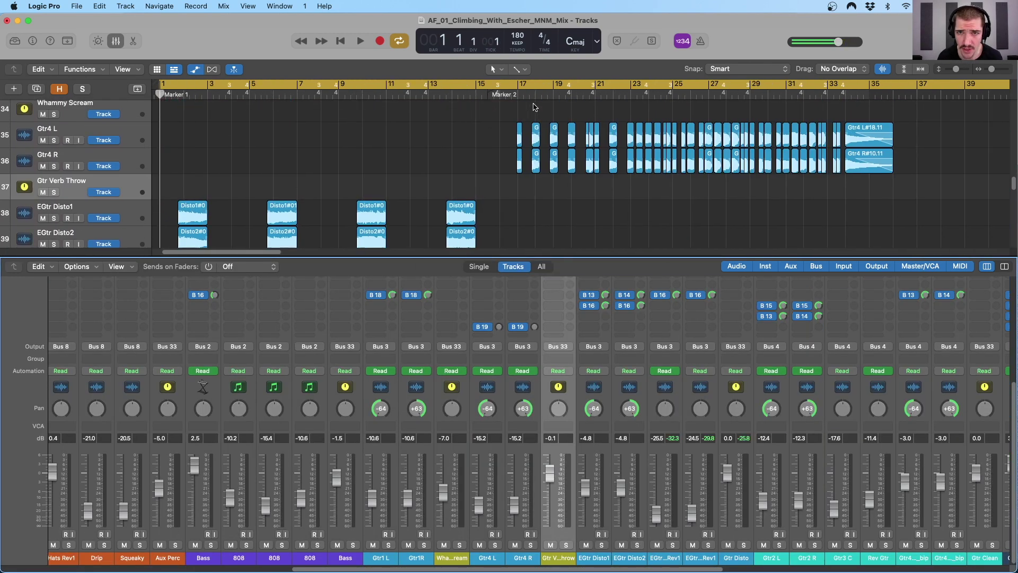
Set the cycle range from bar 17 to bar 36 to cover the Gtr4 section
scroll(533, 107, "up", 4)
scroll(534, 107, "right", 2)
left_click(464, 84)
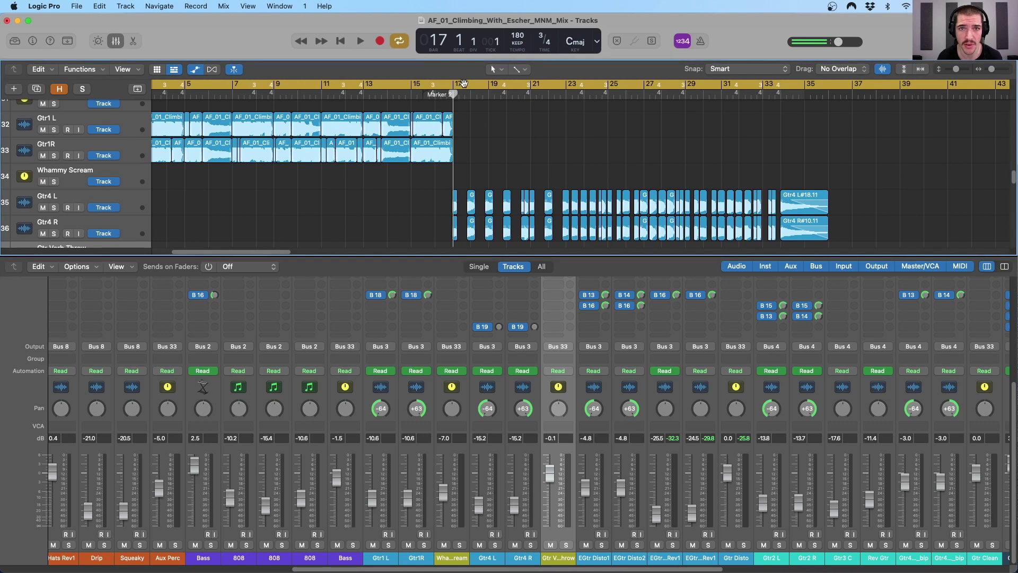
left_click_drag(464, 83, 828, 85)
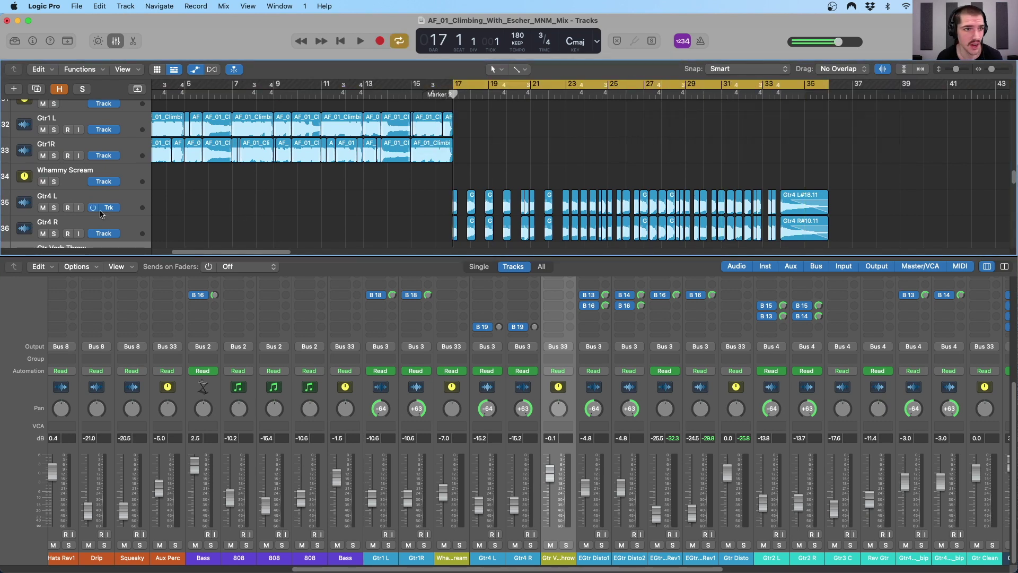
Select the Gtr4 L and Gtr4 R tracks and show track automation to examine their Gtr Verb Throw send automation
left_click(102, 213)
left_click(104, 226, "shift")
scroll(500, 348, "right", 2)
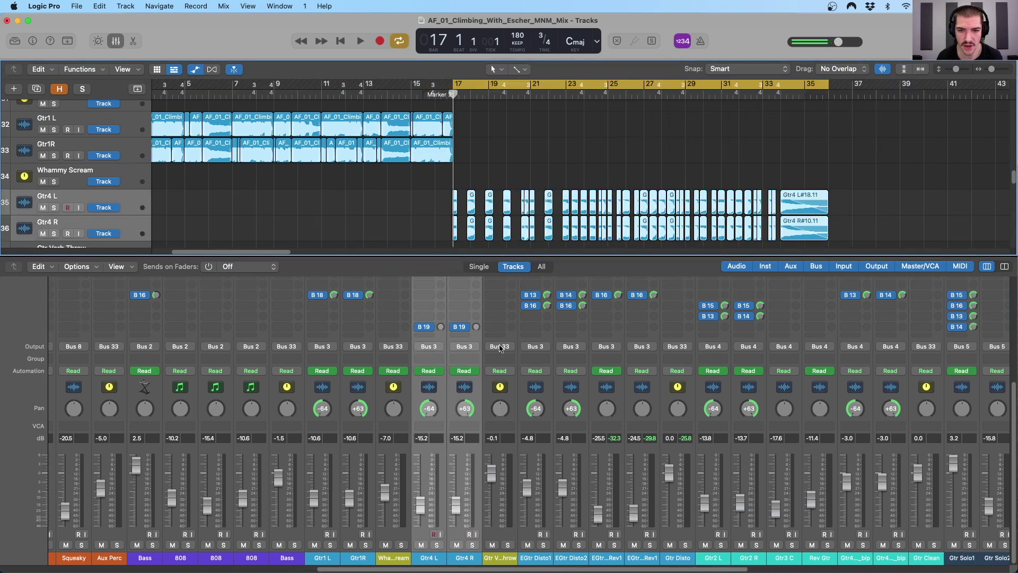
scroll(499, 347, "right", 2)
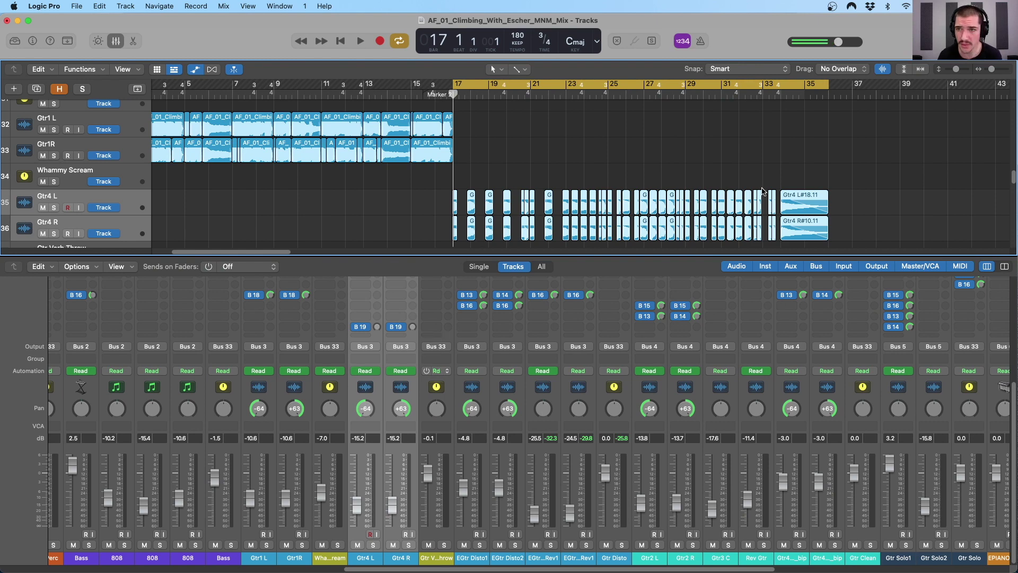
key("a")
scroll(792, 204, "right", 3)
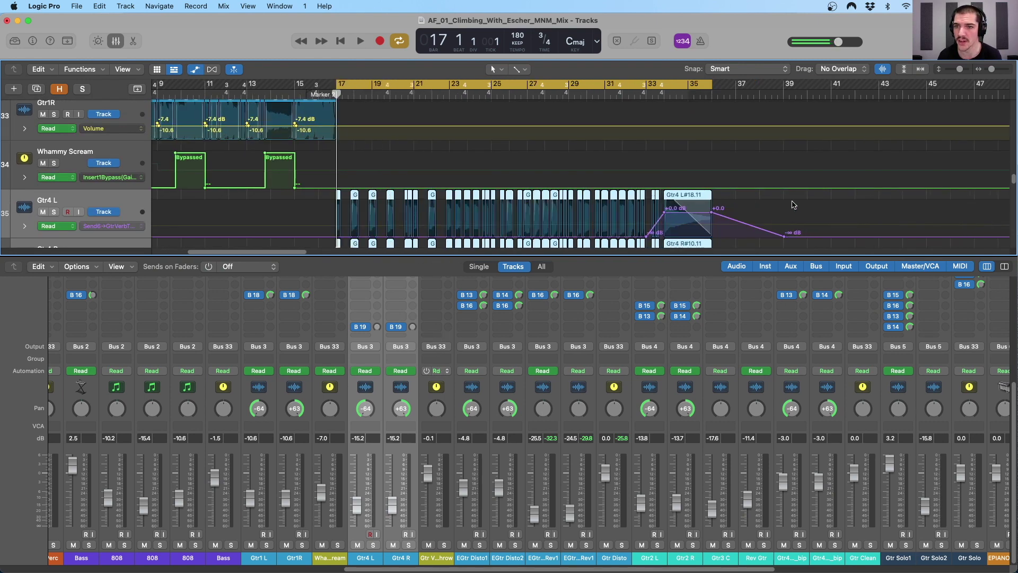
scroll(676, 204, "down", 2)
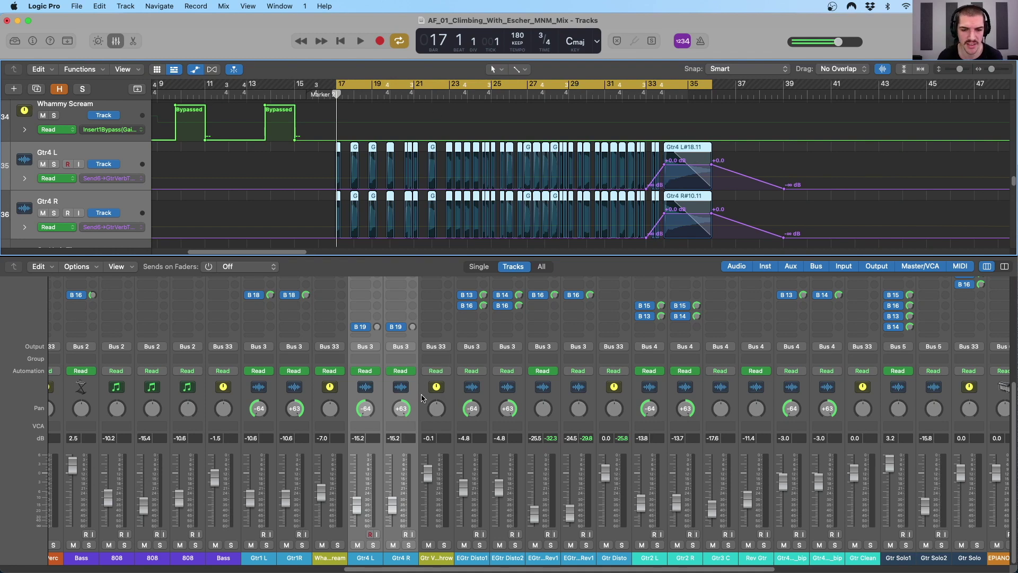
Open Archetype Nolly on Gtr4 L, reduce its interface size to view the amp settings, and close it
scroll(403, 360, "up", 5)
scroll(403, 357, "up", 3)
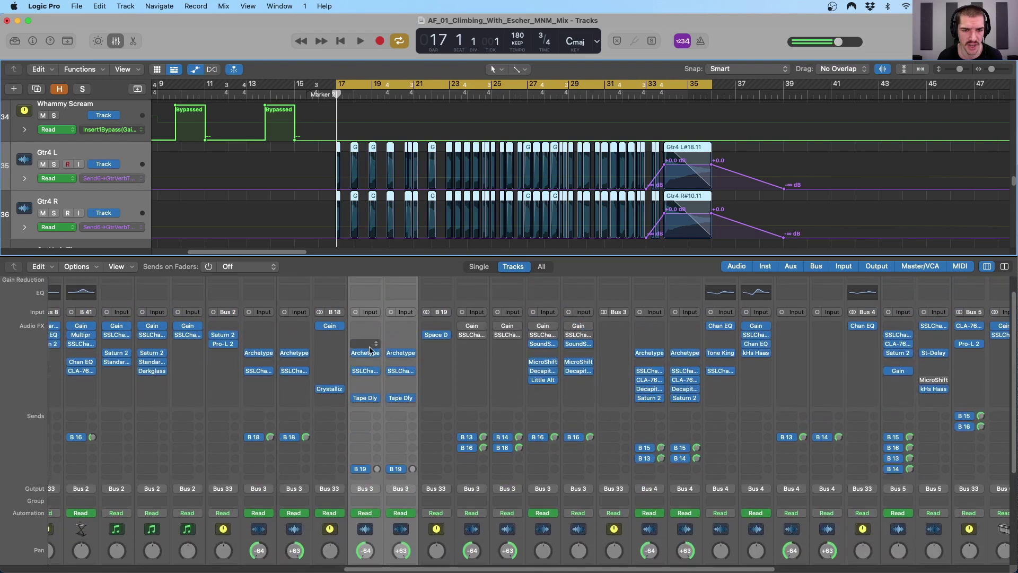
left_click(400, 352)
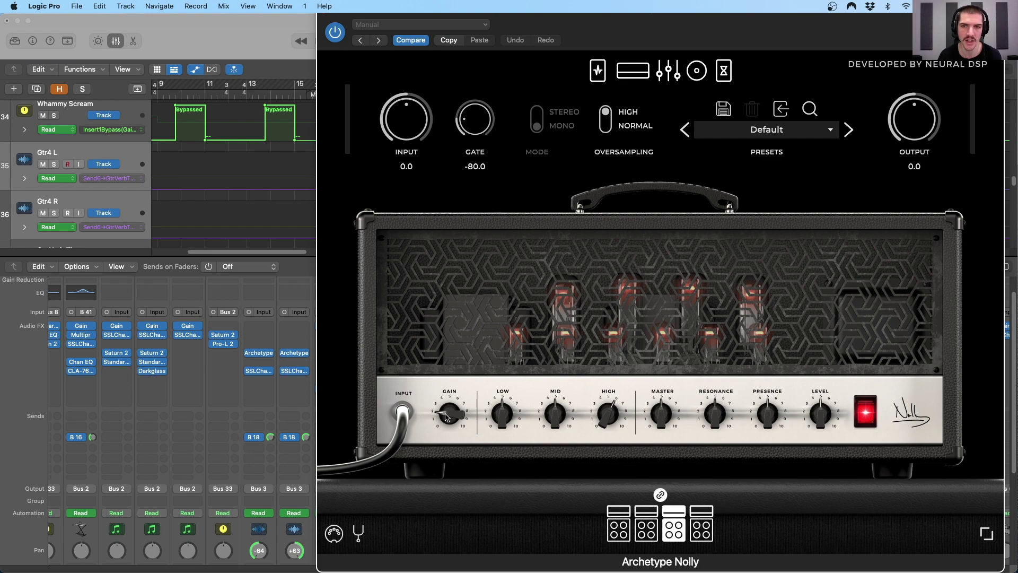
left_click(986, 533)
left_click(978, 505)
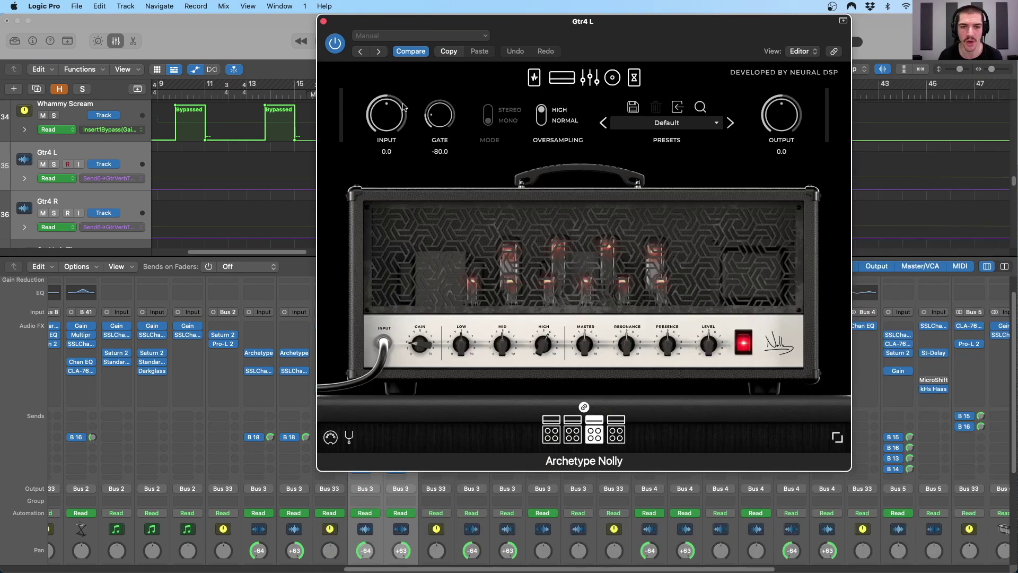
left_click(323, 23)
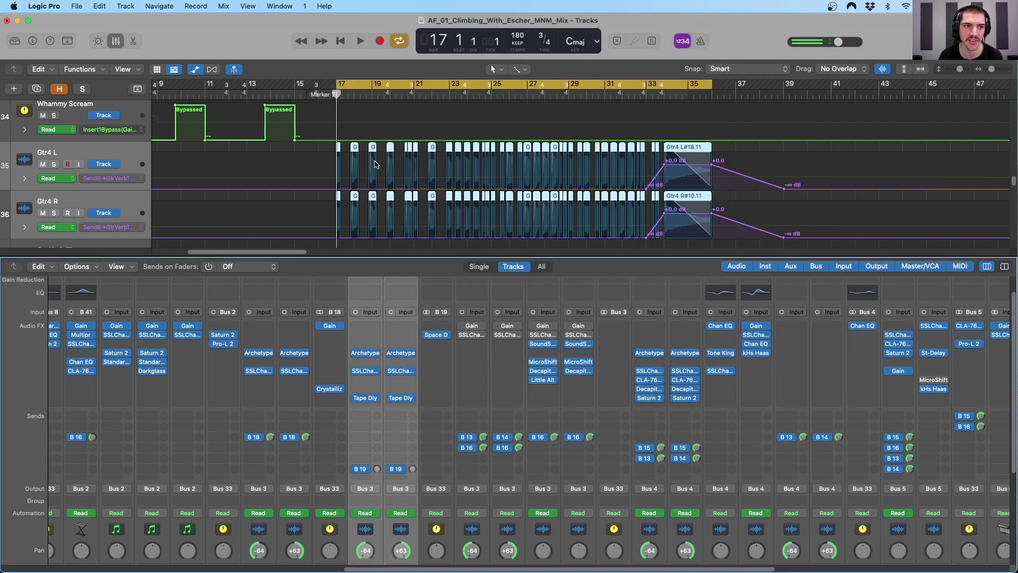
Hide track automation and audition the Gtr Disto aux from bar 17, first soloed and without cycling, with the full mix and cycling restored
key("a")
scroll(466, 392, "down", 5)
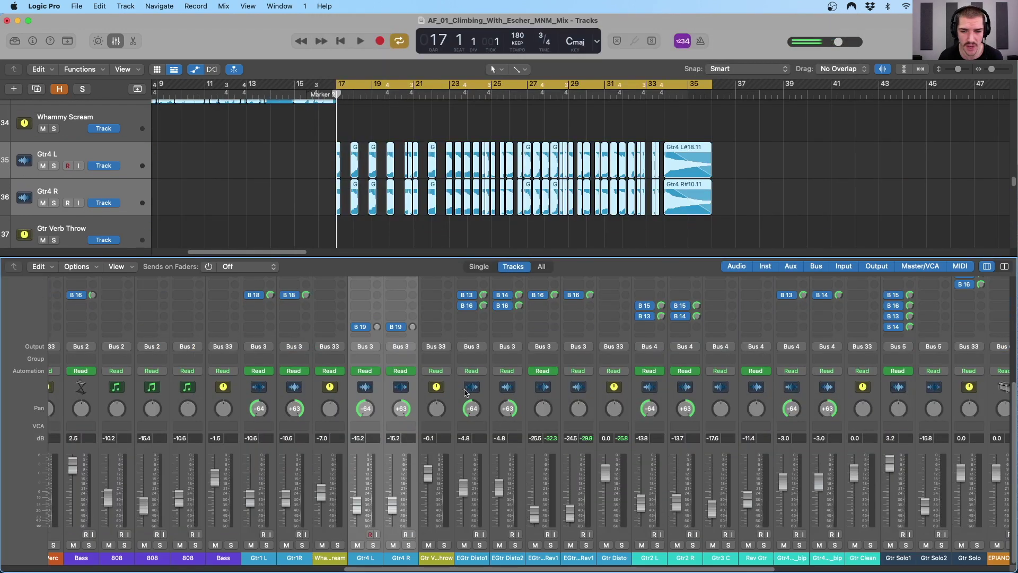
left_click(622, 545)
key("c")
key("space")
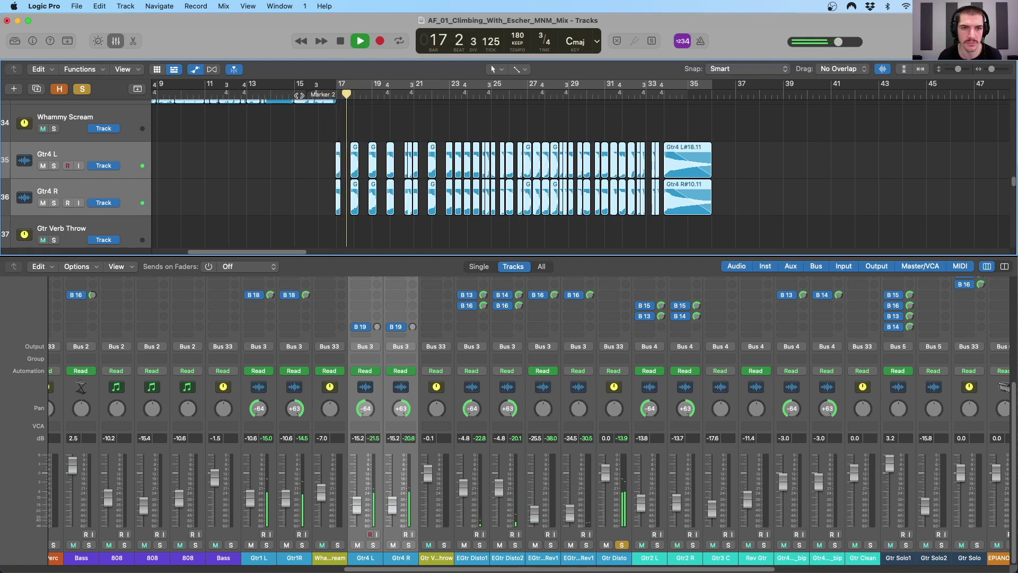
scroll(565, 409, "up", 2)
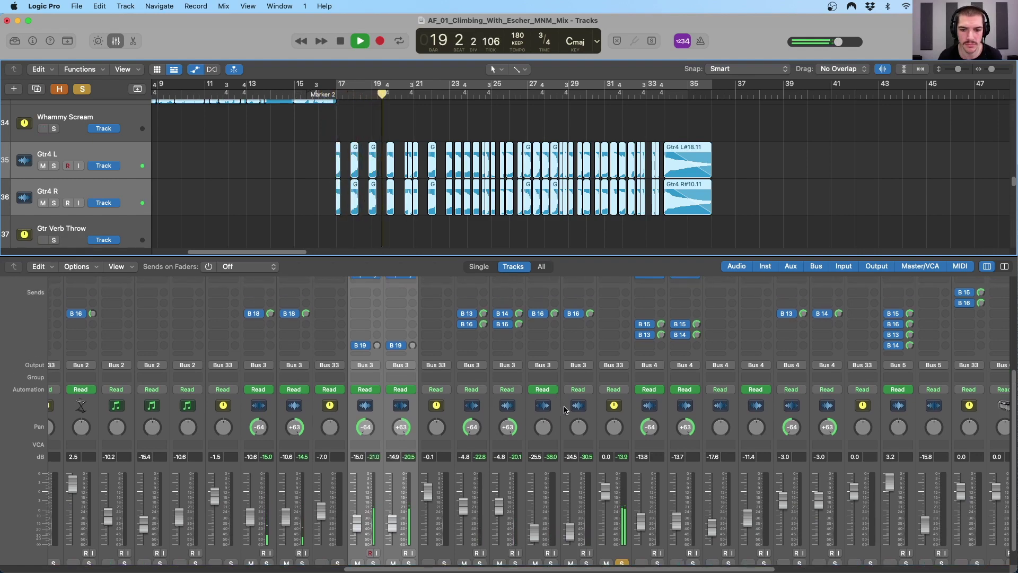
scroll(565, 409, "down", 2)
key("c")
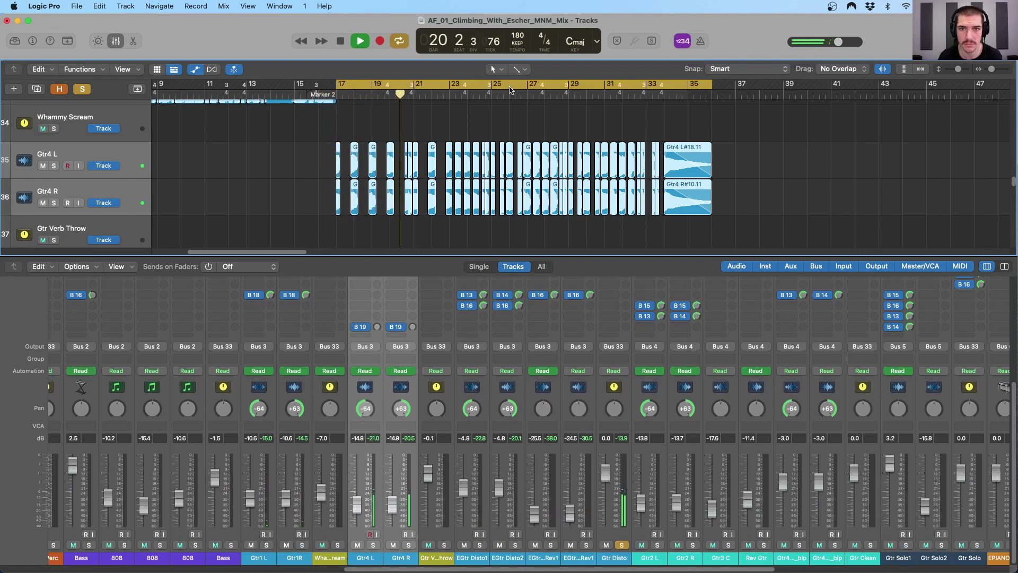
left_click(620, 539)
key("space")
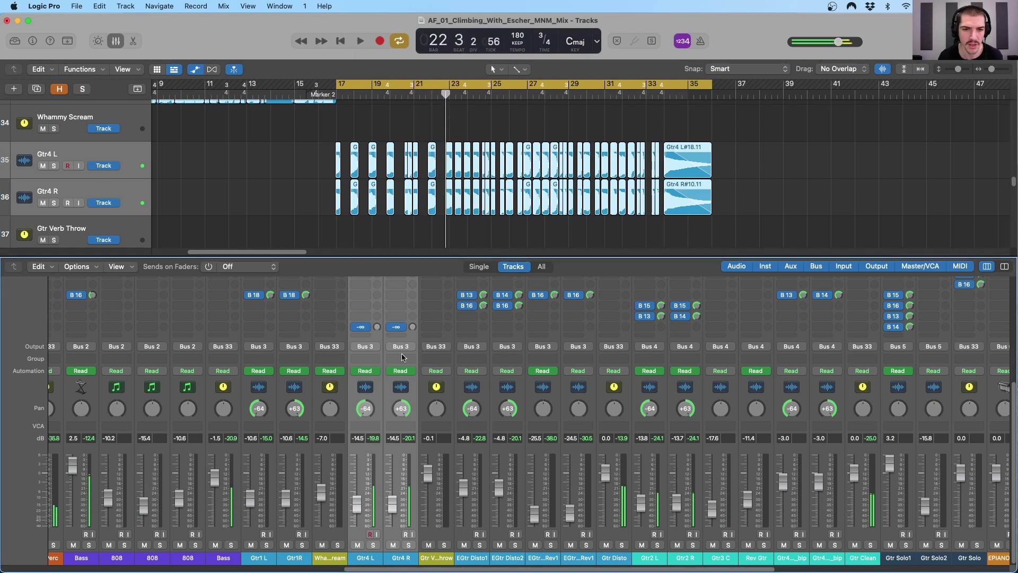
View the SSLChannel settings on Gtr4 L and Gtr4 R, closing each plug-in window
scroll(403, 357, "up", 10)
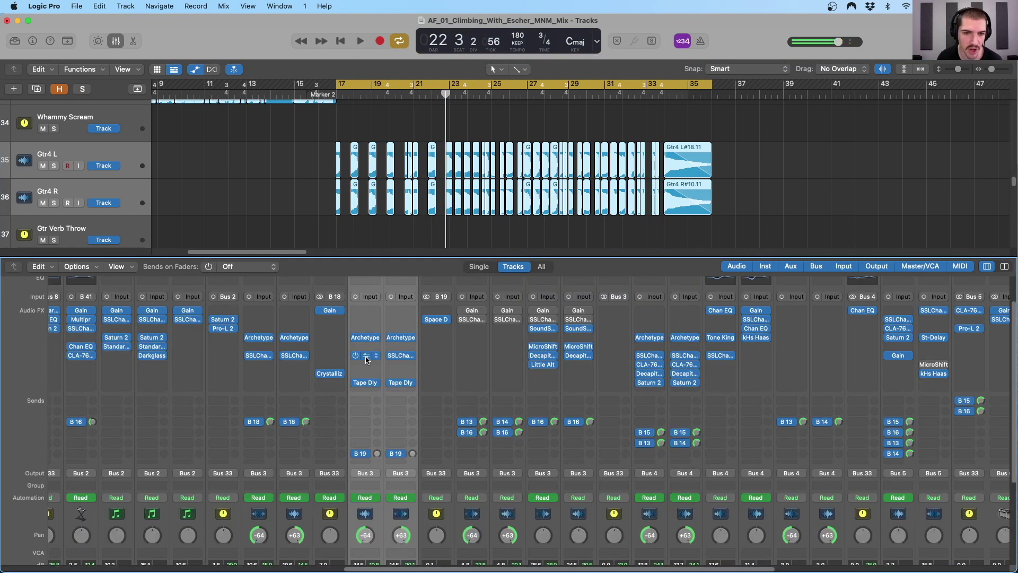
left_click(367, 358)
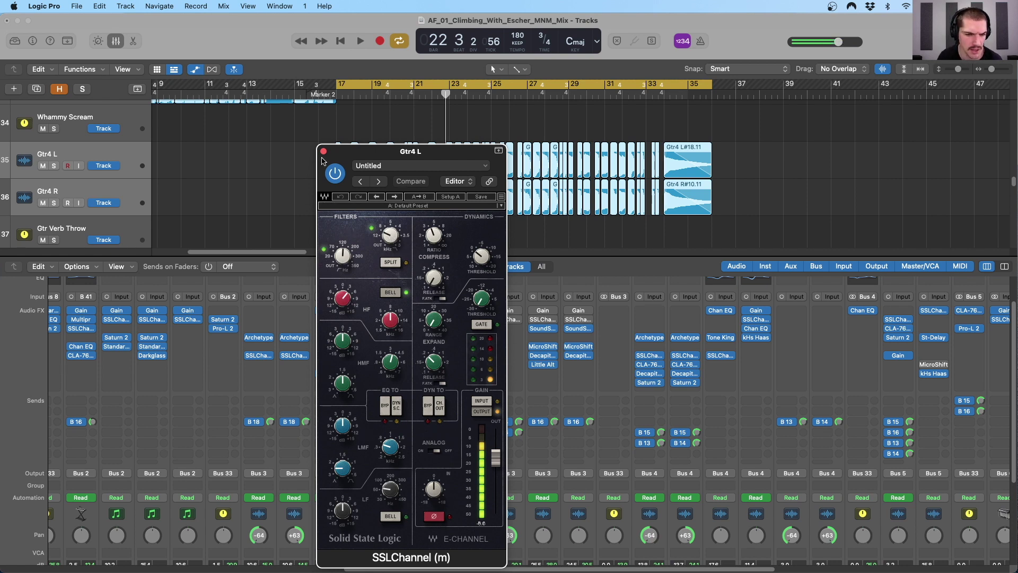
left_click(323, 152)
left_click(404, 355)
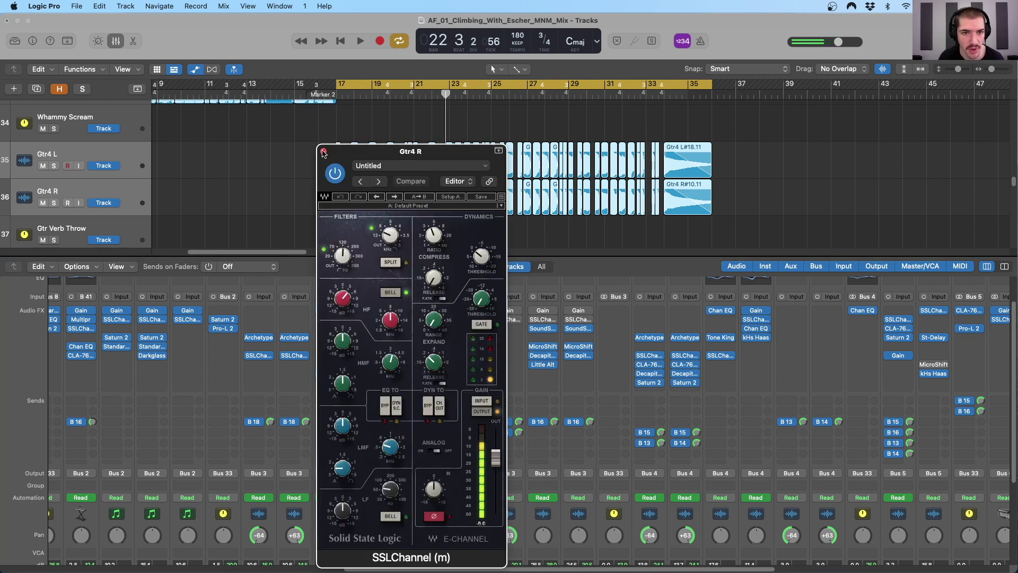
left_click(324, 153)
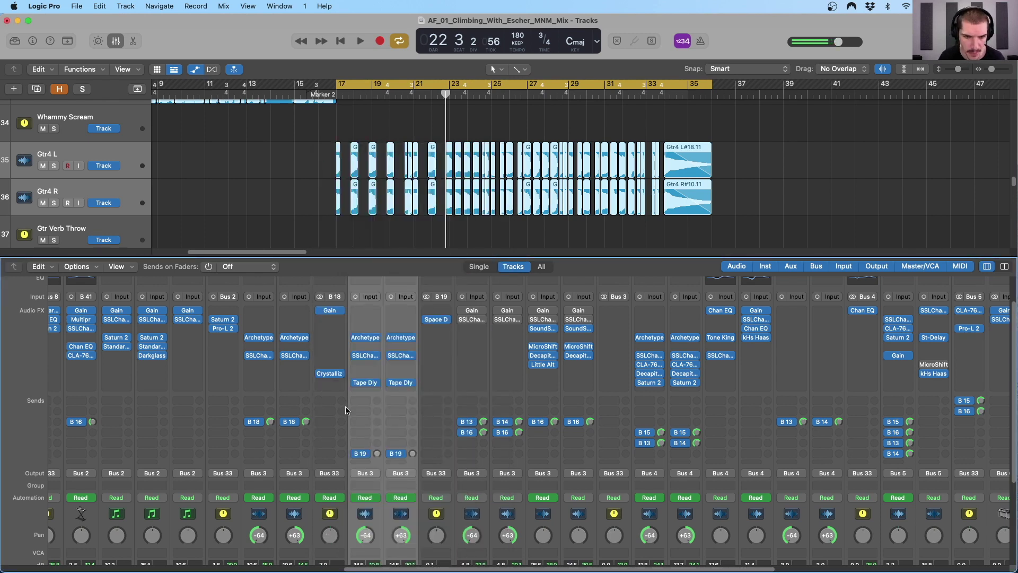
Open Tape Delay on Gtr4 L, move its window clear of the channels to view the settings, and close it
left_click(367, 382)
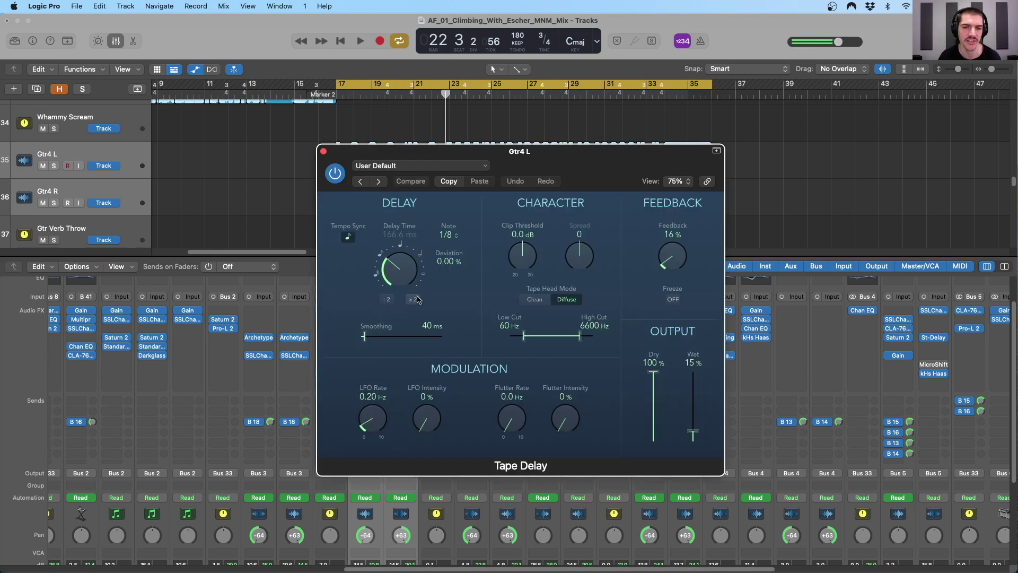
left_click_drag(486, 160, 659, 88)
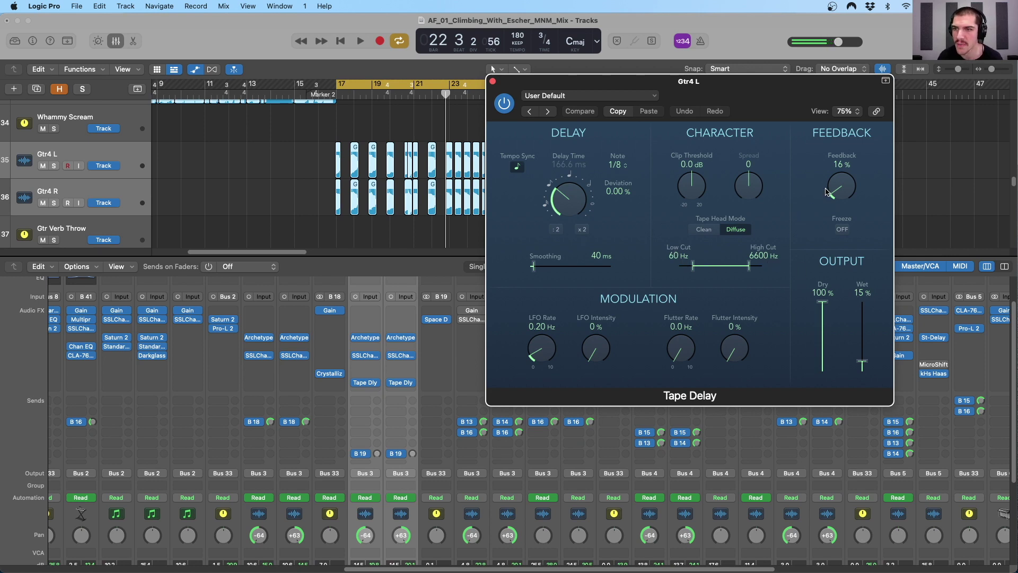
scroll(393, 381, "down", 4)
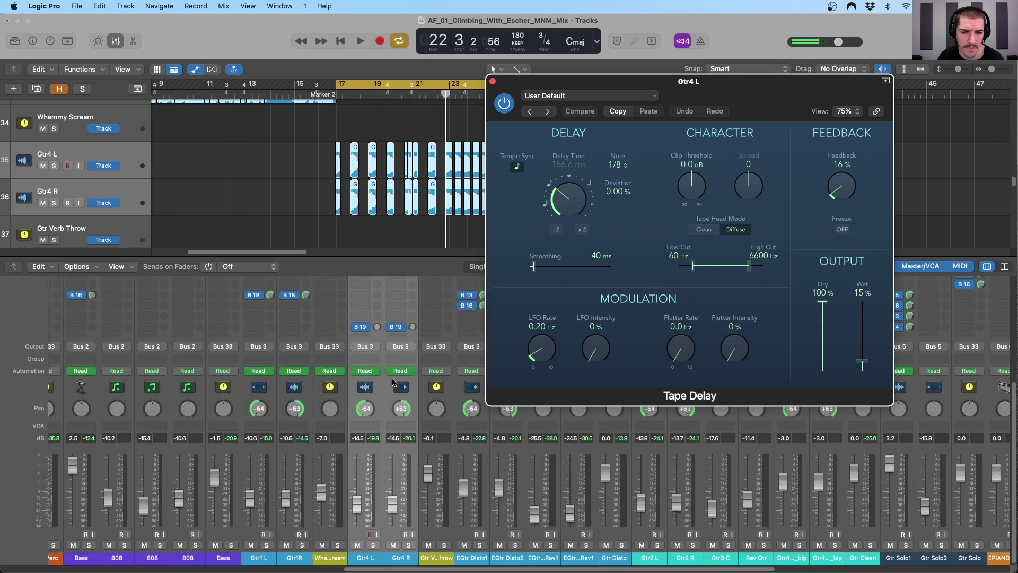
left_click(492, 81)
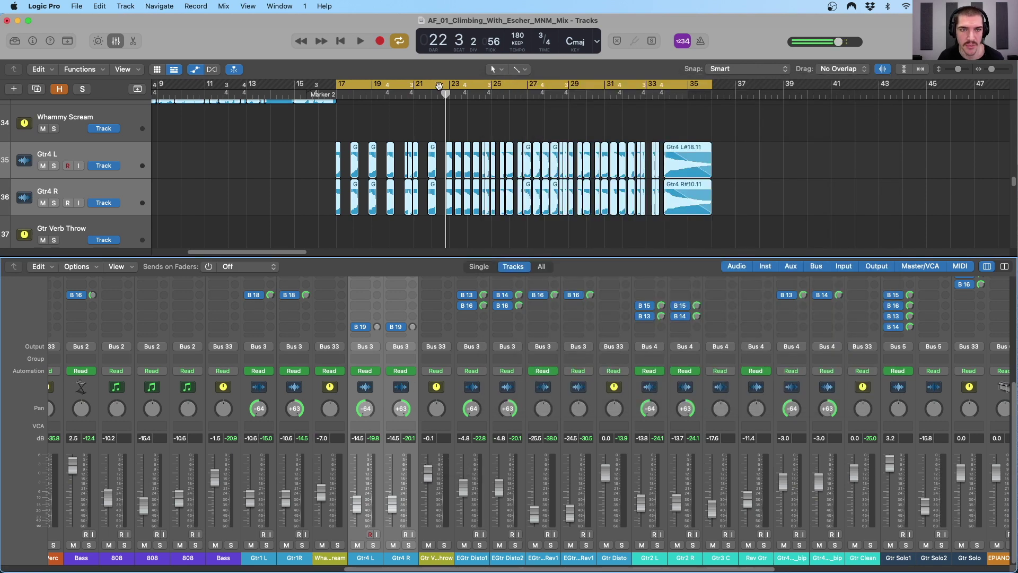
Play the mix from bar 22, briefly solo Gtr4 L and Gtr4 R for comparison, and stop playback
key("space")
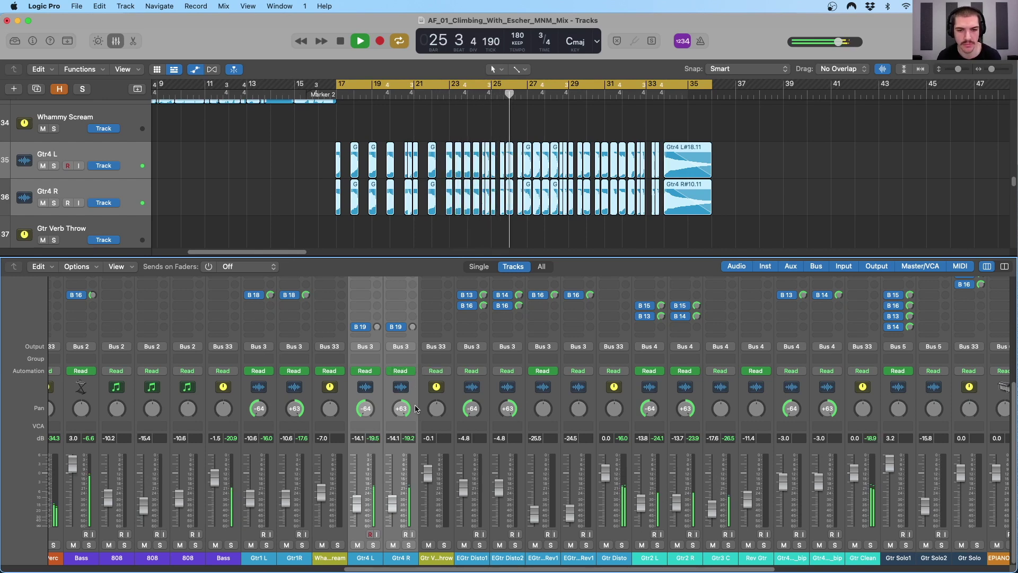
scroll(414, 395, "right", 2)
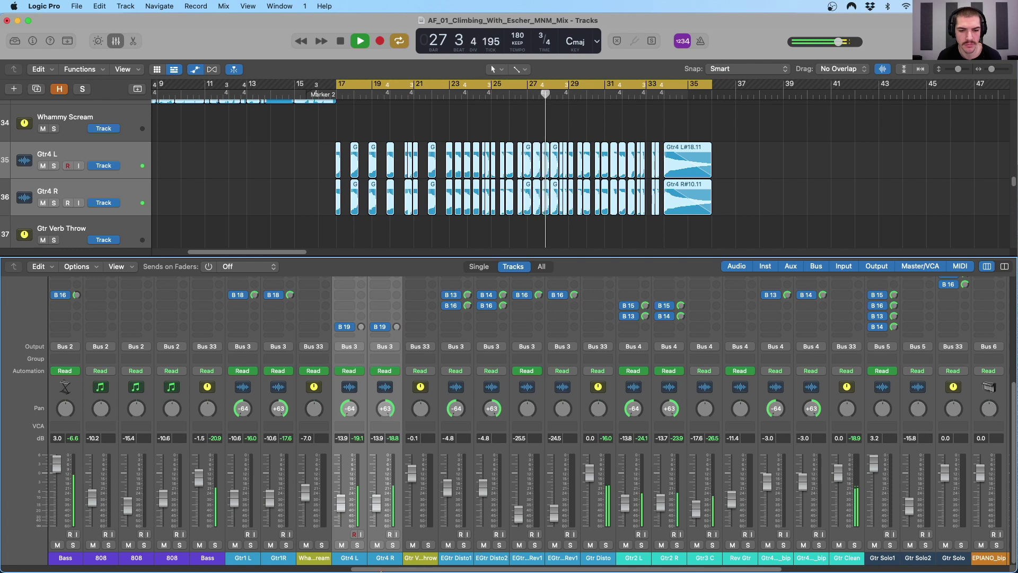
left_click(357, 545)
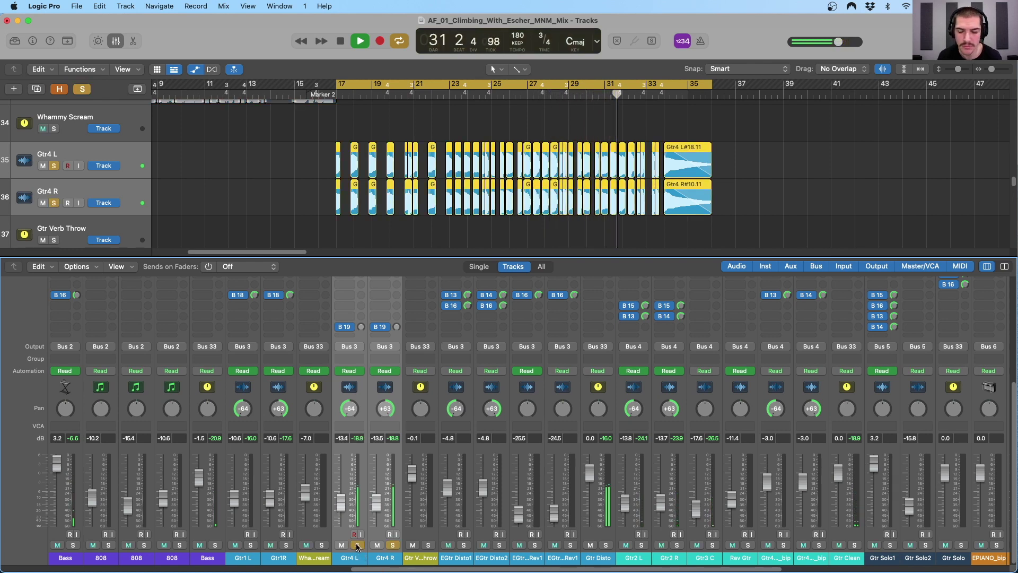
left_click(357, 545)
key("space")
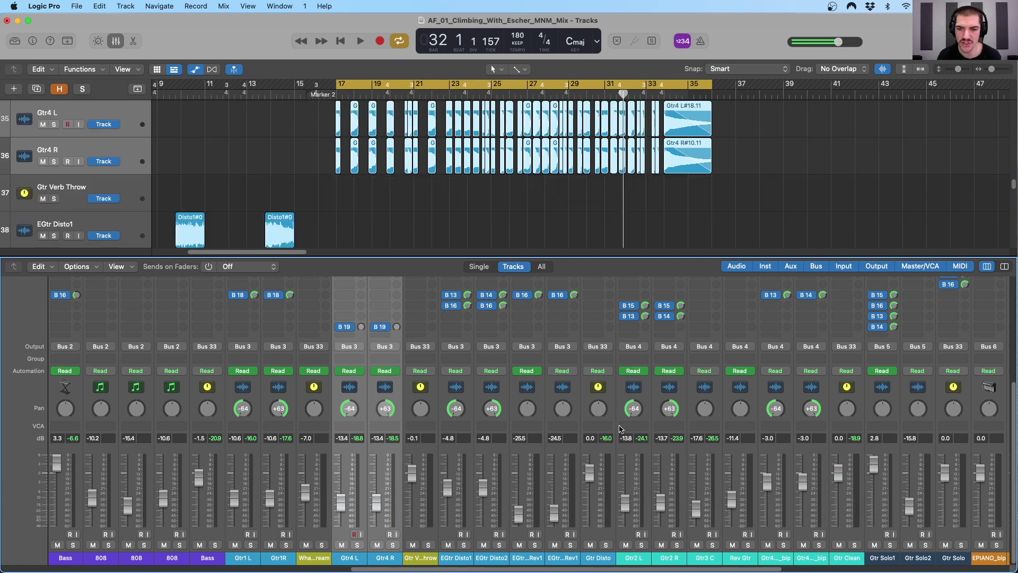
Select Gtr2 L and Gtr2 R, audition them soloed from bar 17, and clear the solo and stop playback
left_click(648, 402)
left_click(682, 398, "shift")
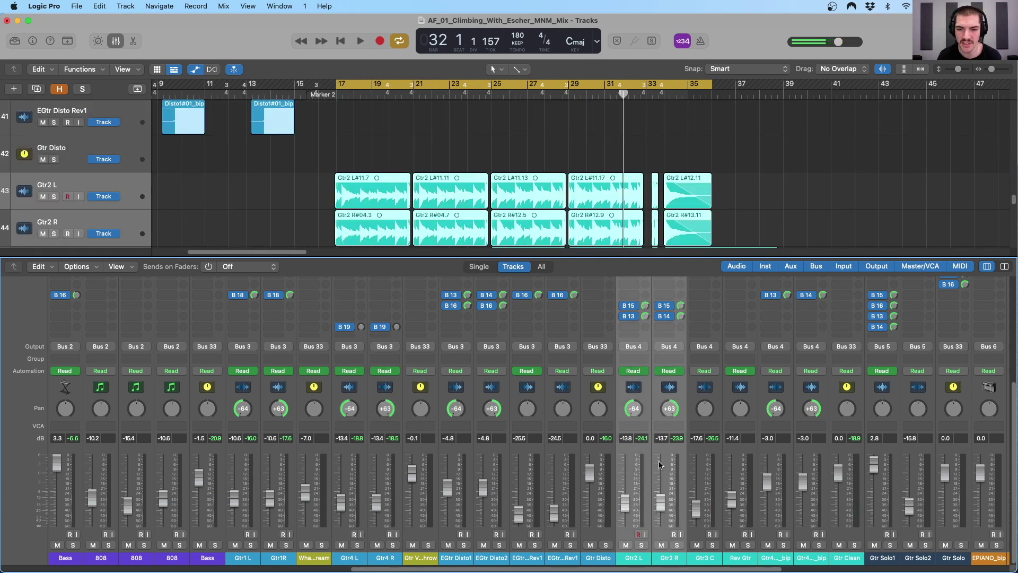
left_click(641, 545)
key("space")
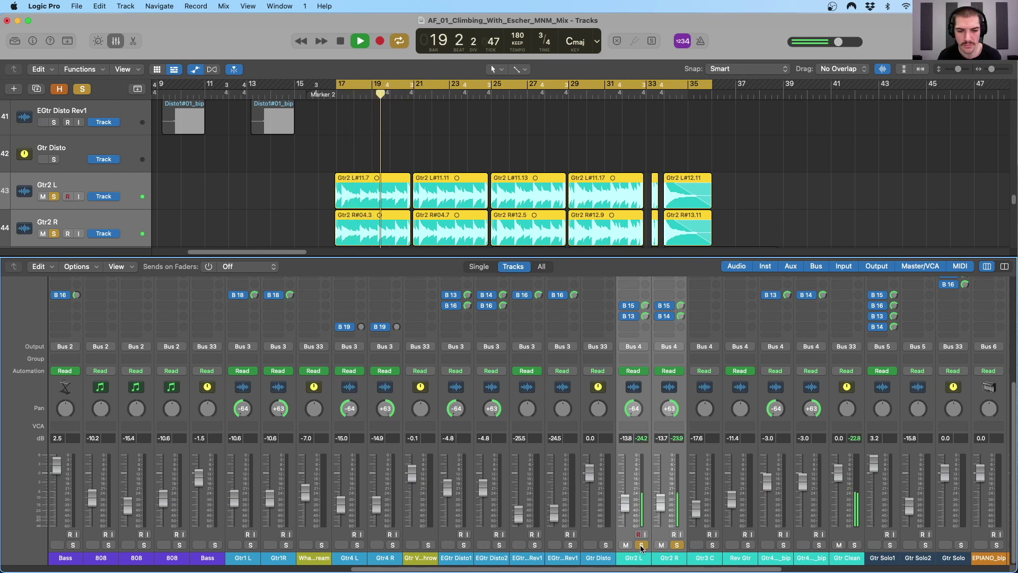
left_click(640, 545)
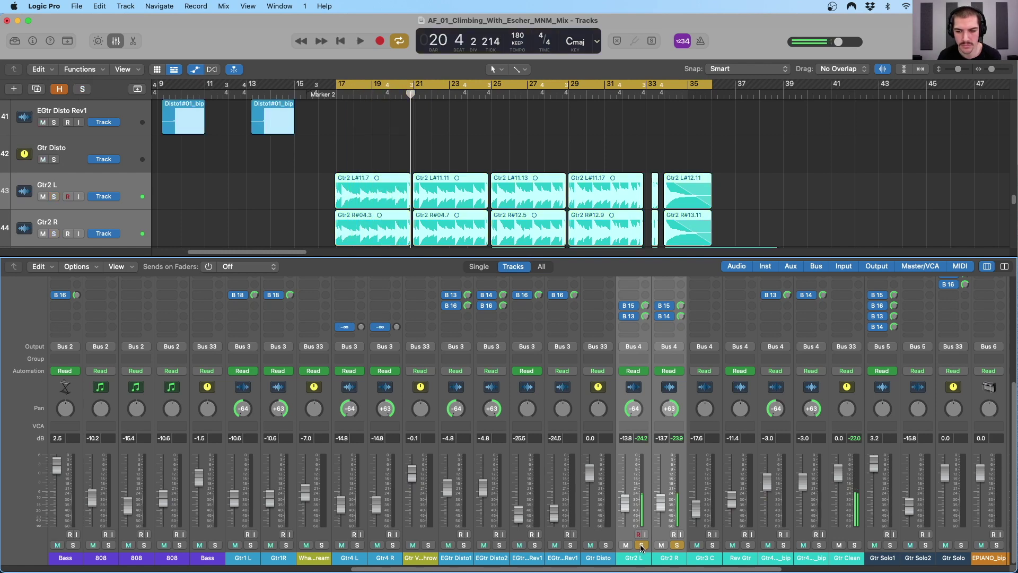
key("space")
Select the Gtr Verb Throw aux, turn cycling off, place the playhead at bar 33, and show the Gtr4 send automation
left_click(420, 419)
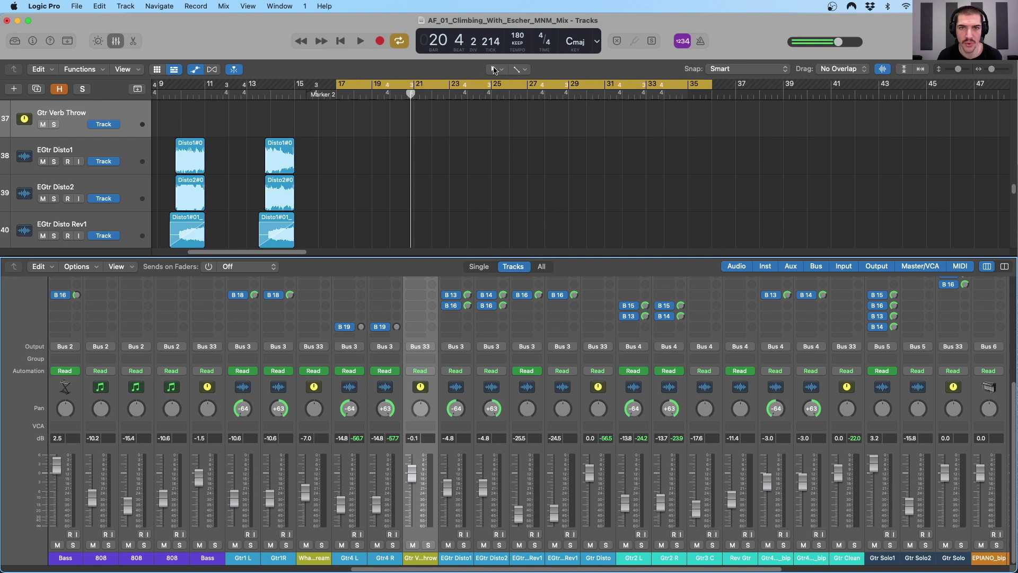
key("c")
left_click(644, 94)
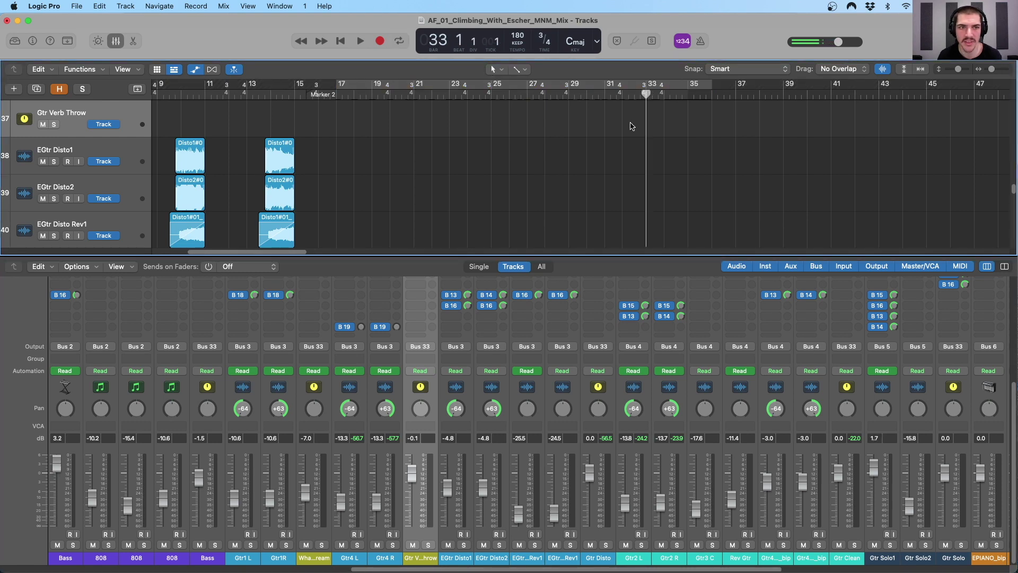
scroll(631, 127, "up", 4)
key("a")
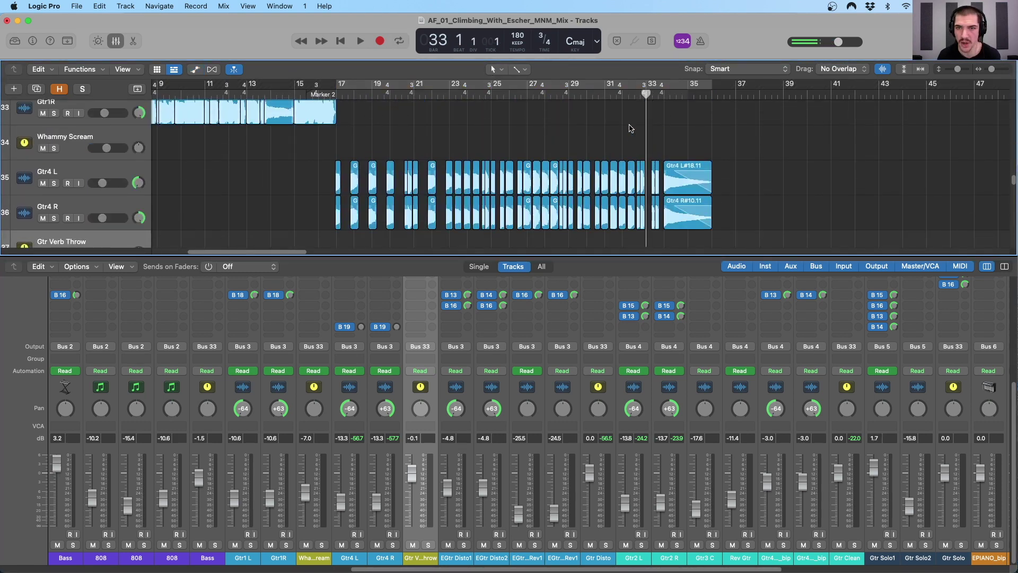
key("a")
scroll(444, 148, "up", 1)
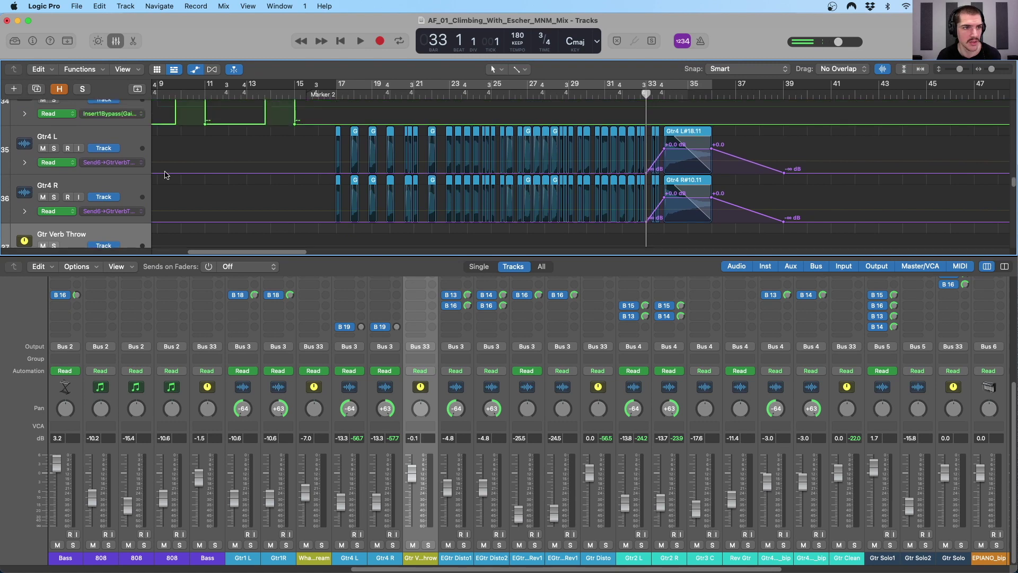
Solo Gtr4 L and Gtr4 R and play from bar 33 to hear their automated reverb throw
left_click(53, 148)
key("space")
left_click(53, 197)
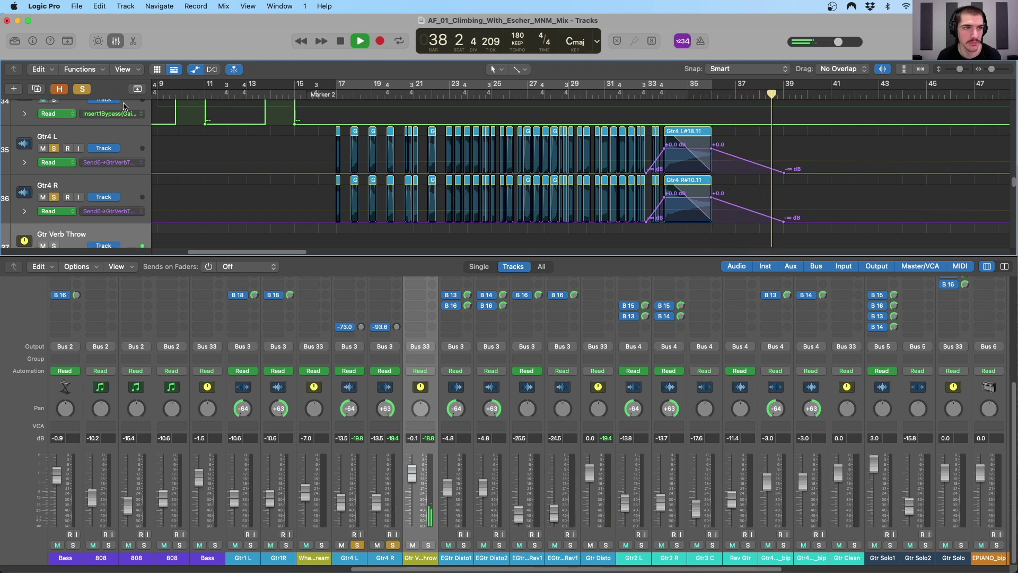
Clear the solo, play the full mix from about bar 33 to hear the Gtr4 reverb throw in context, and stop playback
left_click(83, 88)
left_click(646, 93)
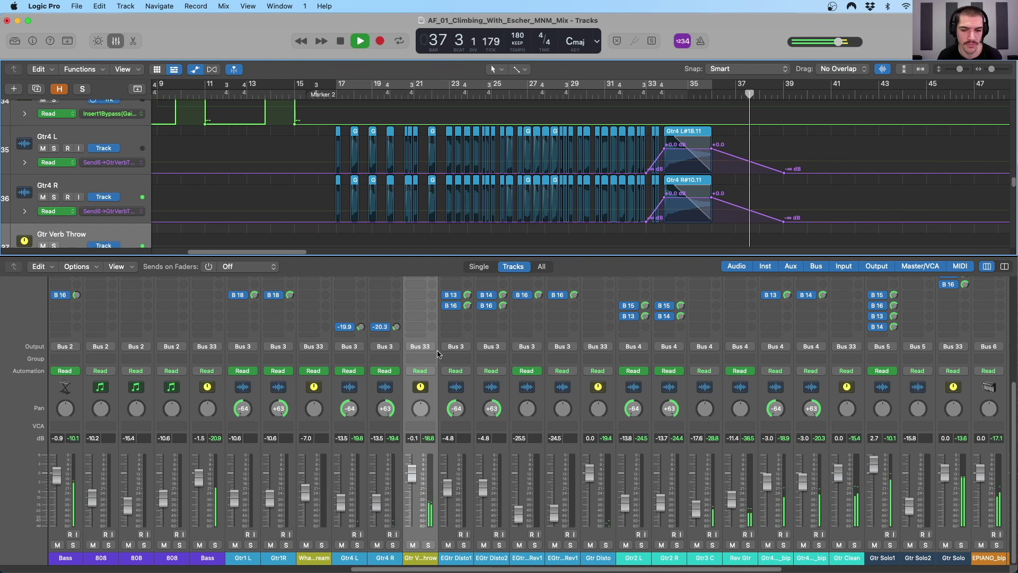
key("space")
Open the Space Designer reverb on the Gtr Verb Throw aux, review its 2.2s_Old Spring settings, and close it
scroll(431, 414, "up", 1)
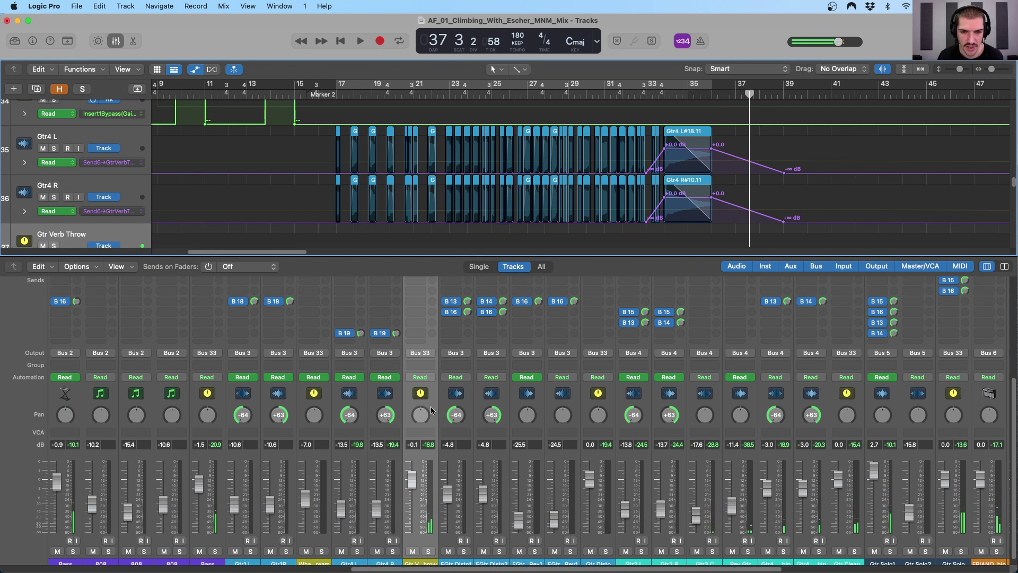
scroll(427, 543, "down", 1)
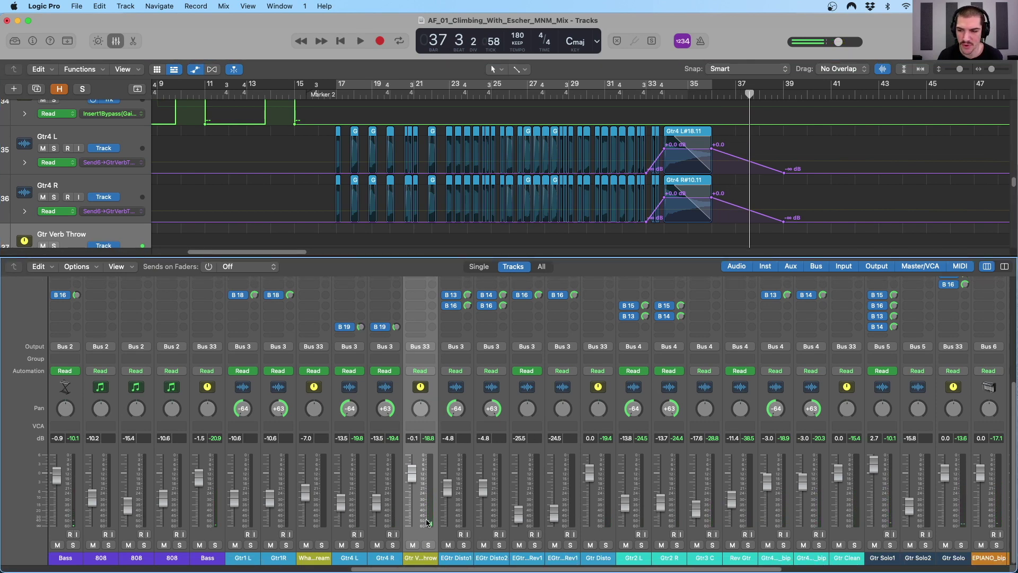
scroll(427, 522, "up", 15)
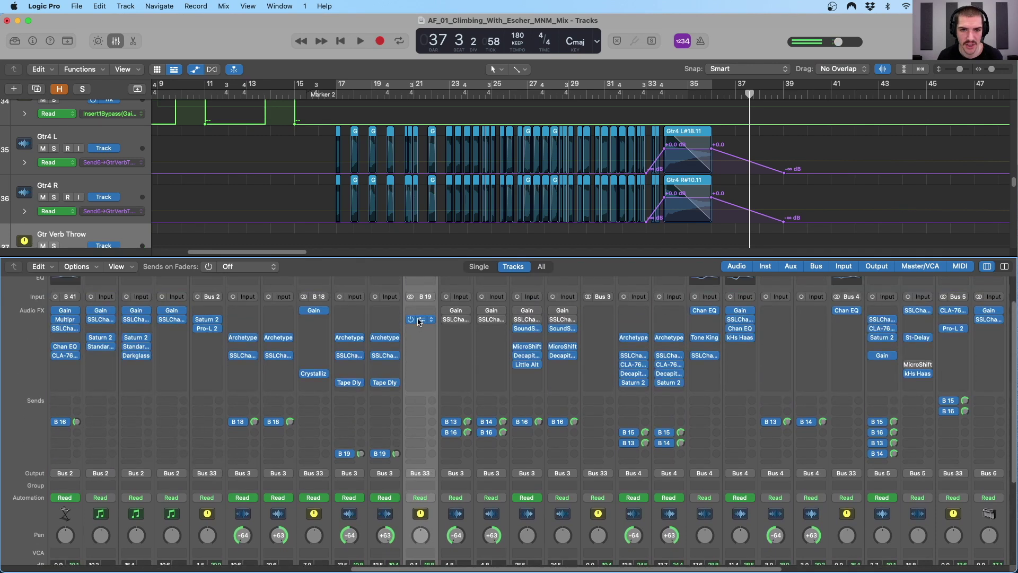
left_click(428, 321)
left_click_drag(582, 160, 549, 144)
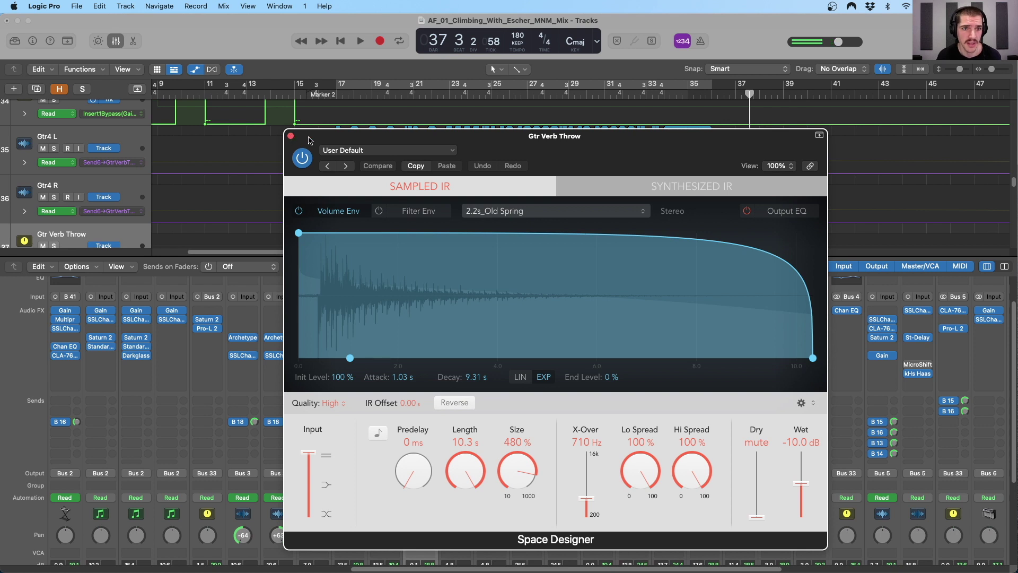
left_click_drag(310, 140, 298, 137)
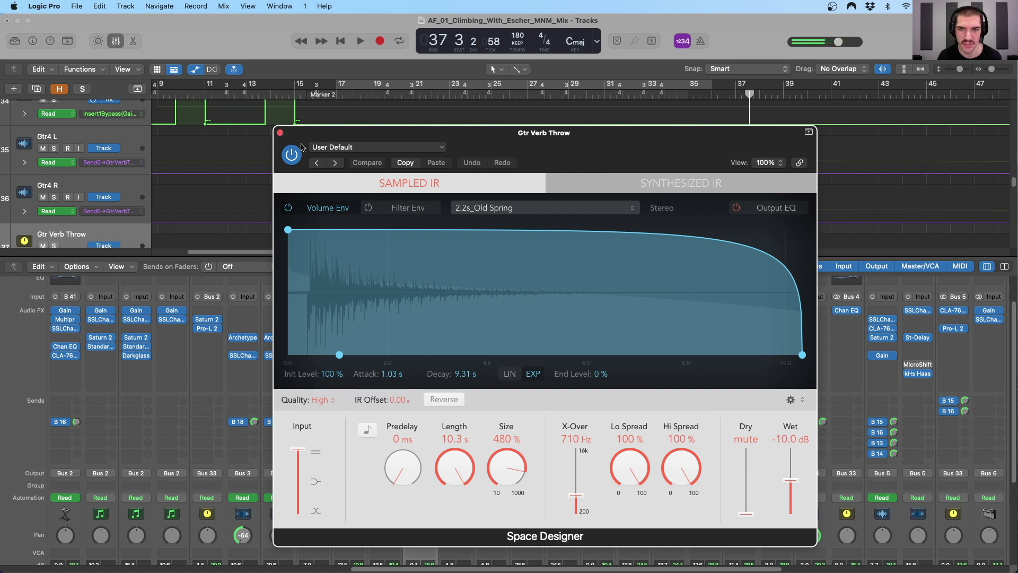
left_click_drag(390, 139, 360, 131)
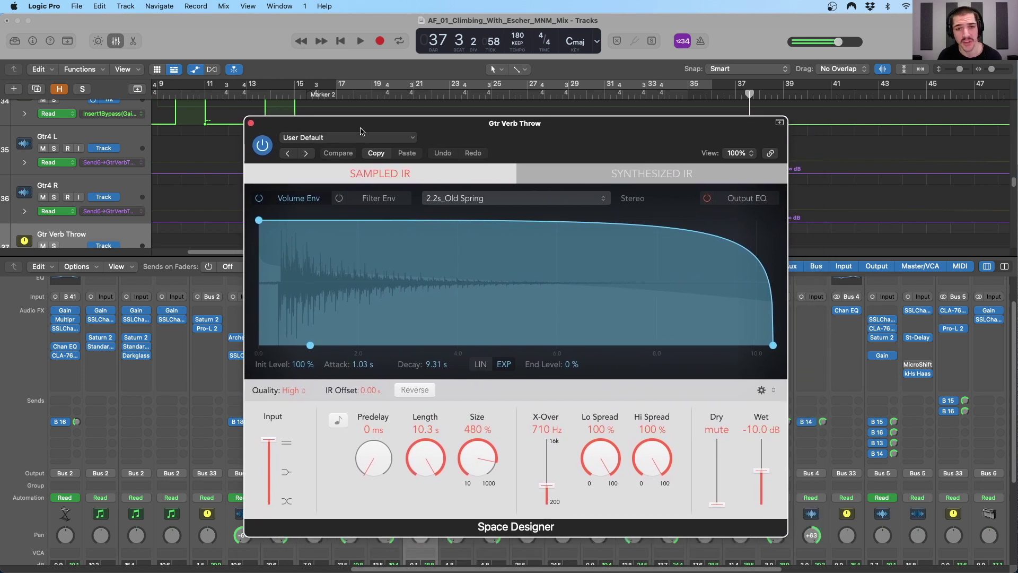
left_click_drag(471, 130, 480, 117)
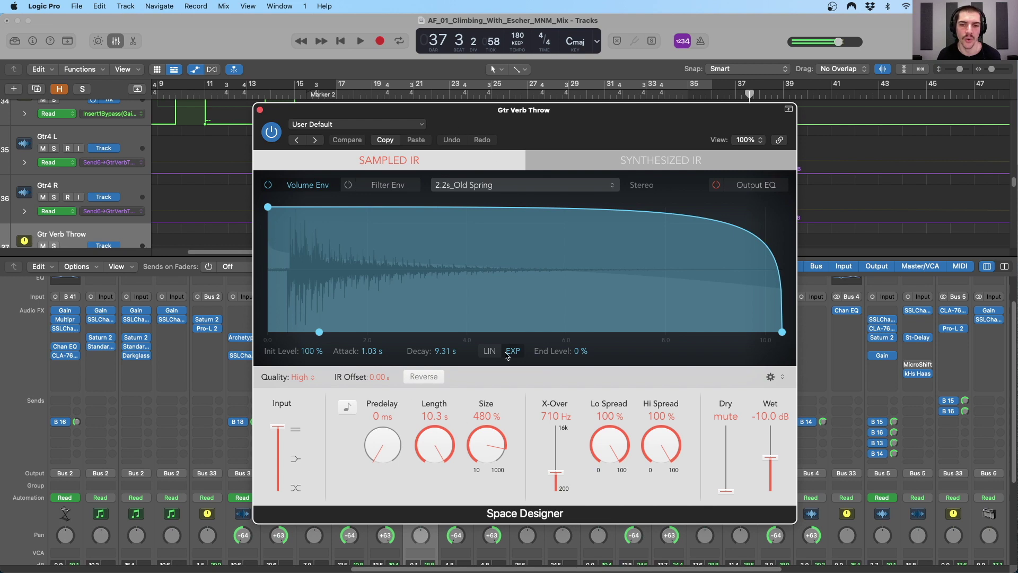
left_click(259, 111)
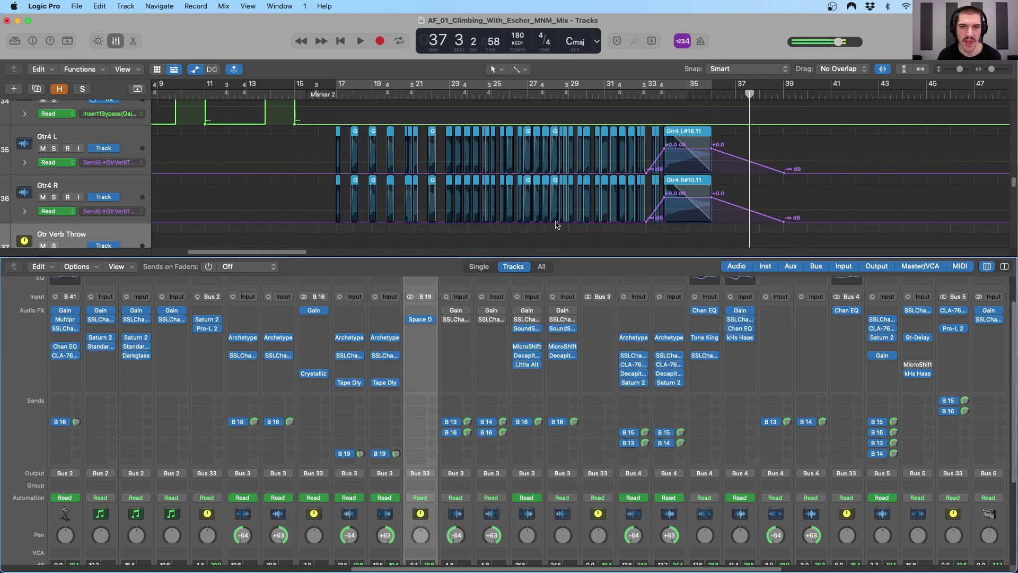
Hide the track automation and play the mix from bar 67, where the second group of Gtr4 regions starts
scroll(612, 170, "down", 3)
scroll(612, 170, "down", 3)
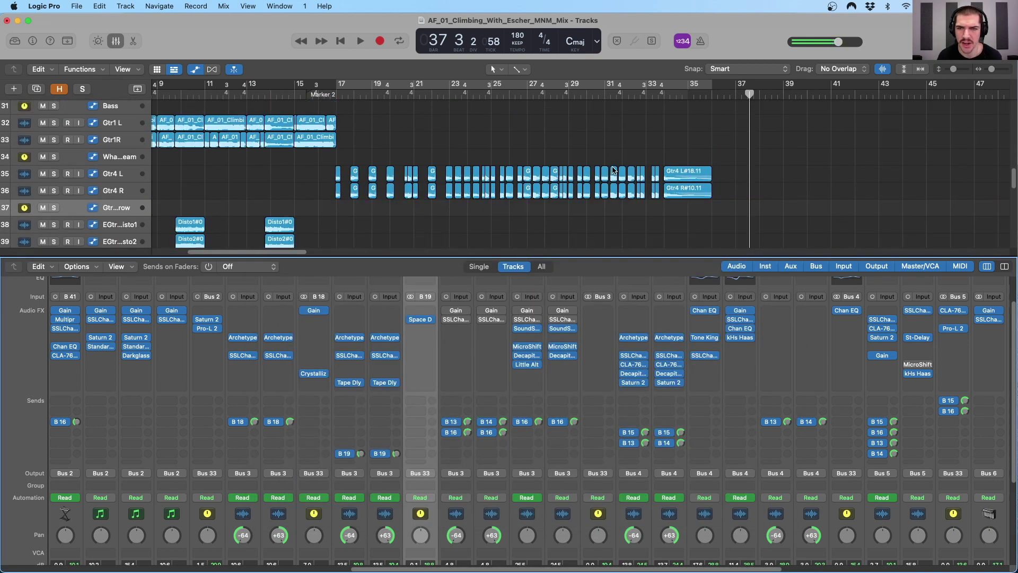
scroll(625, 165, "down", 3)
scroll(633, 162, "right", 4)
scroll(639, 164, "down", 6)
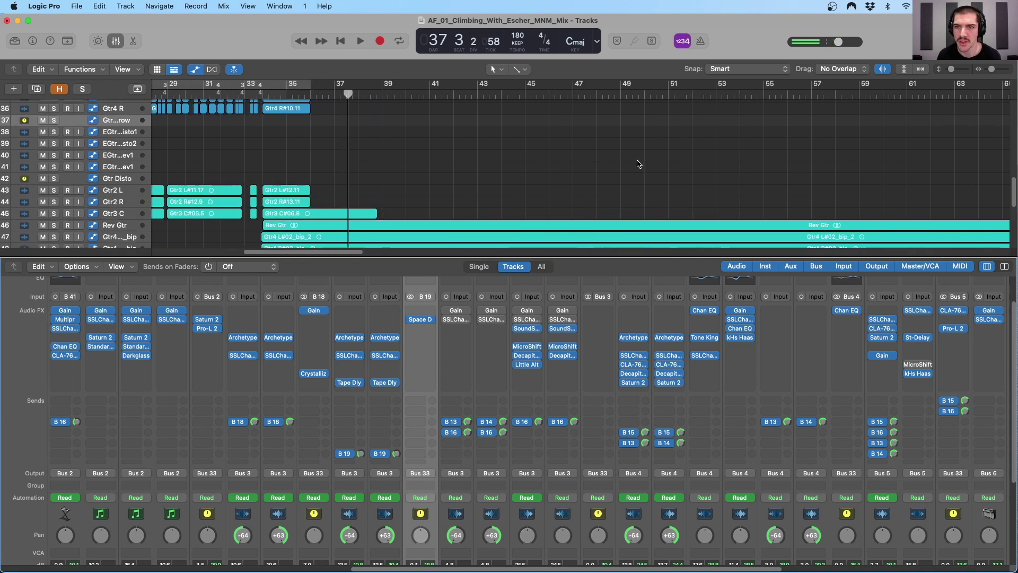
scroll(488, 163, "up", 3)
scroll(360, 118, "down", 2)
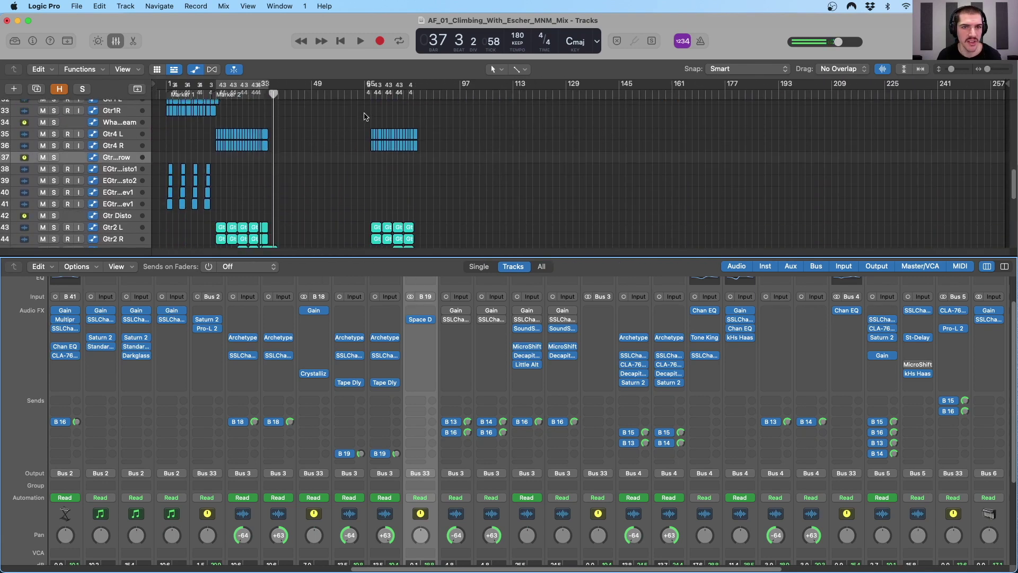
left_click(369, 95)
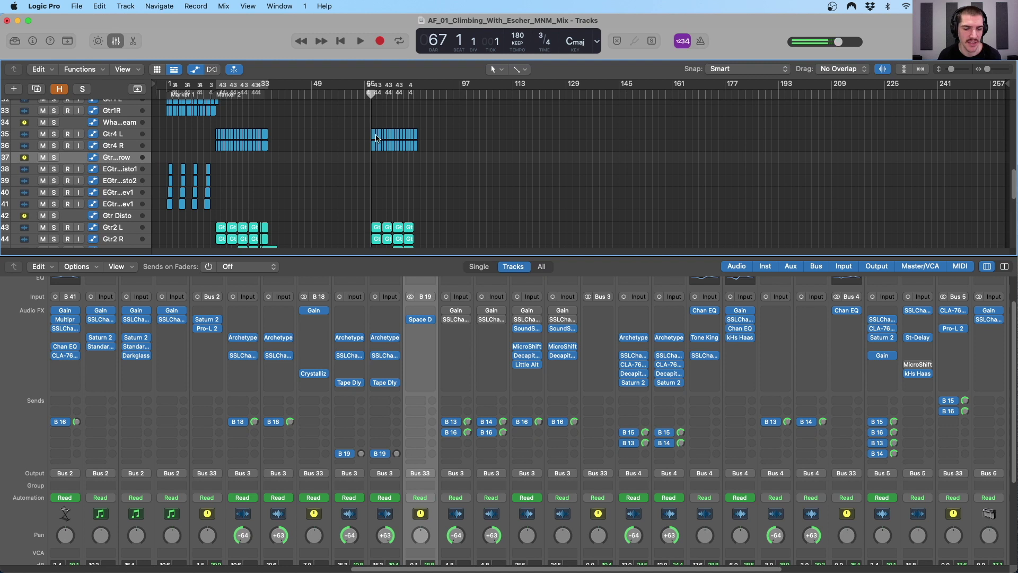
key("space")
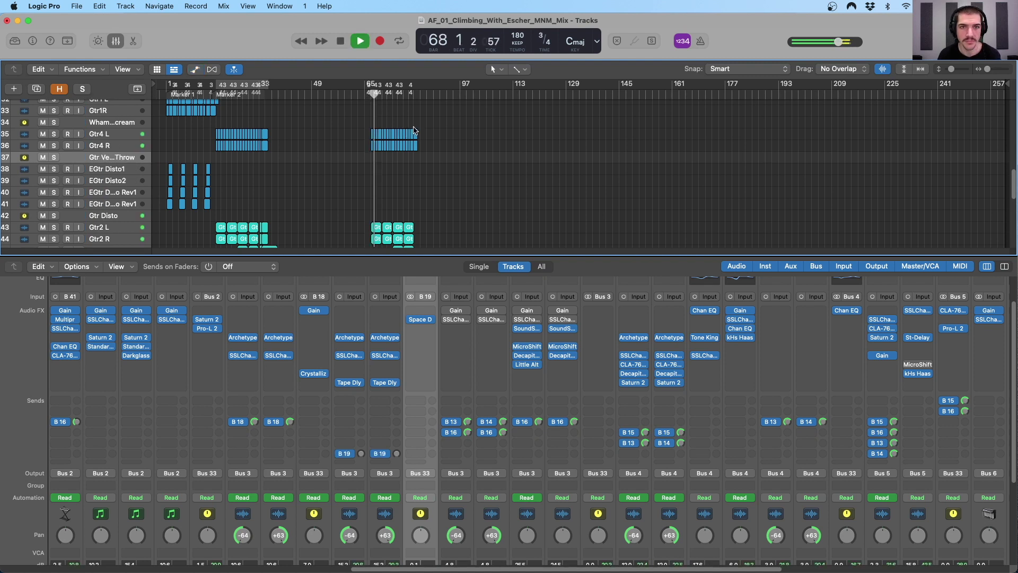
Show the send automation on Gtr4 L and Gtr4 R around bar 81 and stop playback
key("super+Down")
key("a")
key("super+Right")
key("super+Right")
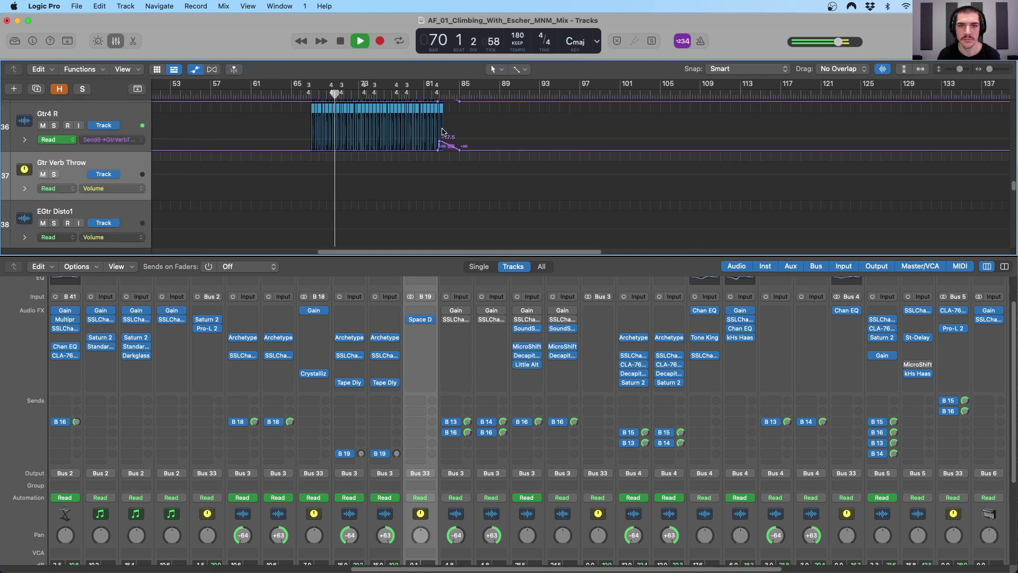
scroll(442, 132, "up", 2)
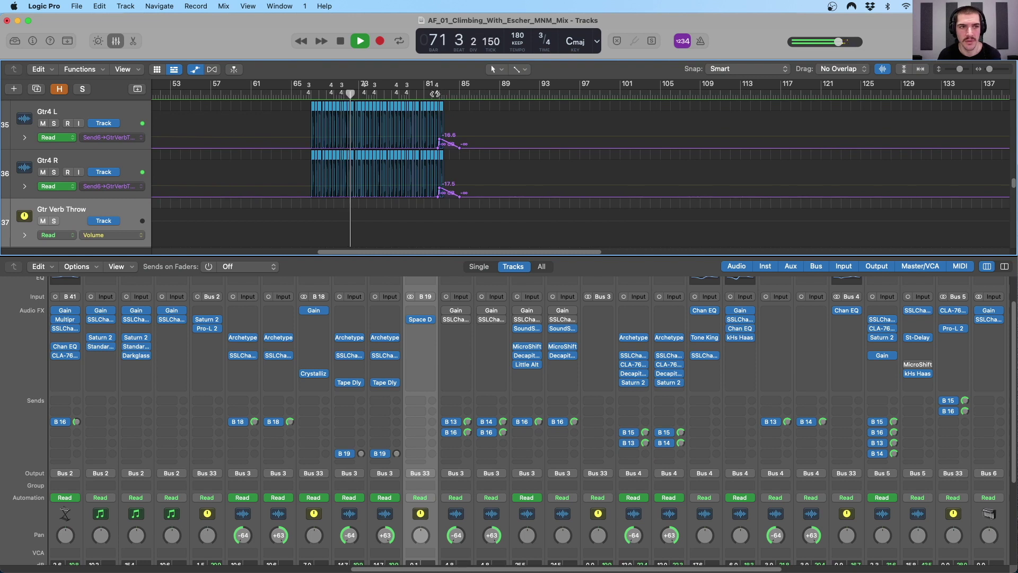
key("space")
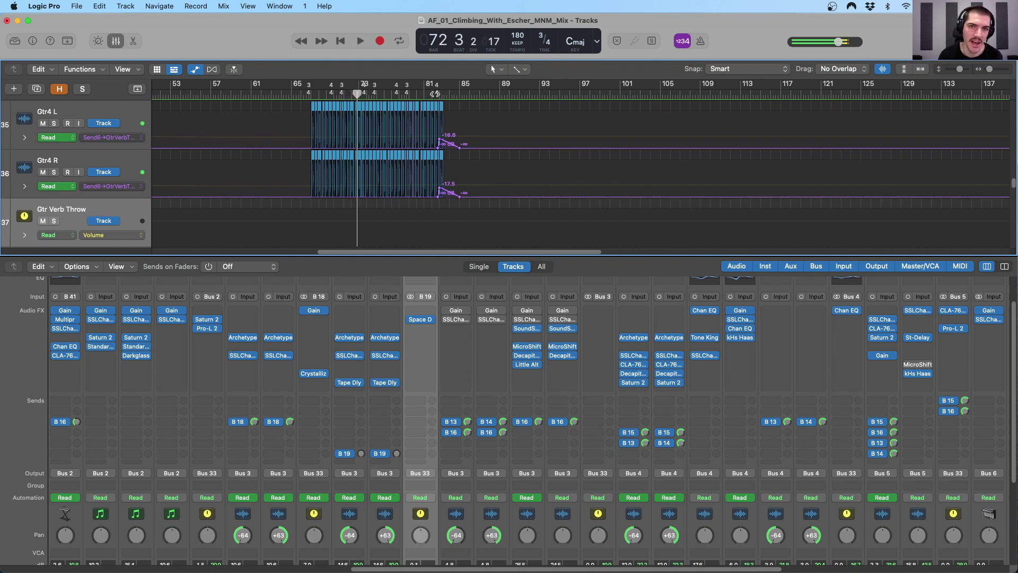
Play the end of the Gtr4 regions around bar 83, briefly soloing Gtr4 L and Gtr4 R to hear the reverb throw
left_click(435, 94)
key("space")
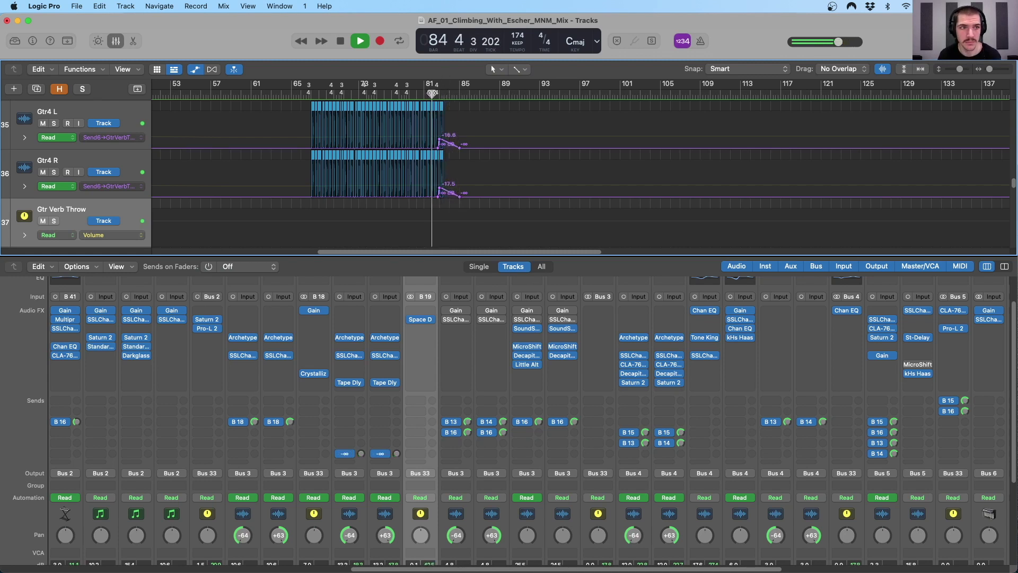
left_click(444, 82)
left_click(54, 172)
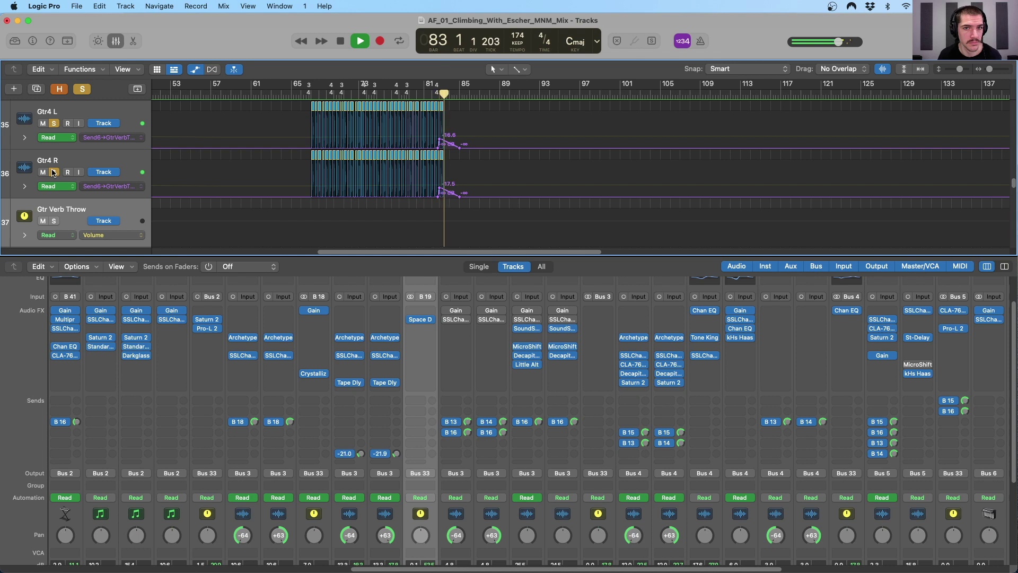
left_click(54, 172)
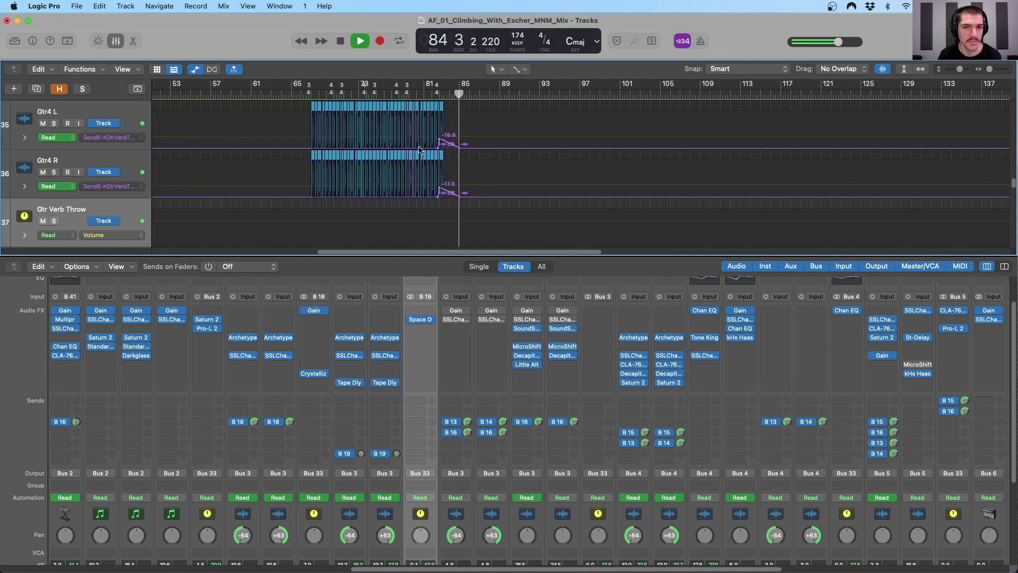
Stop playback and hide the track automation lanes
key("space")
key("super+Left")
key("super+Left")
key("super+Left")
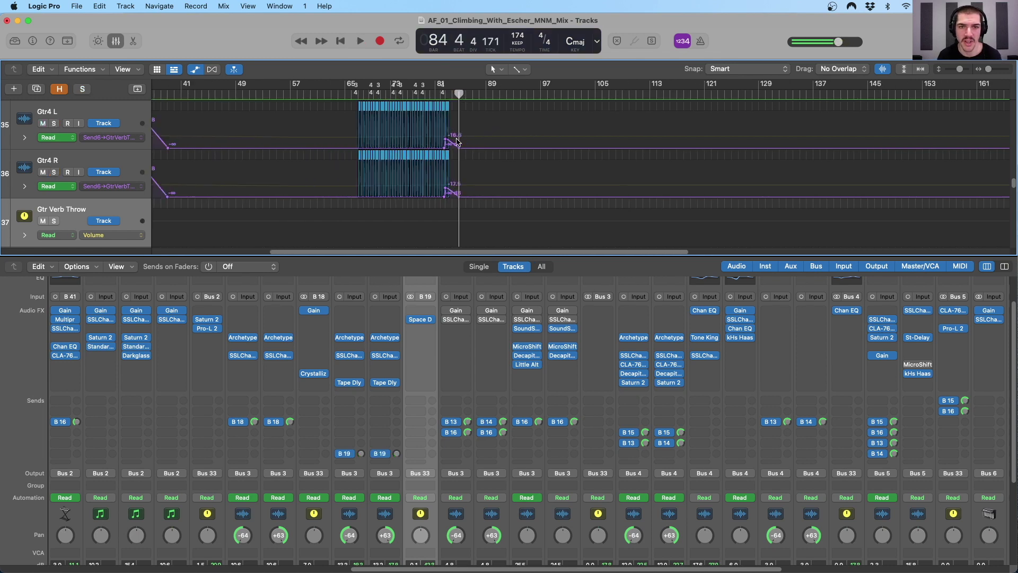
key("a")
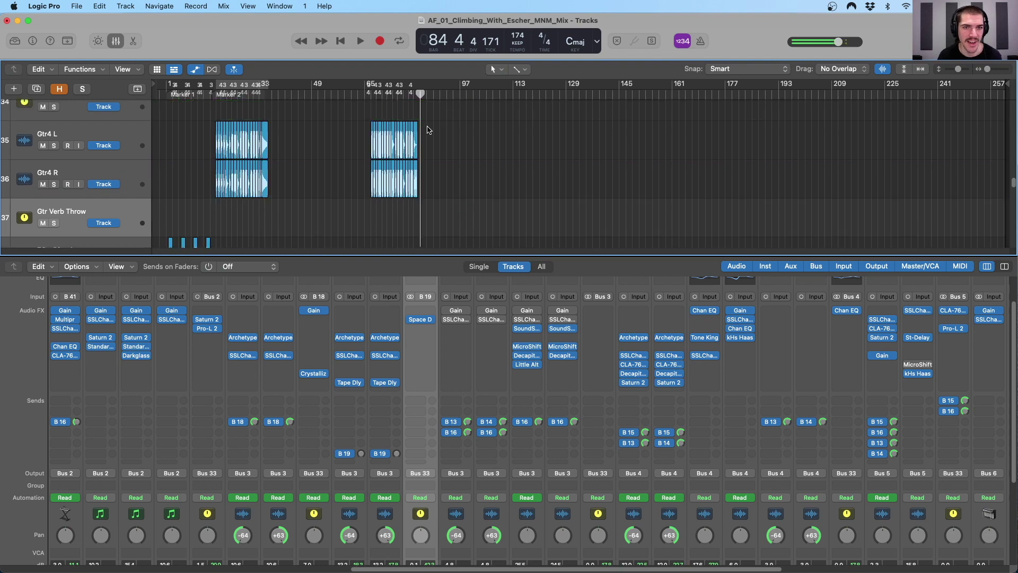
Go to the clean guitar channels in the mixer and select the Gtr2 L channel
key("super+Right")
key("super+Right")
key("super+Right")
key("super+Right")
key("super+Right")
scroll(417, 150, "down", 3)
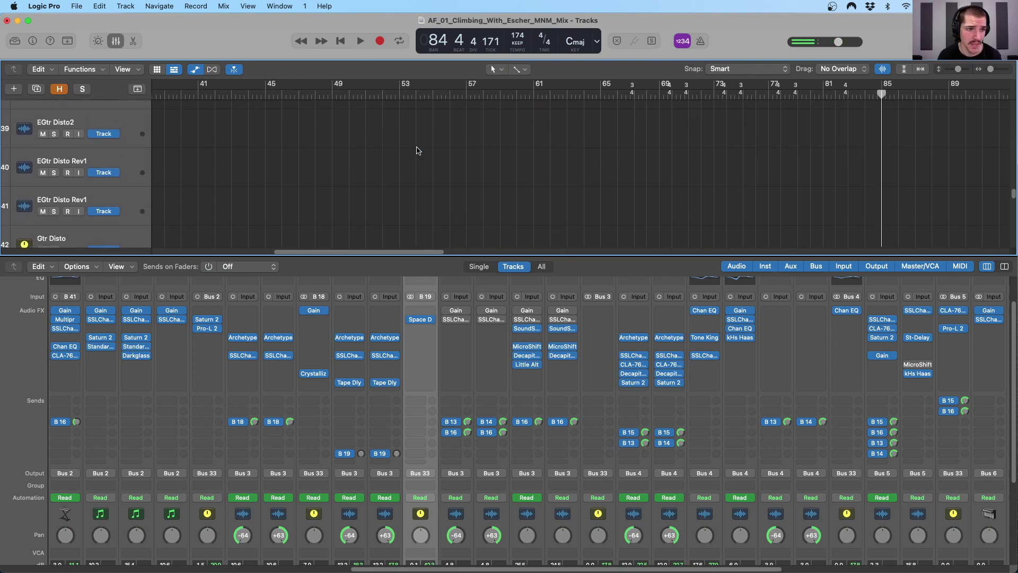
scroll(627, 395, "down", 5)
scroll(628, 395, "right", 5)
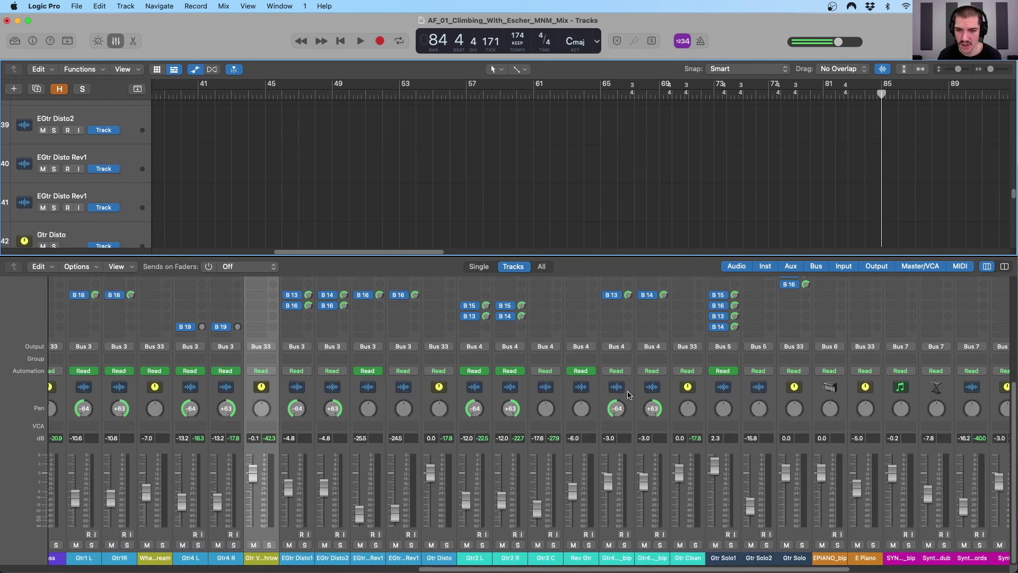
left_click(487, 400)
Examine the clean guitar regions from Gtr2 L down to Gtr Clean across the whole arrangement
key("super+Left")
key("super+Left")
key("super+Left")
key("super+Left")
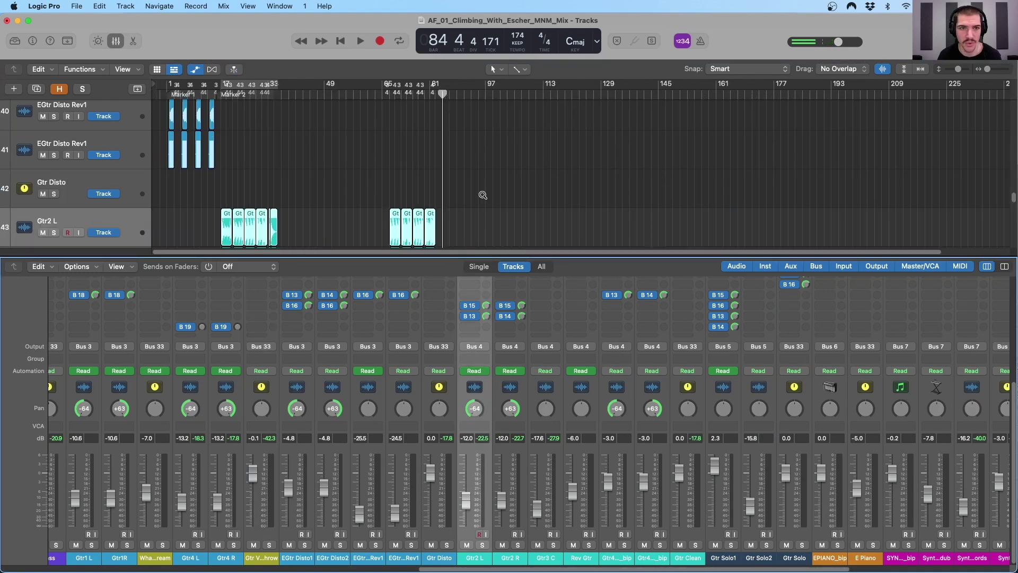
key("super+Up")
scroll(380, 172, "down", 3)
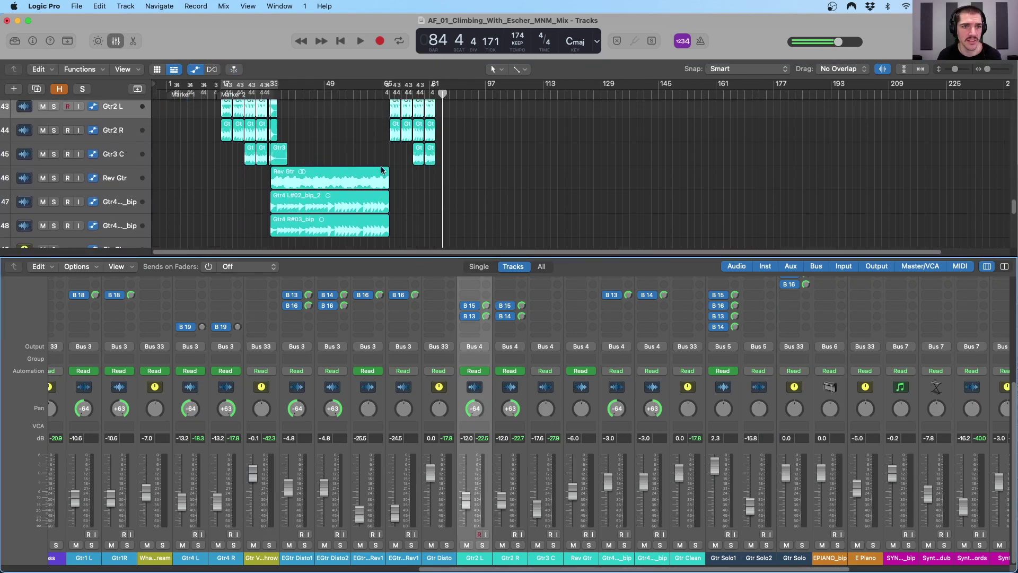
scroll(380, 167, "up", 1)
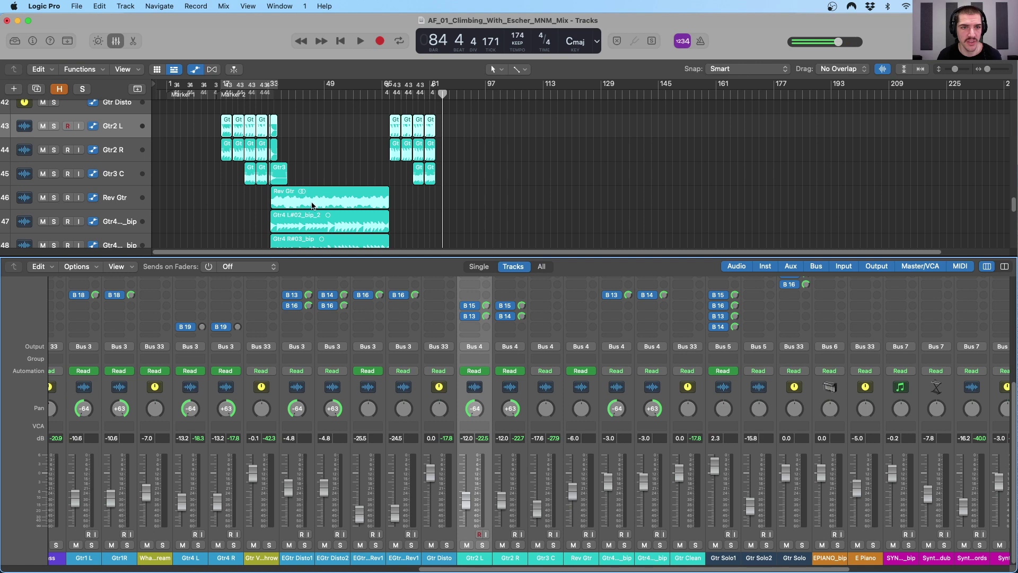
scroll(316, 194, "down", 1)
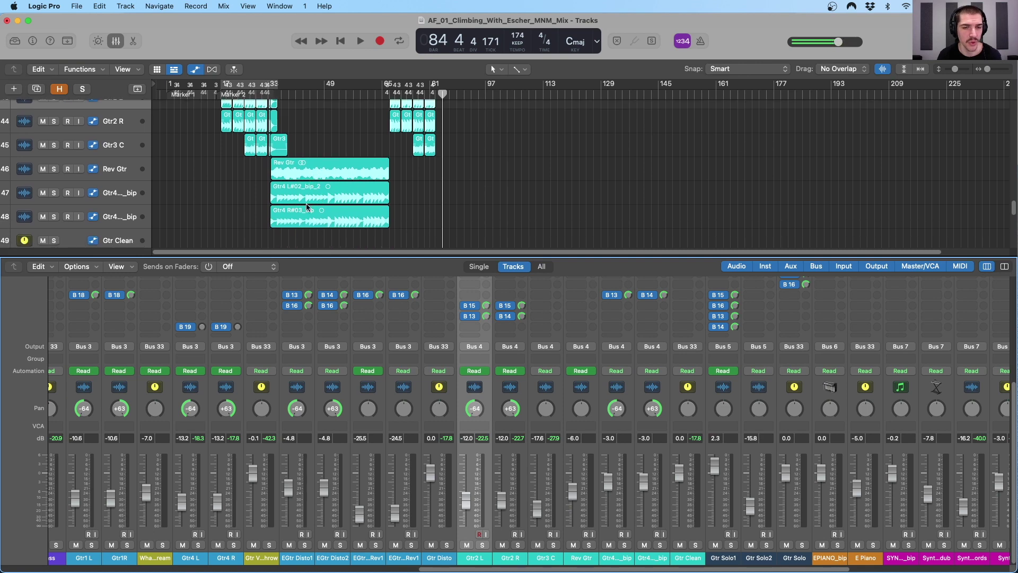
key("super+Up")
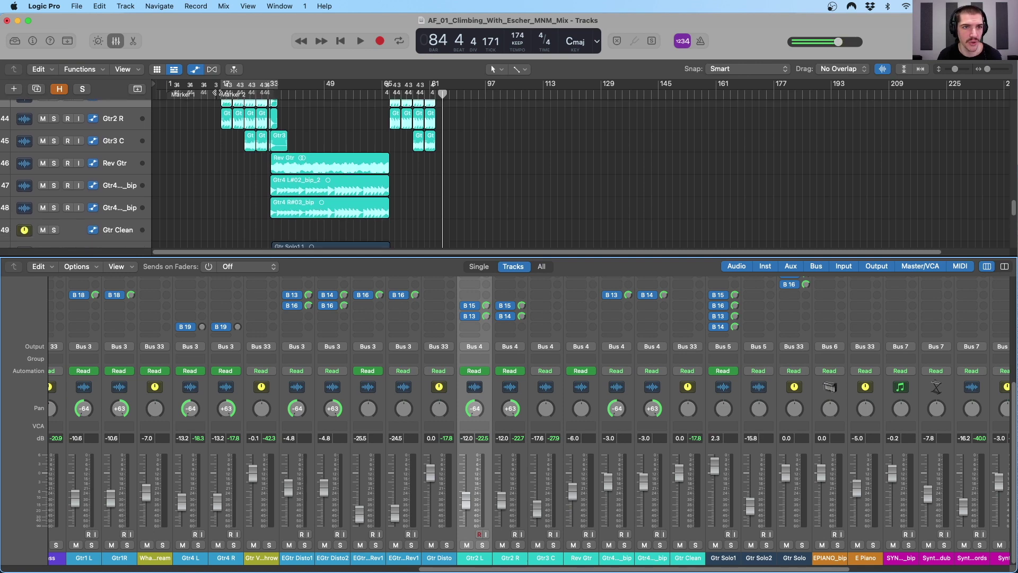
Solo the Gtr Clean bus, play from about bar 16, and bring its guitar channels' effects and sends into view
left_click(222, 89)
scroll(262, 130, "up", 1)
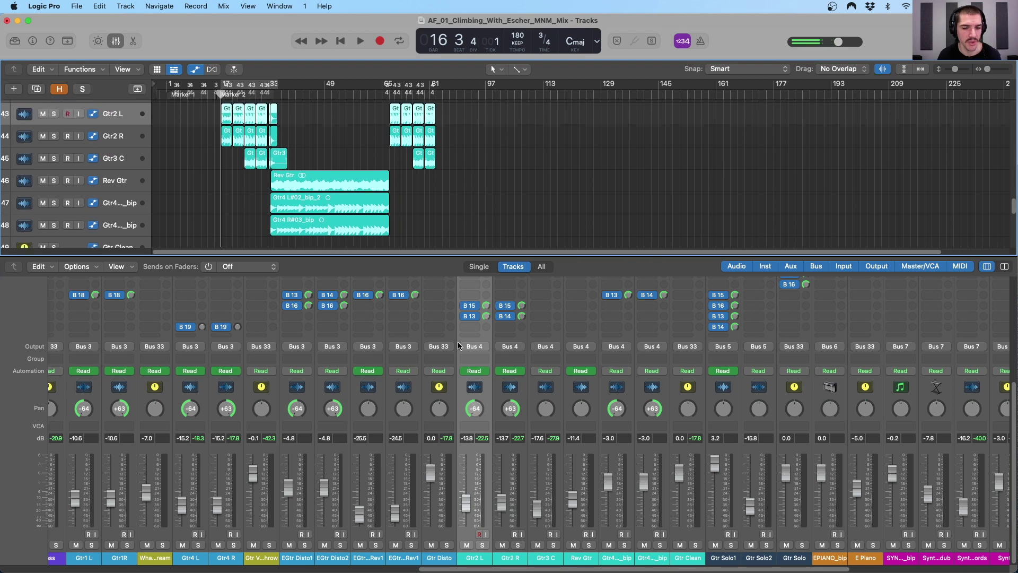
scroll(696, 546, "right", 2)
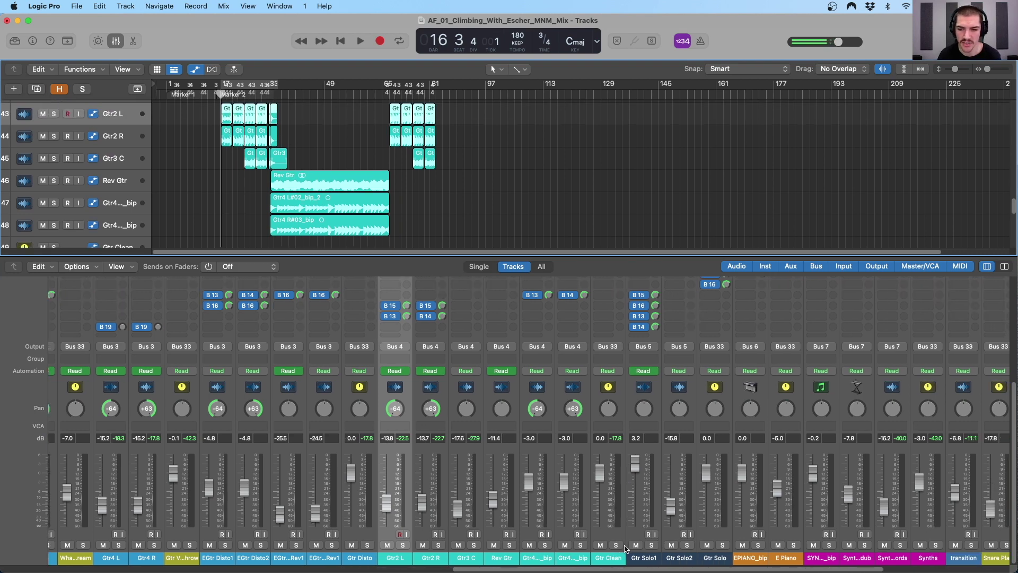
left_click(616, 545)
key("space")
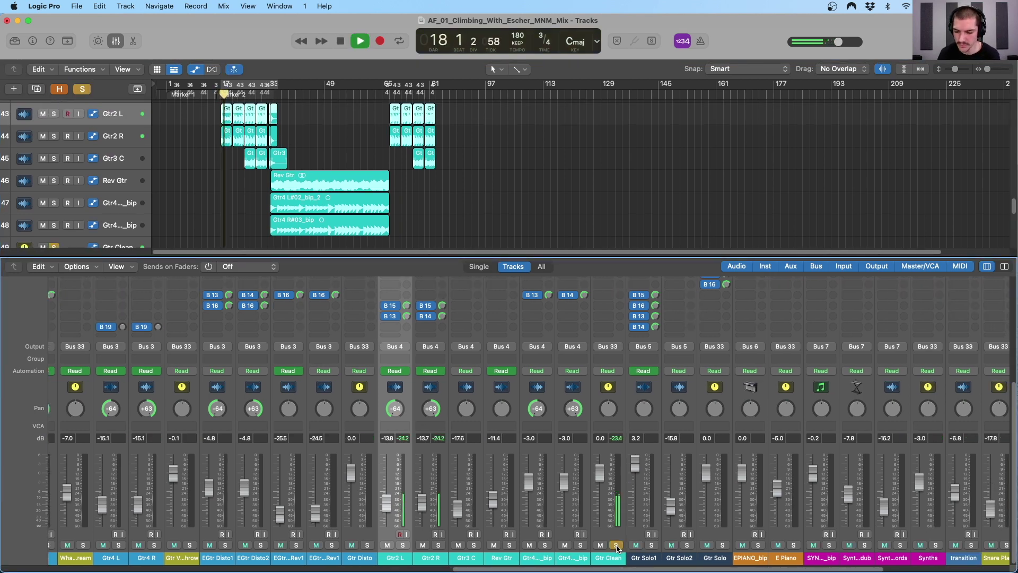
scroll(601, 455, "up", 5)
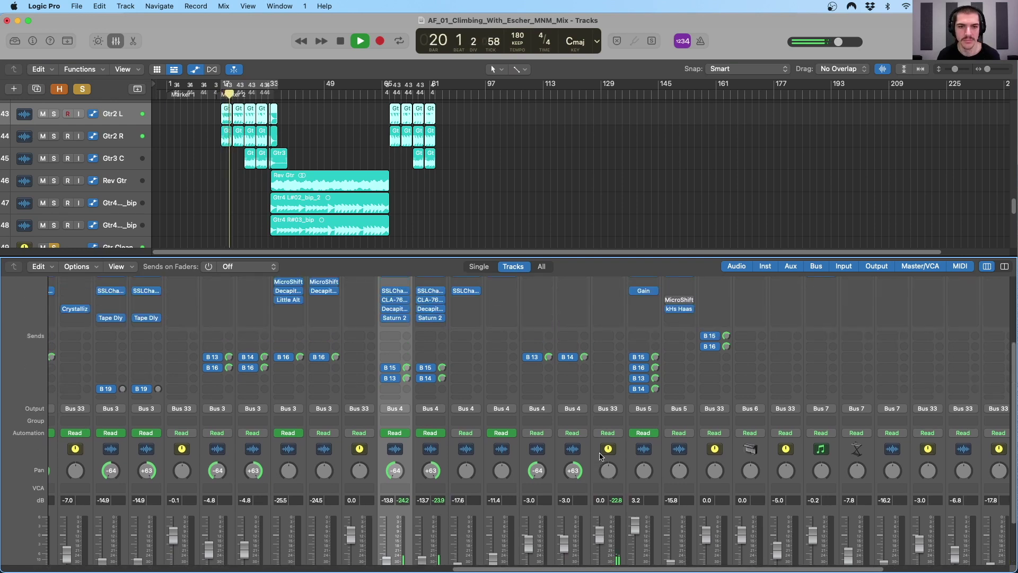
scroll(601, 455, "up", 1)
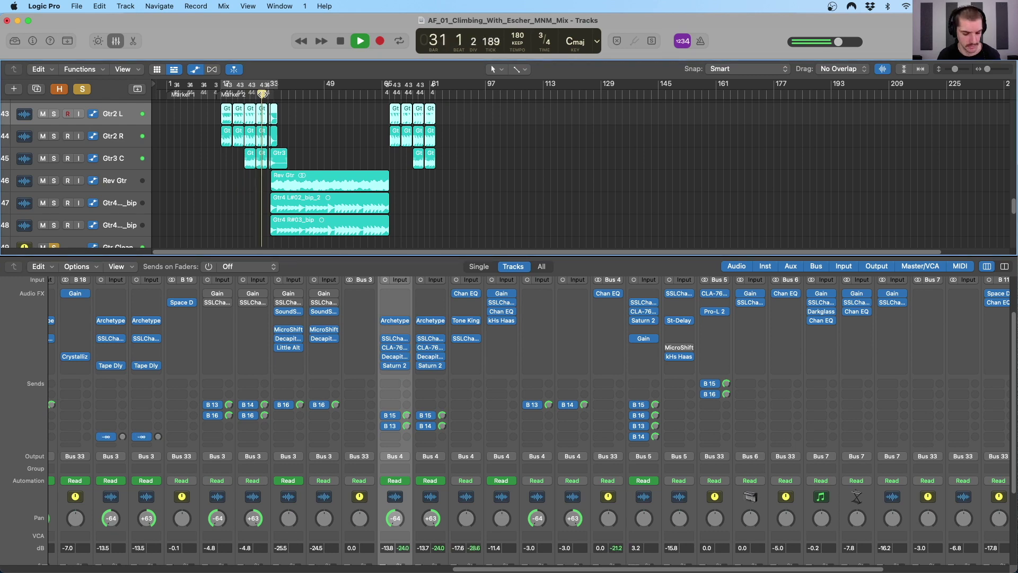
Show the volume automation on Gtr2 L and Gtr2 R during playback and hide it again
key("a")
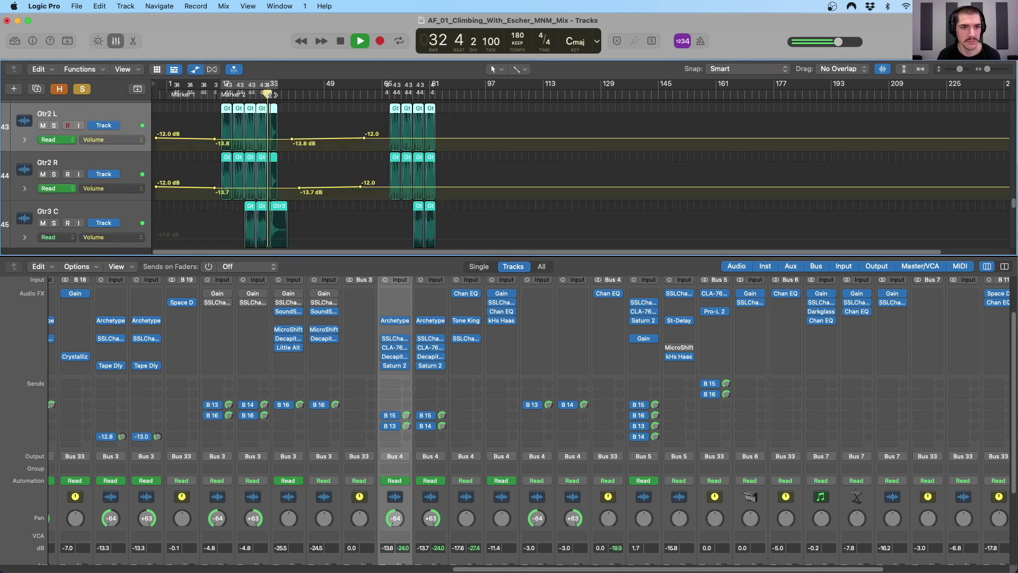
key("z")
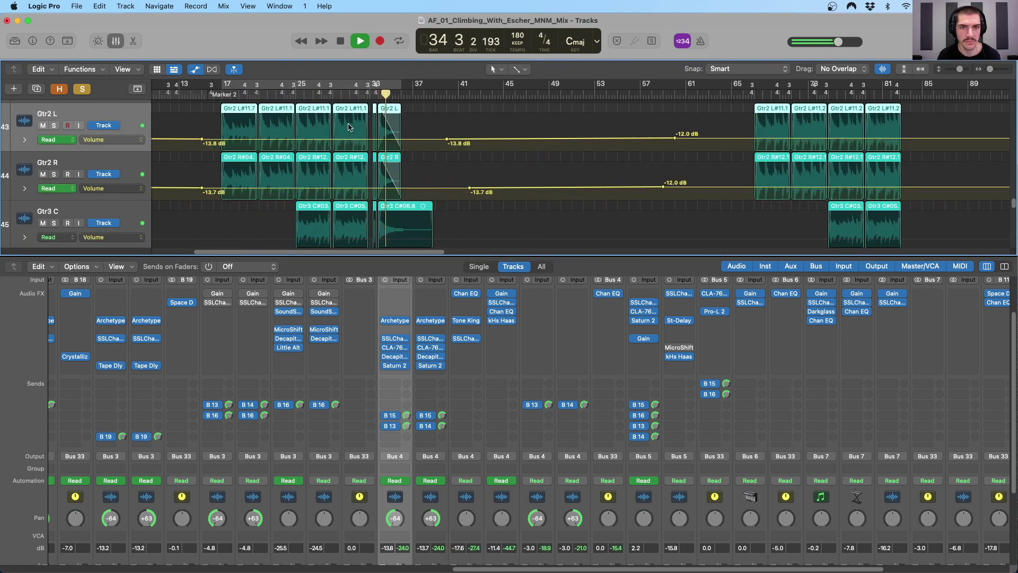
key("z")
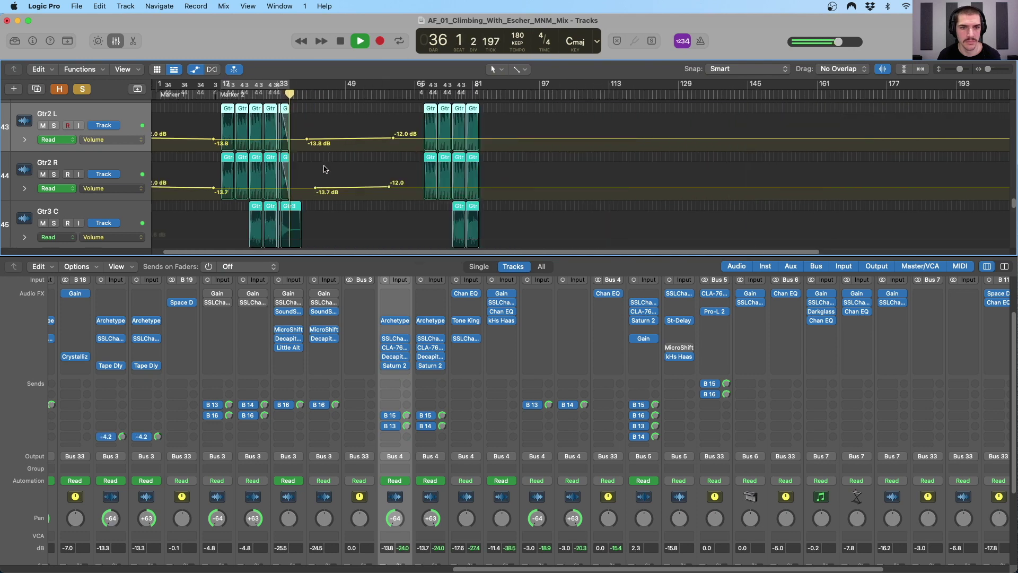
scroll(324, 170, "down", 3)
key("a")
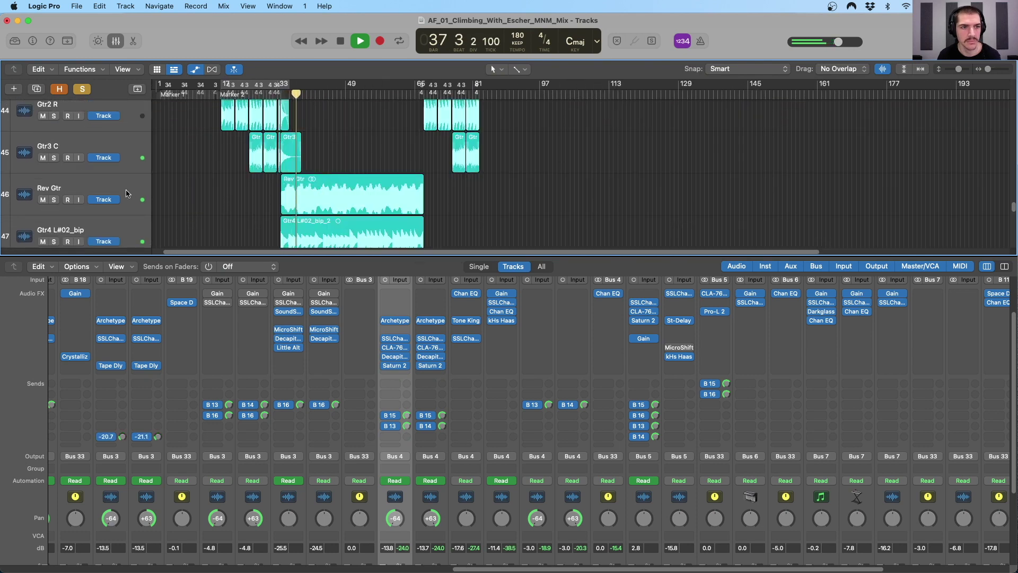
Select the Rev Gtr region, listen to that track soloed, return the solo to Gtr Clean and stop playback
left_click(319, 189)
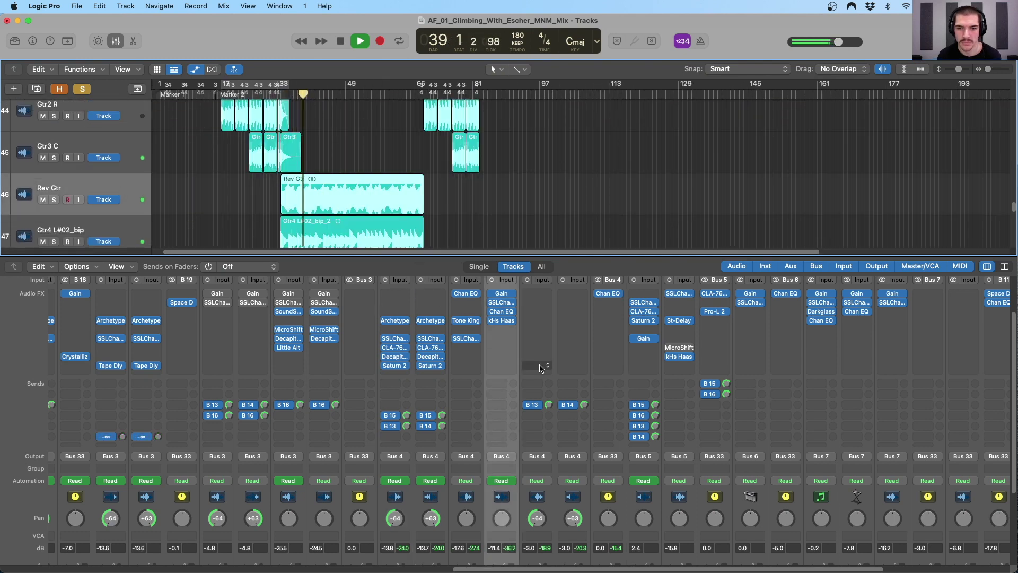
scroll(505, 454, "down", 4)
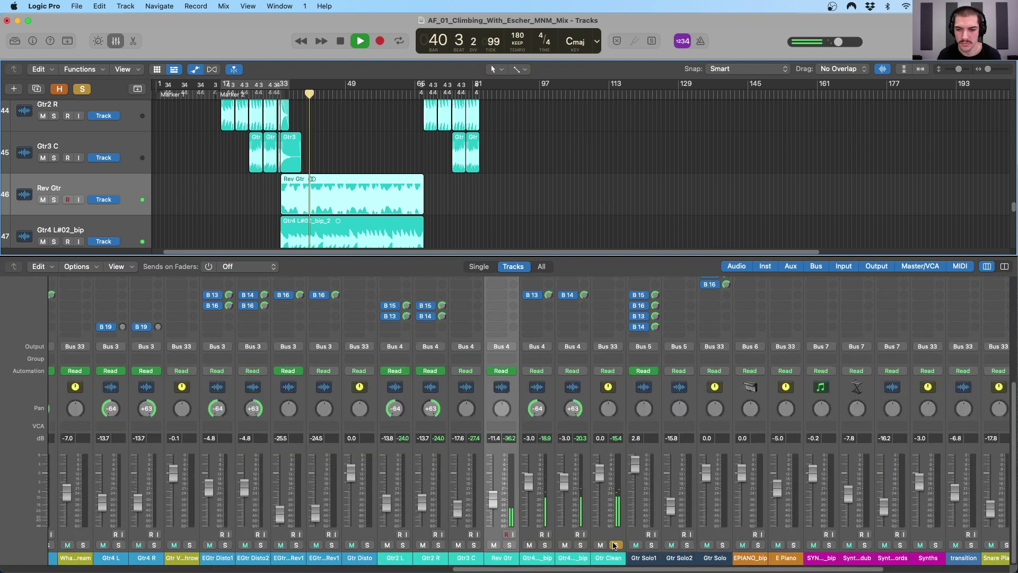
left_click(509, 545)
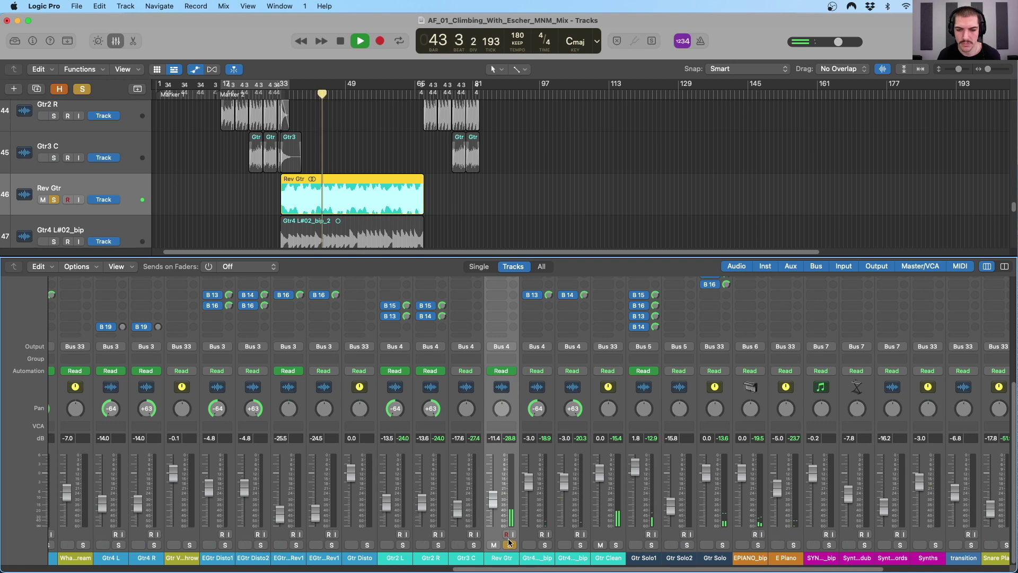
left_click(616, 545)
key("space")
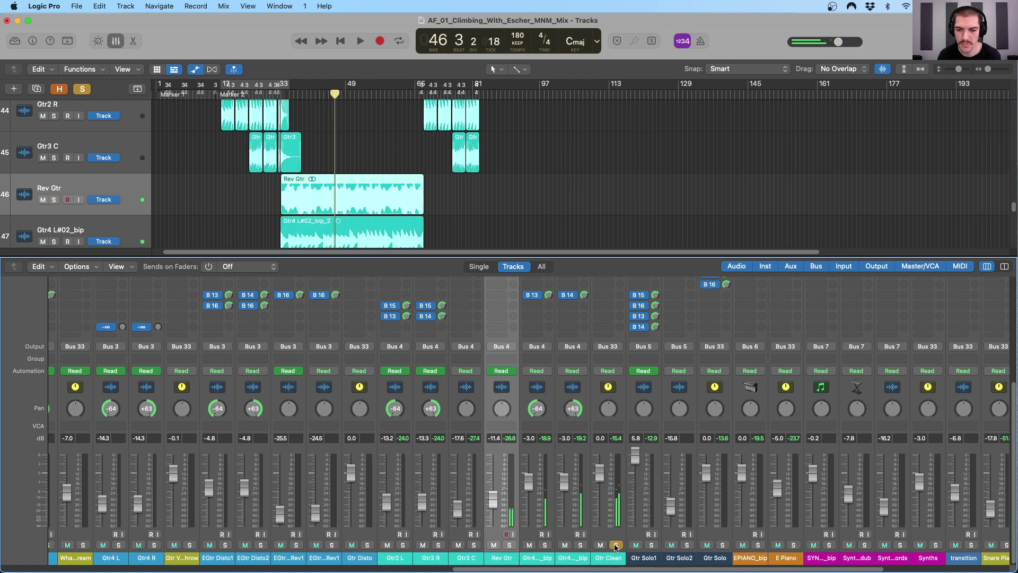
Unsolo Gtr Clean, select the Gtr2 L and Gtr2 R channels, and check where Gtr2 L's Bus 15 send goes
left_click(616, 545)
left_click(427, 398)
left_click(406, 398, "shift")
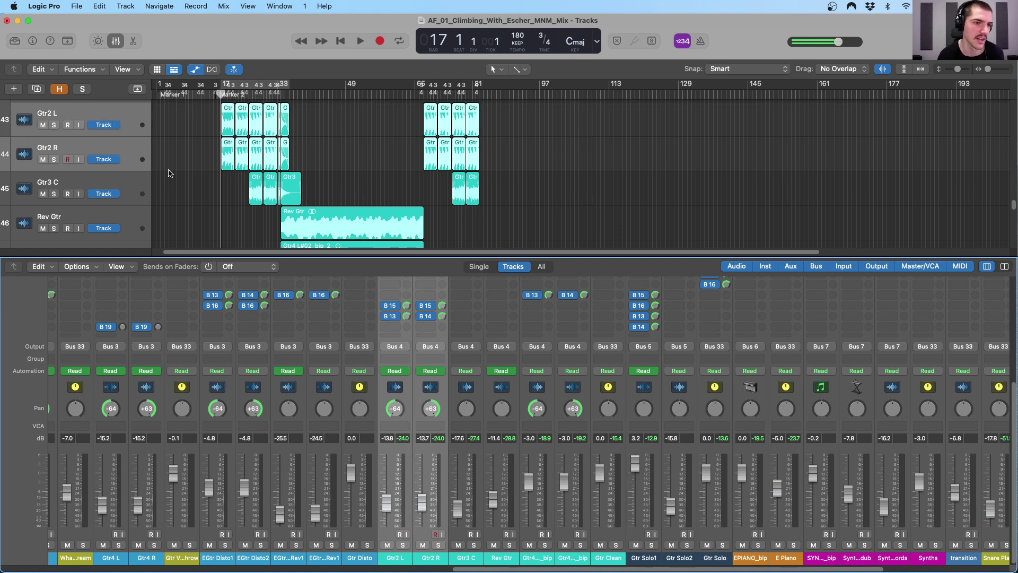
left_click(392, 306)
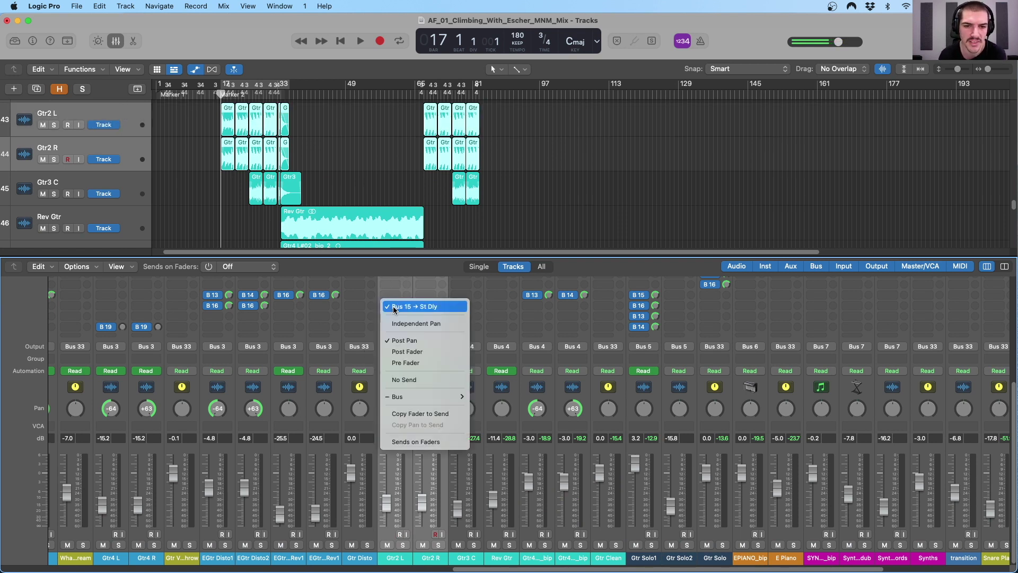
left_click(366, 364)
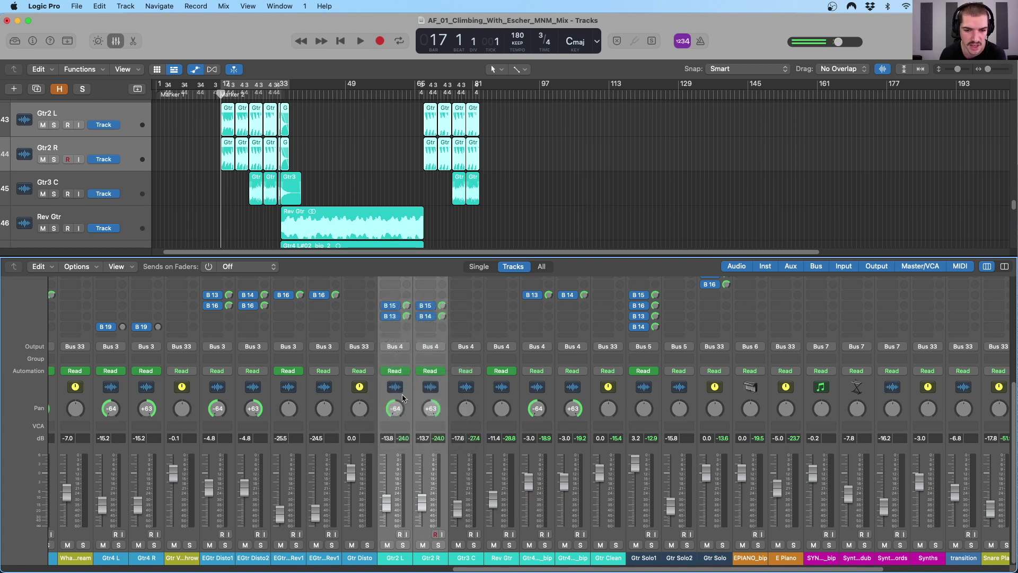
Check the destinations of the Bus 13 send on Gtr2 L and the Bus 14 send on Gtr2 R
left_click(407, 392)
left_click(392, 316)
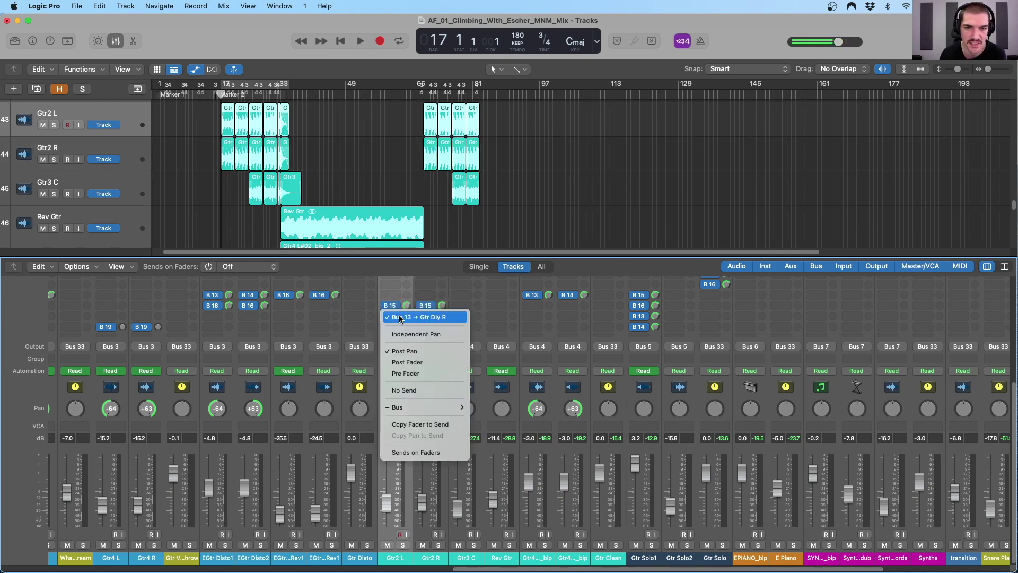
left_click(439, 401)
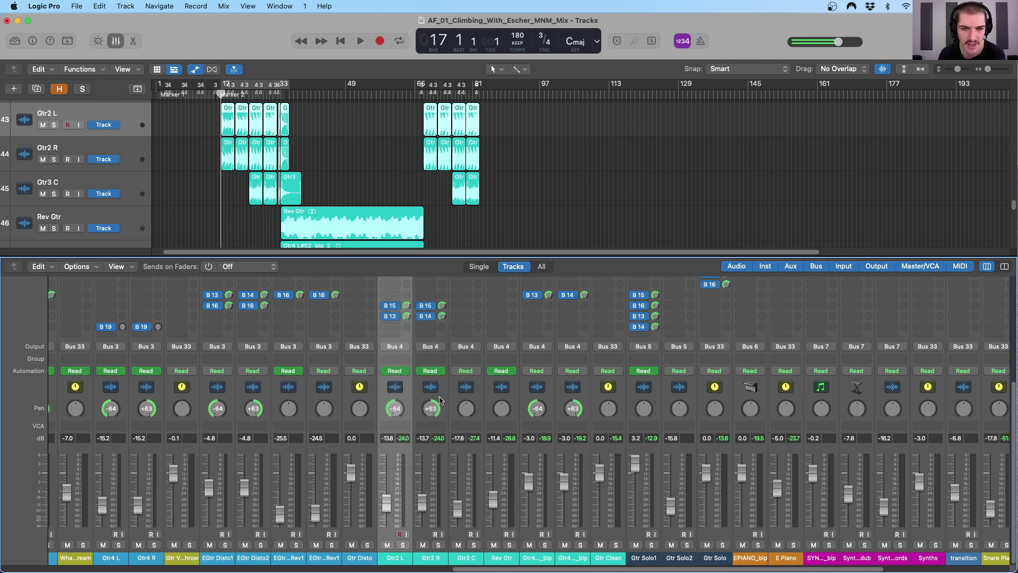
left_click(443, 399)
left_click(425, 316)
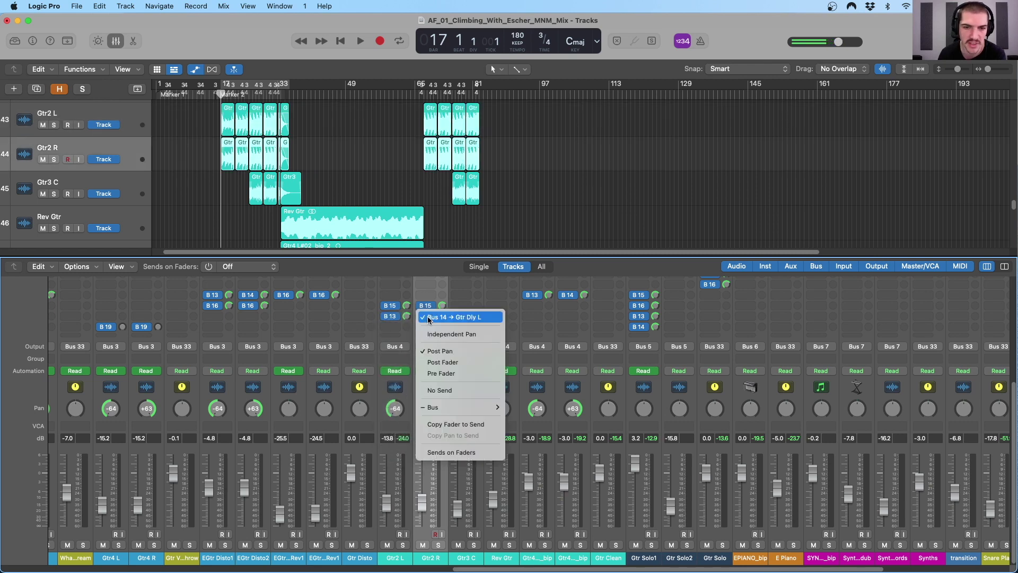
left_click(406, 338)
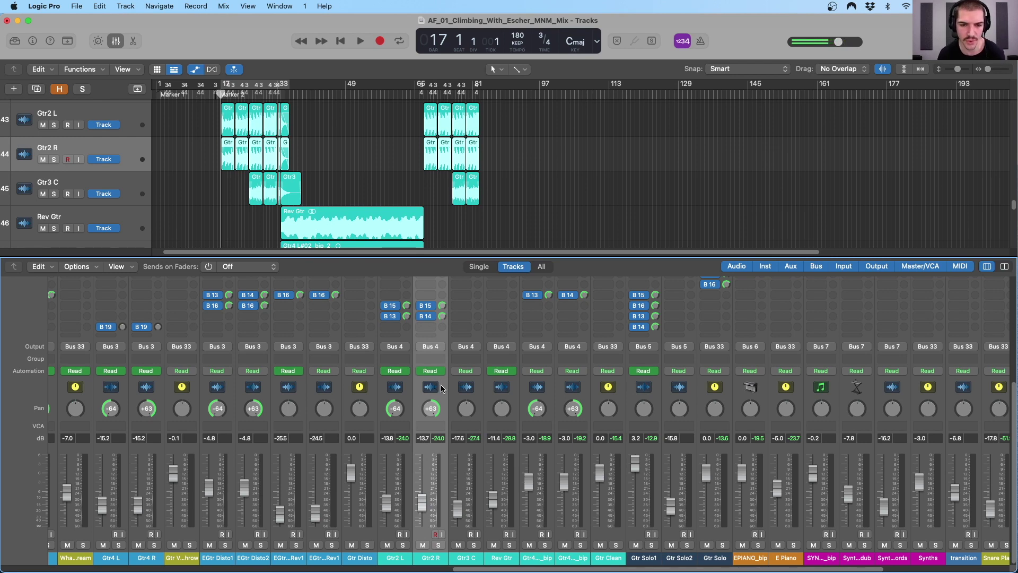
Open the Archetype Nolly plug-in on Gtr2 L, look over its amp and cabinet selection, and close it again
scroll(441, 384, "up", 5)
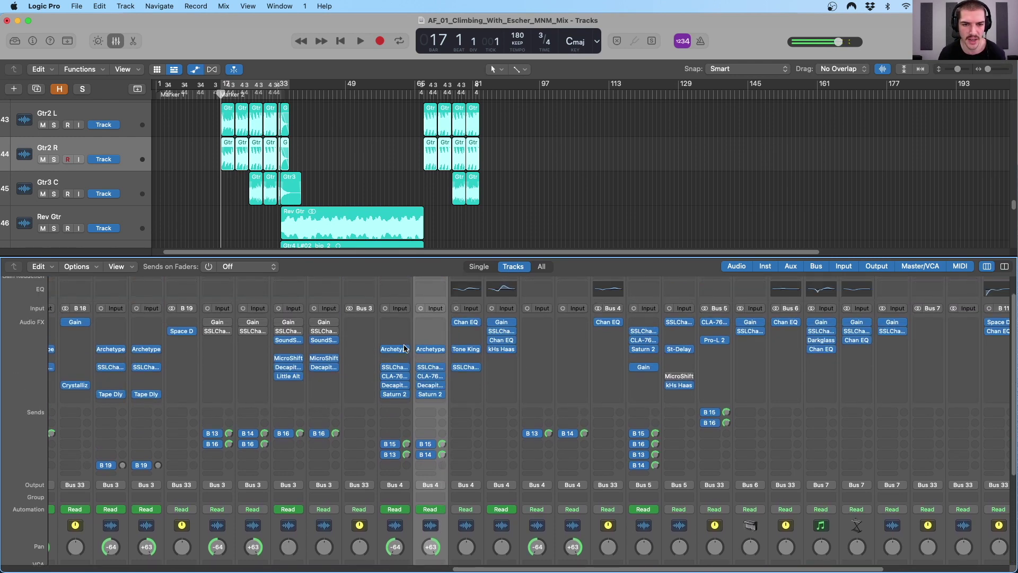
left_click(400, 352)
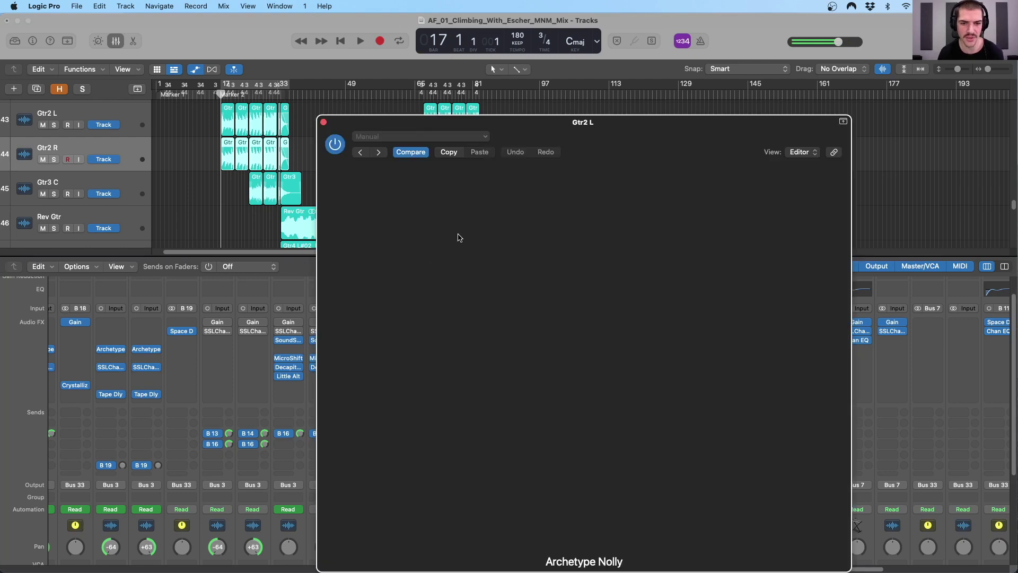
left_click_drag(550, 121, 598, 70)
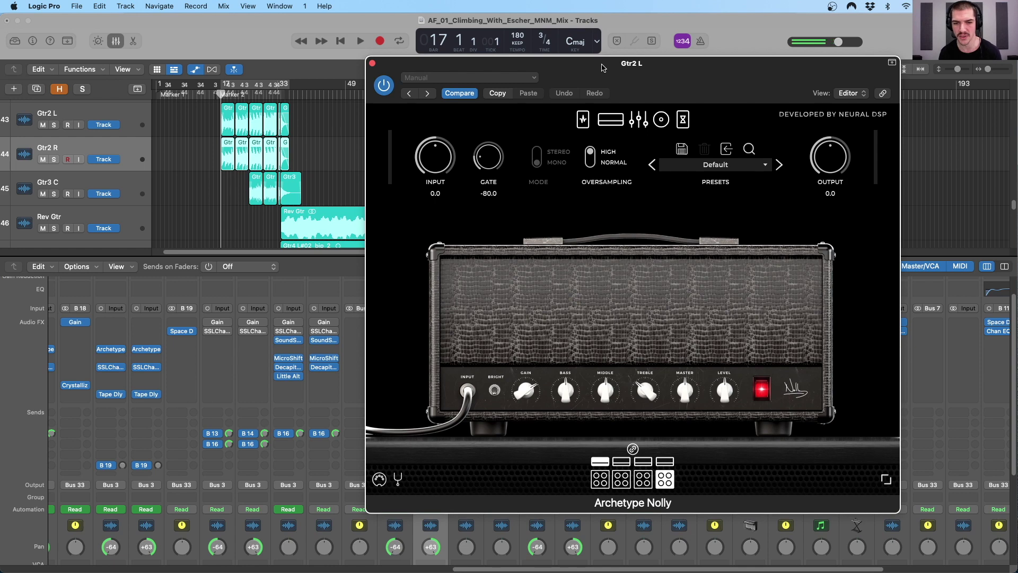
left_click(599, 465)
left_click(665, 480)
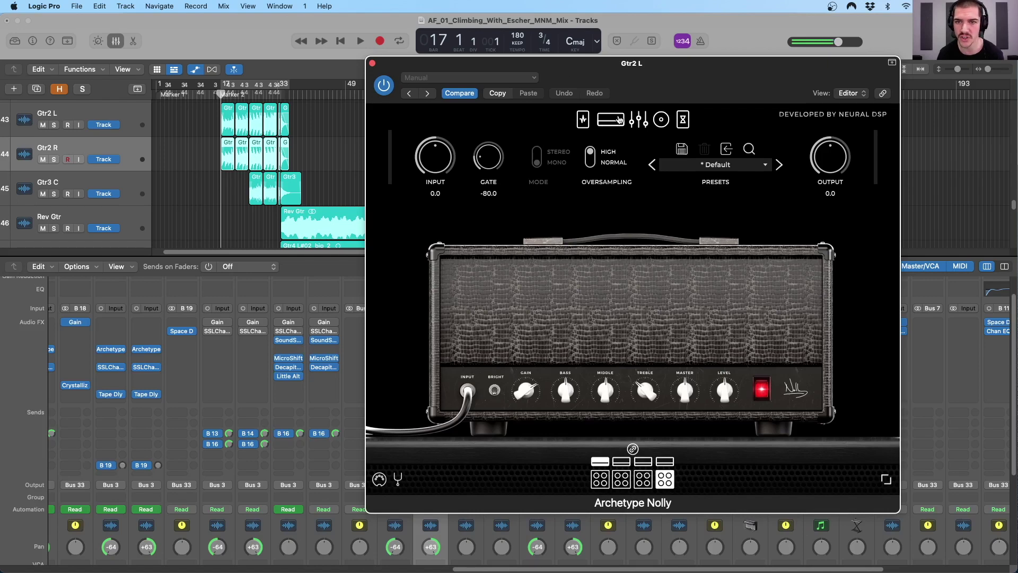
left_click(372, 62)
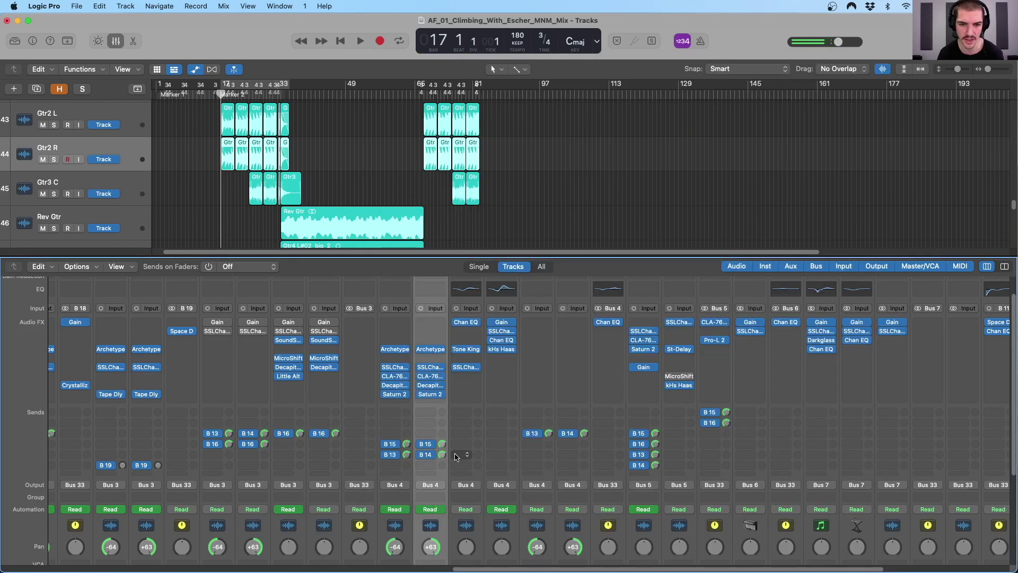
Open the SSLChannel plug-in on Gtr2 L and move its window clear of the Gtr2 channel strips
left_click(397, 369)
left_click_drag(396, 155, 582, 116)
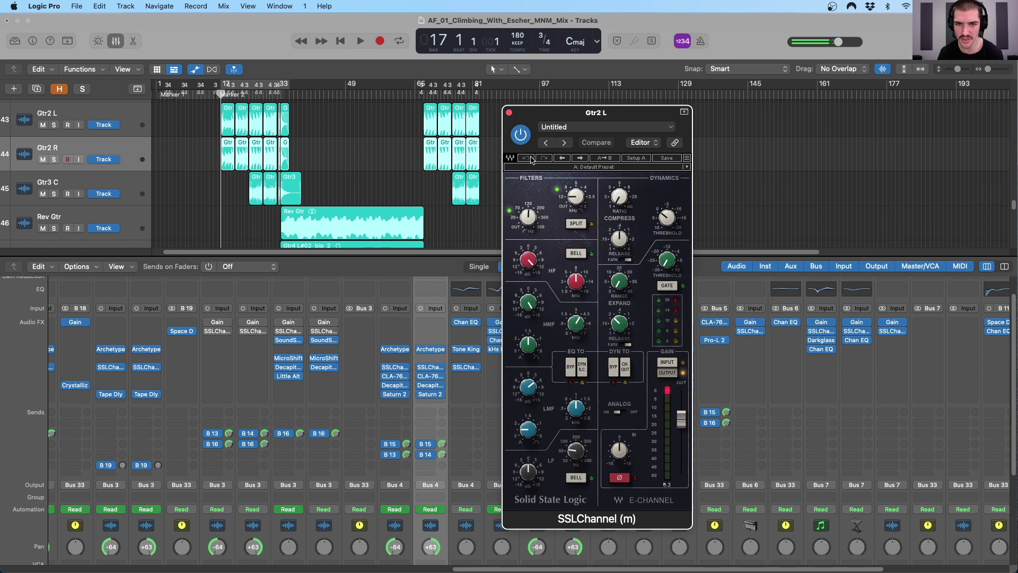
left_click_drag(523, 118, 553, 110)
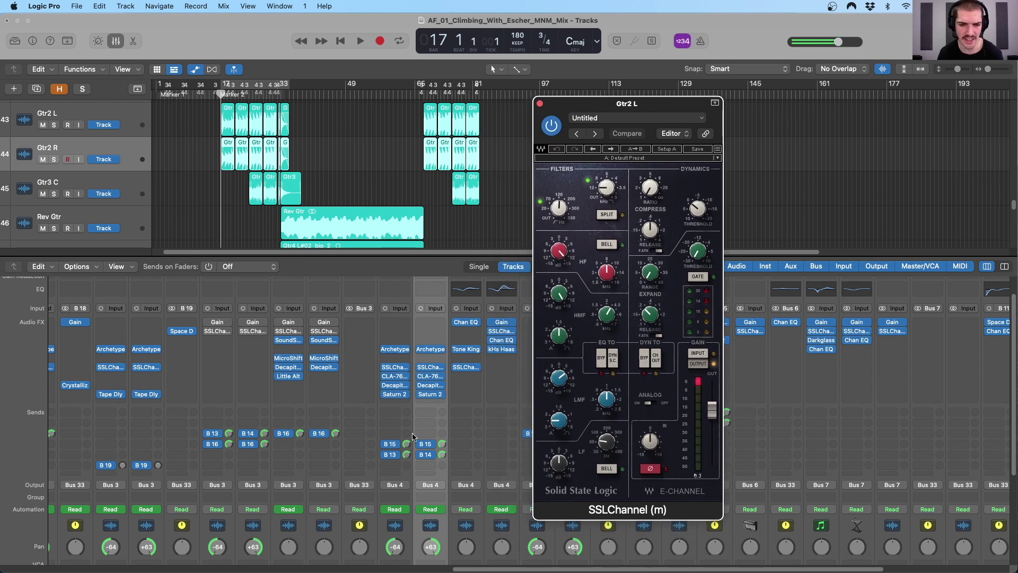
Select the Gtr2 L and Gtr2 R channels together, solo both and start playback
left_click(410, 544)
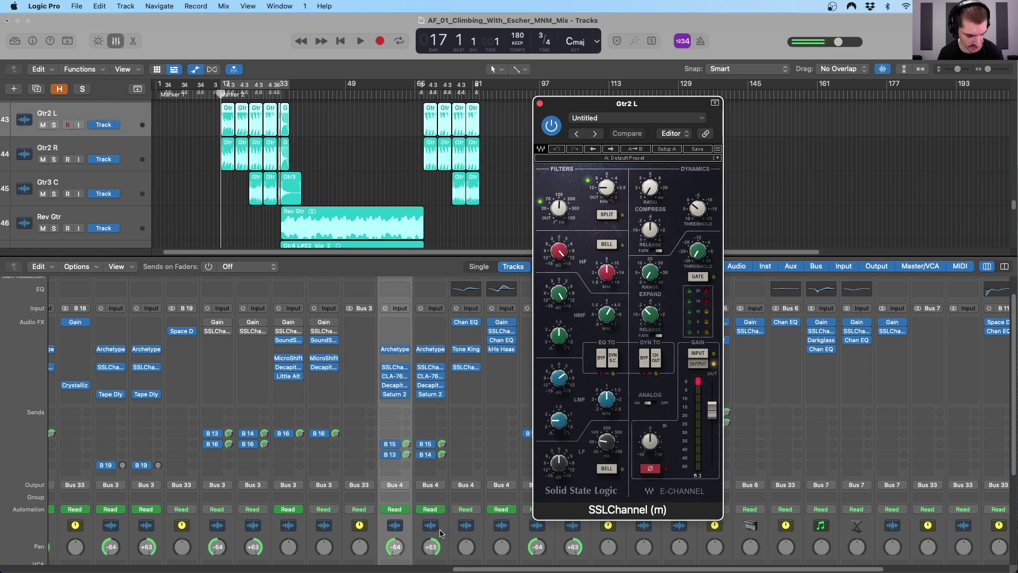
right_click(441, 537)
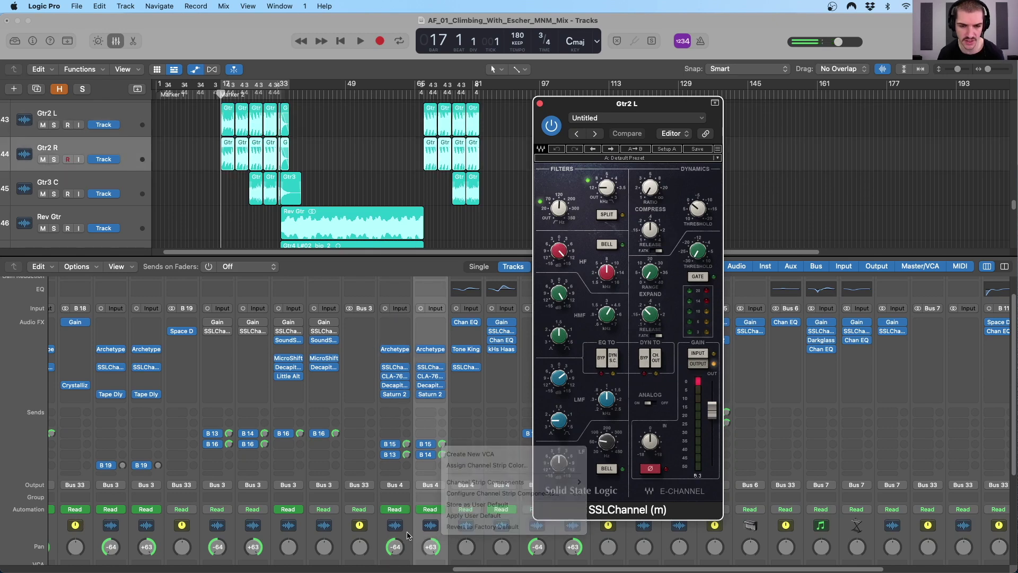
left_click(409, 406)
scroll(409, 406, "up", 2)
key("s")
key("space")
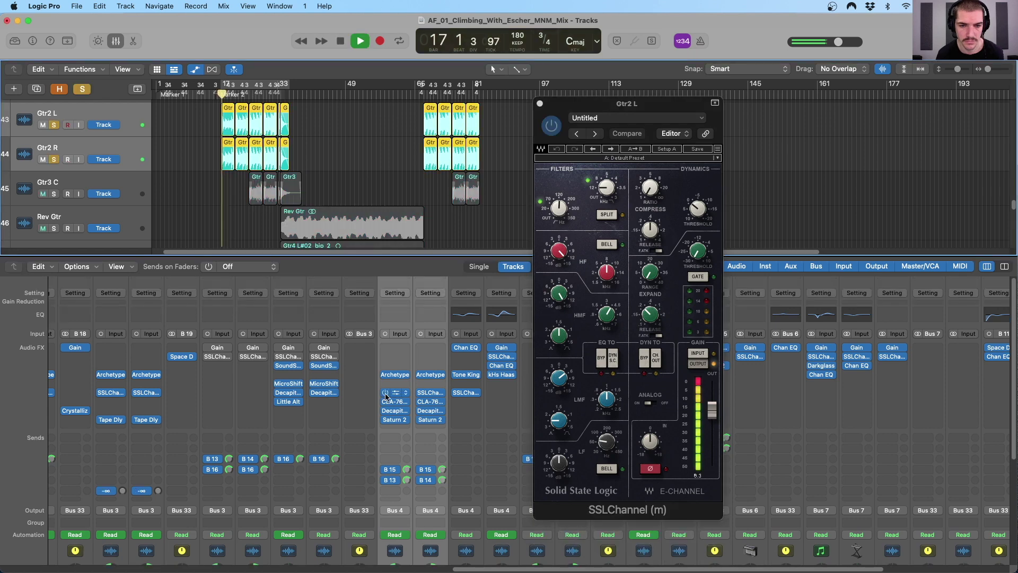
Compare the soloed guitars with SSLChannel bypassed and re-enabled, stop playback and clear the solos
left_click(386, 393)
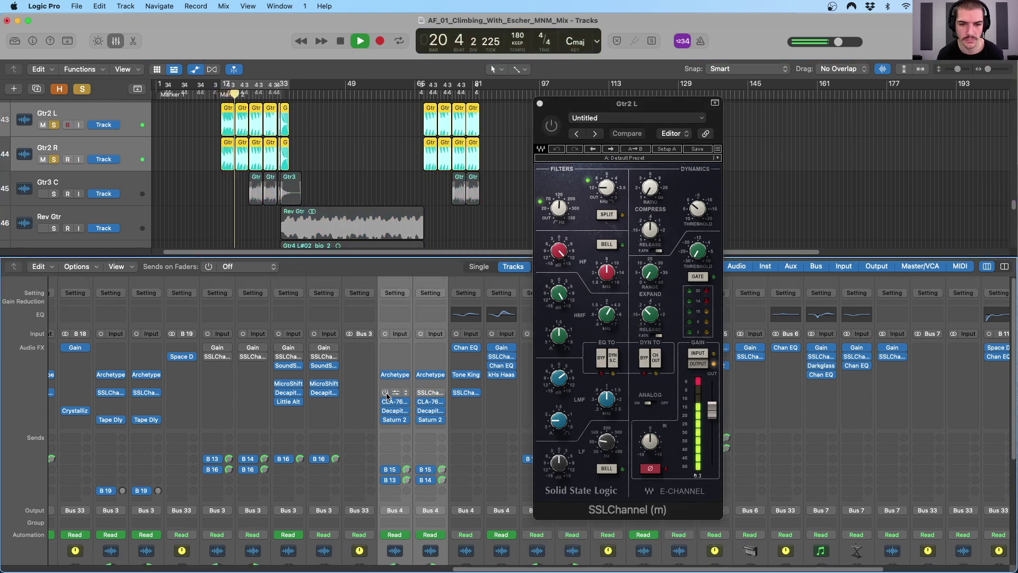
left_click(386, 392)
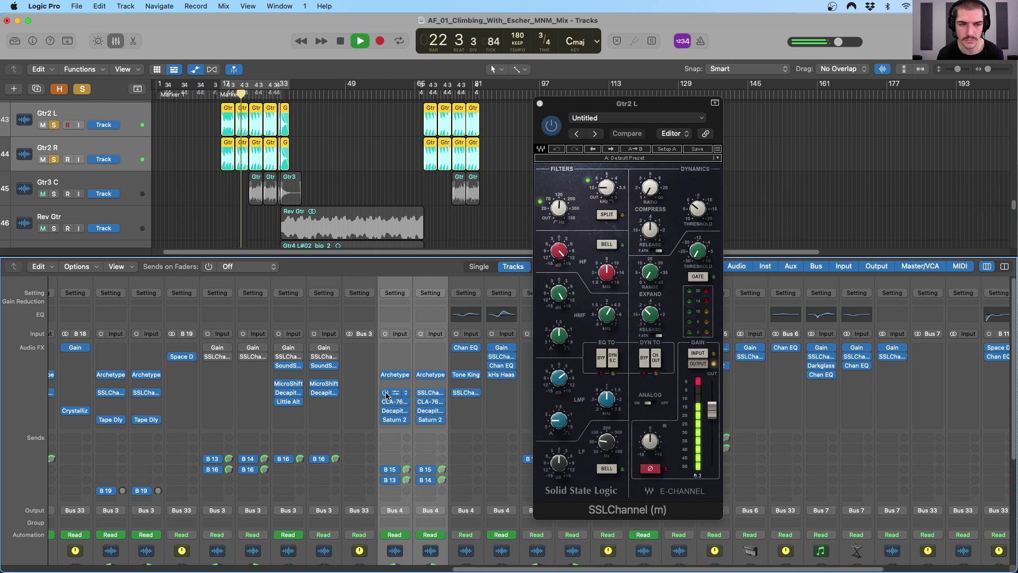
key("space")
left_click(82, 88)
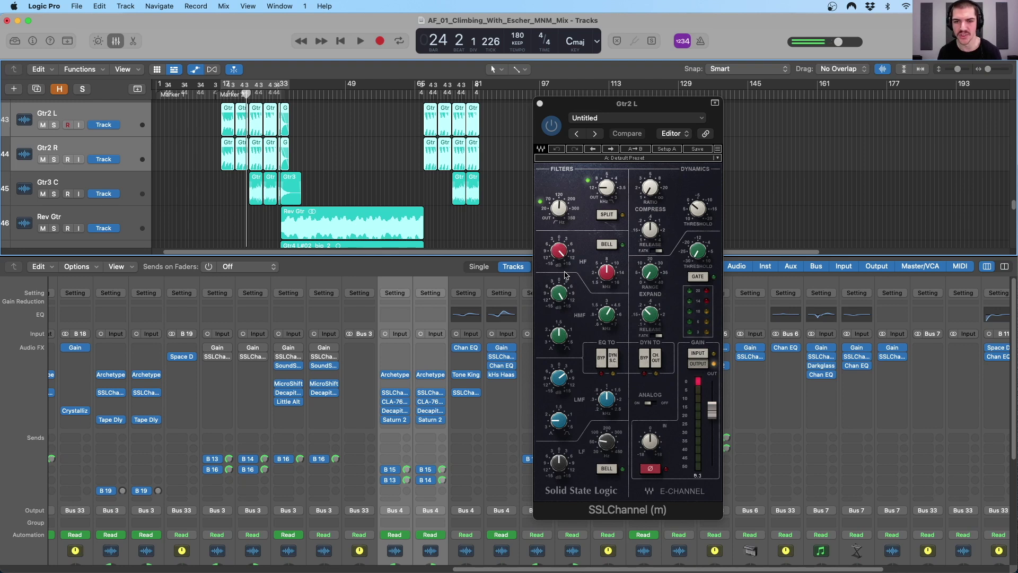
Examine the HF gain on Gtr2 L's SSLChannel and shift the plug-in window slightly aside
left_click(561, 251)
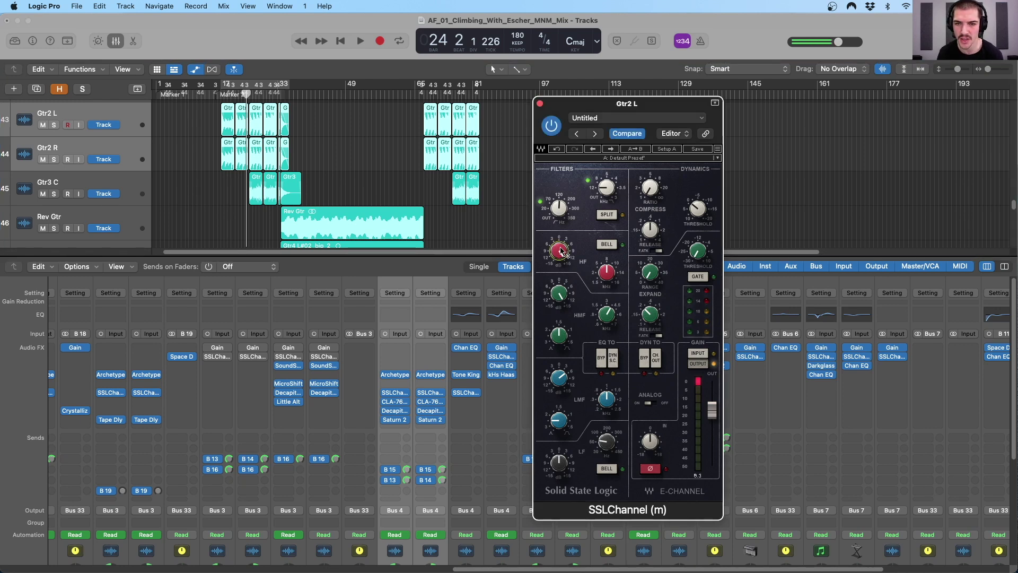
left_click_drag(563, 252, 566, 256)
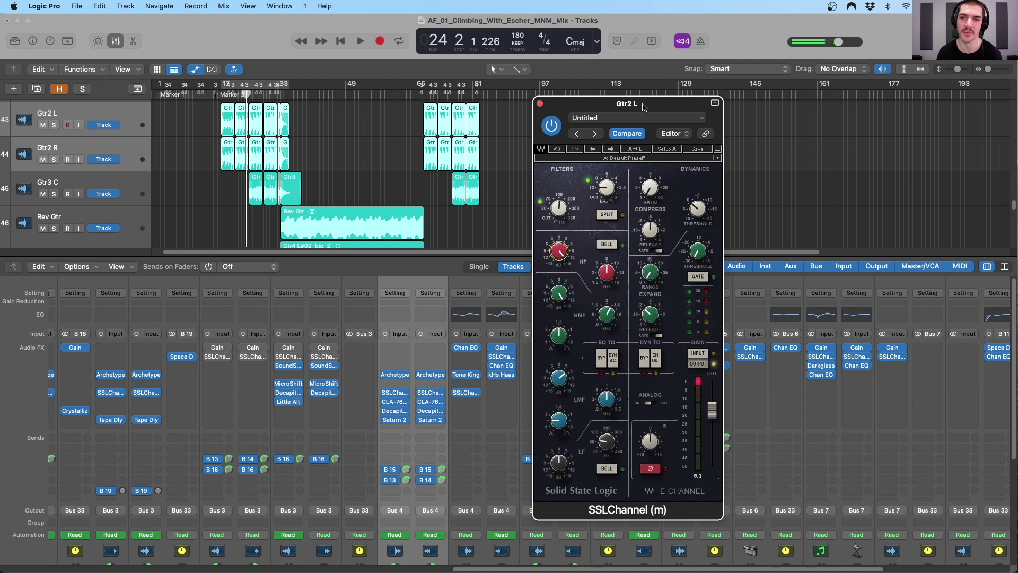
mouse_move(643, 108)
left_mouse_down()
mouse_move(664, 105)
mouse_move(654, 106)
left_mouse_up()
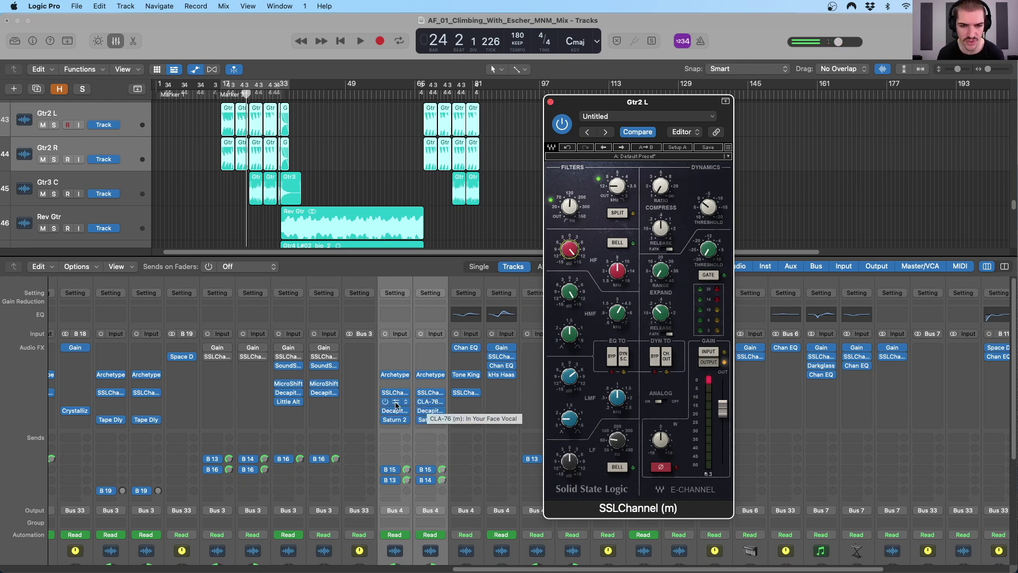
Show the CLA-76 compressors of Gtr2 L and Gtr2 R together and watch their gain reduction during a short playback
left_click(428, 406)
left_click_drag(527, 156, 544, 91)
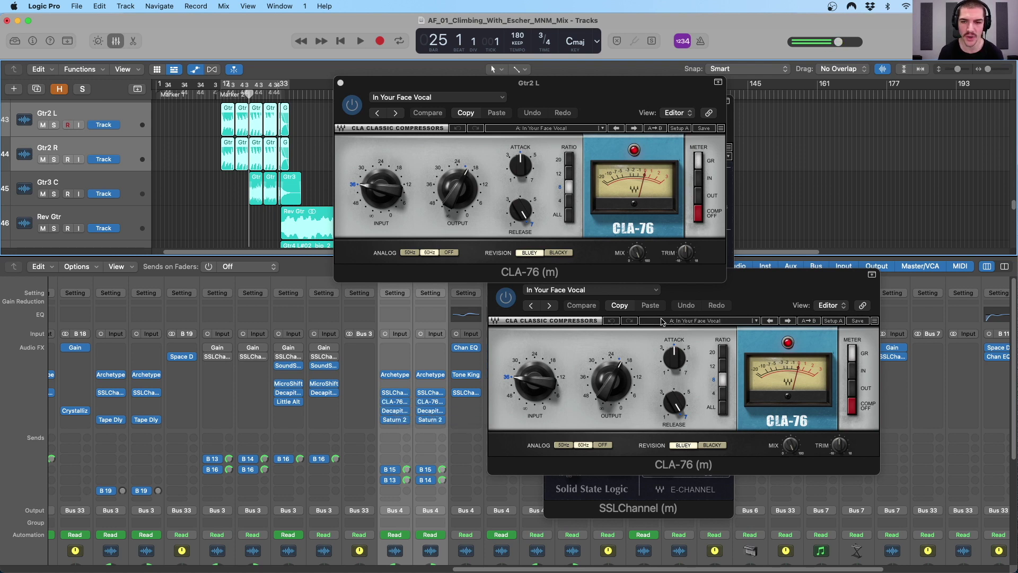
left_click(778, 284)
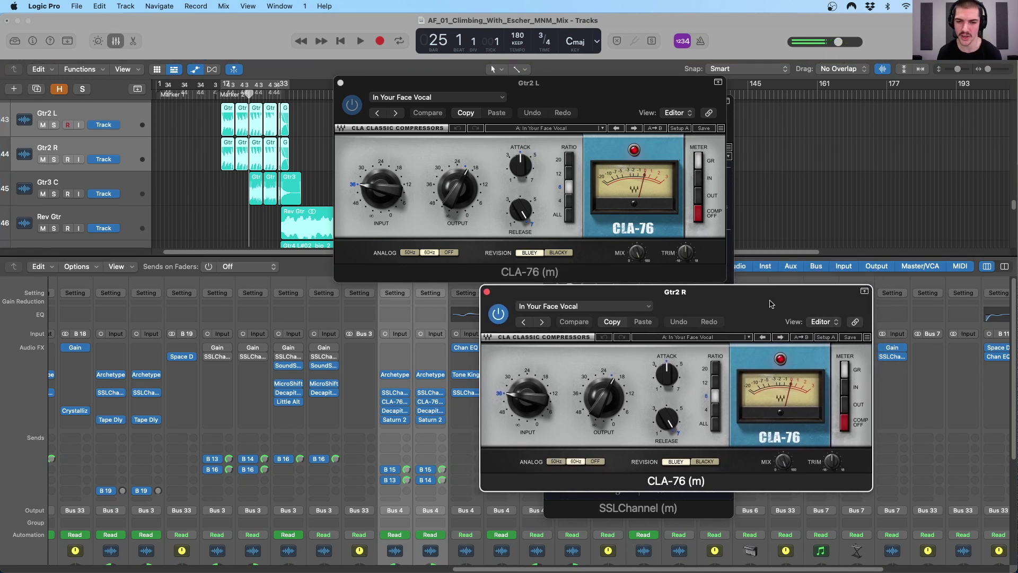
left_click_drag(771, 303, 769, 304)
key("space")
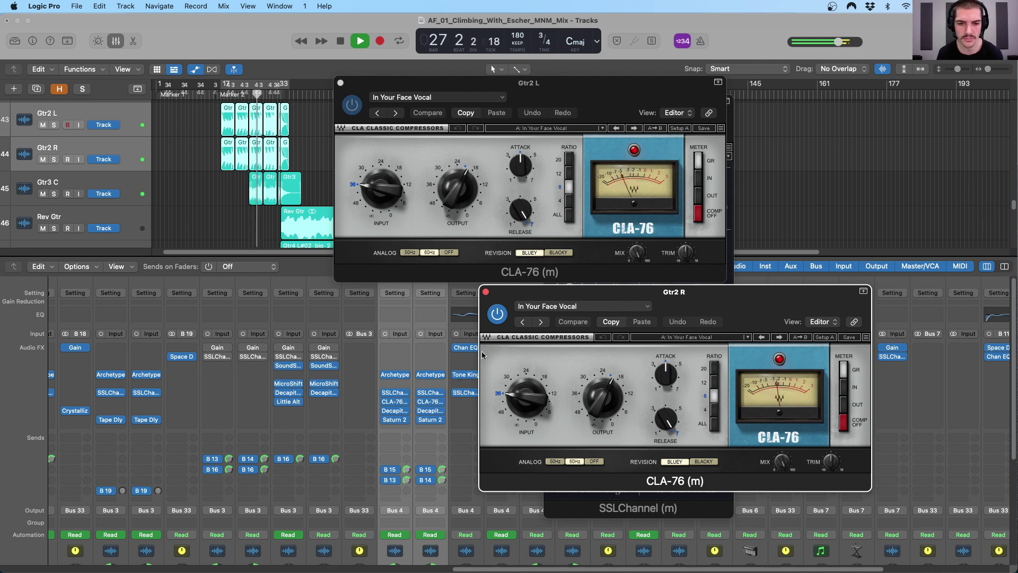
mouse_move(394, 414)
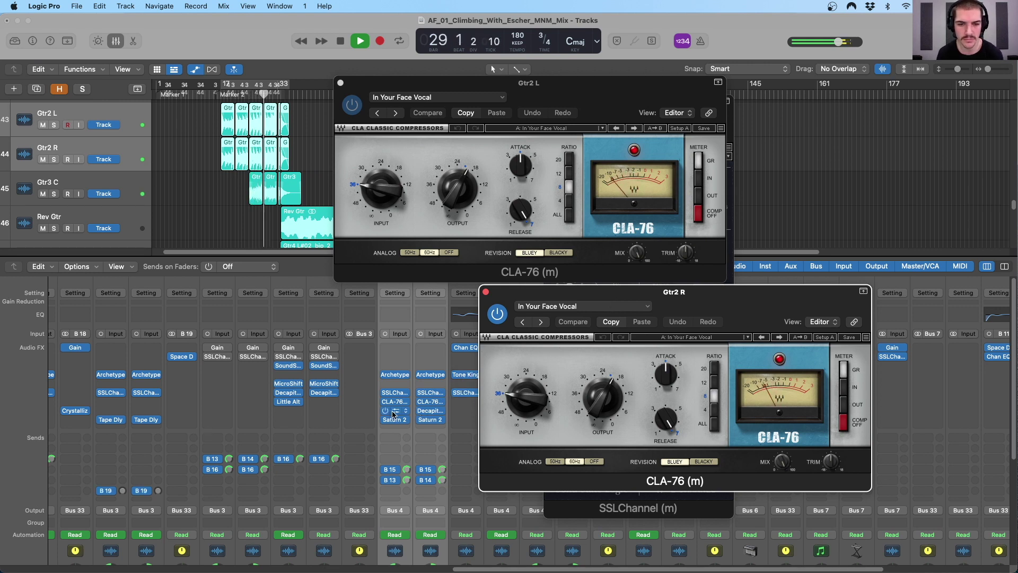
key("space")
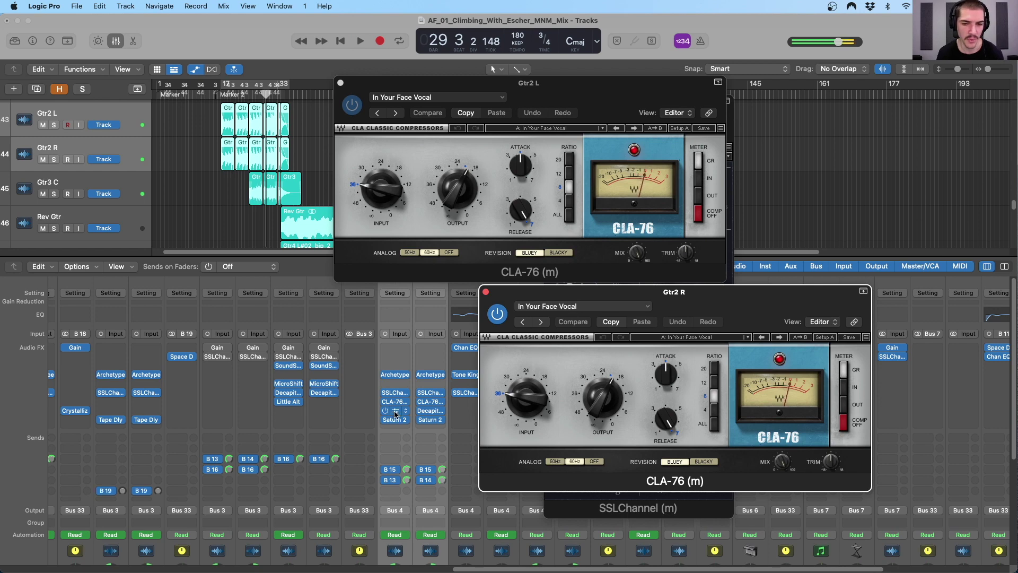
Inspect the Decapitator and Saturn 2 settings on Gtr2 L one after the other, closing each plug-in
left_click(395, 414)
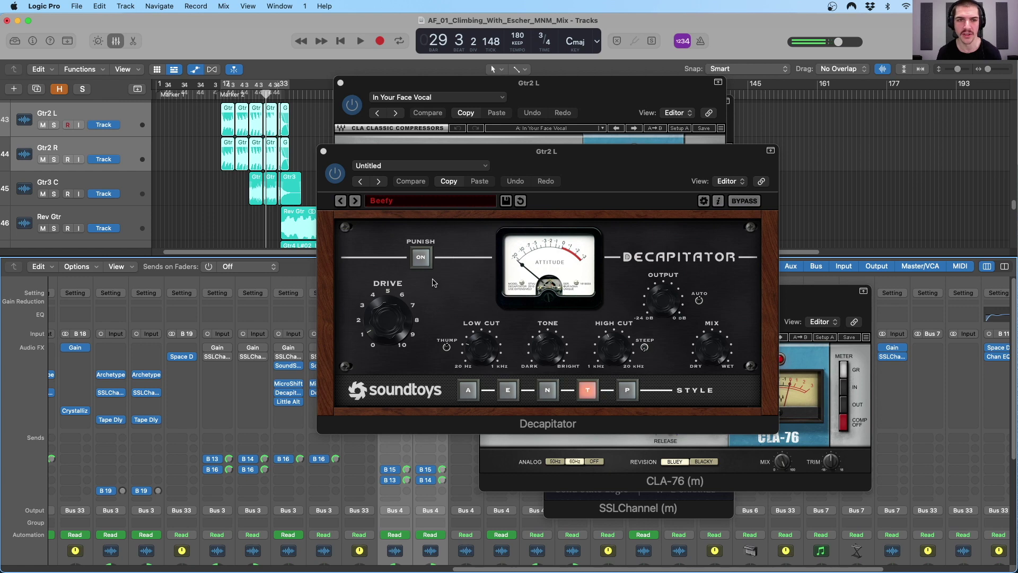
left_click(322, 153)
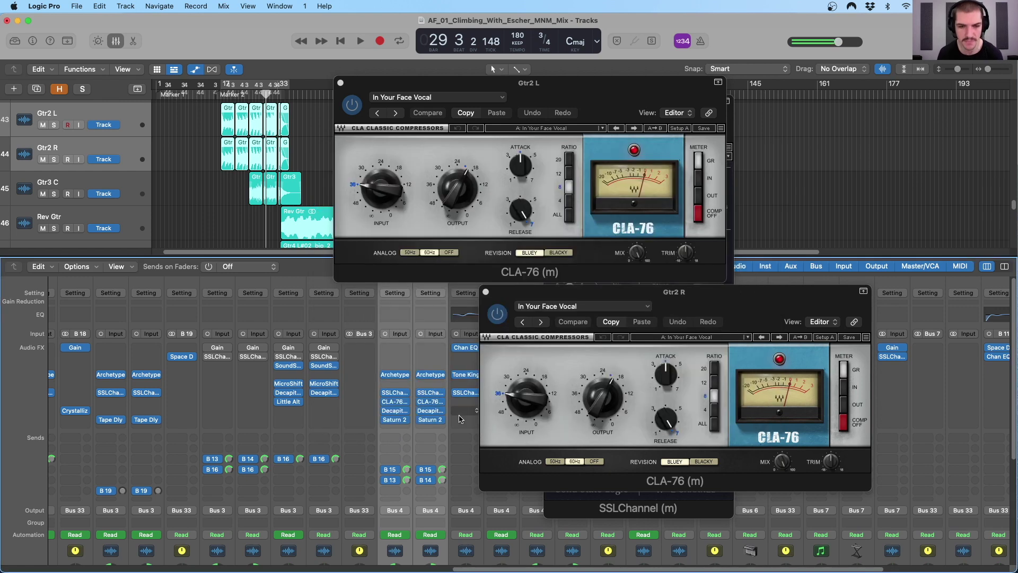
left_click(395, 419)
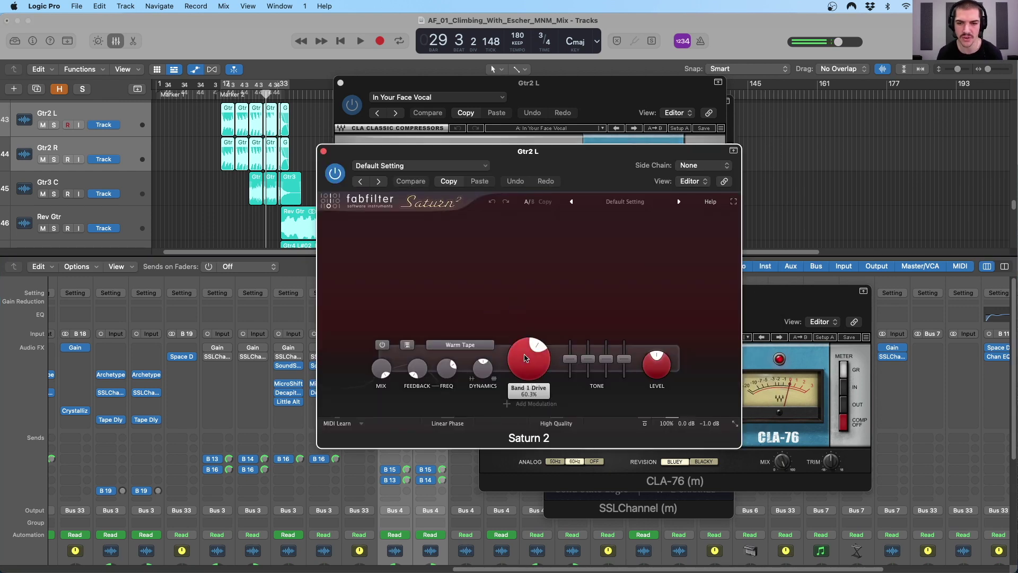
left_click(324, 153)
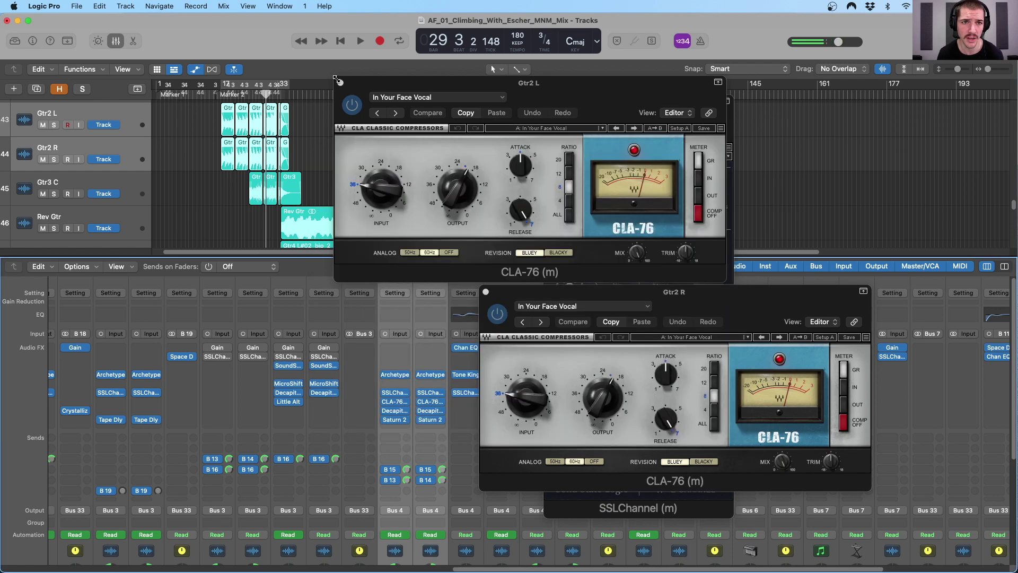
Close both CLA-76 windows and the SSLChannel window
left_click(340, 83)
left_click(486, 292)
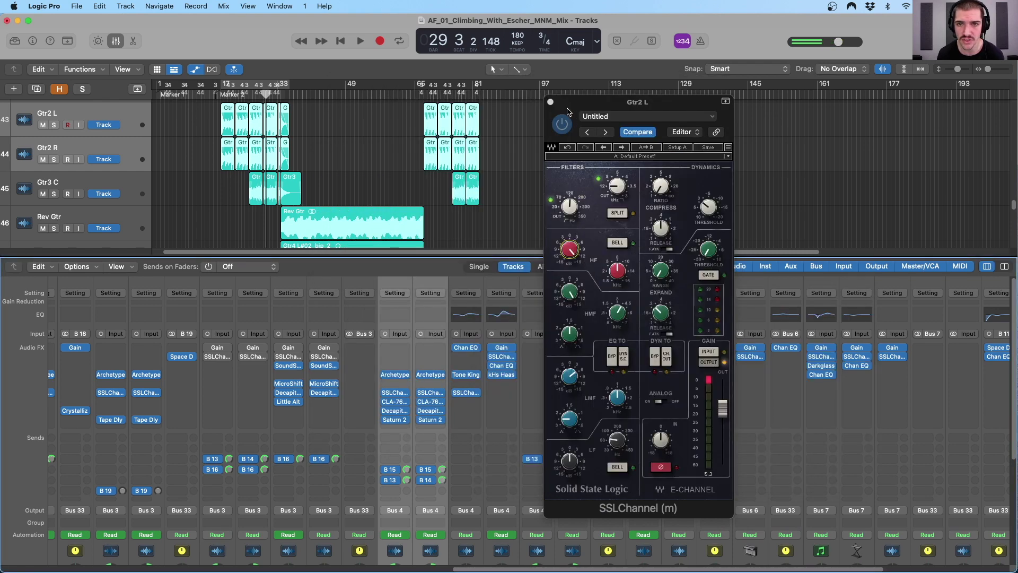
left_click(550, 102)
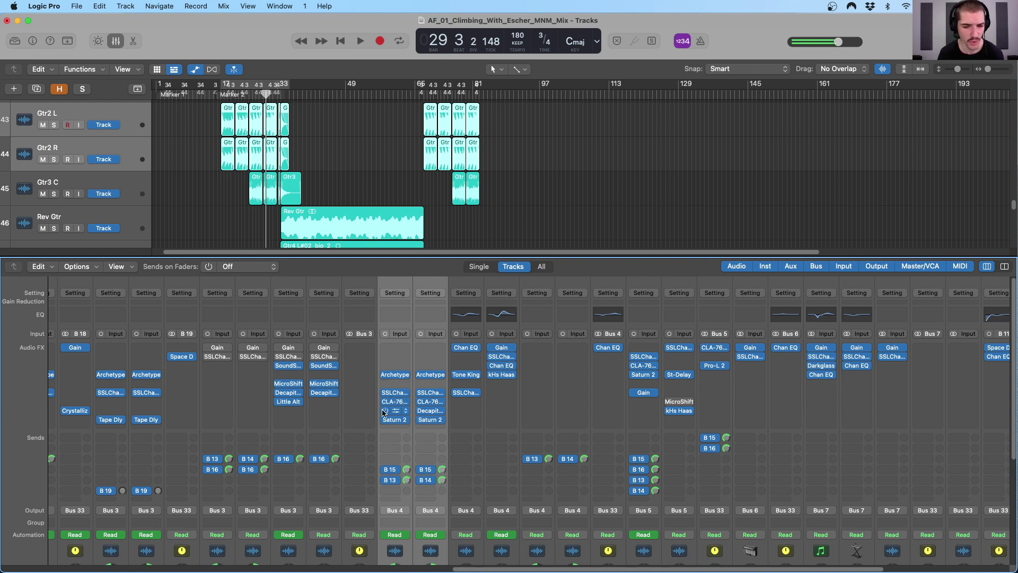
Play Gtr2 L and Gtr2 R soloed to hear their processing, and unsolo them while playback continues
mouse_move(383, 394)
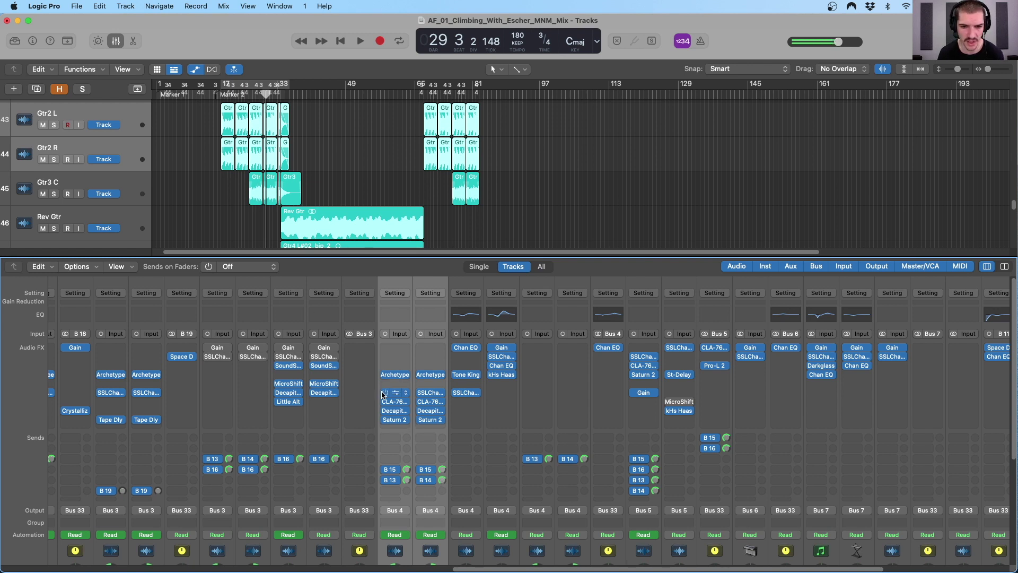
left_click(55, 125)
key("space")
mouse_move(385, 422)
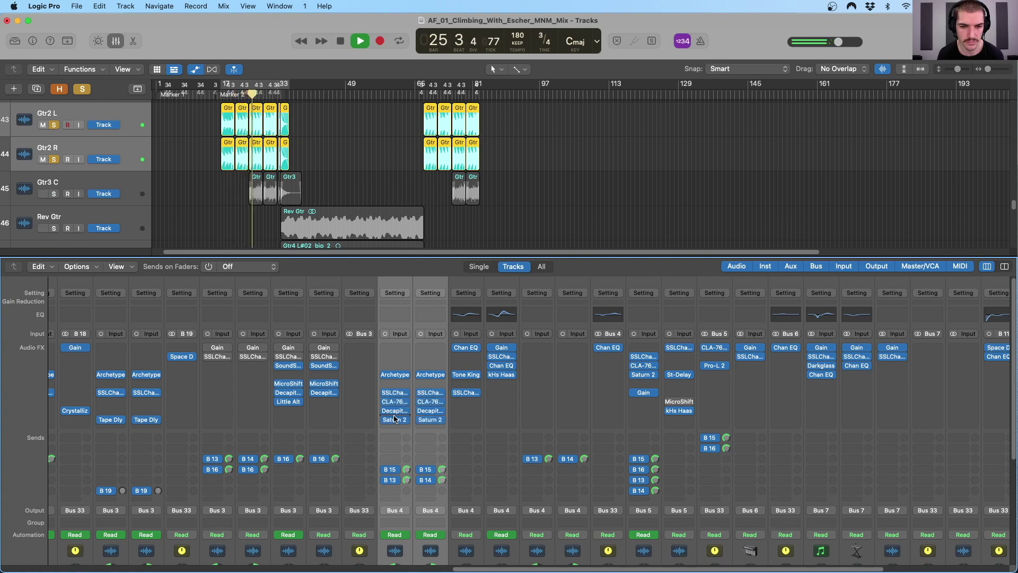
scroll(395, 451, "down", 5)
left_click(403, 544)
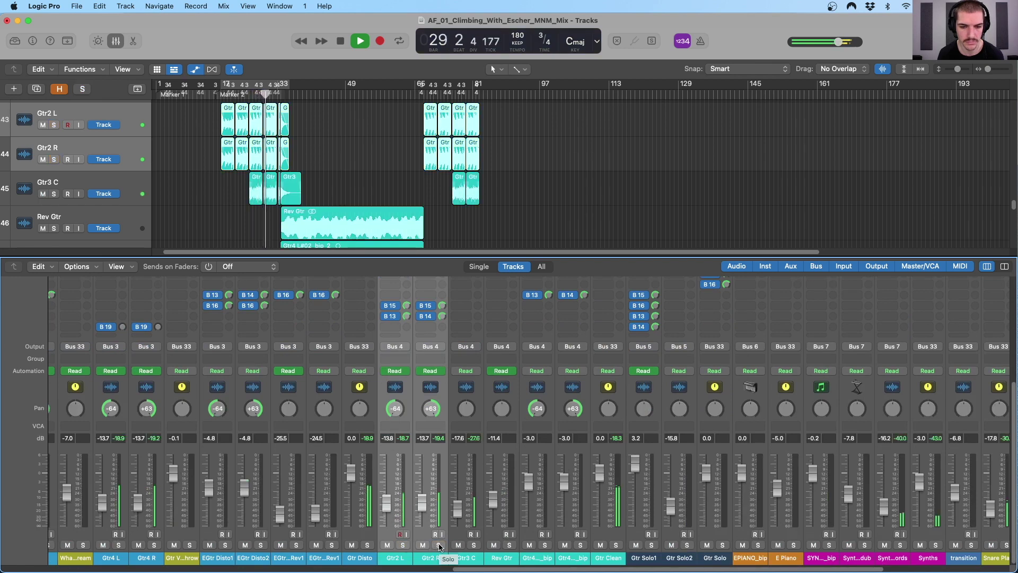
Compare Gtr2 L and R in the full mix from about bar 17 with SSLChannel, CLA-76, Decapitator and Saturn 2 bypassed and re-enabled; stop playback
scroll(393, 403, "up", 5)
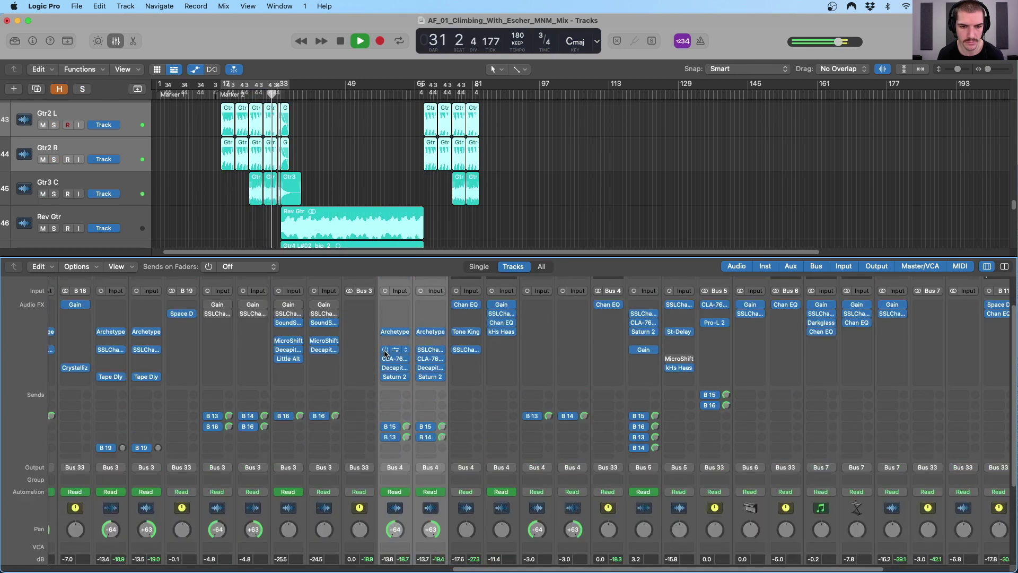
left_click(225, 86)
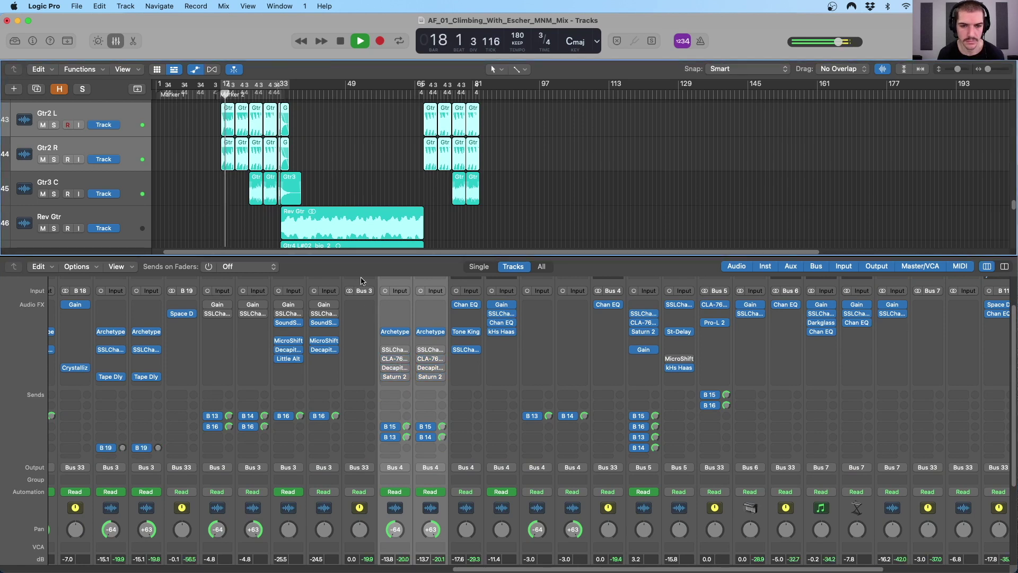
mouse_move(386, 377)
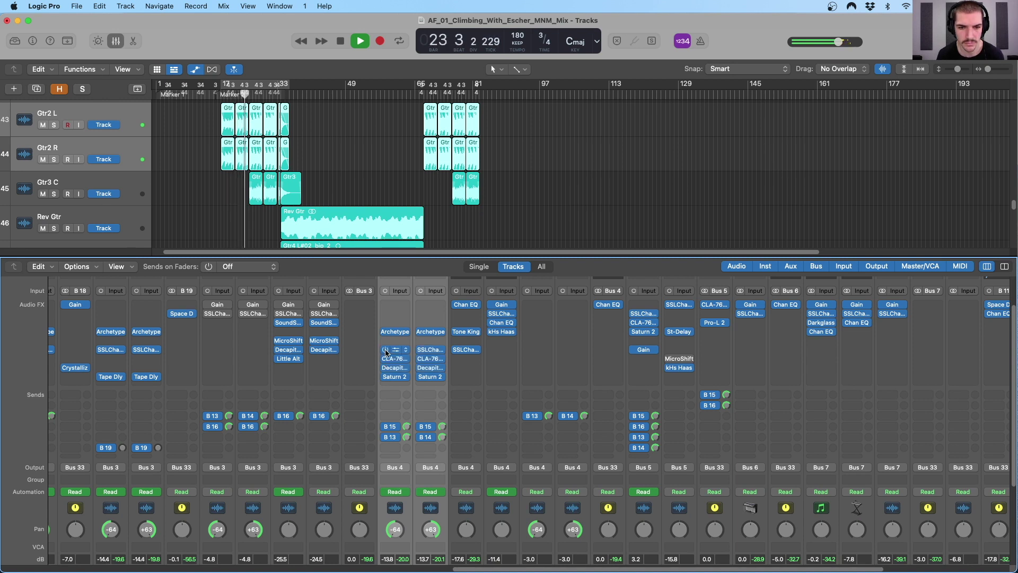
scroll(408, 477, "down", 5)
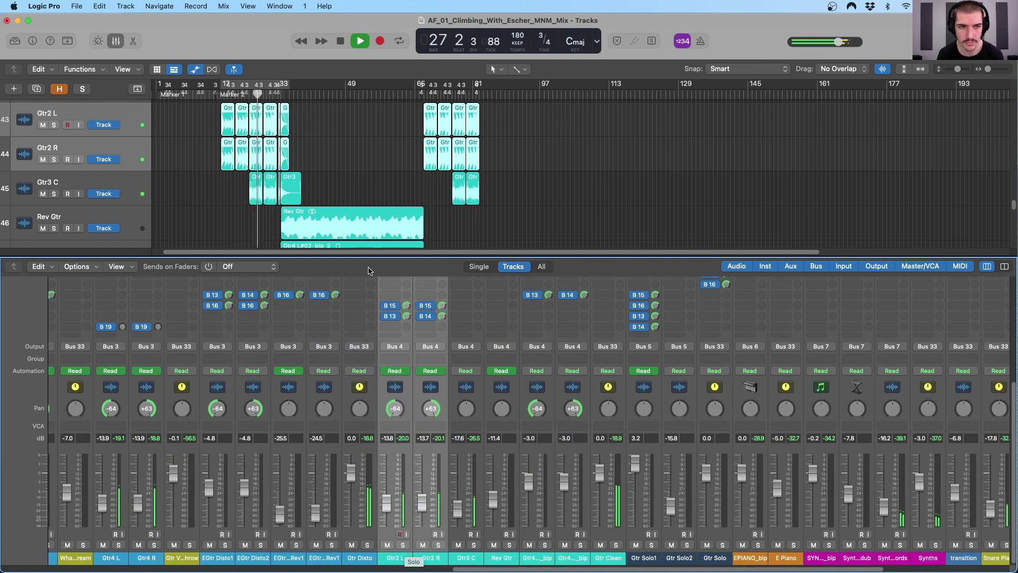
key("space")
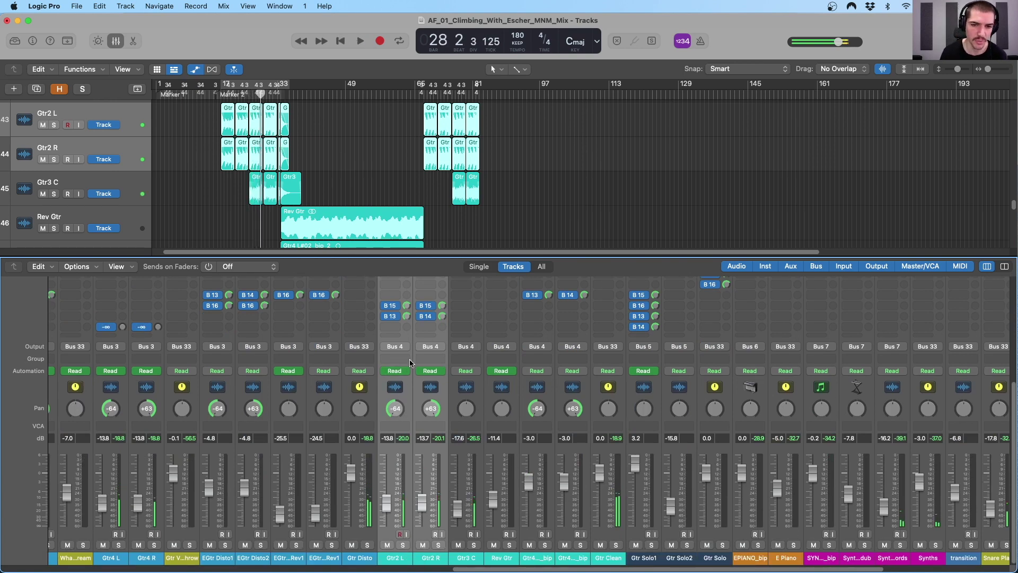
Inspect the SSLChannel and CLA-76 settings on Gtr2 L, and close both plug-in windows
scroll(408, 361, "up", 5)
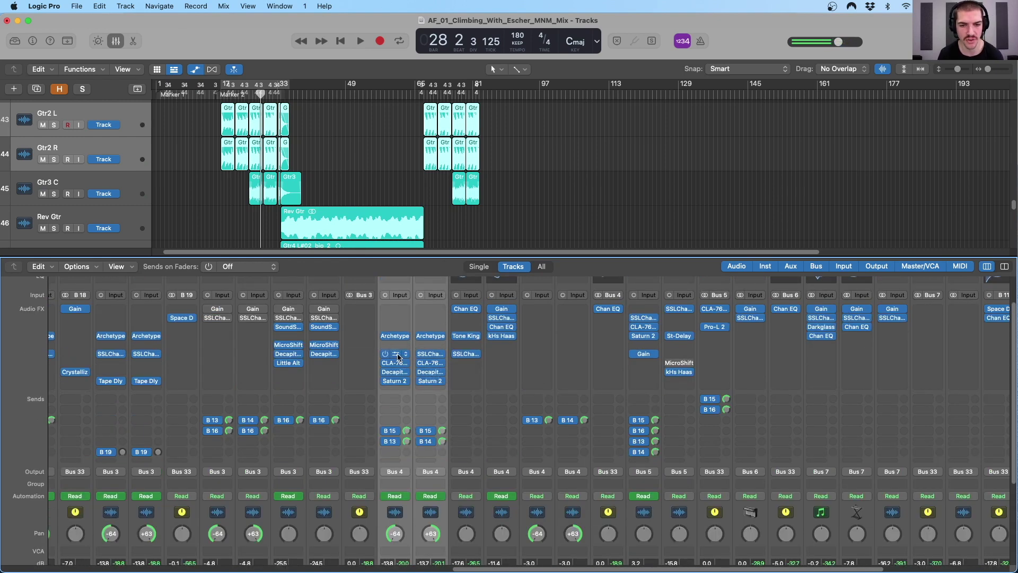
scroll(391, 334, "down", 2)
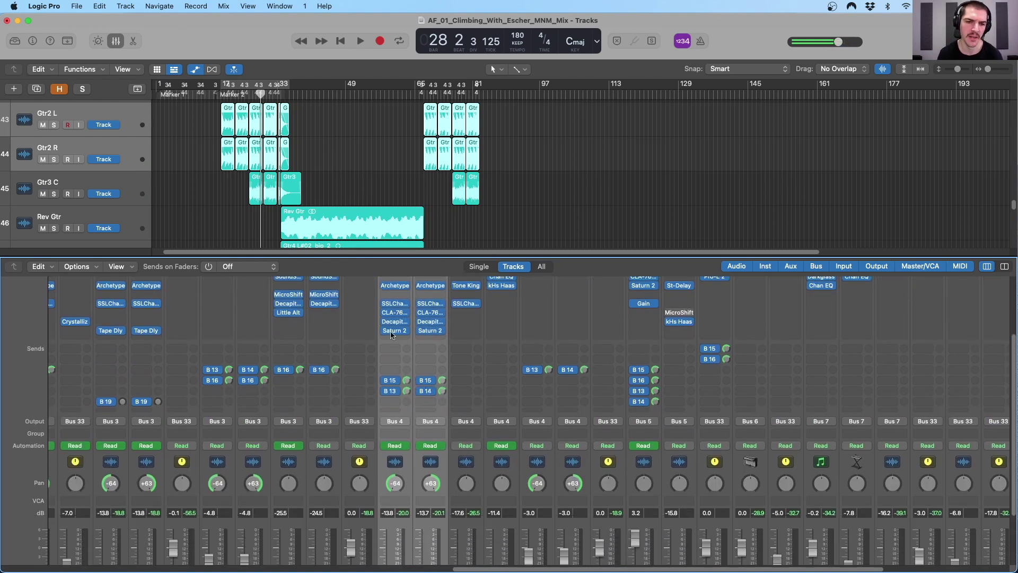
left_click(393, 305)
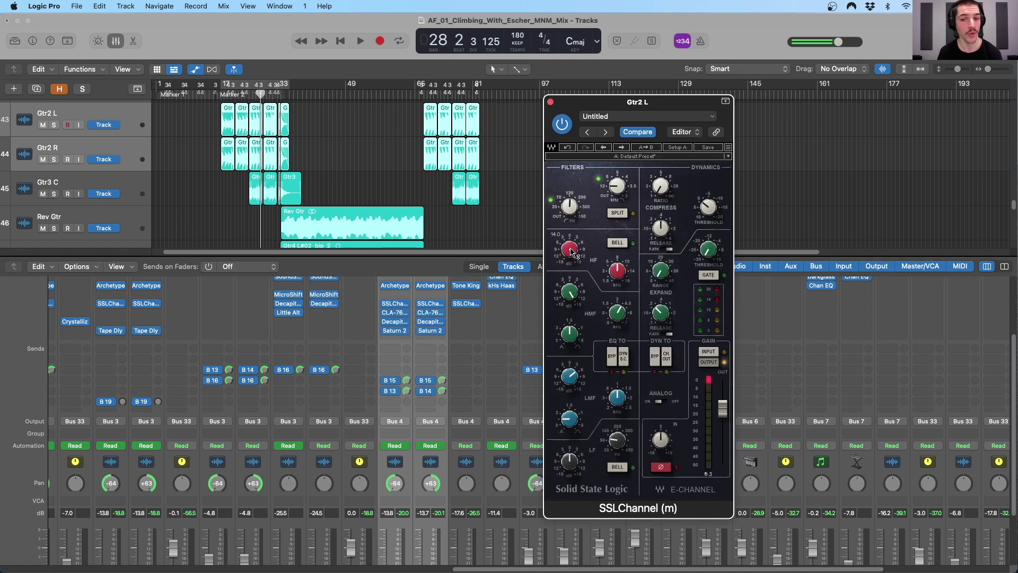
left_click(396, 314)
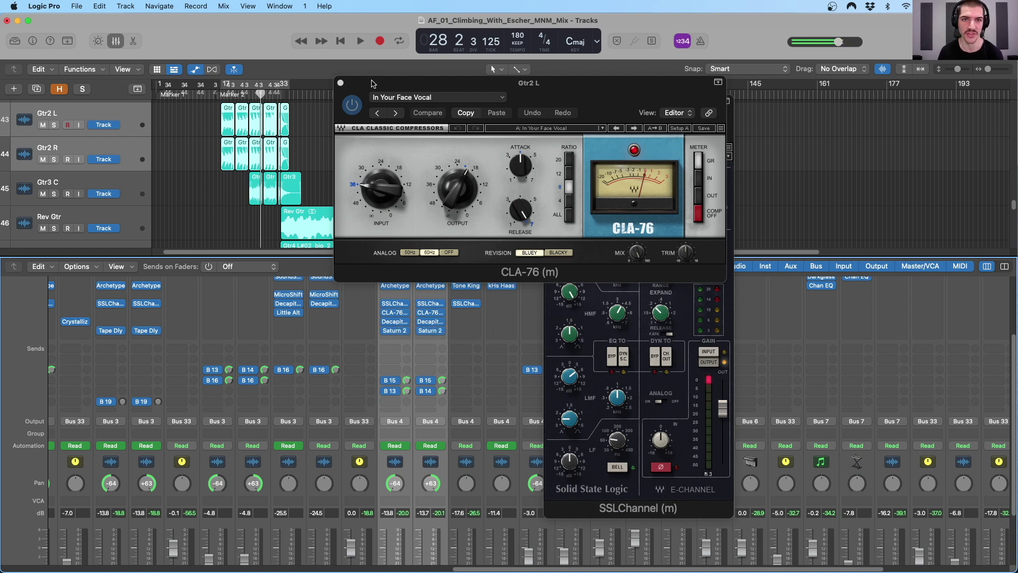
left_click_drag(371, 83, 180, 146)
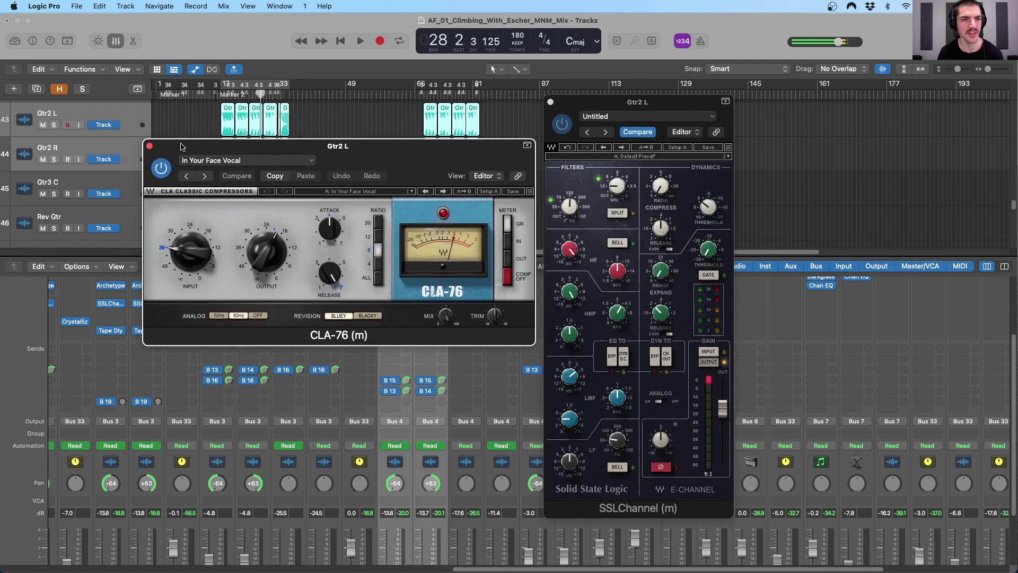
left_click(149, 146)
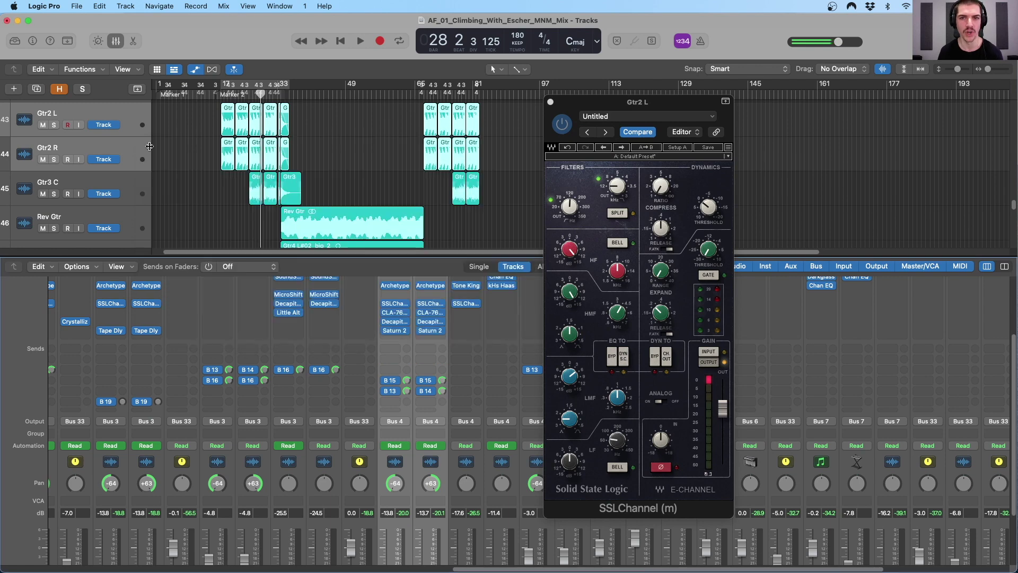
left_click(550, 102)
Select the Gtr3 C track, inspect the amp and pedal pages of Archetype Nolly on Gtr2 L, and close the plug-in
left_click(73, 187)
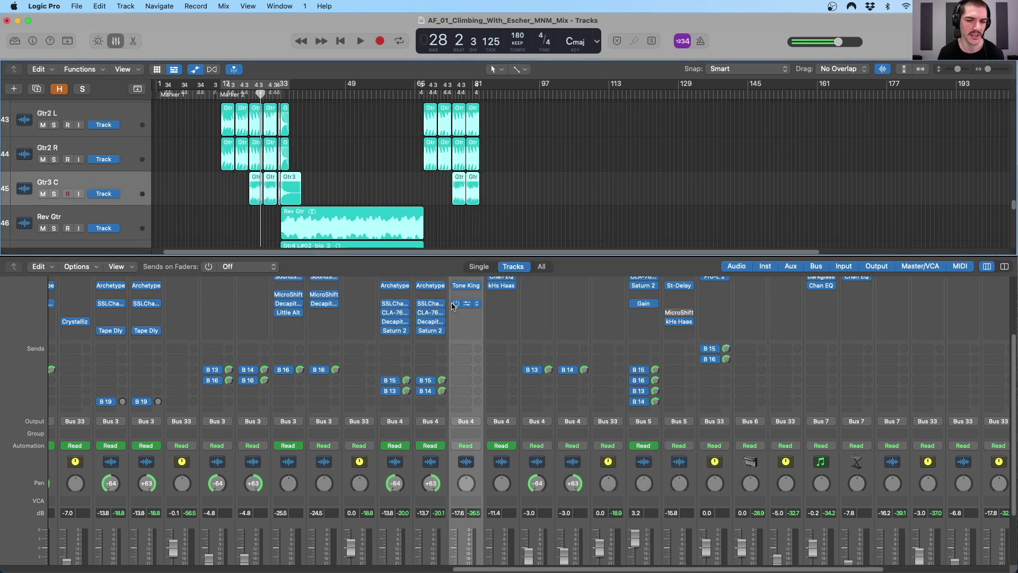
scroll(402, 322, "up", 2)
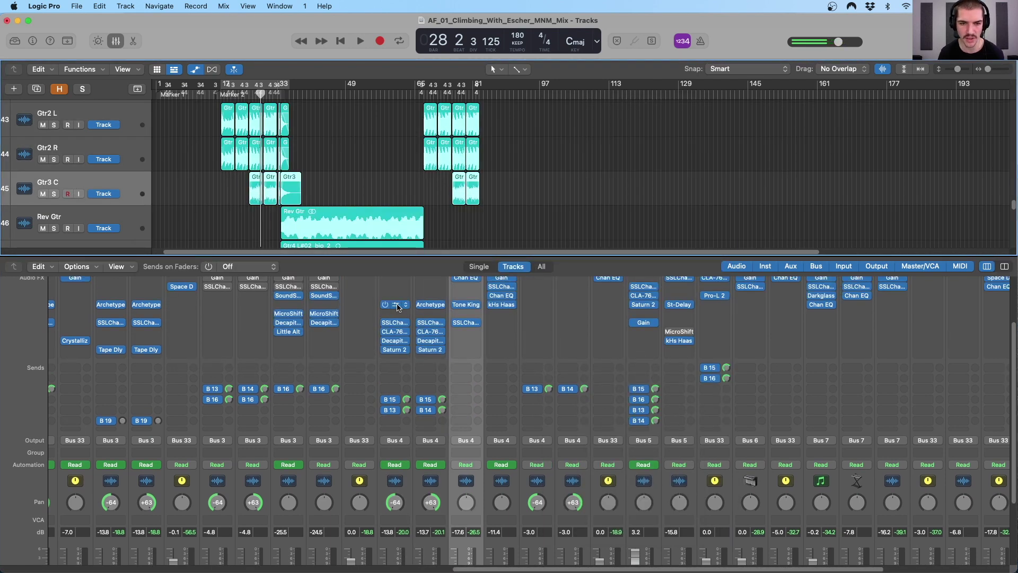
left_click(397, 306)
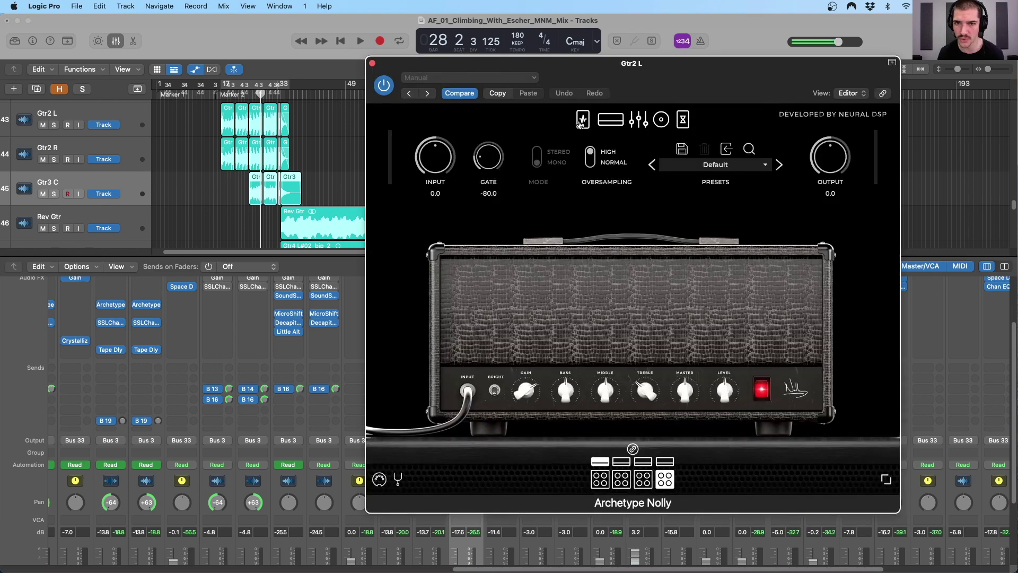
left_click(581, 122)
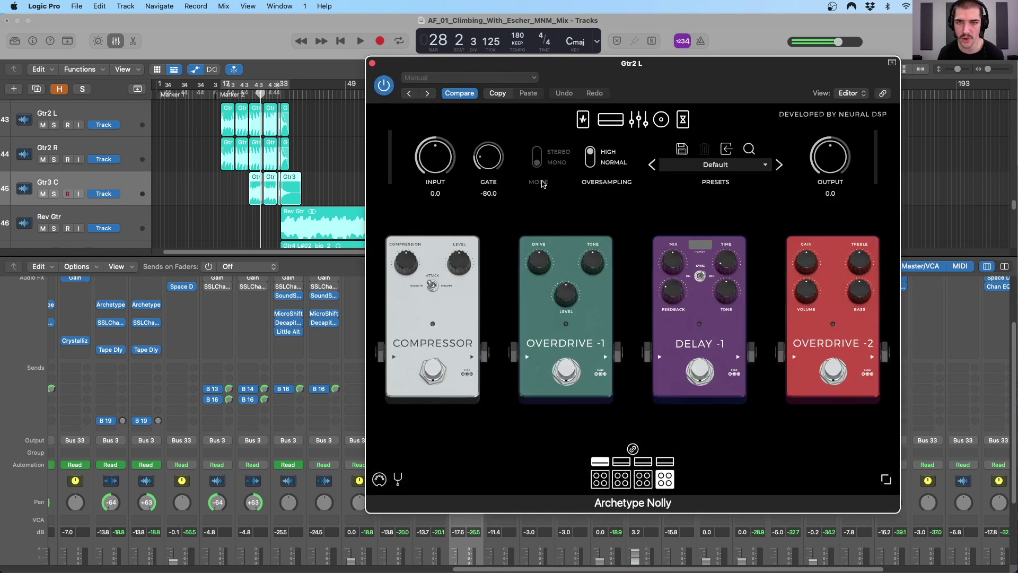
left_click(372, 64)
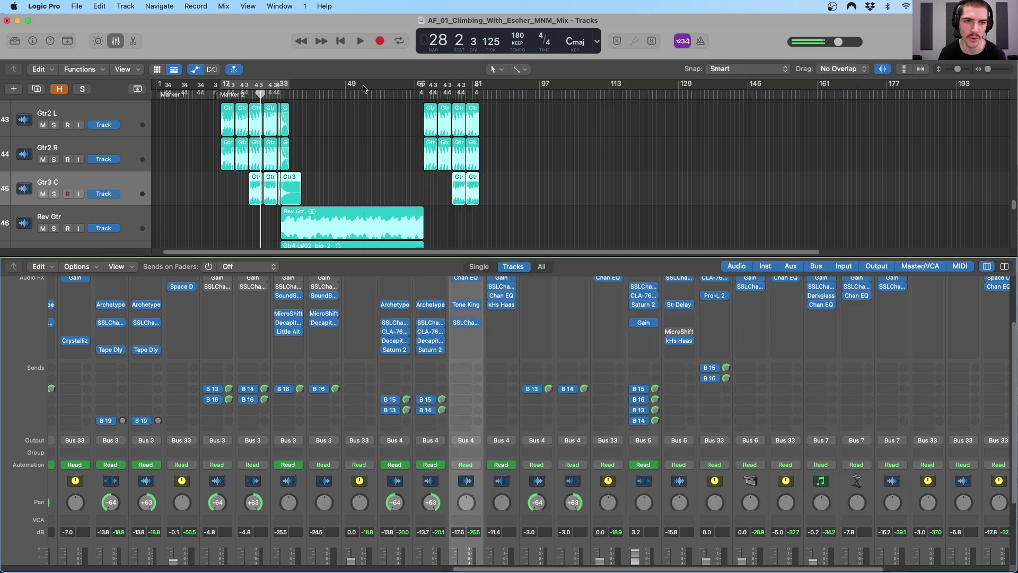
Review the SSLChannel settings on Gtr2 L once more, select the Gtr2 L and Gtr2 R channels together, and close the plug-in
left_click(396, 323)
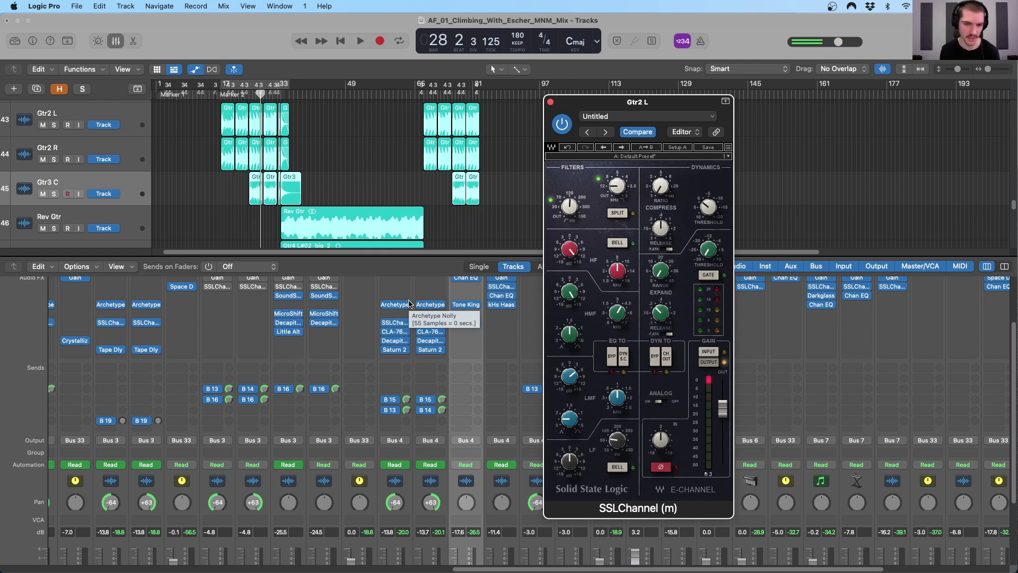
left_click(398, 323)
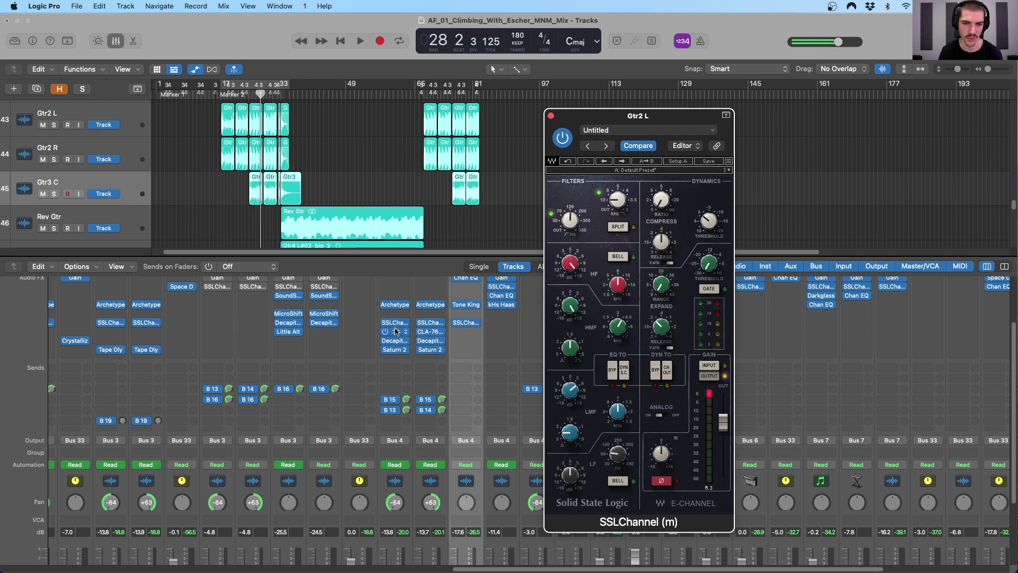
left_click(409, 501)
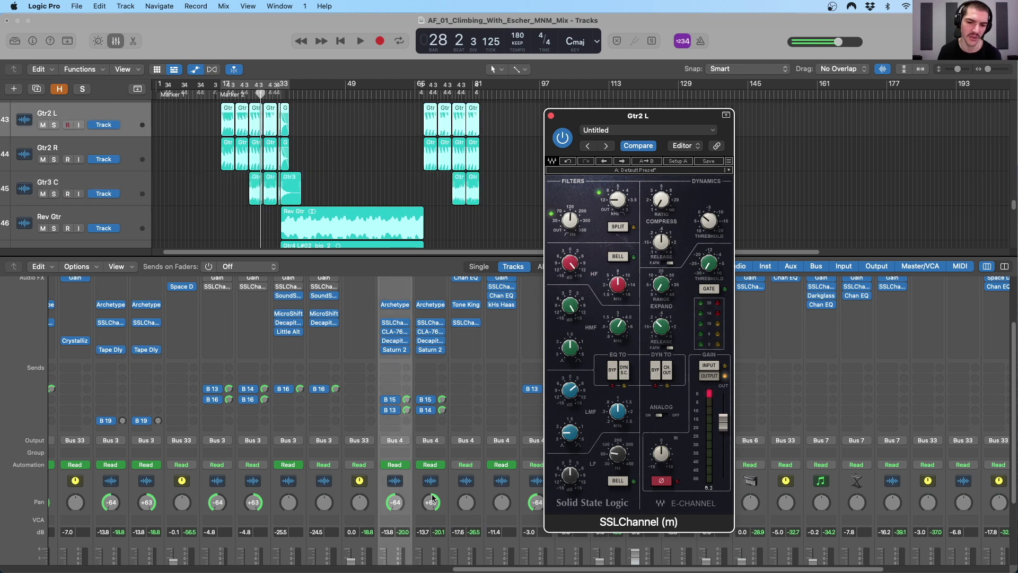
left_click(437, 494, "shift")
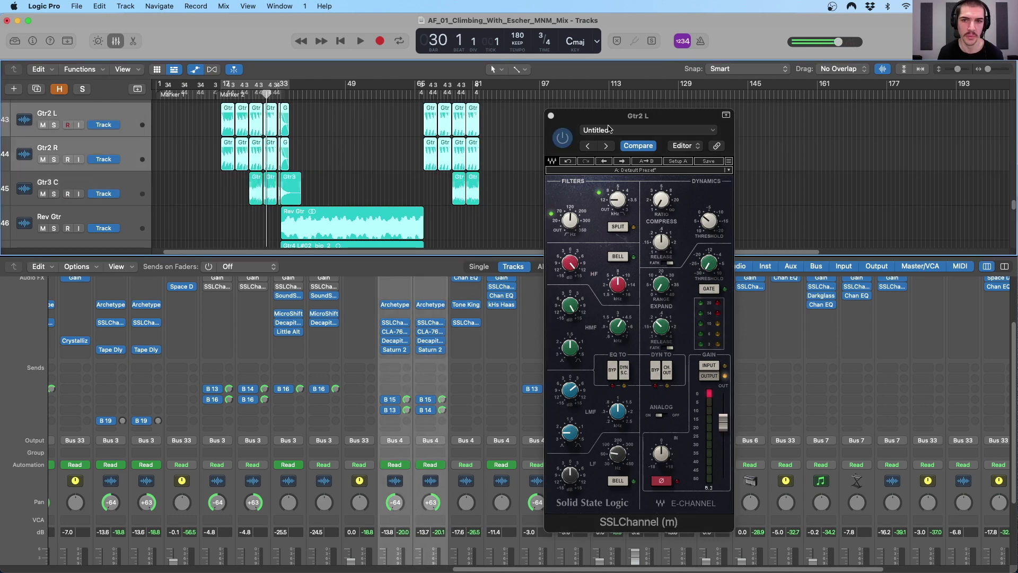
left_click(551, 116)
Review the Channel EQ on Gtr3 C, set the 304 Hz band's gain to -3.8 dB, and close the plug-in
left_click(63, 190)
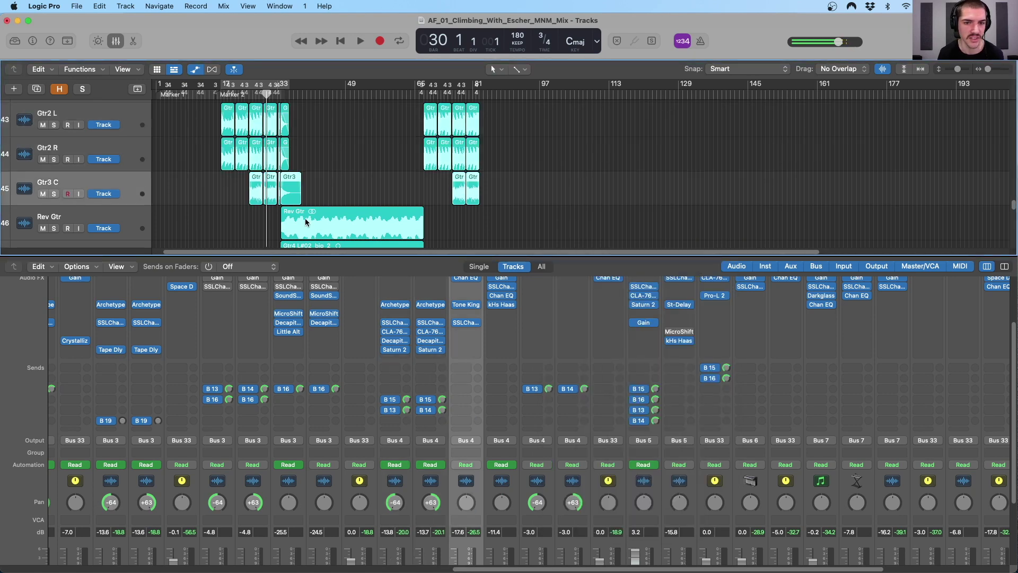
scroll(473, 321, "up", 2)
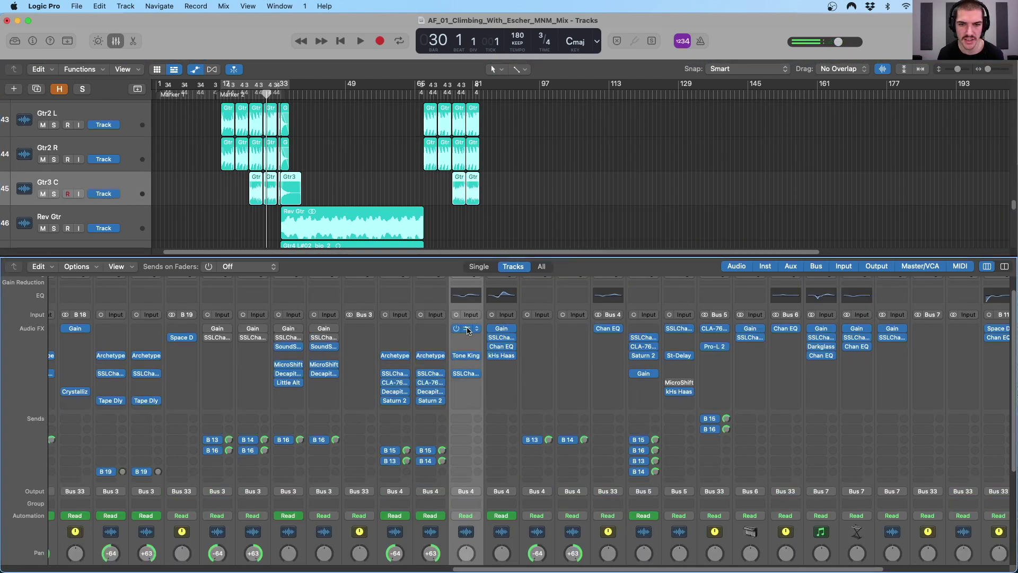
left_click(466, 328)
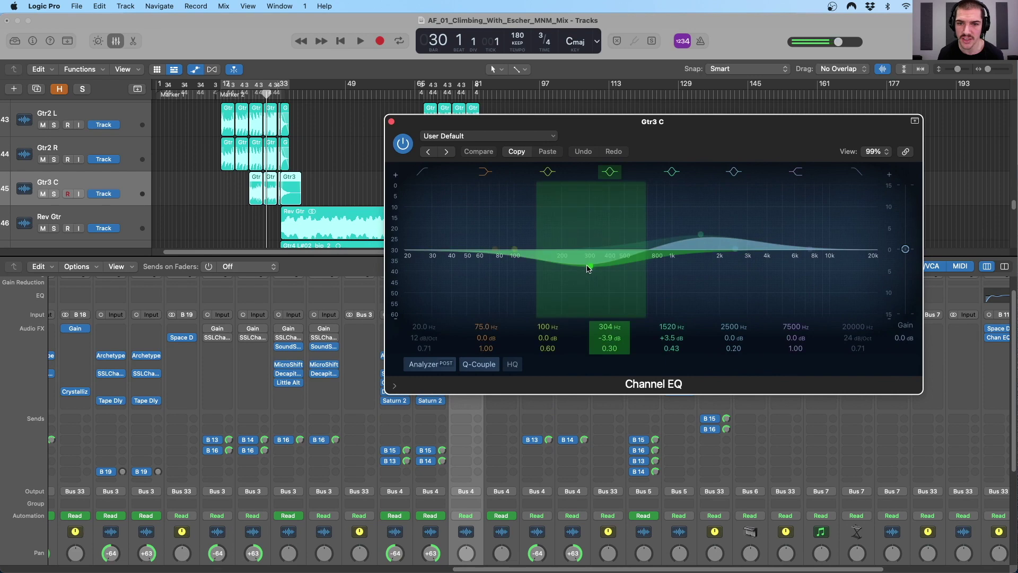
left_click_drag(588, 268, 589, 266)
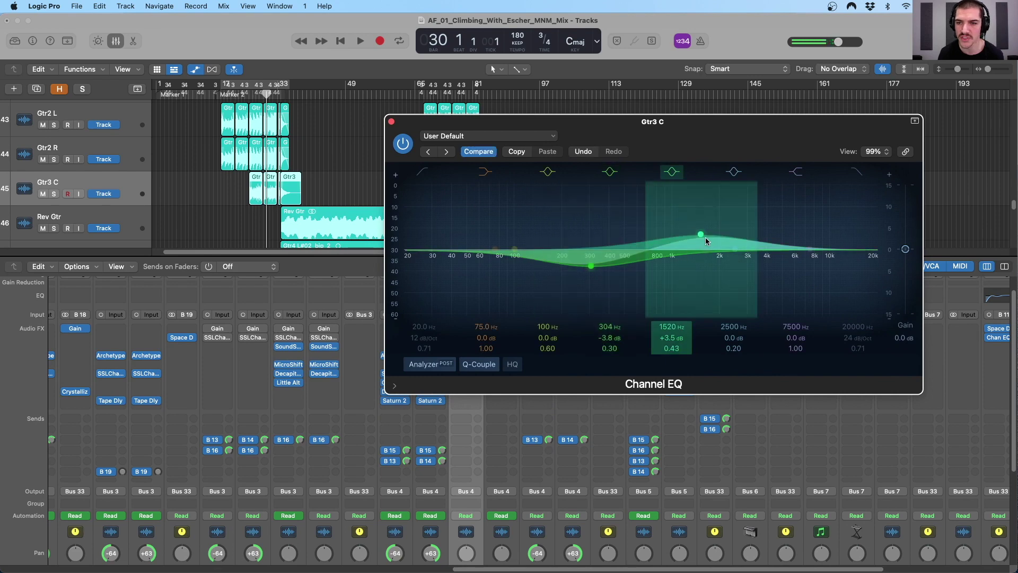
left_click(391, 122)
Inspect Tone King Imperial MKII on Gtr3 C, play the track soloed from bar 26, and close the amp plug-in
left_click(466, 356)
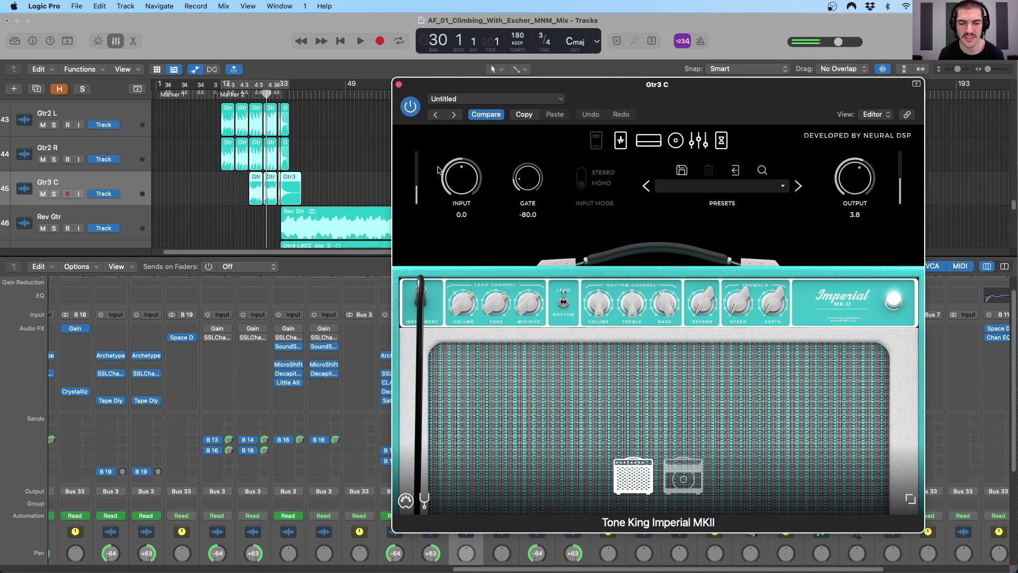
left_click_drag(285, 95, 253, 94)
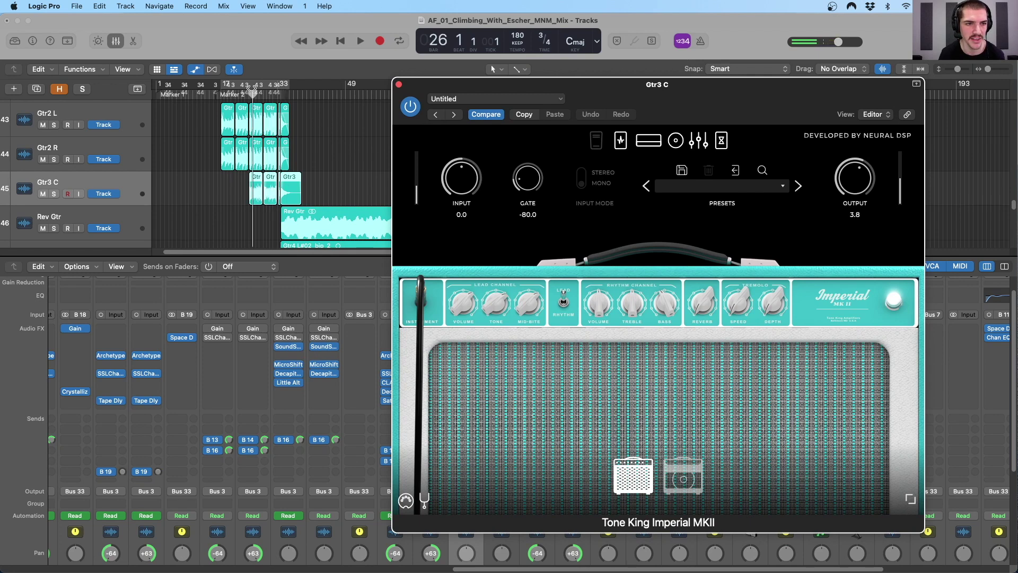
left_click(103, 227)
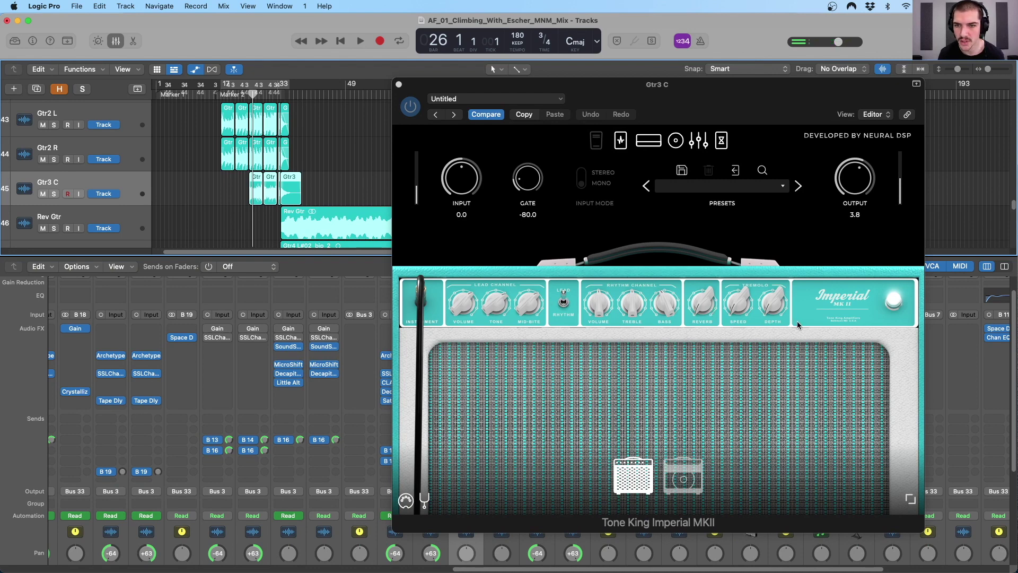
left_click(54, 194)
key("space")
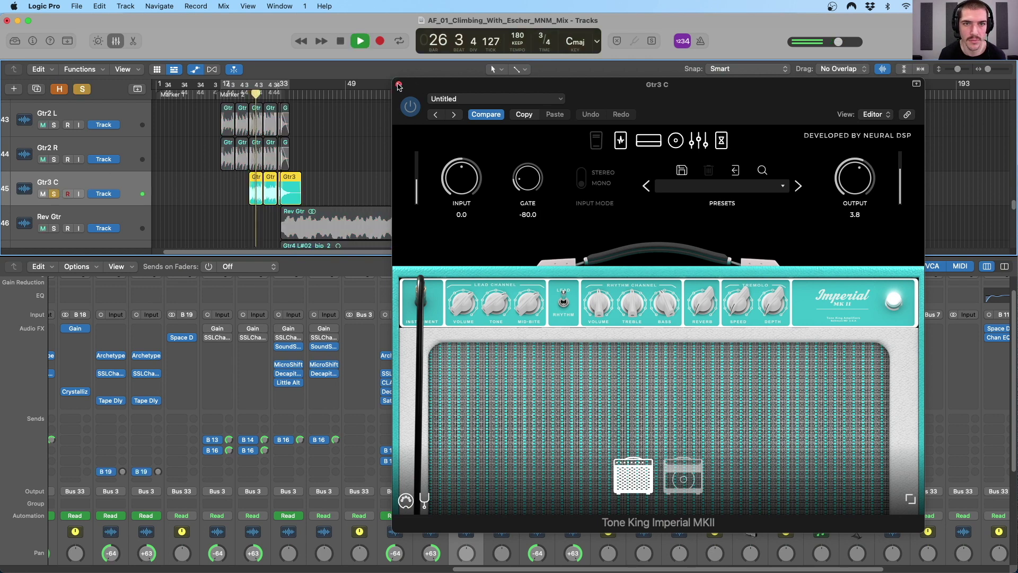
left_click(398, 85)
Inspect SSLChannel on Gtr3 C during playback, add Gtr2 L and R to the solo, and stop with all solos cleared and the plug-in closed
left_click(454, 337)
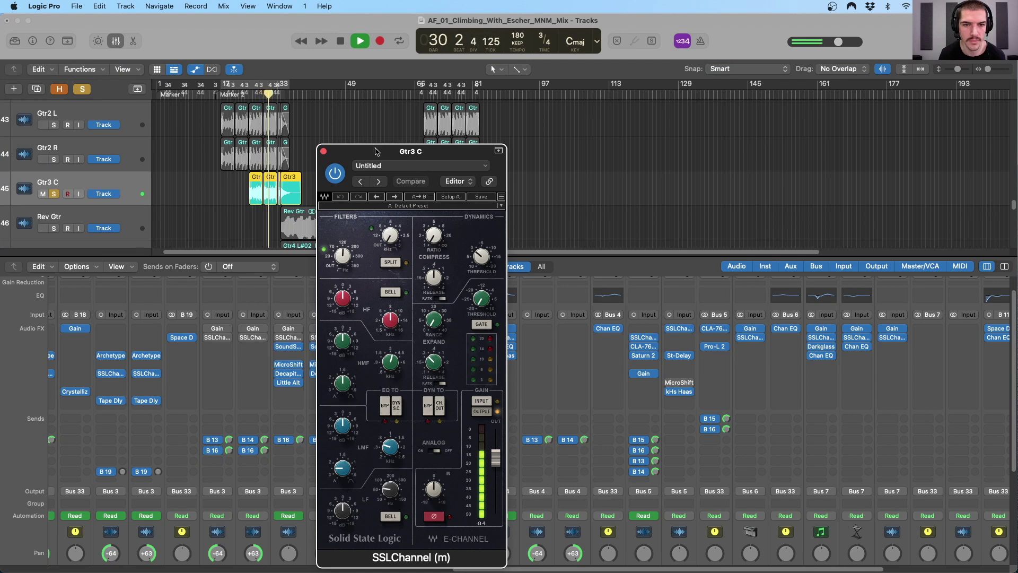
left_click_drag(376, 153, 541, 144)
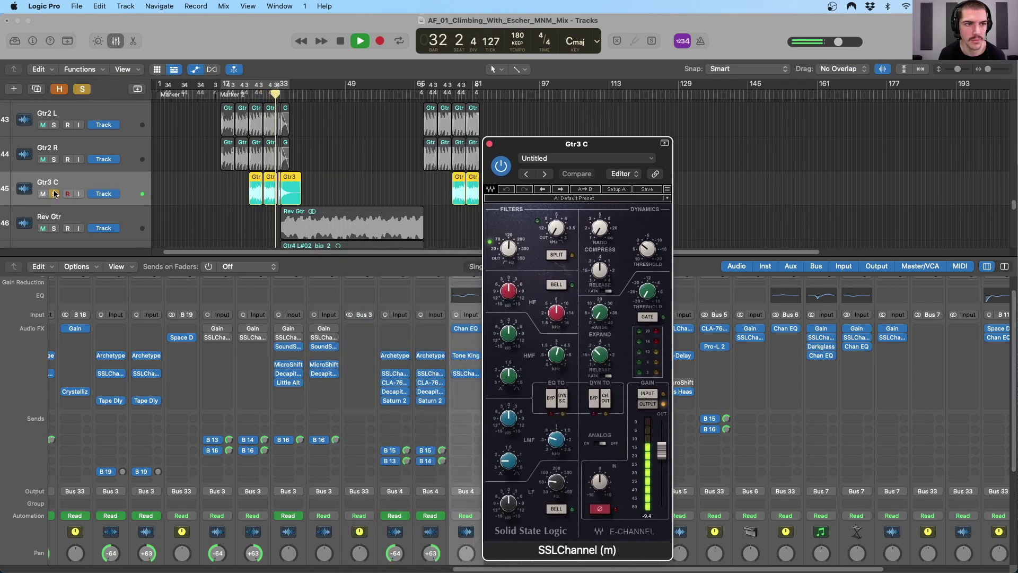
left_click(54, 159)
left_click(54, 125)
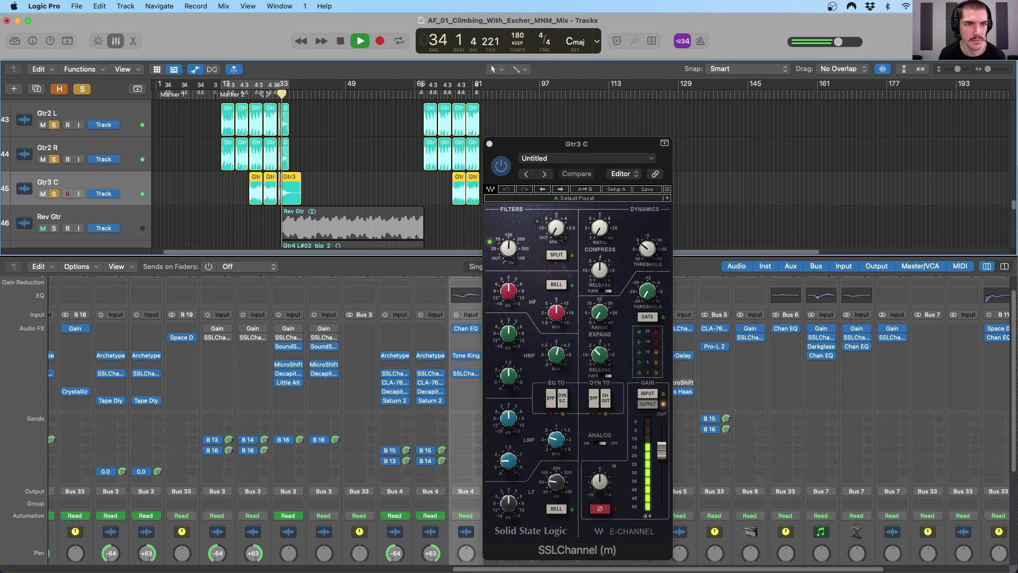
key("space")
left_click(82, 88)
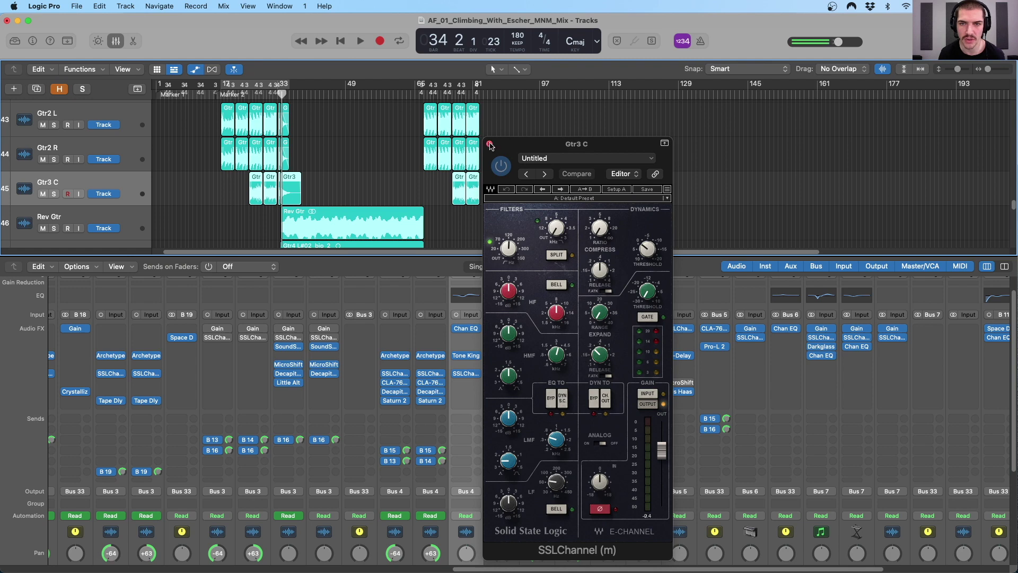
left_click(490, 145)
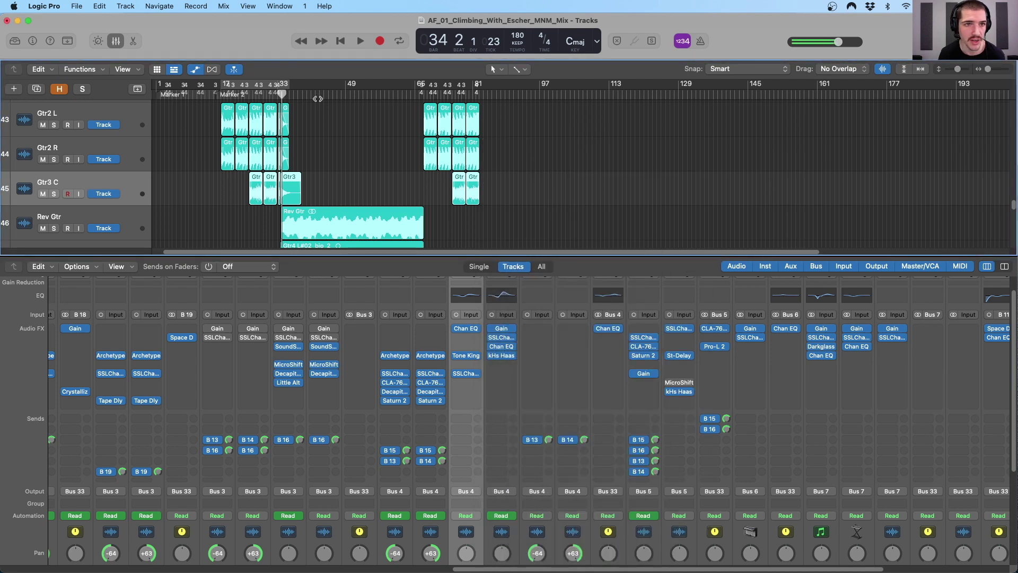
Play Gtr2 L, Gtr2 R and Gtr3 C soloed from bar 25, comparing Saturn 2 bypassed and enabled on both Gtr2 tracks; stop and clear the solos
key("shift+comma")
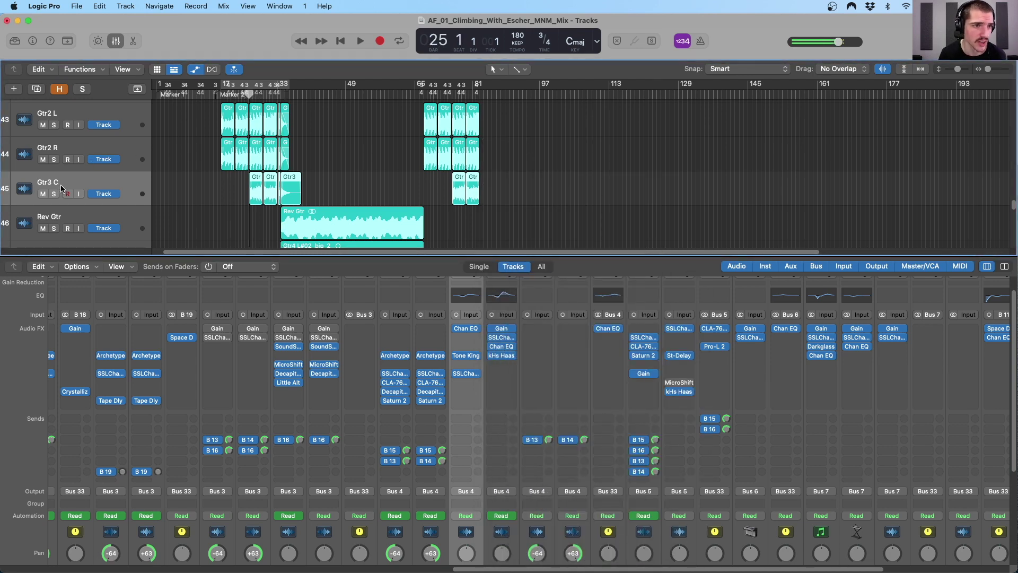
left_click(54, 124)
key("space")
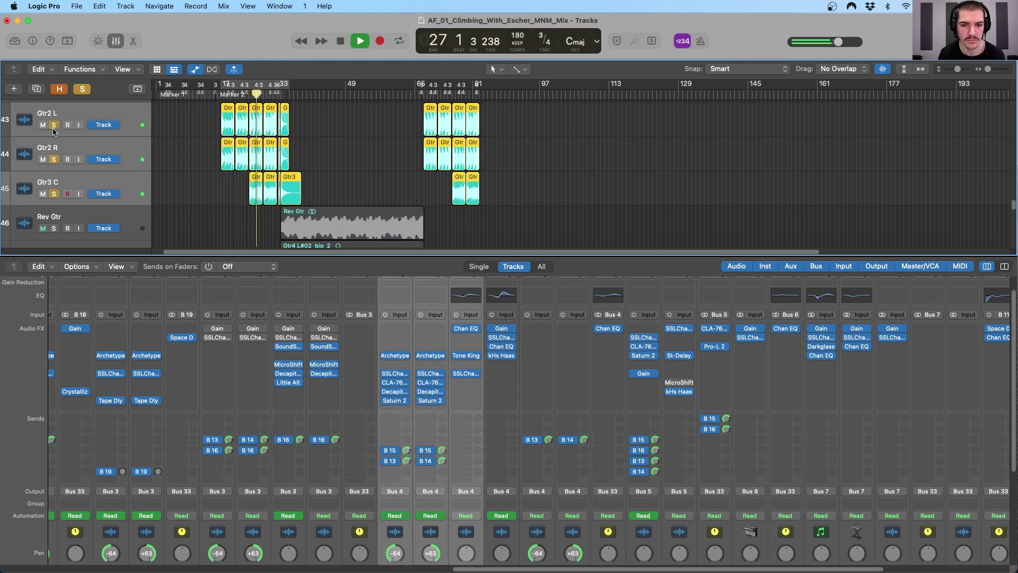
left_click(384, 401)
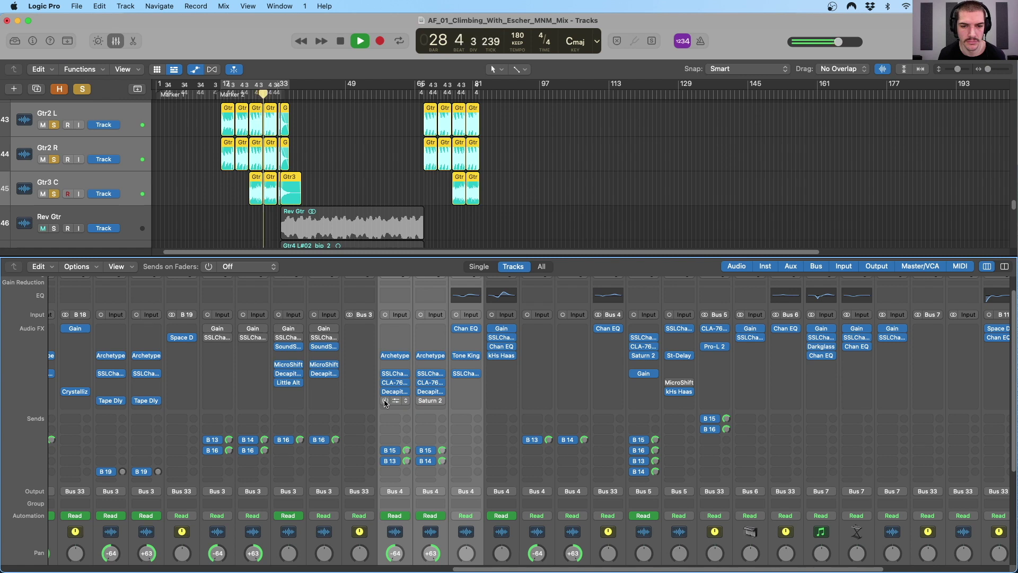
left_click(384, 400)
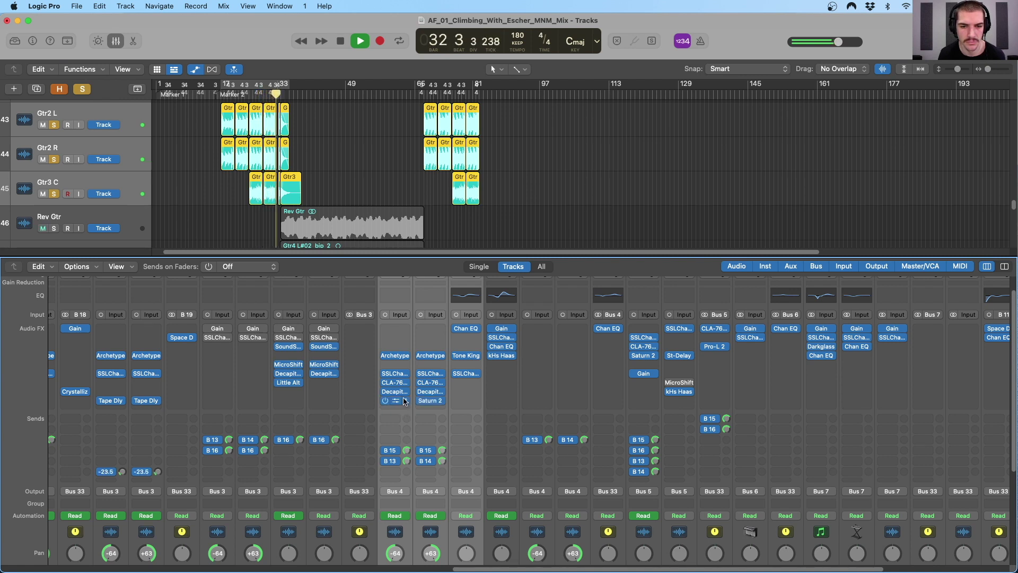
key("space")
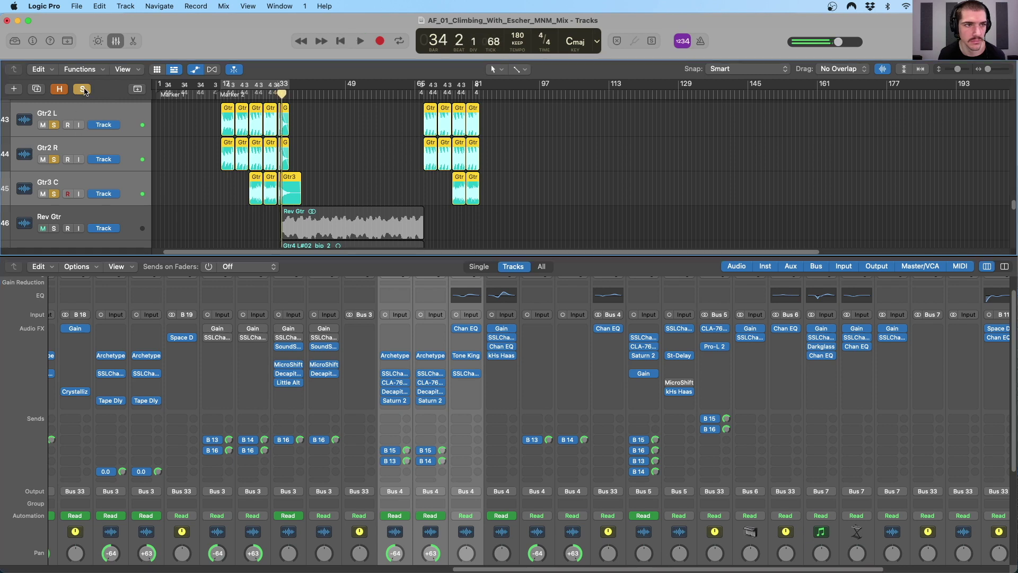
key("s")
scroll(438, 481, "down", 3)
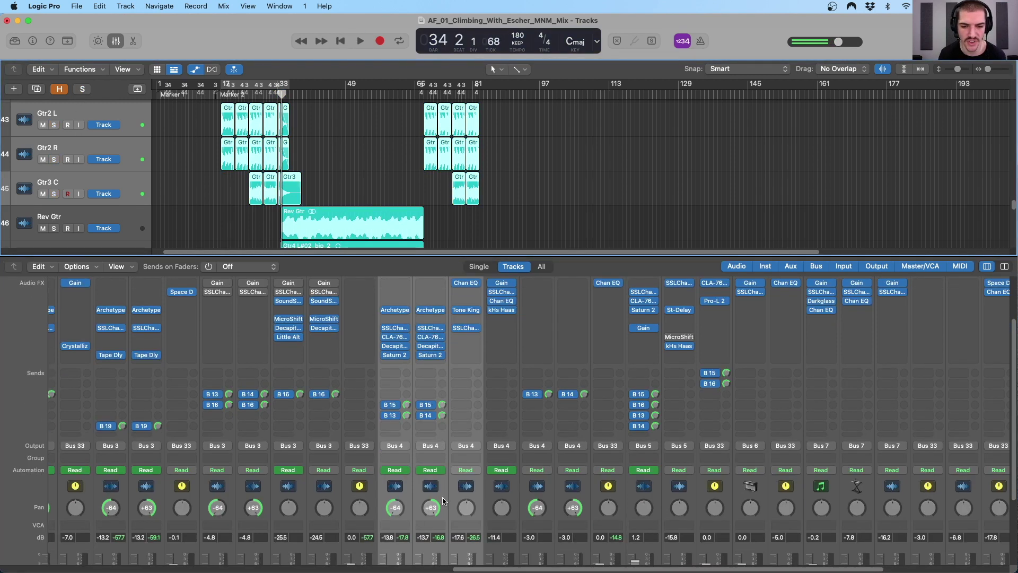
mouse_move(385, 358)
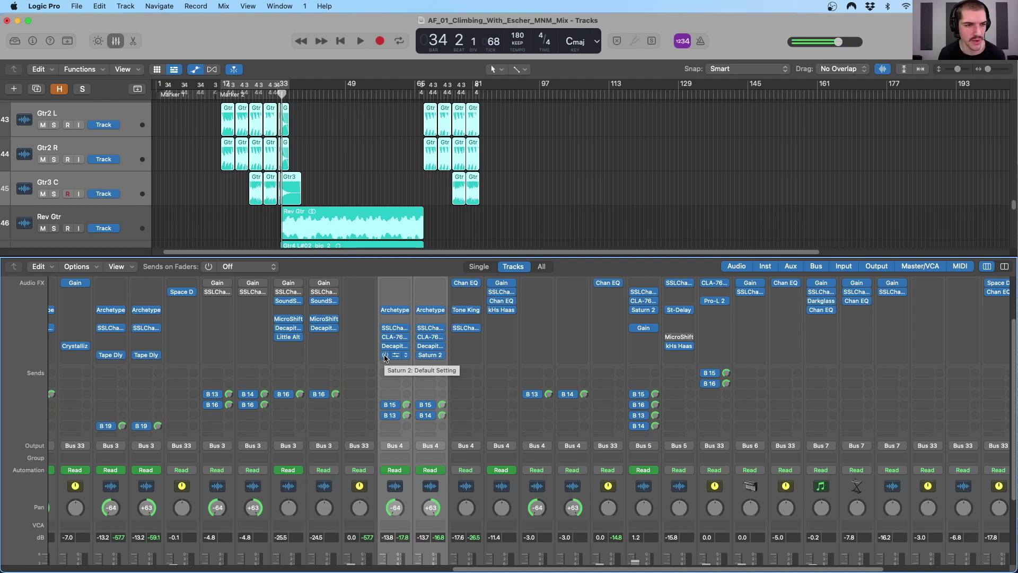
Play the full mix, comparing Saturn 2 bypassed and enabled on Gtr2 L and Gtr2 R, and stop with it enabled
left_click(384, 358)
key("space")
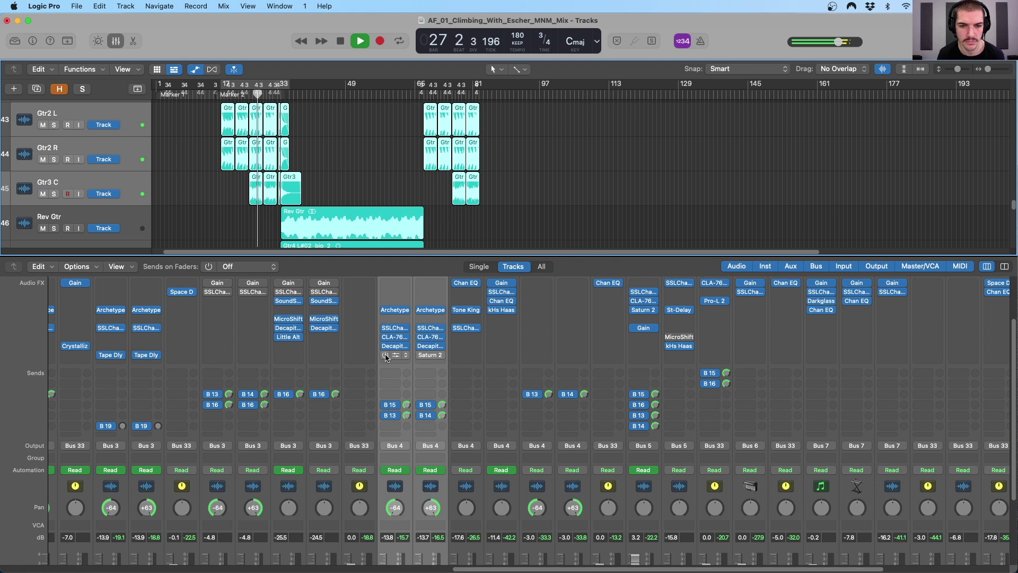
left_click(386, 355)
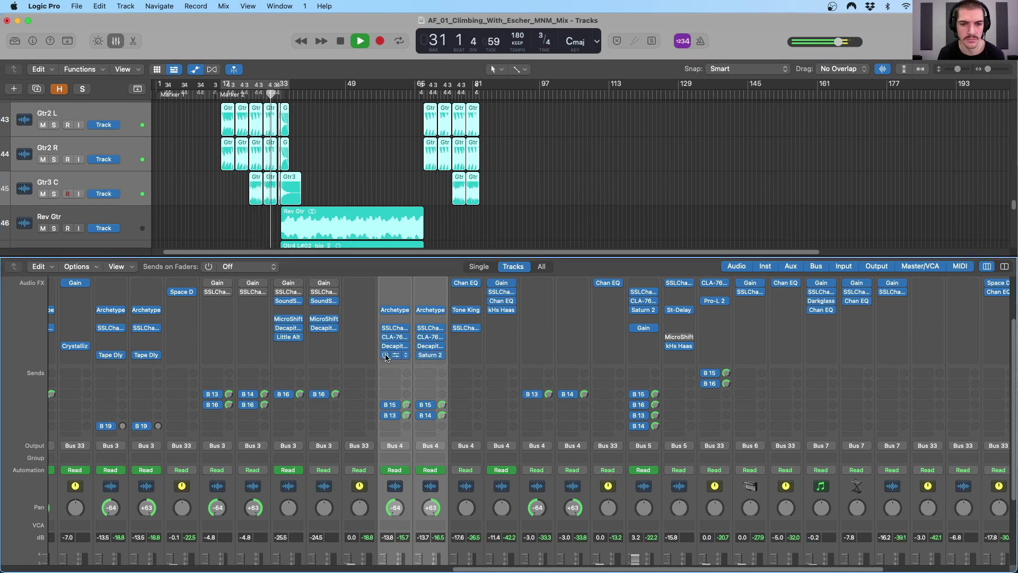
key("space")
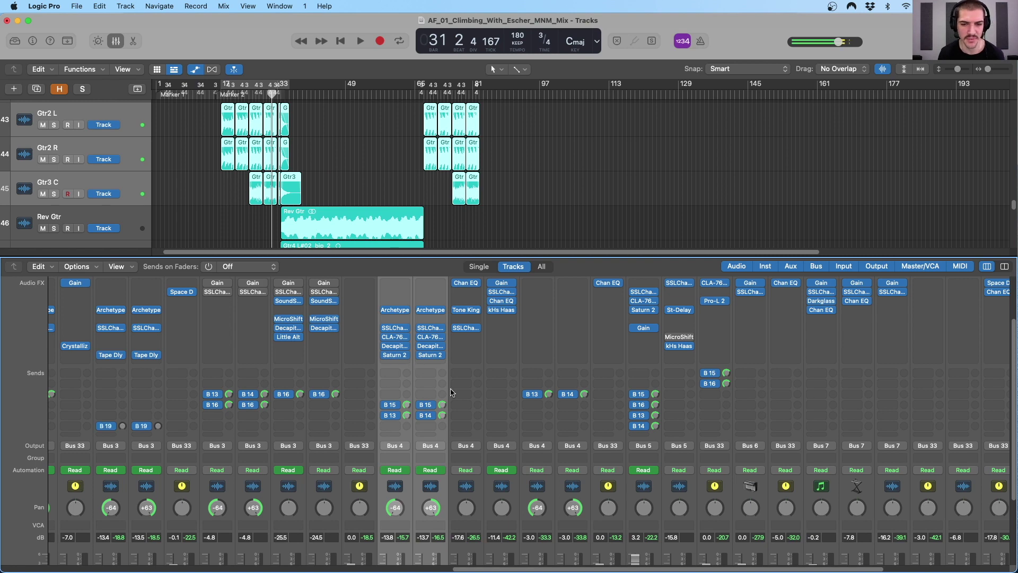
Select the Rev Gtr track and set the playhead to bar 34, where its region starts
key("Down")
key("Down")
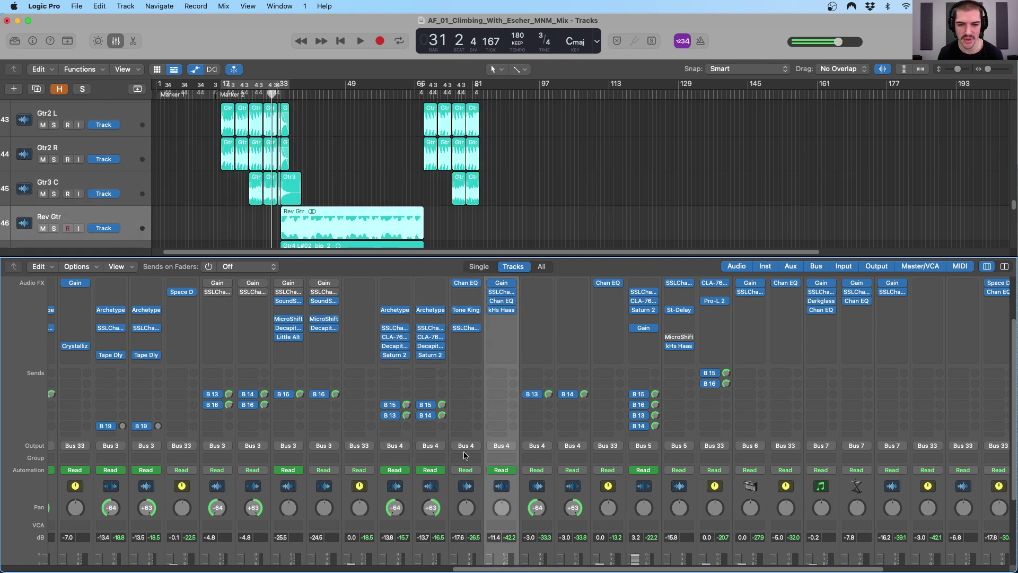
scroll(526, 508, "down", 3)
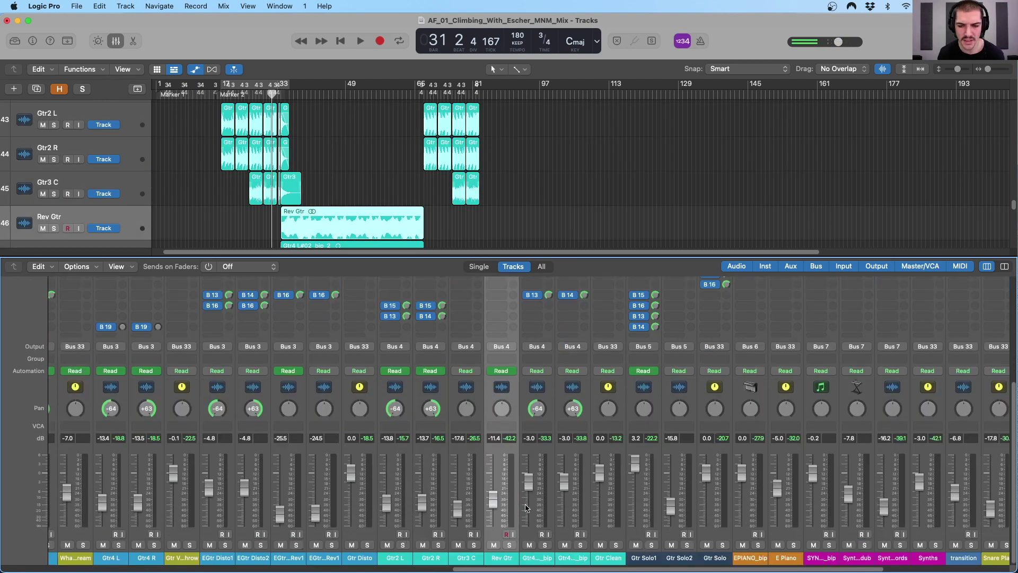
left_click_drag(318, 90, 282, 90)
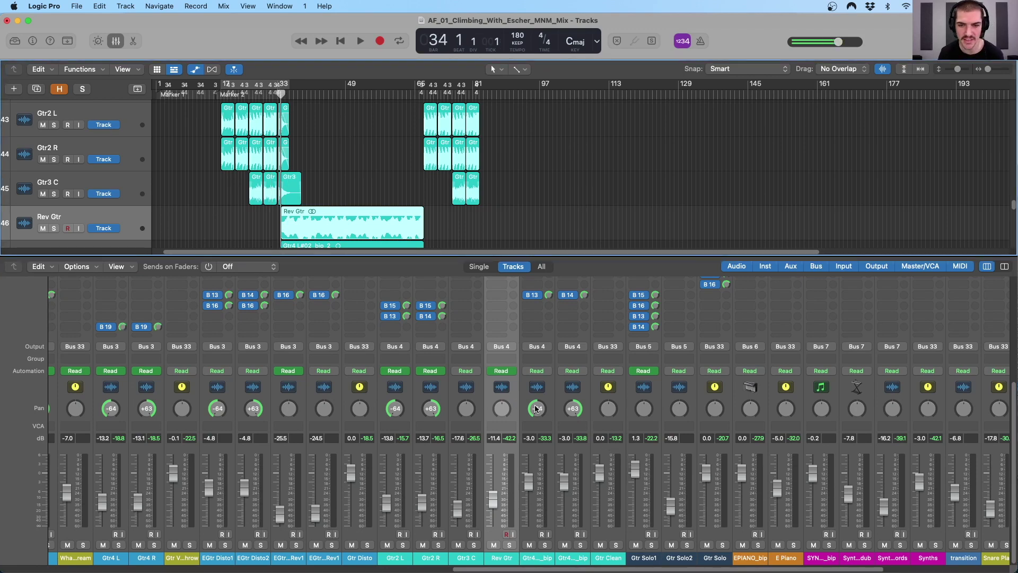
scroll(535, 409, "up", 3)
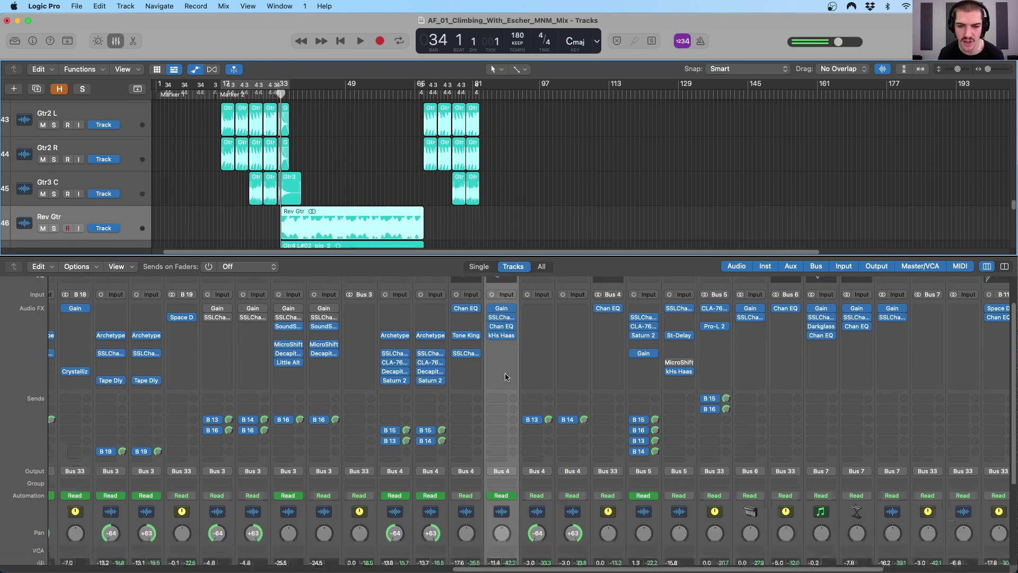
scroll(502, 369, "down", 3)
scroll(497, 374, "up", 3)
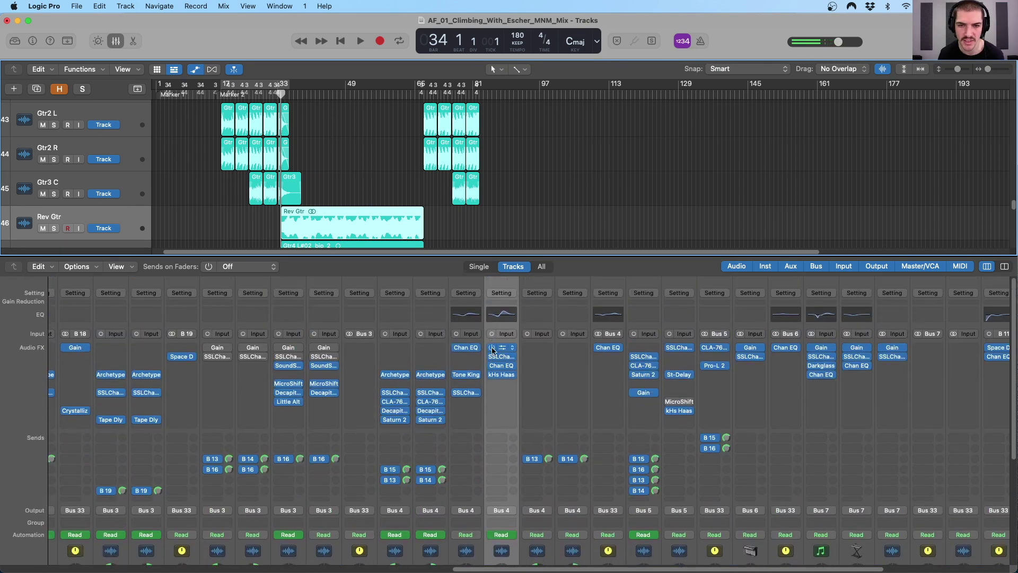
Bypass Gain, SSLChannel, Channel EQ and kHs Haas on Rev Gtr, play it soloed from bar 34, clear the solo and stop
left_click(490, 348)
left_click(490, 356)
left_click(491, 365)
scroll(510, 403, "down", 6)
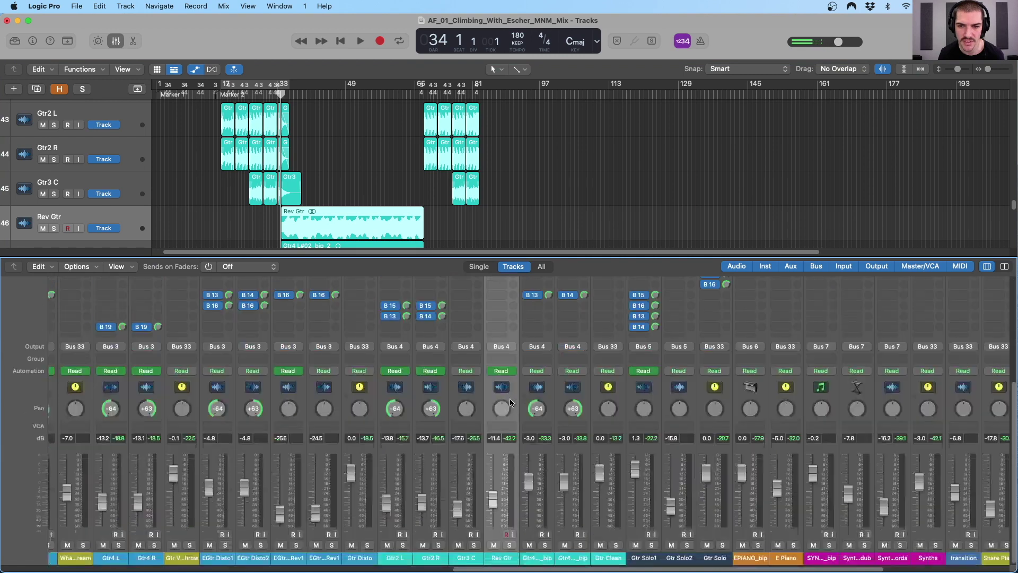
left_click(508, 544)
key("space")
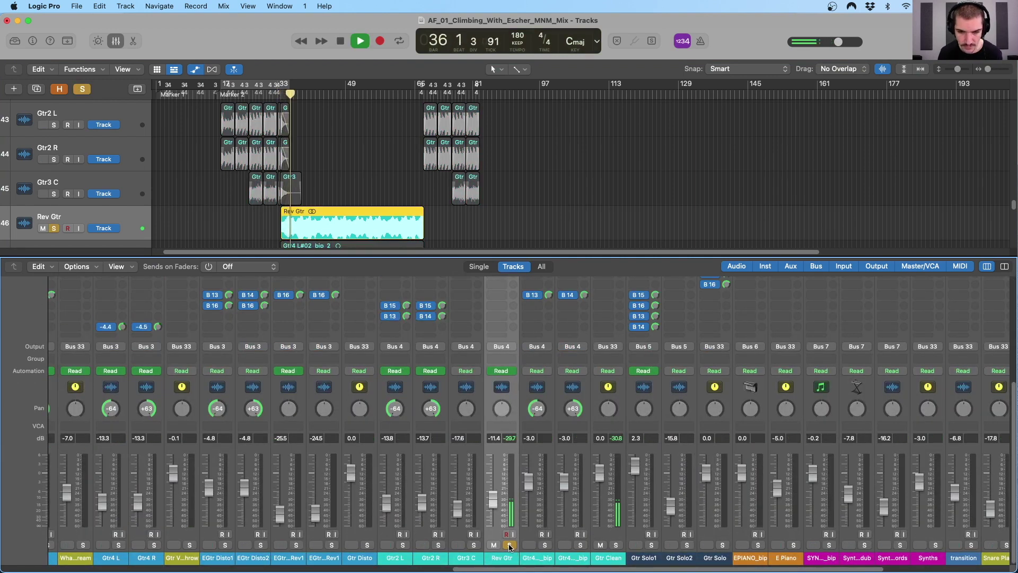
left_click(509, 545)
key("space")
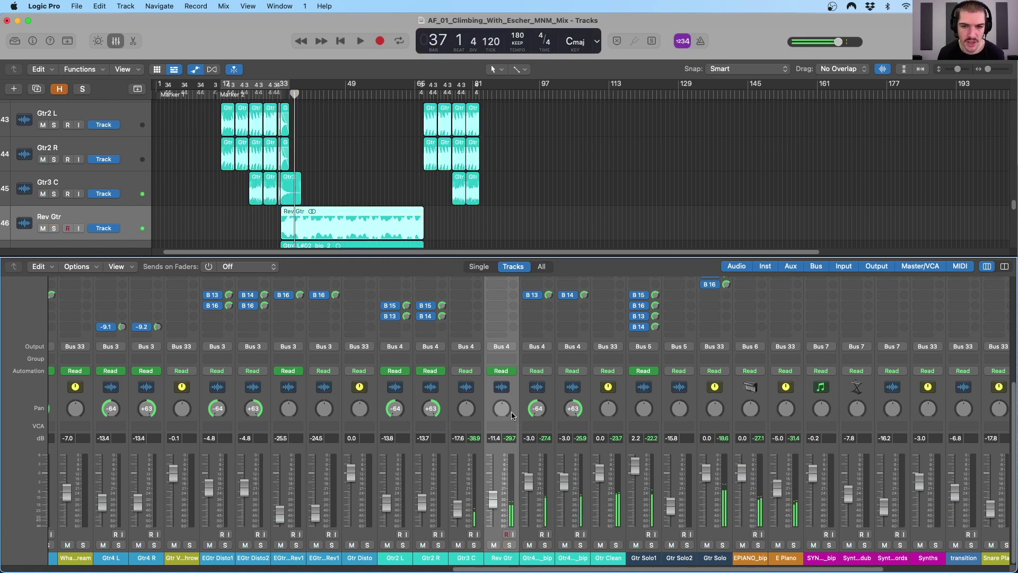
Re-enable Gain and SSLChannel on Rev Gtr, inspecting the settings of each and closing both plug-ins
scroll(517, 396, "up", 1)
scroll(517, 397, "up", 5)
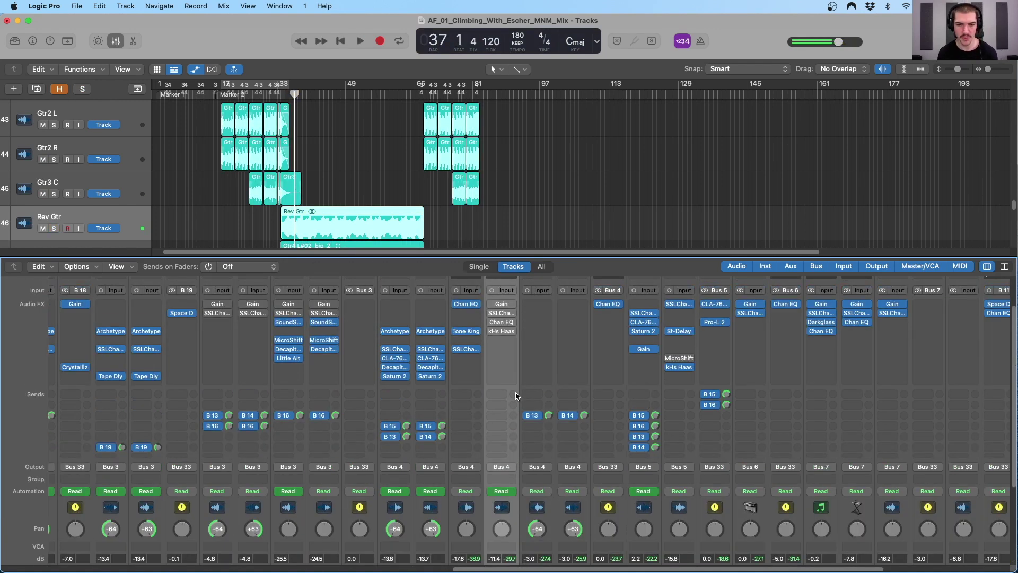
left_click(500, 304)
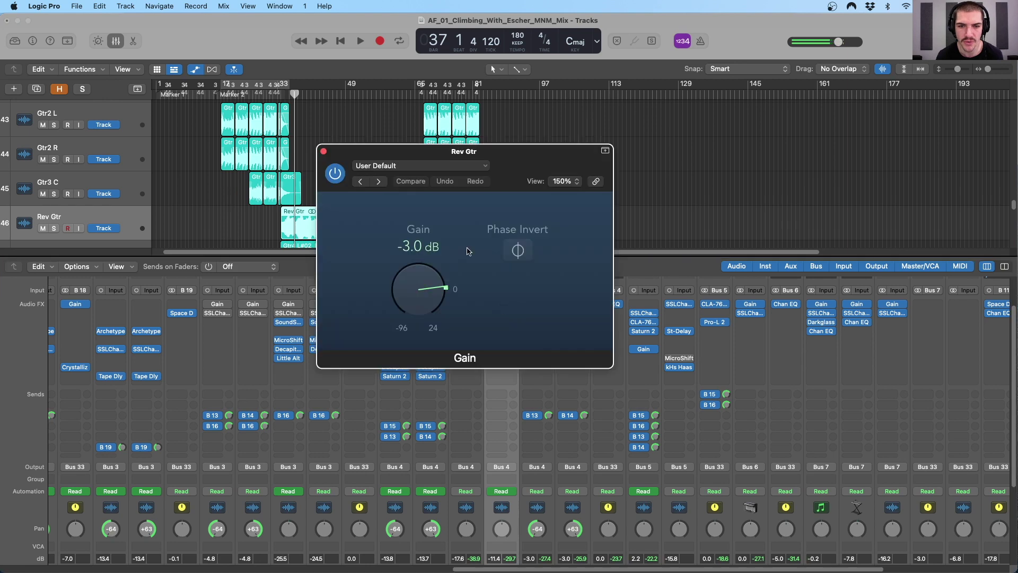
left_click(324, 151)
left_click(491, 312)
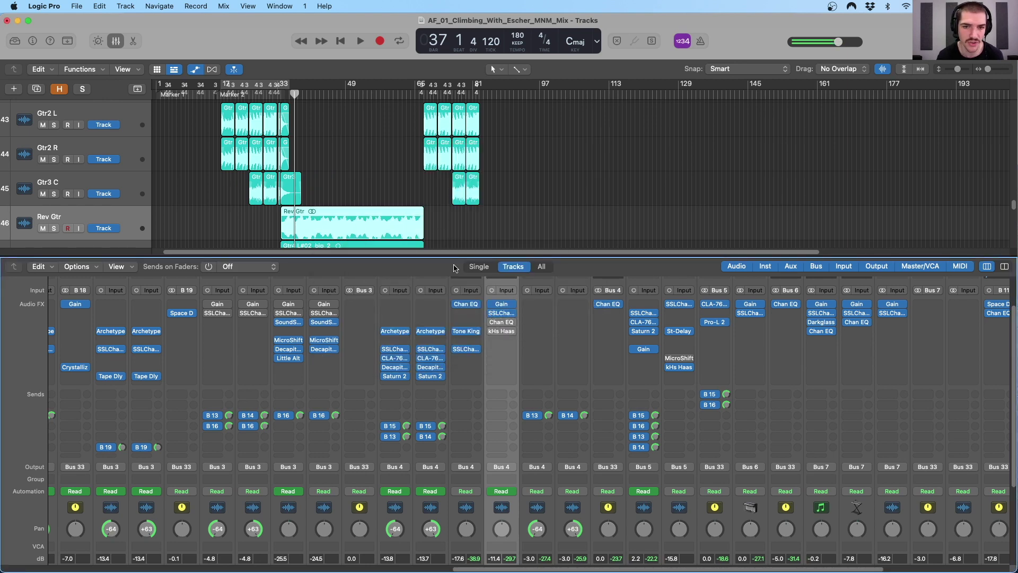
left_click(501, 312)
left_click_drag(377, 150, 541, 112)
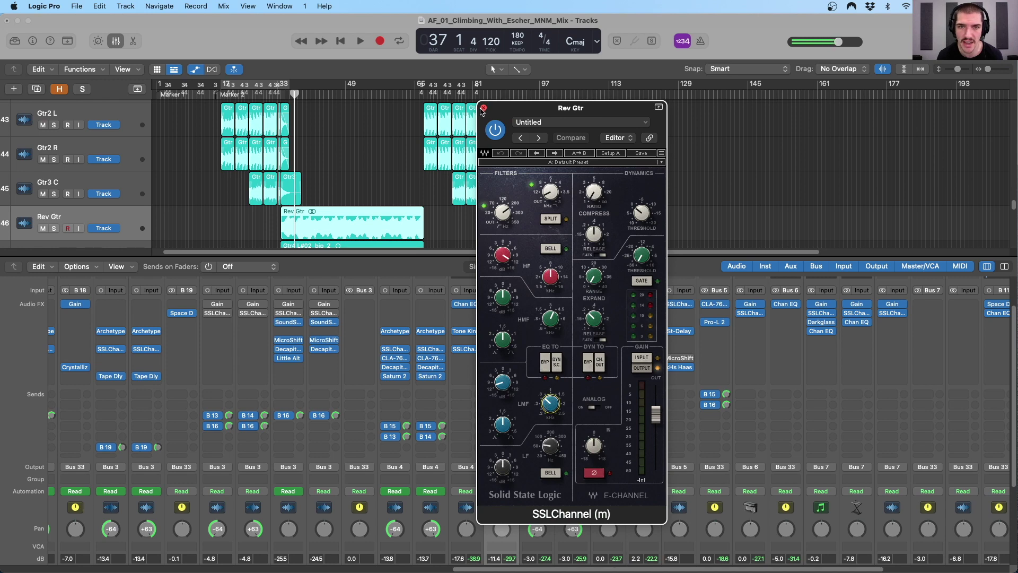
left_click(483, 108)
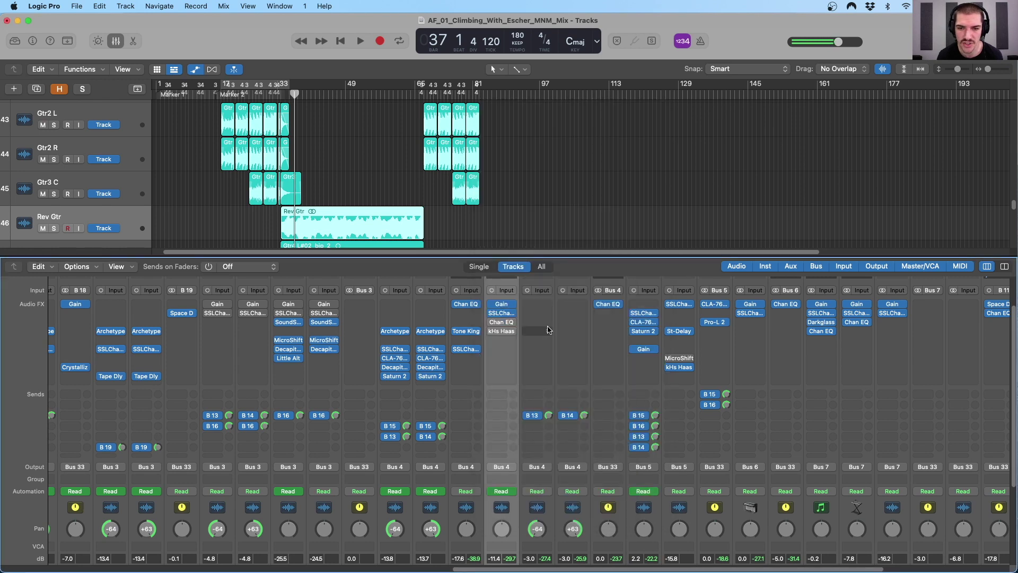
Inspect Channel EQ and kHs Haas on Rev Gtr with both switched back on, closing each plug-in after review
left_click(501, 322)
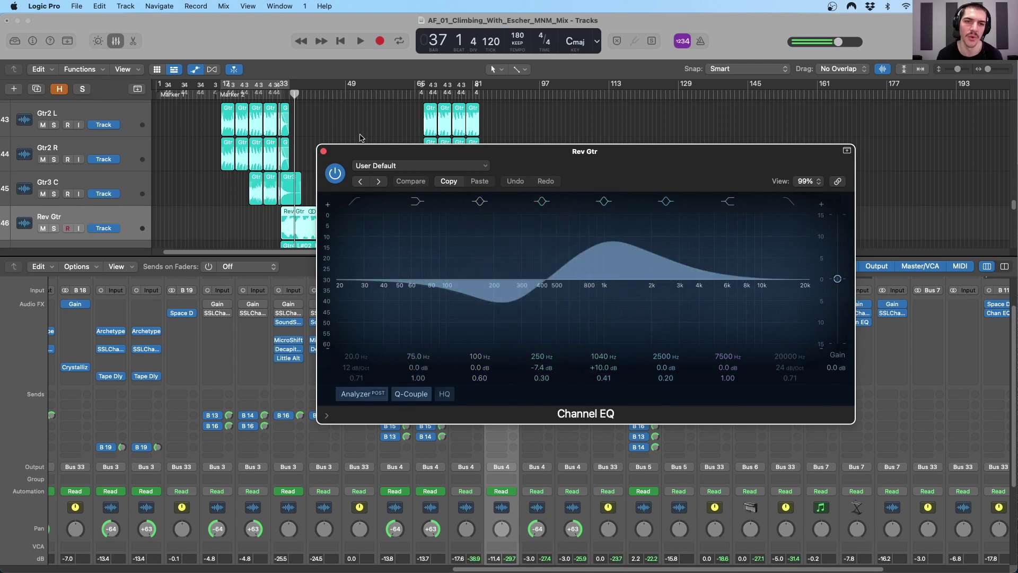
key("super+w")
left_click(502, 331)
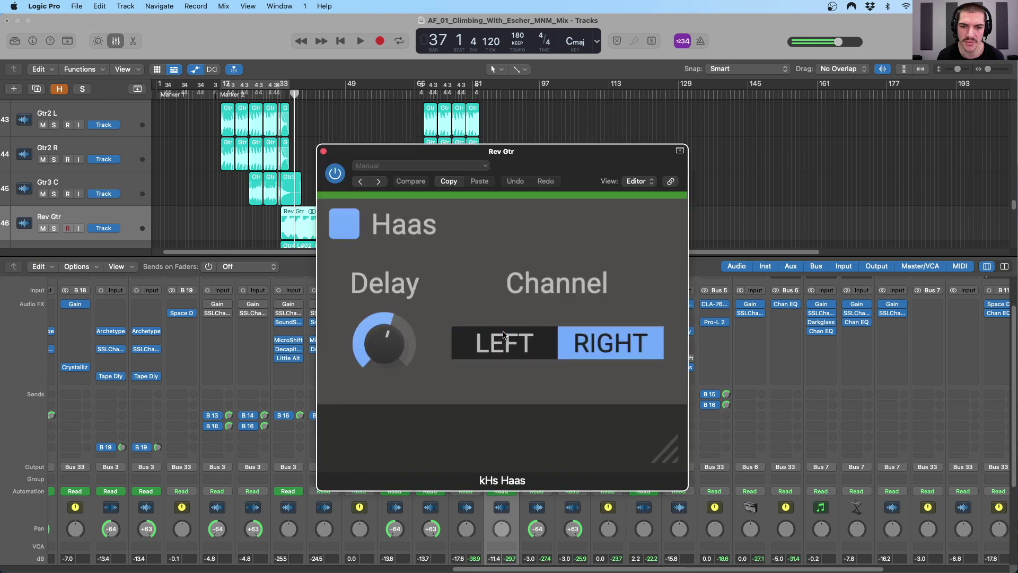
left_click_drag(515, 150, 694, 122)
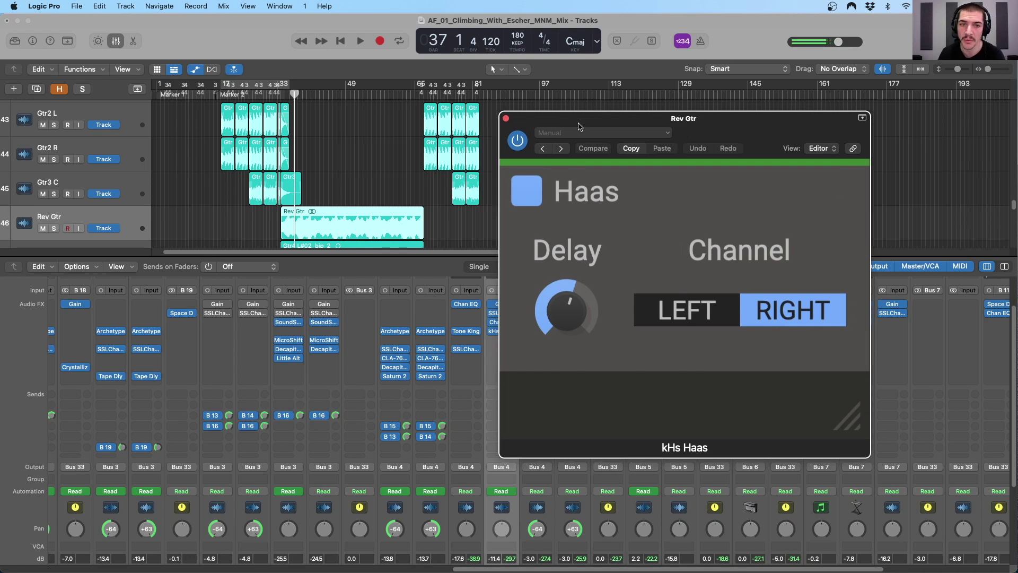
mouse_move(579, 126)
left_mouse_down()
mouse_move(610, 120)
mouse_move(594, 119)
left_mouse_up()
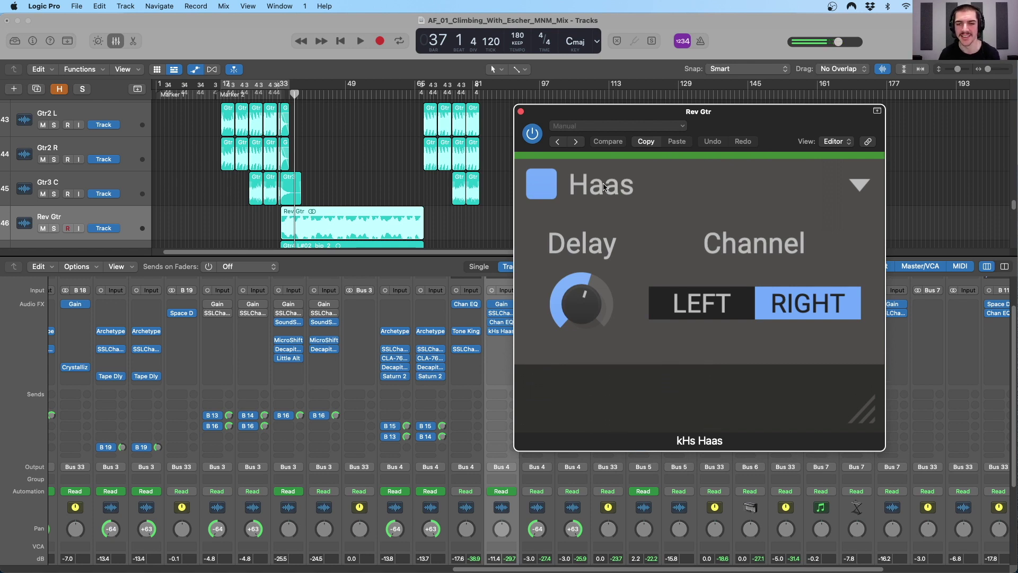
left_click_drag(615, 115, 635, 128)
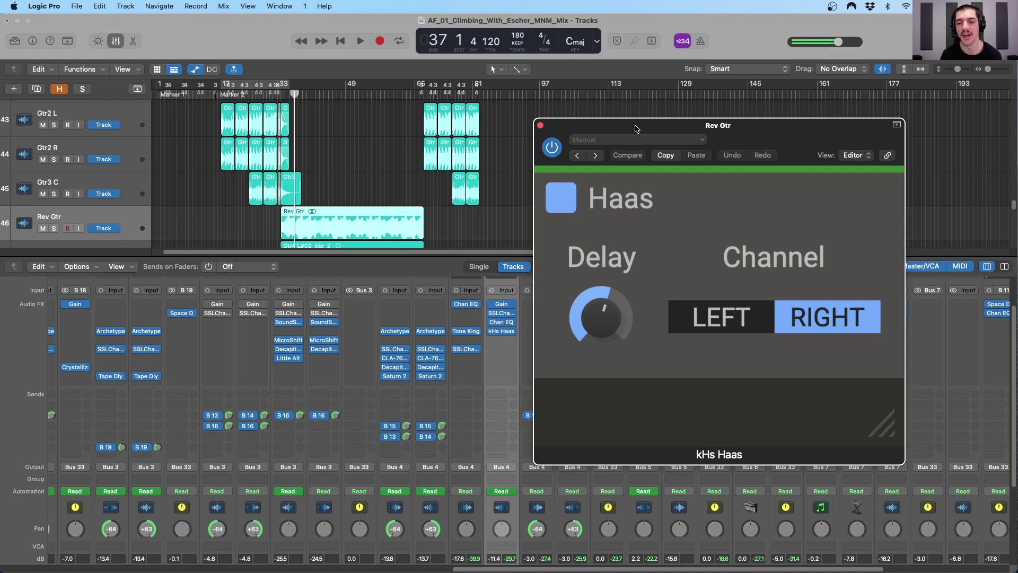
left_click(540, 126)
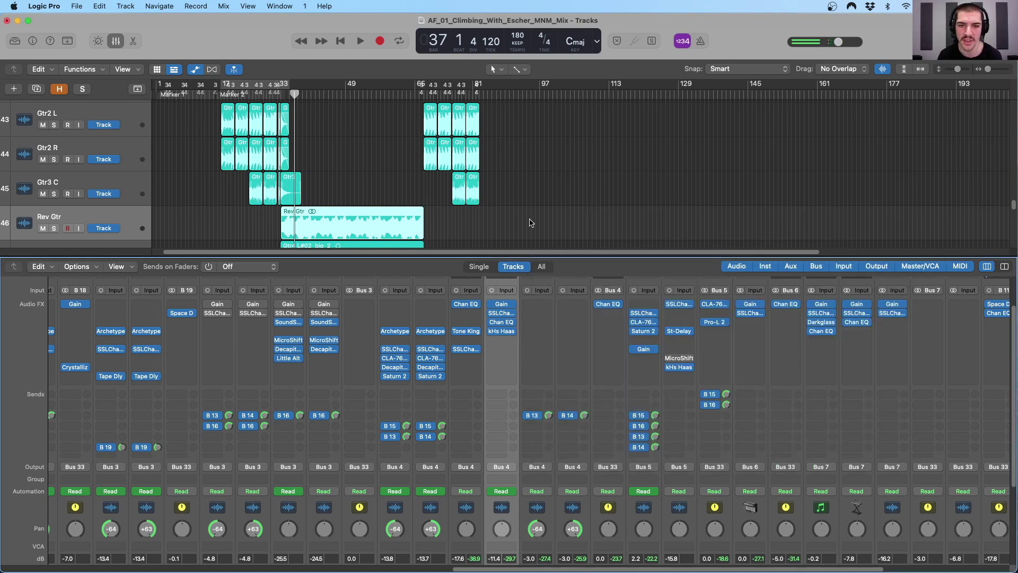
Play Rev Gtr soloed from bar 37, comparing SSLChannel and Channel EQ bypassed and enabled; clear the solo and stop with both enabled
scroll(512, 403, "down", 5)
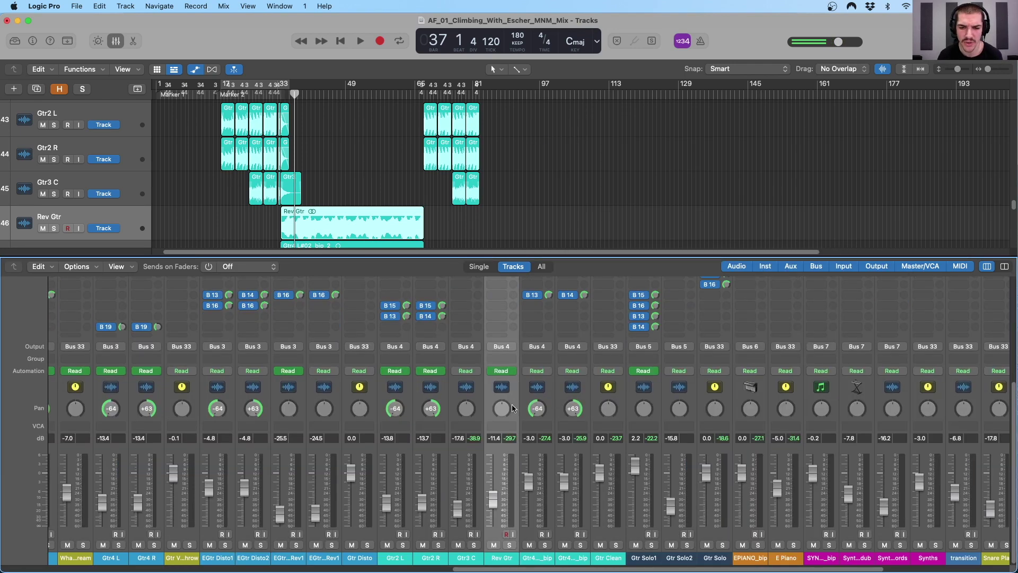
left_click(510, 546)
key("space")
scroll(498, 424, "up", 5)
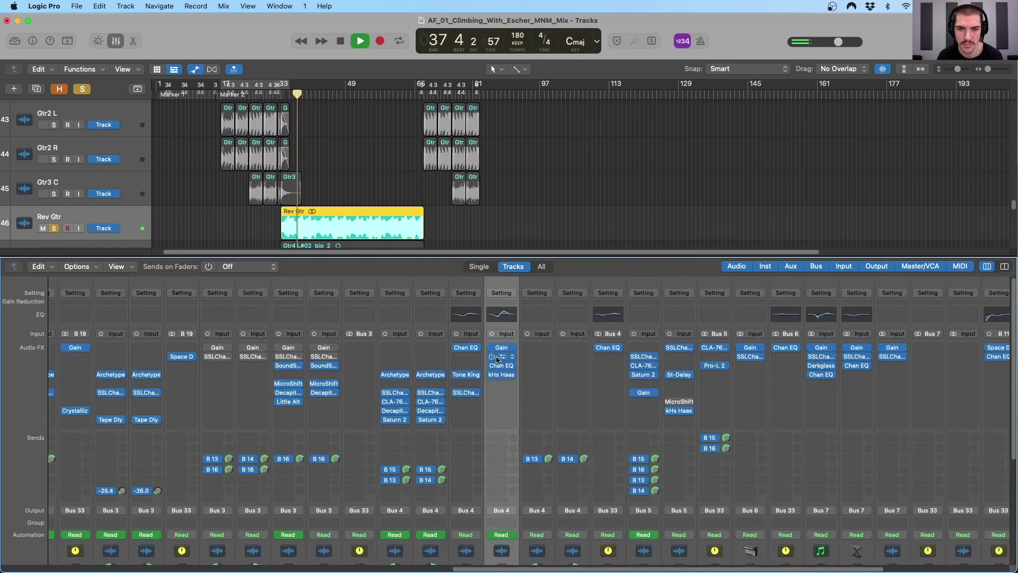
left_click(492, 356)
left_click(492, 365)
right_click(493, 371)
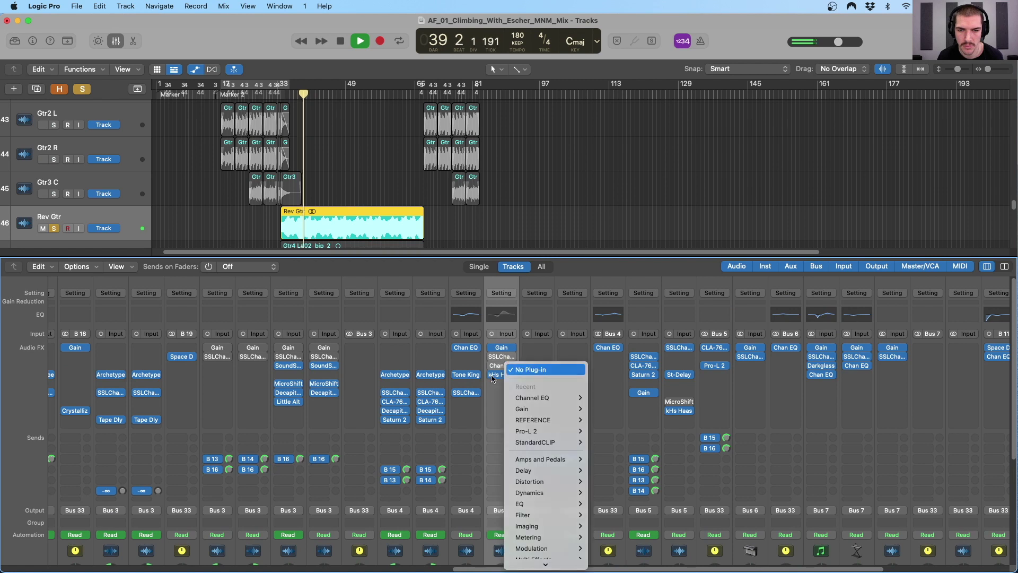
key("Escape")
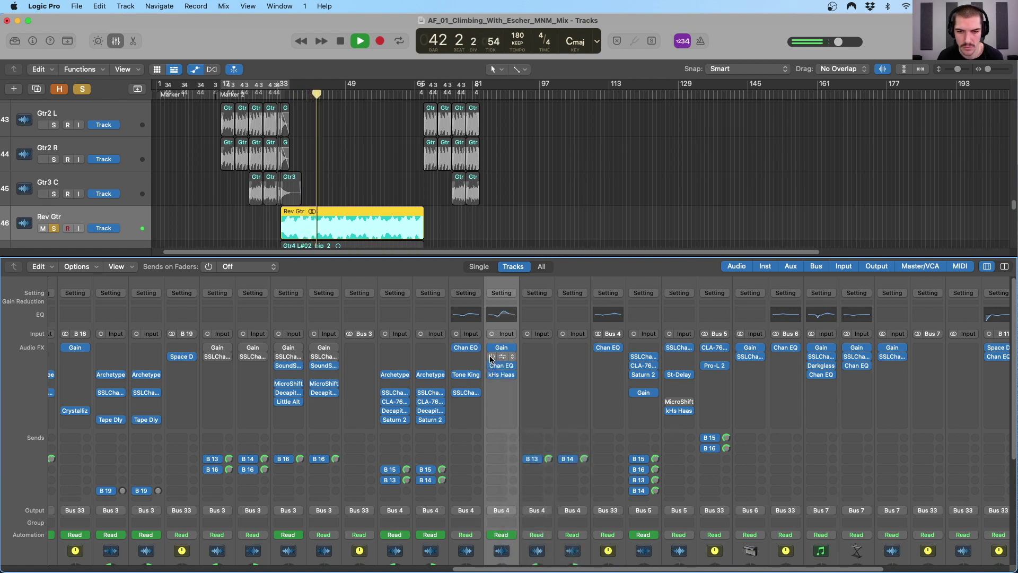
scroll(499, 403, "down", 6)
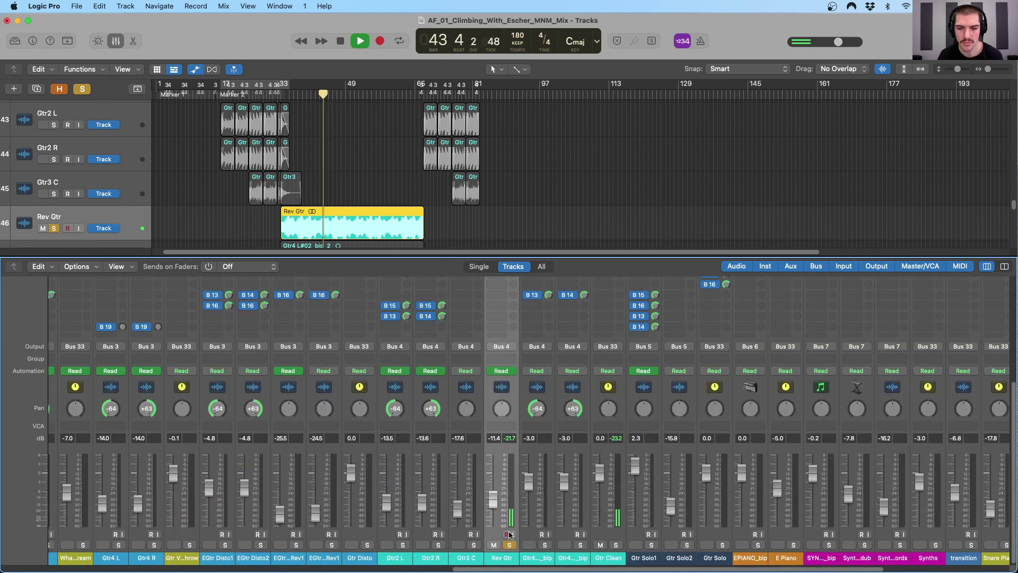
left_click(508, 545)
key("space")
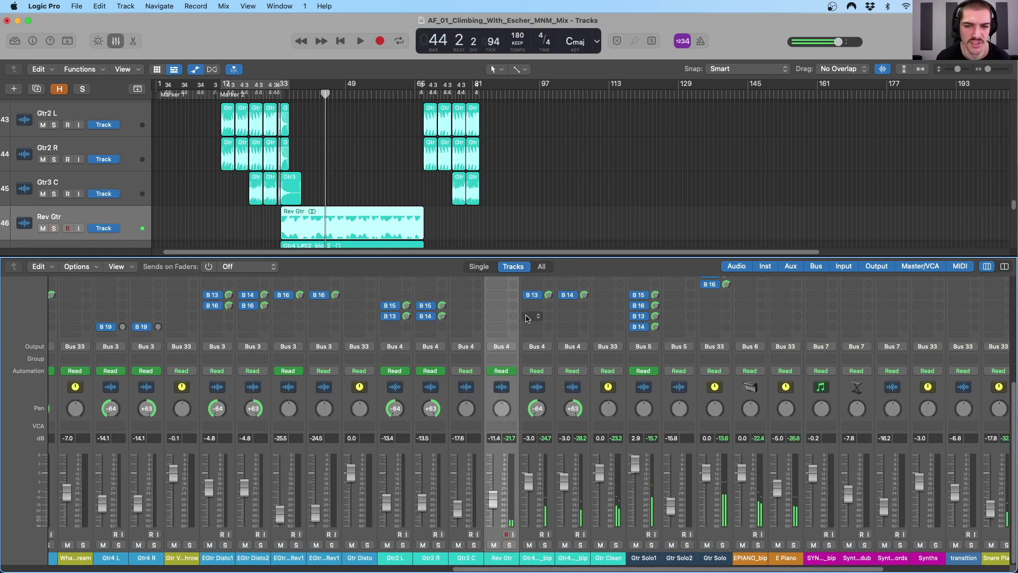
scroll(504, 358, "up", 5)
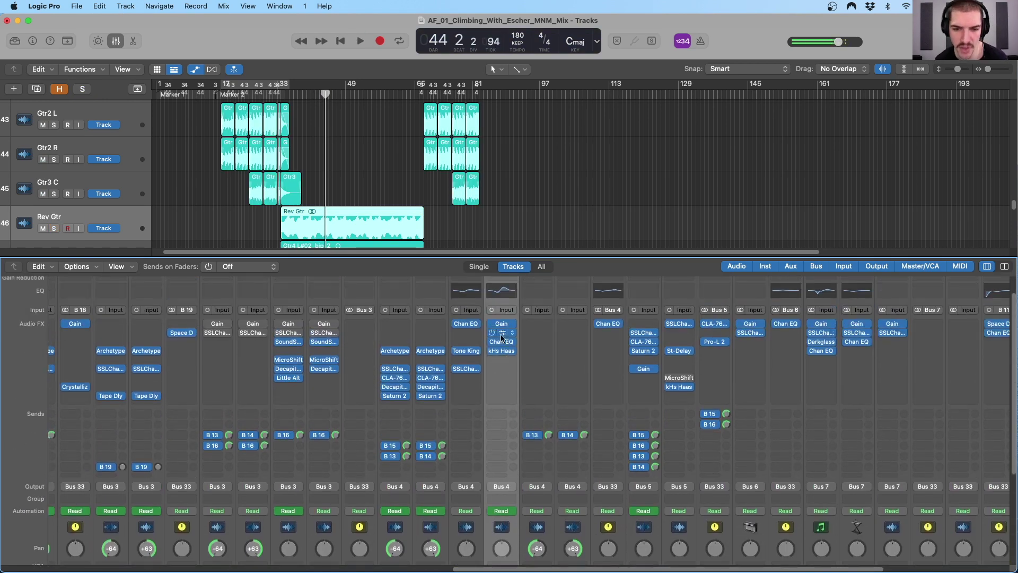
mouse_move(503, 354)
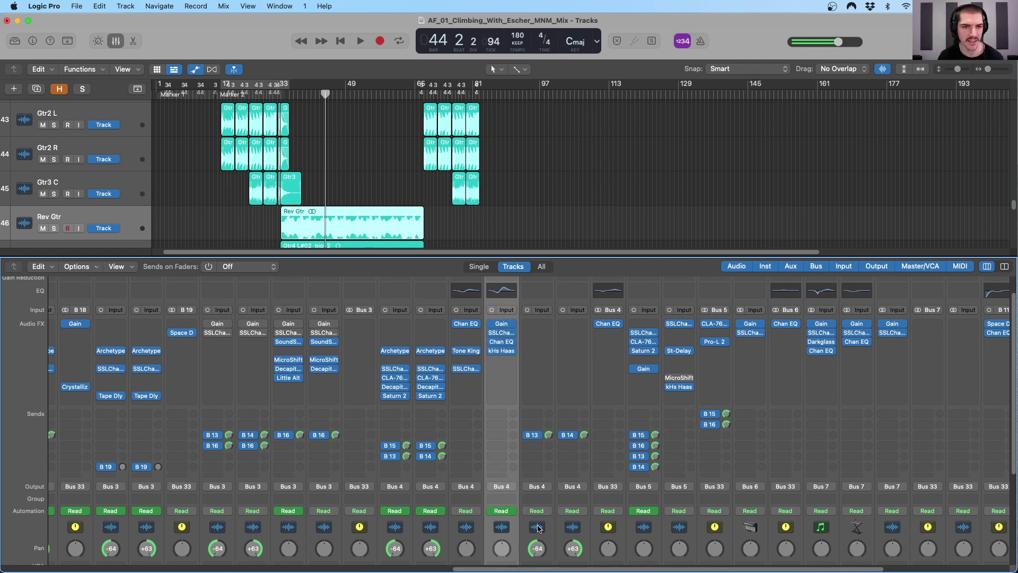
Examine the Gtr4 L#02_bip and Gtr4 R#03_bip channels, checking the routing of the Bus 13 and Bus 14 sends
scroll(541, 498, "down", 5)
left_click(554, 408)
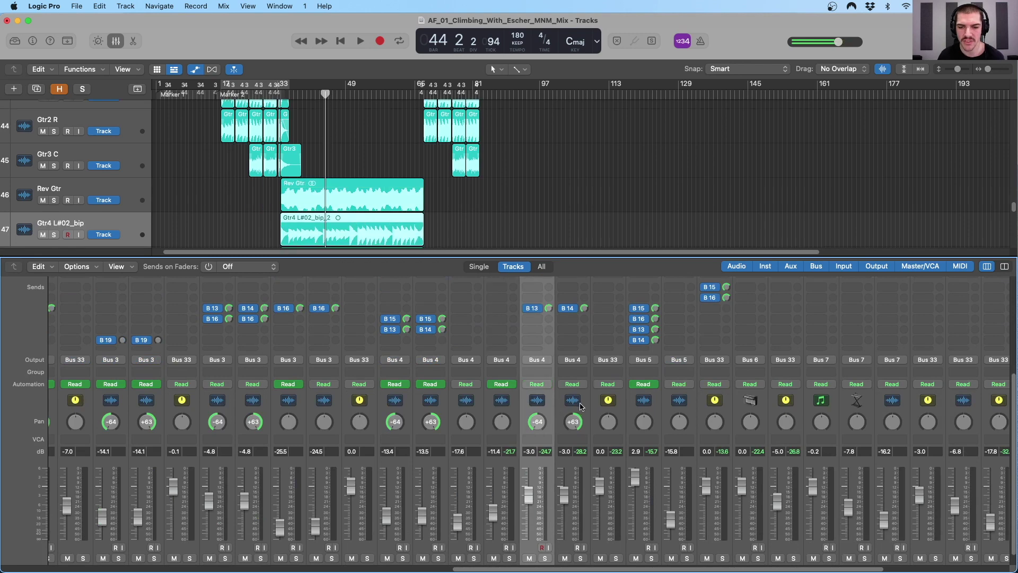
left_click(581, 406, "shift")
scroll(589, 414, "down", 1)
scroll(563, 490, "up", 4)
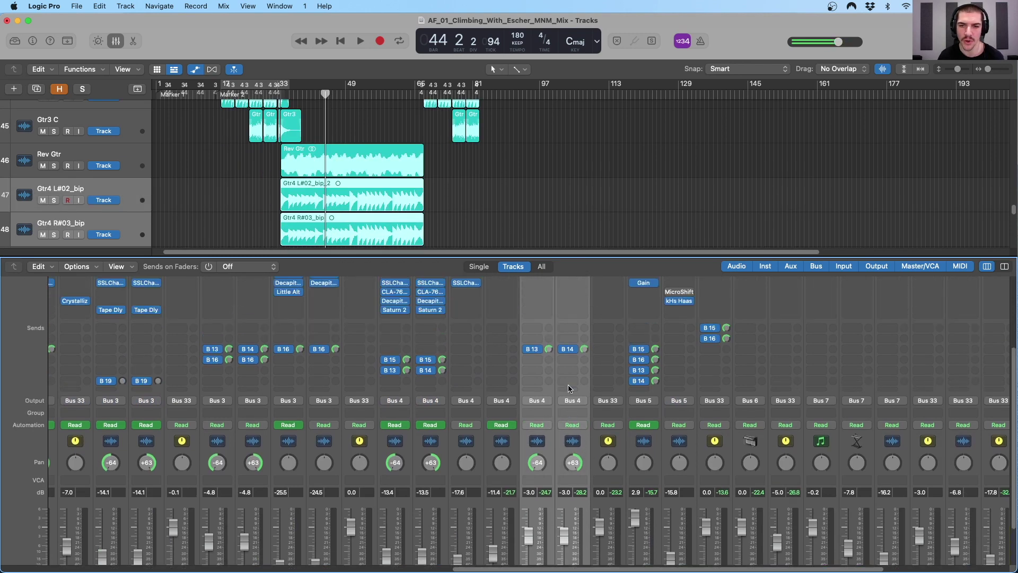
left_click(547, 448)
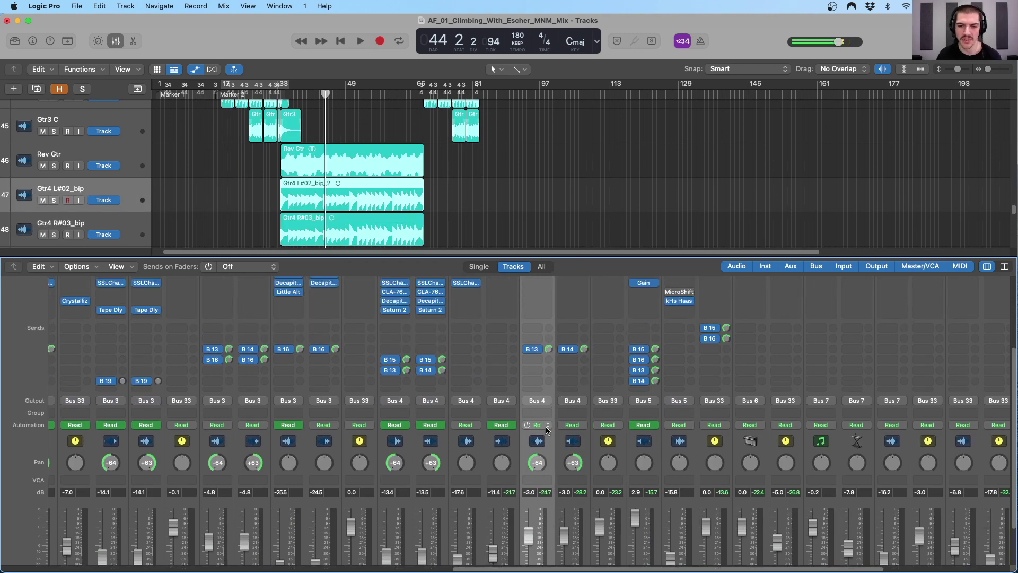
left_click(532, 348)
left_click(521, 333)
left_click(586, 459)
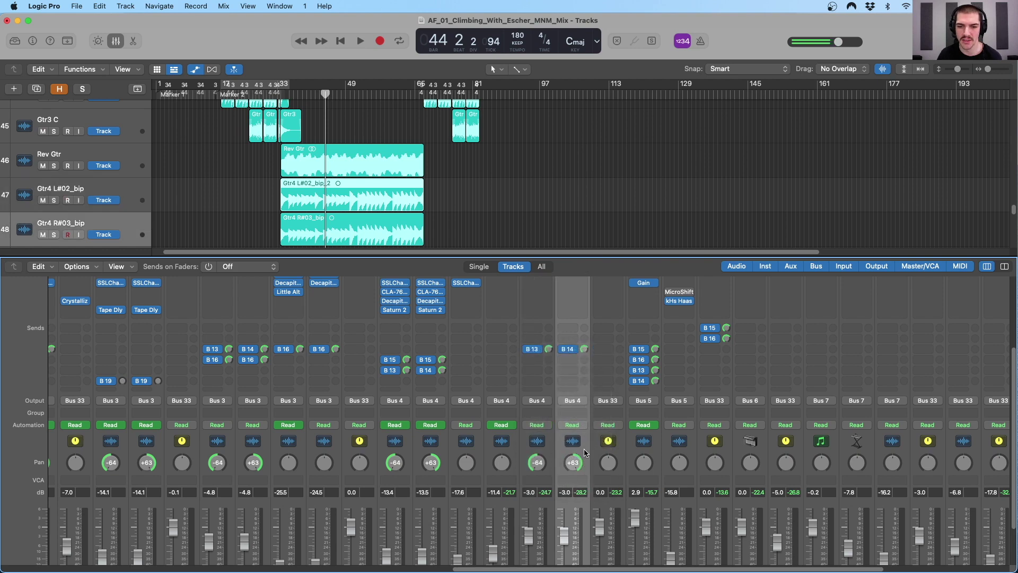
left_click(568, 349)
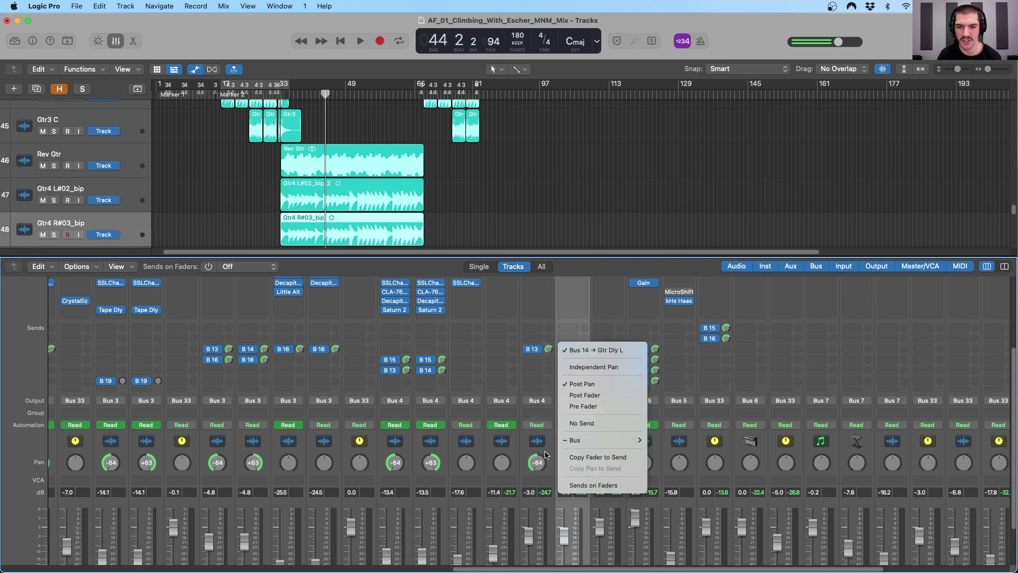
Play Gtr4 L#02_bip and Gtr4 R#03_bip soloed from bar 44, clear both solos to hear the full mix, and stop playback
left_click(547, 455)
scroll(558, 510, "down", 4)
left_click(544, 545)
key("space")
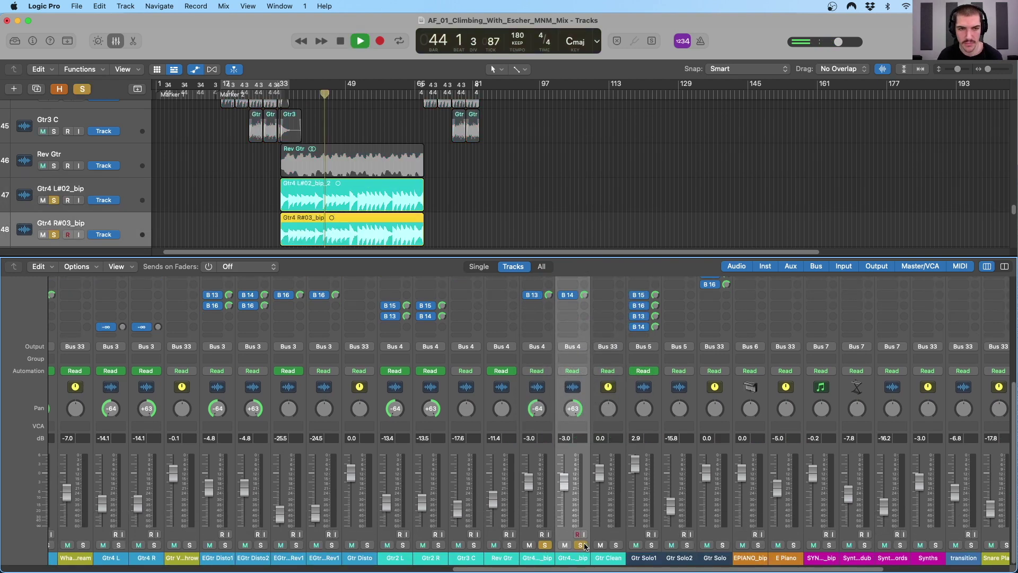
scroll(563, 388, "up", 8)
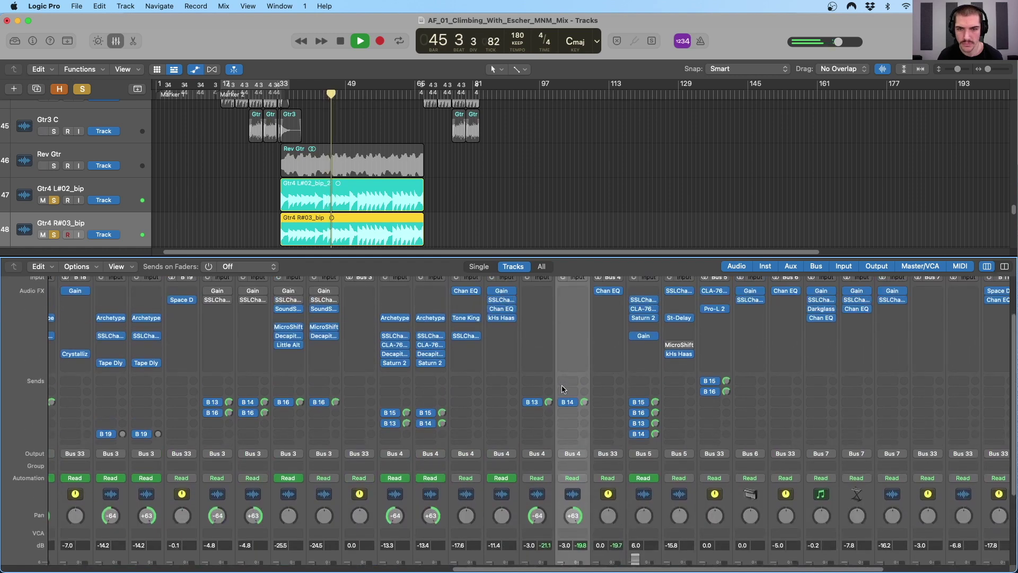
scroll(562, 389, "down", 8)
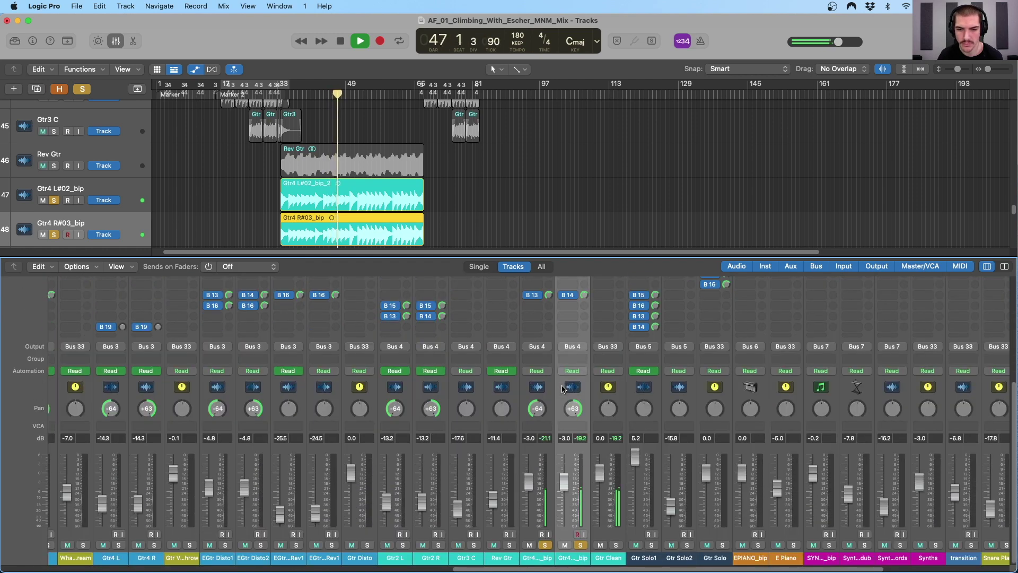
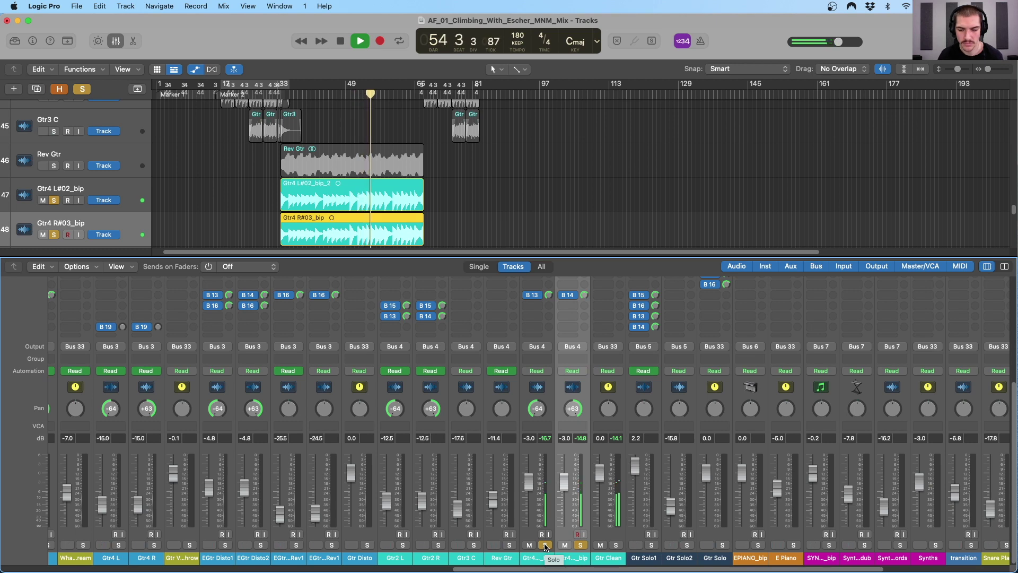
left_click(545, 547)
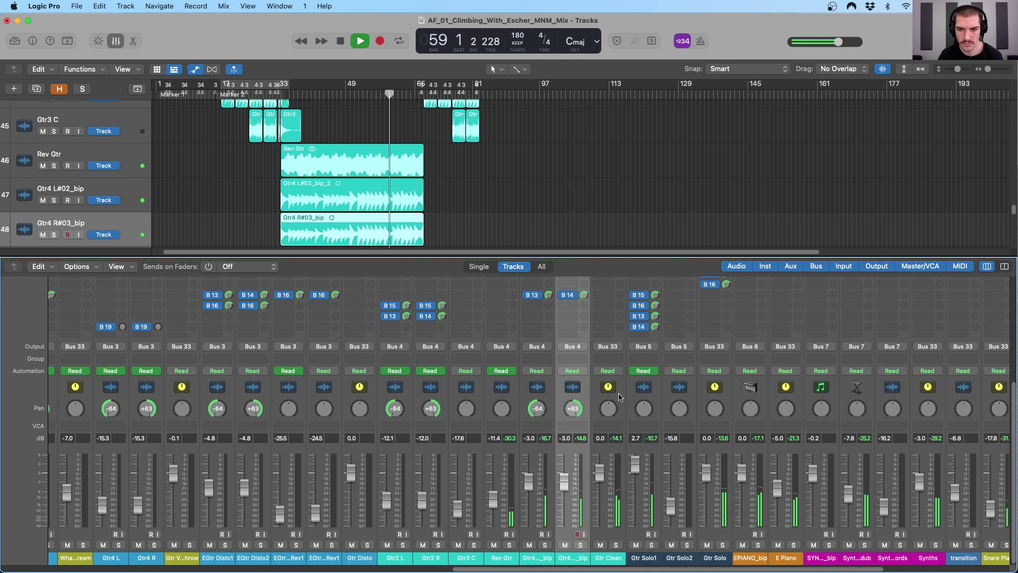
key("space")
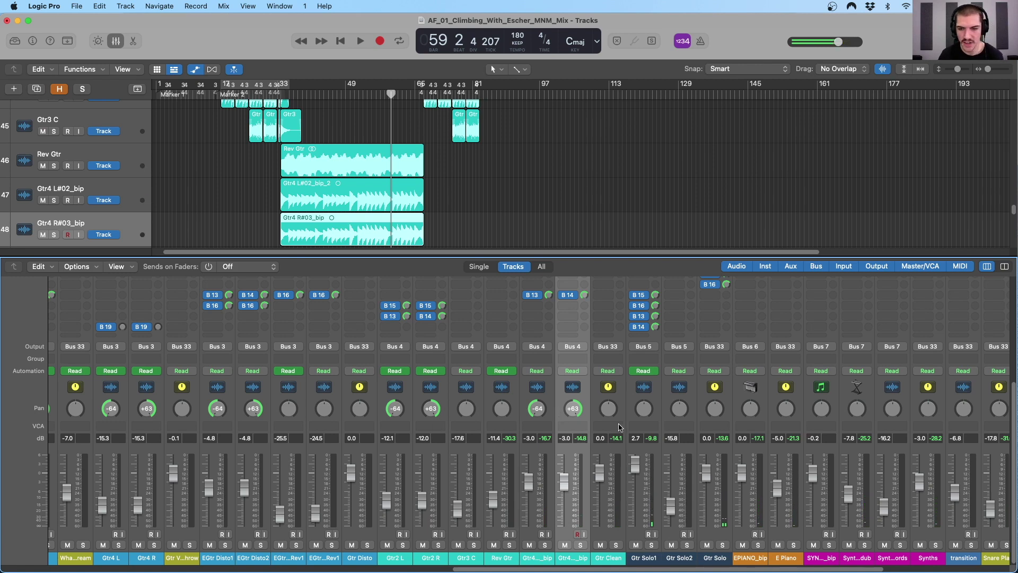
Select the Gtr Solo1 track, inspect the Channel EQ curve on Gtr Clean, and close the plug-in
scroll(604, 403, "up", 1)
scroll(265, 117, "down", 4)
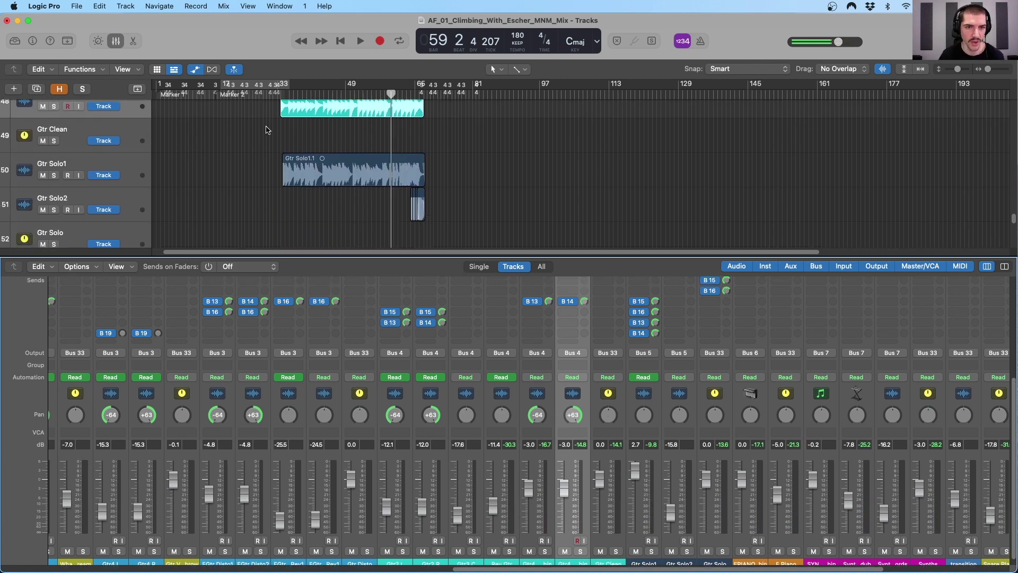
left_click(79, 165)
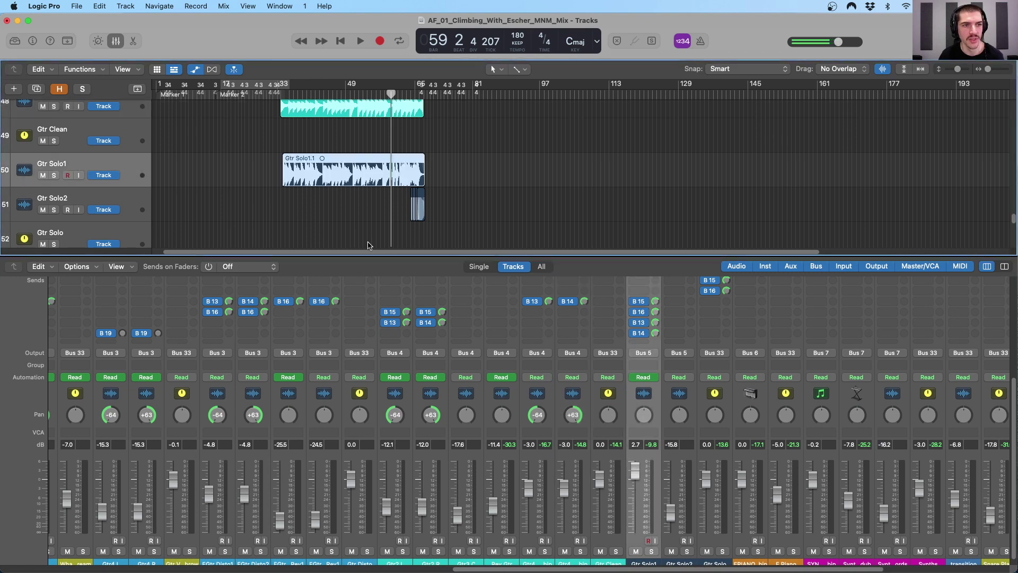
scroll(613, 435, "up", 5)
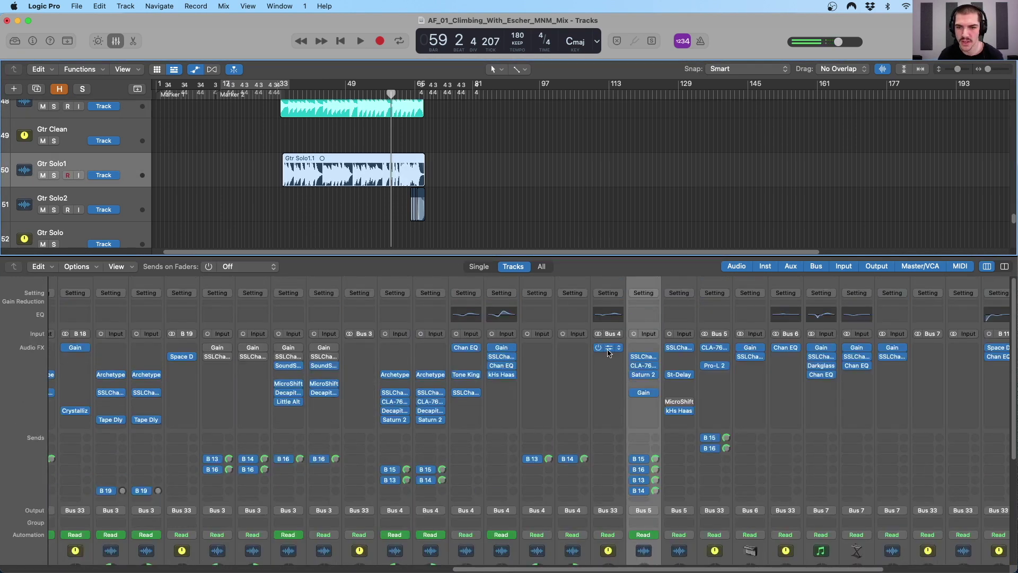
left_click(608, 347)
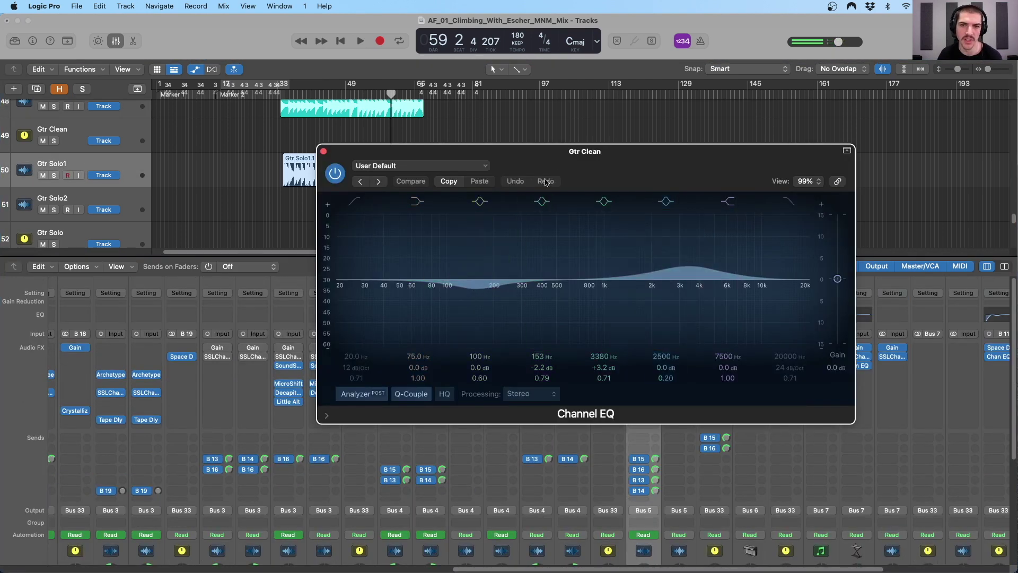
left_click_drag(567, 158, 523, 134)
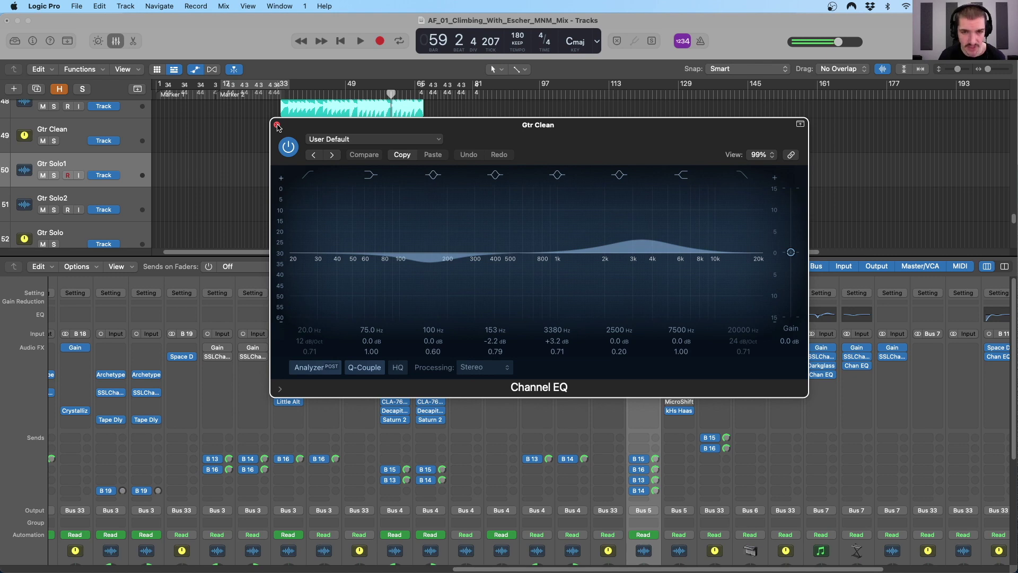
left_click(276, 126)
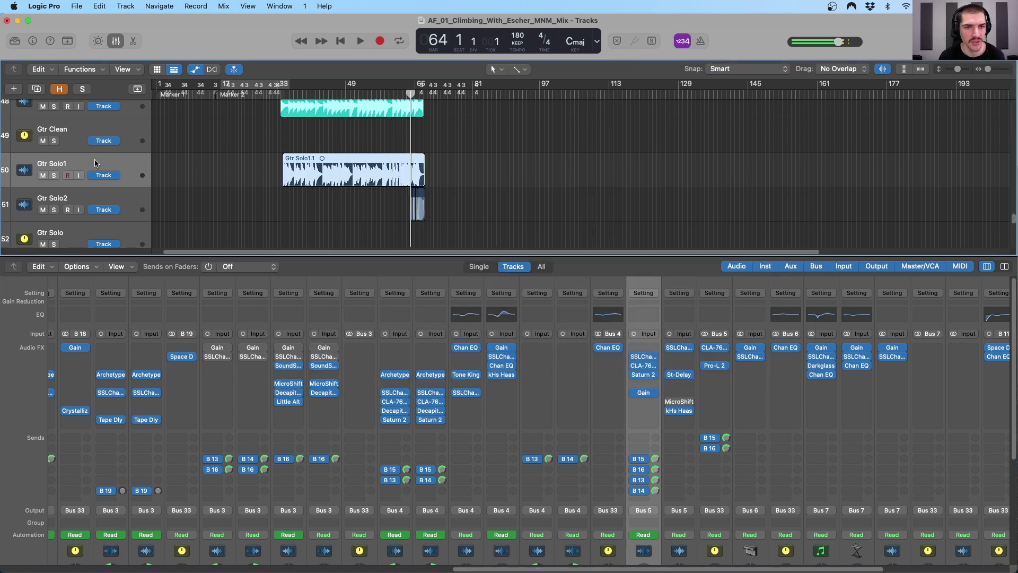
Play Gtr Solo1 and Gtr Solo2 soloed together from where the Gtr Solo2 regions begin near bar 64, stopping and clearing both solos at the end
left_click(111, 200)
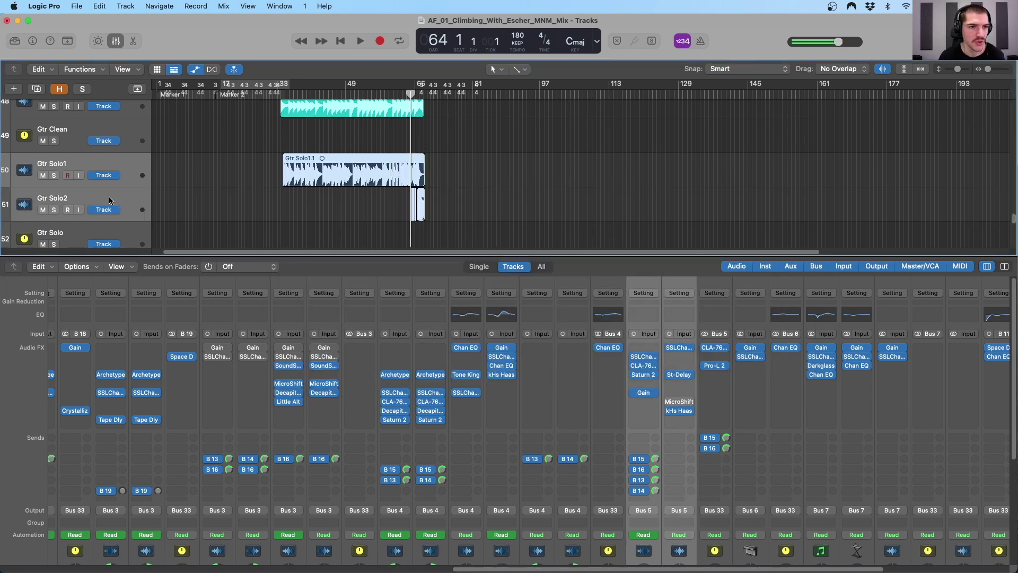
left_click(130, 199)
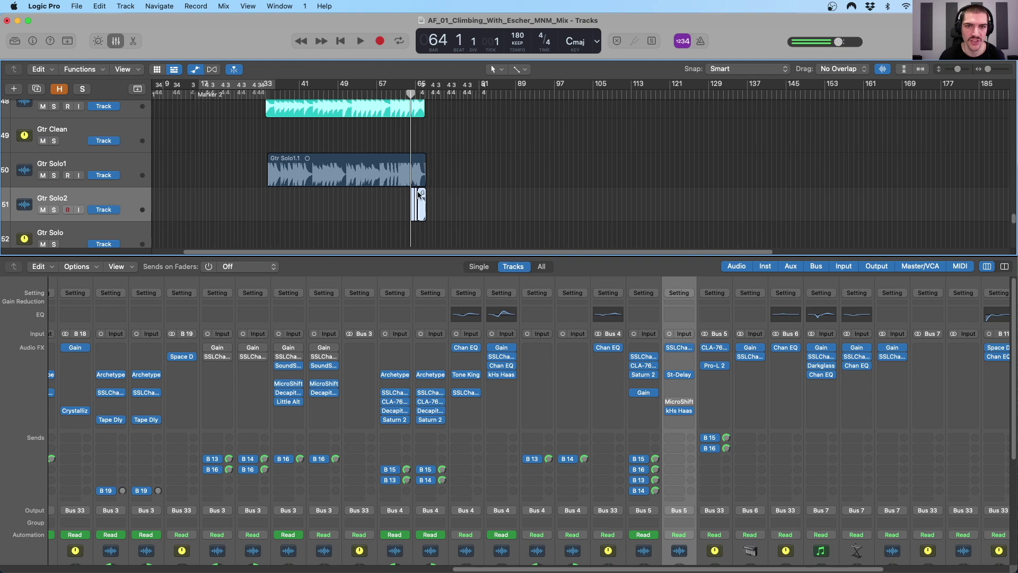
key("super+Right")
key("super+Right")
key("super+Right")
key("super+Right")
key("super+Right")
key("super+Right")
key("super+Right")
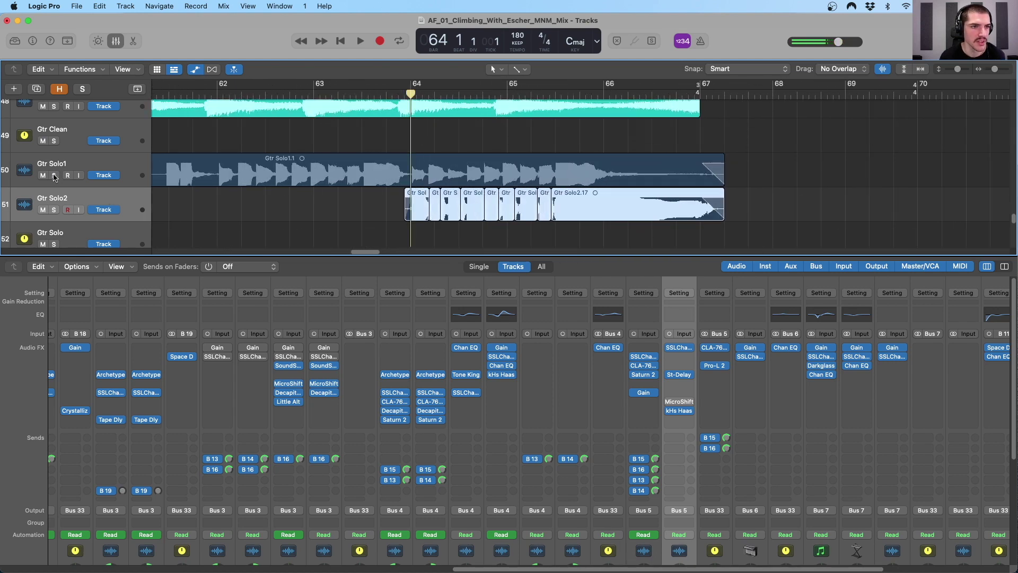
left_click_drag(54, 175, 58, 206)
key("space")
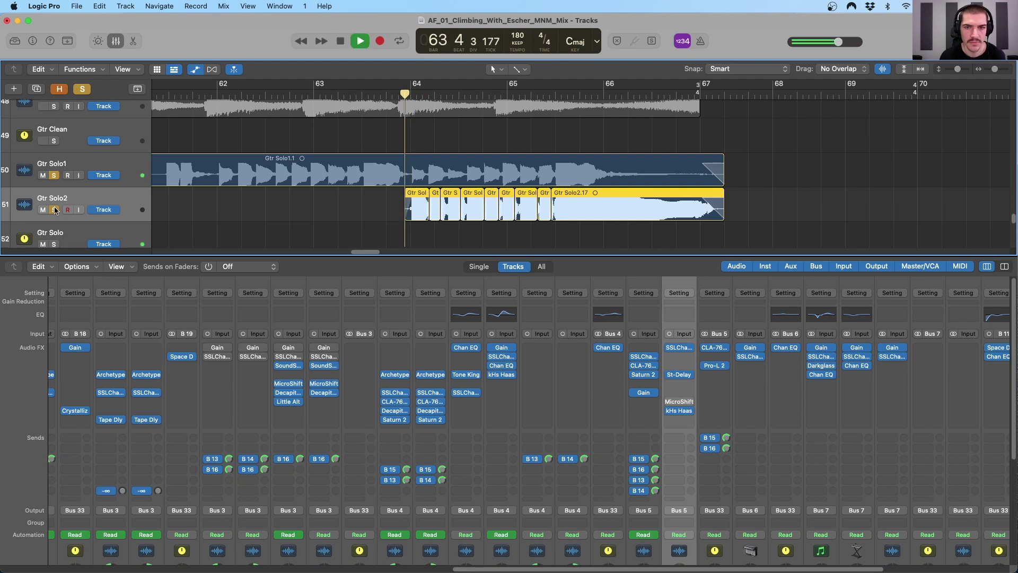
key("space")
left_click(54, 175)
left_click(54, 210)
Select the Gtr Solo1.1 region and move the playhead to bar 34
key("super+Left")
key("super+Left")
key("super+Left")
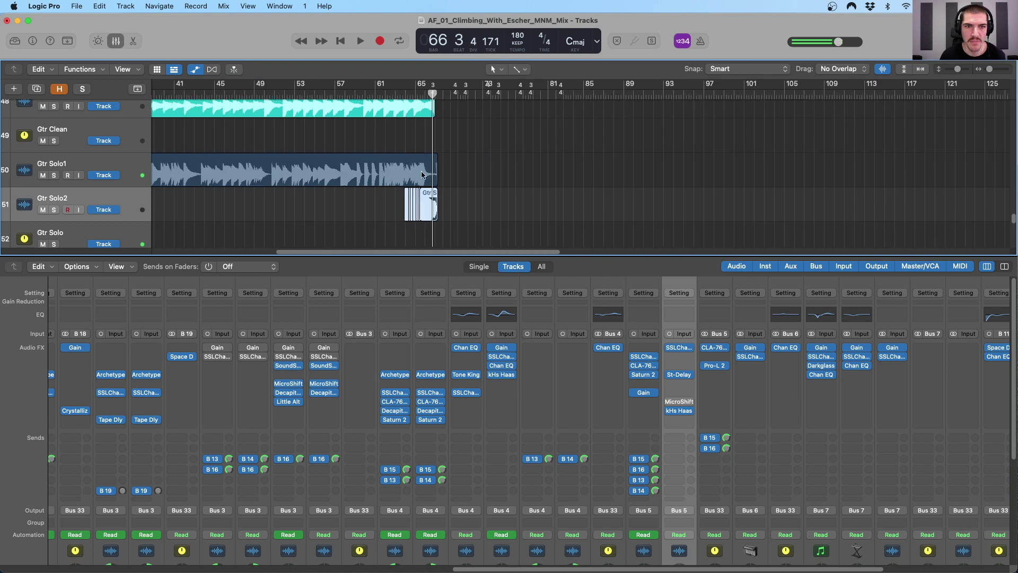
left_click(348, 159)
scroll(325, 169, "left", 5)
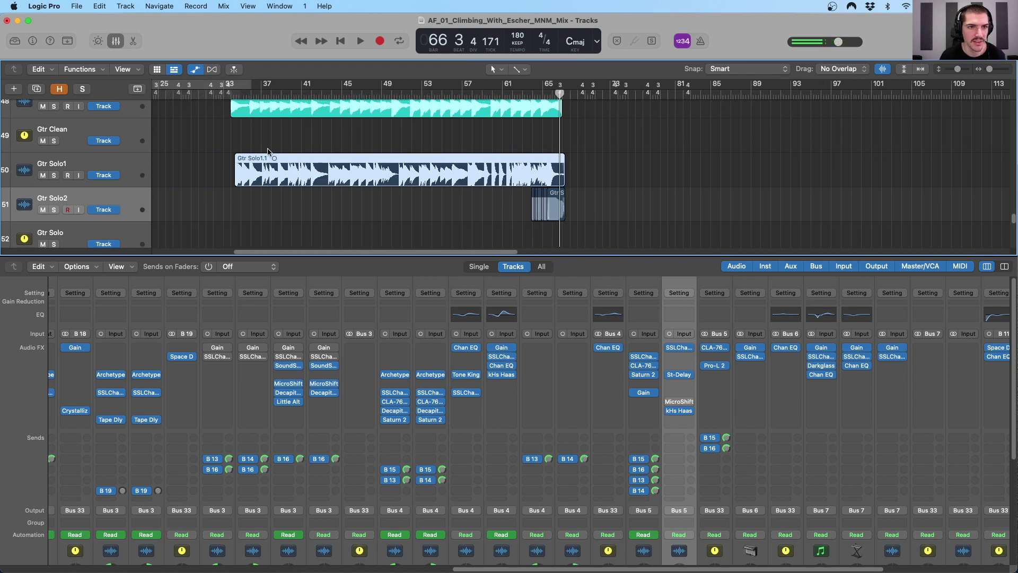
key("shift+Return")
Select the Gtr Solo1 channel, enlarge the mixer, and check the routing of its Bus 15, Bus 16, Bus 13 and Bus 14 sends
scroll(684, 441, "down", 5)
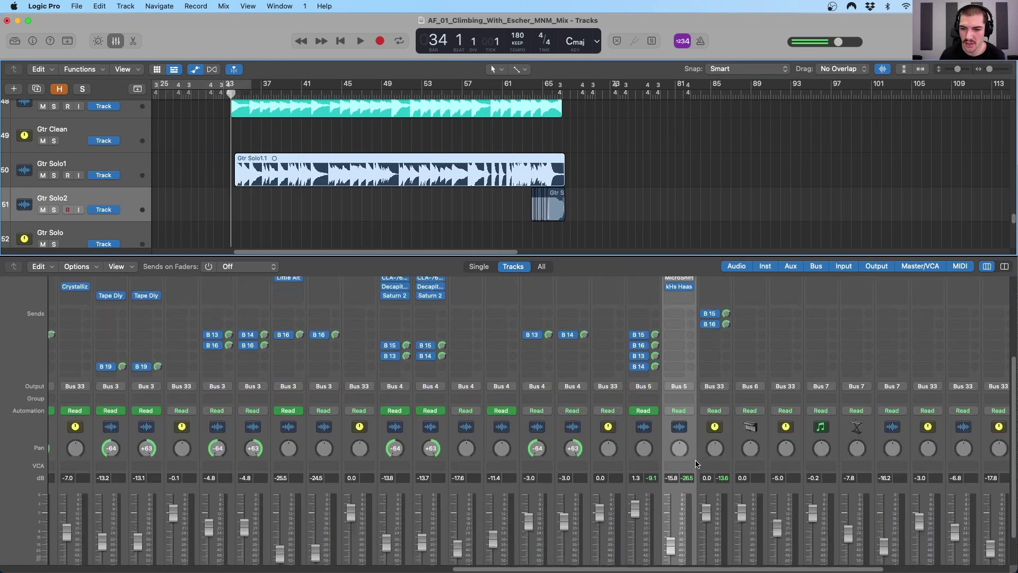
left_click(657, 395)
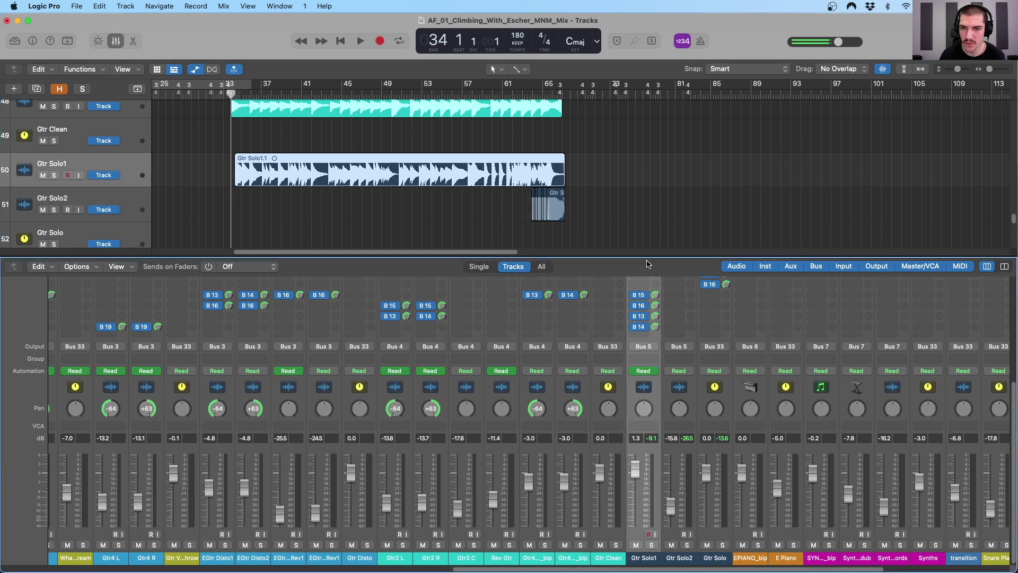
left_click_drag(646, 257, 647, 161)
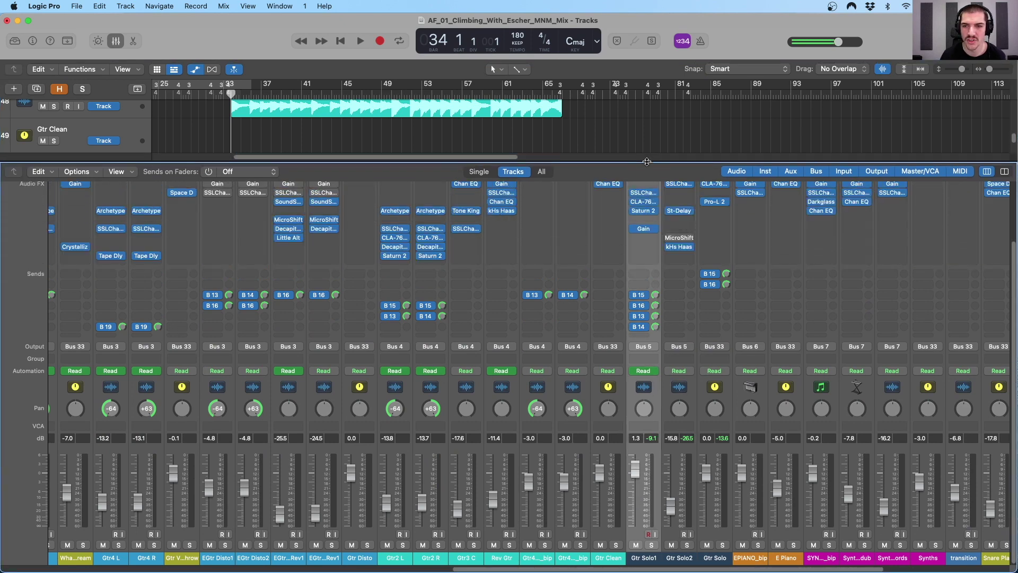
left_click(640, 297)
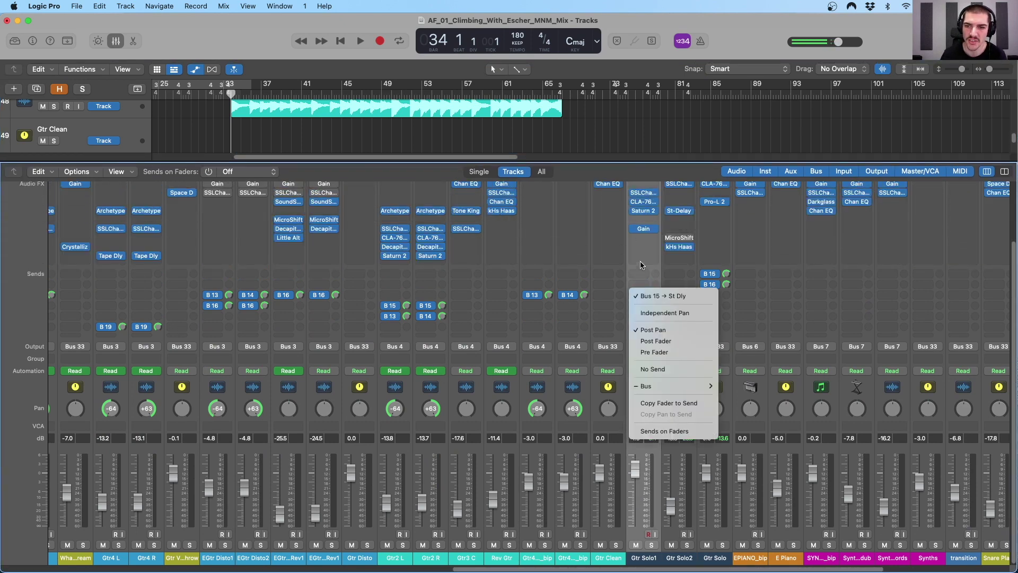
left_click(642, 295)
left_click(642, 306)
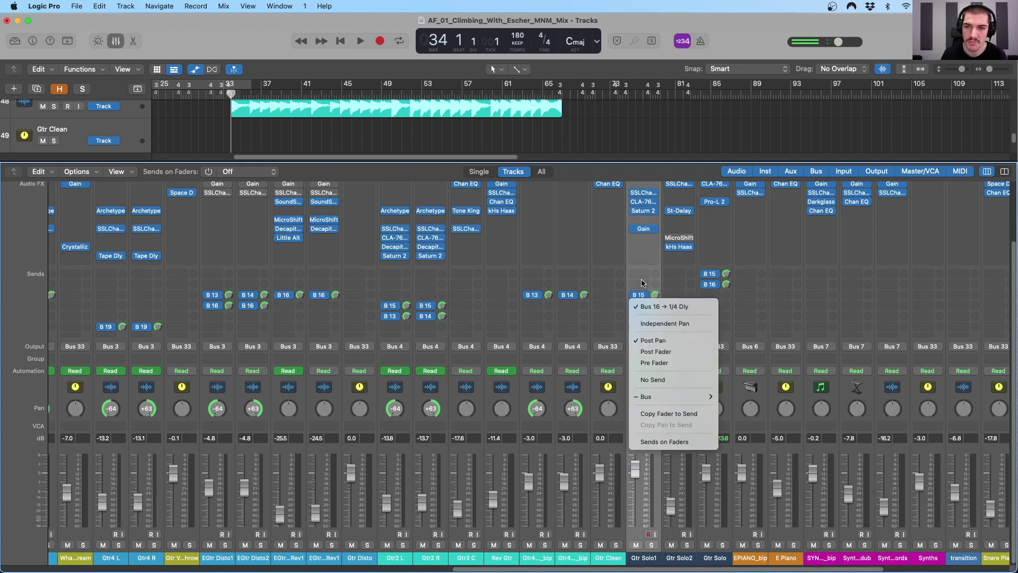
left_click(634, 269)
left_click(642, 317)
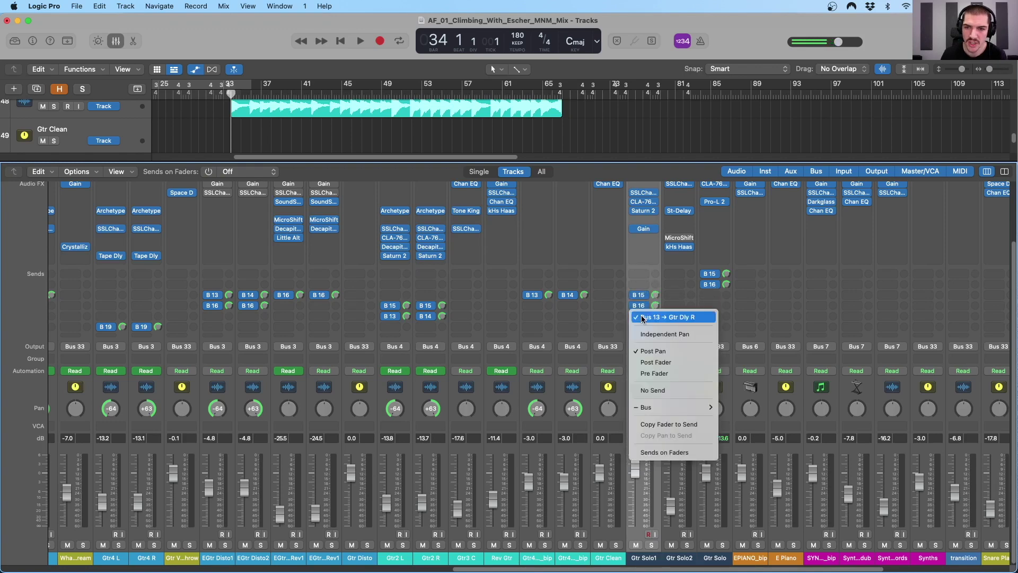
left_click(642, 317)
left_click(642, 327)
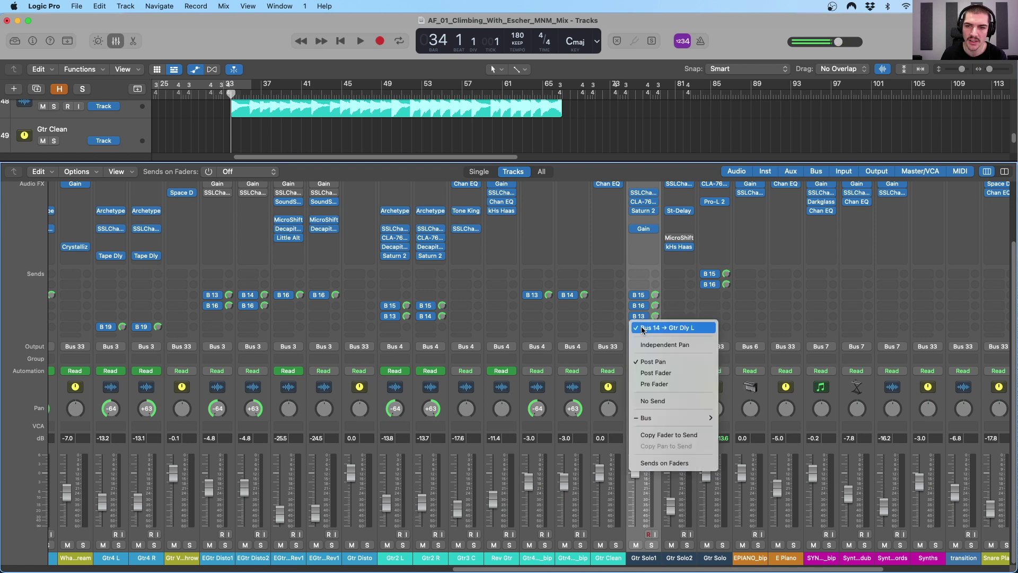
left_click(665, 327)
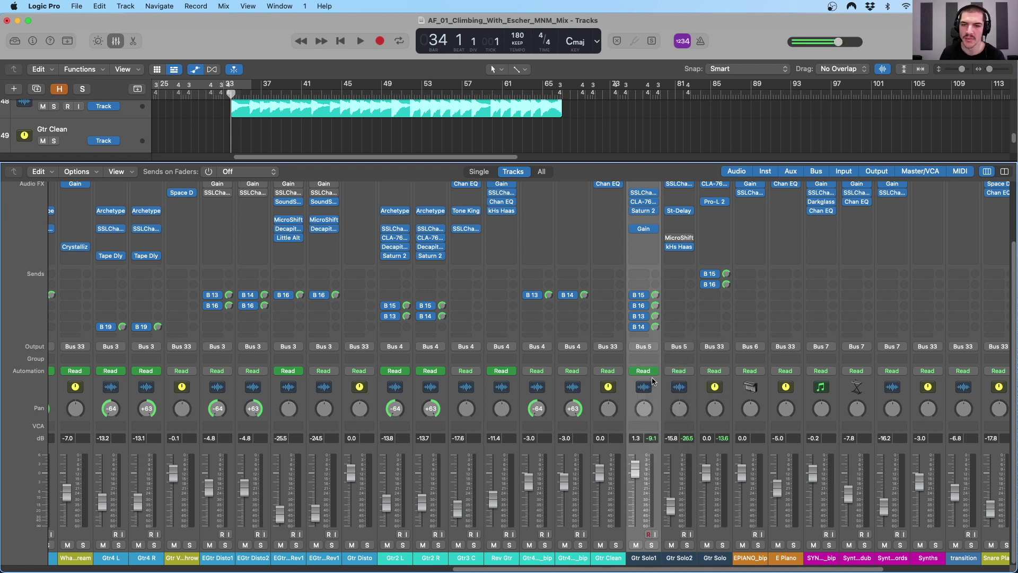
Inspect the SSLChannel filter and EQ settings and the Saturn 2 settings on Gtr Solo1, closing each plug-in after review
scroll(641, 329, "up", 3)
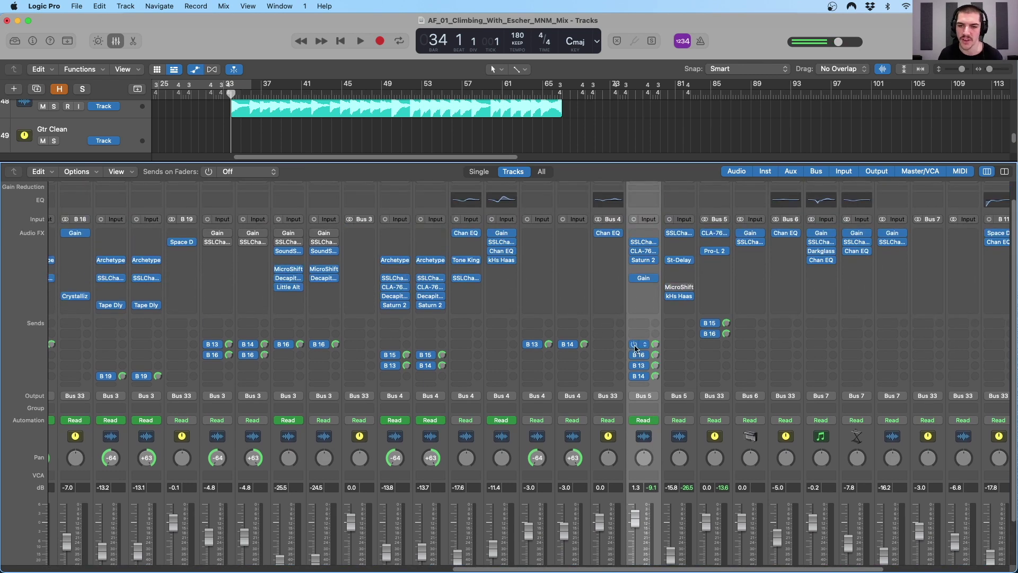
left_click(643, 243)
left_click_drag(451, 153, 812, 117)
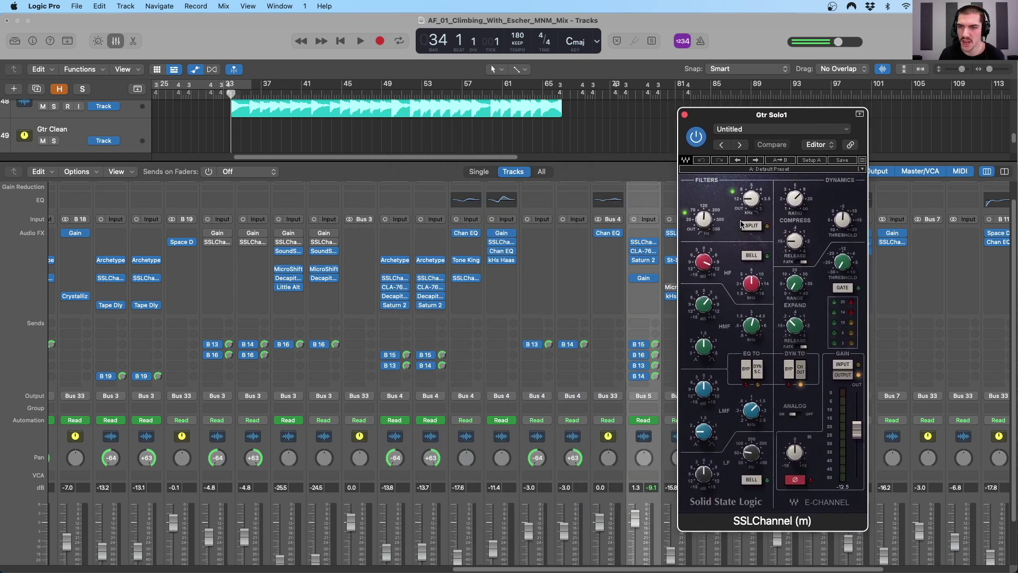
mouse_move(750, 198)
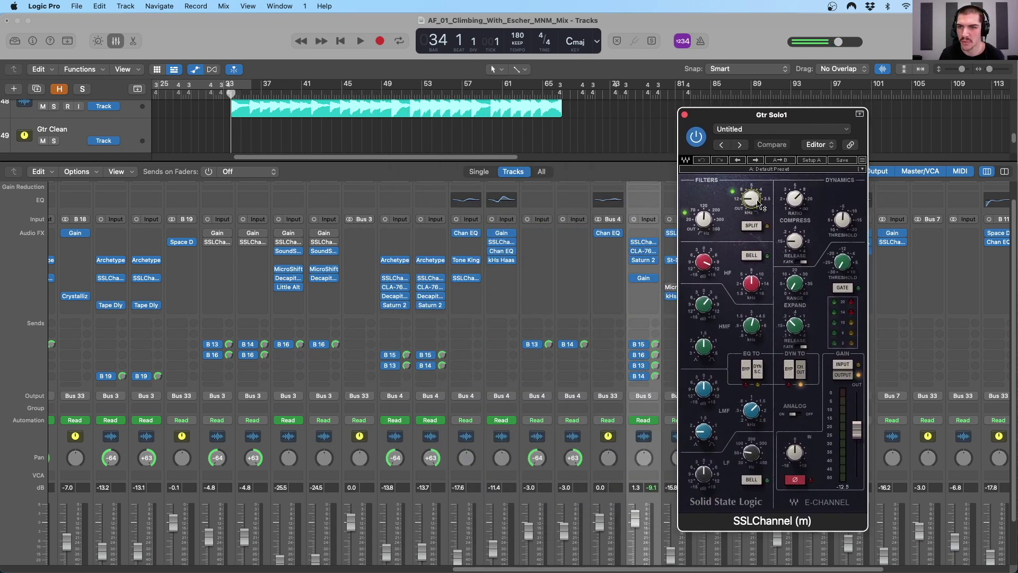
mouse_move(704, 217)
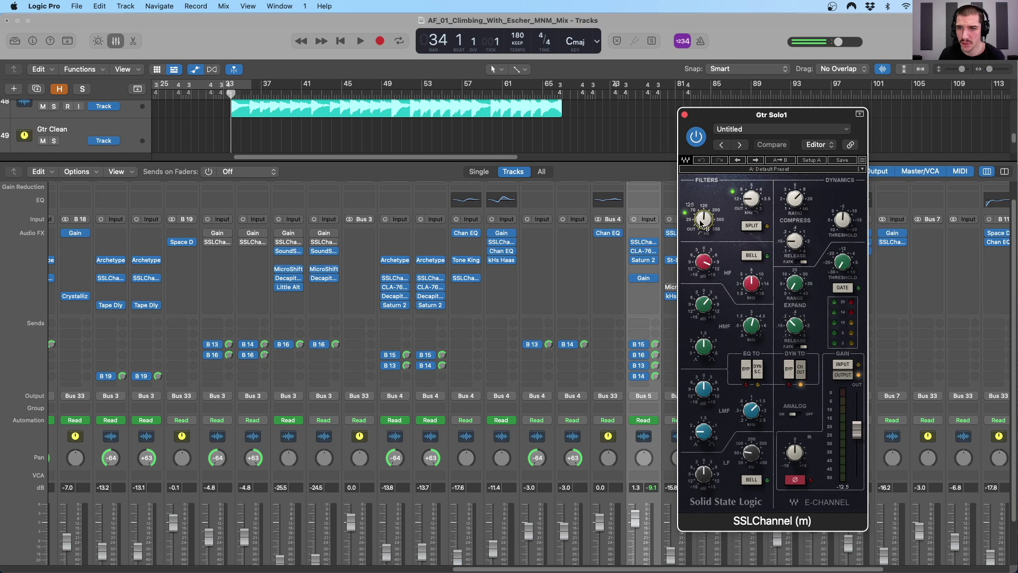
mouse_move(704, 261)
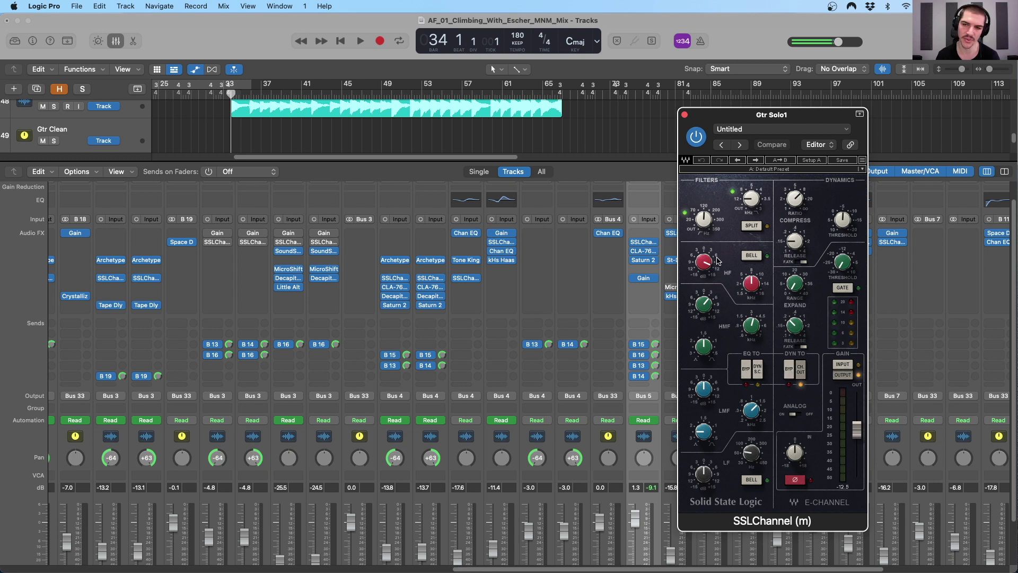
left_click_drag(704, 303, 704, 303)
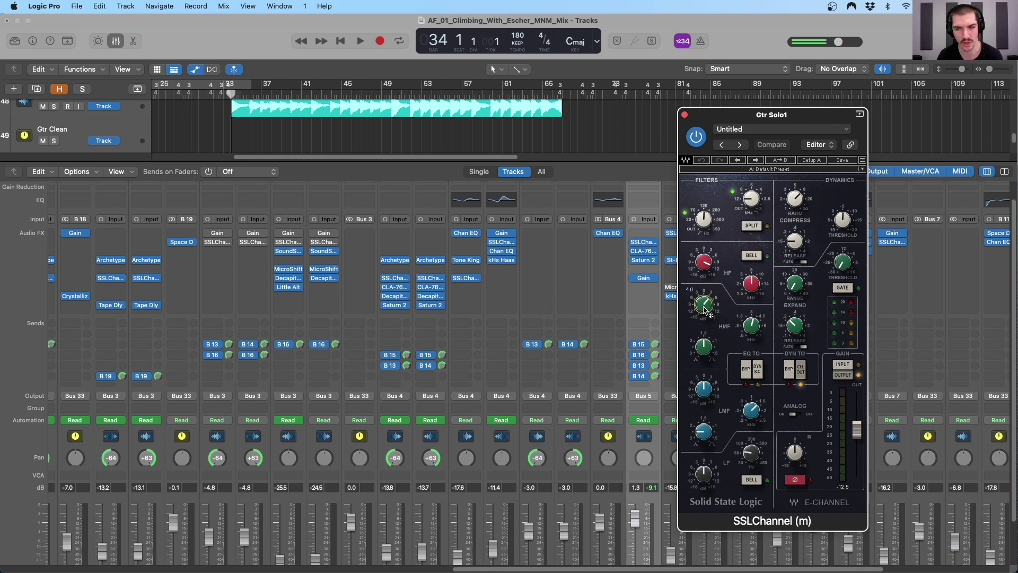
left_click(754, 330)
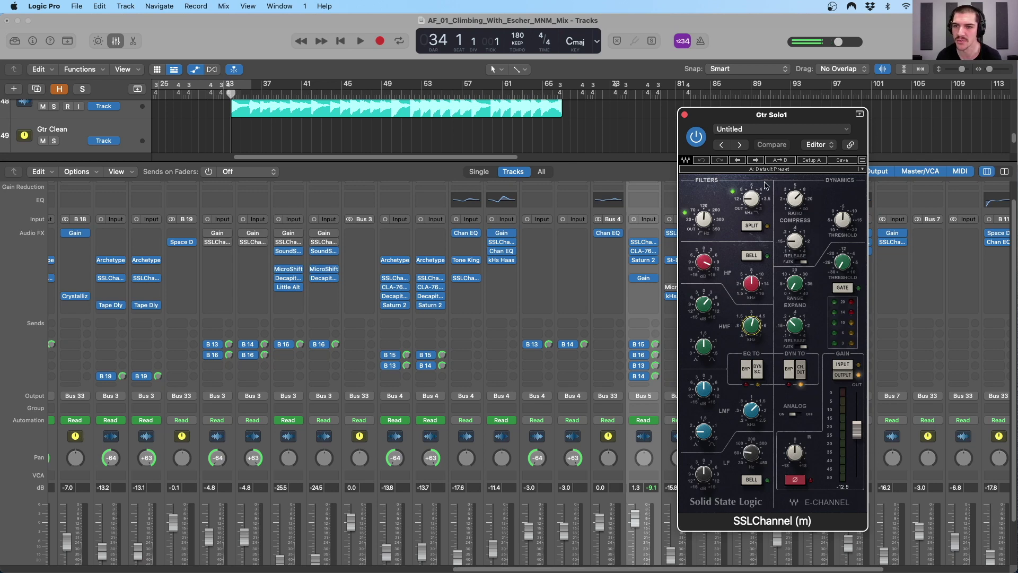
left_click(684, 115)
left_click(649, 263)
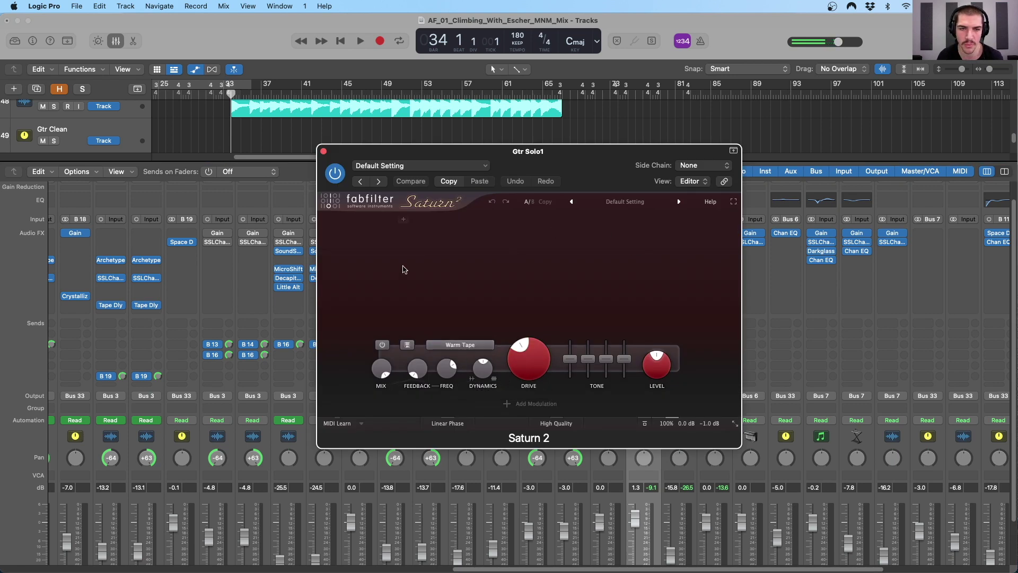
left_click(323, 152)
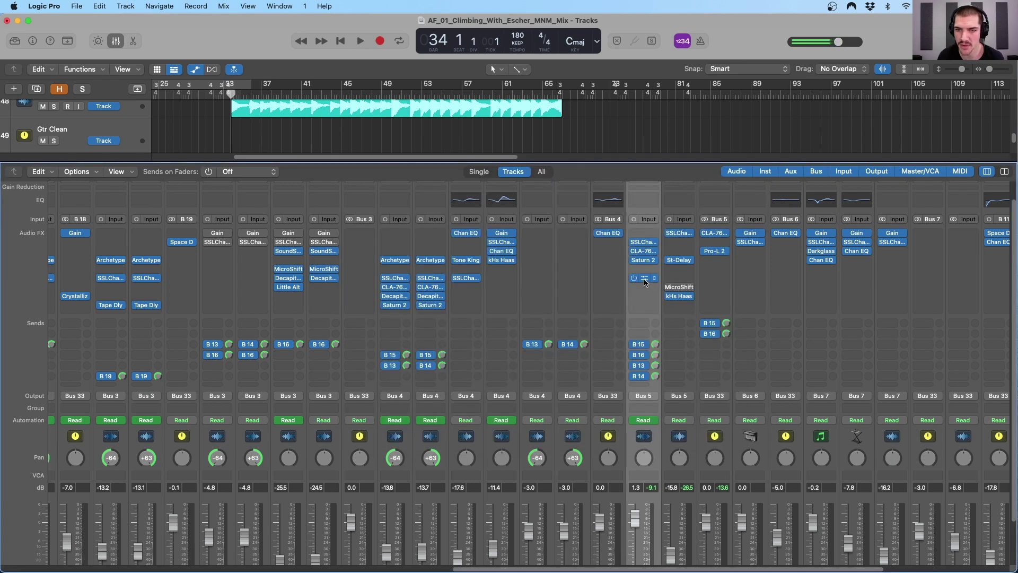
Review the Gain plug-in on Gtr Solo1, and play the track from bar 34 in the mix and soloed, clearing the solo at the end
left_click(643, 278)
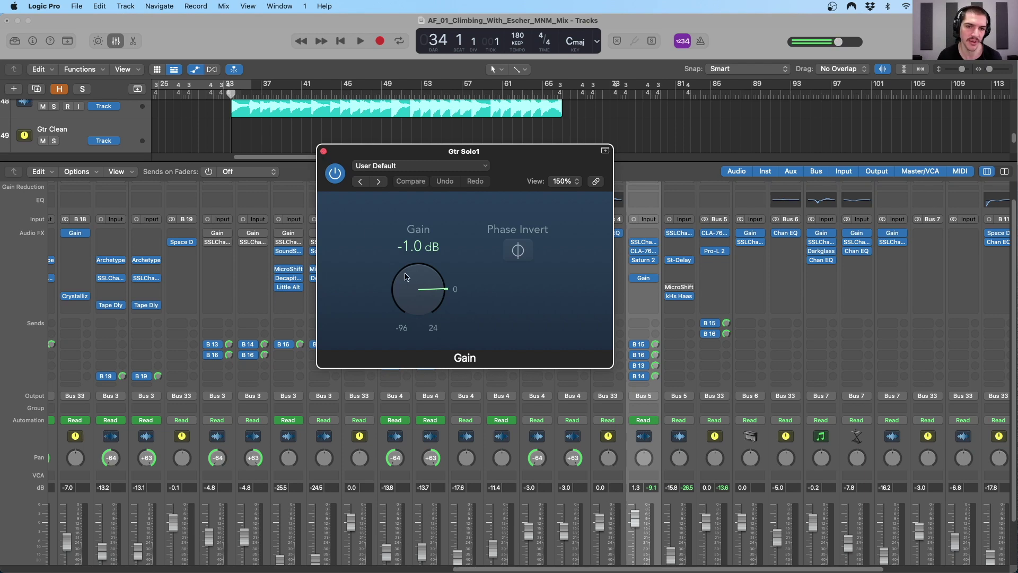
left_click(324, 152)
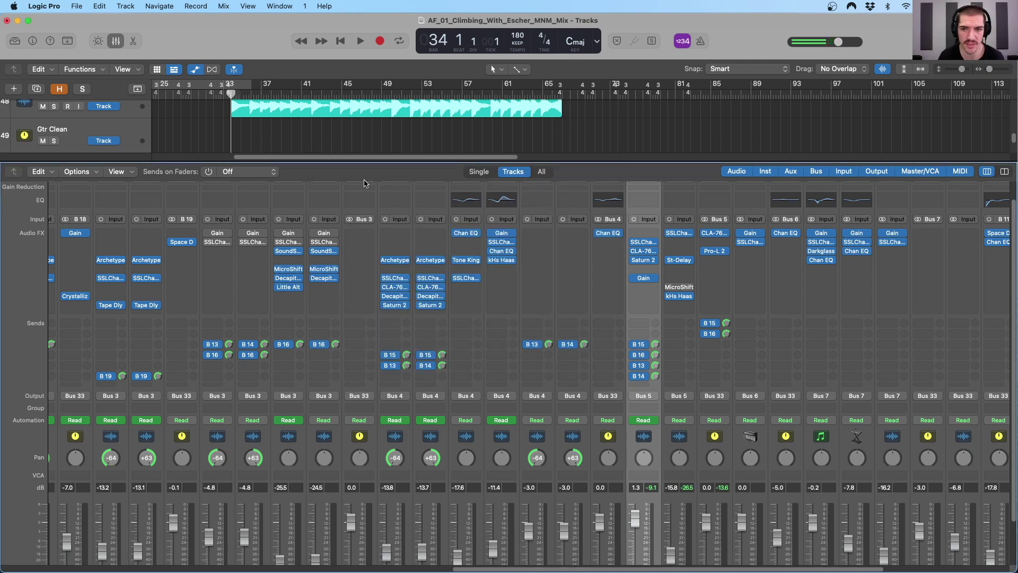
key("space")
scroll(649, 315, "down", 3)
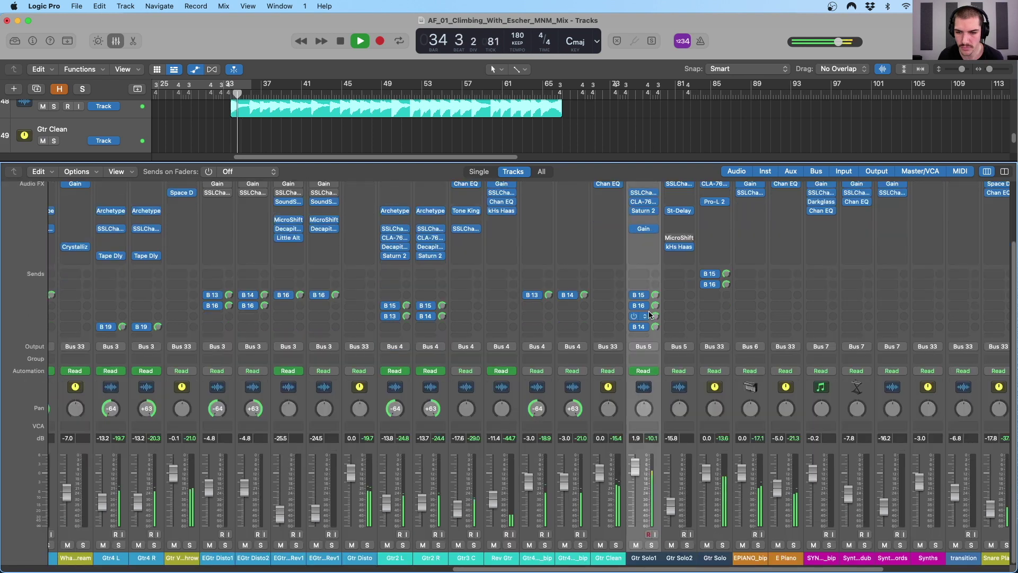
left_click(651, 545)
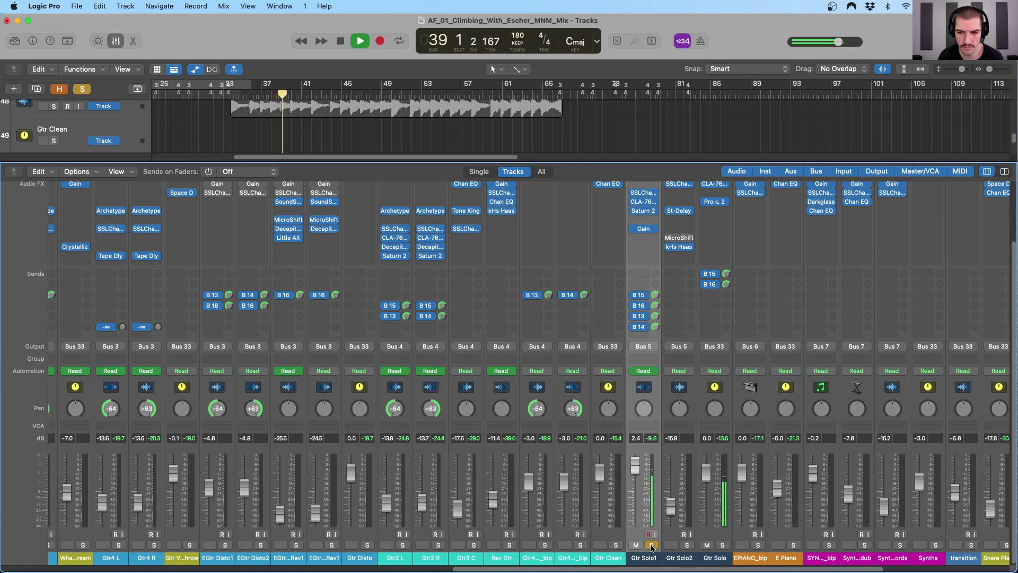
key("space")
left_click(651, 546)
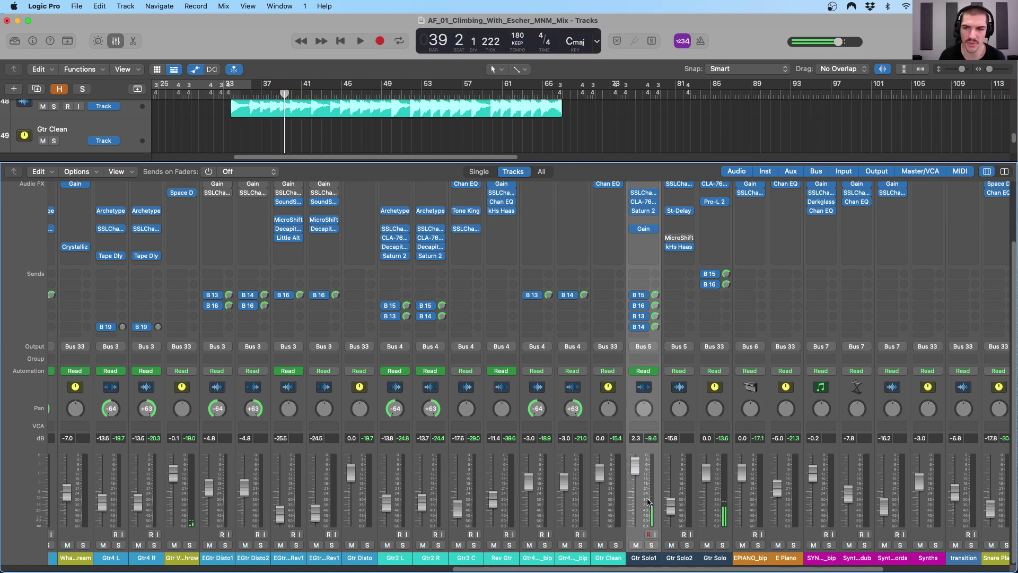
Compare Gtr Solo1 soloed with its four bus sends bypassed and re-enabled during playback from bar 39, stopping and clearing the solo at the end
mouse_move(642, 316)
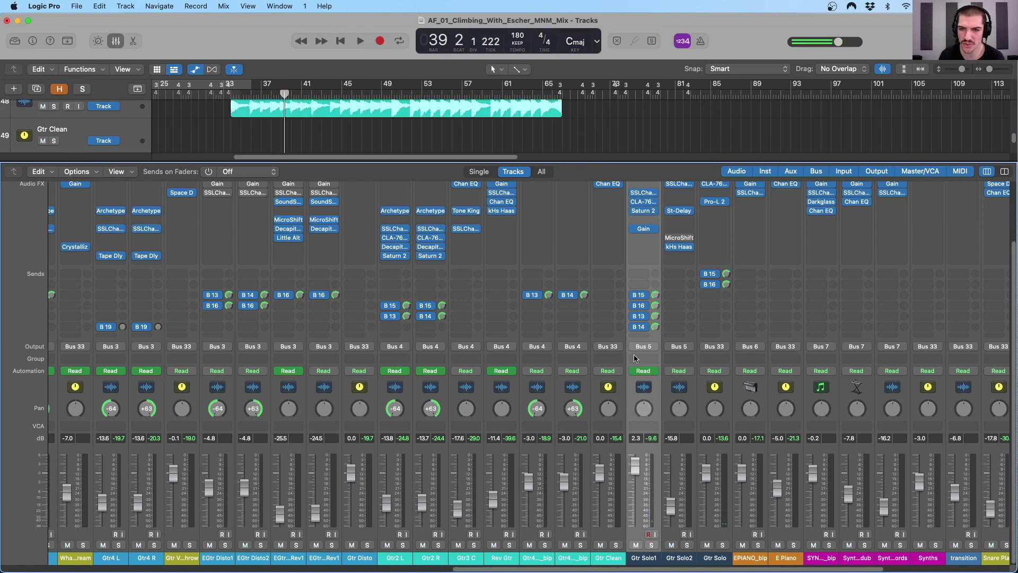
left_click(651, 545)
key("space")
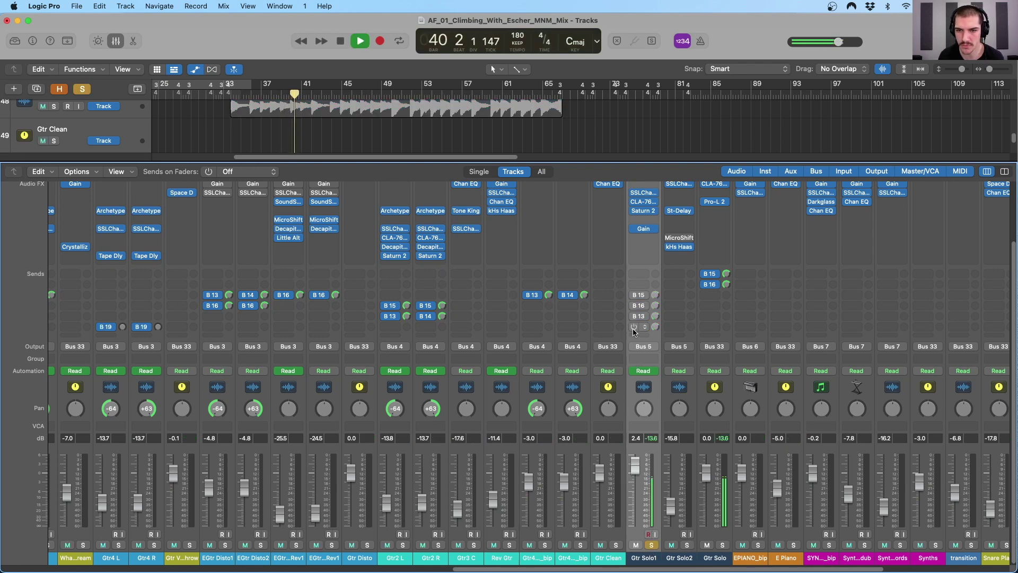
mouse_move(634, 296)
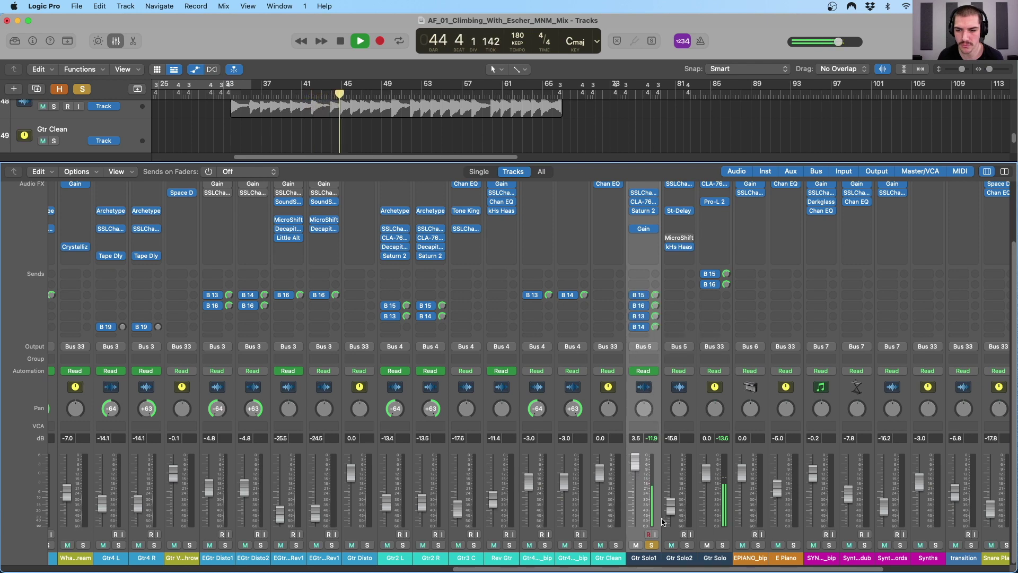
key("space")
key("s")
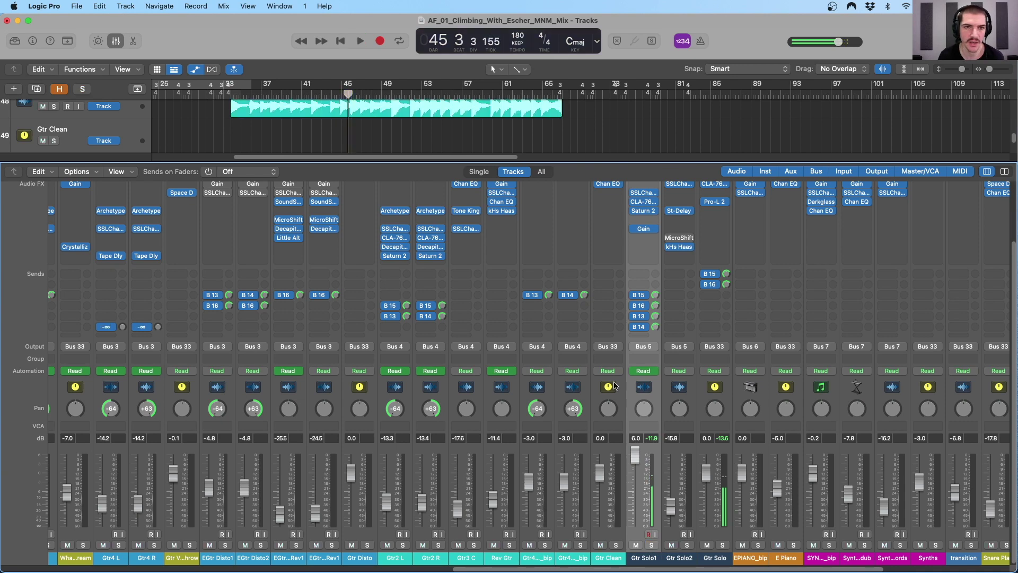
Play the full mix from bar 45 while shrinking the mixer and showing the volume automation on the Gtr Solo1 track, and stop playback
key("space")
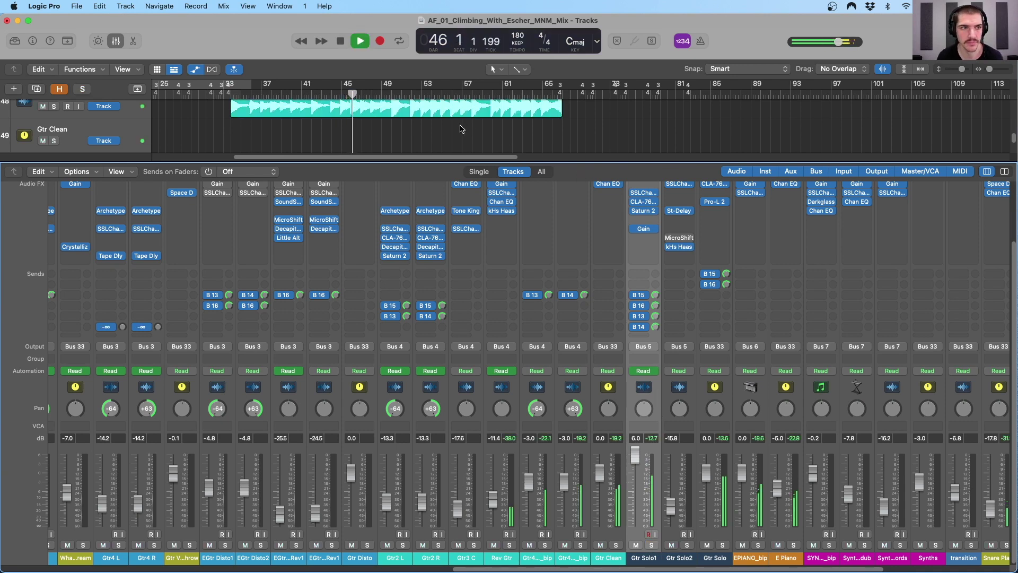
left_click_drag(374, 162, 375, 197)
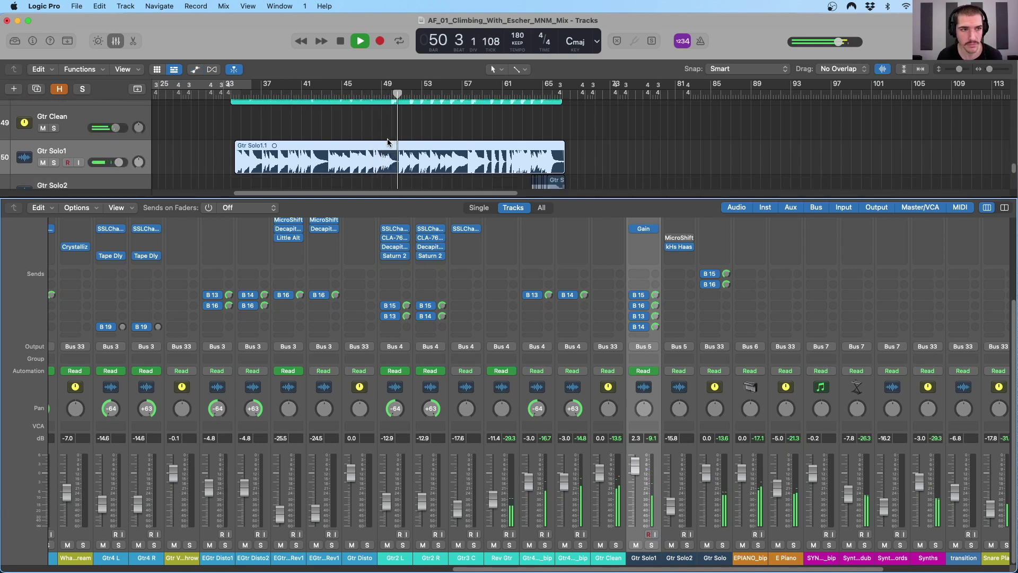
key("a")
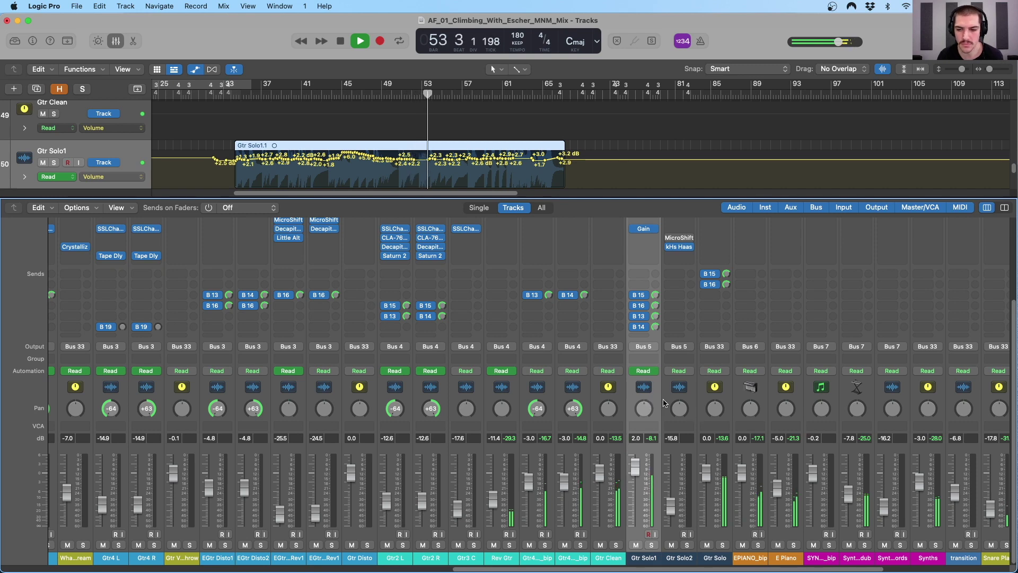
key("space")
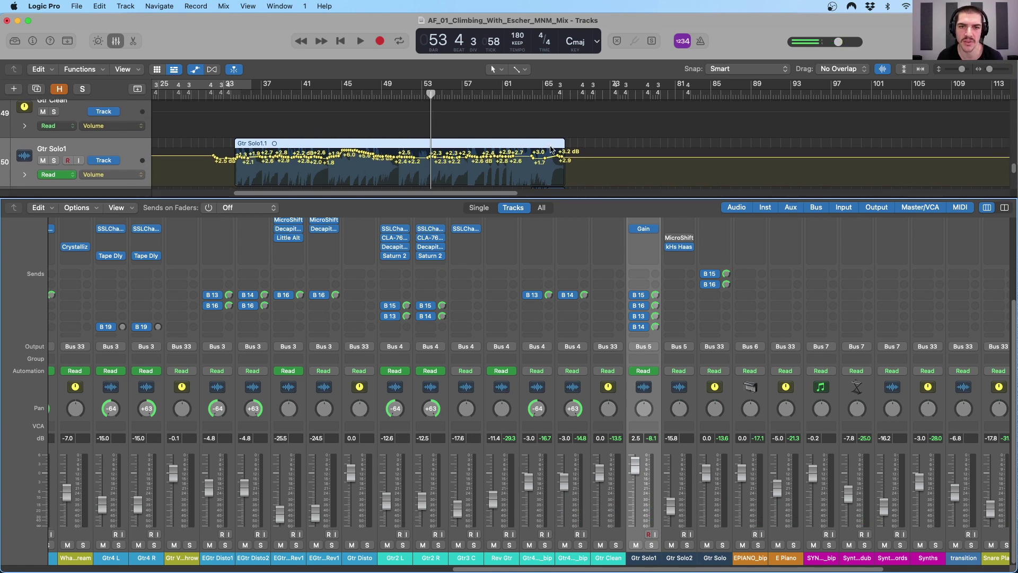
scroll(522, 159, "down", 2)
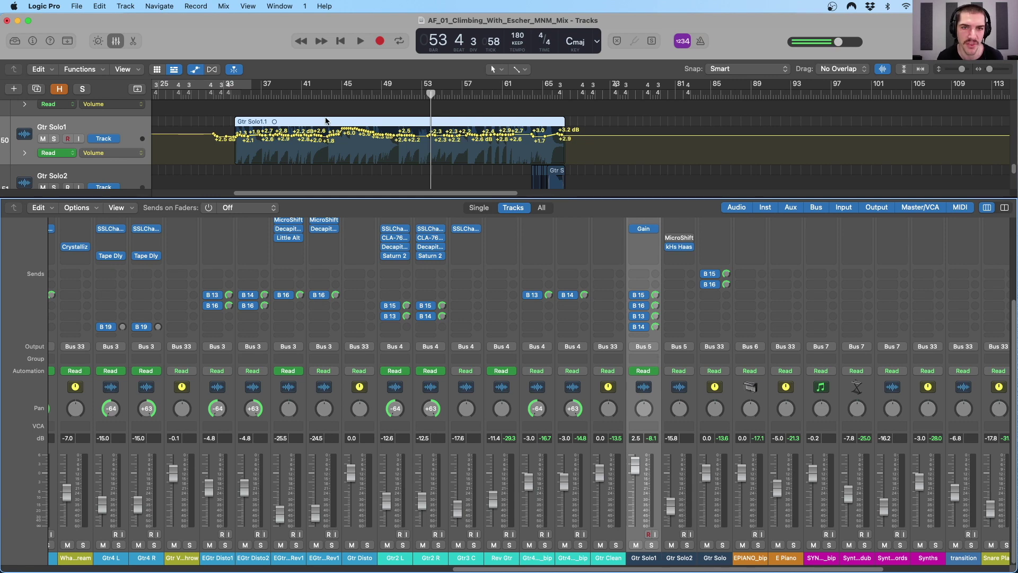
Inspect the CLA-76 compressor on Gtr Solo1 and its Bluey factory presets, keeping the Guitar preset and moving the window clear of the insert slots
scroll(609, 297, "up", 3)
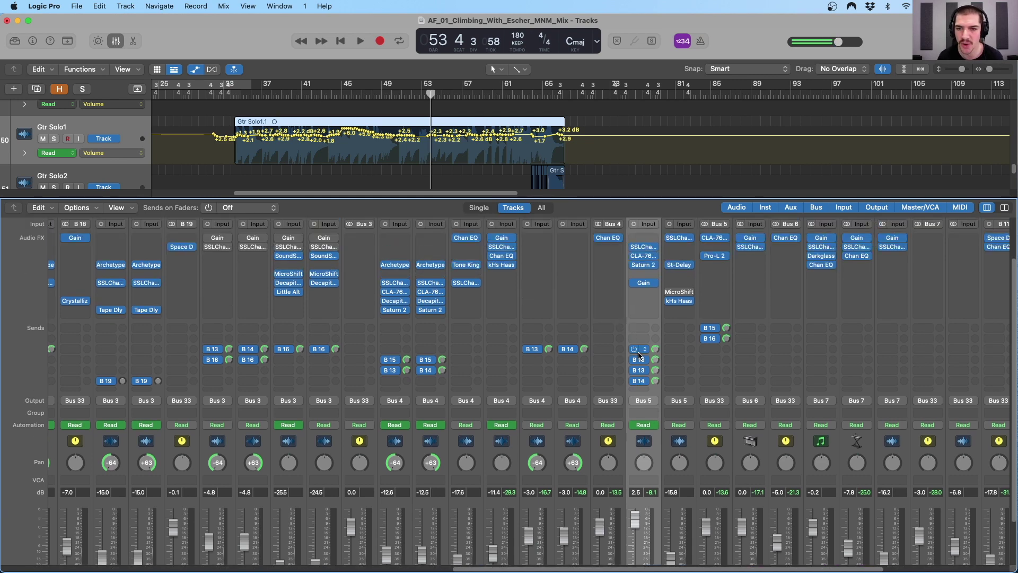
left_click(640, 380)
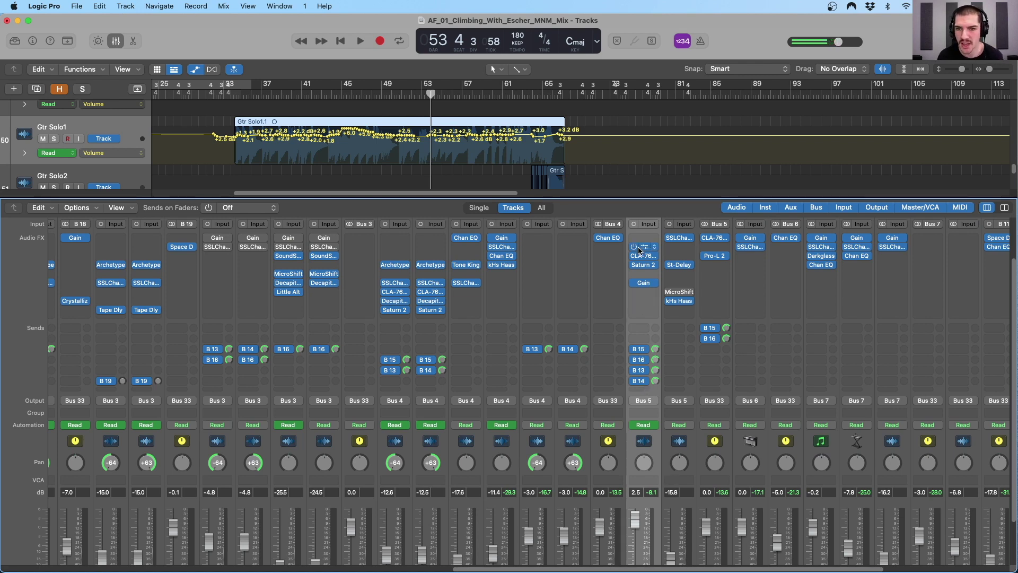
left_click(644, 259)
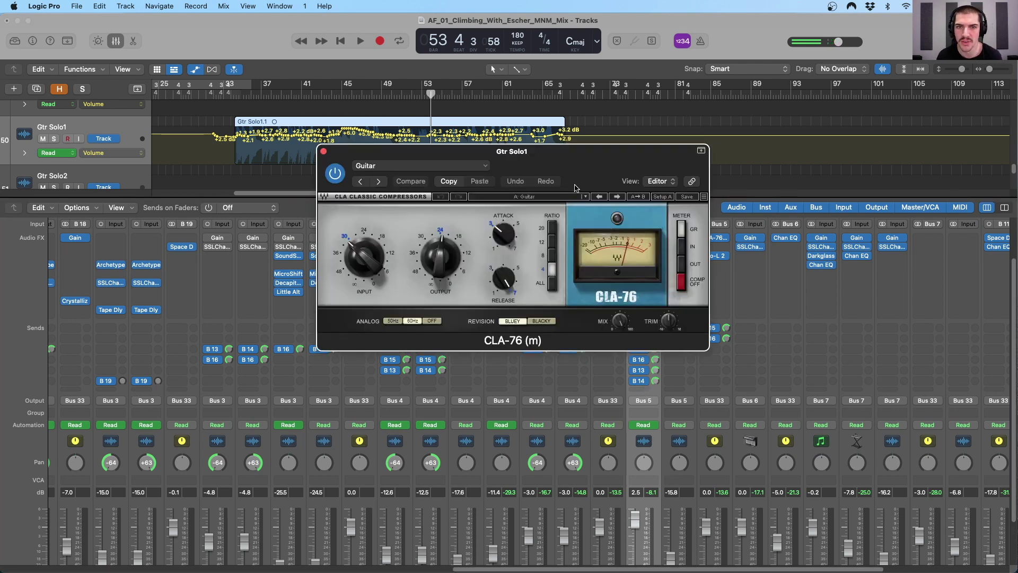
left_click_drag(567, 165, 635, 301)
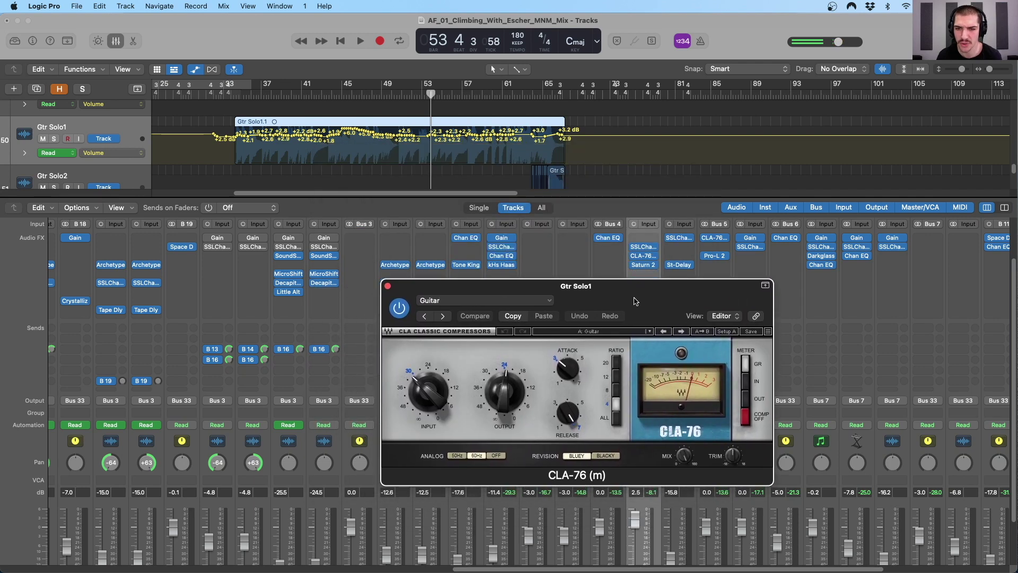
left_click(588, 332)
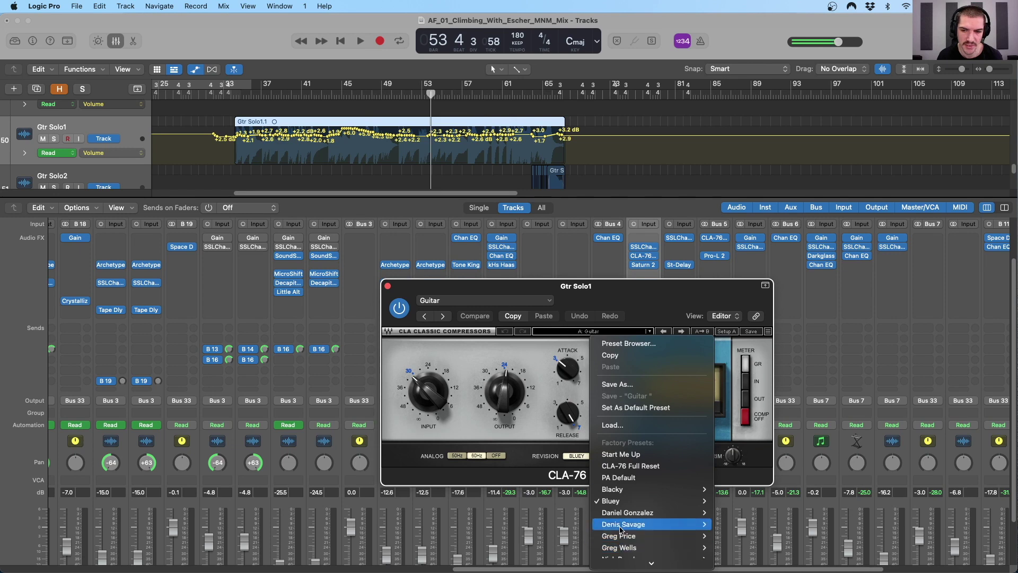
mouse_move(619, 502)
left_click(732, 433)
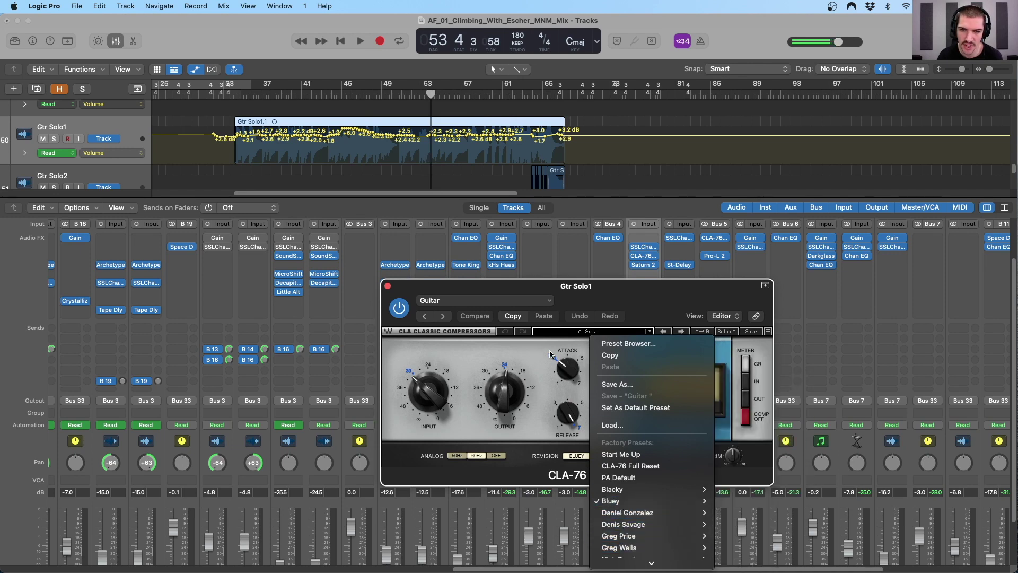
left_click_drag(637, 279, 631, 266)
Open the SSLChannel on Gtr Solo1 alongside the CLA-76 and move it aside to review its settings
left_click(634, 247)
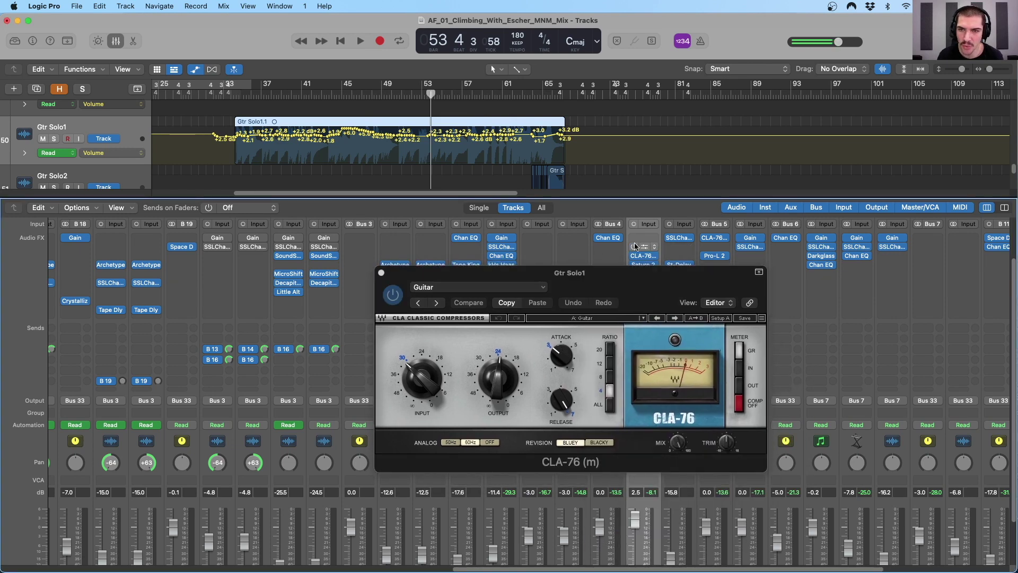
left_click(635, 248)
left_click(645, 249)
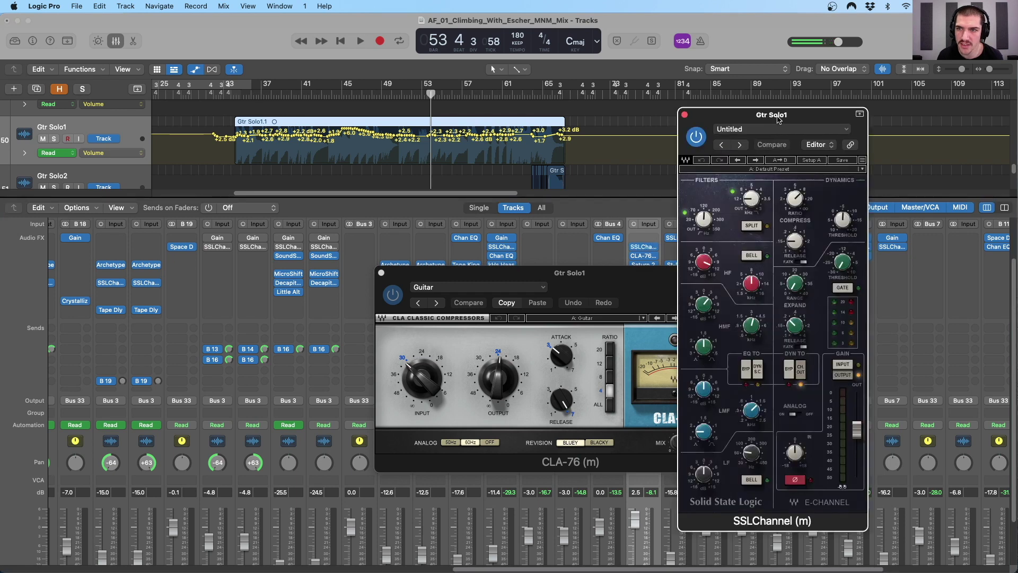
left_click_drag(778, 119, 795, 117)
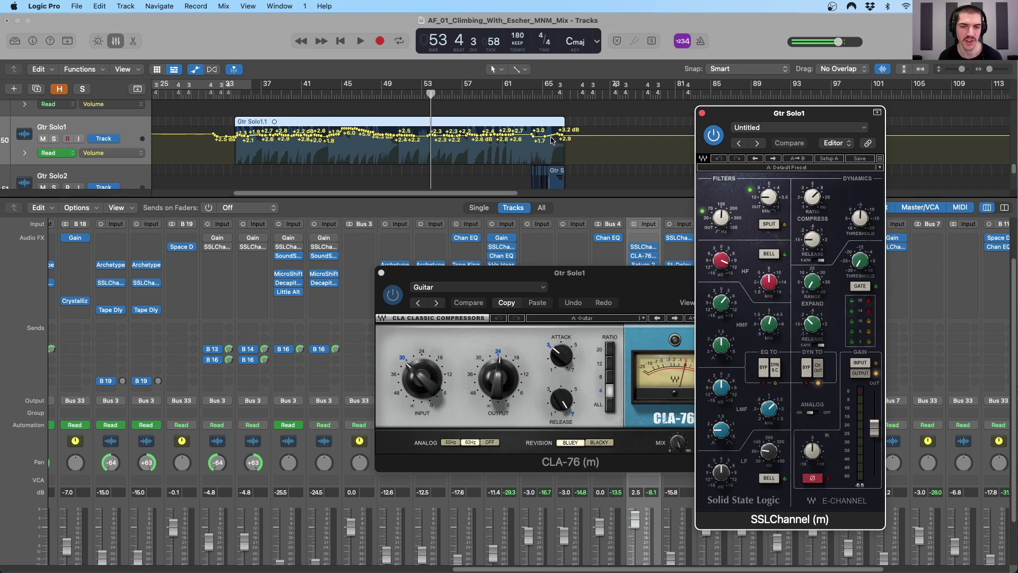
Hide the open plug-in windows and inspect the Stereo Delay and kHs Haas settings on Gtr Solo2, closing each plug-in after review
scroll(551, 138, "down", 1)
key("v")
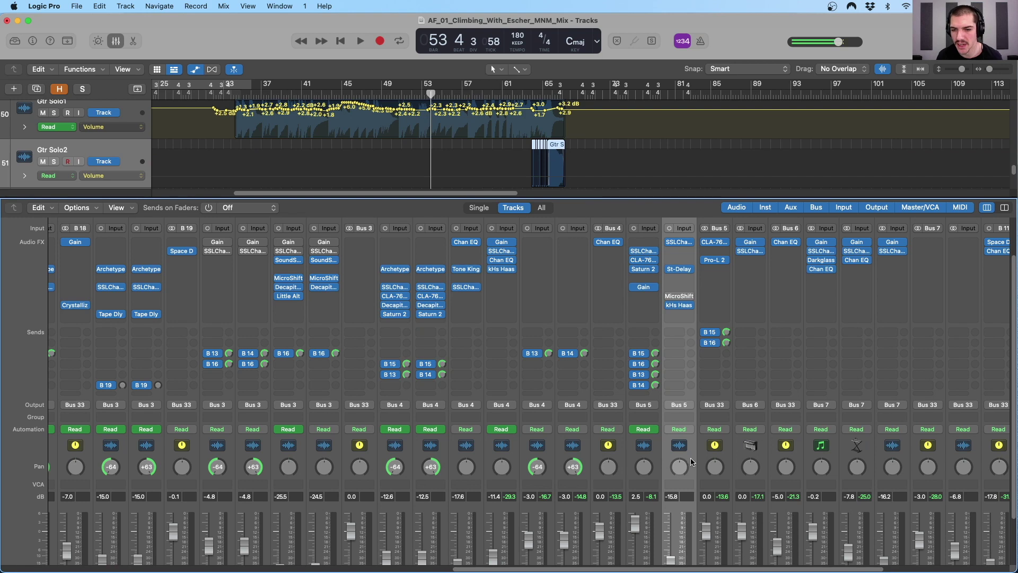
scroll(684, 283, "up", 1)
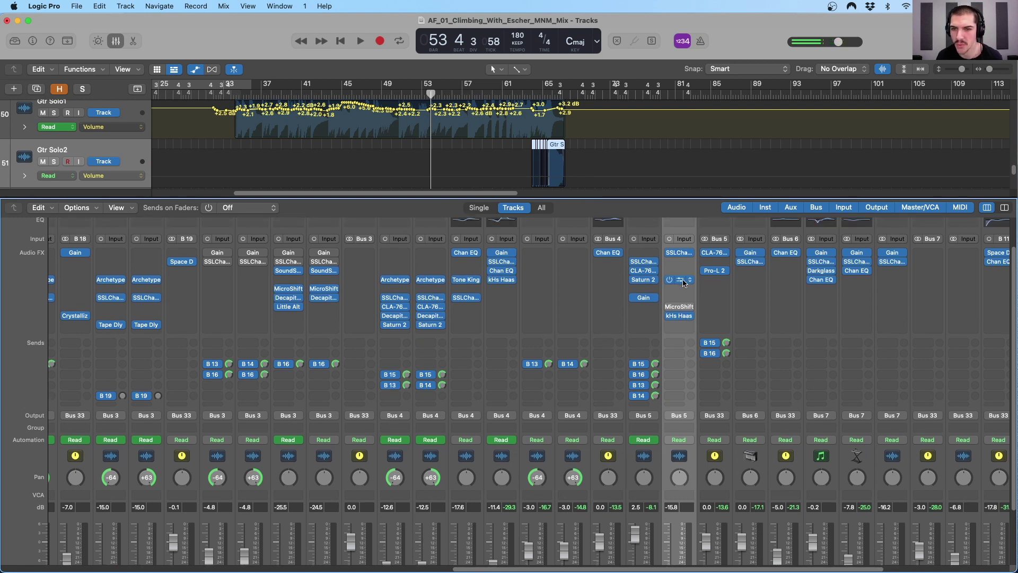
left_click(681, 281)
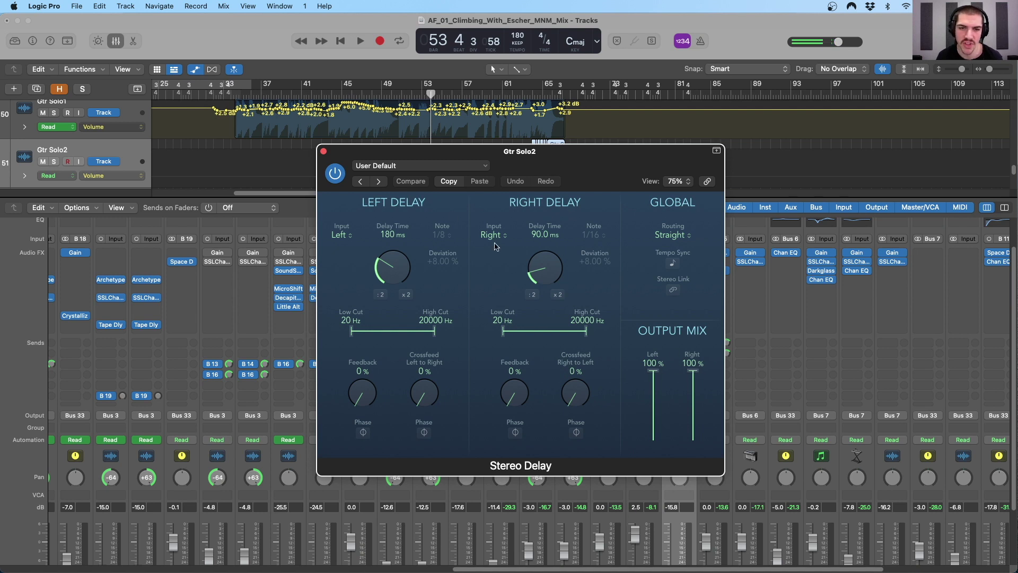
left_click(323, 153)
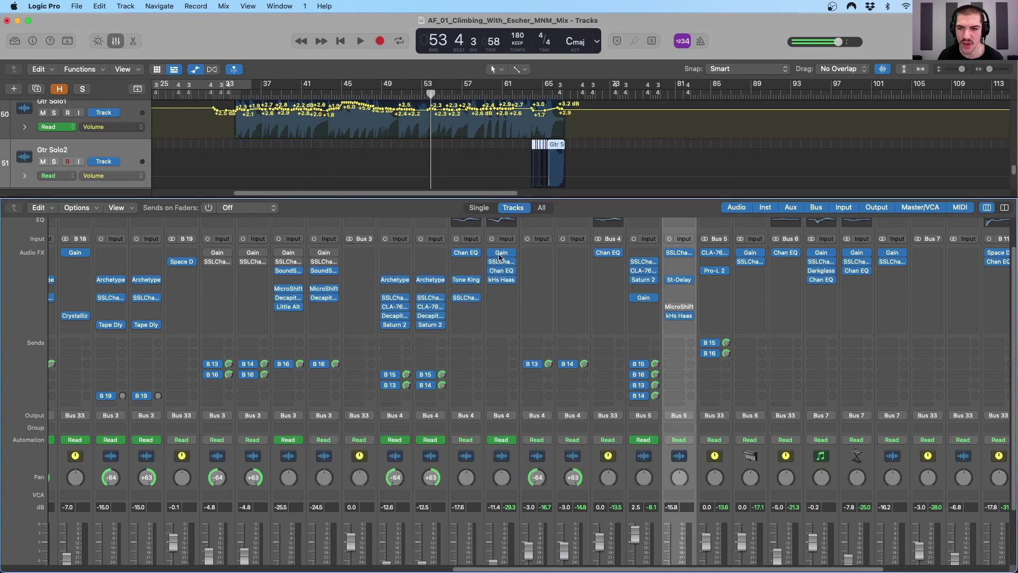
left_click(681, 318)
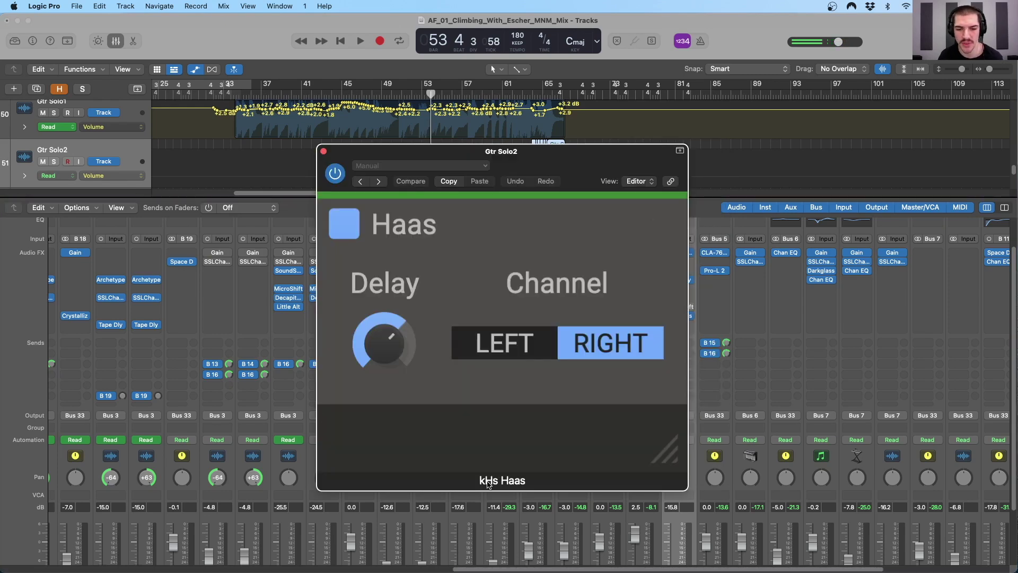
left_click(324, 152)
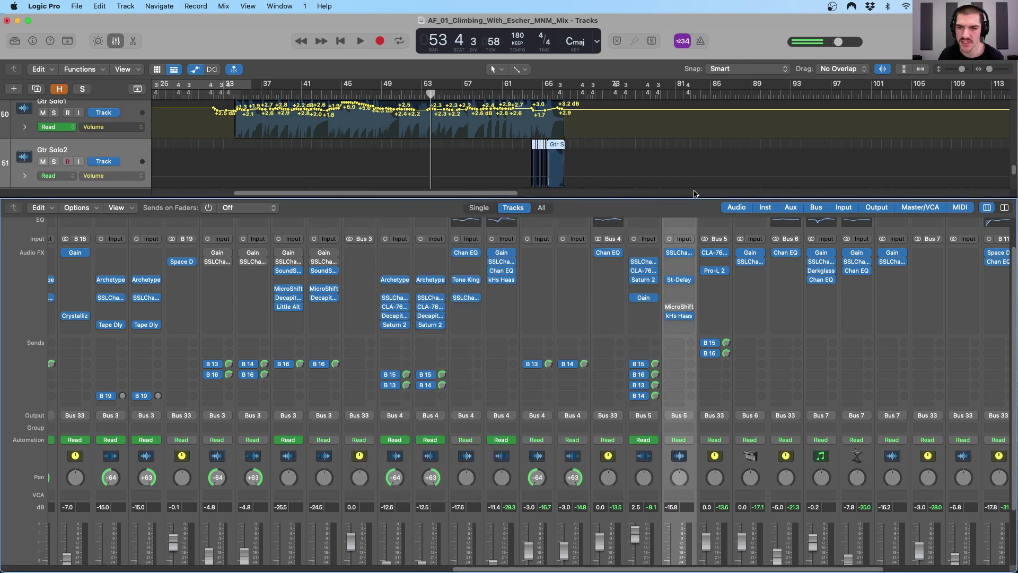
Play the mix from near bar 63 through the Gtr Solo2 regions, stop, and raise the Gtr Solo2 fader to -7.8 dB
left_click(526, 91)
key("space")
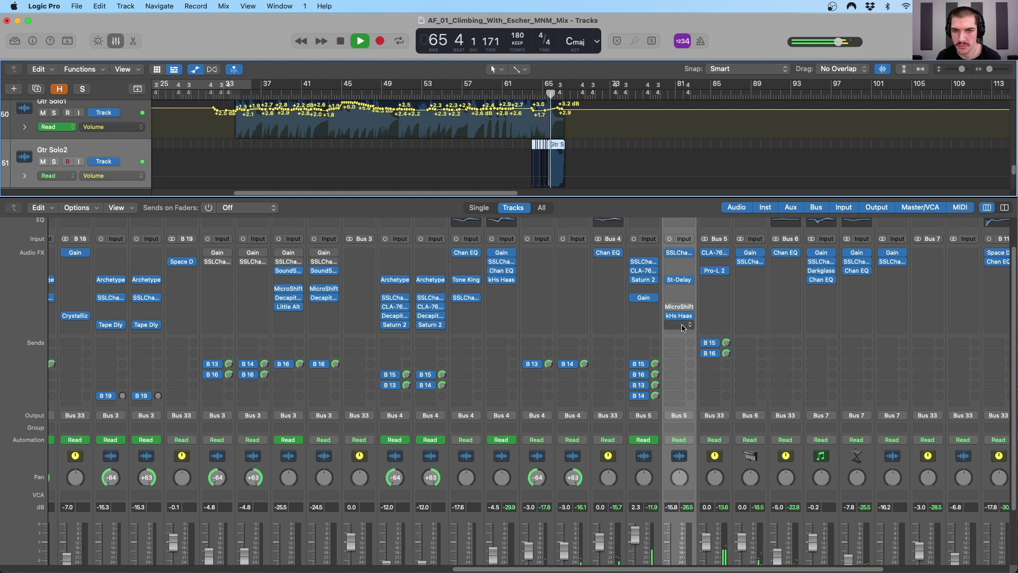
key("space")
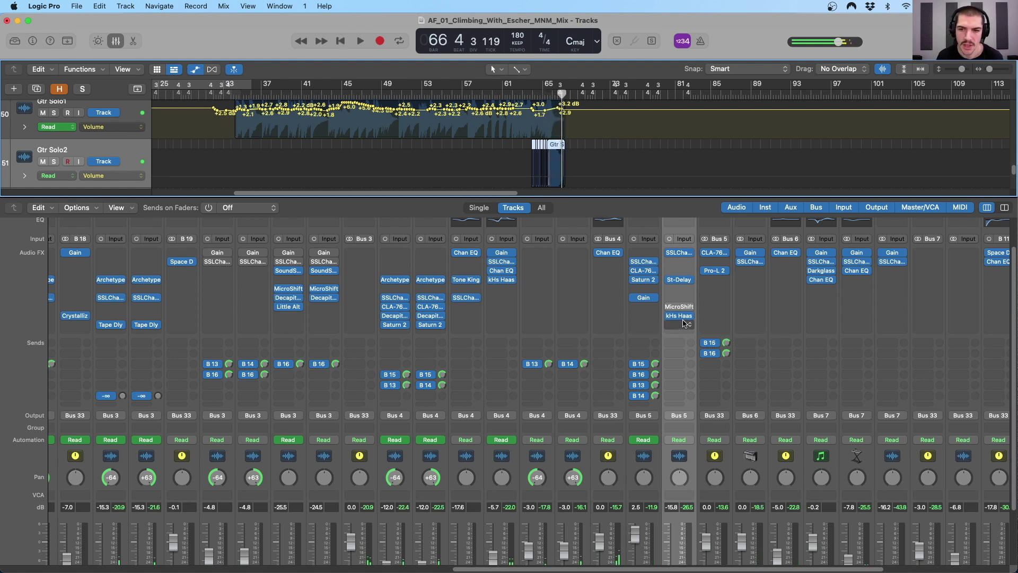
scroll(686, 361, "down", 3)
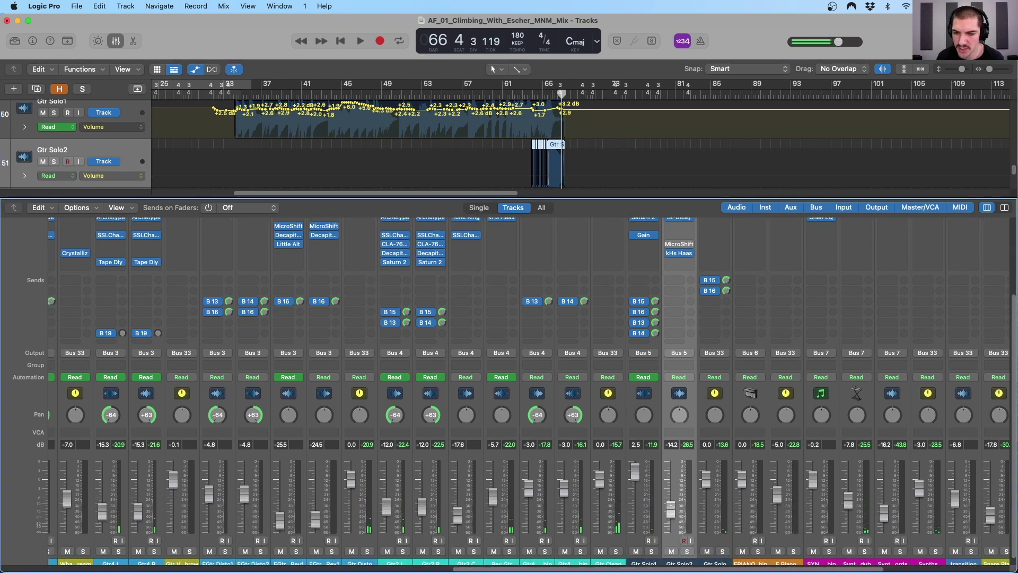
left_click_drag(671, 513, 671, 502)
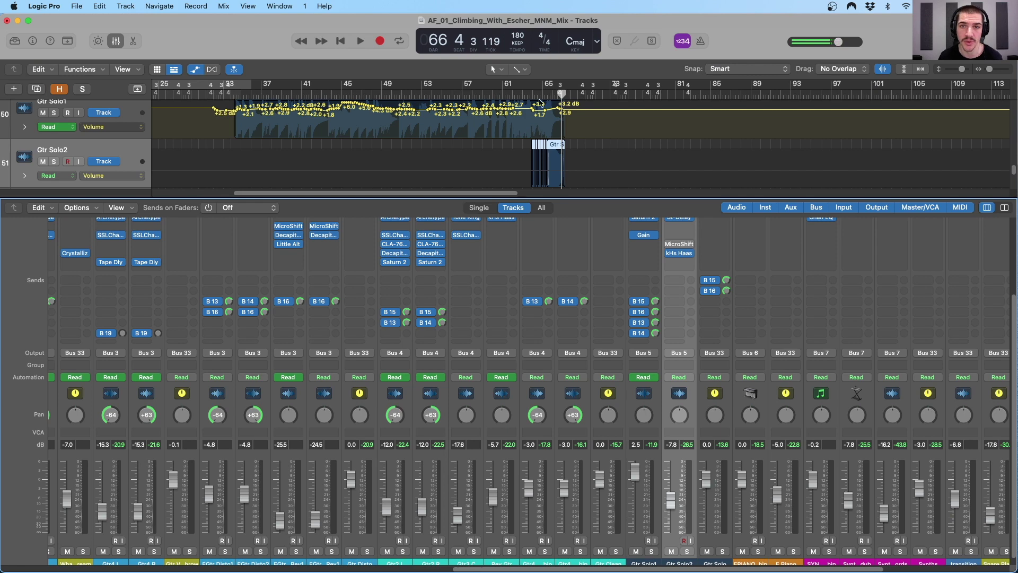
Replay the Gtr Solo2 passage in the mix from near bar 63, stop, and set the Gtr Solo2 fader to -16.2 dB
left_click(531, 93)
key("space")
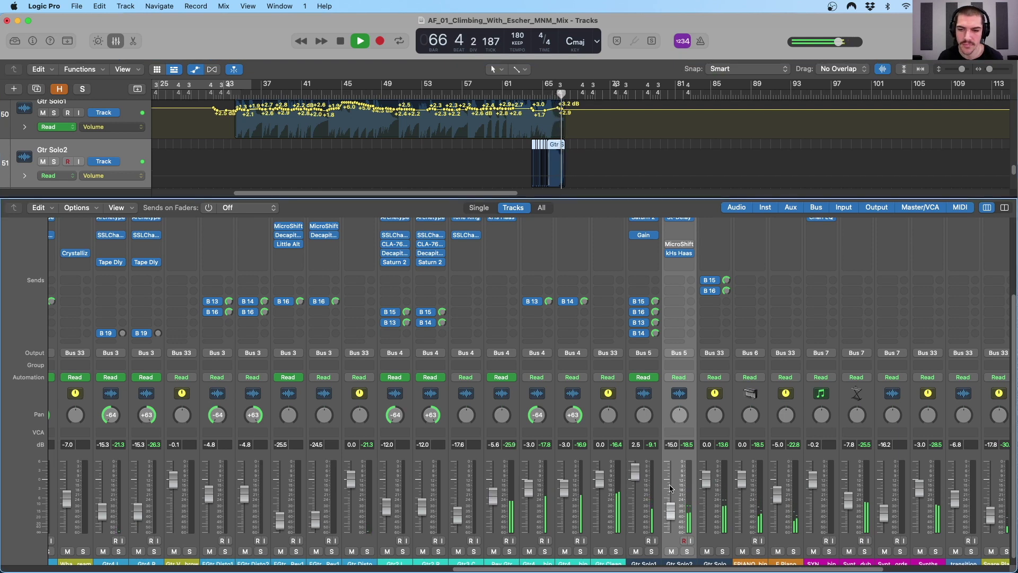
key("space")
left_click_drag(673, 512, 672, 514)
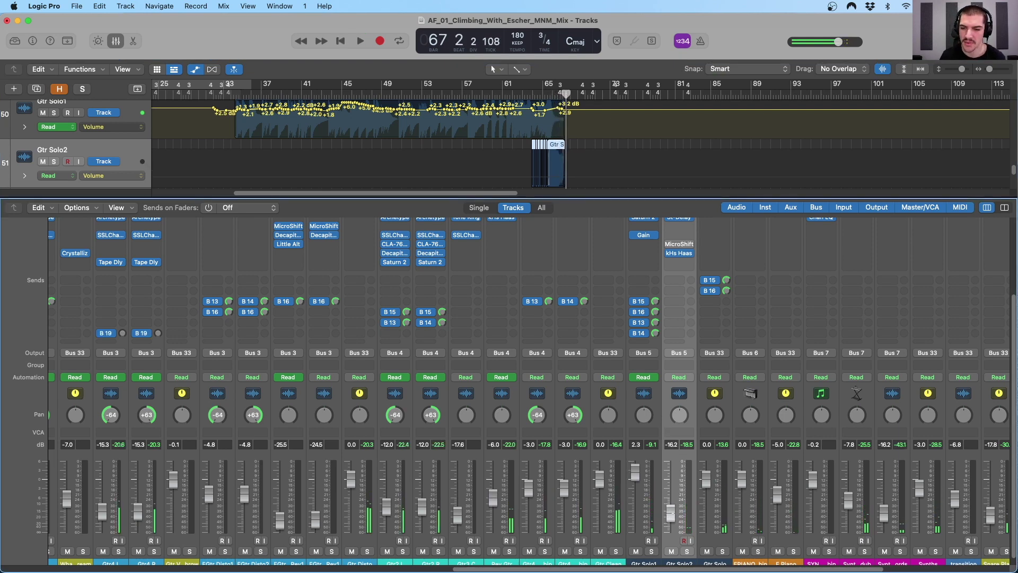
Hide the track automation, bring the EPIANO_bip track into view, and return the playhead to the beginning of the project
key("a")
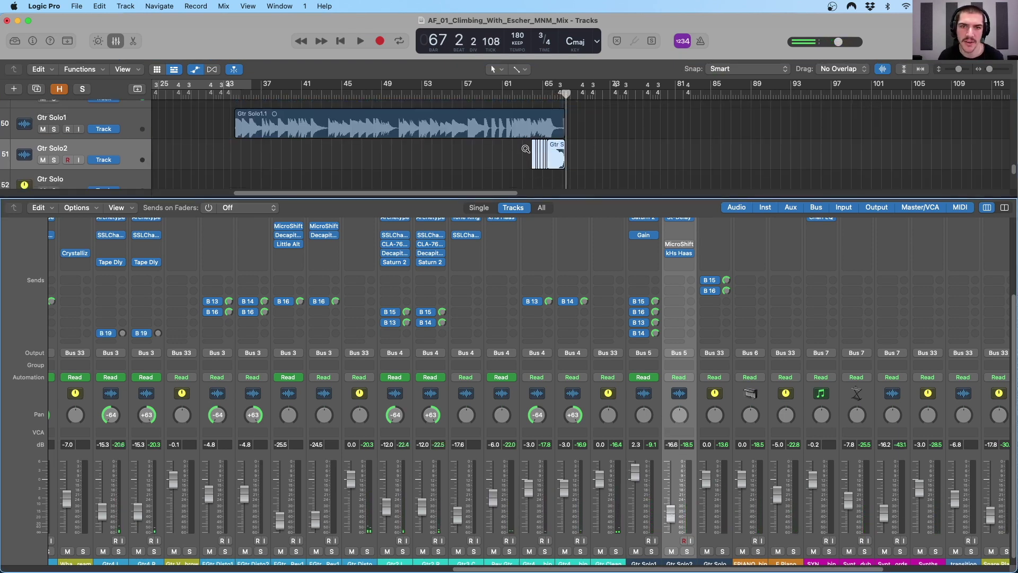
scroll(527, 152, "down", 4)
key("z")
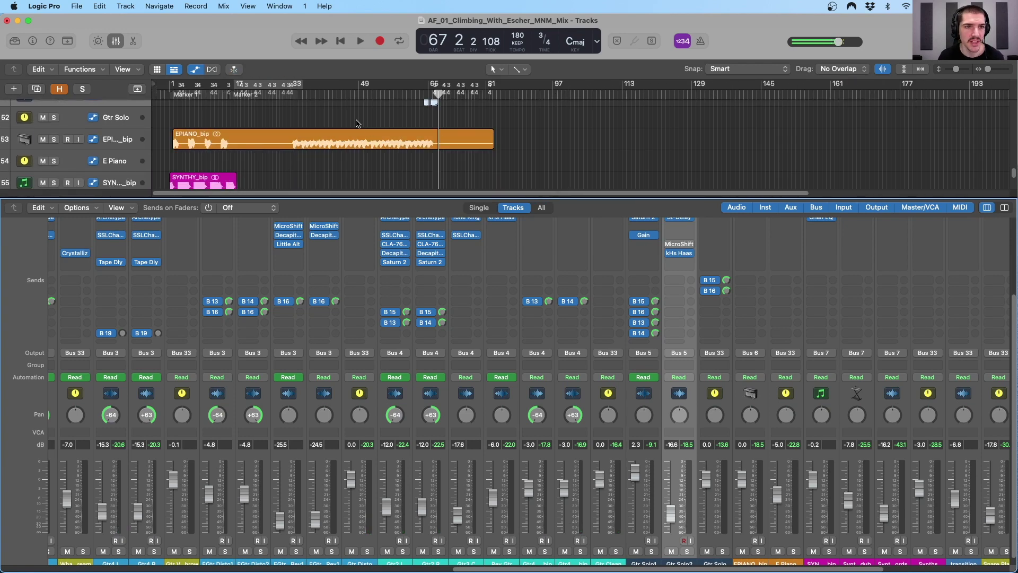
left_click(189, 94)
left_click(174, 94)
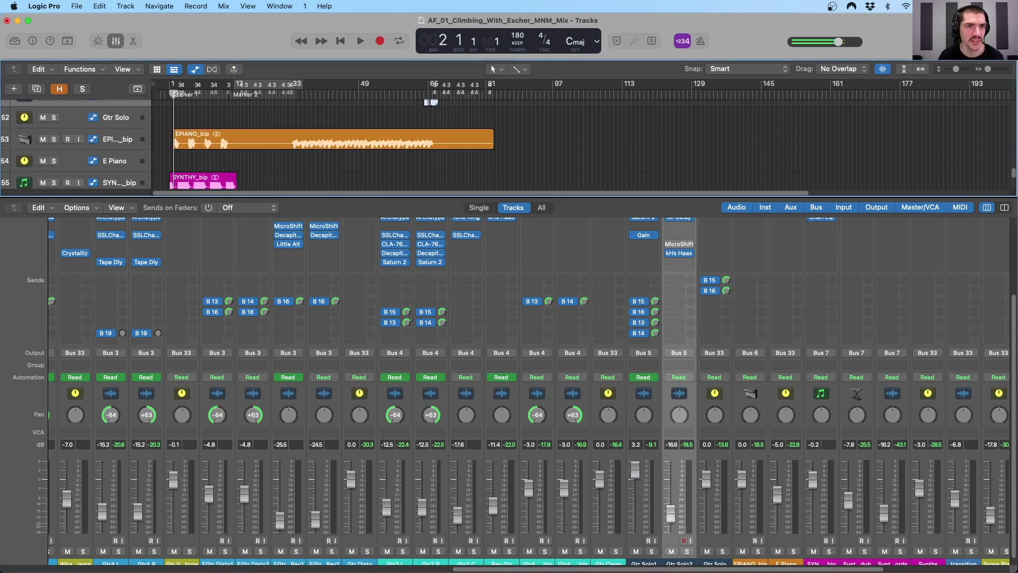
left_click_drag(312, 102, 174, 87)
key("z")
key("z")
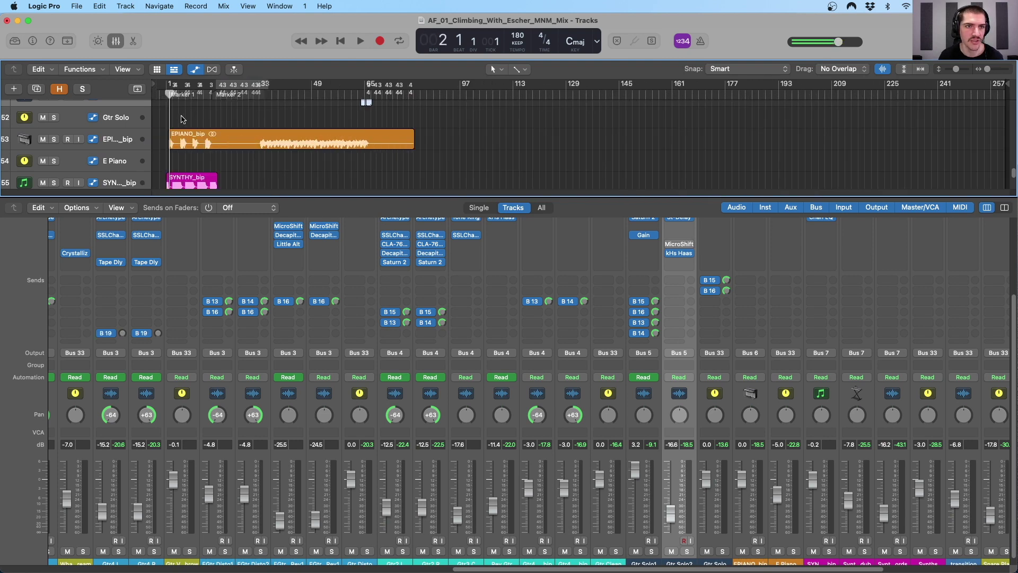
key("z")
key("Return")
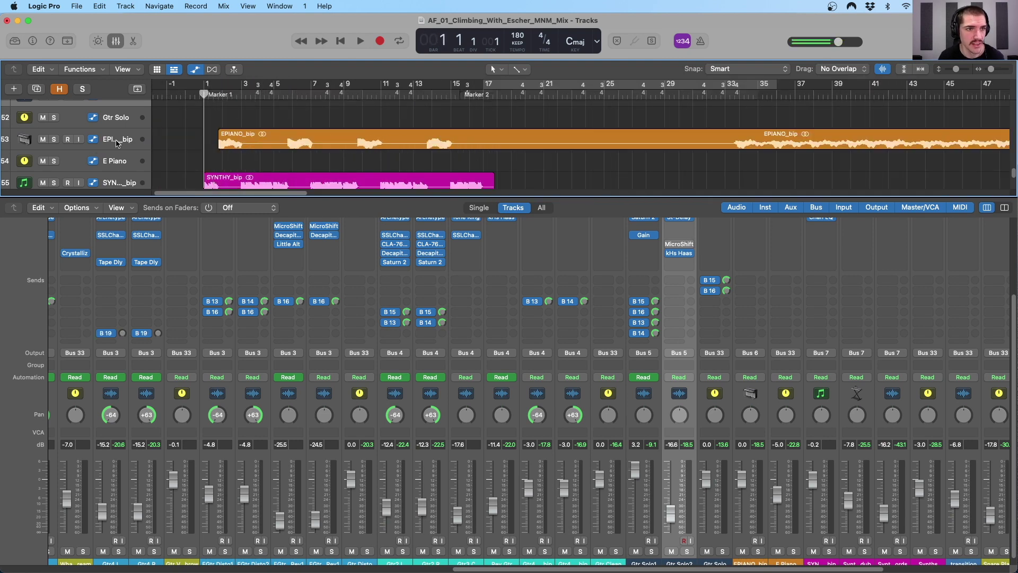
Solo EPIANO_bip and play it from the project start while reviewing its channel strip, stop near bar 7, and clear the solo
left_click(116, 143)
key("s")
key("space")
scroll(835, 327, "up", 3)
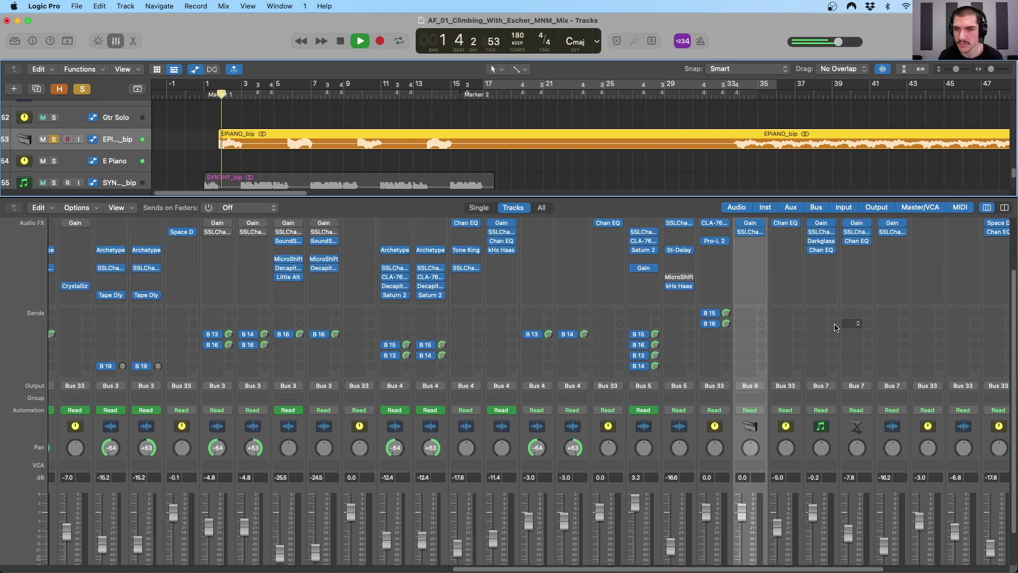
scroll(835, 327, "up", 3)
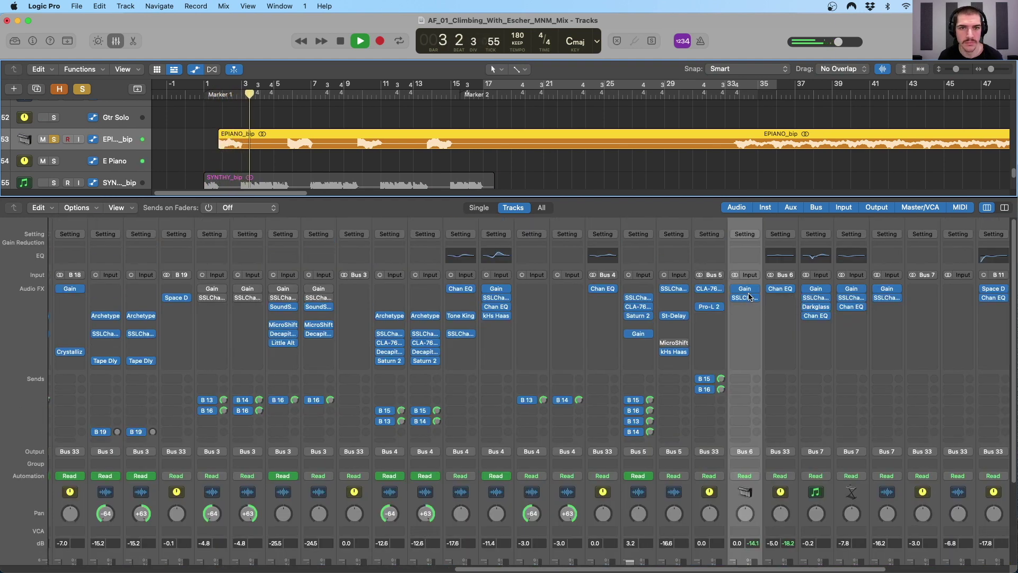
scroll(749, 296, "right", 2)
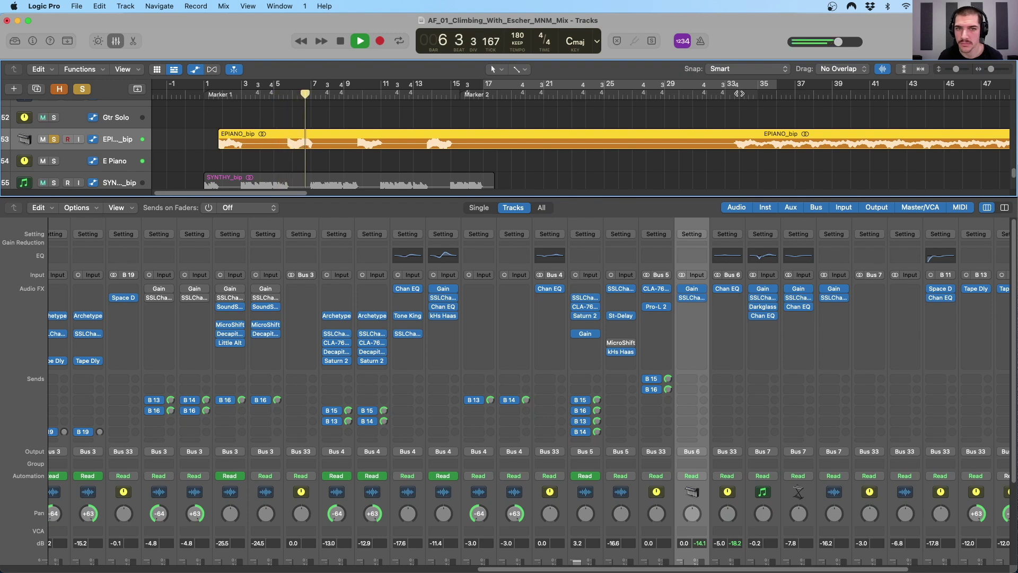
key("space")
key("s")
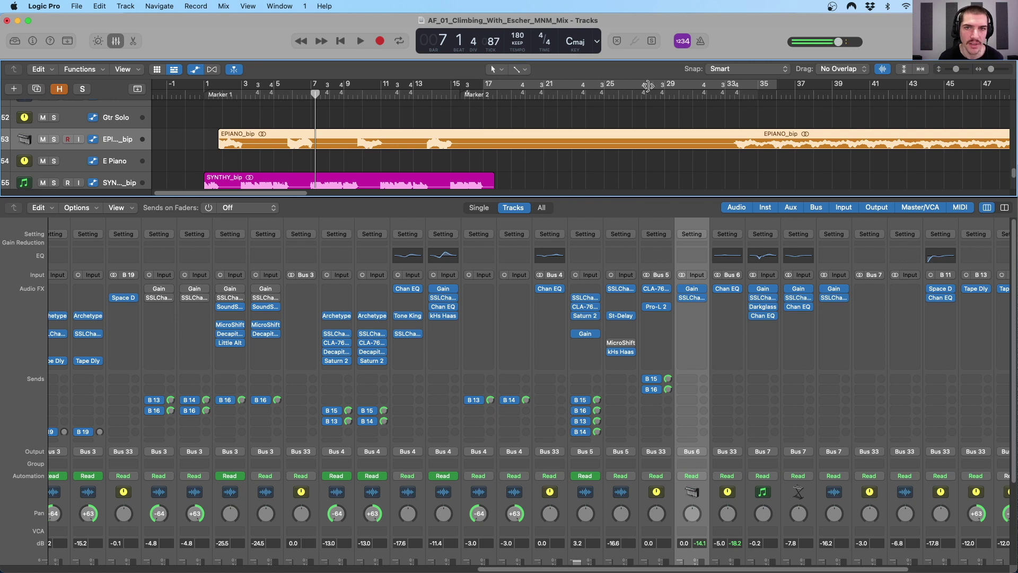
Play the mix from bar 34, where the main electric piano part begins, and solo EPIANO_bip during playback
scroll(648, 85, "right", 2)
left_click(685, 95)
scroll(657, 132, "right", 3)
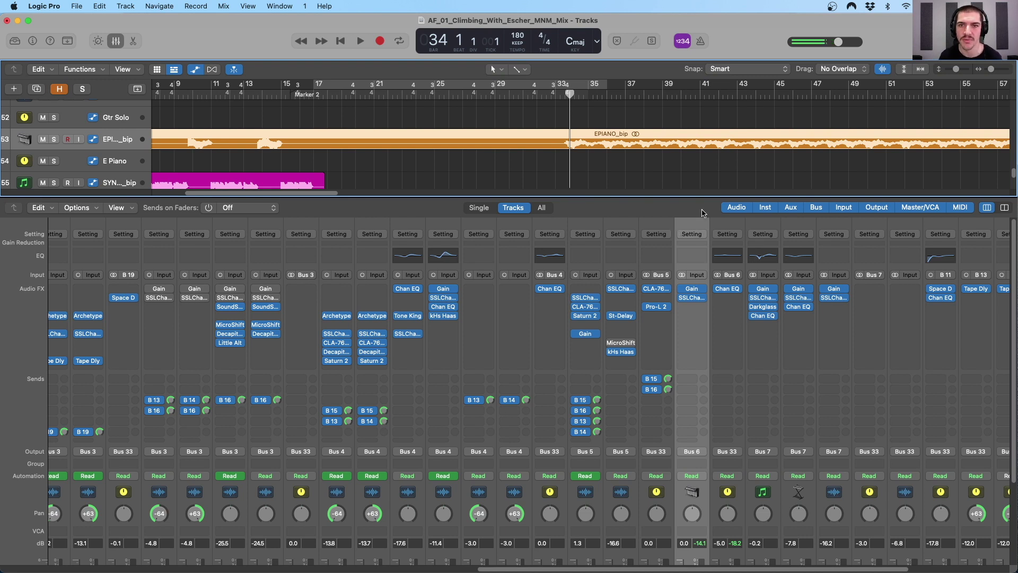
key("space")
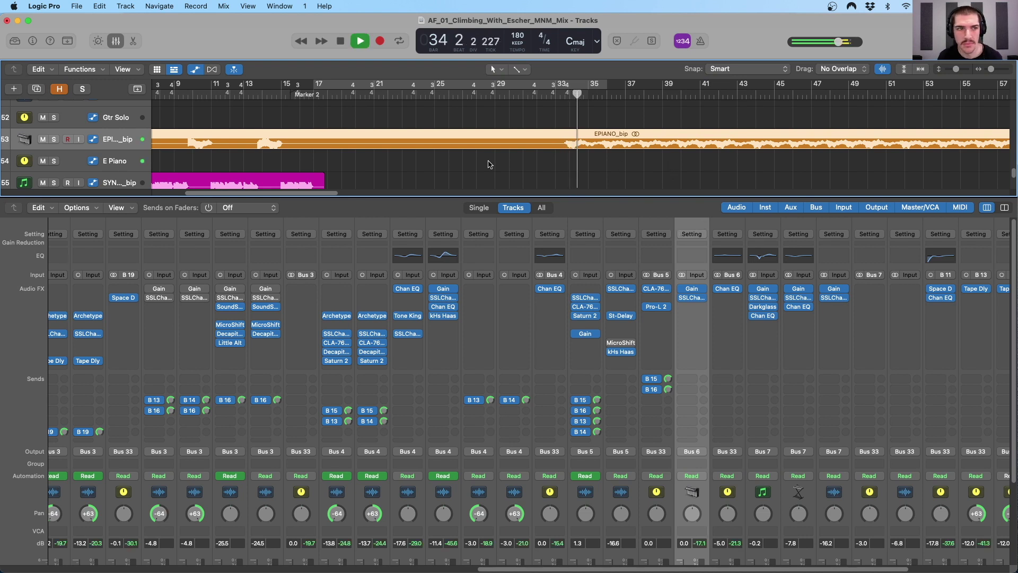
left_click(53, 139)
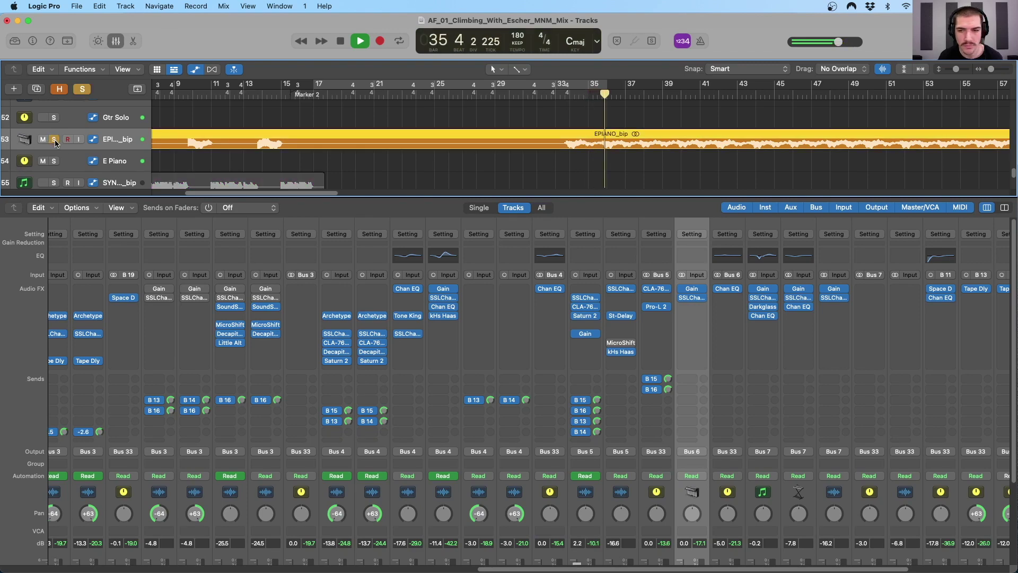
Open the SSLChannel on EPIANO_bip during playback, clear the solo and stop near bar 42, and reposition the plug-in window for review
left_click(693, 299)
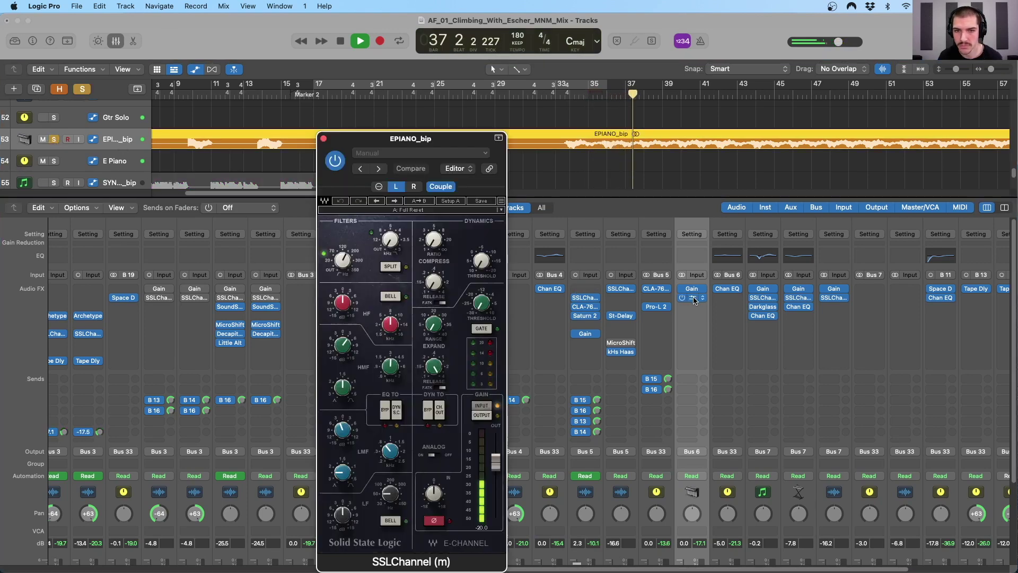
left_click_drag(415, 139, 597, 138)
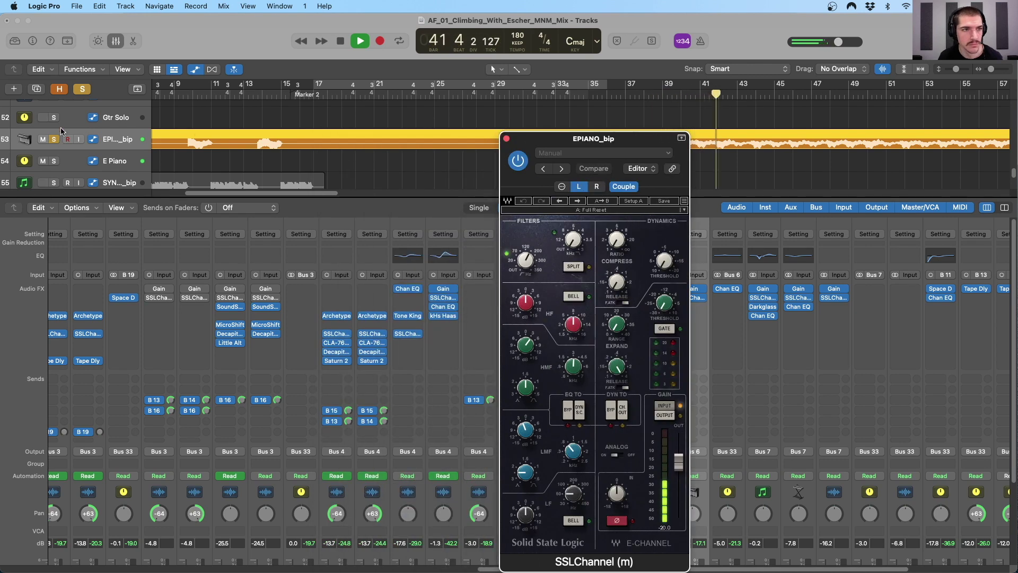
left_click(196, 96)
key("space")
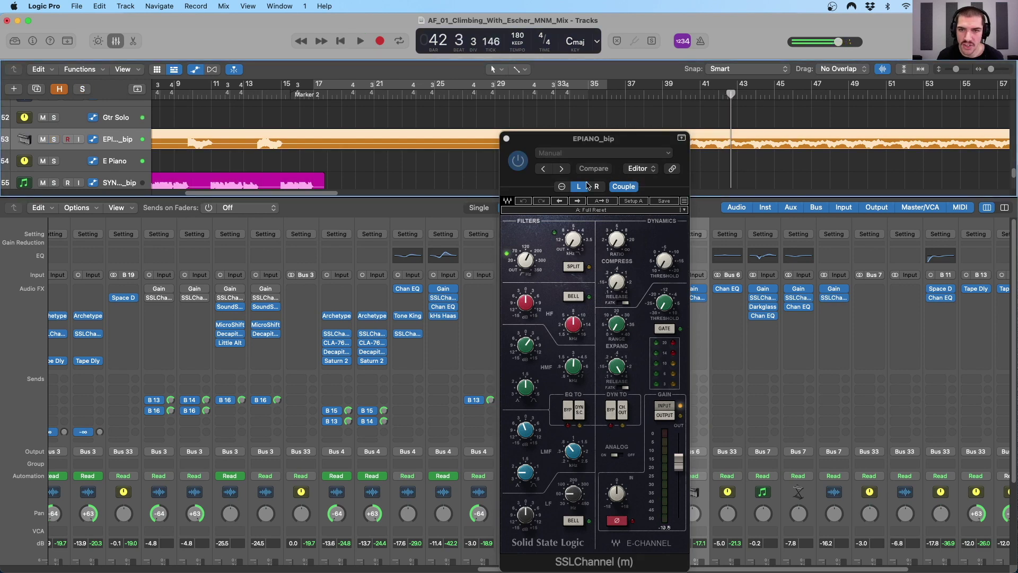
left_click_drag(595, 140, 516, 125)
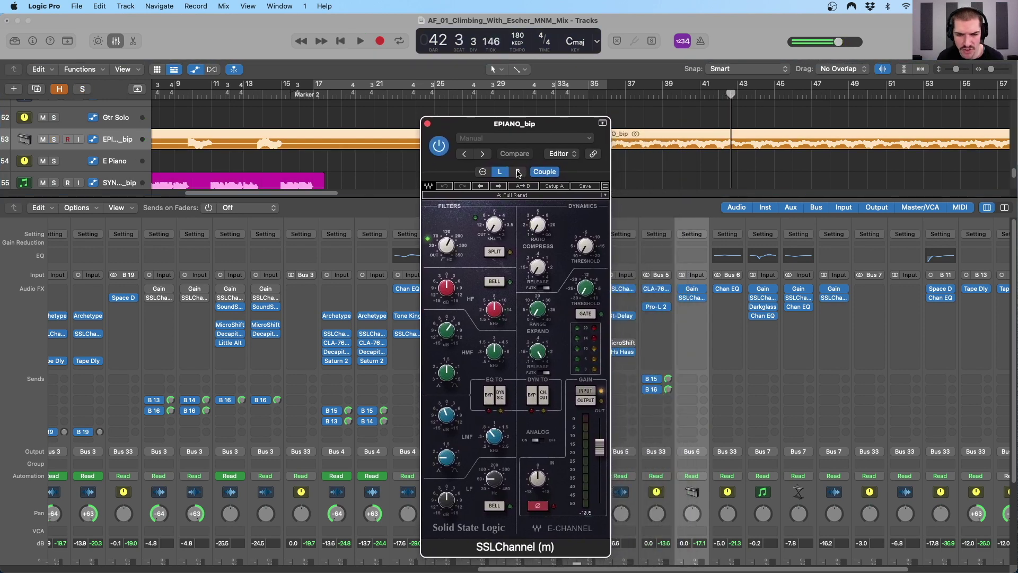
Compare the left and right channel settings of the EPIANO_bip SSLChannel, ending on the right channel
left_click(517, 171)
left_click(500, 171)
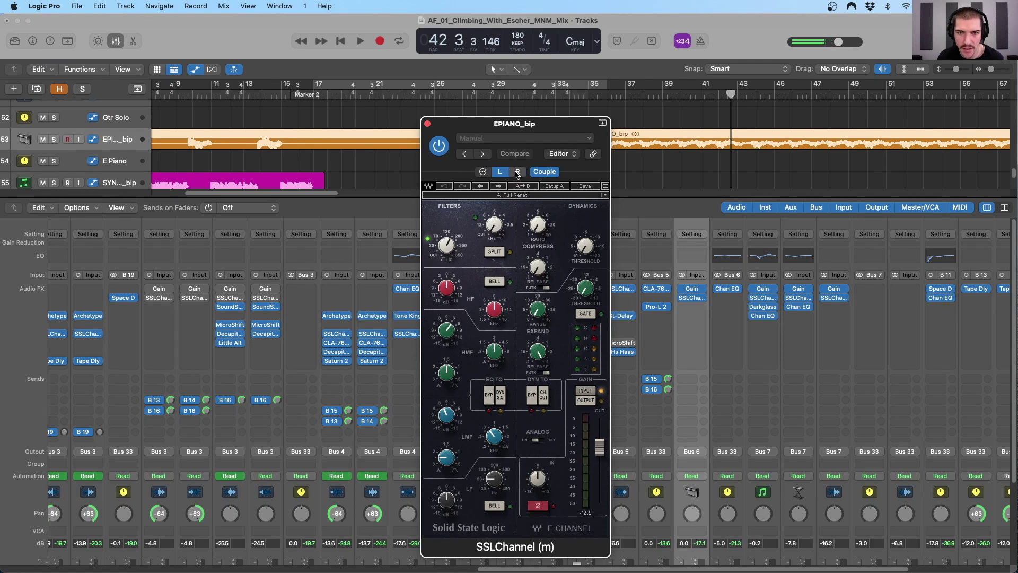
left_click(517, 171)
left_click(500, 172)
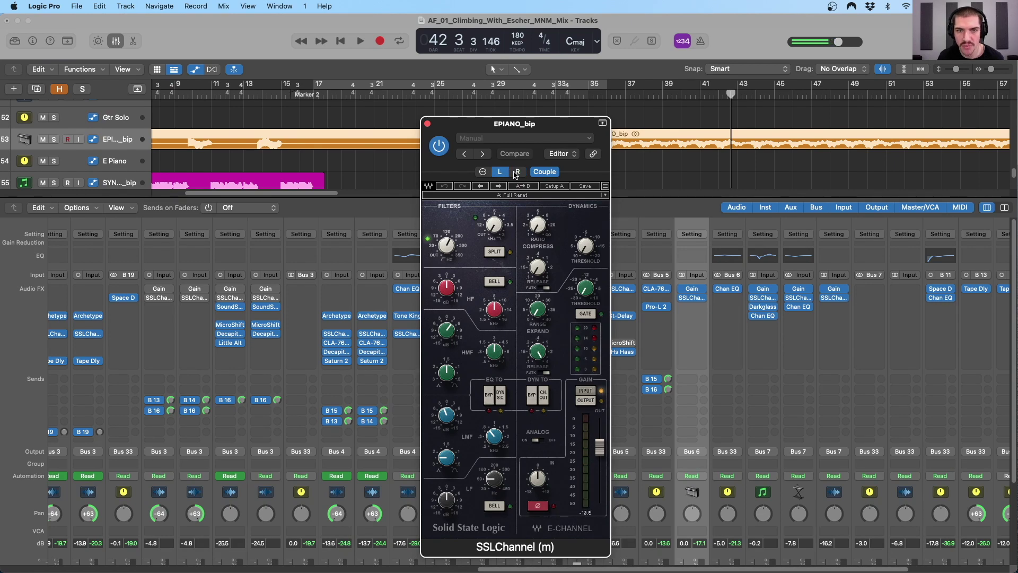
left_click(518, 172)
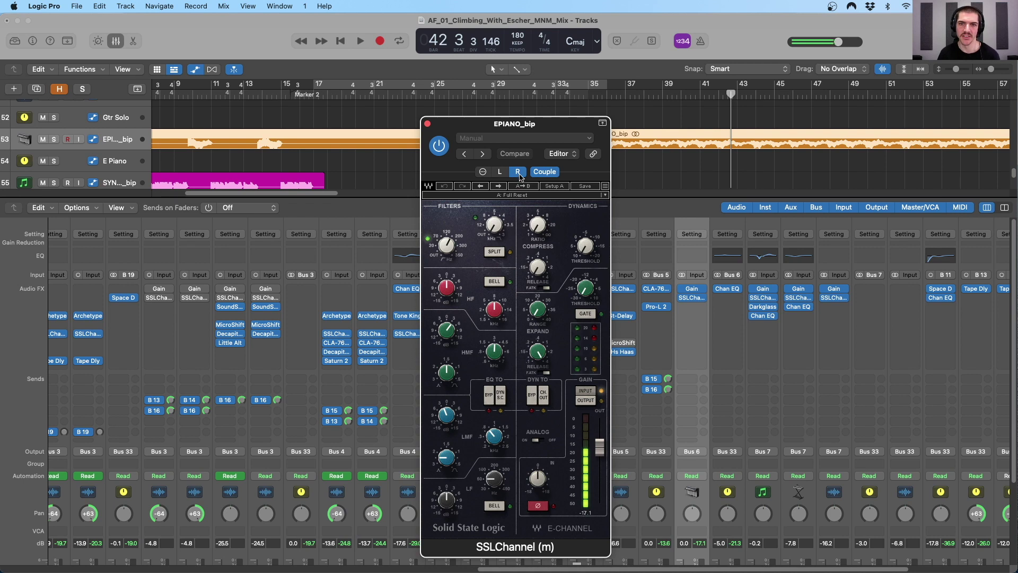
Examine the SSLChannel's high-pass filter, HMF and LMF band settings on EPIANO_bip, and close the plug-in window
left_click_drag(450, 243, 448, 246)
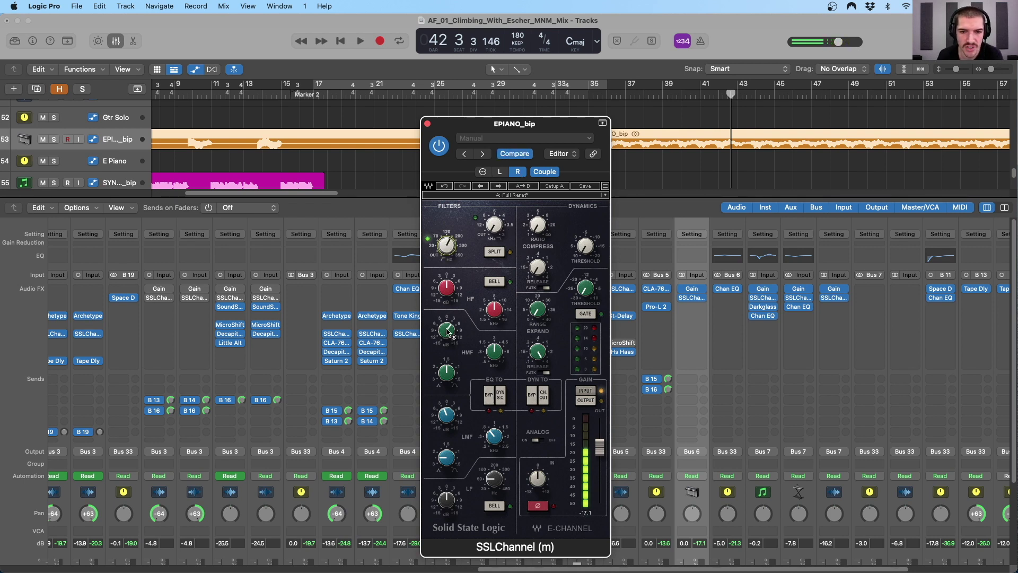
left_click_drag(450, 333, 496, 353)
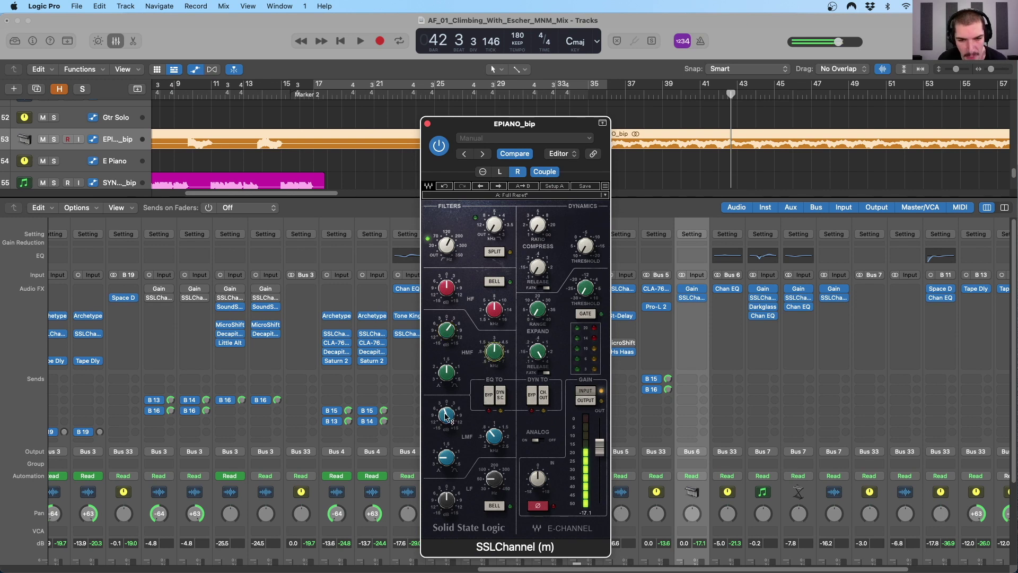
left_click_drag(448, 419, 493, 435)
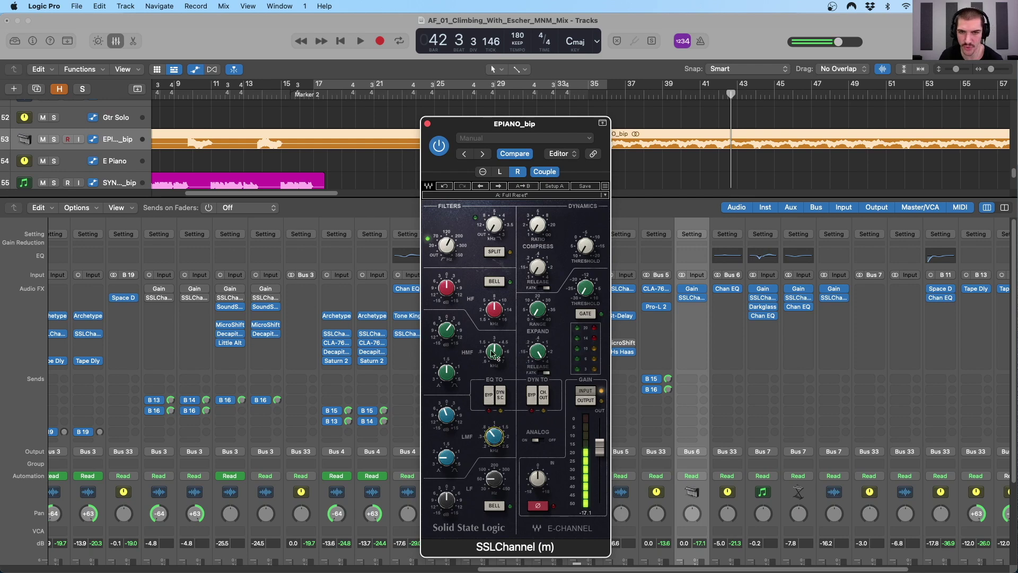
left_click(427, 125)
Check EPIANO_bip for volume automation, hide the automation again, and place the playhead at bar 34
scroll(573, 120, "down", 5)
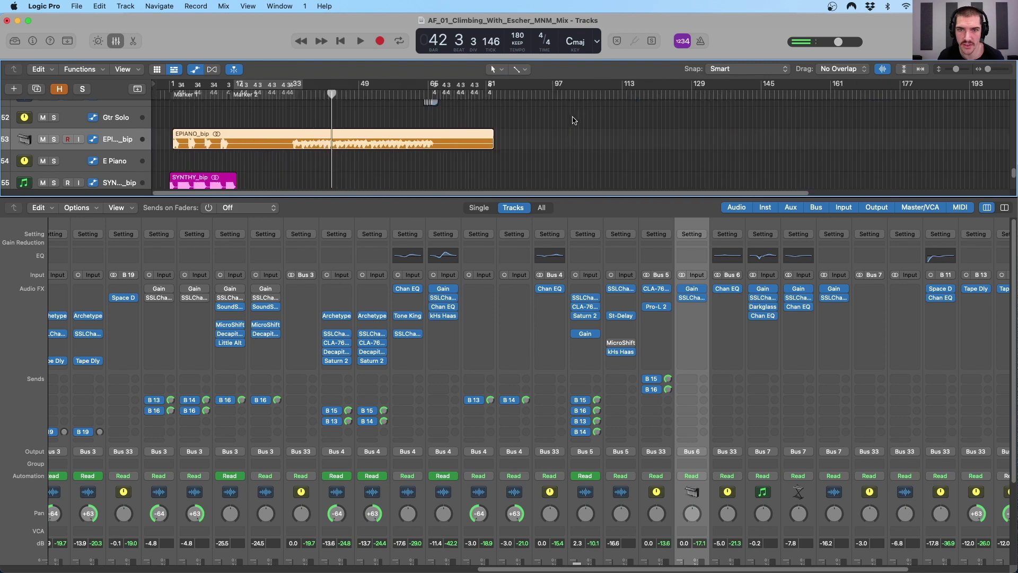
key("a")
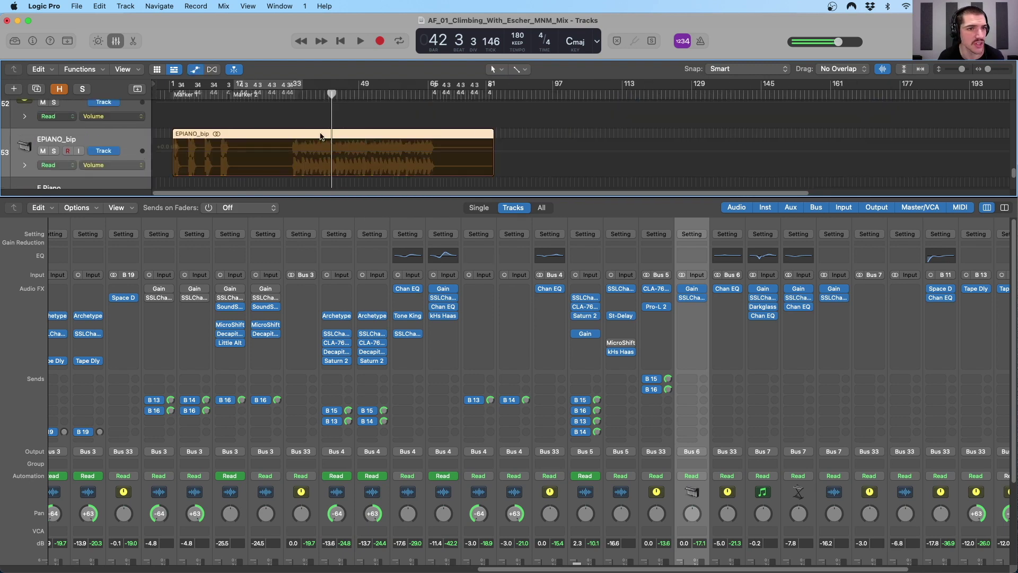
key("a")
mouse_move(301, 96)
left_mouse_down()
mouse_move(173, 89)
mouse_move(414, 101)
mouse_move(297, 92)
left_mouse_up()
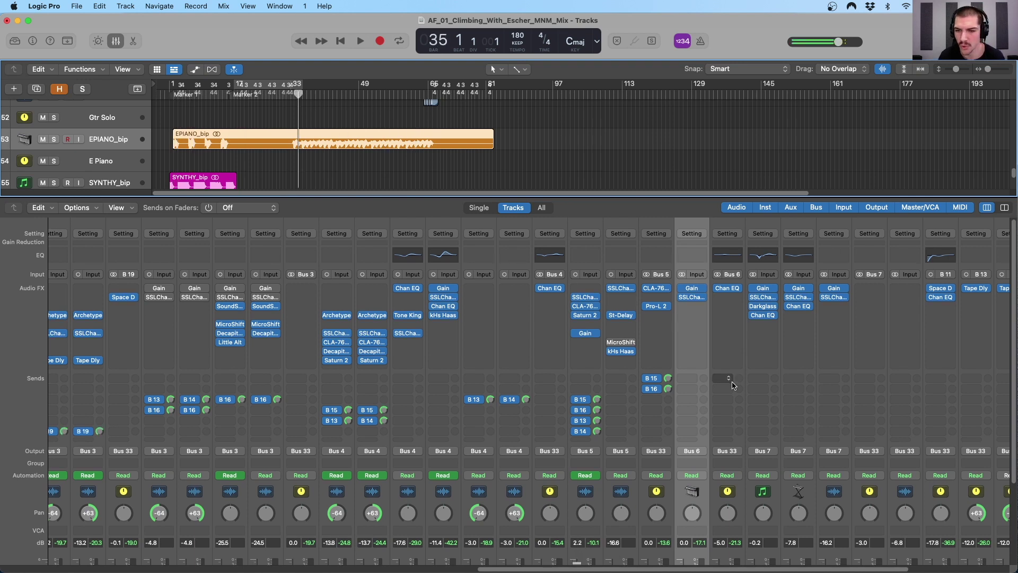
scroll(725, 409, "down", 5)
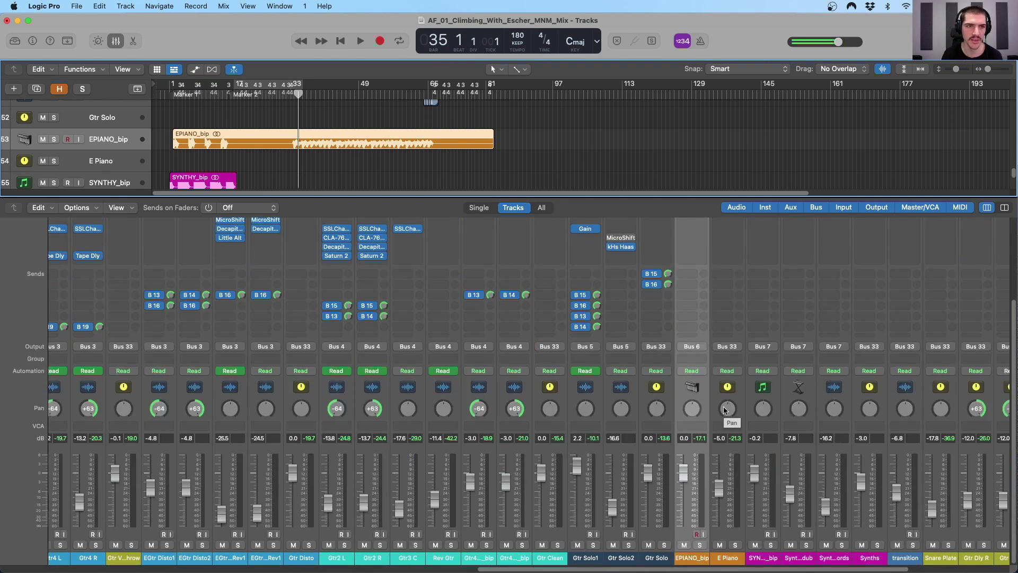
key("comma")
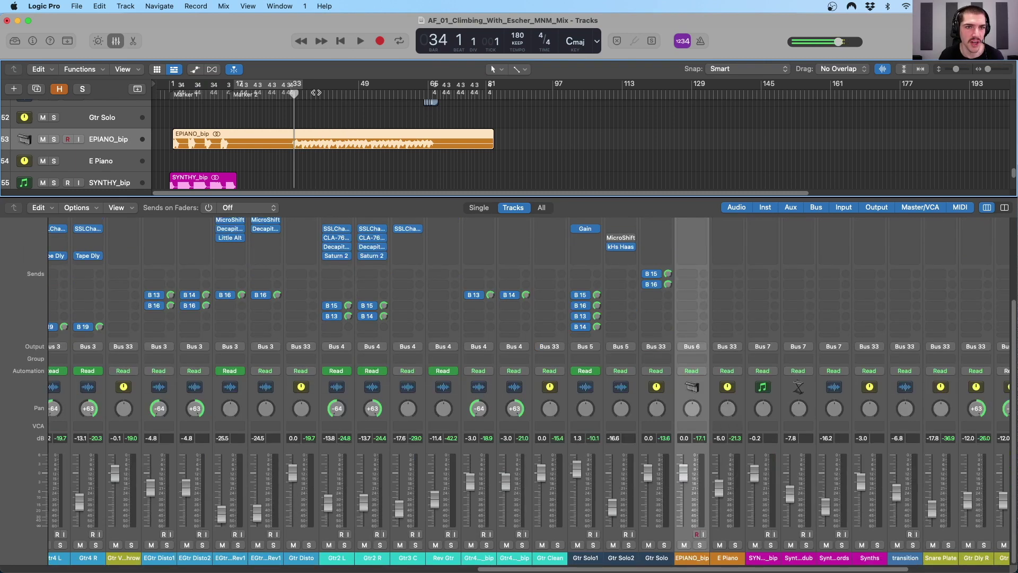
left_click_drag(316, 93, 294, 93)
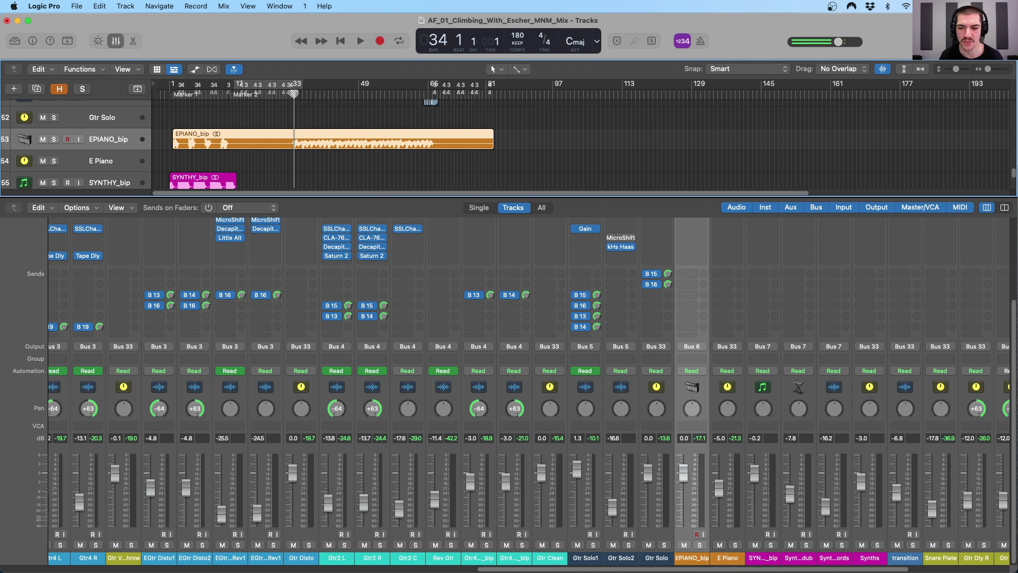
Increase the track height and play the mix from bar 34 while reviewing the EPIANO_bip and E Piano channel strips
key("super+Down")
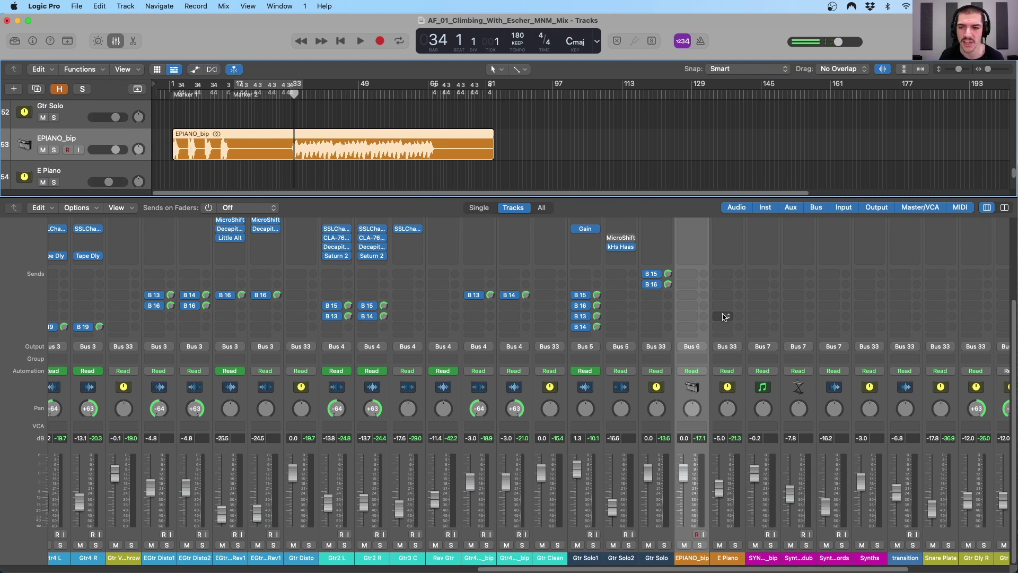
scroll(702, 337, "up", 5)
scroll(702, 334, "up", 1)
key("space")
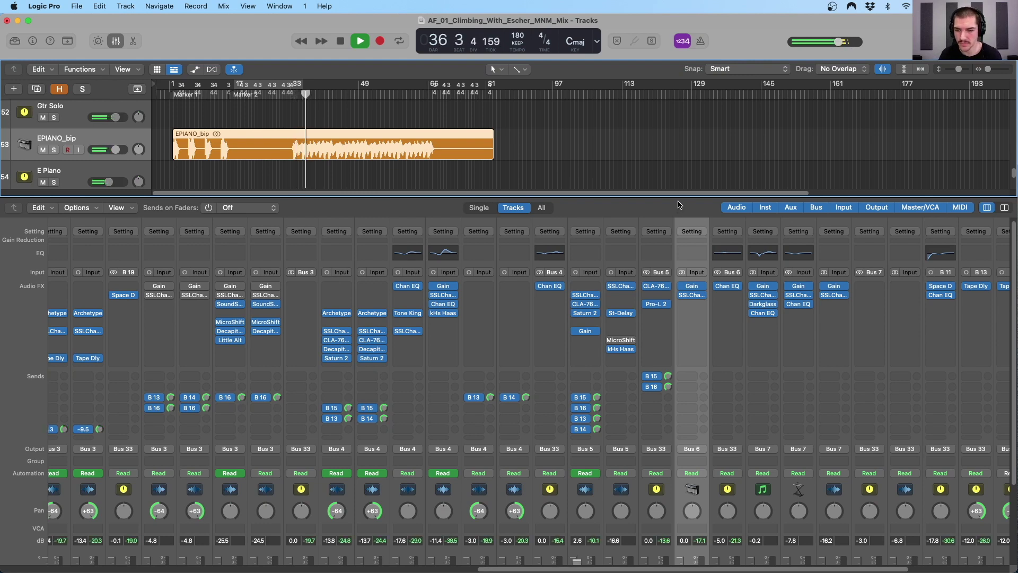
scroll(698, 359, "down", 5)
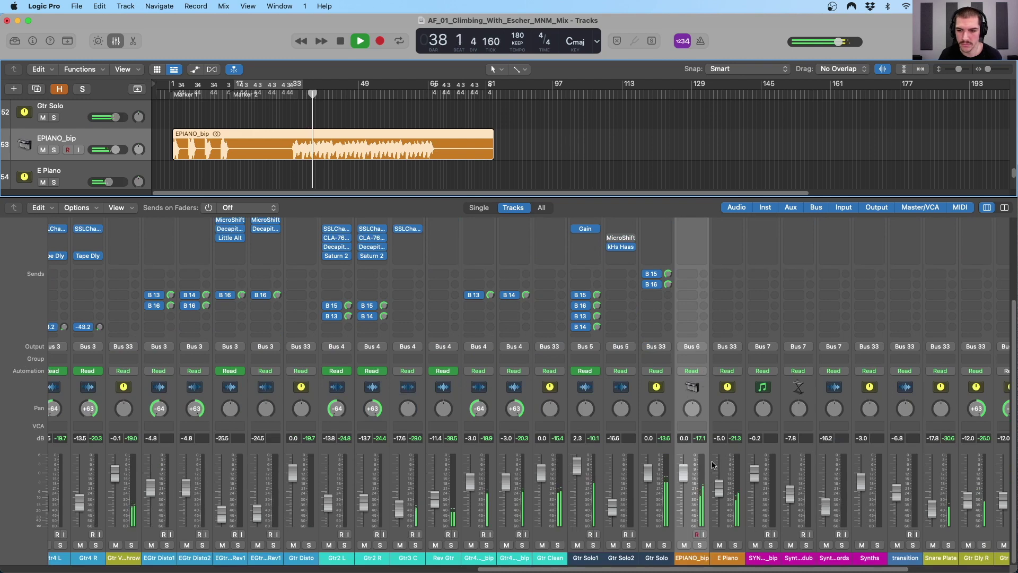
Solo EPIANO_bip and the E Piano bus during playback, stop near bar 42, clear the solos, and select the E Piano channel
left_click(699, 546)
scroll(740, 464, "up", 4)
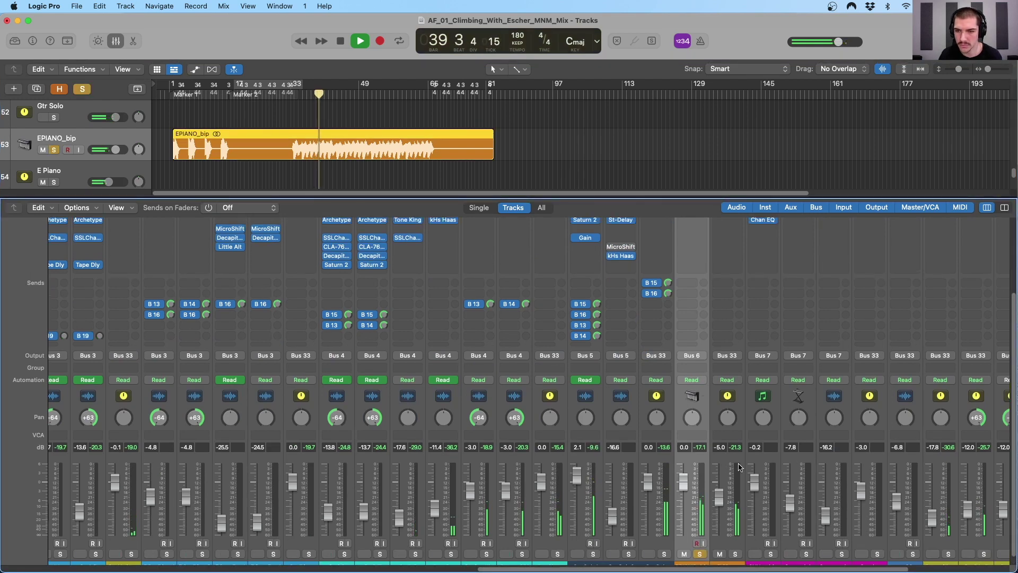
scroll(740, 464, "down", 4)
left_click(735, 545)
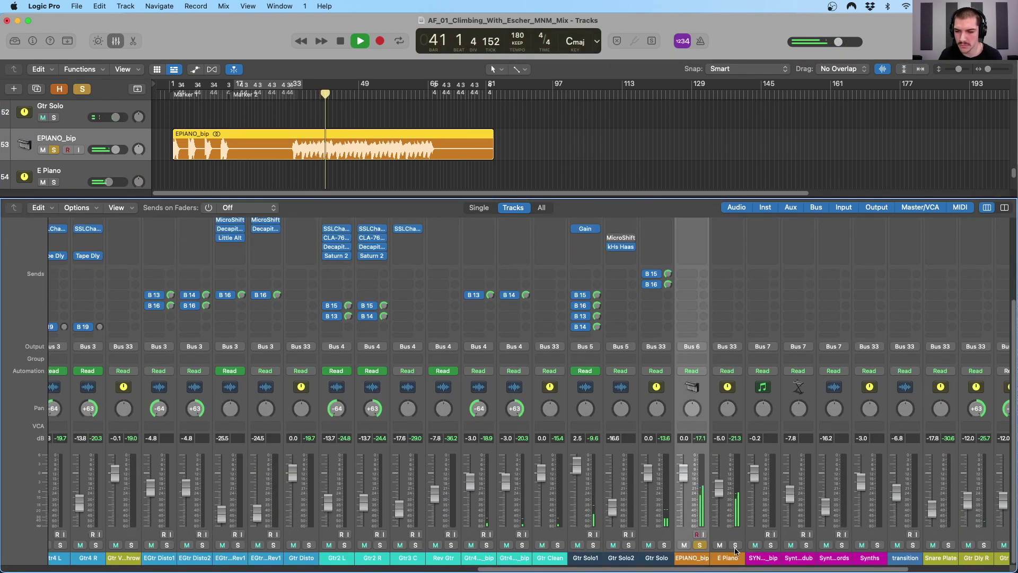
key("space")
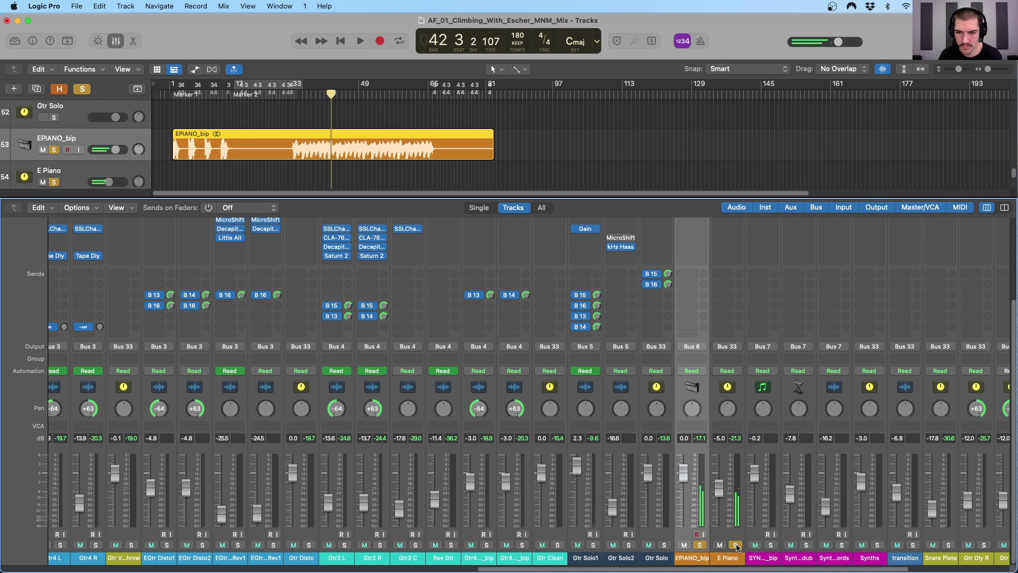
left_click(736, 545)
left_click(741, 398)
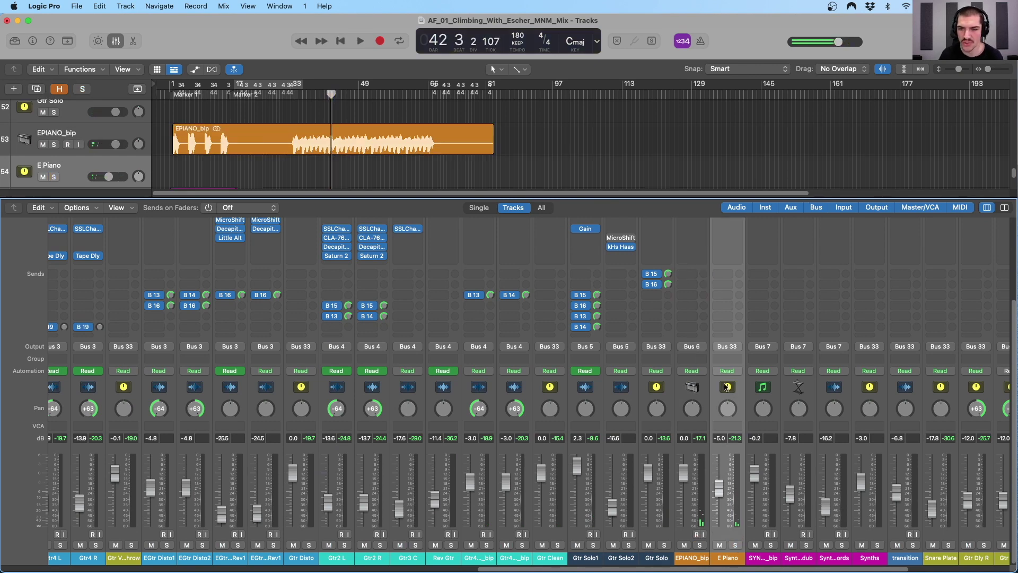
Inspect the E Piano bus's Channel EQ, move its low-mid bell to 306 Hz, and close the EQ window
scroll(734, 393, "up", 5)
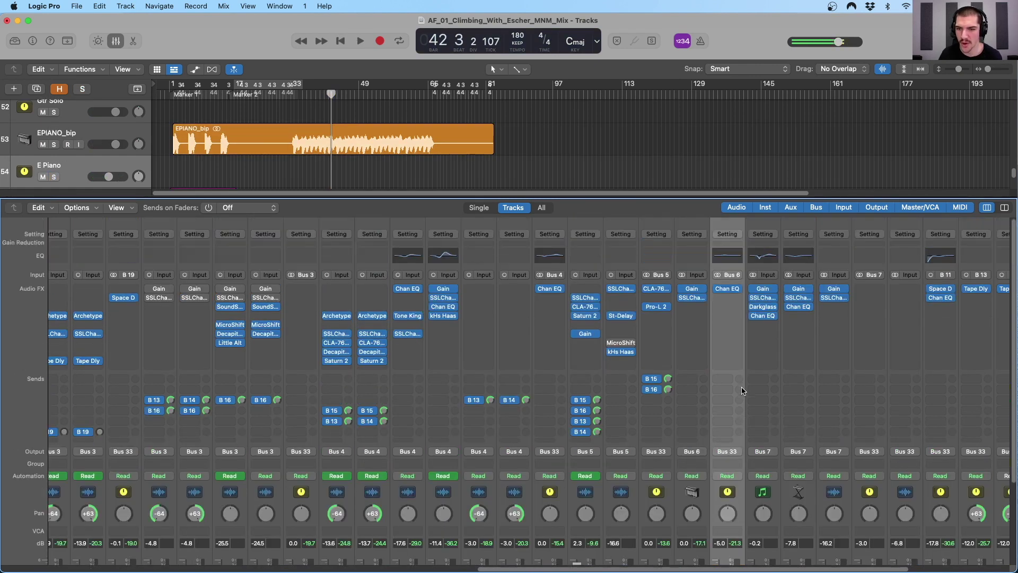
left_click(726, 257)
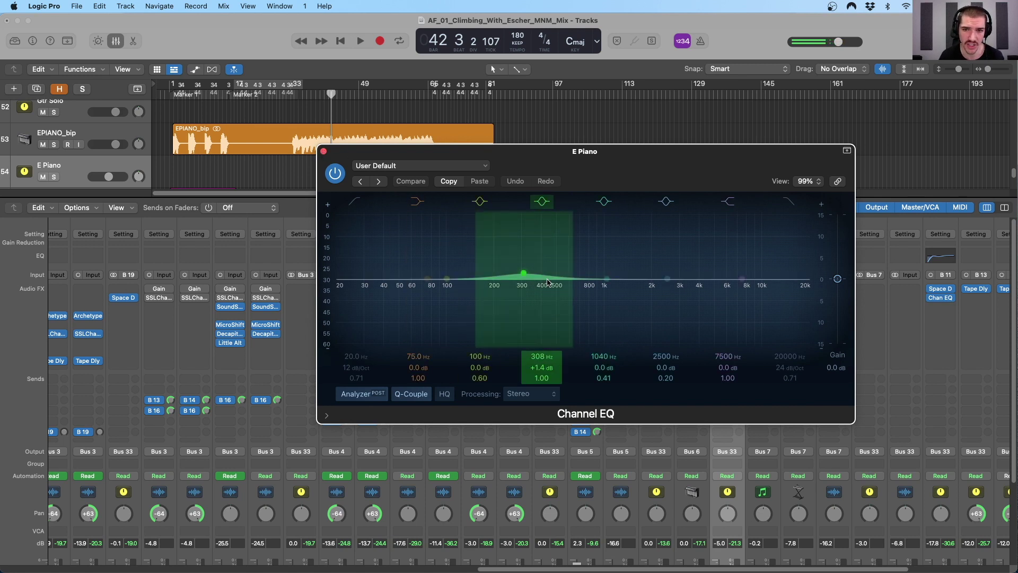
left_click_drag(525, 275, 525, 274)
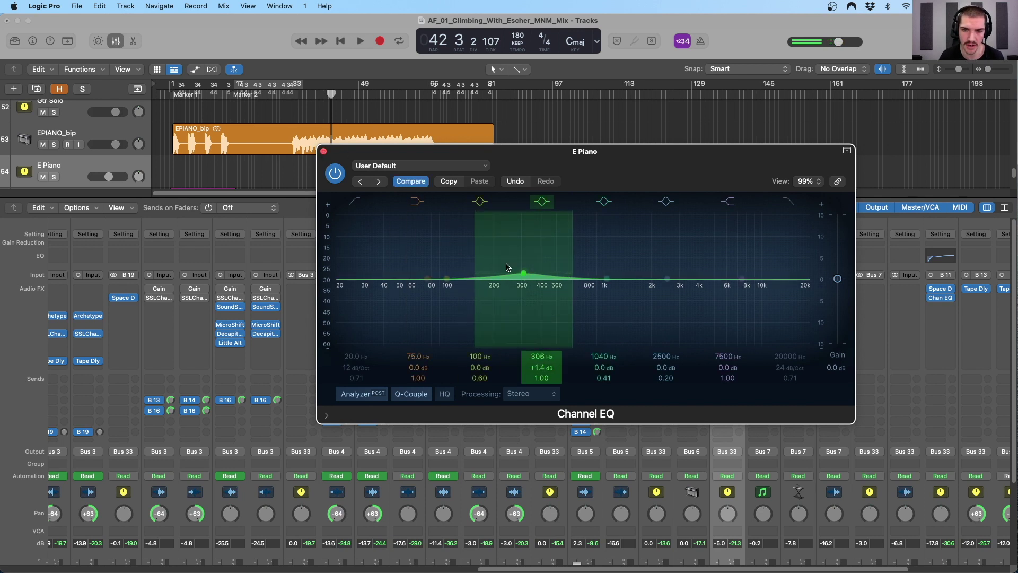
left_click(323, 153)
Select the SYNTHY_bip track, review the synth channel strips in the mixer, and reduce the track height
scroll(293, 134, "down", 3)
left_click(110, 123)
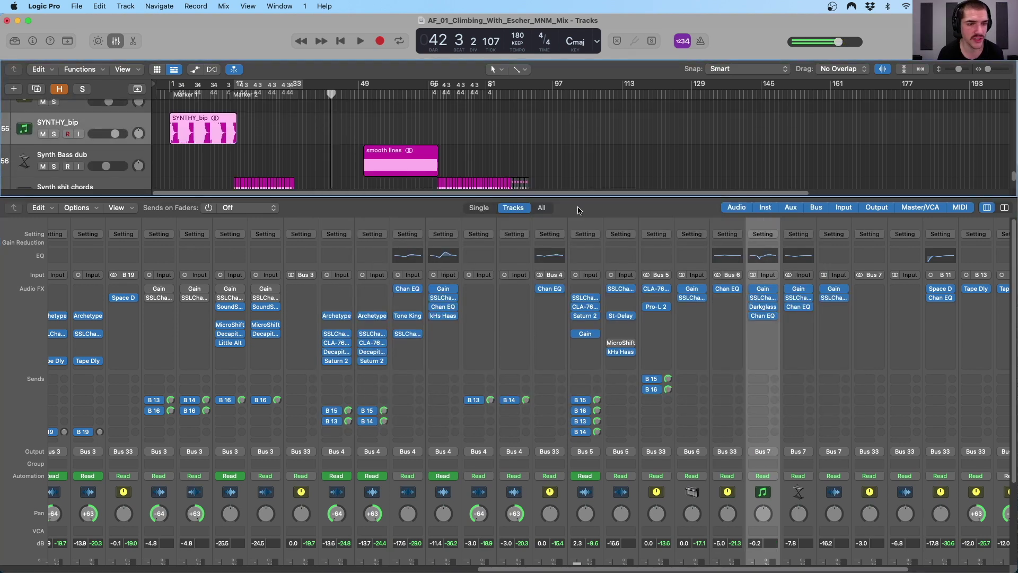
scroll(826, 375, "right", 10)
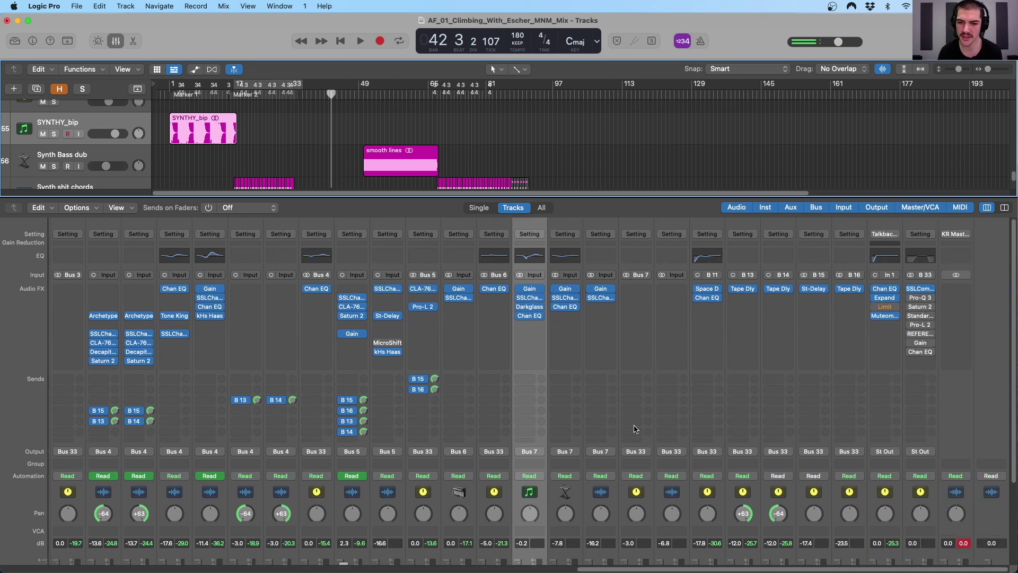
scroll(603, 432, "down", 3)
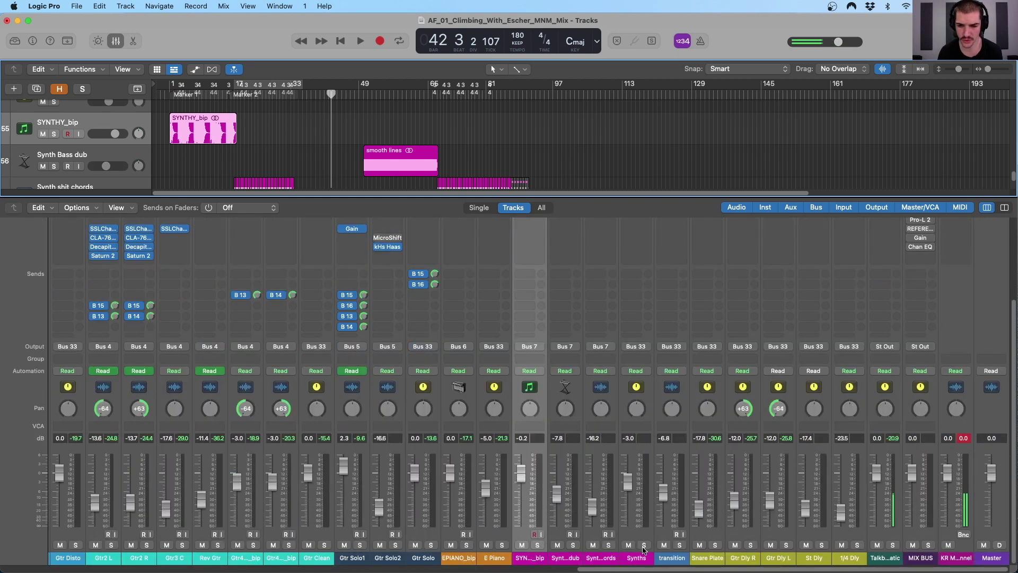
scroll(384, 116, "down", 3)
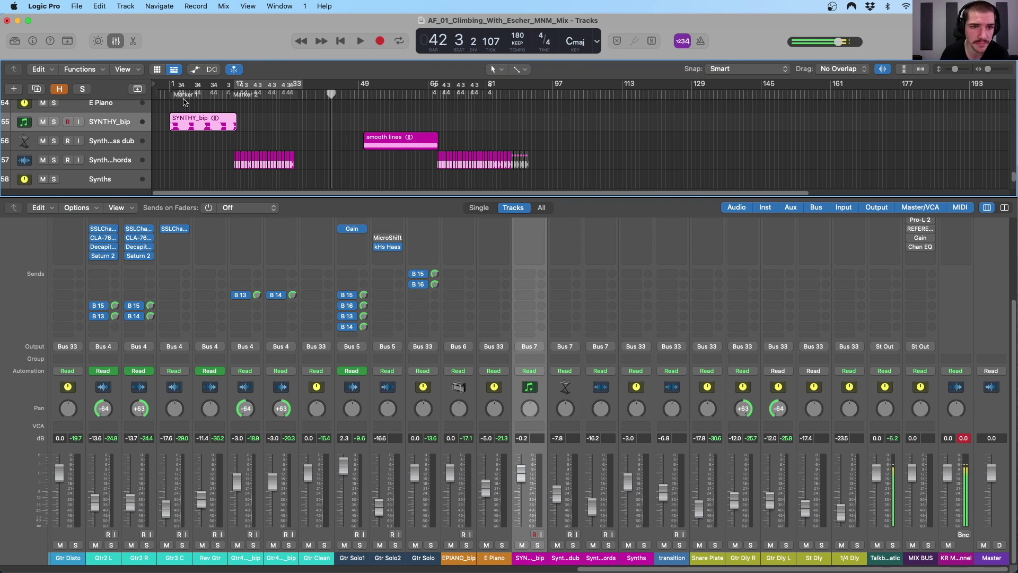
Locate the synth chord and smooth lines sections, place the playhead at bar 50, and select the Synth Bass dub track
left_click(121, 160)
left_click(255, 94)
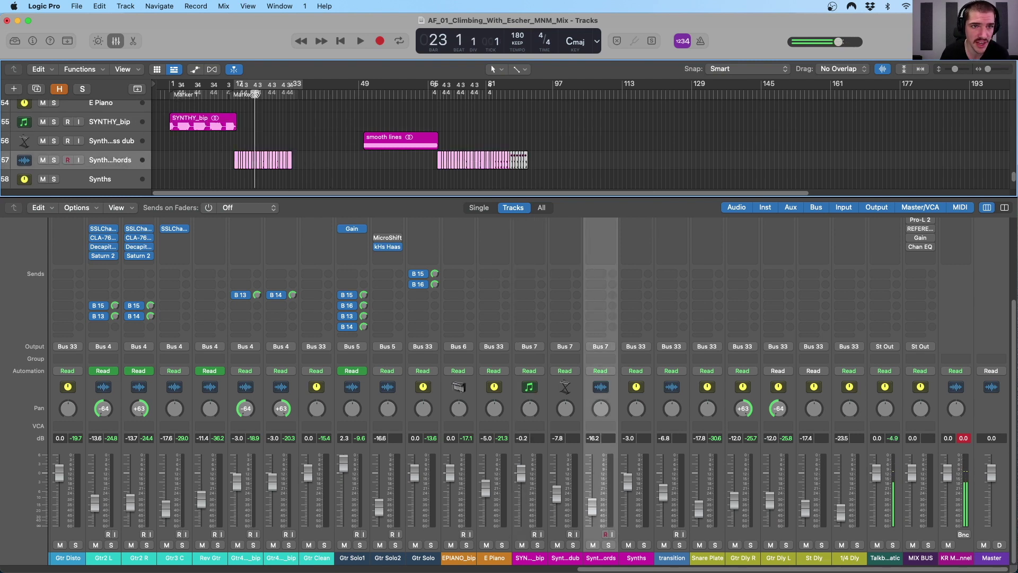
left_click(449, 94)
left_click(389, 94)
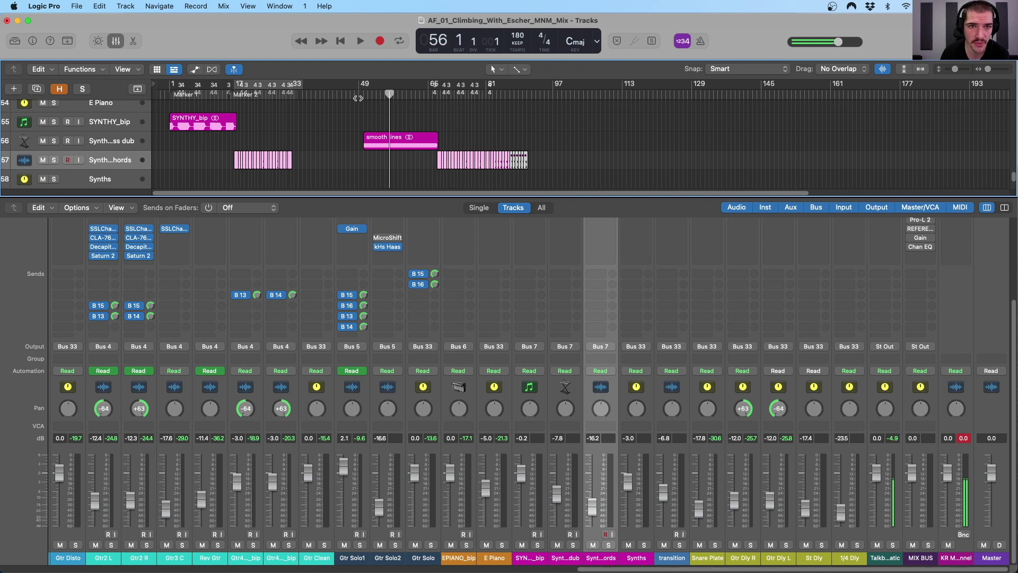
mouse_move(358, 98)
left_mouse_down()
mouse_move(383, 96)
mouse_move(364, 95)
left_mouse_up()
left_click(378, 142)
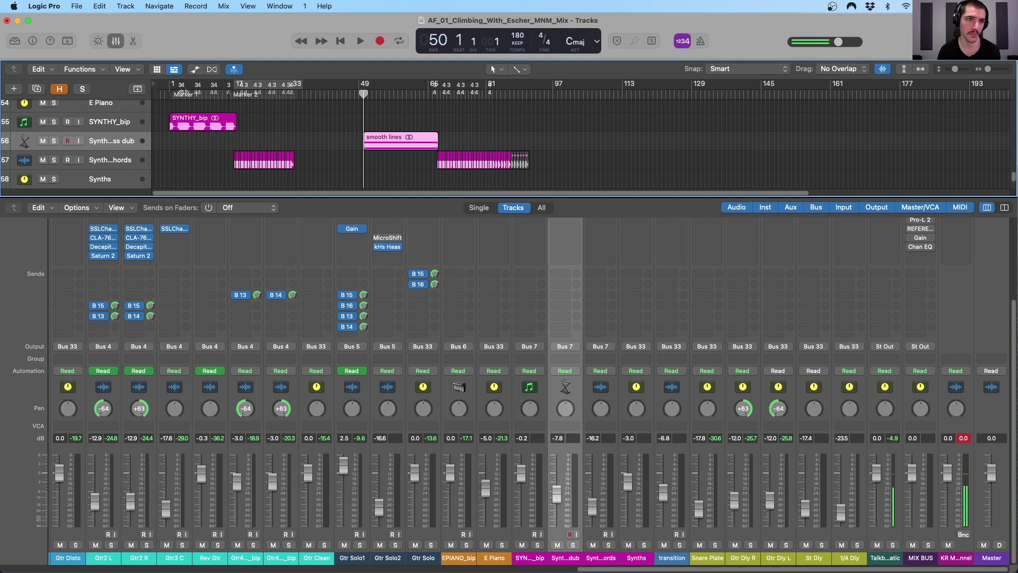
Solo the Synths bus and play from bar 1, jumping to around bars 20, 31, 71 and 83 before stopping
key("Return")
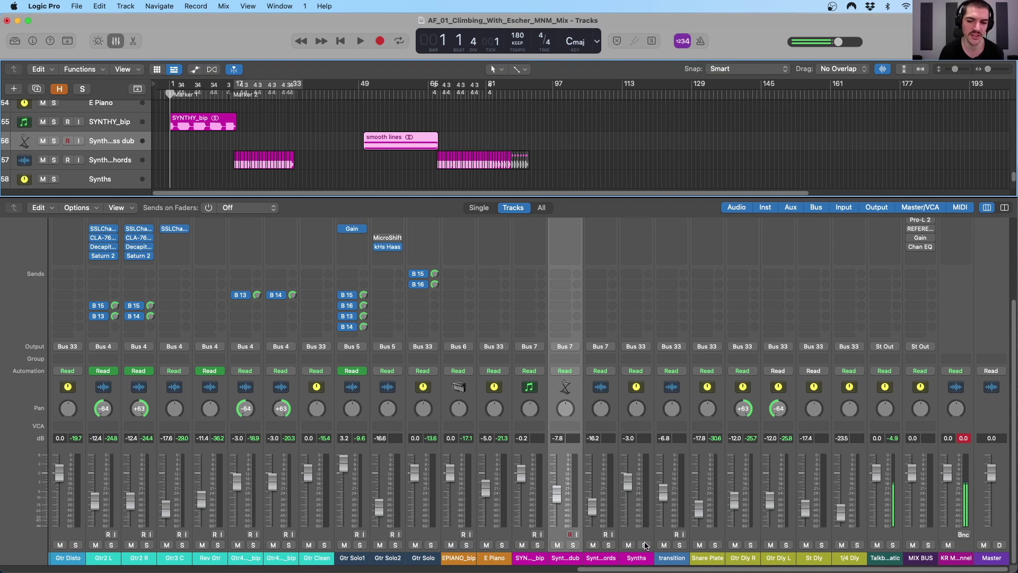
left_click(644, 545)
key("space")
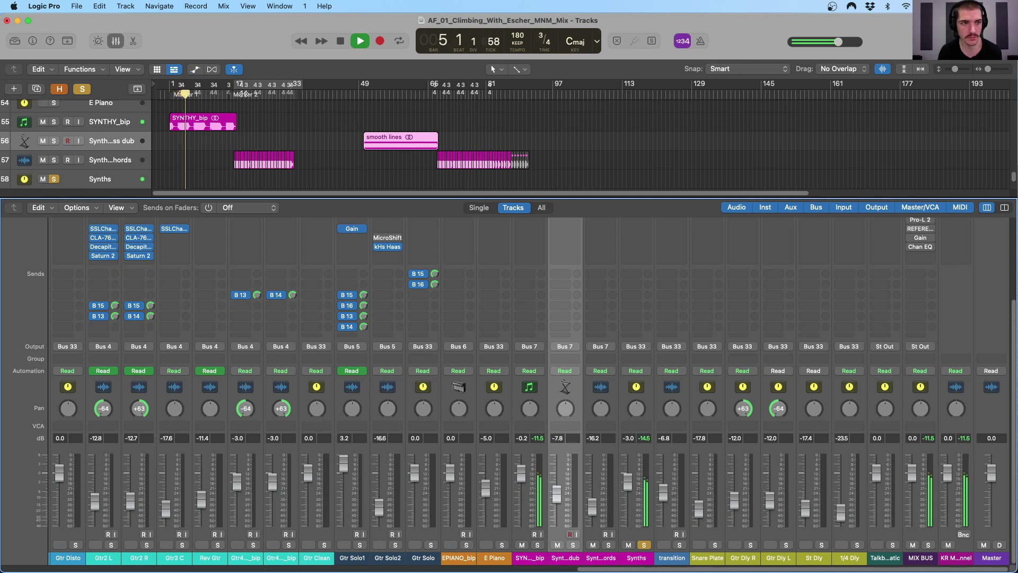
left_click(243, 94)
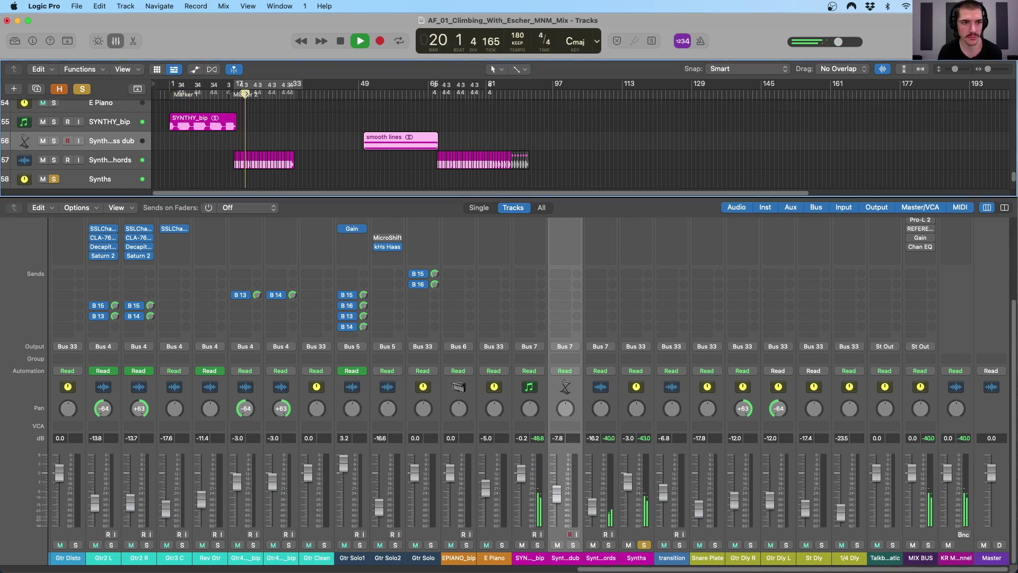
left_click(286, 95)
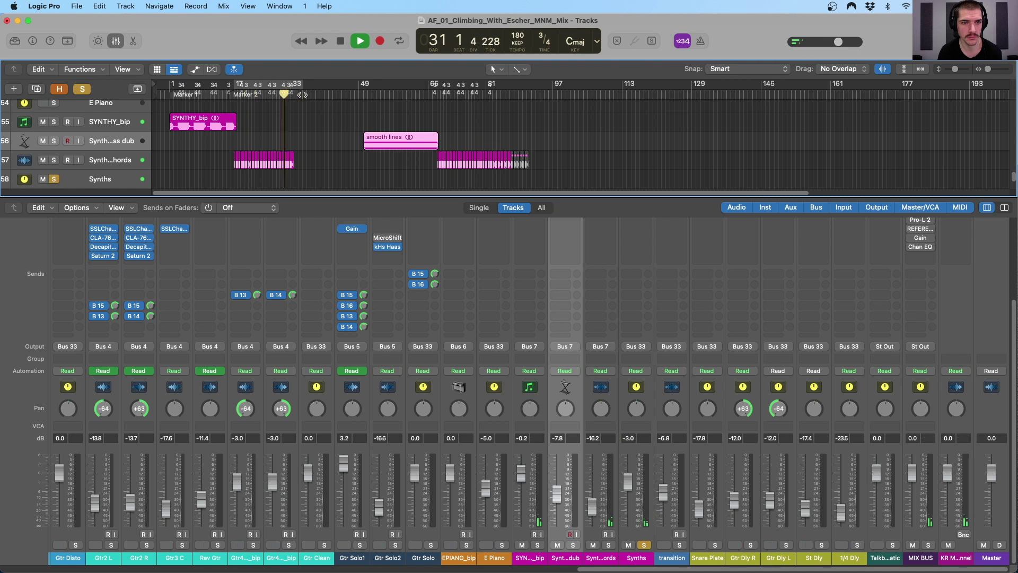
left_click(450, 94)
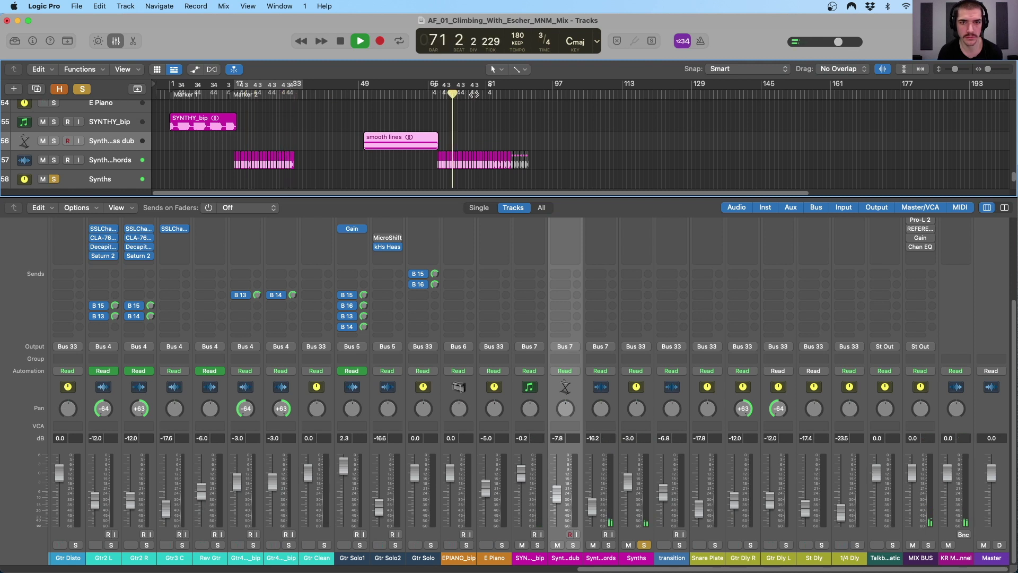
left_click(484, 94)
left_click(496, 94)
key("space")
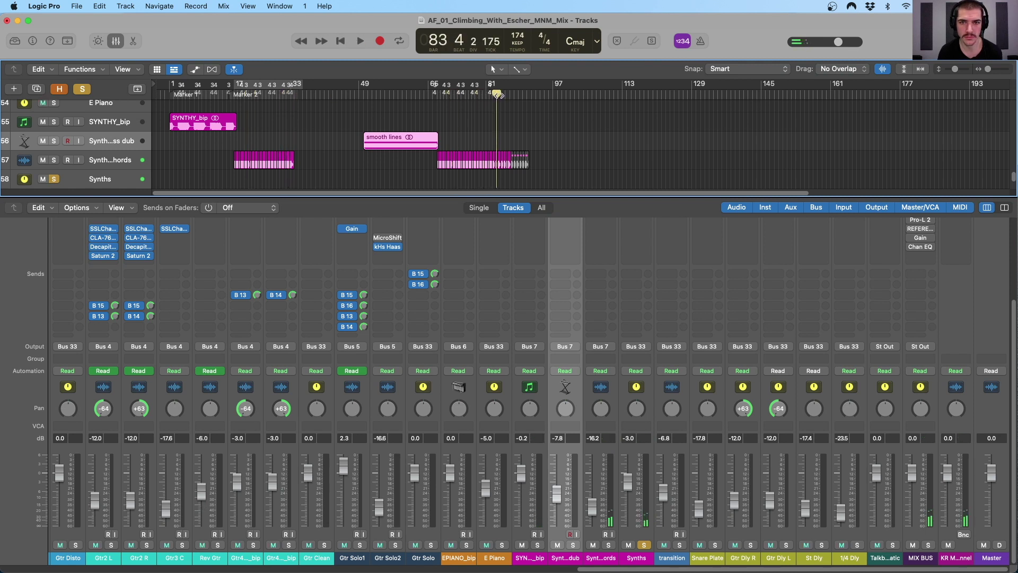
Play the soloed smooth lines region while reviewing the Synth Bass dub channel strip, stop near bar 65, and clear the solo
key("space")
left_click(382, 94)
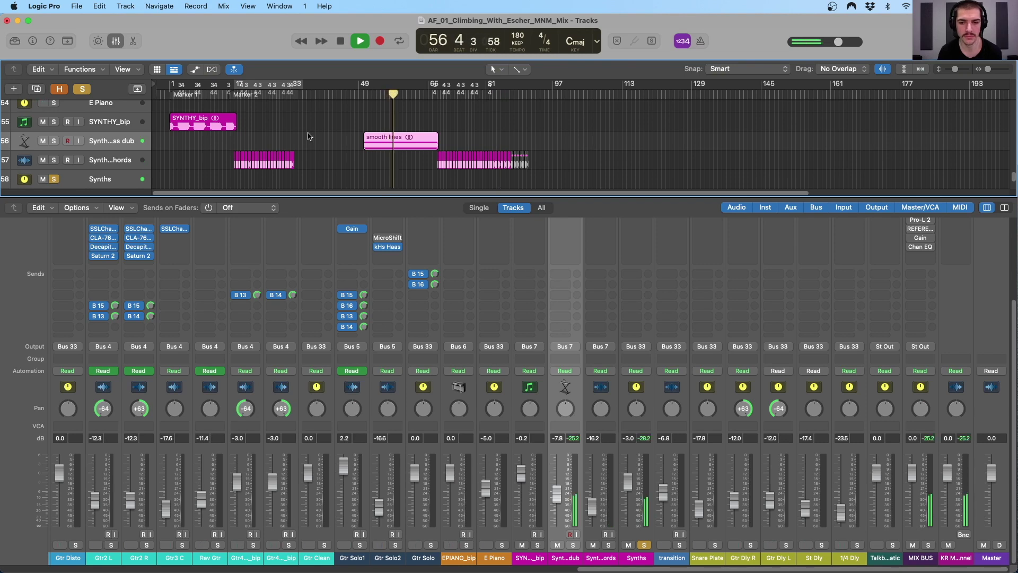
scroll(505, 311, "up", 5)
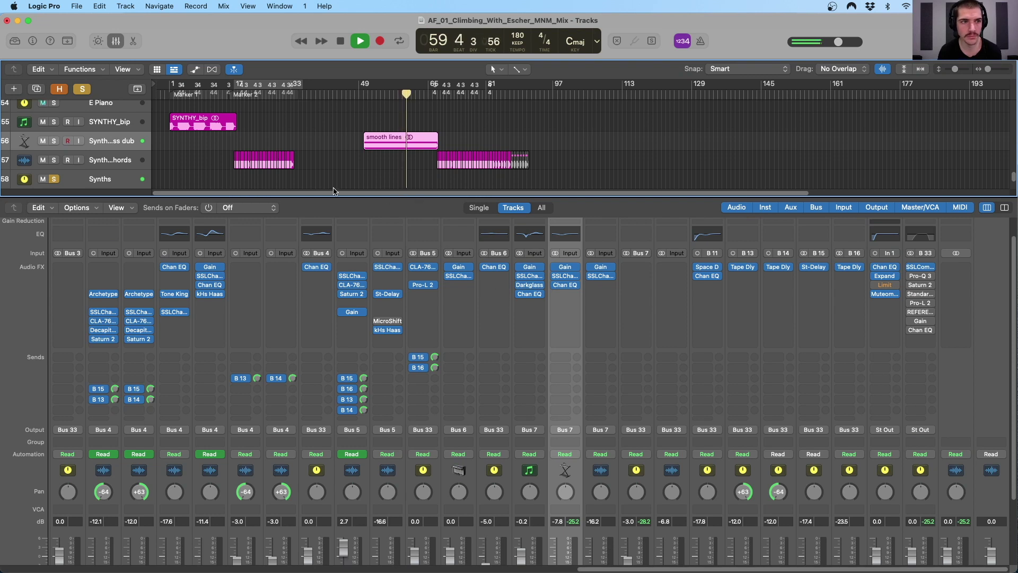
key("Up")
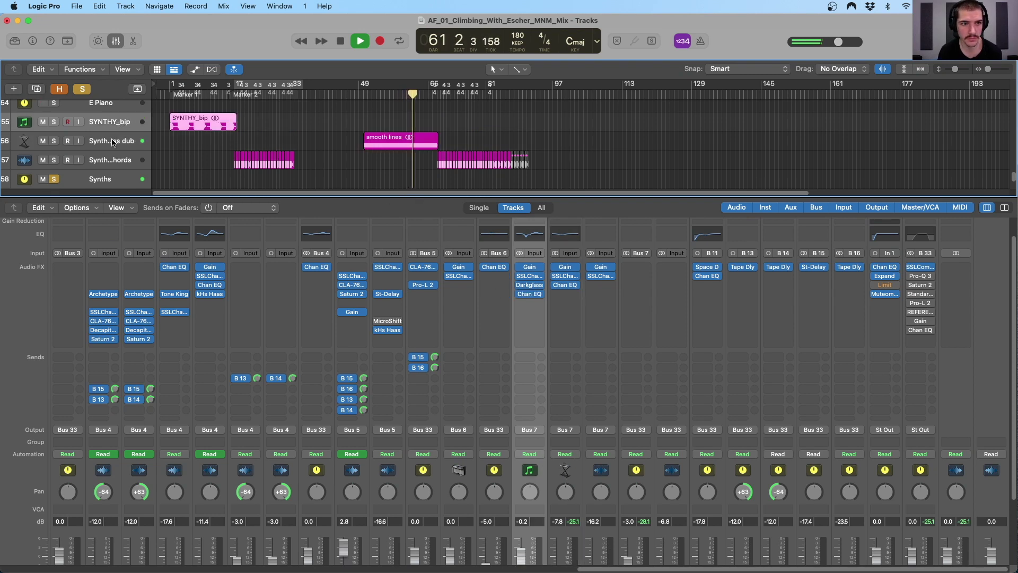
left_click(113, 143)
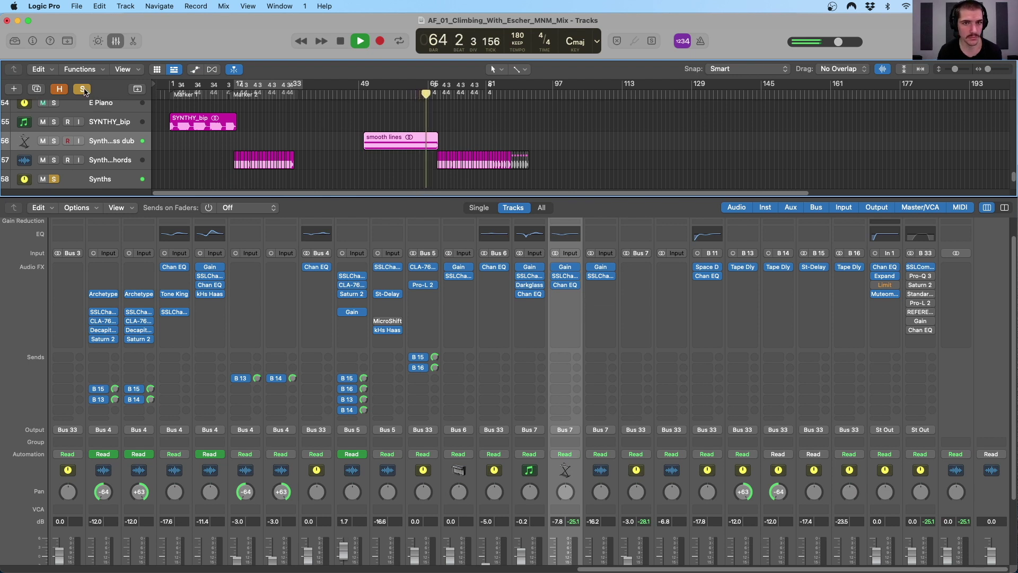
key("space")
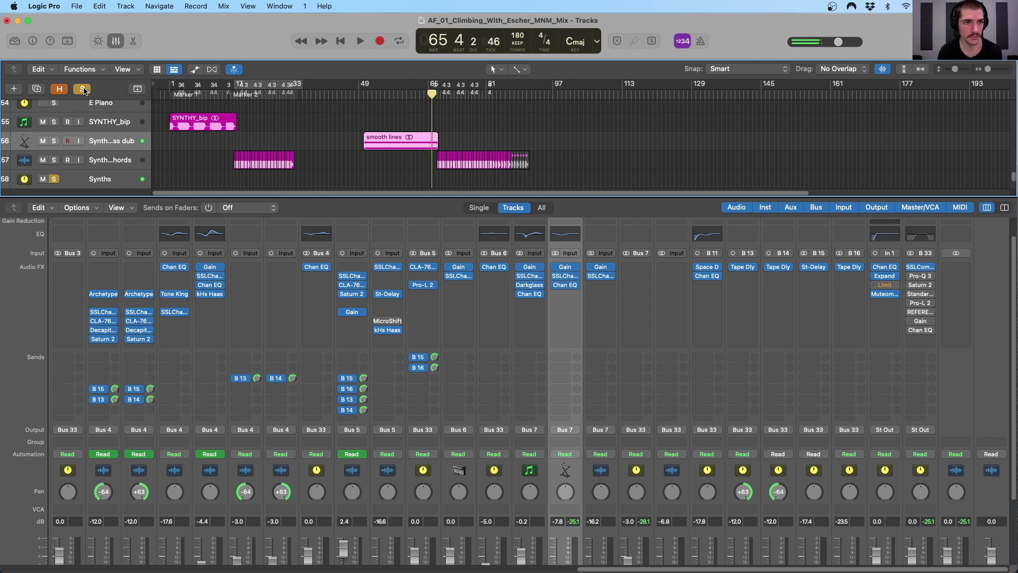
left_click(84, 89)
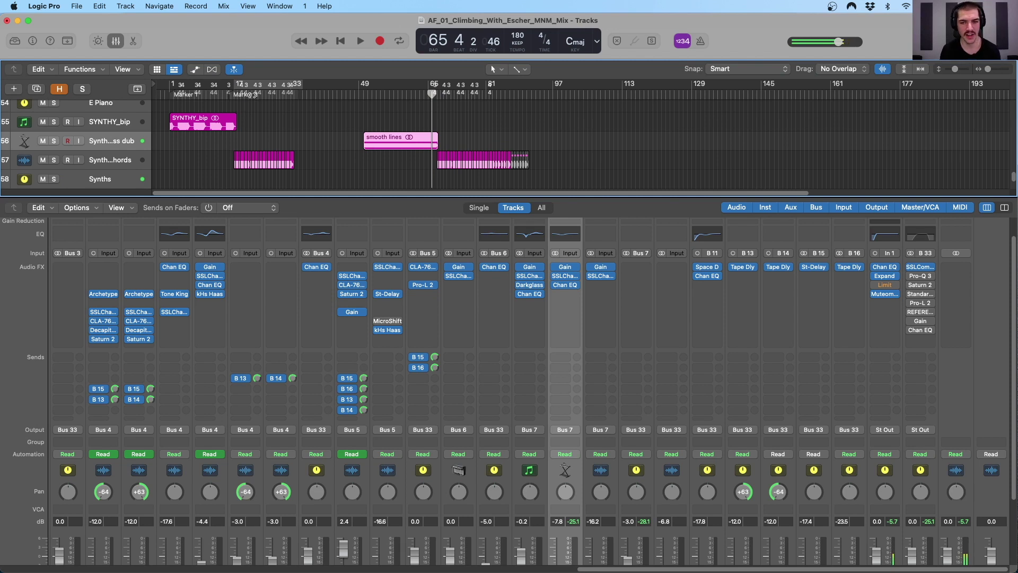
Return the playhead to bar 1, examine both the left and right SSLChannel settings on SYNTHY_bip, and close the plug-in window
left_click_drag(214, 91, 168, 91)
left_click(529, 307)
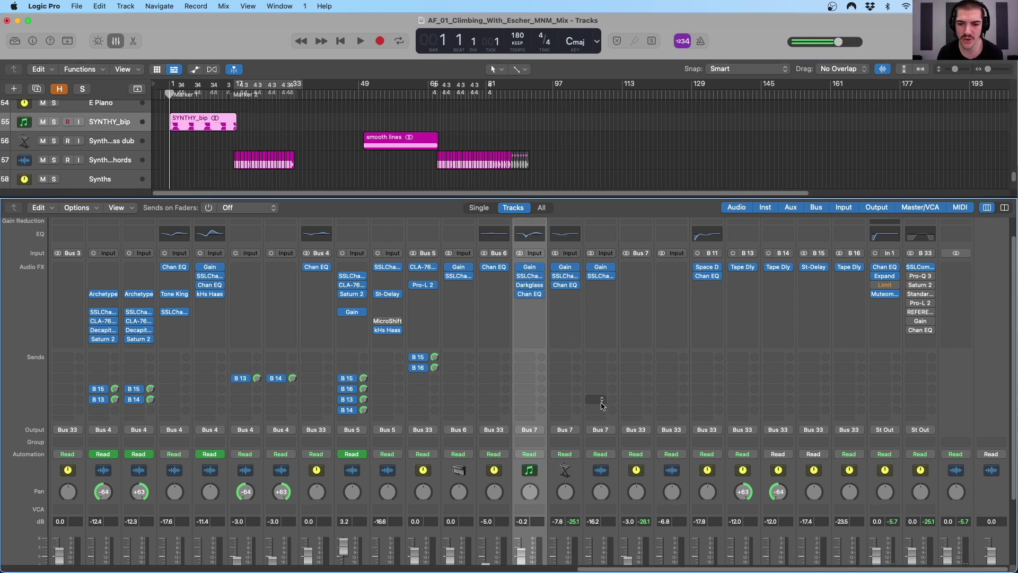
left_click(530, 276)
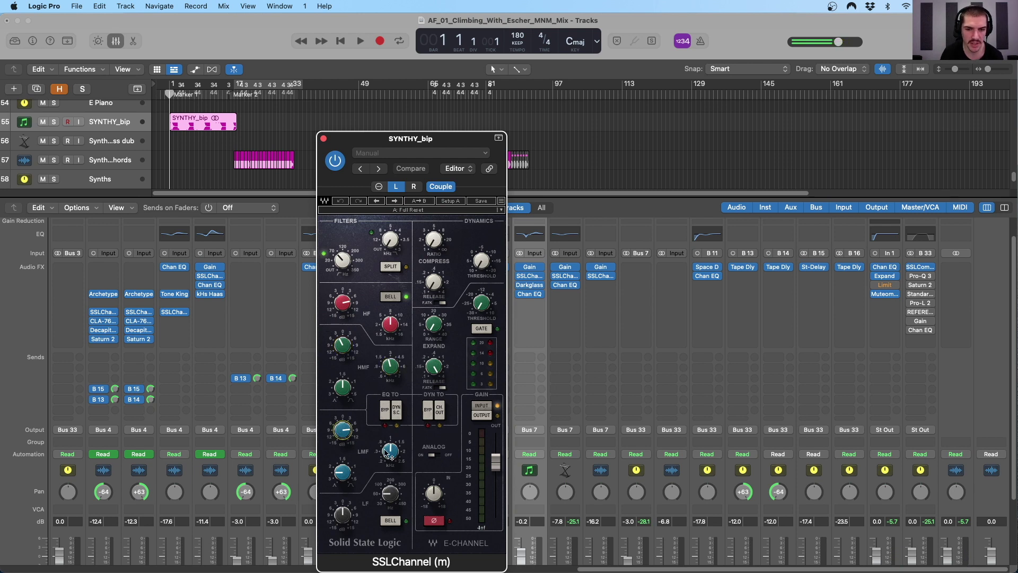
left_click_drag(366, 140, 293, 115)
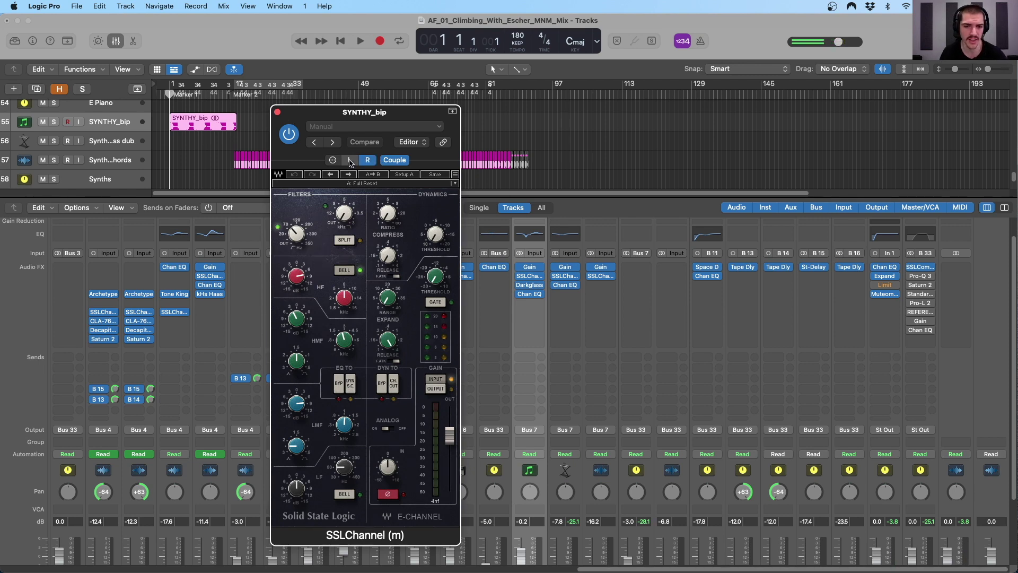
left_click(364, 162)
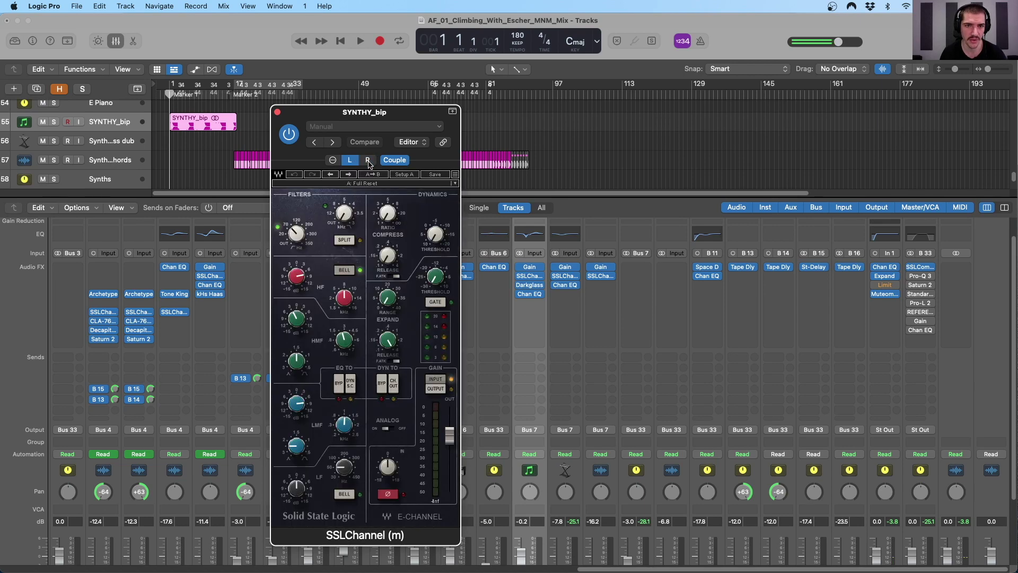
left_click(277, 113)
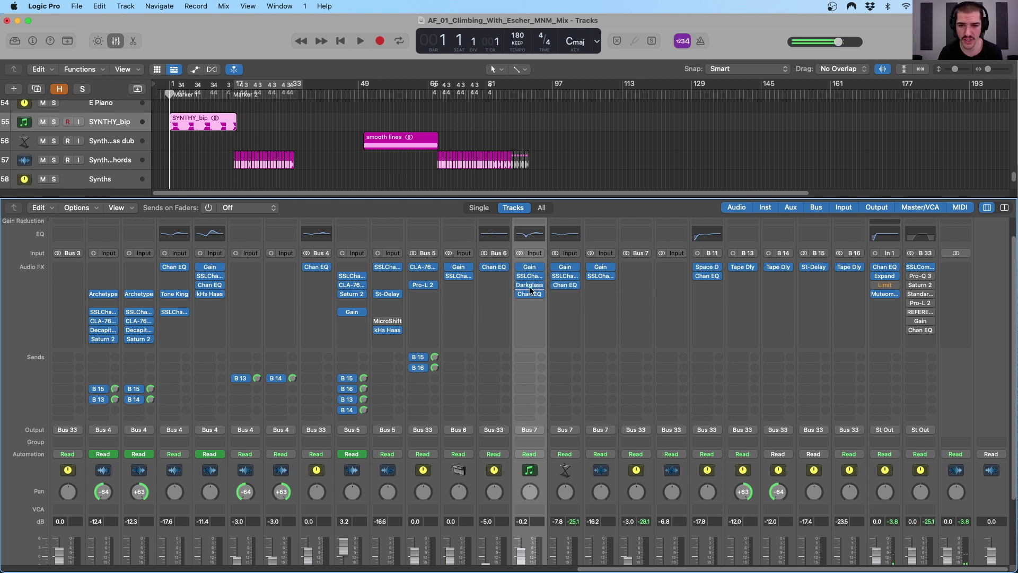
Examine the Darkglass Ultra drive and blend settings and the Channel EQ bands on SYNTHY_bip, closing each plug-in window
mouse_move(532, 288)
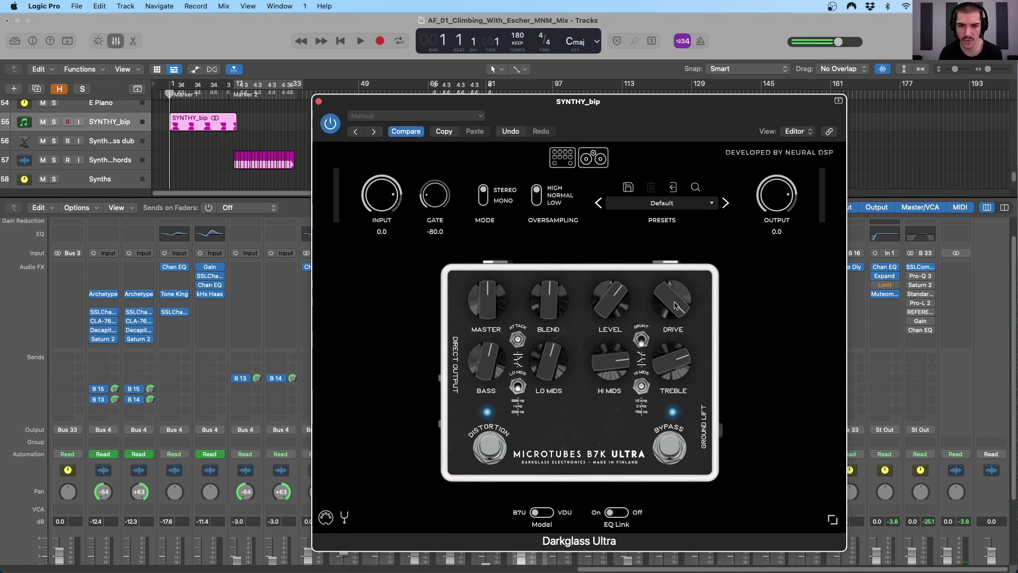
left_click(549, 304)
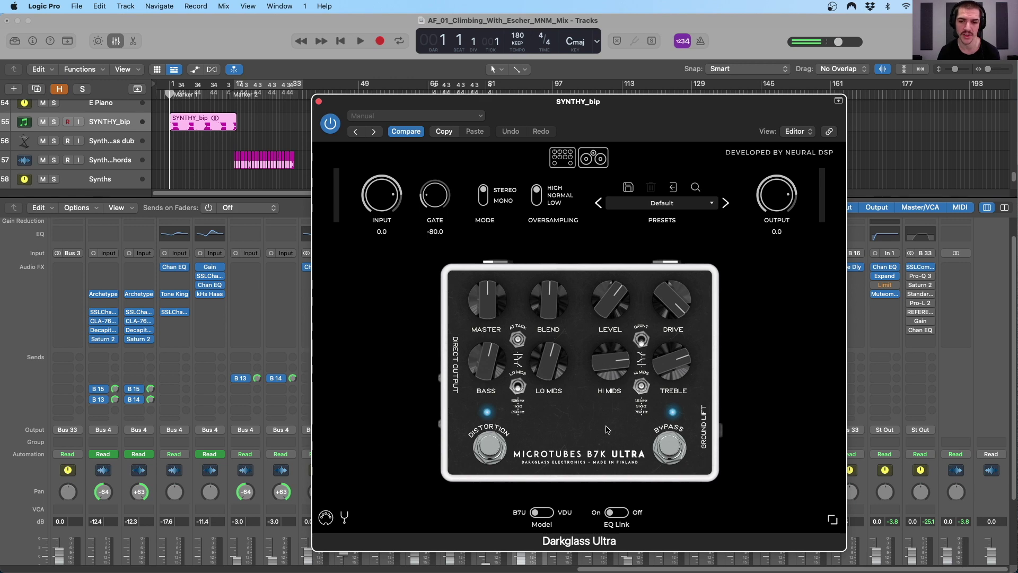
left_click(318, 101)
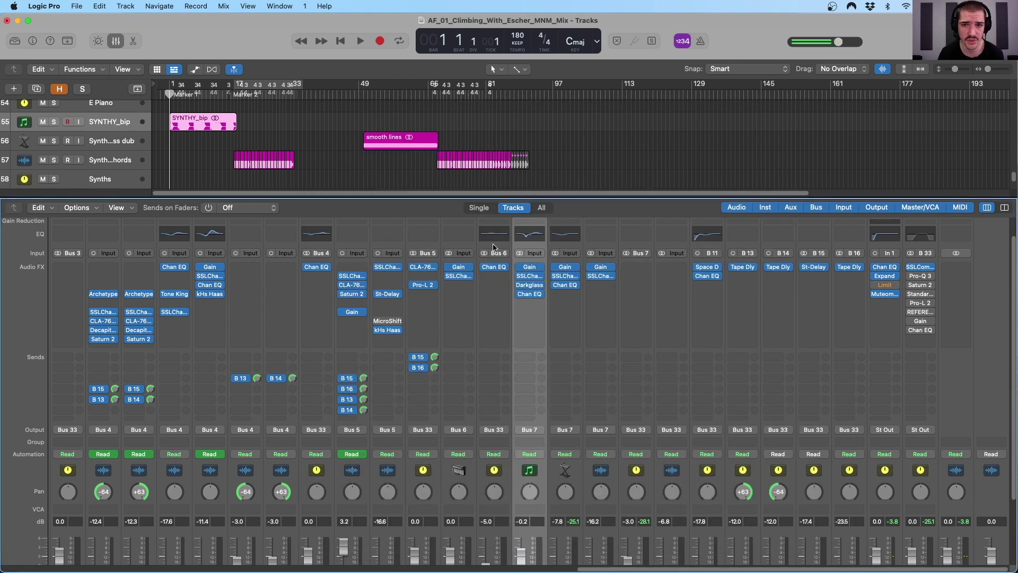
left_click(532, 297)
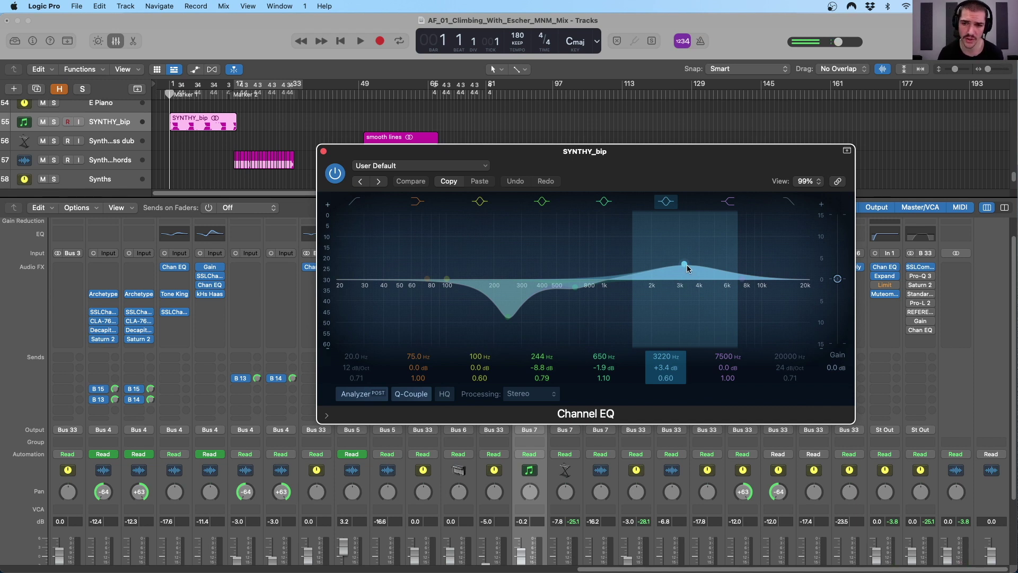
left_click(323, 152)
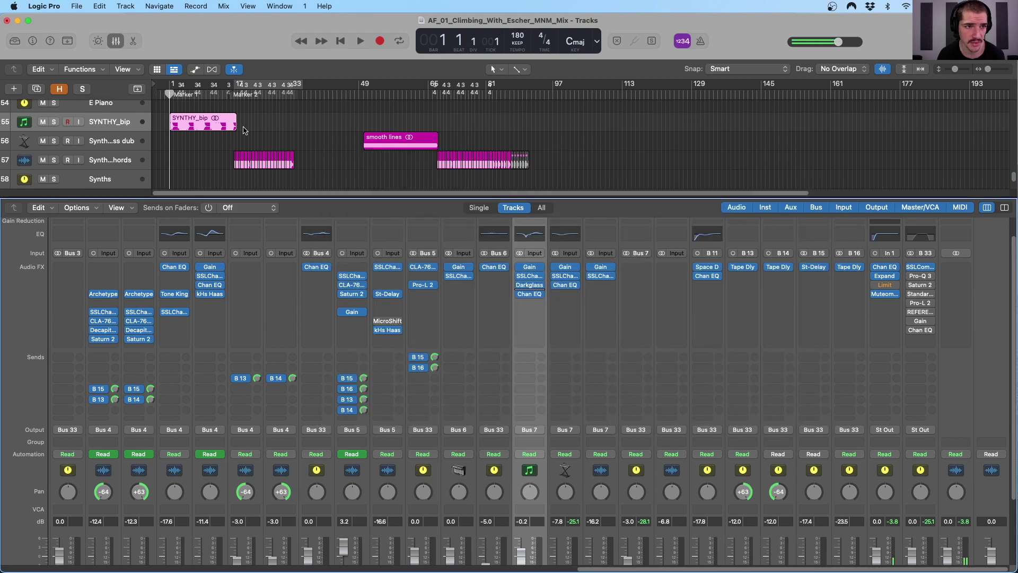
Play the song from bar 1 and compare SYNTHY_bip with its SSLChannel, Darkglass and Channel EQ bypassed and re-enabled
key("space")
scroll(533, 350, "down", 3)
scroll(533, 350, "up", 3)
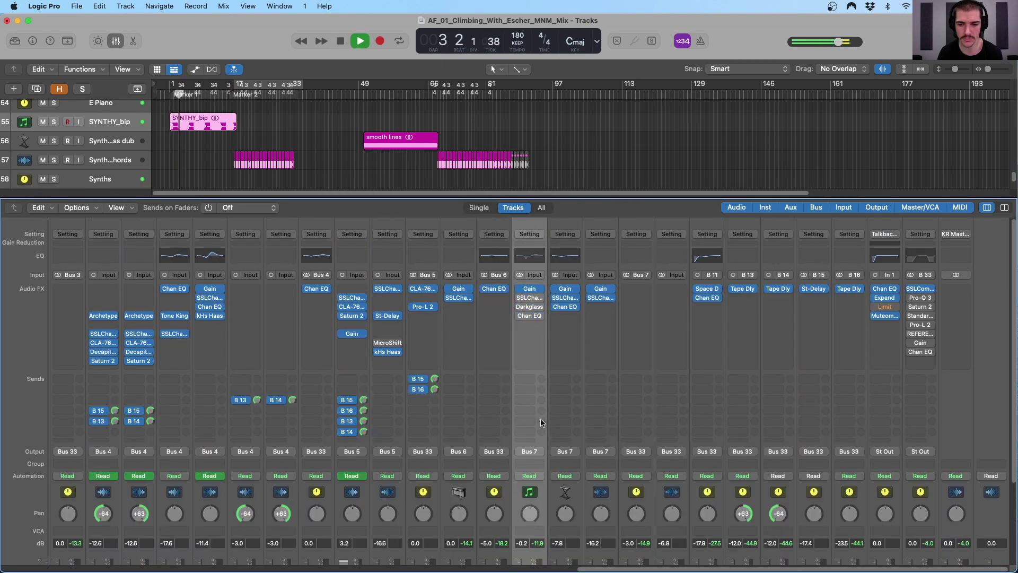
mouse_move(520, 299)
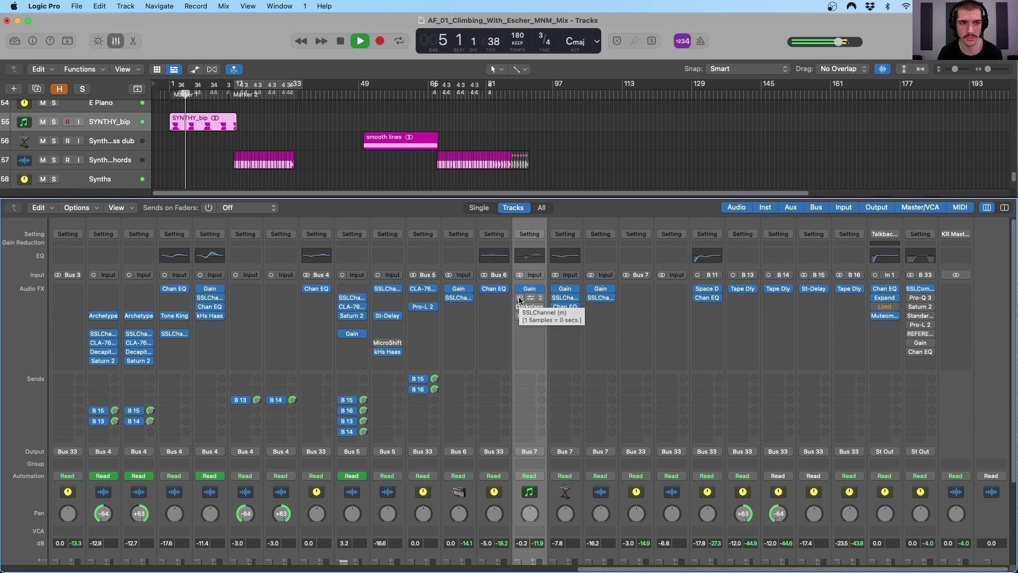
left_click(520, 298, "alt")
mouse_move(523, 320)
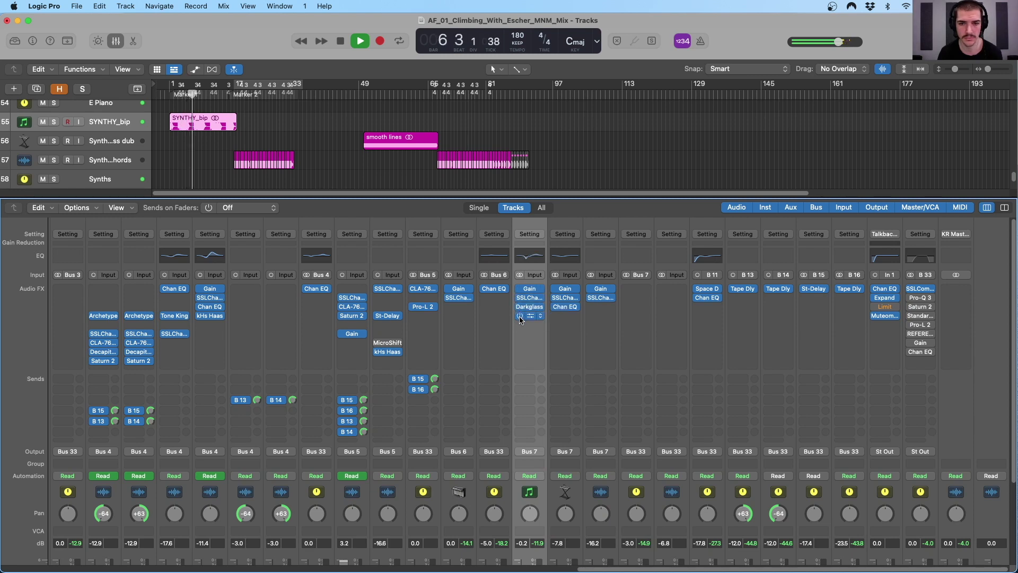
scroll(525, 320, "down", 5)
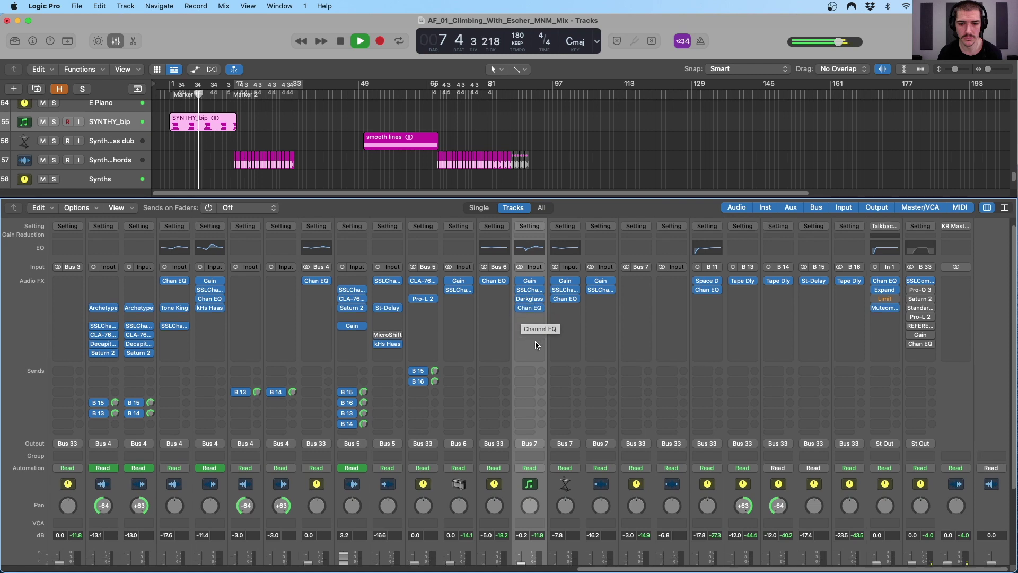
Solo SYNTHY_bip briefly during playback, clear the solo, mute and unmute the track, and stop near bar 15
left_click(537, 545)
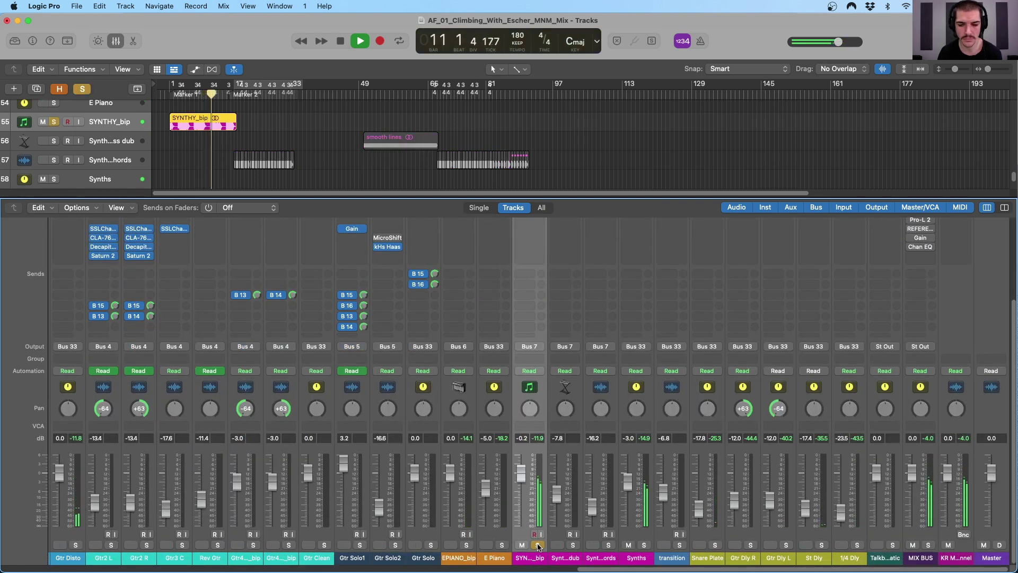
left_click(537, 545)
left_click(522, 545)
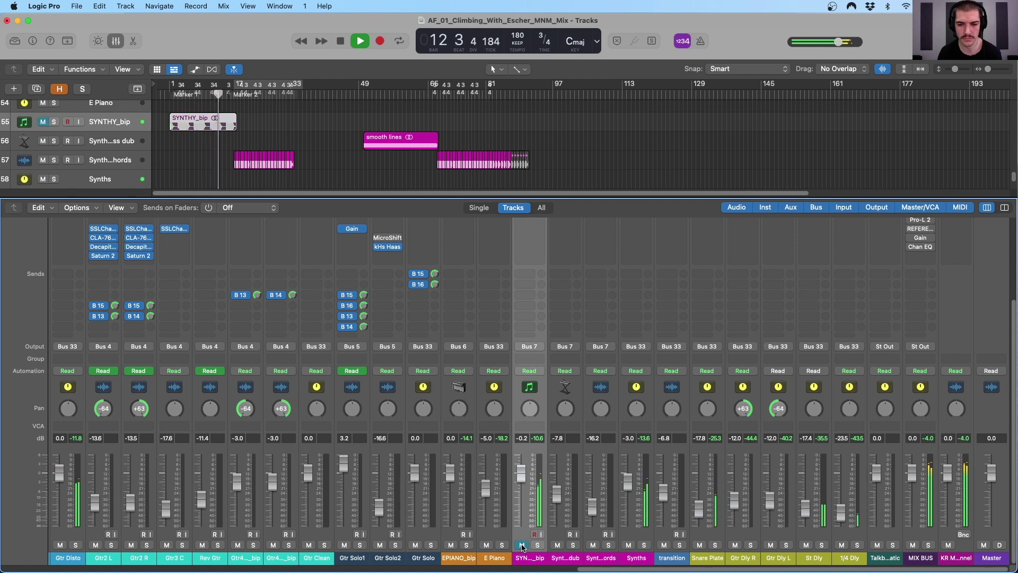
left_click(521, 545)
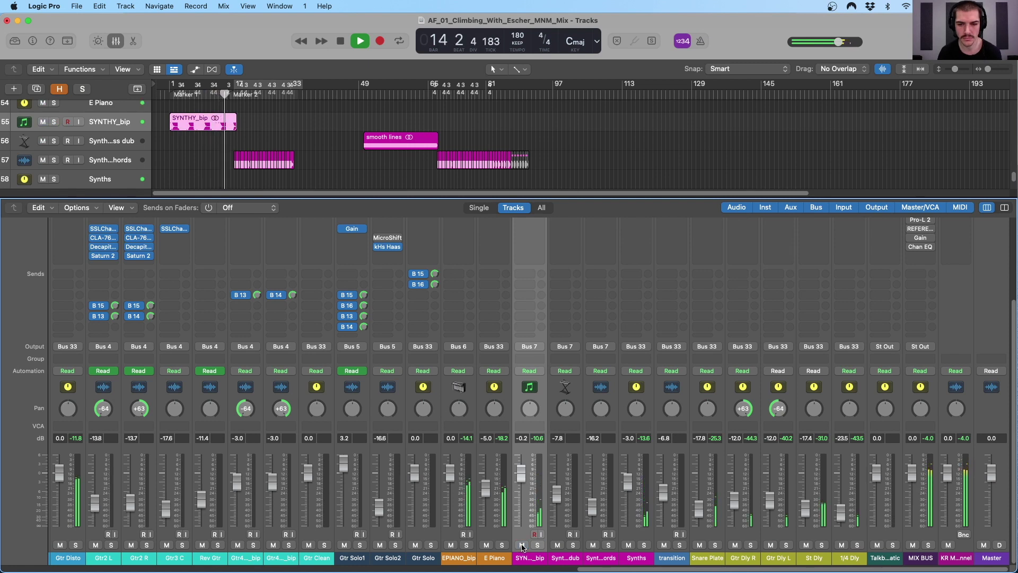
key("space")
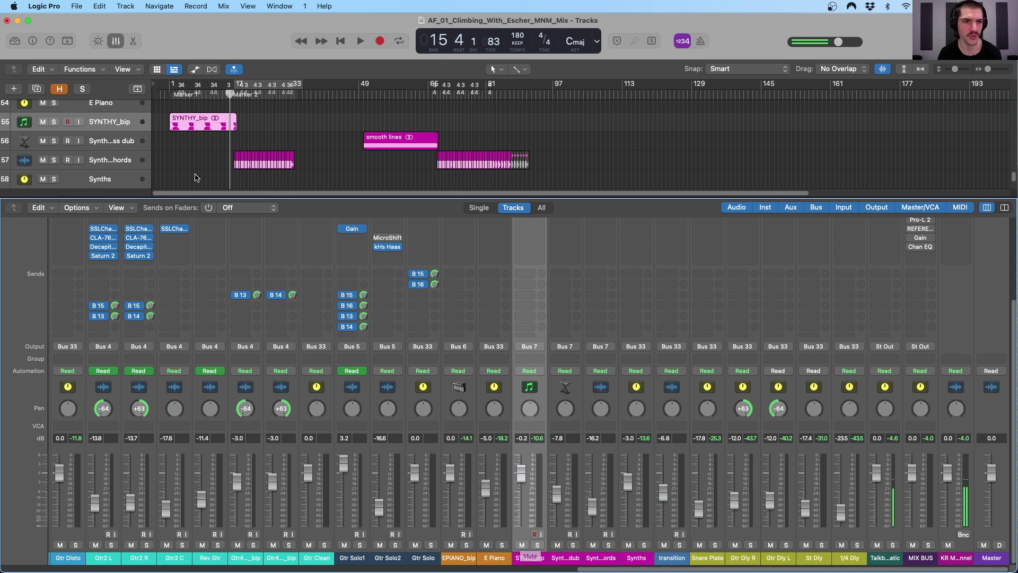
Replay from bar 1, compare the mix with SYNTHY_bip muted and unmuted, and stop near bar 9
key("Return")
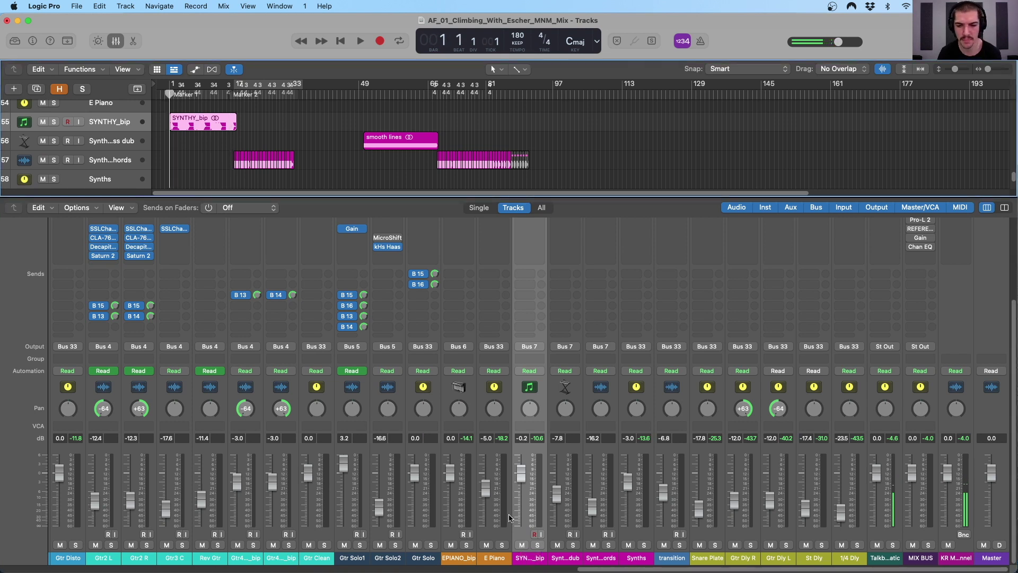
key("space")
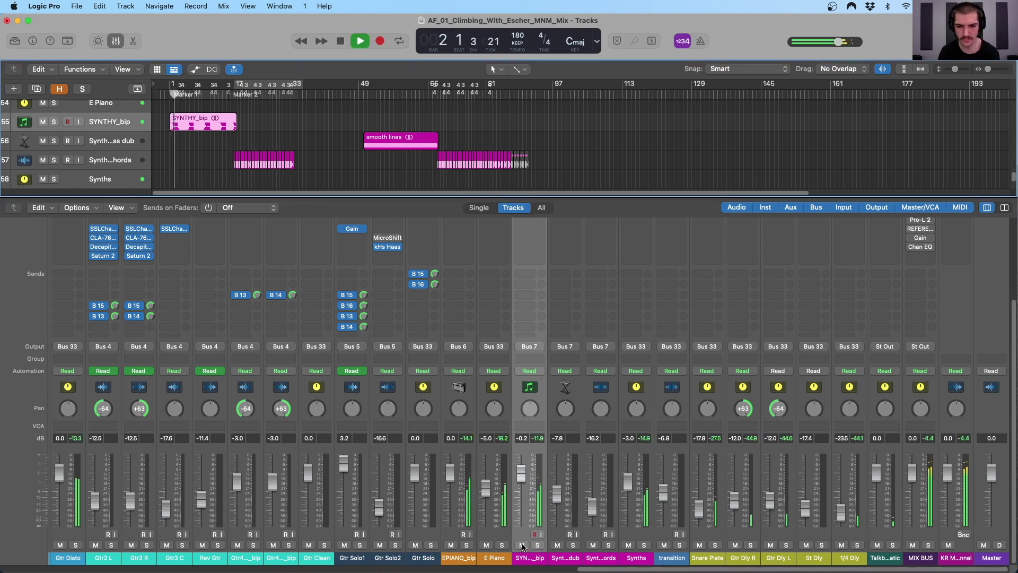
left_click(522, 545)
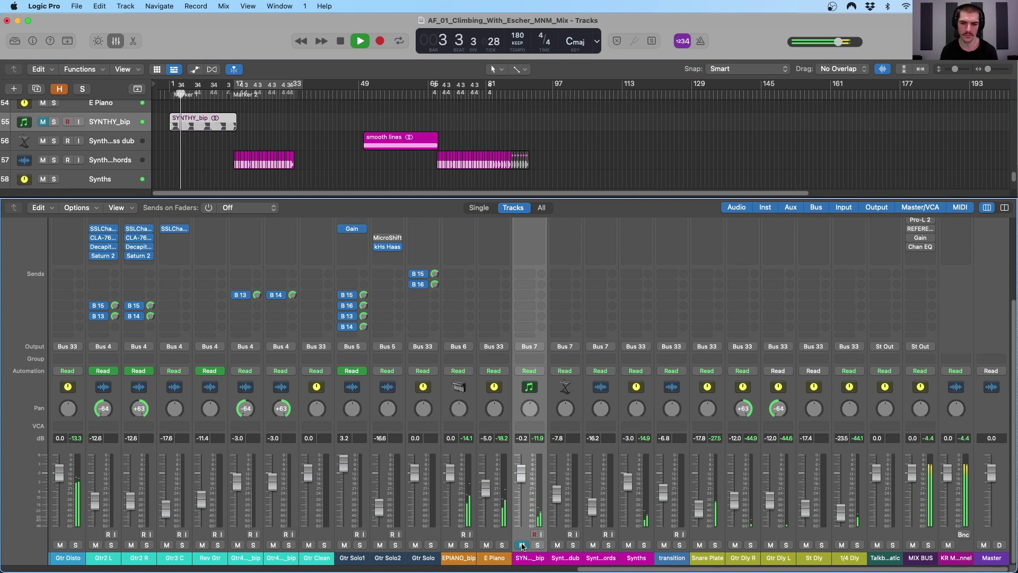
left_click(522, 545)
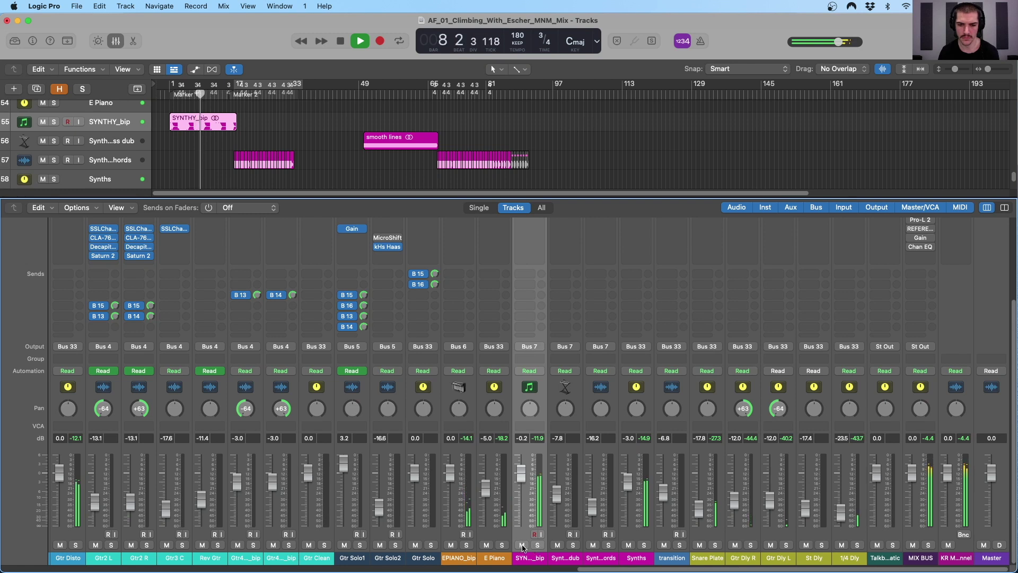
key("space")
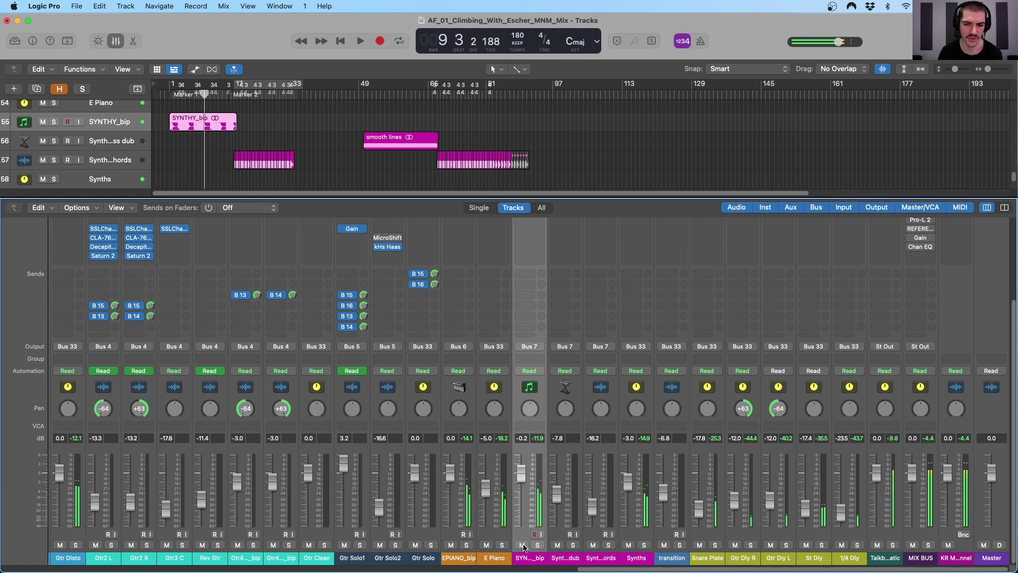
Select Synth Bass dub, play from bar 50 while muting and unmuting it against the full mix, and stop at bar 57
left_click(244, 94)
left_click(580, 401)
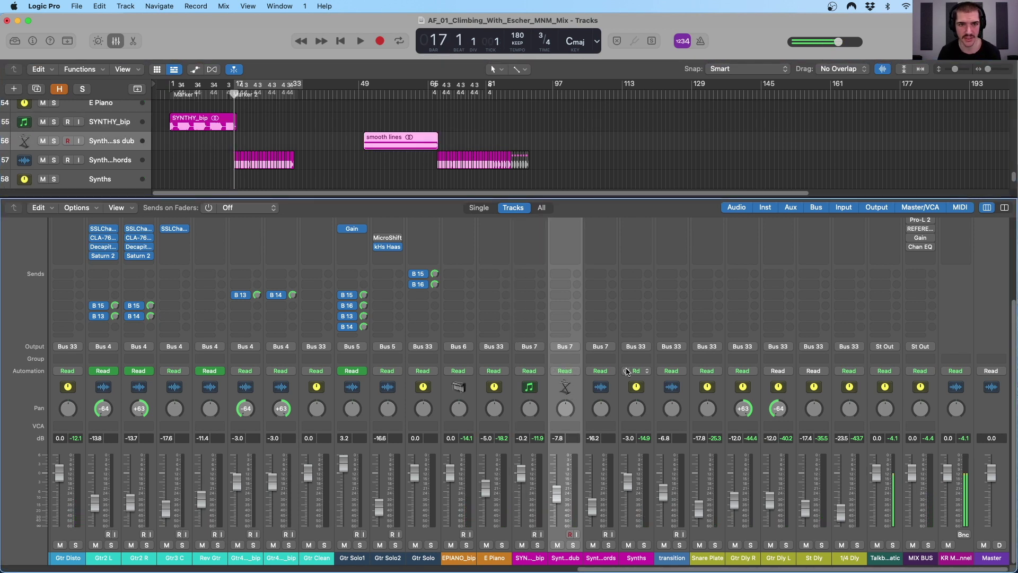
left_click_drag(382, 93, 364, 93)
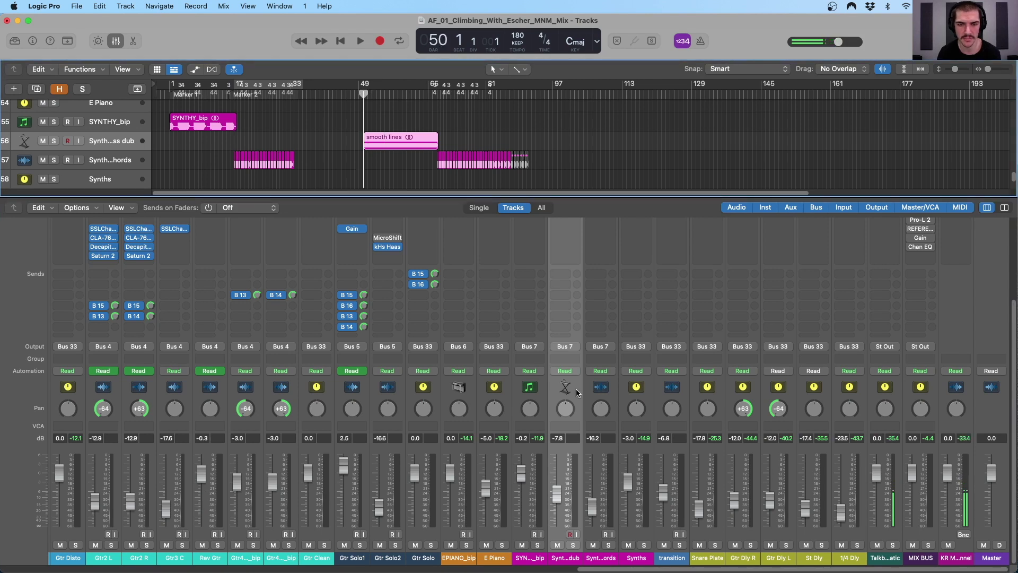
key("space")
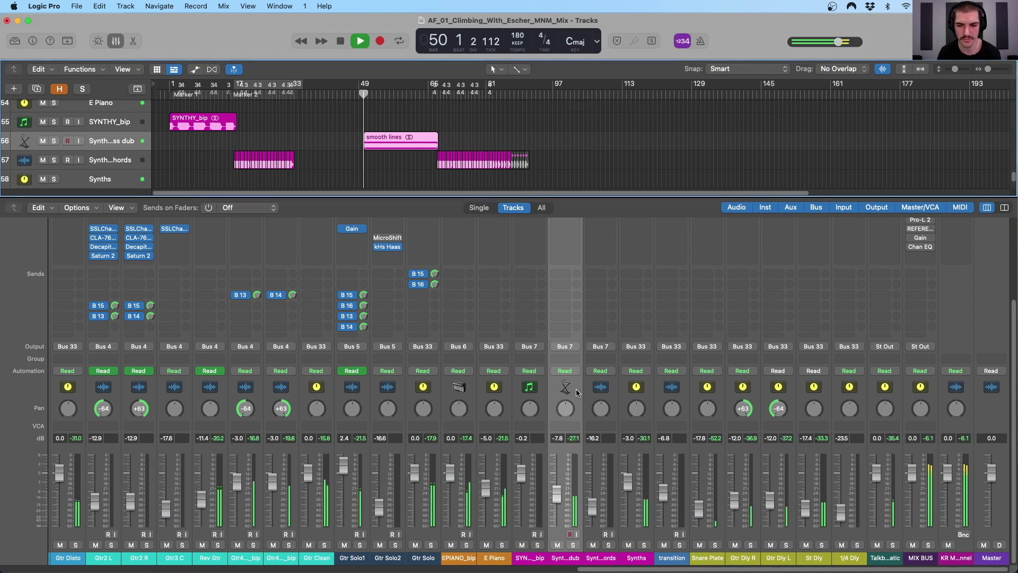
left_click(557, 544)
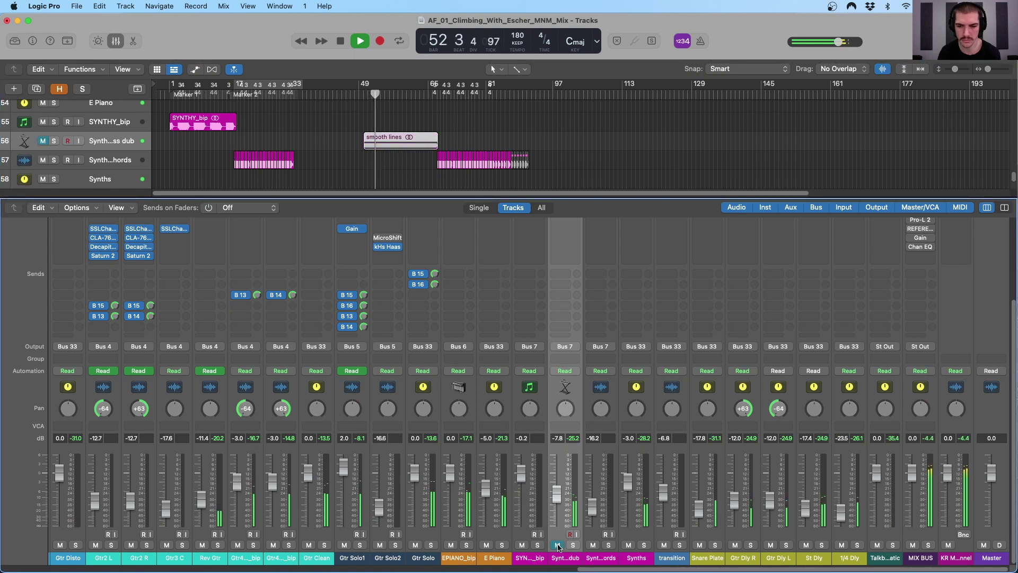
left_click(558, 545)
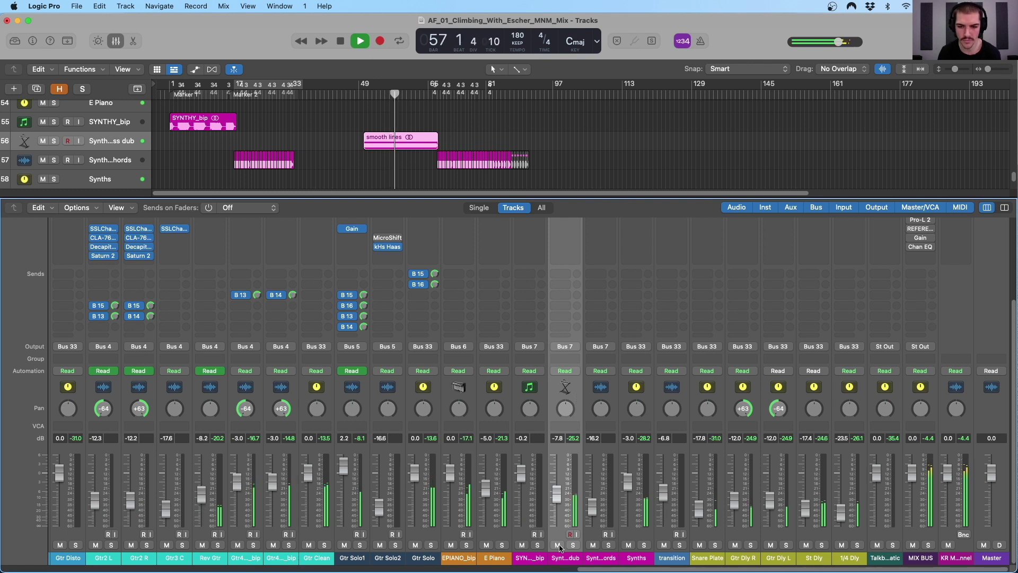
key("space")
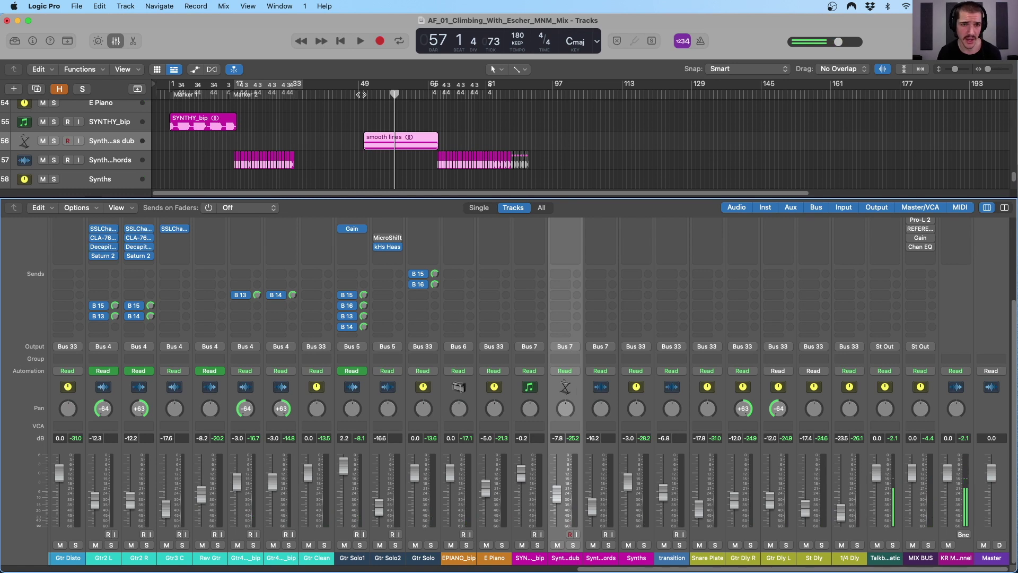
Replay from bar 50, solo and unsolo Synth Bass dub, review its plug-in chain, and stop at bar 57
left_click_drag(395, 94, 347, 94)
key("space")
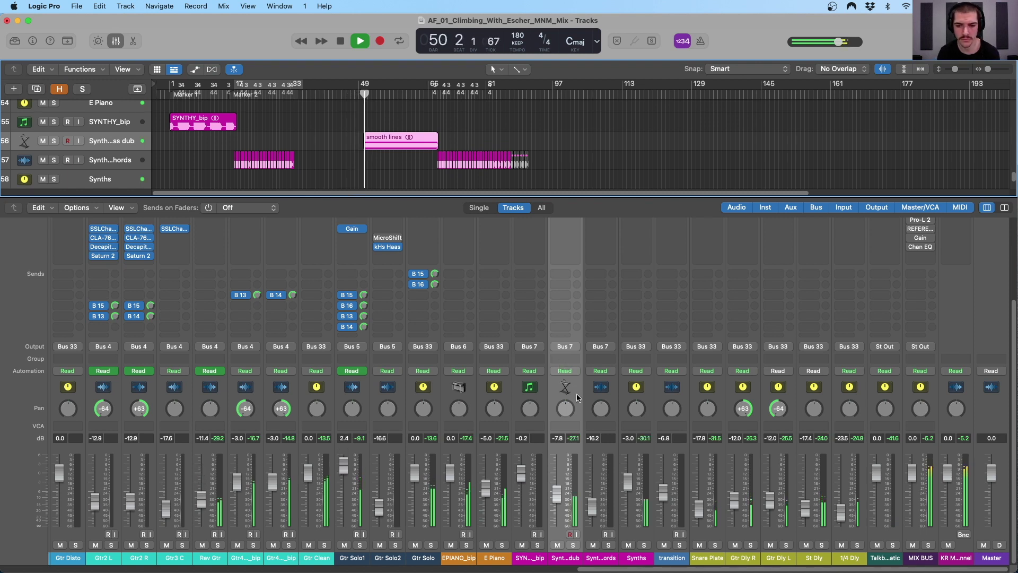
left_click(573, 545)
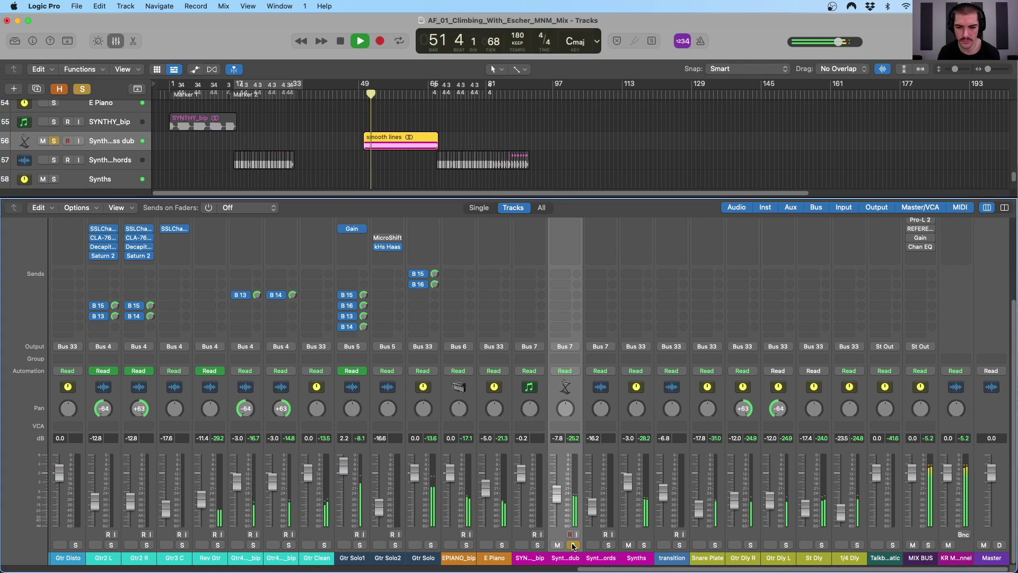
left_click(572, 545)
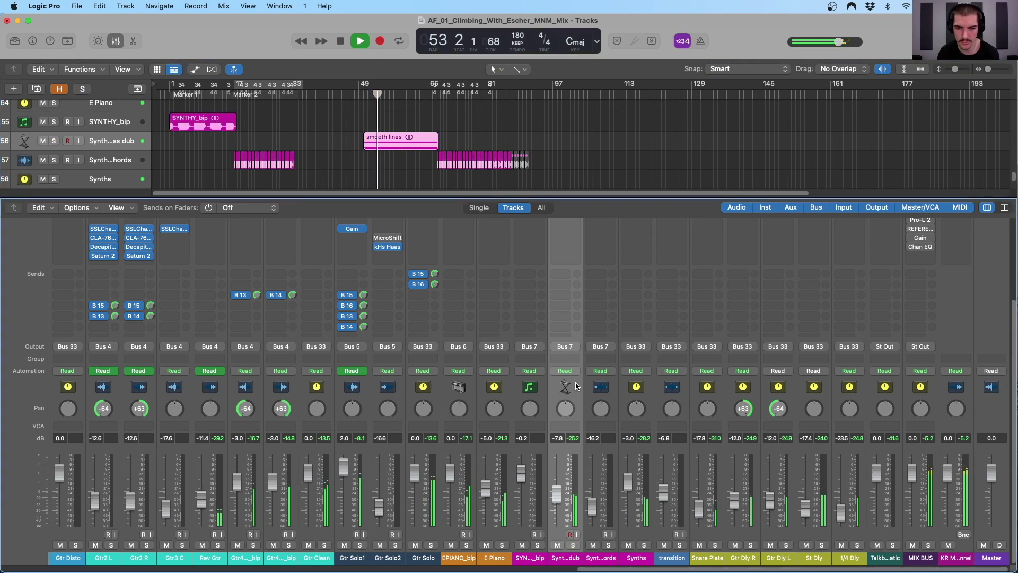
scroll(577, 386, "up", 4)
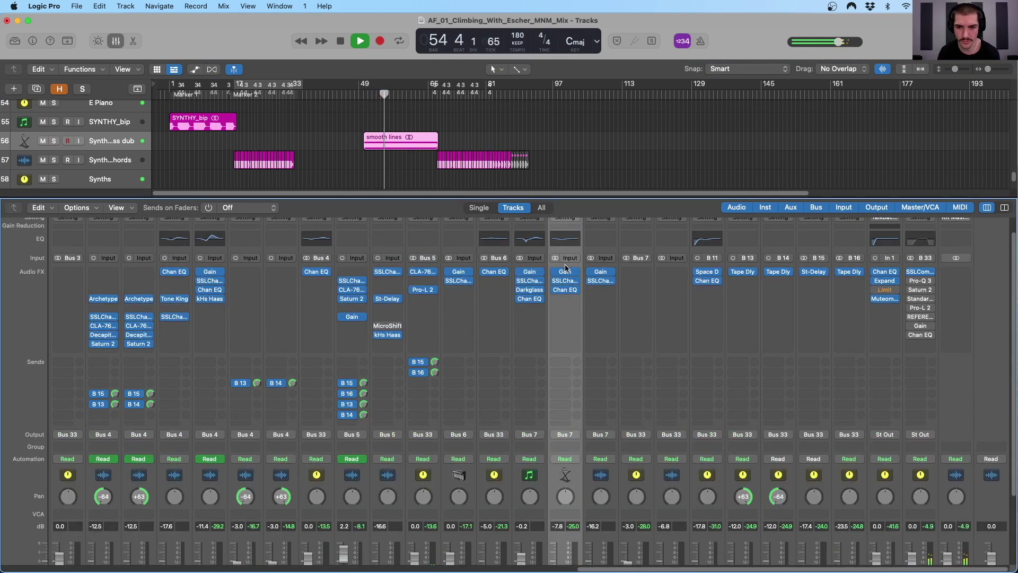
mouse_move(570, 283)
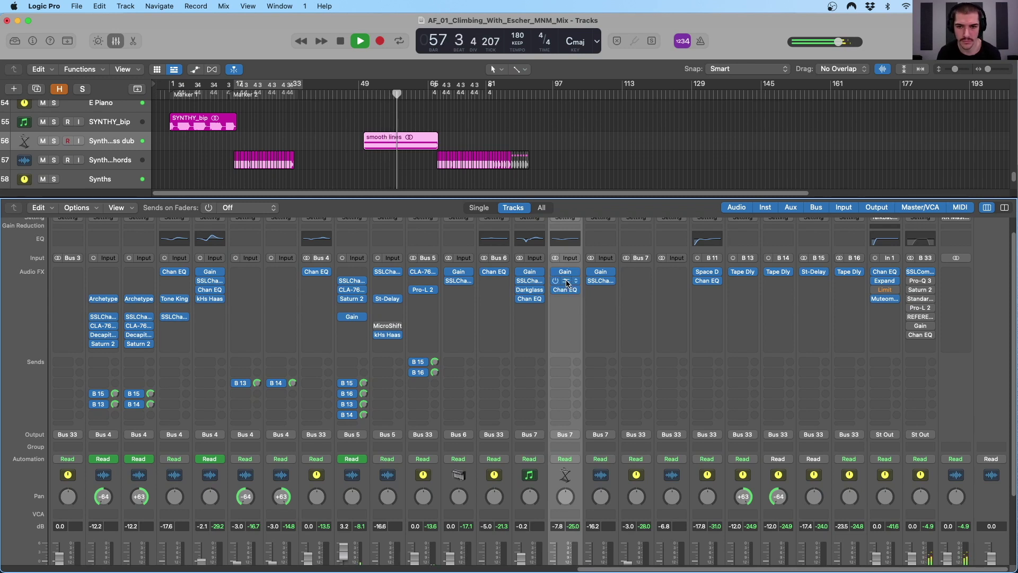
key("space")
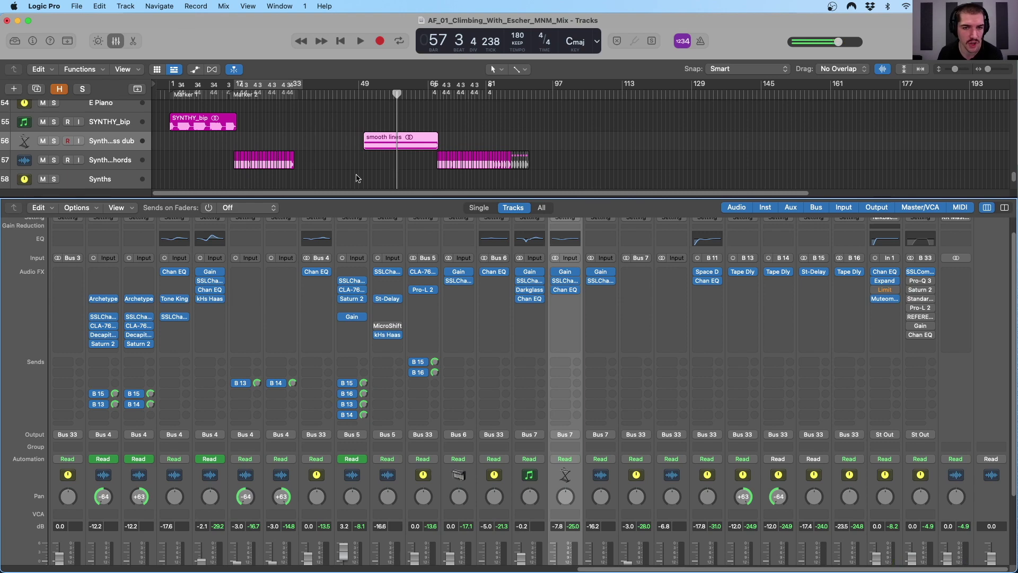
Examine the right and left SSLChannel settings on Synth Bass dub, including the filter and HMF band, and close the plug-in window
left_click(565, 283)
left_click_drag(394, 141, 380, 84)
left_click(399, 130)
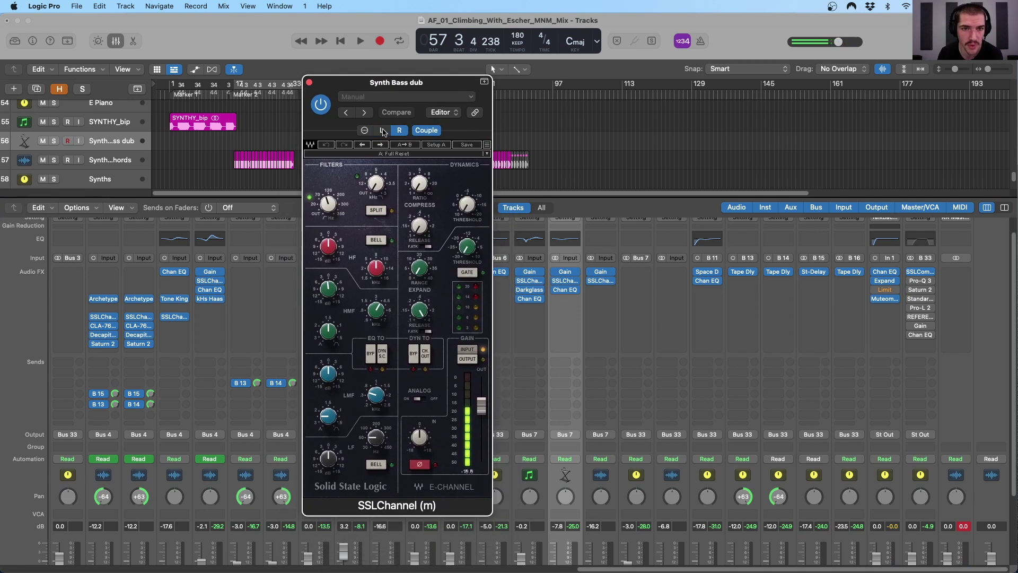
left_click(381, 130)
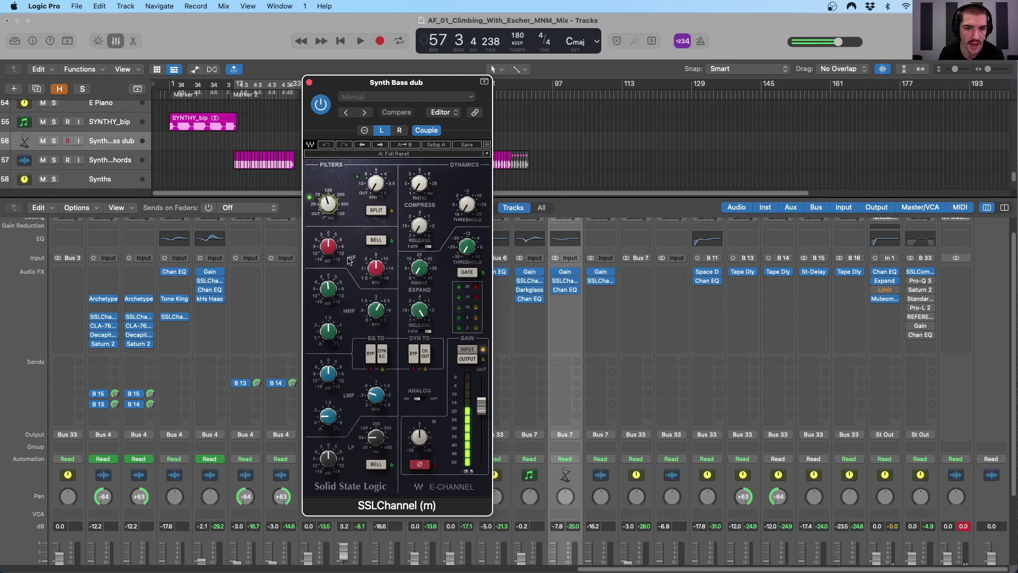
left_click_drag(329, 287, 376, 306)
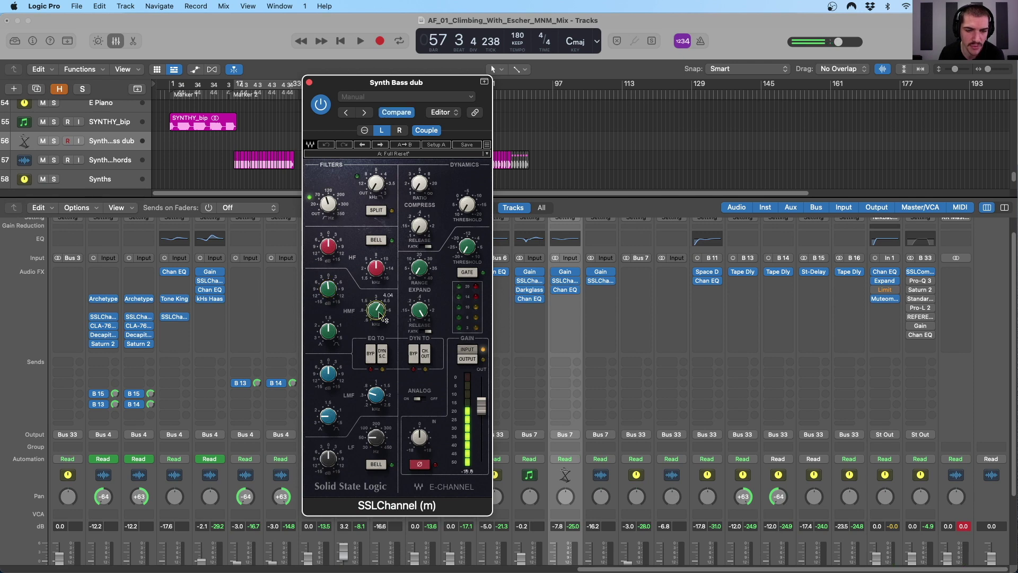
left_click(309, 84)
Play the Synth chords section from bar 67, comparing the full mix with that track muted and unmuted
scroll(574, 339, "down", 3)
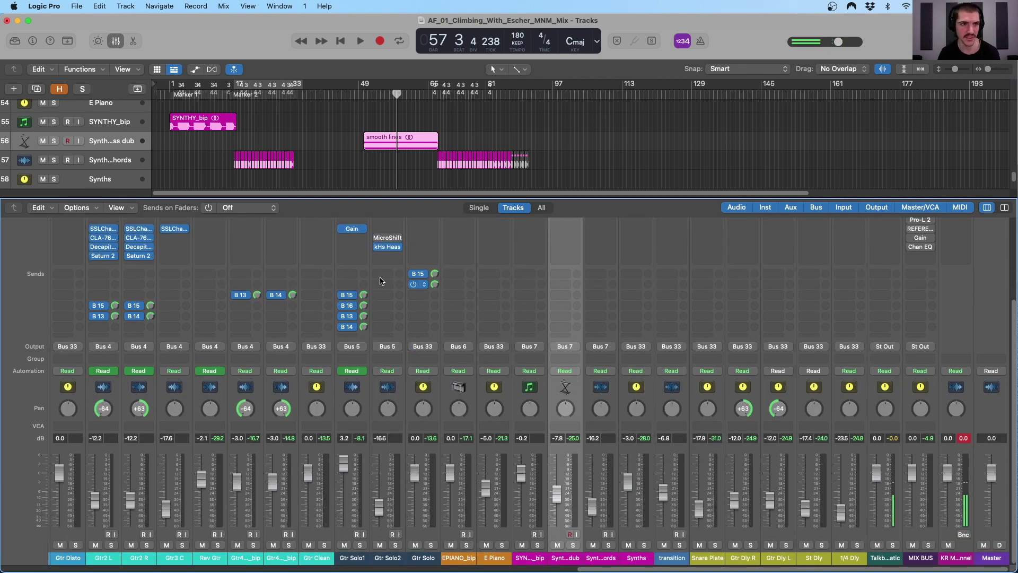
left_click(440, 91)
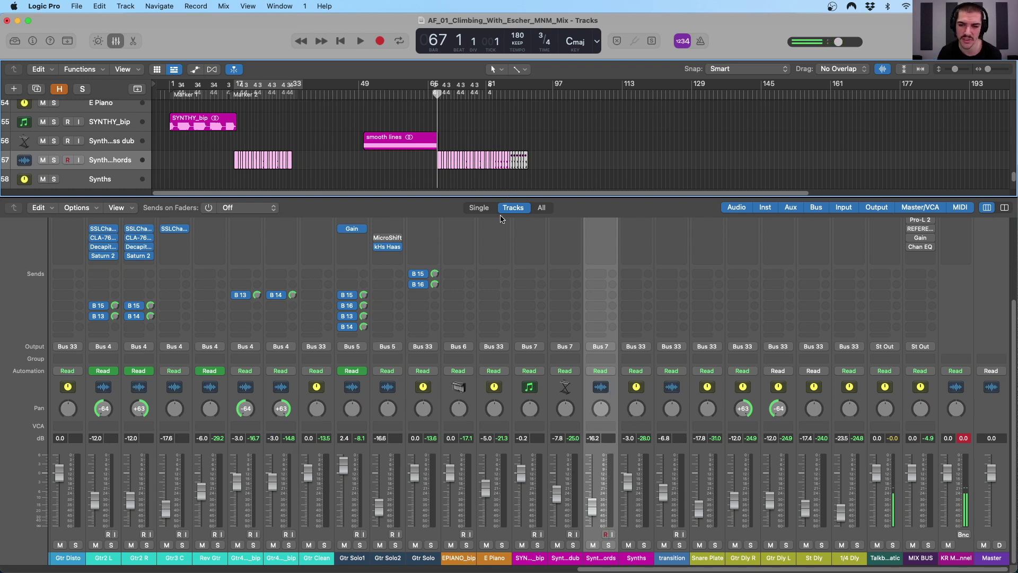
key("space")
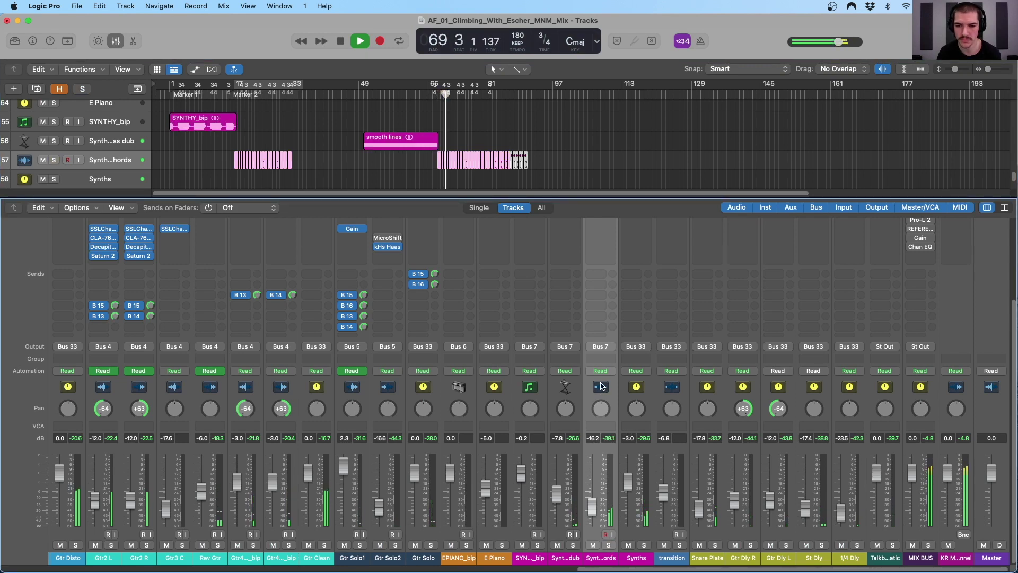
left_click(593, 545)
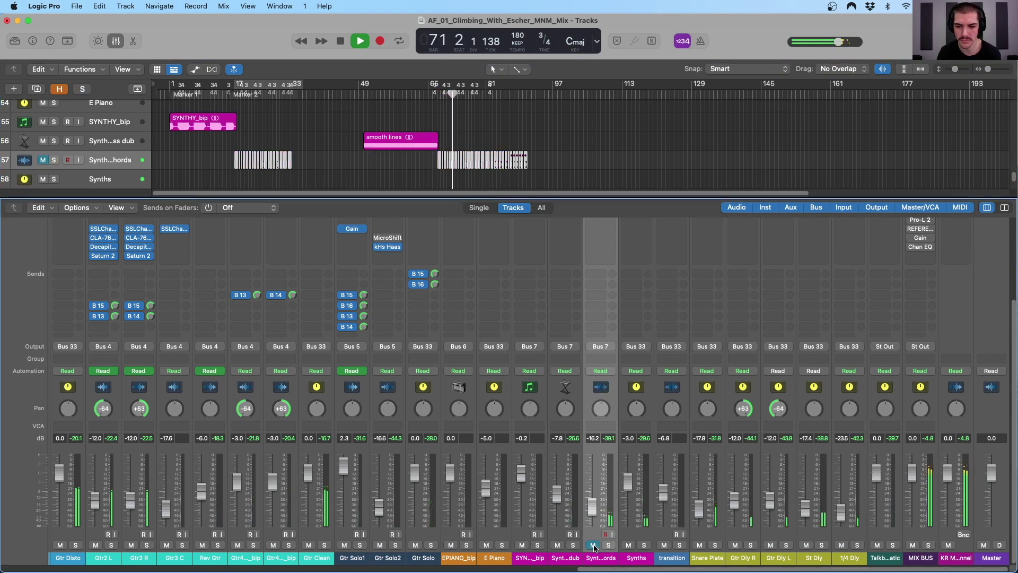
left_click(594, 545)
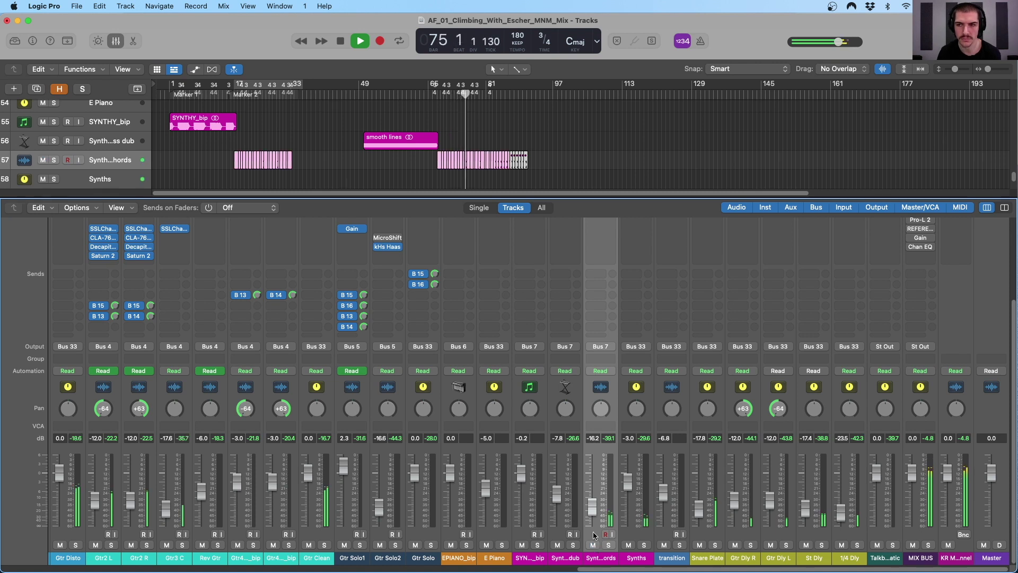
scroll(618, 408, "up", 1)
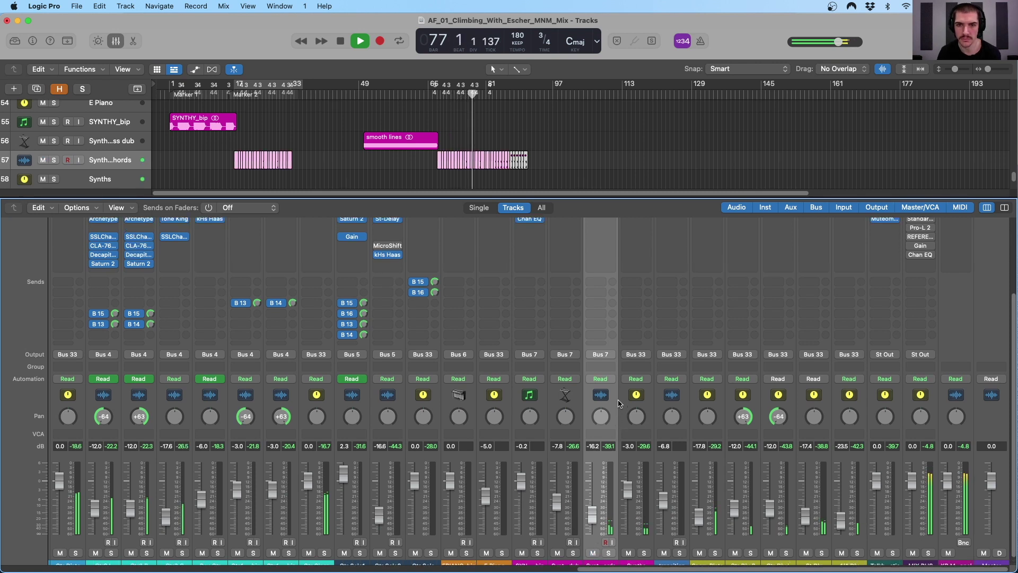
scroll(610, 372, "down", 1)
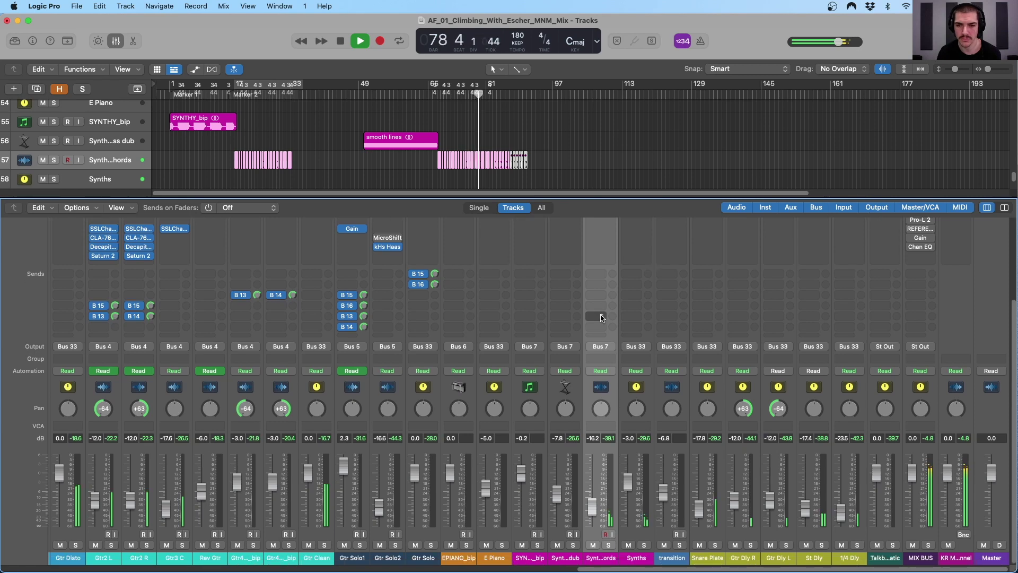
Stop playback of the Synth chords section and place the playhead at bar 83
scroll(606, 315, "up", 5)
key("space")
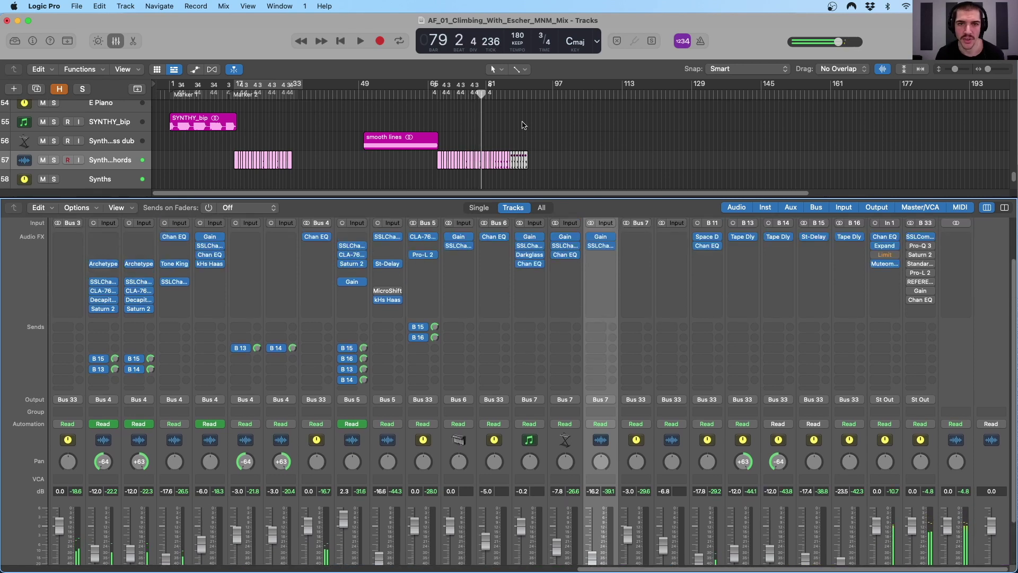
left_click(491, 93)
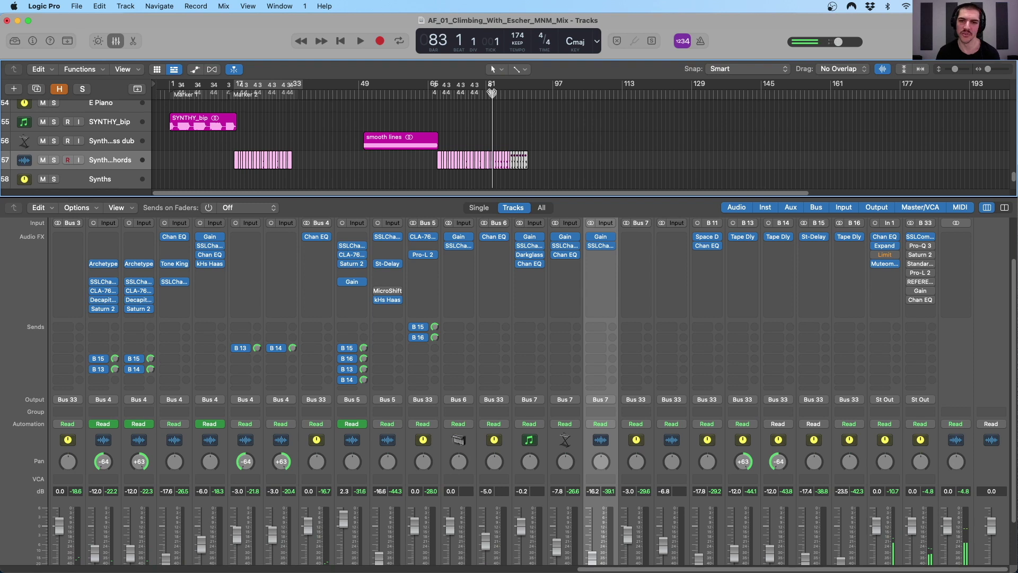
left_click_drag(491, 93, 491, 93)
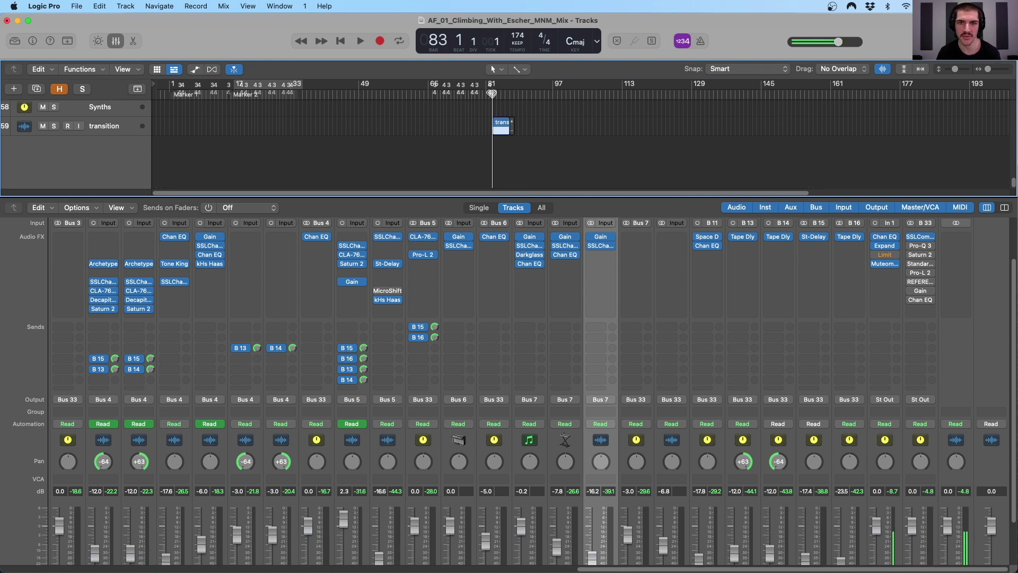
Select the transition track and examine its mixer channel, covering the EQ, plug-in, send and output slots
left_click(115, 127)
scroll(548, 141, "up", 5)
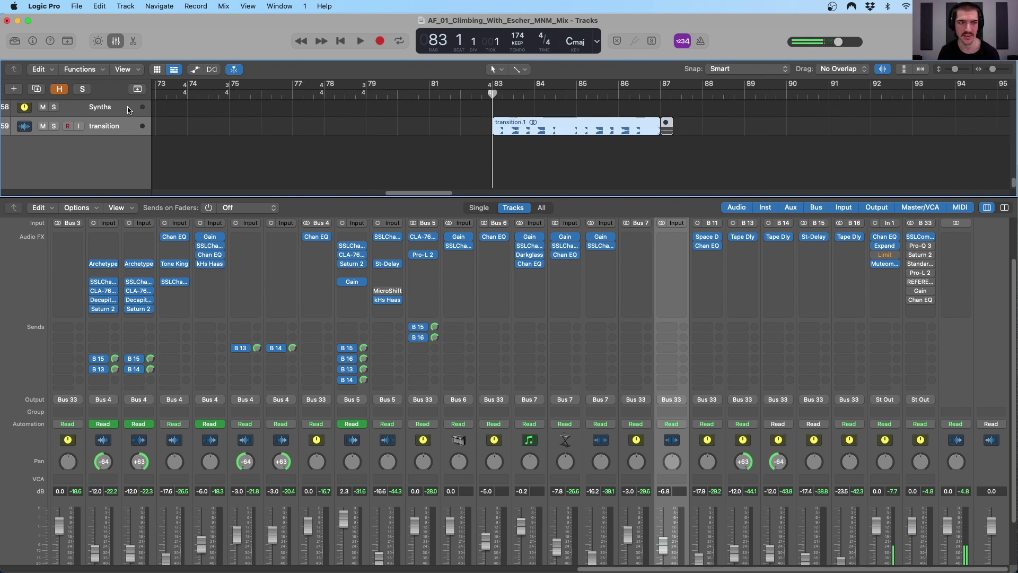
scroll(117, 117, "up", 1)
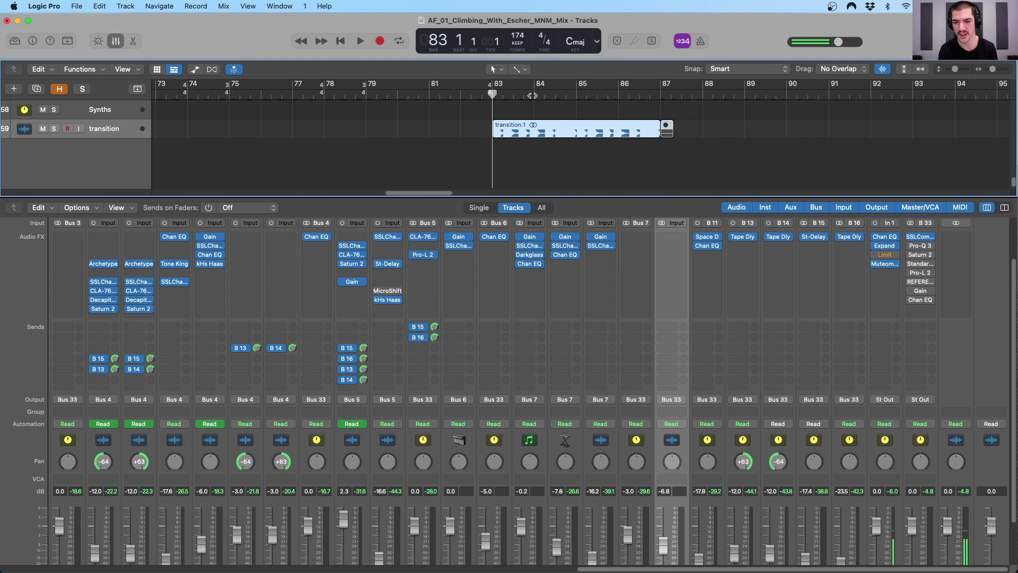
scroll(672, 302, "up", 3)
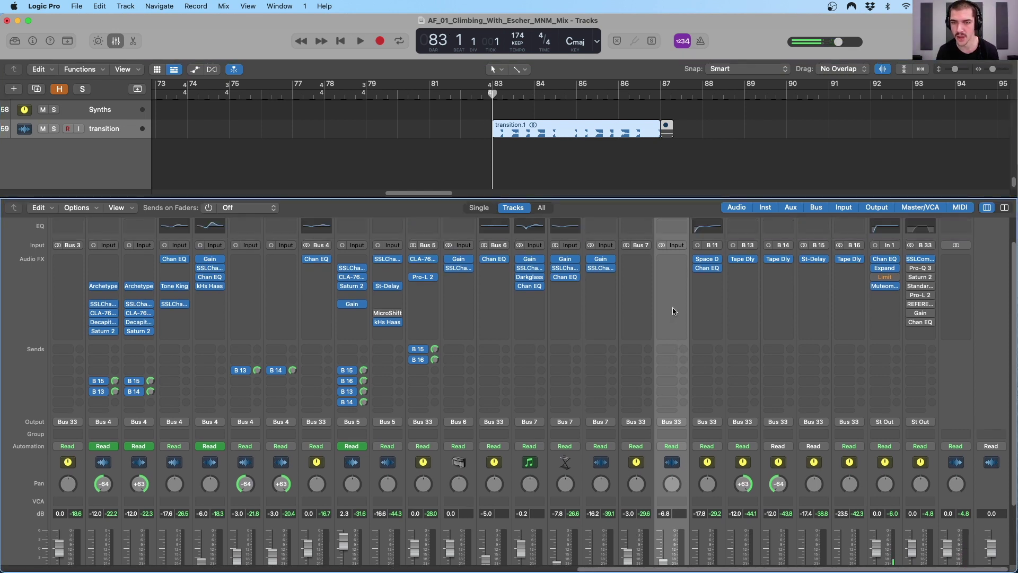
scroll(672, 295, "down", 3)
scroll(681, 324, "up", 3)
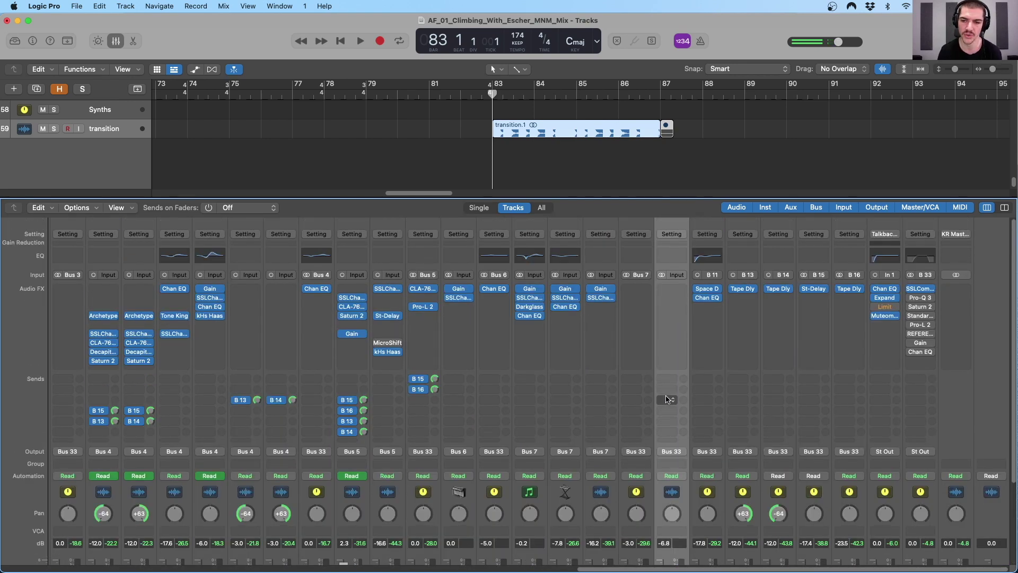
Play the transition region from bar 83 to bar 87 in the full mix and slightly enlarge the mixer area
key("space")
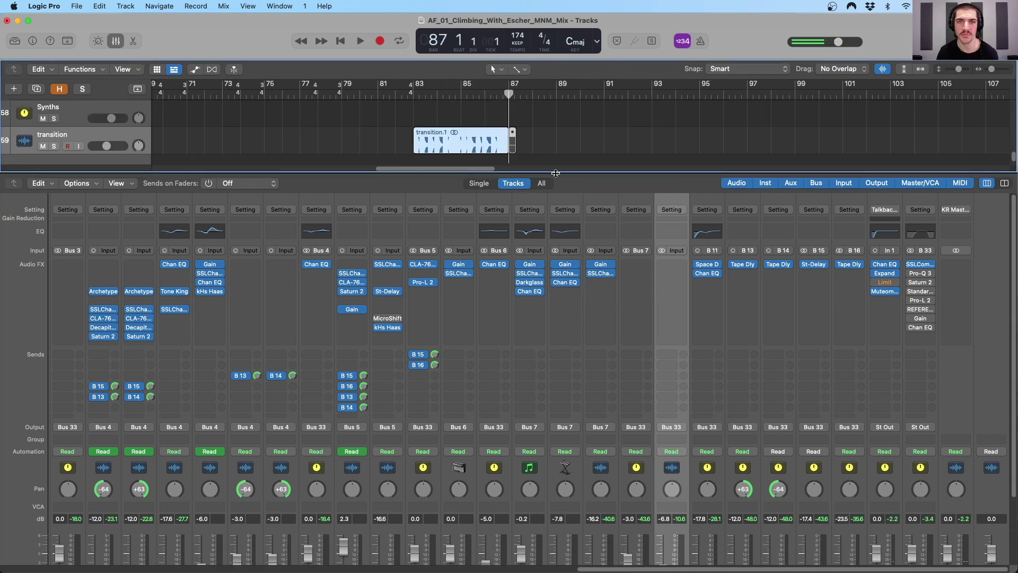
left_click_drag(555, 172, 555, 170)
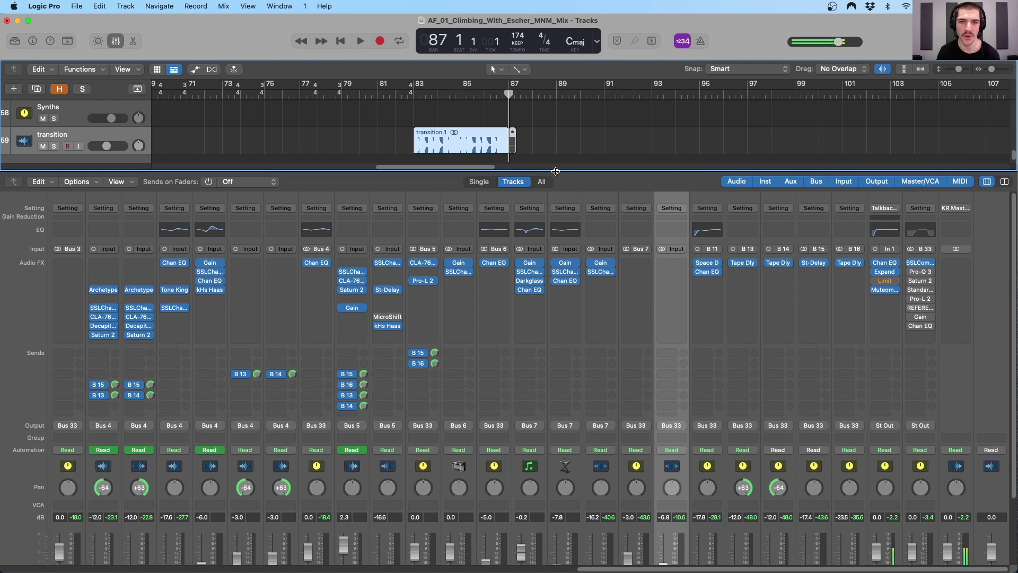